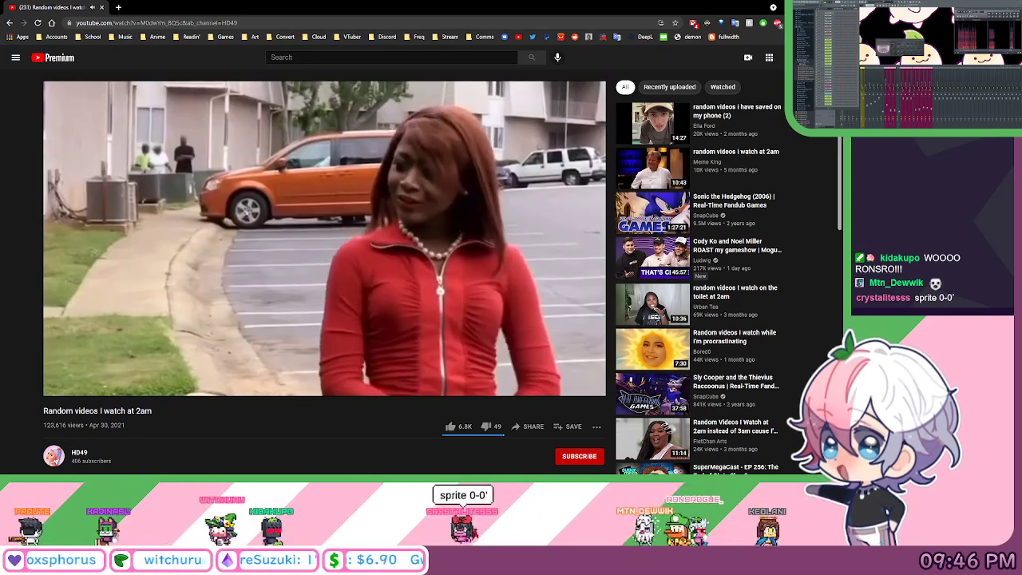
# Switch from the browser video to the FL Studio playlist and bring up the OBS screenshot maximized in Snip & Sketch.
pyautogui.click(793, 8)
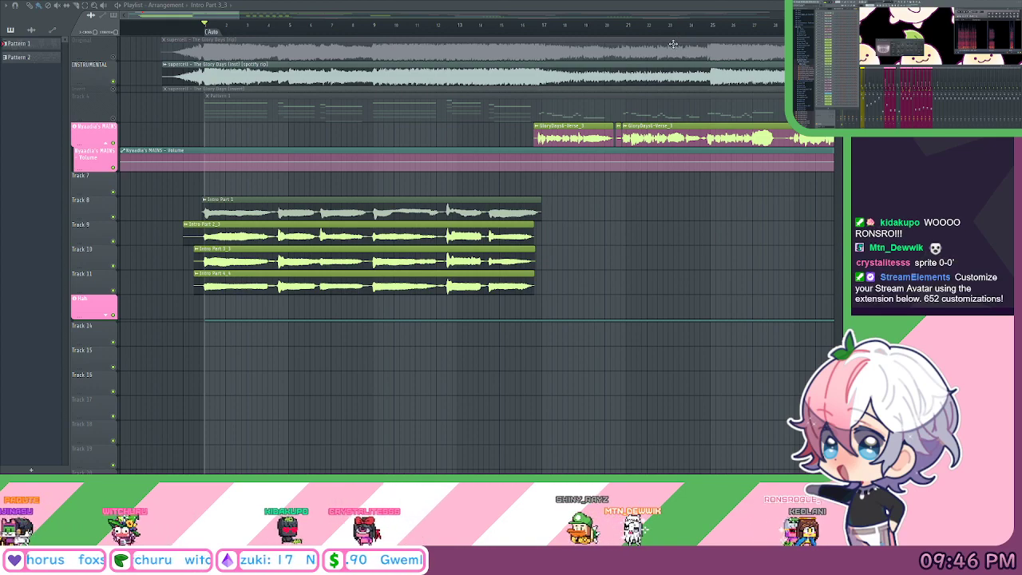
pyautogui.scroll(-6, 201, 29)
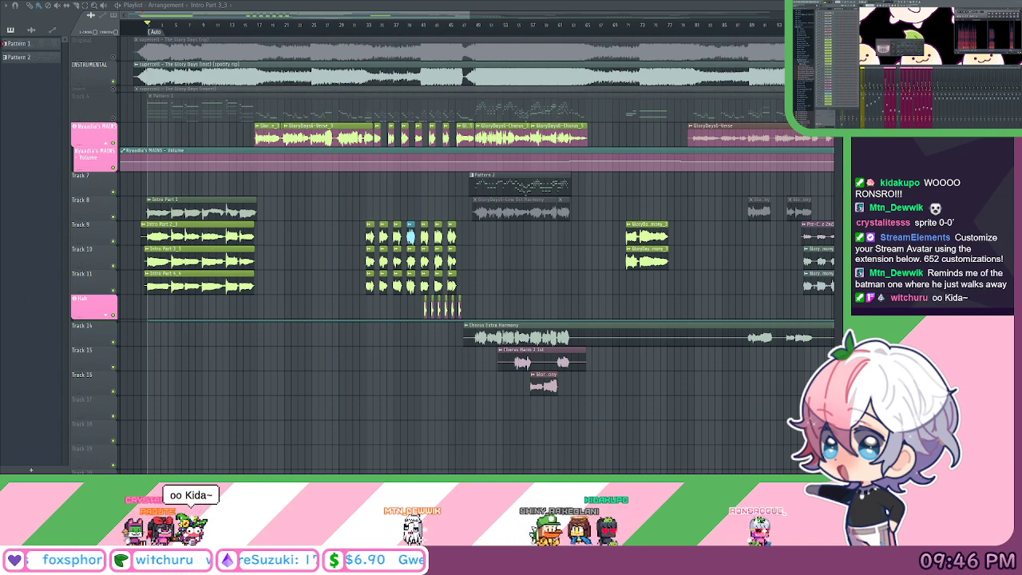
pyautogui.moveTo(363, 471)
pyautogui.mouseDown()
pyautogui.moveTo(373, 196)
pyautogui.moveTo(414, 53)
pyautogui.moveTo(430, 65)
pyautogui.mouseUp()
pyautogui.doubleClick(430, 64)
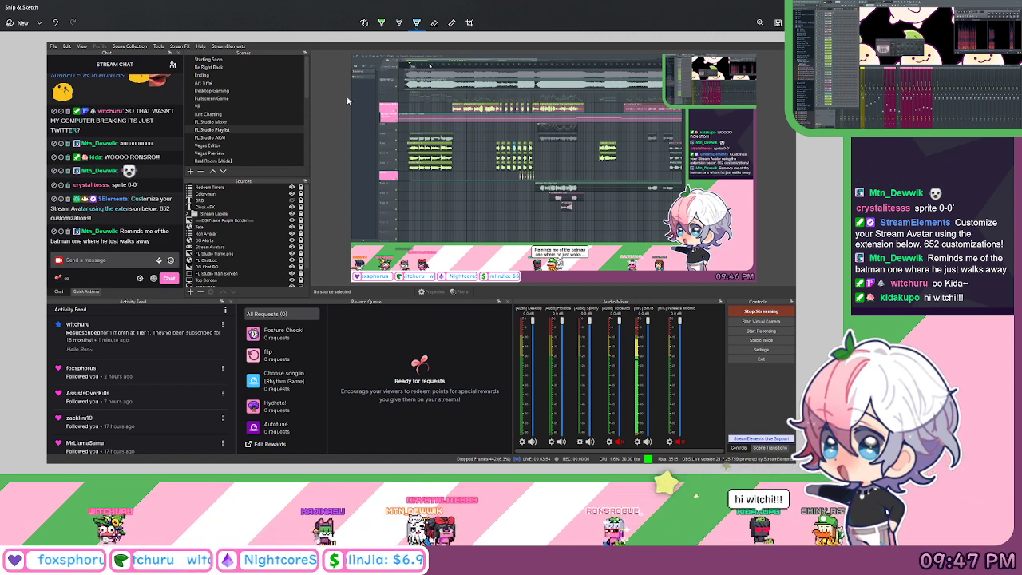
# Set the pen to red and circle the chat, scenes, sources, preview, audio mixer, reward queue and activity feed on the OBS screenshot.
pyautogui.click(383, 24)
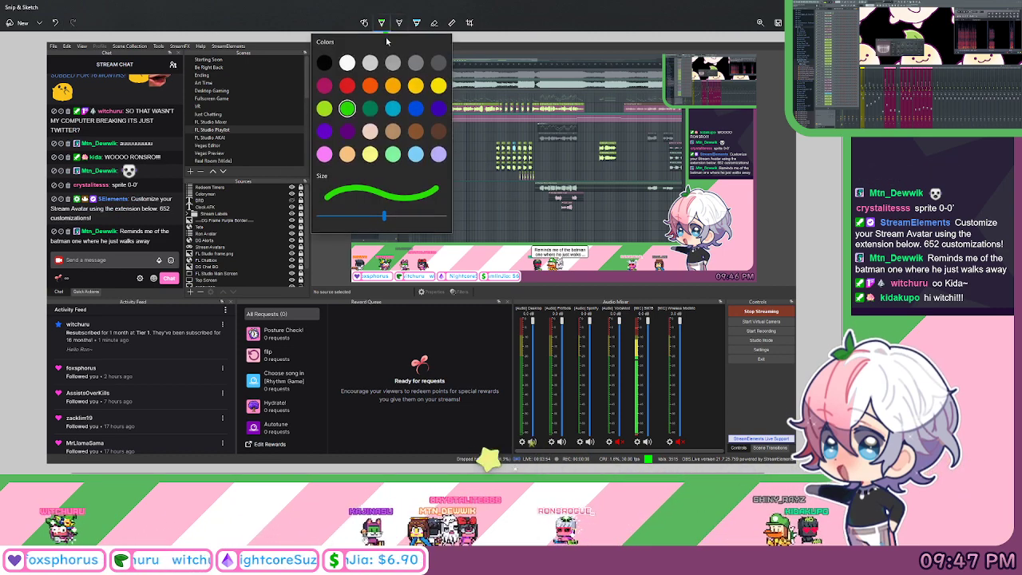
pyautogui.click(372, 101)
pyautogui.moveTo(133, 94)
pyautogui.mouseDown()
pyautogui.moveTo(137, 210)
pyautogui.moveTo(107, 97)
pyautogui.moveTo(56, 137)
pyautogui.mouseUp()
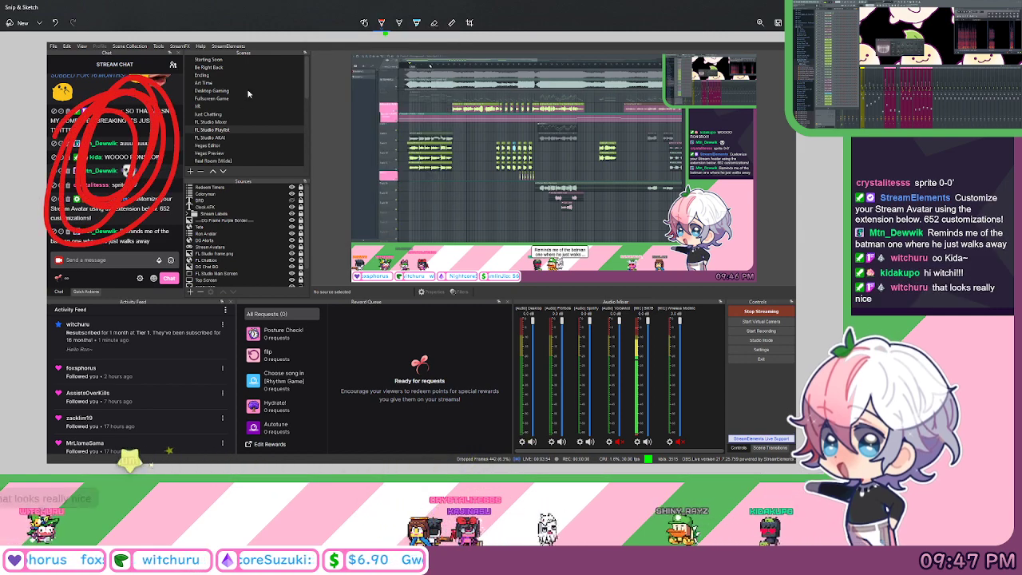
pyautogui.moveTo(231, 58)
pyautogui.mouseDown()
pyautogui.moveTo(209, 119)
pyautogui.moveTo(282, 92)
pyautogui.mouseUp()
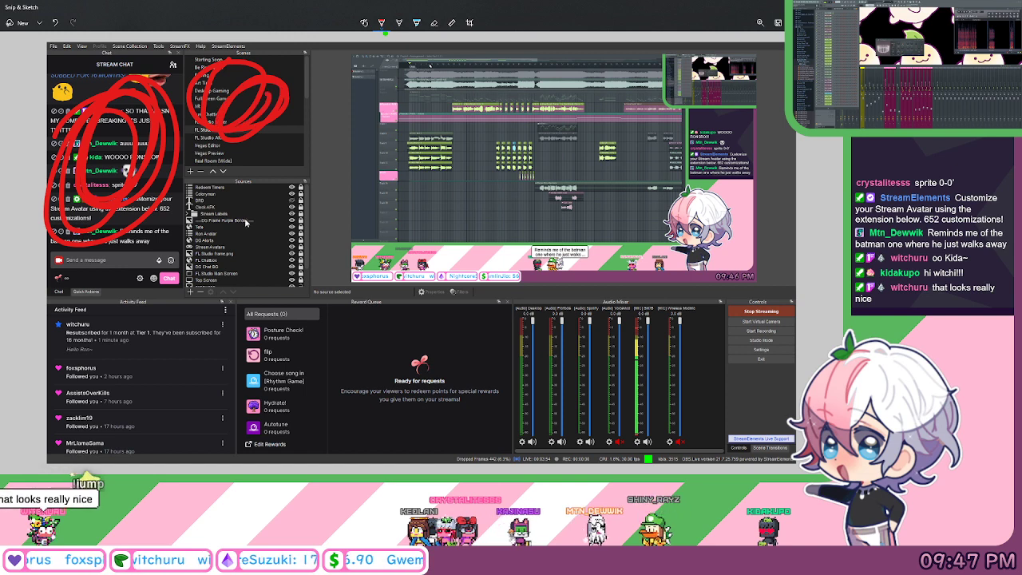
pyautogui.moveTo(246, 223)
pyautogui.mouseDown()
pyautogui.moveTo(240, 192)
pyautogui.moveTo(231, 255)
pyautogui.moveTo(264, 208)
pyautogui.mouseUp()
pyautogui.moveTo(603, 98)
pyautogui.mouseDown()
pyautogui.moveTo(603, 227)
pyautogui.moveTo(431, 183)
pyautogui.moveTo(479, 139)
pyautogui.mouseUp()
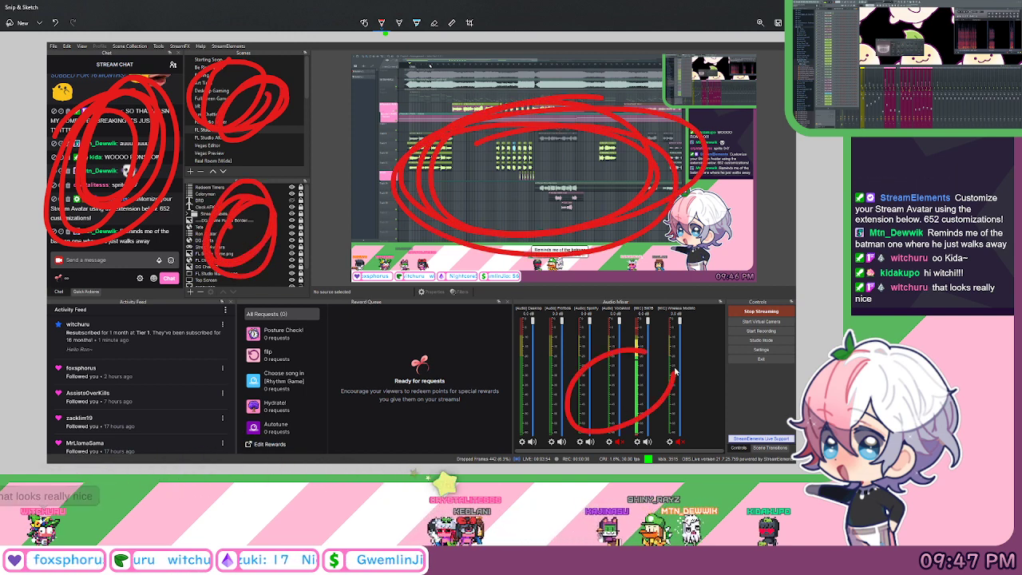
pyautogui.moveTo(675, 372)
pyautogui.mouseDown()
pyautogui.moveTo(668, 401)
pyautogui.moveTo(638, 406)
pyautogui.mouseUp()
pyautogui.moveTo(385, 349)
pyautogui.mouseDown()
pyautogui.moveTo(303, 375)
pyautogui.moveTo(431, 343)
pyautogui.moveTo(400, 402)
pyautogui.mouseUp()
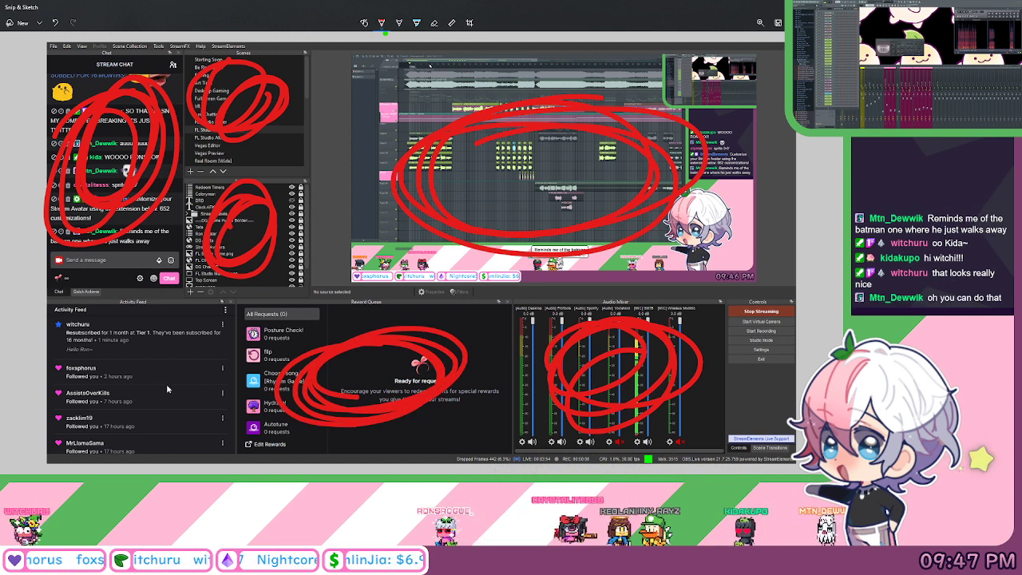
pyautogui.moveTo(116, 332)
pyautogui.mouseDown()
pyautogui.moveTo(97, 408)
pyautogui.moveTo(138, 355)
pyautogui.moveTo(120, 395)
pyautogui.moveTo(126, 415)
pyautogui.mouseUp()
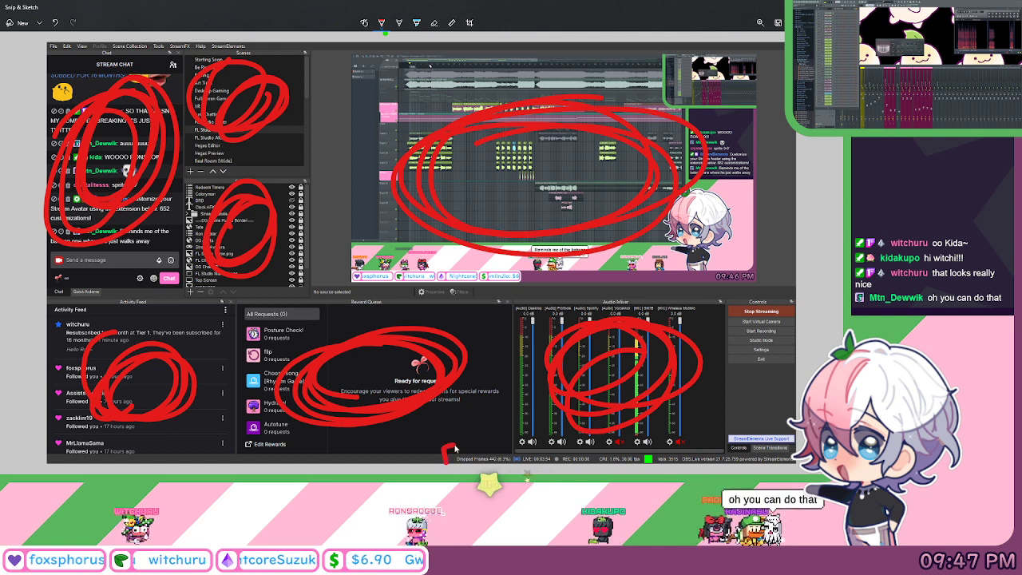
# Draw a red line above the OBS status bar and mark its green indicator square with a small dot.
pyautogui.moveTo(443, 461); pyautogui.dragTo(798, 447)
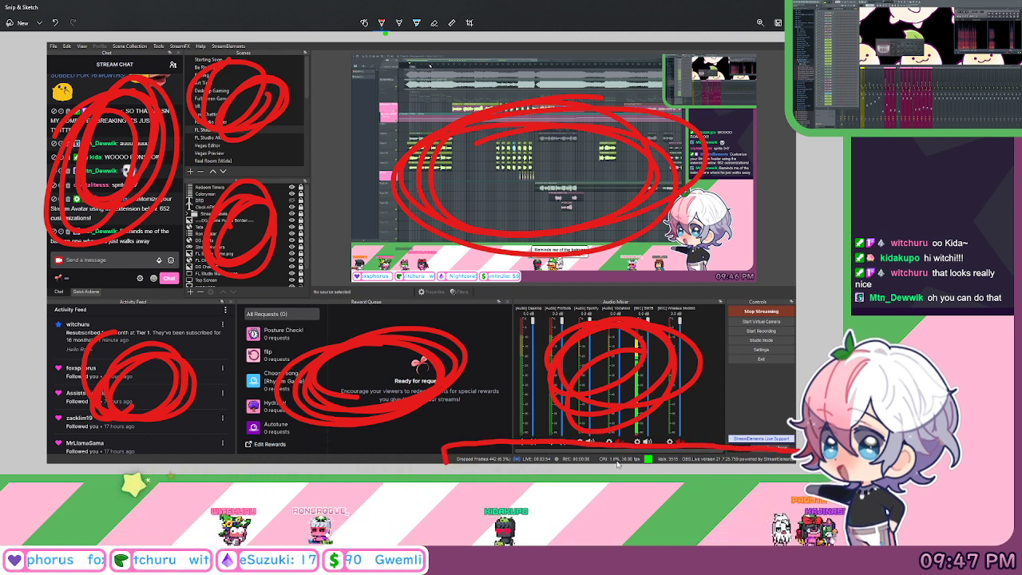
pyautogui.moveTo(633, 448); pyautogui.dragTo(631, 472)
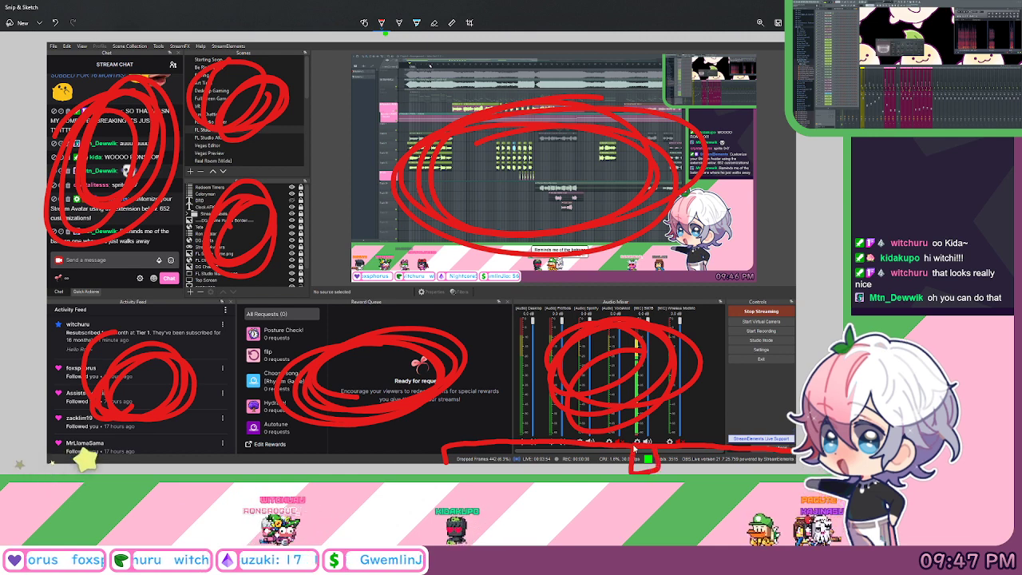
pyautogui.hotkey('ctrl', 'z')
pyautogui.moveTo(648, 461); pyautogui.dragTo(650, 459)
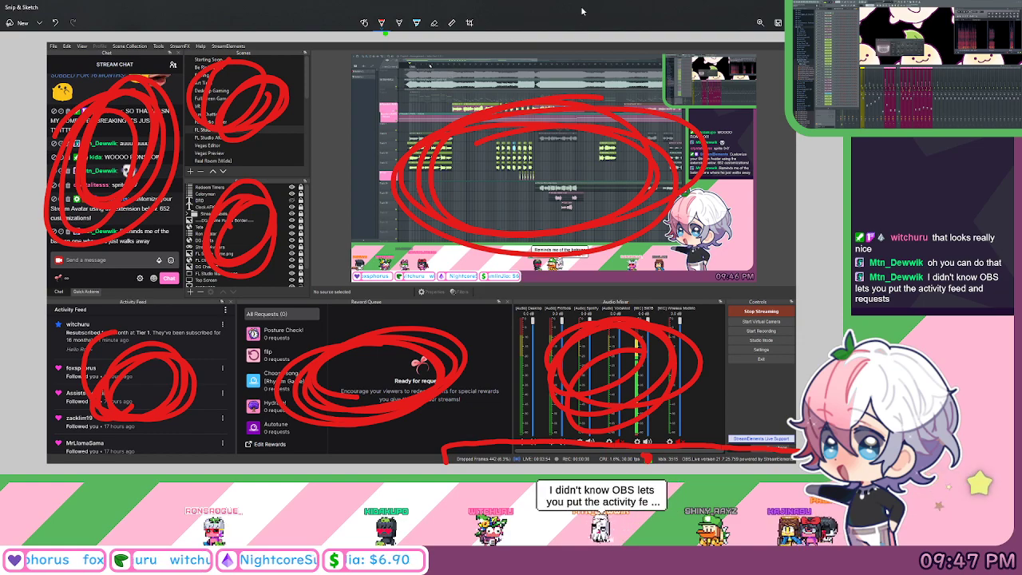
# Restore the annotated screenshot window to a smaller size and close it to return to the playlist arrangement.
pyautogui.moveTo(693, 7)
pyautogui.mouseDown()
pyautogui.moveTo(627, 35)
pyautogui.moveTo(422, 33)
pyautogui.mouseUp()
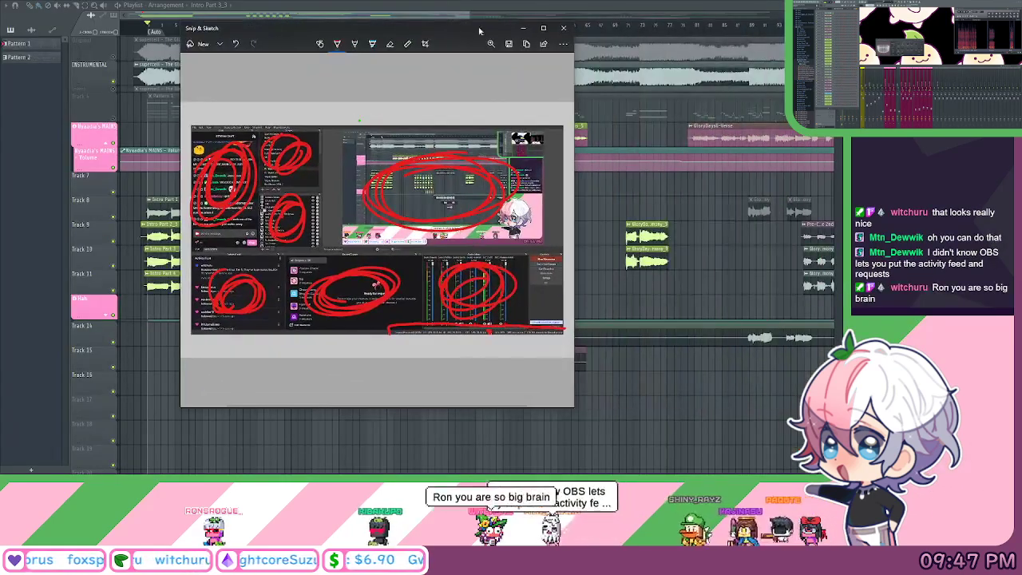
pyautogui.click(562, 29)
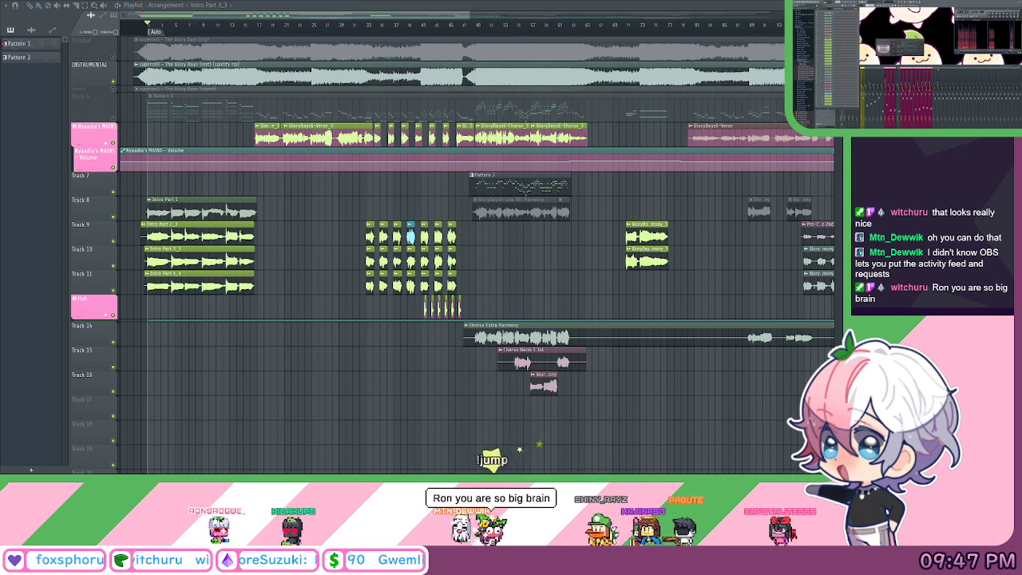
pyautogui.scroll(-2, 186, 37)
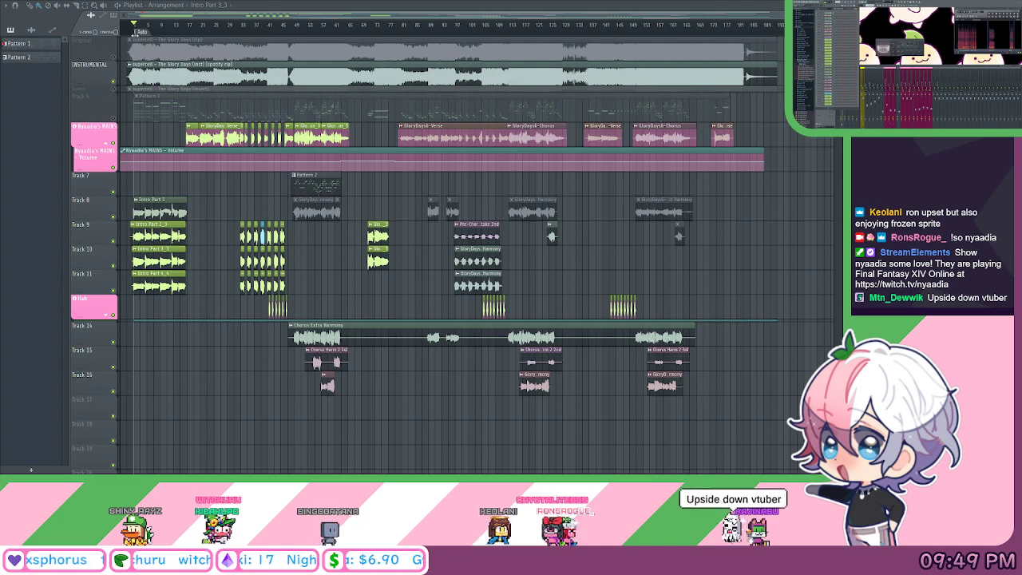
# Mute Track 8 and the INSTRUMENTAL track in the playlist.
pyautogui.scroll(5, 135, 26)
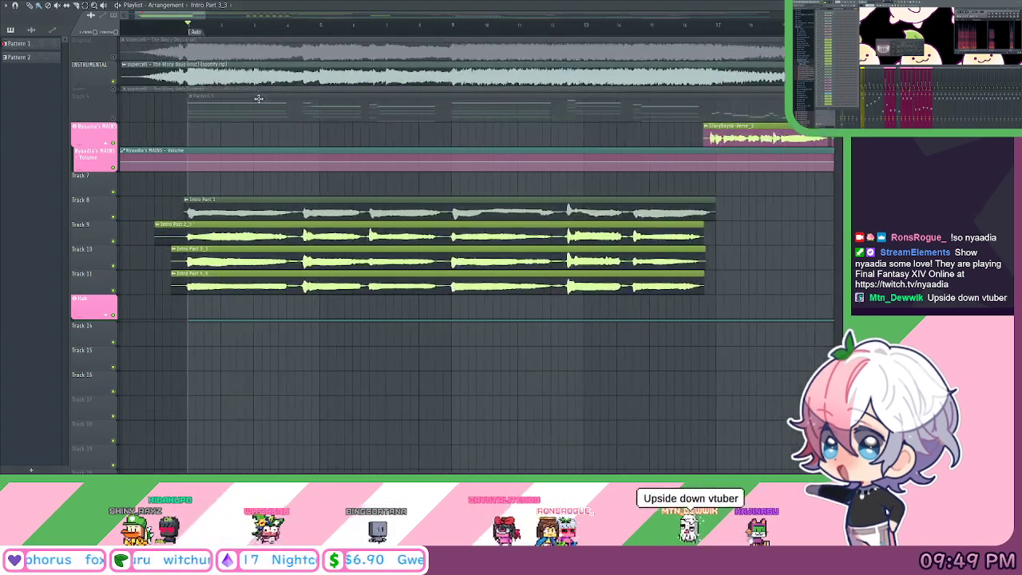
pyautogui.scroll(-3, 221, 36)
pyautogui.click(113, 217)
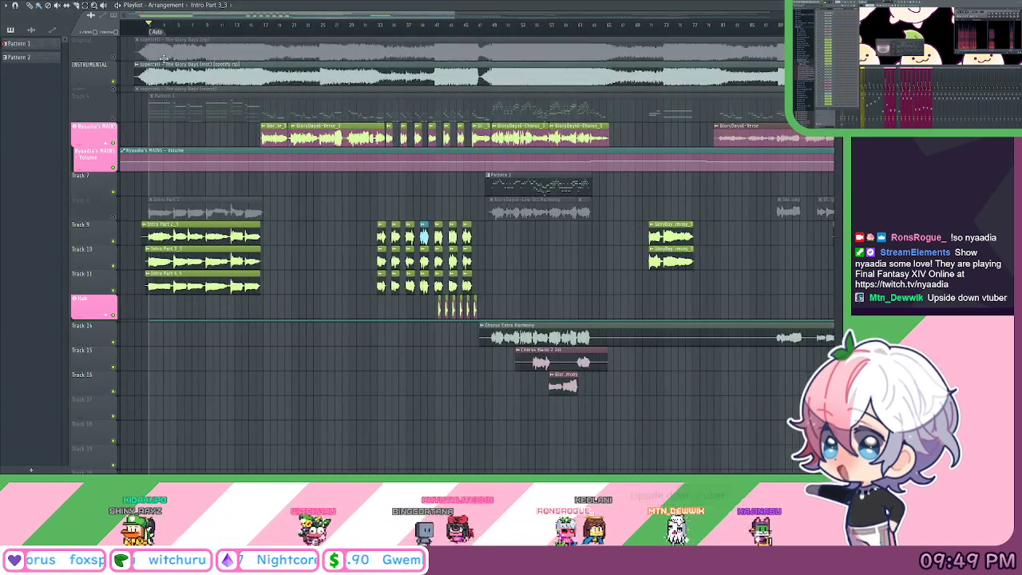
pyautogui.scroll(4, 148, 32)
pyautogui.click(114, 83)
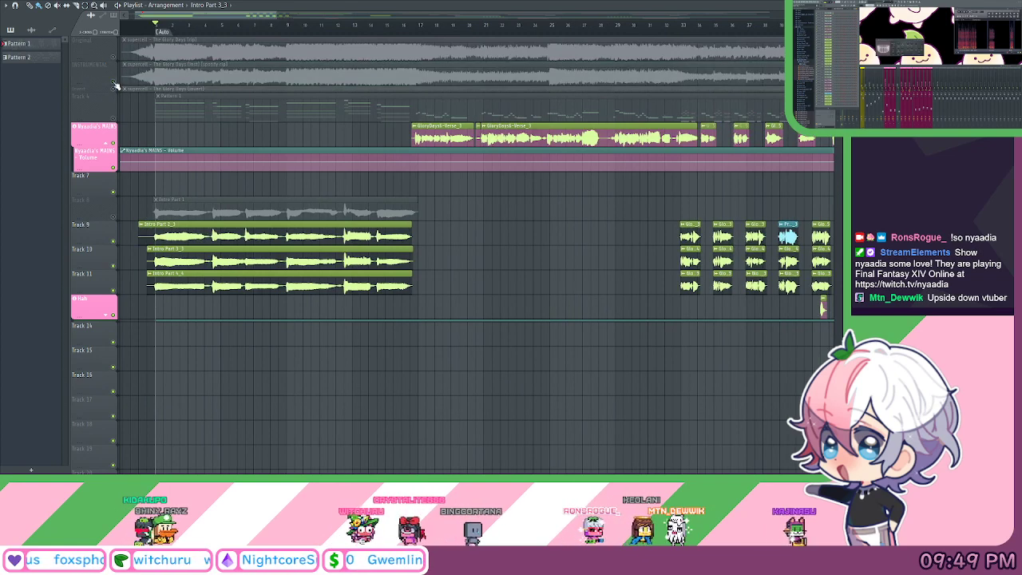
# Play the vocals without the instrumental from the intro and first verse, and examine the harmony clips from bar 33.
pyautogui.click(150, 32)
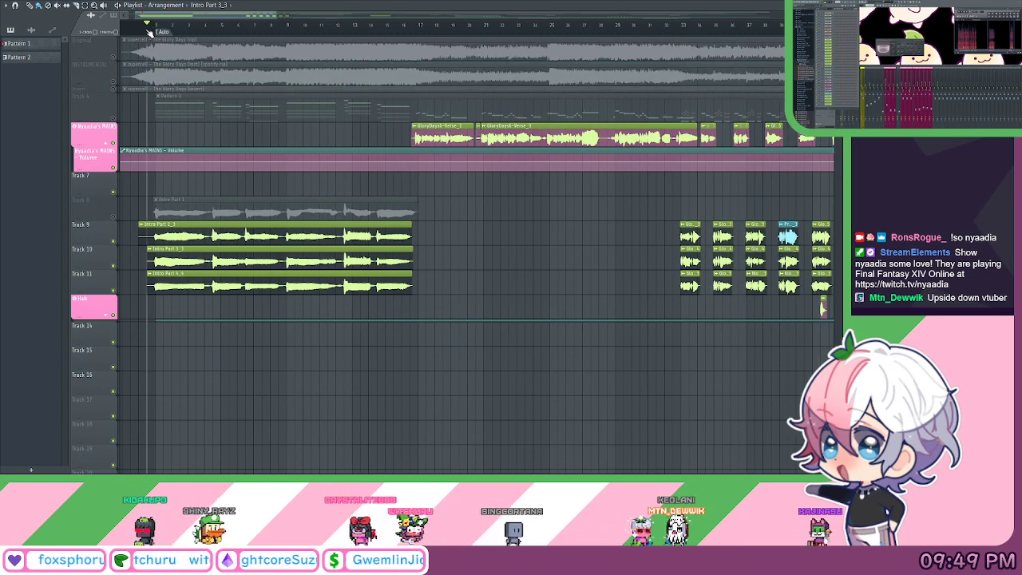
pyautogui.press('space')
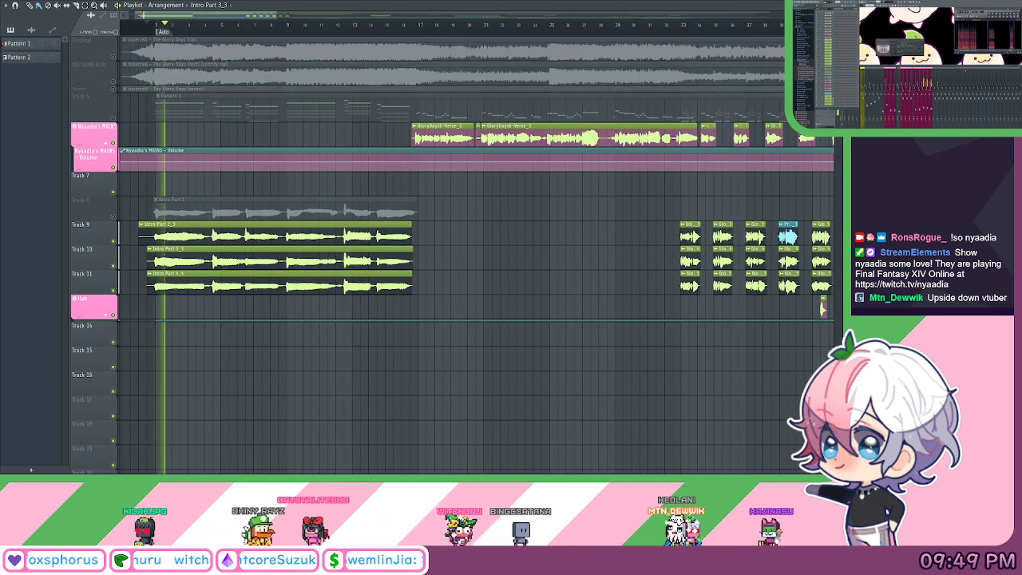
pyautogui.scroll(-5, 193, 83)
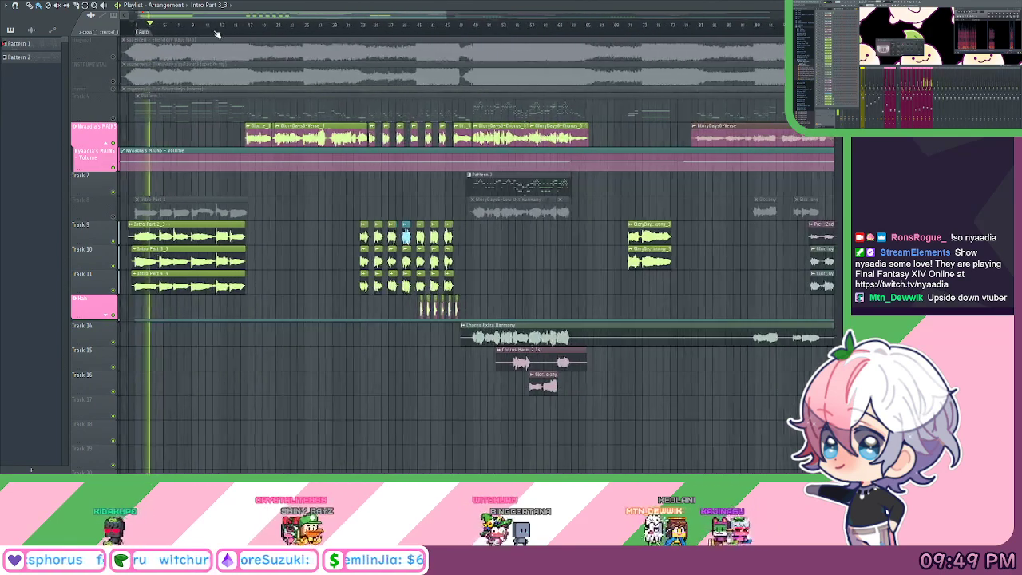
pyautogui.scroll(1, 198, 143)
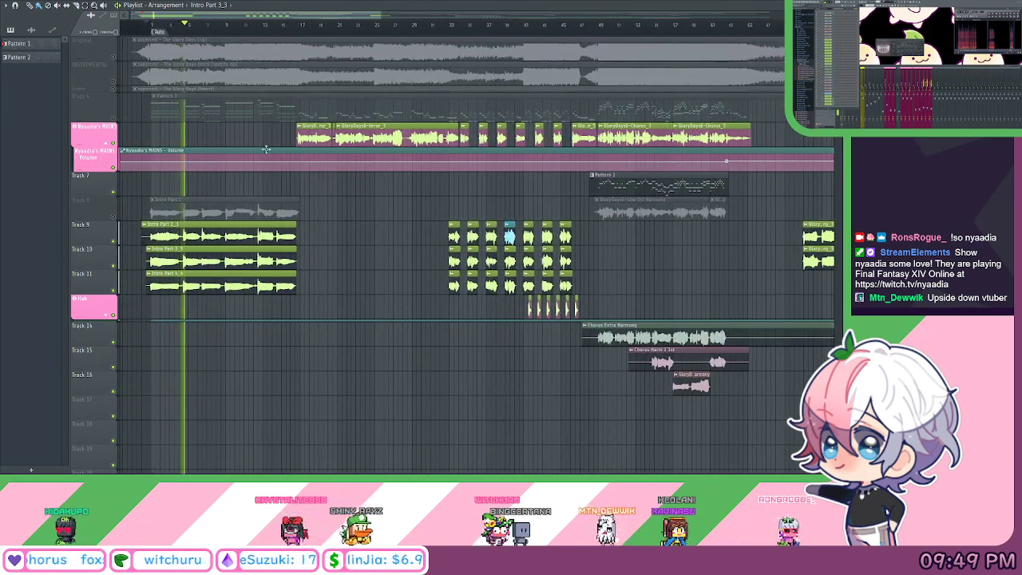
pyautogui.hscroll(1, 321, 97)
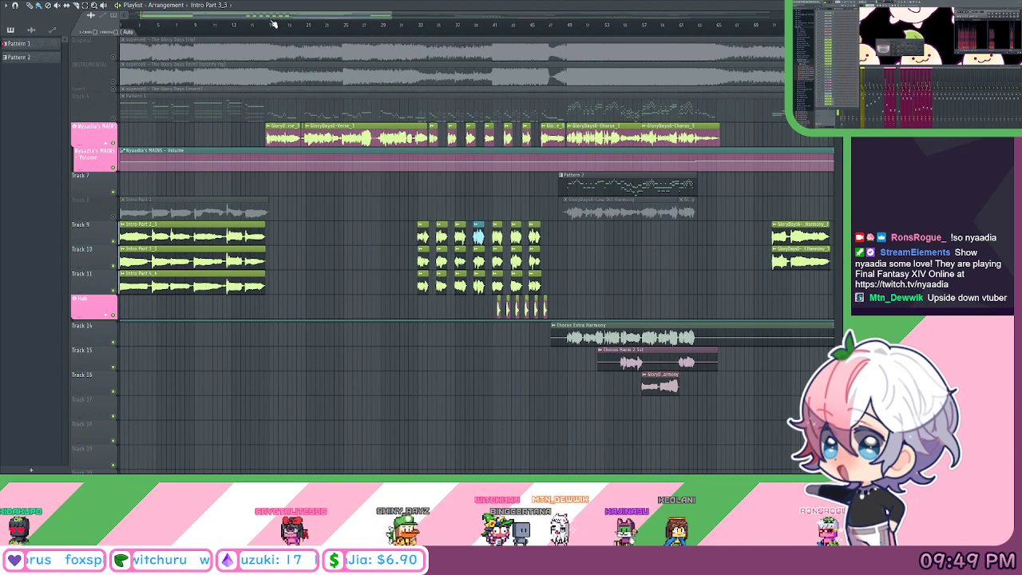
pyautogui.click(272, 25)
pyautogui.scroll(-3, 311, 46)
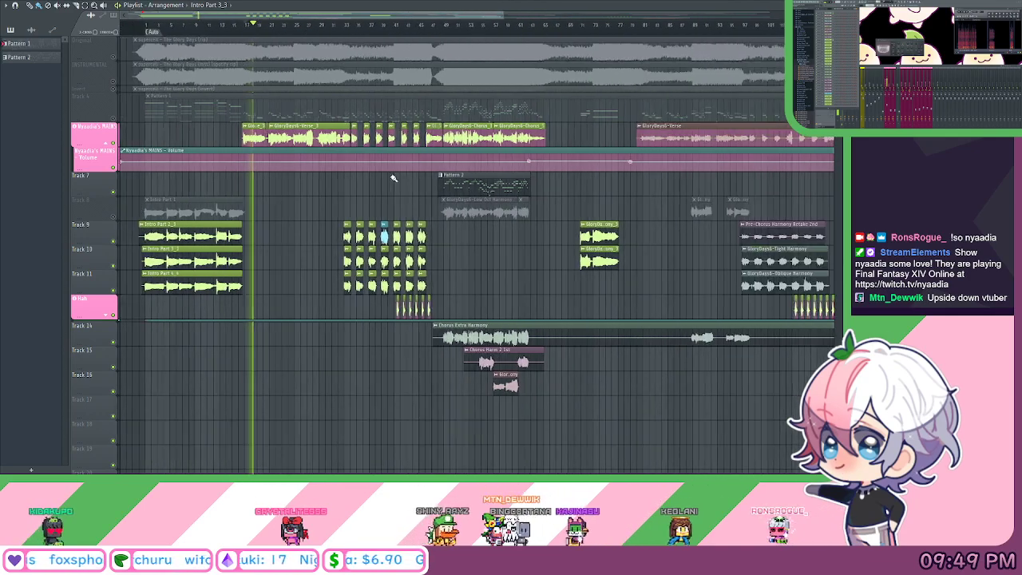
pyautogui.scroll(3, 312, 47)
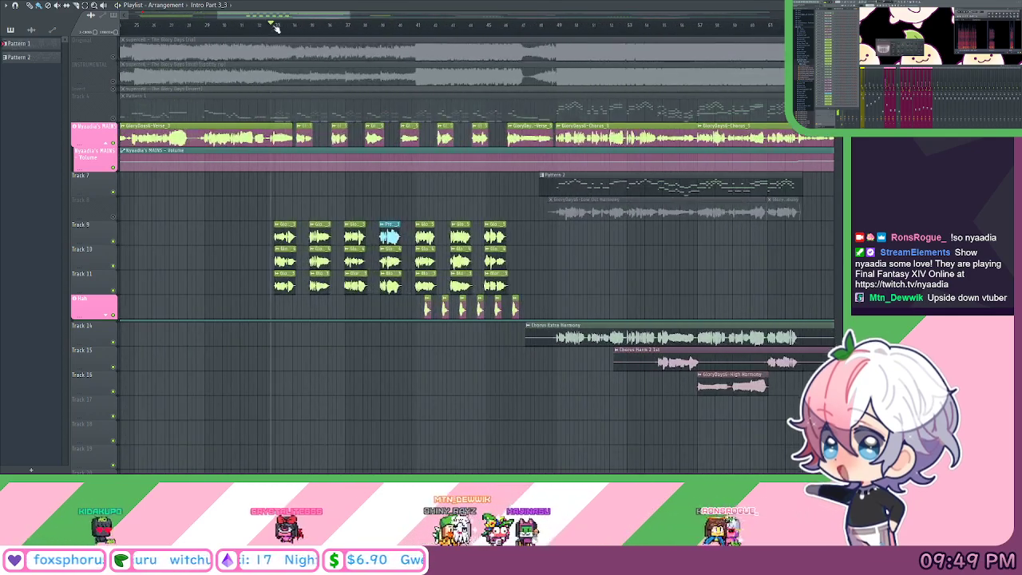
pyautogui.scroll(-5, 320, 39)
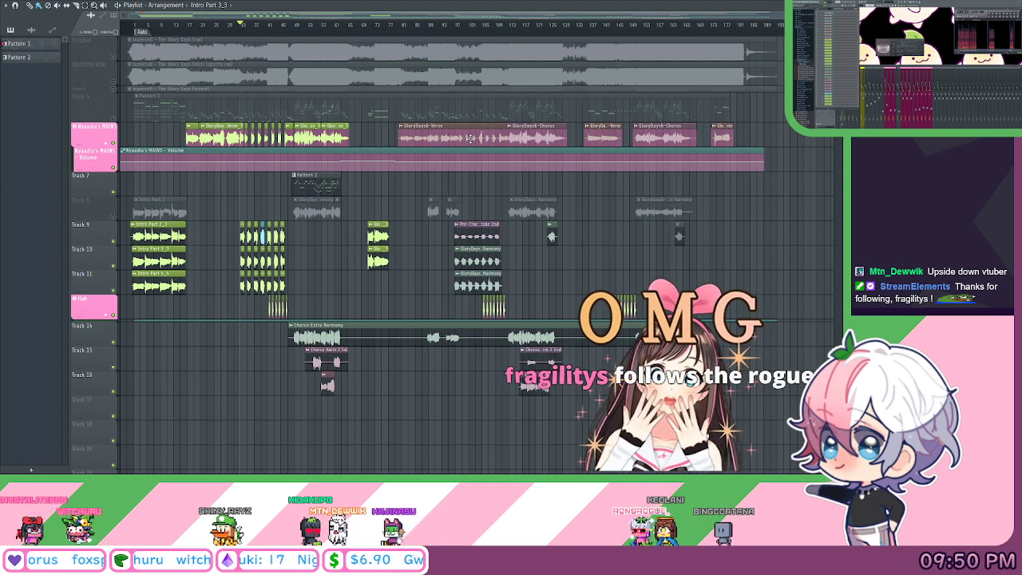
# Place the playhead near bar 81 at the second verse and select the GloryDays6-Verse clip.
pyautogui.click(399, 25)
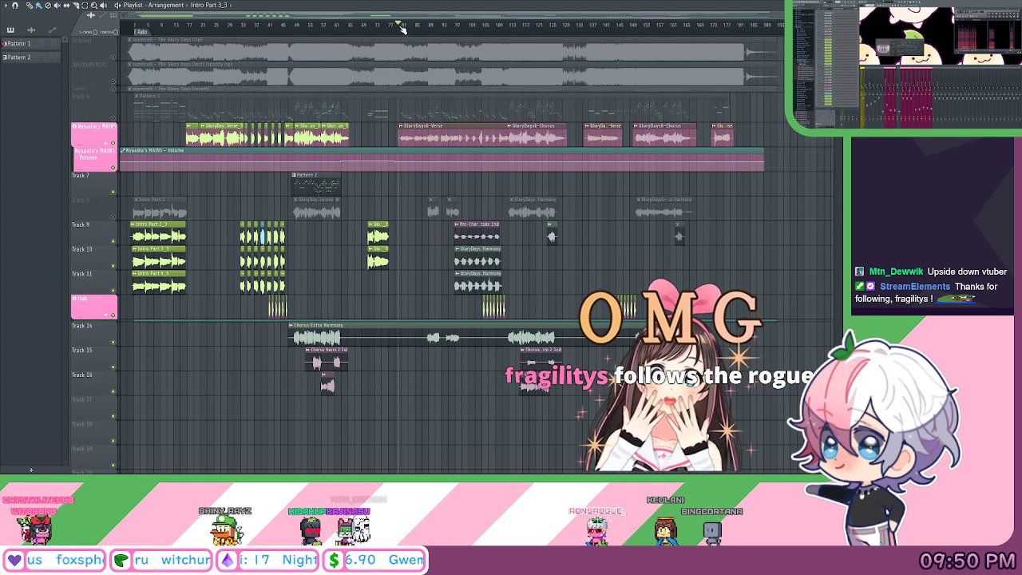
pyautogui.click(406, 29)
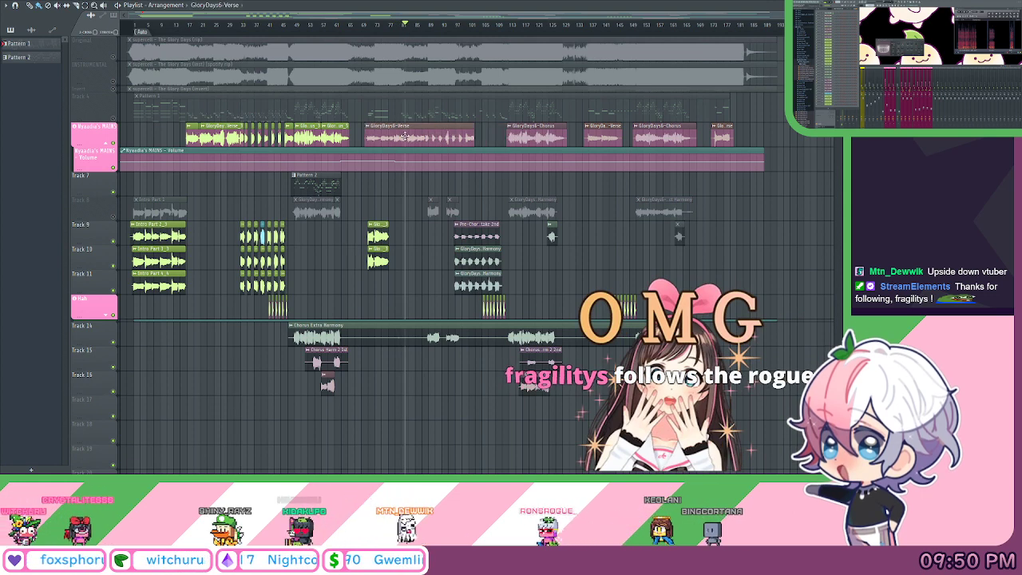
pyautogui.click(450, 136)
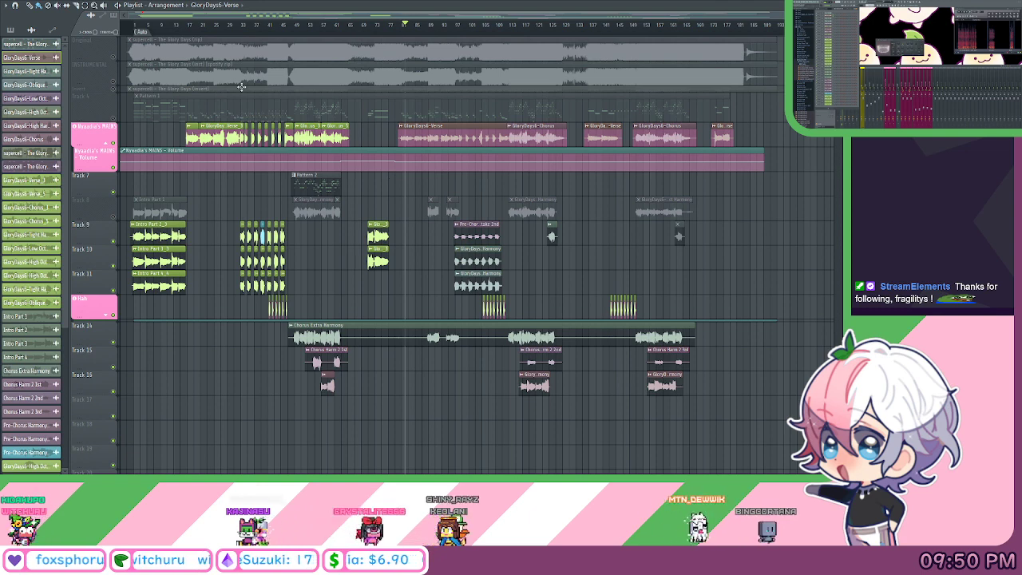
# Unmute the INSTRUMENTAL track and play the arrangement from the beginning up to the first chorus.
pyautogui.click(184, 27)
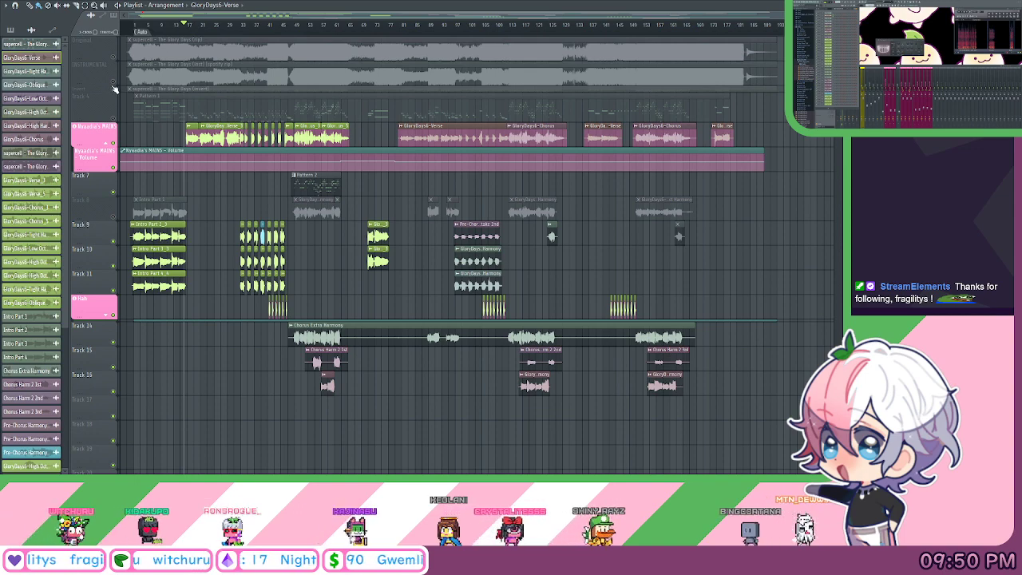
pyautogui.click(113, 82)
pyautogui.click(131, 31)
pyautogui.scroll(4, 131, 32)
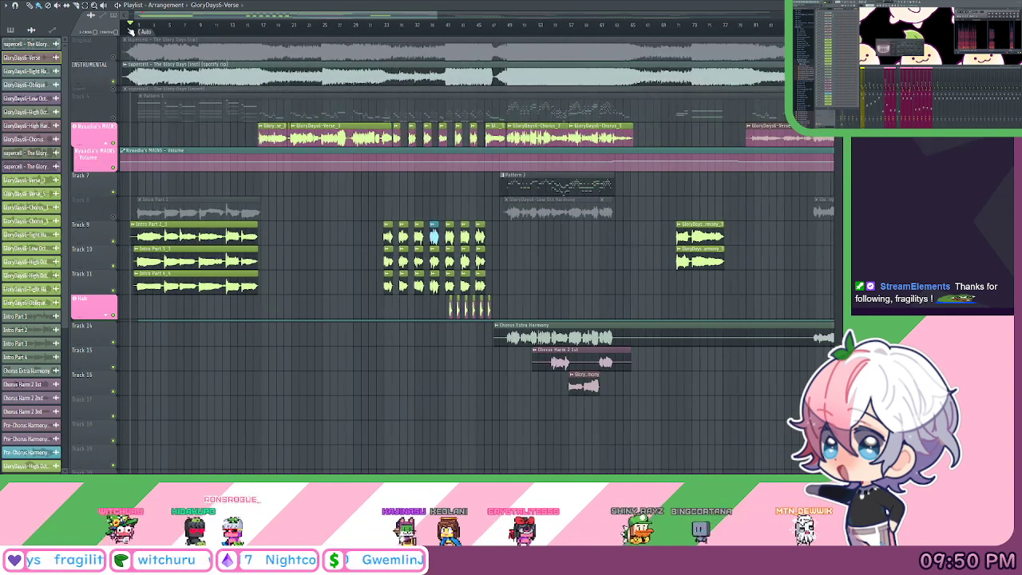
pyautogui.press('space')
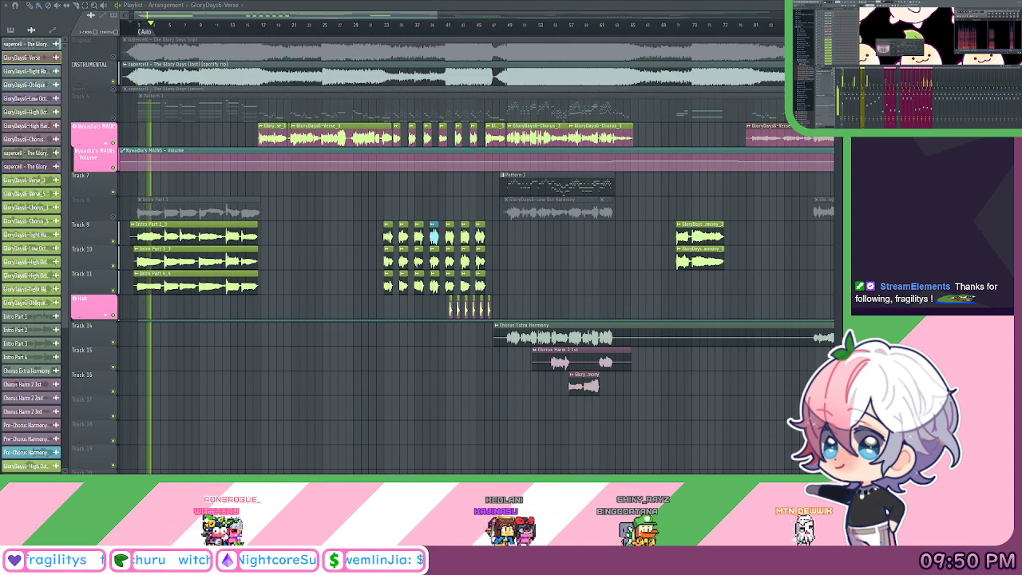
pyautogui.scroll(-2, 230, 29)
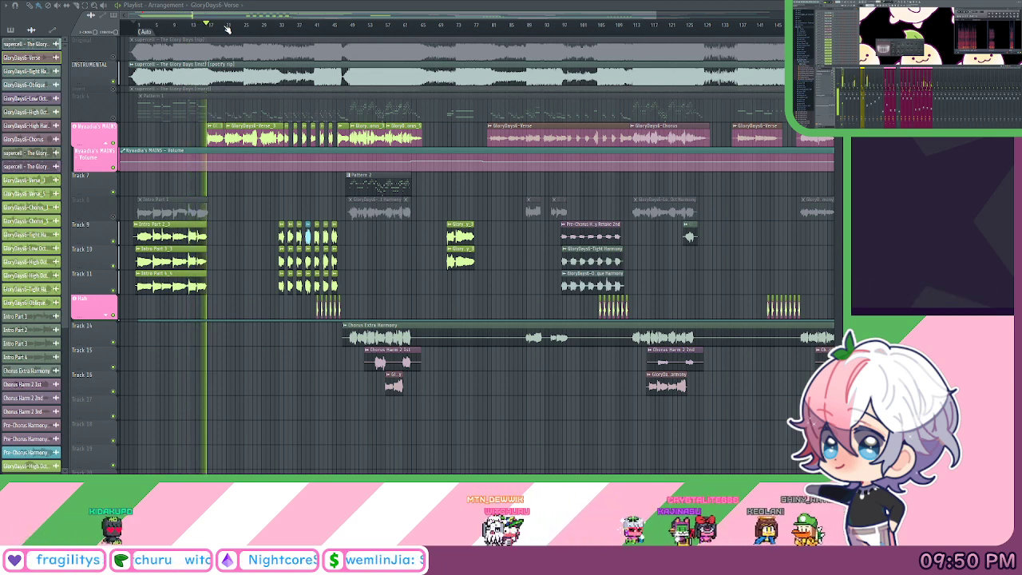
pyautogui.scroll(-4, 245, 28)
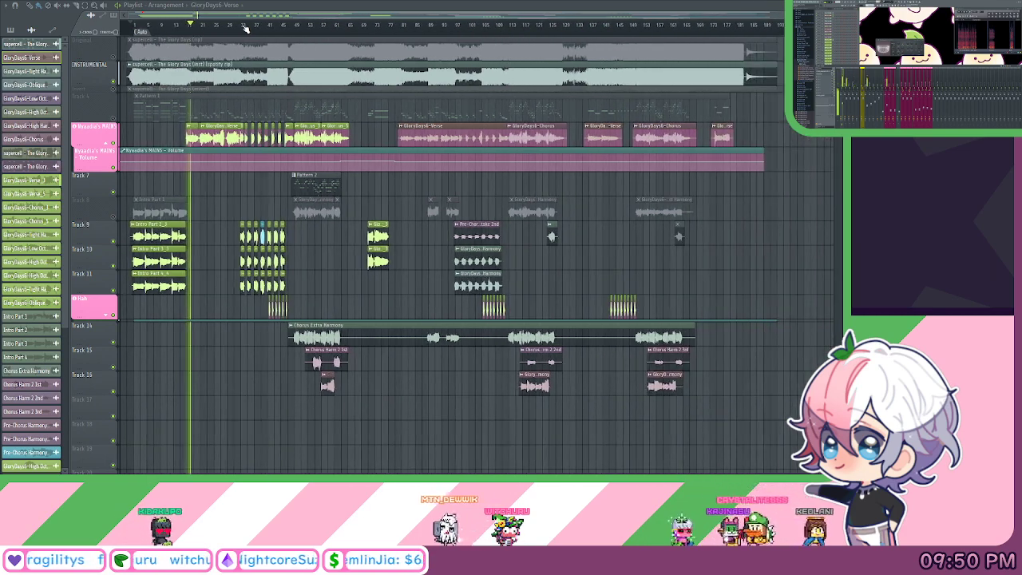
pyautogui.scroll(3, 245, 28)
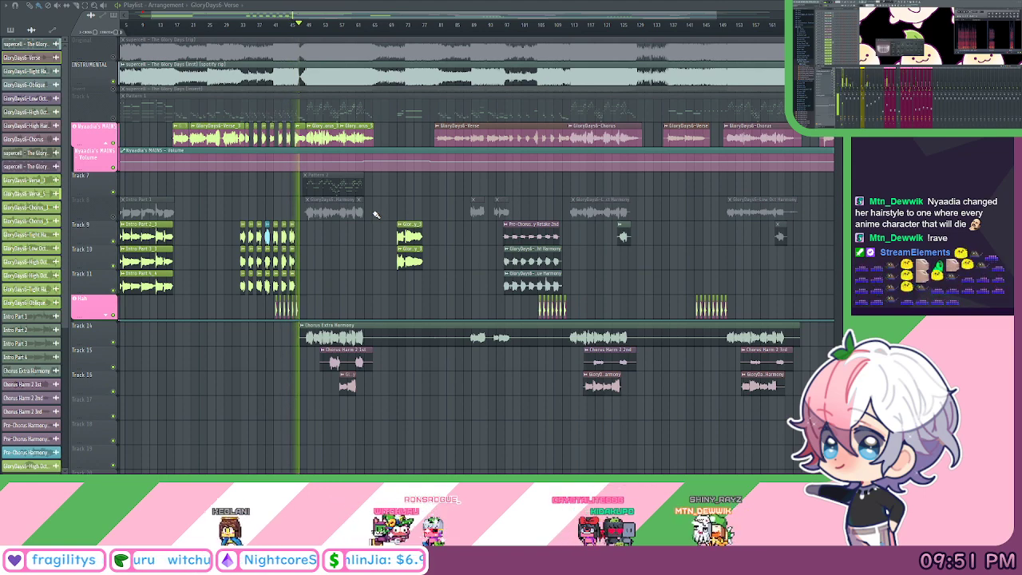
# Mute the chorus harmony tracks Track 14, Track 15 and Track 16 in the playlist.
pyautogui.click(113, 343)
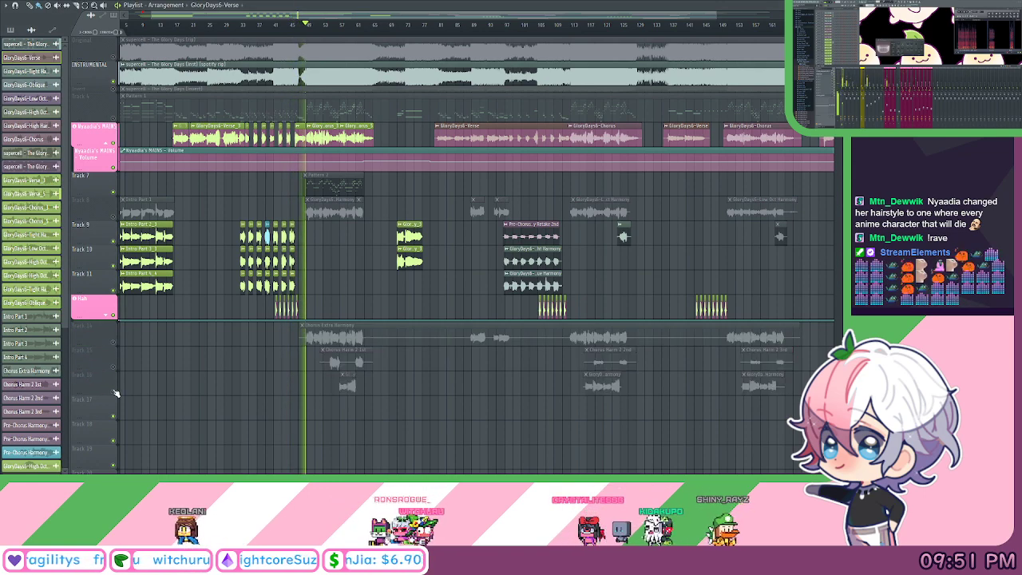
pyautogui.click(113, 368)
pyautogui.click(113, 391)
pyautogui.moveTo(358, 247); pyautogui.dragTo(346, 258)
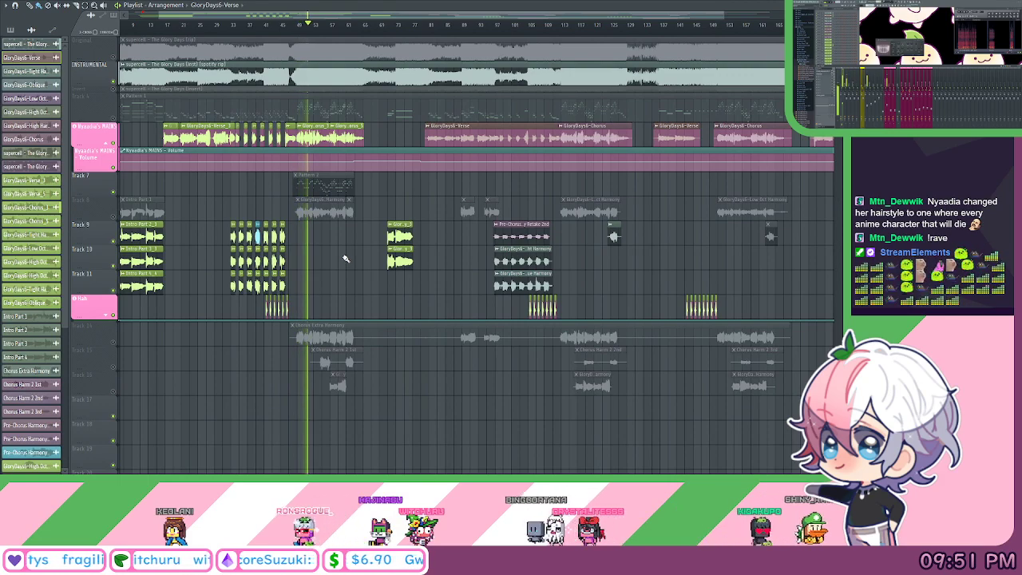
# Play the first chorus through to its end without the extra harmony tracks, and stop playback.
pyautogui.scroll(5, 347, 25)
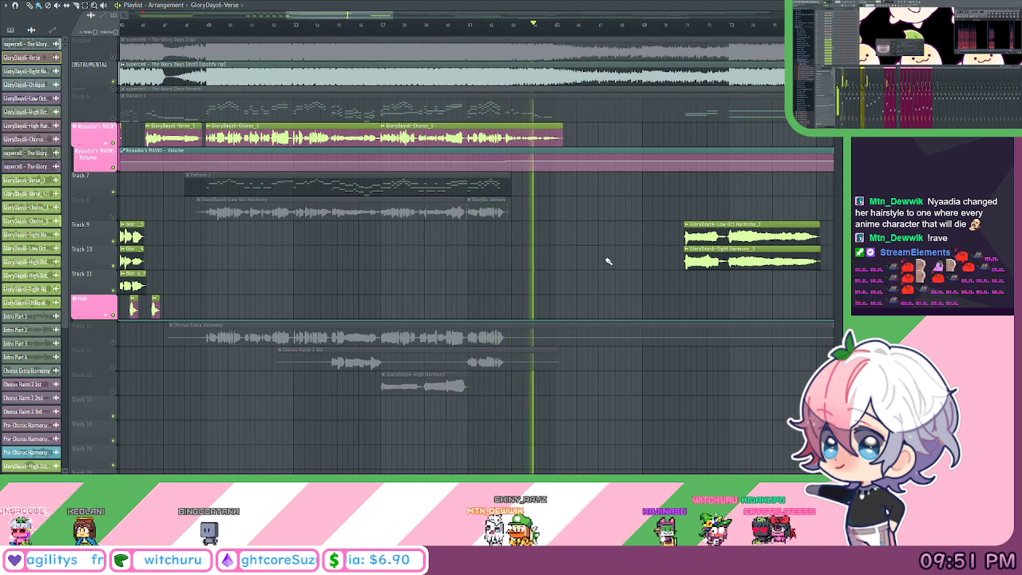
pyautogui.scroll(-4, 570, 239)
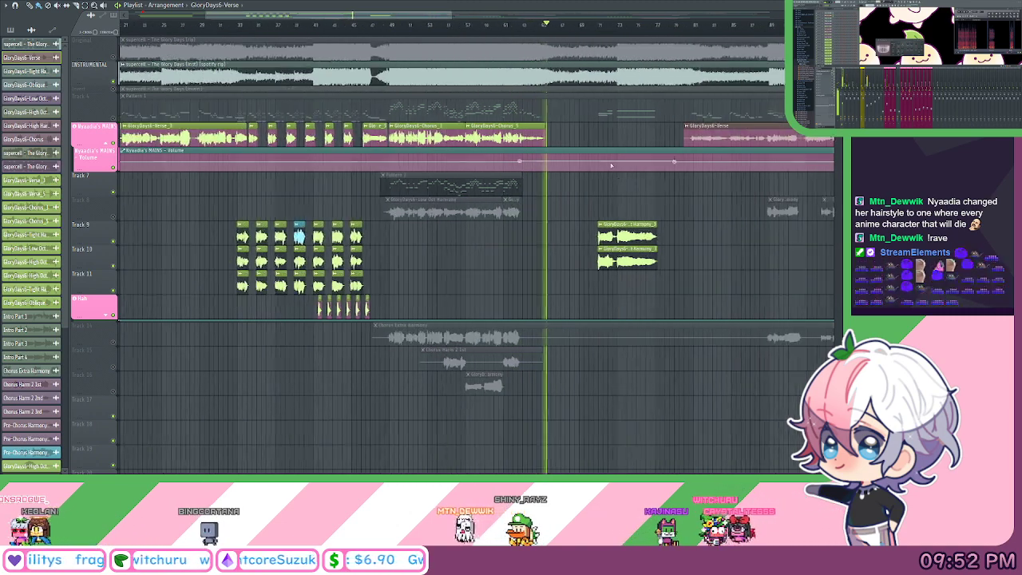
pyautogui.moveTo(623, 252); pyautogui.dragTo(395, 252)
pyautogui.press('space')
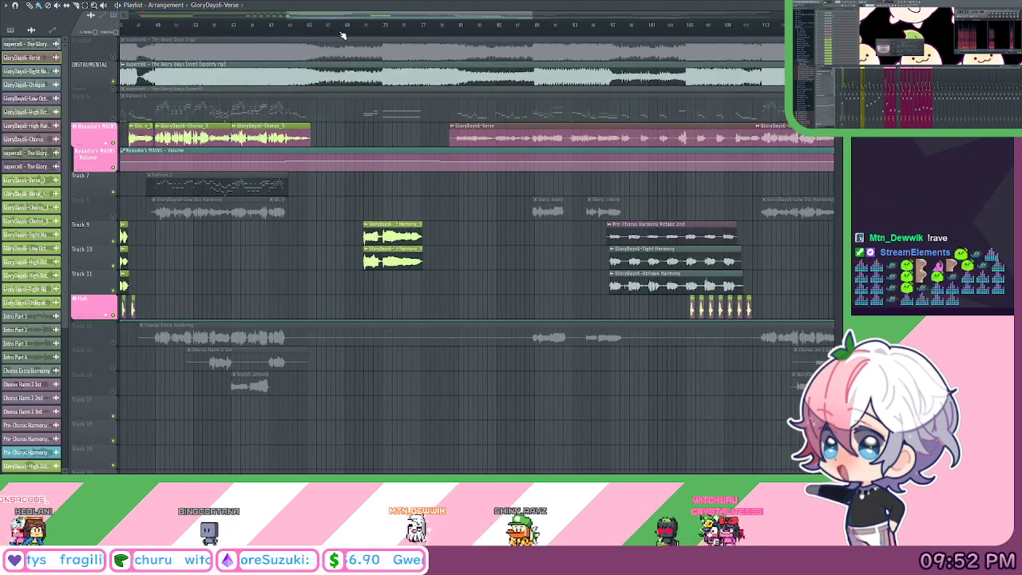
# Play the Low Oct Harmony and Tight Harmony clips on Tracks 9 and 10 between the first chorus and second verse.
pyautogui.scroll(-4, 345, 36)
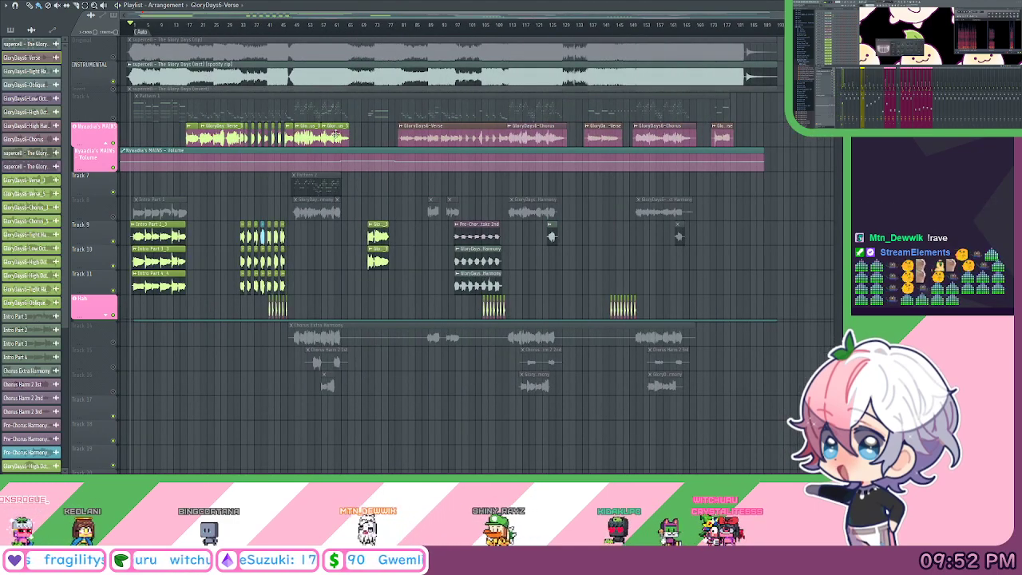
pyautogui.keyDown('ctrl'); pyautogui.scroll(3, 336, 56); pyautogui.keyUp('ctrl')
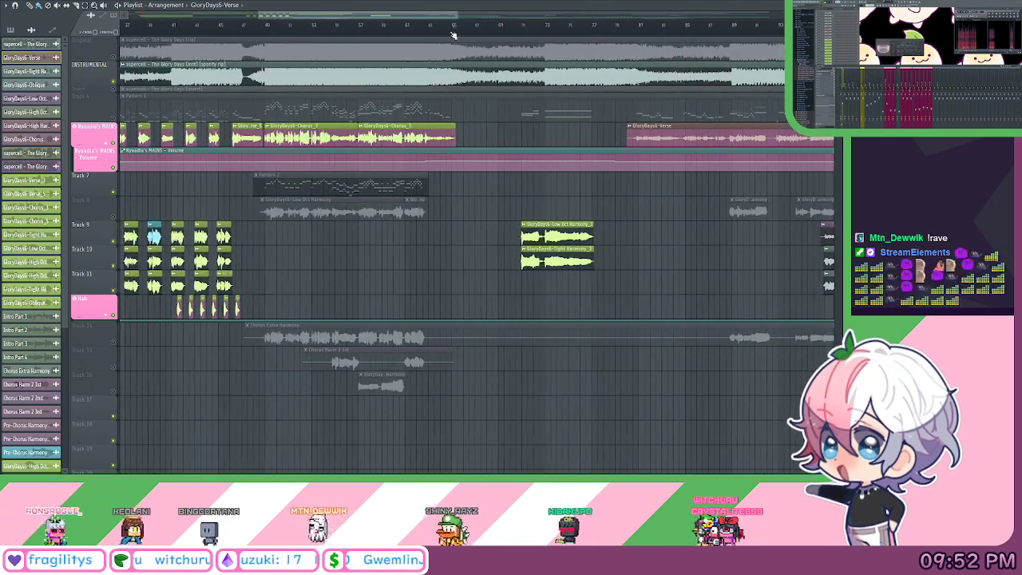
pyautogui.keyDown('ctrl'); pyautogui.scroll(2, 511, 30); pyautogui.keyUp('ctrl')
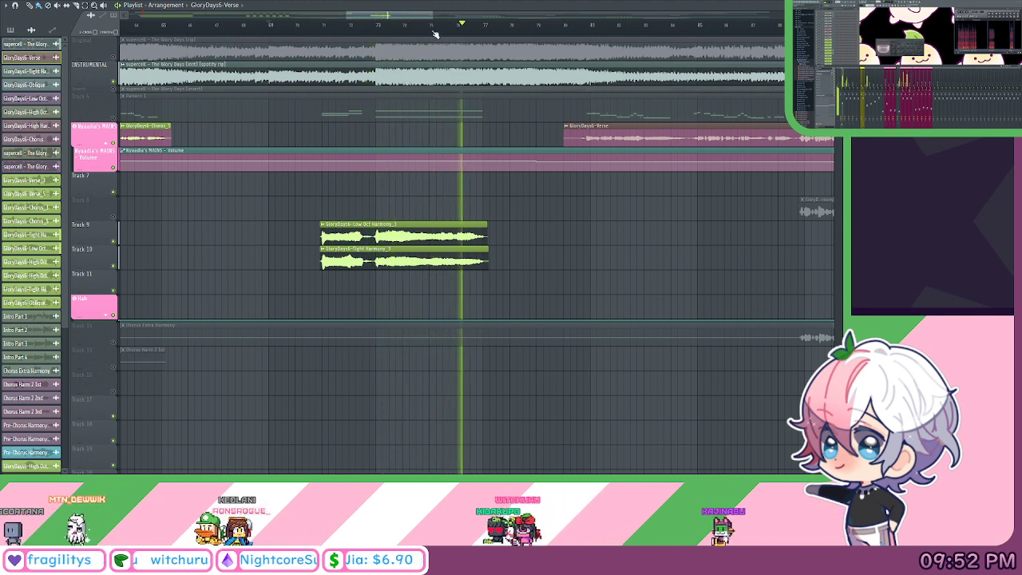
pyautogui.scroll(-2, 435, 34)
pyautogui.scroll(-3, 435, 33)
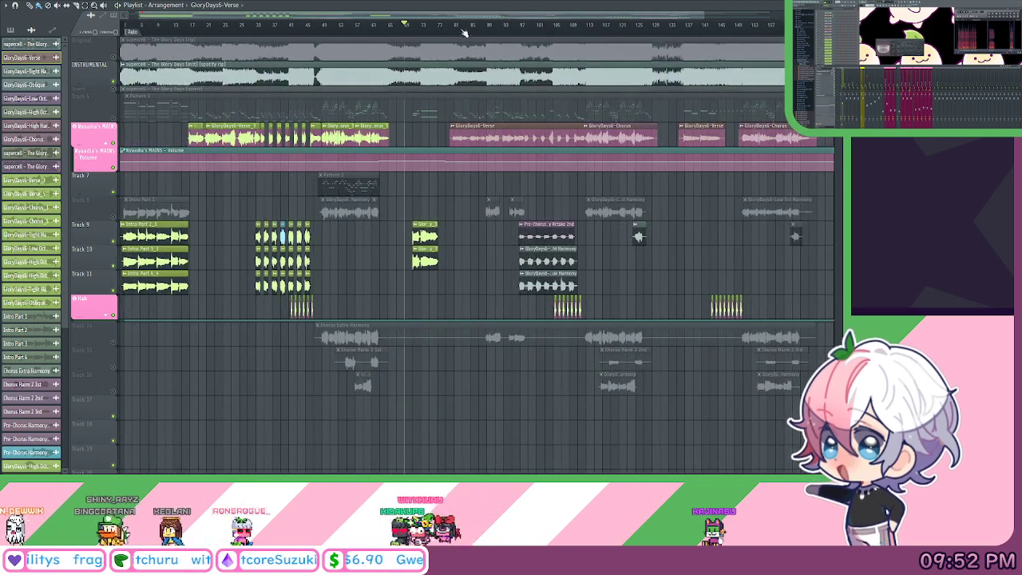
pyautogui.scroll(-1, 473, 36)
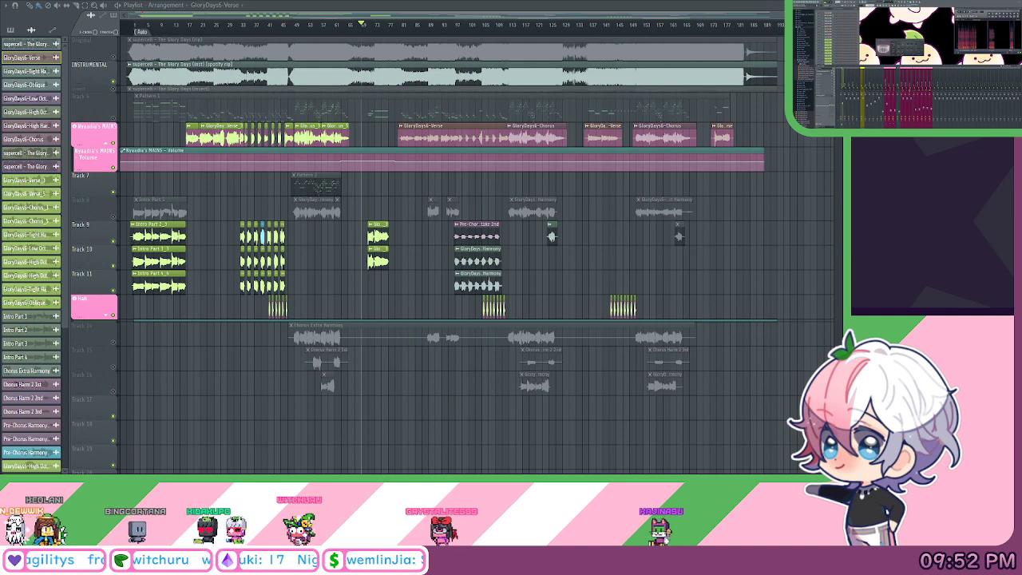
# Examine the arrangement from the end of the first chorus to the GloryDays6-Verse clip of the second verse.
pyautogui.scroll(6, 377, 32)
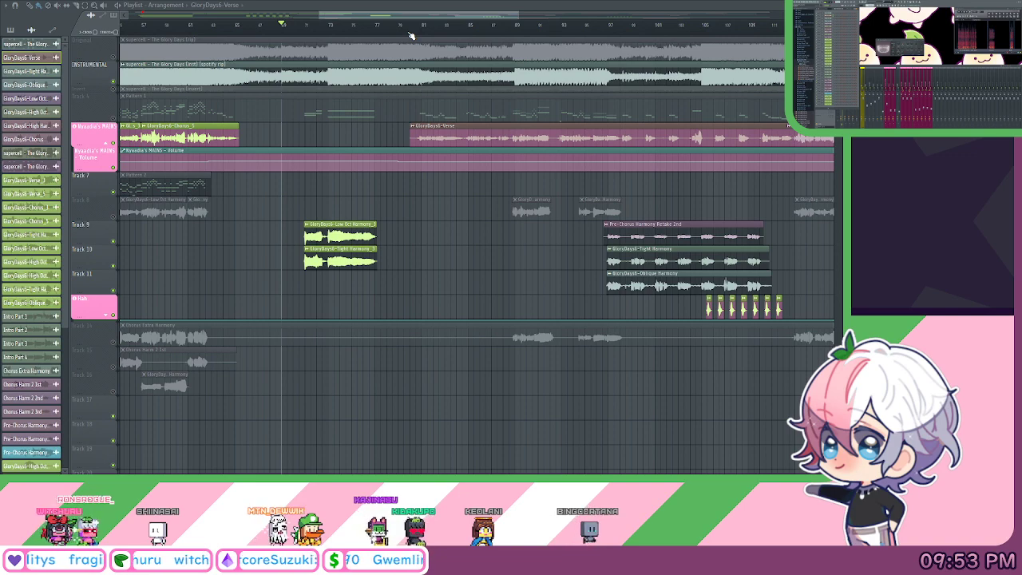
pyautogui.scroll(-4, 282, 25)
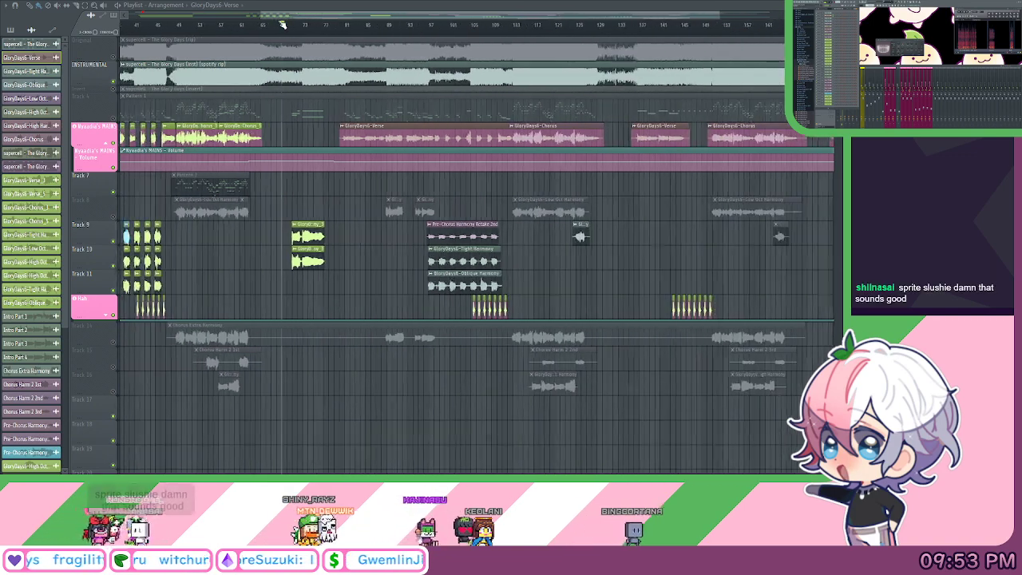
pyautogui.scroll(3, 282, 24)
pyautogui.hscroll(3, 362, 247)
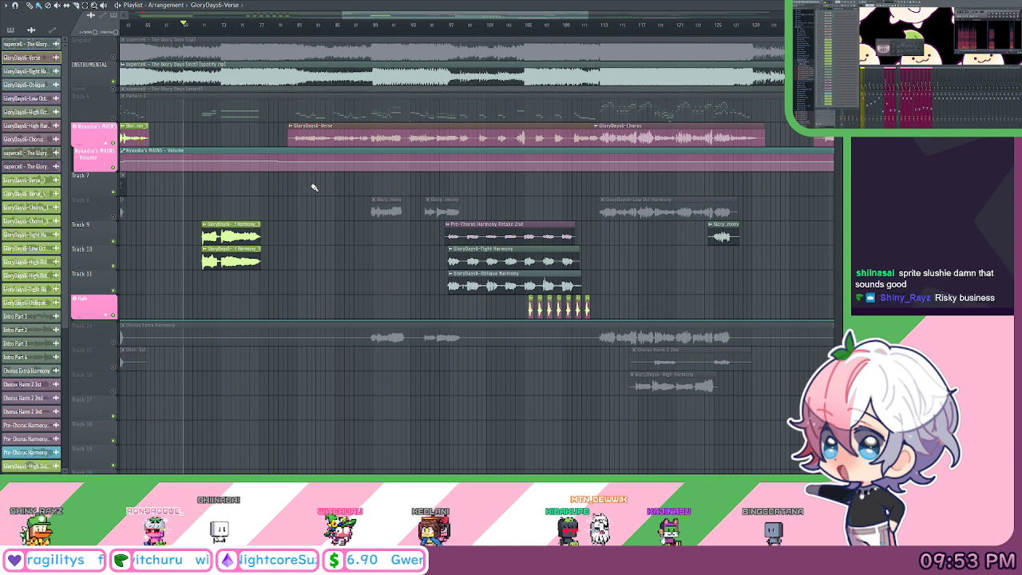
pyautogui.scroll(2, 296, 33)
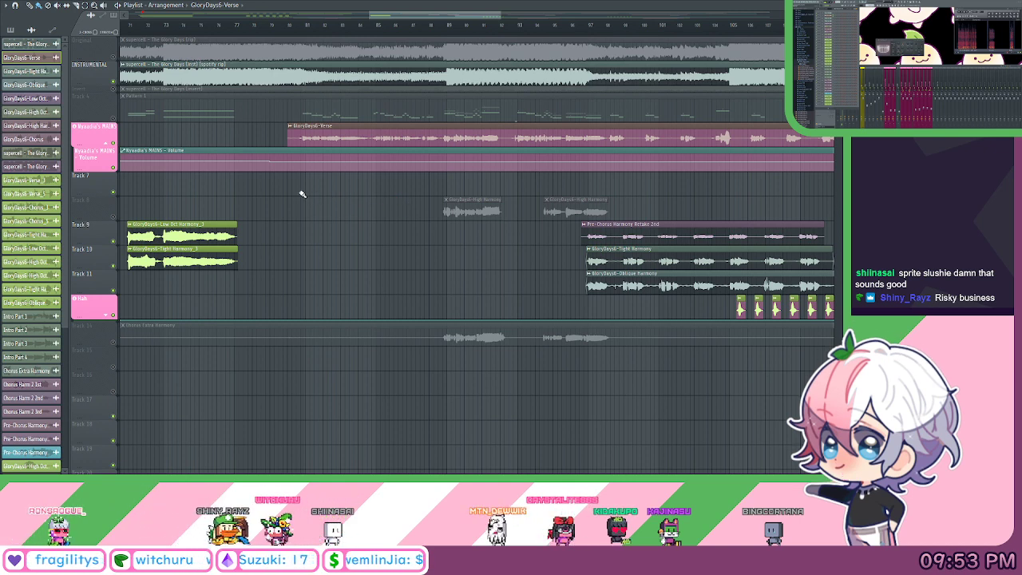
pyautogui.scroll(2, 304, 38)
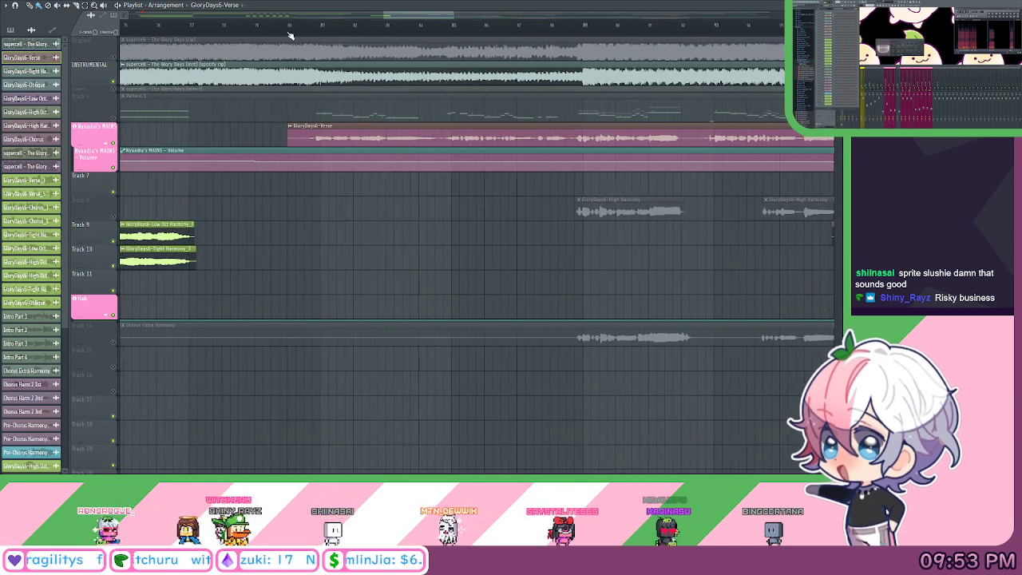
pyautogui.scroll(2, 308, 37)
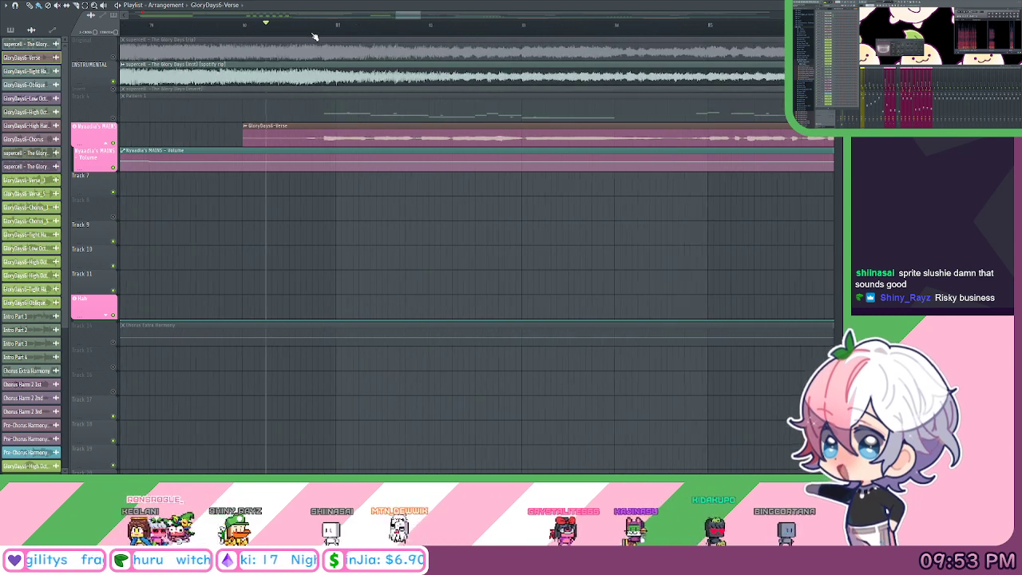
pyautogui.scroll(-1, 314, 37)
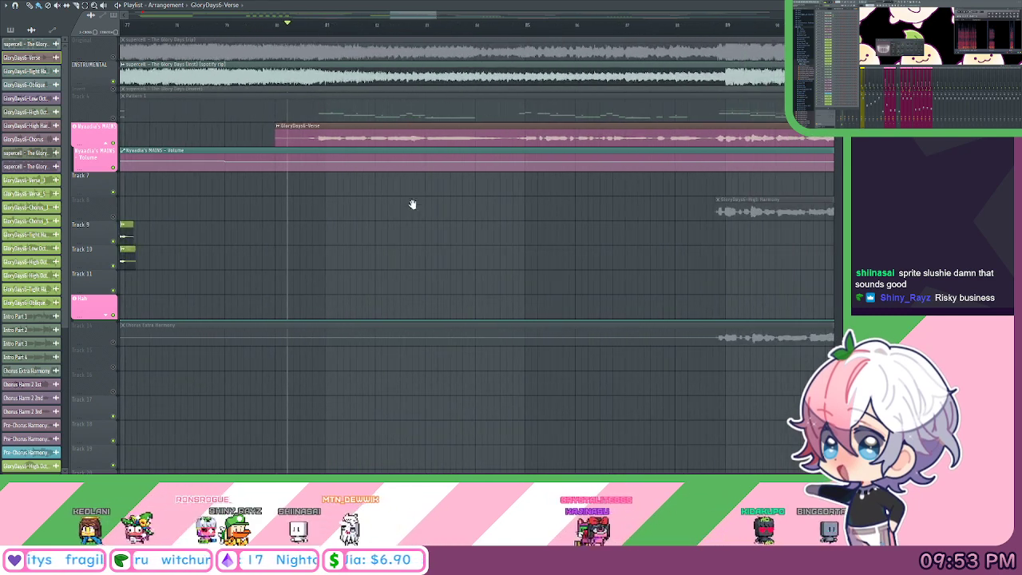
pyautogui.hscroll(1, 383, 217)
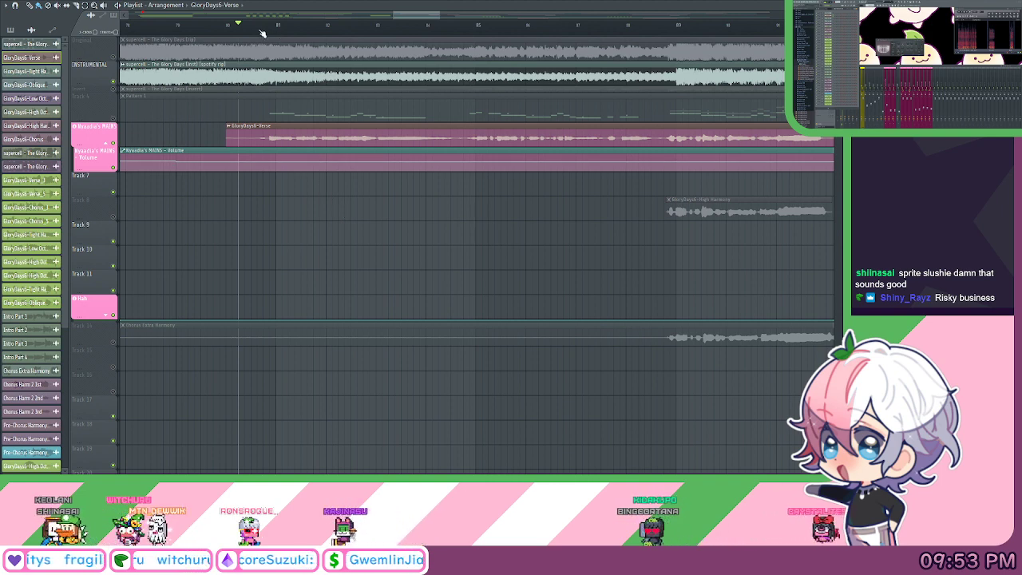
# Place the playhead at bar 80, at the start of the second verse's GloryDays6-Verse clip, and audition from there.
pyautogui.scroll(-3, 262, 30)
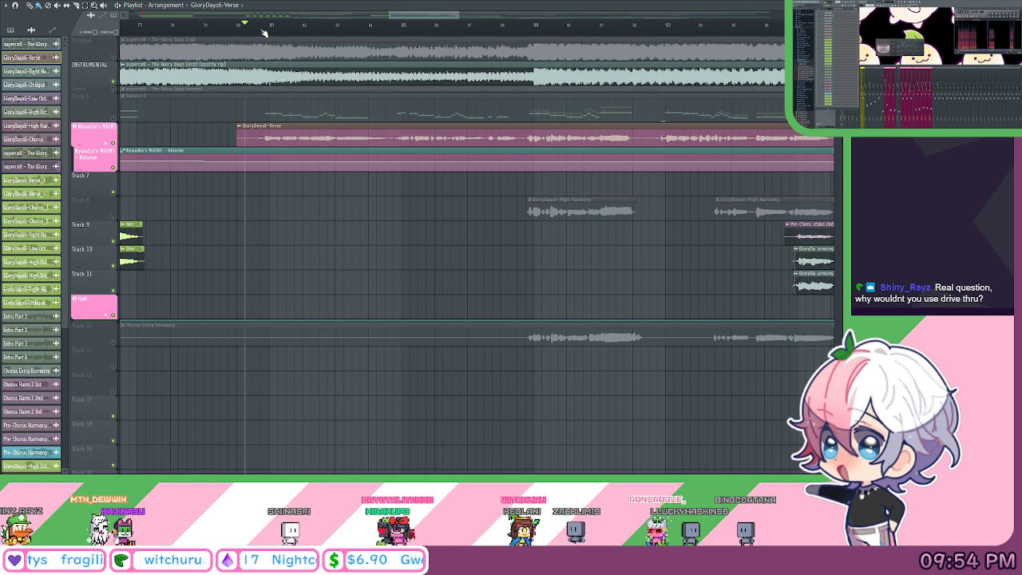
pyautogui.scroll(-3, 252, 28)
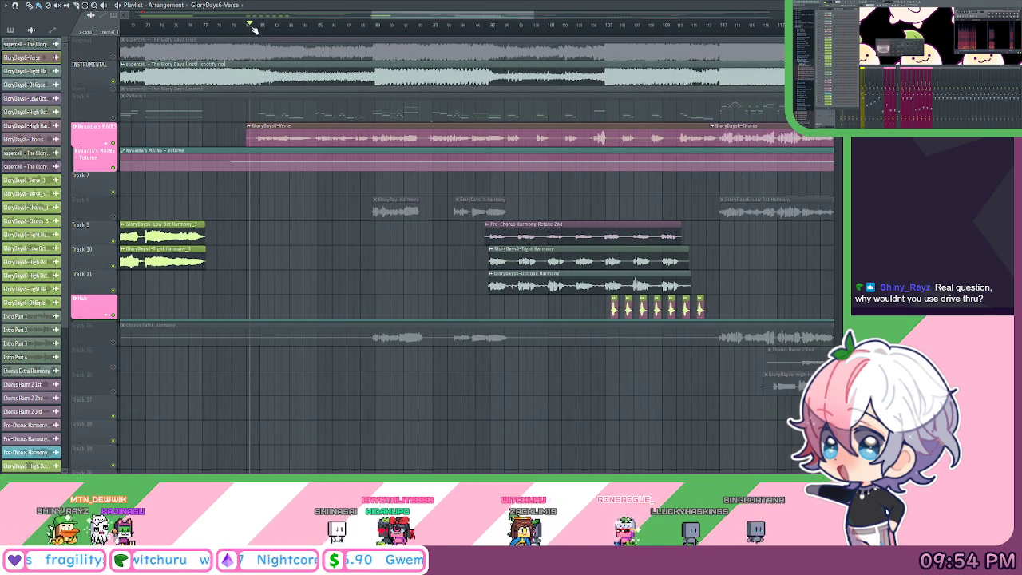
pyautogui.scroll(3, 253, 26)
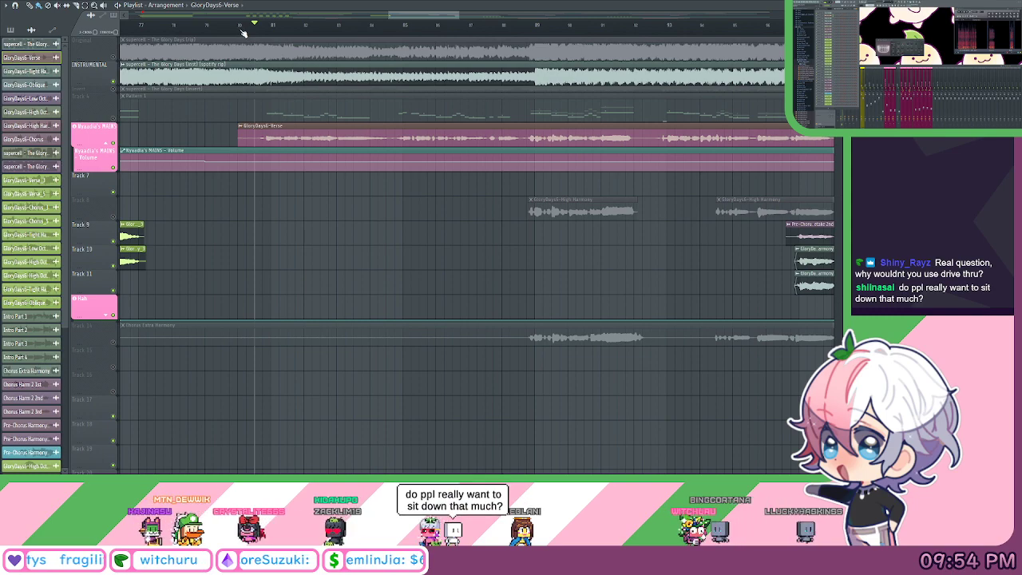
pyautogui.scroll(4, 248, 34)
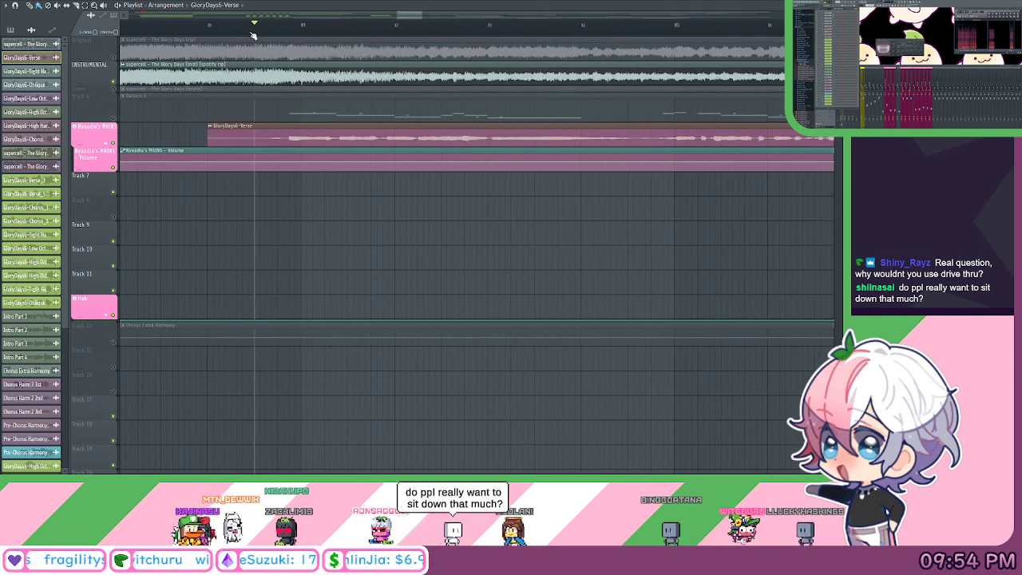
pyautogui.scroll(-3, 253, 33)
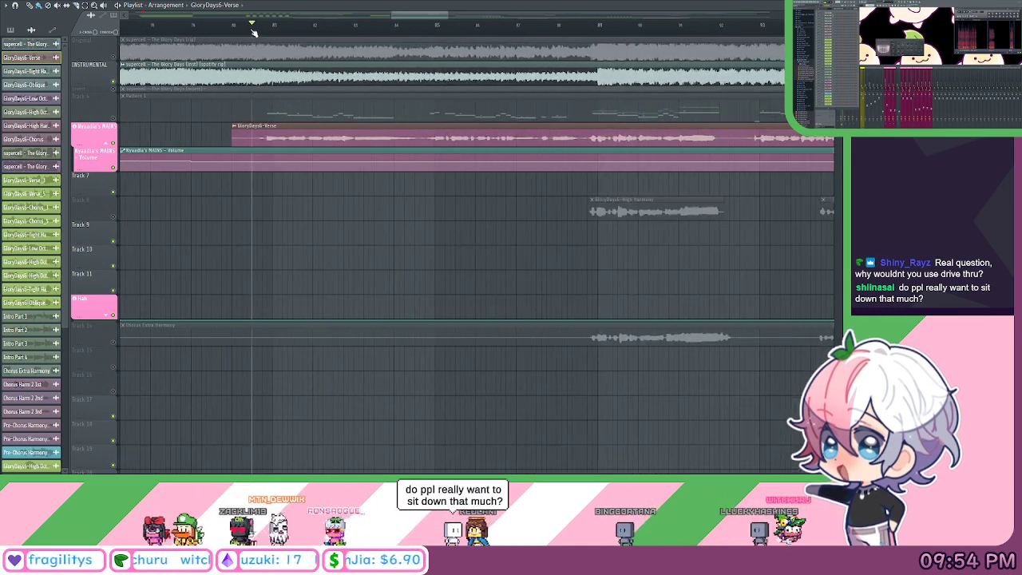
pyautogui.moveTo(252, 33); pyautogui.dragTo(233, 33)
pyautogui.press('space')
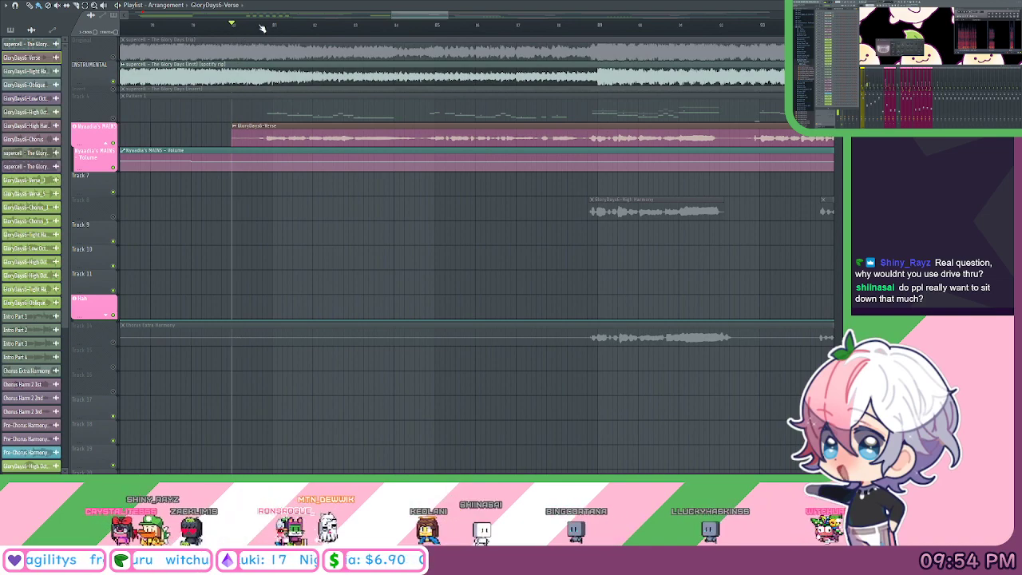
# Examine the clips from the second verse back to the first chorus and its muted harmony tracks.
pyautogui.scroll(-4, 264, 28)
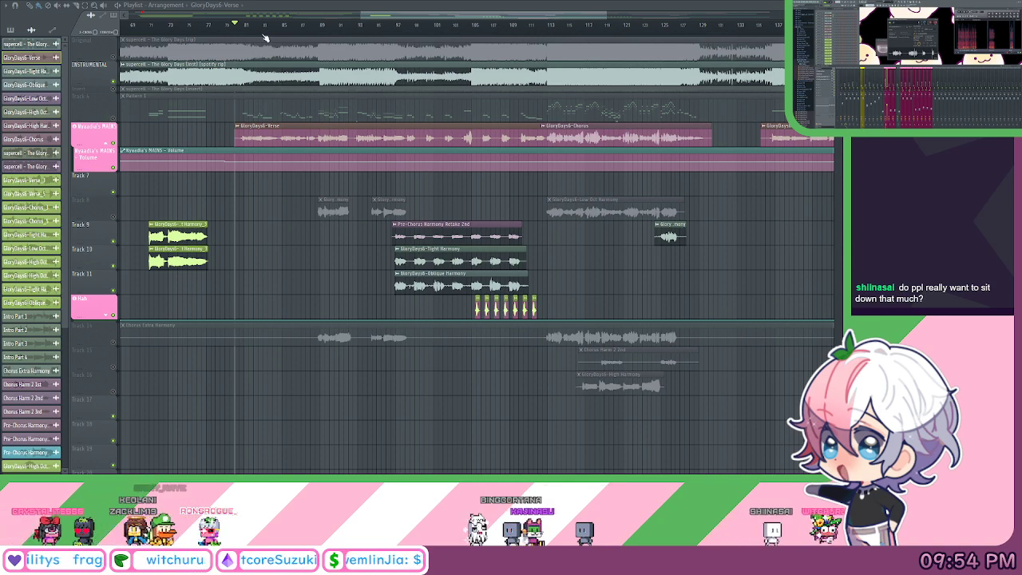
pyautogui.scroll(5, 261, 34)
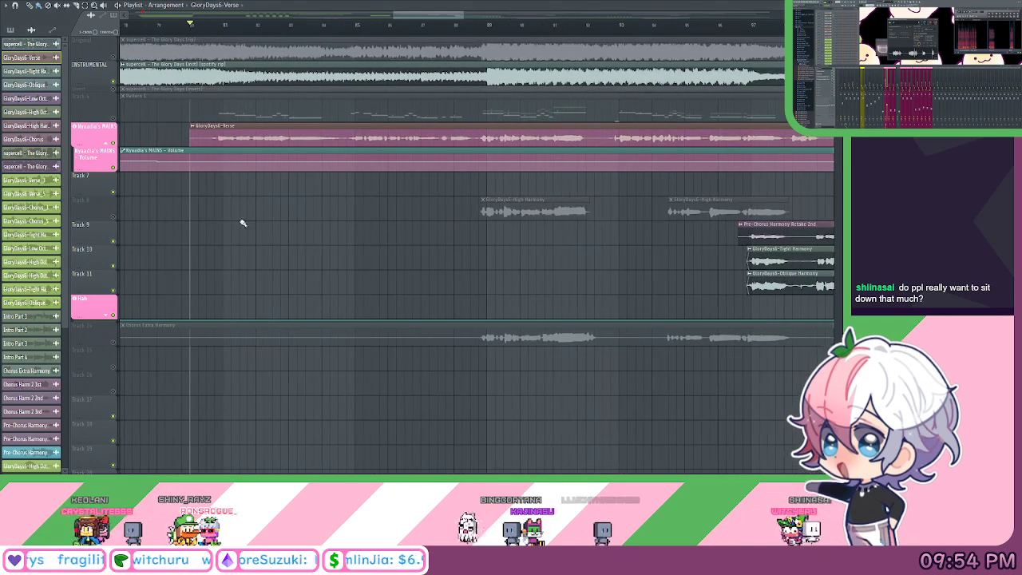
pyautogui.moveTo(230, 186); pyautogui.dragTo(237, 200)
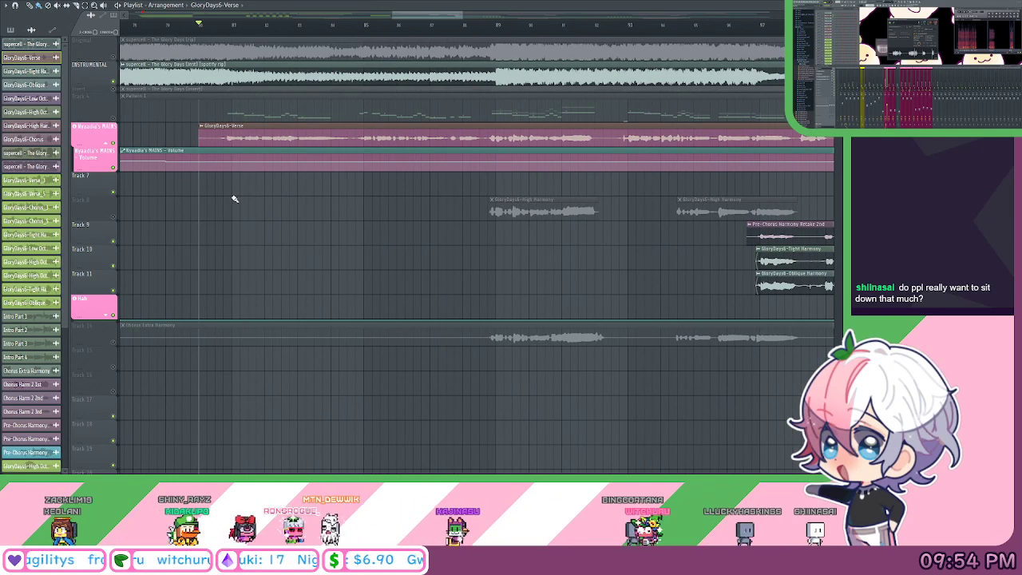
pyautogui.moveTo(172, 191)
pyautogui.mouseDown()
pyautogui.moveTo(525, 207)
pyautogui.moveTo(582, 156)
pyautogui.mouseUp()
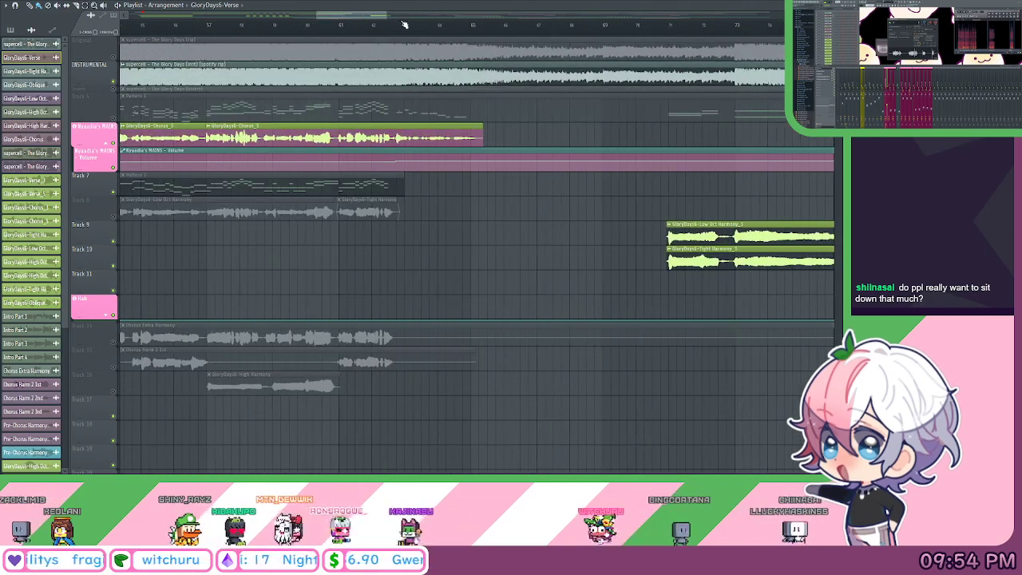
pyautogui.scroll(-4, 394, 33)
pyautogui.hscroll(-8, 433, 255)
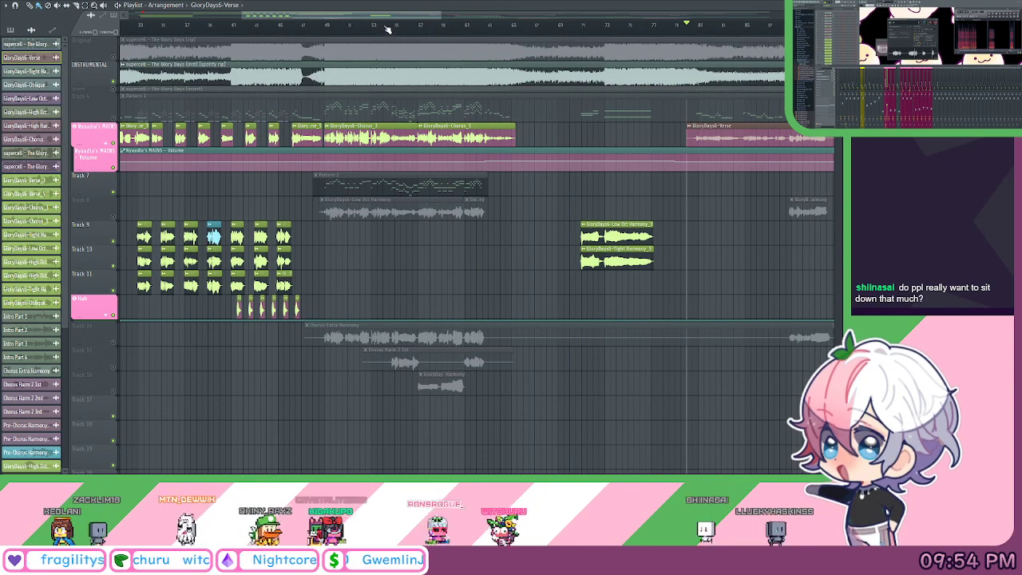
pyautogui.scroll(3, 511, 267)
pyautogui.moveTo(557, 269); pyautogui.dragTo(564, 268)
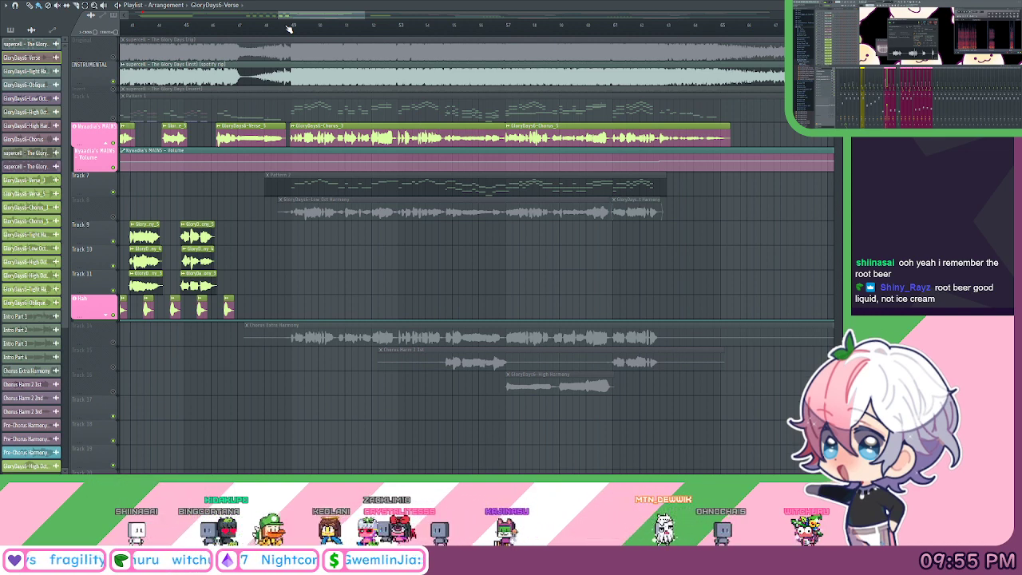
# Unmute Track 14 and play from the start of the first chorus at bar 49.
pyautogui.scroll(4, 289, 29)
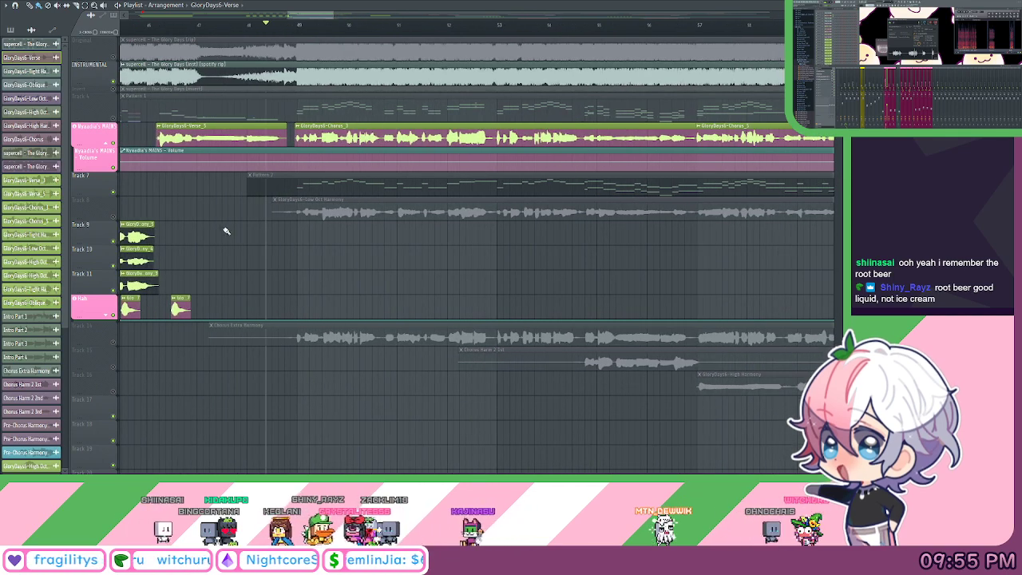
pyautogui.moveTo(226, 231); pyautogui.dragTo(202, 256)
pyautogui.moveTo(385, 244); pyautogui.dragTo(350, 255)
pyautogui.click(113, 341)
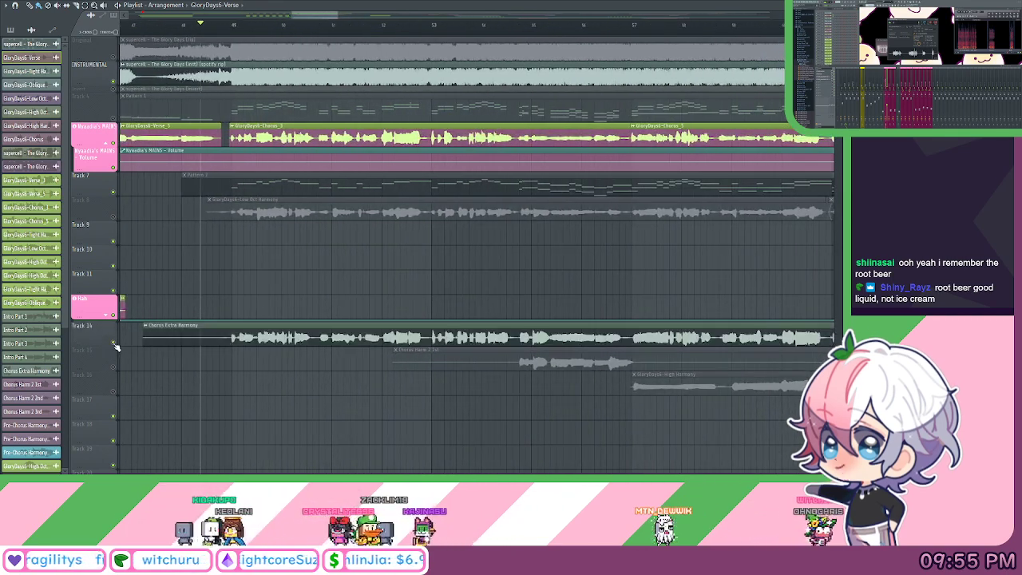
pyautogui.hscroll(1, 320, 290)
pyautogui.click(189, 29)
pyautogui.press('space')
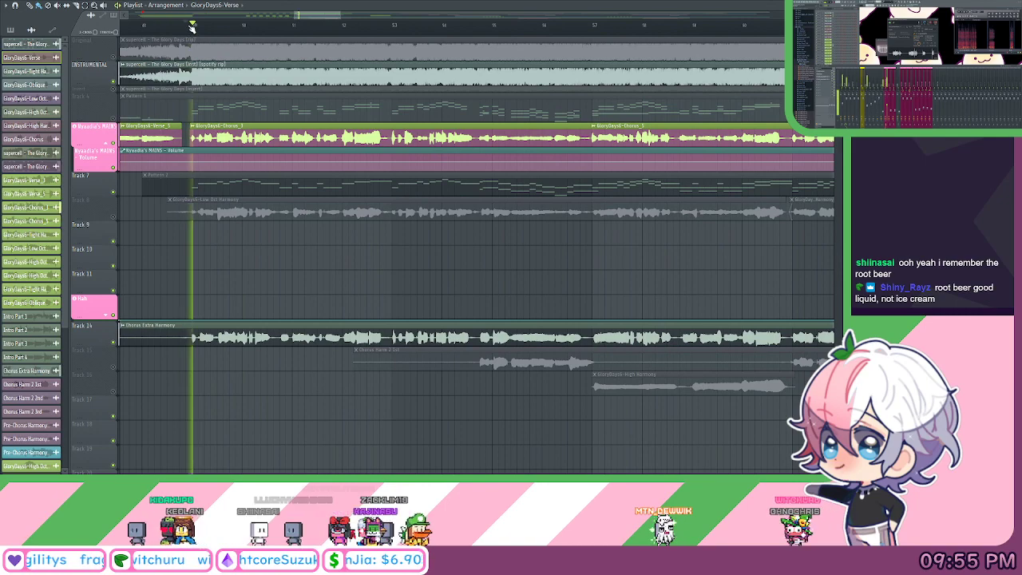
# Stop playback, open the Chorus Extra Harmony clip's channel settings and move that window aside.
pyautogui.press('space')
pyautogui.doubleClick(195, 340)
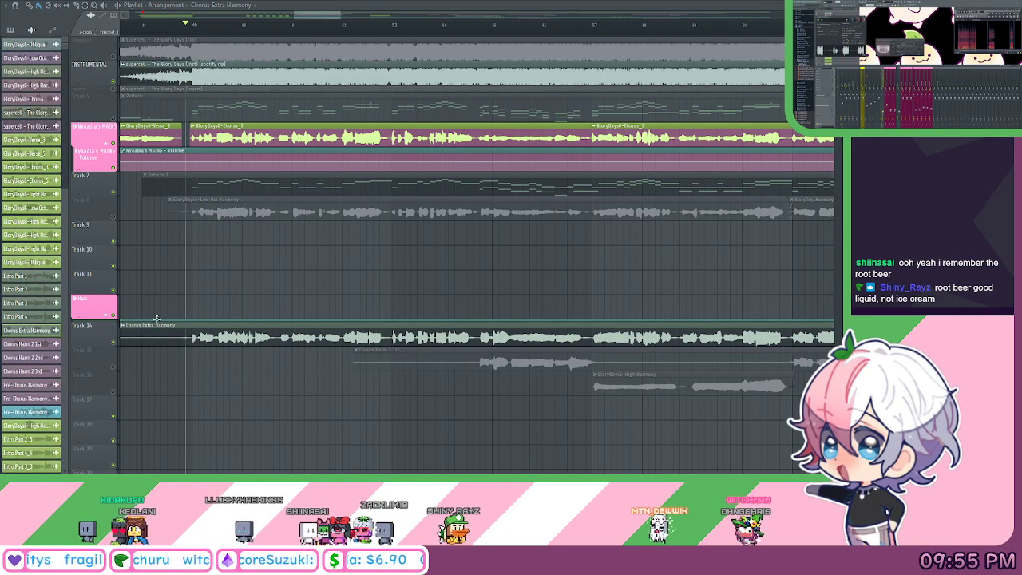
pyautogui.moveTo(835, 19); pyautogui.dragTo(929, 32)
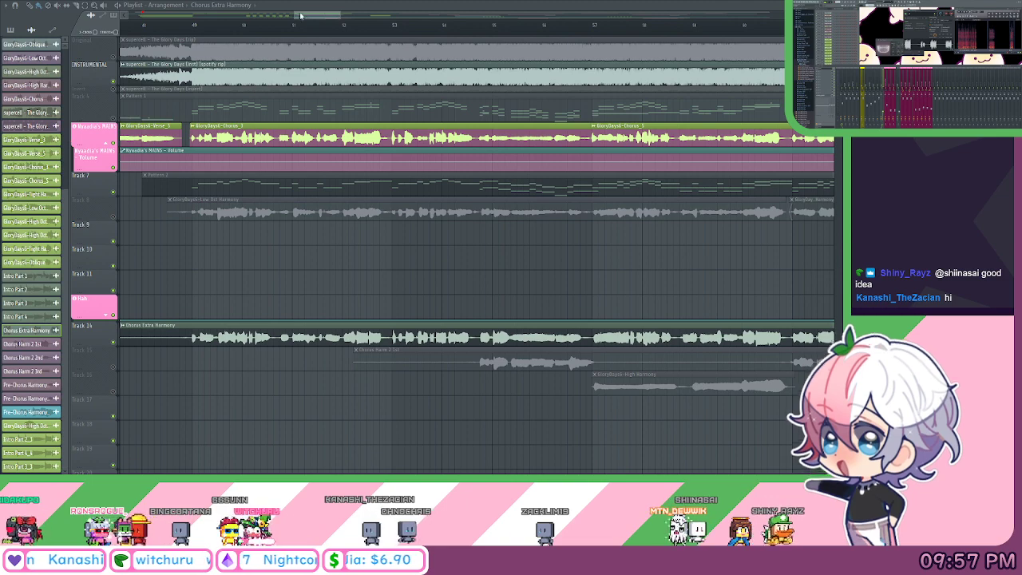
pyautogui.scroll(-2, 412, 225)
pyautogui.moveTo(413, 226); pyautogui.dragTo(398, 237)
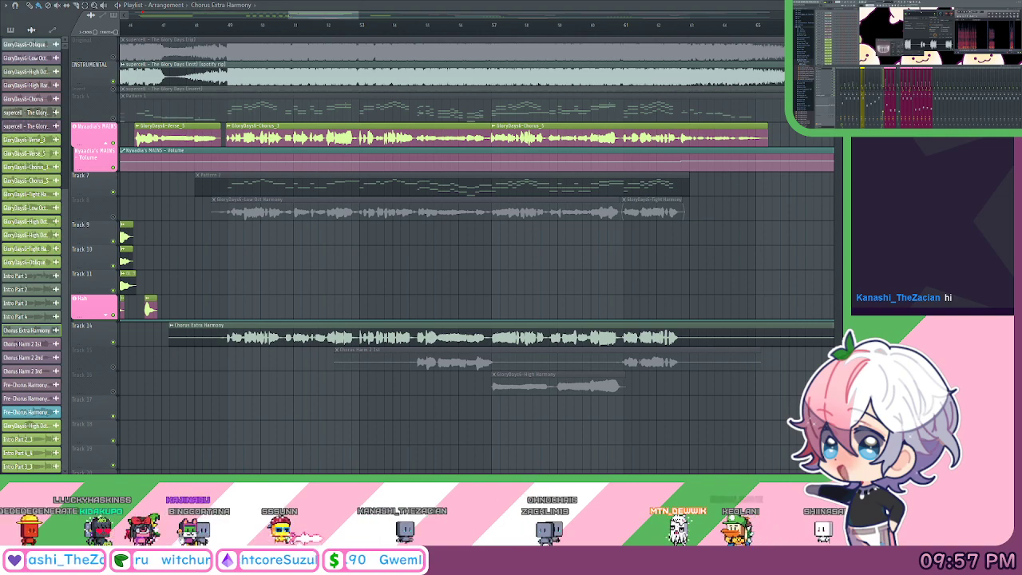
pyautogui.scroll(-1, 420, 254)
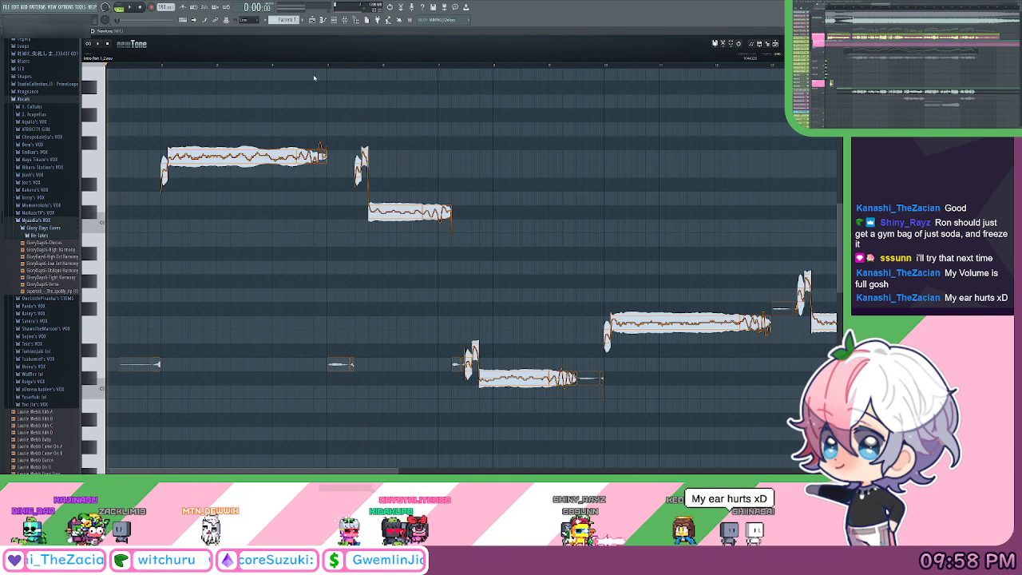
# Audition the first held note of the intro vocal in NewTone from just before its onset, and stop playback.
pyautogui.click(156, 67)
pyautogui.press('space')
pyautogui.scroll(2, 157, 68)
pyautogui.moveTo(168, 79); pyautogui.dragTo(365, 127)
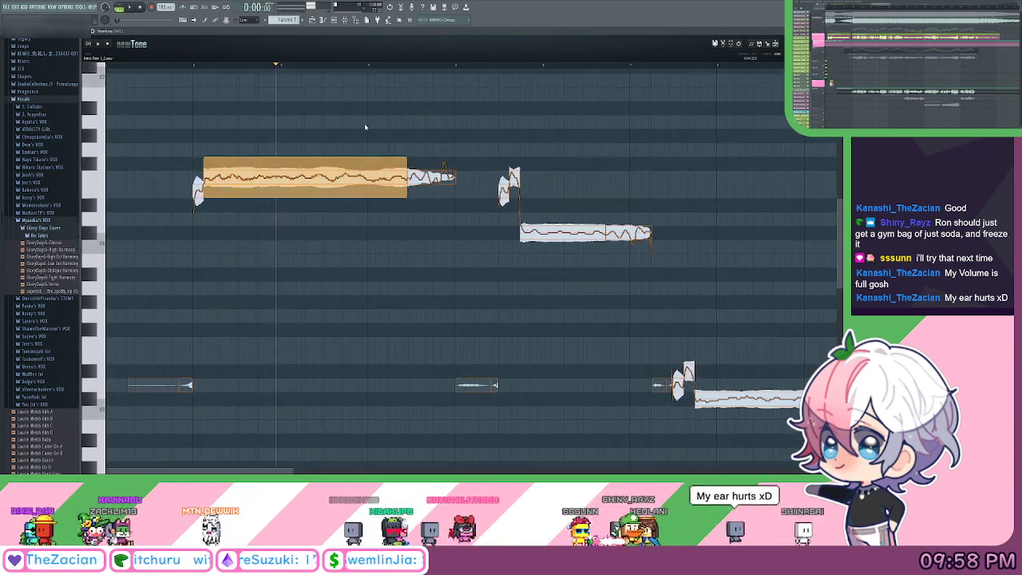
pyautogui.press('space')
# Restore NewTone to a smaller window, rearrange it and the Chorus Extra Harmony settings, and bring the mixer to the front.
pyautogui.doubleClick(603, 32)
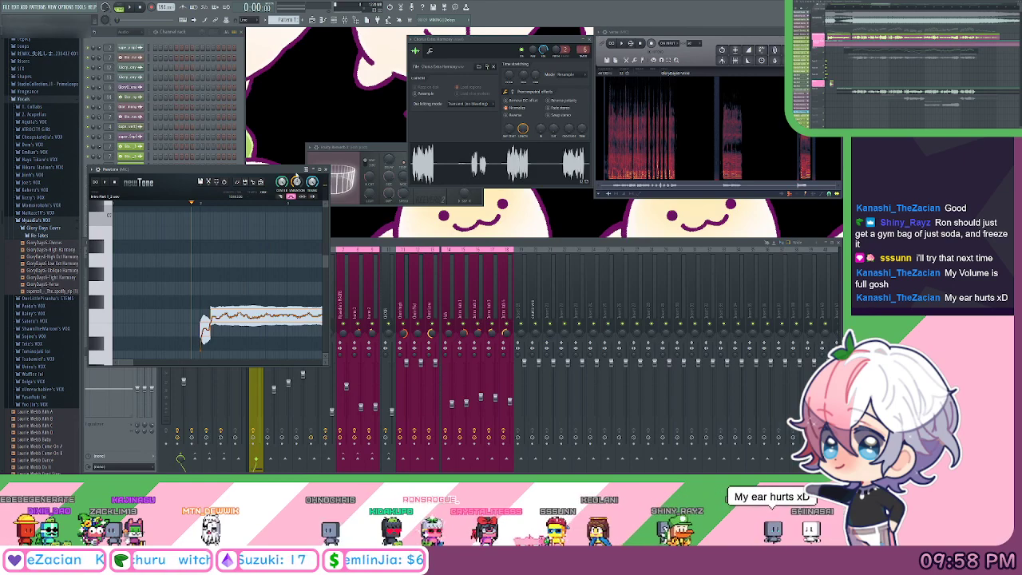
pyautogui.moveTo(304, 173); pyautogui.dragTo(363, 145)
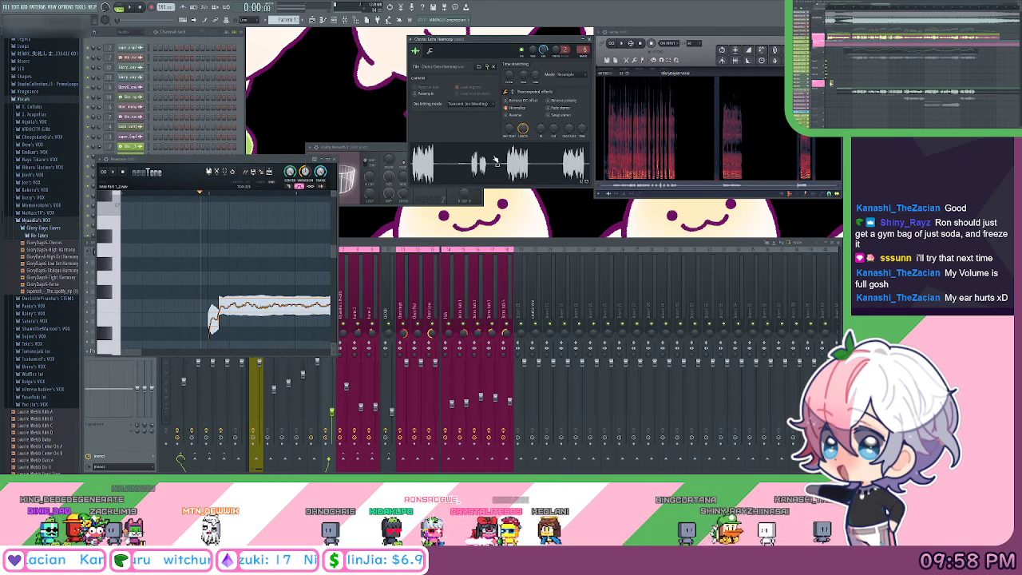
pyautogui.moveTo(487, 41); pyautogui.dragTo(478, 46)
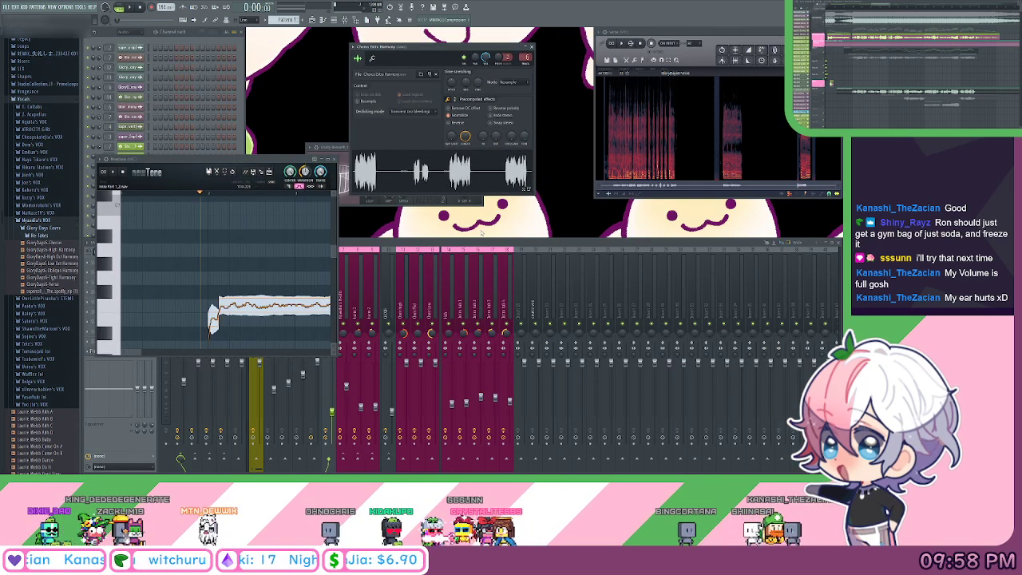
pyautogui.click(483, 243)
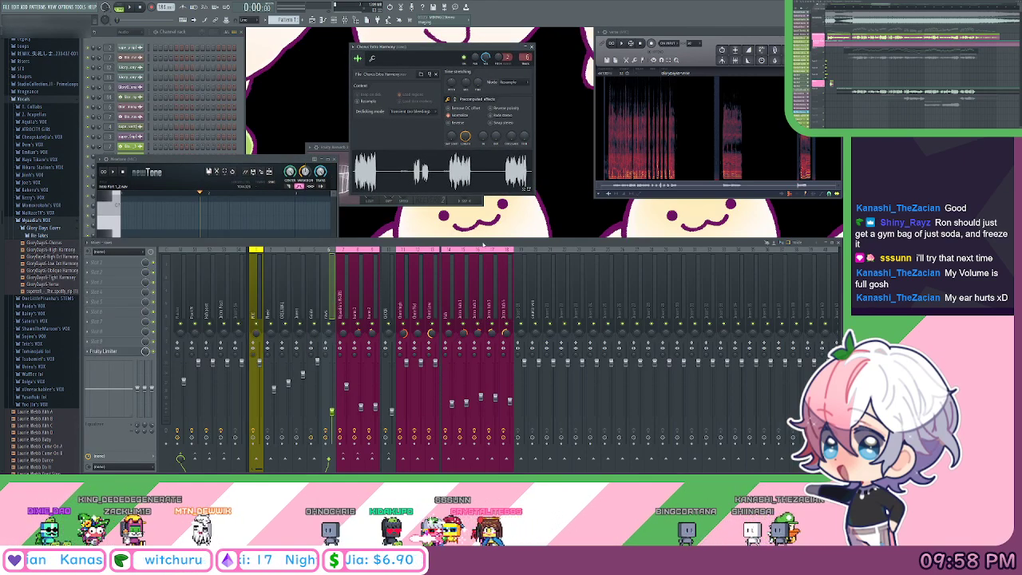
# Open the second Edison on the yellow mixer insert and load the Chorus Extra Harmony sample into it.
pyautogui.click(255, 301)
pyautogui.click(99, 292)
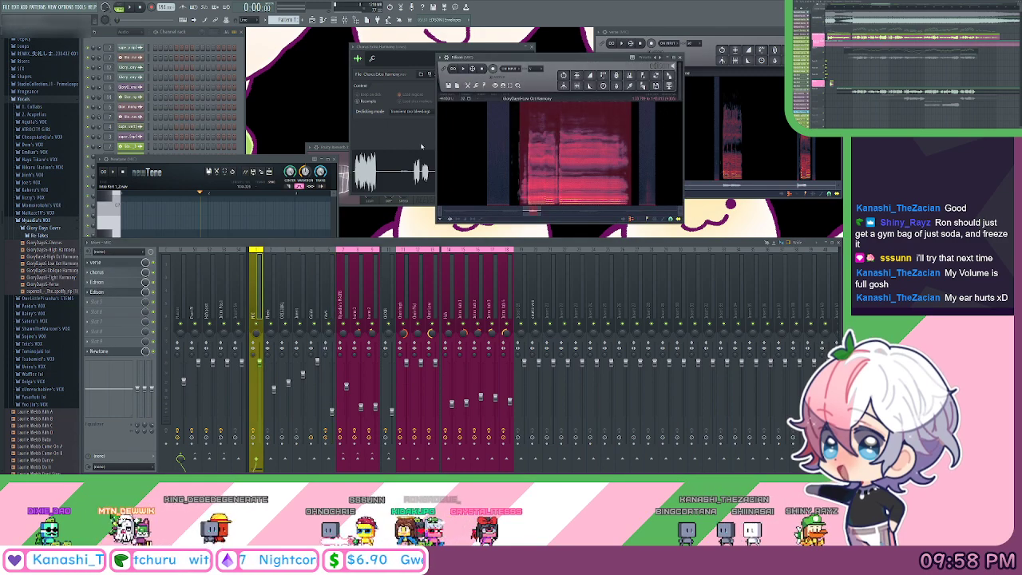
pyautogui.moveTo(556, 61); pyautogui.dragTo(644, 90)
pyautogui.moveTo(479, 170); pyautogui.dragTo(679, 177)
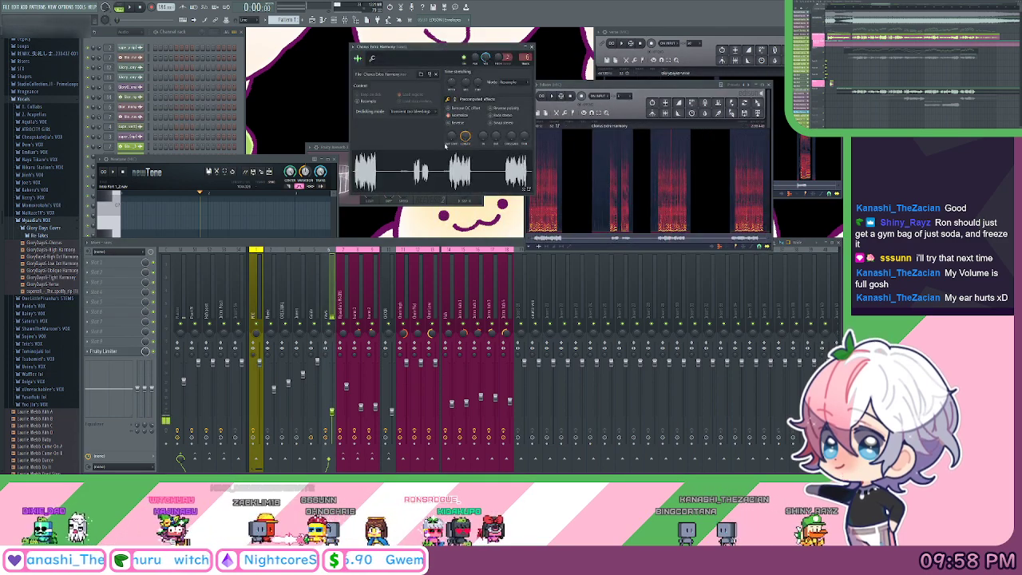
pyautogui.click(256, 303)
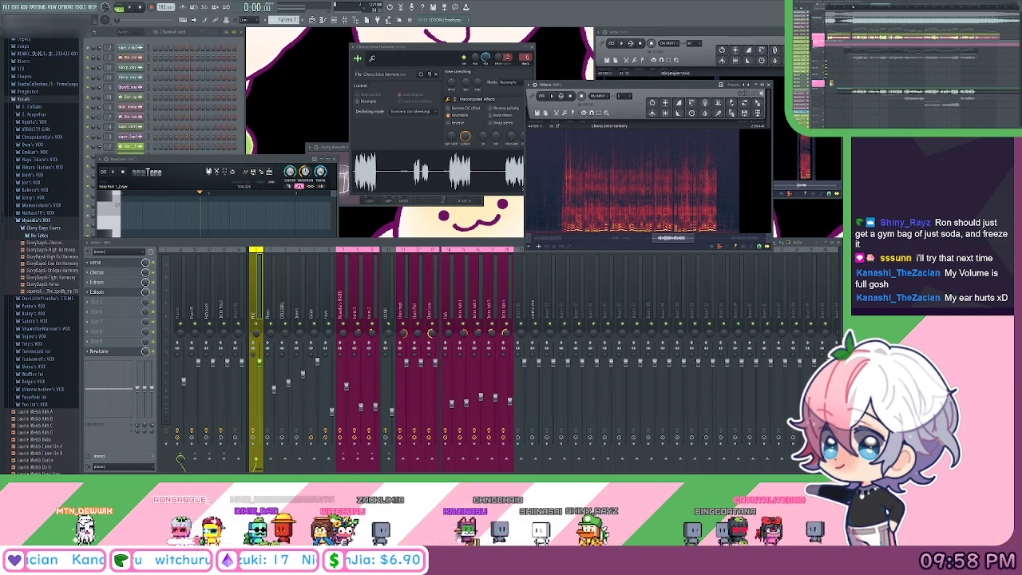
# Select the noise-only stretch just before the chorus vocal in Edison and play it.
pyautogui.press('space')
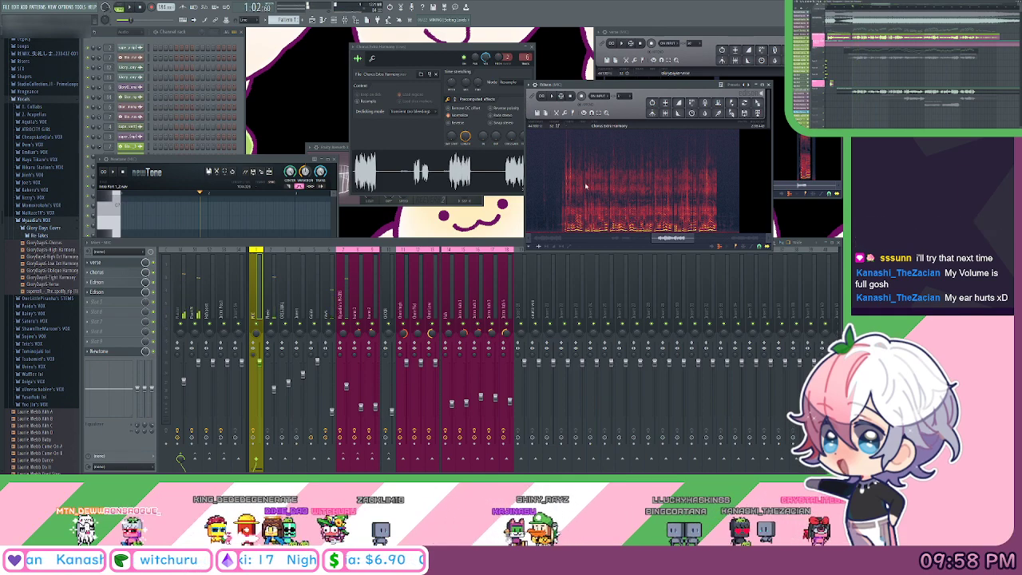
pyautogui.scroll(5, 552, 213)
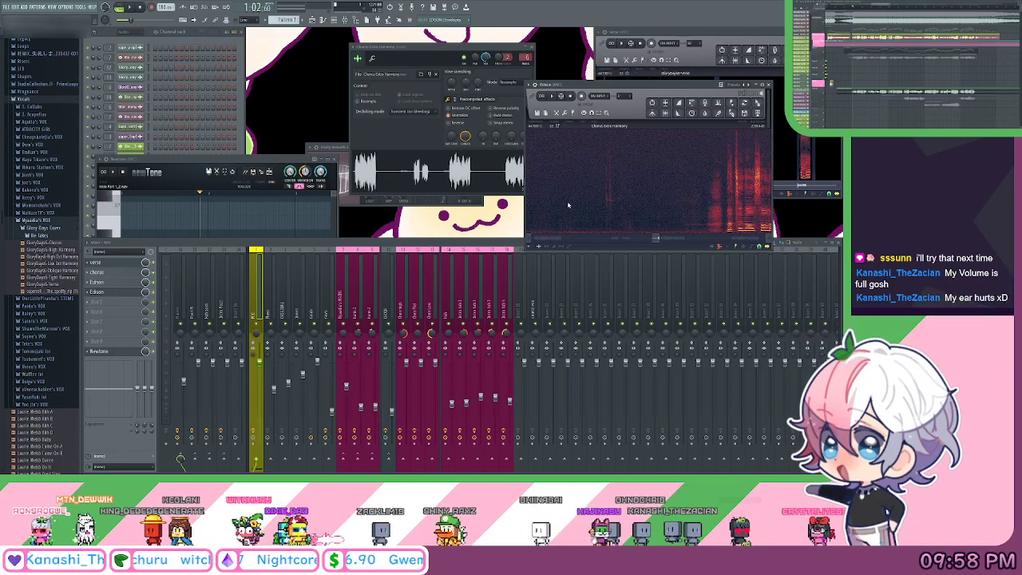
pyautogui.moveTo(653, 238); pyautogui.dragTo(594, 216)
pyautogui.scroll(3, 654, 219)
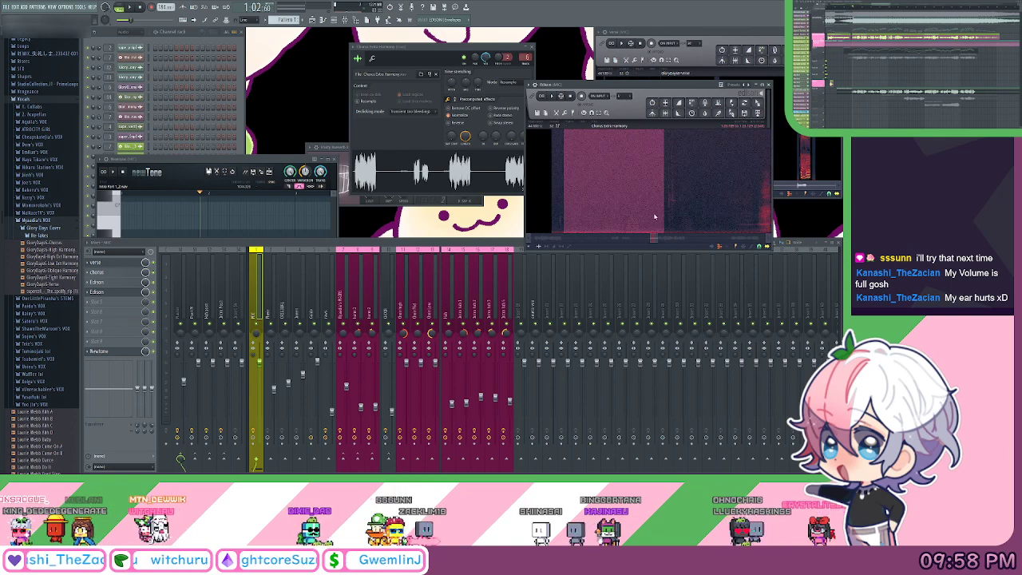
pyautogui.press('space')
pyautogui.scroll(-1, 654, 236)
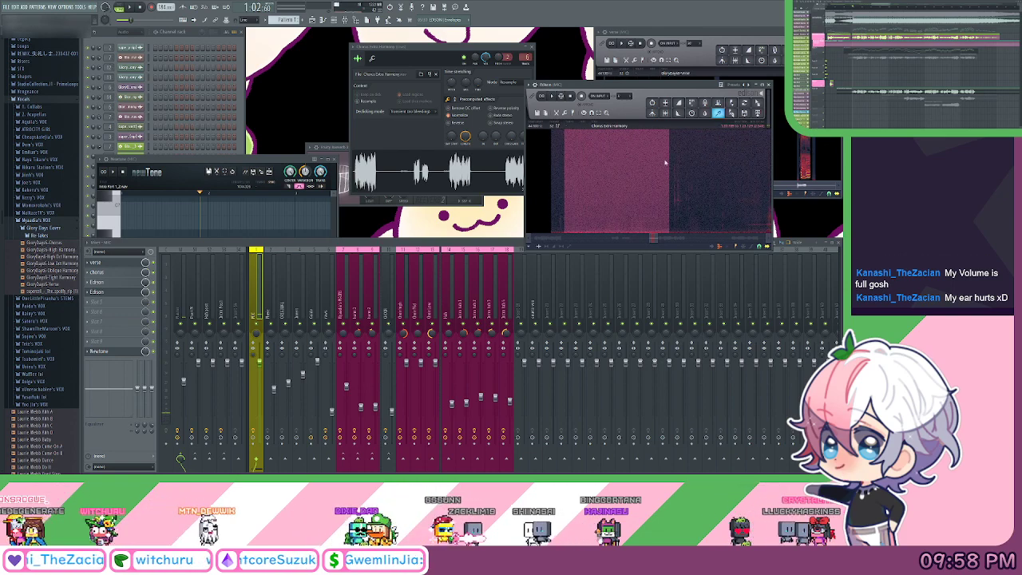
# Select the whole chorus passage of Chorus Extra Harmony in Edison, audition it and stop playback.
pyautogui.scroll(-4, 665, 163)
pyautogui.moveTo(551, 199); pyautogui.dragTo(718, 221)
pyautogui.scroll(-1, 586, 214)
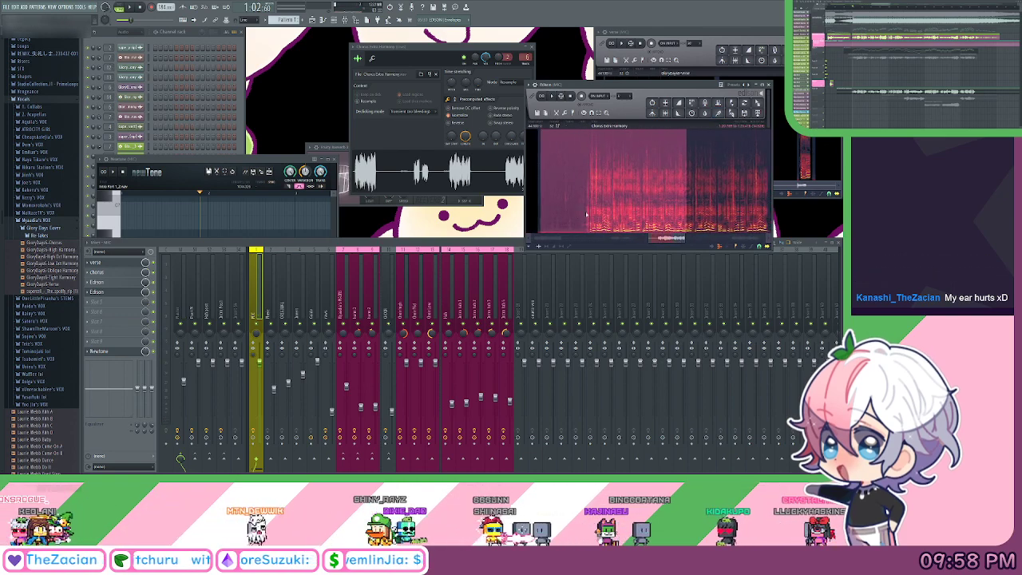
pyautogui.moveTo(586, 214); pyautogui.dragTo(709, 226)
pyautogui.scroll(-1, 620, 209)
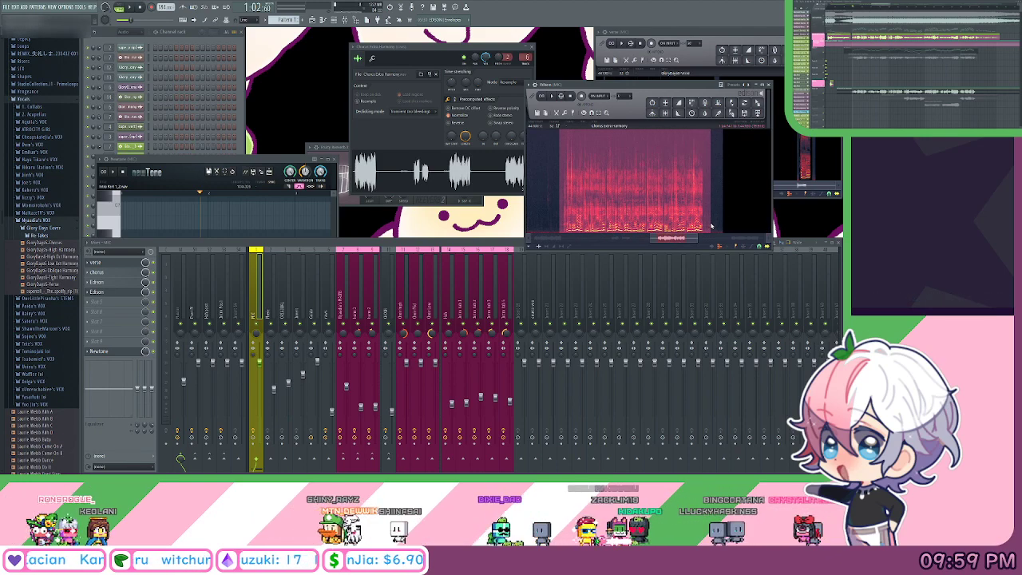
pyautogui.scroll(2, 687, 213)
pyautogui.scroll(-1, 687, 213)
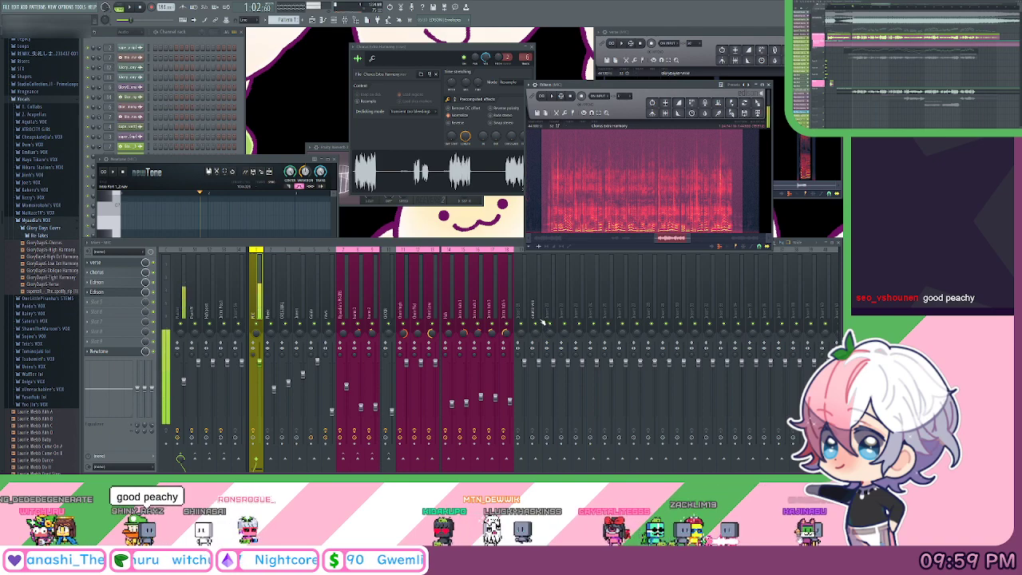
pyautogui.press('space')
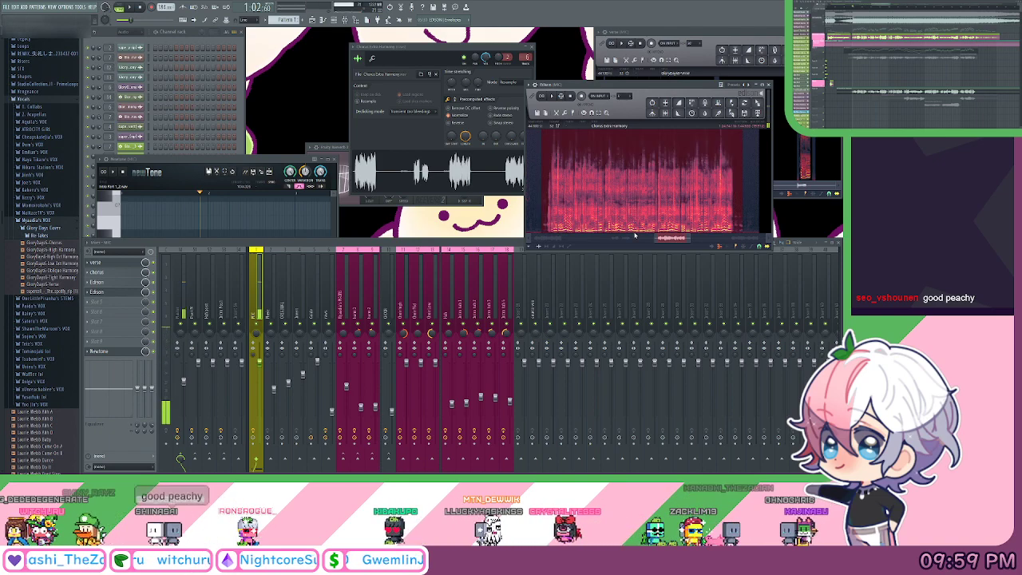
# Refine the start and end of the Edison selection so it closely frames the chorus vocal.
pyautogui.scroll(3, 545, 223)
pyautogui.scroll(1, 545, 223)
pyautogui.moveTo(545, 223); pyautogui.dragTo(578, 217)
pyautogui.scroll(-4, 580, 213)
pyautogui.scroll(1, 659, 178)
pyautogui.scroll(3, 660, 179)
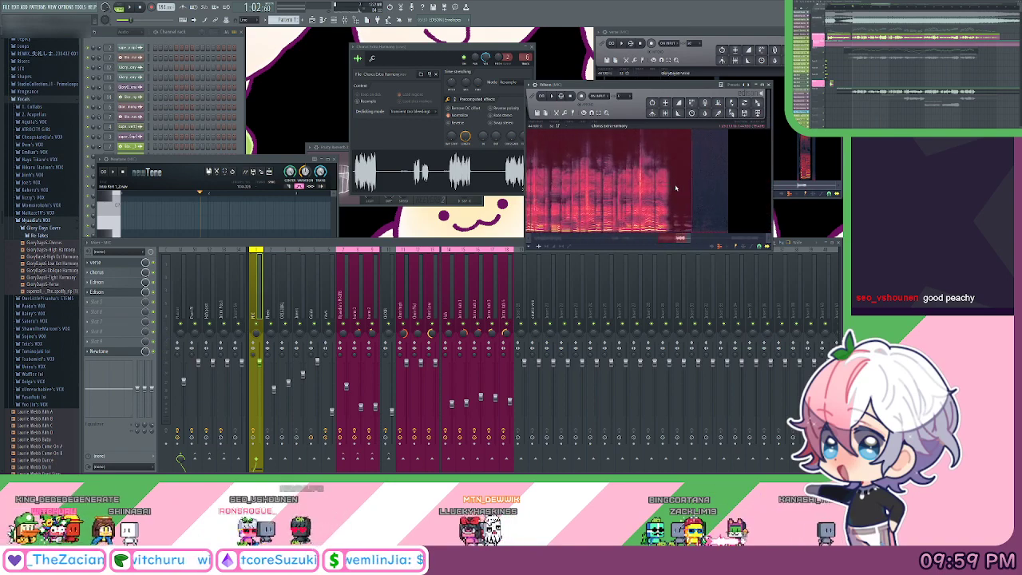
pyautogui.moveTo(709, 204); pyautogui.dragTo(691, 207)
pyautogui.scroll(-5, 685, 208)
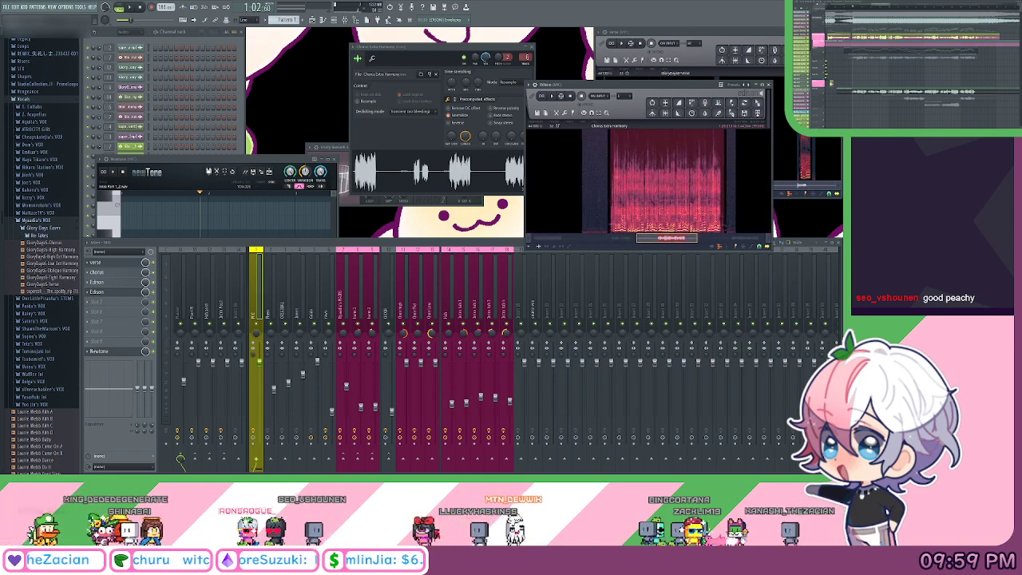
# Load the selected chorus vocal from Edison into NewTone and maximize the NewTone window.
pyautogui.moveTo(259, 160); pyautogui.dragTo(247, 30)
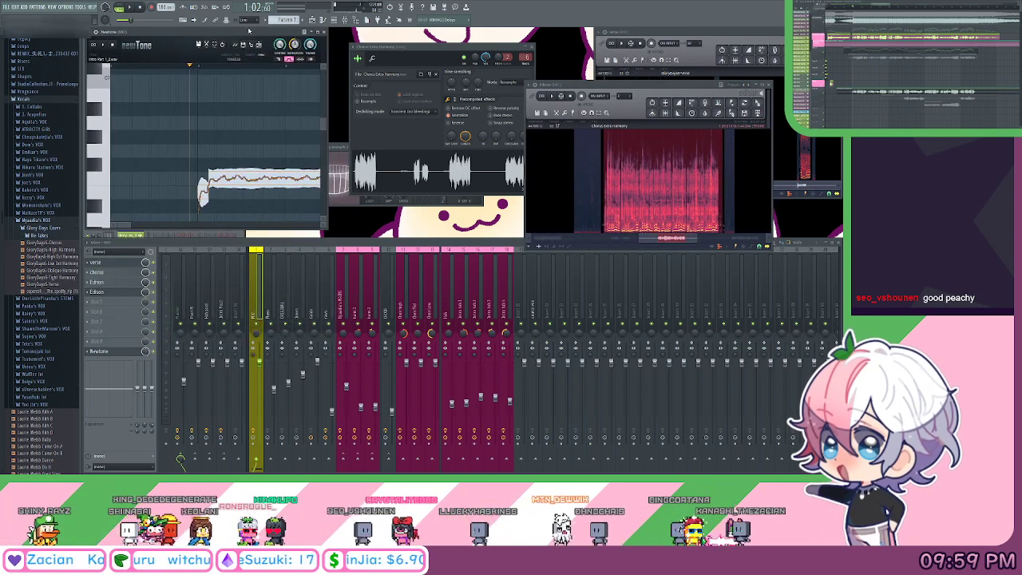
pyautogui.moveTo(323, 230); pyautogui.dragTo(537, 339)
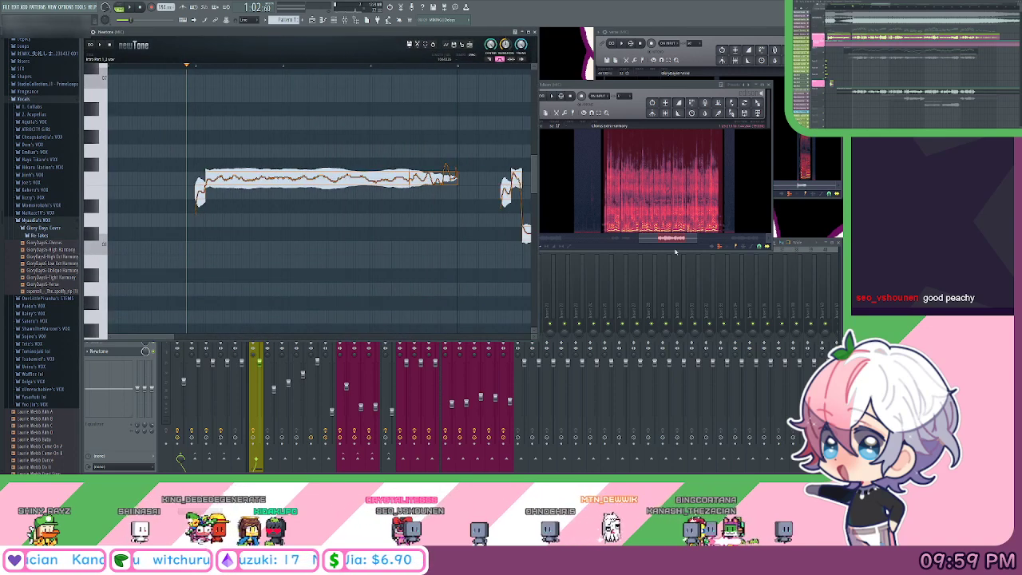
pyautogui.moveTo(756, 102); pyautogui.dragTo(428, 207)
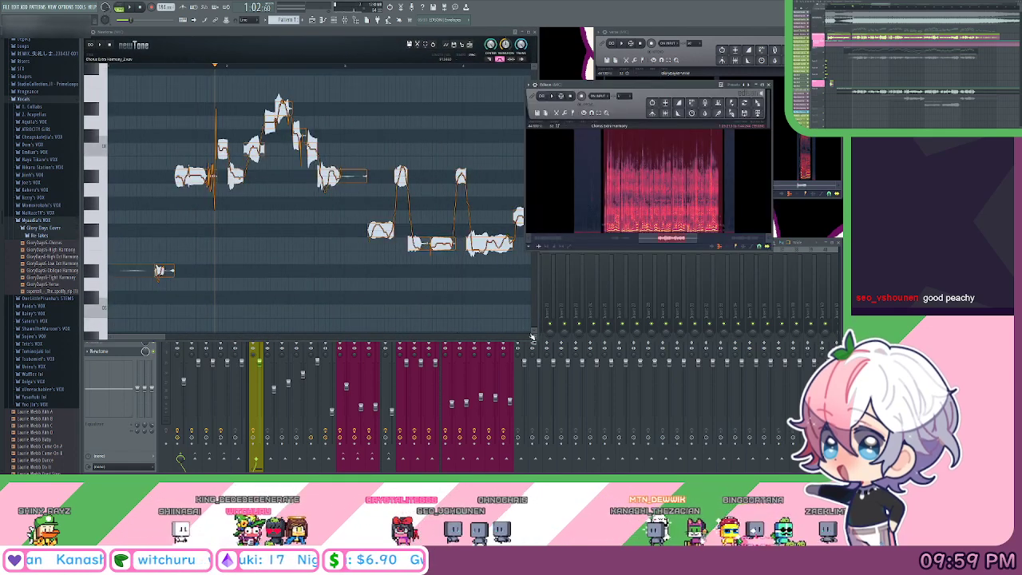
pyautogui.moveTo(536, 339); pyautogui.dragTo(807, 449)
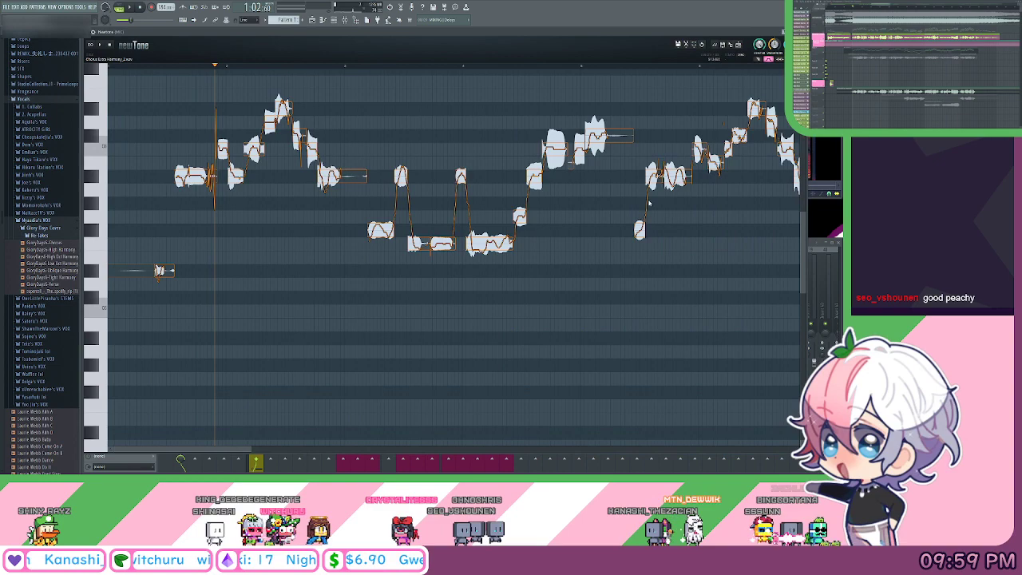
pyautogui.doubleClick(538, 35)
# Merge all the automatically detected note slices of the Chorus Extra Harmony vocal into one continuous segment.
pyautogui.scroll(1, 476, 77)
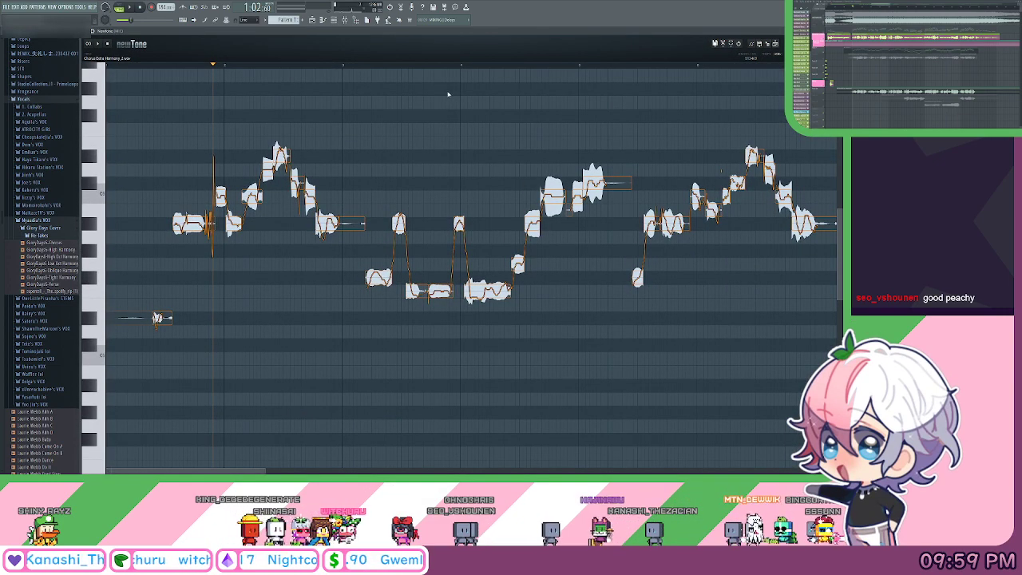
pyautogui.scroll(-2, 390, 69)
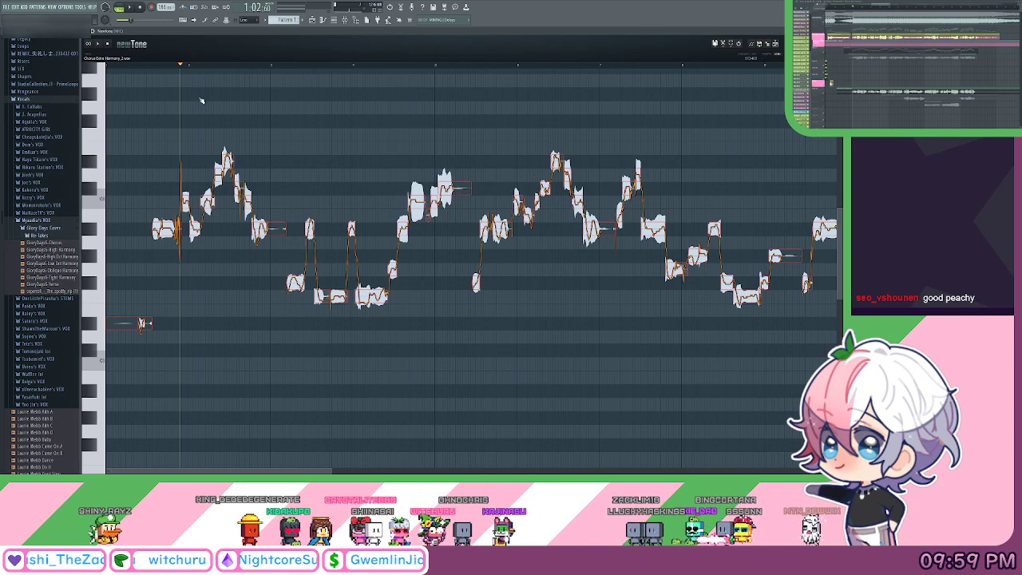
pyautogui.click(738, 44)
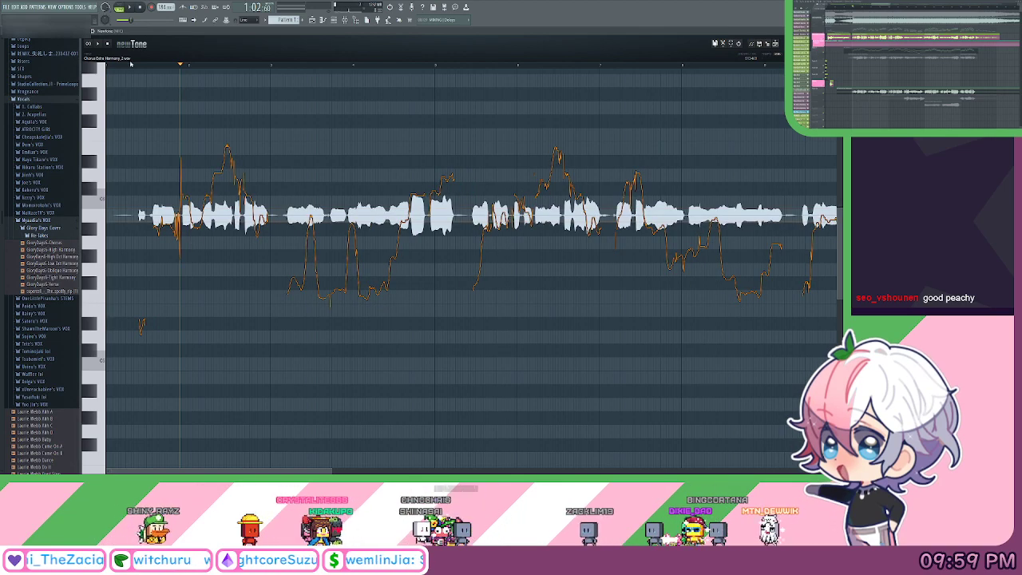
# Slice the vocal just before the first short syllable and again at the start of the long note that follows.
pyautogui.scroll(4, 126, 65)
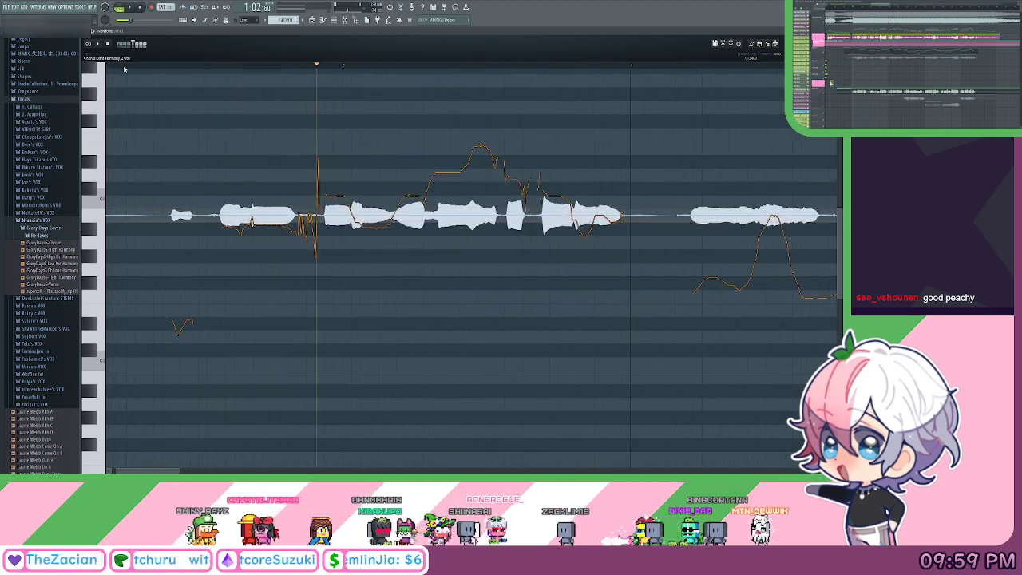
pyautogui.scroll(1, 125, 71)
pyautogui.scroll(2, 136, 65)
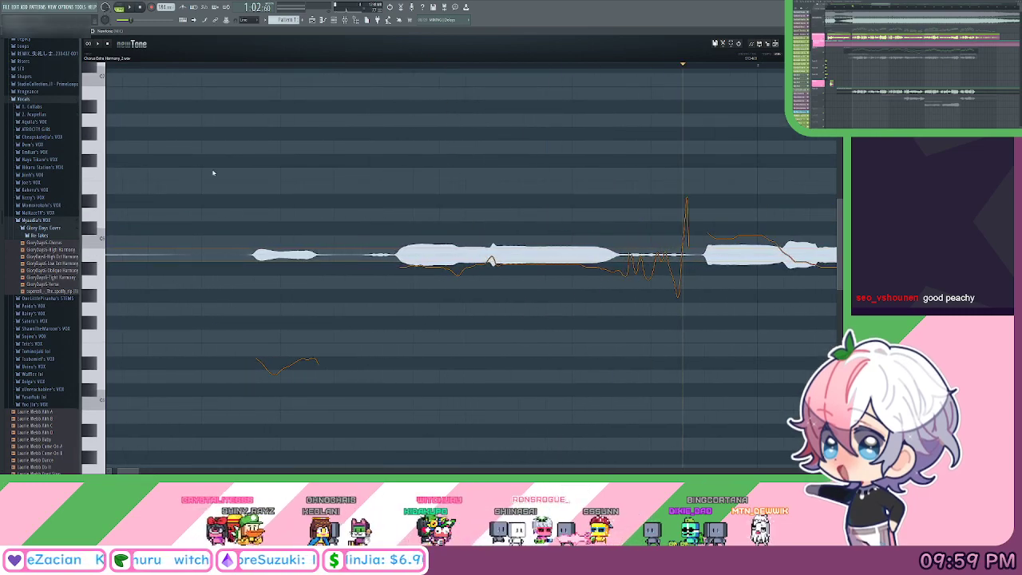
pyautogui.moveTo(212, 171); pyautogui.dragTo(105, 213)
pyautogui.scroll(5, 105, 213)
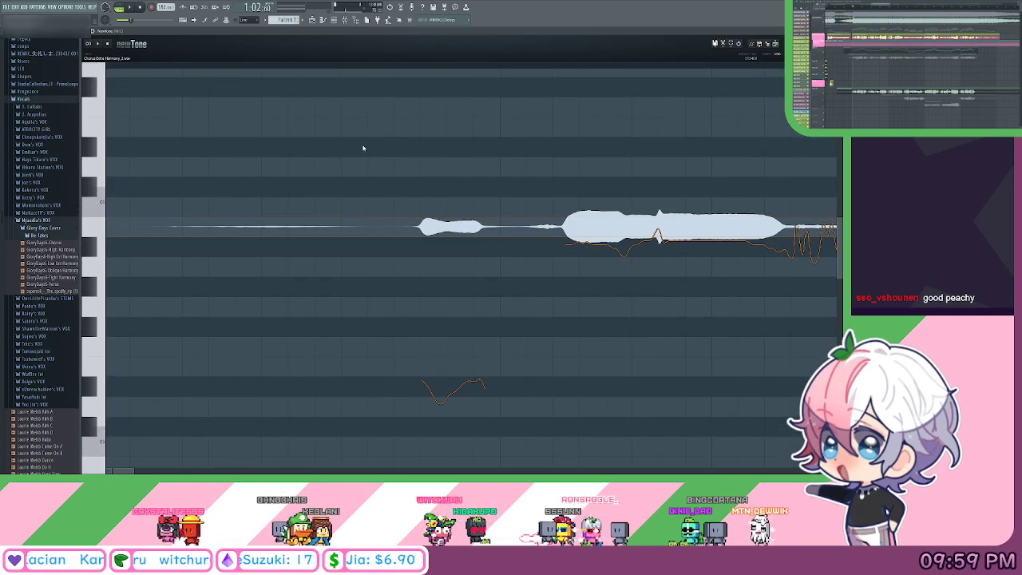
pyautogui.moveTo(363, 148); pyautogui.dragTo(403, 72)
pyautogui.scroll(1, 403, 73)
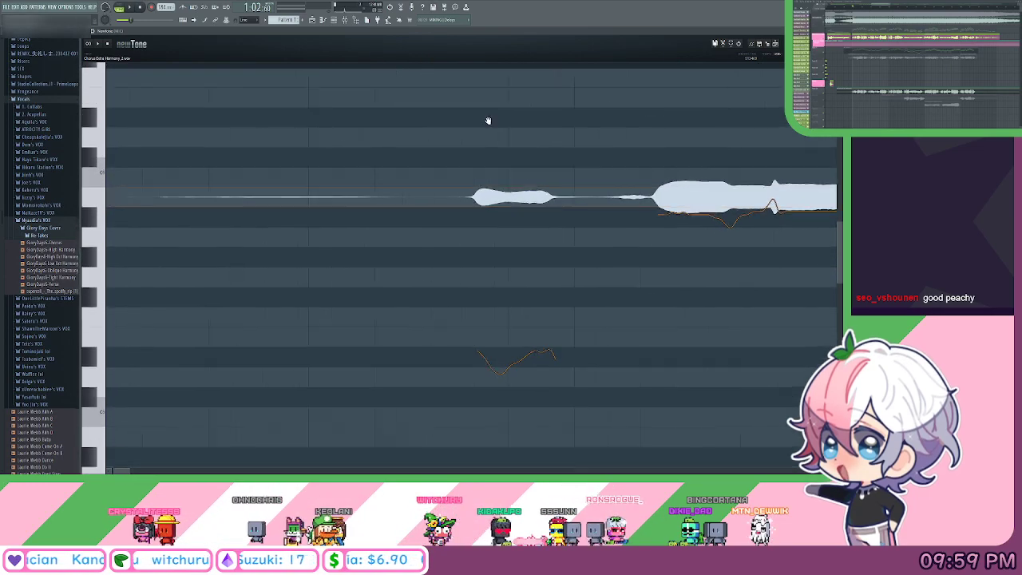
pyautogui.click(455, 195)
pyautogui.moveTo(615, 148); pyautogui.dragTo(523, 159)
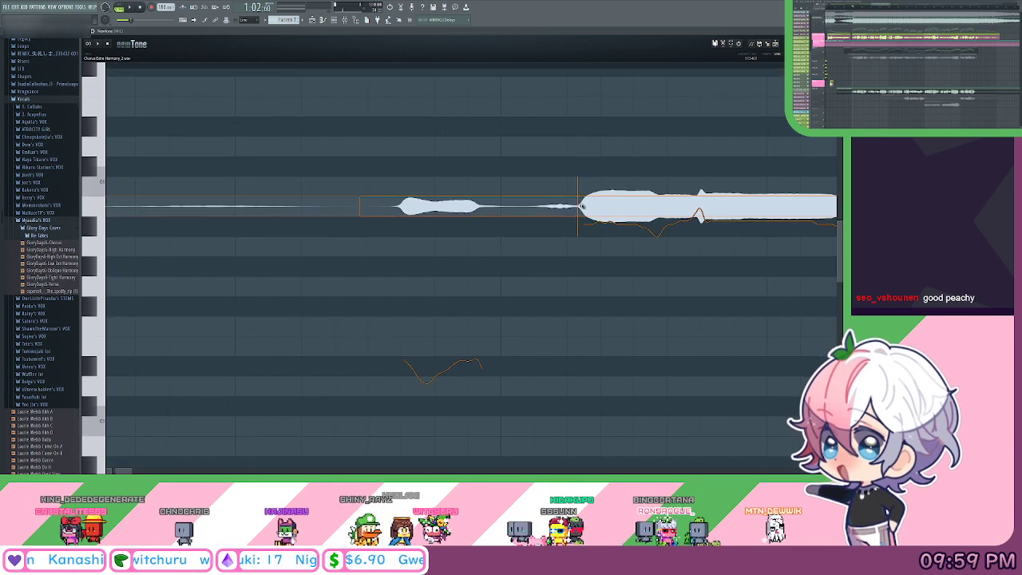
pyautogui.click(582, 206)
# Slice the short first syllable at its waveform onset to separate the near-silent lead-in.
pyautogui.moveTo(507, 292); pyautogui.dragTo(531, 227)
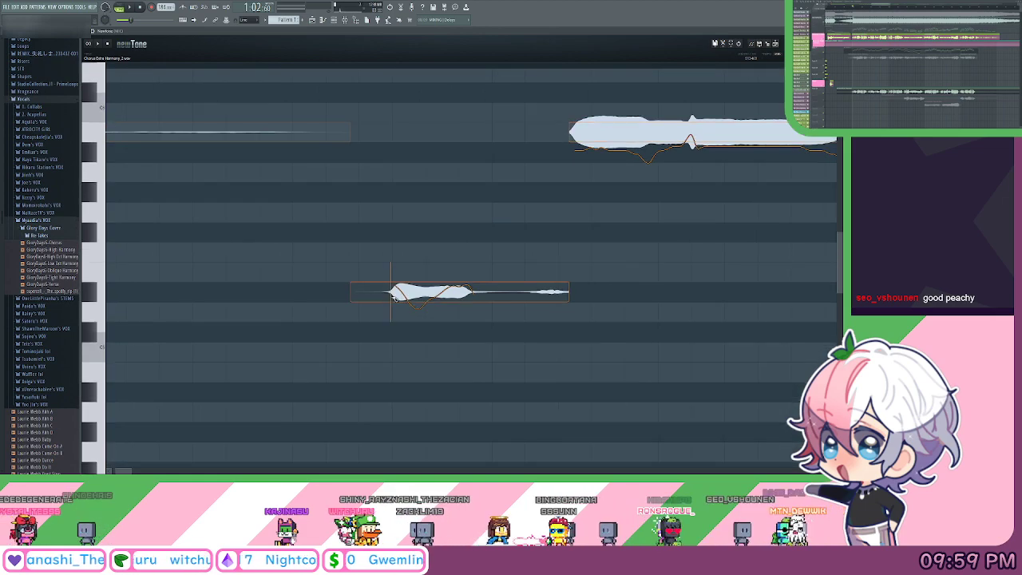
pyautogui.scroll(-2, 414, 68)
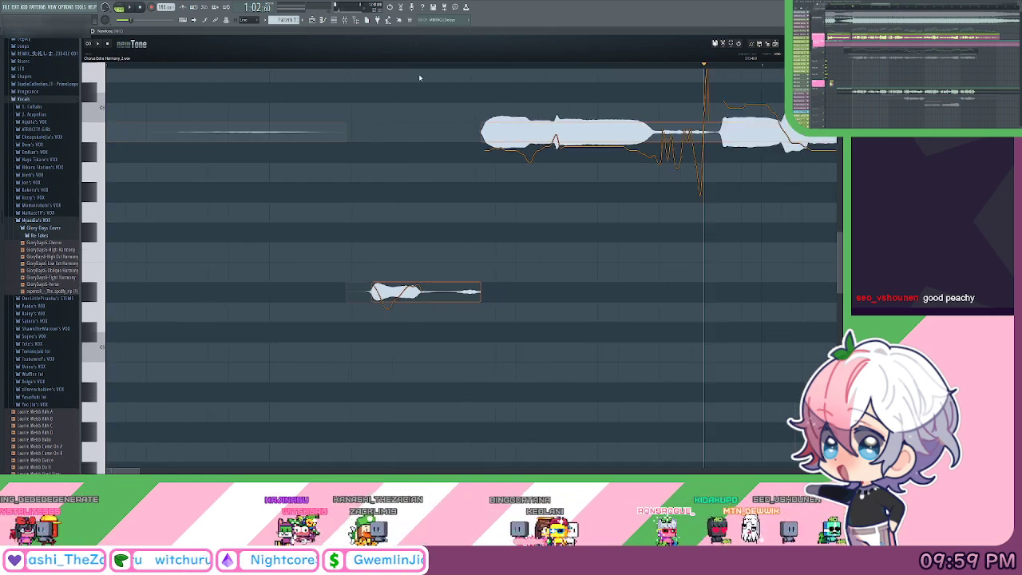
pyautogui.moveTo(564, 82); pyautogui.dragTo(404, 136)
pyautogui.scroll(1, 340, 72)
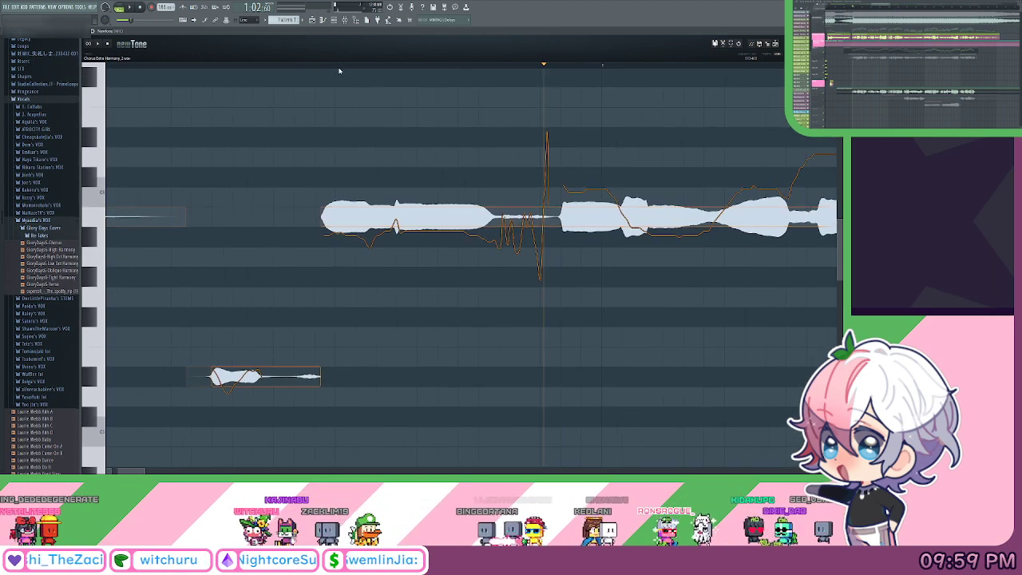
# Slice the long note at the small bump in its waveform and again at the onset of the next phrase.
pyautogui.scroll(4, 338, 69)
pyautogui.moveTo(435, 105)
pyautogui.mouseDown()
pyautogui.moveTo(473, 122)
pyautogui.moveTo(448, 119)
pyautogui.mouseUp()
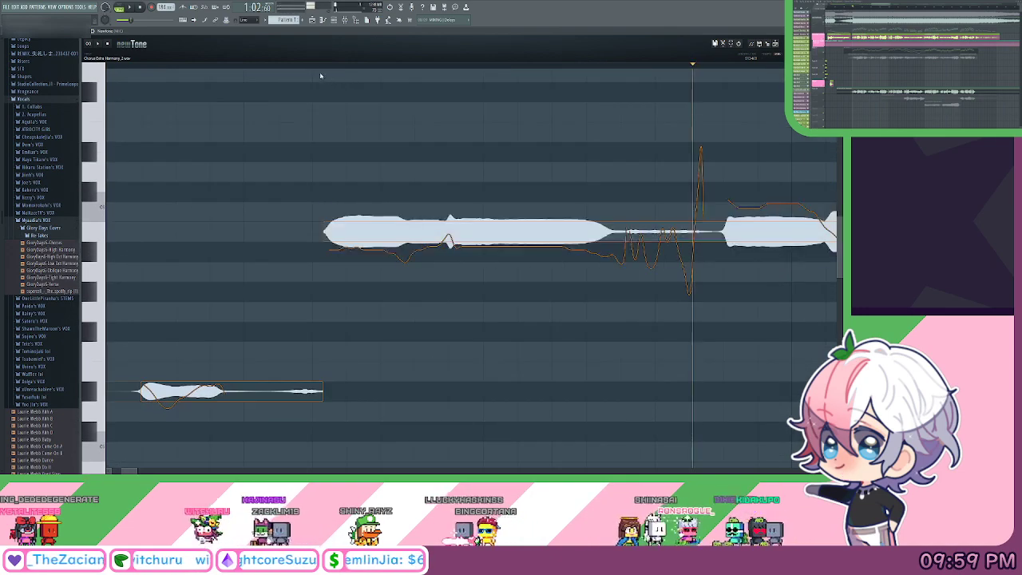
pyautogui.click(308, 69)
pyautogui.moveTo(310, 68); pyautogui.dragTo(449, 96)
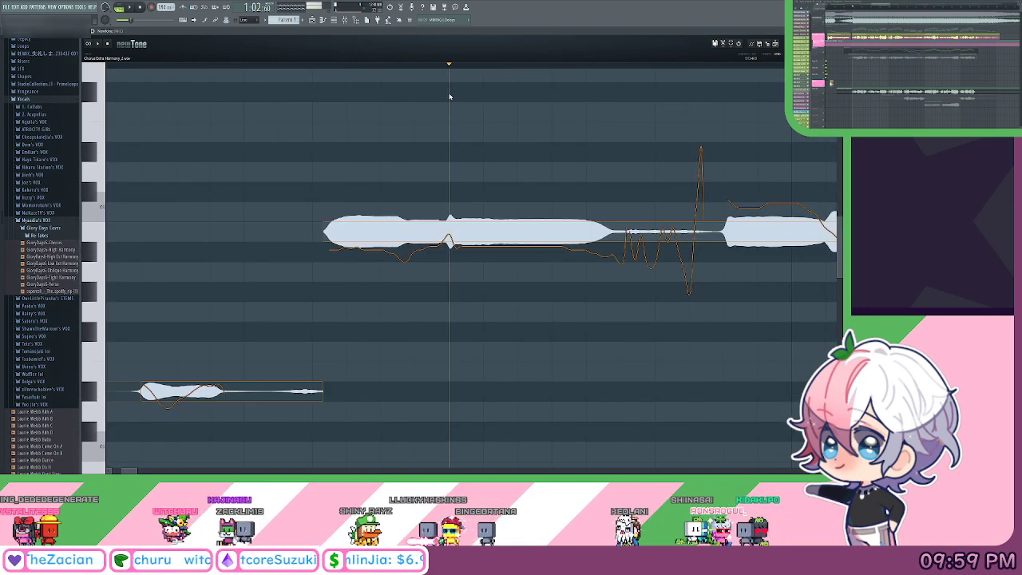
pyautogui.click(448, 231)
pyautogui.moveTo(650, 204); pyautogui.dragTo(456, 201)
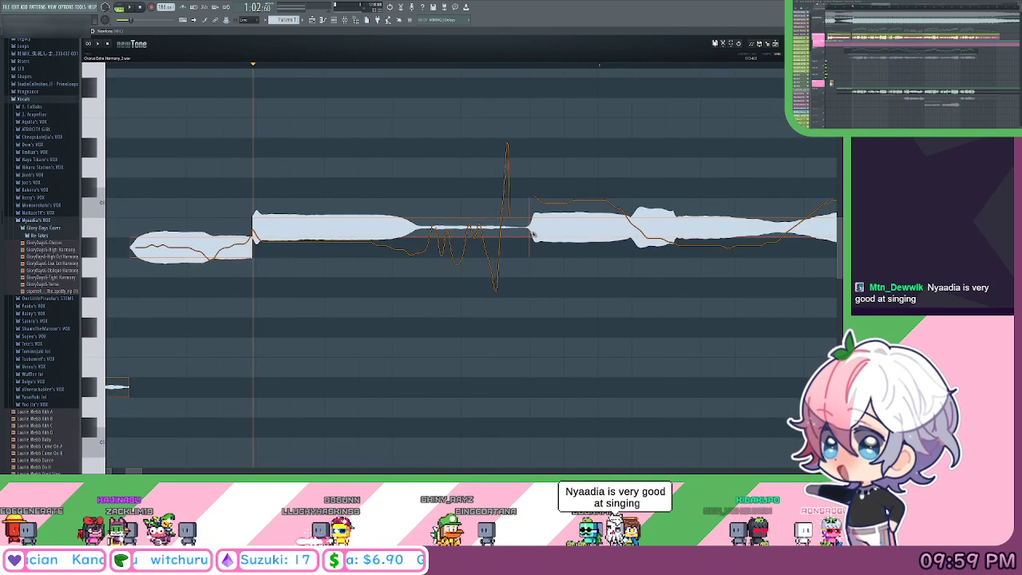
pyautogui.click(531, 232)
pyautogui.moveTo(617, 190); pyautogui.dragTo(526, 187)
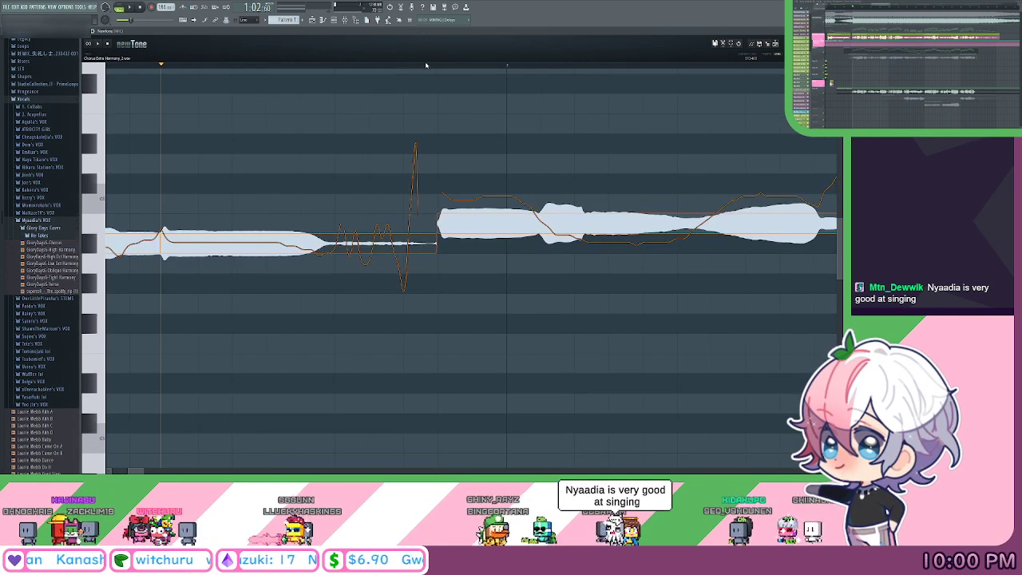
# Play the start of the new phrase and slice it where its pitch has dropped, just after the waveform swell.
pyautogui.scroll(-1, 427, 67)
pyautogui.scroll(-2, 583, 131)
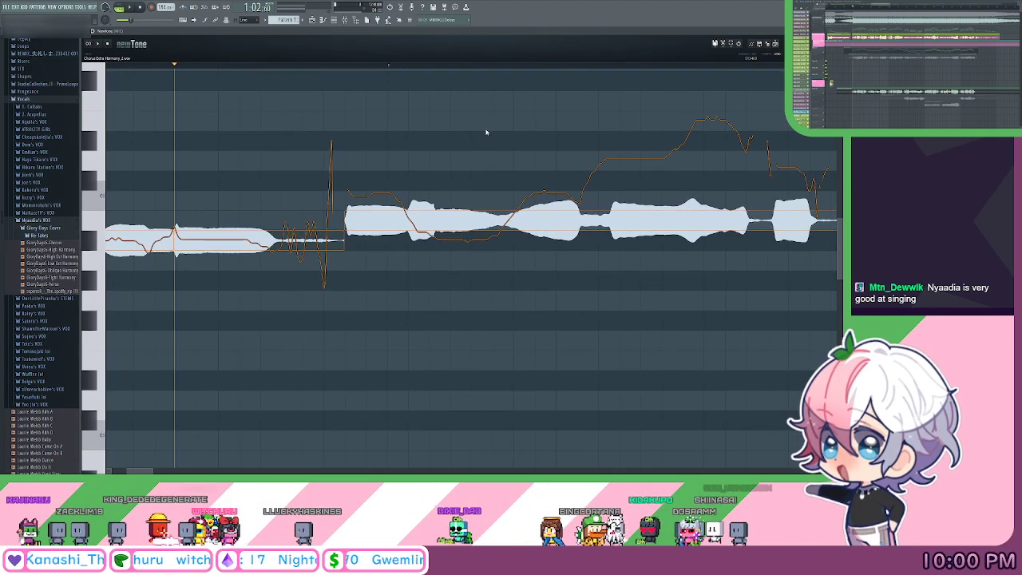
pyautogui.scroll(2, 411, 70)
pyautogui.moveTo(470, 116); pyautogui.dragTo(380, 128)
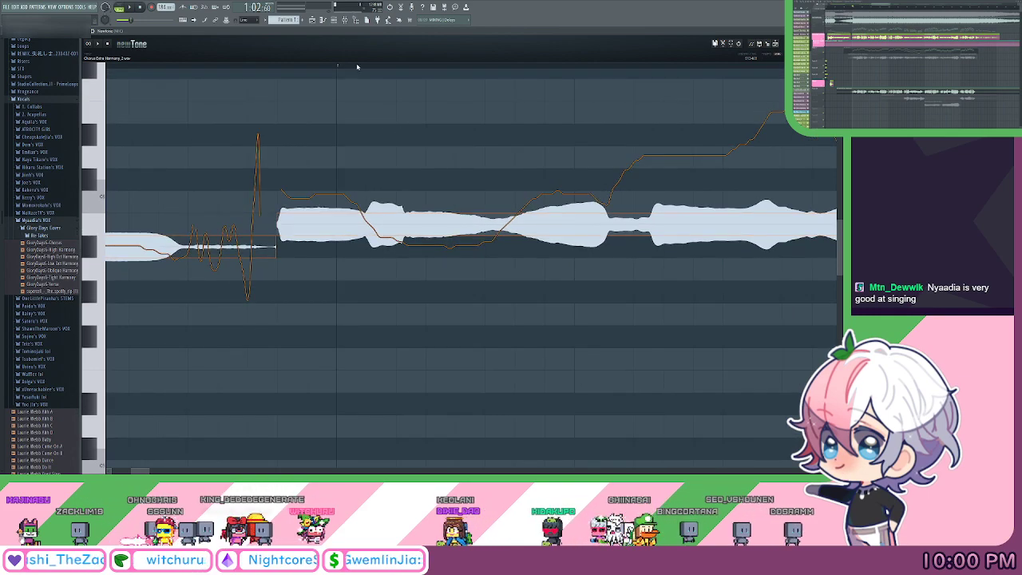
pyautogui.moveTo(357, 68); pyautogui.dragTo(337, 97)
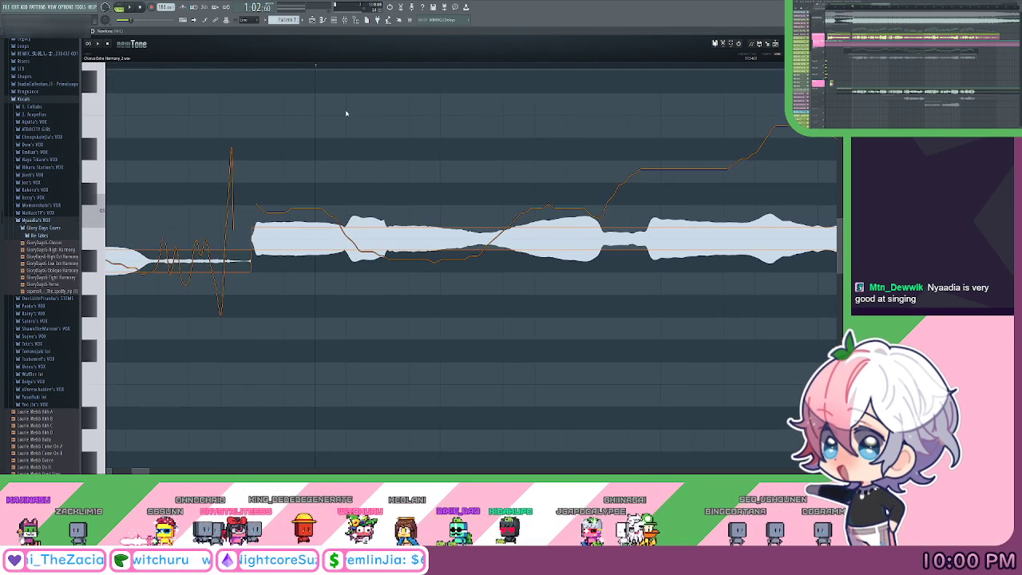
pyautogui.click(246, 67)
pyautogui.scroll(1, 246, 68)
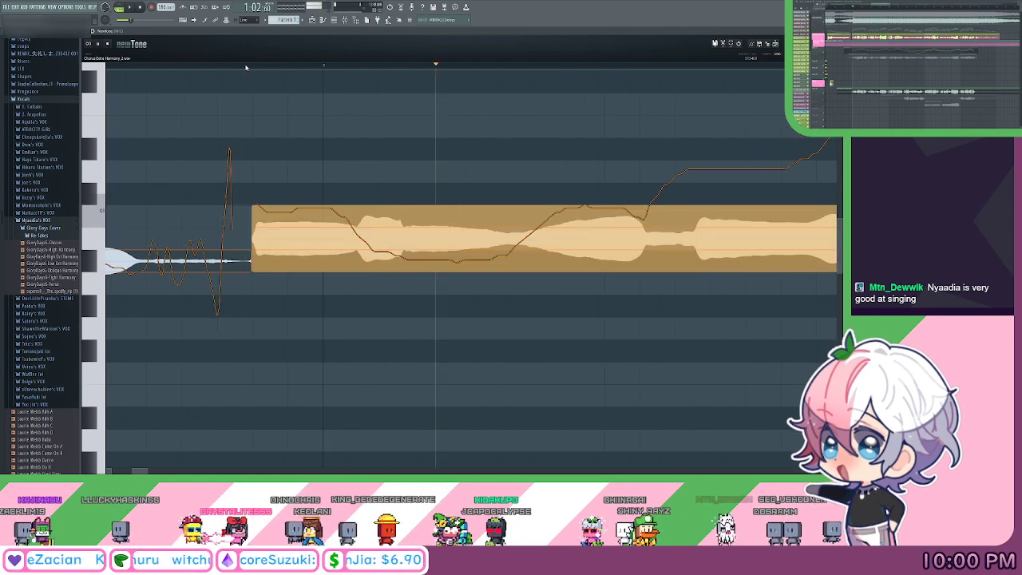
pyautogui.moveTo(326, 67); pyautogui.dragTo(401, 85)
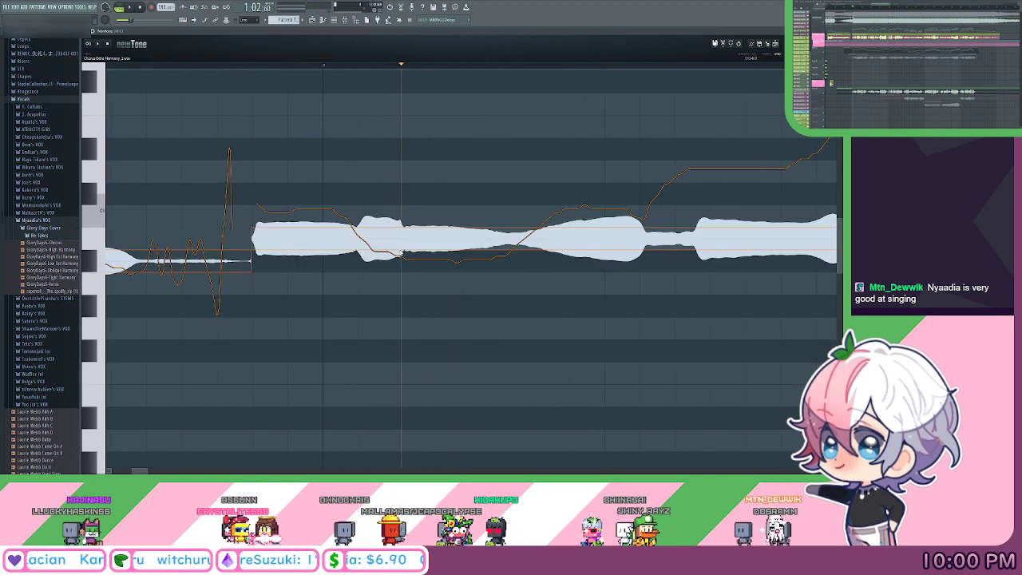
pyautogui.doubleClick(404, 247)
# Replay the lower part of the phrase and slice it at the onset of the louder syllable following the brief quiet dip.
pyautogui.moveTo(647, 128); pyautogui.dragTo(585, 143)
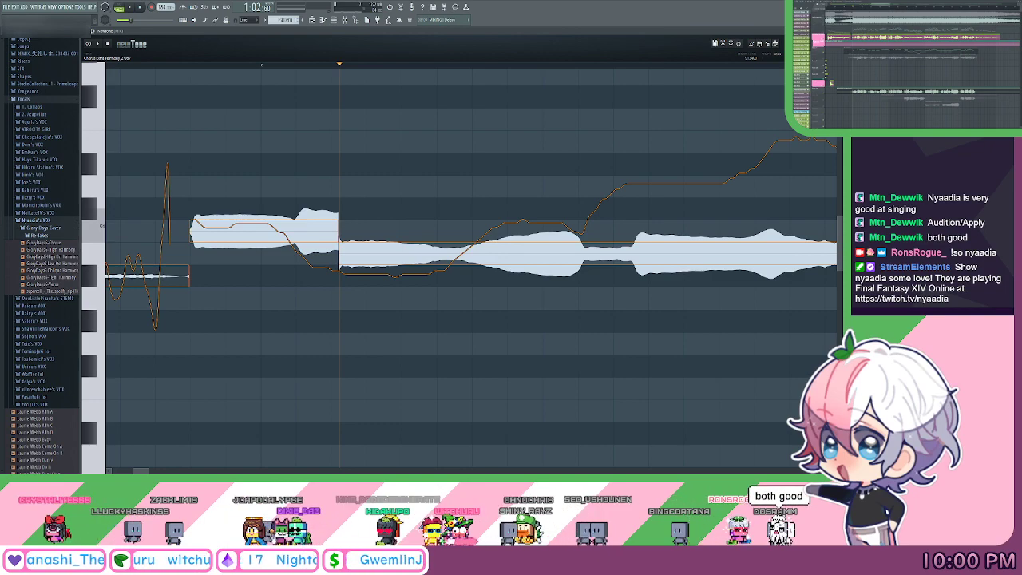
pyautogui.scroll(-2, 338, 239)
pyautogui.moveTo(512, 149); pyautogui.dragTo(413, 68)
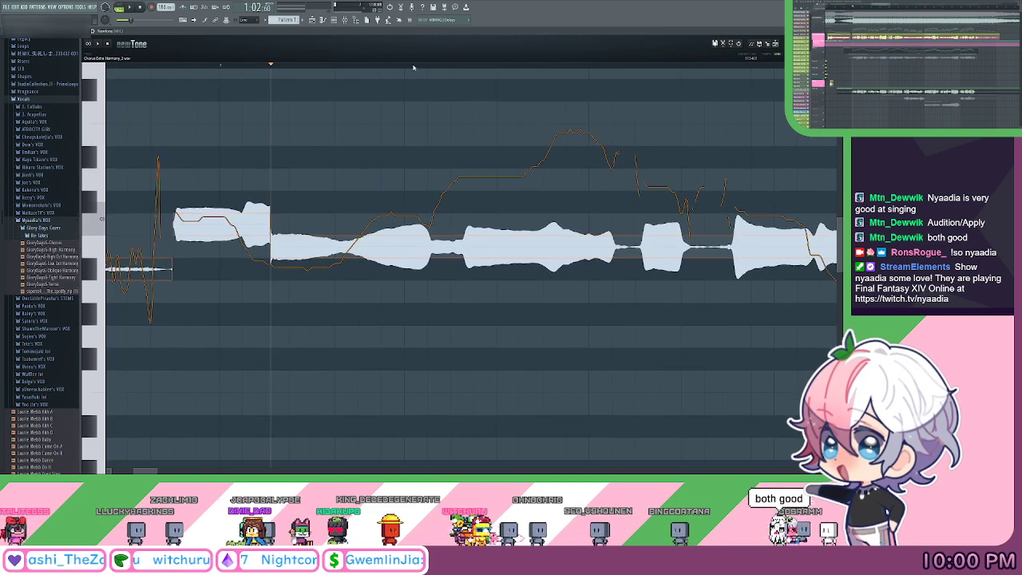
pyautogui.scroll(3, 533, 114)
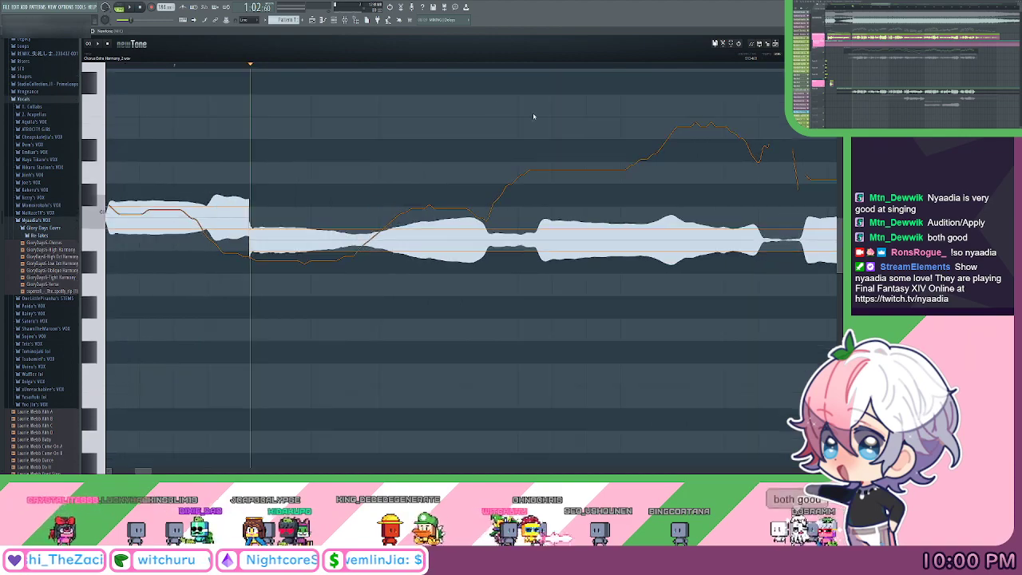
pyautogui.scroll(-4, 440, 130)
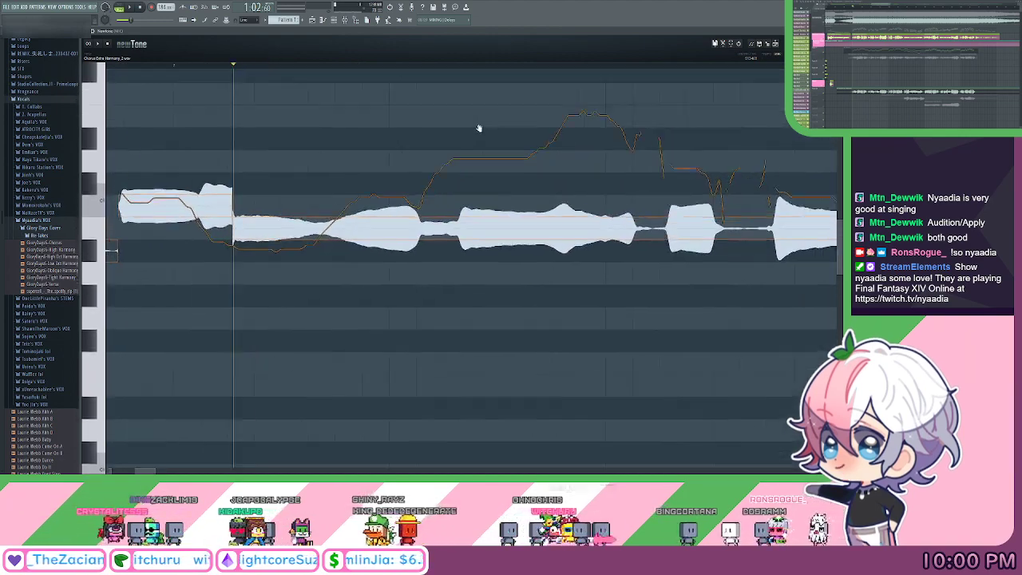
pyautogui.moveTo(490, 142); pyautogui.dragTo(500, 153)
pyautogui.press('space')
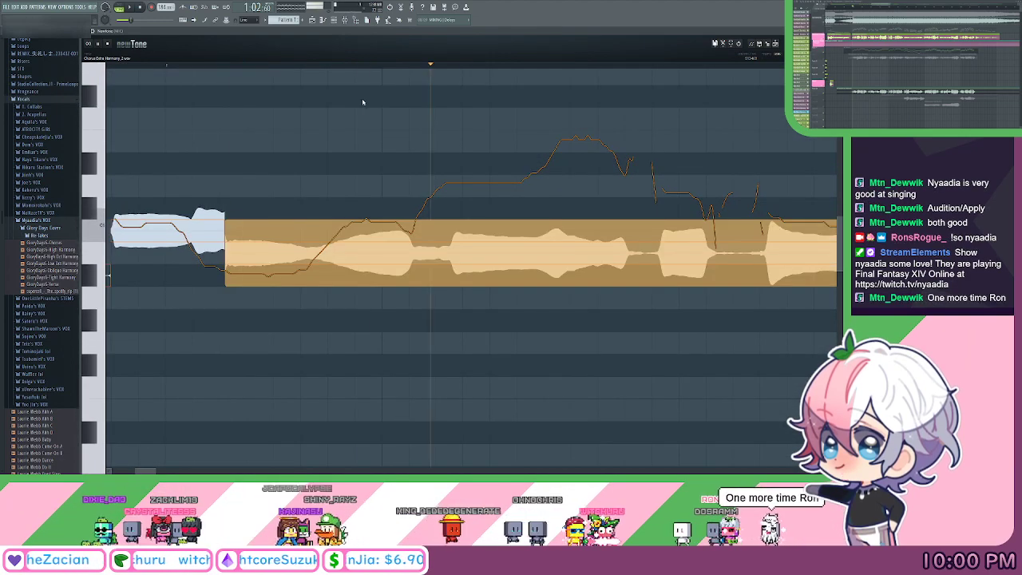
pyautogui.press('space')
pyautogui.moveTo(309, 64); pyautogui.dragTo(452, 89)
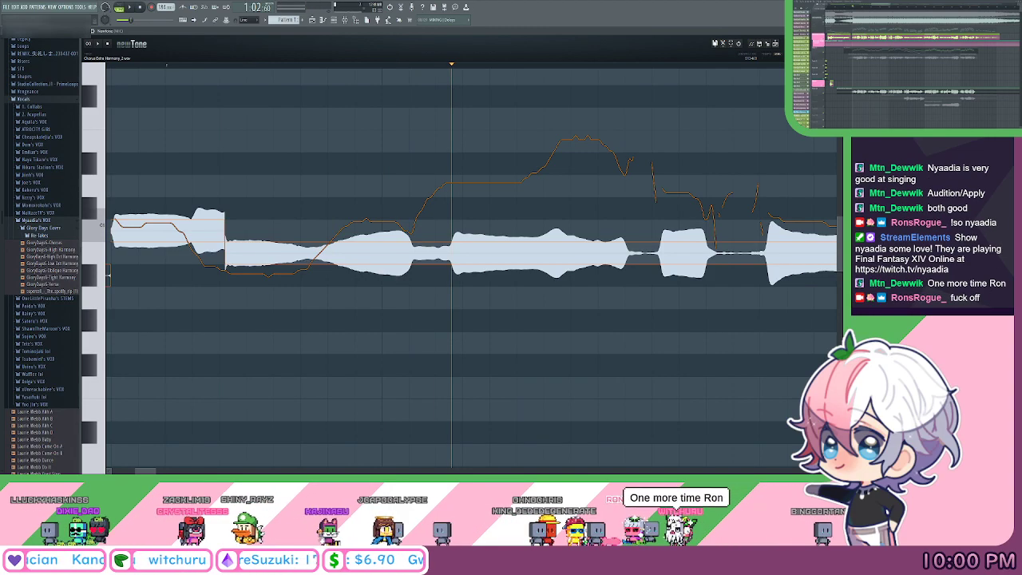
pyautogui.press('space')
pyautogui.moveTo(365, 84); pyautogui.dragTo(365, 94)
pyautogui.press('space')
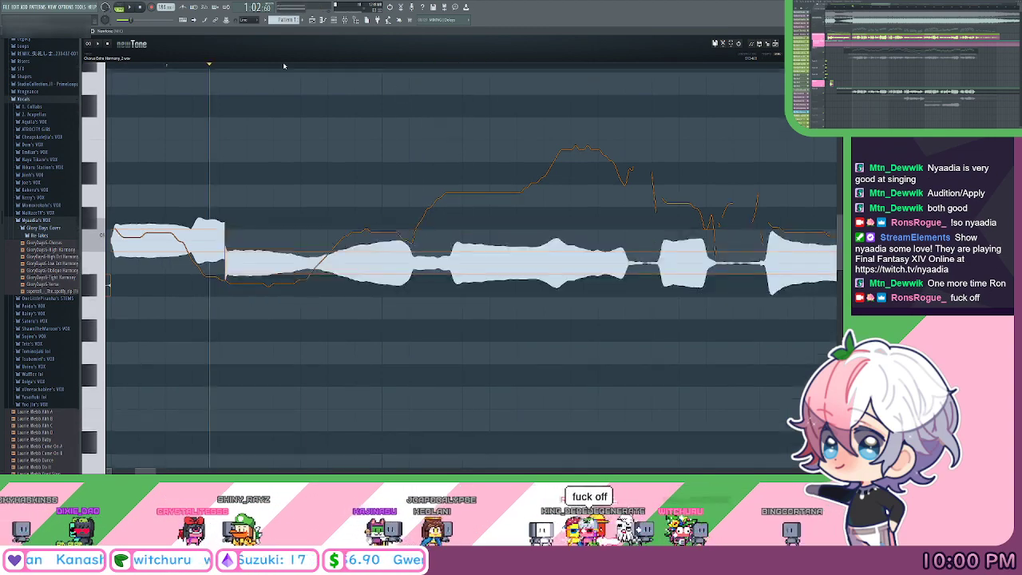
pyautogui.moveTo(281, 66); pyautogui.dragTo(450, 143)
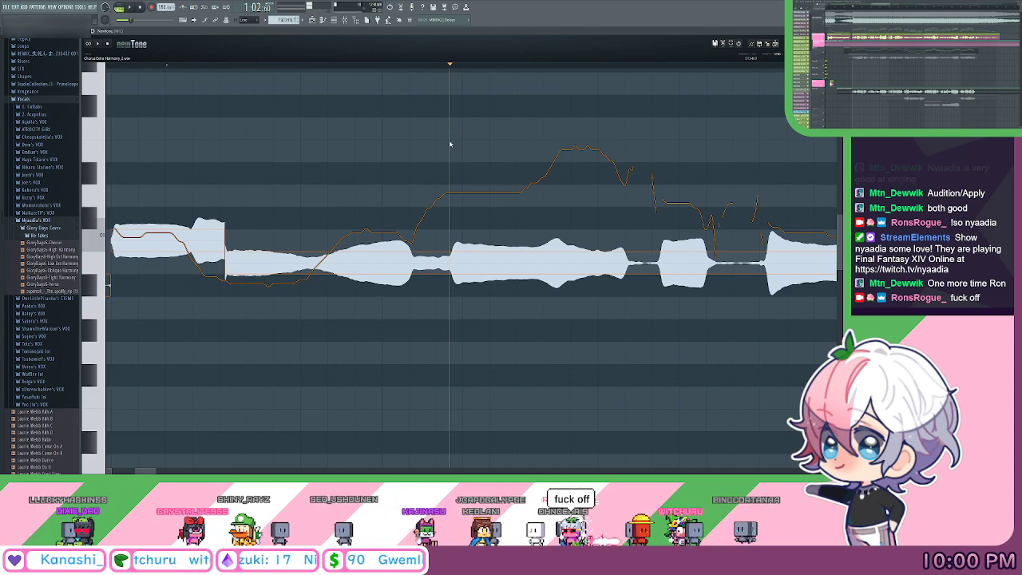
pyautogui.click(453, 265)
# Slice the preceding low note midway, where its pitch rises and the waveform begins to swell.
pyautogui.moveTo(416, 185); pyautogui.dragTo(498, 125)
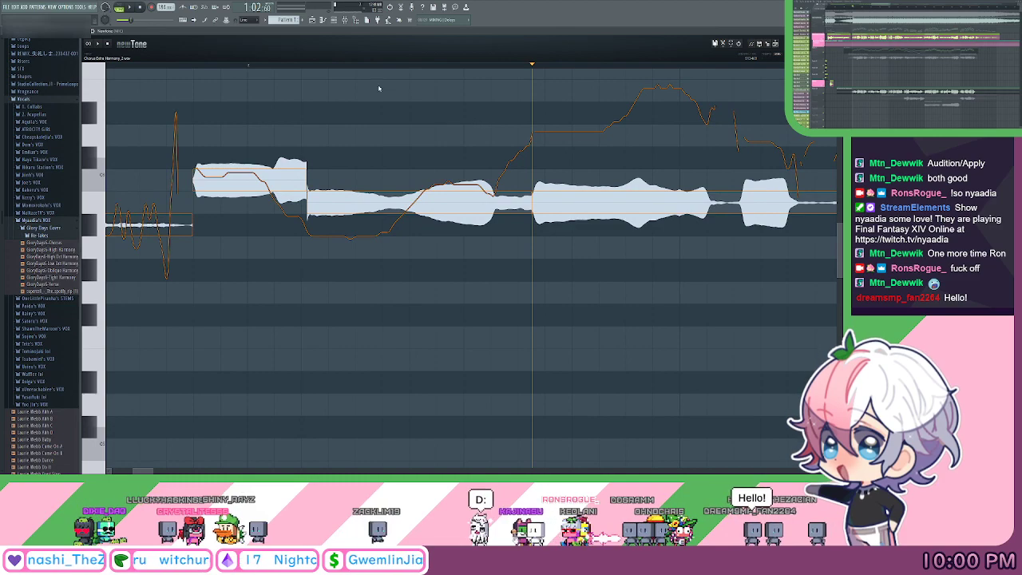
pyautogui.scroll(1, 415, 100)
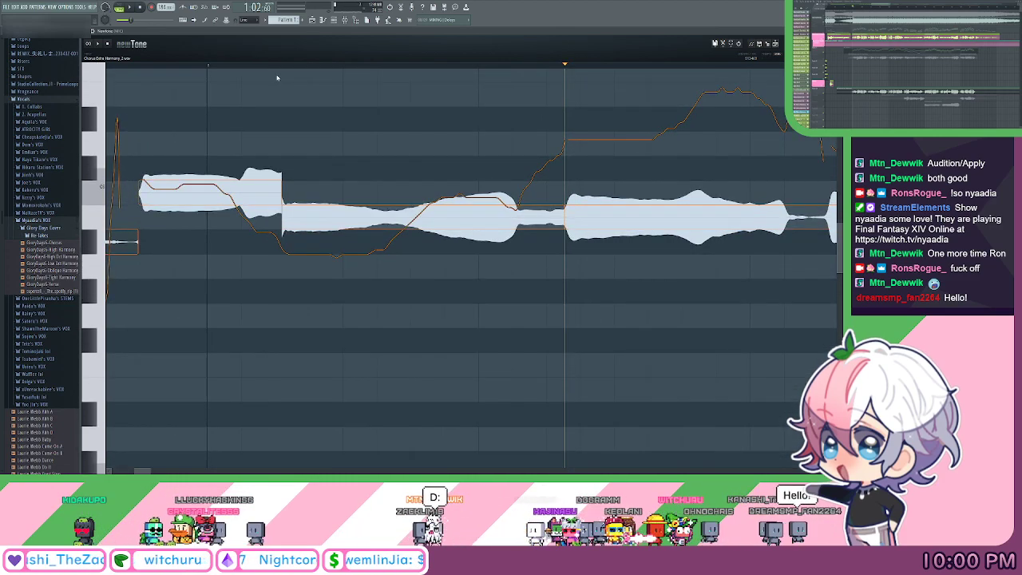
pyautogui.moveTo(256, 65); pyautogui.dragTo(410, 114)
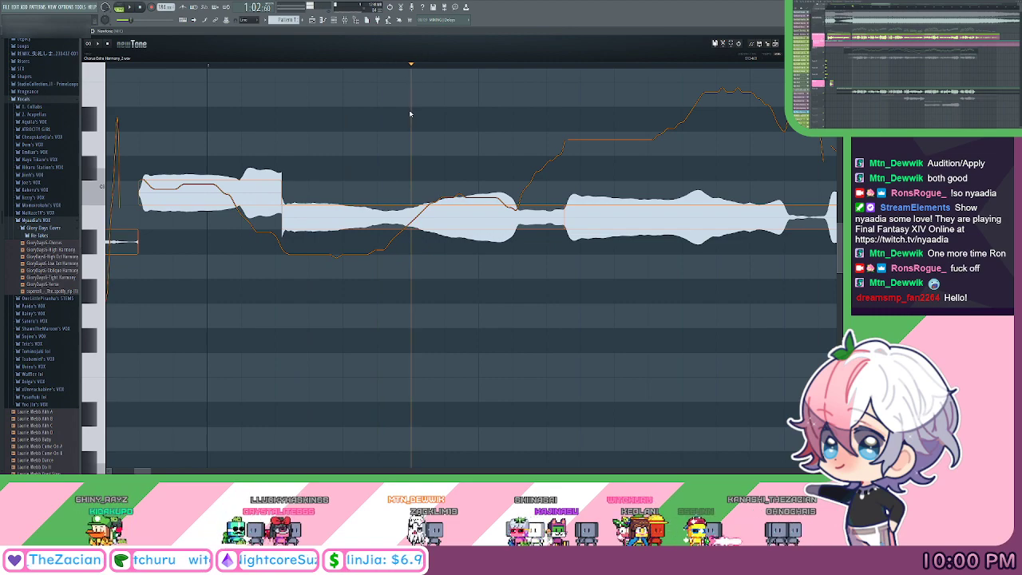
pyautogui.click(415, 221)
# Slice the louder syllable at its waveform bulge, where the pitch climbs to its highest note.
pyautogui.moveTo(610, 147); pyautogui.dragTo(301, 140)
pyautogui.click(347, 67)
pyautogui.scroll(3, 342, 84)
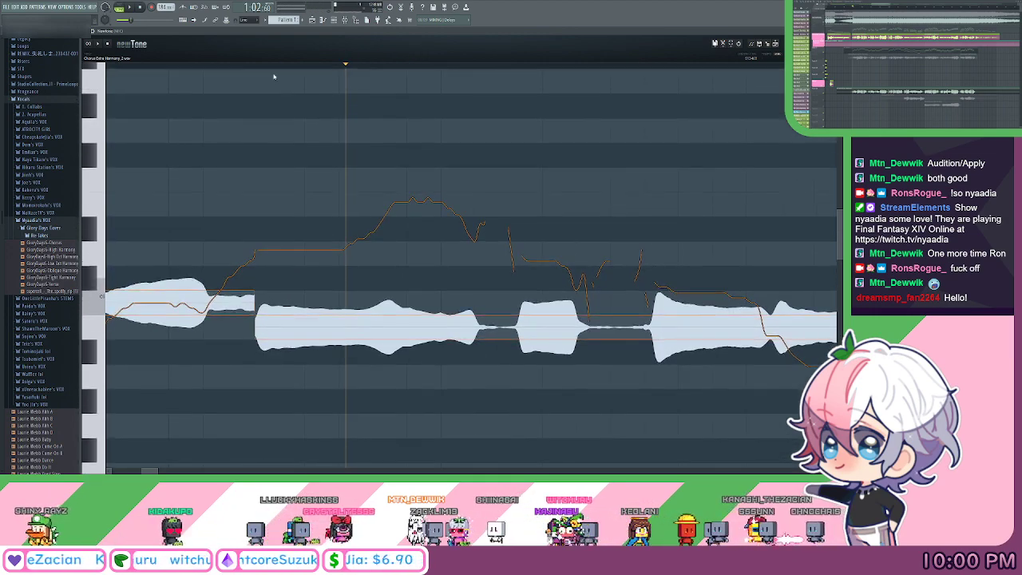
pyautogui.moveTo(249, 66); pyautogui.dragTo(383, 98)
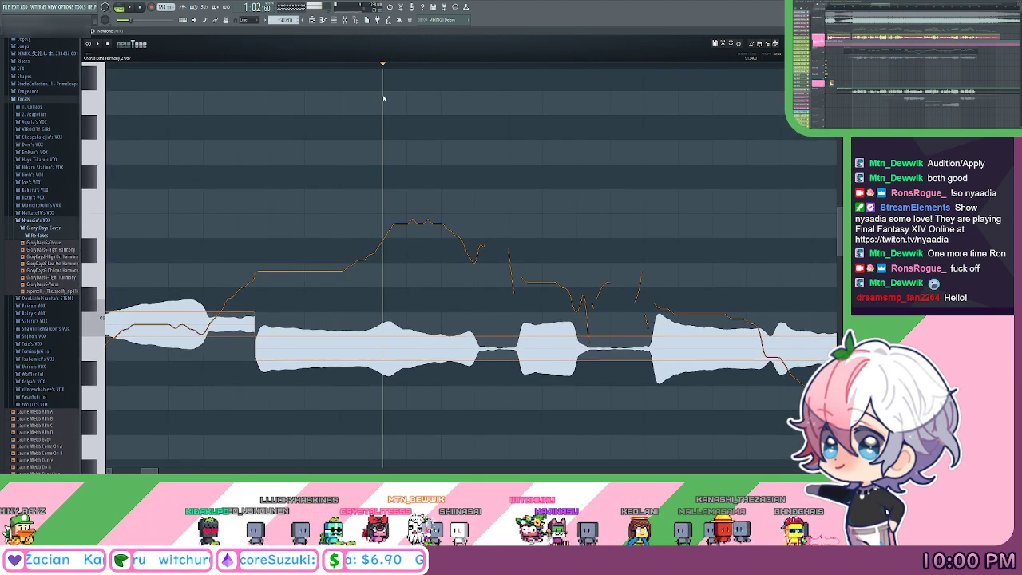
pyautogui.click(383, 338)
# Slice the vocal at the onset of the short syllable and again at the onset of the long note after it.
pyautogui.moveTo(519, 356); pyautogui.dragTo(414, 273)
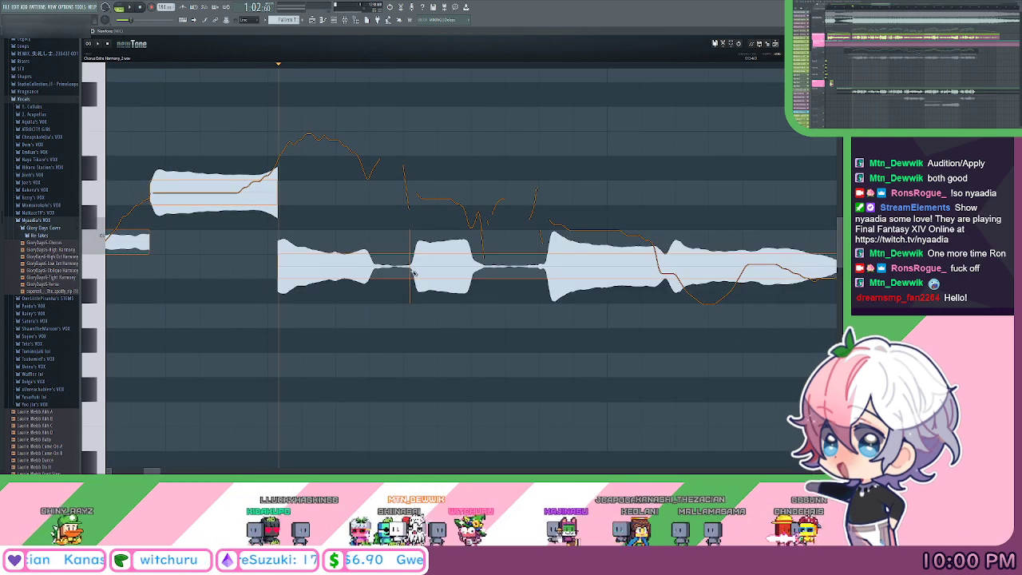
pyautogui.click(412, 273)
pyautogui.click(548, 273)
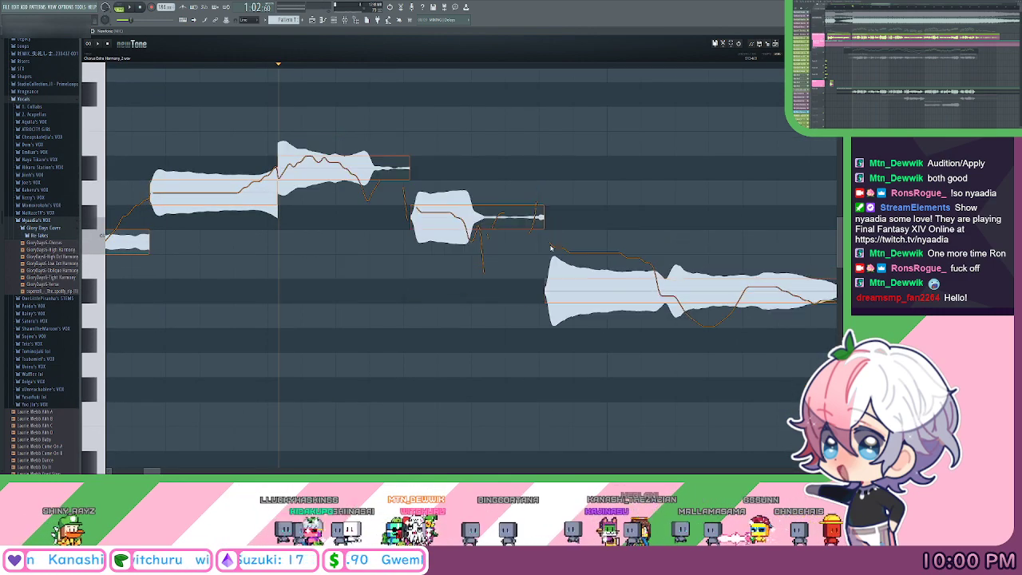
# Listen to the long note up to its mid-note bump, and slice the vocal after the silence, just before the next phrase.
pyautogui.moveTo(608, 109); pyautogui.dragTo(536, 75)
pyautogui.scroll(-1, 516, 66)
pyautogui.moveTo(665, 156); pyautogui.dragTo(424, 138)
pyautogui.scroll(1, 298, 65)
pyautogui.moveTo(211, 65); pyautogui.dragTo(352, 99)
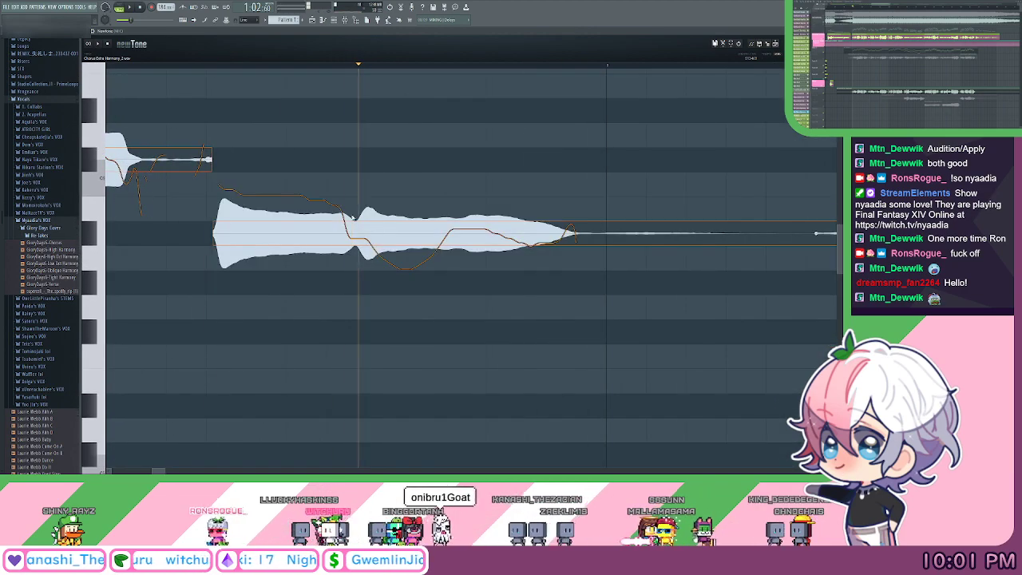
pyautogui.moveTo(668, 161); pyautogui.dragTo(344, 132)
pyautogui.moveTo(559, 160); pyautogui.dragTo(453, 165)
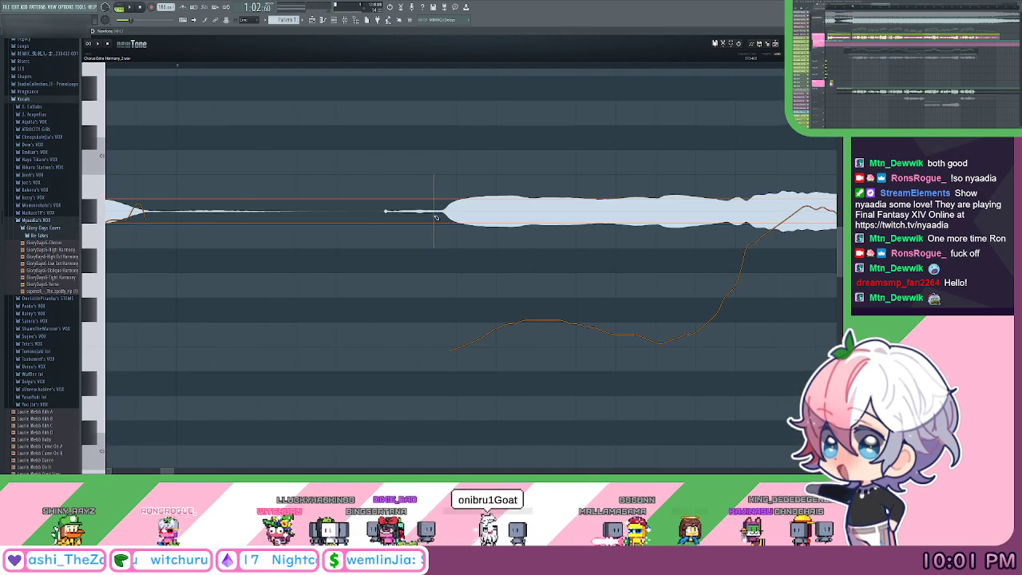
pyautogui.scroll(-2, 405, 67)
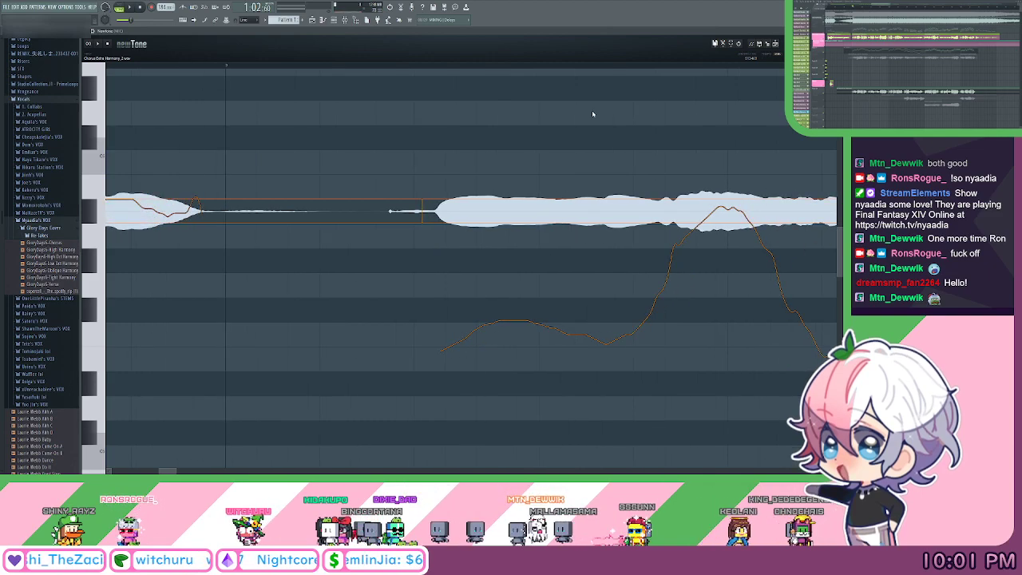
# Play the beginning of the next phrase and slice its first note where the pitch rises steeply.
pyautogui.moveTo(653, 126); pyautogui.dragTo(422, 123)
pyautogui.scroll(-1, 361, 68)
pyautogui.moveTo(315, 109); pyautogui.dragTo(378, 121)
pyautogui.scroll(1, 327, 123)
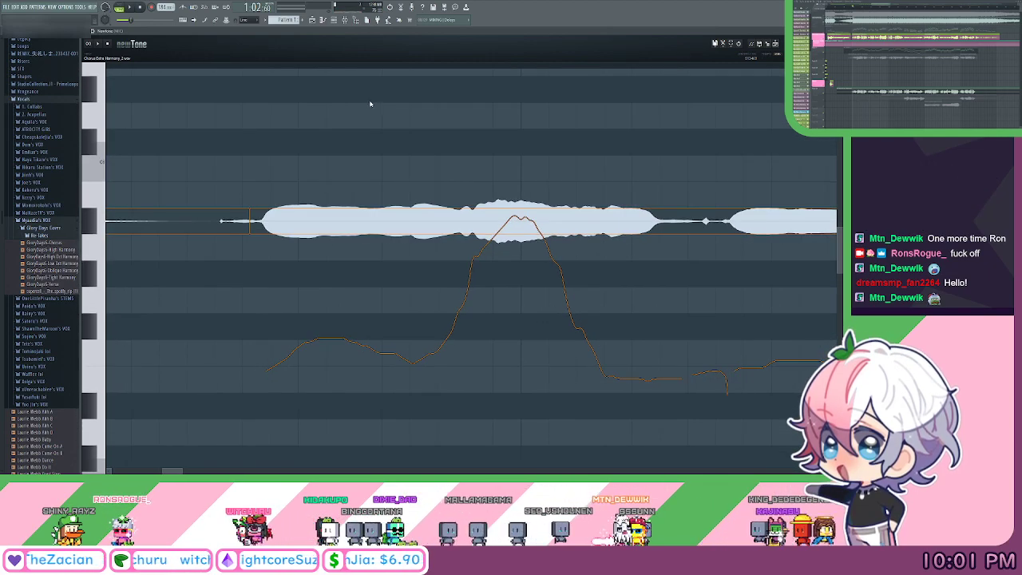
pyautogui.click(254, 68)
pyautogui.click(253, 68)
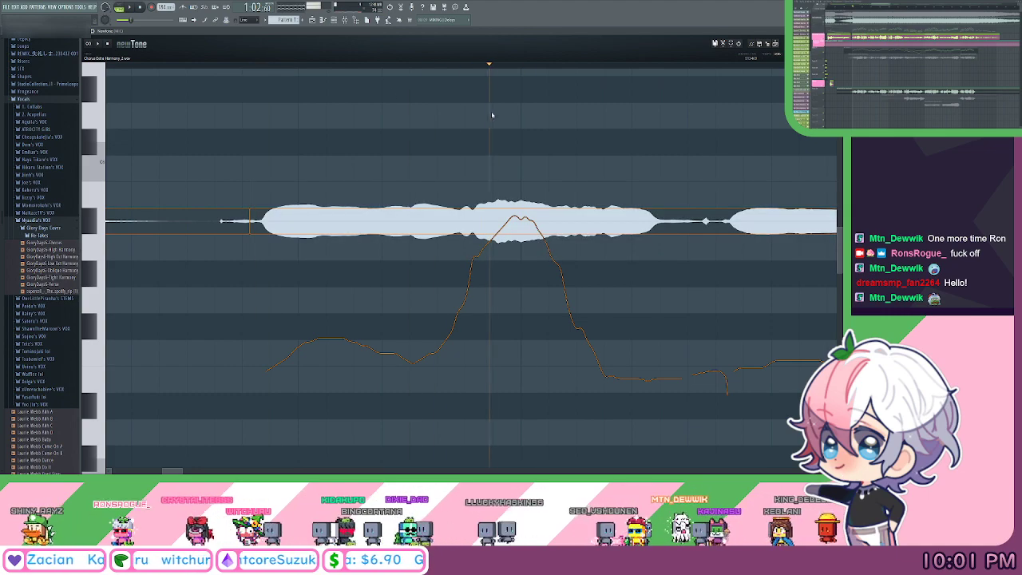
pyautogui.click(474, 219)
# Slice the high note where its pitch falls back down after the peak.
pyautogui.moveTo(620, 139); pyautogui.dragTo(412, 139)
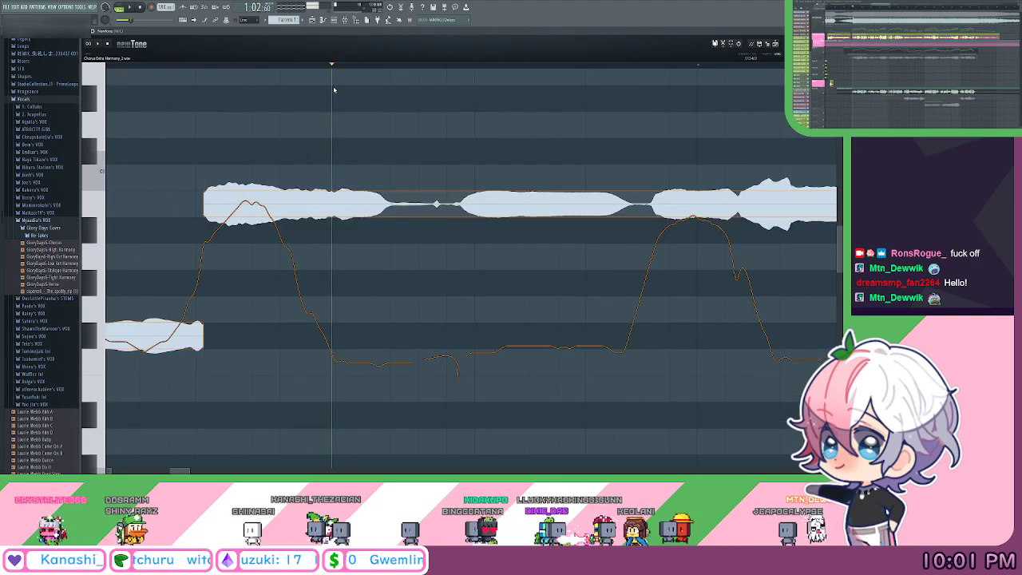
pyautogui.click(315, 206)
pyautogui.hscroll(1, 481, 141)
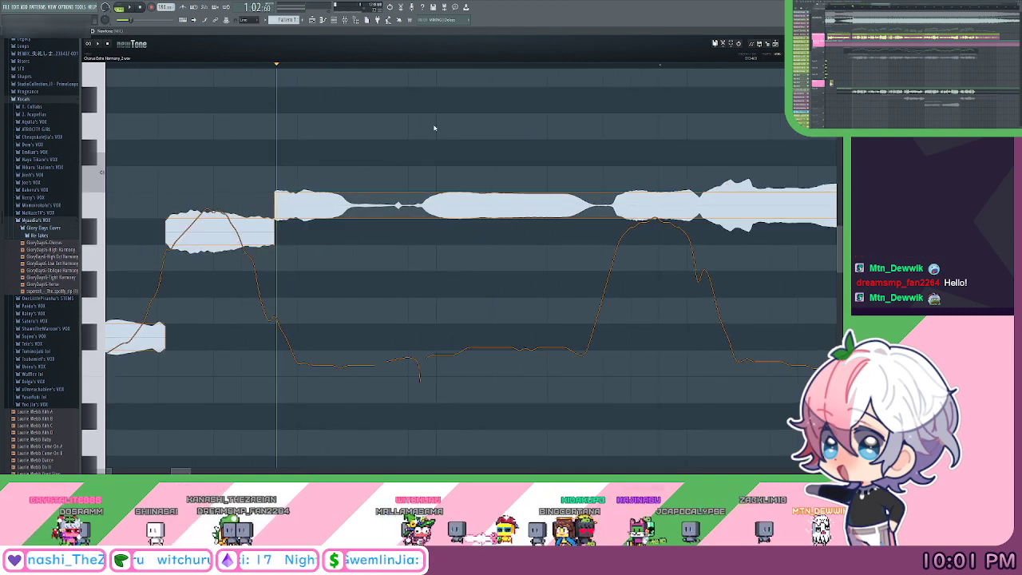
# Slice the vocal just before the next sustained syllable and again partway through it, where its pitch steps up slightly.
pyautogui.scroll(3, 319, 80)
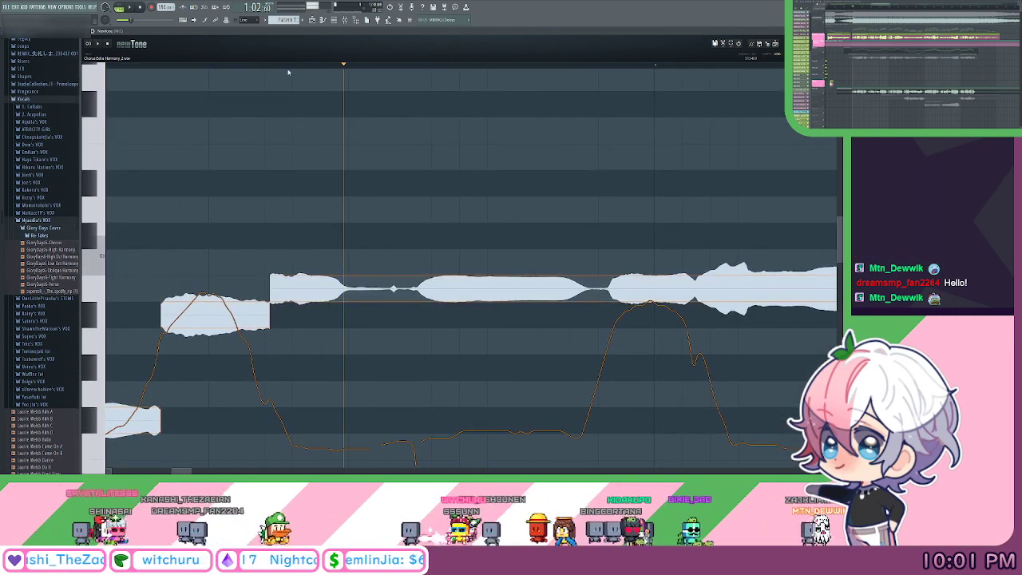
pyautogui.scroll(-3, 483, 185)
pyautogui.hscroll(1, 431, 200)
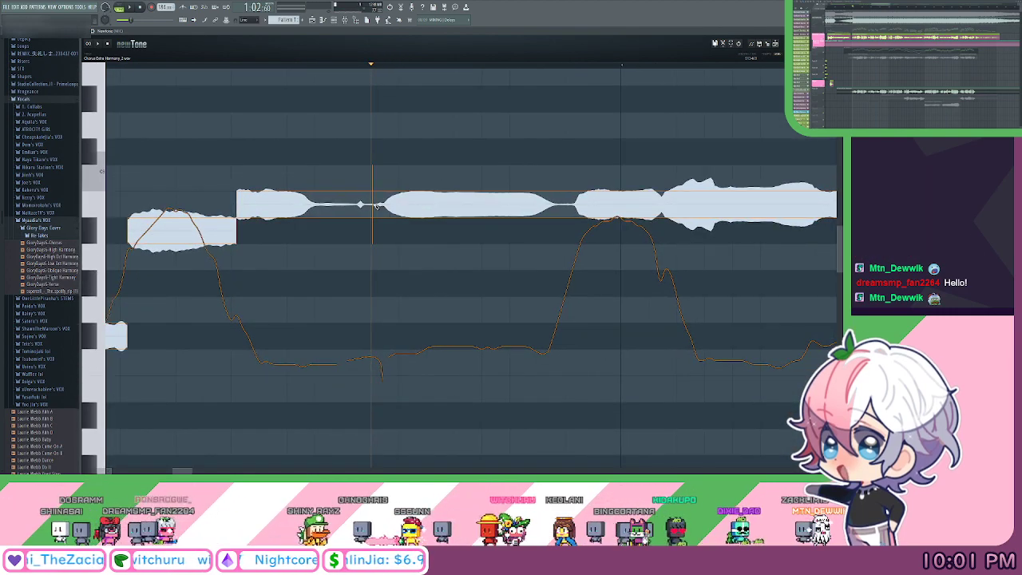
pyautogui.click(376, 205)
pyautogui.hscroll(3, 479, 152)
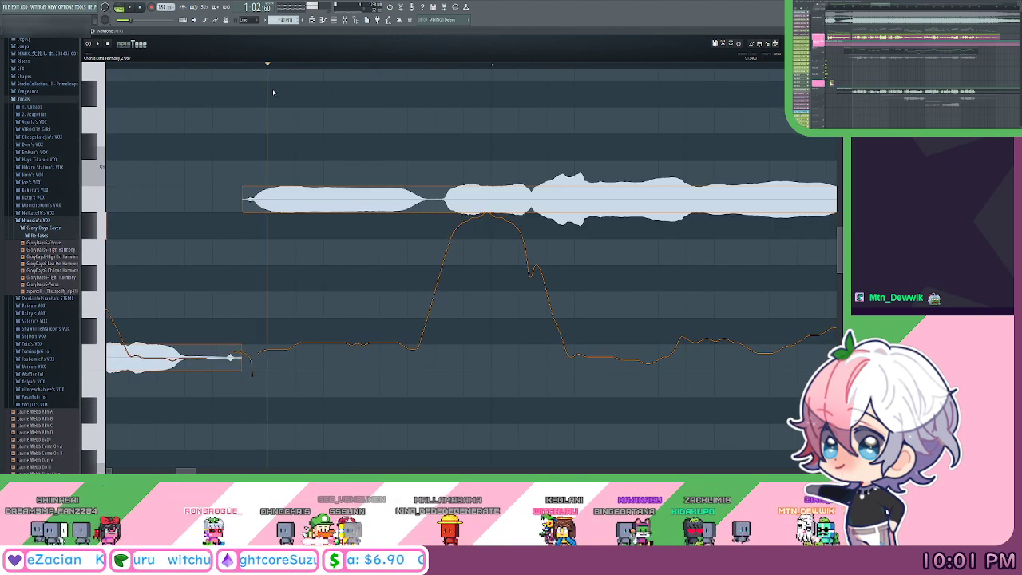
pyautogui.click(330, 200)
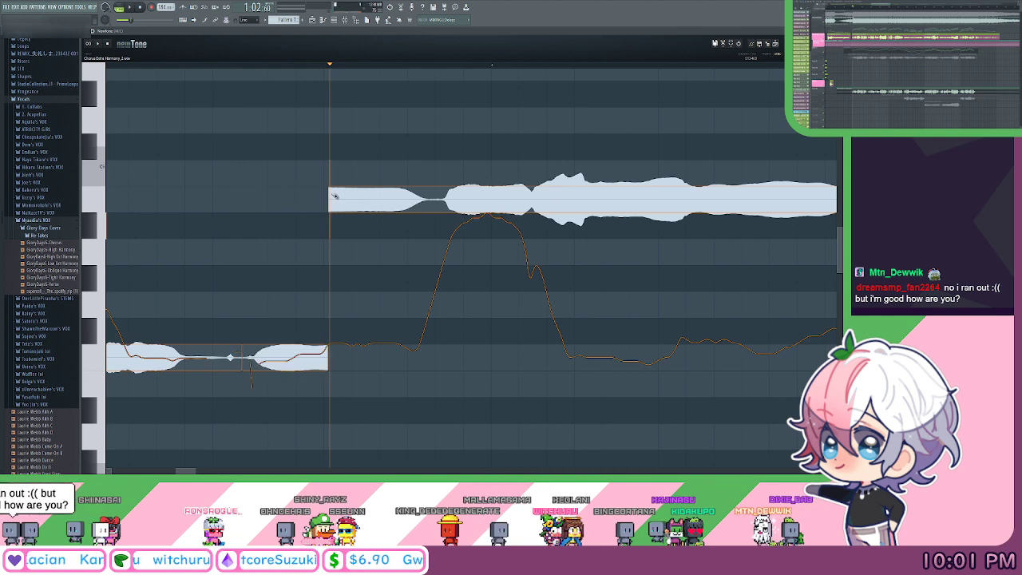
# Slice the vocal at the end of the quiet dip, where the pitch climbs steeply towards the next high peak.
pyautogui.hscroll(2, 434, 130)
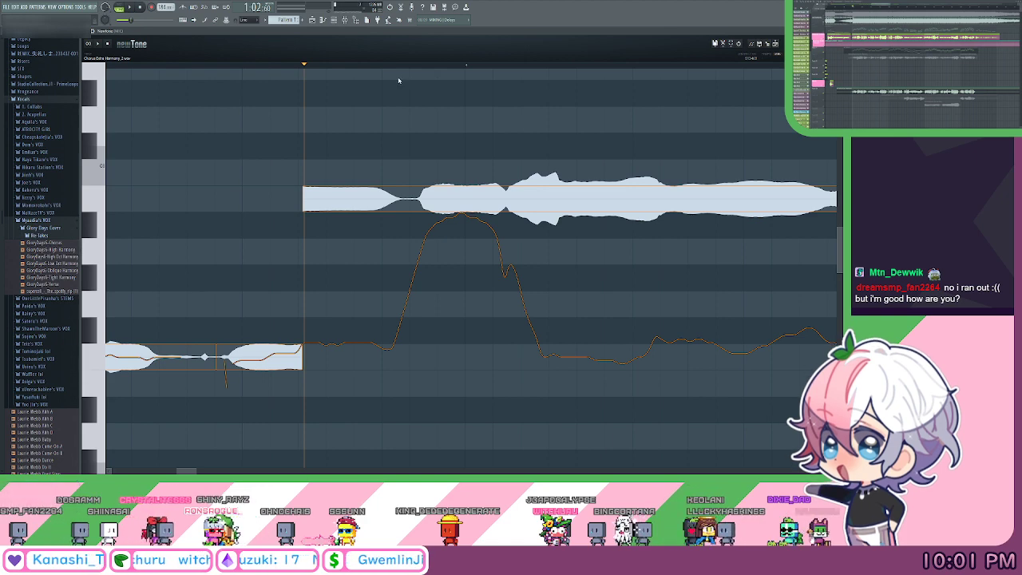
pyautogui.moveTo(468, 135); pyautogui.dragTo(478, 149)
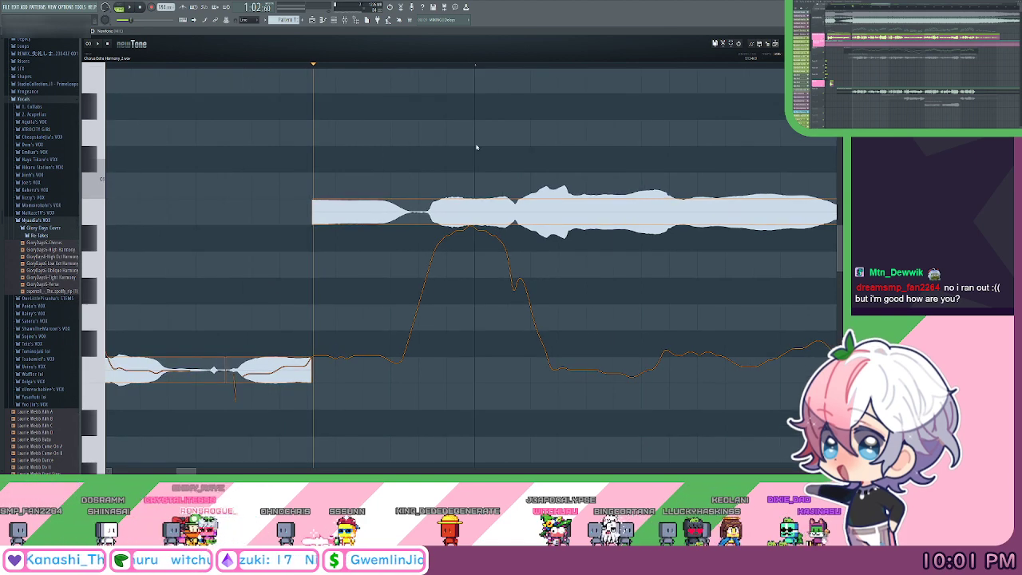
pyautogui.click(429, 217)
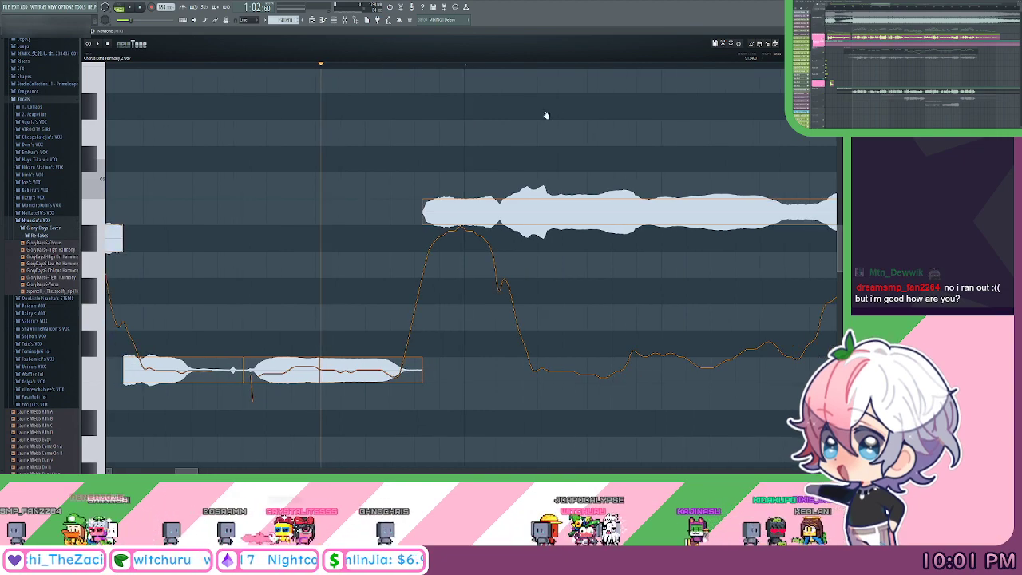
# Slice the vocal after the high peak, once its pitch has fallen back to the low level at the end of the swell.
pyautogui.moveTo(545, 114); pyautogui.dragTo(456, 105)
pyautogui.scroll(3, 408, 70)
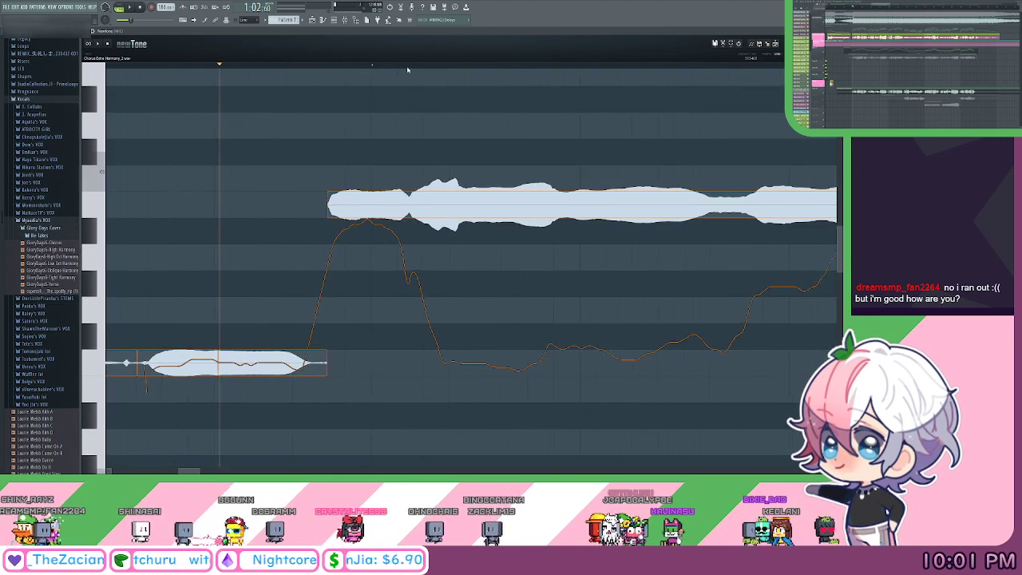
pyautogui.moveTo(412, 75); pyautogui.dragTo(429, 83)
pyautogui.scroll(2, 306, 71)
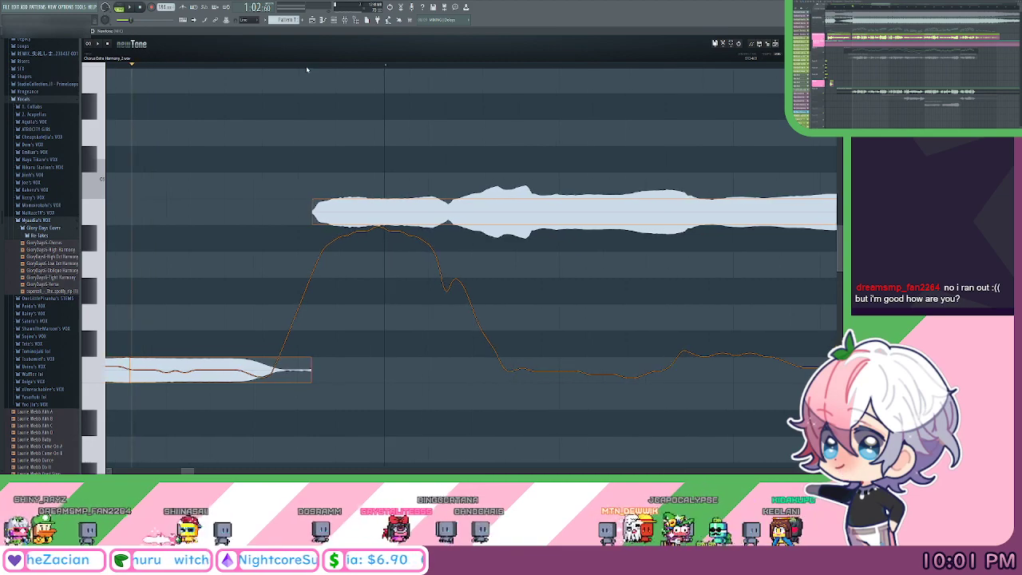
pyautogui.scroll(-3, 306, 71)
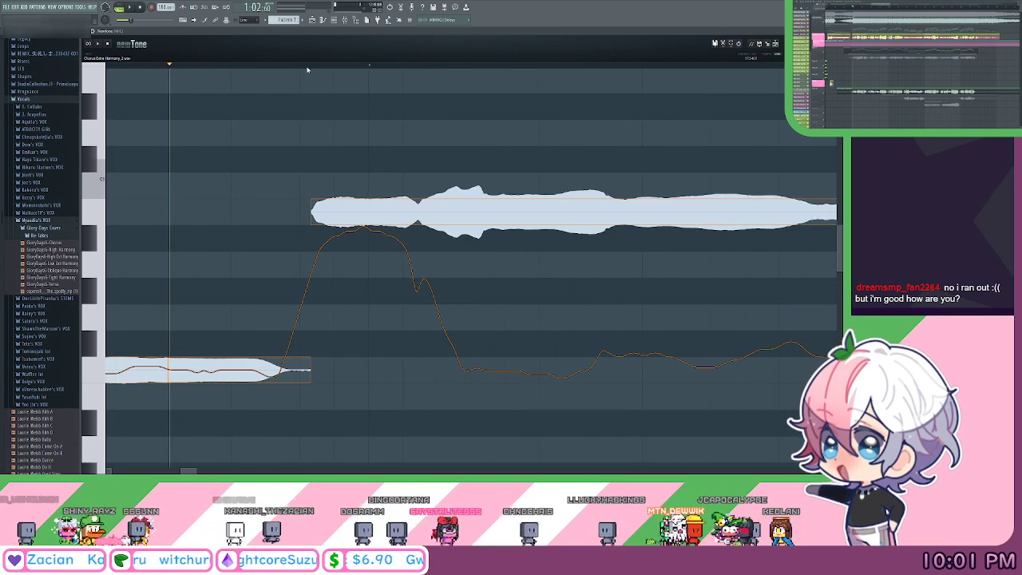
pyautogui.scroll(1, 308, 71)
pyautogui.moveTo(438, 119); pyautogui.dragTo(407, 113)
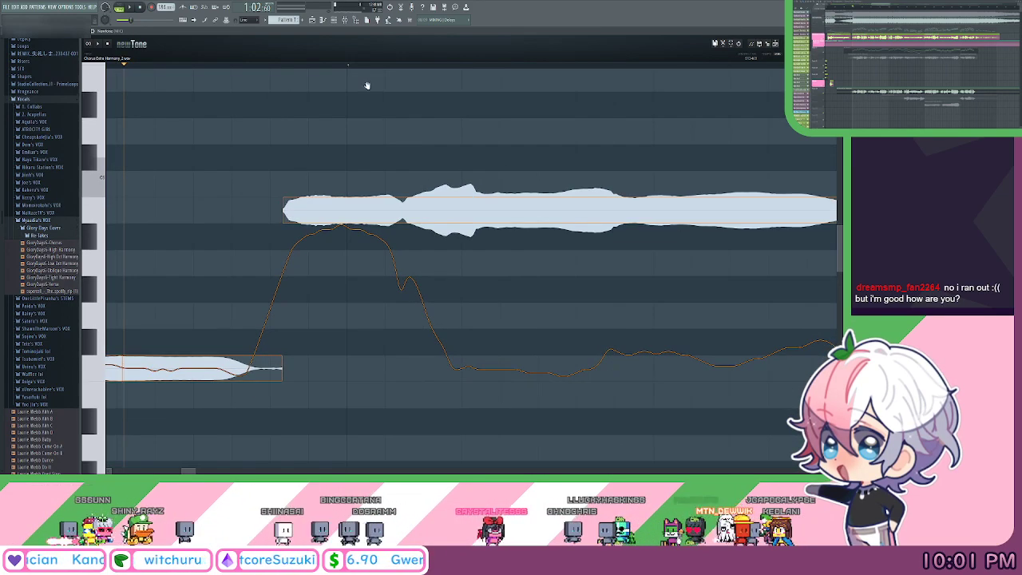
pyautogui.moveTo(336, 79); pyautogui.dragTo(455, 94)
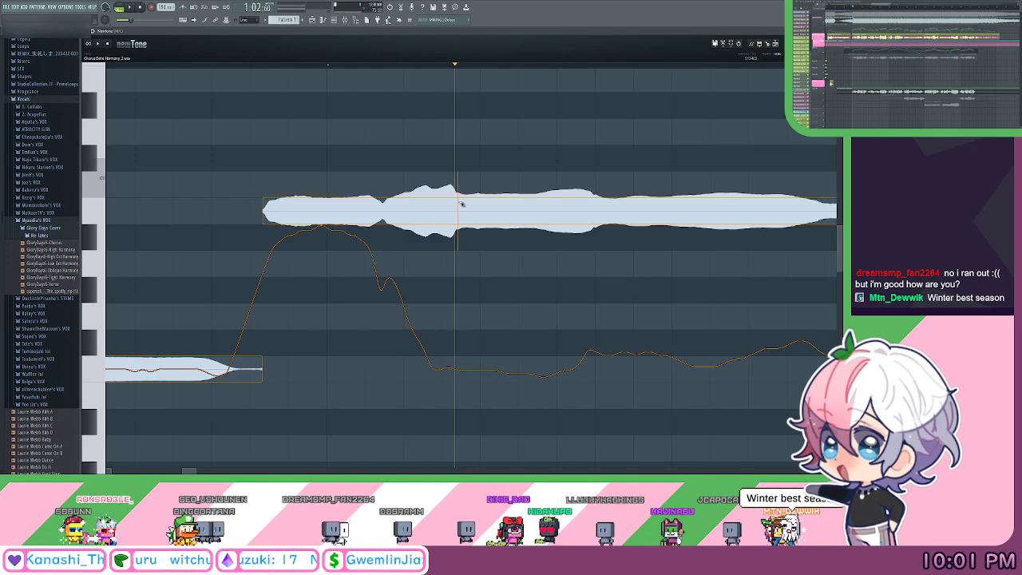
pyautogui.click(459, 205)
# Play the sustained low note and slice it at the small step up in pitch, where the waveform narrows slightly.
pyautogui.moveTo(561, 128); pyautogui.dragTo(472, 119)
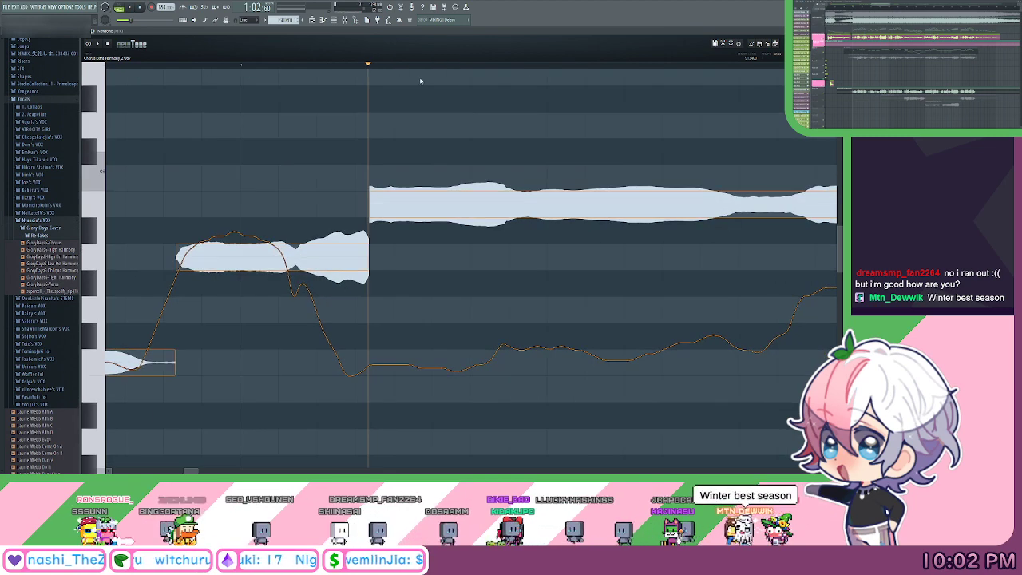
pyautogui.scroll(-1, 387, 67)
pyautogui.scroll(-1, 386, 67)
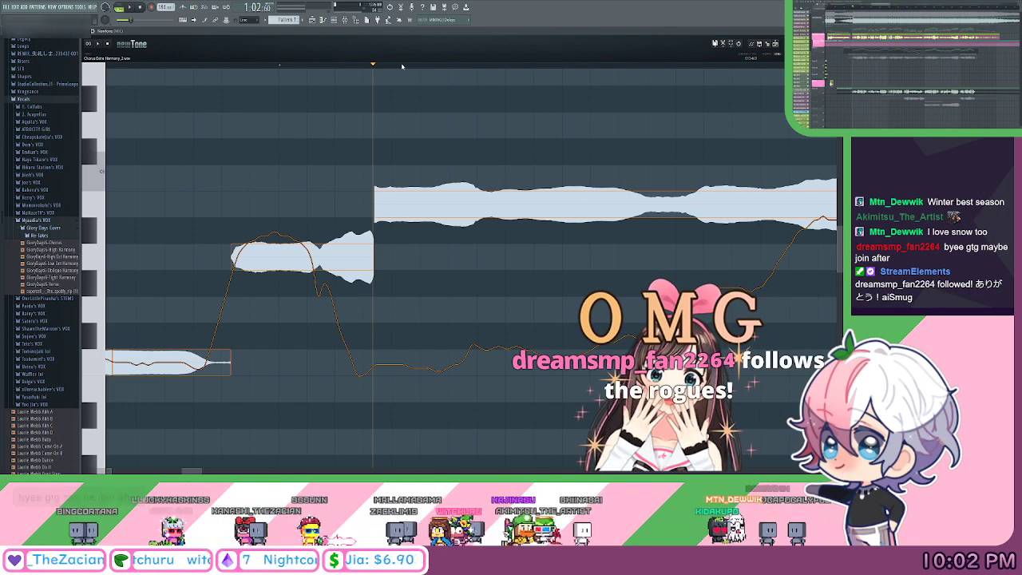
pyautogui.moveTo(549, 99); pyautogui.dragTo(491, 95)
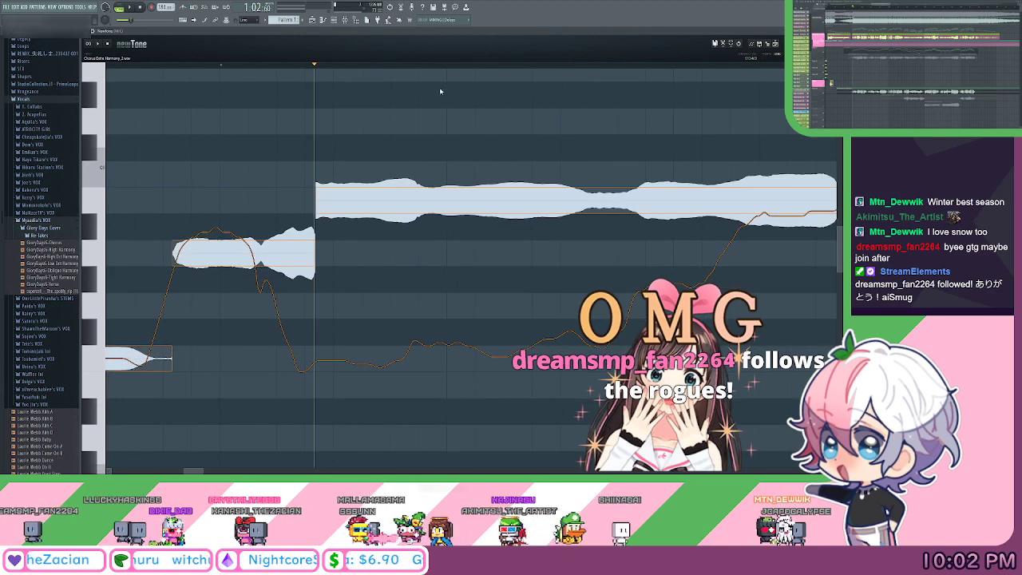
pyautogui.scroll(-1, 300, 64)
pyautogui.click(190, 64)
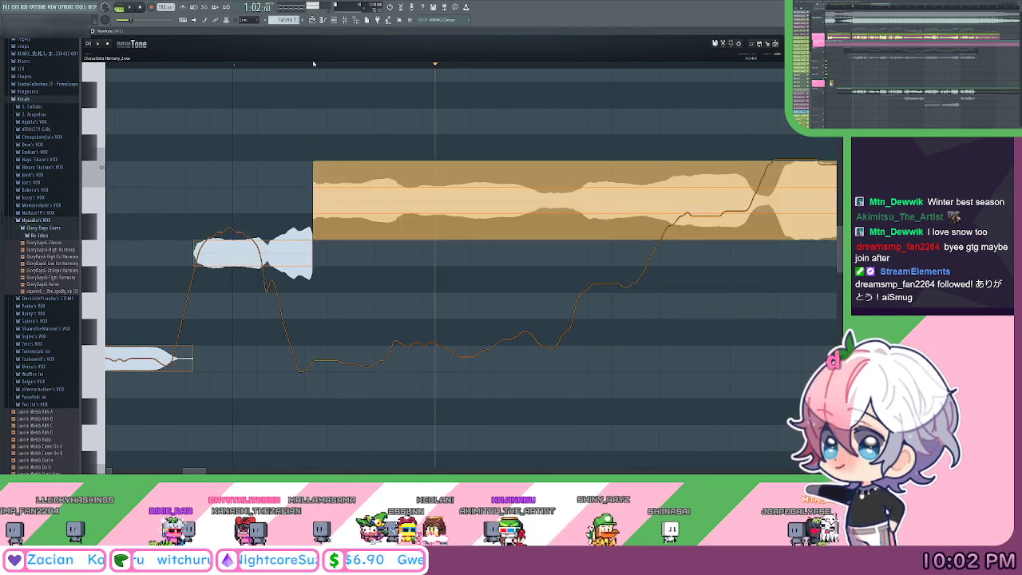
pyautogui.scroll(1, 308, 176)
pyautogui.moveTo(342, 80); pyautogui.dragTo(422, 86)
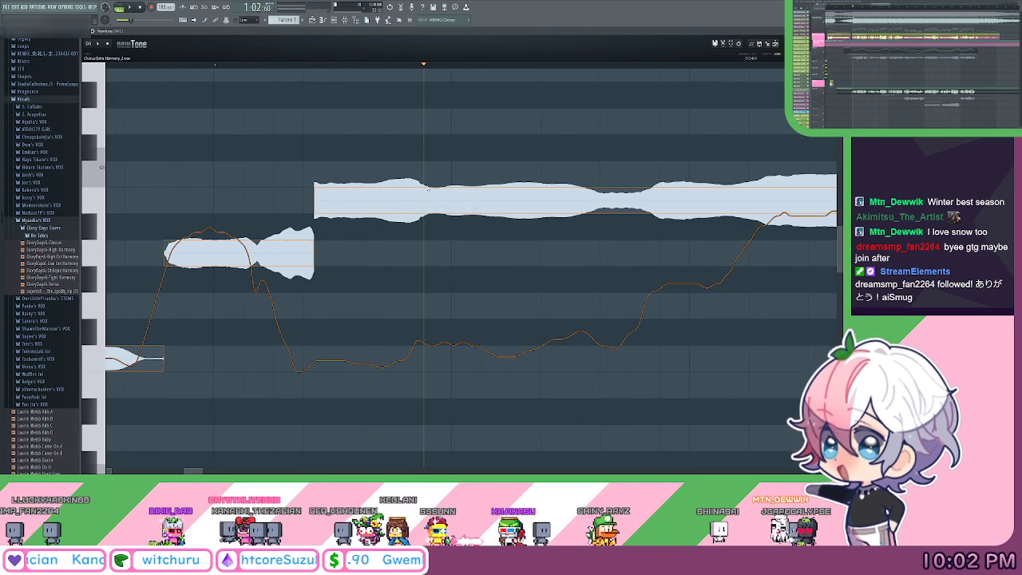
pyautogui.click(424, 196)
# Slice the low sustained note again where its pitch begins the gentle rise ahead of the quiet dip.
pyautogui.moveTo(550, 135); pyautogui.dragTo(365, 124)
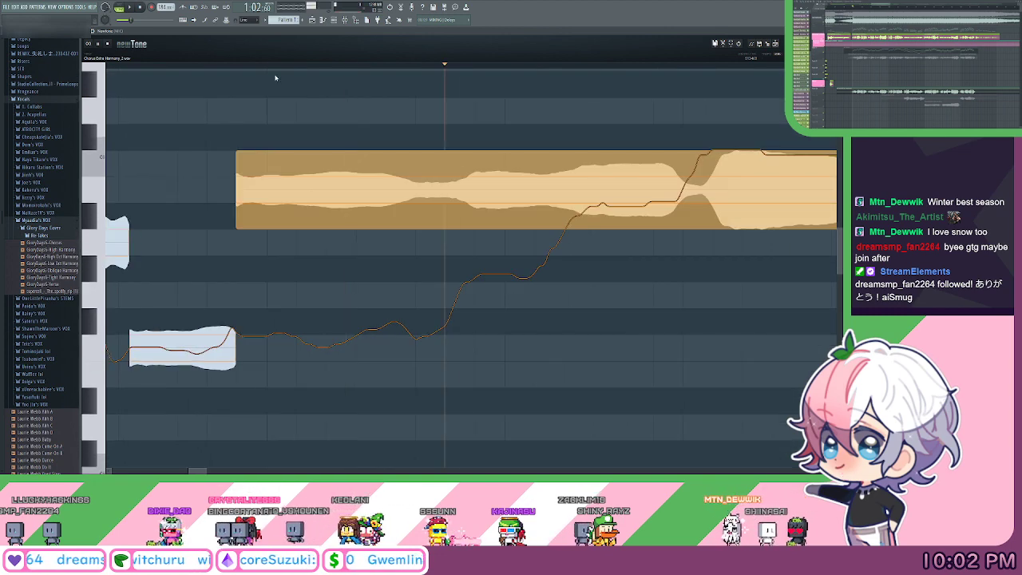
pyautogui.moveTo(274, 77); pyautogui.dragTo(360, 93)
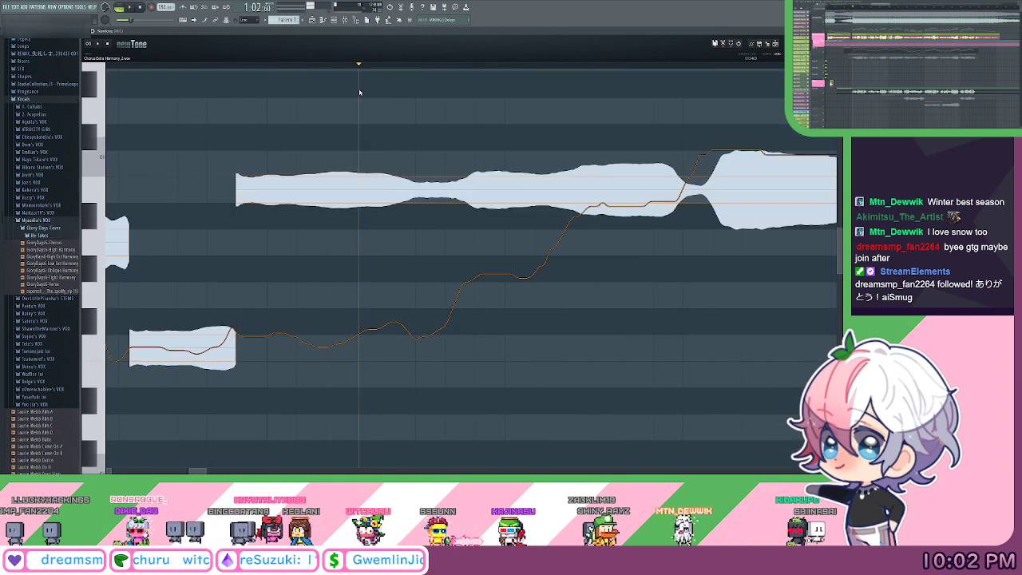
pyautogui.moveTo(476, 118); pyautogui.dragTo(471, 128)
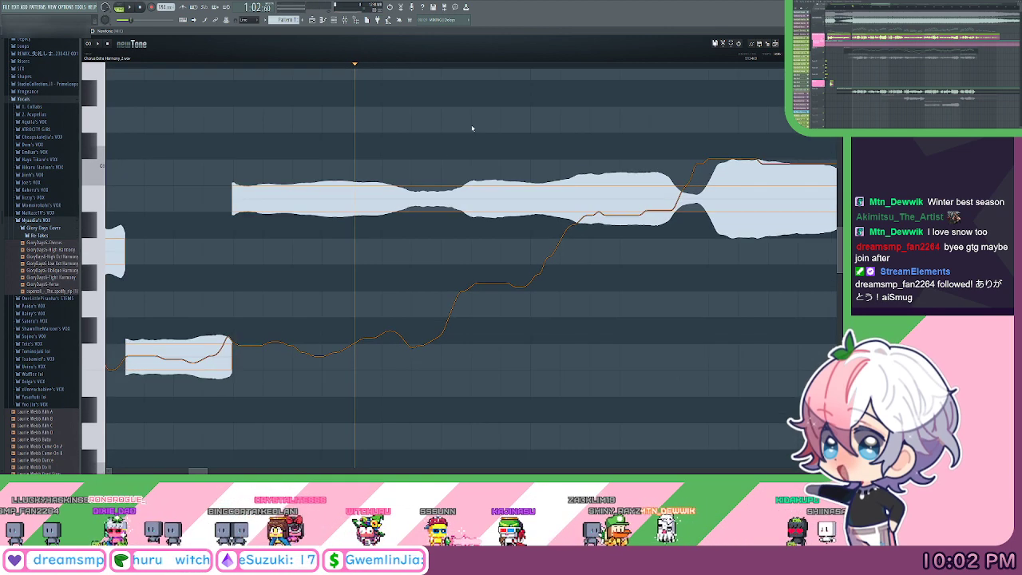
pyautogui.click(357, 195)
# Slice the vocal after the quiet dip, where the rising pitch reaches its first plateau.
pyautogui.moveTo(461, 169); pyautogui.dragTo(392, 173)
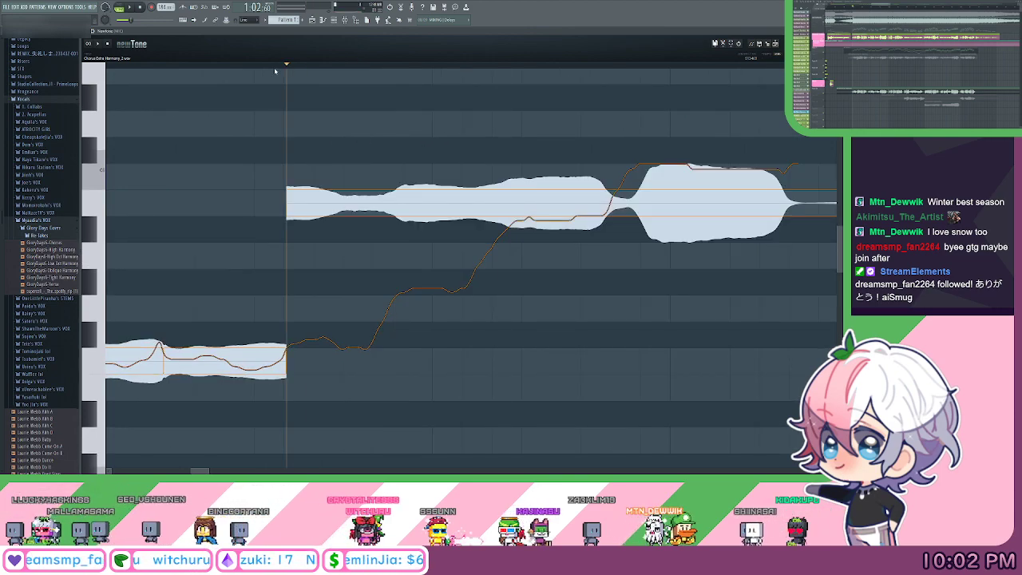
pyautogui.scroll(2, 275, 70)
pyautogui.moveTo(287, 67); pyautogui.dragTo(401, 89)
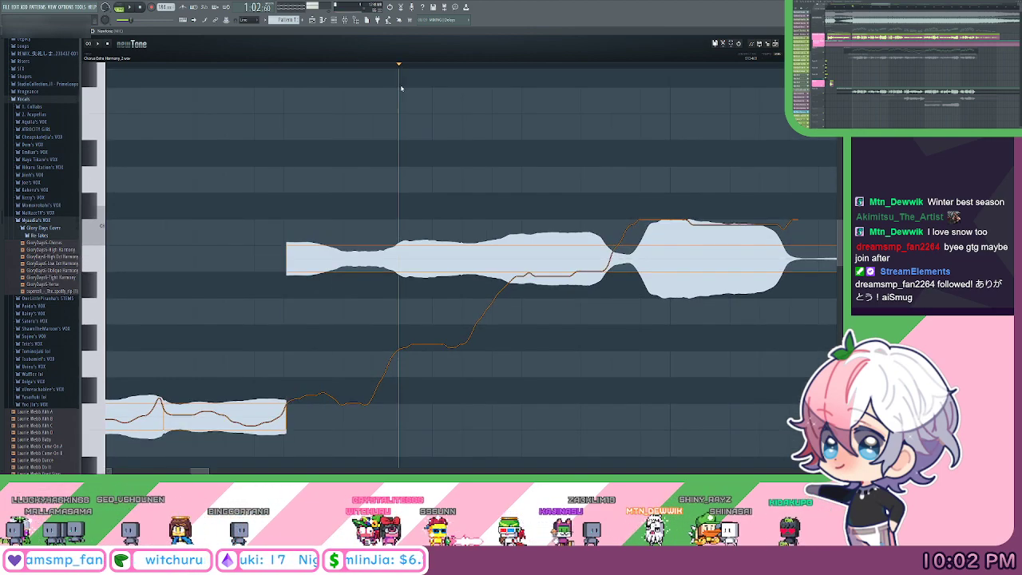
pyautogui.click(397, 254)
# Play on from the plateau and slice the vocal at the narrow point just before the loud high note swells.
pyautogui.moveTo(493, 182); pyautogui.dragTo(411, 140)
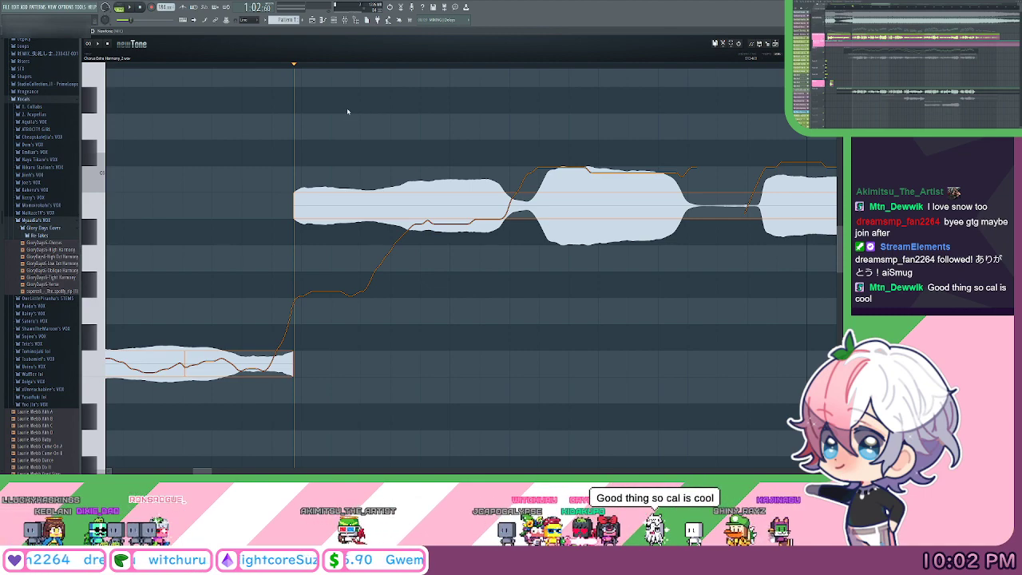
pyautogui.press('space')
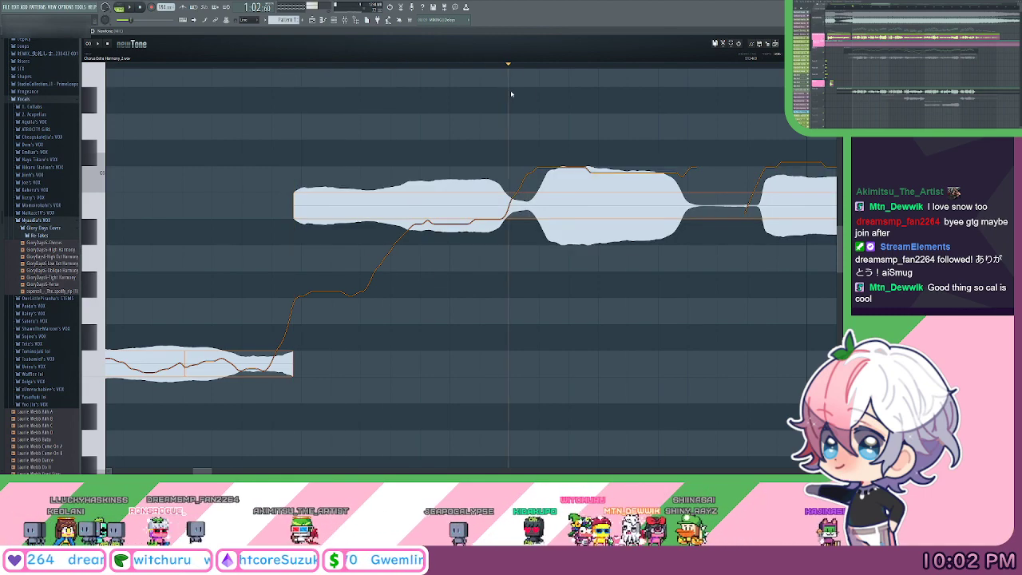
pyautogui.moveTo(511, 93); pyautogui.dragTo(538, 99)
pyautogui.doubleClick(535, 205)
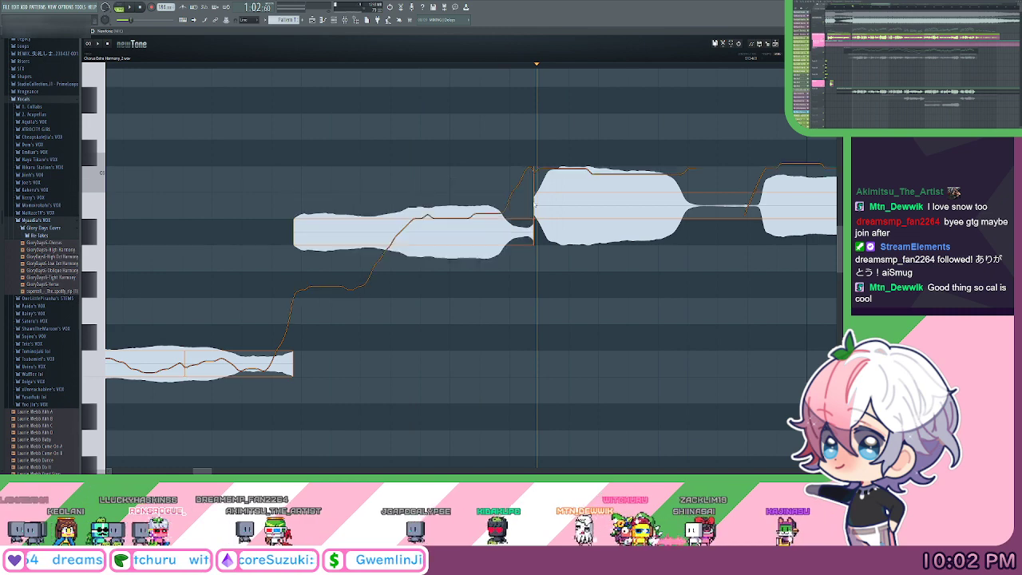
# Replay the rising note and slice it midway up the climb between its two pitch plateaus.
pyautogui.scroll(-1, 299, 67)
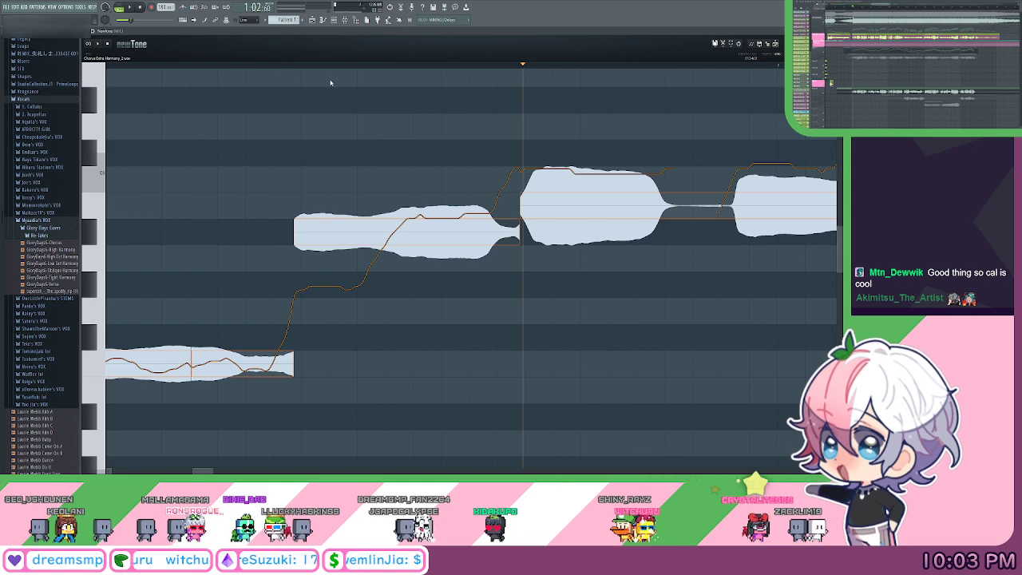
pyautogui.scroll(1, 310, 67)
pyautogui.moveTo(436, 144); pyautogui.dragTo(455, 147)
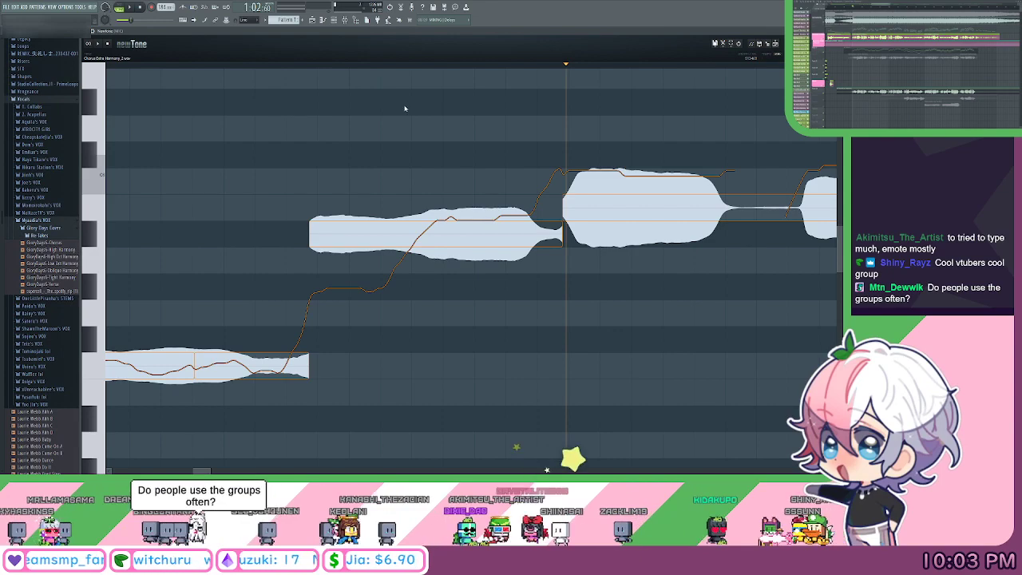
pyautogui.scroll(1, 418, 117)
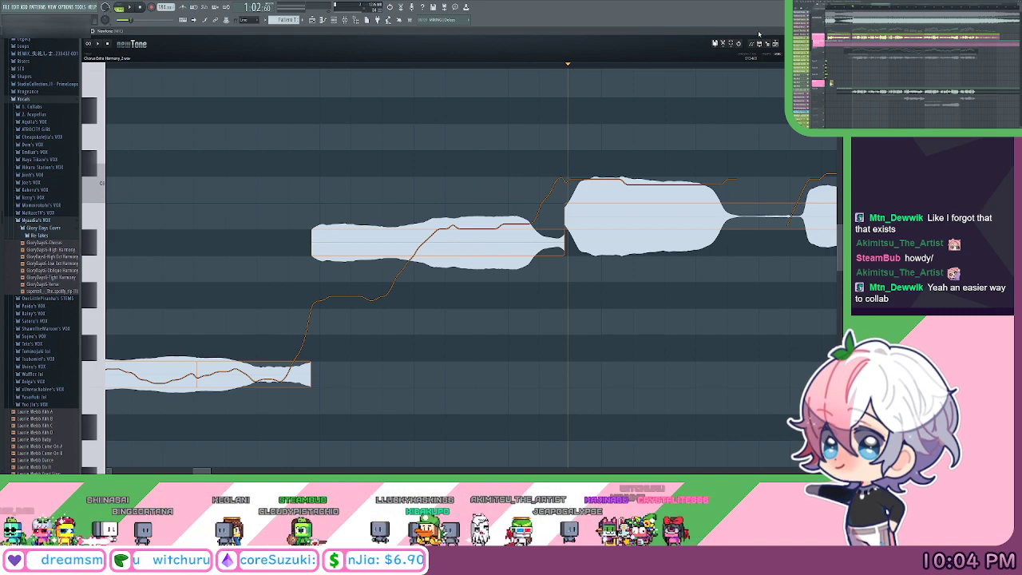
pyautogui.click(296, 67)
pyautogui.hotkey('ctrl', 'z')
pyautogui.click(394, 75)
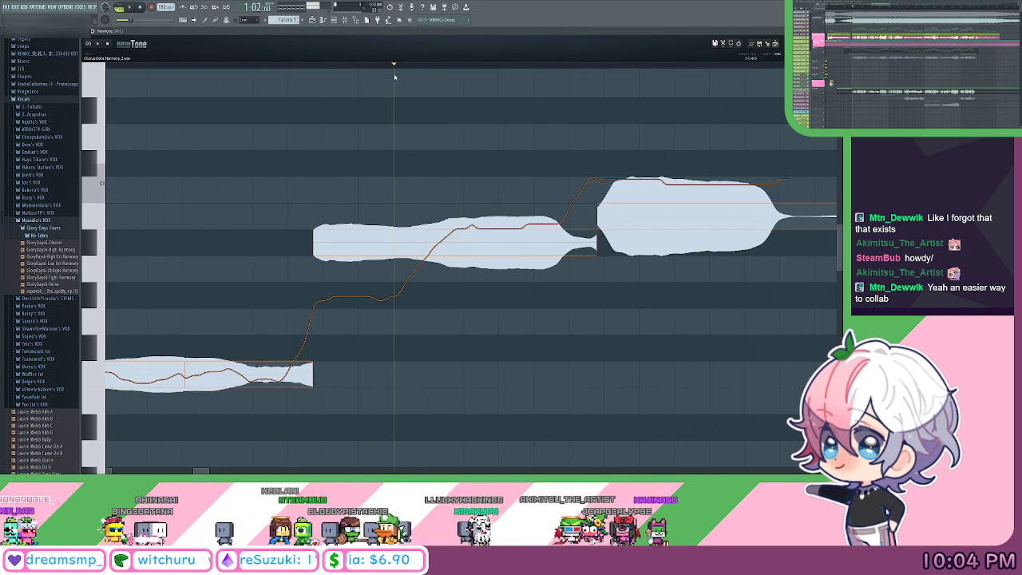
pyautogui.moveTo(394, 77); pyautogui.dragTo(423, 84)
pyautogui.click(425, 246)
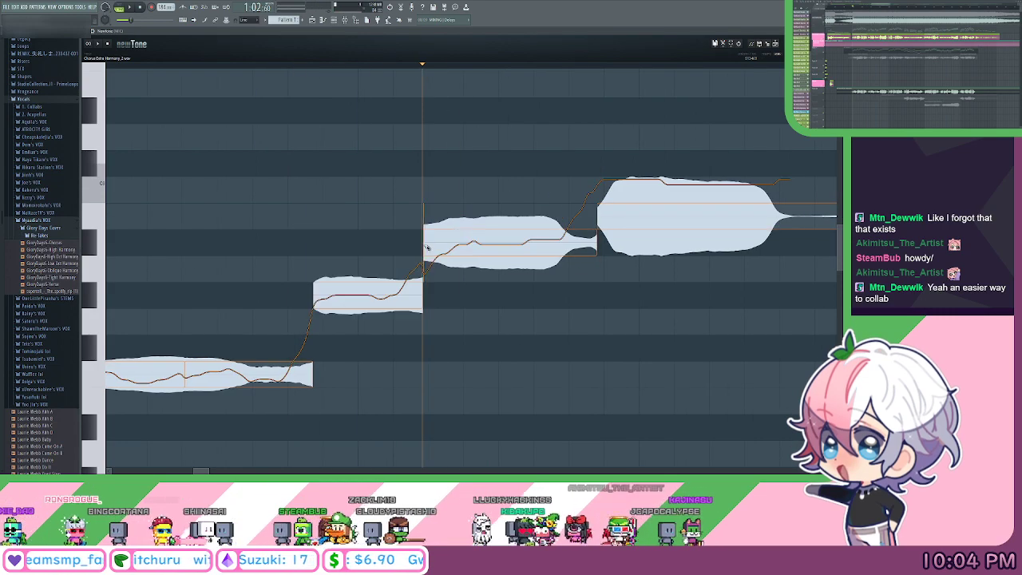
# Slice the vocal just before the phrase following the short silence and again partway through it, where its pitch steps up.
pyautogui.scroll(-2, 423, 246)
pyautogui.moveTo(591, 117); pyautogui.dragTo(530, 135)
pyautogui.scroll(2, 459, 67)
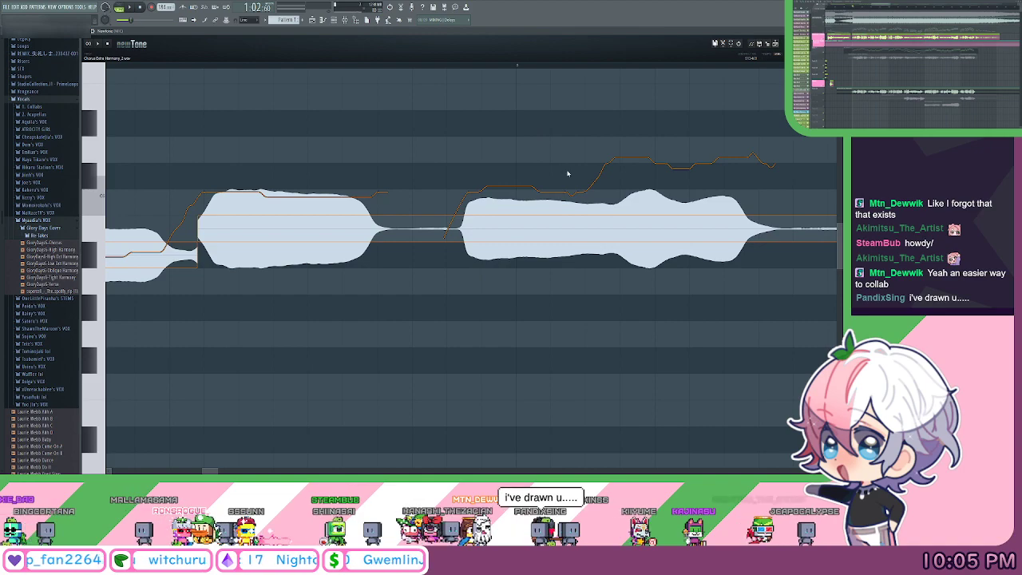
pyautogui.moveTo(568, 173); pyautogui.dragTo(541, 173)
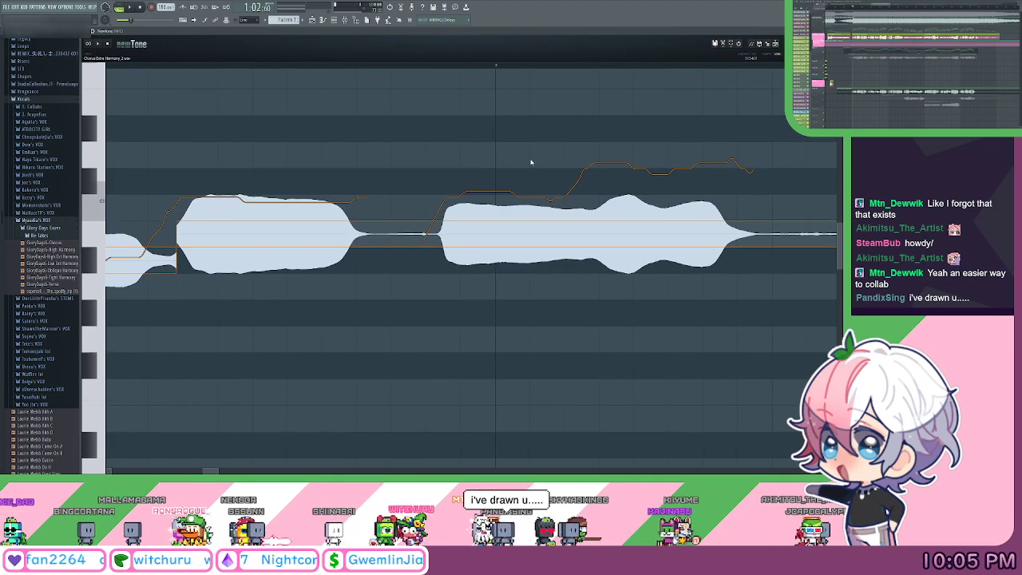
pyautogui.click(443, 243)
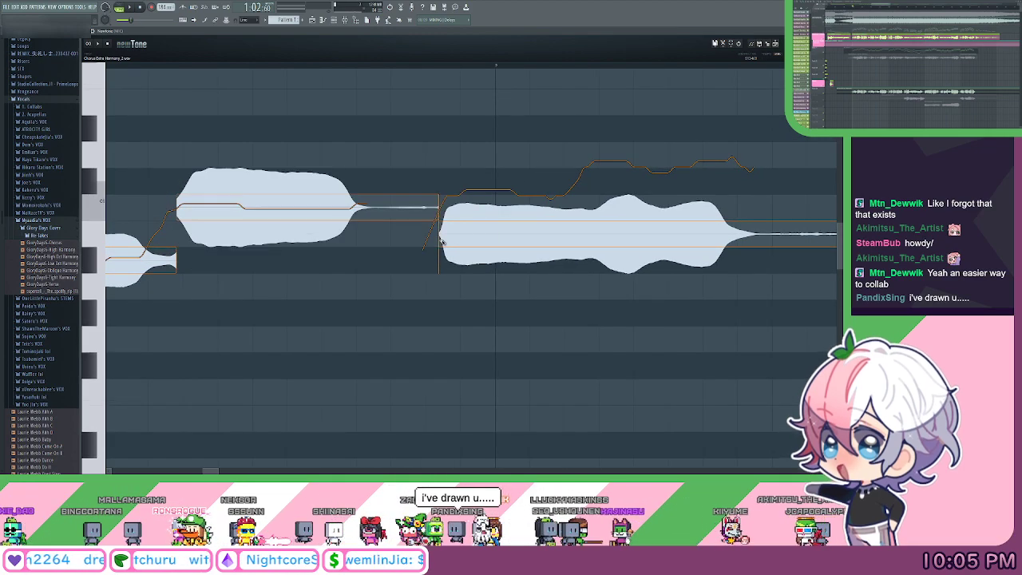
pyautogui.moveTo(556, 102); pyautogui.dragTo(434, 98)
pyautogui.hscroll(6, 434, 98)
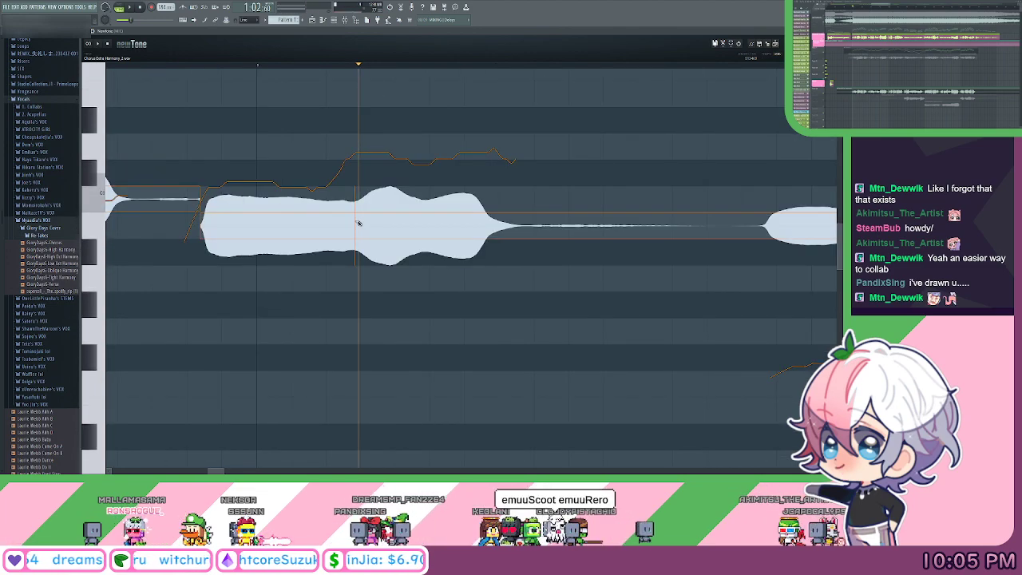
# Slice the vocal at the onset of the phrase after the long silence and again within the silence just before it.
pyautogui.hscroll(15, 612, 160)
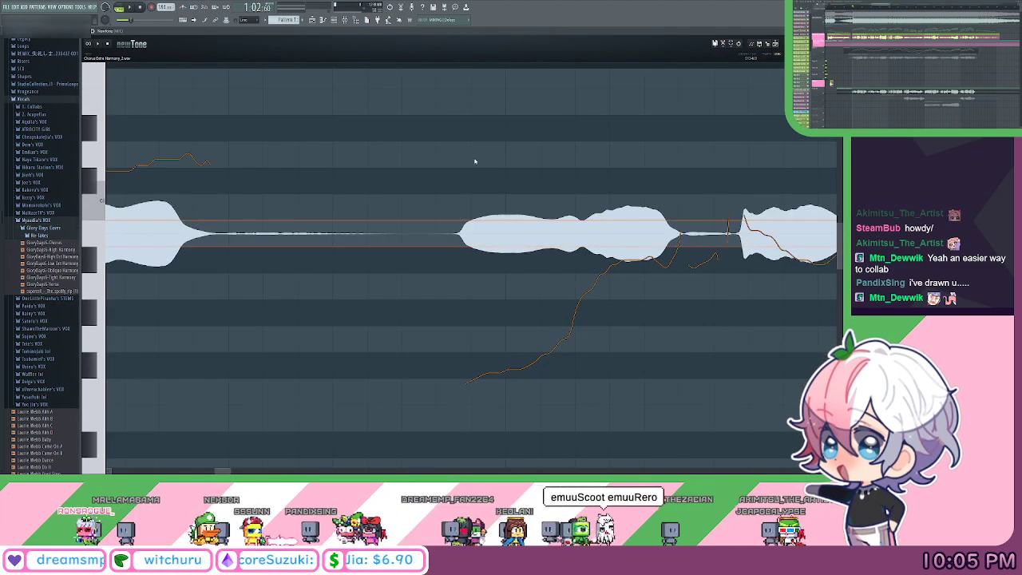
pyautogui.press('space')
pyautogui.press('space')
pyautogui.moveTo(324, 65); pyautogui.dragTo(426, 86)
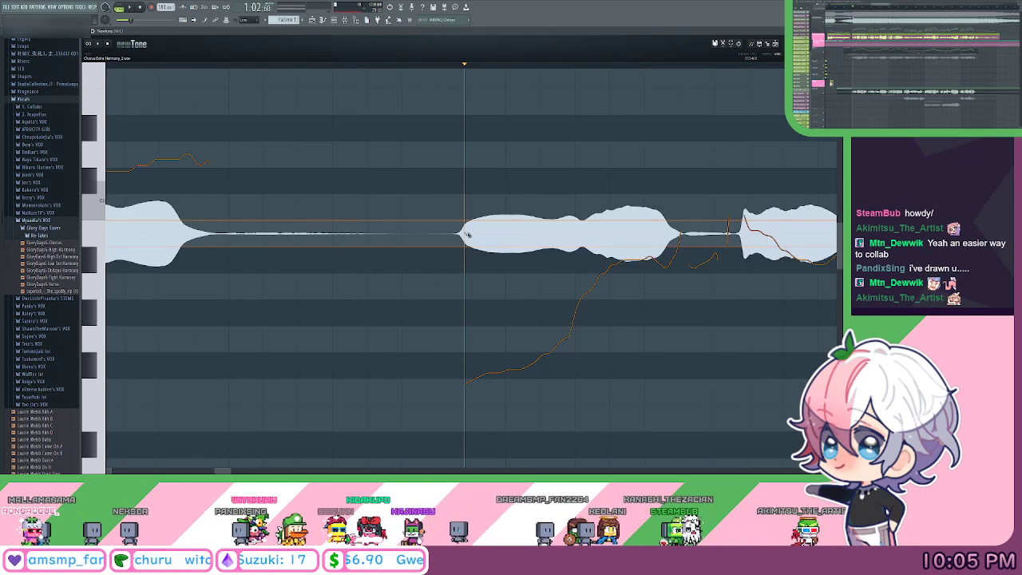
pyautogui.moveTo(467, 234); pyautogui.dragTo(438, 201)
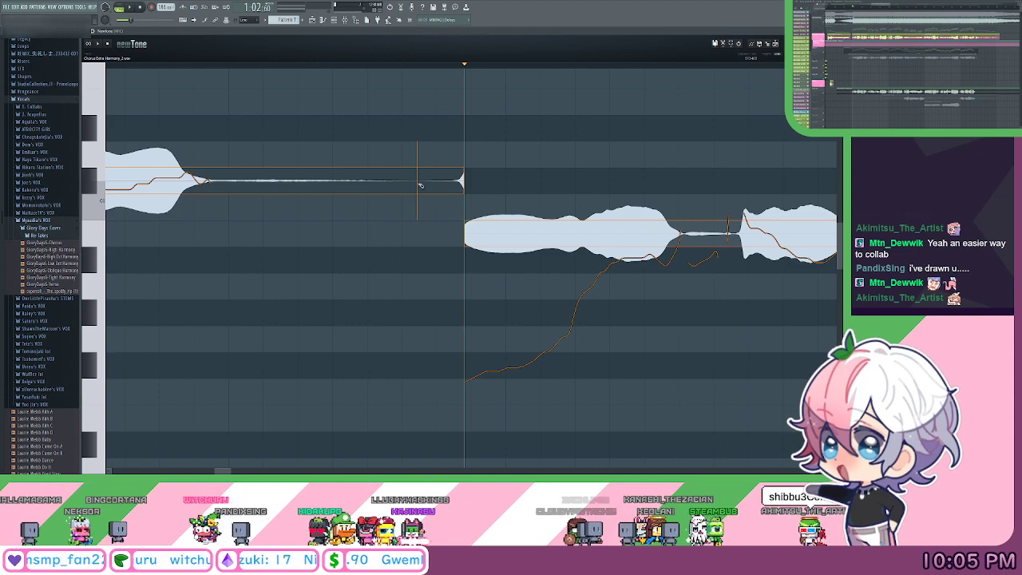
# Play on and slice the vocal at the onset of the second swell, right after the short quiet gap.
pyautogui.moveTo(592, 163); pyautogui.dragTo(447, 159)
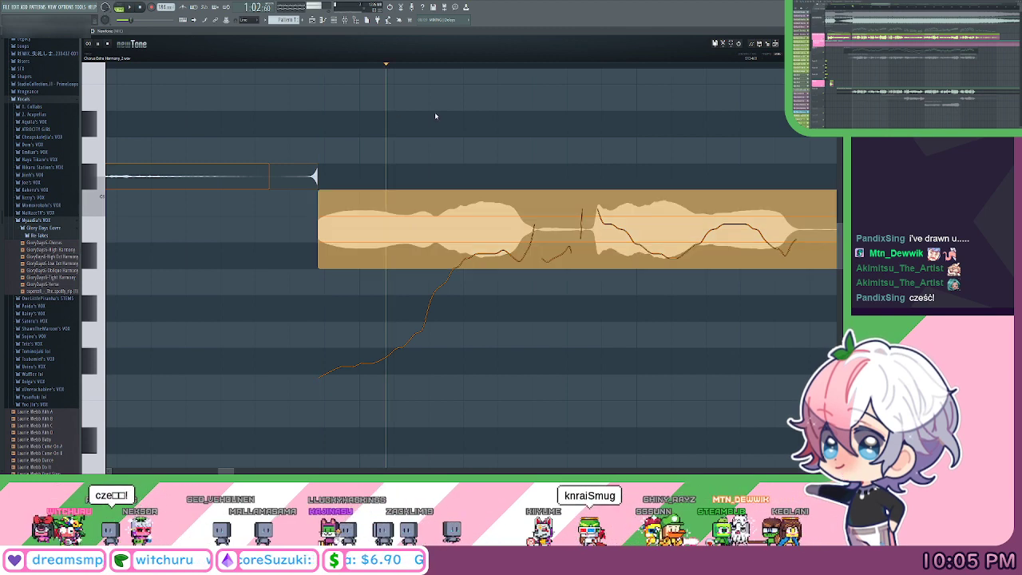
pyautogui.moveTo(436, 116); pyautogui.dragTo(382, 102)
pyautogui.press('space')
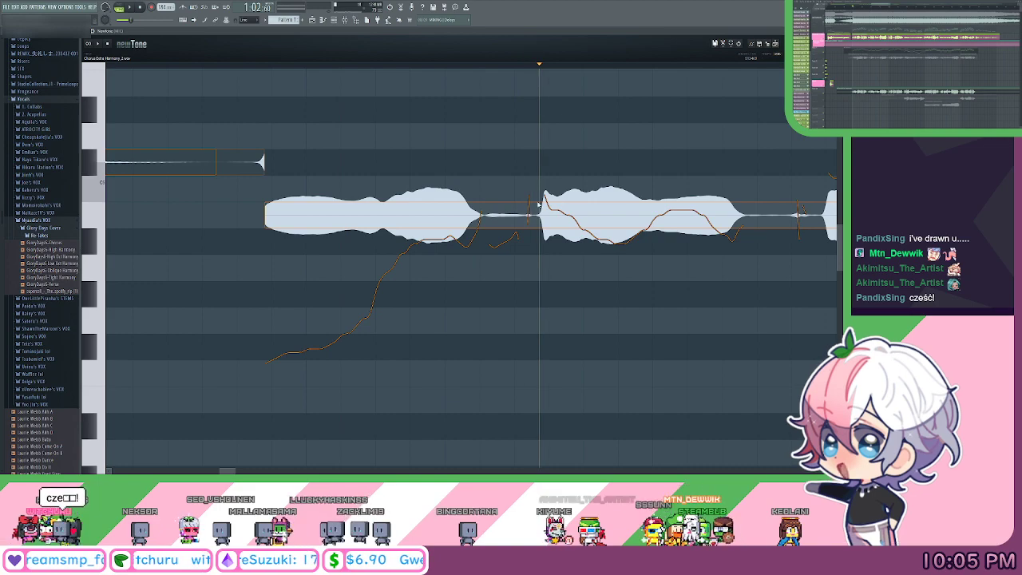
pyautogui.doubleClick(539, 215)
pyautogui.moveTo(515, 215); pyautogui.dragTo(515, 293)
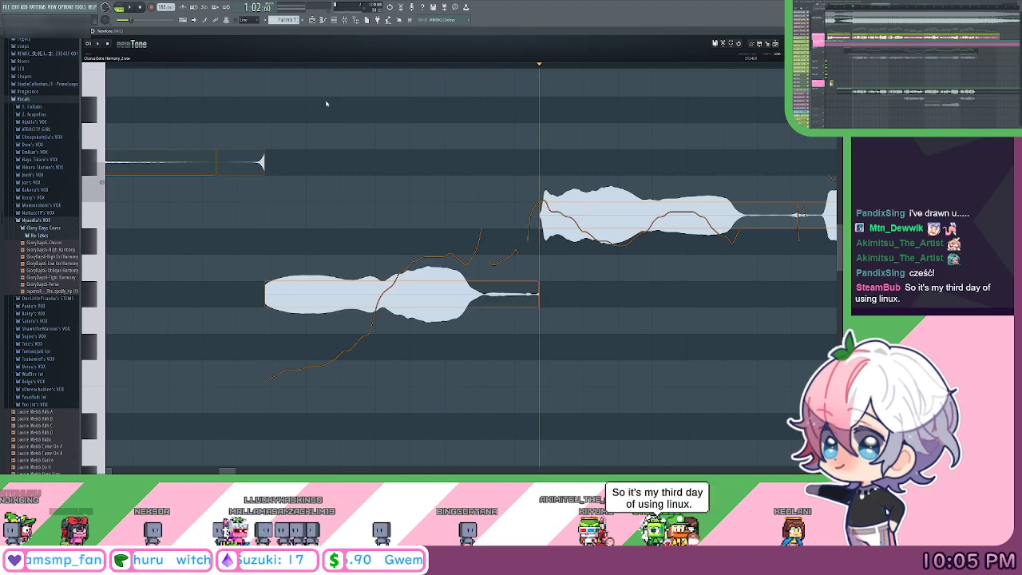
# Replay the newly separated rising note and slice it at its narrow waist, midway up the steep pitch climb.
pyautogui.moveTo(388, 119); pyautogui.dragTo(400, 118)
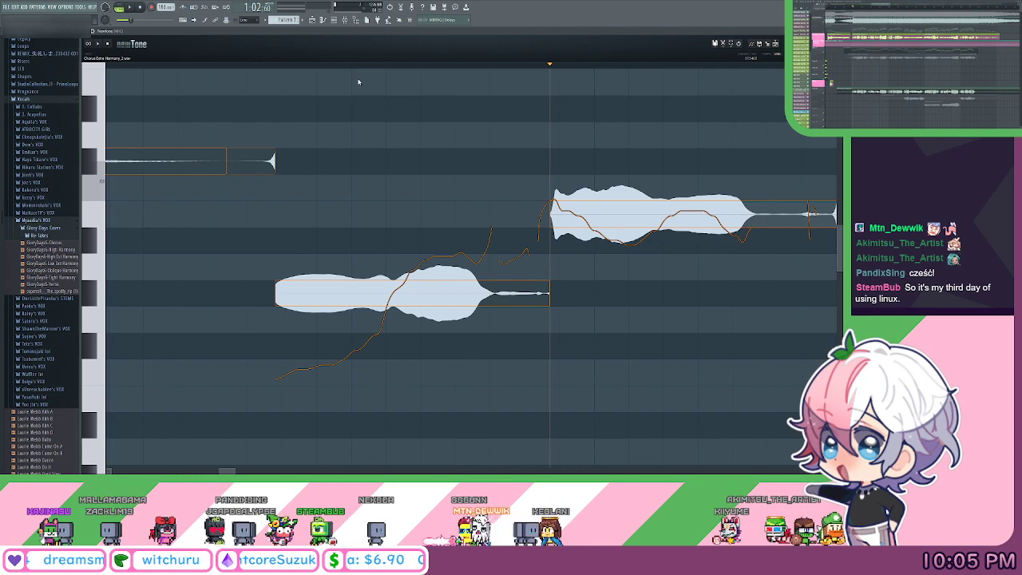
pyautogui.moveTo(433, 118); pyautogui.dragTo(455, 106)
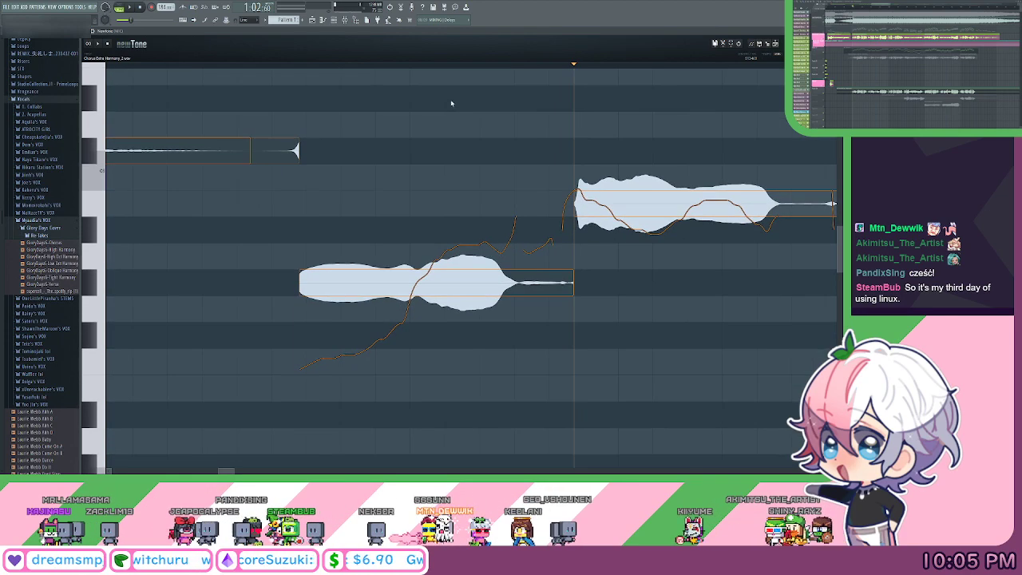
pyautogui.click(281, 67)
pyautogui.press('space')
pyautogui.moveTo(281, 71); pyautogui.dragTo(416, 75)
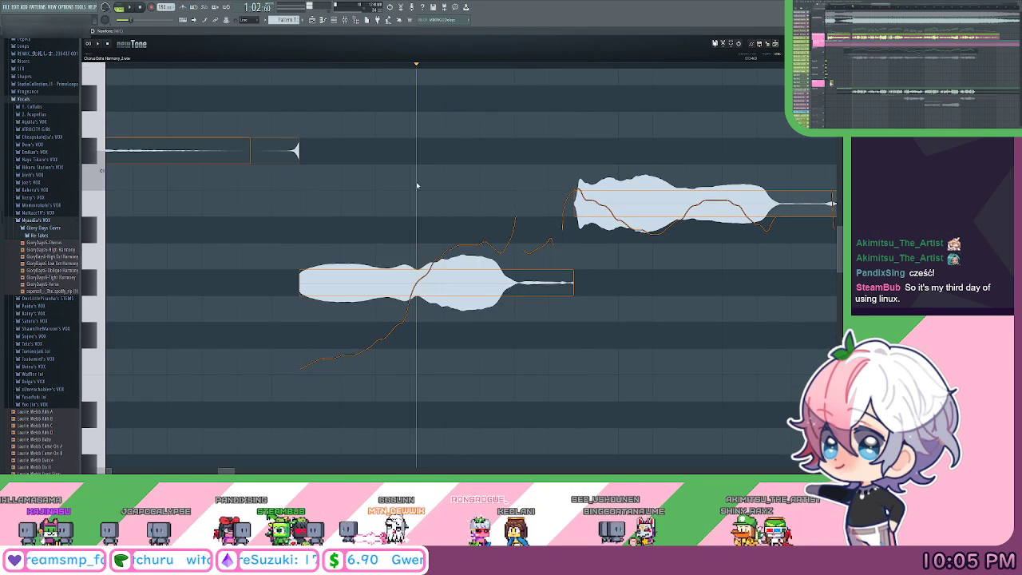
pyautogui.click(417, 289)
# Play on and slice the vocal at the onsets of the next two short notes, each following a quiet gap.
pyautogui.press('space')
pyautogui.moveTo(671, 144); pyautogui.dragTo(365, 135)
pyautogui.press('space')
pyautogui.press('space')
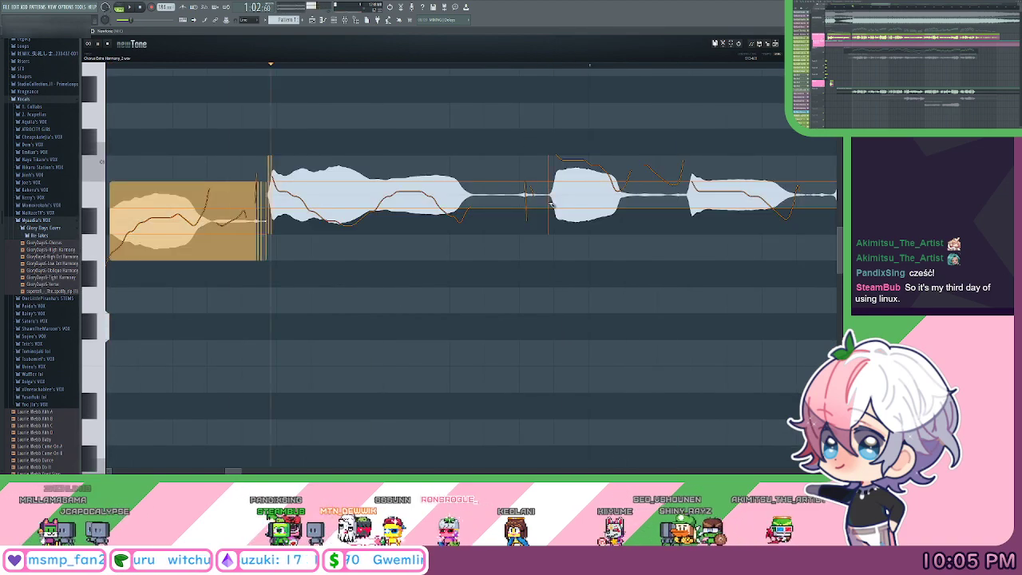
pyautogui.click(550, 172)
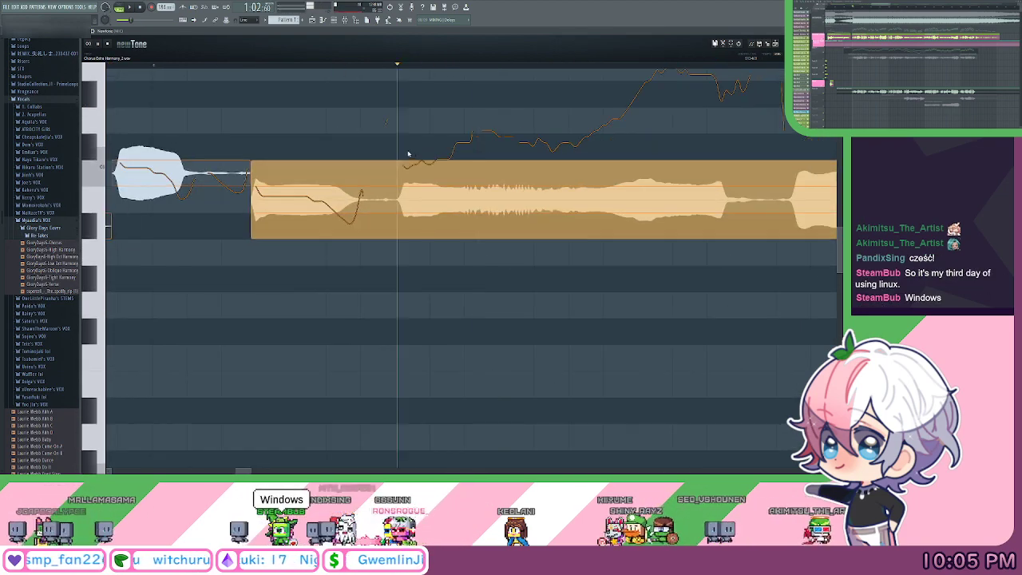
pyautogui.press('space')
# Slice the vocal at the onset of the long jagged-edged note that follows the short falling note.
pyautogui.moveTo(502, 118); pyautogui.dragTo(536, 146)
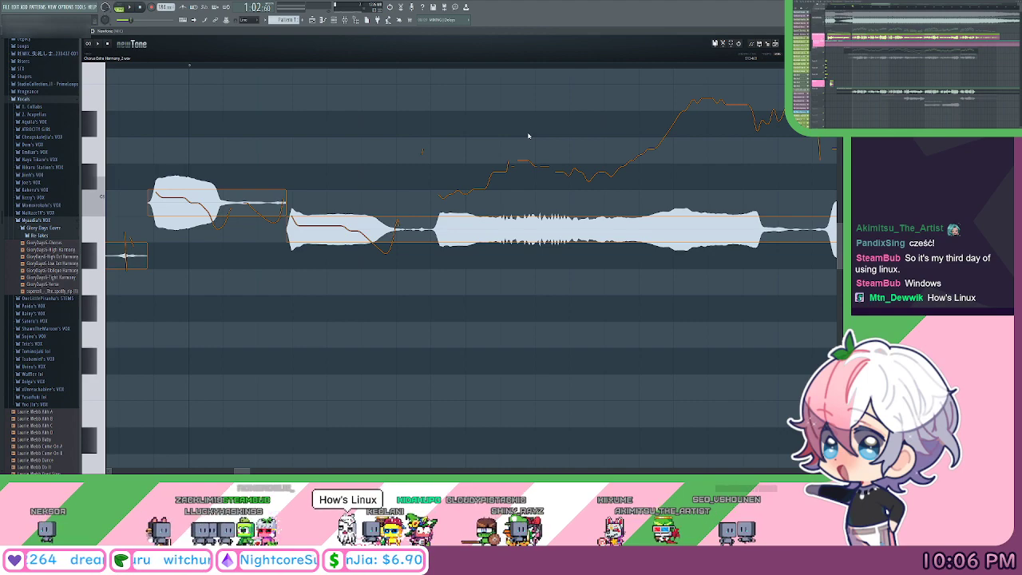
pyautogui.moveTo(507, 119); pyautogui.dragTo(396, 159)
pyautogui.click(465, 234)
pyautogui.scroll(-1, 427, 70)
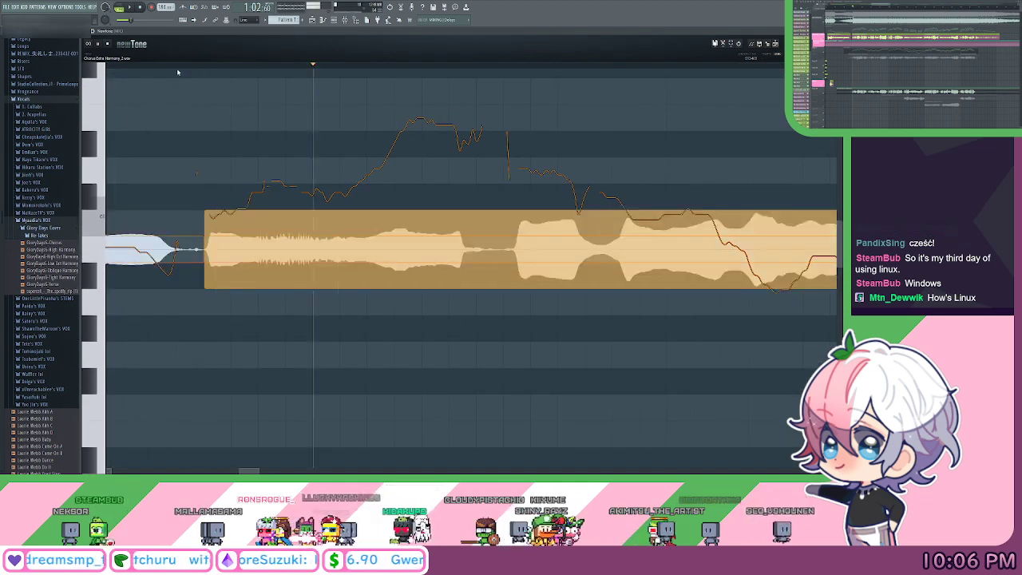
# Move playback past the long jagged note and slice the vocal at the onset of the louder phrase after it.
pyautogui.moveTo(189, 66); pyautogui.dragTo(517, 90)
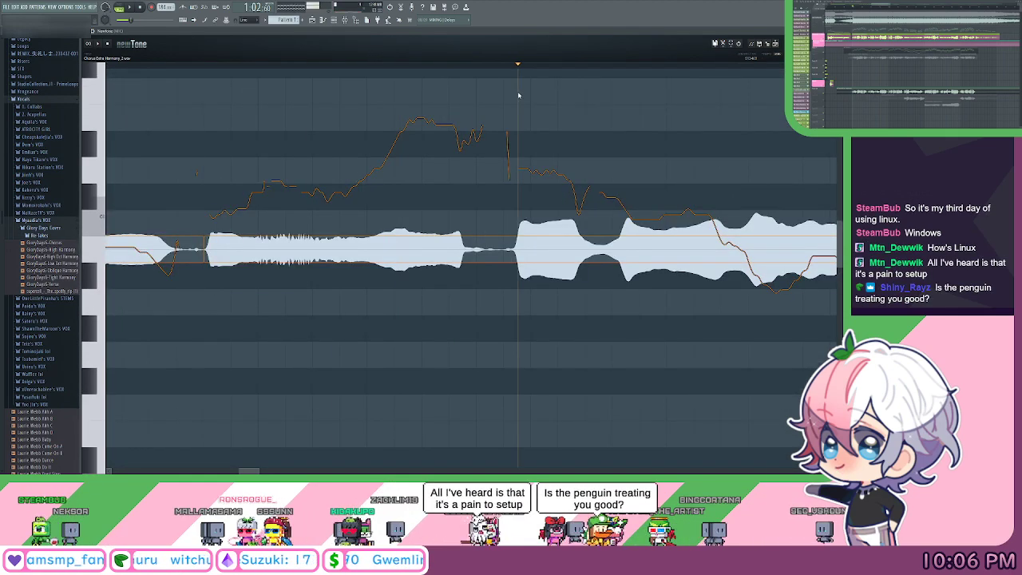
pyautogui.click(513, 257)
pyautogui.moveTo(644, 191); pyautogui.dragTo(506, 175)
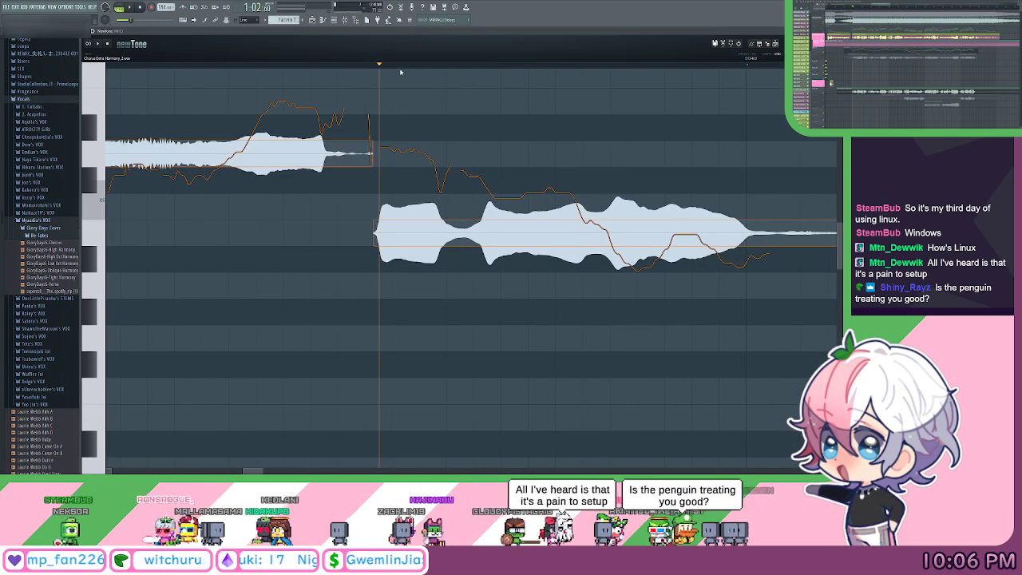
# Play the louder phrase and slice it at the narrow waist between its first and second swells.
pyautogui.scroll(1, 401, 72)
pyautogui.hscroll(2, 458, 133)
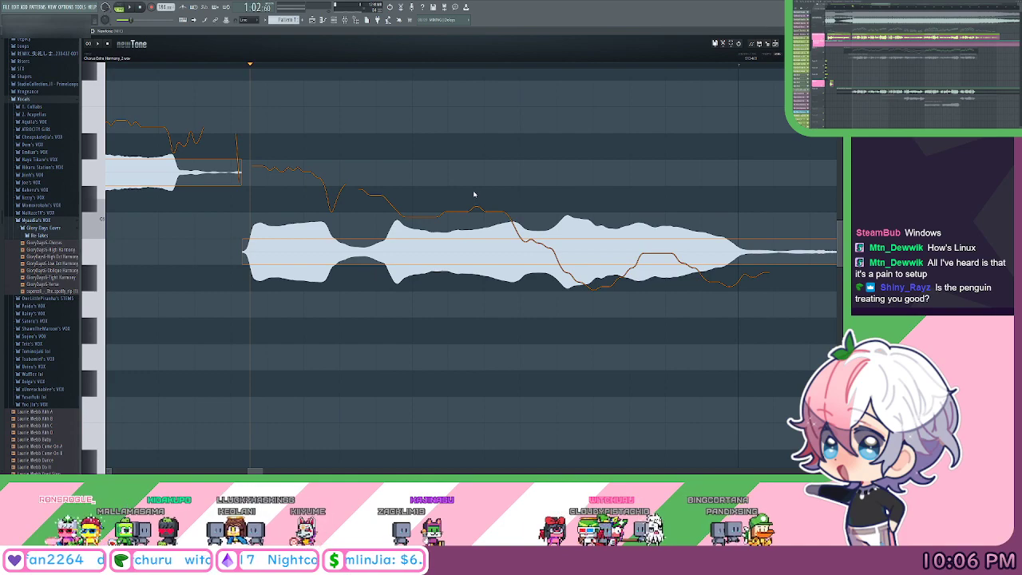
pyautogui.moveTo(476, 181); pyautogui.dragTo(529, 198)
pyautogui.press('space')
pyautogui.press('space')
pyautogui.moveTo(249, 65); pyautogui.dragTo(392, 118)
pyautogui.click(390, 263)
pyautogui.moveTo(590, 193); pyautogui.dragTo(490, 166)
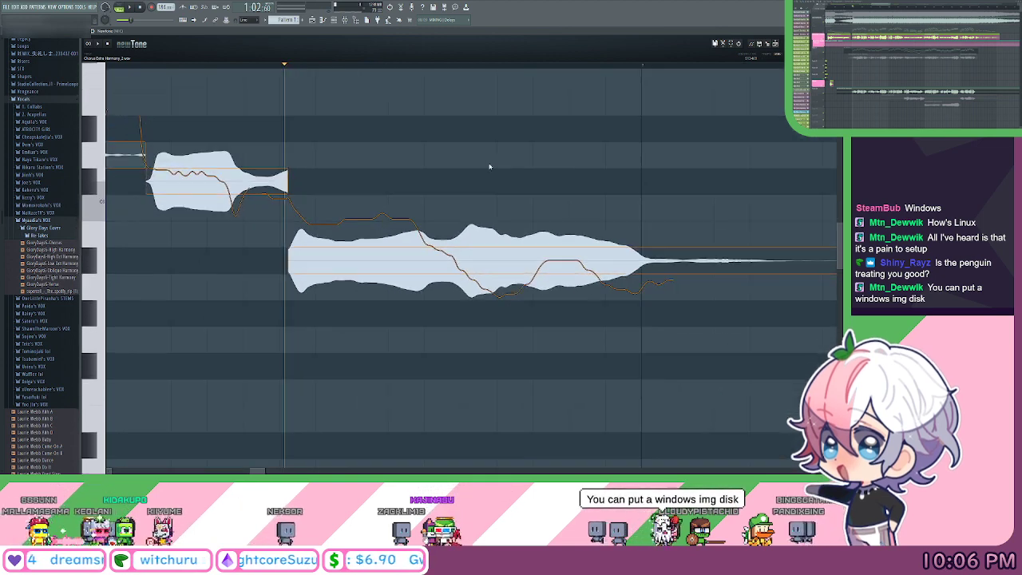
# Play the remaining part of the phrase and slice it partway down the pitch fall, where the waveform swells again.
pyautogui.scroll(-1, 389, 72)
pyautogui.click(366, 67)
pyautogui.press('space')
pyautogui.press('space')
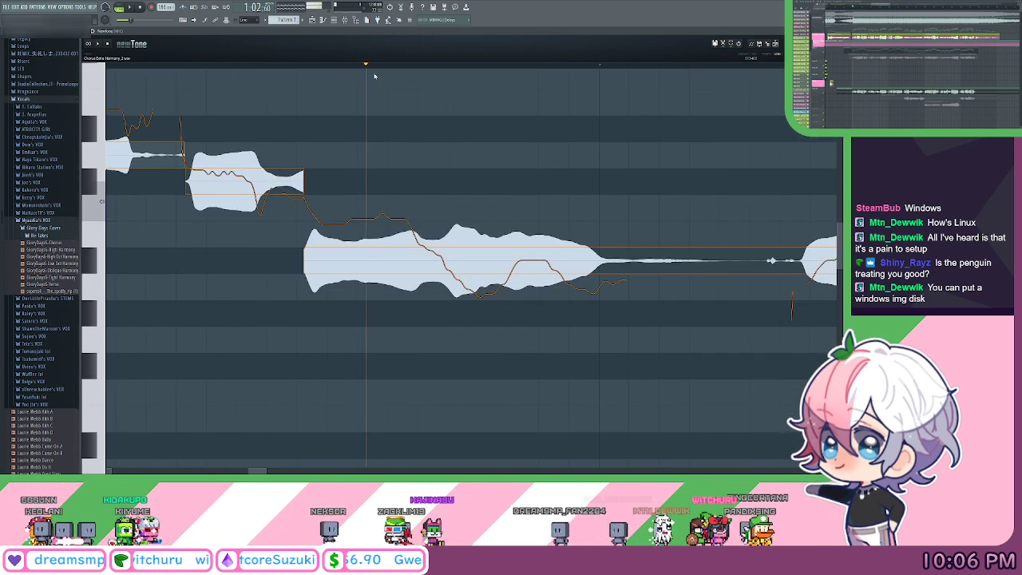
pyautogui.moveTo(376, 71); pyautogui.dragTo(450, 129)
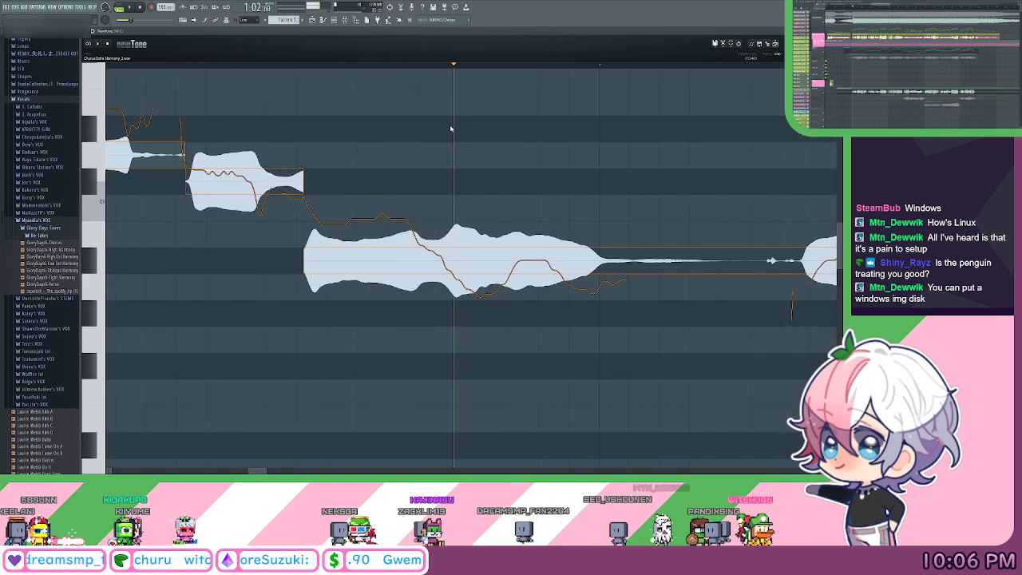
pyautogui.click(458, 258)
pyautogui.hscroll(-2, 551, 149)
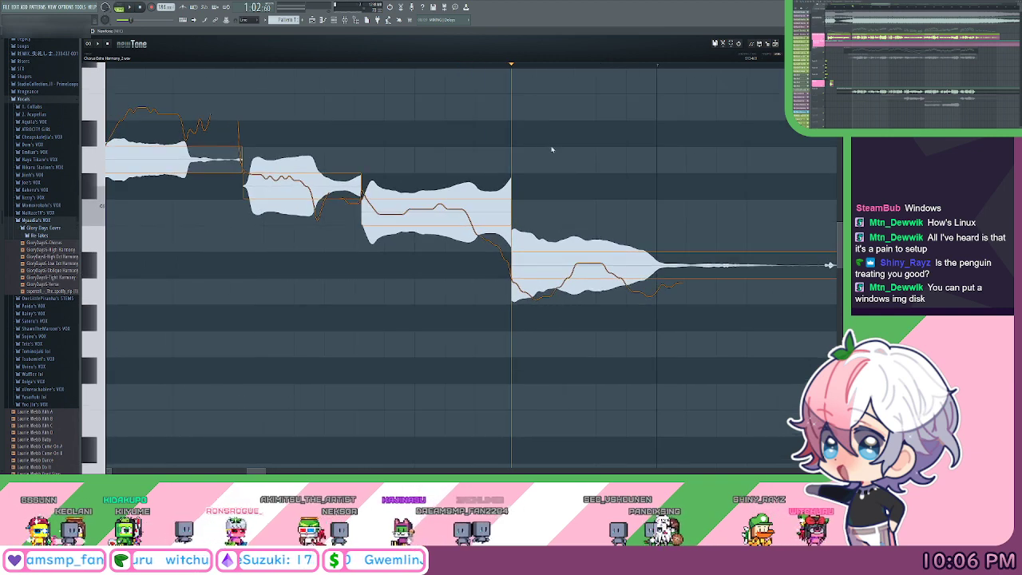
# Slice the vocal at the end of the long silence, just before the next phrase begins.
pyautogui.scroll(-3, 481, 67)
pyautogui.moveTo(784, 251); pyautogui.dragTo(585, 232)
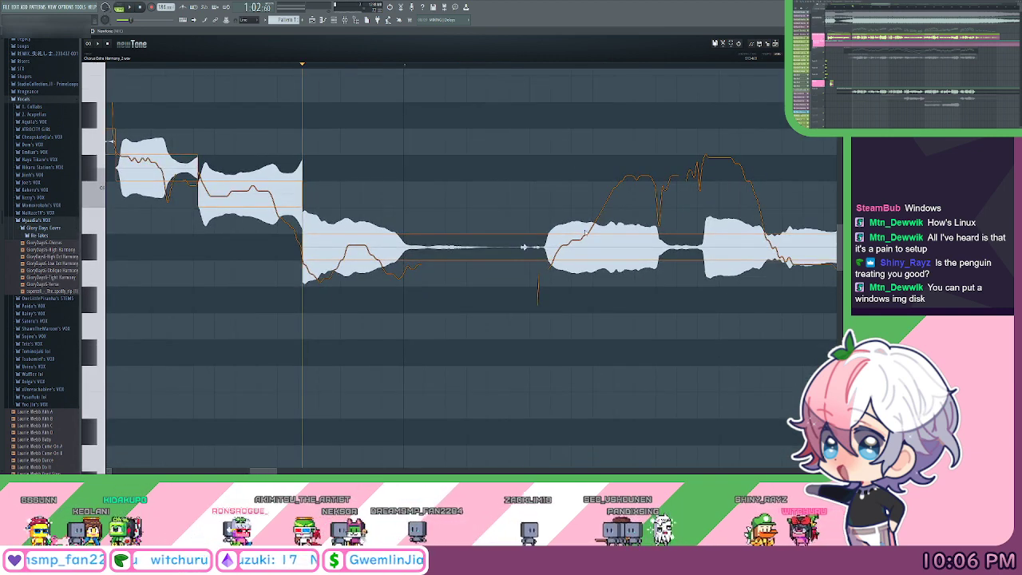
pyautogui.click(545, 256)
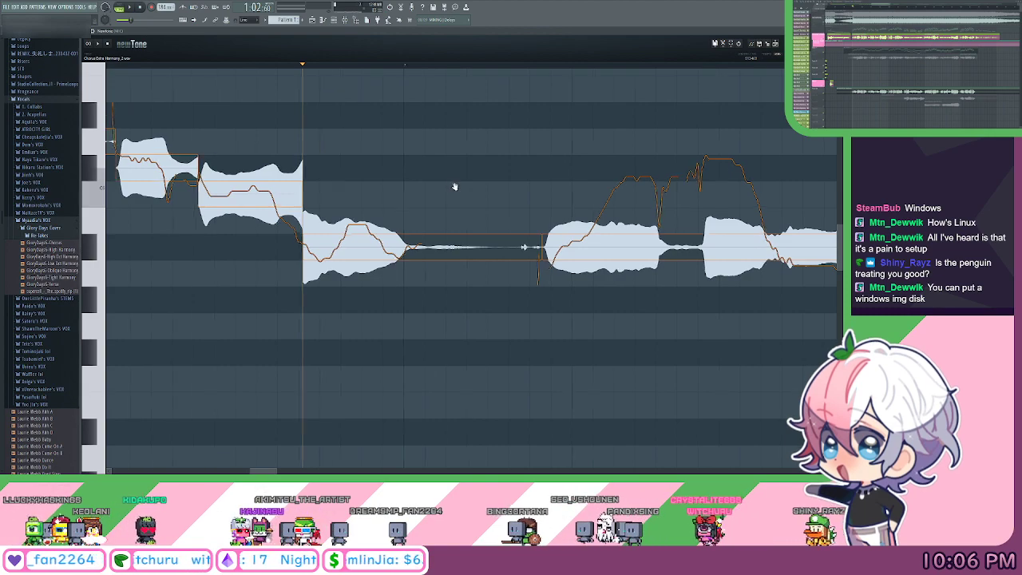
pyautogui.moveTo(456, 187); pyautogui.dragTo(480, 191)
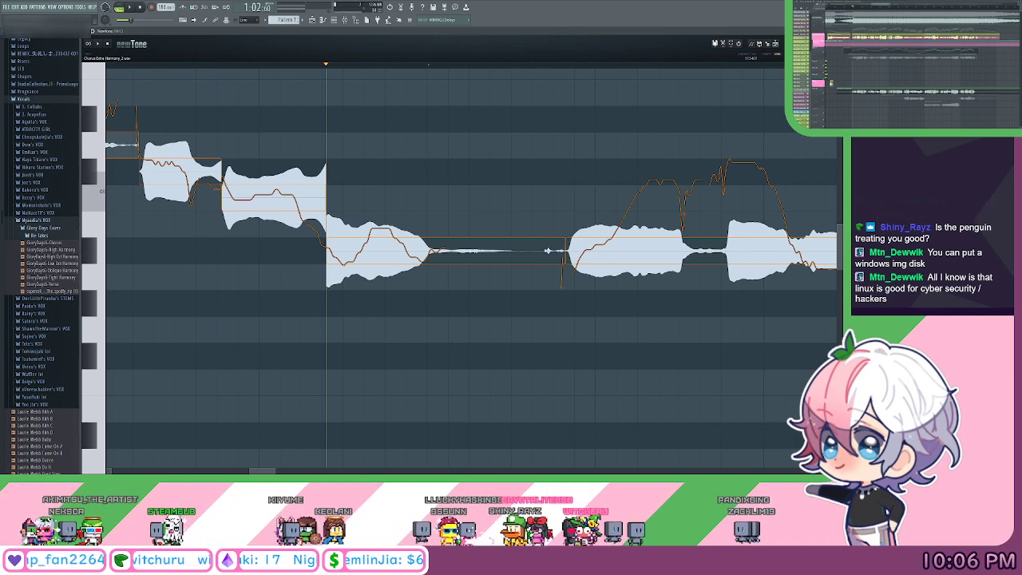
# Return to the long jagged-edged note, replay it and slice it where the pitch climbs to the high plateau.
pyautogui.press('space')
pyautogui.press('space')
pyautogui.click(192, 66)
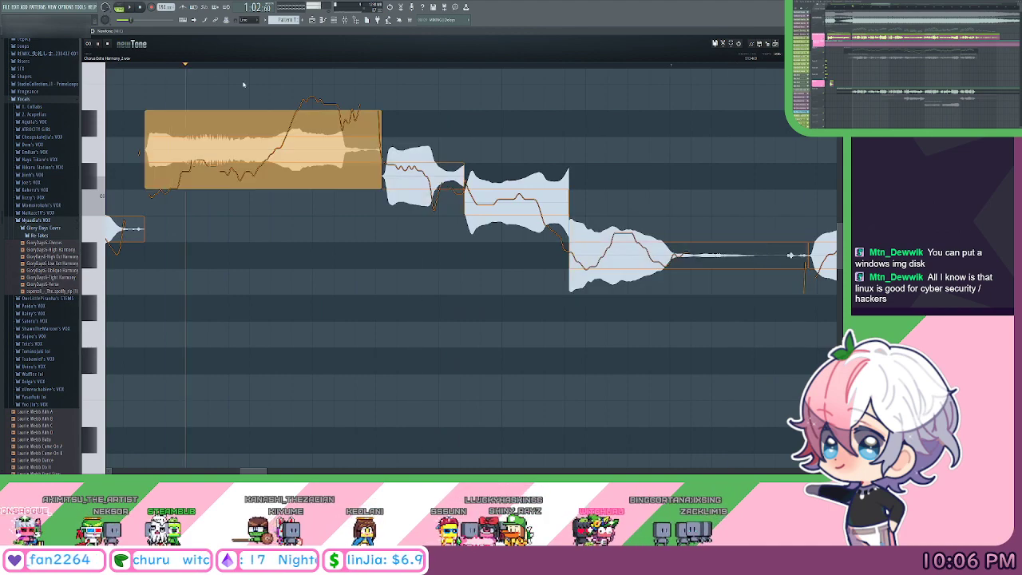
pyautogui.moveTo(245, 85); pyautogui.dragTo(336, 98)
pyautogui.click(203, 67)
pyautogui.scroll(1, 237, 67)
pyautogui.click(254, 67)
pyautogui.moveTo(254, 70); pyautogui.dragTo(391, 67)
pyautogui.click(395, 166)
# Replay the sliced phrase from the short falling note before the jagged one to check the note divisions.
pyautogui.click(191, 69)
pyautogui.press('space')
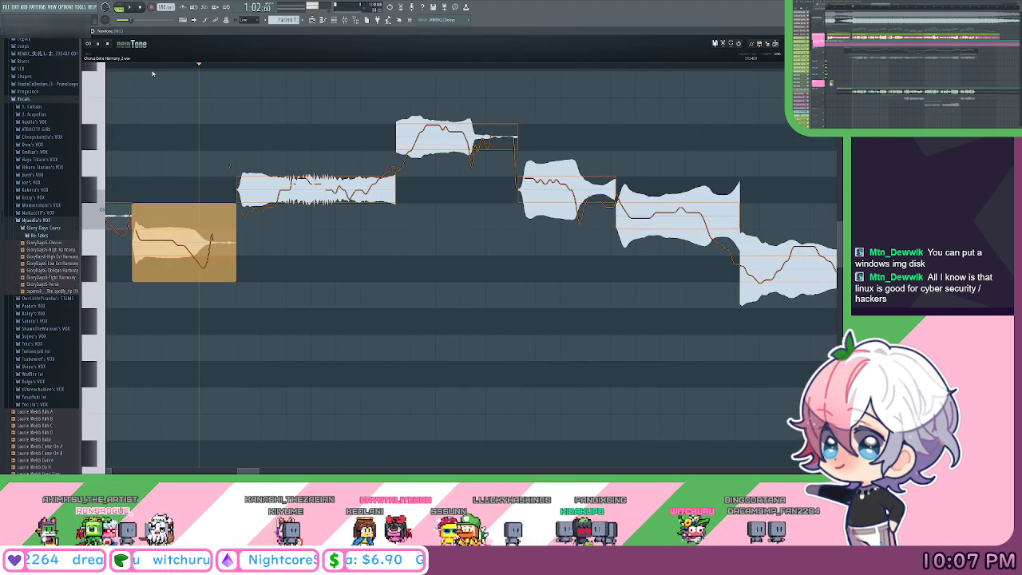
pyautogui.press('space')
pyautogui.scroll(-5, 310, 80)
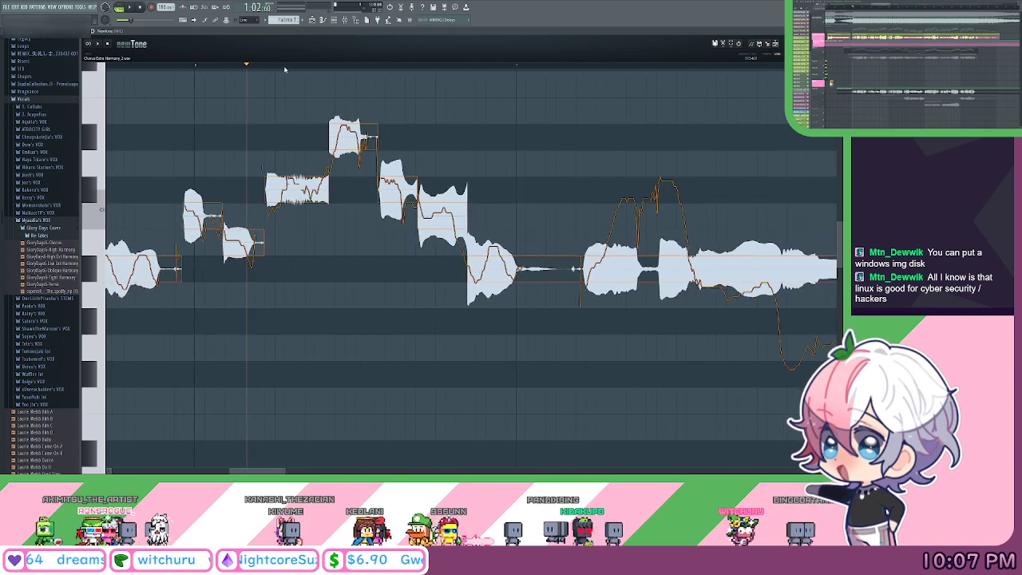
pyautogui.press('space')
pyautogui.press('space')
pyautogui.scroll(1, 258, 67)
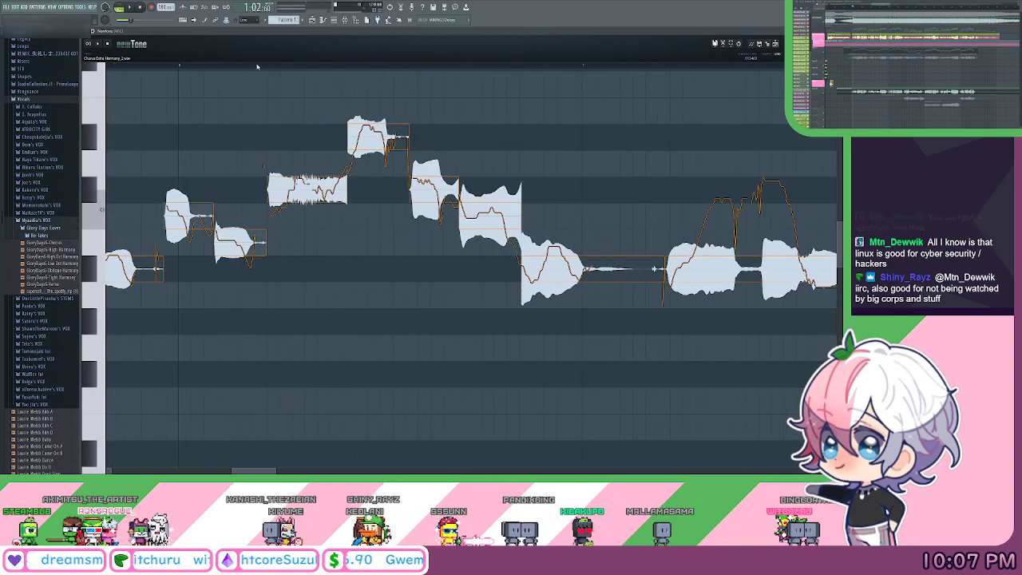
pyautogui.press('space')
pyautogui.press('space')
pyautogui.scroll(2, 322, 68)
# Replay the jagged-edged note at close range and slice it near its middle, after the slightly raised pitch section.
pyautogui.click(337, 69)
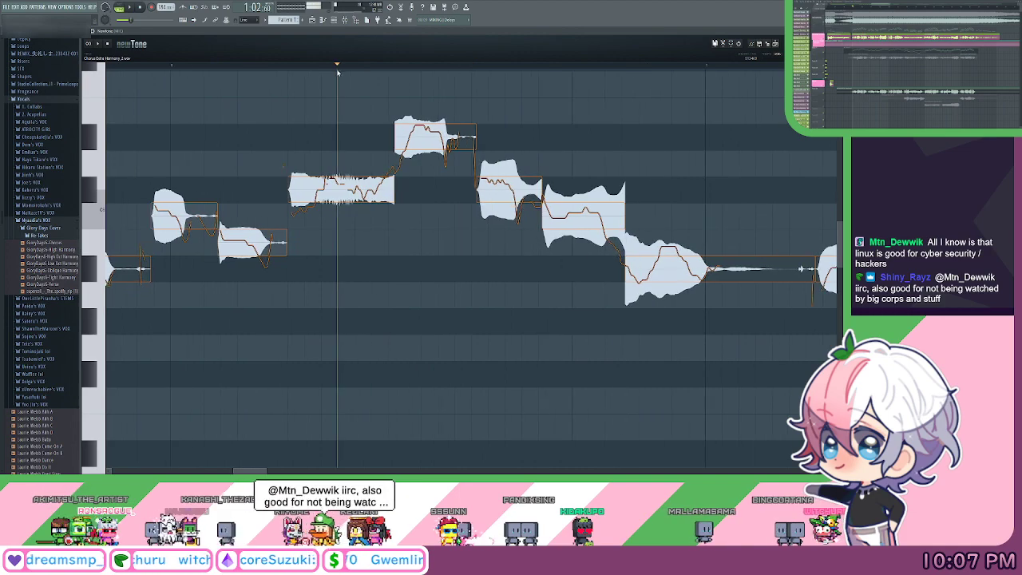
pyautogui.click(355, 70)
pyautogui.click(346, 68)
pyautogui.scroll(1, 341, 67)
pyautogui.scroll(2, 341, 66)
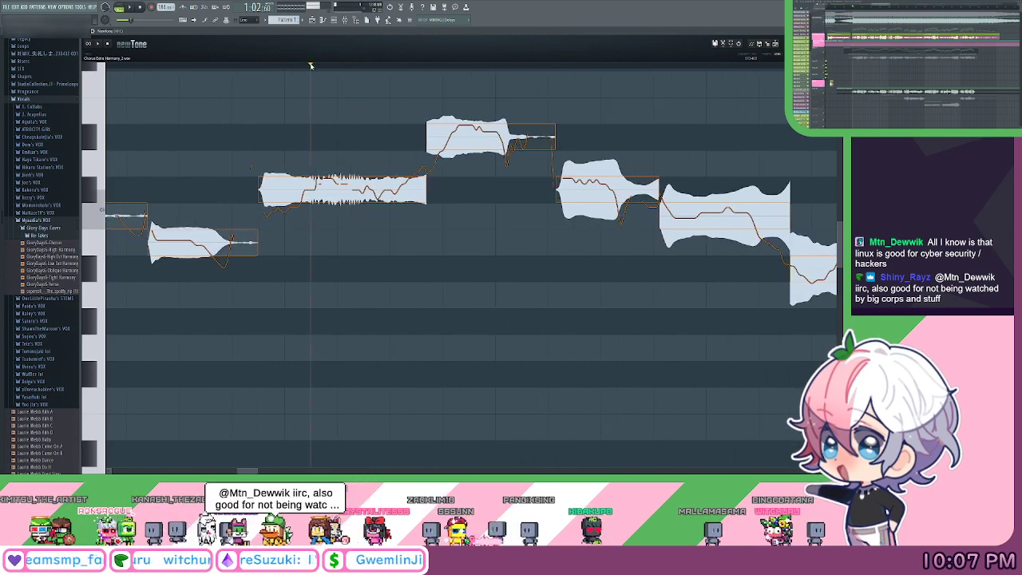
pyautogui.click(327, 66)
pyautogui.scroll(5, 327, 66)
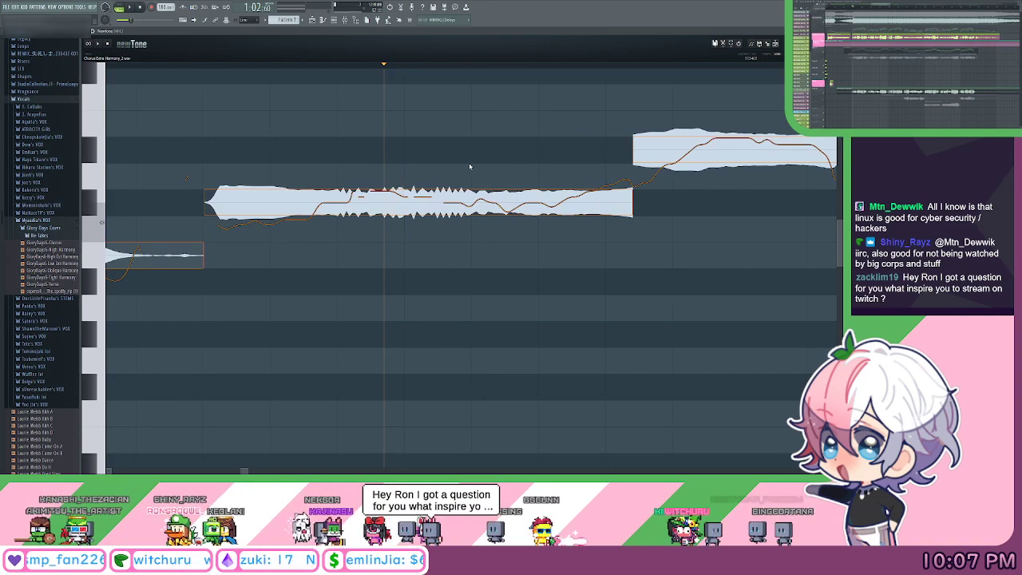
pyautogui.moveTo(480, 144); pyautogui.dragTo(487, 149)
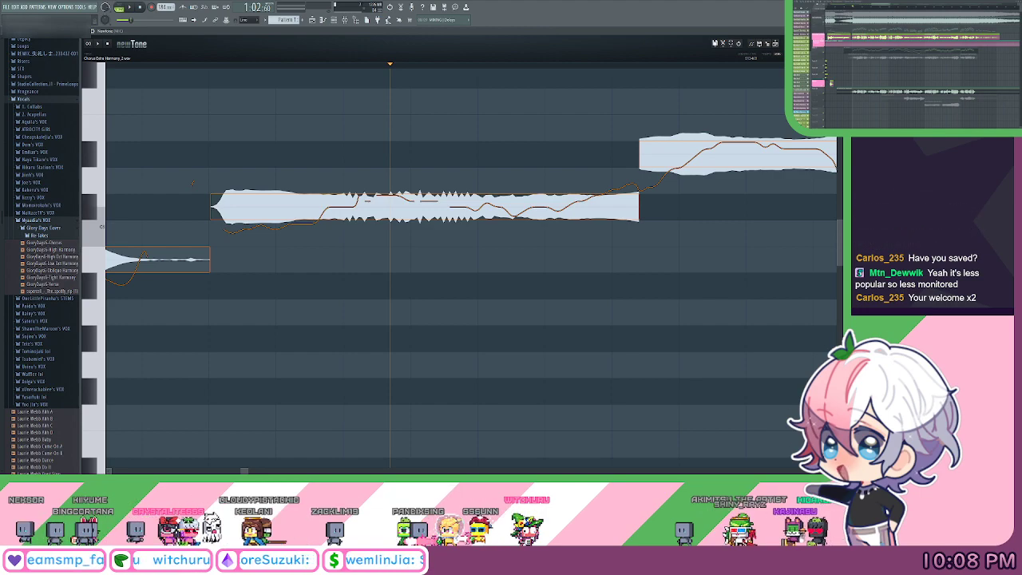
pyautogui.scroll(-3, 192, 184)
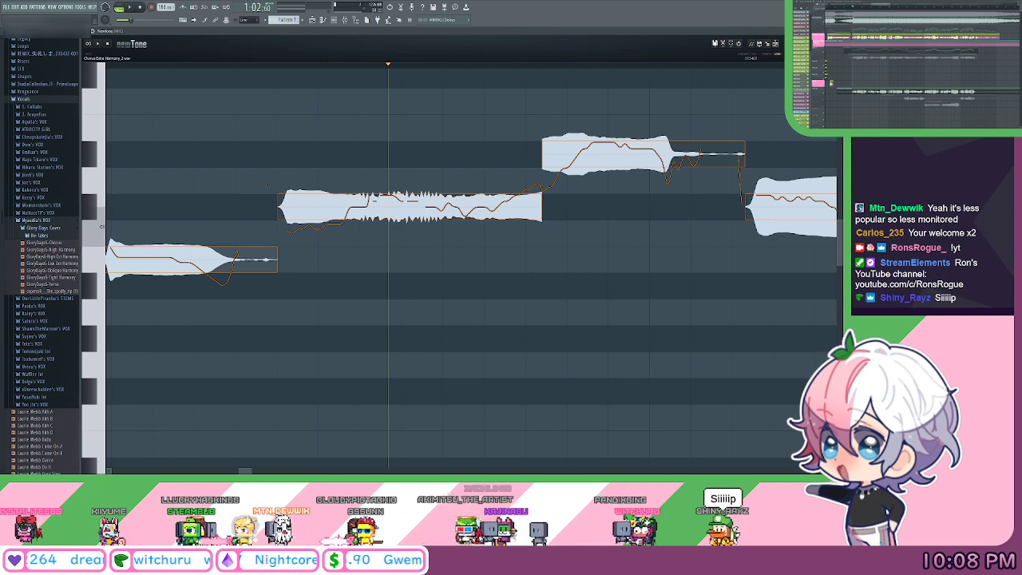
pyautogui.scroll(-2, 366, 208)
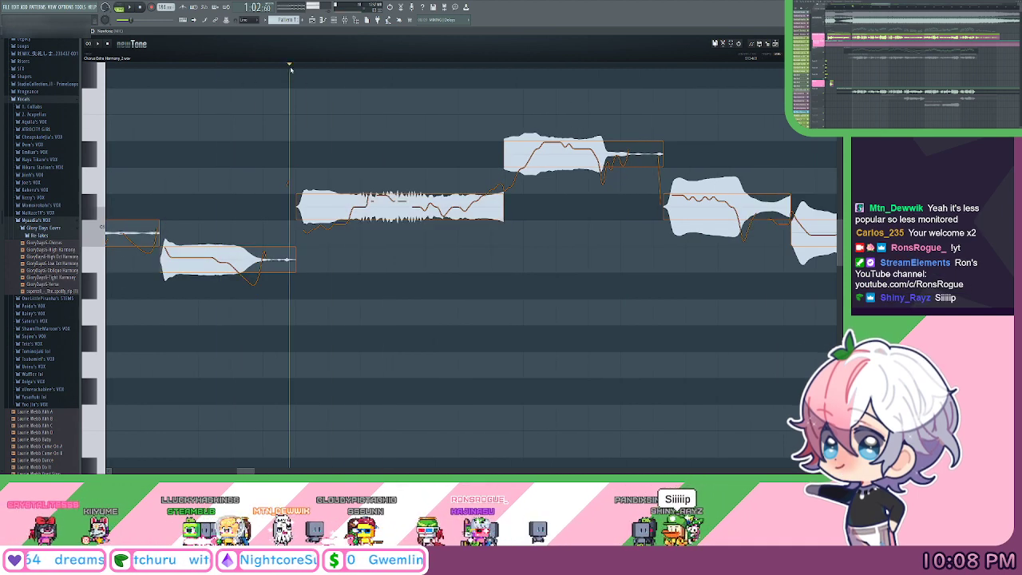
pyautogui.click(397, 83)
pyautogui.click(402, 84)
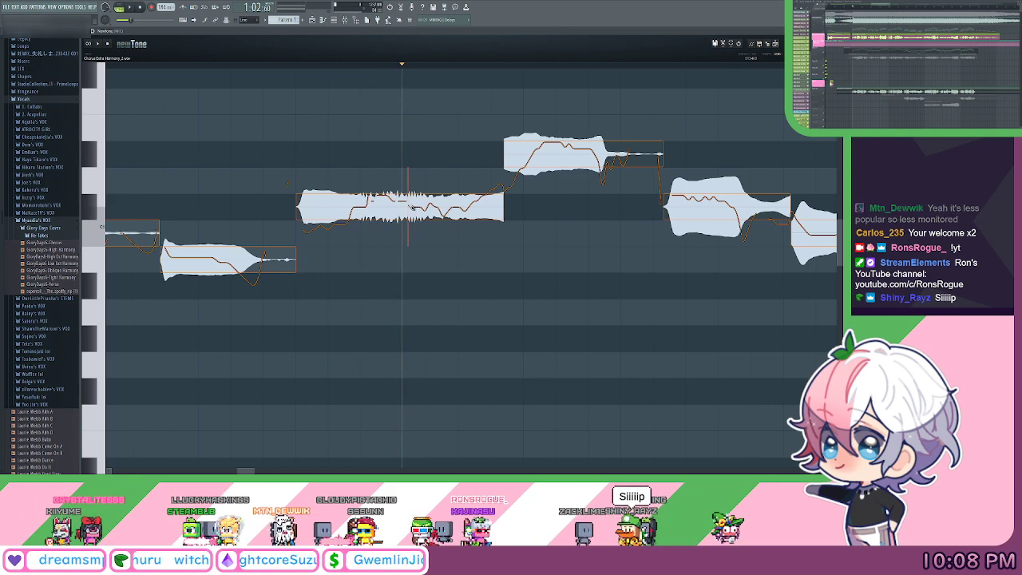
pyautogui.click(409, 206)
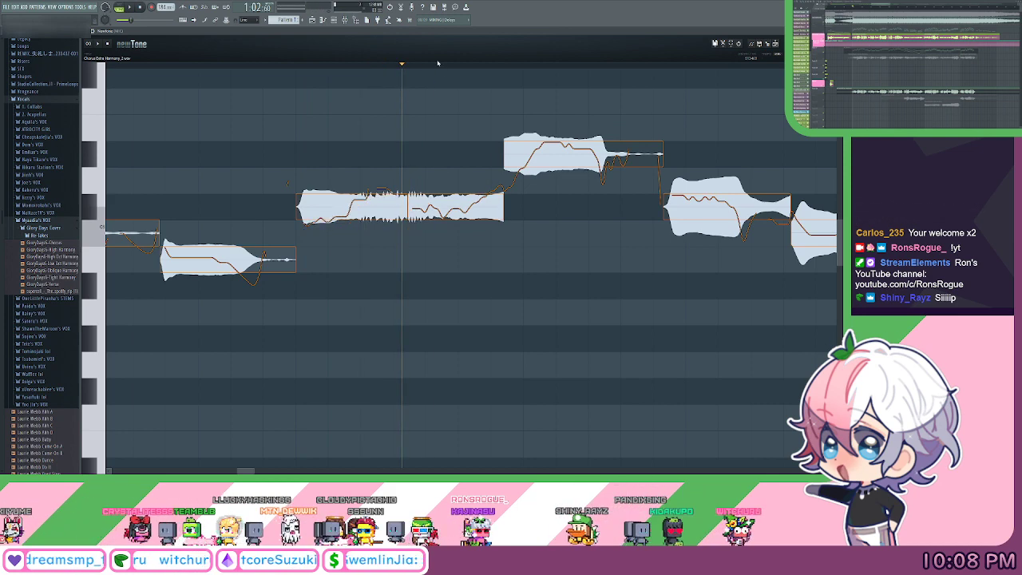
# Play on to the next undivided phrase and slice it at the onset of its second loud swell.
pyautogui.scroll(-1, 438, 64)
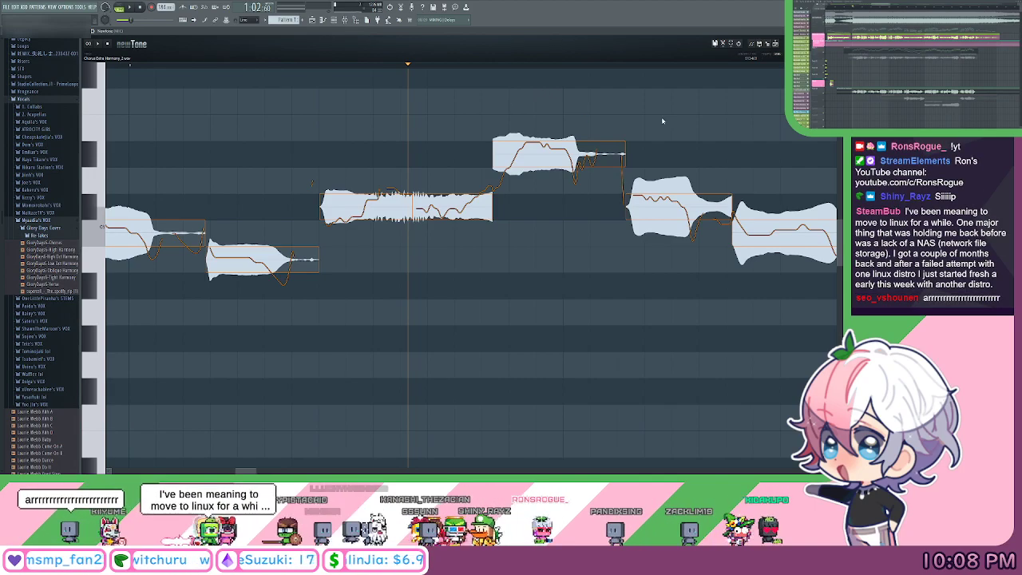
pyautogui.moveTo(657, 121); pyautogui.dragTo(527, 115)
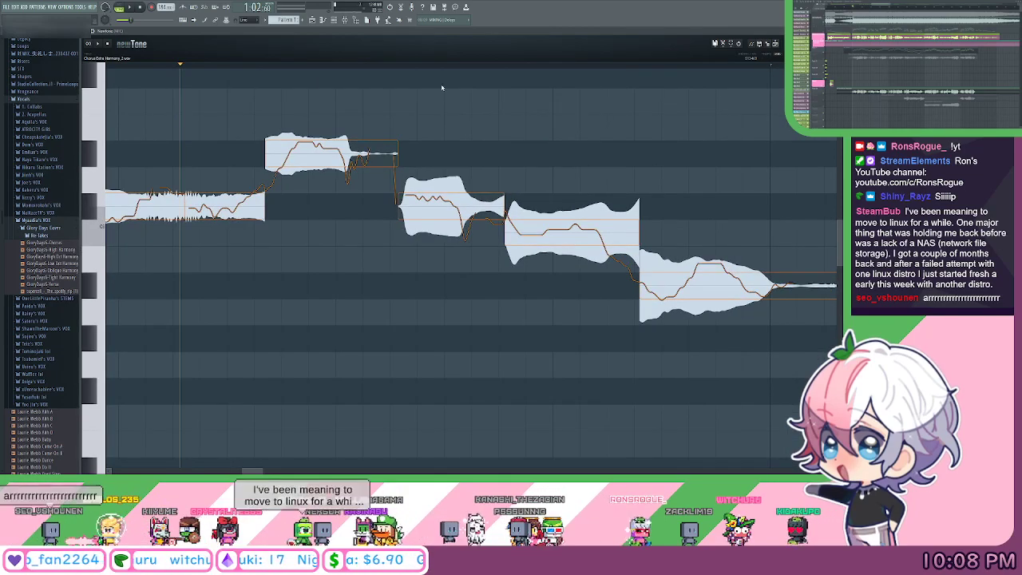
pyautogui.press('space')
pyautogui.scroll(-2, 438, 62)
pyautogui.moveTo(686, 126); pyautogui.dragTo(359, 105)
pyautogui.moveTo(571, 135); pyautogui.dragTo(356, 104)
pyautogui.press('space')
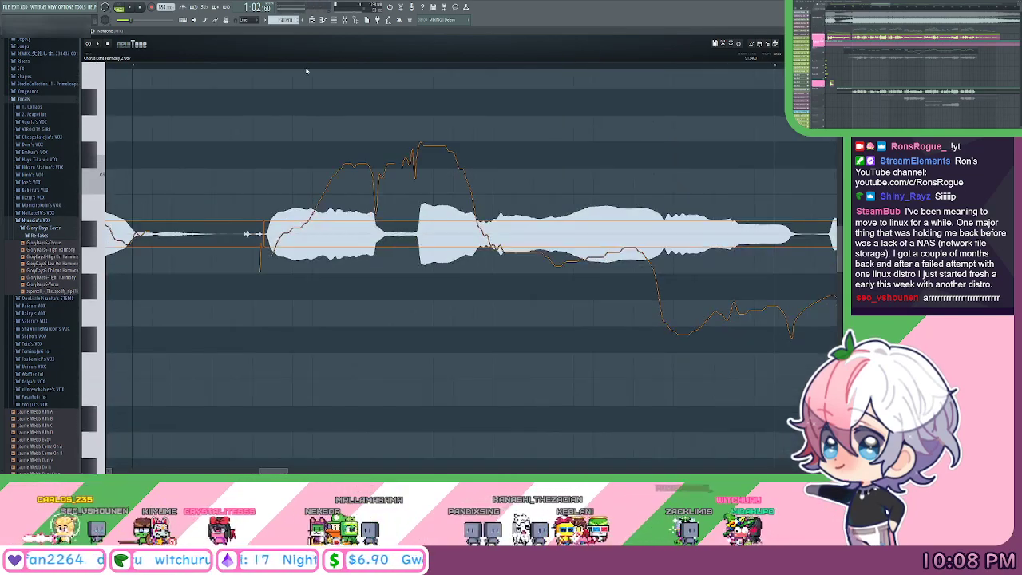
pyautogui.scroll(1, 307, 68)
pyautogui.click(216, 63)
pyautogui.press('space')
pyautogui.moveTo(300, 68); pyautogui.dragTo(447, 120)
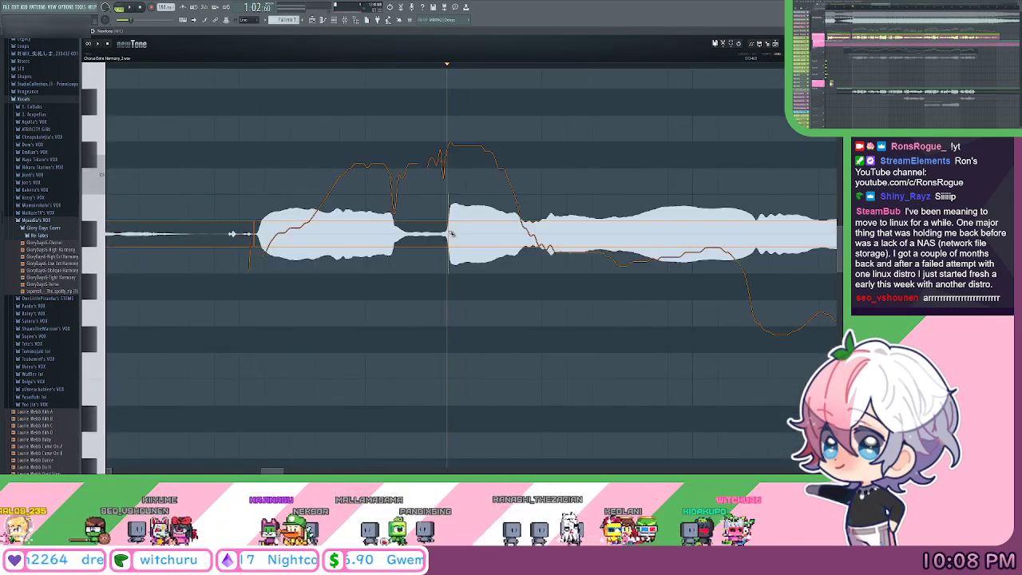
pyautogui.click(447, 235)
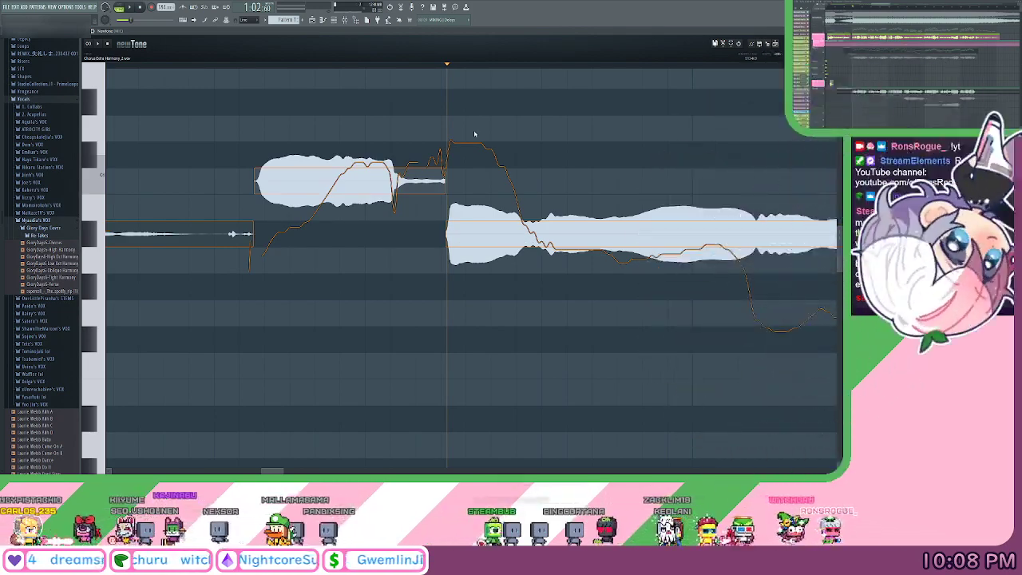
# Slice the phrase's first swell where the pitch climbs to its plateau, and the second swell at the end of its steep pitch fall.
pyautogui.moveTo(235, 65); pyautogui.dragTo(334, 119)
pyautogui.click(337, 176)
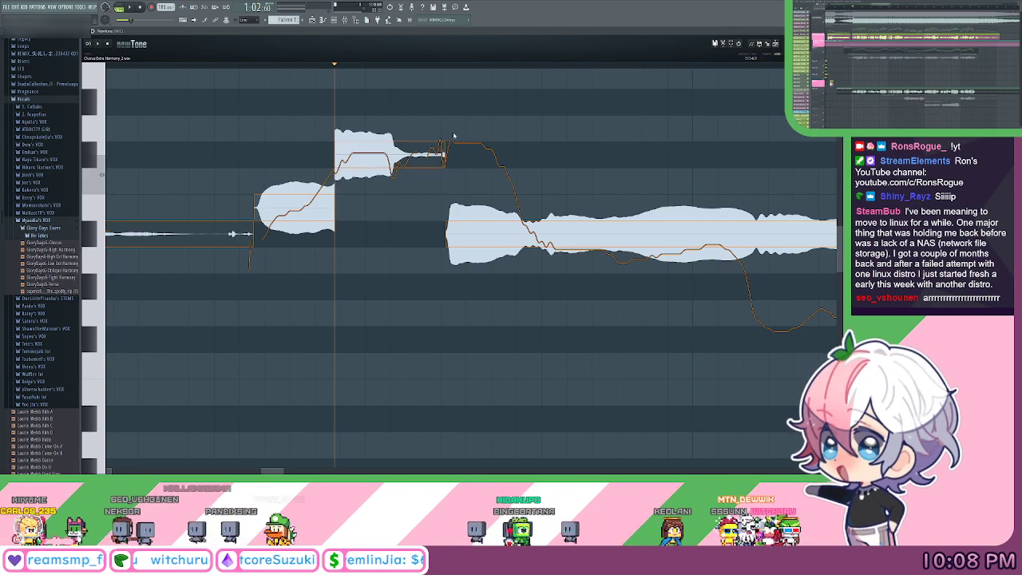
pyautogui.scroll(-2, 424, 69)
pyautogui.moveTo(271, 66); pyautogui.dragTo(351, 92)
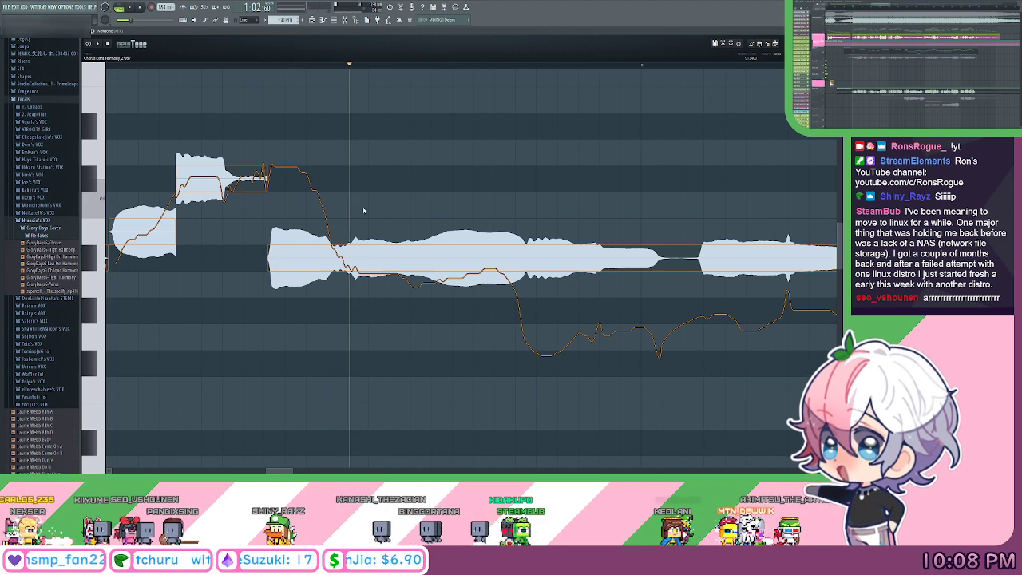
pyautogui.click(352, 260)
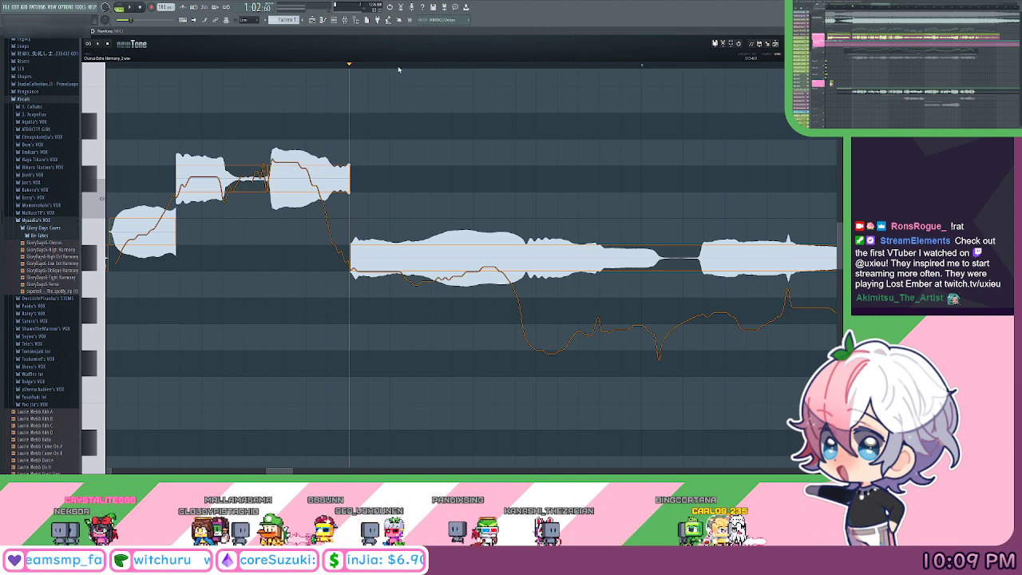
# Replay the long remaining note at close range and slice it at the slight pitch dip within its first swell.
pyautogui.scroll(-2, 339, 70)
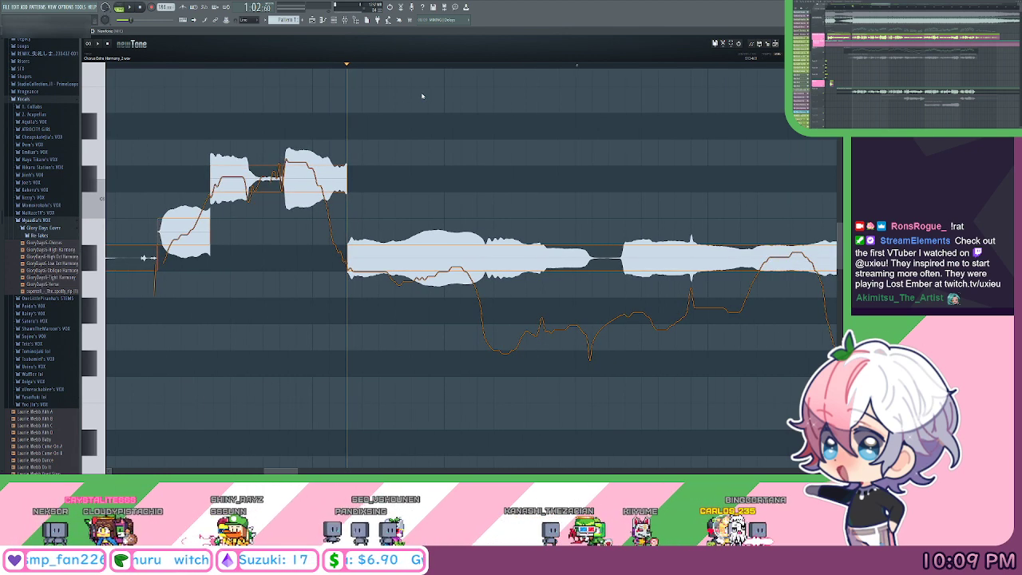
pyautogui.moveTo(542, 156); pyautogui.dragTo(424, 120)
pyautogui.scroll(1, 281, 69)
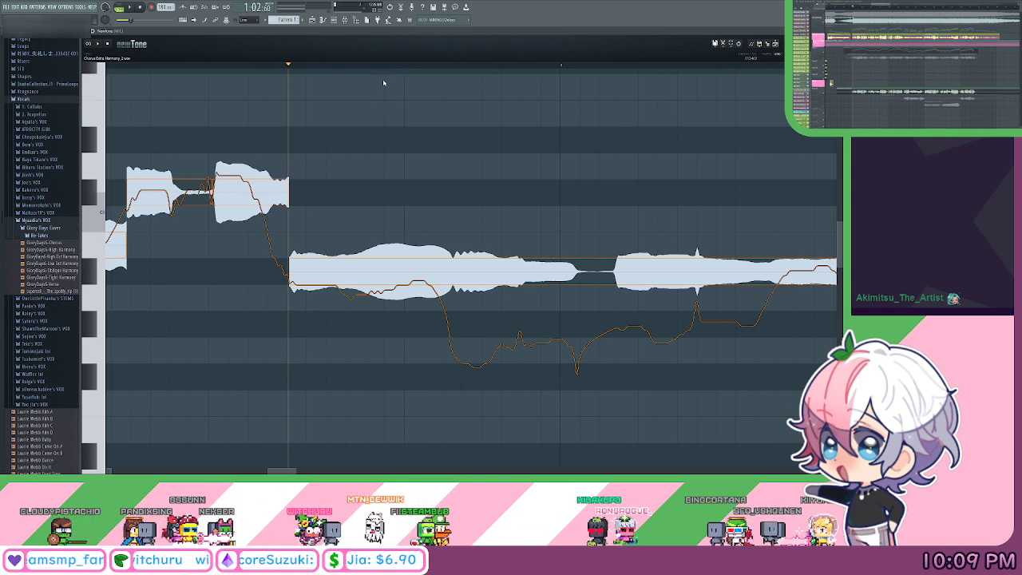
pyautogui.press('space')
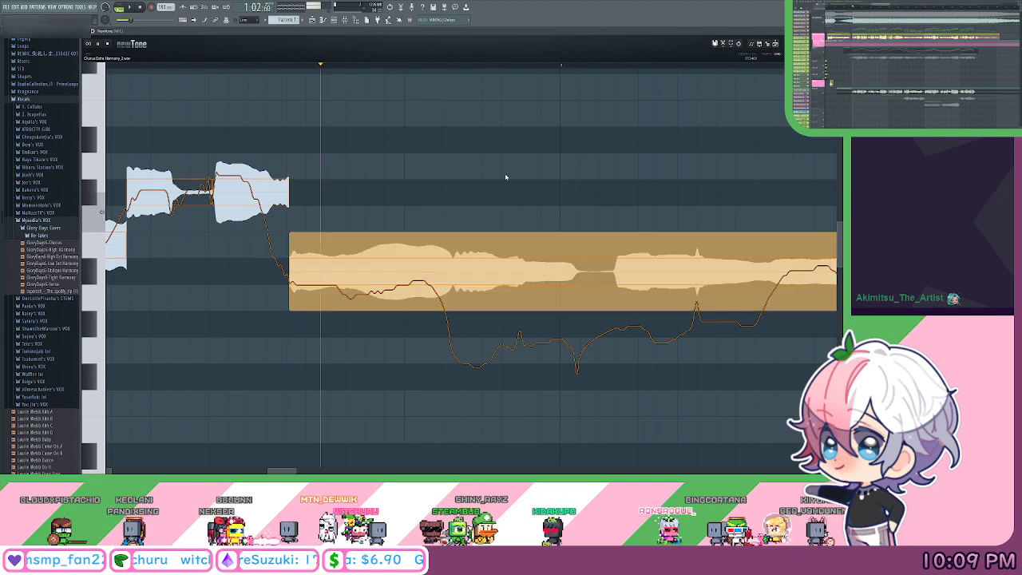
pyautogui.moveTo(506, 178); pyautogui.dragTo(463, 143)
pyautogui.press('space')
pyautogui.scroll(1, 229, 67)
pyautogui.scroll(1, 230, 65)
pyautogui.press('space')
pyautogui.press('space')
pyautogui.moveTo(308, 66); pyautogui.dragTo(352, 89)
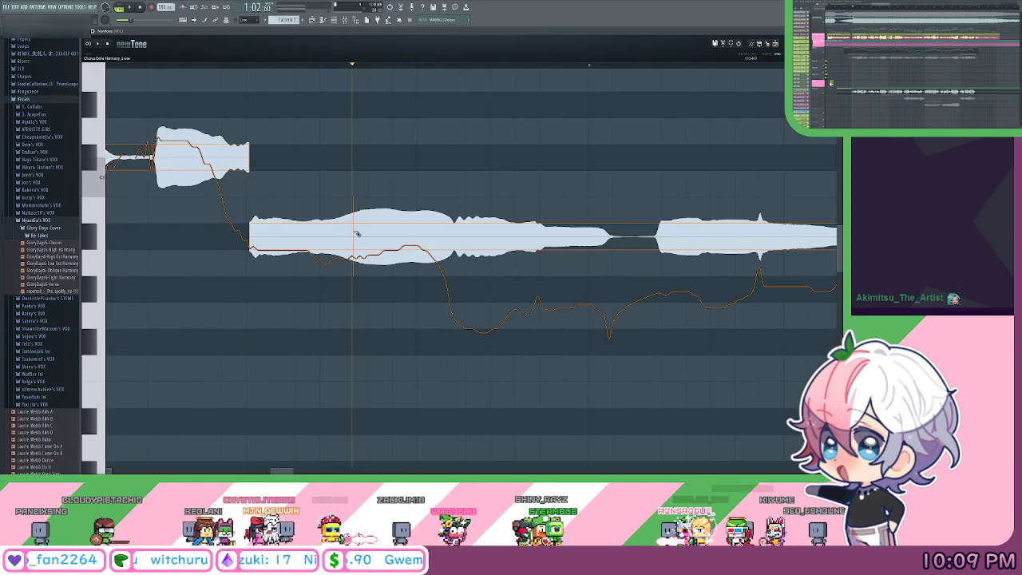
pyautogui.doubleClick(354, 230)
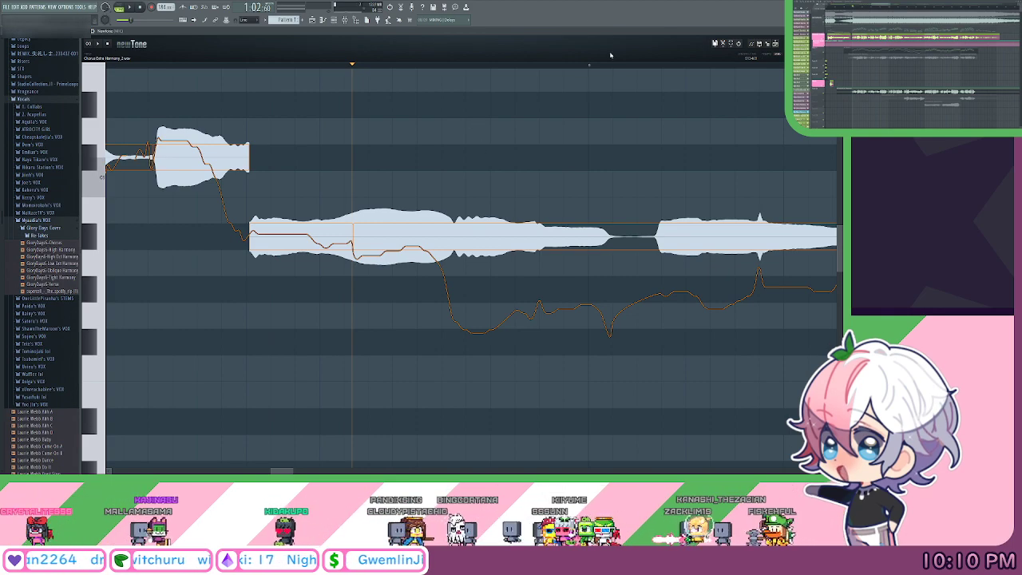
# Slice the long note where its quieter tail begins, and again at the end of the near-silent gap that follows.
pyautogui.hscroll(3, 491, 133)
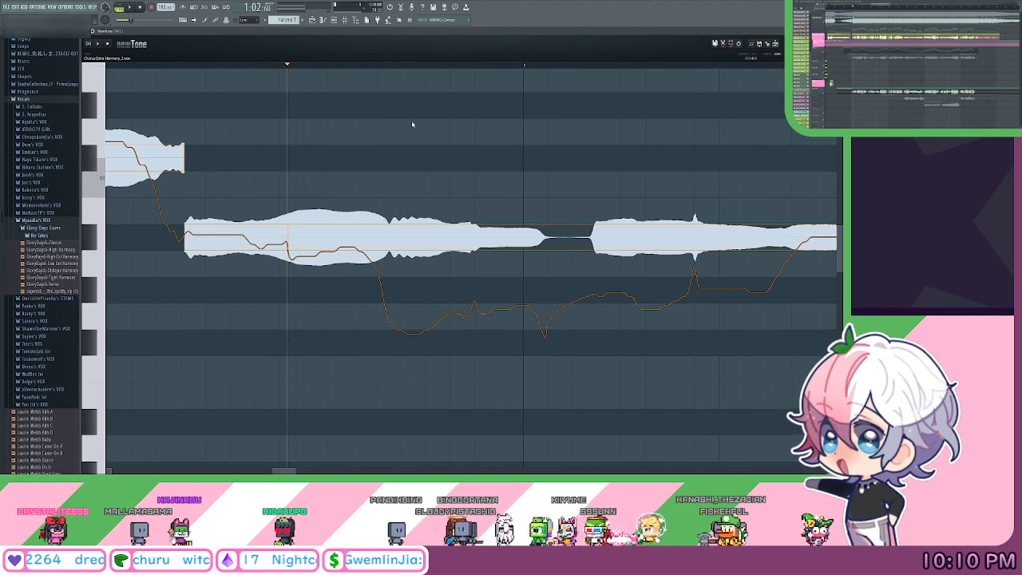
pyautogui.moveTo(356, 78); pyautogui.dragTo(472, 112)
pyautogui.click(473, 232)
pyautogui.hscroll(4, 511, 239)
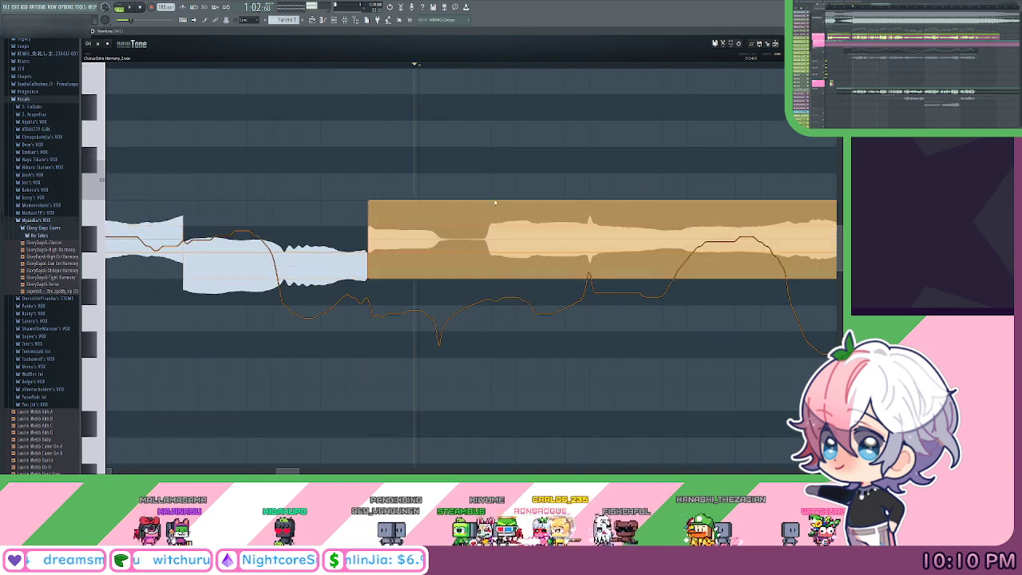
pyautogui.click(488, 248)
pyautogui.scroll(-3, 411, 69)
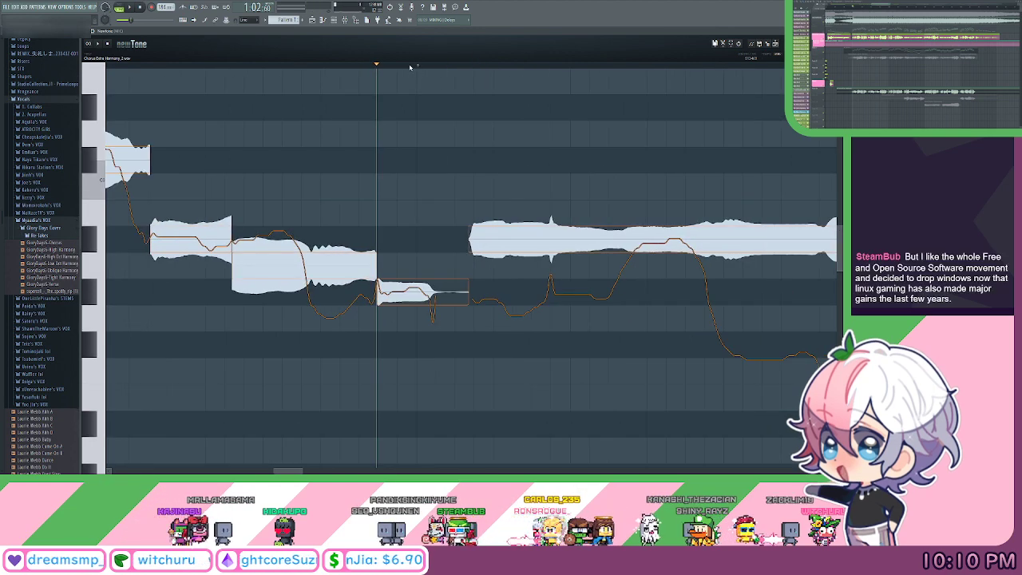
# Replay the note before the short quiet tail and slice it where its pitch drops sharply to the low section.
pyautogui.hotkey('ctrl', 'z')
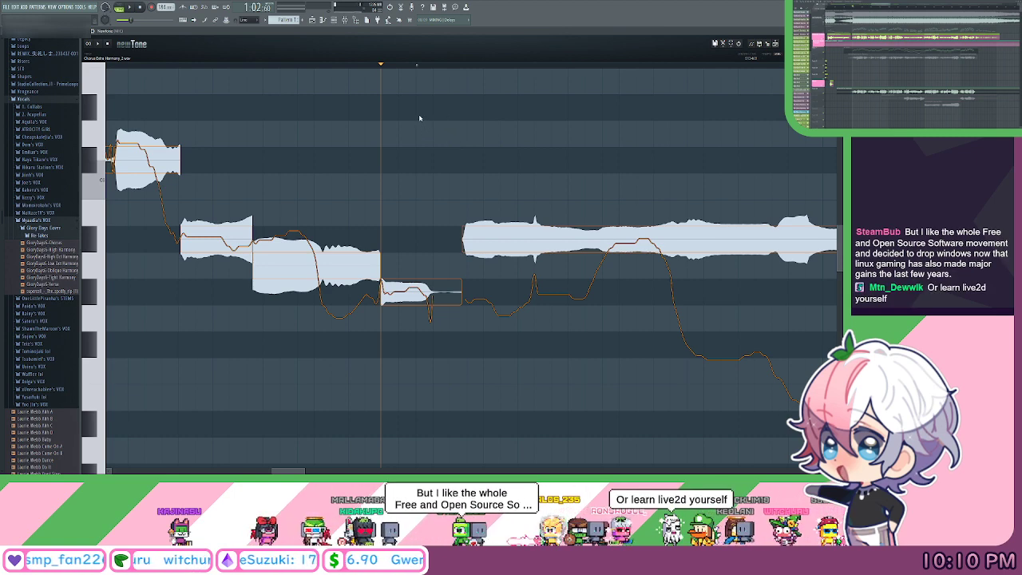
pyautogui.moveTo(416, 142); pyautogui.dragTo(543, 157)
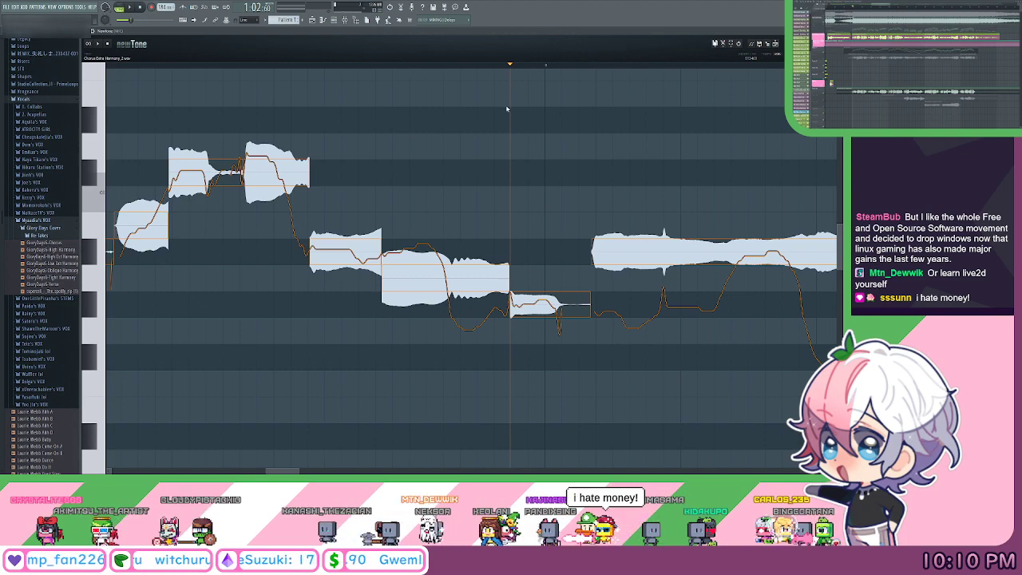
pyautogui.scroll(2, 463, 66)
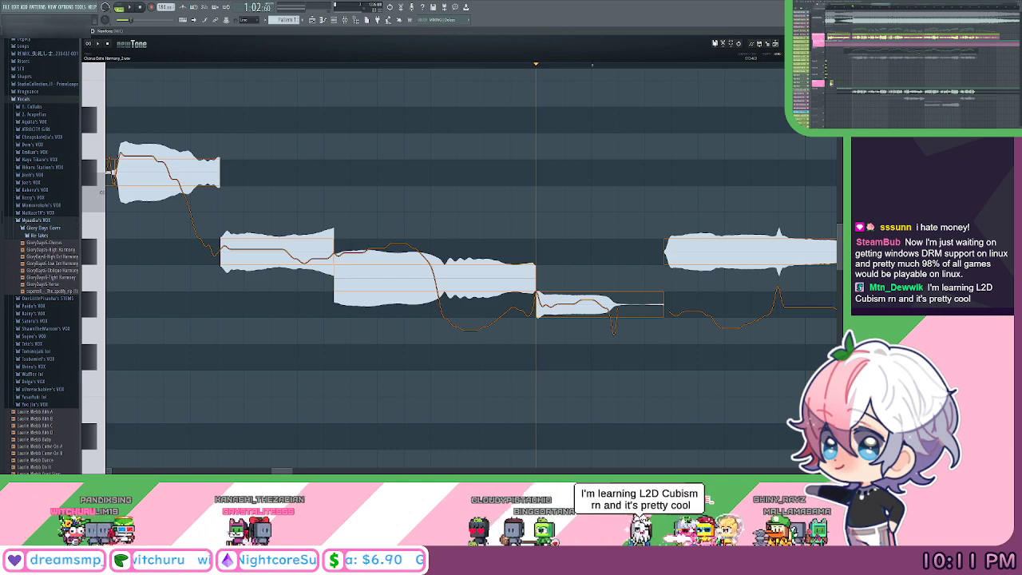
pyautogui.moveTo(628, 112); pyautogui.dragTo(616, 100)
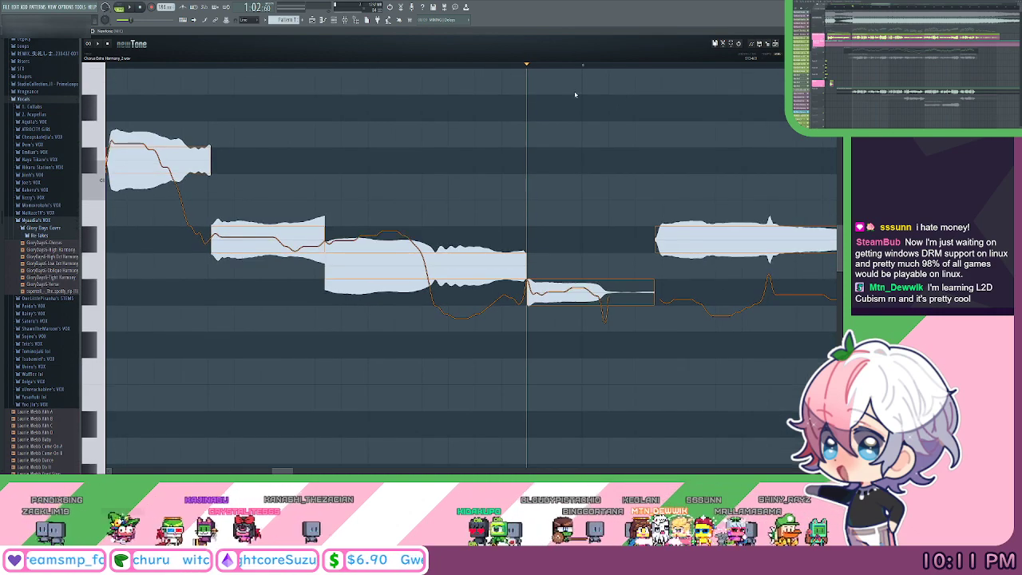
pyautogui.scroll(-1, 340, 68)
pyautogui.scroll(1, 340, 67)
pyautogui.click(342, 67)
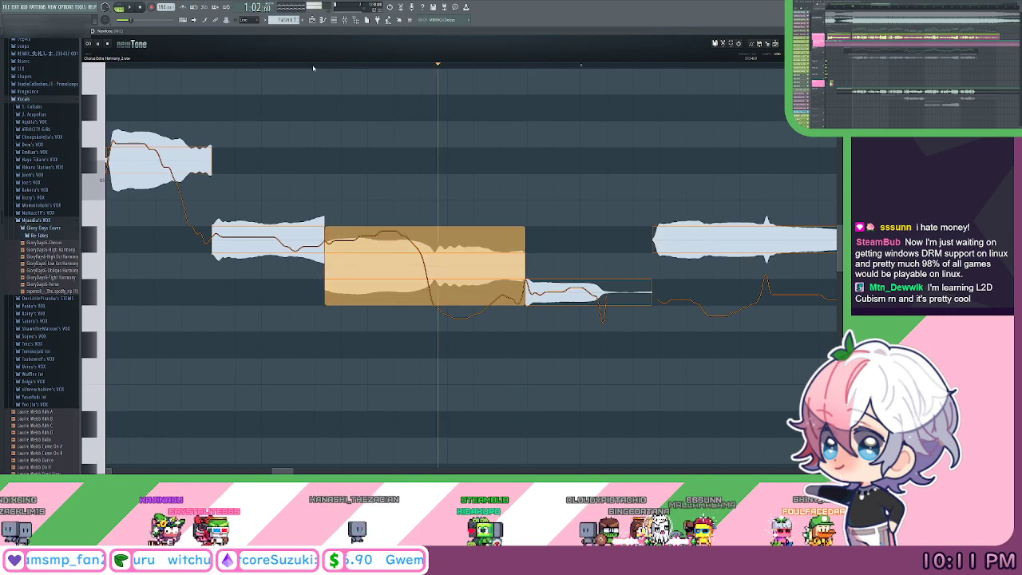
pyautogui.moveTo(349, 66); pyautogui.dragTo(436, 74)
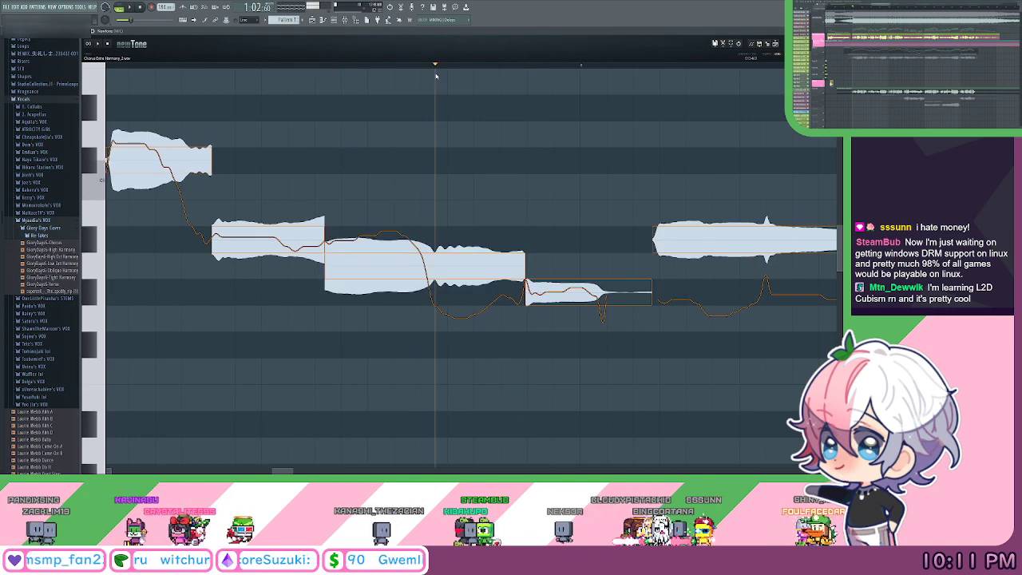
pyautogui.click(435, 266)
# Play on to the long note after the near-silent gap and slice it at the sharp pitch spike.
pyautogui.scroll(-1, 445, 66)
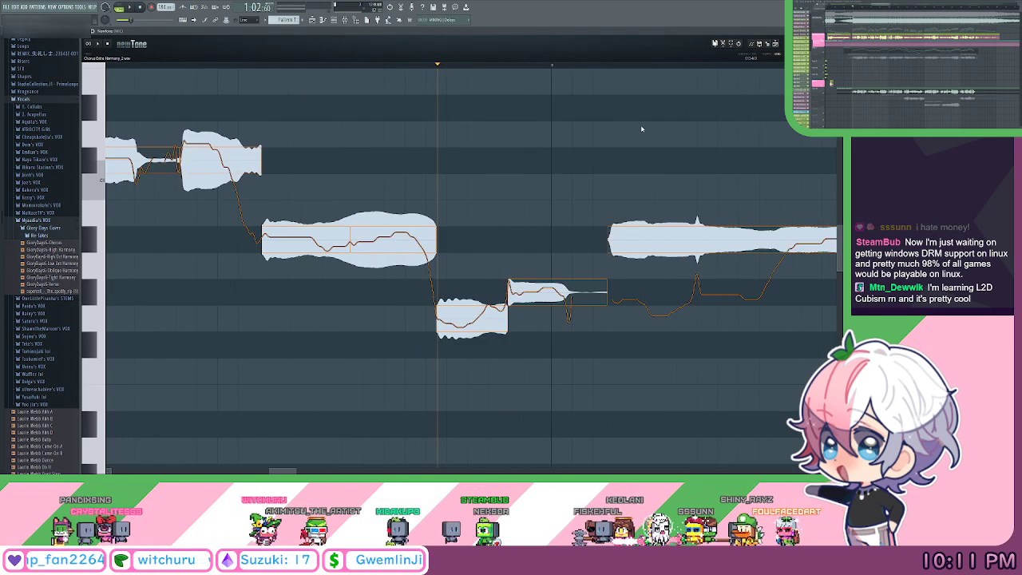
pyautogui.moveTo(653, 125); pyautogui.dragTo(491, 101)
pyautogui.scroll(-2, 483, 70)
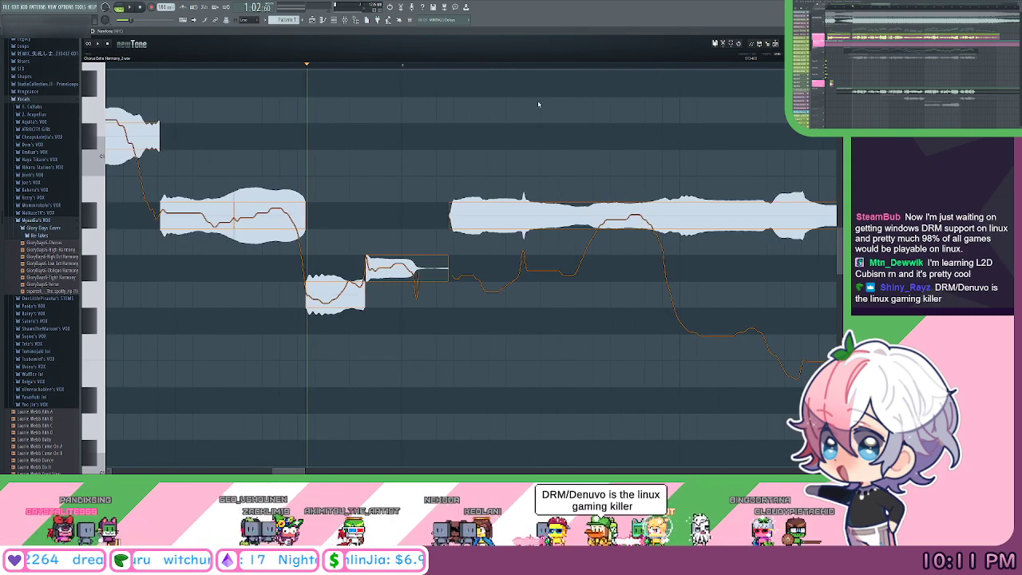
pyautogui.moveTo(493, 134); pyautogui.dragTo(401, 130)
pyautogui.press('space')
pyautogui.press('space')
pyautogui.scroll(1, 327, 67)
pyautogui.moveTo(347, 67); pyautogui.dragTo(414, 78)
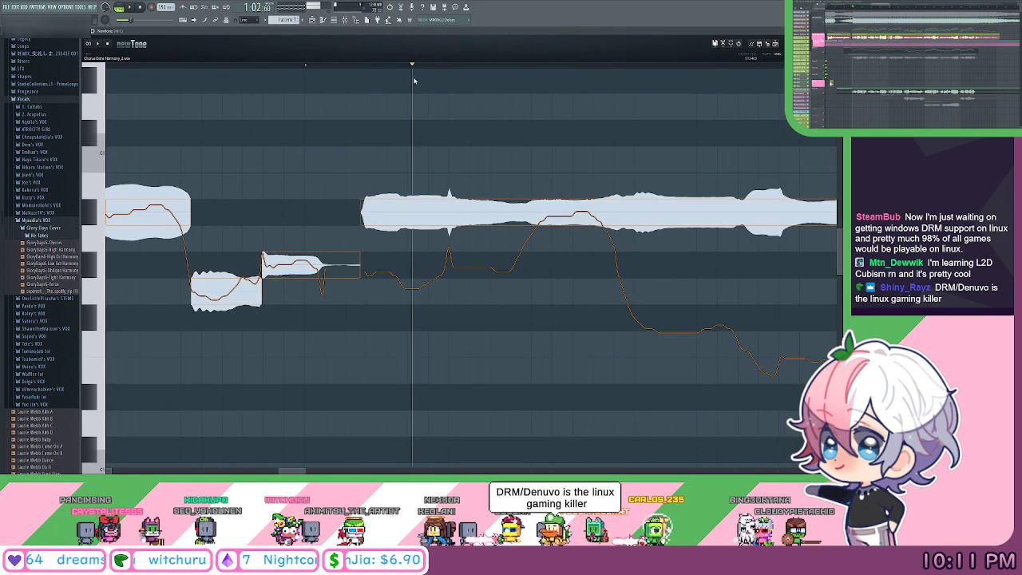
pyautogui.click(447, 81)
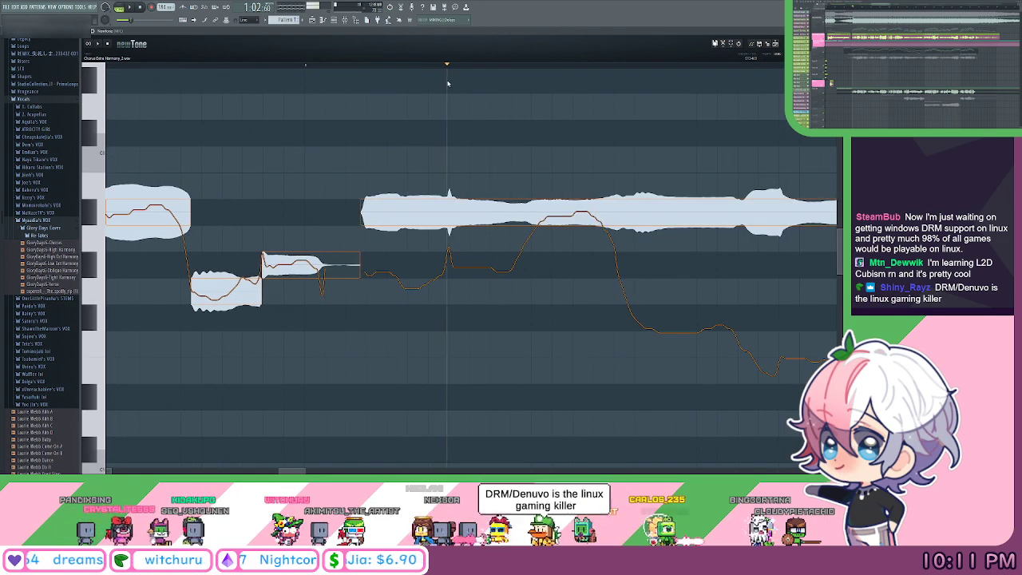
pyautogui.click(448, 210)
pyautogui.scroll(-1, 336, 67)
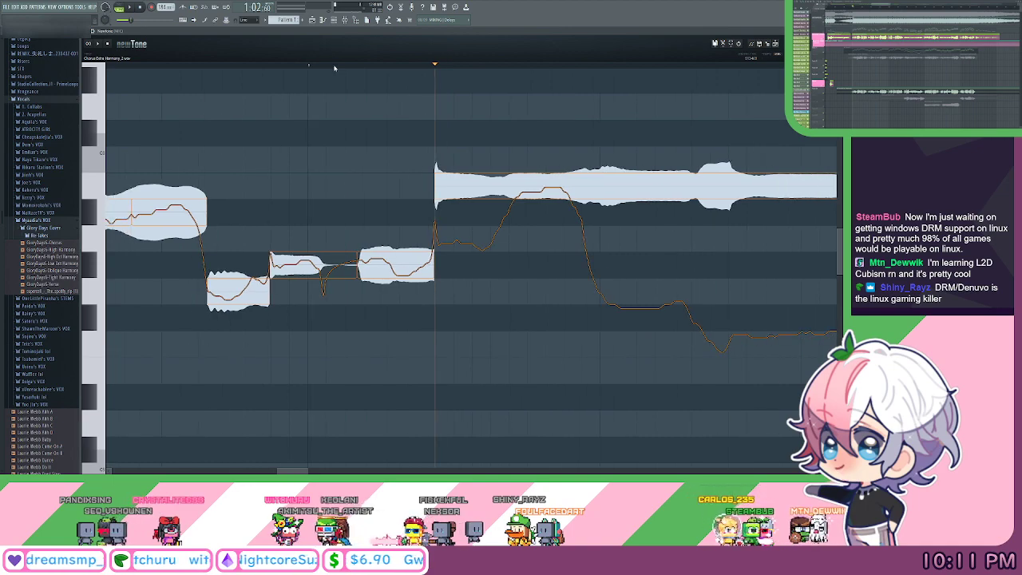
# Replay the section around the spike and slice the remaining long note where the pitch climbs toward the high plateau.
pyautogui.click(251, 67)
pyautogui.press('space')
pyautogui.moveTo(452, 107); pyautogui.dragTo(356, 96)
pyautogui.scroll(1, 339, 67)
pyautogui.press('space')
pyautogui.moveTo(319, 67); pyautogui.dragTo(401, 83)
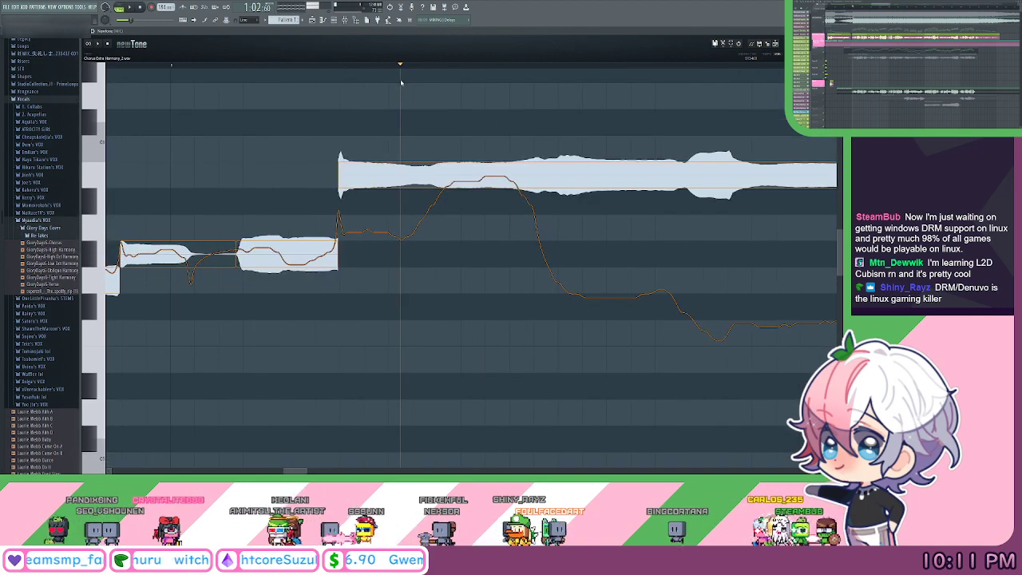
pyautogui.click(427, 79)
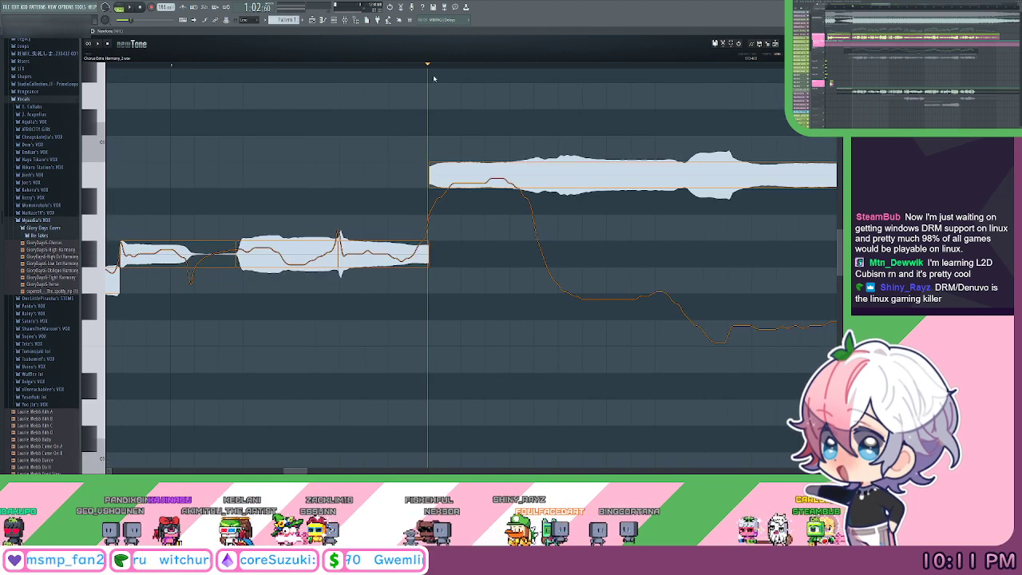
# Play the rest of the long note and slice it on the steep pitch fall after the high plateau.
pyautogui.scroll(-1, 426, 65)
pyautogui.moveTo(561, 103); pyautogui.dragTo(335, 69)
pyautogui.scroll(1, 336, 69)
pyautogui.scroll(1, 354, 67)
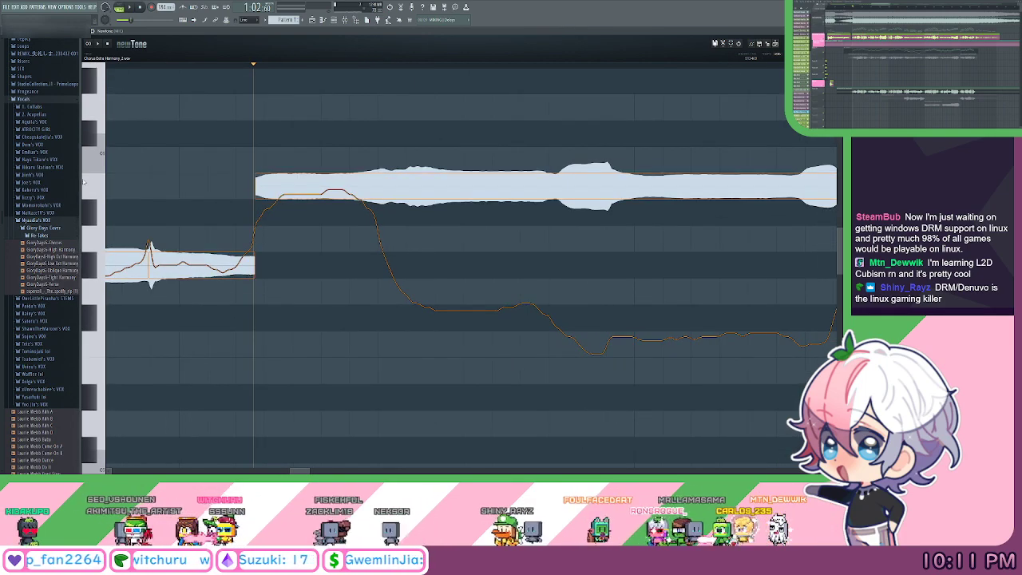
pyautogui.scroll(2, 84, 182)
pyautogui.scroll(-2, 84, 182)
pyautogui.moveTo(301, 135); pyautogui.dragTo(292, 130)
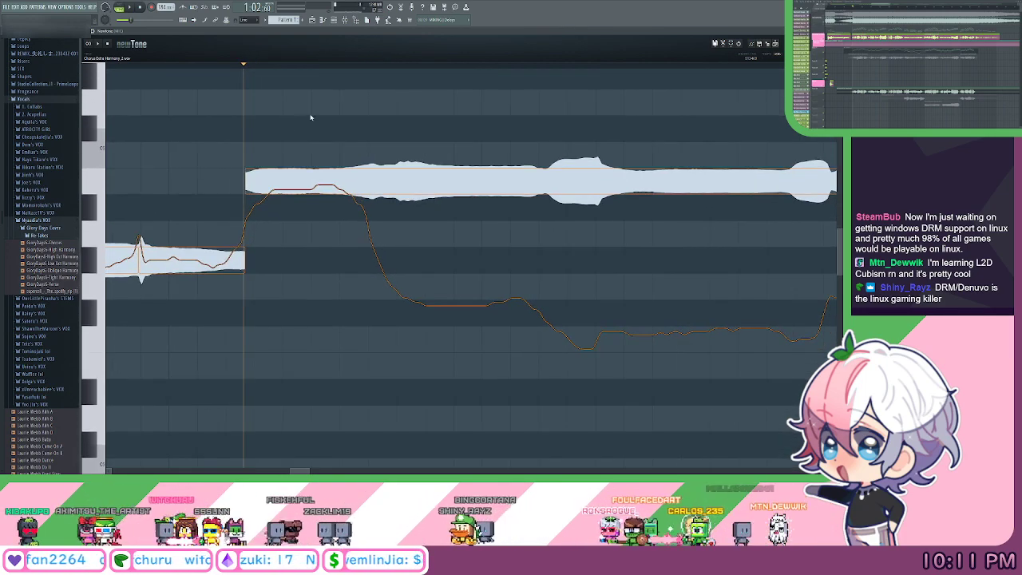
pyautogui.press('space')
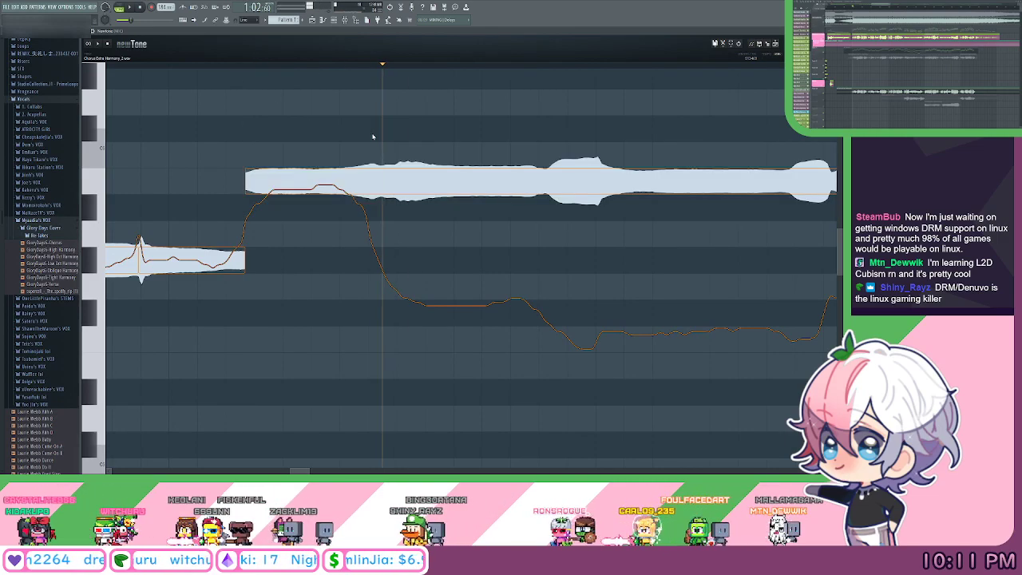
pyautogui.click(383, 177)
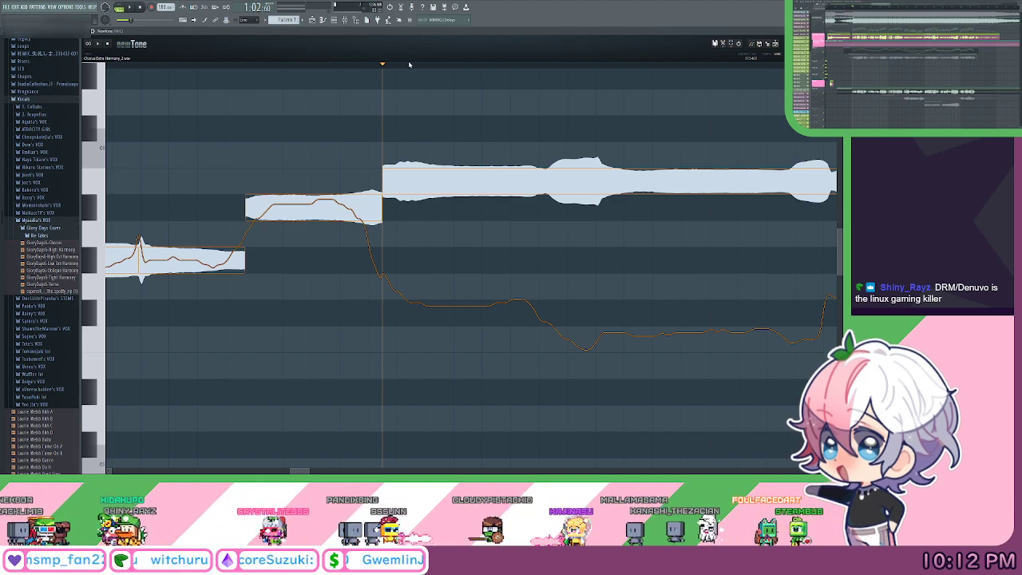
# Replay the notes around the last cut and slice the long note at the low pitch dip before the flat low section.
pyautogui.scroll(-1, 401, 67)
pyautogui.moveTo(349, 66); pyautogui.dragTo(319, 71)
pyautogui.scroll(-1, 312, 67)
pyautogui.click(212, 64)
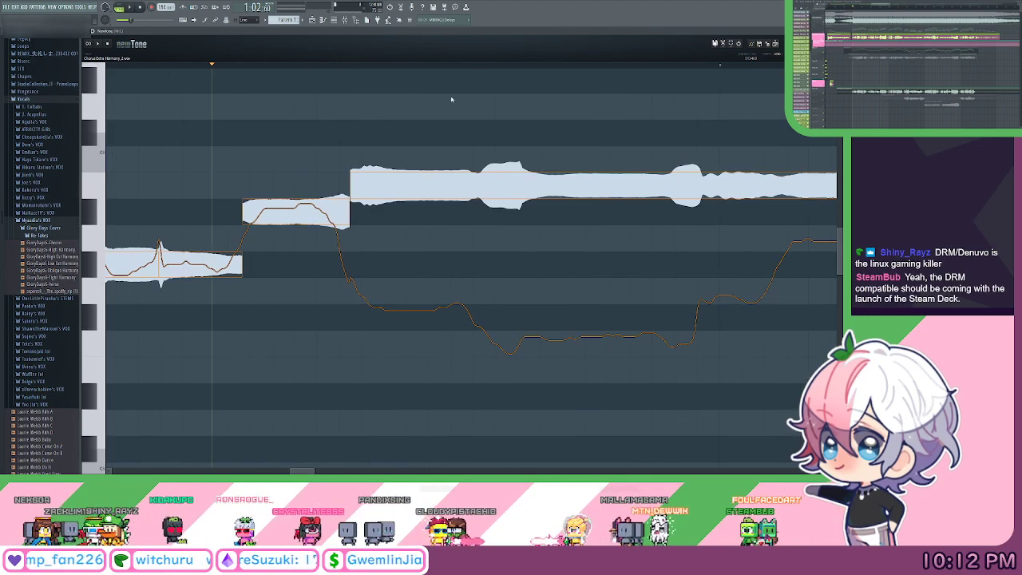
pyautogui.moveTo(516, 107); pyautogui.dragTo(456, 107)
pyautogui.press('space')
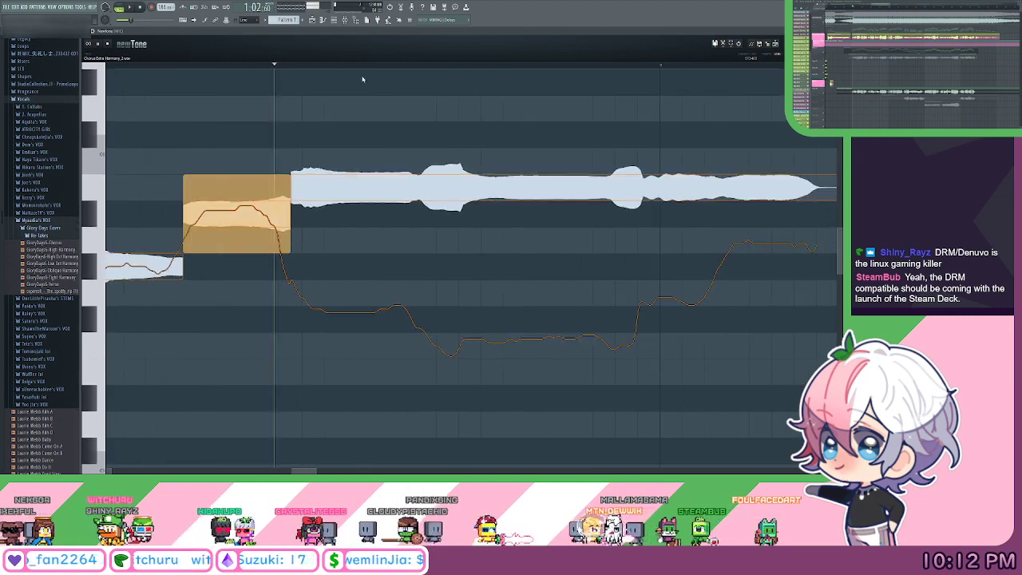
pyautogui.scroll(1, 319, 73)
pyautogui.moveTo(276, 66); pyautogui.dragTo(419, 86)
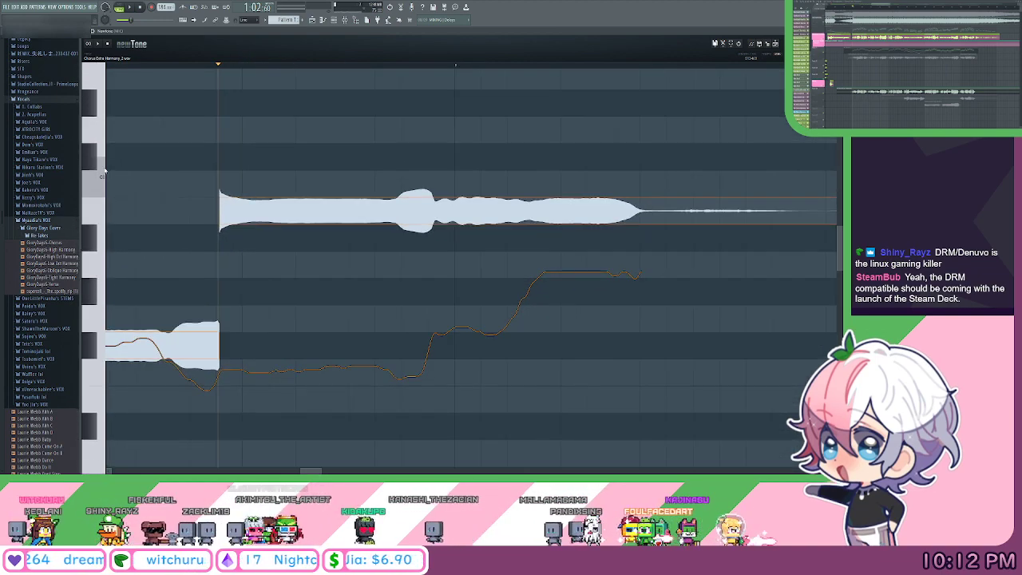
# Play the flat low section and slice the long note where its pitch jumps up after the bulge.
pyautogui.moveTo(343, 139); pyautogui.dragTo(363, 144)
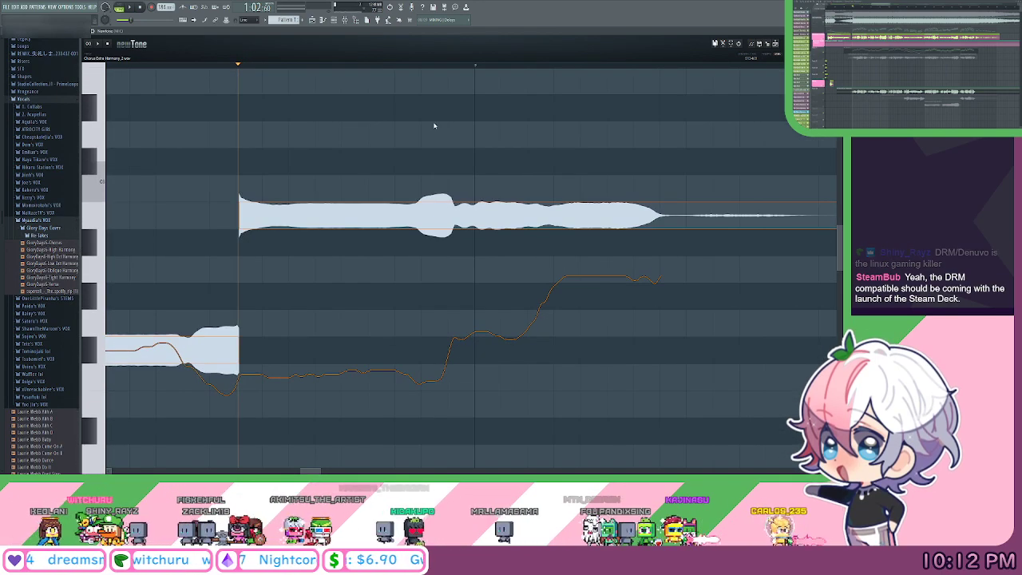
pyautogui.press('space')
pyautogui.press('space')
pyautogui.scroll(1, 247, 191)
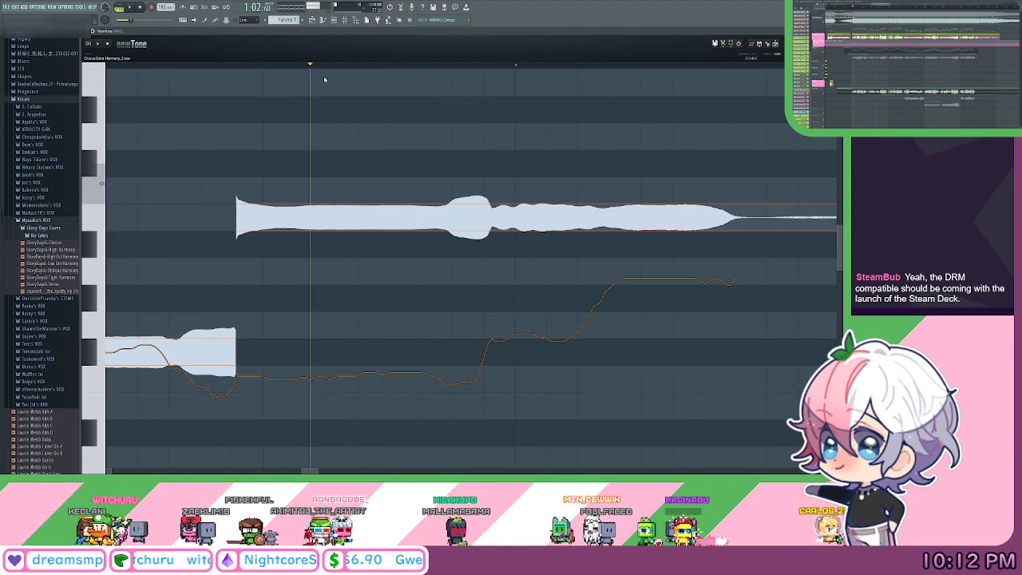
pyautogui.click(493, 213)
# Slice the remaining long note partway up the pitch climb, just before the high plateau.
pyautogui.moveTo(497, 89); pyautogui.dragTo(416, 80)
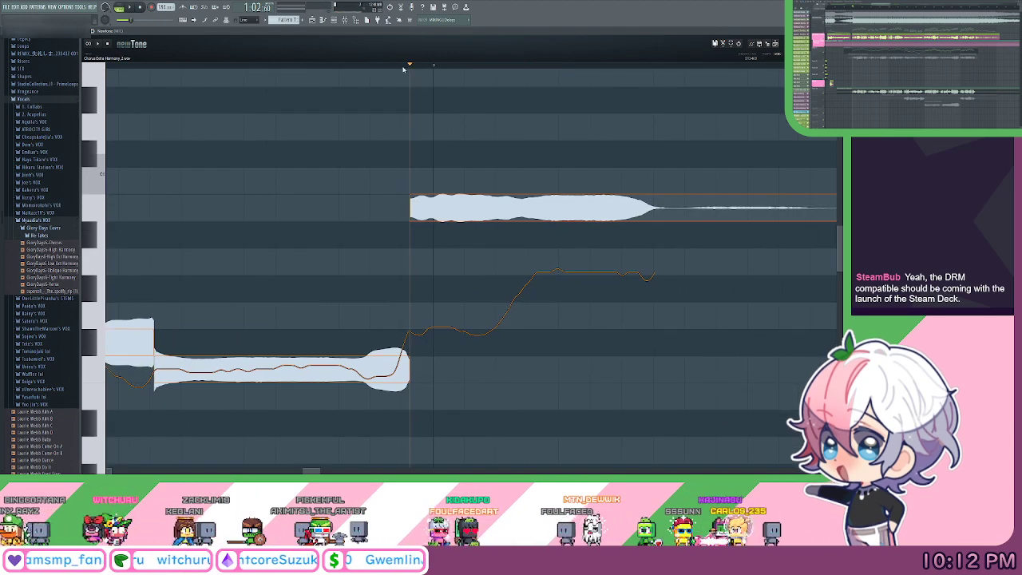
pyautogui.scroll(-1, 405, 68)
pyautogui.moveTo(560, 105); pyautogui.dragTo(505, 106)
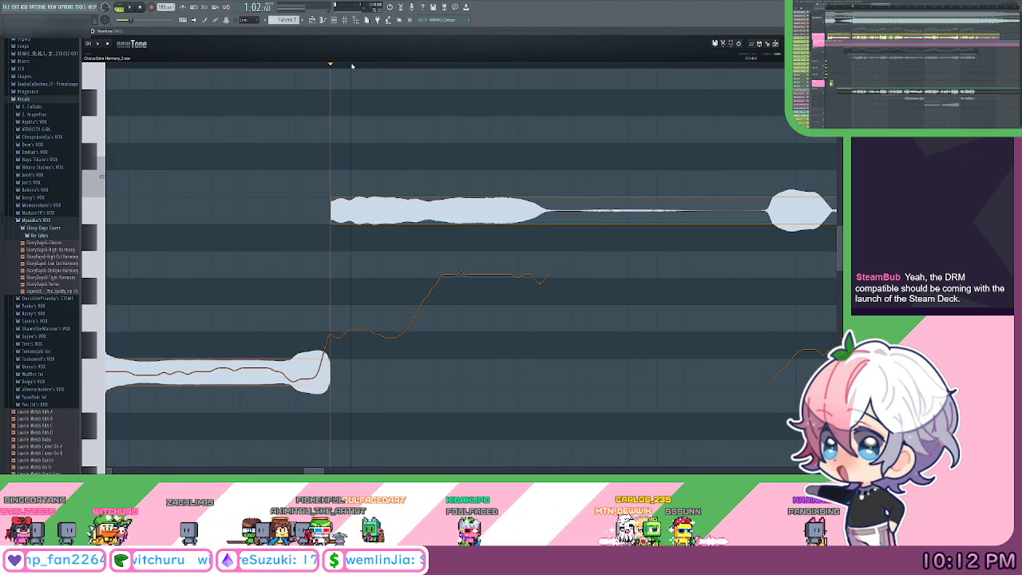
pyautogui.scroll(1, 351, 65)
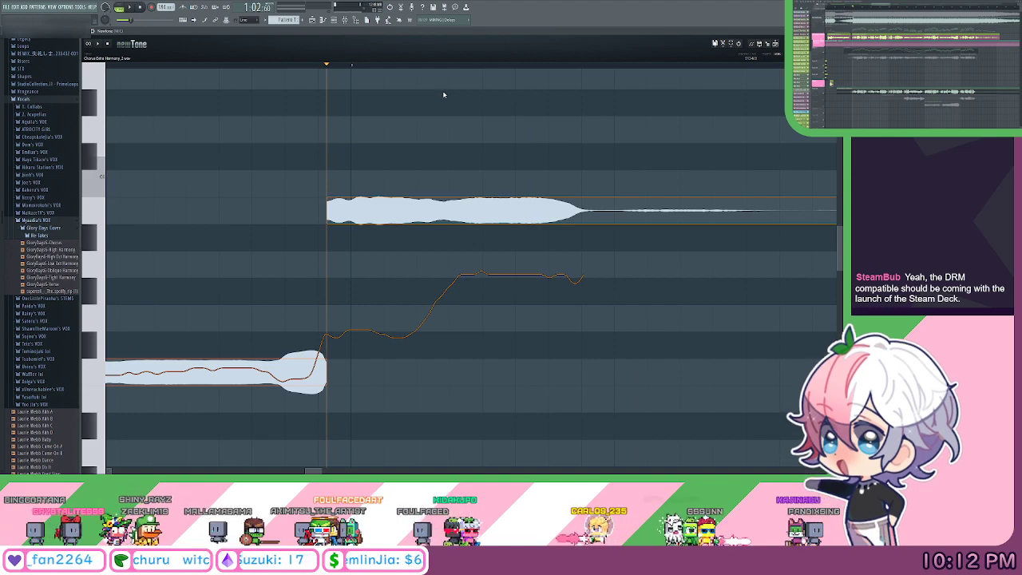
pyautogui.moveTo(528, 134); pyautogui.dragTo(469, 125)
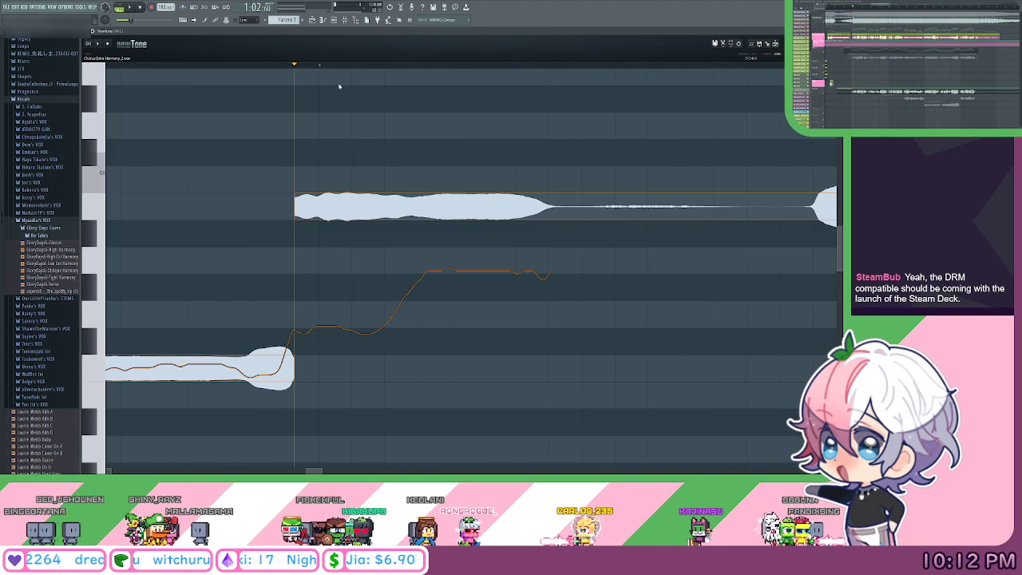
pyautogui.moveTo(356, 67); pyautogui.dragTo(413, 87)
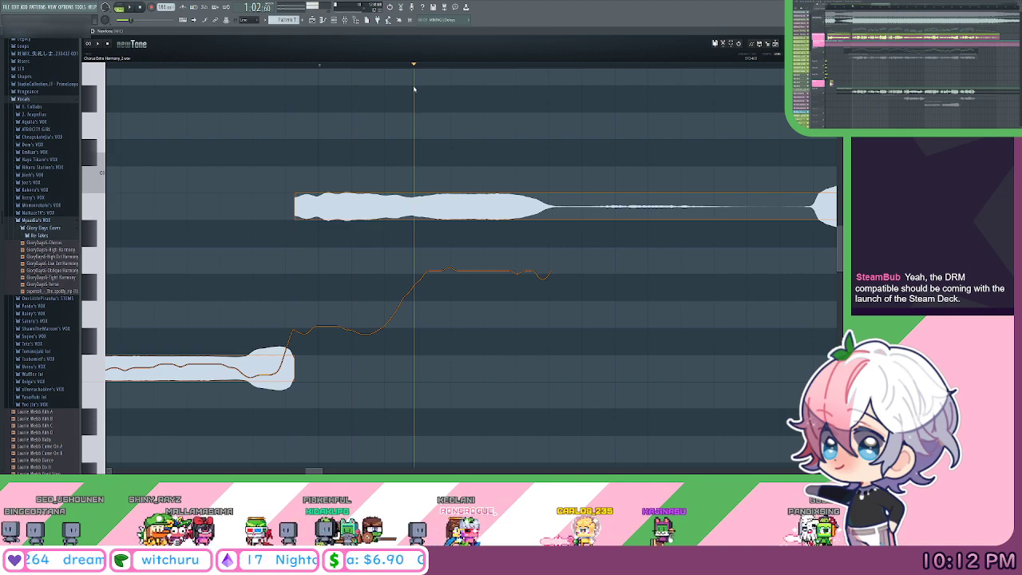
pyautogui.click(414, 207)
# Play the part after the near-silent tail and slice the note where the loud section begins, at the top of the steep pitch rise.
pyautogui.moveTo(693, 163); pyautogui.dragTo(444, 133)
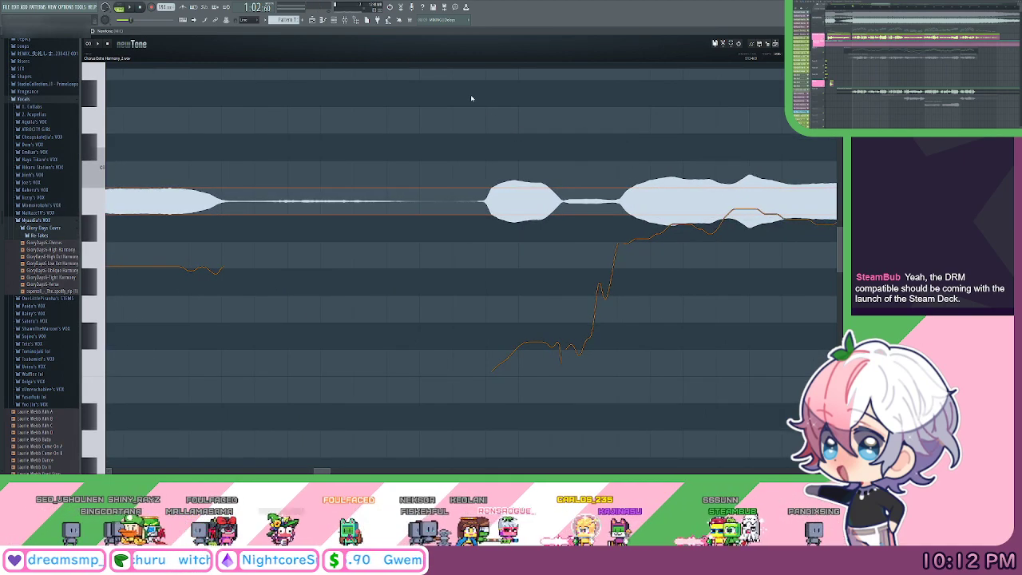
pyautogui.moveTo(544, 123); pyautogui.dragTo(490, 125)
pyautogui.press('space')
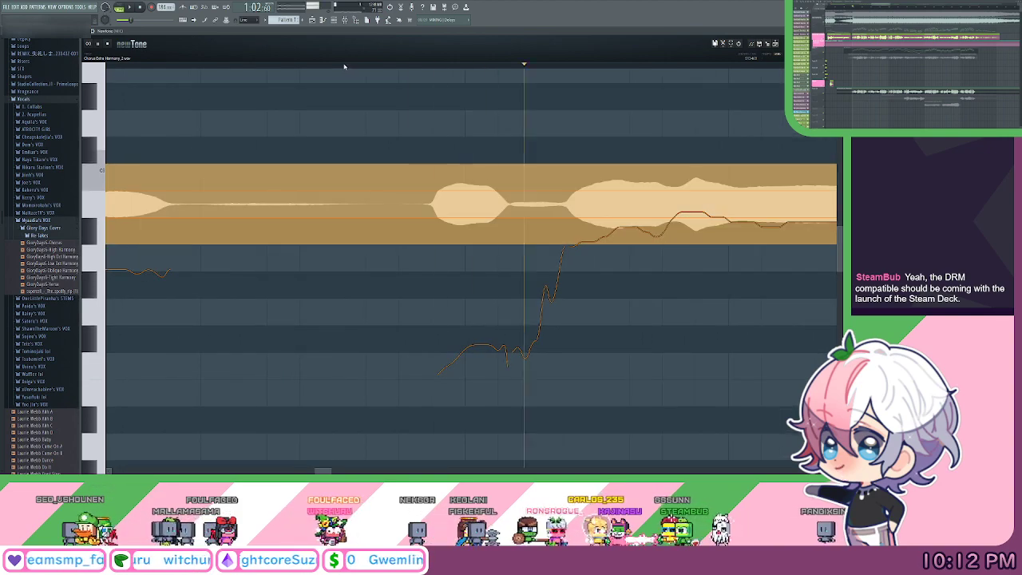
pyautogui.moveTo(344, 67); pyautogui.dragTo(410, 78)
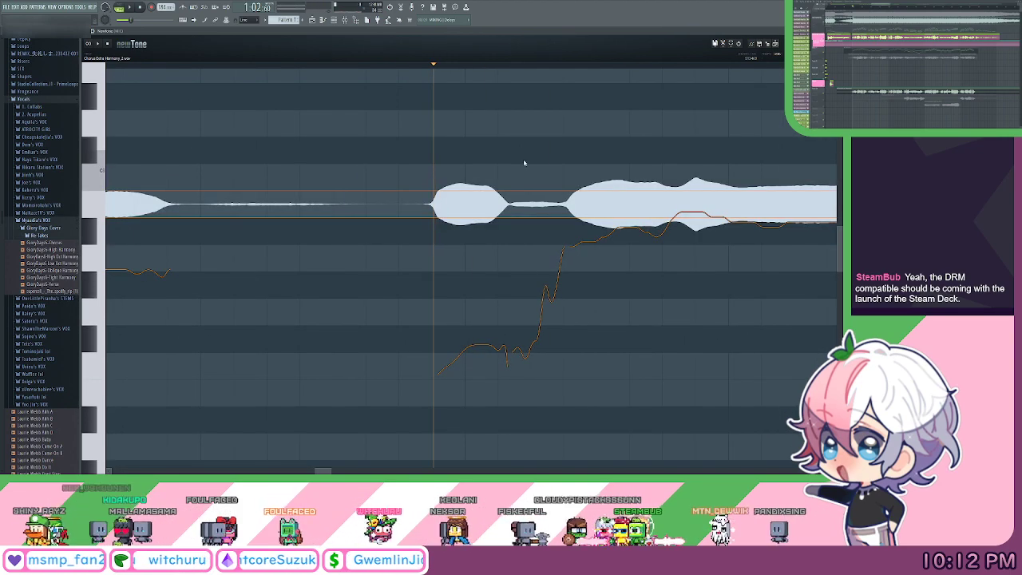
pyautogui.press('space')
pyautogui.press('space')
pyautogui.click(492, 205)
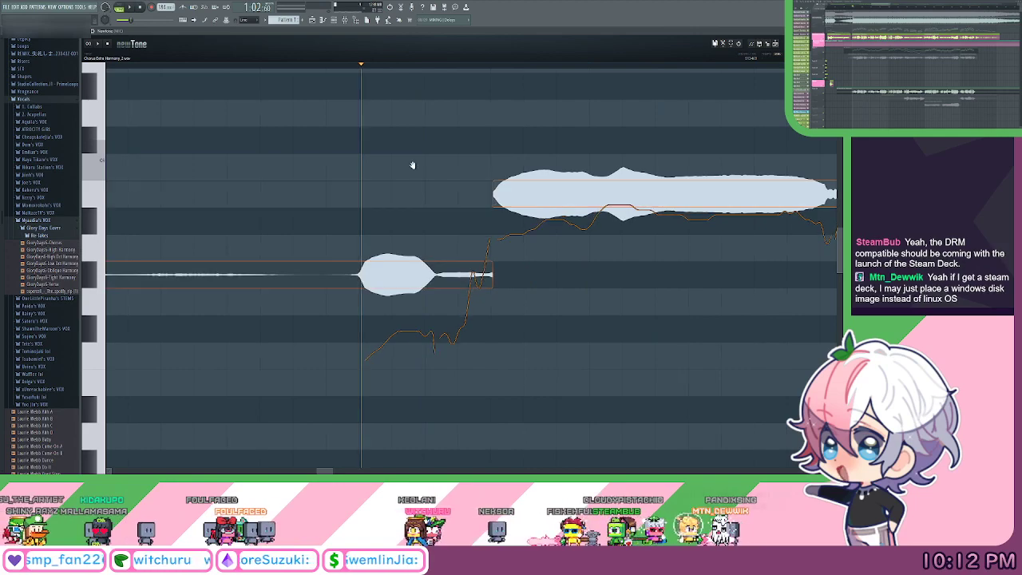
# Replay the near-silent tail and slice it at the start of the short bulge that follows.
pyautogui.moveTo(408, 193); pyautogui.dragTo(499, 139)
pyautogui.press('space')
pyautogui.press('space')
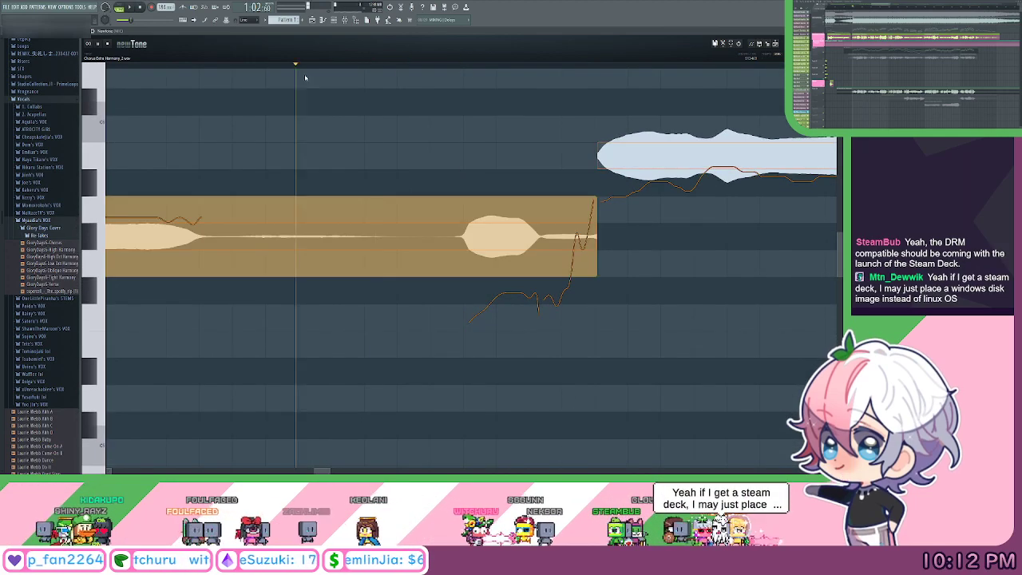
pyautogui.click(467, 236)
pyautogui.scroll(-2, 453, 73)
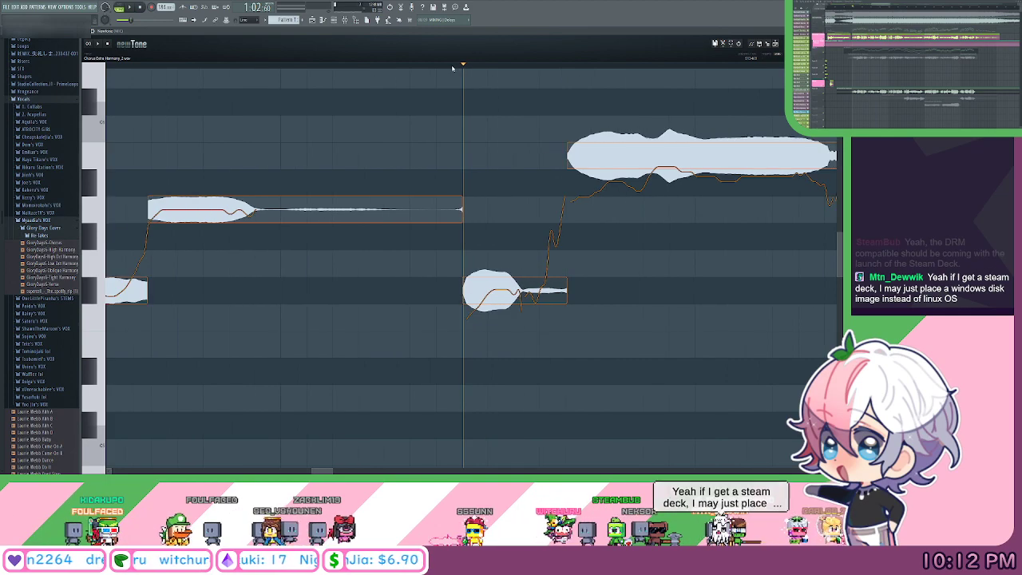
# Examine the pitch line of the long note after the short low note and replay the section just before it.
pyautogui.moveTo(521, 109); pyautogui.dragTo(409, 130)
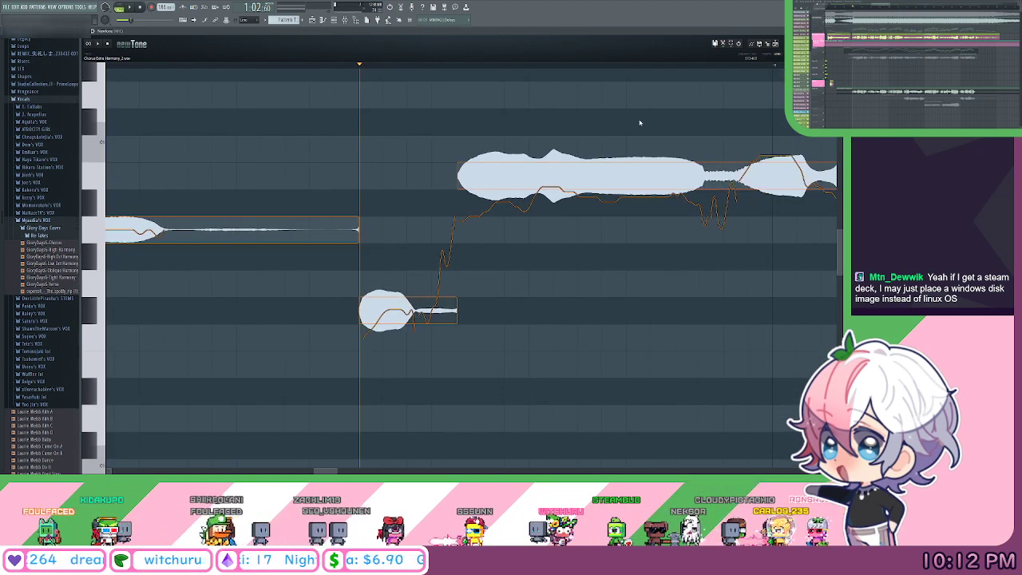
pyautogui.moveTo(659, 120); pyautogui.dragTo(539, 109)
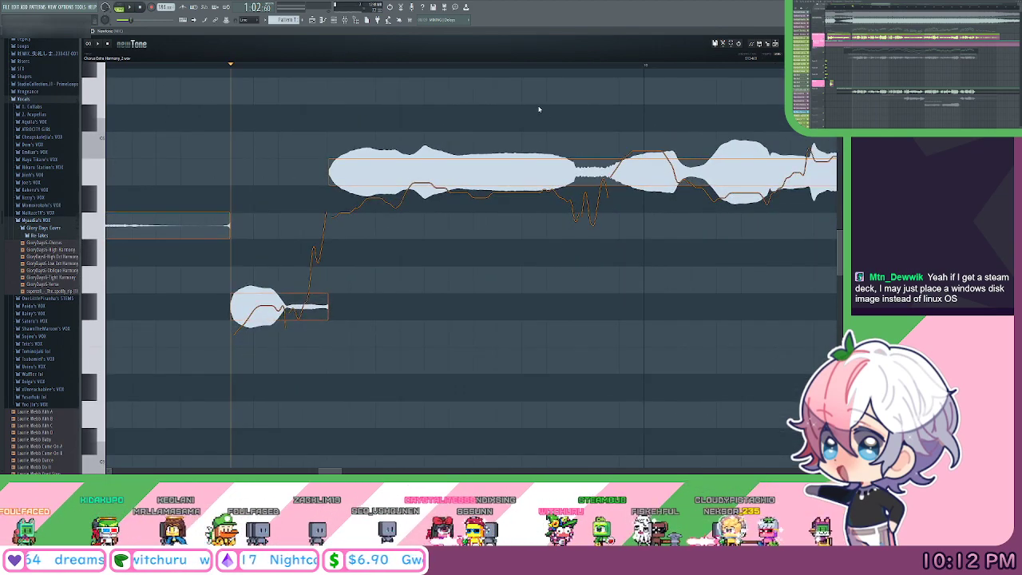
pyautogui.scroll(-2, 451, 72)
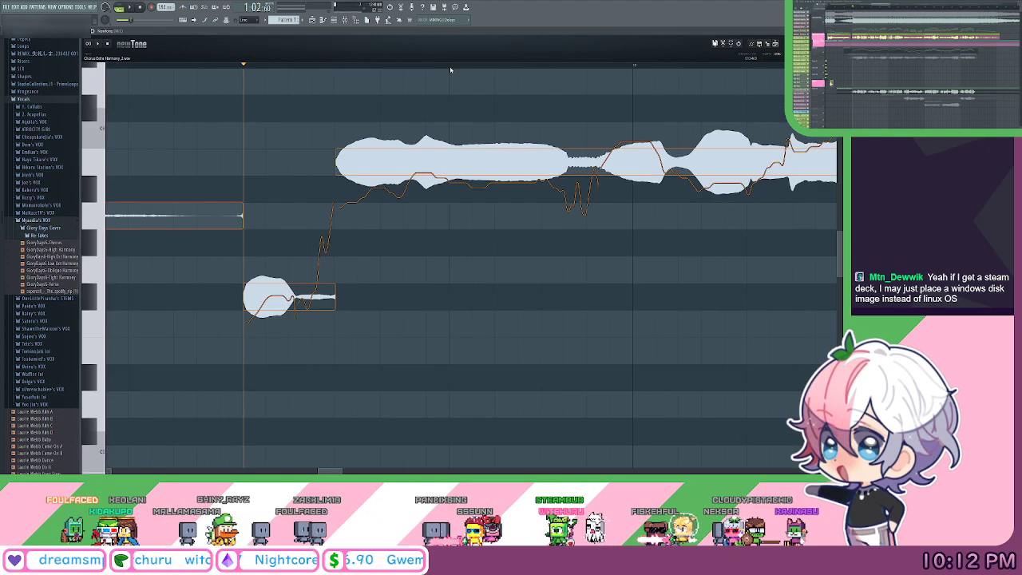
pyautogui.moveTo(551, 96); pyautogui.dragTo(460, 109)
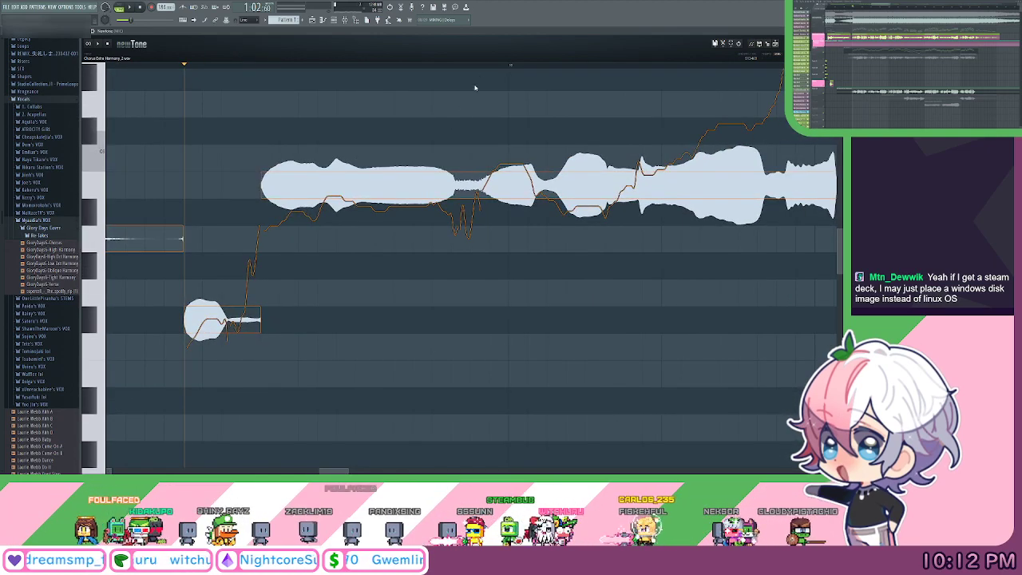
pyautogui.scroll(1, 476, 69)
pyautogui.scroll(1, 475, 68)
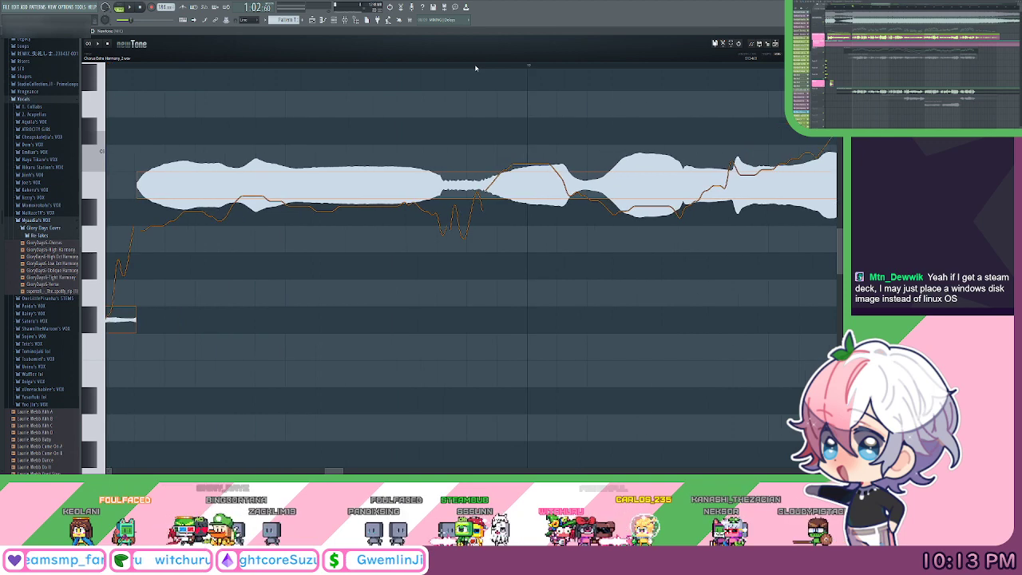
pyautogui.scroll(-1, 477, 68)
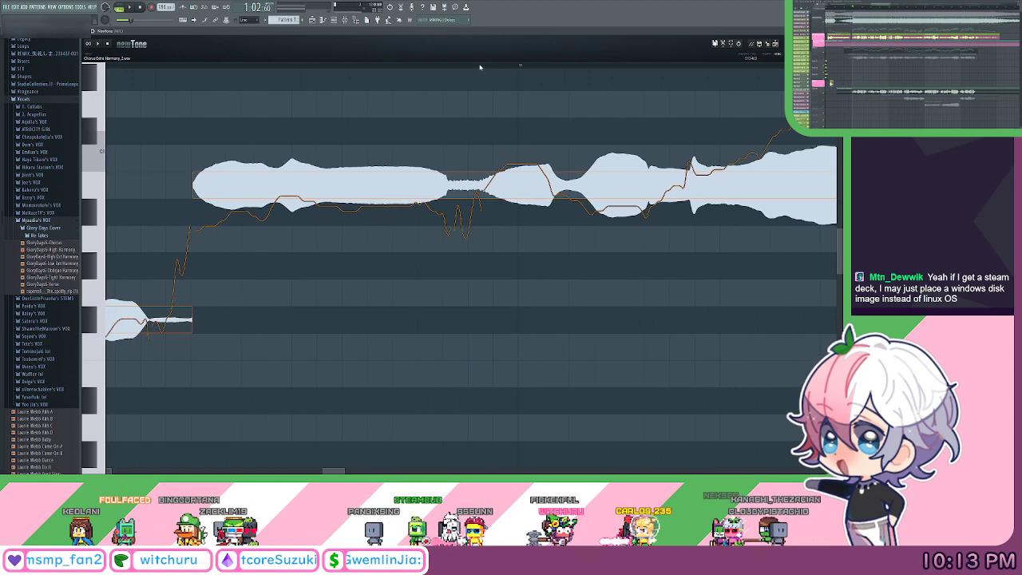
pyautogui.scroll(-1, 471, 70)
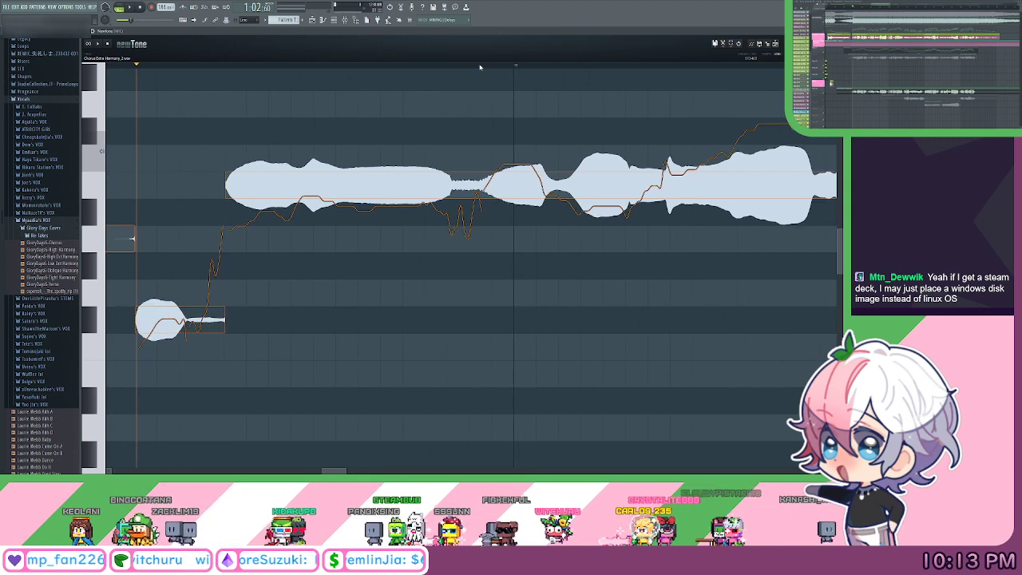
pyautogui.click(174, 70)
pyautogui.press('space')
pyautogui.press('space')
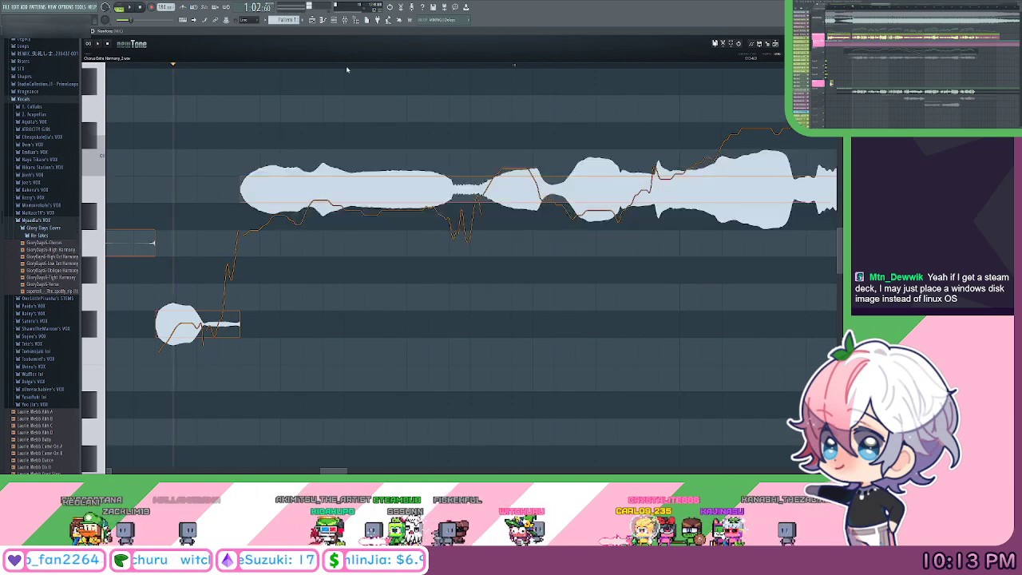
# Slice the long note after the short low one at the end of its opening pitch rise, where the waveform peaks.
pyautogui.scroll(1, 339, 72)
pyautogui.click(258, 67)
pyautogui.scroll(1, 258, 67)
pyautogui.moveTo(258, 67); pyautogui.dragTo(341, 80)
pyautogui.click(342, 224)
# Play the remaining long note and slice it at the end of the quiet stretch with wavering pitch.
pyautogui.moveTo(532, 136); pyautogui.dragTo(449, 119)
pyautogui.scroll(1, 376, 76)
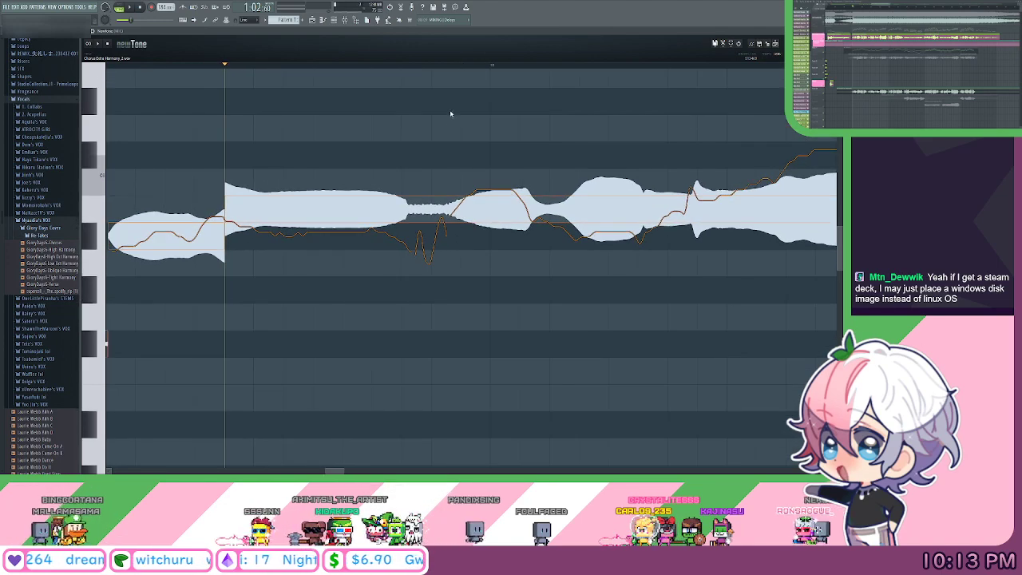
pyautogui.press('space')
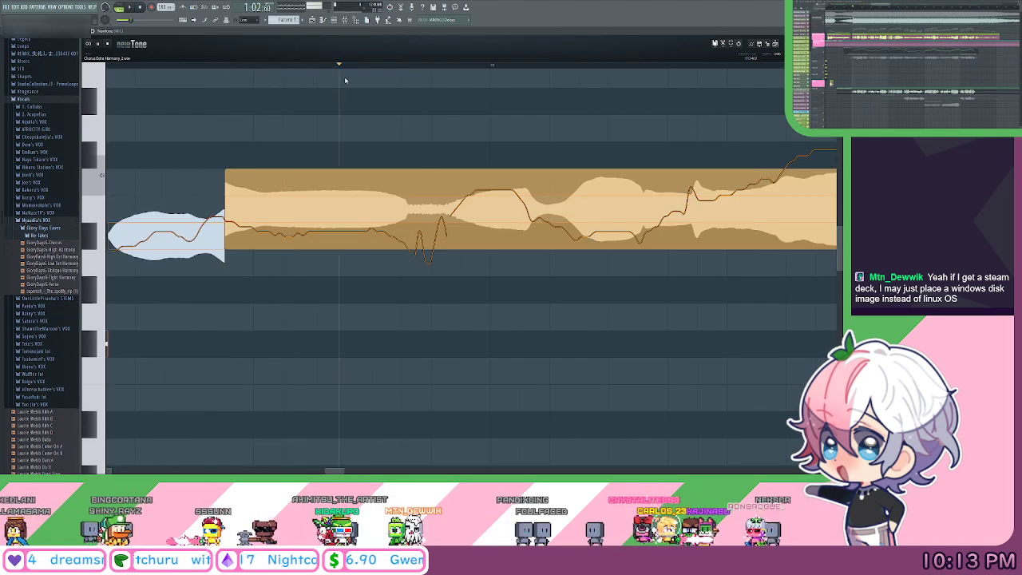
pyautogui.press('space')
pyautogui.moveTo(297, 67); pyautogui.dragTo(448, 100)
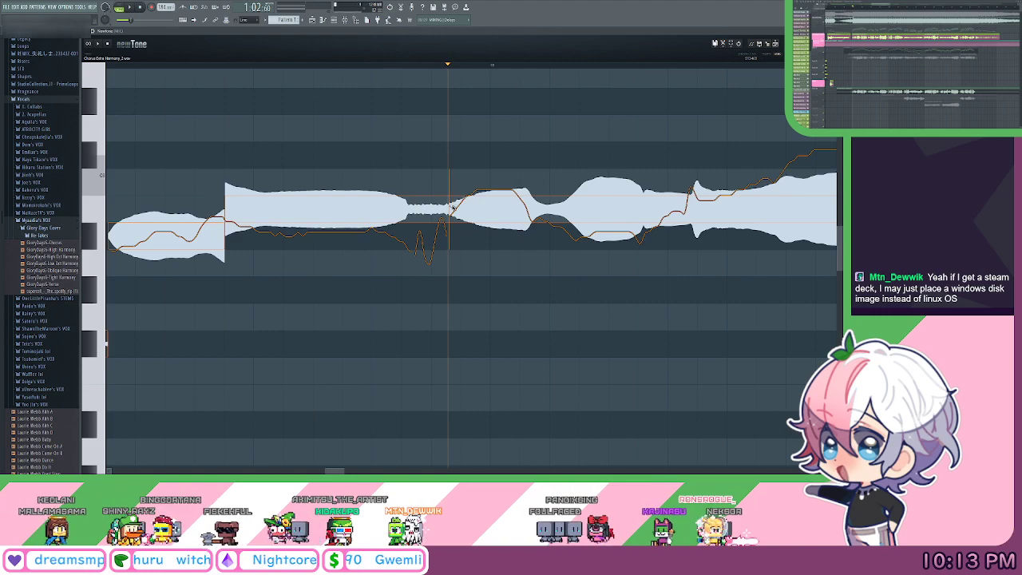
pyautogui.click(450, 208)
# Slice the following note at the narrow neck after its first hump, where the second bulge begins.
pyautogui.moveTo(573, 158); pyautogui.dragTo(431, 141)
pyautogui.scroll(-1, 433, 126)
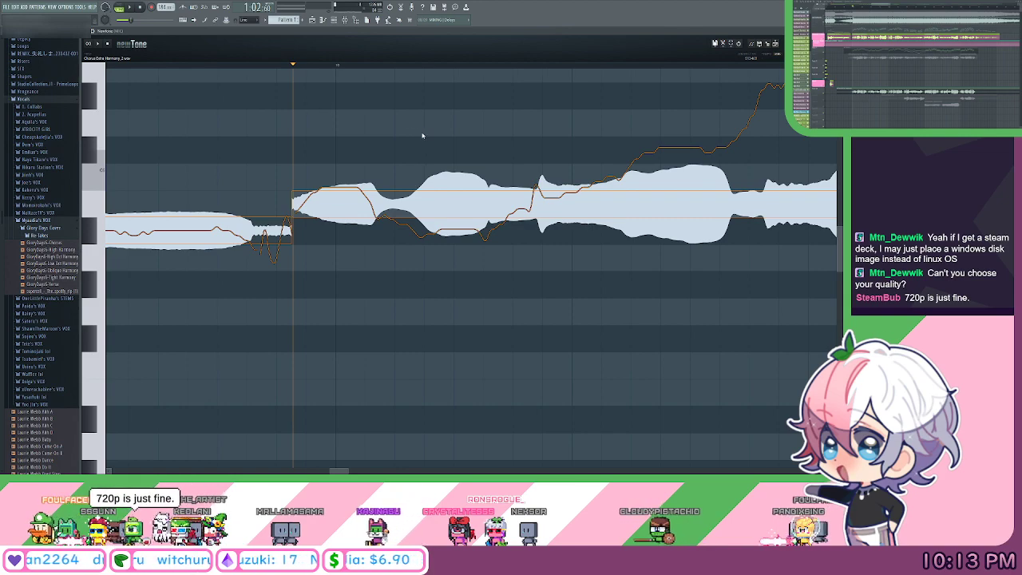
pyautogui.moveTo(423, 135); pyautogui.dragTo(438, 143)
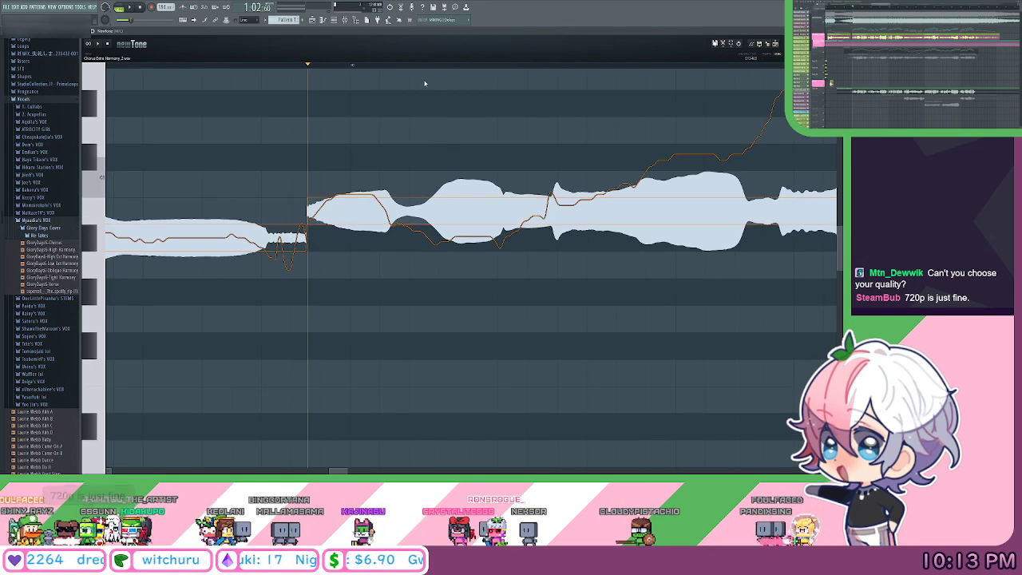
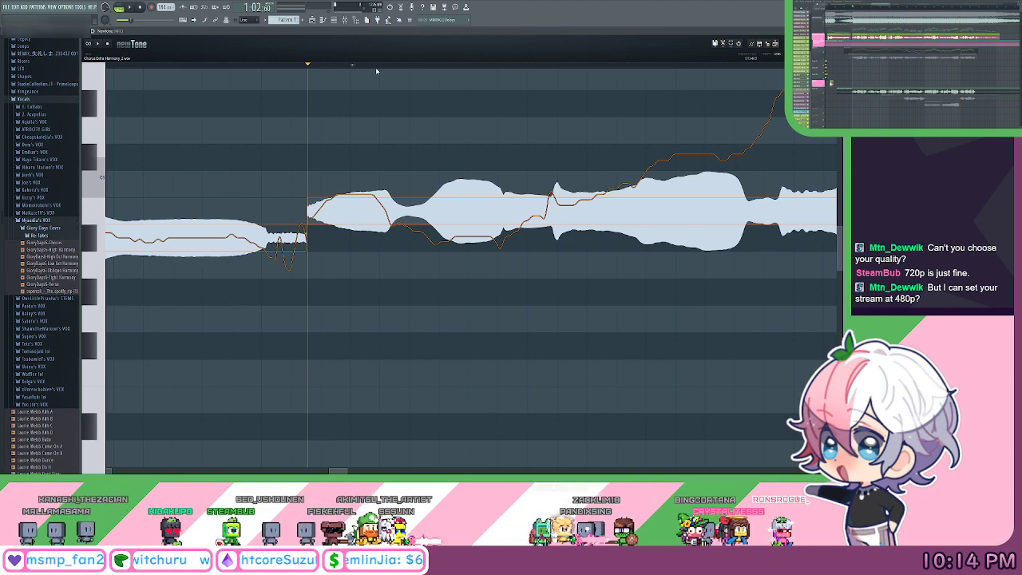
pyautogui.moveTo(392, 96); pyautogui.dragTo(377, 113)
pyautogui.moveTo(275, 65); pyautogui.dragTo(412, 80)
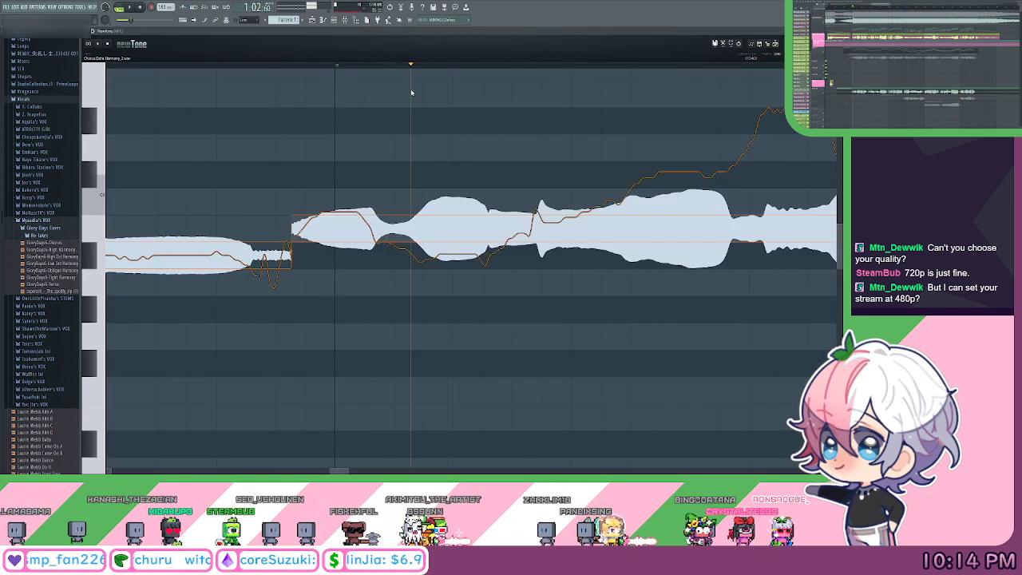
pyautogui.doubleClick(413, 223)
# Slice the note after its second bulge, at the sharp waveform onset where the pitch line spikes.
pyautogui.moveTo(527, 134); pyautogui.dragTo(453, 127)
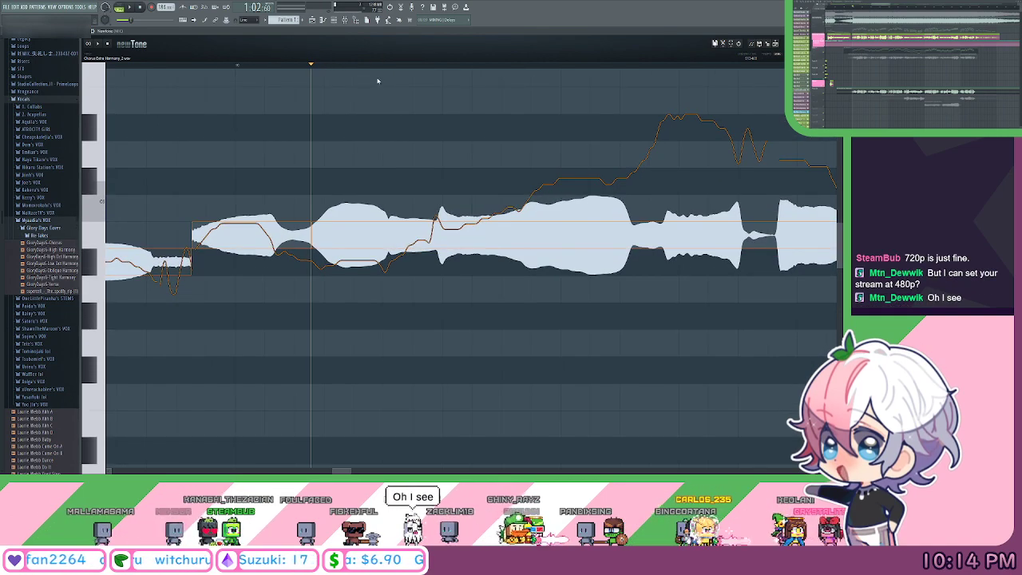
pyautogui.scroll(1, 322, 67)
pyautogui.moveTo(397, 98); pyautogui.dragTo(390, 106)
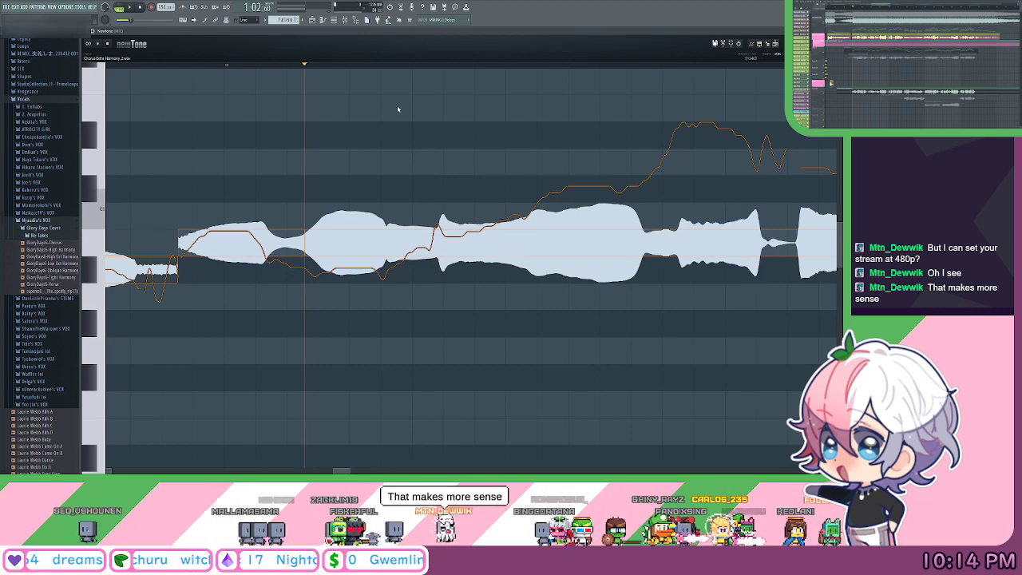
pyautogui.scroll(3, 397, 108)
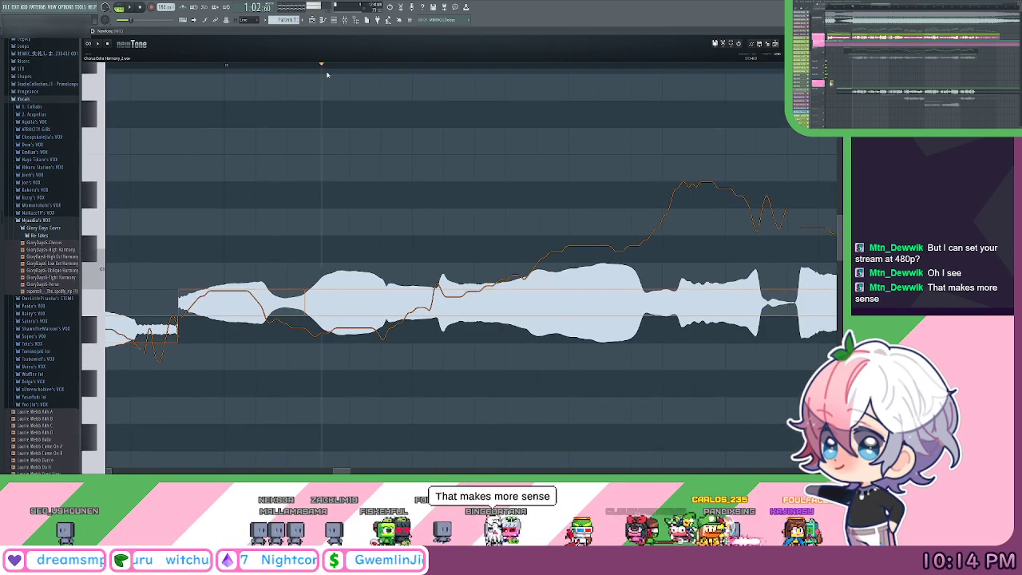
pyautogui.click(437, 107)
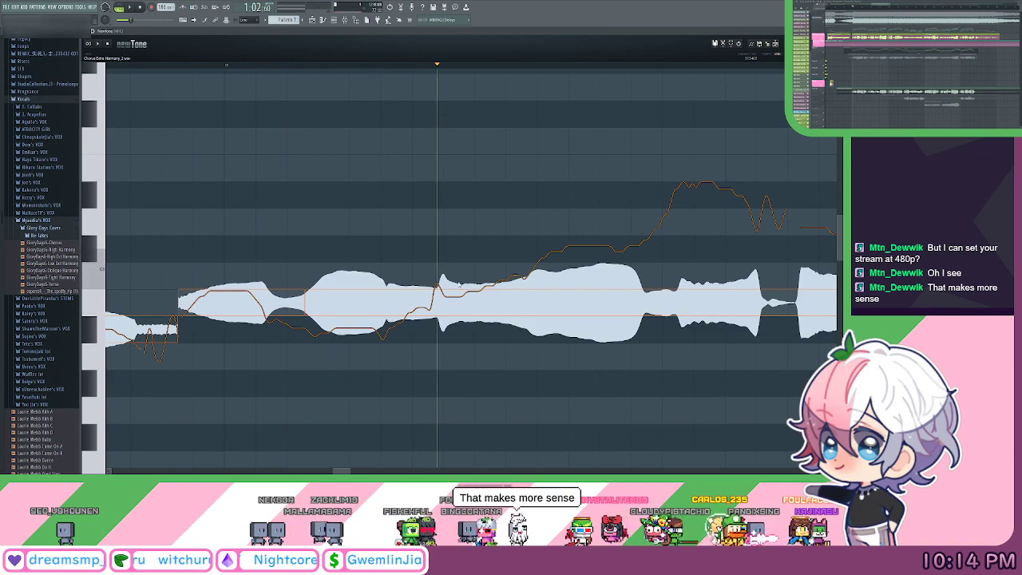
pyautogui.click(439, 303)
# Slice the following note where its gradual pitch rise reaches the first flat stretch.
pyautogui.scroll(-1, 568, 252)
pyautogui.hscroll(3, 586, 222)
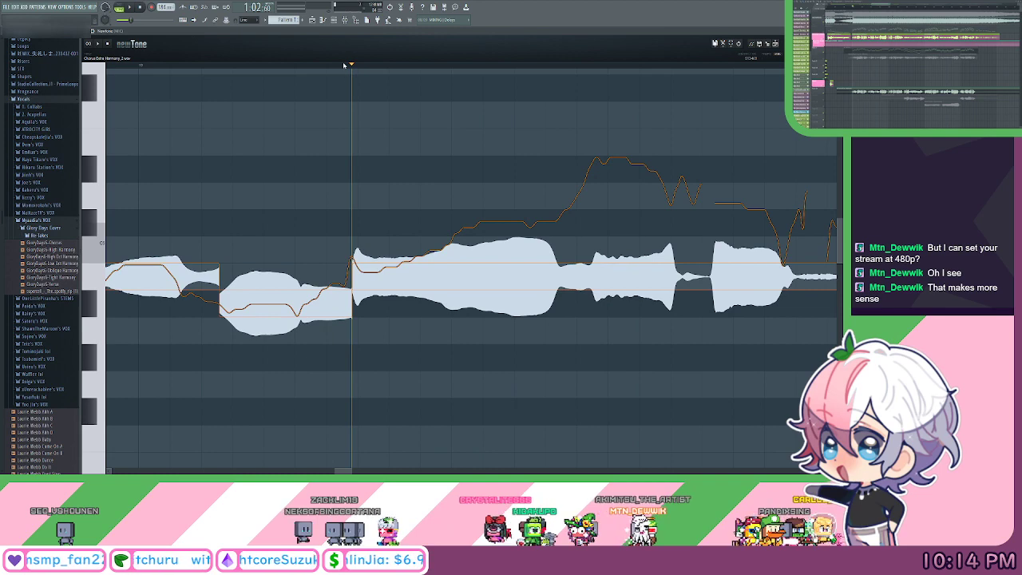
pyautogui.scroll(1, 344, 66)
pyautogui.moveTo(351, 66); pyautogui.dragTo(464, 97)
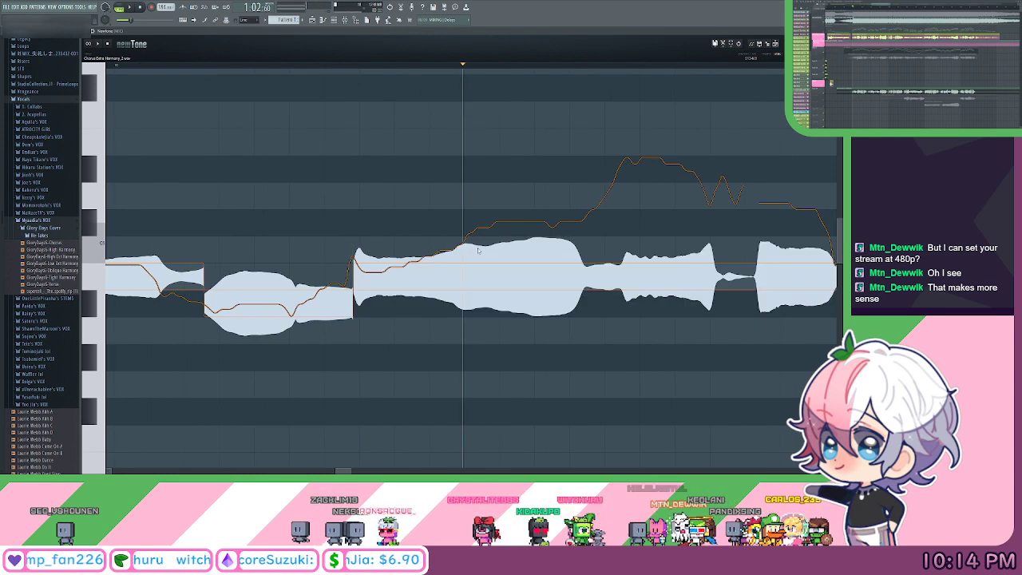
pyautogui.click(467, 284)
# Slice the remaining note in the narrow neck after the wide bulge, where the pitch climbs towards its peak.
pyautogui.moveTo(638, 215); pyautogui.dragTo(498, 202)
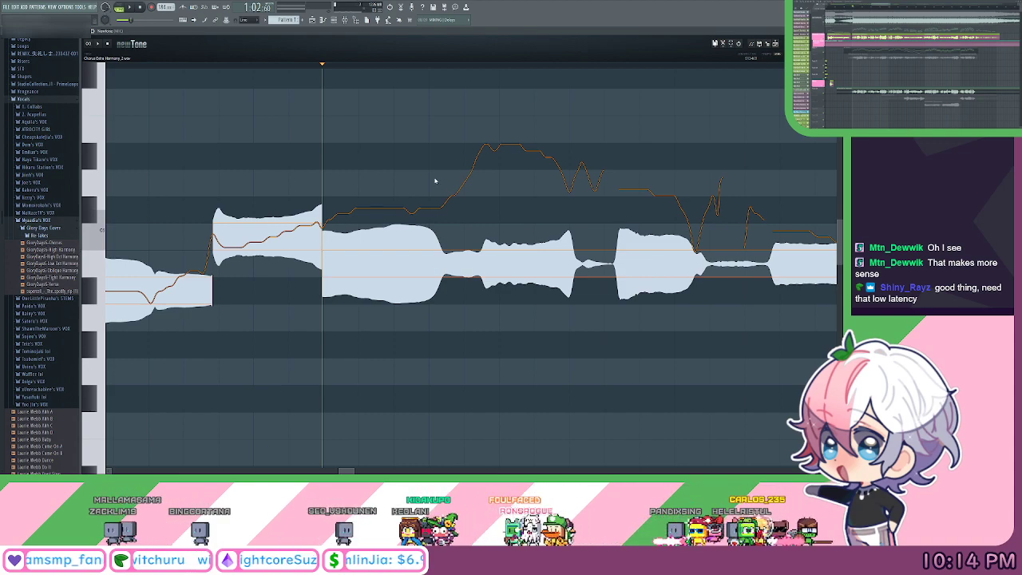
pyautogui.moveTo(475, 181); pyautogui.dragTo(426, 163)
pyautogui.click(303, 67)
pyautogui.moveTo(308, 71); pyautogui.dragTo(432, 103)
pyautogui.doubleClick(432, 233)
pyautogui.moveTo(428, 233); pyautogui.dragTo(428, 180)
# Slice the remaining note at the end of the short quiet gap, just before the next waveform block.
pyautogui.moveTo(573, 211); pyautogui.dragTo(466, 196)
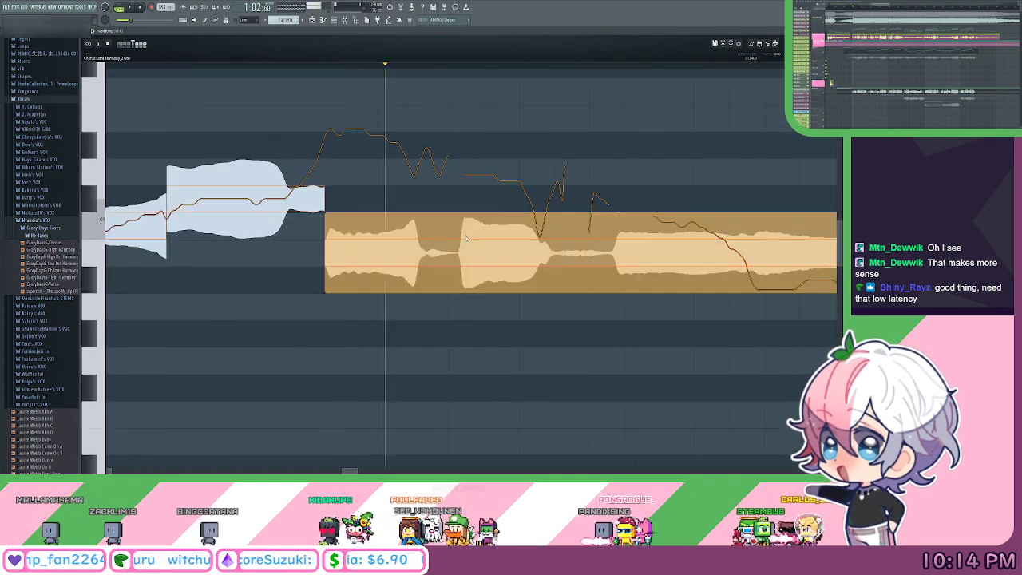
pyautogui.doubleClick(459, 255)
pyautogui.moveTo(452, 252); pyautogui.dragTo(452, 143)
# Slice the next note at the end of its thin quiet tail, where the long tapering waveform starts.
pyautogui.moveTo(618, 199); pyautogui.dragTo(556, 199)
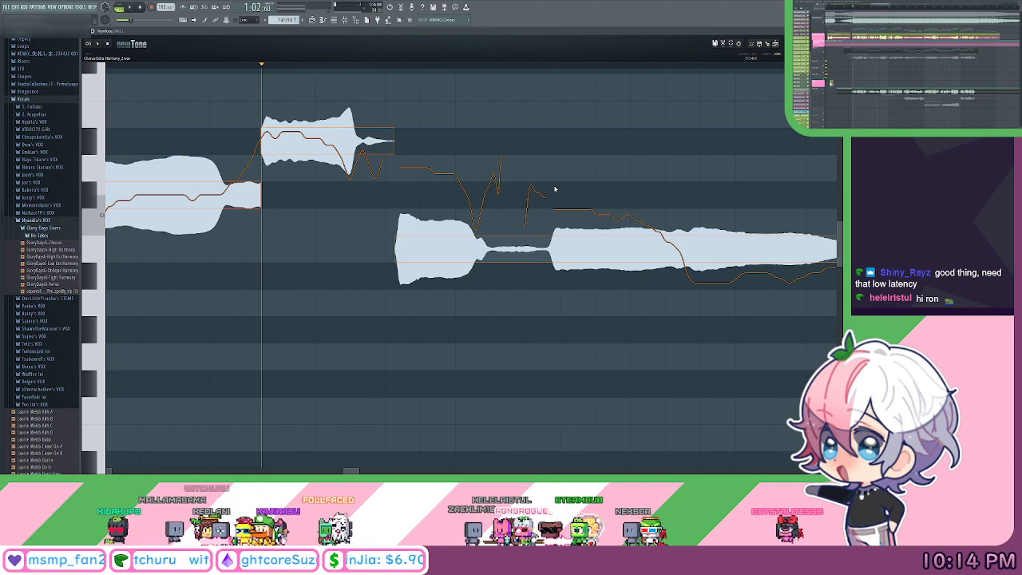
pyautogui.moveTo(668, 141); pyautogui.dragTo(606, 149)
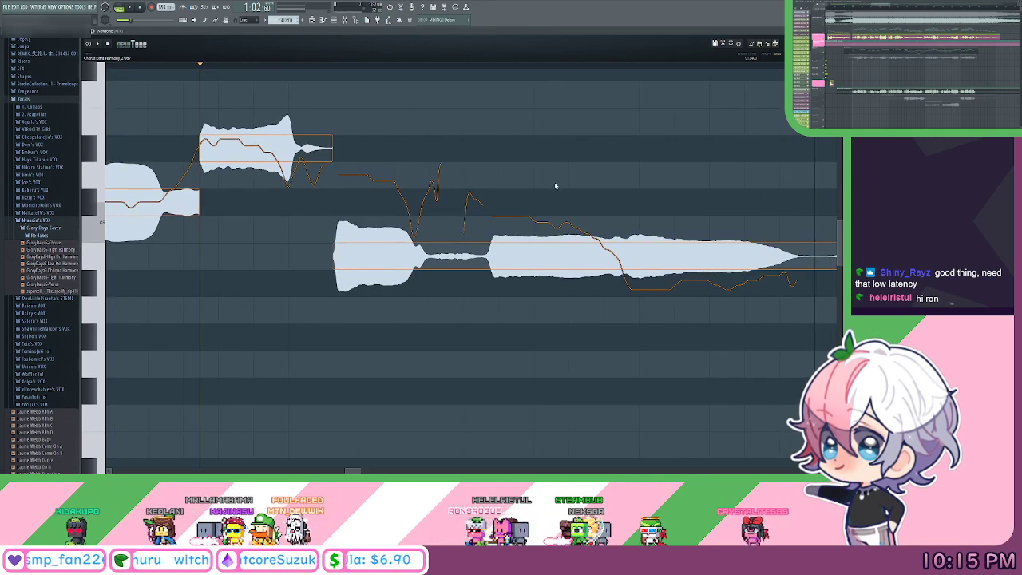
pyautogui.press('space')
pyautogui.moveTo(572, 189); pyautogui.dragTo(520, 183)
pyautogui.rightClick(438, 253)
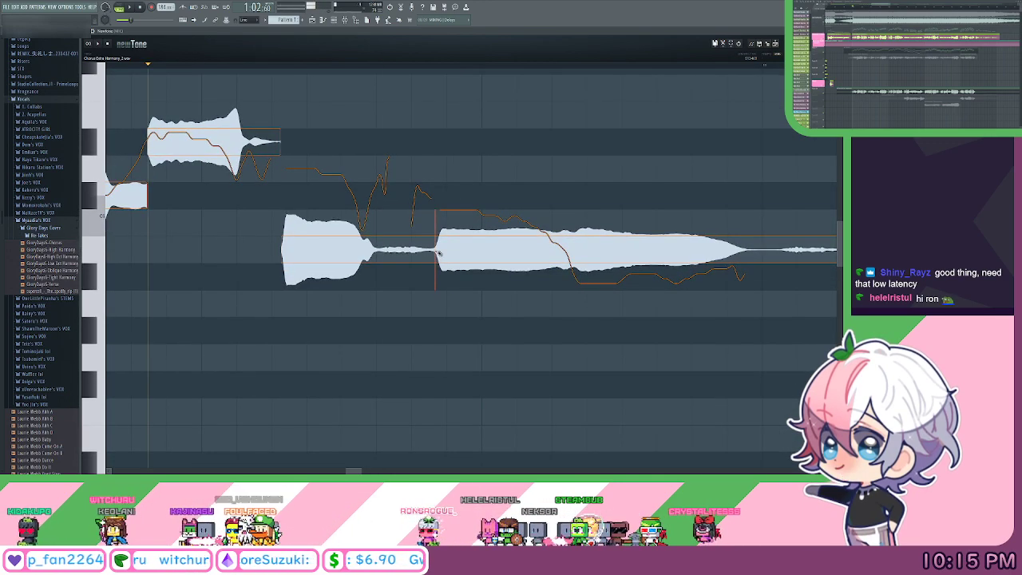
pyautogui.click(439, 253)
pyautogui.scroll(-1, 461, 88)
# Play the long tapering note and slice it where its falling pitch reaches the lower level.
pyautogui.moveTo(619, 123); pyautogui.dragTo(473, 108)
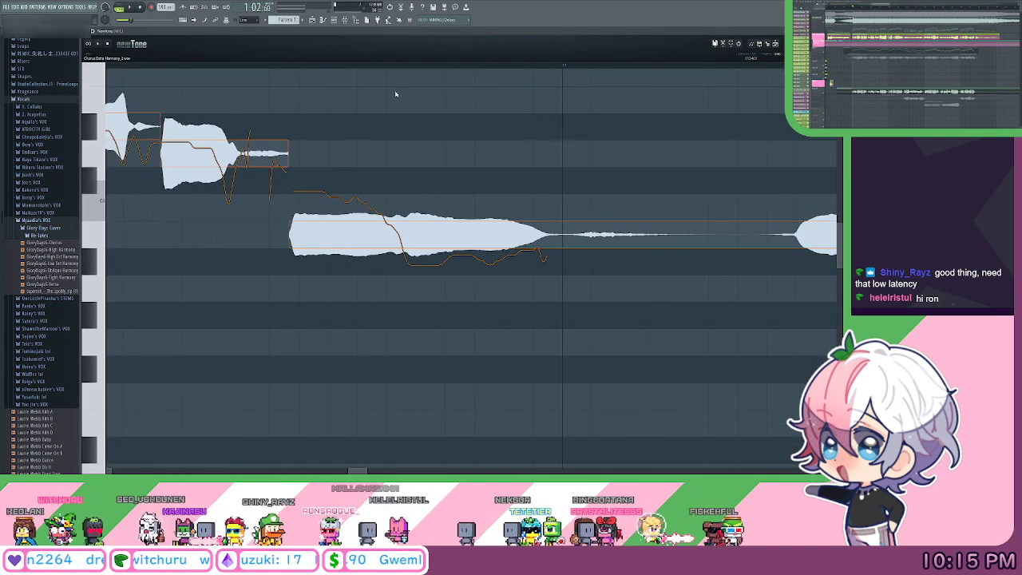
pyautogui.scroll(1, 305, 75)
pyautogui.press('space')
pyautogui.press('space')
pyautogui.moveTo(281, 67); pyautogui.dragTo(428, 96)
pyautogui.doubleClick(427, 233)
# Play past the long near-silent tail and slice where the next waveform swell begins.
pyautogui.moveTo(554, 106); pyautogui.dragTo(416, 96)
pyautogui.scroll(-1, 386, 71)
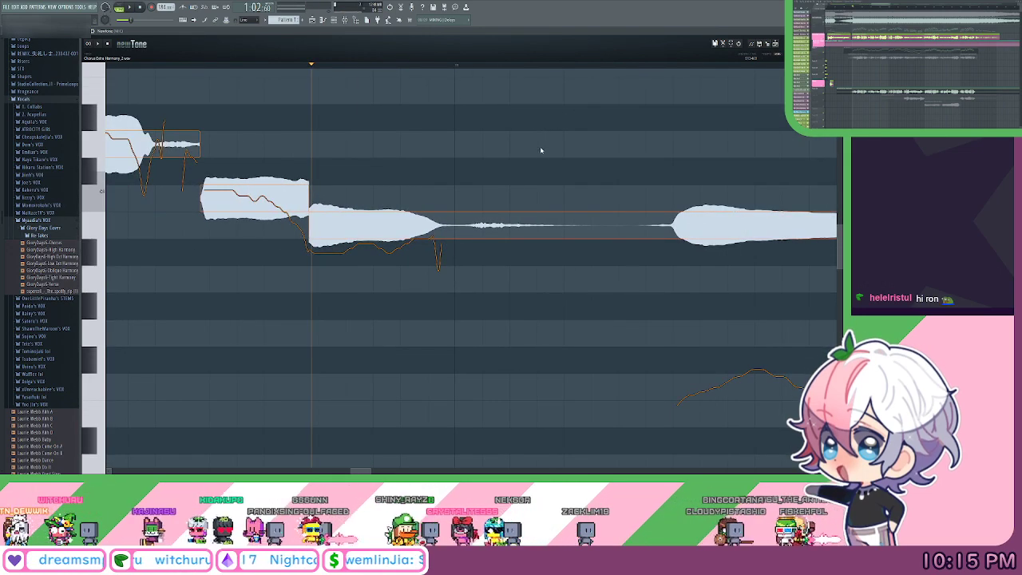
pyautogui.hscroll(2, 559, 156)
pyautogui.moveTo(498, 137); pyautogui.dragTo(470, 131)
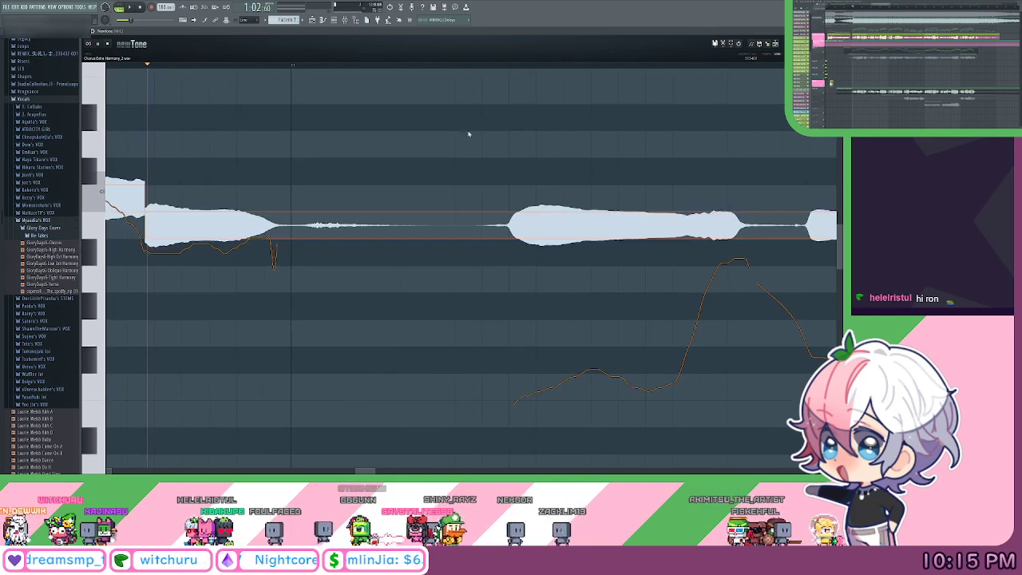
pyautogui.press('space')
pyautogui.scroll(1, 382, 58)
pyautogui.press('space')
pyautogui.moveTo(385, 64); pyautogui.dragTo(546, 105)
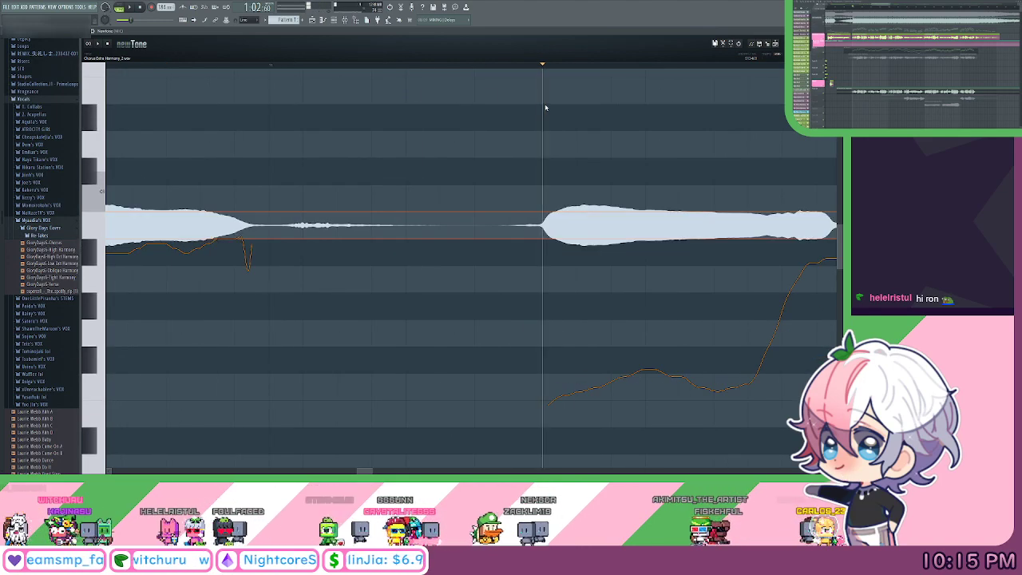
pyautogui.click(544, 238)
# Slice the new note where its pitch starts climbing steeply, and again where the waveform swells after the following quiet gap.
pyautogui.press('space')
pyautogui.scroll(-1, 516, 74)
pyautogui.moveTo(652, 121); pyautogui.dragTo(403, 103)
pyautogui.press('space')
pyautogui.moveTo(321, 64); pyautogui.dragTo(474, 103)
pyautogui.click(476, 205)
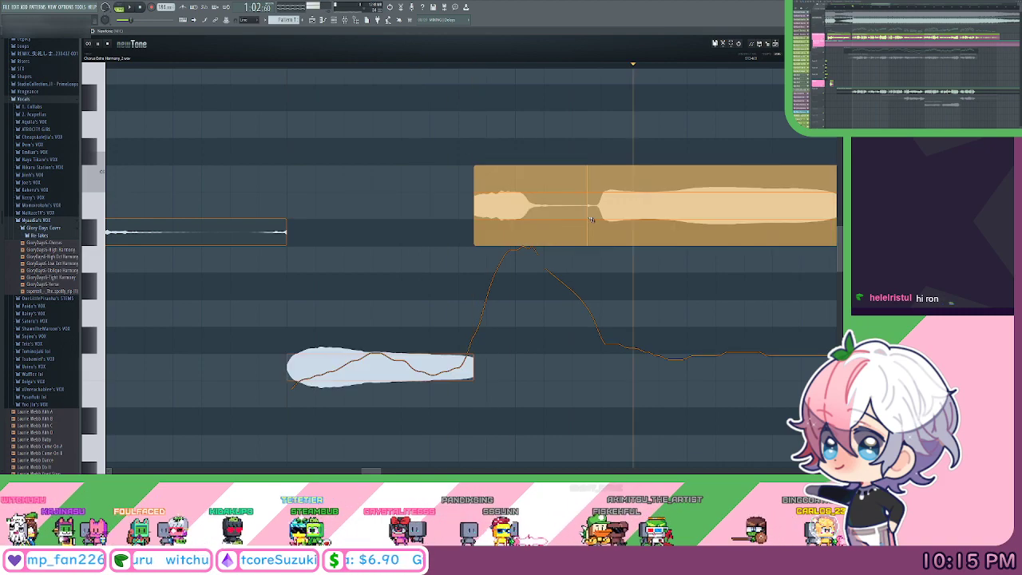
pyautogui.click(600, 206)
pyautogui.moveTo(709, 140); pyautogui.dragTo(537, 118)
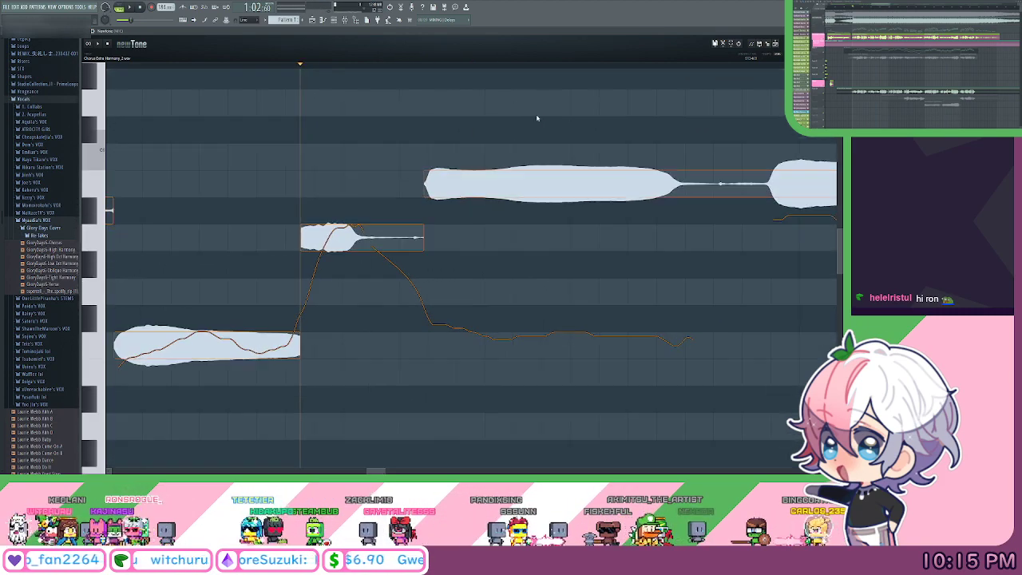
# Slice the long flat note in its quiet tail, just before the next swell begins.
pyautogui.scroll(-2, 481, 70)
pyautogui.hscroll(6, 694, 122)
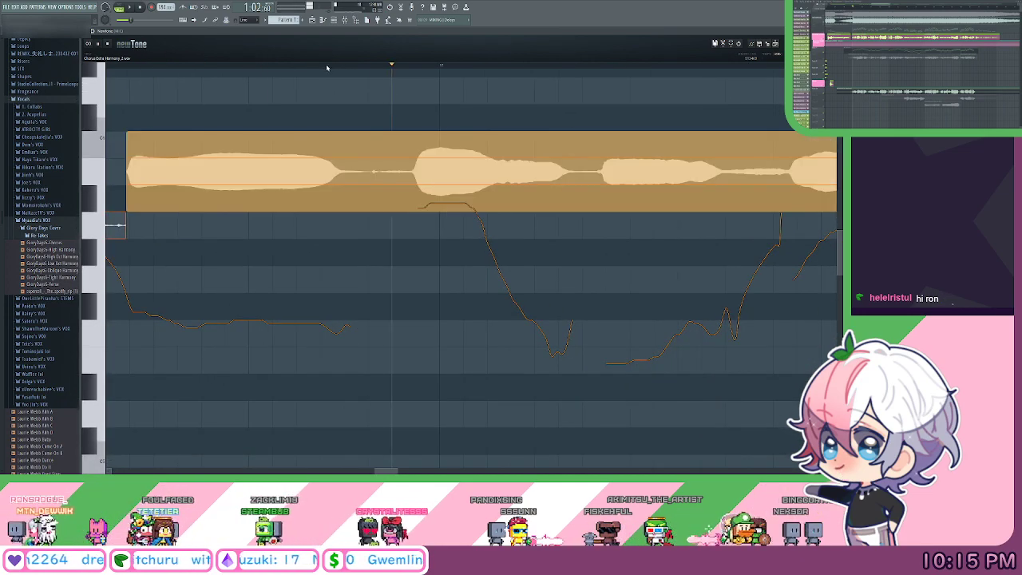
pyautogui.moveTo(359, 68); pyautogui.dragTo(395, 84)
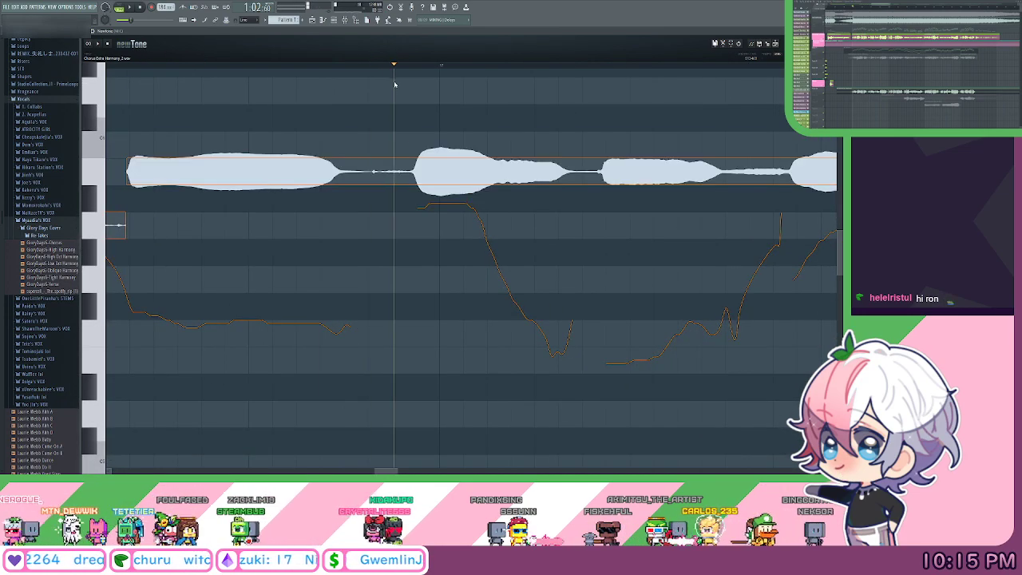
pyautogui.click(401, 176)
# Play the next note and slice it where its bulge narrows and the pitch begins to fall.
pyautogui.moveTo(554, 128); pyautogui.dragTo(432, 125)
pyautogui.press('space')
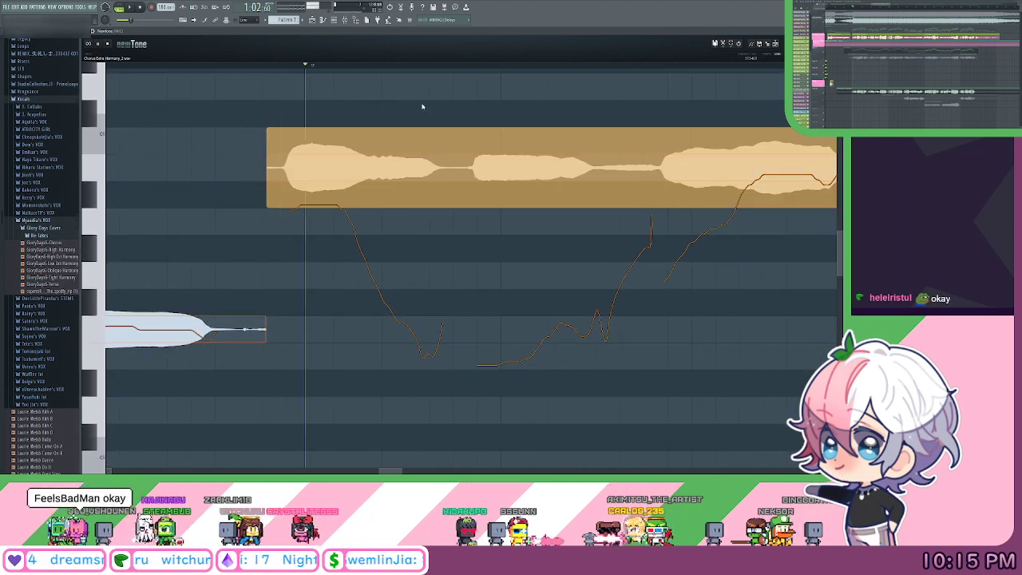
pyautogui.moveTo(241, 67); pyautogui.dragTo(346, 85)
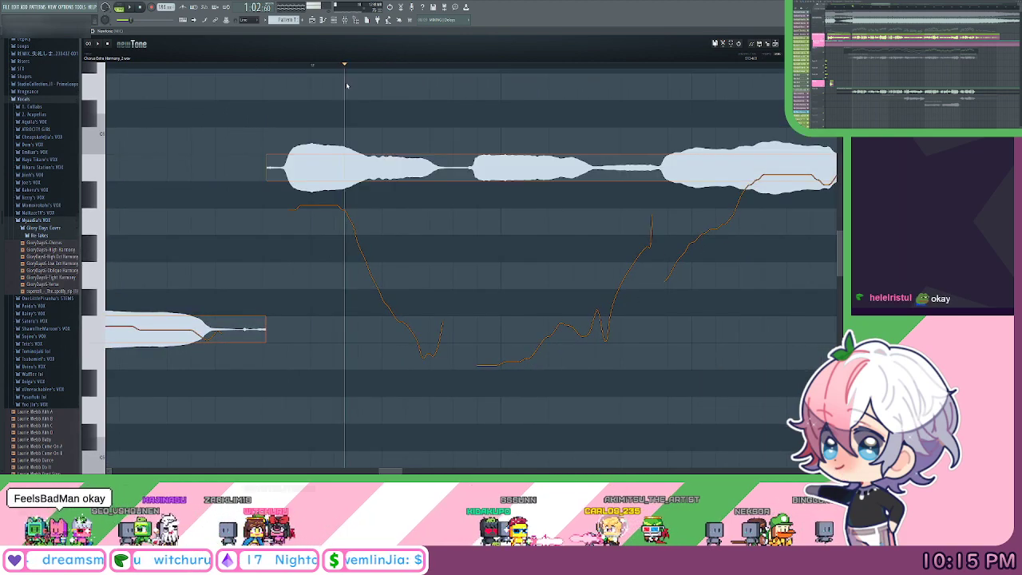
pyautogui.click(371, 169)
# Slice the remaining note at the ends of the next two quiet gaps, where each new waveform block starts.
pyautogui.moveTo(487, 202); pyautogui.dragTo(445, 219)
pyautogui.click(429, 189)
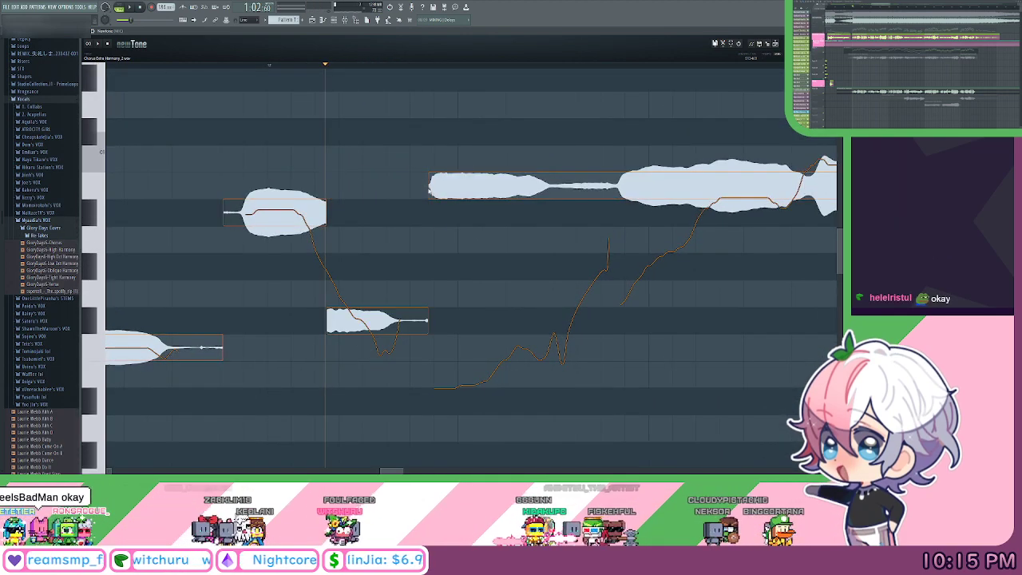
pyautogui.moveTo(560, 242); pyautogui.dragTo(445, 244)
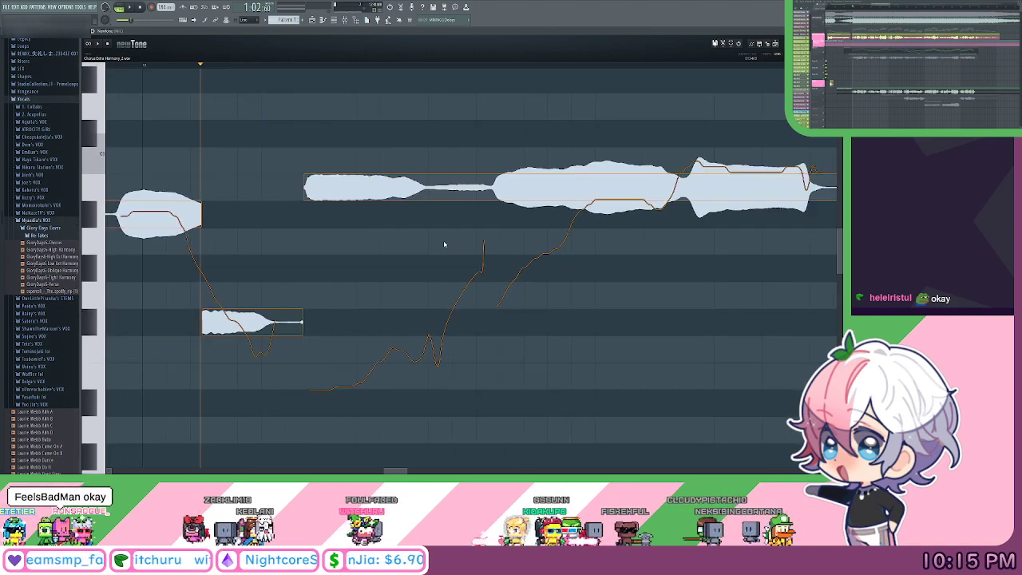
pyautogui.click(492, 188)
# Slice the following long note at the neck before its second bulge, where the pitch reaches the upper level.
pyautogui.moveTo(626, 260); pyautogui.dragTo(527, 285)
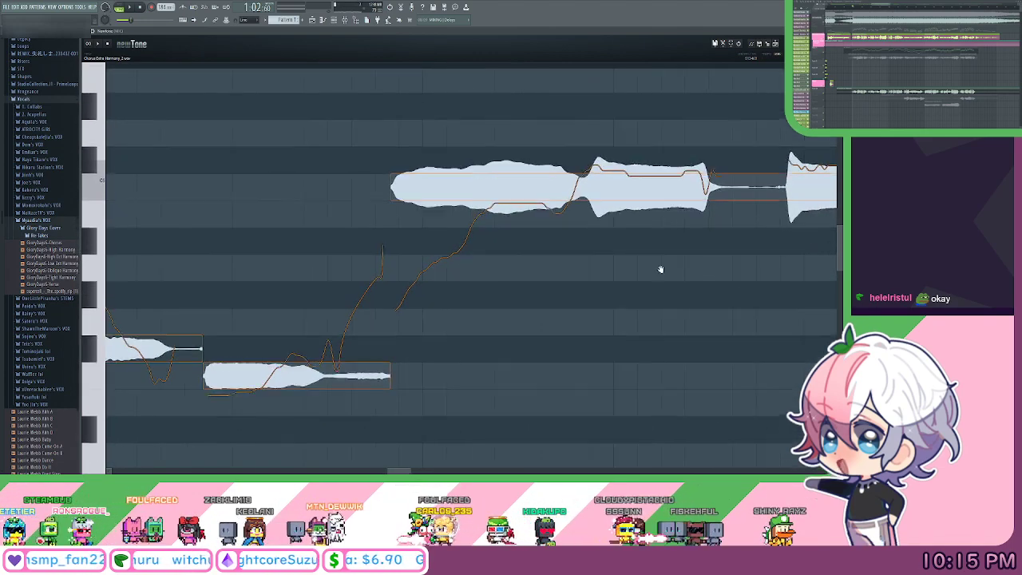
pyautogui.moveTo(661, 269); pyautogui.dragTo(552, 282)
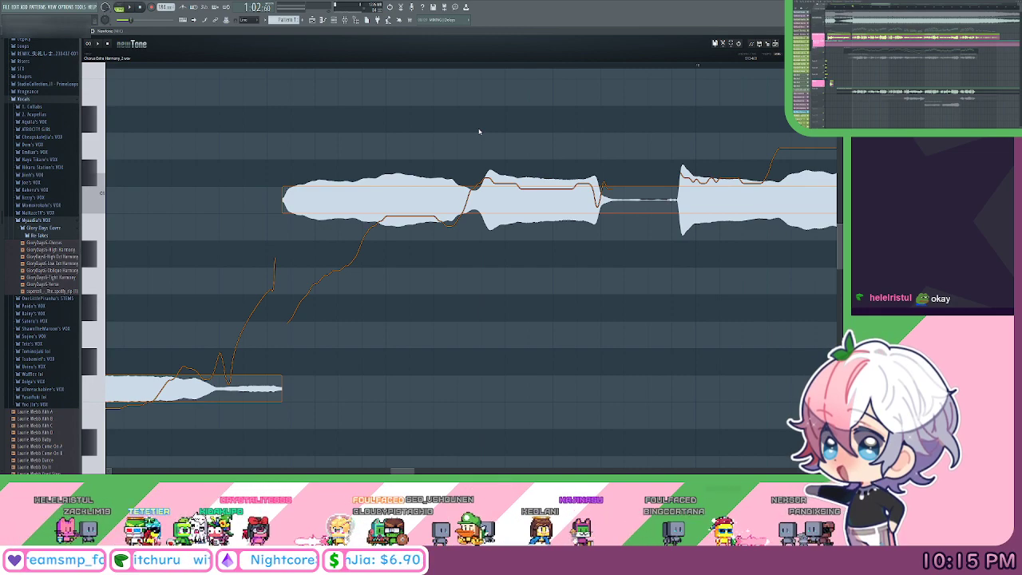
pyautogui.click(265, 67)
pyautogui.scroll(1, 266, 67)
pyautogui.click(319, 67)
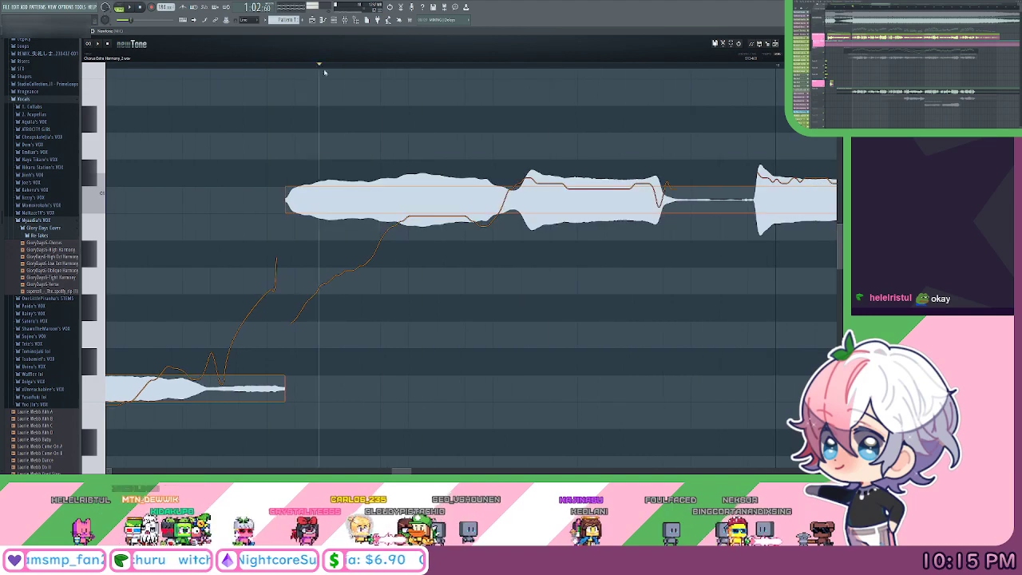
pyautogui.moveTo(501, 95); pyautogui.dragTo(520, 99)
pyautogui.doubleClick(520, 199)
pyautogui.moveTo(509, 200); pyautogui.dragTo(510, 226)
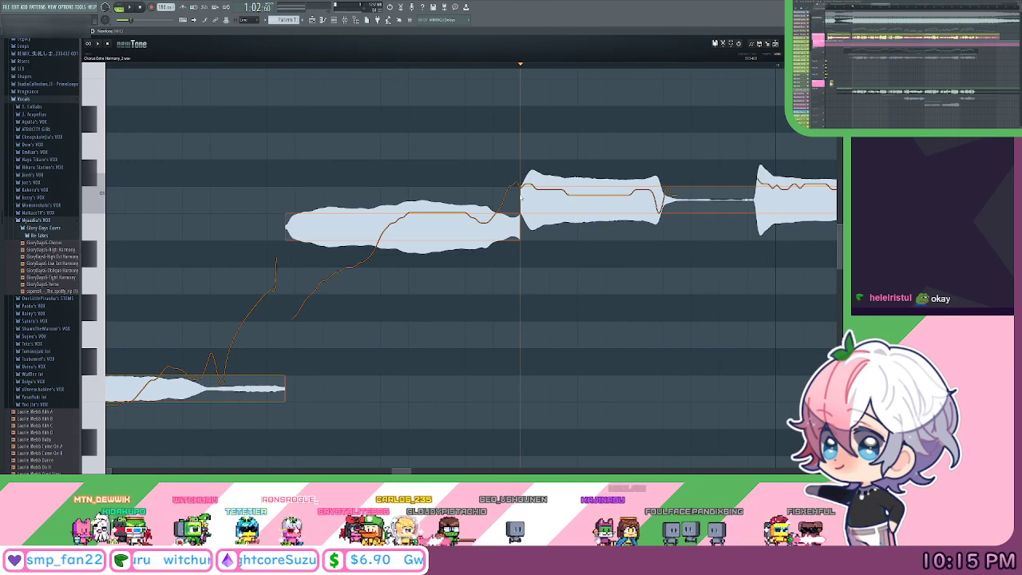
# Replay the first part, slice it near the end of its pitch rise, and slice the following note at the sharp onset after the quiet gap.
pyautogui.click(290, 67)
pyautogui.click(279, 67)
pyautogui.click(240, 67)
pyautogui.press('space')
pyautogui.press('space')
pyautogui.click(299, 75)
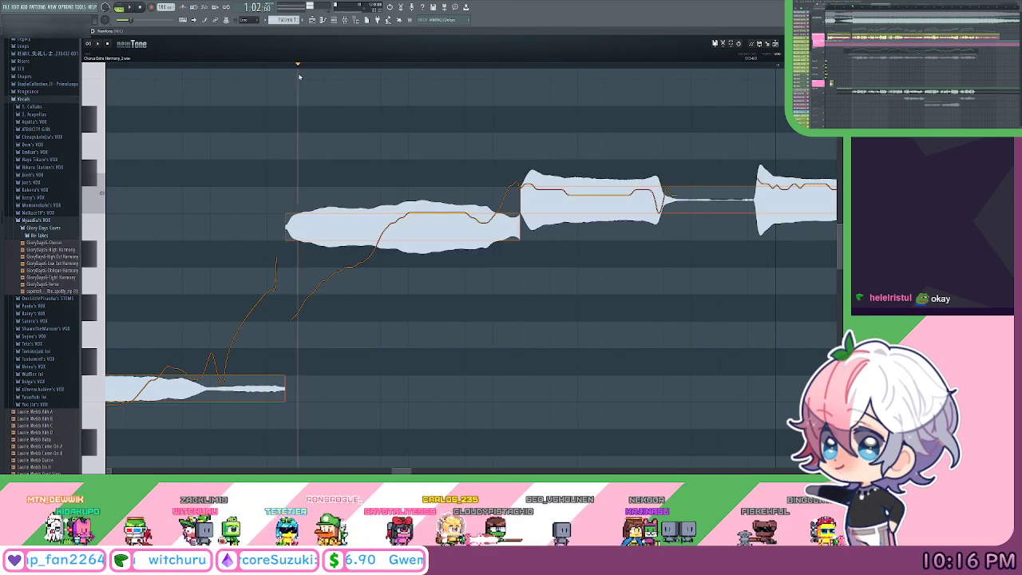
pyautogui.doubleClick(384, 233)
pyautogui.moveTo(753, 152); pyautogui.dragTo(417, 140)
pyautogui.click(421, 194)
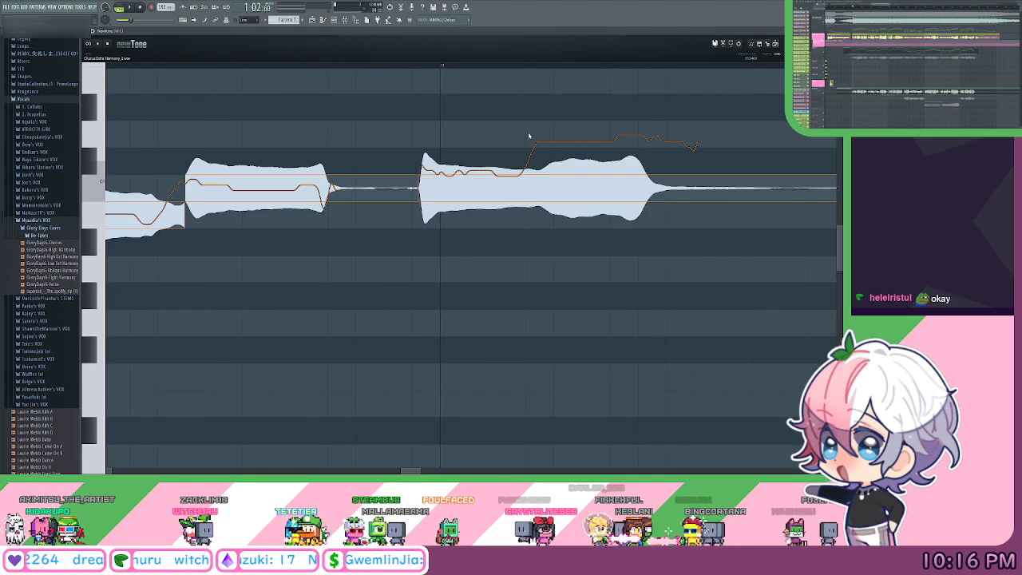
# Slice the note where its pitch settles on the higher plateau, and again where the waveform swells after the long quiet tail.
pyautogui.moveTo(528, 135); pyautogui.dragTo(410, 161)
pyautogui.press('space')
pyautogui.press('space')
pyautogui.moveTo(376, 90); pyautogui.dragTo(419, 106)
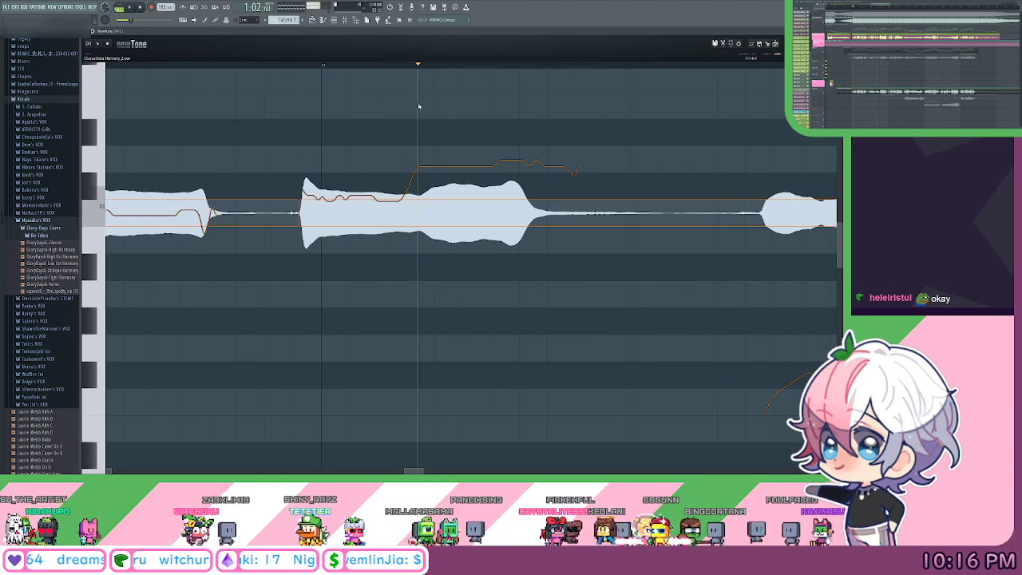
pyautogui.hscroll(4, 598, 155)
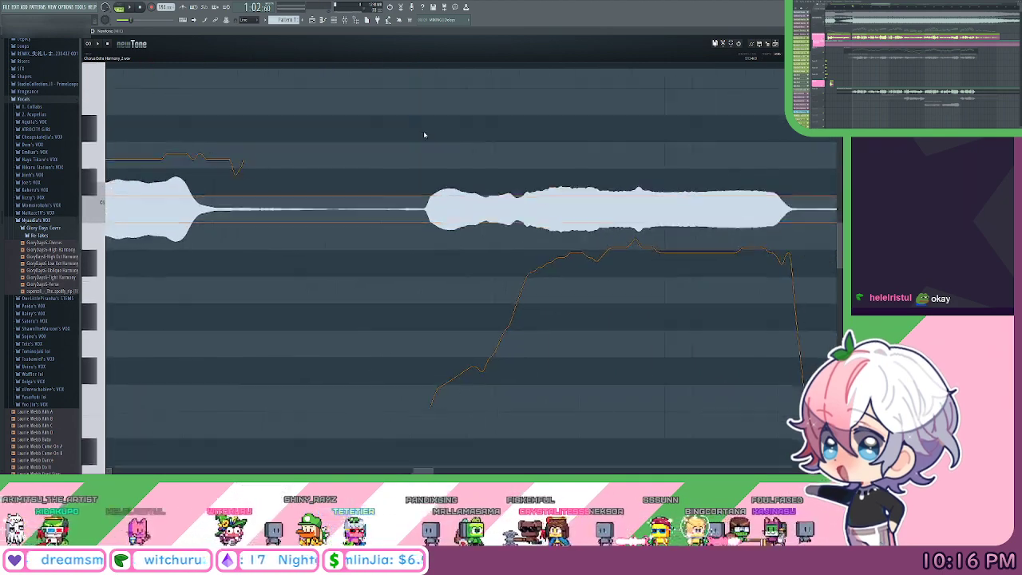
pyautogui.click(426, 216)
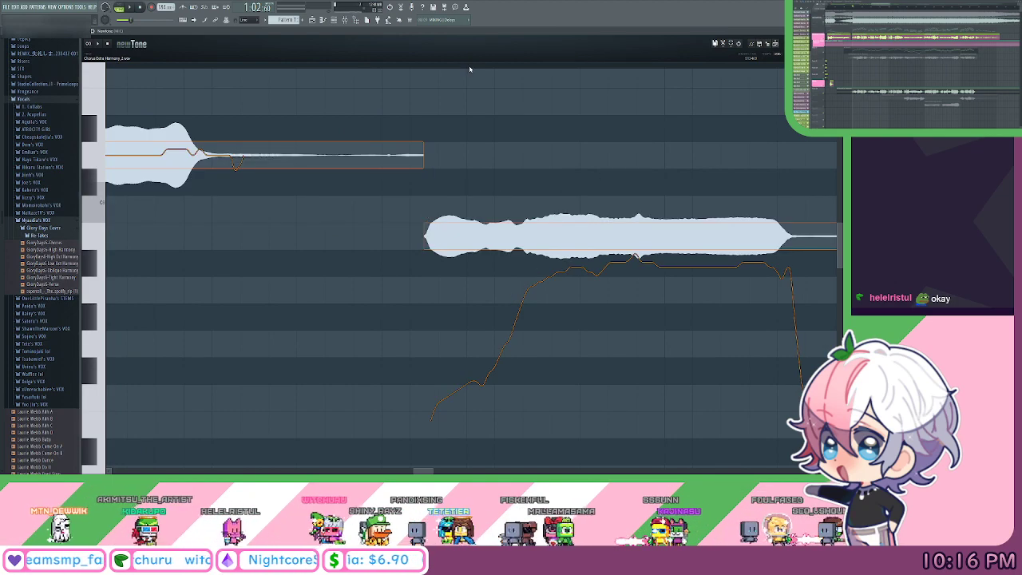
# Replay the long block after the quiet tail and slice it where its rising pitch reaches the upper level.
pyautogui.hscroll(1, 573, 112)
pyautogui.scroll(1, 550, 115)
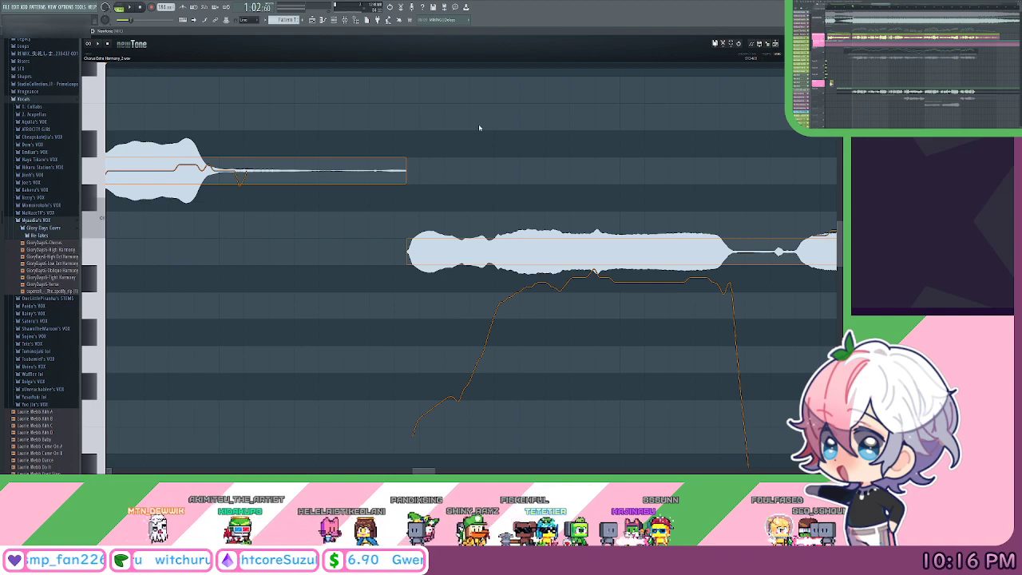
pyautogui.scroll(-2, 511, 157)
pyautogui.hscroll(5, 471, 140)
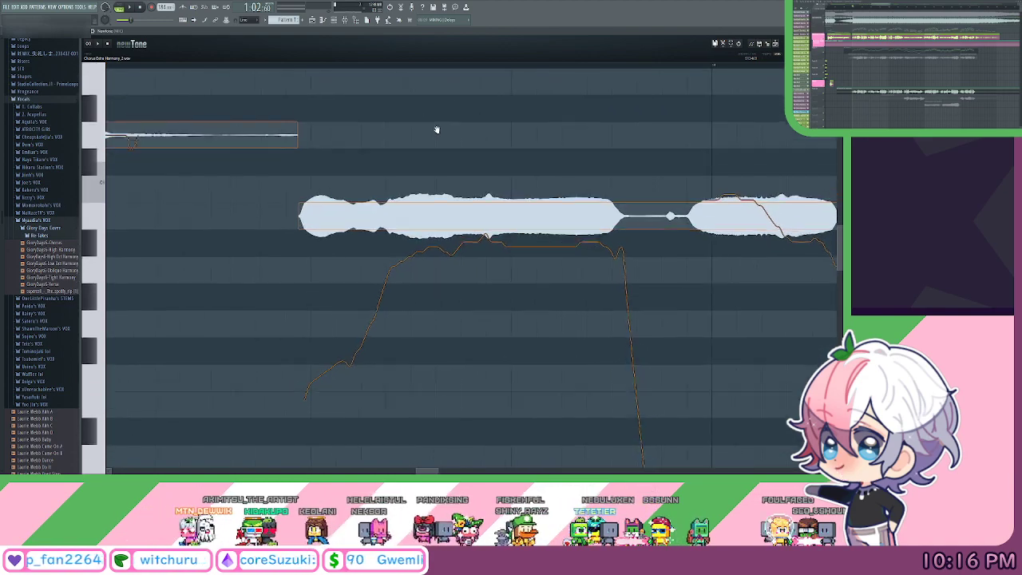
pyautogui.hscroll(2, 367, 96)
pyautogui.scroll(-1, 368, 95)
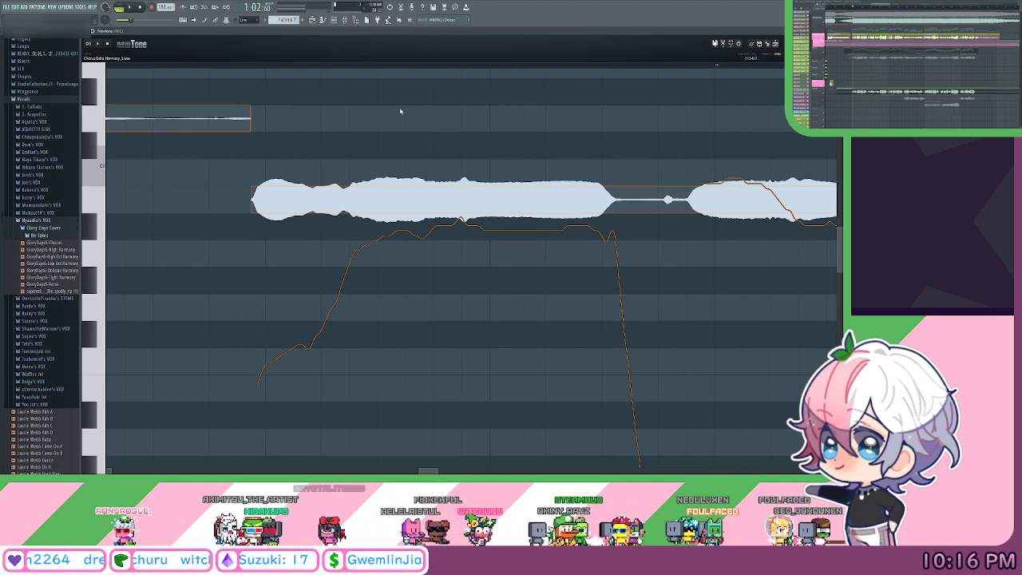
pyautogui.hscroll(-1, 335, 95)
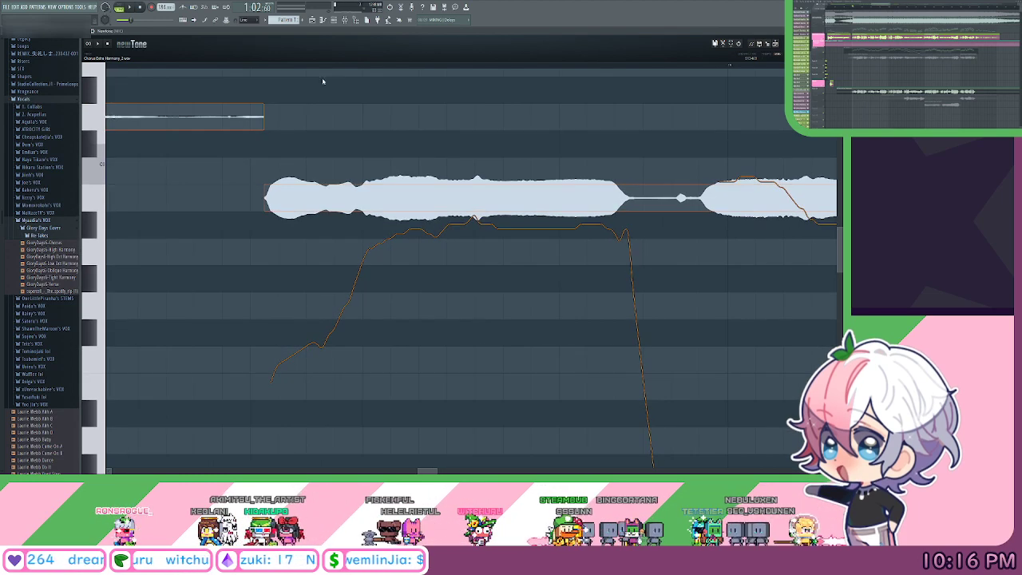
pyautogui.scroll(2, 264, 68)
pyautogui.scroll(-3, 264, 68)
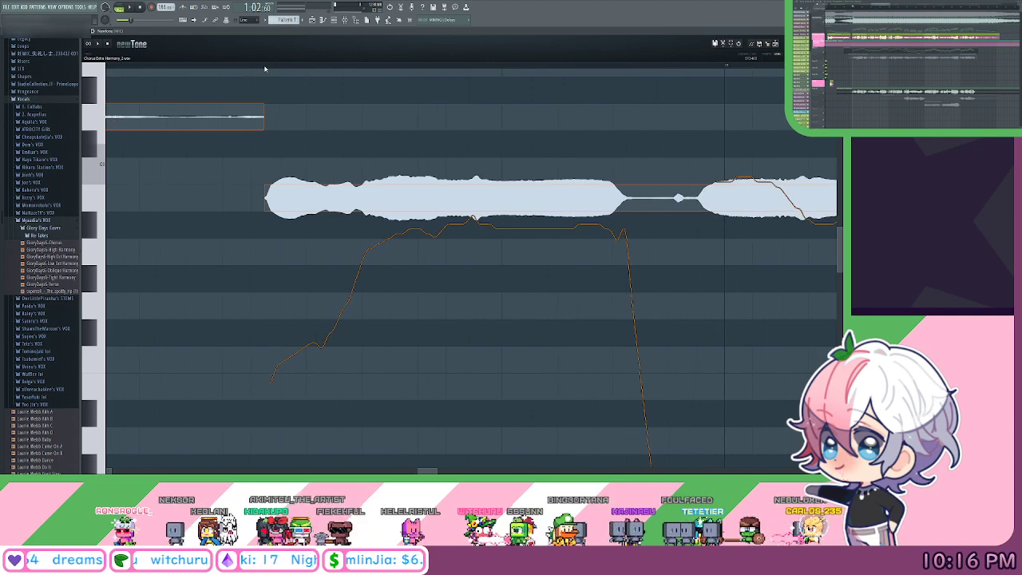
pyautogui.scroll(2, 264, 68)
pyautogui.moveTo(380, 117)
pyautogui.mouseDown()
pyautogui.moveTo(368, 115)
pyautogui.moveTo(377, 119)
pyautogui.mouseUp()
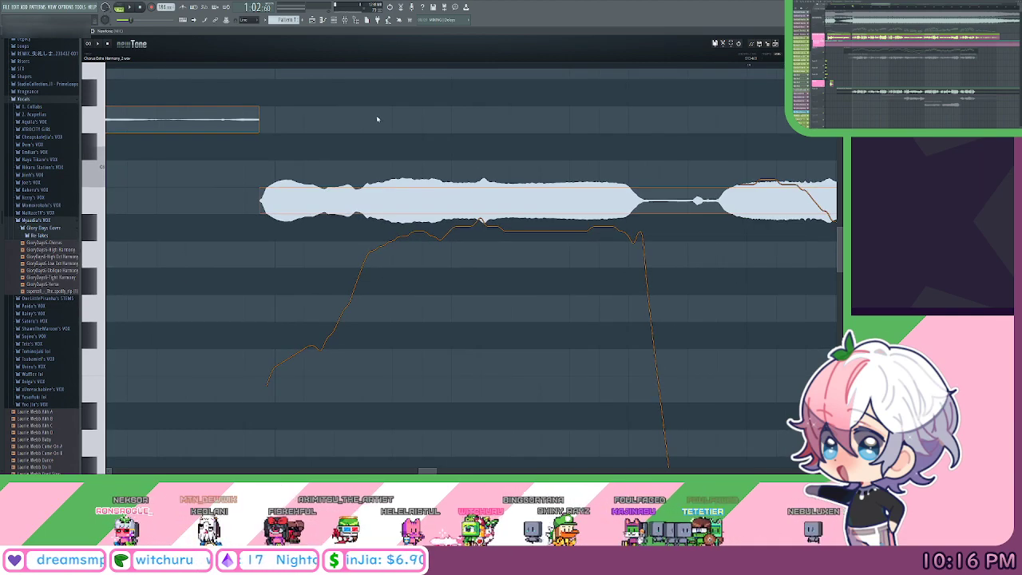
pyautogui.click(234, 67)
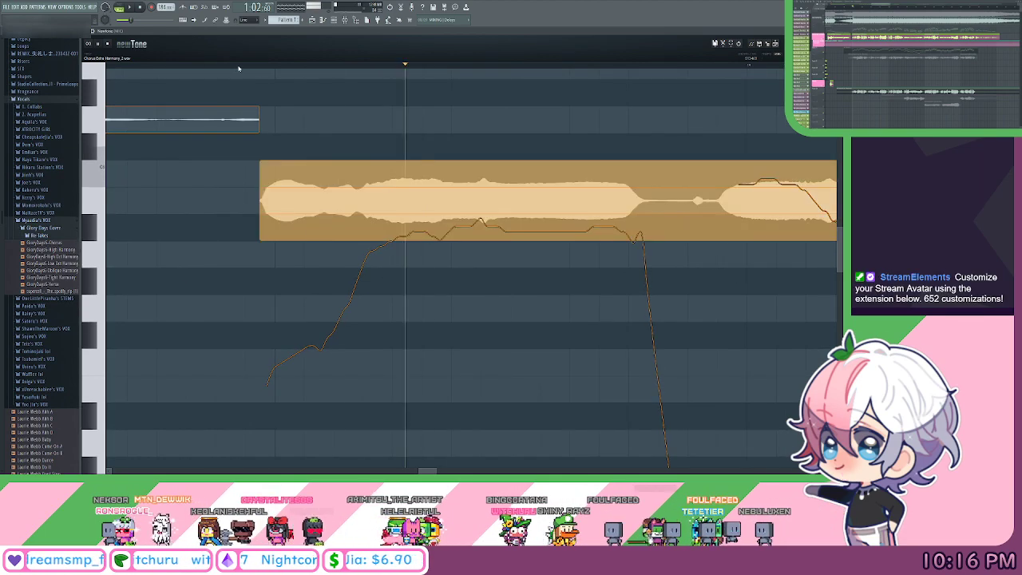
pyautogui.moveTo(238, 67); pyautogui.dragTo(347, 78)
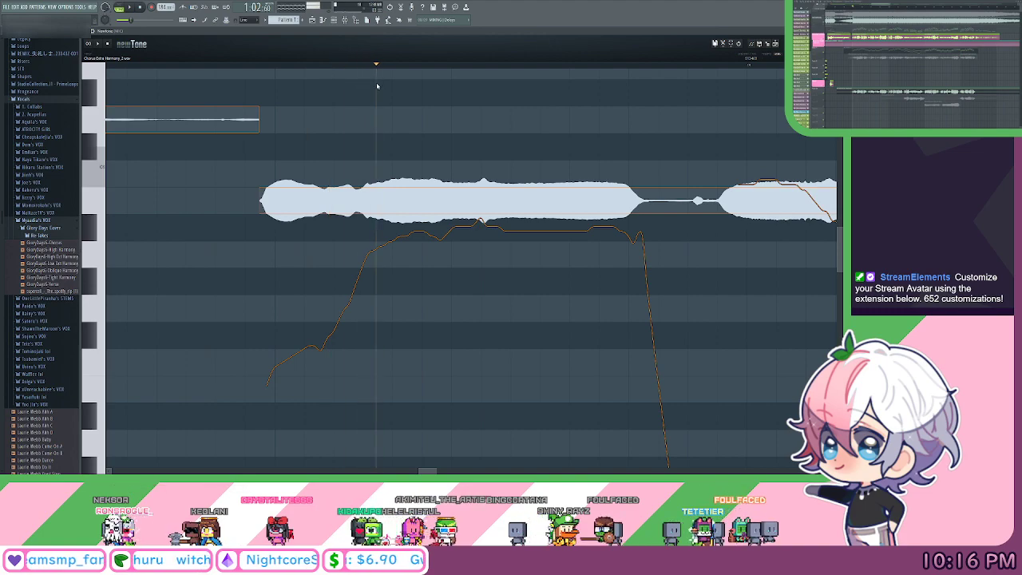
pyautogui.click(372, 198)
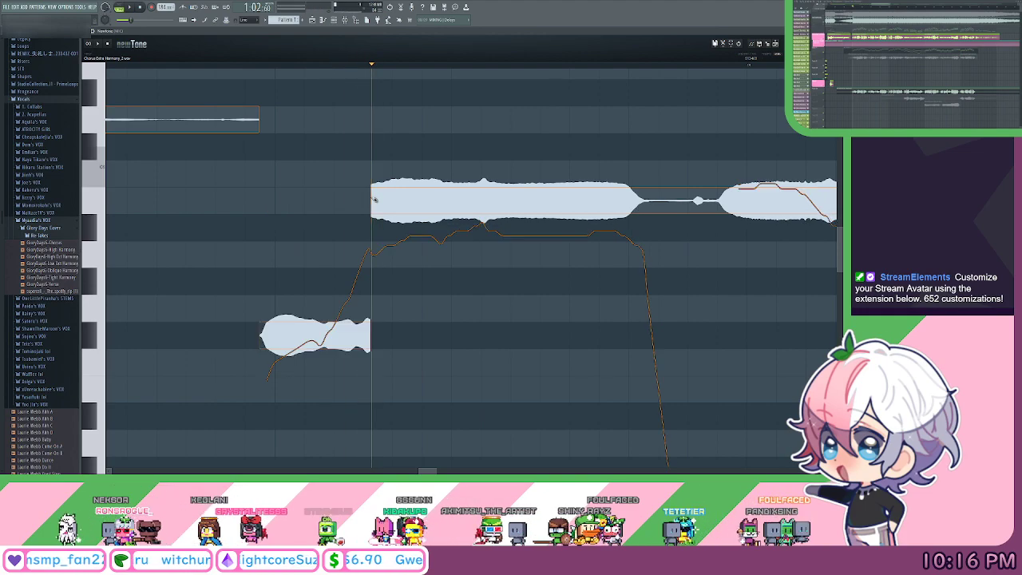
# Slice the plateau note at the small swell in its waveform, and again after the tiny blip in the quiet gap.
pyautogui.moveTo(569, 132); pyautogui.dragTo(486, 121)
pyautogui.moveTo(269, 72); pyautogui.dragTo(331, 91)
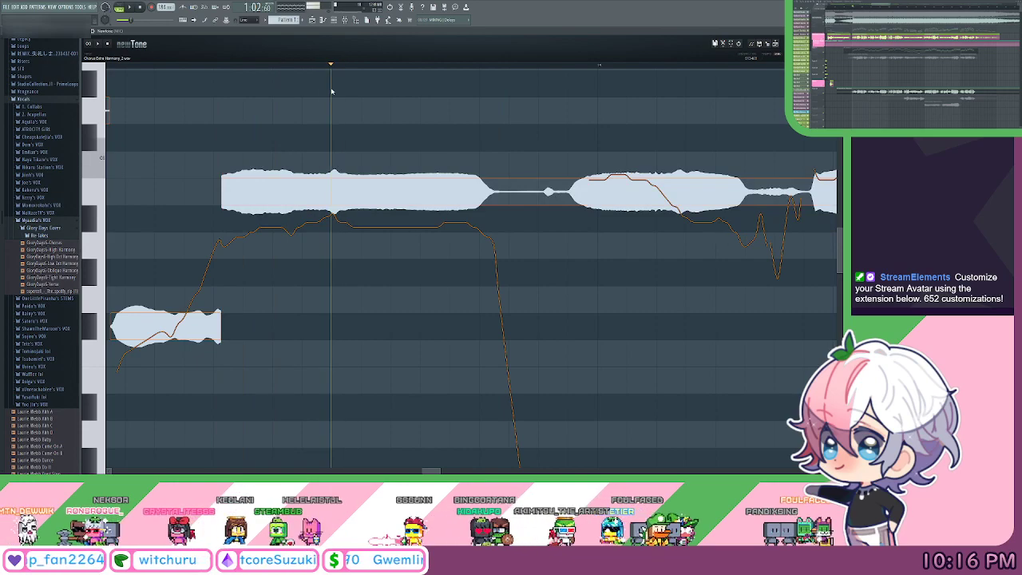
pyautogui.click(334, 192)
pyautogui.moveTo(546, 118); pyautogui.dragTo(383, 111)
pyautogui.click(396, 171)
# Slice the following block where its pitch drops to the lower level, and at the sharp onset after its quiet gap.
pyautogui.moveTo(532, 121); pyautogui.dragTo(412, 117)
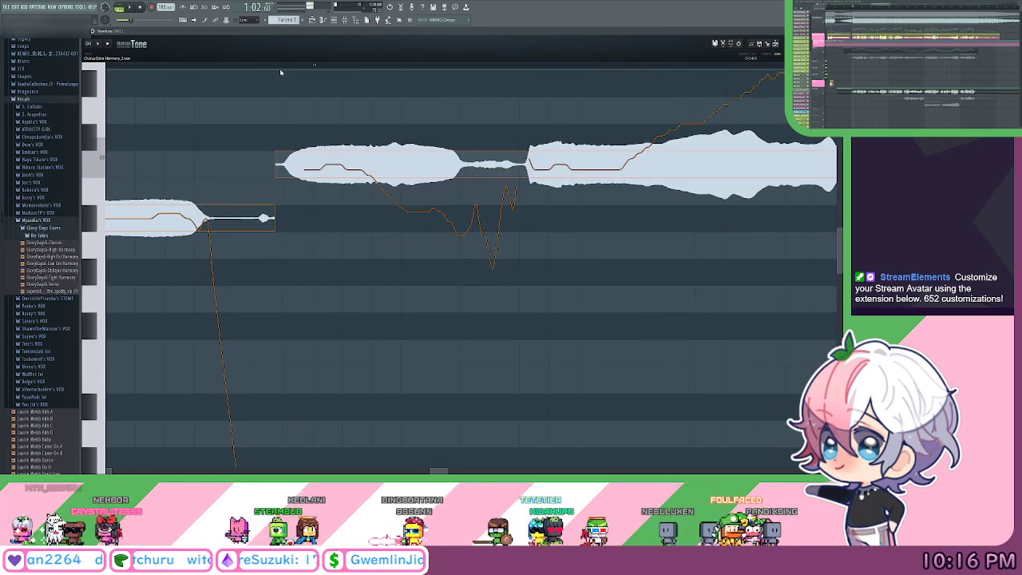
pyautogui.moveTo(280, 72); pyautogui.dragTo(391, 102)
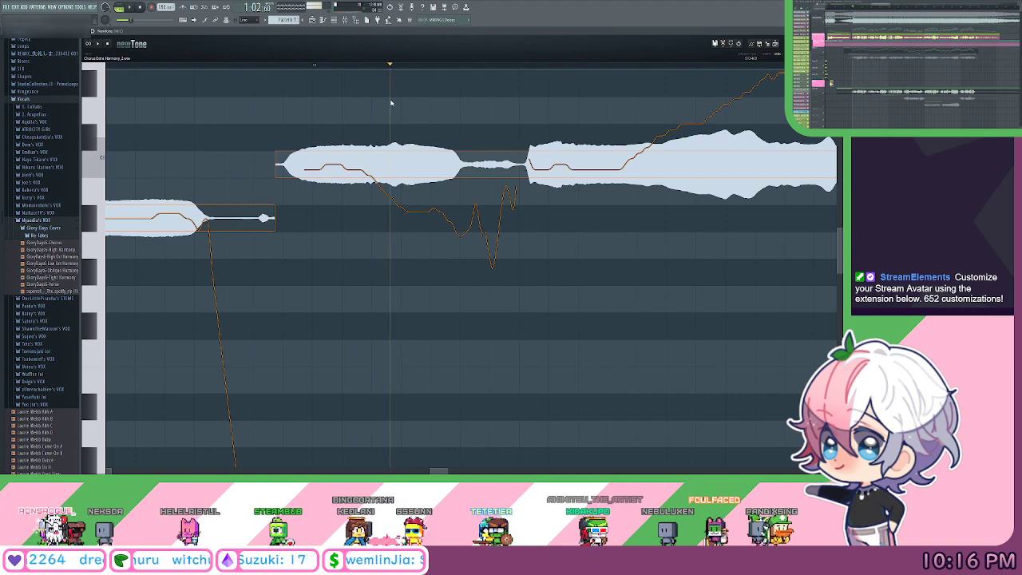
pyautogui.click(393, 166)
pyautogui.press('space')
pyautogui.moveTo(482, 125); pyautogui.dragTo(378, 124)
pyautogui.press('space')
pyautogui.press('space')
pyautogui.click(416, 166)
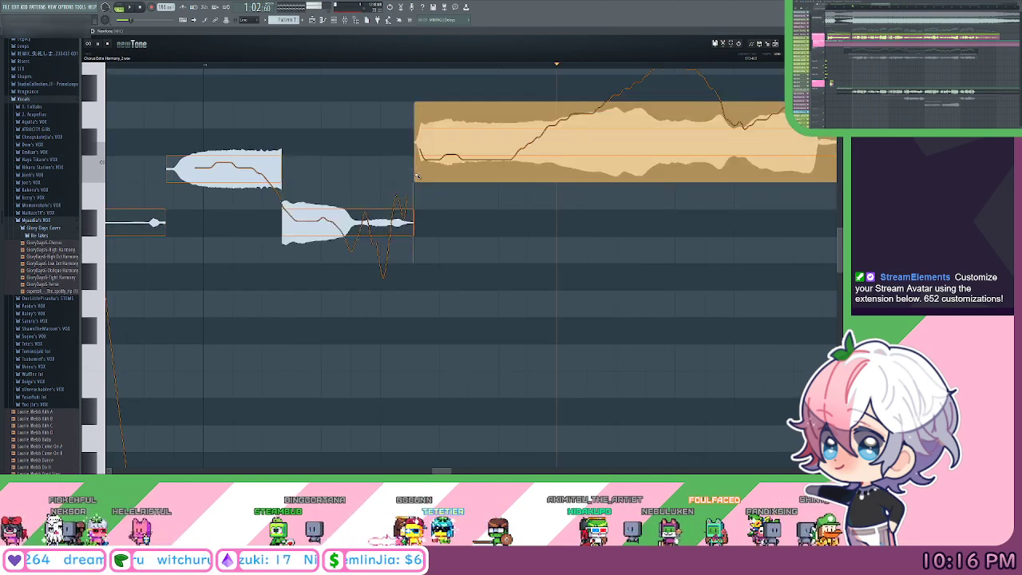
# Slice the following long note at the end of its flat opening, where the pitch starts to rise.
pyautogui.press('space')
pyautogui.moveTo(479, 118); pyautogui.dragTo(342, 133)
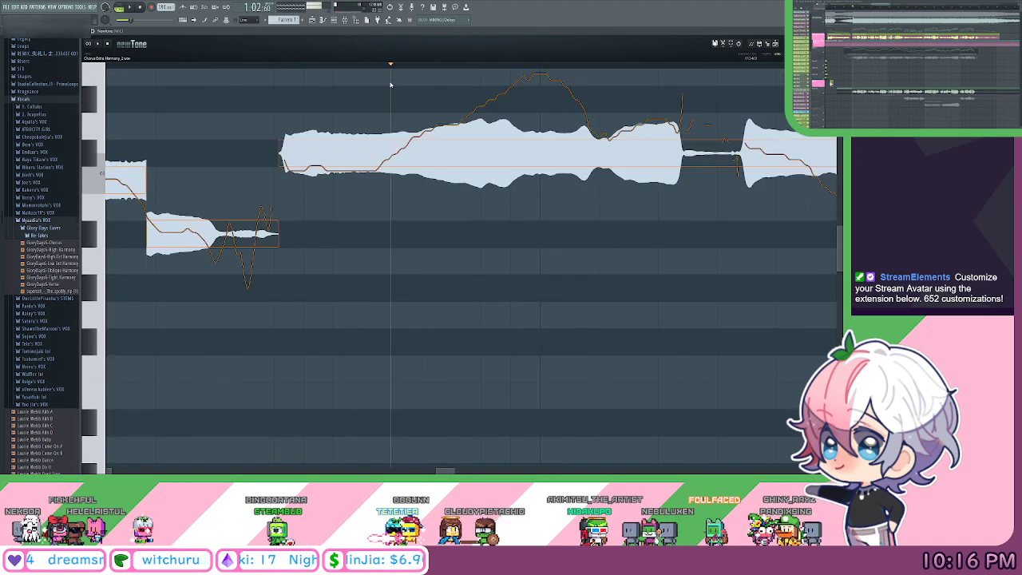
pyautogui.click(393, 156)
# Replay the rising note, slice it at the narrow neck after its pitch peak, and slice at the onset after the quiet gap.
pyautogui.moveTo(429, 79); pyautogui.dragTo(335, 111)
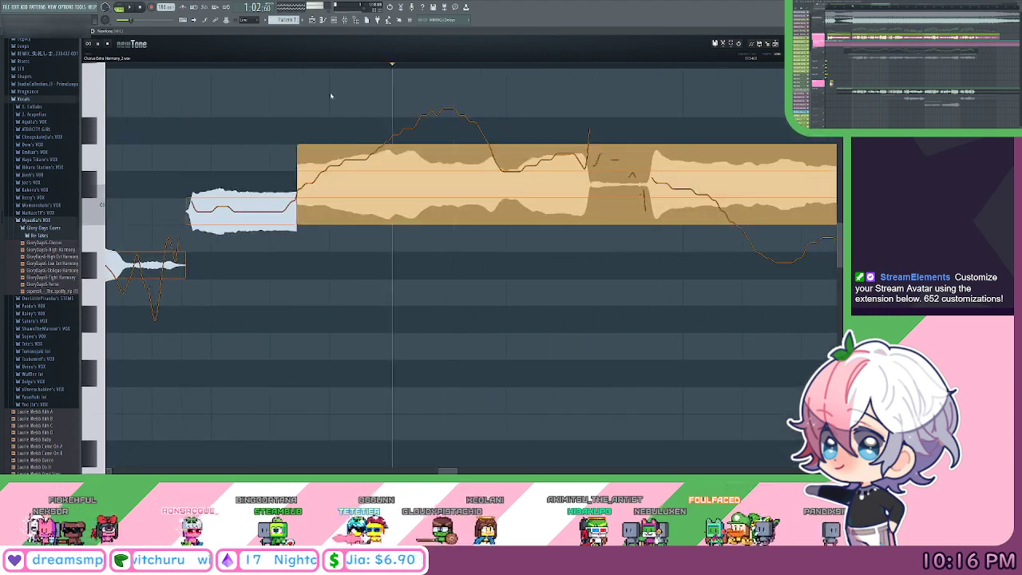
pyautogui.moveTo(297, 66); pyautogui.dragTo(400, 84)
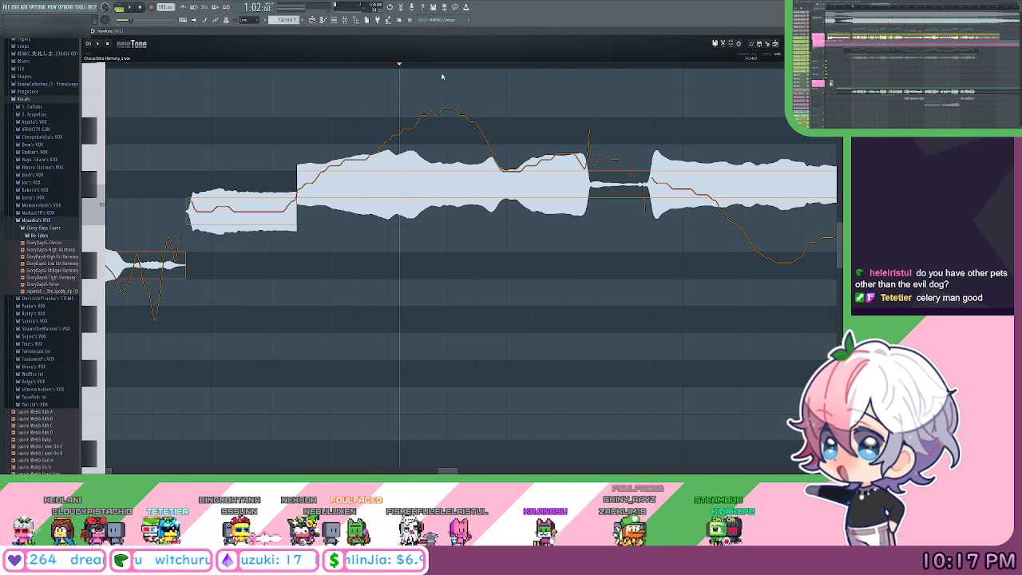
pyautogui.moveTo(281, 69); pyautogui.dragTo(486, 99)
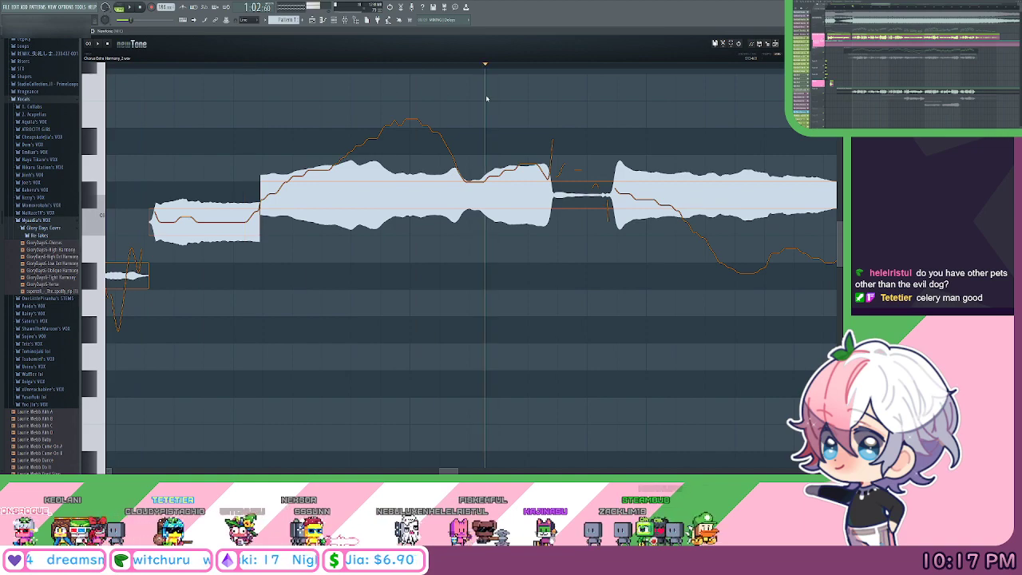
pyautogui.click(485, 188)
pyautogui.moveTo(551, 129); pyautogui.dragTo(460, 123)
pyautogui.click(525, 246)
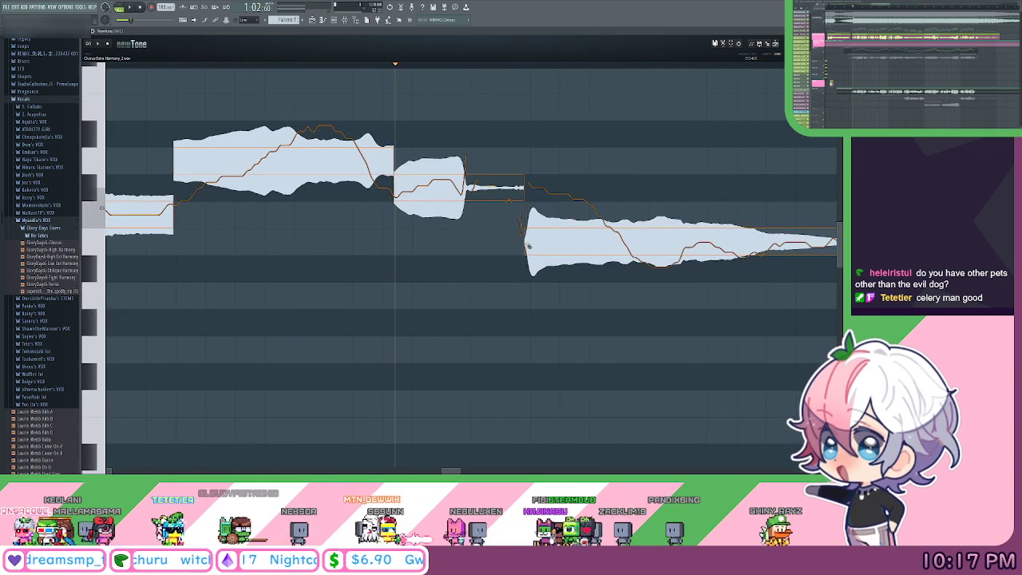
# Slice the descending last note partway down, where its pitch reaches the lower level.
pyautogui.moveTo(525, 246); pyautogui.dragTo(367, 227)
pyautogui.press('space')
pyautogui.press('space')
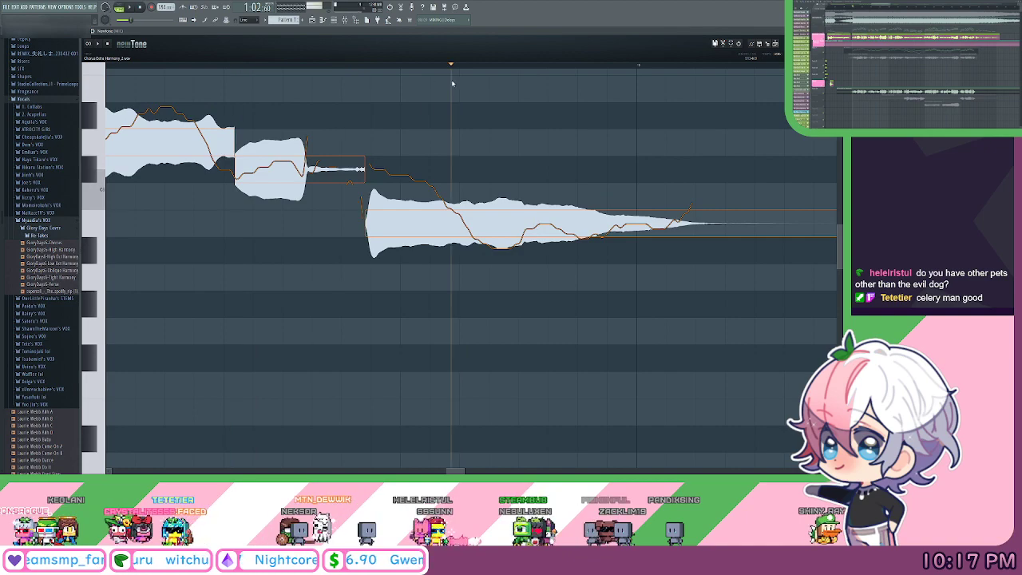
pyautogui.moveTo(452, 83); pyautogui.dragTo(479, 104)
pyautogui.moveTo(483, 210); pyautogui.dragTo(450, 214)
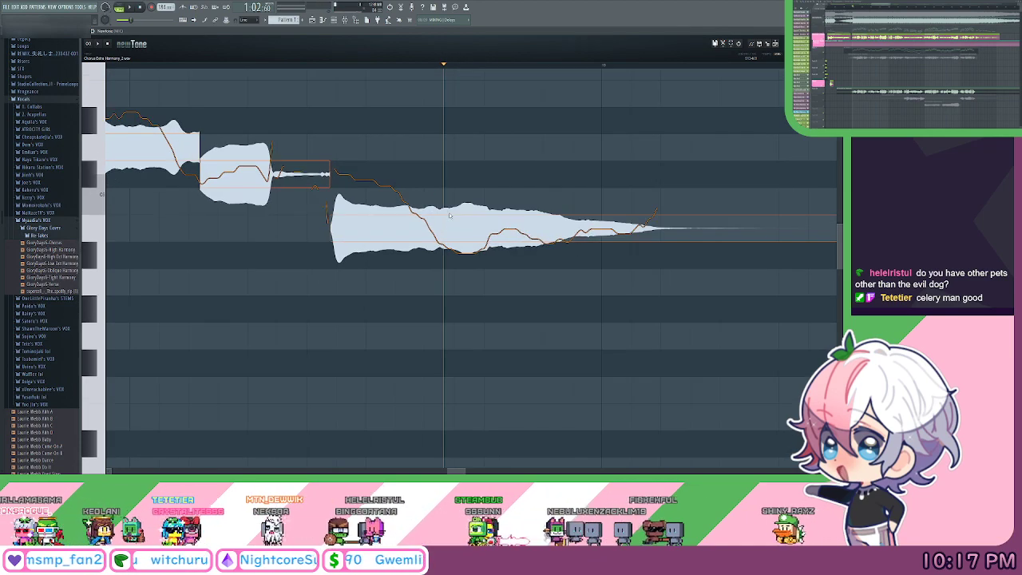
pyautogui.press('space')
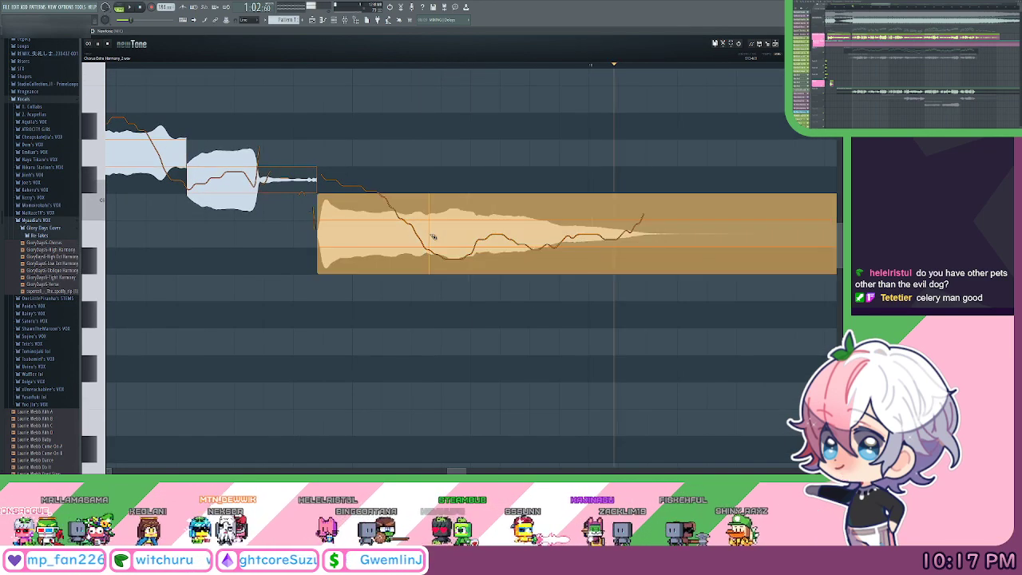
pyautogui.press('space')
pyautogui.click(432, 236)
# Slice the last note where its waveform fades out and again in the silence, and delete the trailing silent piece.
pyautogui.click(224, 68)
pyautogui.press('space')
pyautogui.moveTo(652, 150); pyautogui.dragTo(402, 148)
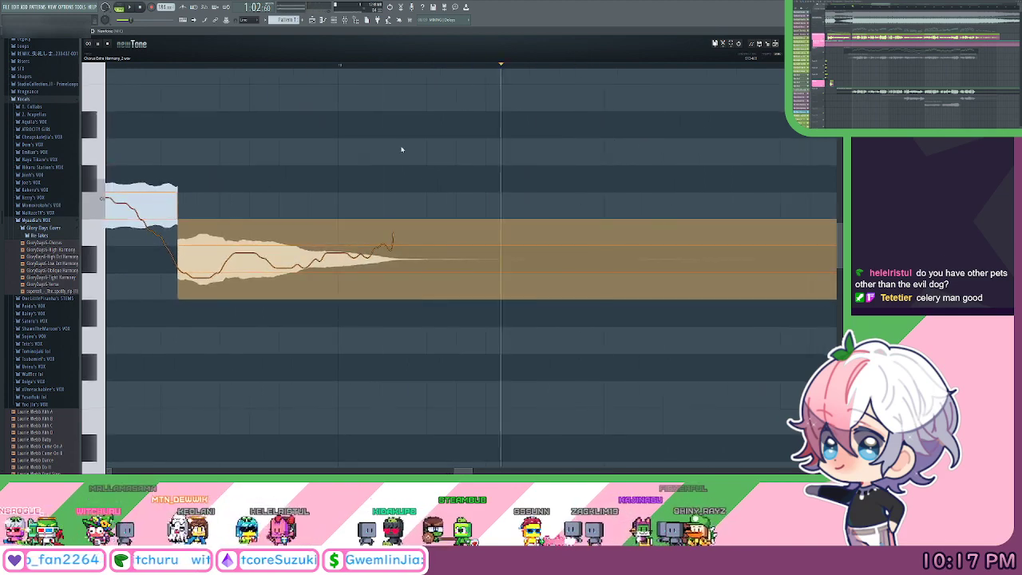
pyautogui.press('space')
pyautogui.moveTo(511, 186); pyautogui.dragTo(390, 173)
pyautogui.press('space')
pyautogui.press('space')
pyautogui.click(354, 255)
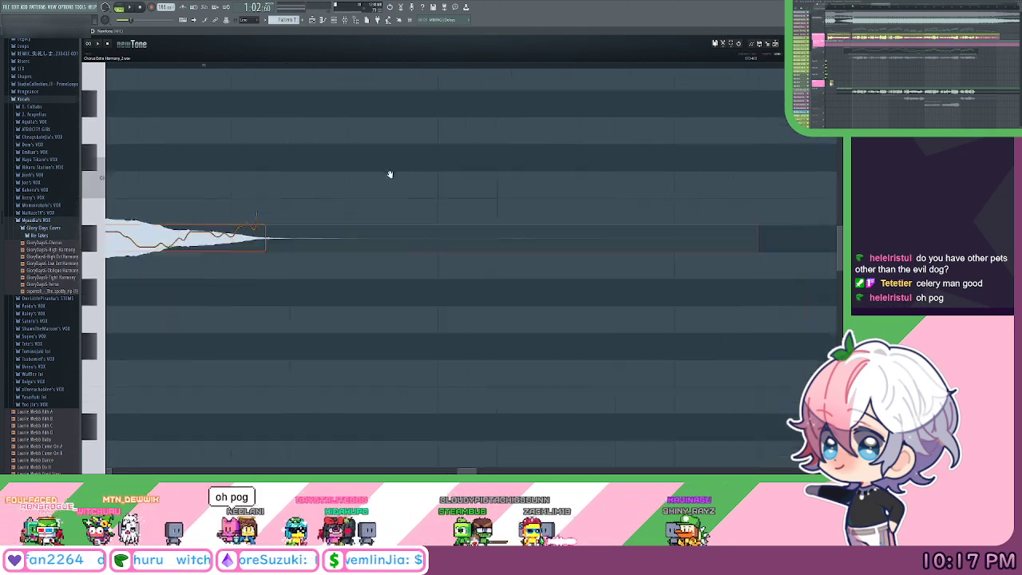
pyautogui.press('space')
pyautogui.press('space')
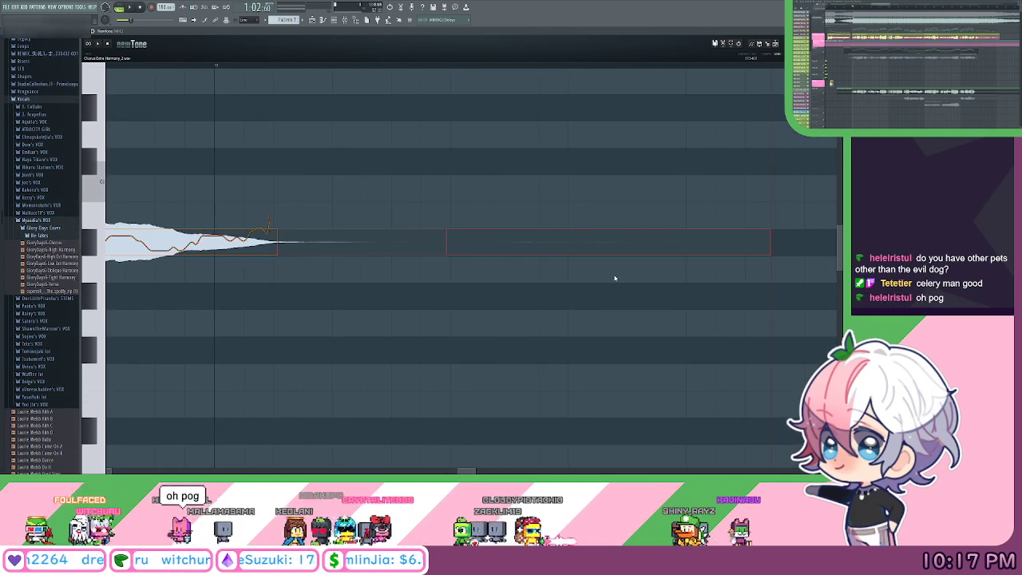
pyautogui.press('Delete')
# Replay the last phrase and slice its long rising note midway up the climb towards the pitch peak.
pyautogui.moveTo(388, 161); pyautogui.dragTo(580, 178)
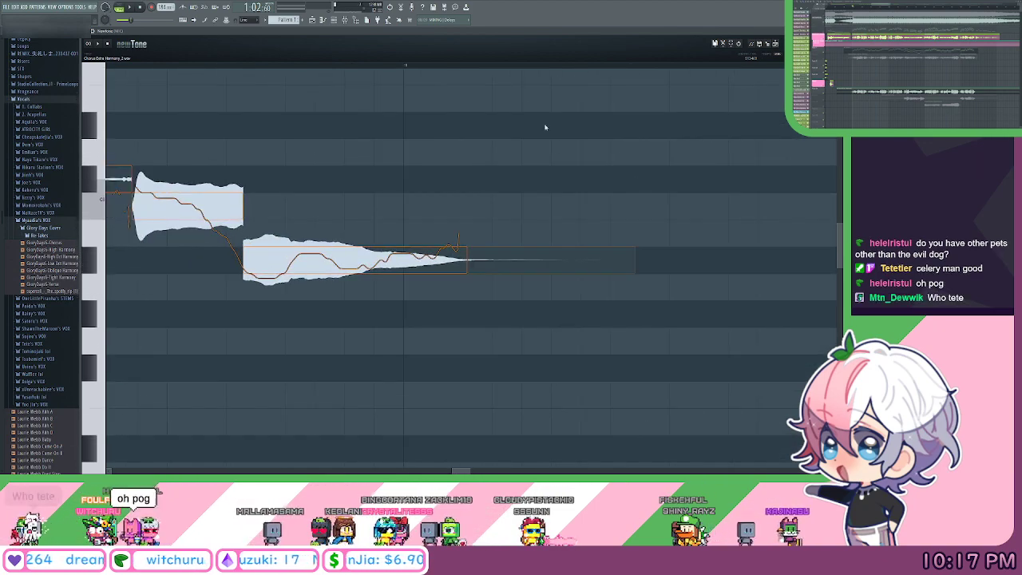
pyautogui.scroll(-3, 471, 78)
pyautogui.moveTo(499, 99); pyautogui.dragTo(672, 148)
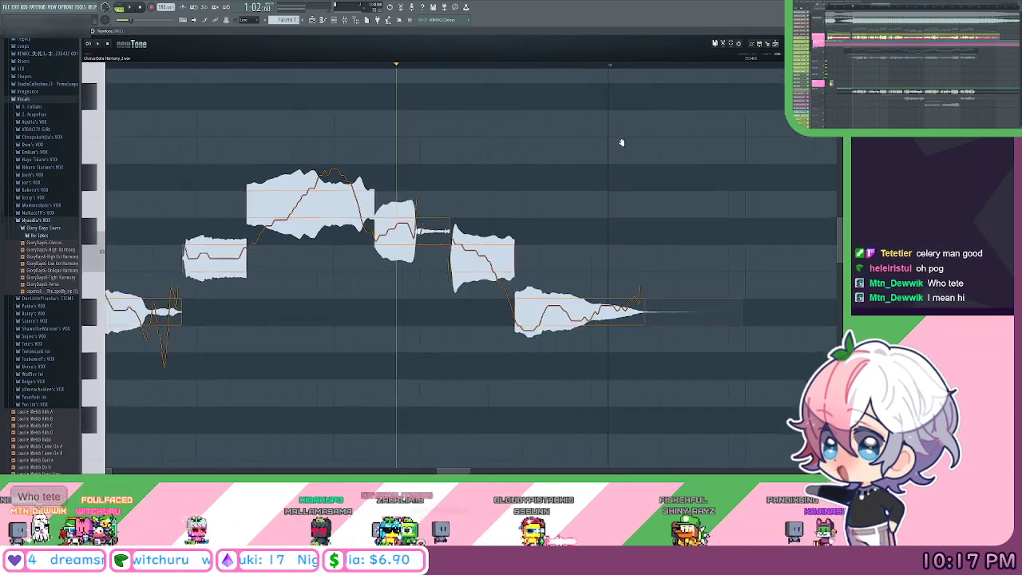
pyautogui.moveTo(455, 124); pyautogui.dragTo(589, 123)
pyautogui.scroll(1, 380, 68)
pyautogui.scroll(2, 382, 69)
pyautogui.moveTo(526, 102); pyautogui.dragTo(438, 114)
pyautogui.click(297, 65)
pyautogui.press('space')
pyautogui.moveTo(271, 65); pyautogui.dragTo(423, 94)
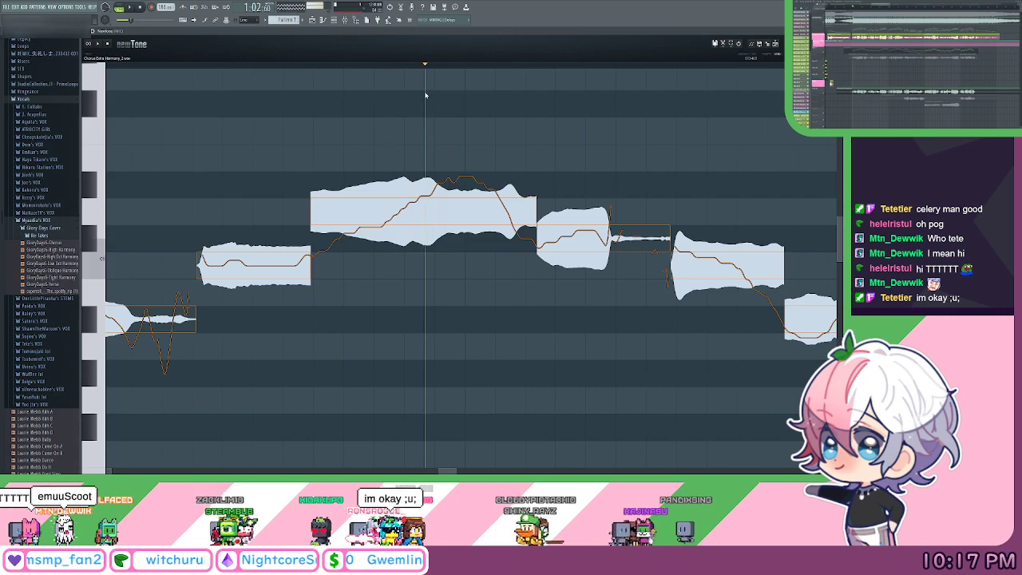
pyautogui.doubleClick(425, 217)
# Play the sliced vocal from its beginning and check how the notes are split across the whole clip.
pyautogui.scroll(-5, 525, 110)
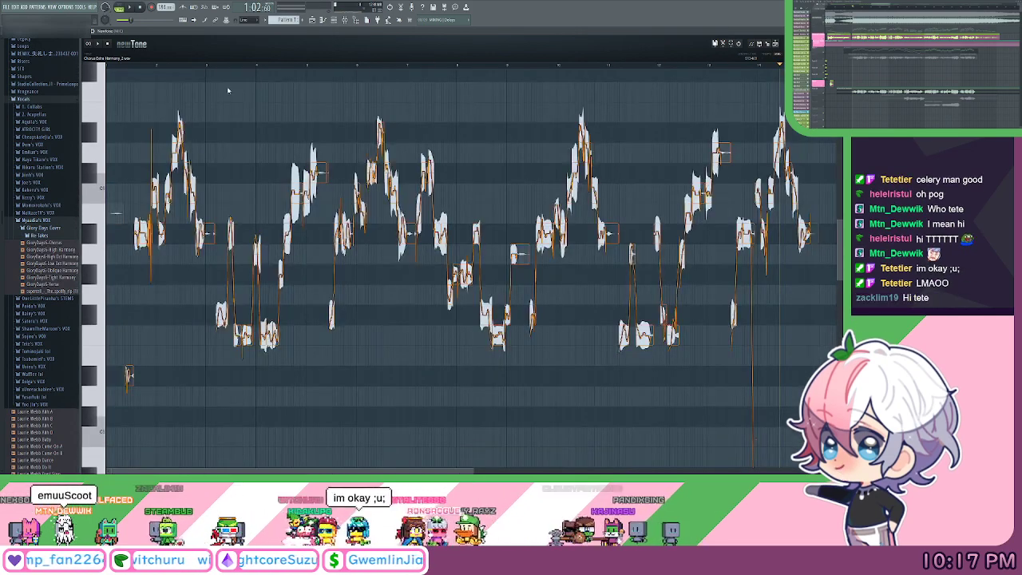
pyautogui.moveTo(119, 66); pyautogui.dragTo(73, 73)
pyautogui.scroll(2, 111, 42)
pyautogui.click(124, 65)
pyautogui.scroll(1, 124, 67)
pyautogui.press('space')
pyautogui.moveTo(337, 130); pyautogui.dragTo(358, 108)
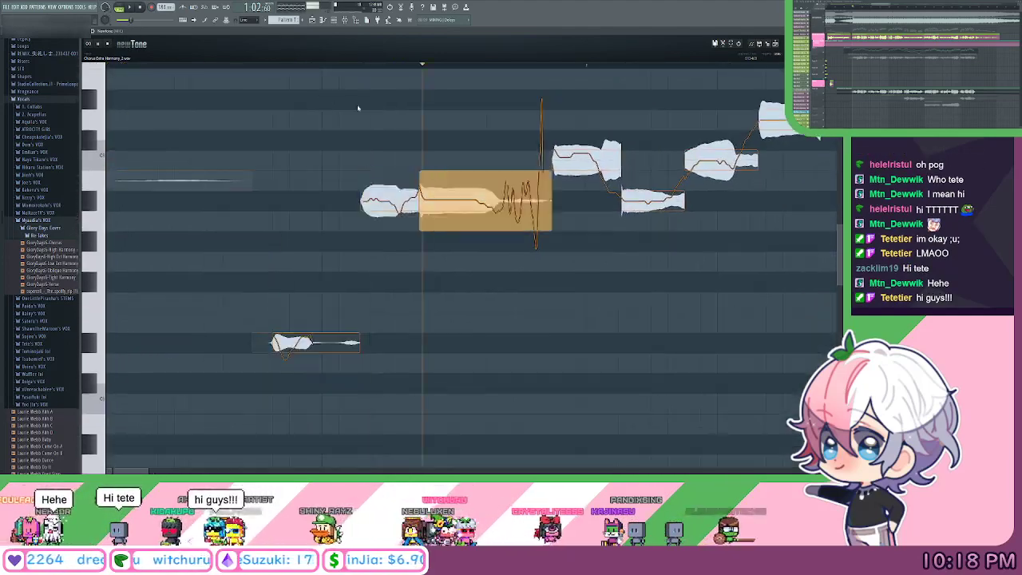
pyautogui.scroll(-4, 358, 108)
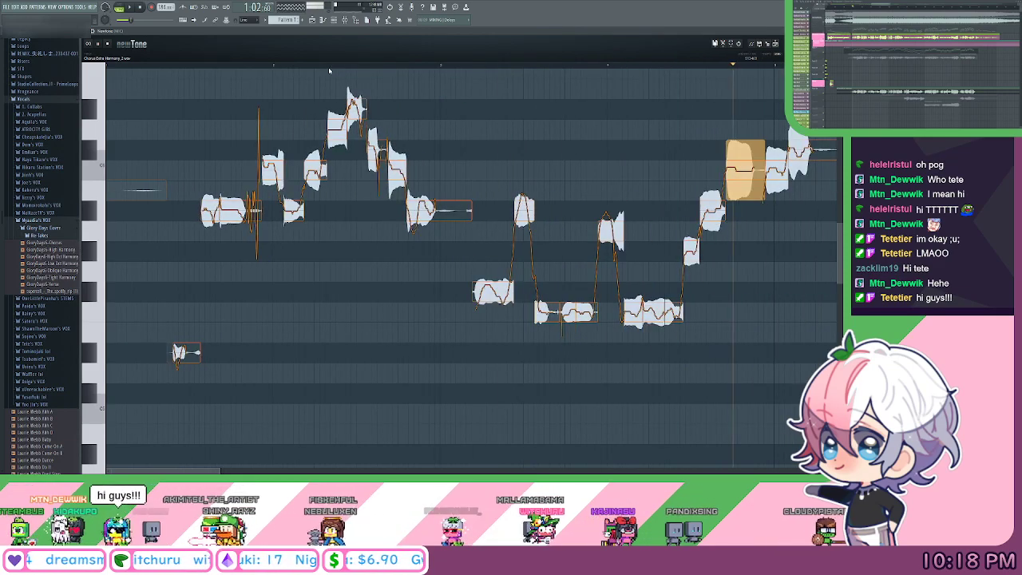
pyautogui.scroll(3, 223, 88)
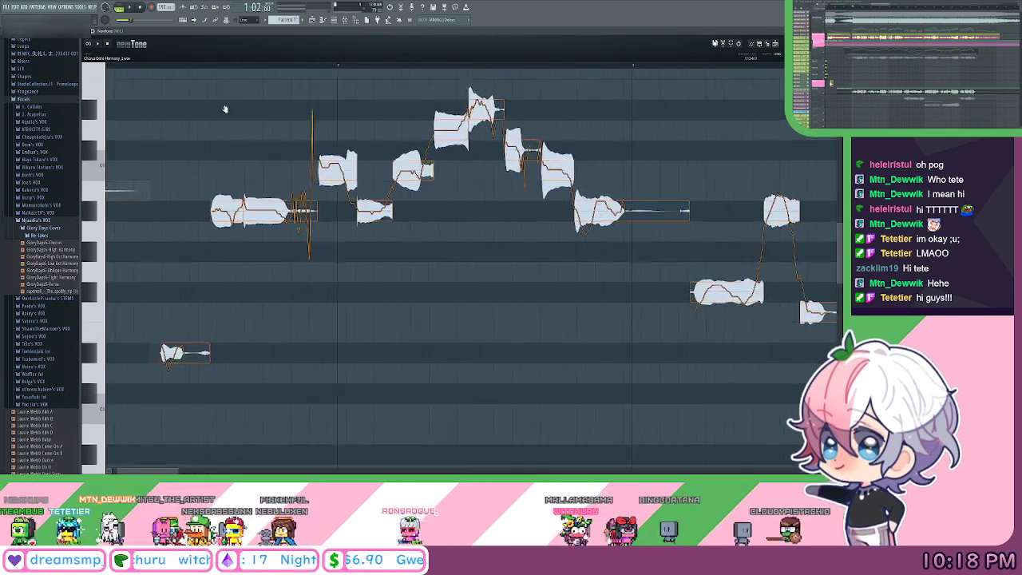
# Bring up the MIDI melody in the piano roll from the Channel rack as a reference, and return to the vocal.
pyautogui.moveTo(282, 106); pyautogui.dragTo(345, 121)
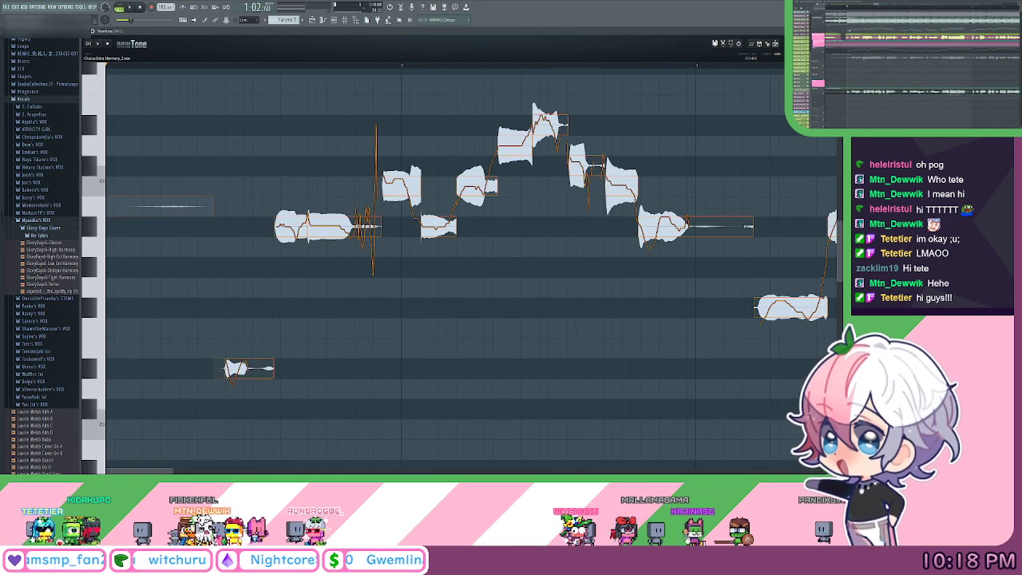
pyautogui.press('F6')
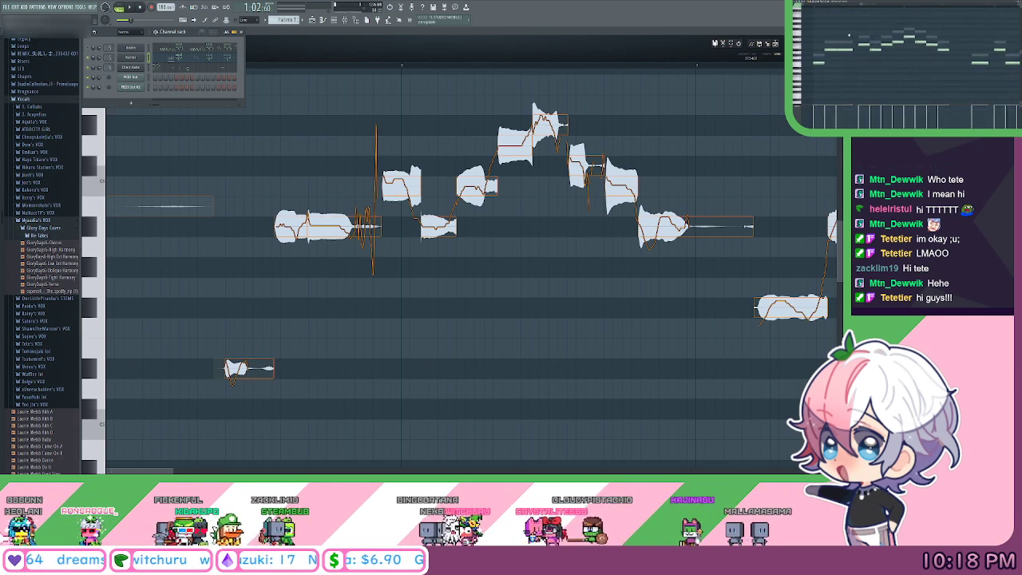
pyautogui.click(319, 147)
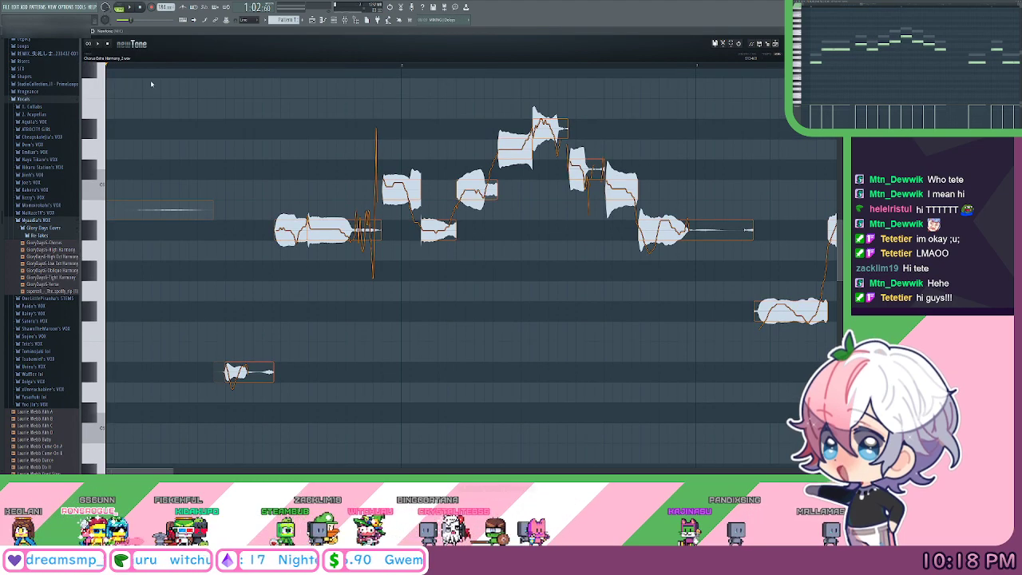
# Shift all the notes later so the first sung note's onset sits on bar 2, and slice off its quiet lead-in.
pyautogui.scroll(2, 173, 68)
pyautogui.moveTo(303, 117); pyautogui.dragTo(342, 104)
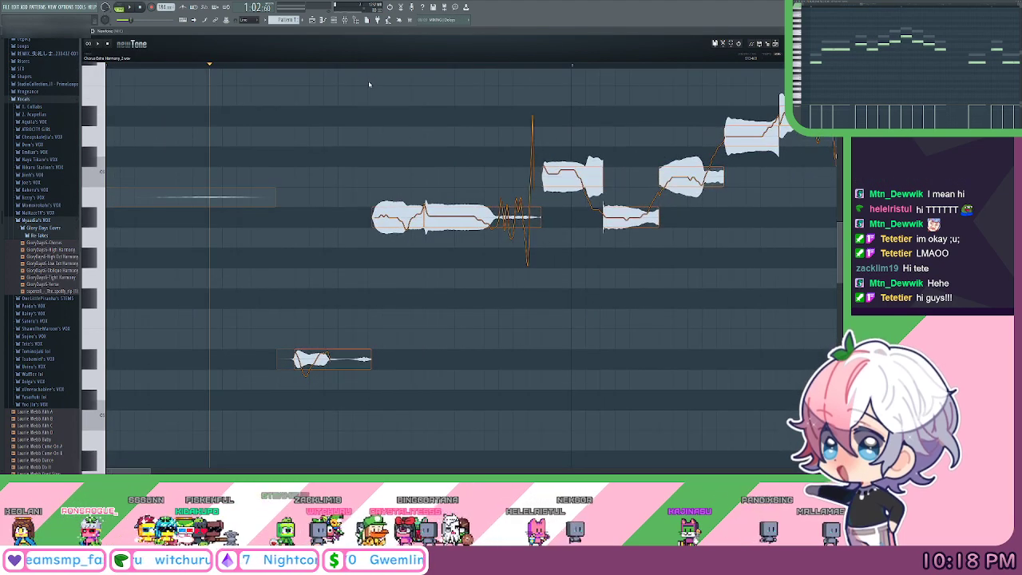
pyautogui.scroll(-1, 294, 67)
pyautogui.moveTo(274, 362); pyautogui.dragTo(506, 362)
pyautogui.moveTo(501, 279); pyautogui.dragTo(400, 221)
pyautogui.scroll(5, 395, 73)
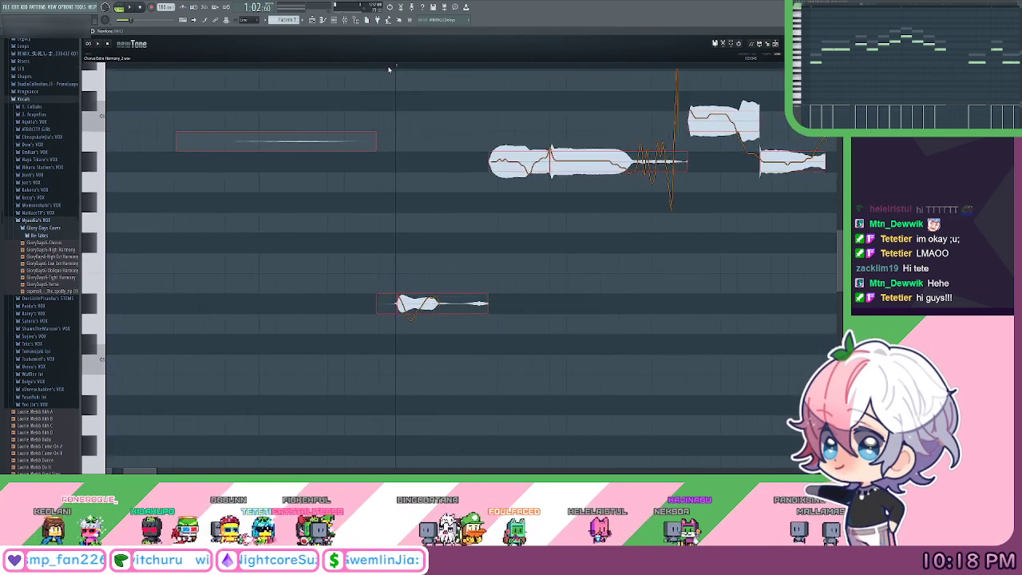
pyautogui.moveTo(424, 306); pyautogui.dragTo(422, 306)
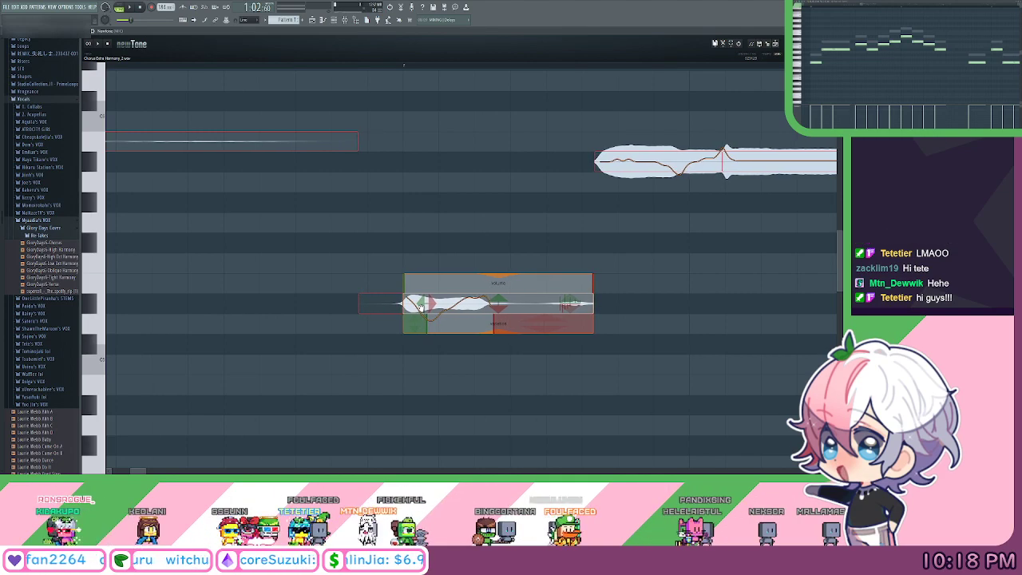
# Play the opening of the shifted vocal to check its first notes.
pyautogui.scroll(-5, 402, 76)
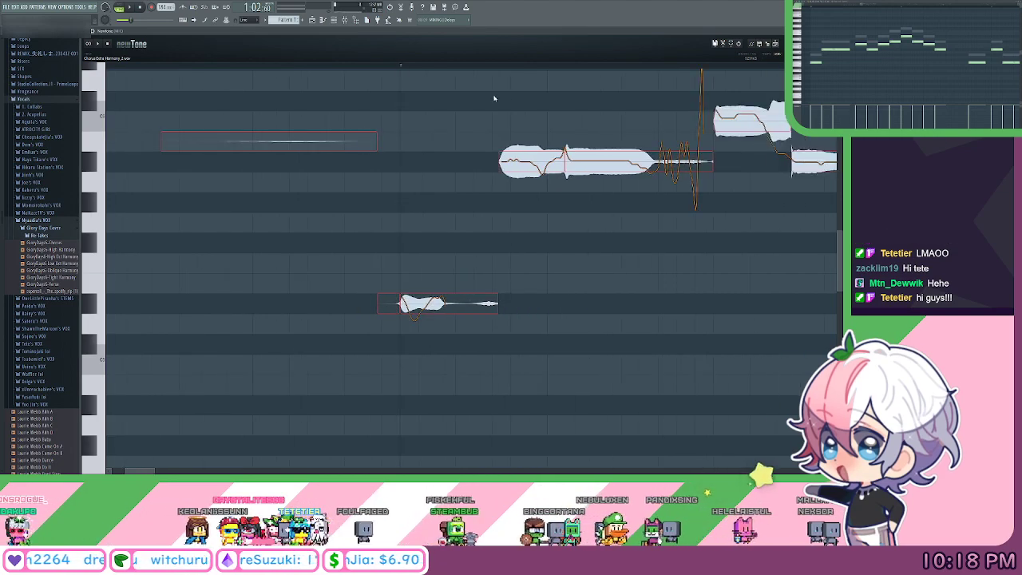
pyautogui.scroll(-1, 321, 79)
pyautogui.click(201, 66)
pyautogui.moveTo(414, 108); pyautogui.dragTo(419, 162)
pyautogui.press('space')
pyautogui.press('space')
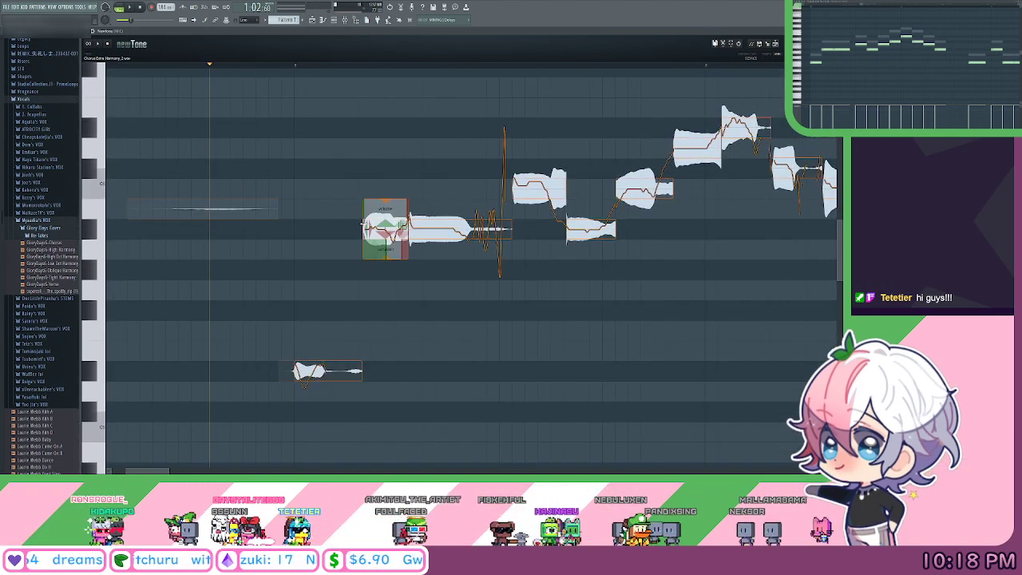
# Move the start of the note right after the low opening note slightly earlier and check its timing by playback.
pyautogui.press('space')
pyautogui.moveTo(364, 228); pyautogui.dragTo(396, 234)
pyautogui.press('space')
pyautogui.press('space')
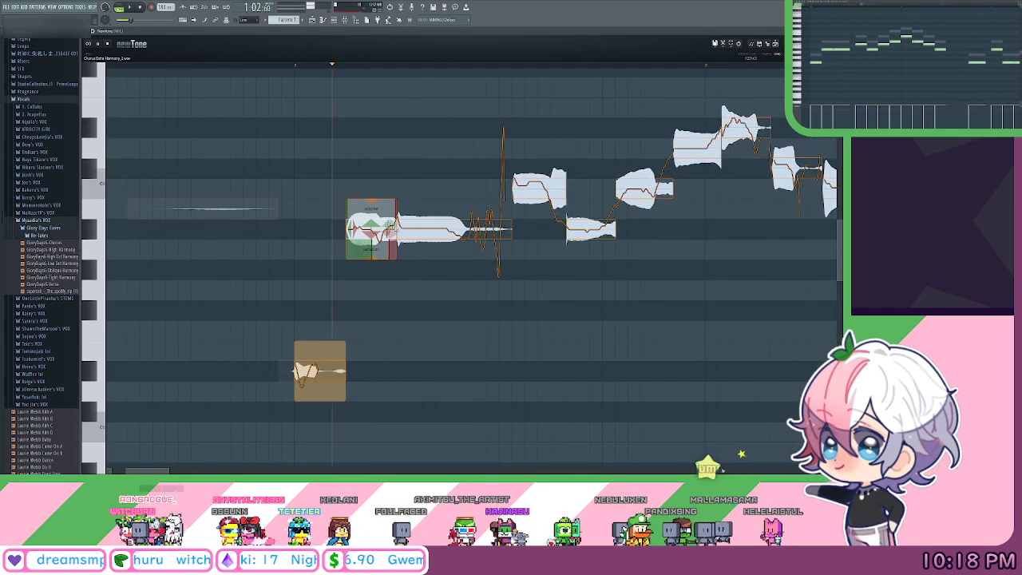
pyautogui.press('space')
# Shift the starts of the next notes in the rising phrase, up to its highest note, slightly earlier.
pyautogui.moveTo(435, 382); pyautogui.dragTo(325, 179)
pyautogui.moveTo(395, 159); pyautogui.dragTo(286, 184)
pyautogui.press('space')
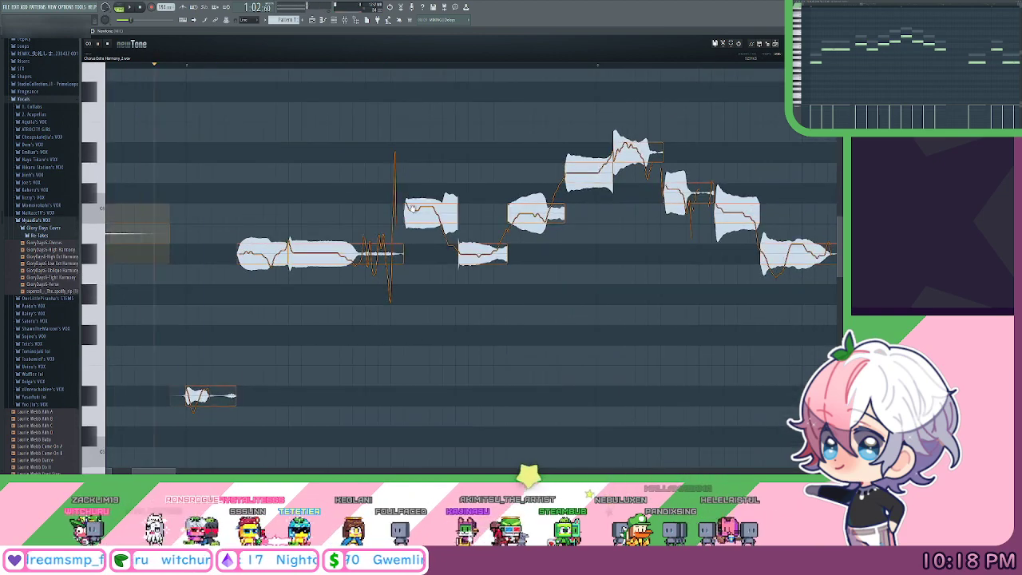
pyautogui.press('space')
pyautogui.moveTo(459, 235); pyautogui.dragTo(445, 237)
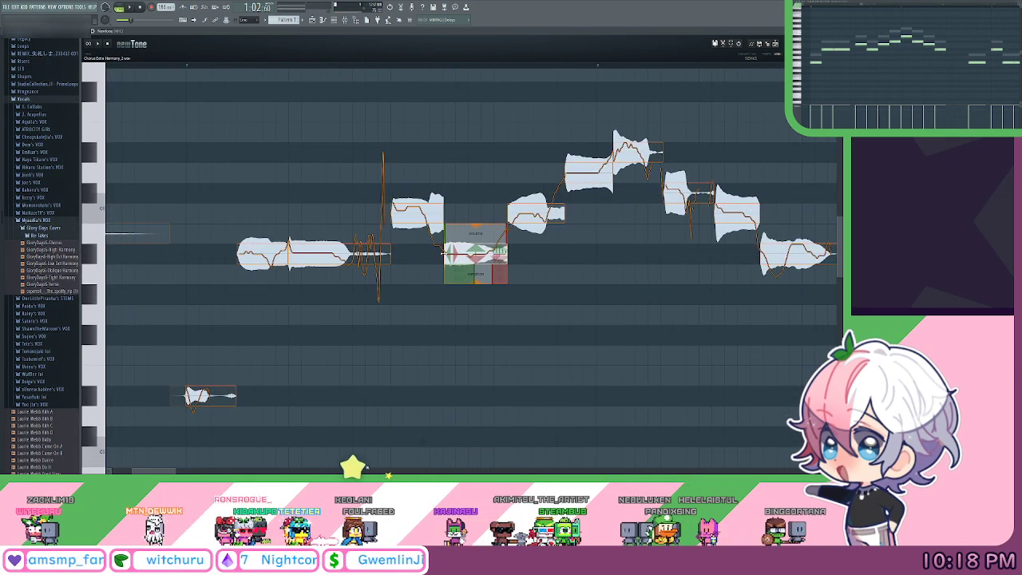
pyautogui.moveTo(479, 209); pyautogui.dragTo(466, 210)
pyautogui.moveTo(535, 170); pyautogui.dragTo(515, 170)
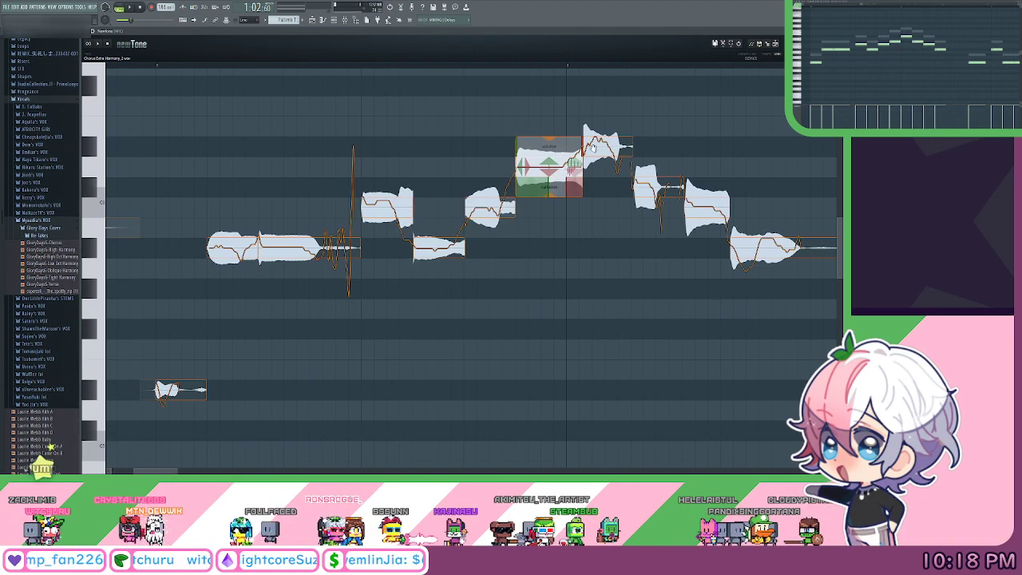
pyautogui.moveTo(584, 147); pyautogui.dragTo(569, 146)
# Shift the starts of the three descending notes after the phrase's highest note slightly earlier.
pyautogui.hscroll(2, 574, 179)
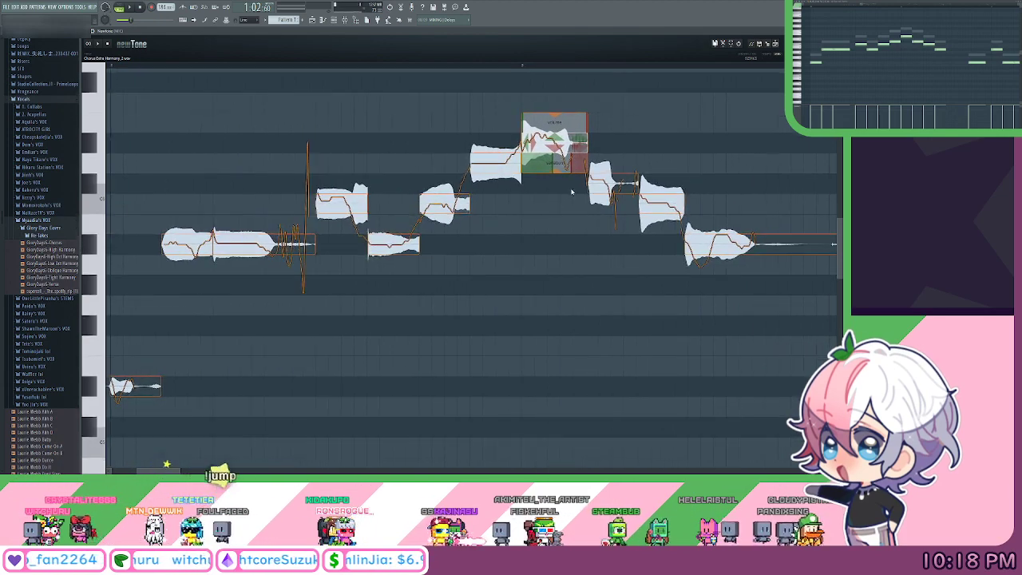
pyautogui.hscroll(4, 574, 178)
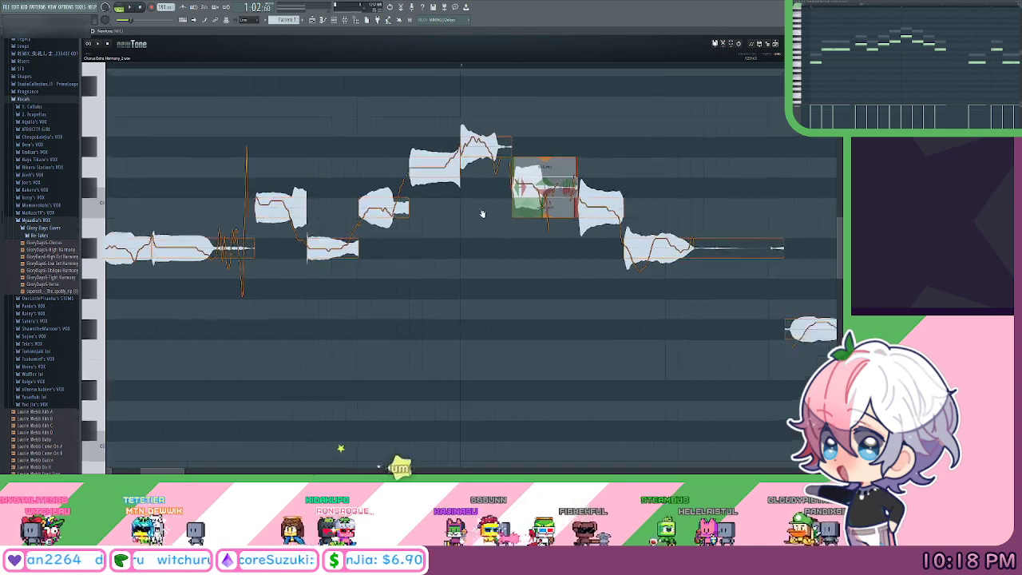
pyautogui.moveTo(527, 205); pyautogui.dragTo(523, 206)
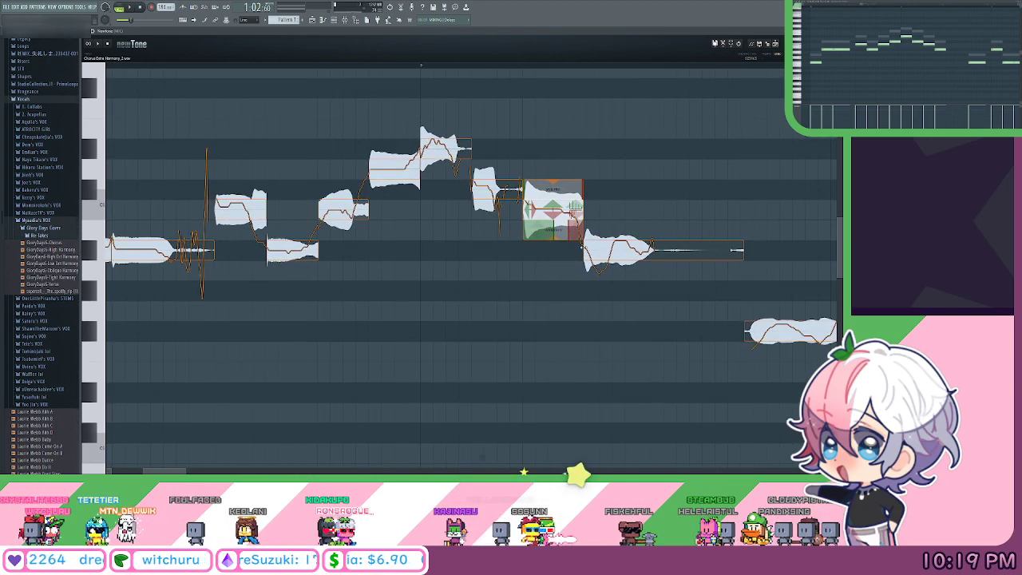
pyautogui.moveTo(583, 245); pyautogui.dragTo(573, 245)
# Play back the retimed first phrase from its opening to check the note timing.
pyautogui.moveTo(524, 274); pyautogui.dragTo(569, 288)
pyautogui.scroll(-2, 415, 64)
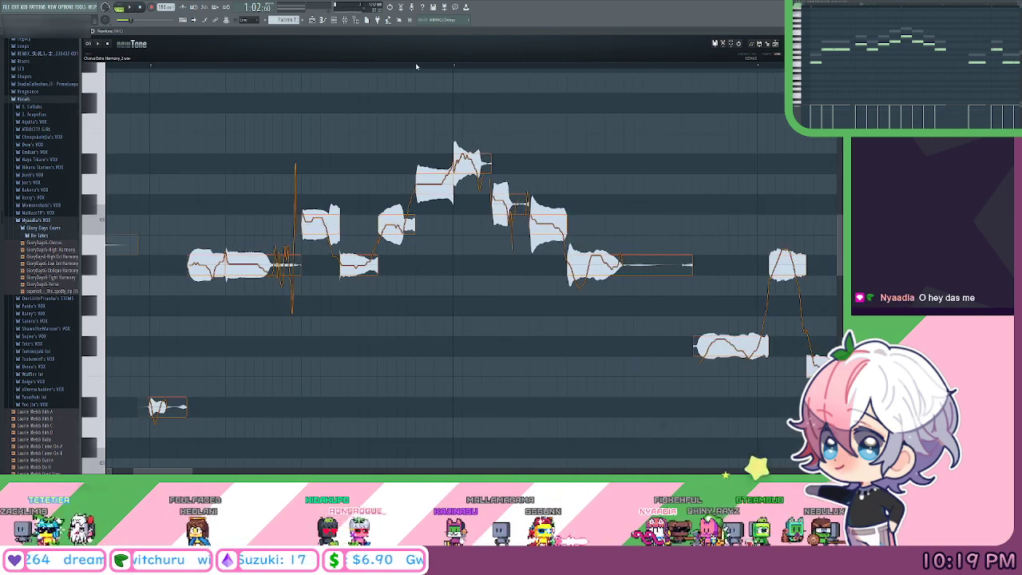
pyautogui.moveTo(405, 103); pyautogui.dragTo(469, 126)
pyautogui.moveTo(671, 368); pyautogui.dragTo(338, 154)
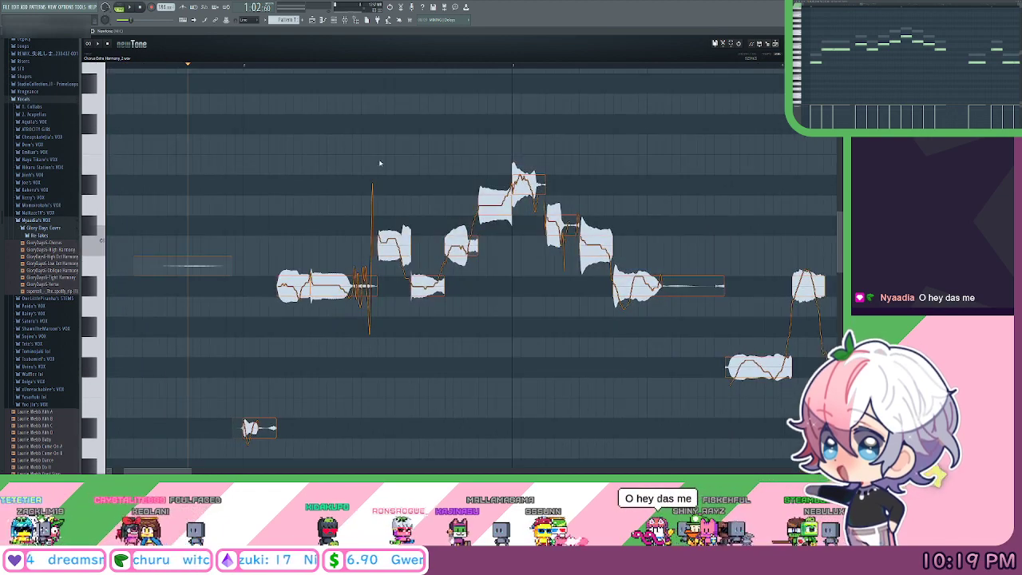
pyautogui.moveTo(599, 180); pyautogui.dragTo(479, 139)
pyautogui.moveTo(601, 125); pyautogui.dragTo(457, 101)
pyautogui.scroll(2, 476, 67)
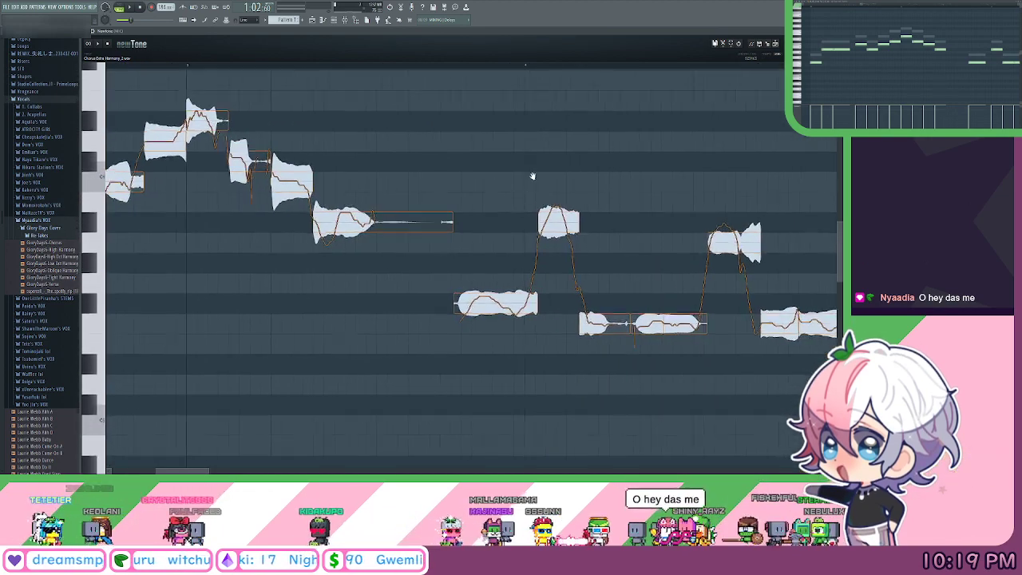
# Move the starts of the second phrase's low opening note, its short high note and the following low note earlier.
pyautogui.moveTo(532, 175); pyautogui.dragTo(516, 170)
pyautogui.moveTo(438, 298); pyautogui.dragTo(424, 297)
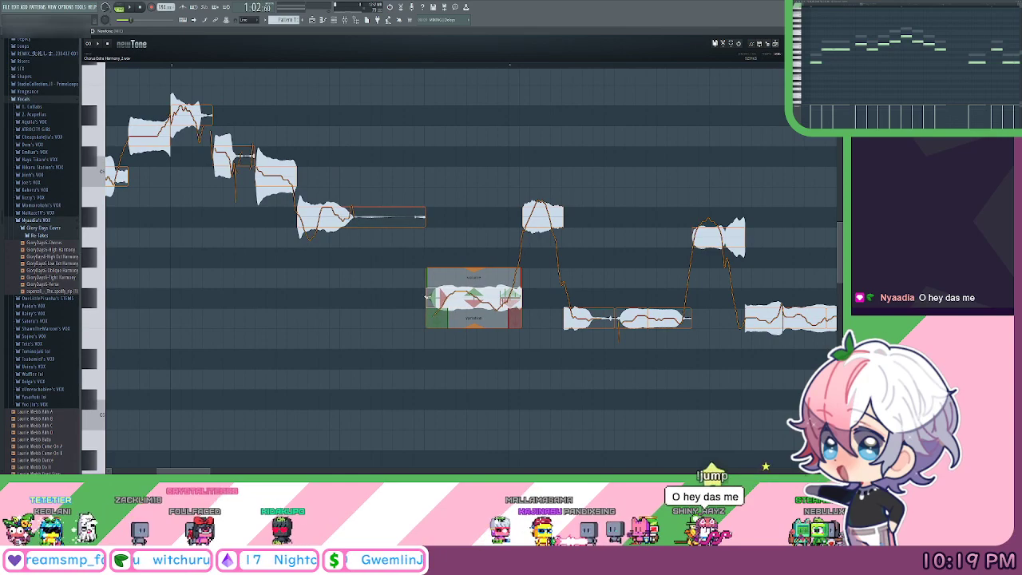
pyautogui.moveTo(450, 336); pyautogui.dragTo(413, 286)
pyautogui.moveTo(523, 211); pyautogui.dragTo(510, 214)
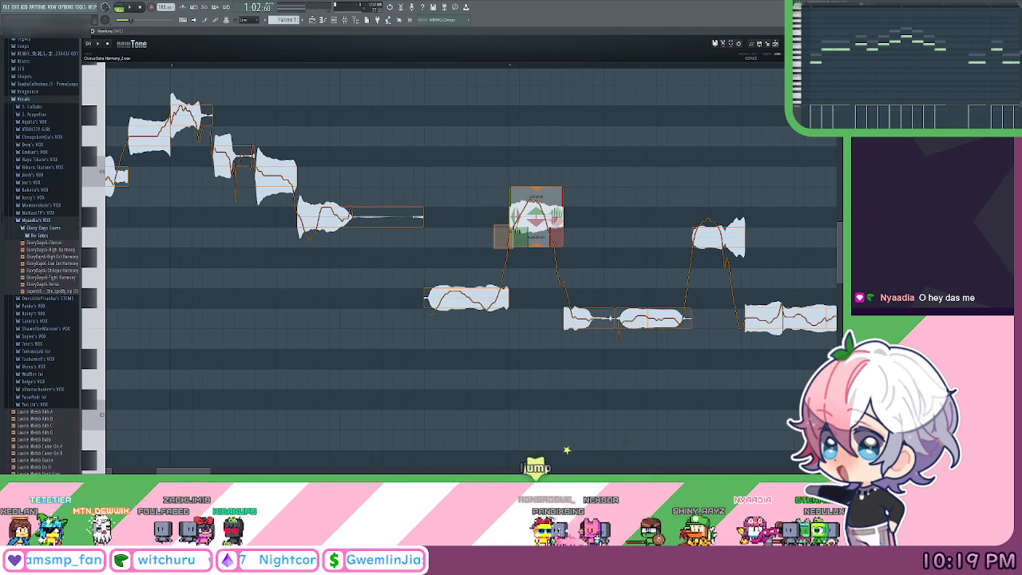
pyautogui.moveTo(598, 235); pyautogui.dragTo(519, 205)
pyautogui.moveTo(486, 288); pyautogui.dragTo(474, 288)
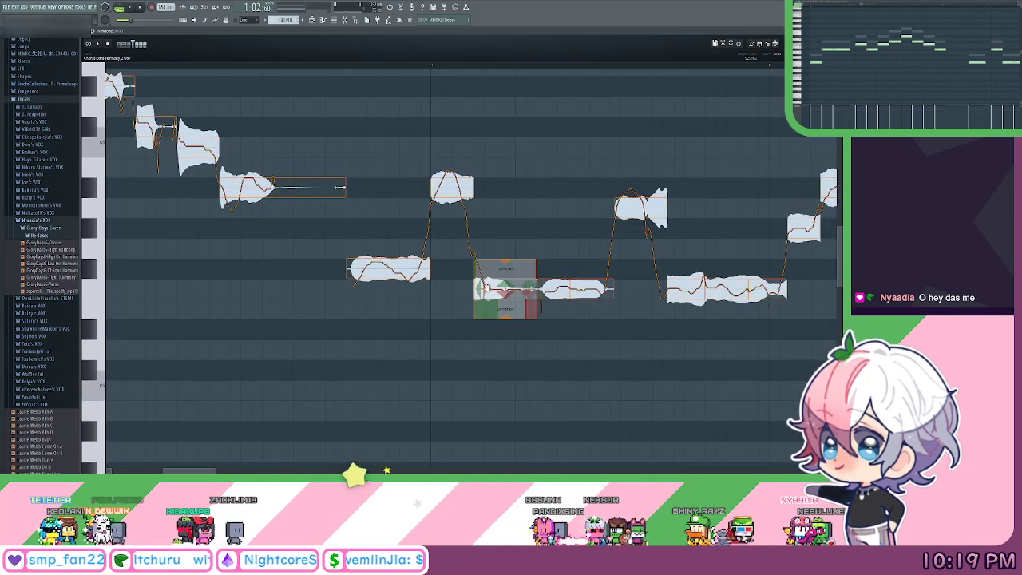
# Shift the remaining splits in the second phrase's low run and the start of its second high note earlier.
pyautogui.moveTo(537, 288); pyautogui.dragTo(559, 291)
pyautogui.moveTo(565, 232); pyautogui.dragTo(613, 231)
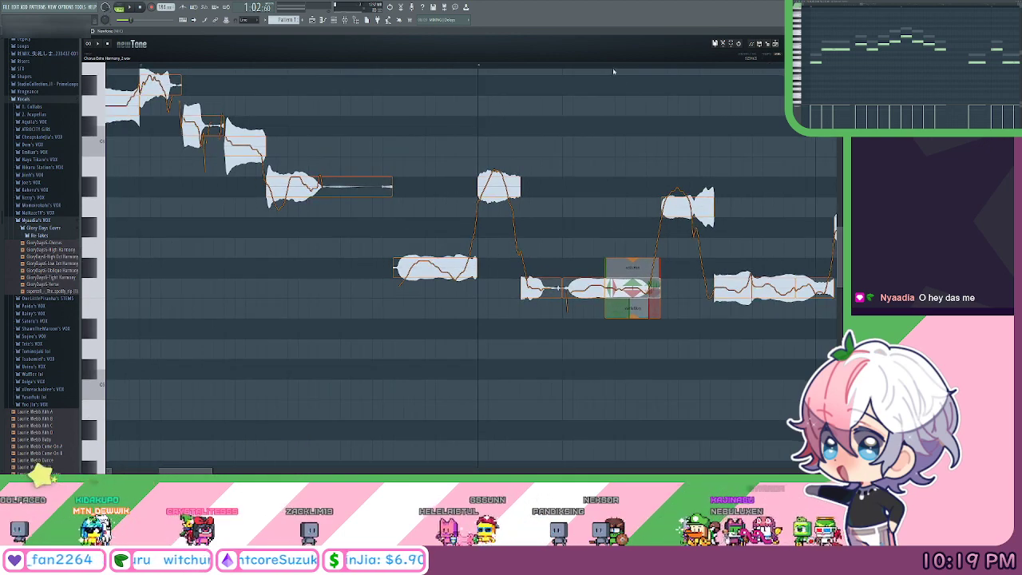
pyautogui.scroll(2, 630, 88)
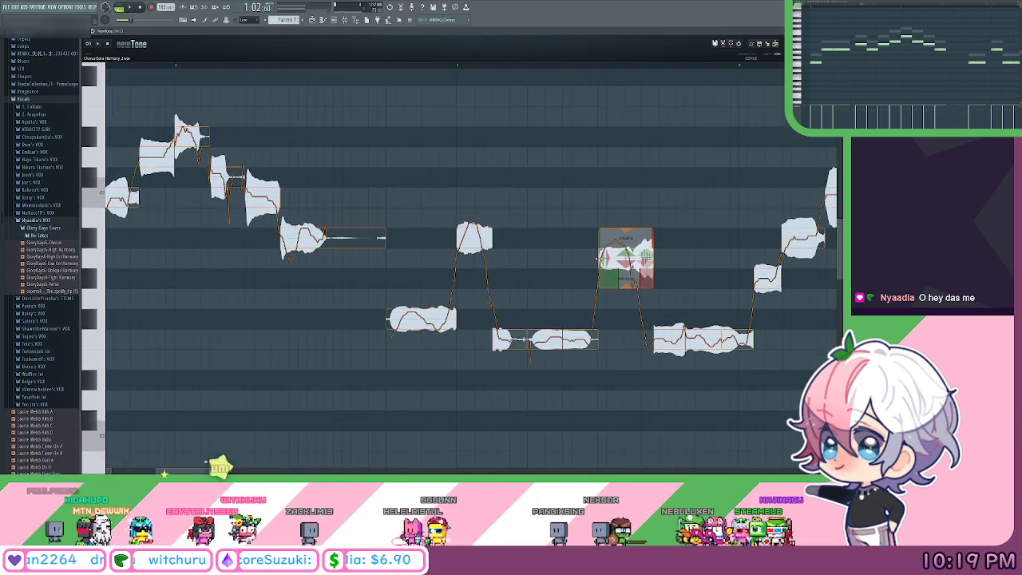
pyautogui.moveTo(619, 381); pyautogui.dragTo(294, 124)
# Move the starts of the joined low notes after the second high note slightly earlier.
pyautogui.moveTo(637, 165); pyautogui.dragTo(447, 143)
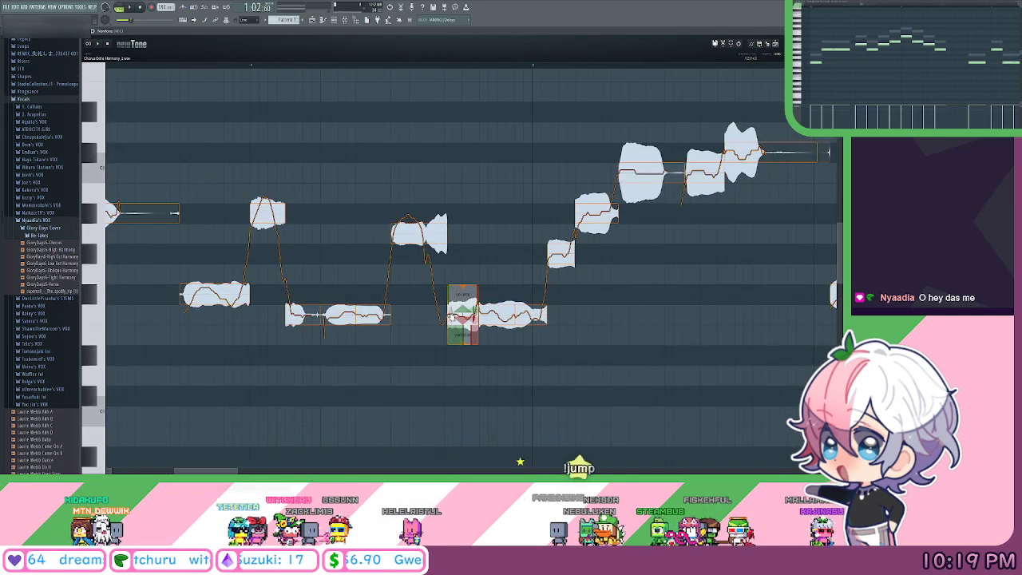
pyautogui.moveTo(451, 317); pyautogui.dragTo(496, 314)
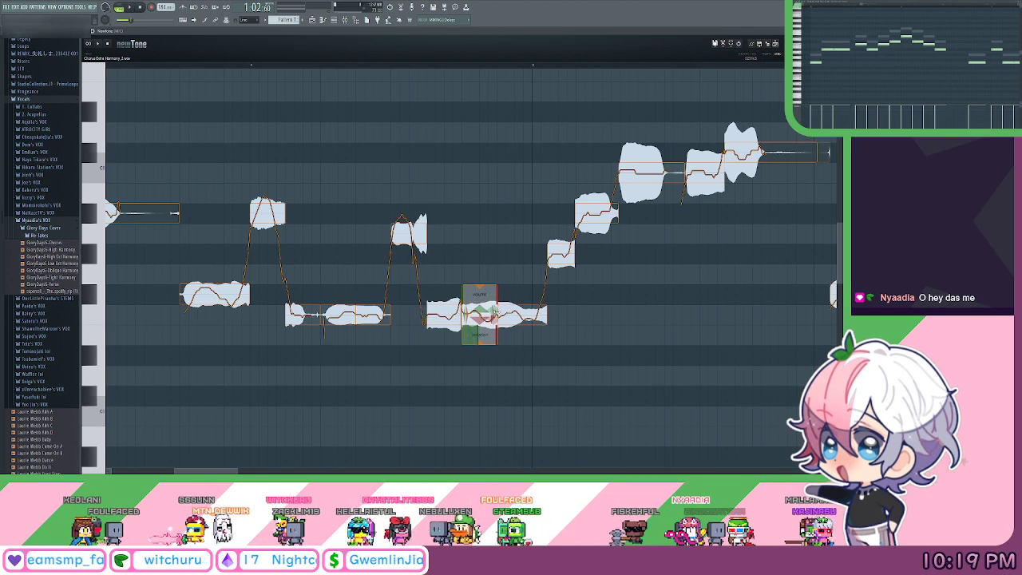
pyautogui.moveTo(503, 245); pyautogui.dragTo(572, 257)
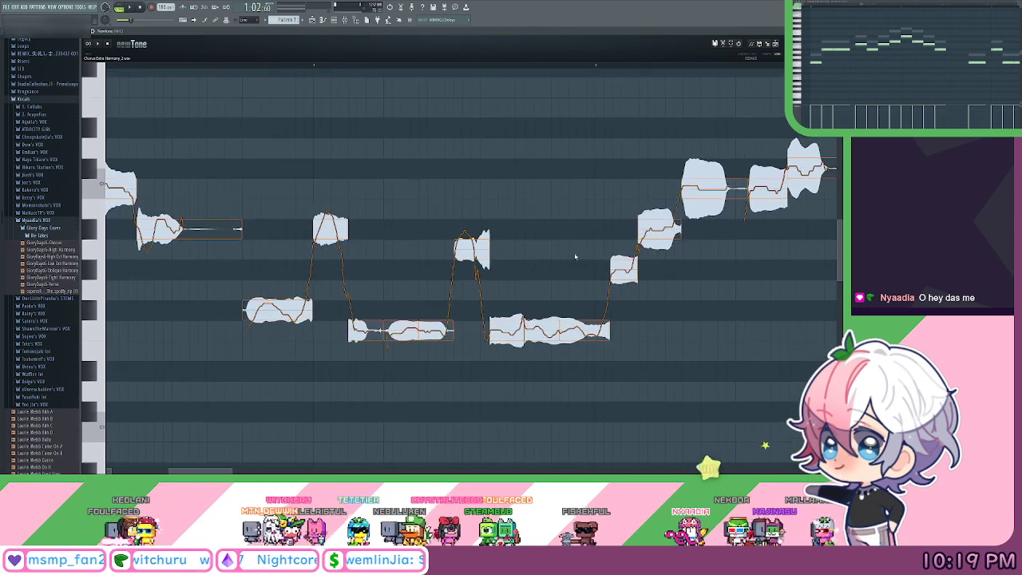
pyautogui.moveTo(580, 380); pyautogui.dragTo(584, 382)
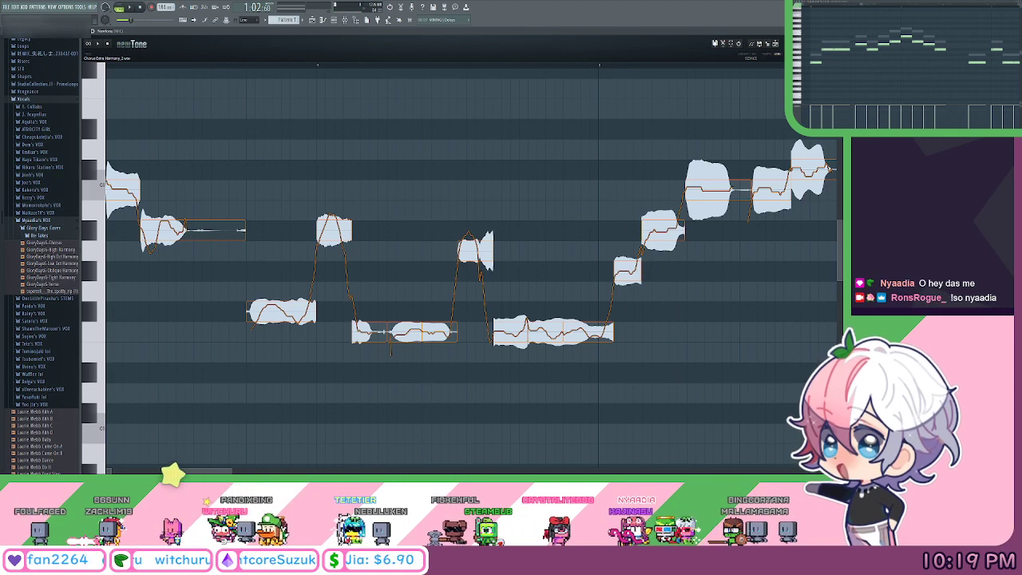
# Shift the starts of the stepwise rising notes that end the second phrase slightly earlier.
pyautogui.moveTo(621, 228)
pyautogui.mouseDown()
pyautogui.moveTo(543, 224)
pyautogui.moveTo(543, 233)
pyautogui.mouseUp()
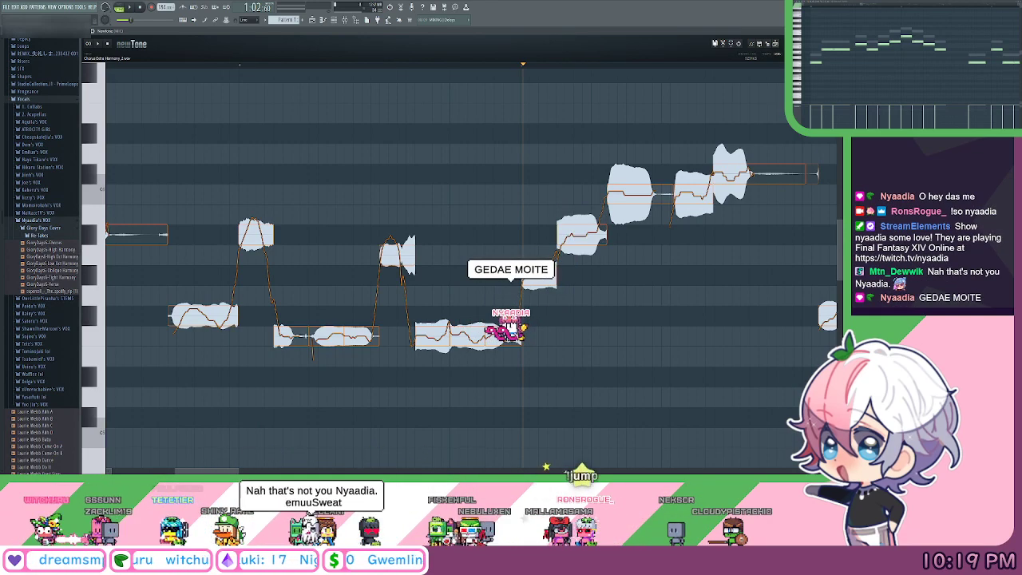
pyautogui.hscroll(1, 544, 238)
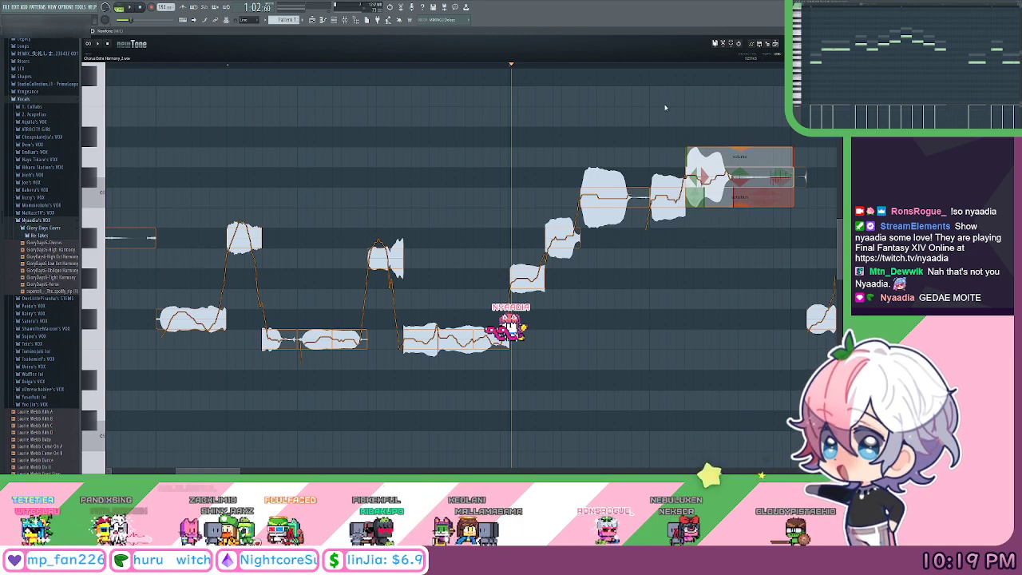
# Play back both retimed phrases from the beginning to check the timing.
pyautogui.scroll(-3, 665, 64)
pyautogui.moveTo(747, 125); pyautogui.dragTo(415, 411)
pyautogui.moveTo(523, 318); pyautogui.dragTo(597, 287)
pyautogui.moveTo(694, 385); pyautogui.dragTo(528, 170)
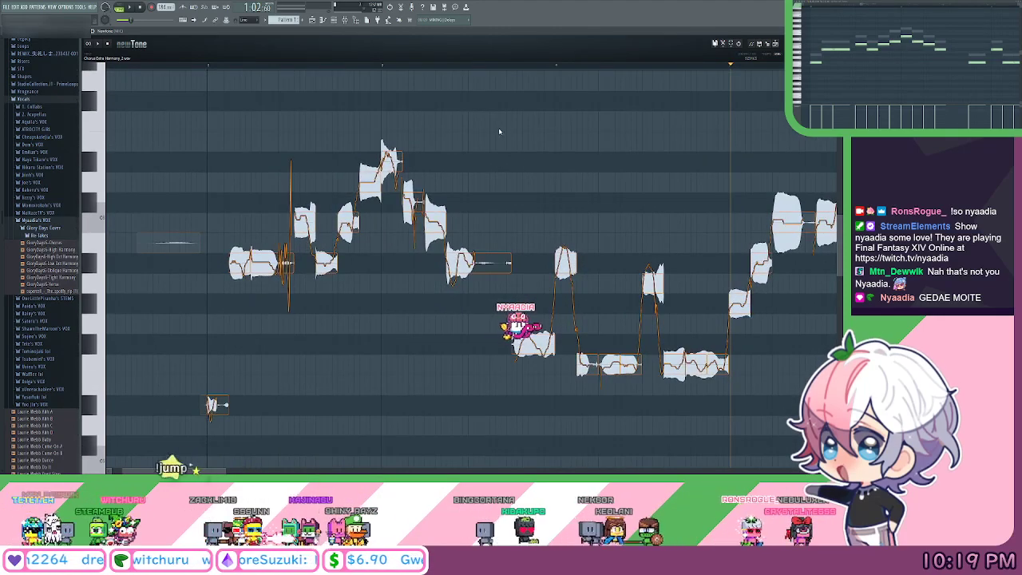
pyautogui.press('space')
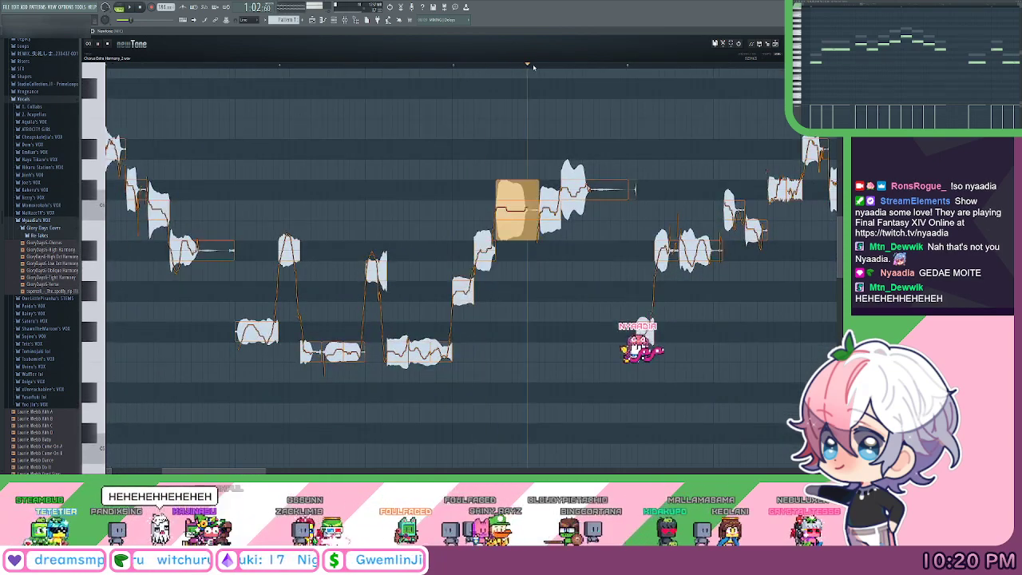
# Shift the second phrase's faint tail and the third phrase's first three notes slightly earlier.
pyautogui.click(560, 217)
pyautogui.moveTo(603, 279); pyautogui.dragTo(460, 147)
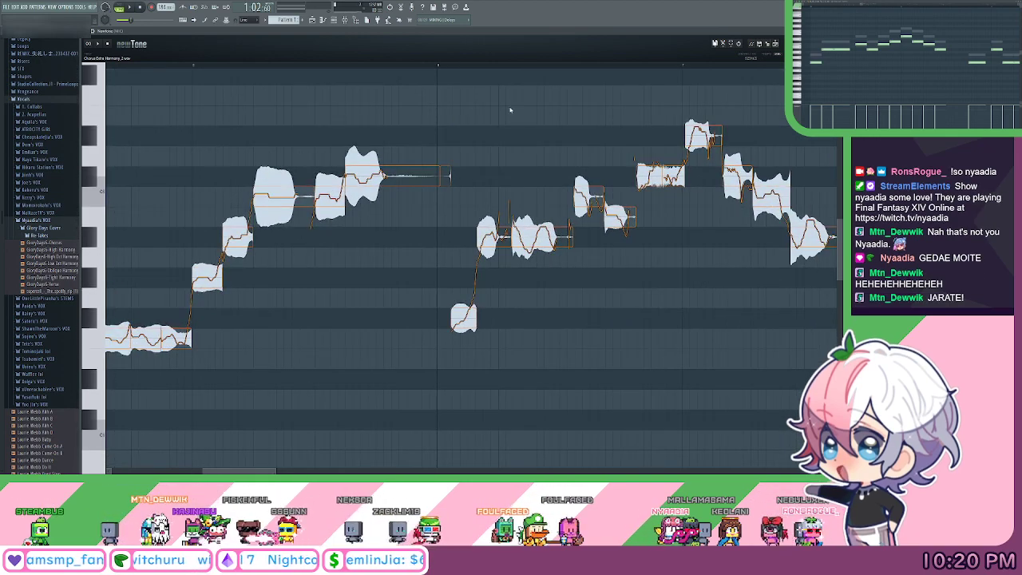
pyautogui.moveTo(412, 190); pyautogui.dragTo(404, 192)
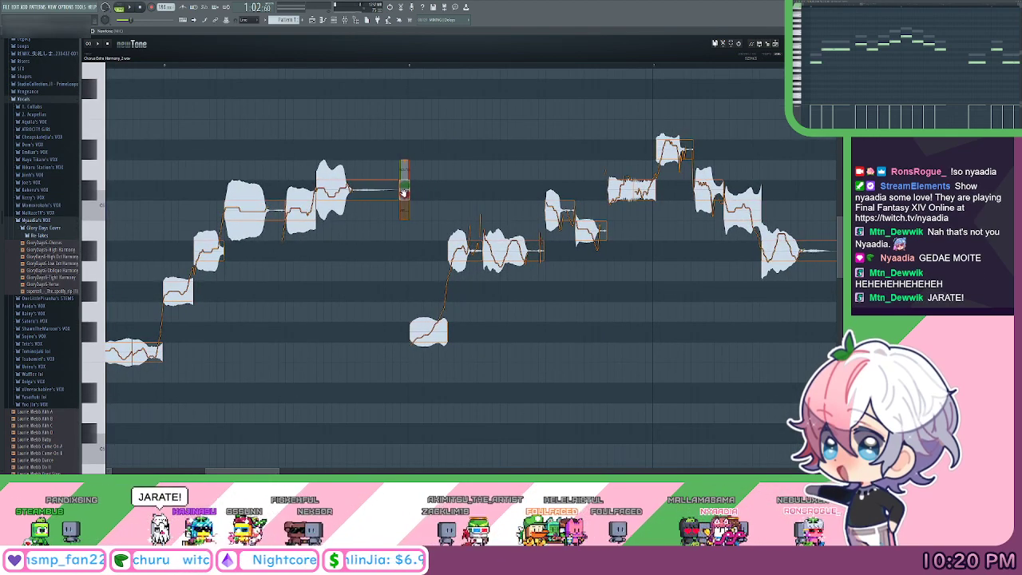
pyautogui.click(453, 257)
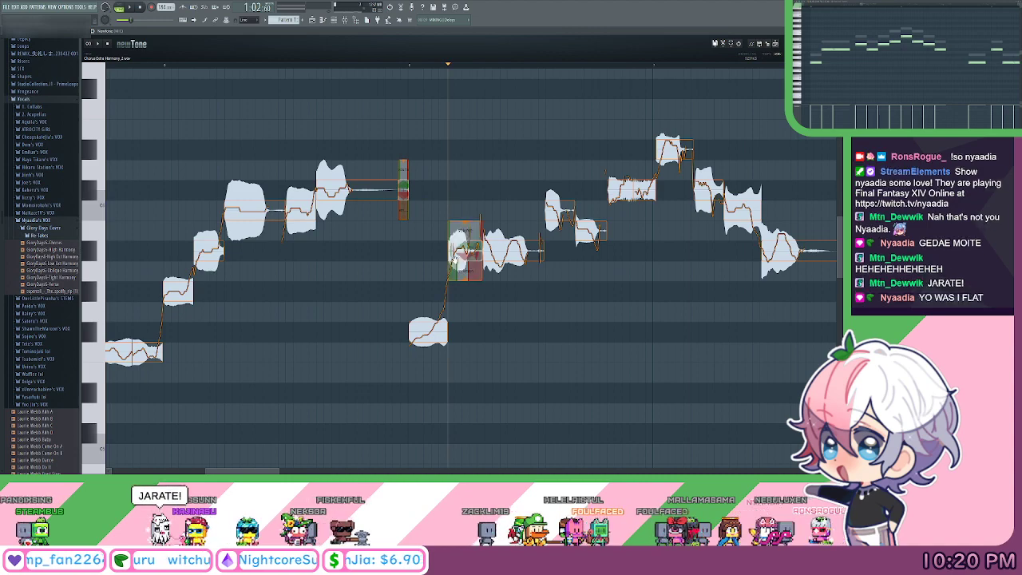
pyautogui.moveTo(448, 252); pyautogui.dragTo(471, 250)
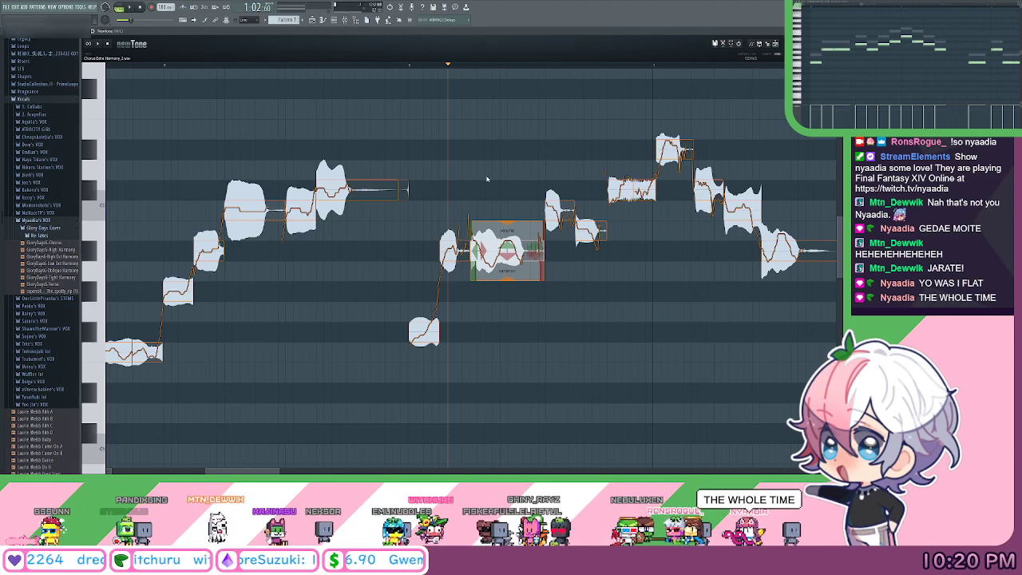
# Move the starts of the third phrase's two short descending notes slightly earlier.
pyautogui.moveTo(486, 389); pyautogui.dragTo(410, 242)
pyautogui.moveTo(597, 316); pyautogui.dragTo(520, 335)
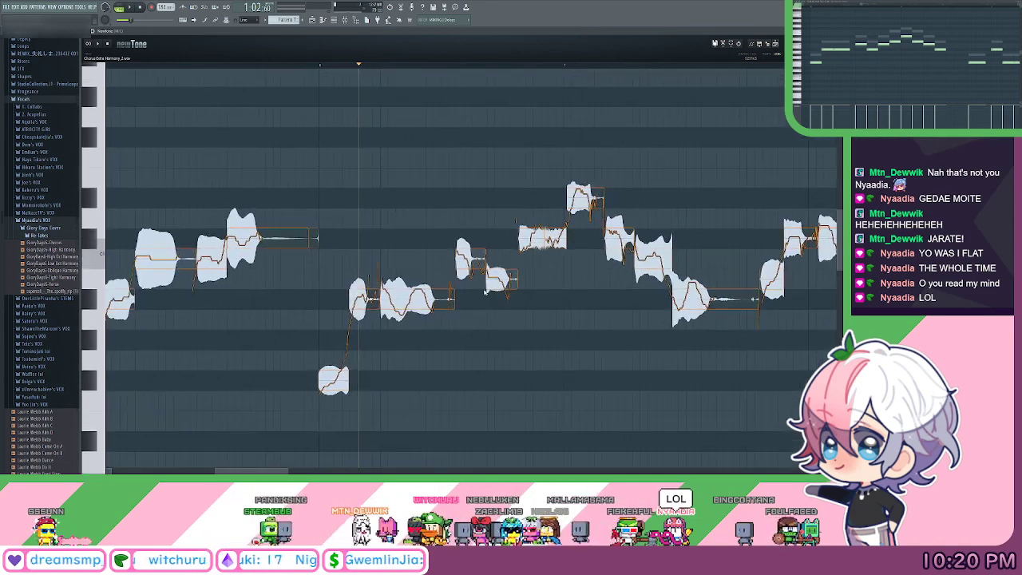
pyautogui.moveTo(441, 263); pyautogui.dragTo(471, 279)
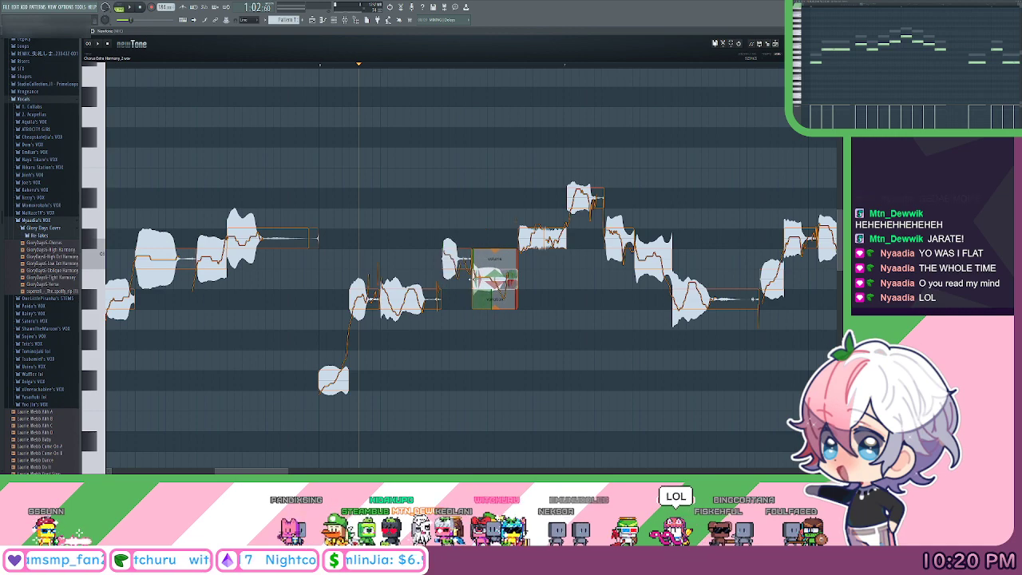
pyautogui.press('Escape')
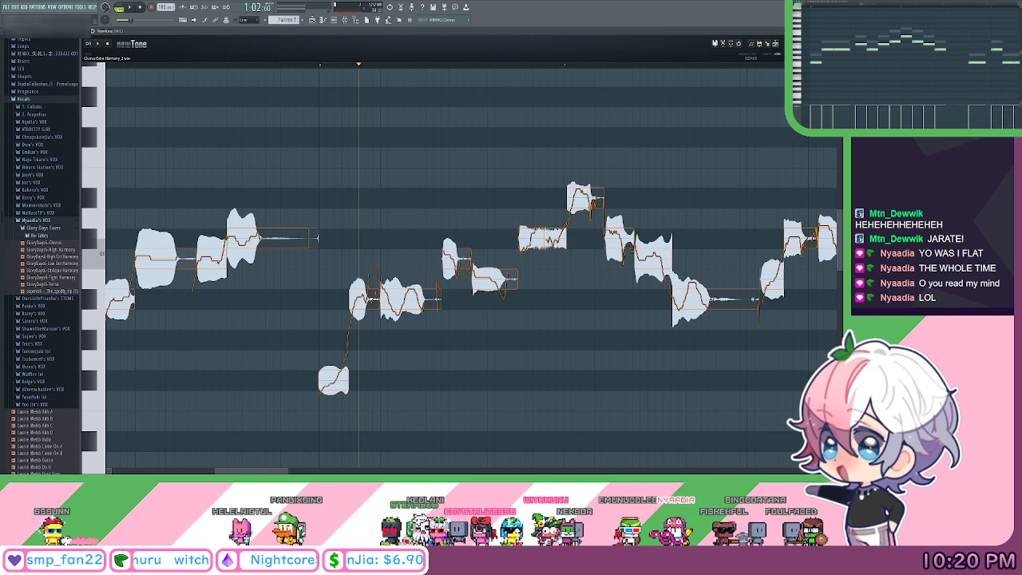
# Restore and move the NewTone window to reach its pitch controls, turn Center down for all notes, and maximize it again.
pyautogui.doubleClick(718, 36)
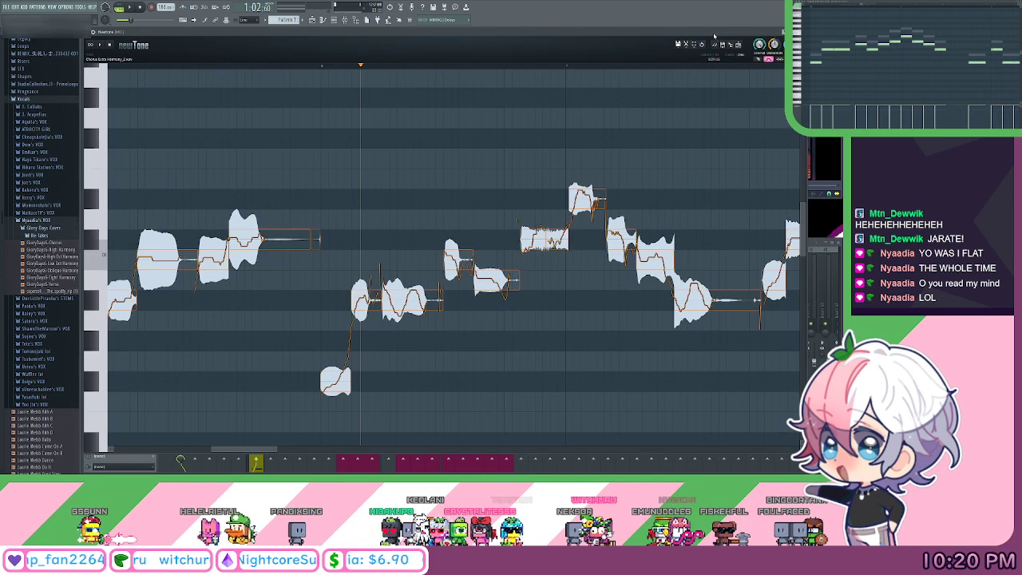
pyautogui.moveTo(717, 36); pyautogui.dragTo(558, 70)
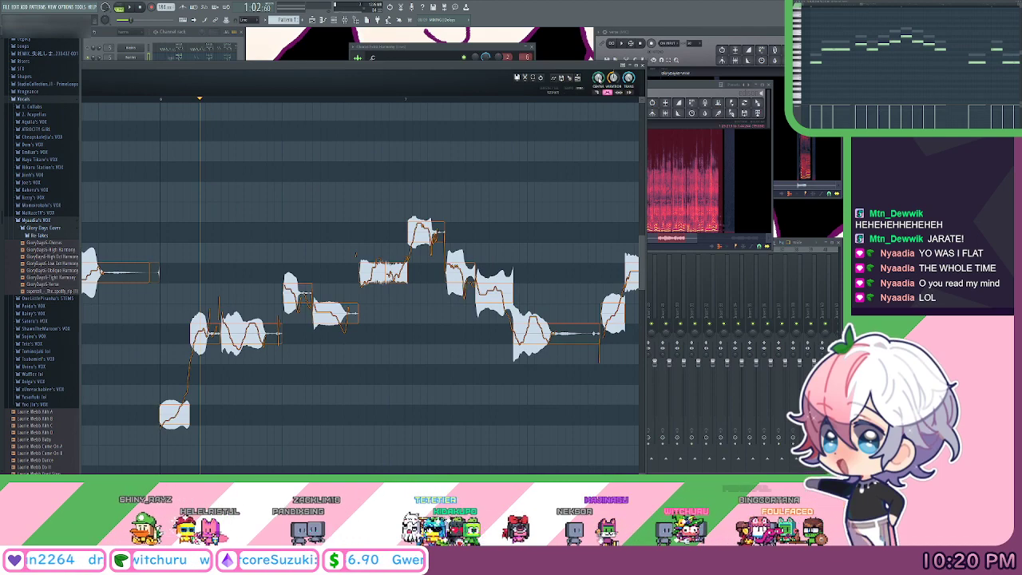
pyautogui.moveTo(598, 78); pyautogui.dragTo(598, 119)
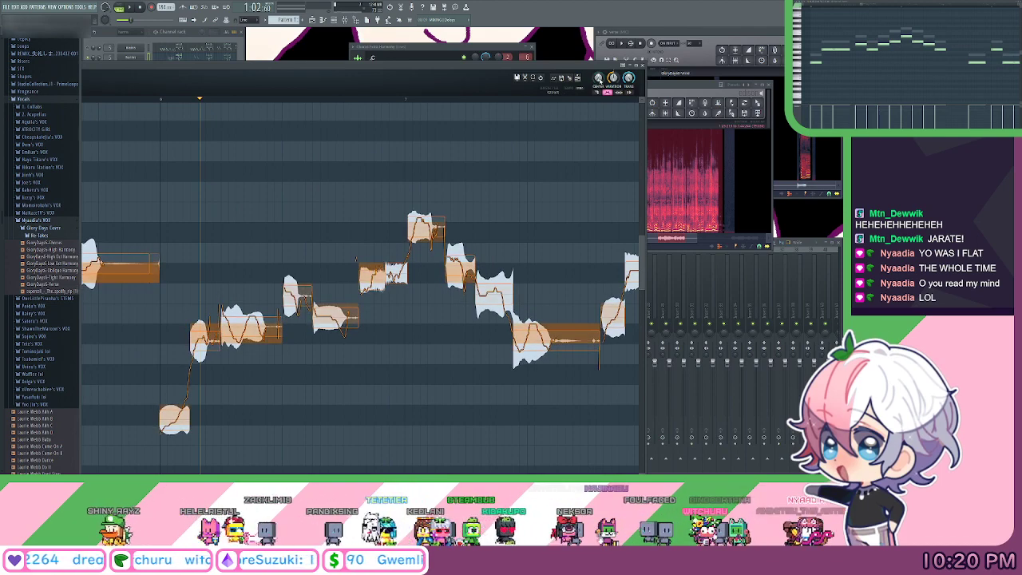
pyautogui.doubleClick(543, 66)
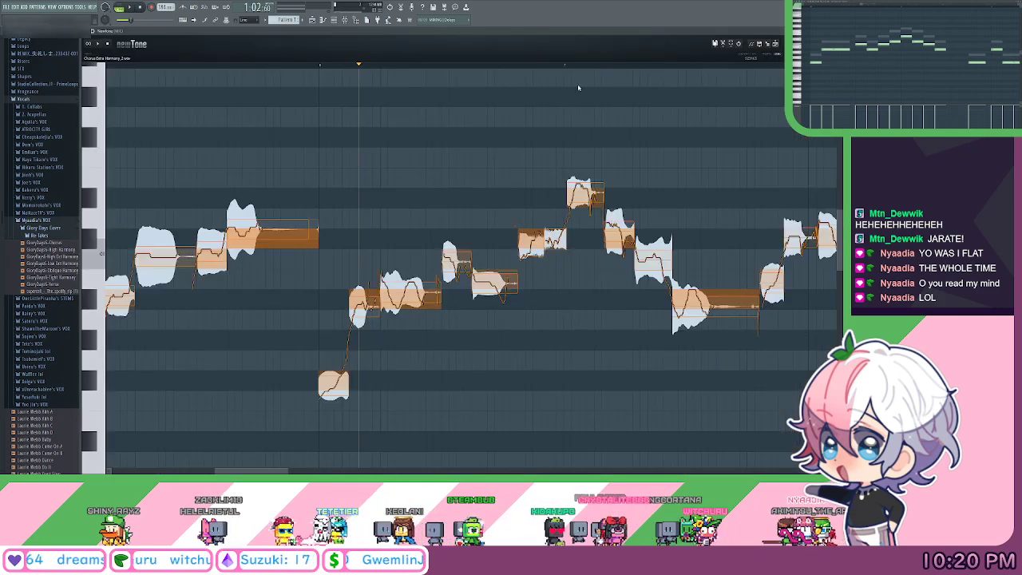
# Examine the note centering across the end of the second phrase and the opening notes of the third phrase.
pyautogui.moveTo(339, 250); pyautogui.dragTo(467, 195)
pyautogui.scroll(1, 389, 73)
pyautogui.scroll(2, 386, 69)
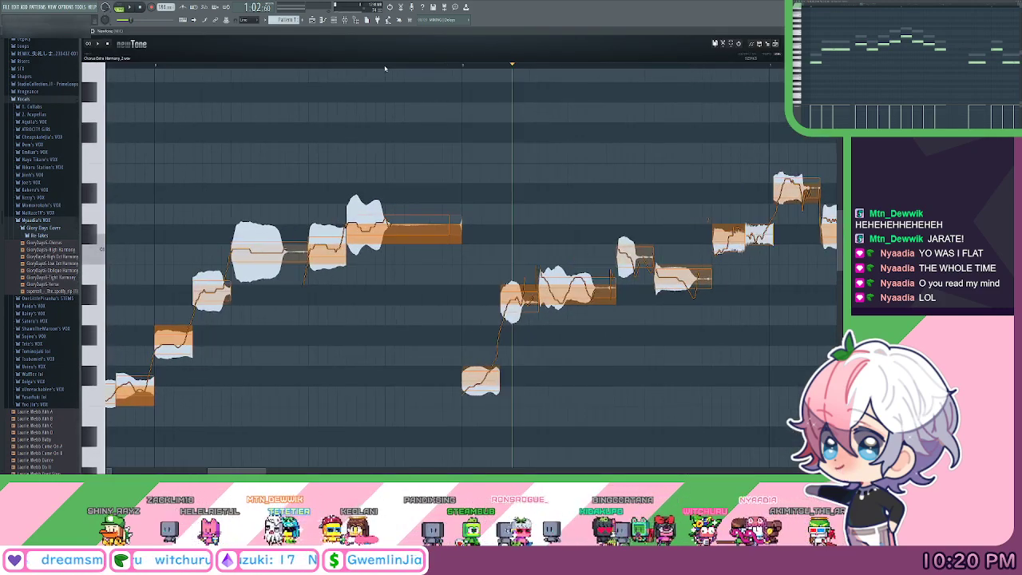
pyautogui.moveTo(425, 124); pyautogui.dragTo(565, 115)
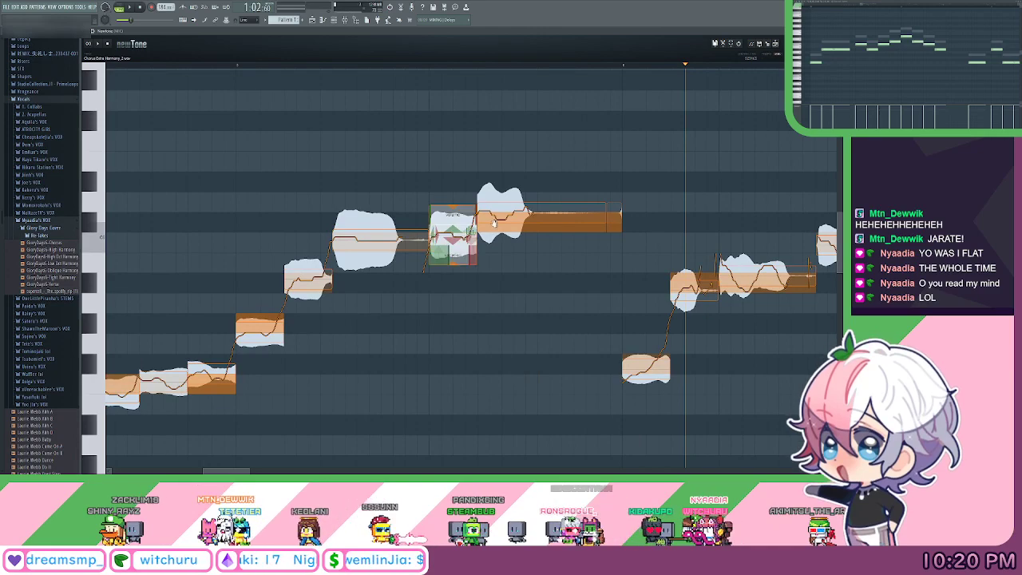
pyautogui.hscroll(3, 535, 276)
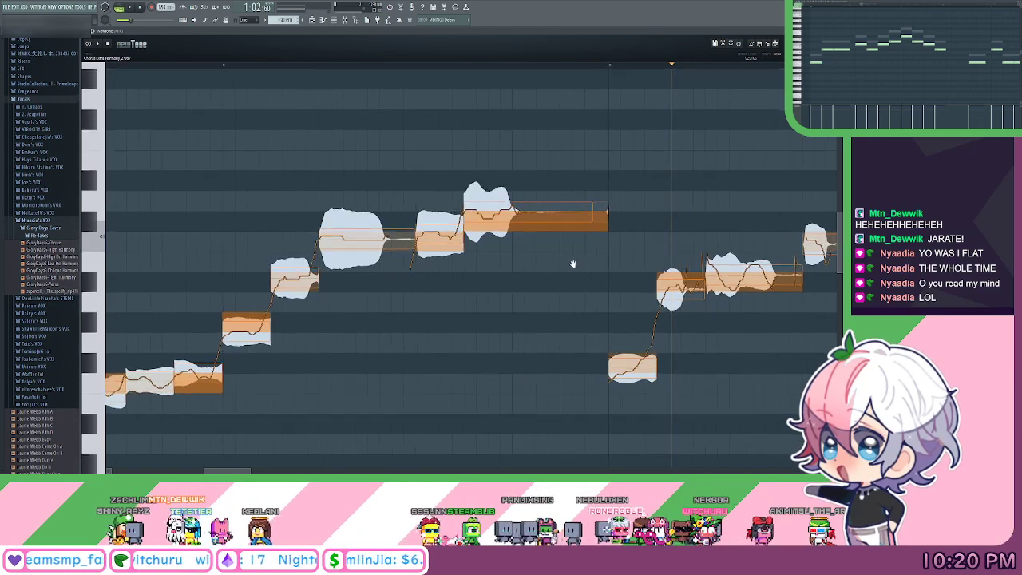
pyautogui.scroll(3, 469, 67)
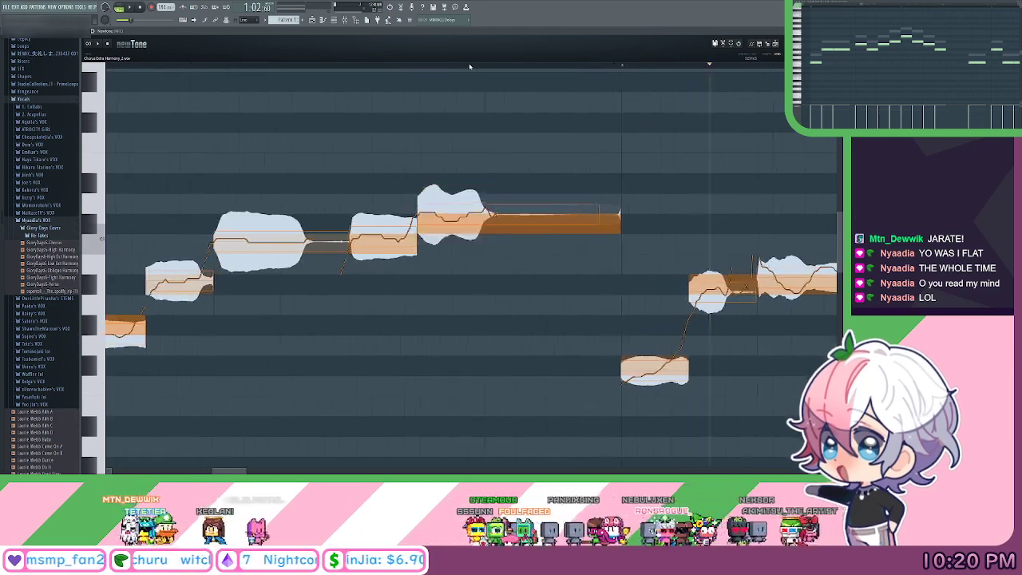
pyautogui.scroll(2, 91, 190)
pyautogui.scroll(1, 91, 190)
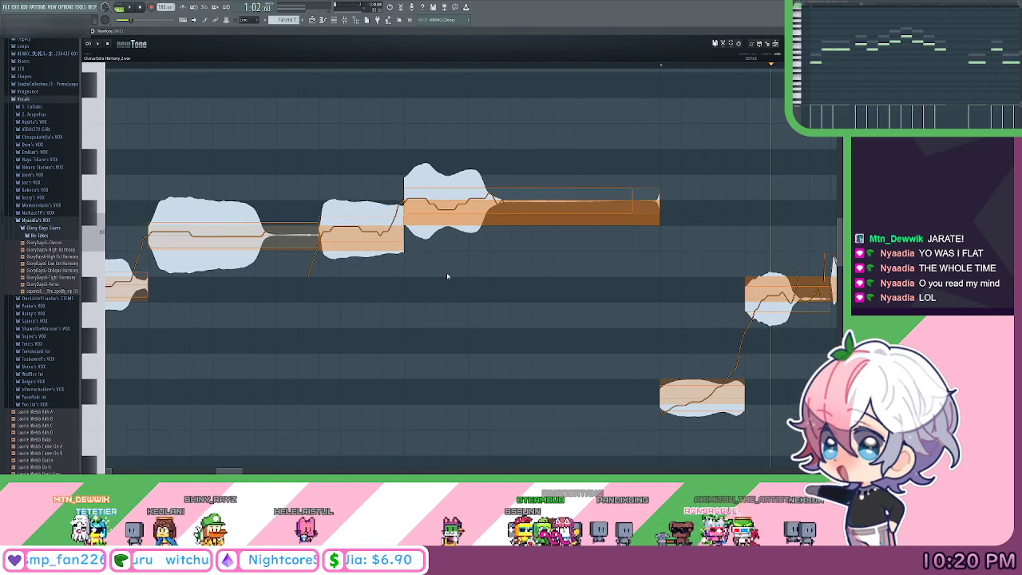
pyautogui.moveTo(448, 276); pyautogui.dragTo(401, 302)
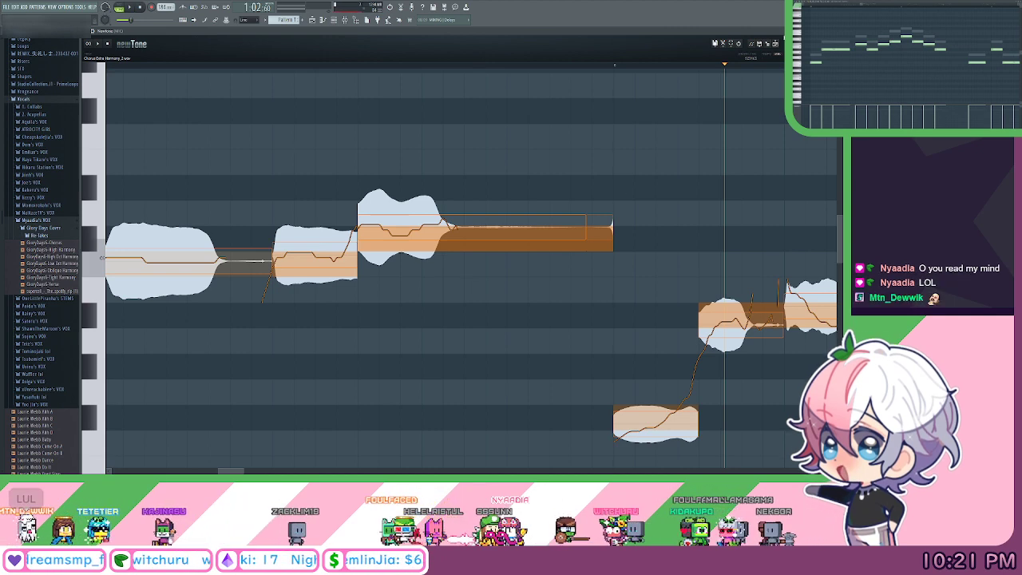
# Restore and move the NewTone window to reach its pitch controls, turn Center back up for all notes, and maximize it again.
pyautogui.click(834, 31)
pyautogui.moveTo(638, 66); pyautogui.dragTo(648, 42)
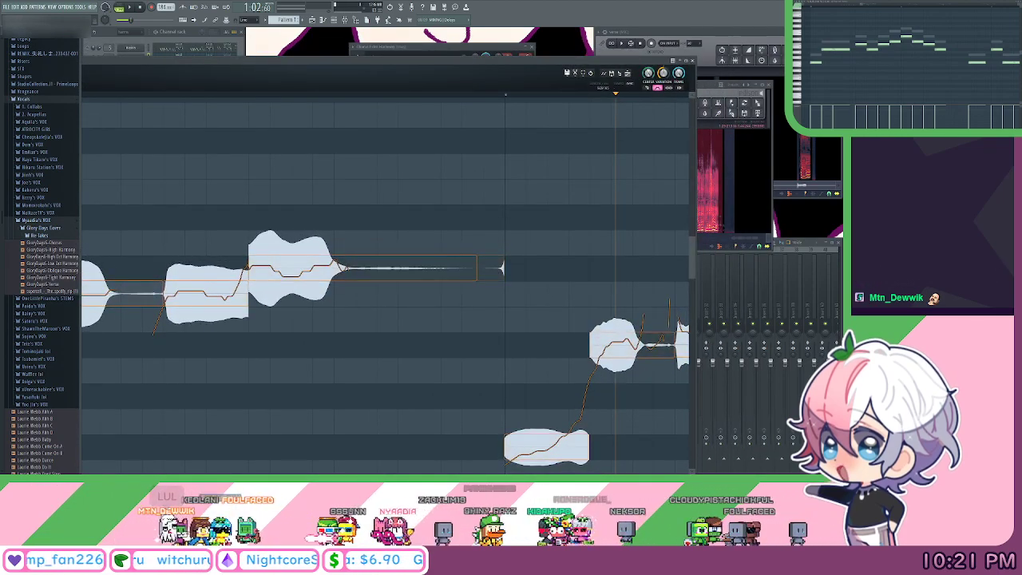
pyautogui.moveTo(276, 272)
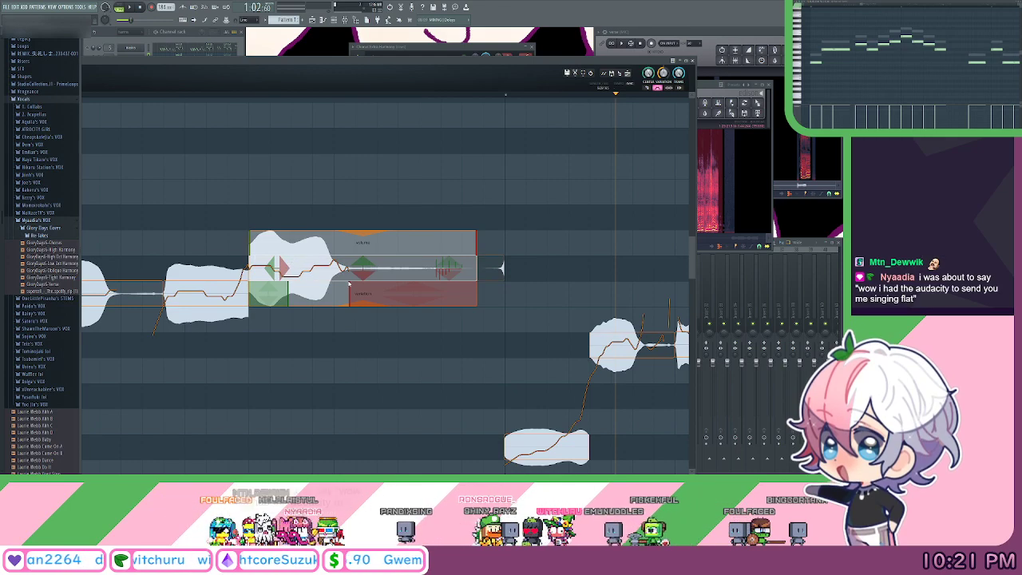
pyautogui.moveTo(440, 64); pyautogui.dragTo(466, 62)
pyautogui.doubleClick(466, 61)
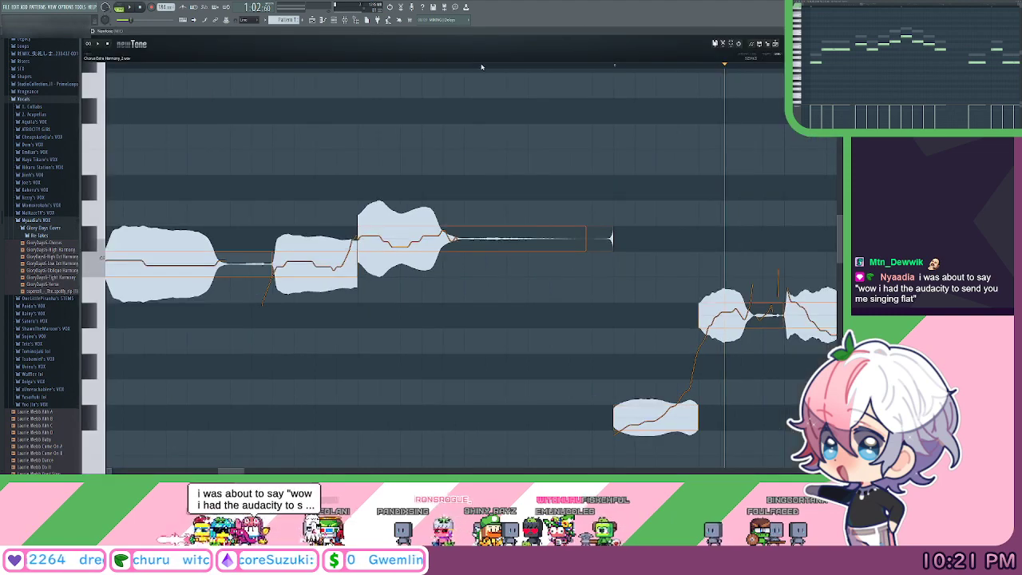
# Move the starts of the third phrase's two joined wavering notes and of its highest note slightly earlier.
pyautogui.scroll(-4, 544, 68)
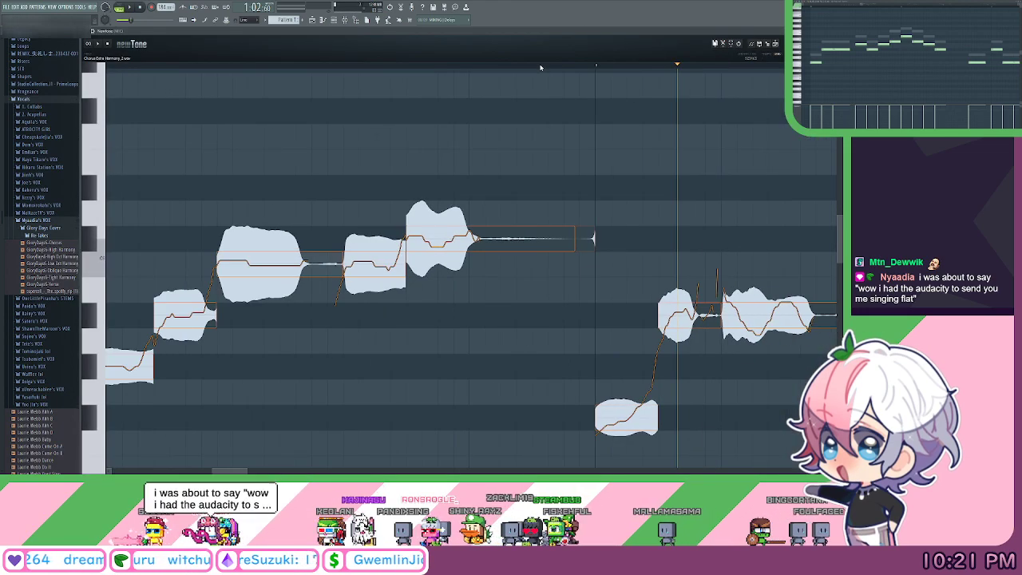
pyautogui.moveTo(681, 153); pyautogui.dragTo(515, 116)
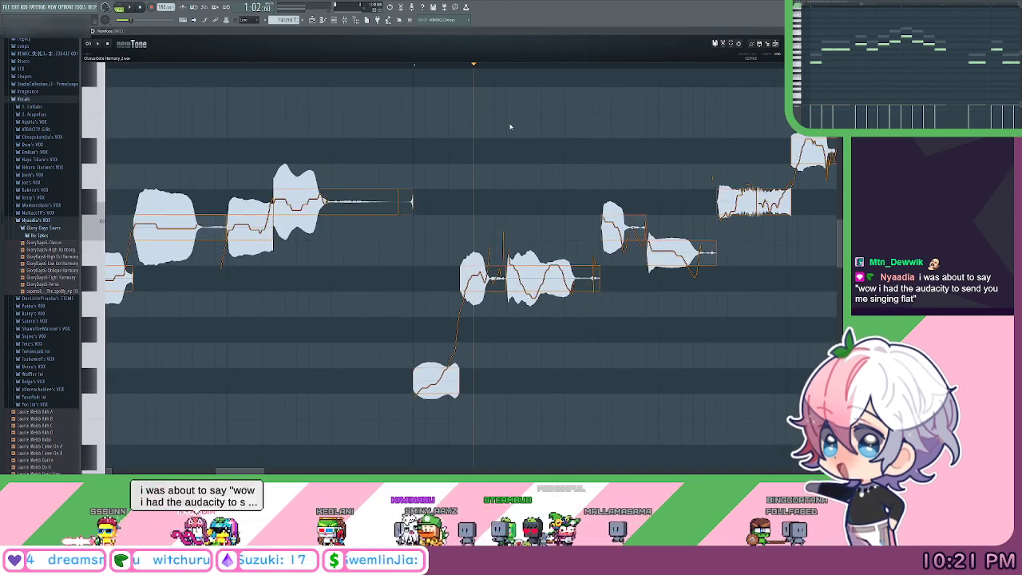
pyautogui.moveTo(543, 380); pyautogui.dragTo(525, 379)
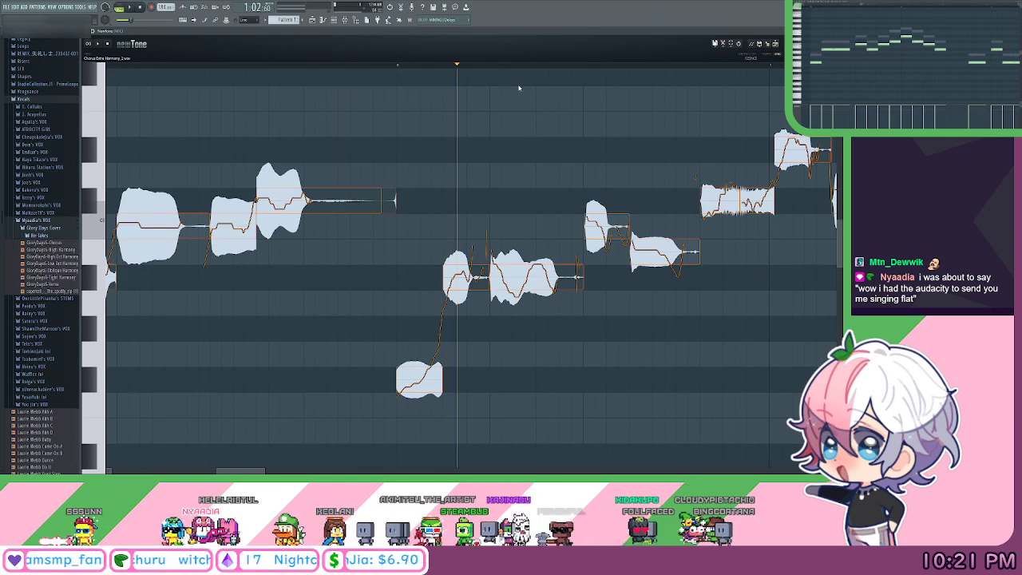
pyautogui.scroll(-1, 479, 70)
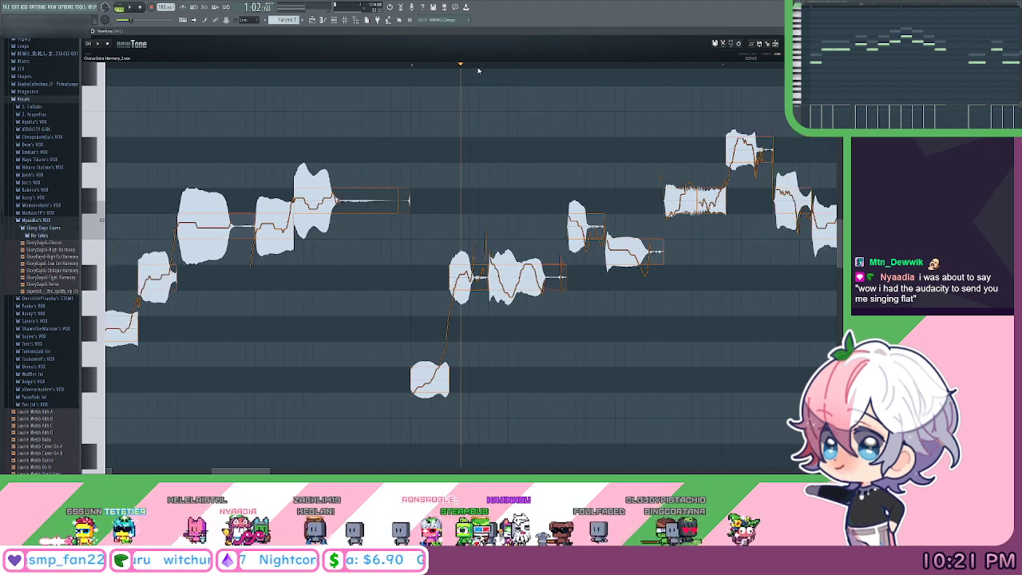
pyautogui.moveTo(516, 130); pyautogui.dragTo(314, 170)
pyautogui.moveTo(493, 375); pyautogui.dragTo(502, 385)
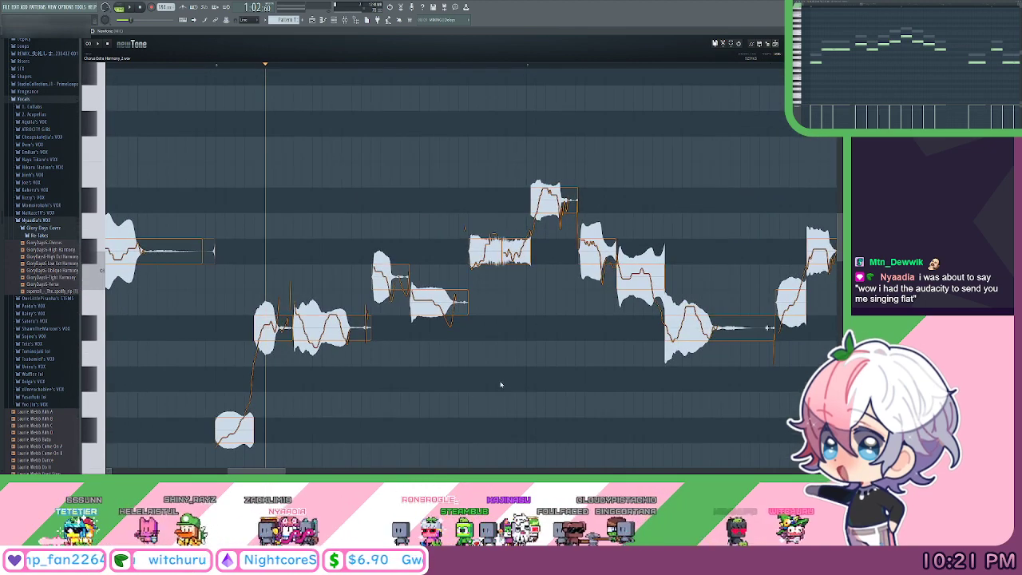
pyautogui.moveTo(527, 318); pyautogui.dragTo(506, 291)
pyautogui.scroll(1, 420, 70)
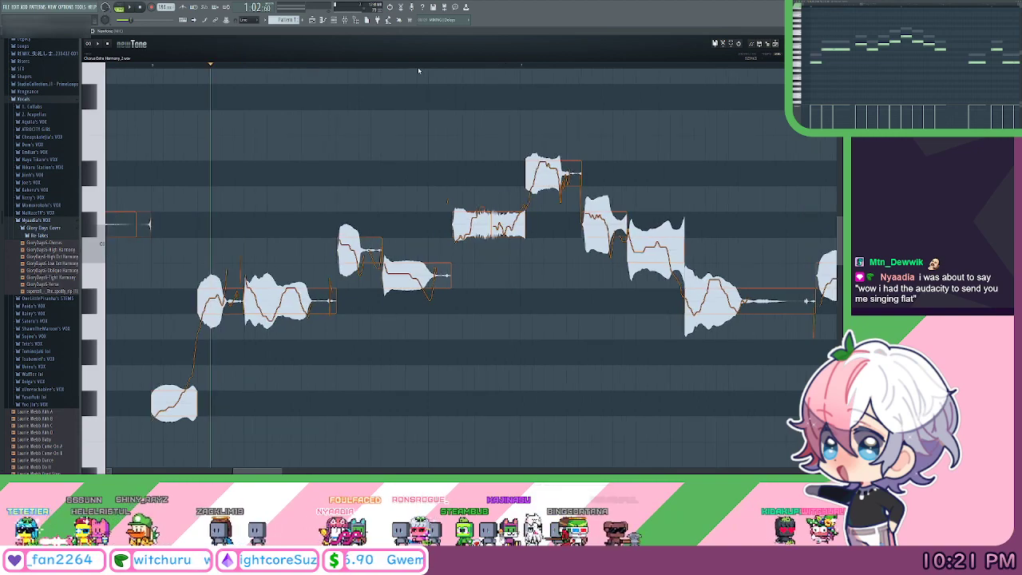
pyautogui.moveTo(434, 150); pyautogui.dragTo(461, 158)
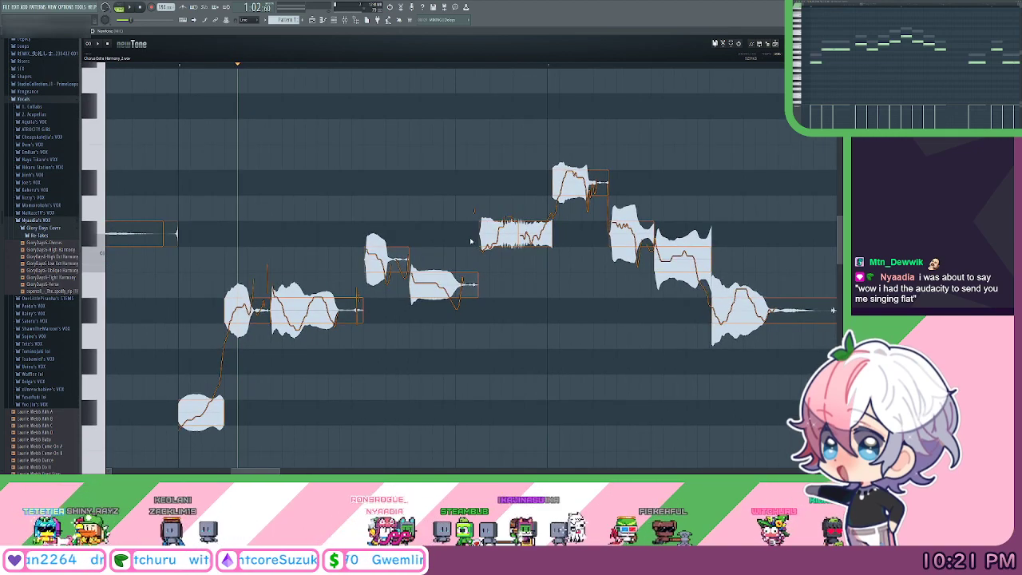
pyautogui.moveTo(481, 175); pyautogui.dragTo(463, 212)
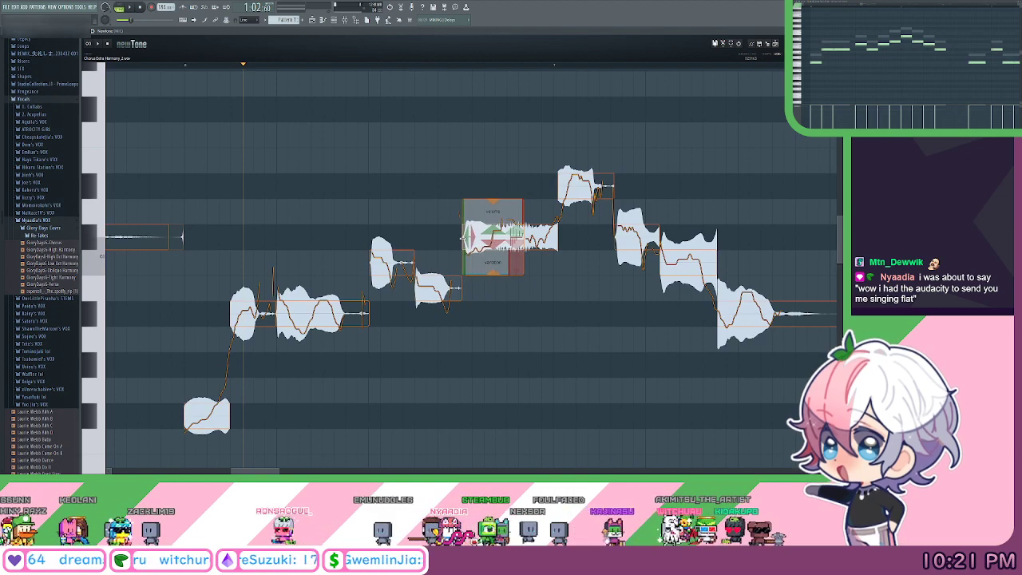
pyautogui.moveTo(520, 242); pyautogui.dragTo(503, 236)
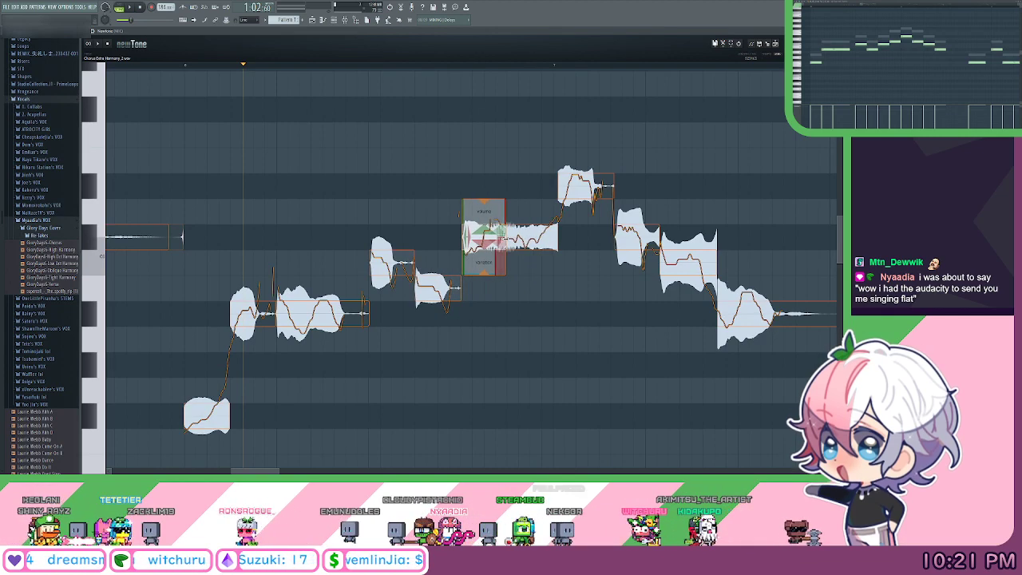
pyautogui.click(558, 189)
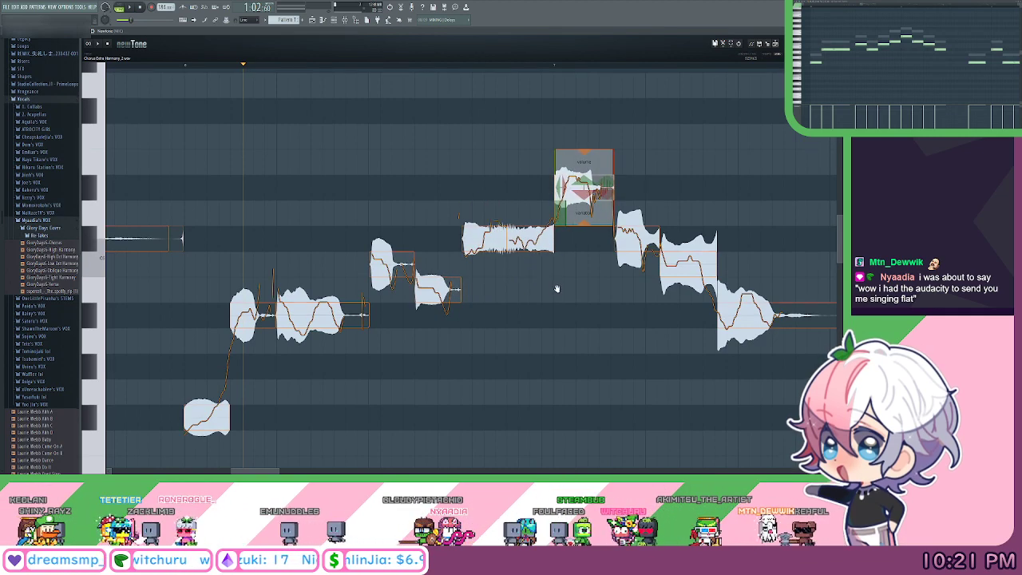
# Move the starts of the two descending notes right after the third phrase's highest note slightly earlier.
pyautogui.scroll(1, 560, 289)
pyautogui.moveTo(576, 289); pyautogui.dragTo(489, 197)
pyautogui.click(407, 145)
pyautogui.scroll(-3, 440, 78)
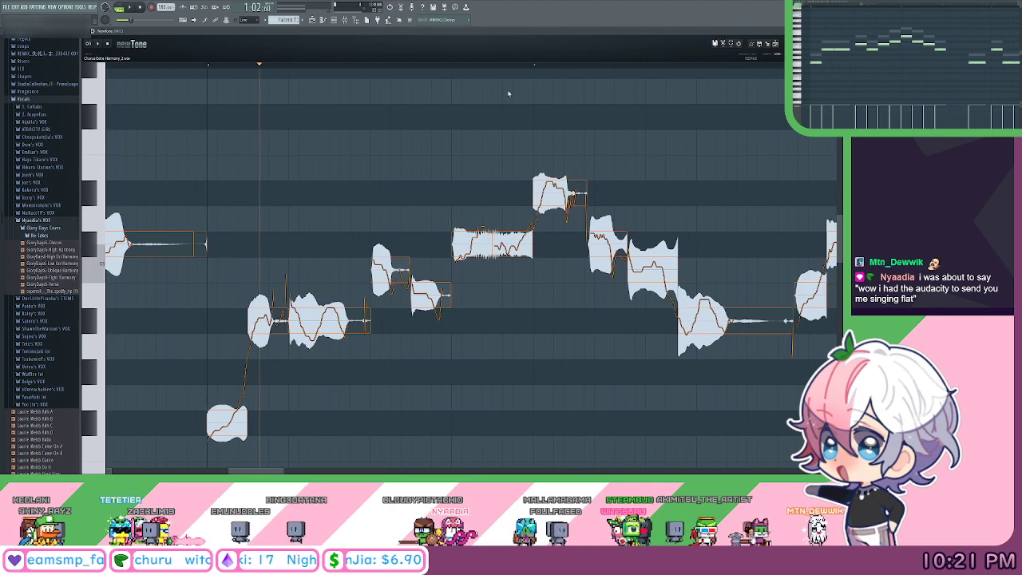
pyautogui.click(558, 244)
pyautogui.moveTo(557, 244); pyautogui.dragTo(549, 242)
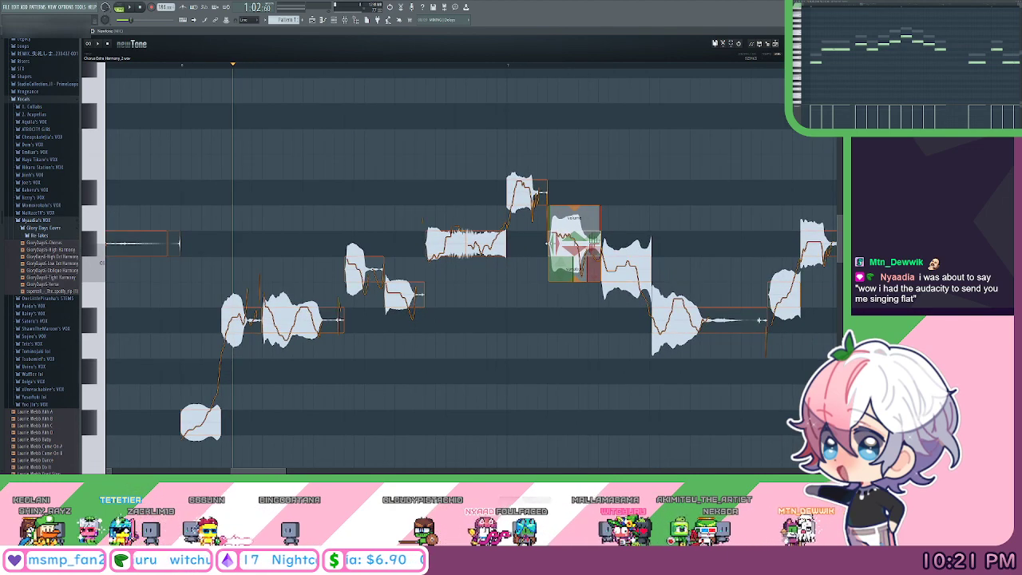
pyautogui.moveTo(602, 272); pyautogui.dragTo(589, 273)
# Move the starts of the low note with the faint tail, the rising note and the two upper notes after it slightly earlier.
pyautogui.moveTo(650, 317); pyautogui.dragTo(530, 292)
pyautogui.hscroll(4, 542, 308)
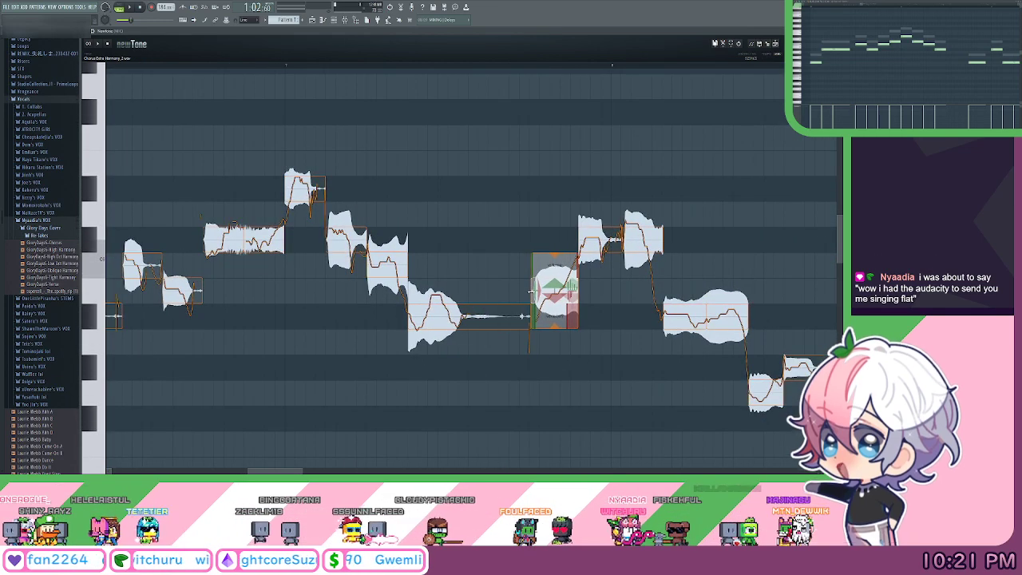
pyautogui.moveTo(581, 247); pyautogui.dragTo(574, 244)
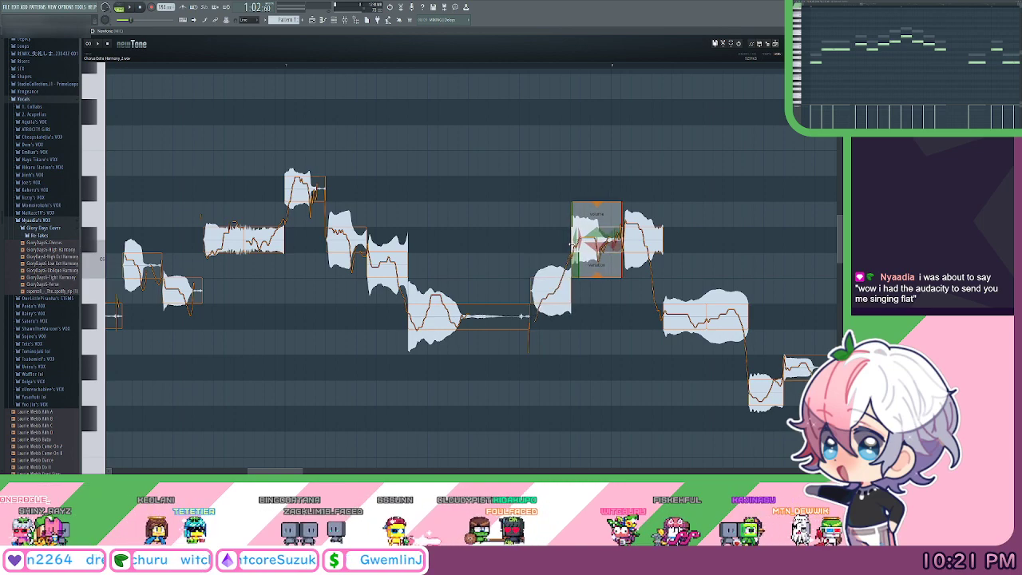
pyautogui.moveTo(638, 318); pyautogui.dragTo(590, 314)
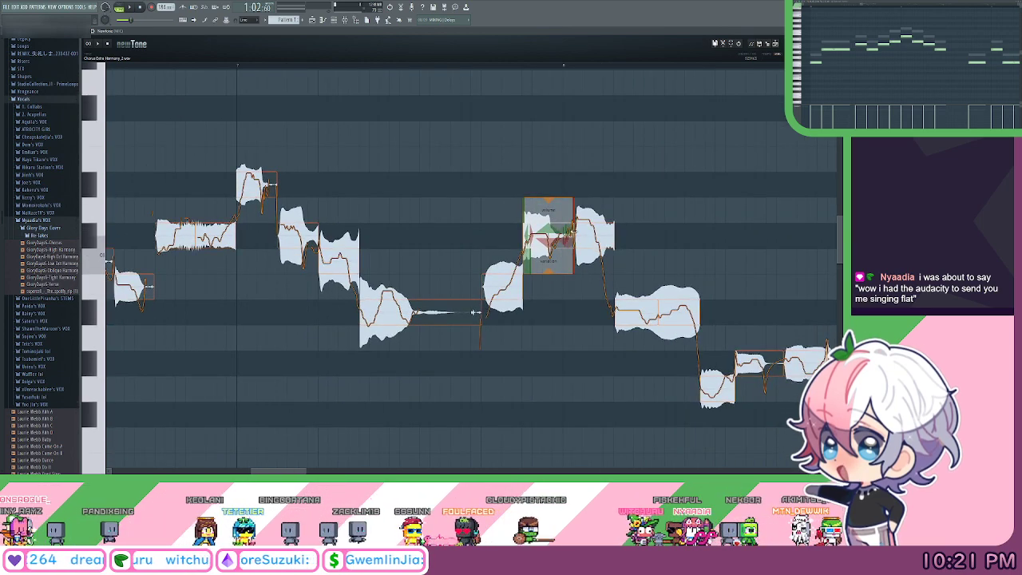
pyautogui.moveTo(578, 236); pyautogui.dragTo(575, 236)
pyautogui.click(591, 235)
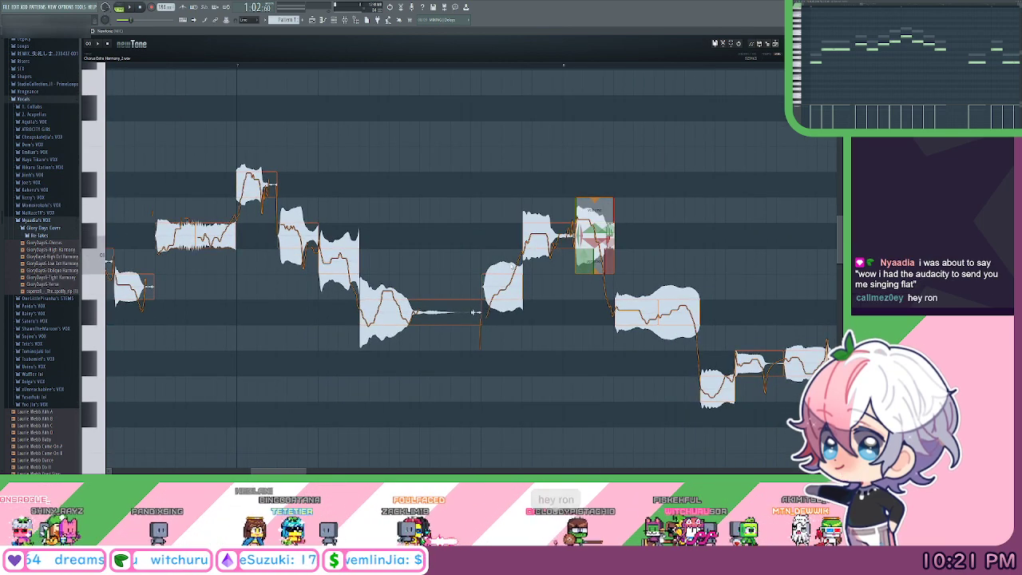
pyautogui.moveTo(576, 243); pyautogui.dragTo(563, 243)
# Move the starts of the joined middle notes, the low note after them and the following short note slightly earlier.
pyautogui.moveTo(571, 322); pyautogui.dragTo(509, 294)
pyautogui.moveTo(563, 370); pyautogui.dragTo(550, 365)
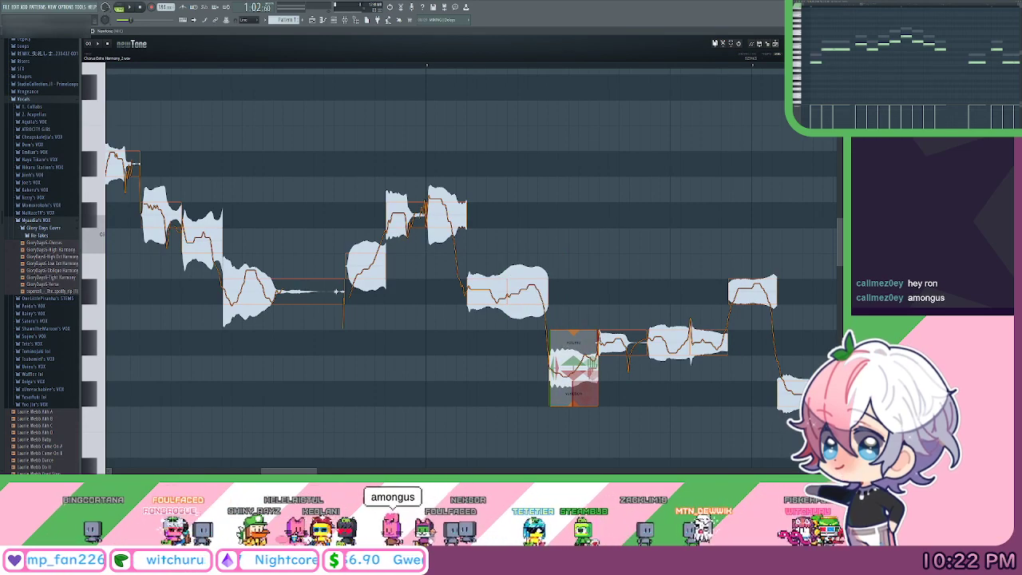
pyautogui.moveTo(598, 352); pyautogui.dragTo(591, 352)
# Play back the retimed notes following the third phrase's peak to check their timing.
pyautogui.moveTo(412, 314); pyautogui.dragTo(599, 364)
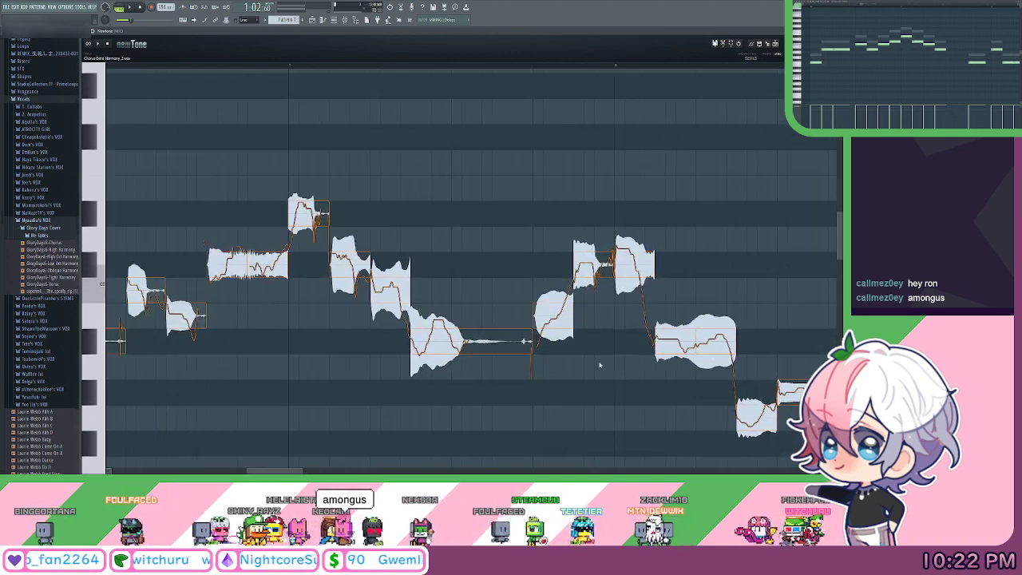
pyautogui.moveTo(621, 412); pyautogui.dragTo(284, 148)
pyautogui.moveTo(597, 163); pyautogui.dragTo(586, 159)
pyautogui.hscroll(4, 571, 160)
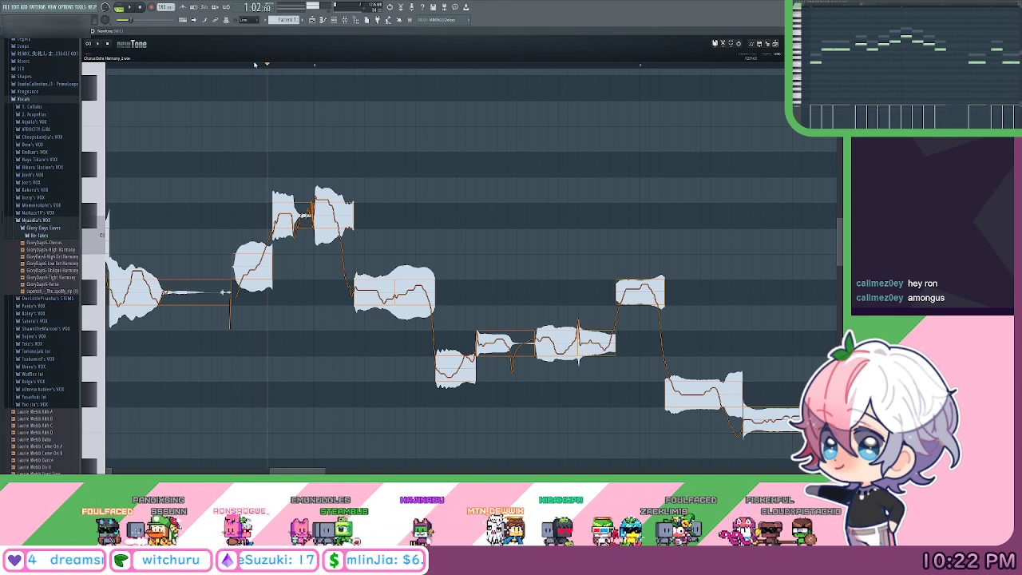
# Move the starts of the two joined notes after the short low note and of the next higher note slightly earlier.
pyautogui.hscroll(1, 485, 179)
pyautogui.moveTo(505, 329); pyautogui.dragTo(488, 329)
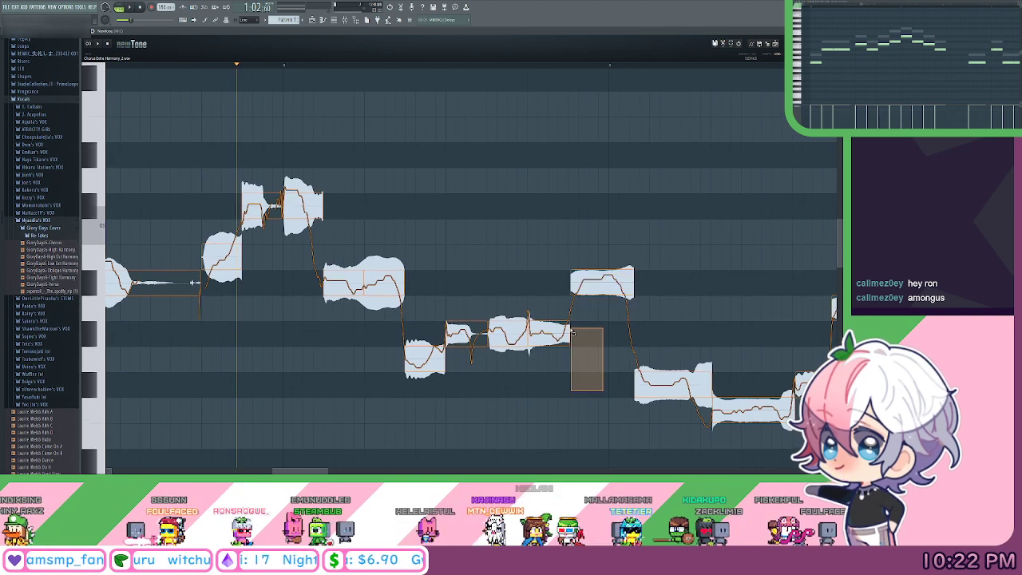
pyautogui.scroll(-1, 630, 217)
# Move the starts of the two lowest notes, the short rising note and the final note with the faint tail slightly earlier.
pyautogui.moveTo(630, 217); pyautogui.dragTo(468, 141)
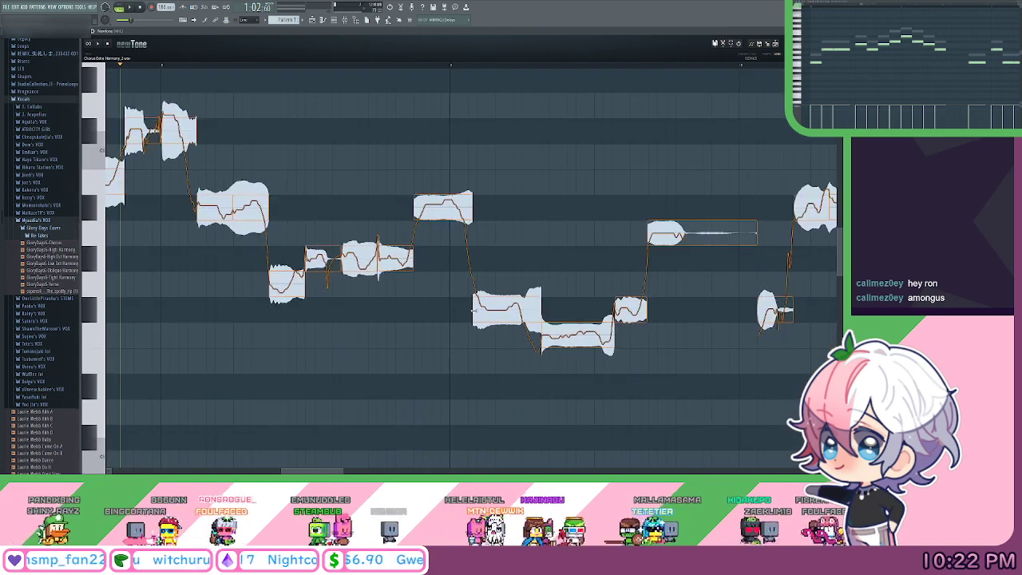
pyautogui.moveTo(473, 301); pyautogui.dragTo(453, 301)
pyautogui.moveTo(542, 335); pyautogui.dragTo(524, 335)
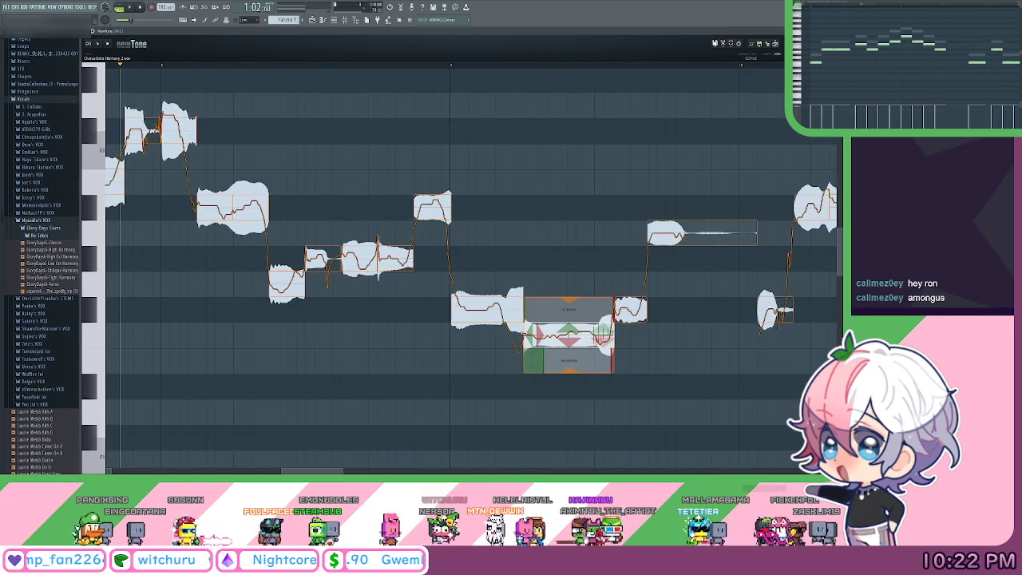
pyautogui.moveTo(618, 235); pyautogui.dragTo(560, 257)
pyautogui.moveTo(556, 333); pyautogui.dragTo(536, 331)
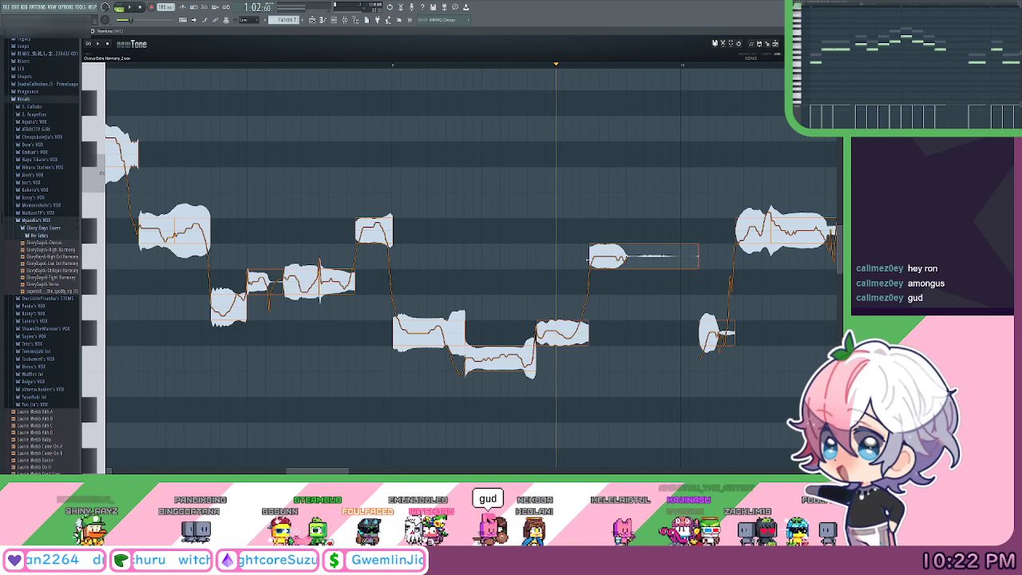
# Go back to the earlier part of the phrase and play it through to check the retimed ending.
pyautogui.hscroll(-3, 571, 81)
pyautogui.scroll(-3, 543, 68)
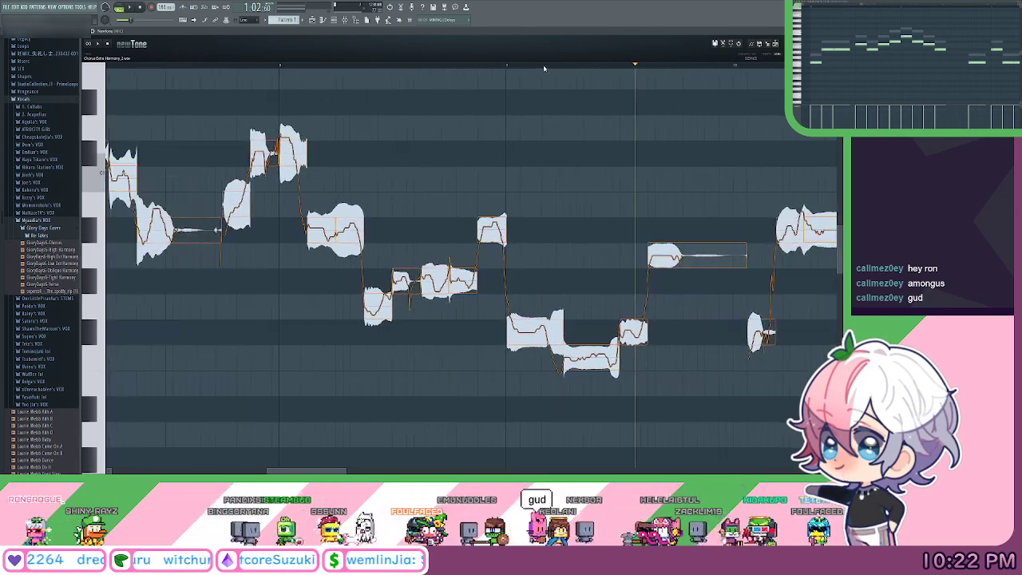
pyautogui.moveTo(625, 138); pyautogui.dragTo(566, 164)
pyautogui.moveTo(644, 448); pyautogui.dragTo(166, 91)
pyautogui.moveTo(240, 96); pyautogui.dragTo(356, 118)
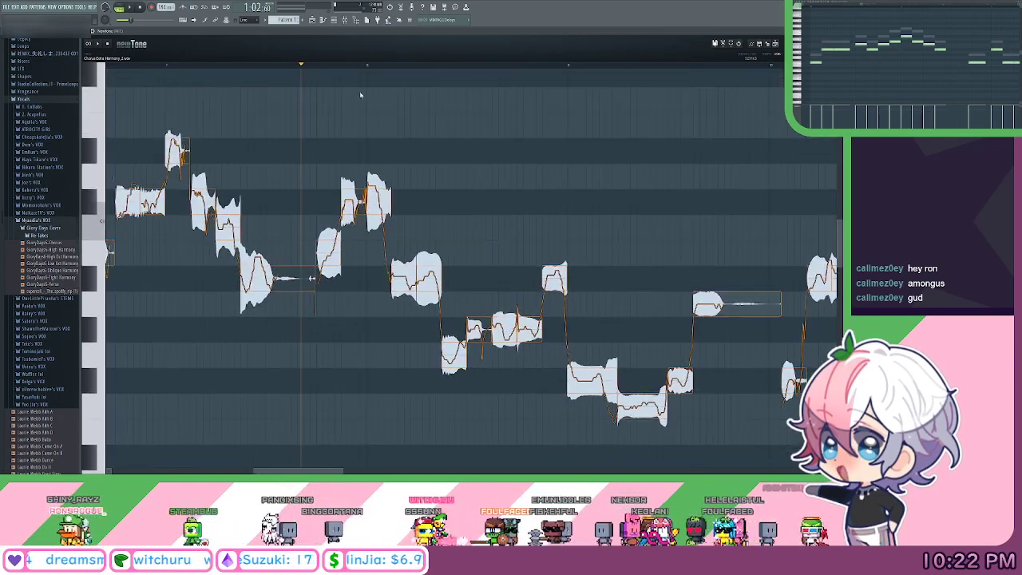
# Move the start of the next phrase's low opening note earlier, onto the bar line.
pyautogui.hscroll(5, 447, 102)
pyautogui.scroll(3, 480, 70)
pyautogui.moveTo(598, 173); pyautogui.dragTo(393, 152)
pyautogui.moveTo(487, 147); pyautogui.dragTo(533, 154)
pyautogui.moveTo(497, 336); pyautogui.dragTo(474, 336)
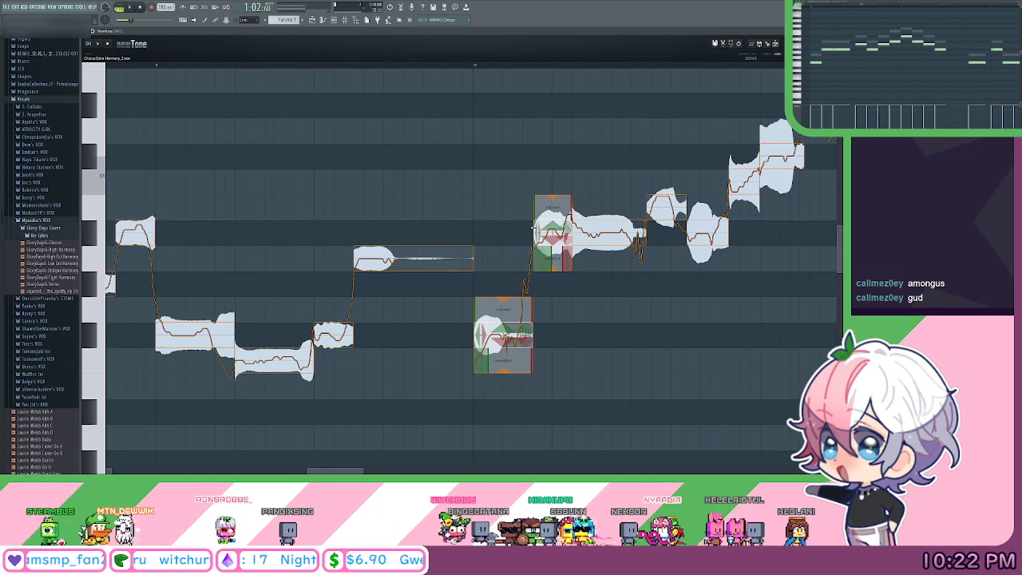
# Move the starts of the two joined notes after the phrase's low opening note, and of the next higher note, earlier.
pyautogui.moveTo(543, 231); pyautogui.dragTo(512, 235)
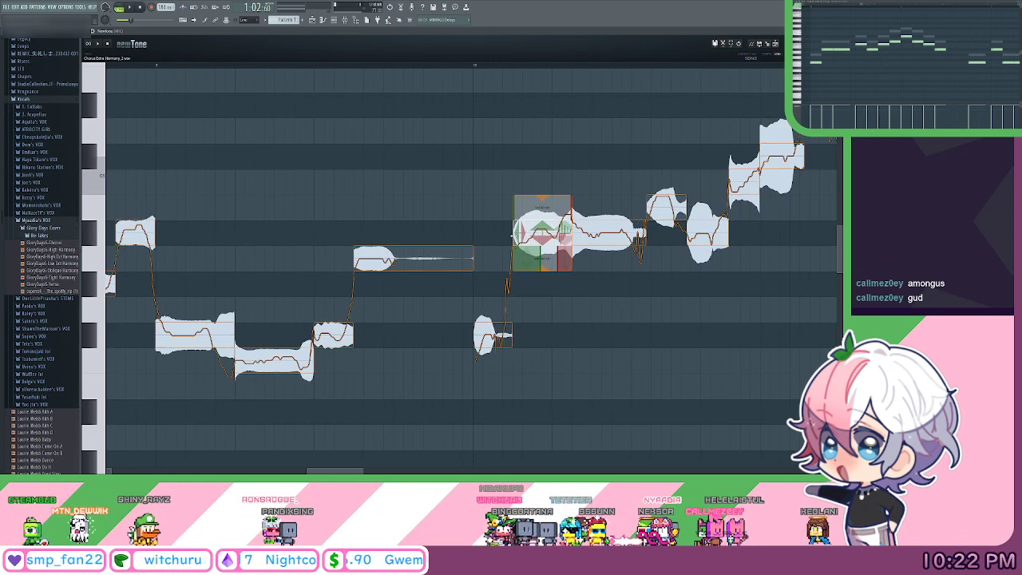
pyautogui.moveTo(575, 227); pyautogui.dragTo(555, 228)
pyautogui.moveTo(627, 347); pyautogui.dragTo(608, 353)
pyautogui.moveTo(602, 389); pyautogui.dragTo(380, 189)
pyautogui.moveTo(580, 162); pyautogui.dragTo(506, 162)
pyautogui.hscroll(2, 506, 163)
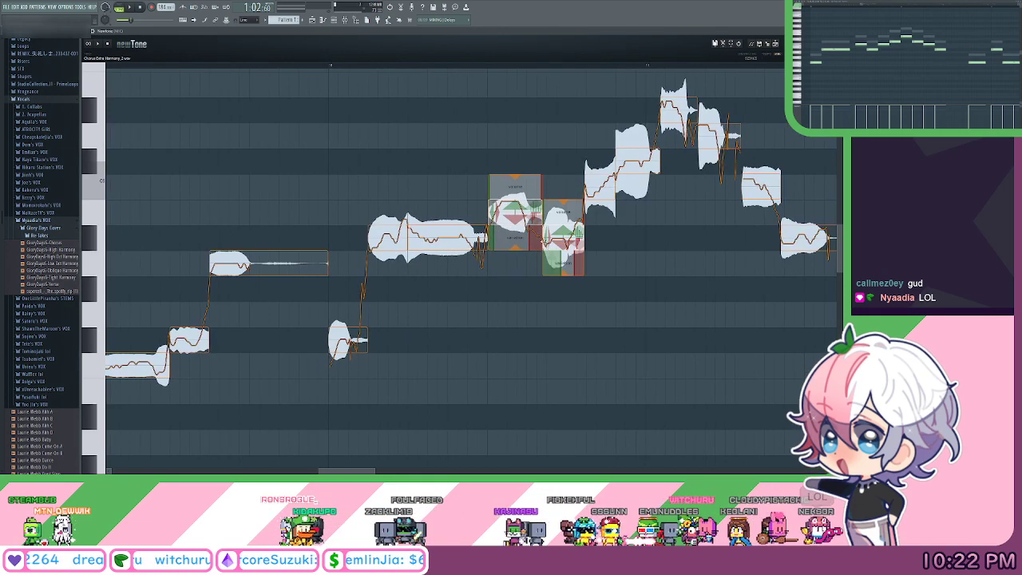
# Move the starts of the dipping note and of the two rising notes after it slightly earlier.
pyautogui.moveTo(544, 237); pyautogui.dragTo(527, 238)
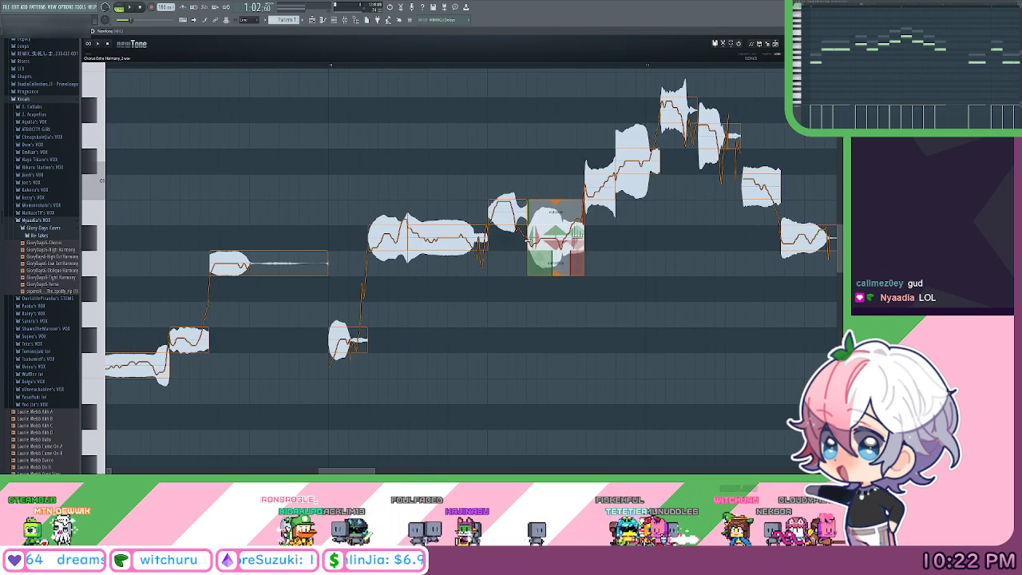
pyautogui.hscroll(1, 551, 148)
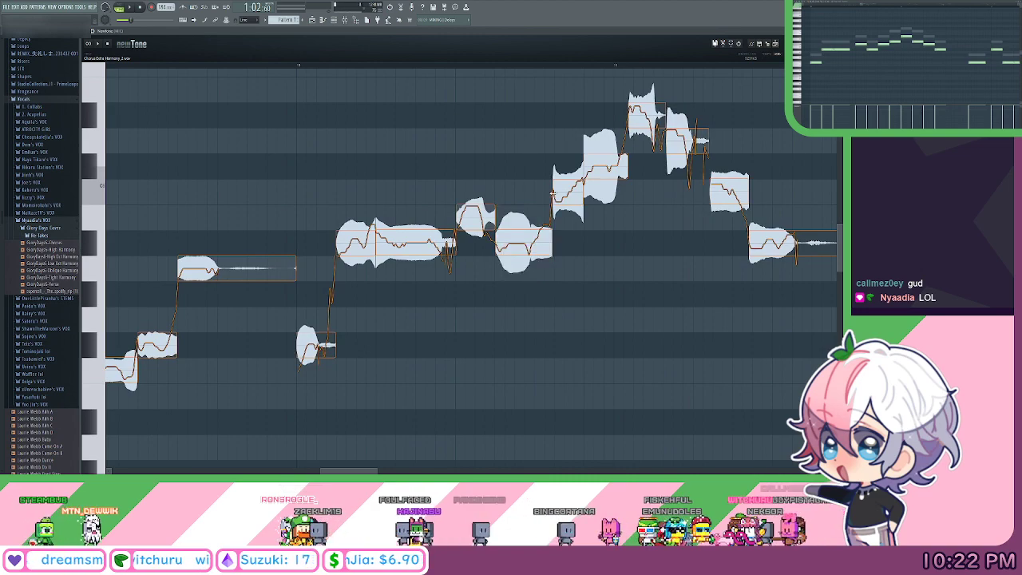
pyautogui.moveTo(551, 194); pyautogui.dragTo(533, 193)
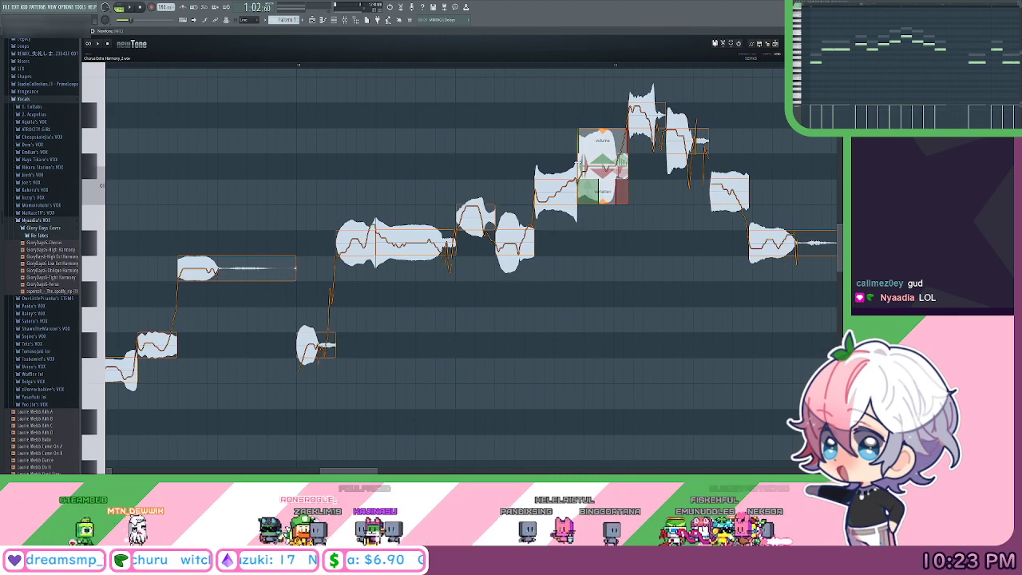
pyautogui.moveTo(578, 167); pyautogui.dragTo(575, 166)
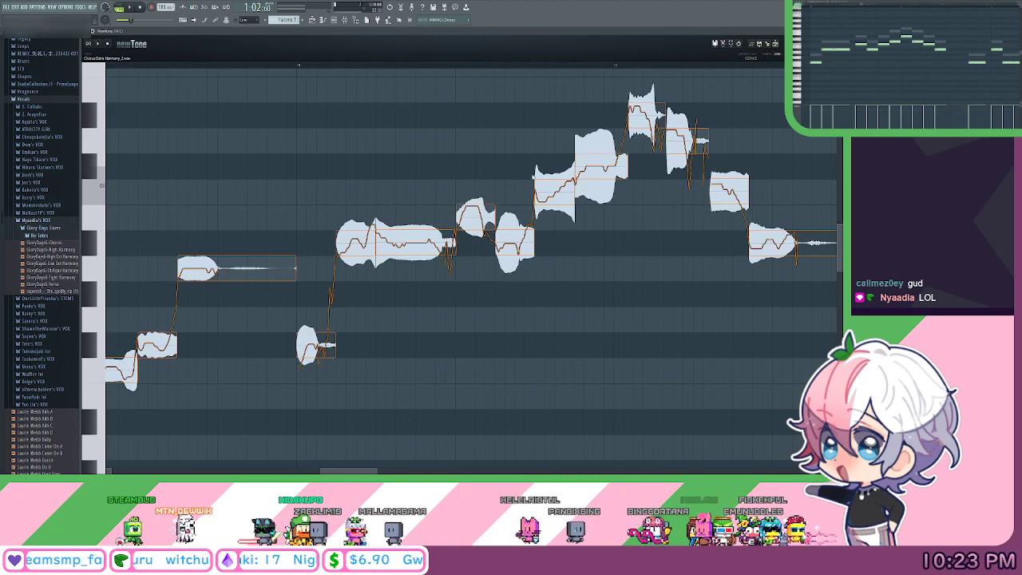
# Move the peak note's start onto the bar line and the starts of the three descending notes after it slightly earlier.
pyautogui.moveTo(644, 239); pyautogui.dragTo(595, 259)
pyautogui.scroll(-1, 547, 82)
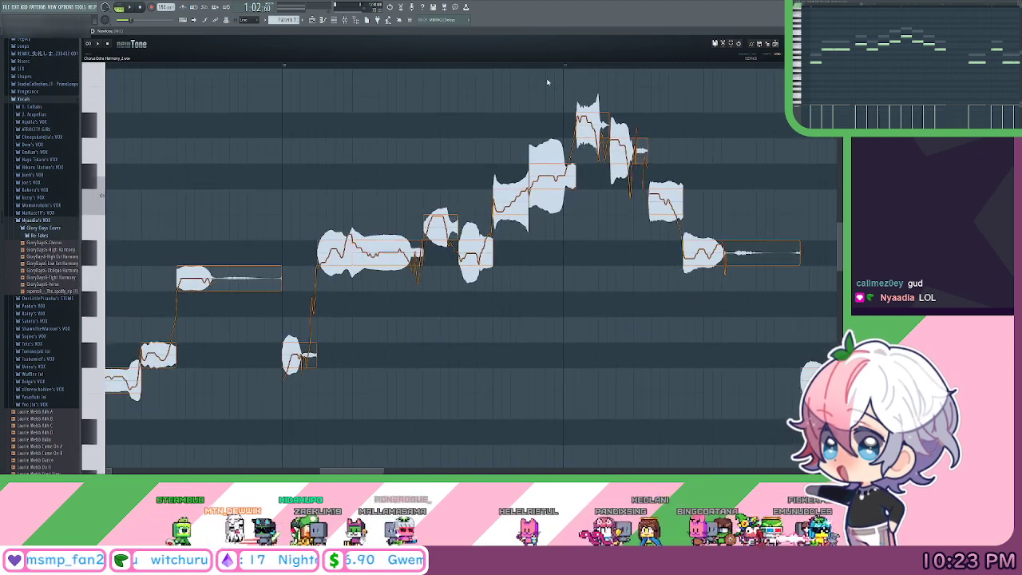
pyautogui.scroll(2, 548, 82)
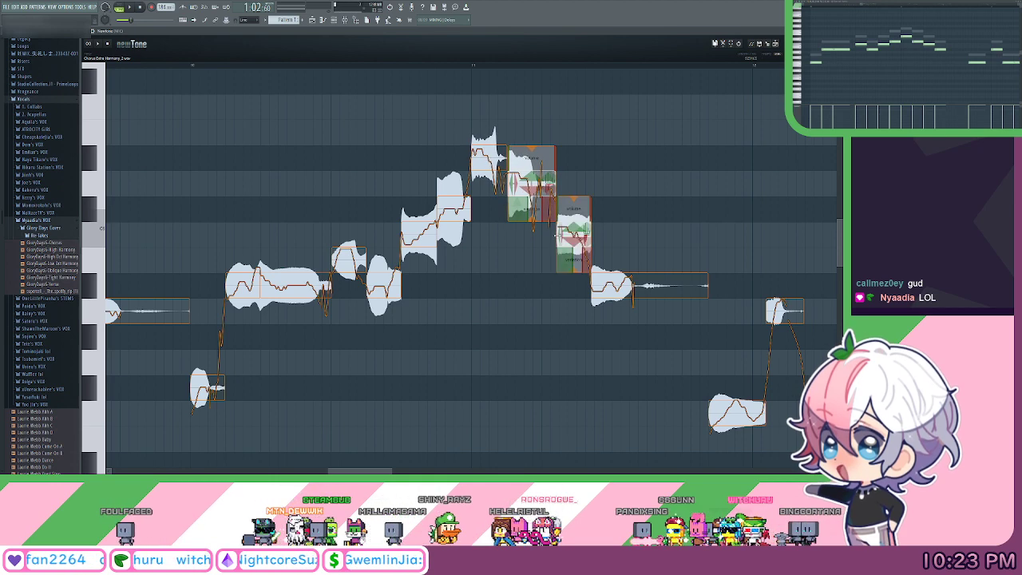
pyautogui.moveTo(558, 235); pyautogui.dragTo(544, 236)
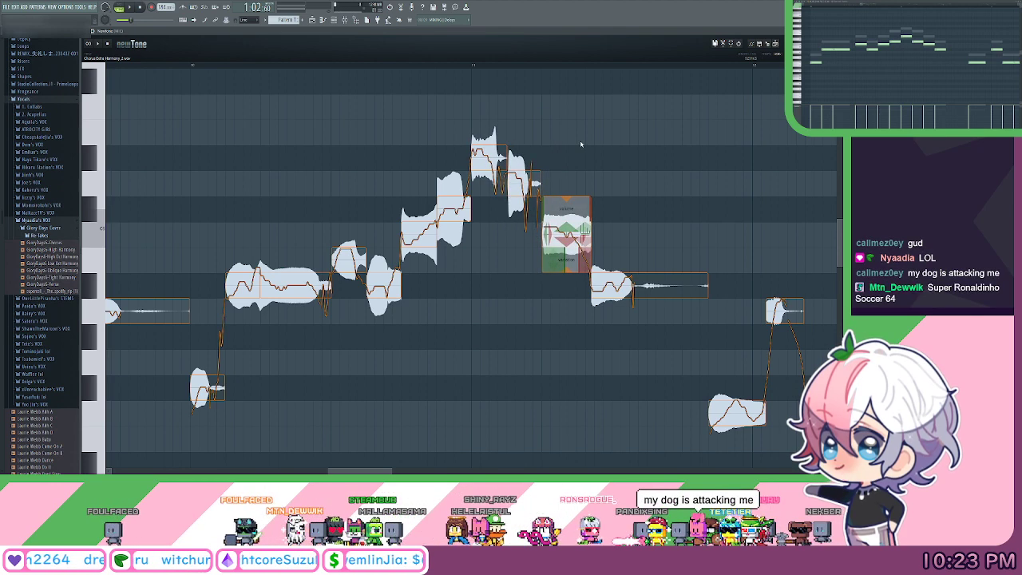
pyautogui.moveTo(580, 144); pyautogui.dragTo(542, 155)
pyautogui.moveTo(535, 329); pyautogui.dragTo(242, 104)
pyautogui.moveTo(572, 190); pyautogui.dragTo(499, 175)
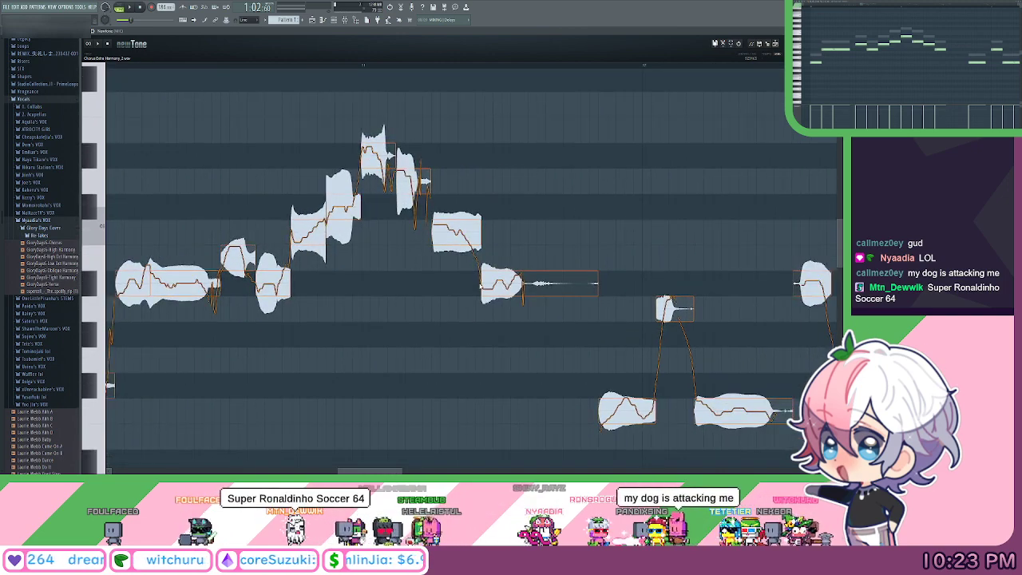
pyautogui.moveTo(481, 294); pyautogui.dragTo(468, 295)
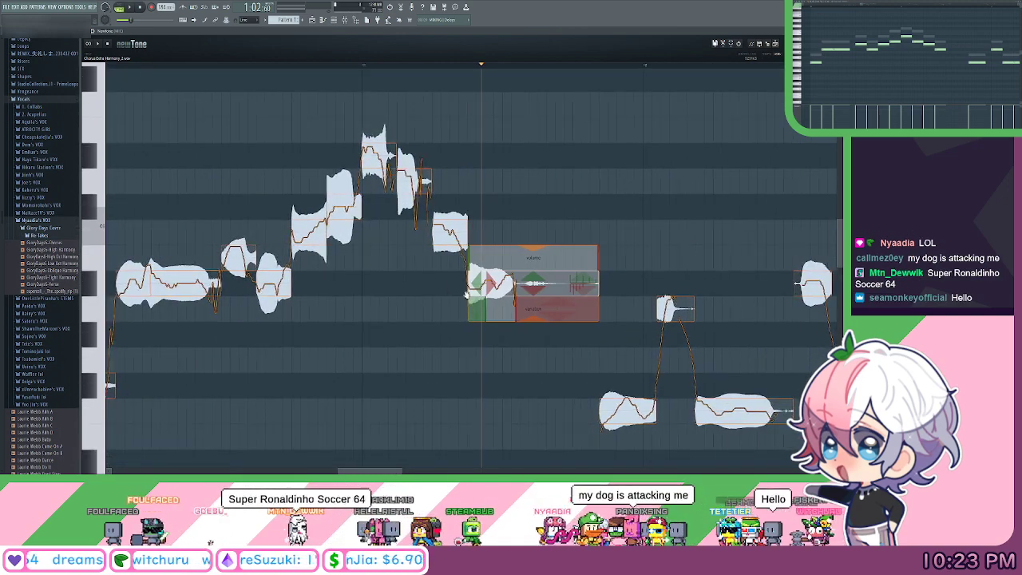
# Move the next phrase's low opening note slightly later, the short high note's start onto the bar line and the long low note's start earlier.
pyautogui.hscroll(-2, 466, 295)
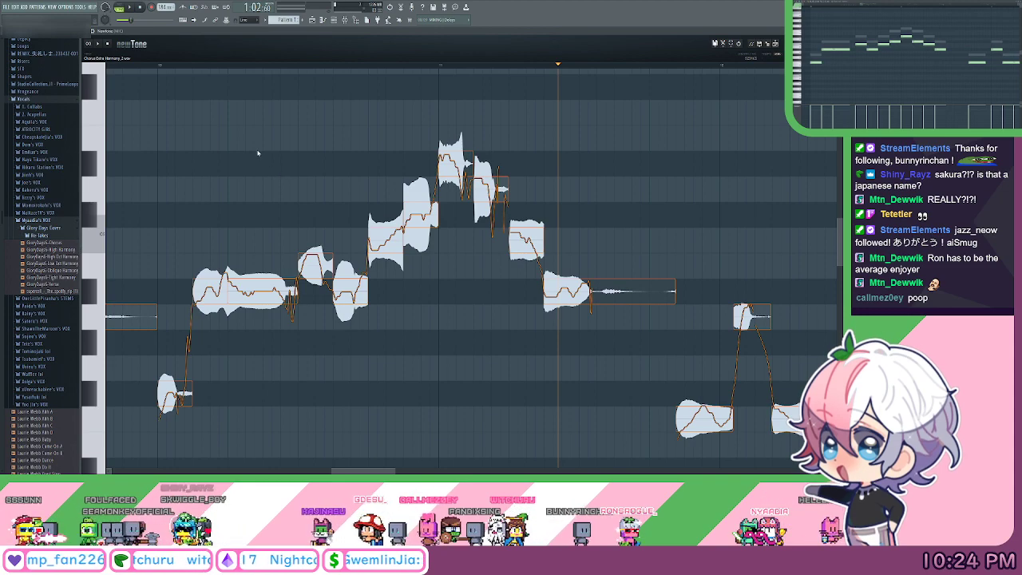
pyautogui.moveTo(600, 197); pyautogui.dragTo(592, 193)
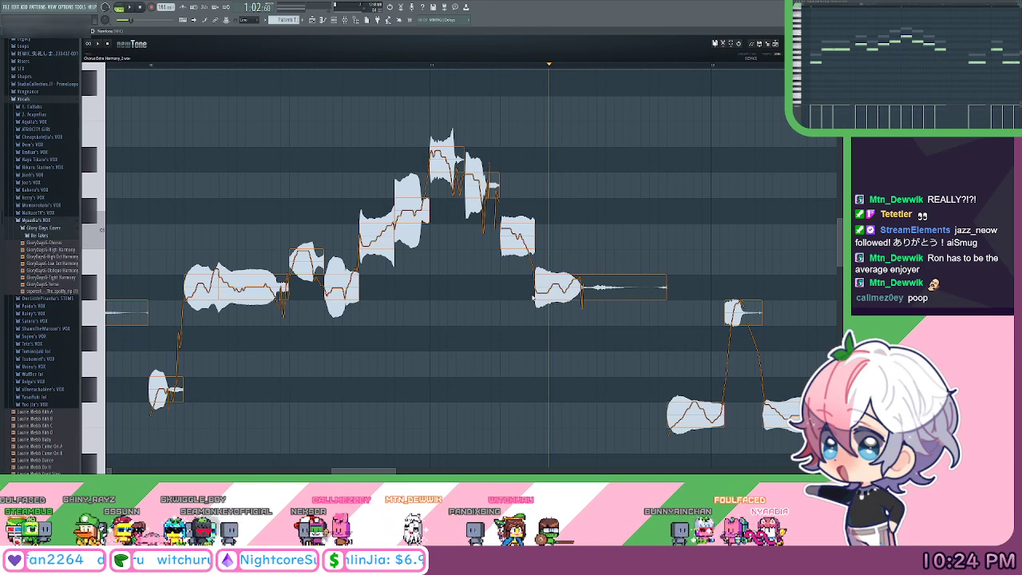
pyautogui.moveTo(536, 291)
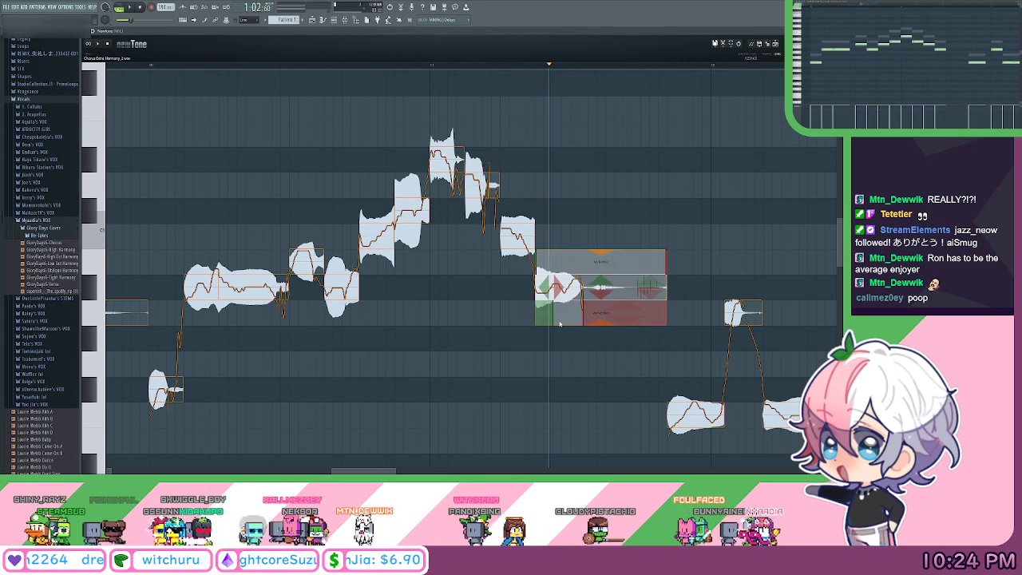
pyautogui.moveTo(582, 382); pyautogui.dragTo(300, 103)
pyautogui.moveTo(587, 184); pyautogui.dragTo(407, 142)
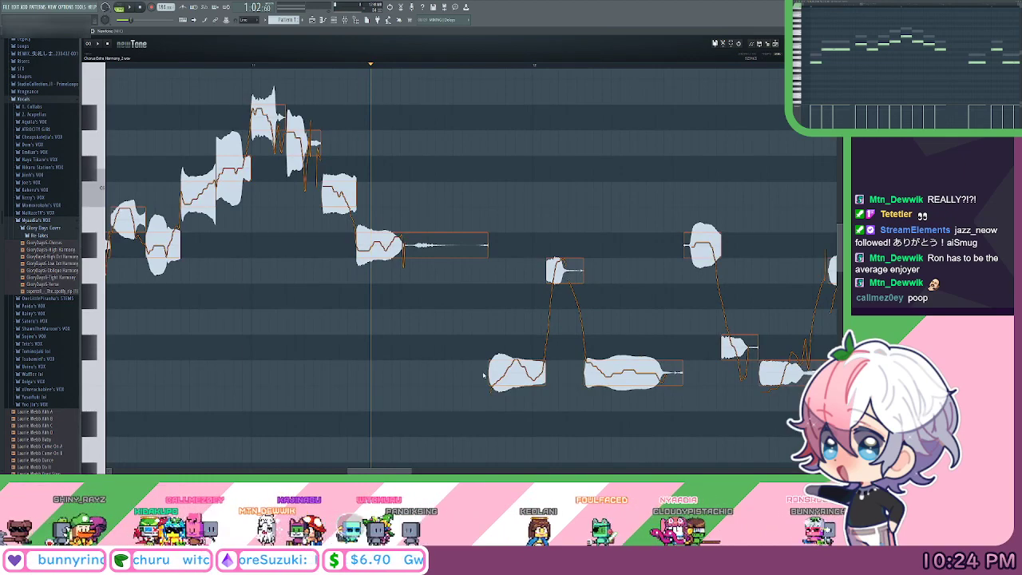
pyautogui.moveTo(490, 373)
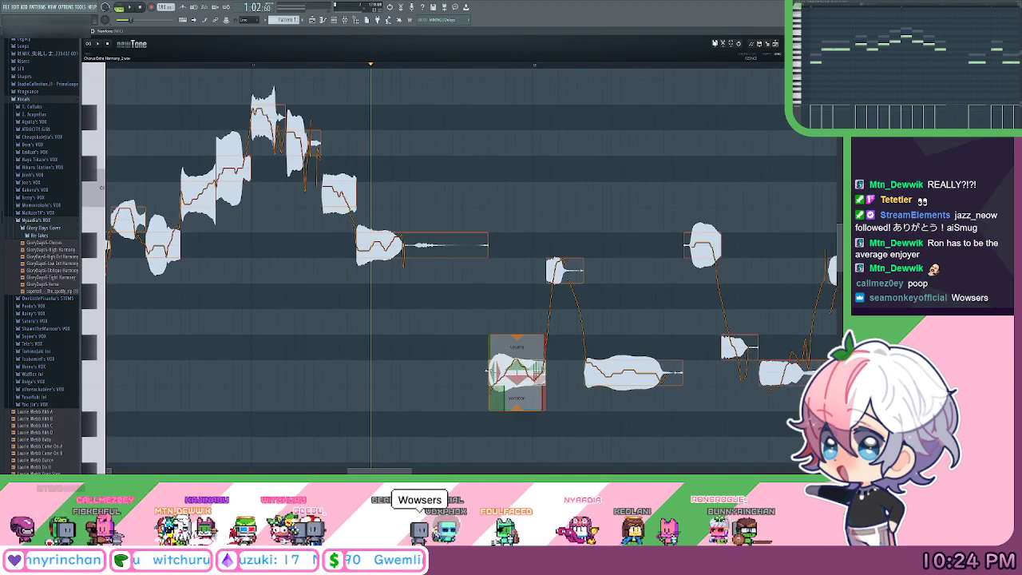
pyautogui.moveTo(490, 373); pyautogui.dragTo(497, 372)
pyautogui.moveTo(553, 271)
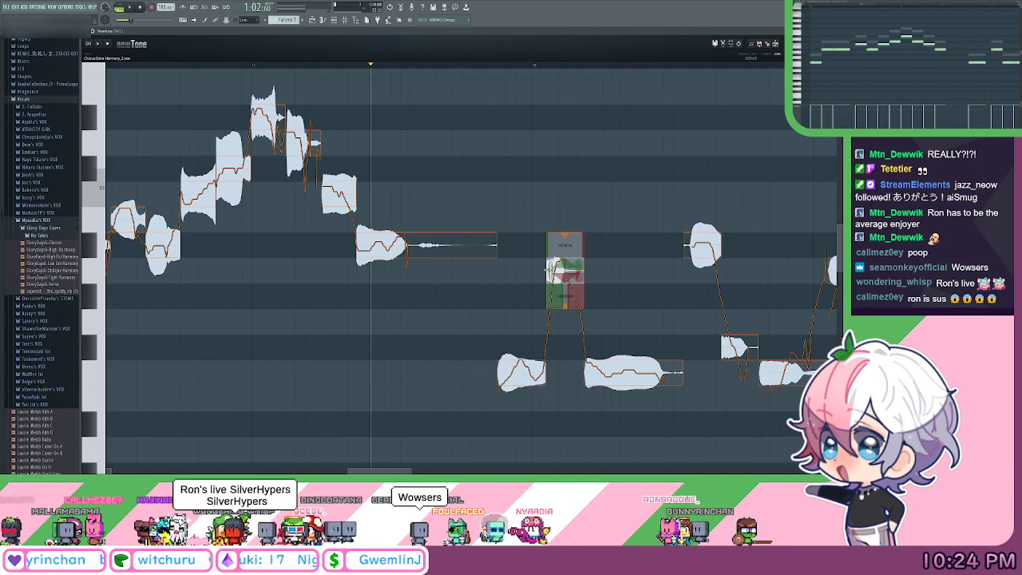
pyautogui.moveTo(546, 271); pyautogui.dragTo(534, 273)
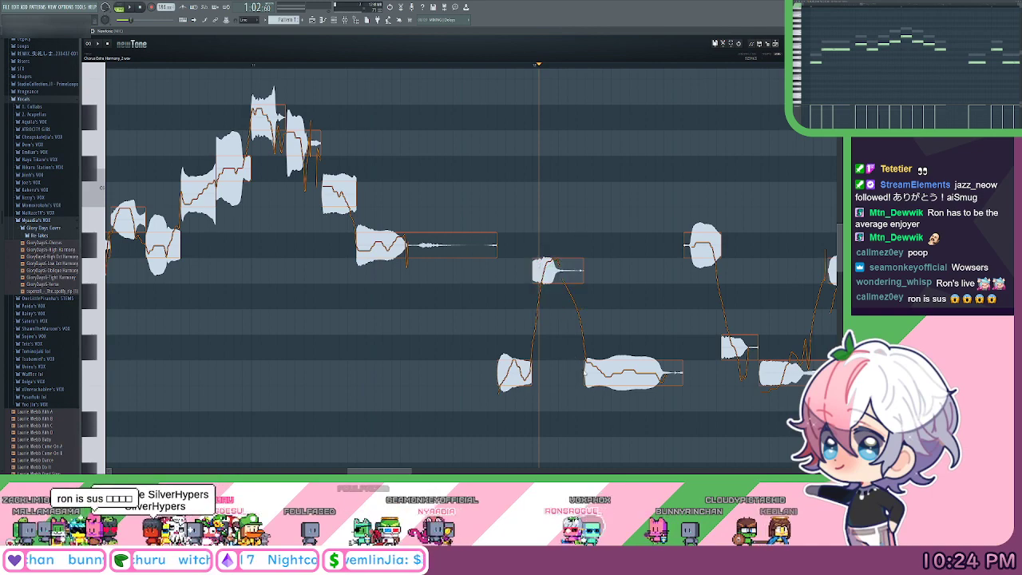
pyautogui.moveTo(585, 372); pyautogui.dragTo(570, 372)
pyautogui.moveTo(591, 453); pyautogui.dragTo(461, 182)
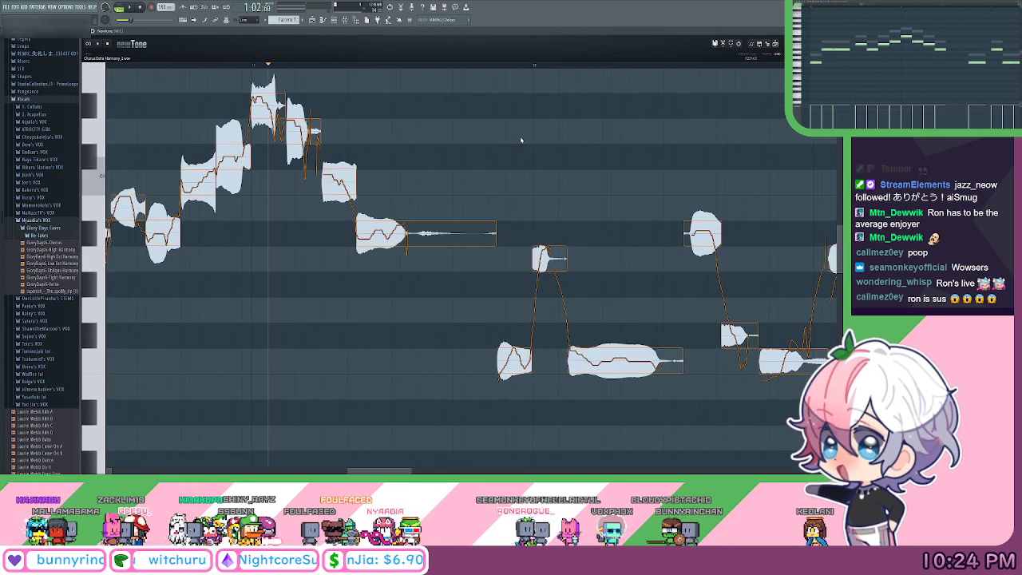
# Move the start of the high note after the long low note slightly earlier.
pyautogui.moveTo(521, 140); pyautogui.dragTo(529, 154)
pyautogui.moveTo(627, 198); pyautogui.dragTo(481, 186)
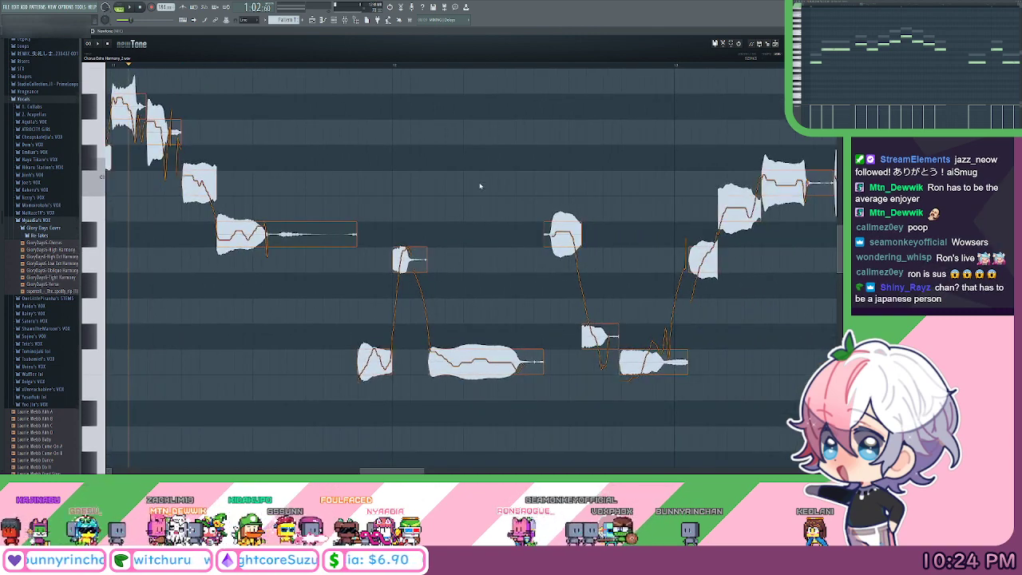
pyautogui.scroll(-1, 542, 248)
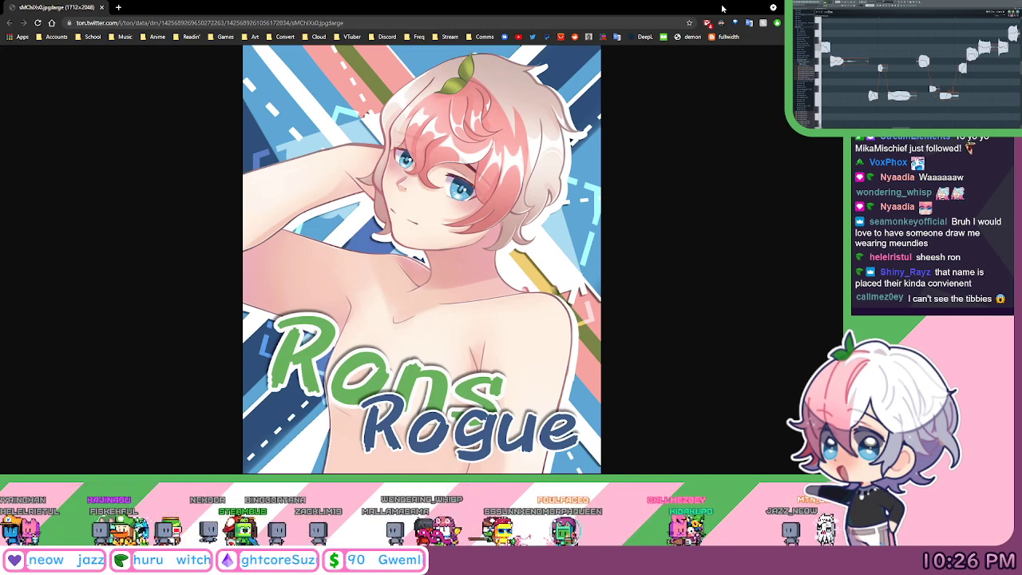
# Close the browser tab showing the artwork image and return to NewTone.
pyautogui.hotkey('ctrl', 'w')
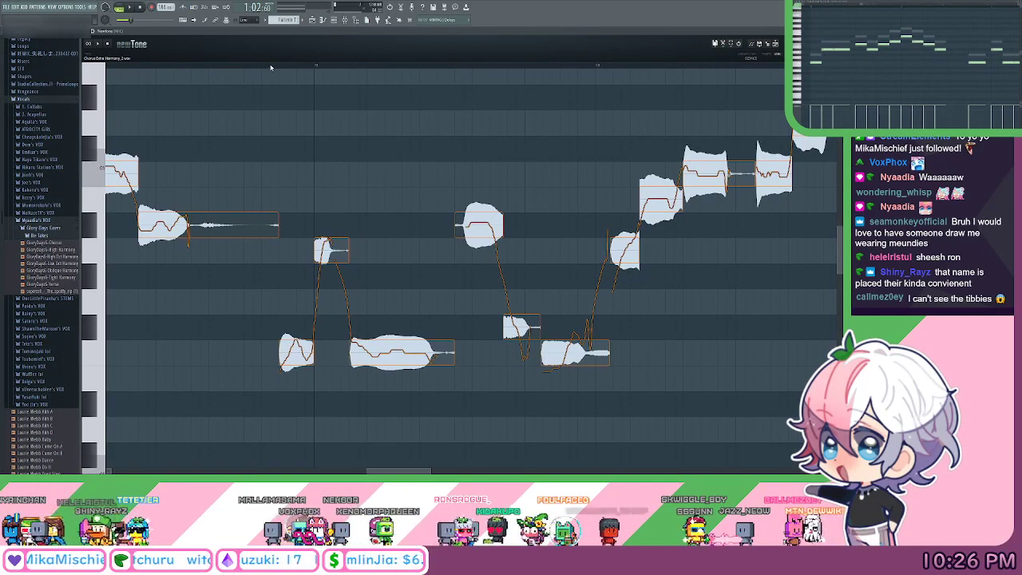
# Play the passage from before the peak note and move the start of the low note ahead of the next bar line earlier.
pyautogui.scroll(-1, 271, 67)
pyautogui.click(164, 67)
pyautogui.press('space')
pyautogui.moveTo(370, 137); pyautogui.dragTo(463, 123)
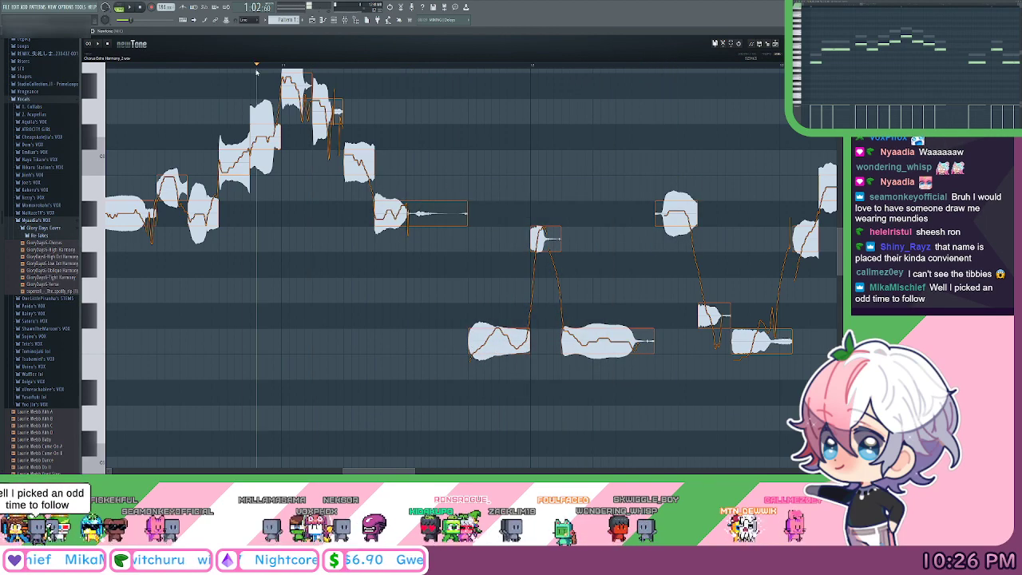
pyautogui.scroll(1, 503, 132)
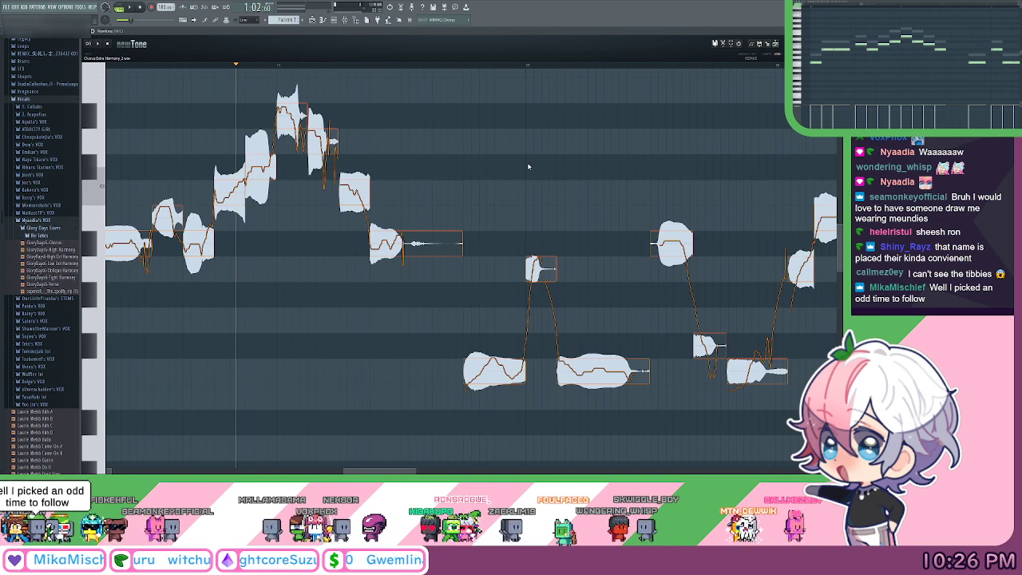
pyautogui.moveTo(591, 151); pyautogui.dragTo(533, 151)
# Play back the phrase from its long low note into the rising run.
pyautogui.hscroll(4, 532, 150)
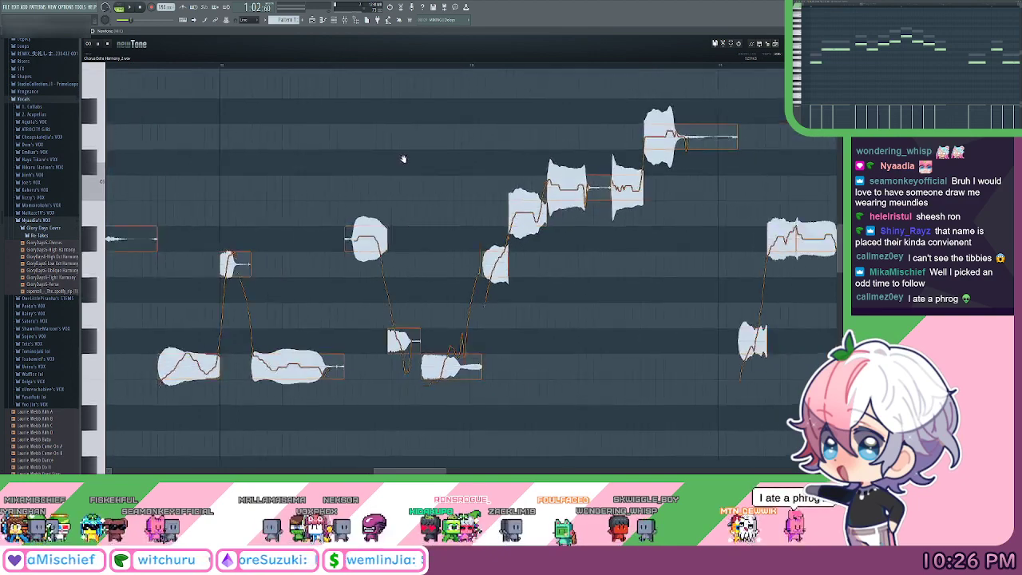
pyautogui.click(306, 67)
pyautogui.moveTo(418, 123); pyautogui.dragTo(389, 127)
pyautogui.press('space')
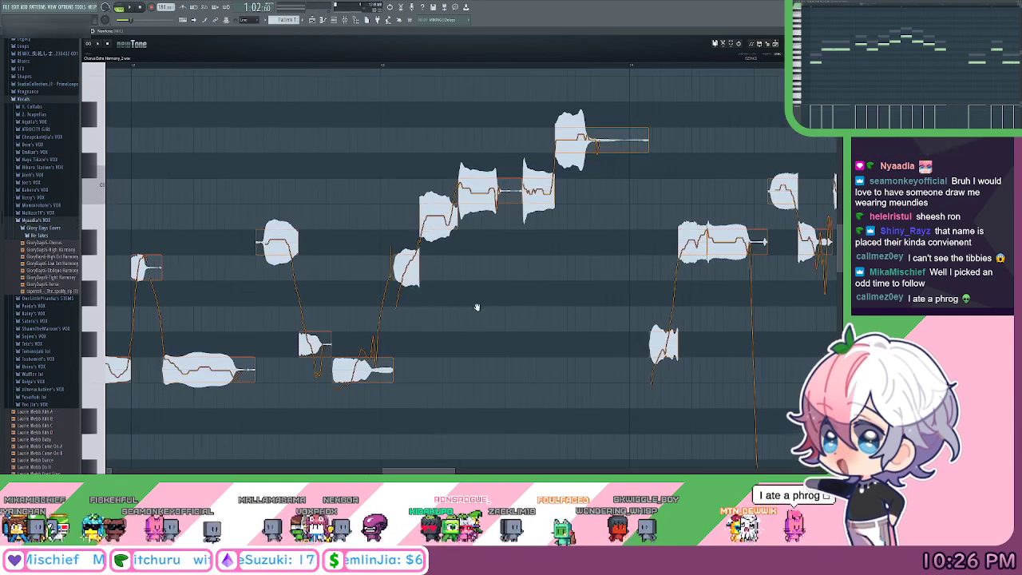
# Move the first note of the rising run onto the bar line and the starts of its next two notes earlier.
pyautogui.moveTo(489, 281); pyautogui.dragTo(512, 268)
pyautogui.moveTo(444, 252); pyautogui.dragTo(436, 253)
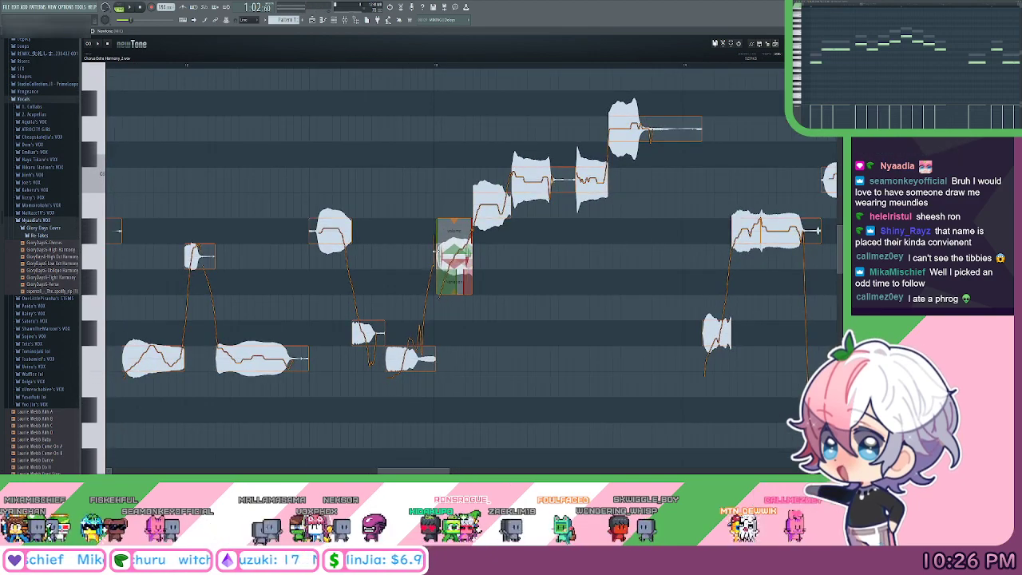
pyautogui.moveTo(474, 209); pyautogui.dragTo(467, 209)
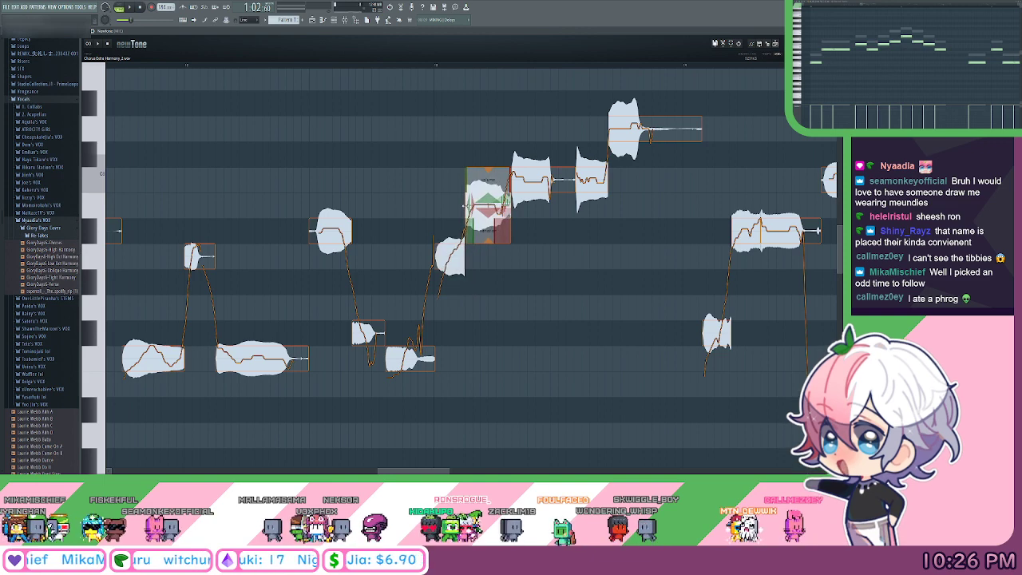
pyautogui.moveTo(515, 183); pyautogui.dragTo(499, 183)
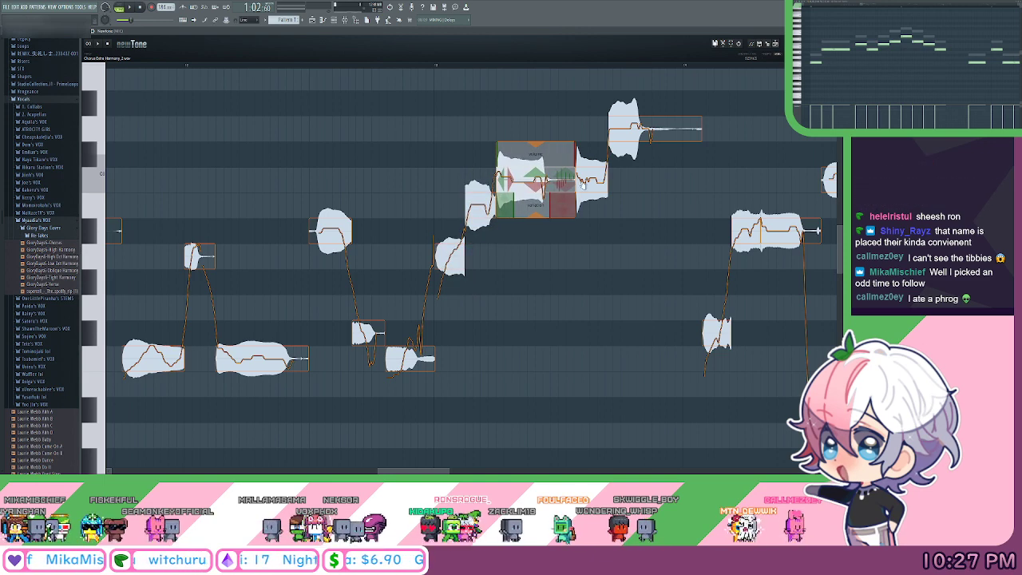
# Move the starts of the rising run's last step before the top and of the top note with the faint tail earlier.
pyautogui.click(575, 182)
pyautogui.moveTo(575, 182); pyautogui.dragTo(556, 177)
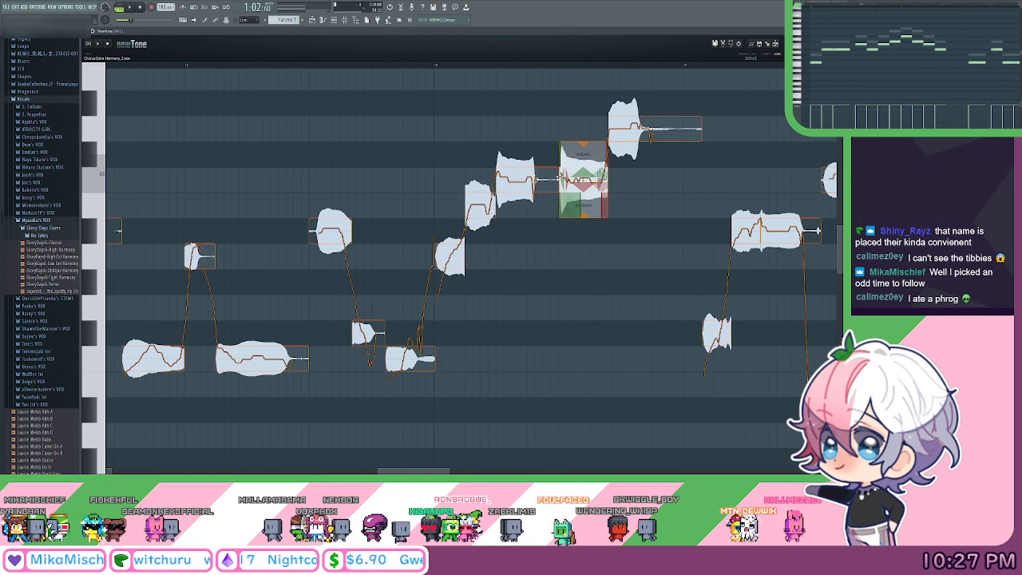
pyautogui.moveTo(646, 197); pyautogui.dragTo(622, 219)
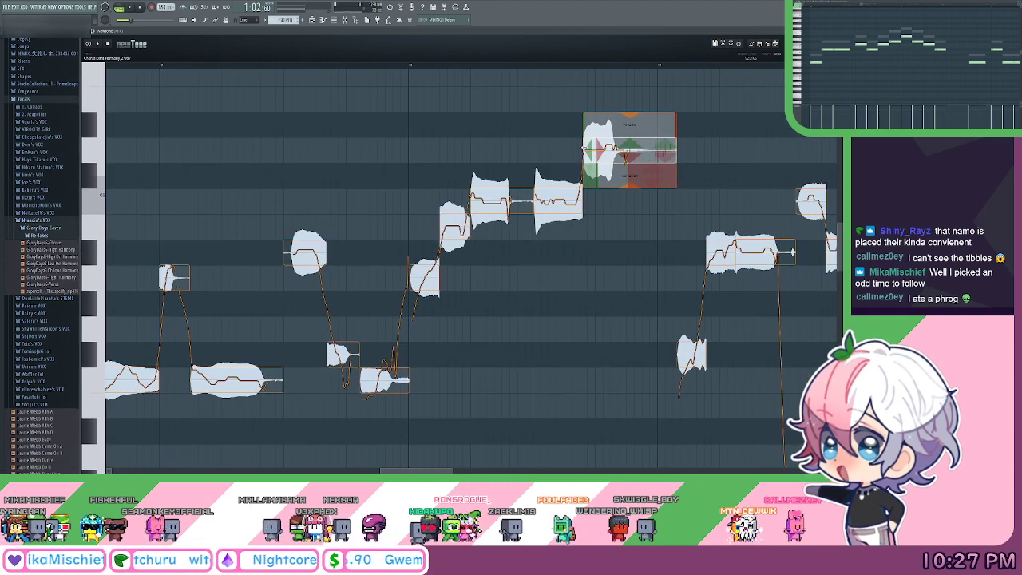
pyautogui.moveTo(584, 149); pyautogui.dragTo(564, 149)
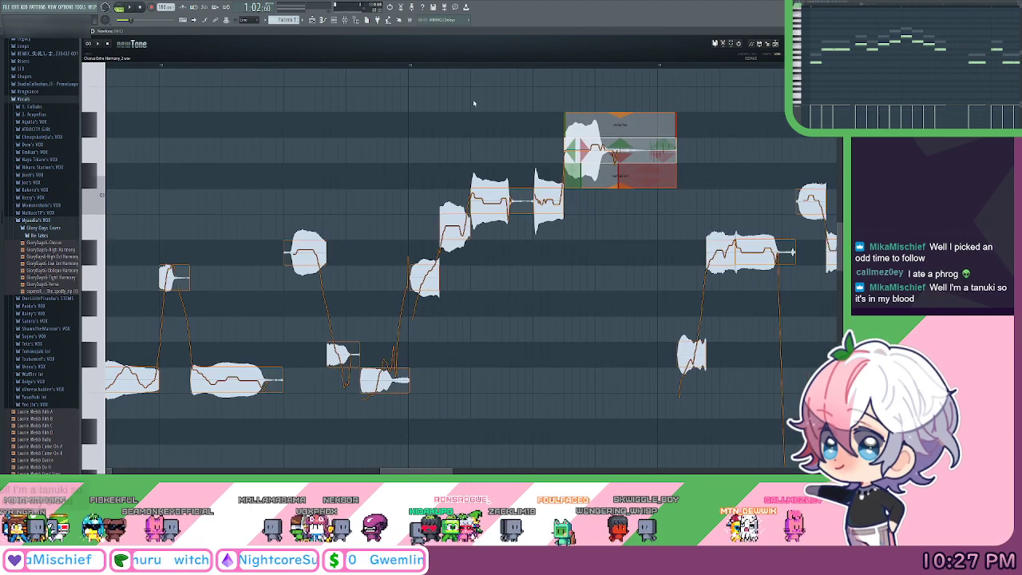
pyautogui.scroll(1, 491, 108)
pyautogui.hscroll(-1, 491, 108)
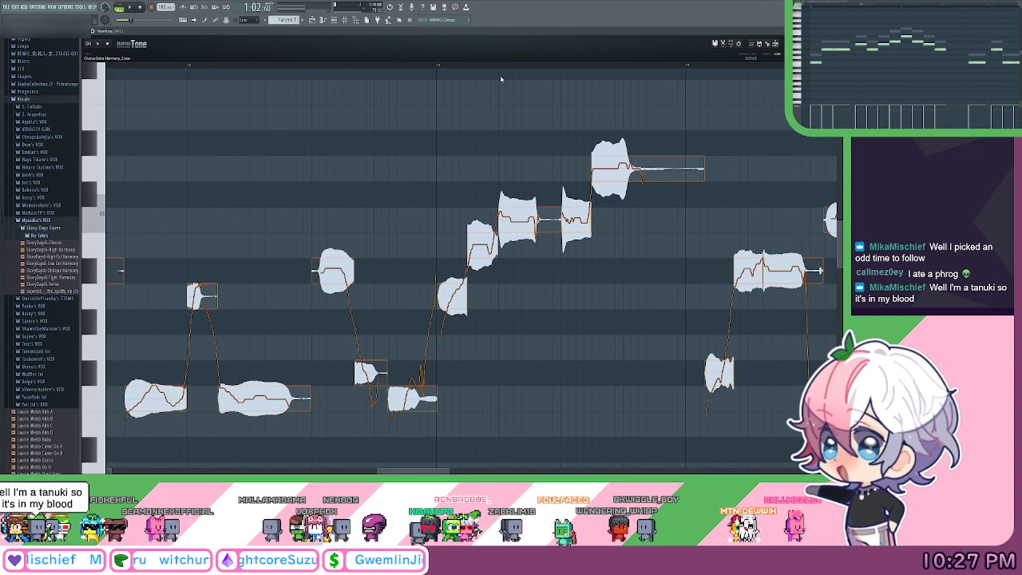
pyautogui.scroll(-1, 480, 76)
pyautogui.moveTo(480, 76); pyautogui.dragTo(500, 87)
pyautogui.moveTo(648, 112); pyautogui.dragTo(352, 437)
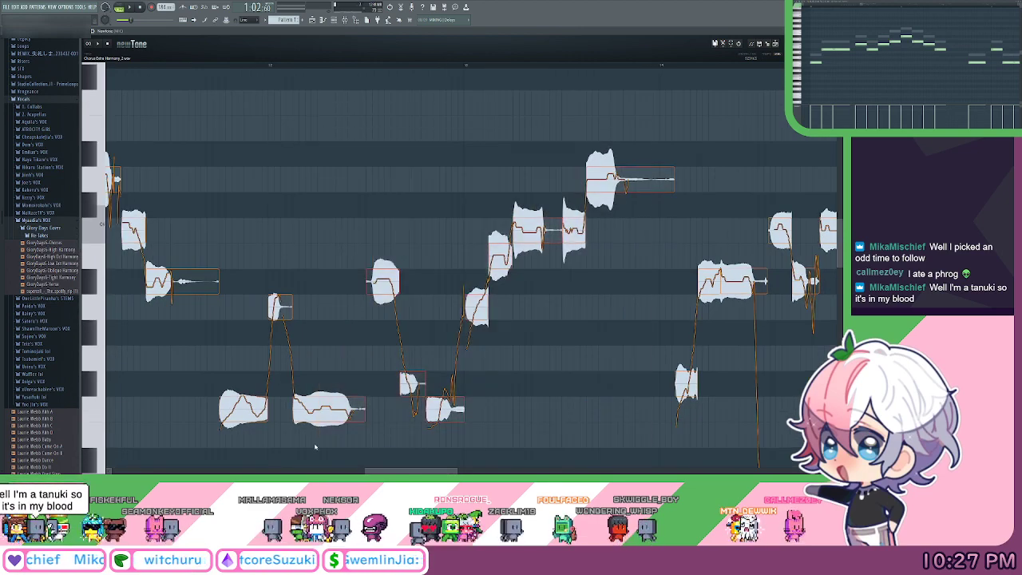
pyautogui.moveTo(399, 194); pyautogui.dragTo(442, 172)
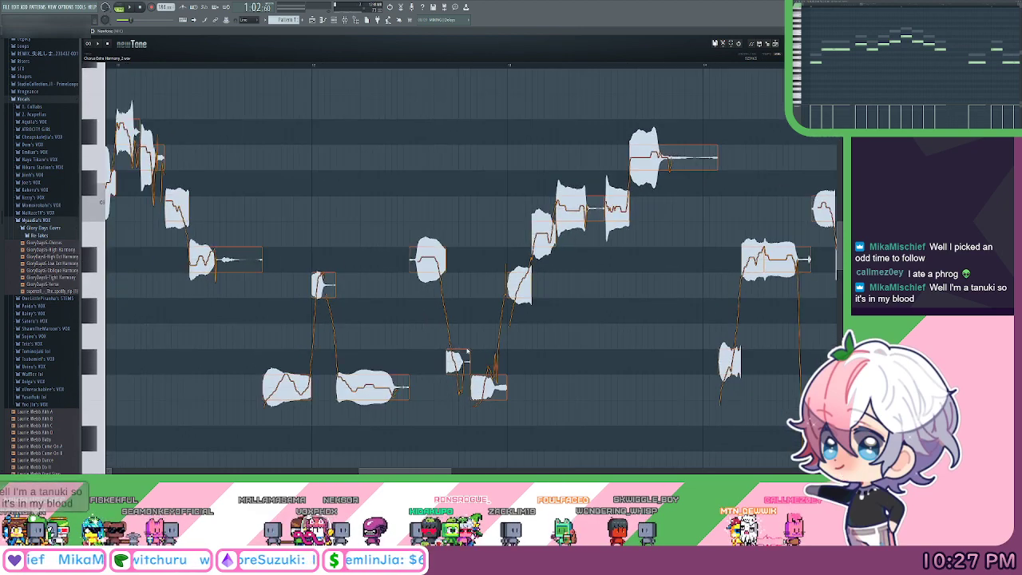
# Move the starts of the two short low notes before the rising run earlier, playing the phrase back between adjustments.
pyautogui.moveTo(448, 358); pyautogui.dragTo(437, 354)
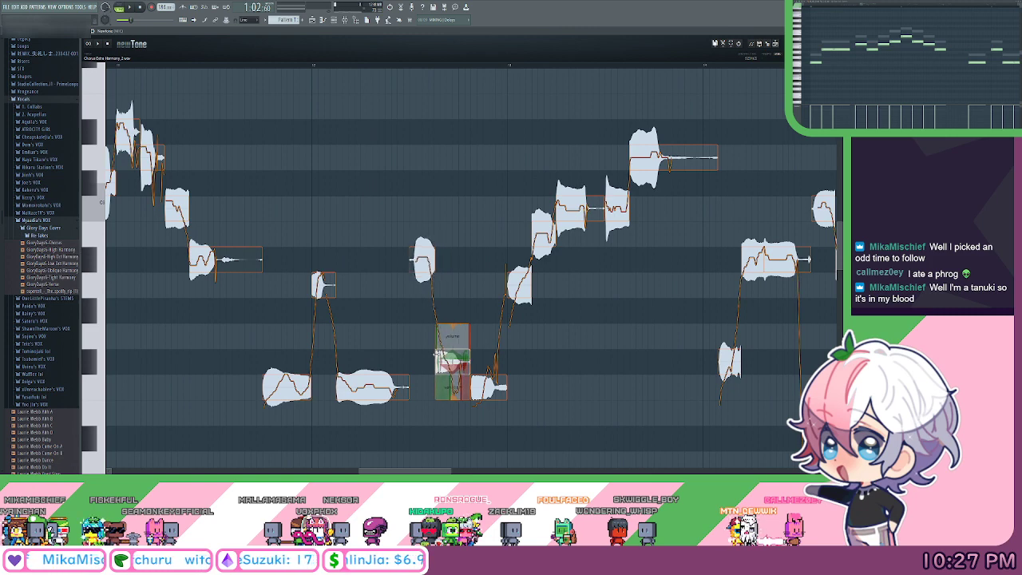
pyautogui.moveTo(445, 158); pyautogui.dragTo(532, 139)
pyautogui.click(364, 65)
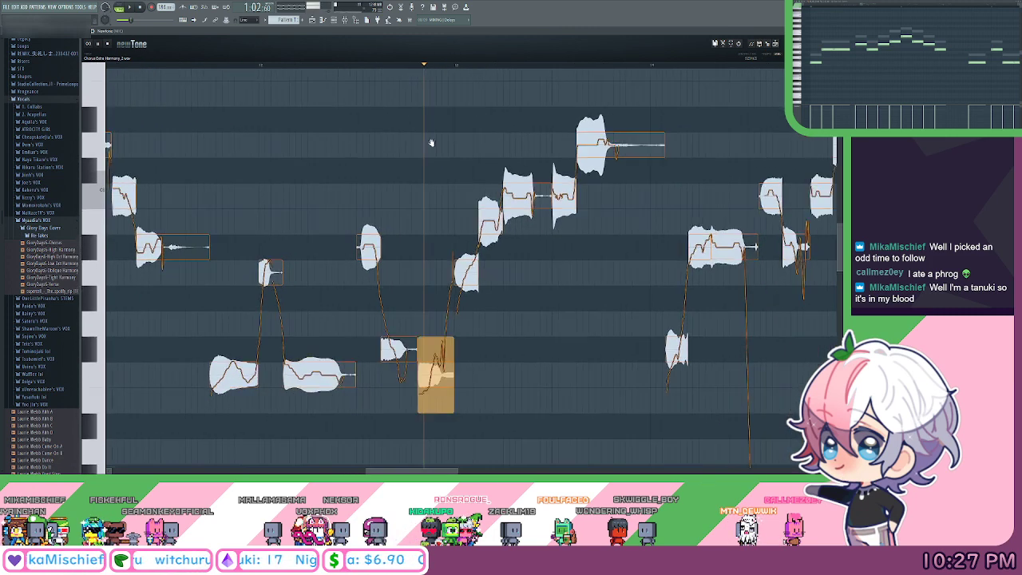
pyautogui.press('space')
pyautogui.moveTo(347, 350)
pyautogui.click(274, 68)
pyautogui.scroll(2, 274, 69)
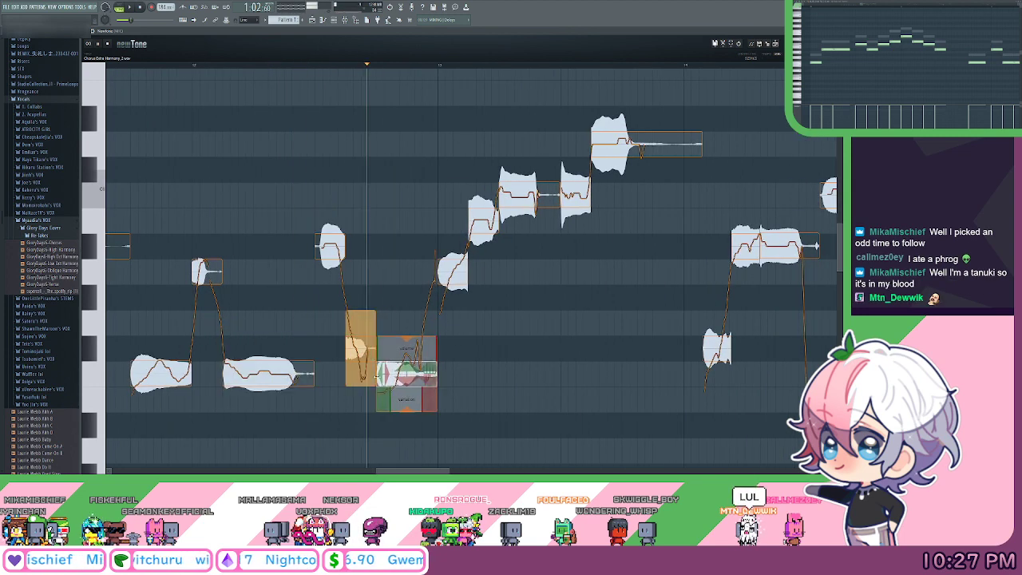
pyautogui.press('space')
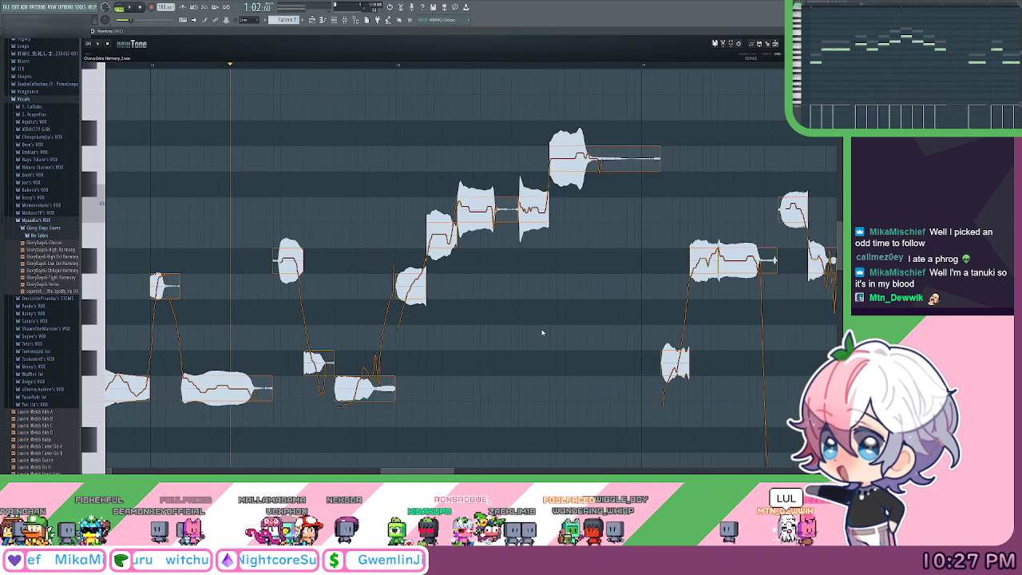
pyautogui.press('space')
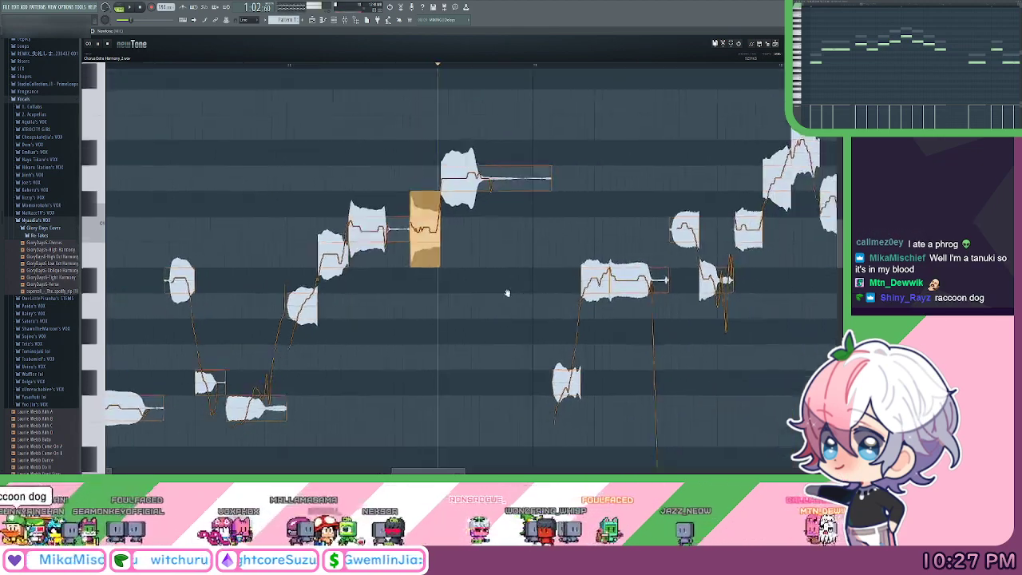
# Move the low note after the run's top note onto the bar line and the following held note's start earlier, then play them.
pyautogui.moveTo(507, 293); pyautogui.dragTo(347, 258)
pyautogui.press('space')
pyautogui.moveTo(393, 350); pyautogui.dragTo(375, 350)
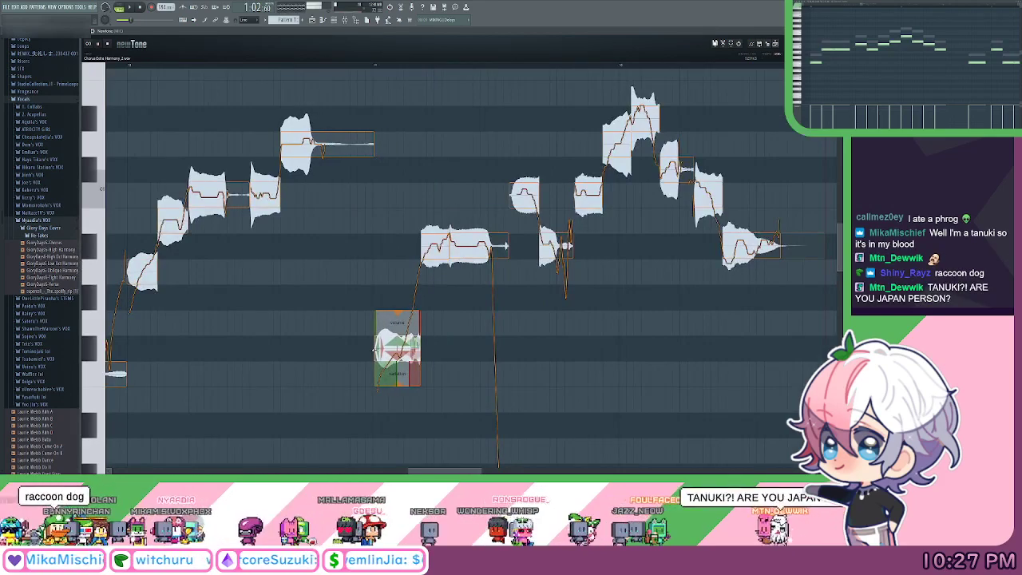
pyautogui.press('space')
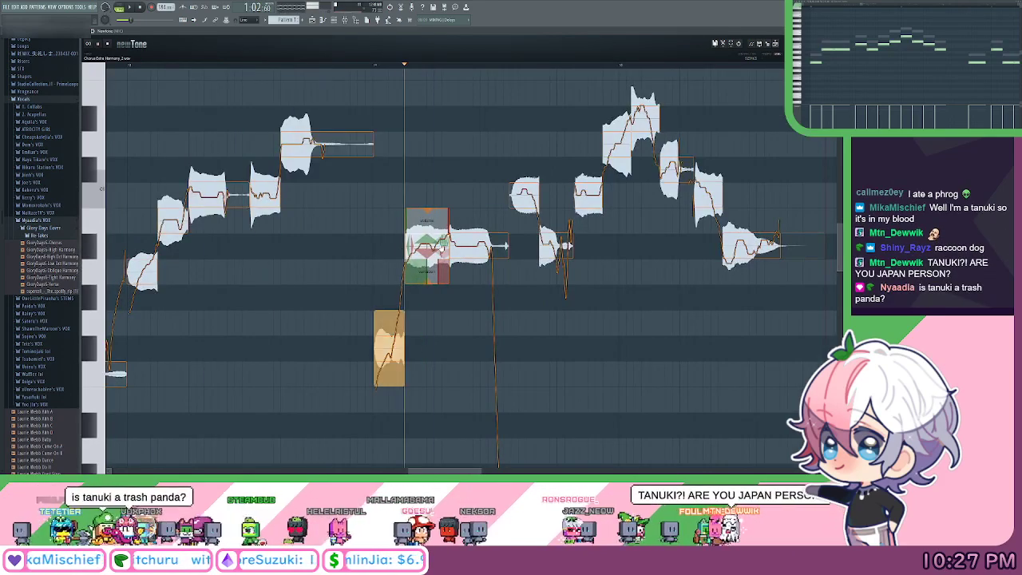
pyautogui.press('space')
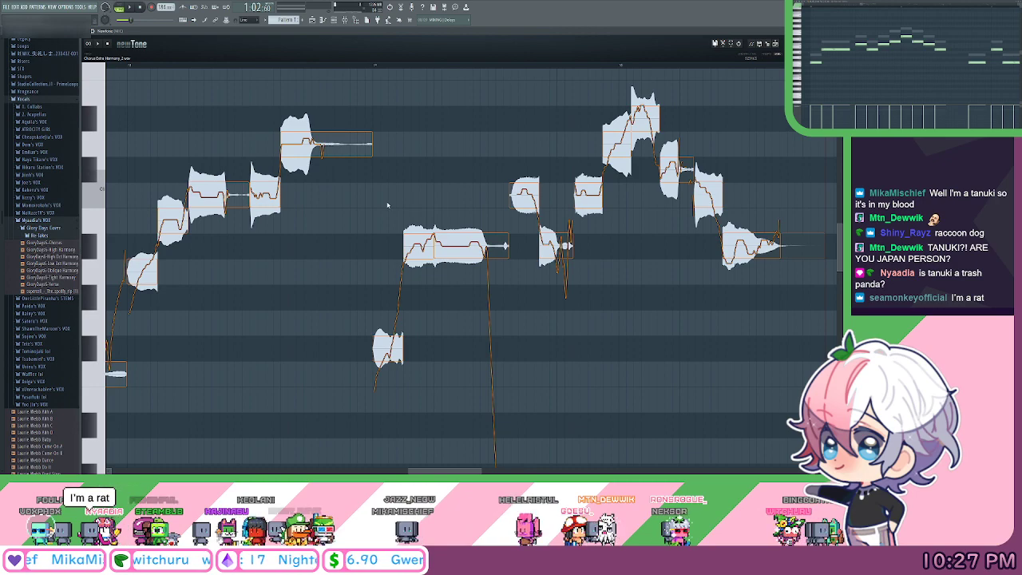
# Move the starts of the three short notes after the held note earlier.
pyautogui.moveTo(500, 170); pyautogui.dragTo(483, 184)
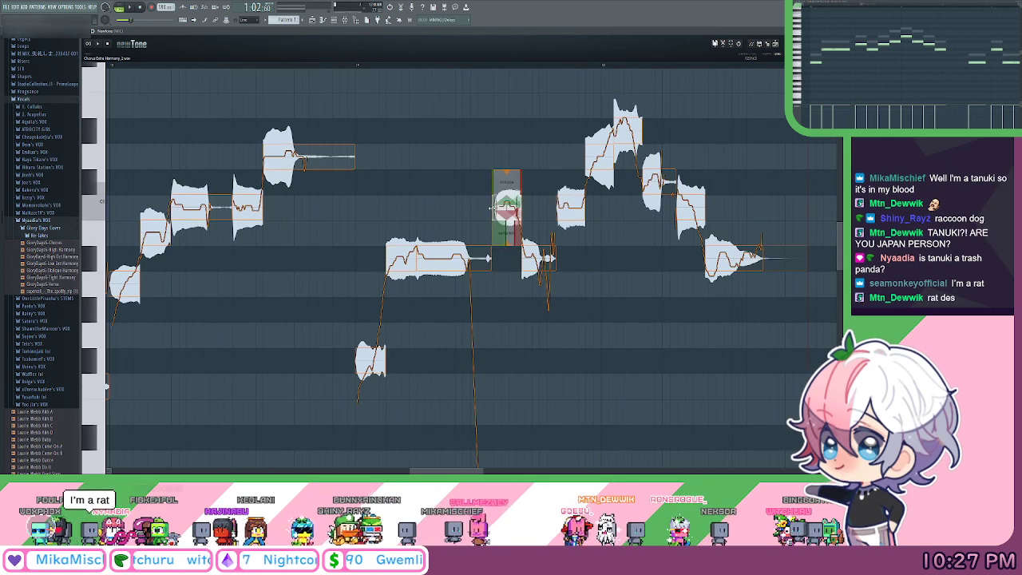
pyautogui.scroll(1, 487, 263)
pyautogui.hscroll(2, 487, 264)
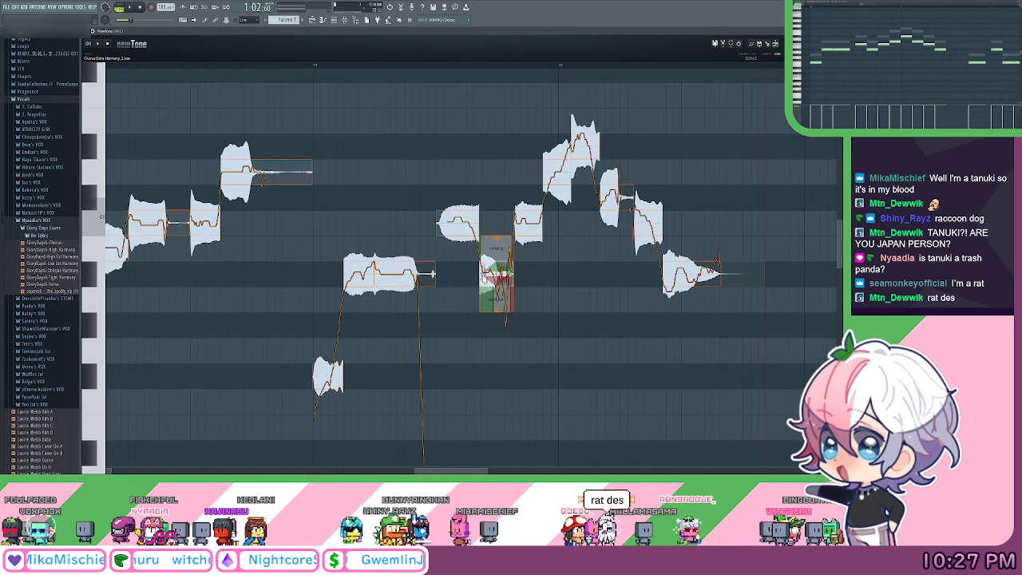
pyautogui.moveTo(482, 272); pyautogui.dragTo(468, 271)
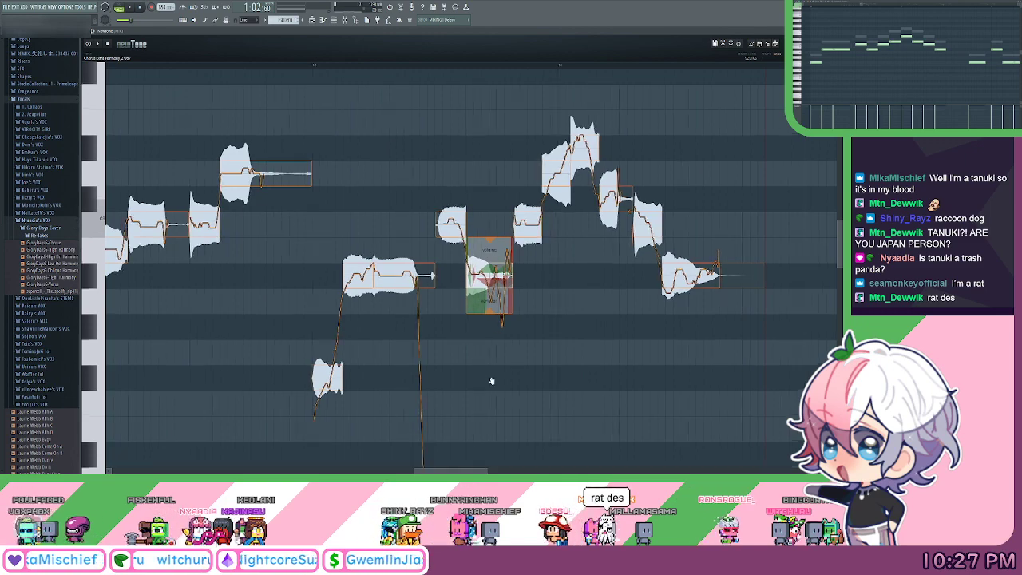
pyautogui.moveTo(489, 372); pyautogui.dragTo(406, 227)
pyautogui.moveTo(456, 174); pyautogui.dragTo(439, 194)
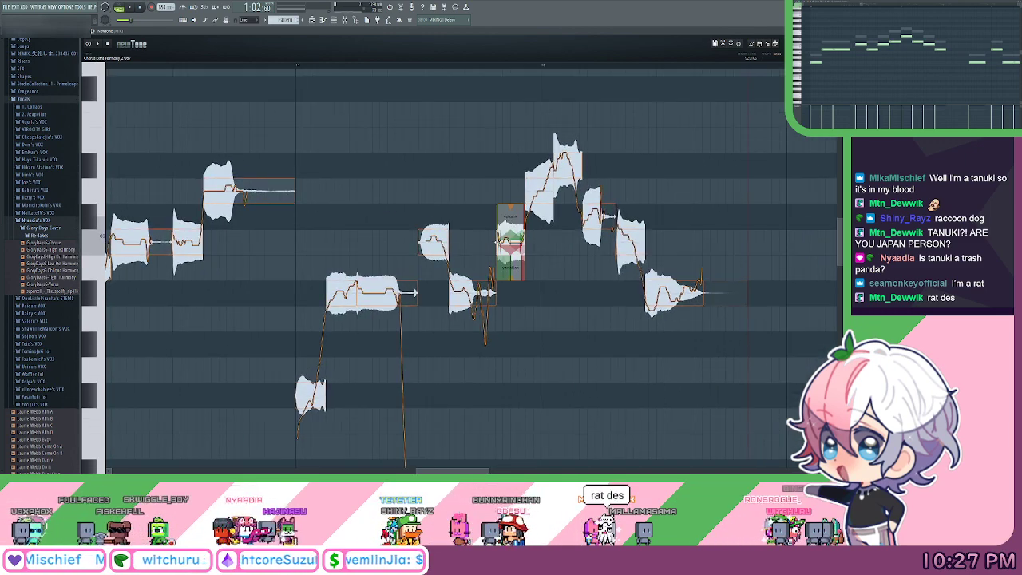
pyautogui.moveTo(497, 265); pyautogui.dragTo(482, 265)
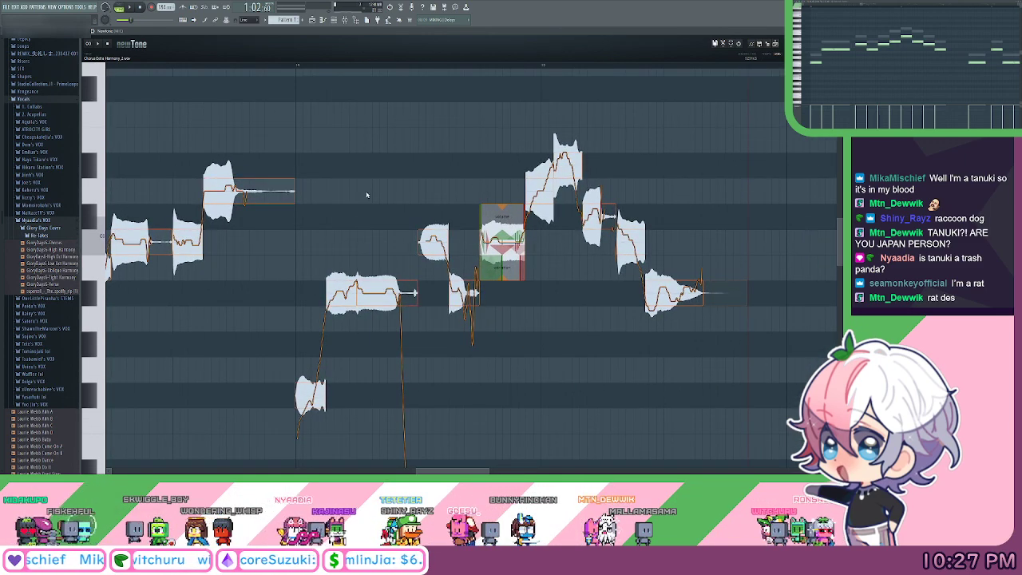
# Move the start of the last phrase's rising note earlier and its peak note onto the bar line.
pyautogui.scroll(1, 414, 207)
pyautogui.hscroll(1, 414, 207)
pyautogui.moveTo(448, 206); pyautogui.dragTo(465, 188)
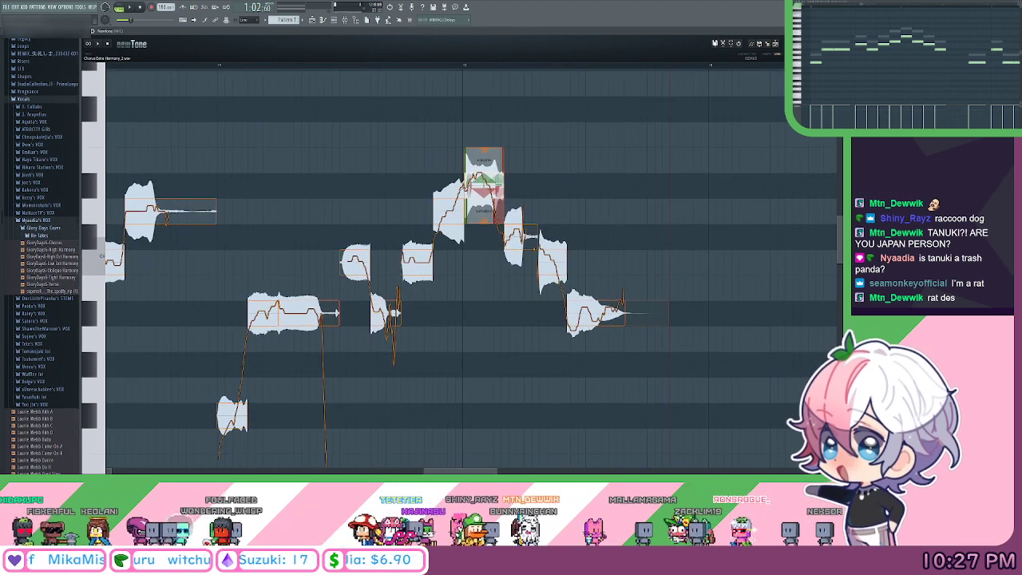
pyautogui.moveTo(484, 311); pyautogui.dragTo(495, 327)
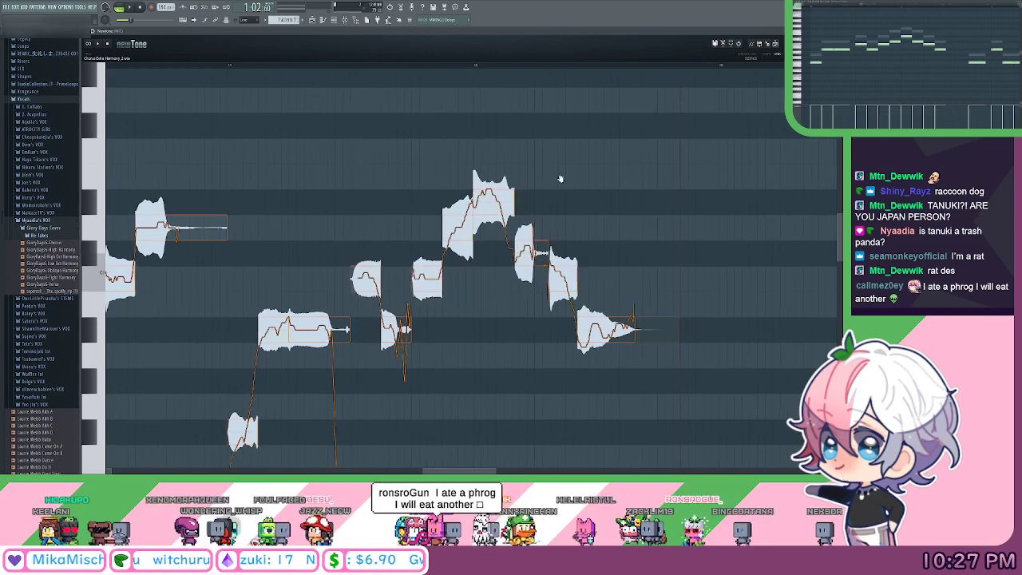
# Move the starts of the falling notes after the peak, including the final note with its fading tail, earlier.
pyautogui.moveTo(518, 254); pyautogui.dragTo(506, 254)
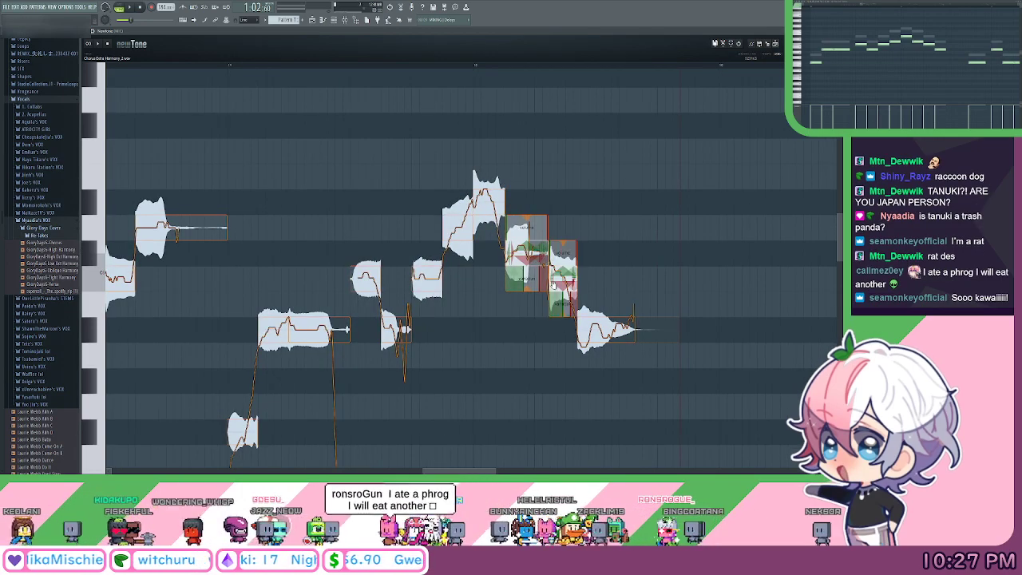
pyautogui.scroll(-2, 559, 281)
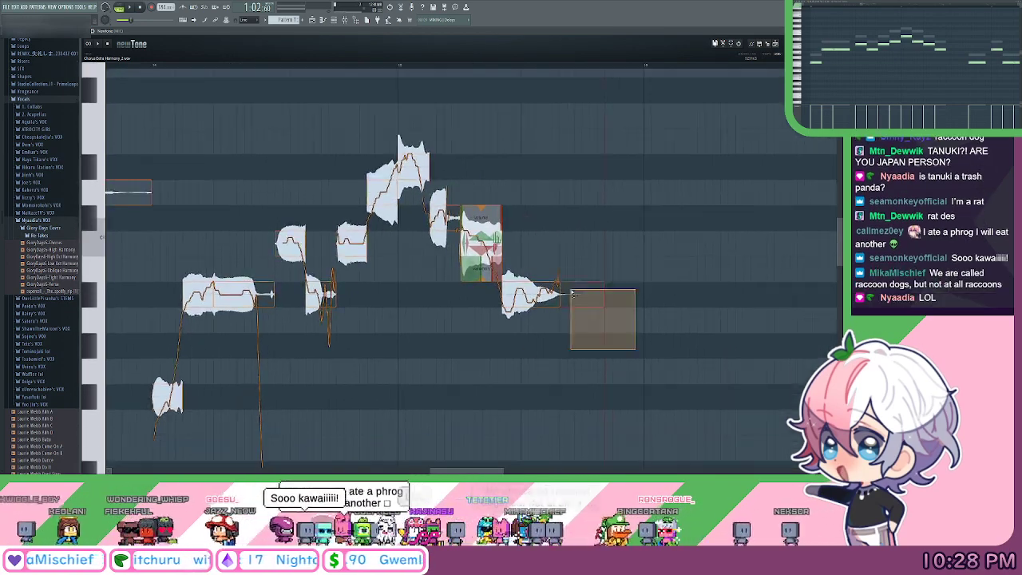
pyautogui.moveTo(549, 290); pyautogui.dragTo(539, 291)
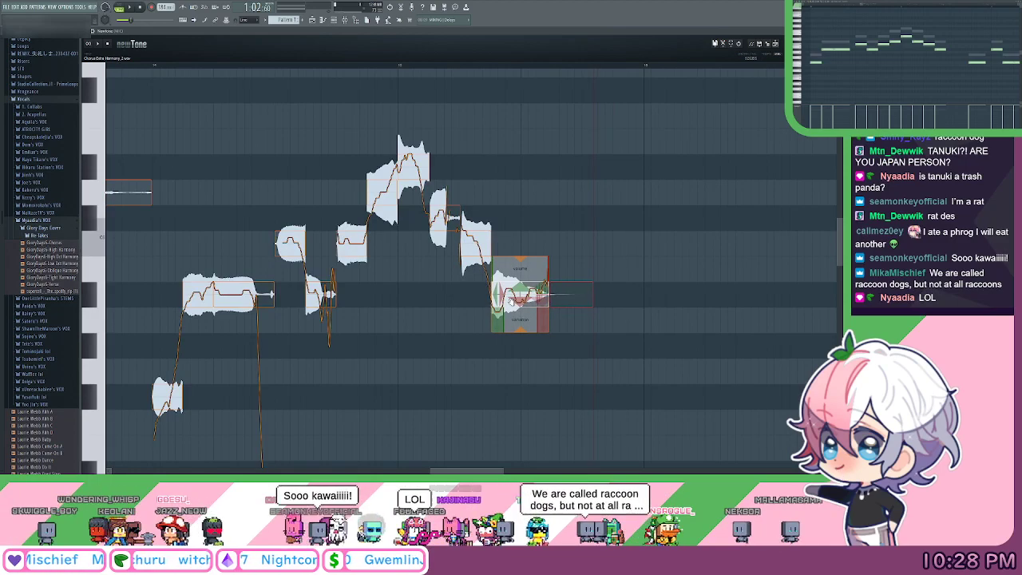
# Look back over the retimed notes from the last phrase towards the earlier phrases of the harmony.
pyautogui.moveTo(435, 314); pyautogui.dragTo(520, 331)
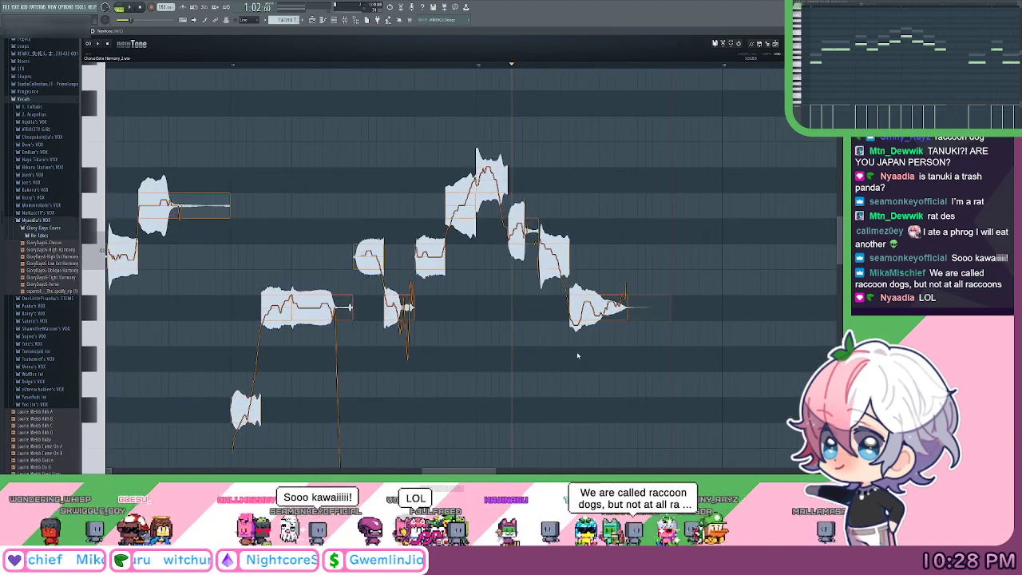
pyautogui.moveTo(583, 356)
pyautogui.mouseDown()
pyautogui.moveTo(589, 370)
pyautogui.moveTo(299, 150)
pyautogui.mouseUp()
pyautogui.moveTo(412, 188); pyautogui.dragTo(490, 189)
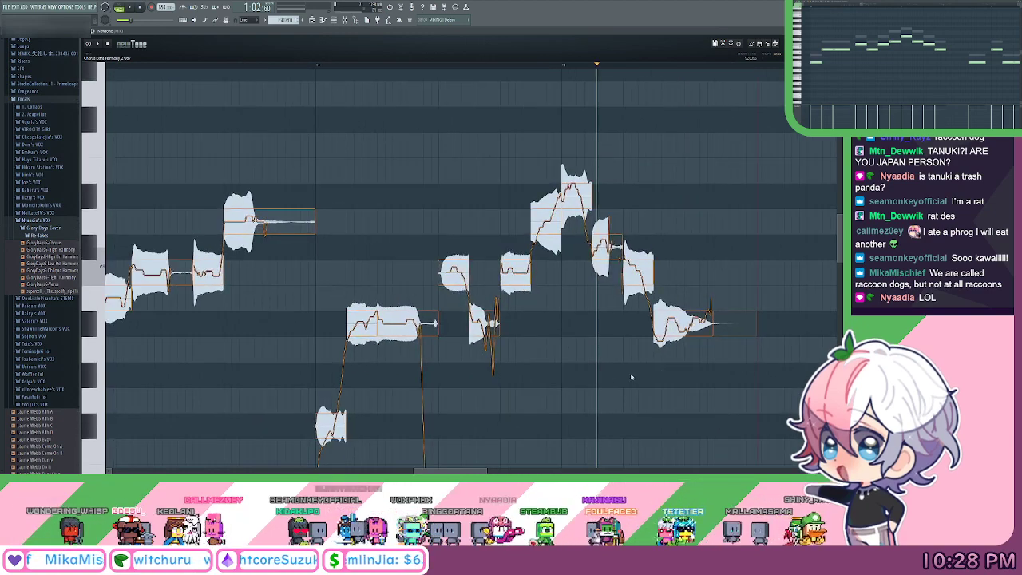
pyautogui.moveTo(681, 380); pyautogui.dragTo(516, 112)
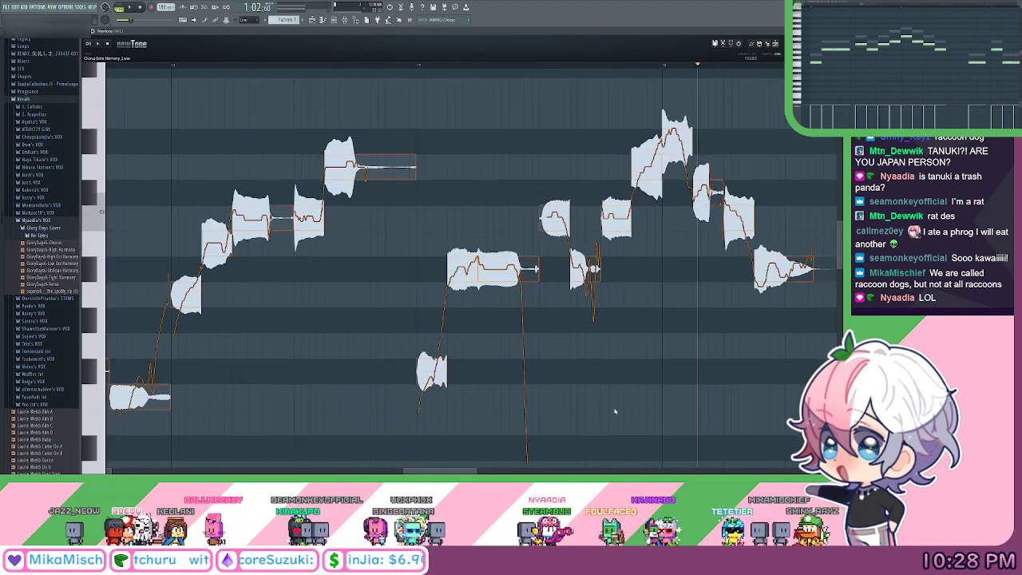
pyautogui.moveTo(677, 432); pyautogui.dragTo(245, 111)
pyautogui.moveTo(119, 112); pyautogui.dragTo(288, 67)
pyautogui.scroll(5, 148, 67)
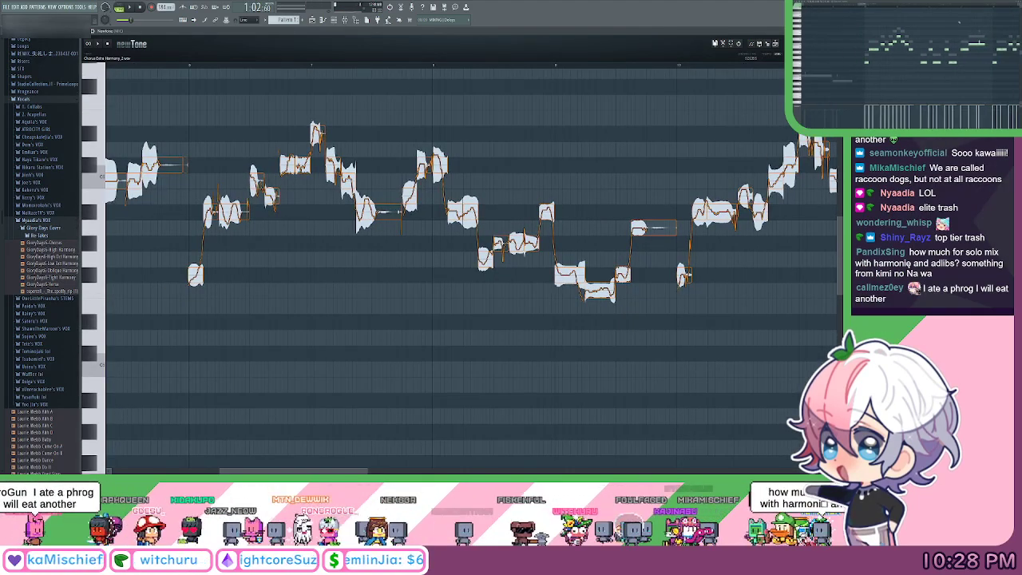
# Play back the harmony from the short rise after the falling phrase in the middle of the clip.
pyautogui.click(221, 65)
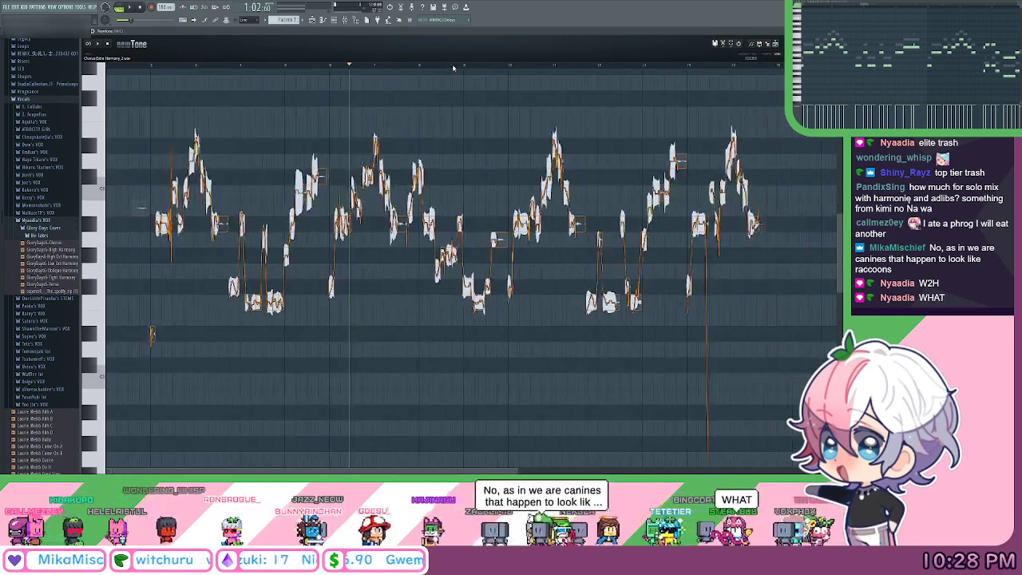
pyautogui.moveTo(717, 323); pyautogui.dragTo(375, 99)
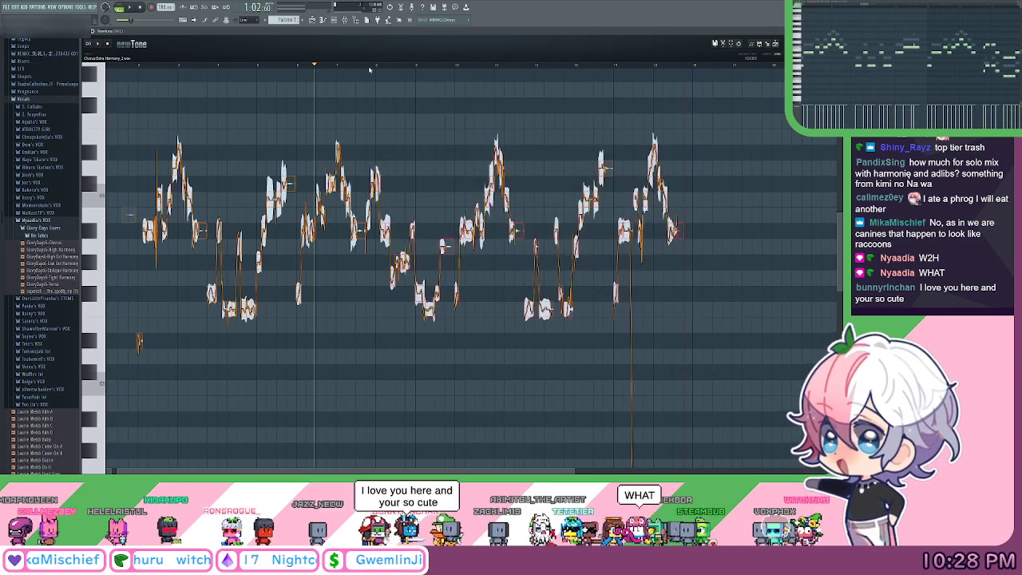
pyautogui.scroll(-2, 368, 63)
pyautogui.click(370, 65)
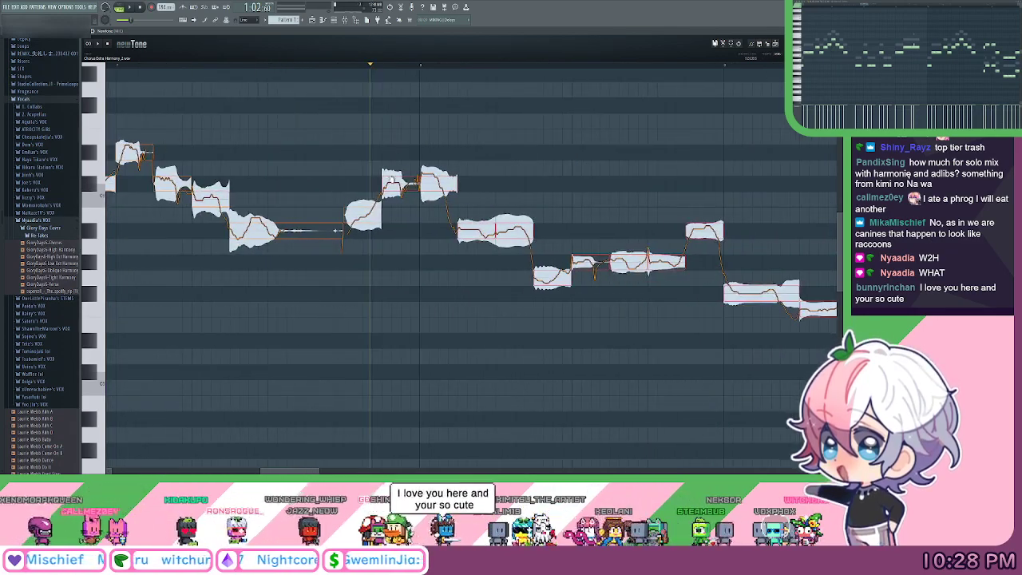
pyautogui.moveTo(392, 180); pyautogui.dragTo(432, 182)
pyautogui.press('space')
pyautogui.press('space')
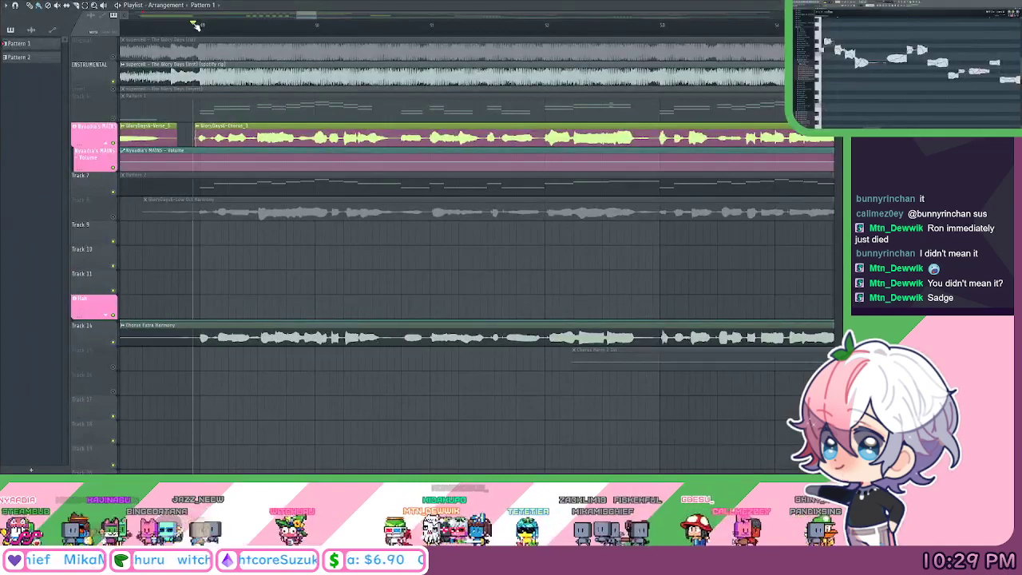
# Play the Playlist arrangement from just before the chorus to hear Chorus Extra Harmony with the main vocal.
pyautogui.click(178, 27)
pyautogui.press('space')
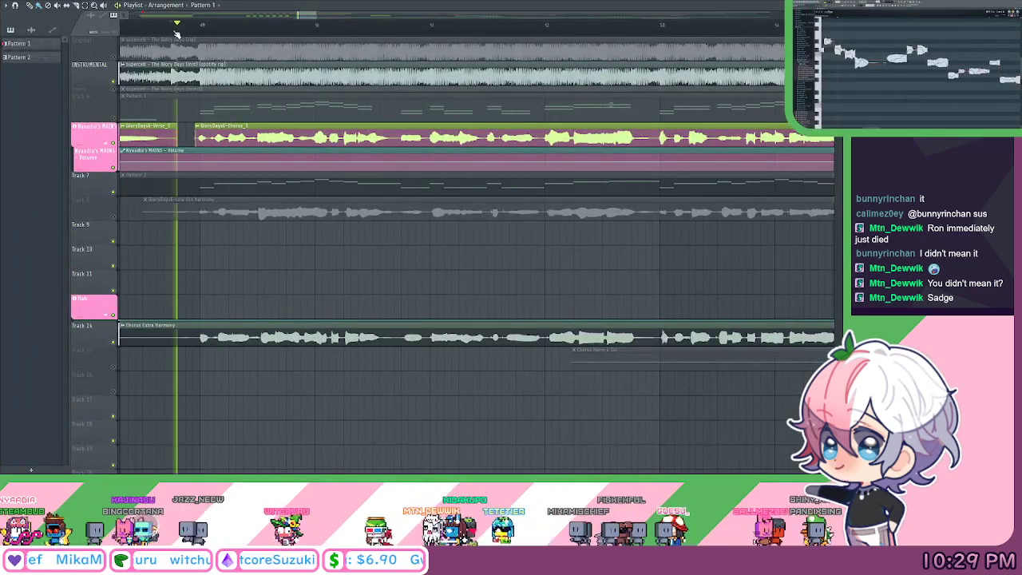
pyautogui.scroll(-2, 399, 238)
pyautogui.moveTo(399, 238); pyautogui.dragTo(337, 238)
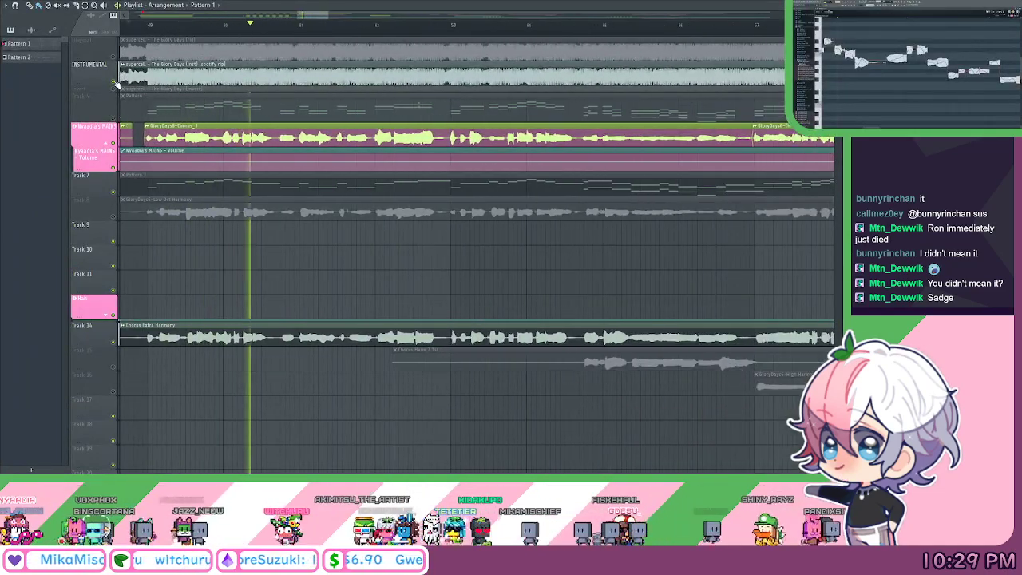
# Mute the instrumental and main vocal tracks to hear Chorus Extra Harmony alone through the chorus.
pyautogui.click(112, 81)
pyautogui.scroll(-2, 239, 44)
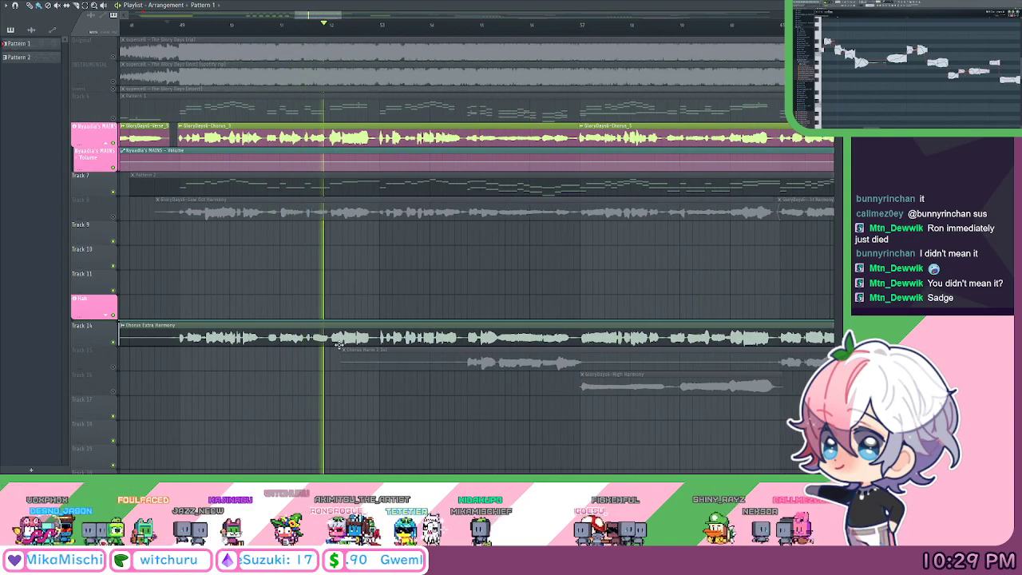
pyautogui.click(113, 141)
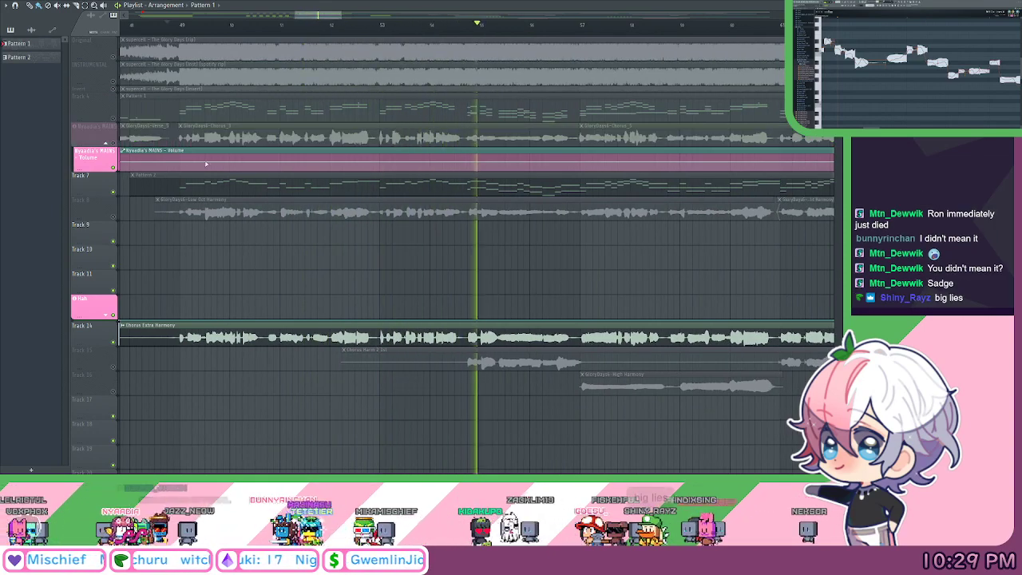
pyautogui.moveTo(618, 268); pyautogui.dragTo(580, 256)
pyautogui.scroll(-1, 475, 32)
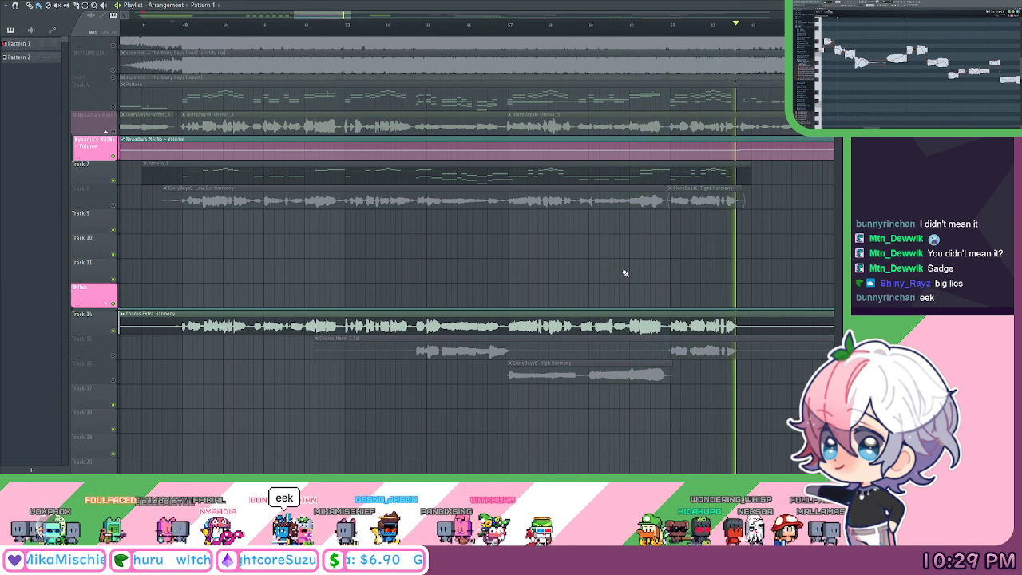
# Restart playback of the solo harmony from just before the chorus.
pyautogui.press('space')
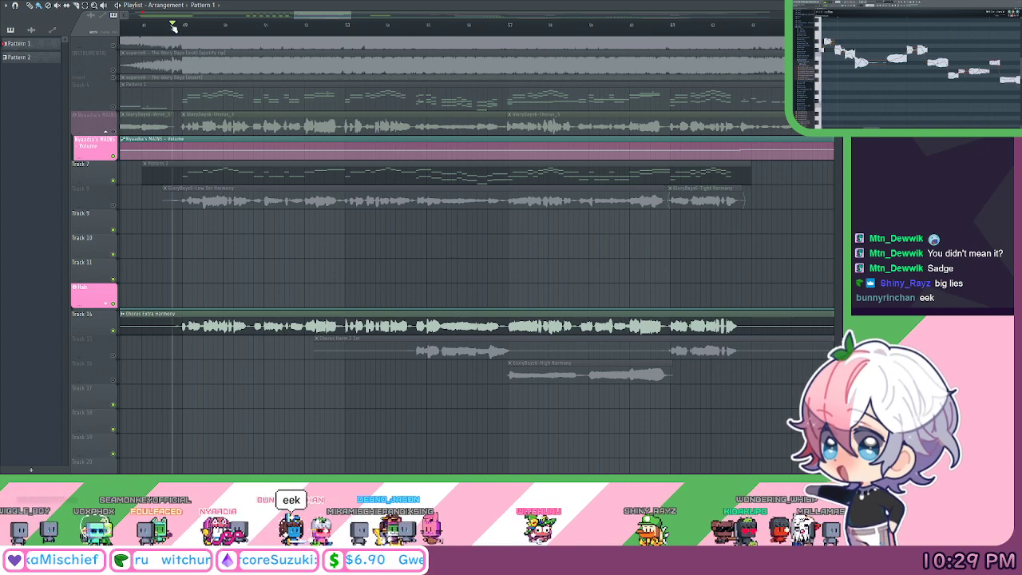
pyautogui.press('space')
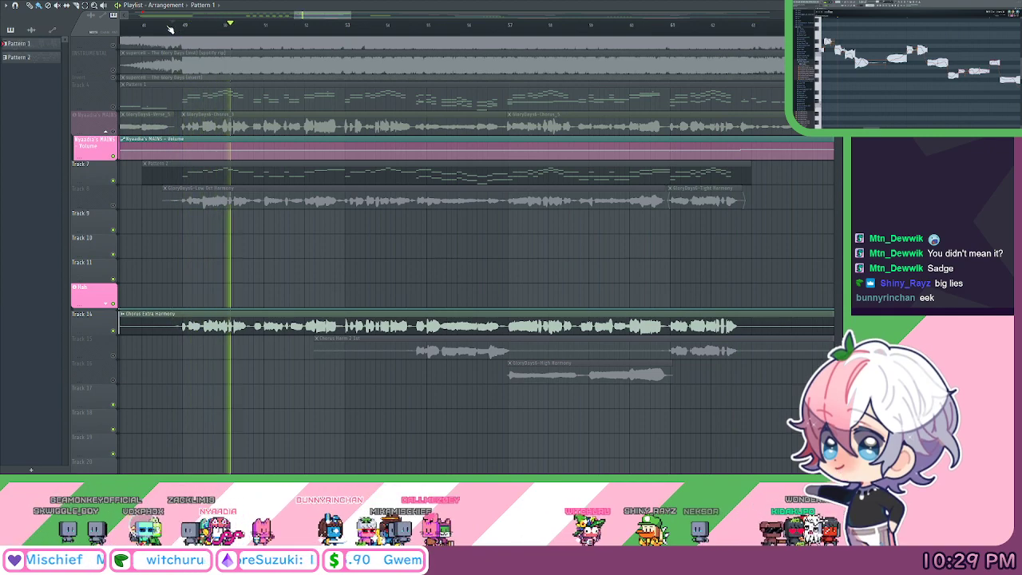
pyautogui.press('space')
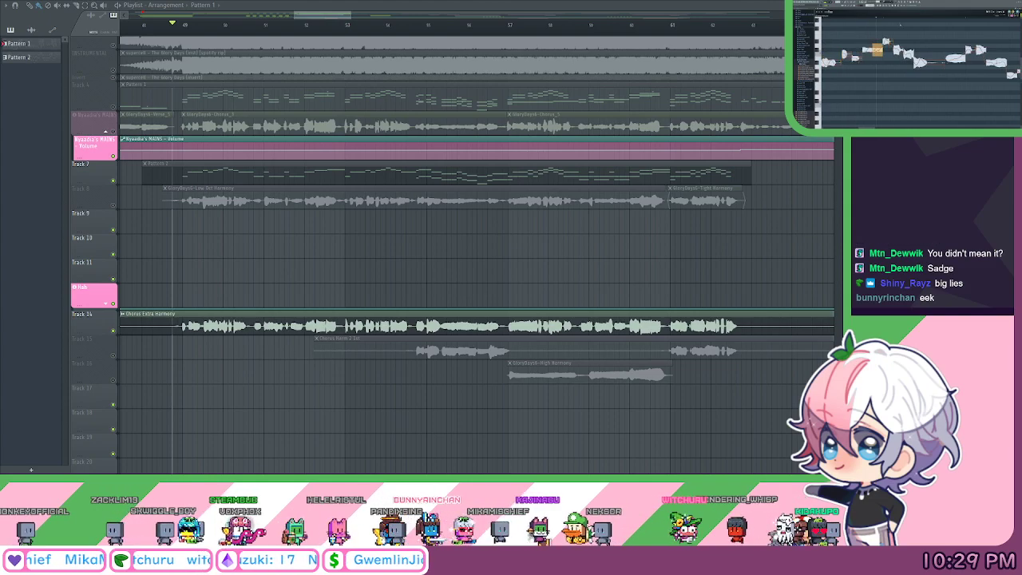
pyautogui.press('space')
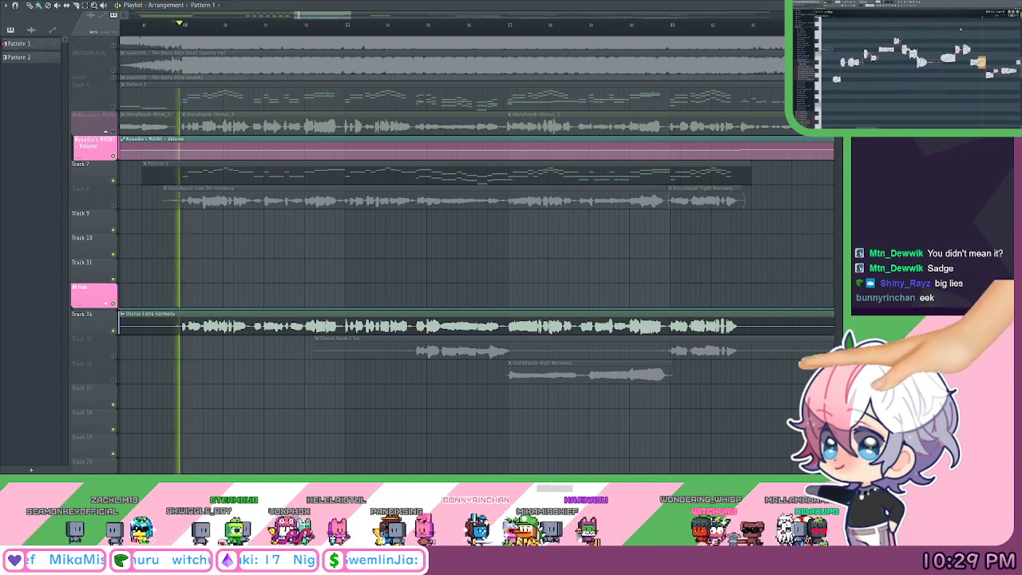
# Play the solo Chorus Extra Harmony from a point further into the chorus in the Playlist.
pyautogui.moveTo(246, 278); pyautogui.dragTo(185, 263)
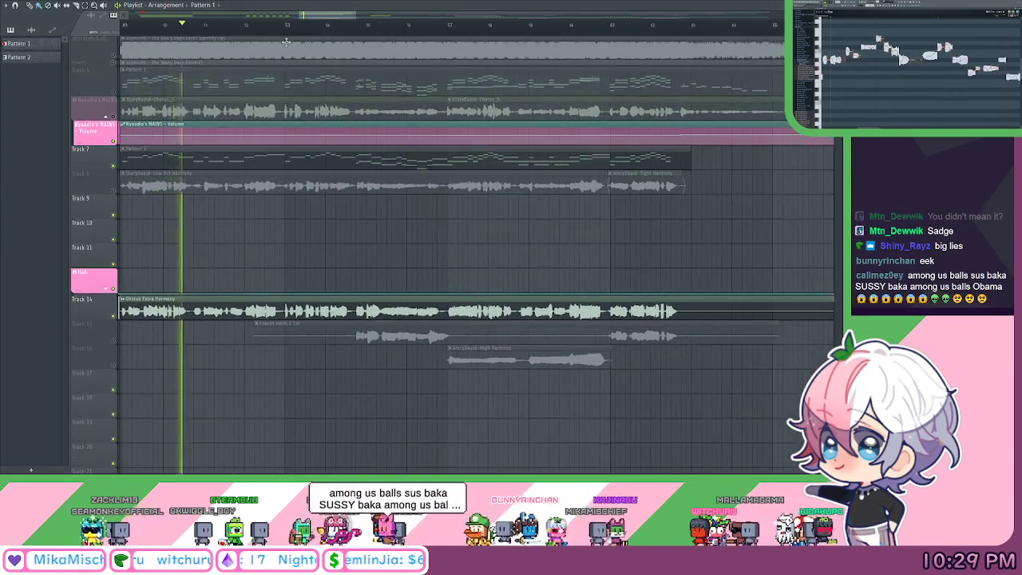
pyautogui.click(267, 26)
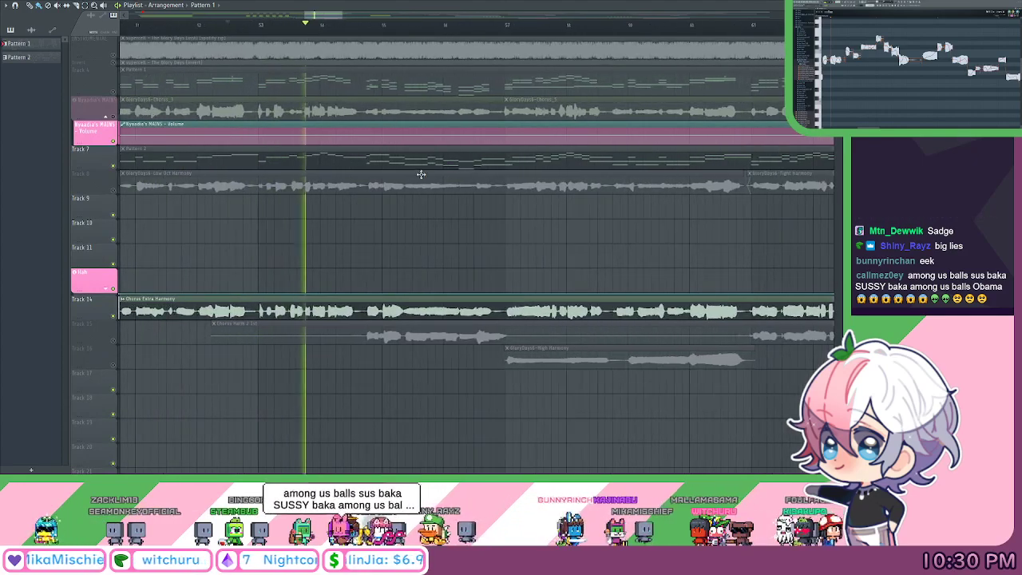
pyautogui.scroll(2, 376, 183)
pyautogui.scroll(1, 374, 128)
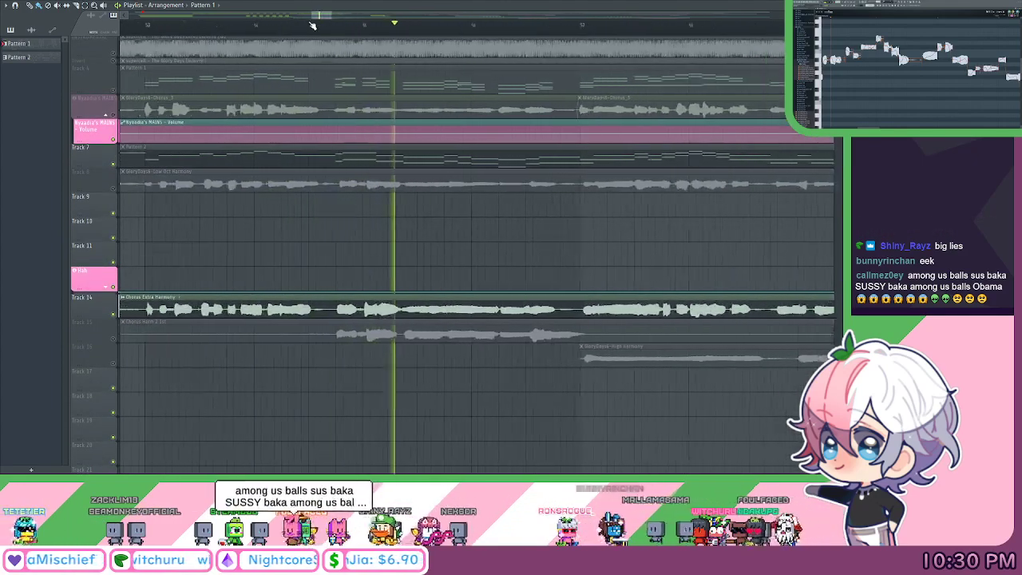
pyautogui.moveTo(414, 176); pyautogui.dragTo(393, 177)
pyautogui.press('space')
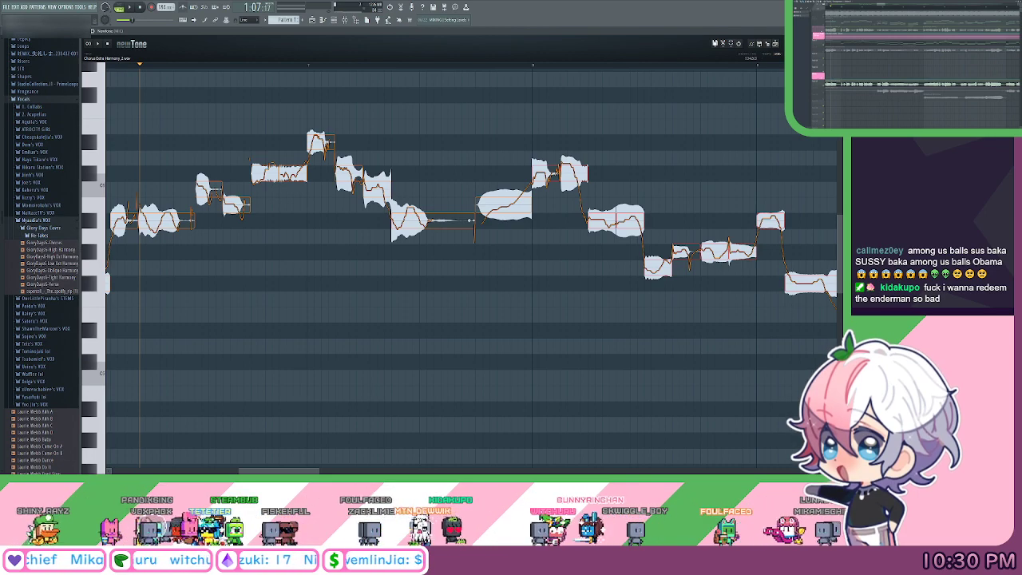
# Play back the harmony's rise-and-fall phrase in NewTone, first from its falling end, and again from its opening notes.
pyautogui.click(427, 67)
pyautogui.moveTo(558, 134); pyautogui.dragTo(565, 137)
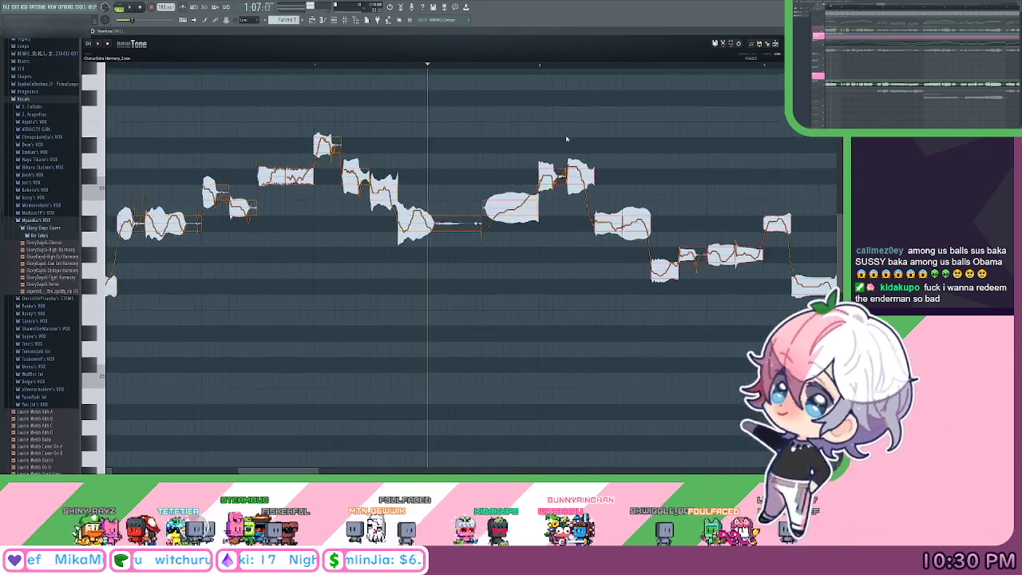
pyautogui.click(166, 67)
pyautogui.scroll(-1, 280, 69)
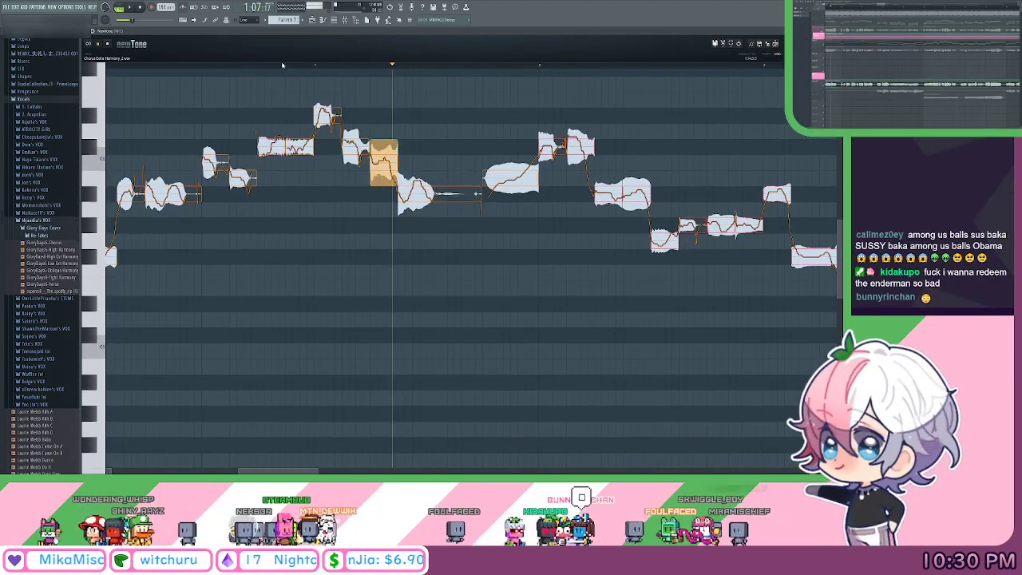
pyautogui.scroll(-1, 280, 68)
pyautogui.press('space')
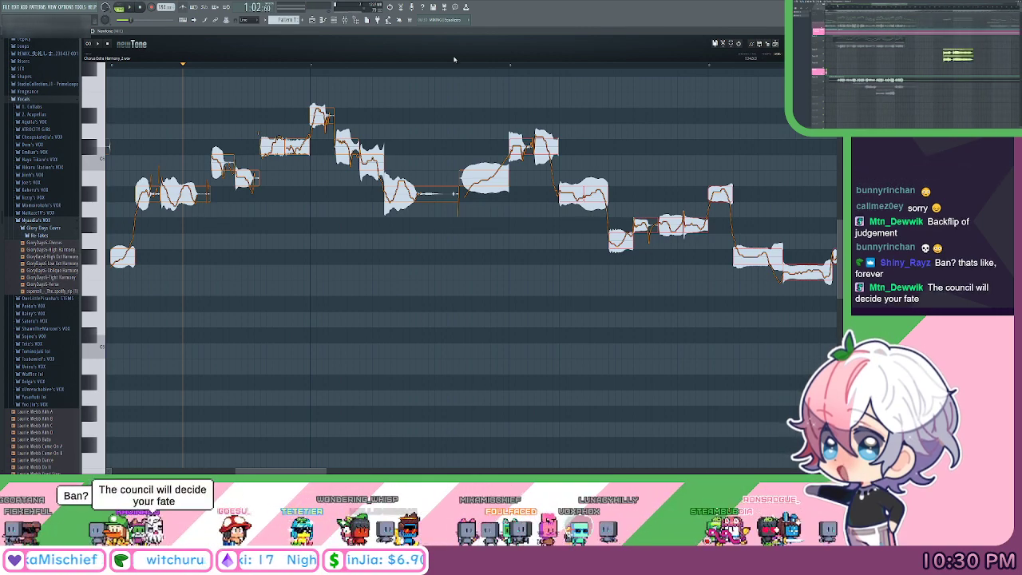
# Play back the whole harmony in NewTone from its second half, and again from the very first note.
pyautogui.scroll(-9, 455, 69)
pyautogui.click(419, 67)
pyautogui.scroll(1, 132, 69)
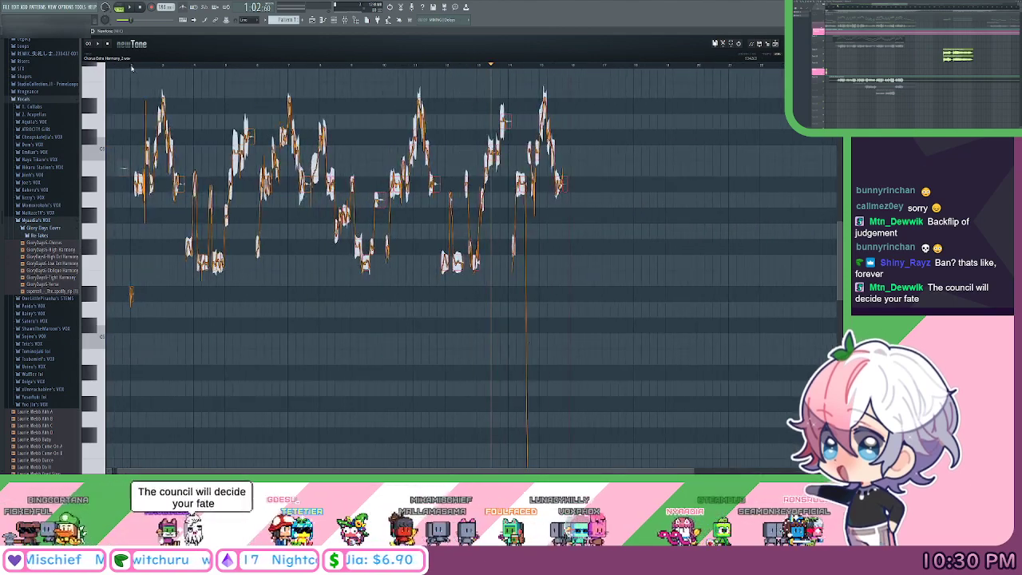
pyautogui.click(136, 67)
pyautogui.scroll(1, 136, 67)
pyautogui.scroll(1, 471, 267)
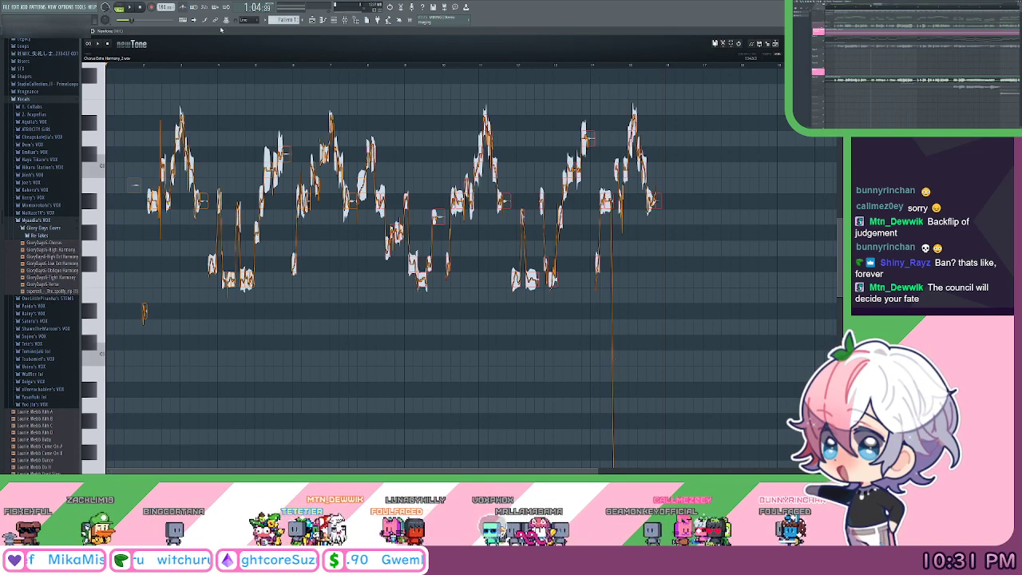
# Play back the rising phrase after the first low notes and the second pitch peak of the harmony in NewTone.
pyautogui.click(238, 65)
pyautogui.press('space')
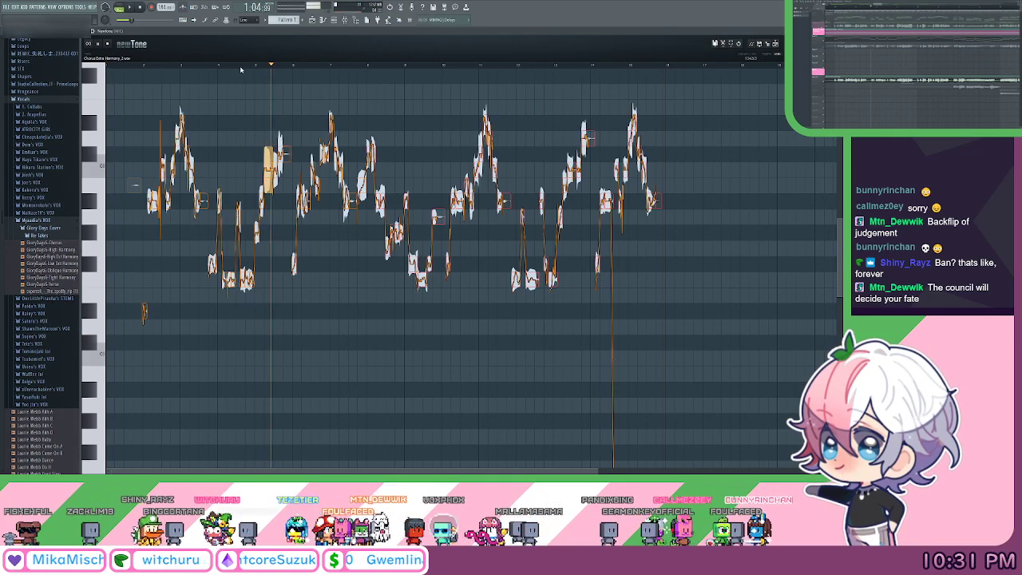
pyautogui.press('space')
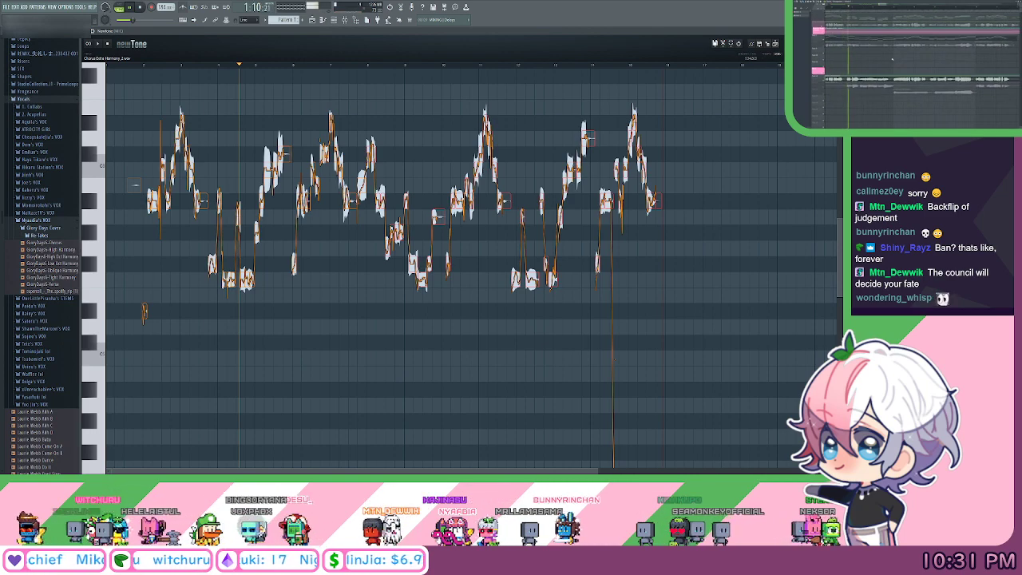
pyautogui.press('space')
pyautogui.click(324, 64)
pyautogui.press('space')
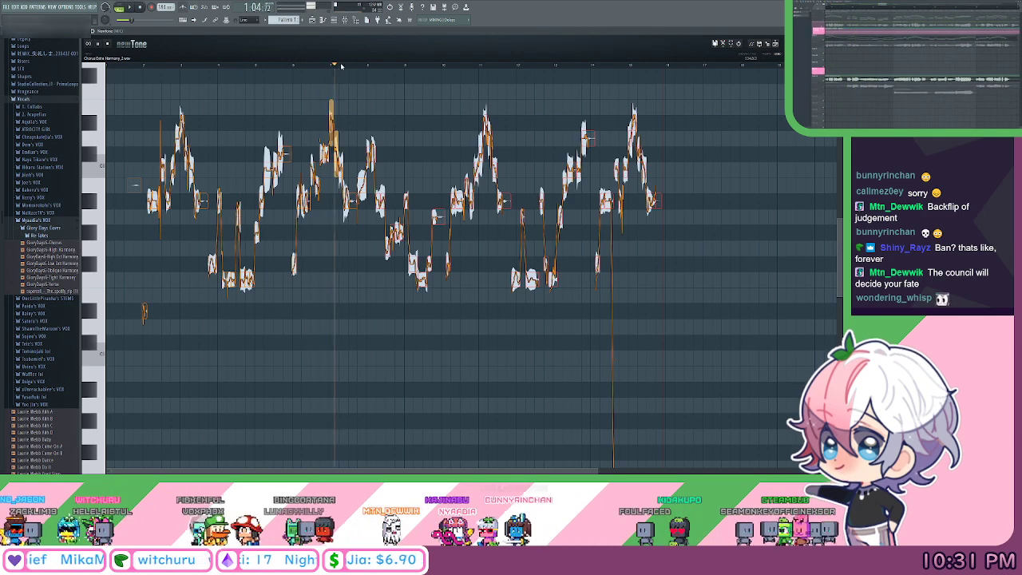
pyautogui.press('space')
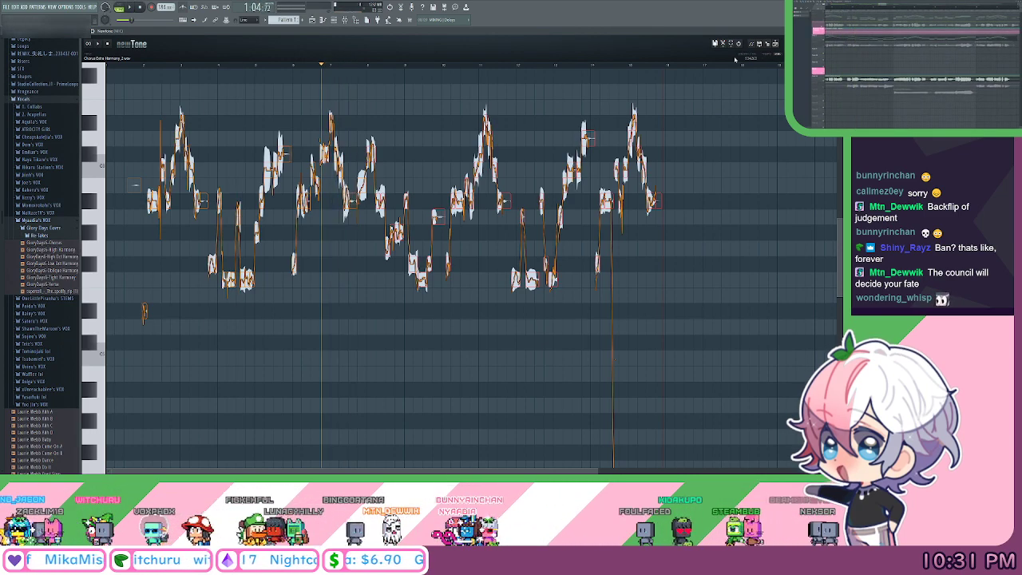
# Move NewTone aside to uncover Edison with the Chorus Extra Harmony recording, and select its first vocal phrase.
pyautogui.moveTo(729, 29); pyautogui.dragTo(643, 54)
pyautogui.moveTo(517, 46)
pyautogui.mouseDown()
pyautogui.moveTo(550, 46)
pyautogui.moveTo(510, 38)
pyautogui.mouseUp()
pyautogui.click(718, 36)
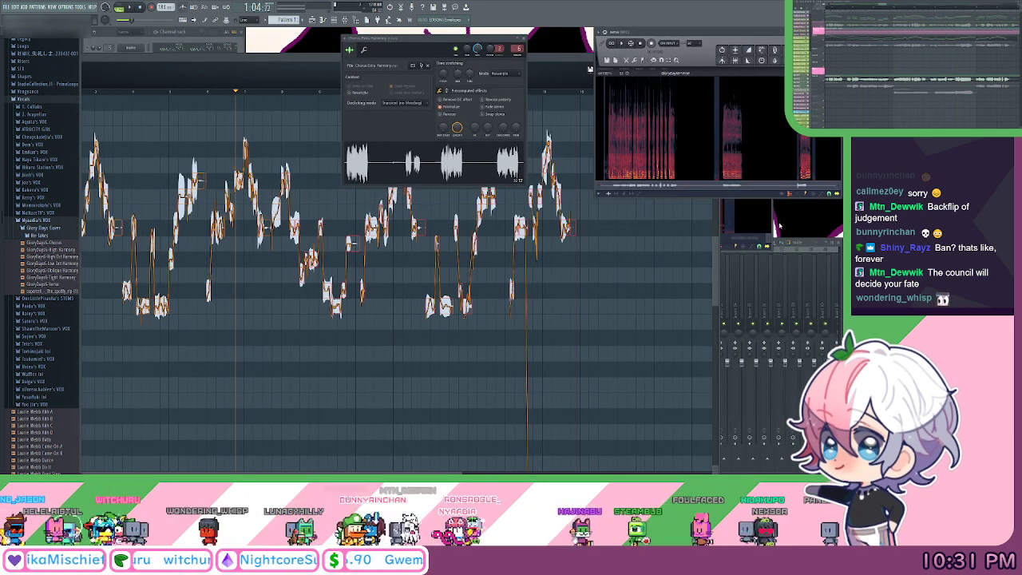
pyautogui.click(751, 224)
pyautogui.scroll(-5, 651, 196)
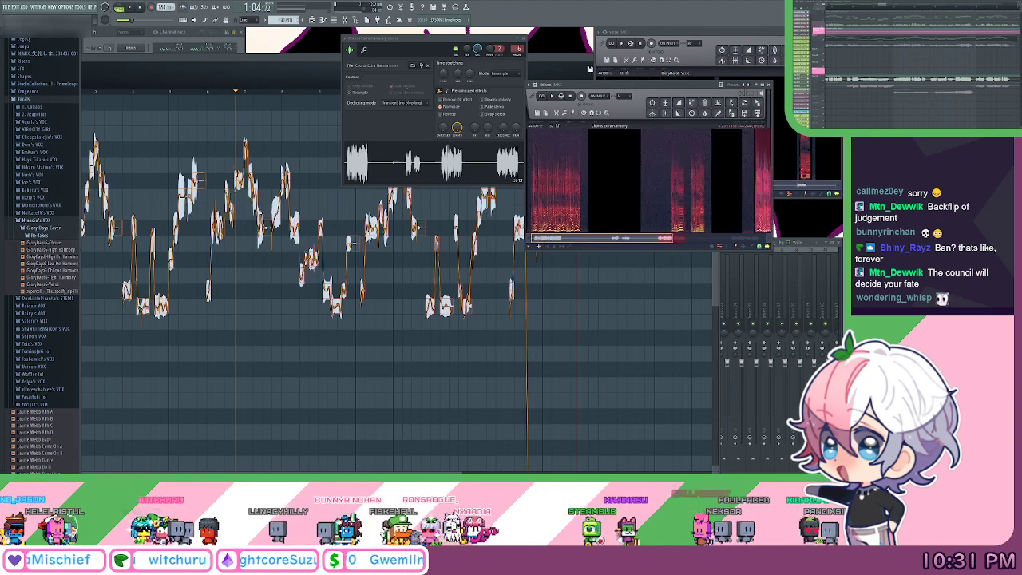
pyautogui.scroll(5, 544, 200)
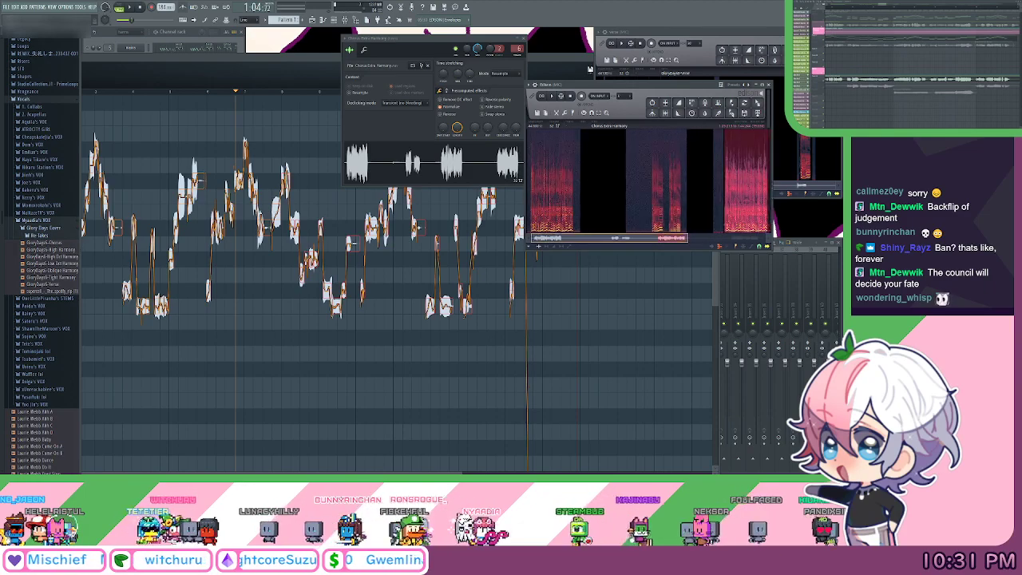
pyautogui.doubleClick(543, 202)
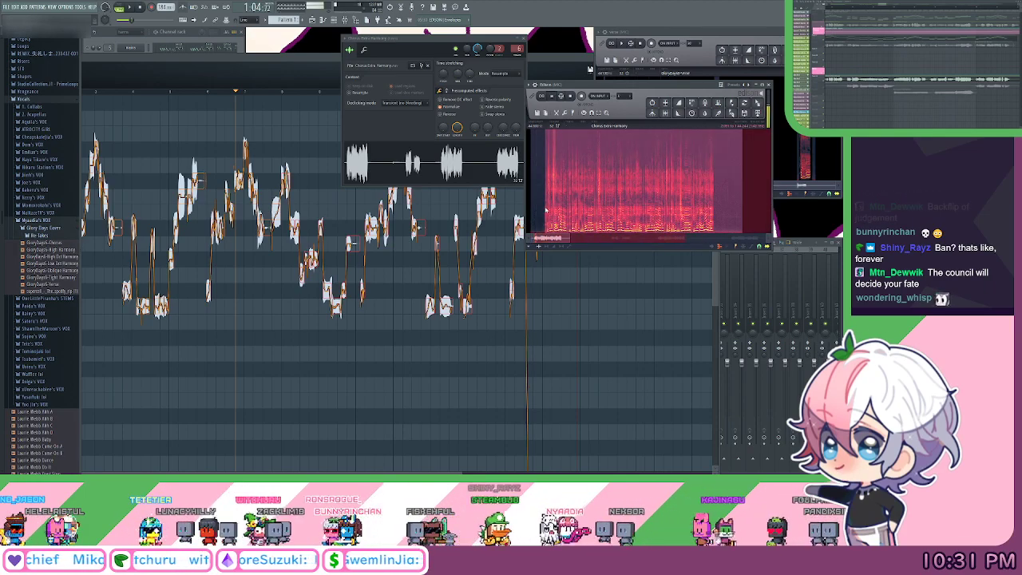
# Select the noise-only tail right after the first vocal phrase of Chorus Extra Harmony in Edison.
pyautogui.moveTo(742, 218); pyautogui.dragTo(706, 219)
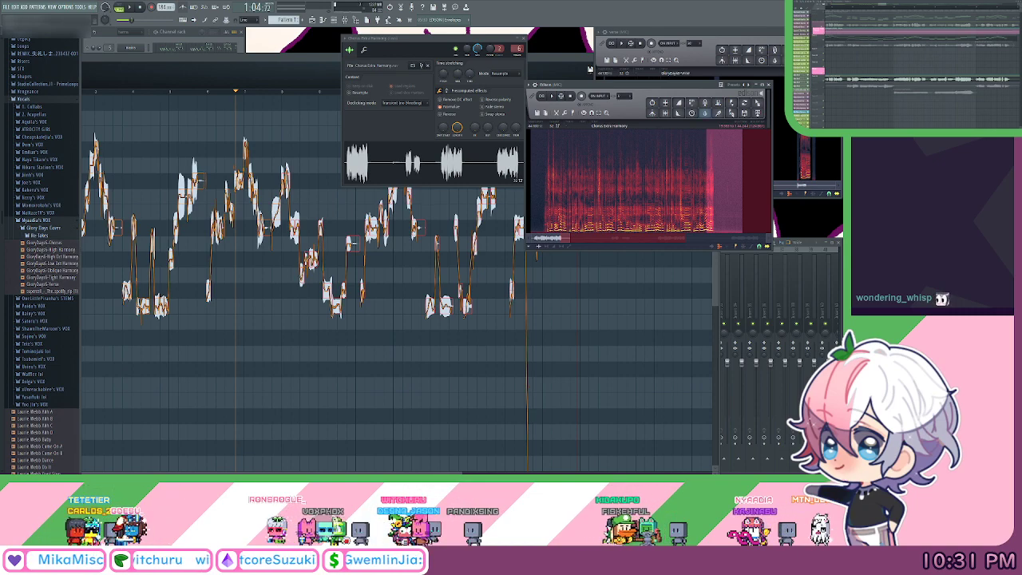
pyautogui.moveTo(651, 85); pyautogui.dragTo(655, 85)
pyautogui.moveTo(710, 196); pyautogui.dragTo(545, 202)
pyautogui.moveTo(713, 214); pyautogui.dragTo(728, 213)
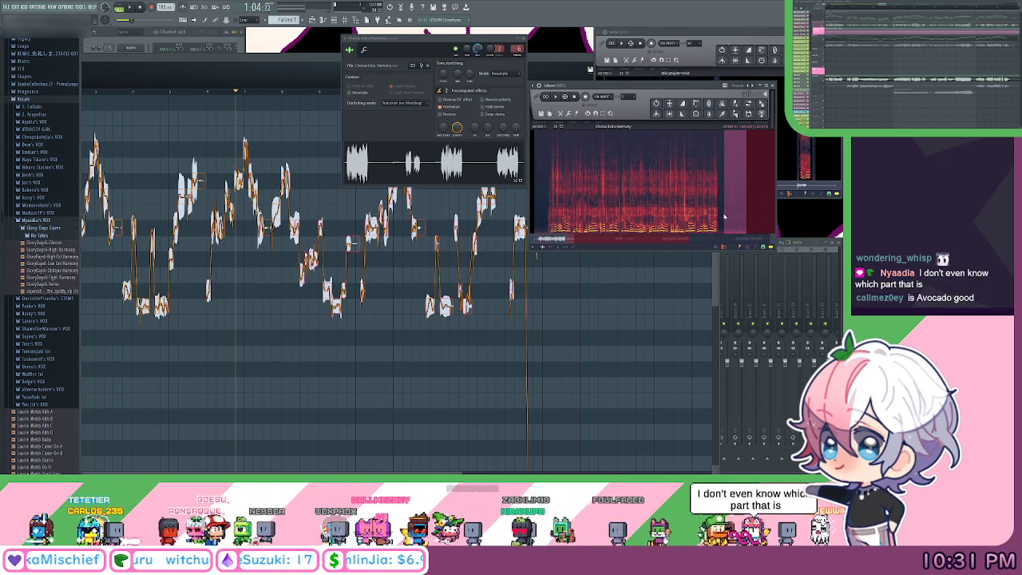
# Move the Edison window over NewTone and enlarge it for a closer view of the Chorus Extra Harmony recording.
pyautogui.moveTo(574, 239); pyautogui.dragTo(770, 238)
pyautogui.moveTo(653, 86); pyautogui.dragTo(441, 142)
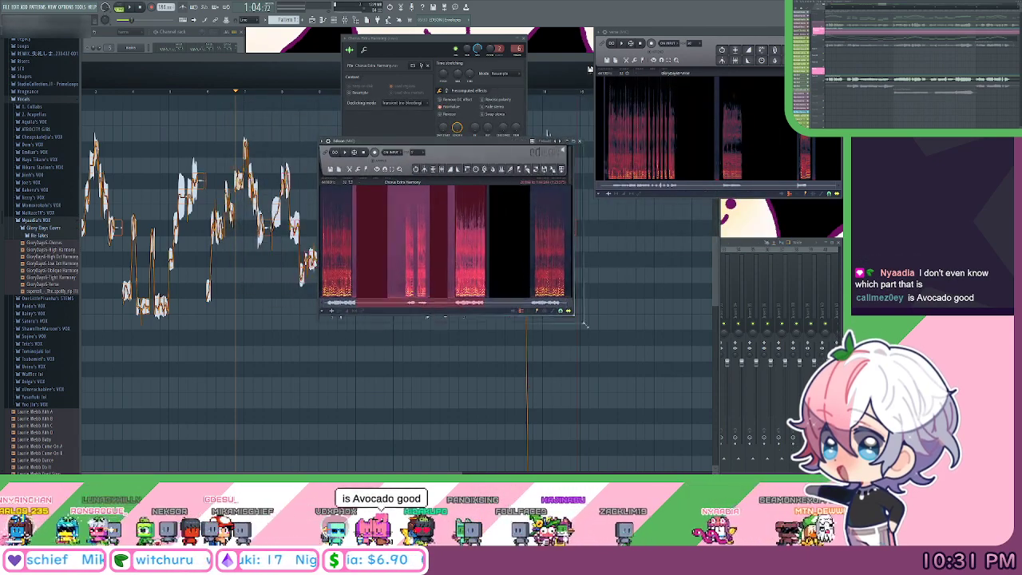
pyautogui.moveTo(562, 305); pyautogui.dragTo(699, 369)
pyautogui.click(412, 263)
pyautogui.scroll(4, 547, 341)
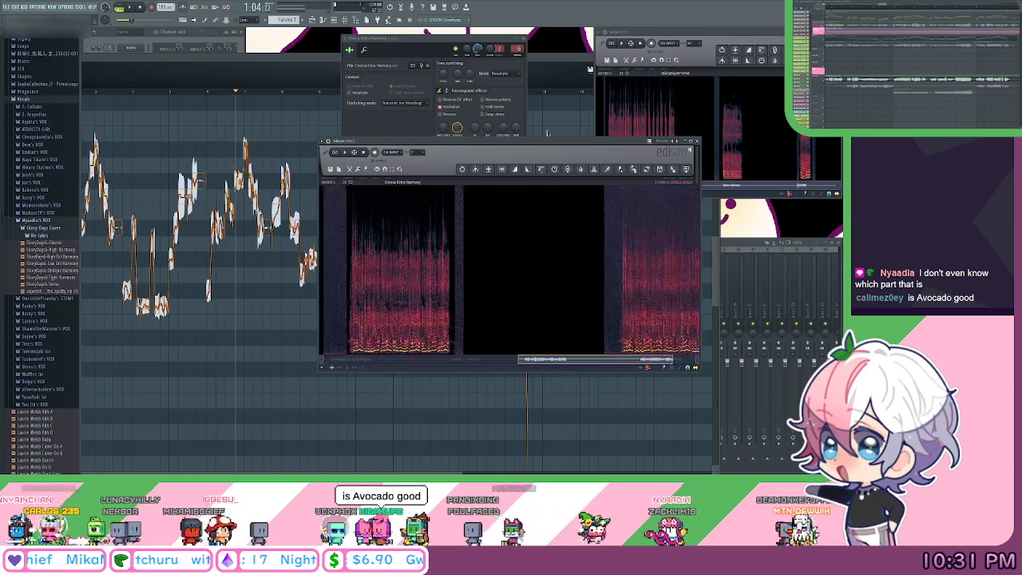
# Select the first vocal phrase of the recording in Edison and trim the selection's start to just before the voice.
pyautogui.moveTo(386, 334); pyautogui.dragTo(612, 341)
pyautogui.click(500, 339)
pyautogui.scroll(-2, 549, 341)
pyautogui.moveTo(547, 360); pyautogui.dragTo(340, 359)
pyautogui.scroll(1, 646, 319)
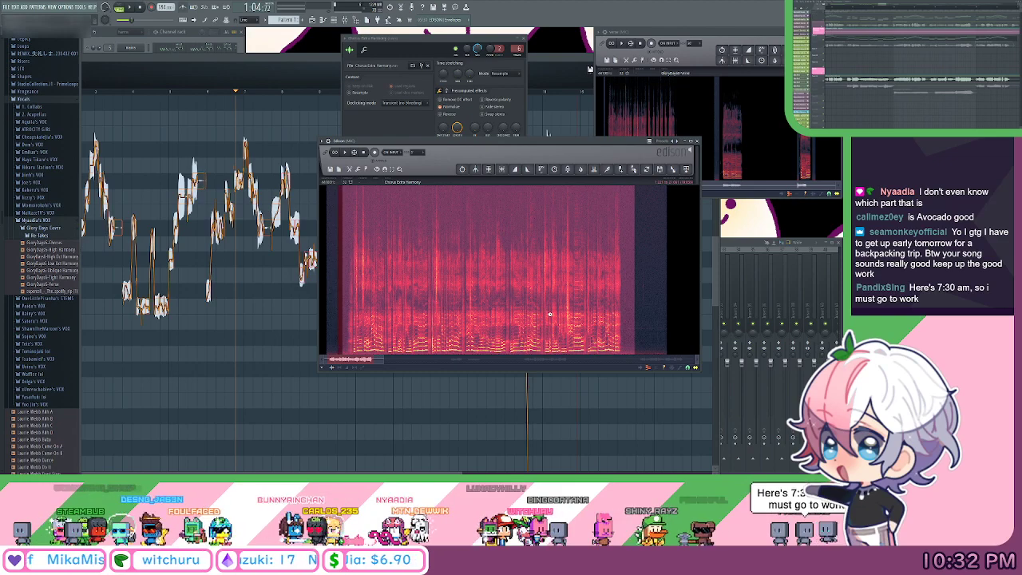
pyautogui.click(512, 295)
pyautogui.scroll(3, 343, 311)
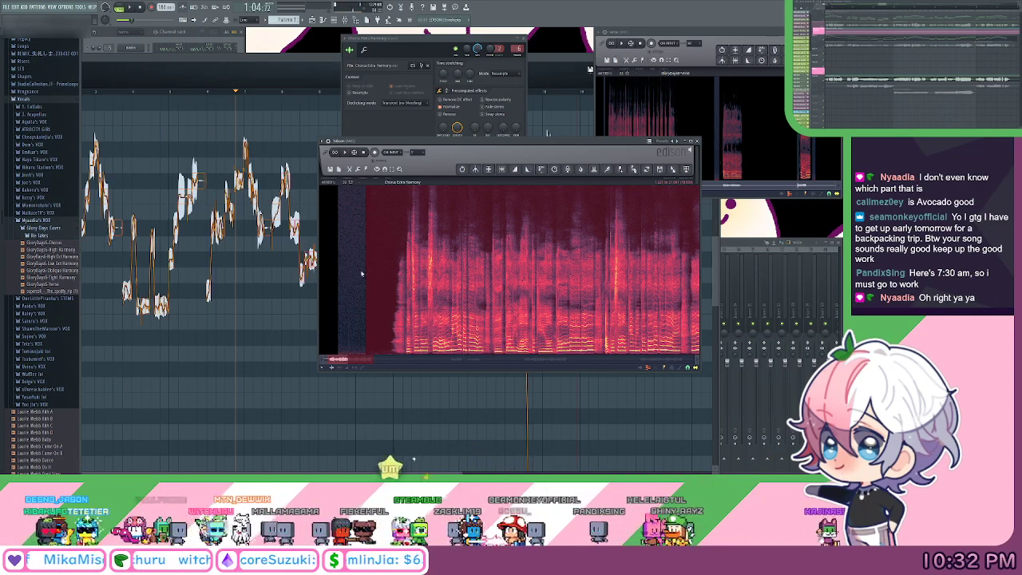
pyautogui.moveTo(383, 284); pyautogui.dragTo(386, 289)
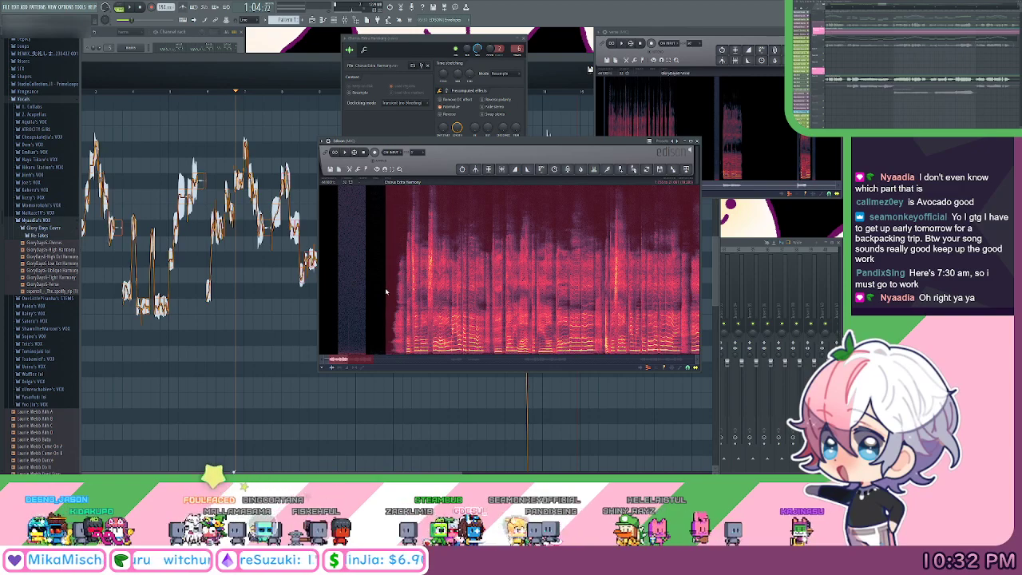
# Trim the selection's end to just after the first phrase's last syllable and play the selection.
pyautogui.scroll(-2, 447, 286)
pyautogui.scroll(-3, 446, 285)
pyautogui.scroll(4, 550, 296)
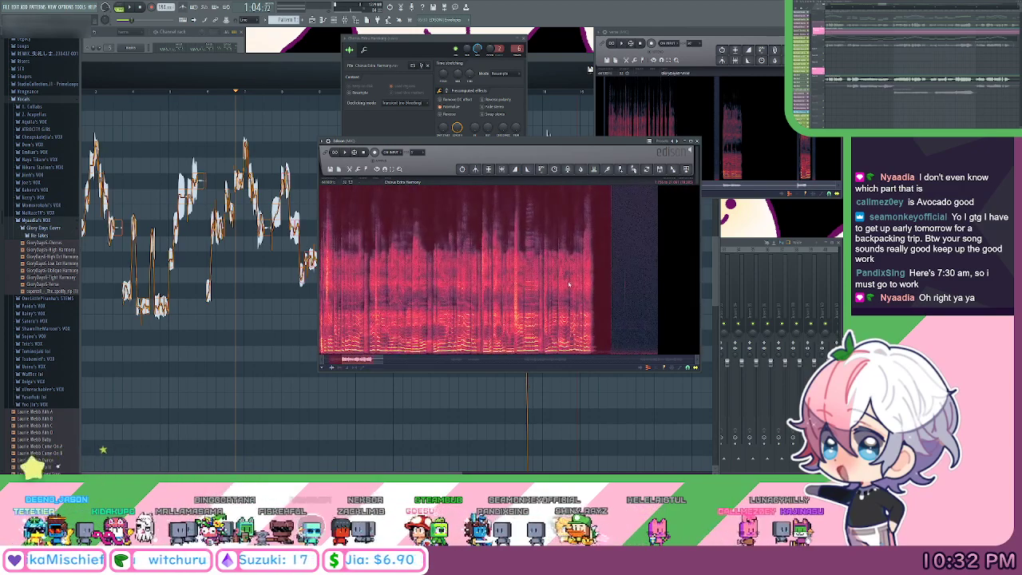
pyautogui.moveTo(617, 300); pyautogui.dragTo(614, 300)
pyautogui.scroll(-4, 560, 285)
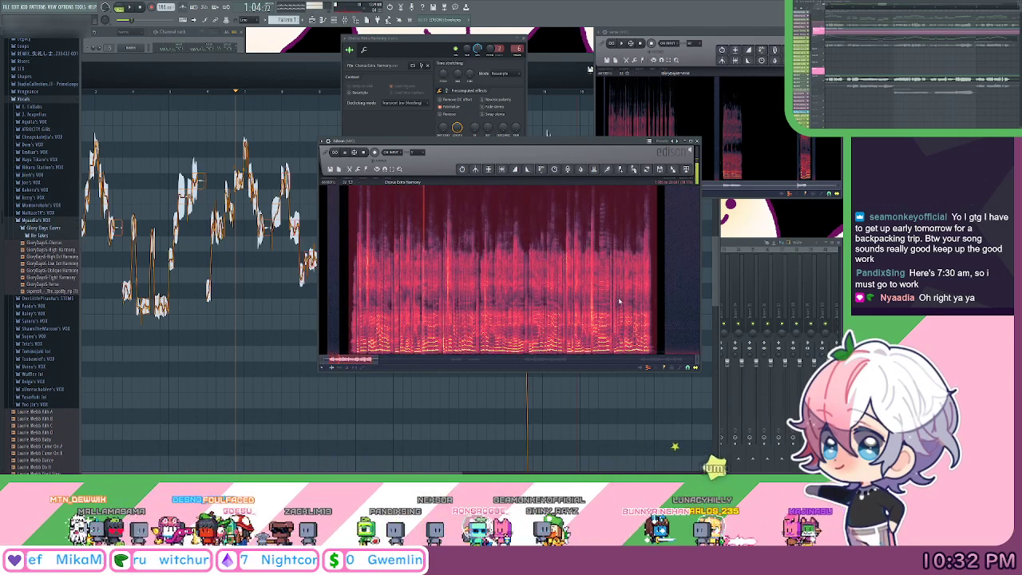
pyautogui.press('space')
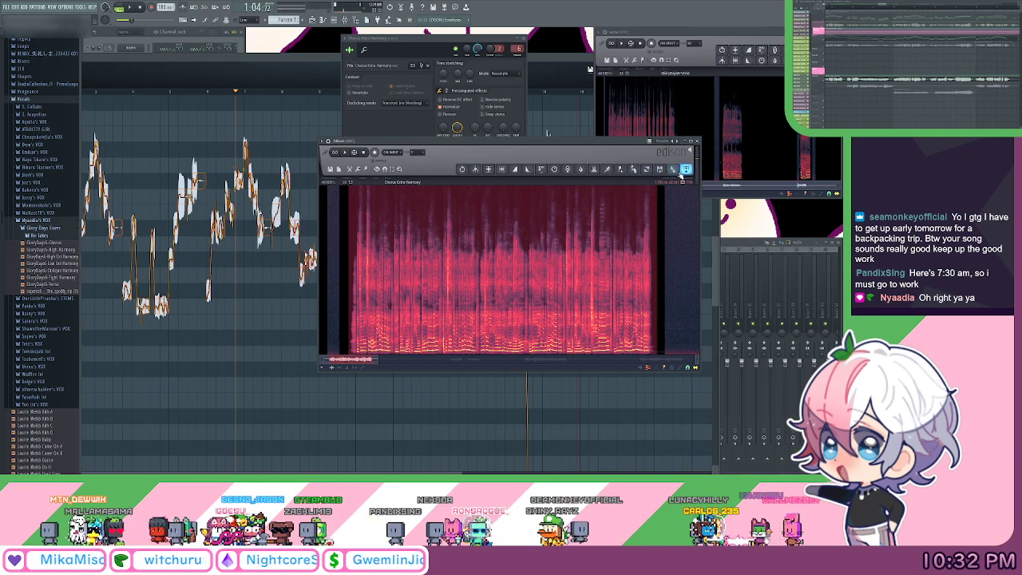
# Load the selected phrase from Edison into NewTone, maximize the NewTone window and switch it to time-warp editing.
pyautogui.click(675, 172)
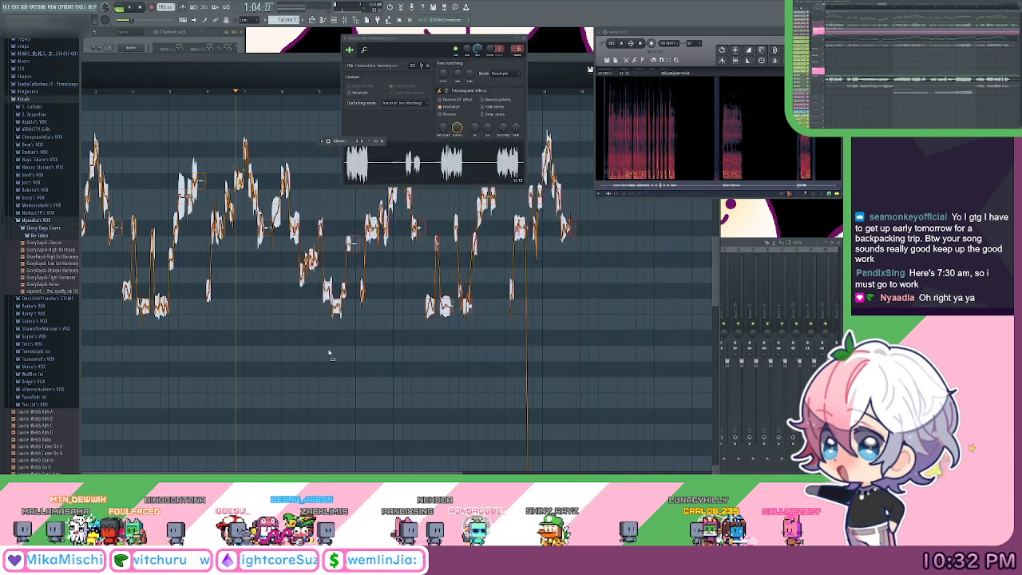
pyautogui.click(269, 79)
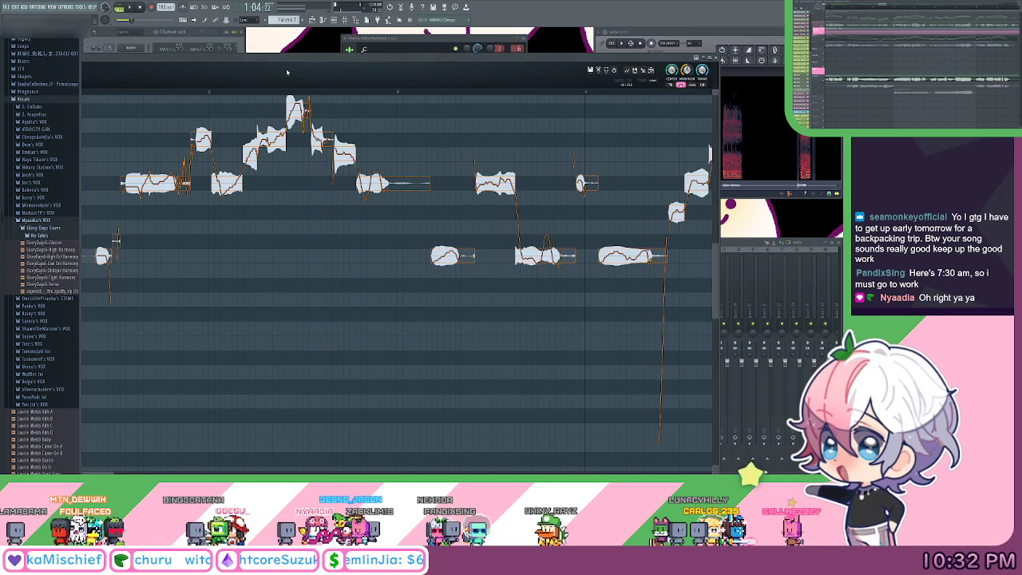
pyautogui.doubleClick(275, 60)
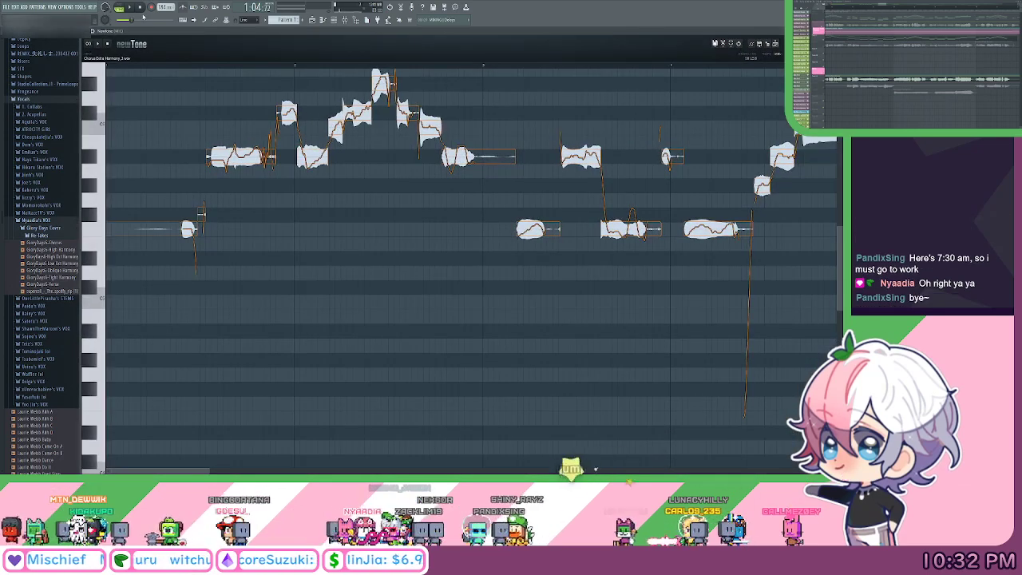
pyautogui.click(151, 63)
pyautogui.scroll(-1, 211, 139)
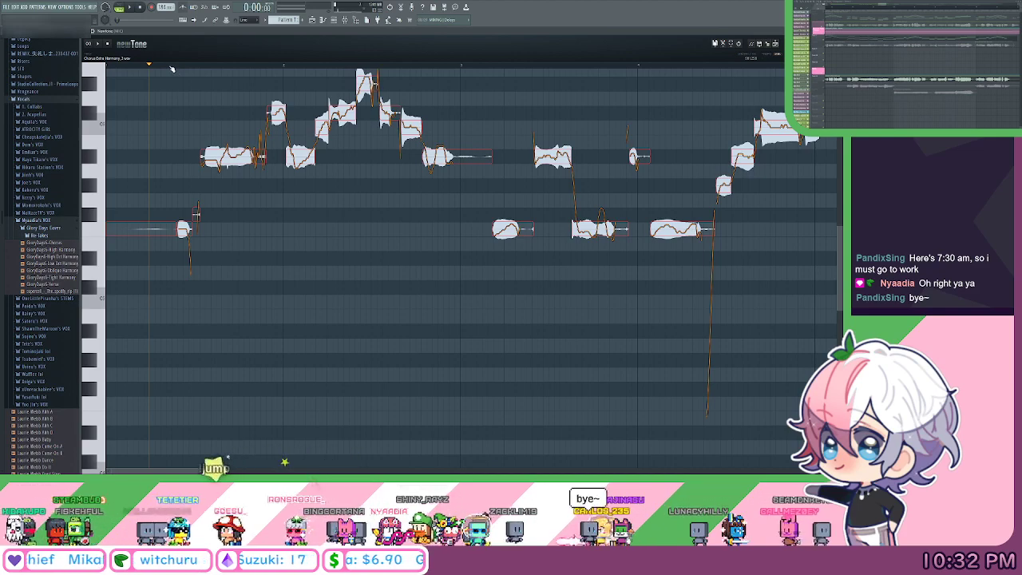
pyautogui.click(751, 44)
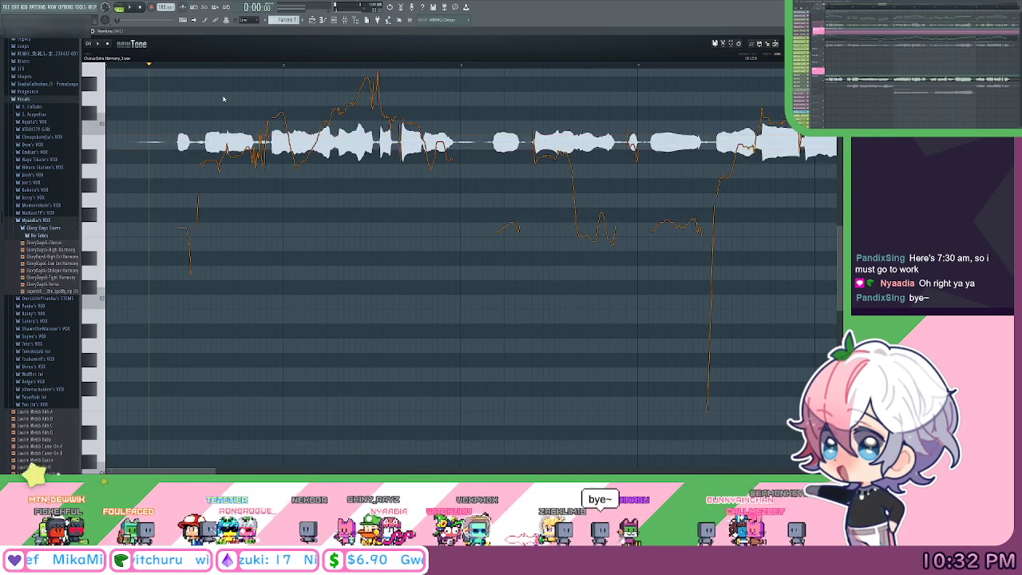
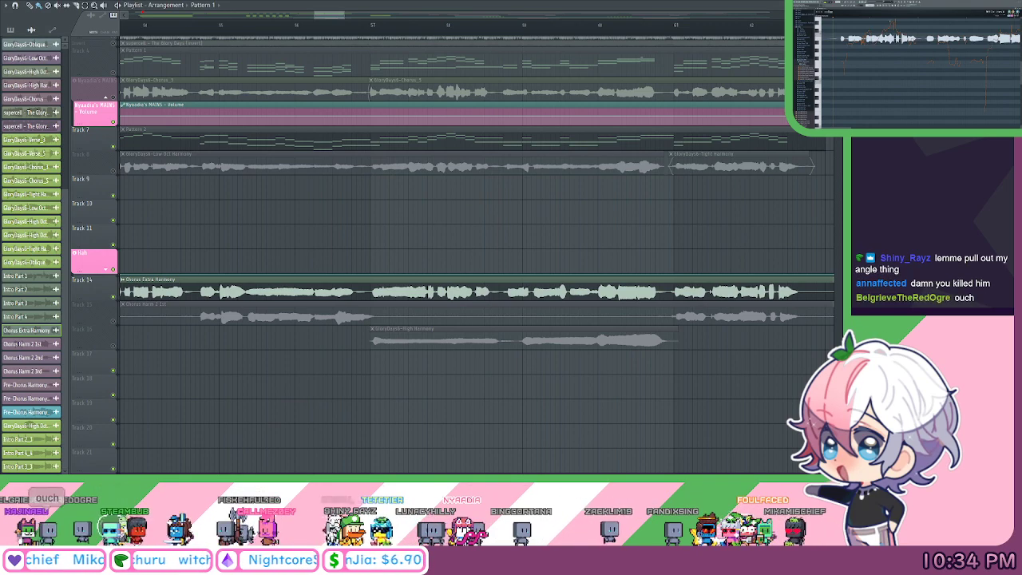
# Slice the Chorus Extra Harmony vocal in NewTone at the starts of its first and second sung syllables.
pyautogui.scroll(2, 909, 37)
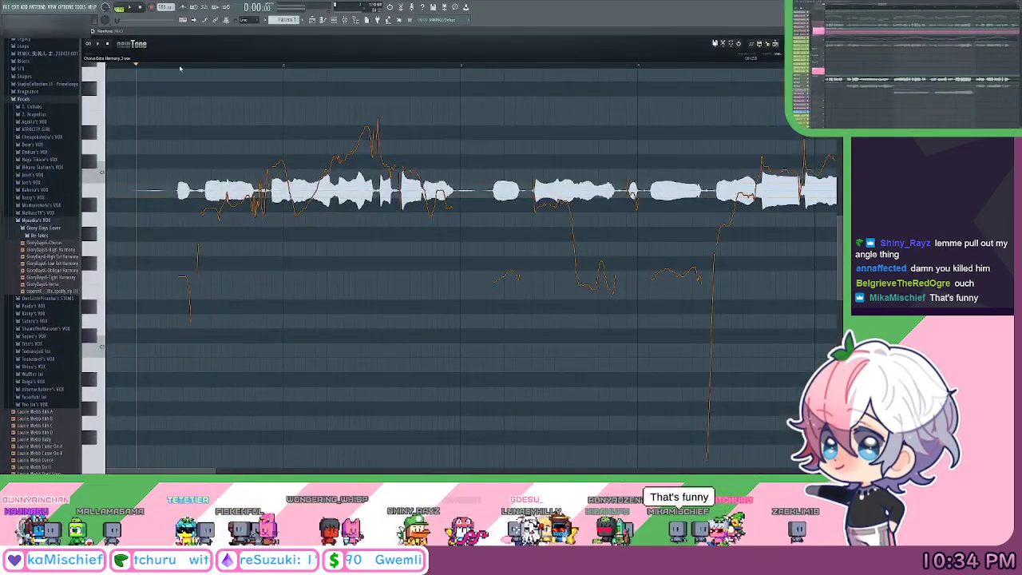
pyautogui.click(148, 65)
pyautogui.scroll(6, 149, 120)
pyautogui.moveTo(268, 123); pyautogui.dragTo(332, 153)
pyautogui.scroll(2, 87, 166)
pyautogui.moveTo(374, 125); pyautogui.dragTo(417, 134)
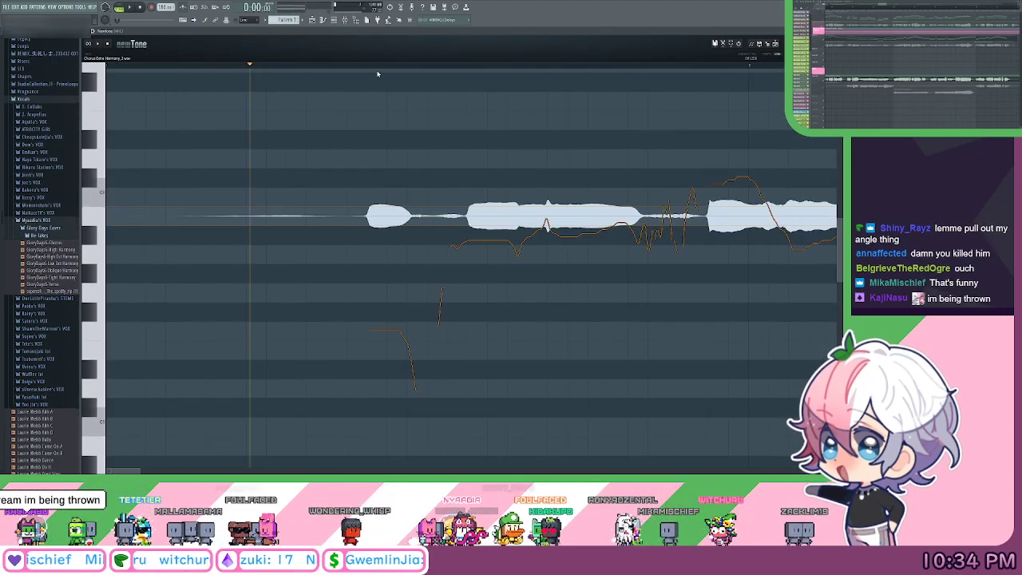
pyautogui.scroll(3, 378, 74)
pyautogui.scroll(1, 98, 166)
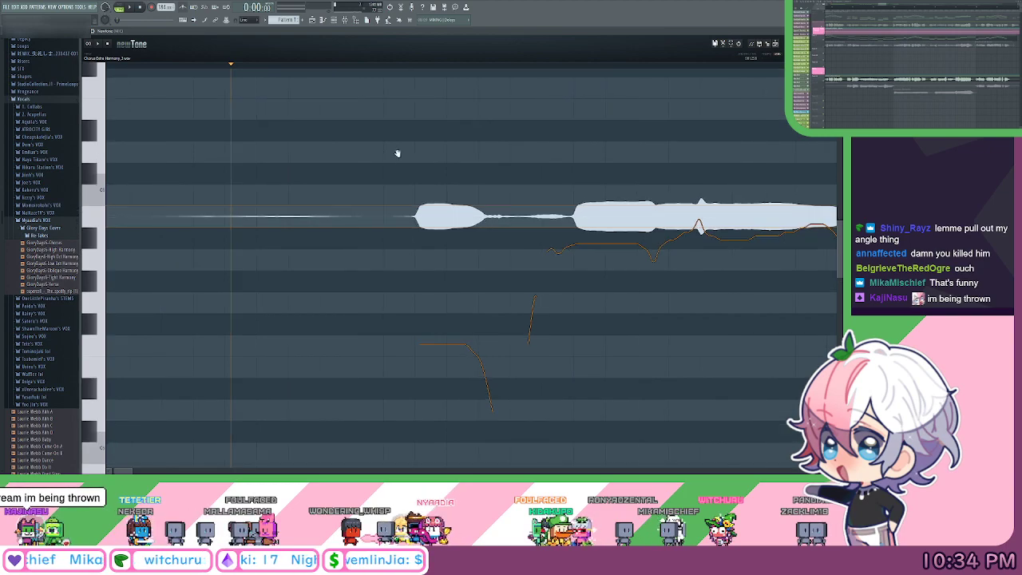
pyautogui.moveTo(404, 92); pyautogui.dragTo(391, 79)
pyautogui.moveTo(366, 65); pyautogui.dragTo(396, 79)
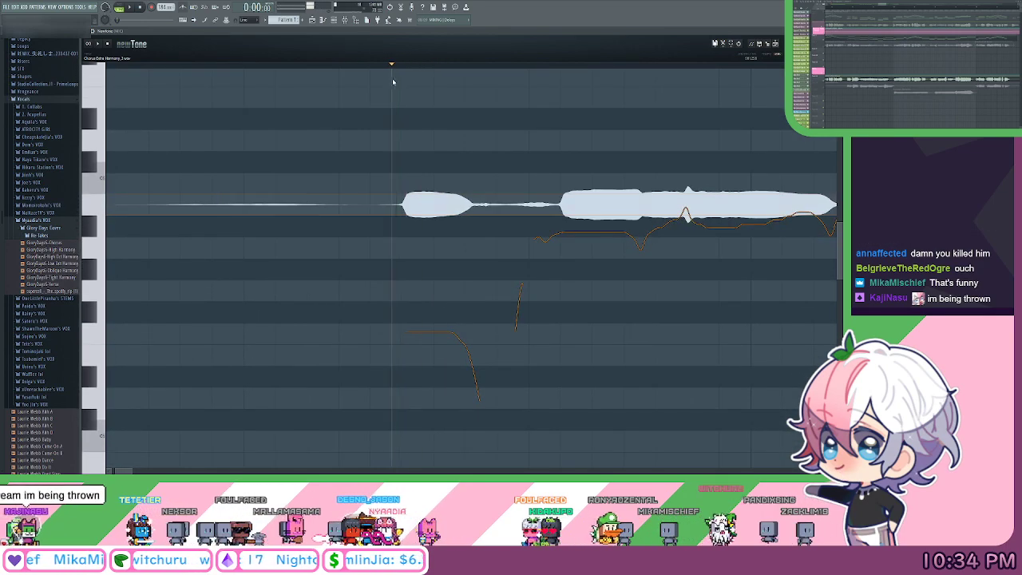
pyautogui.click(401, 209)
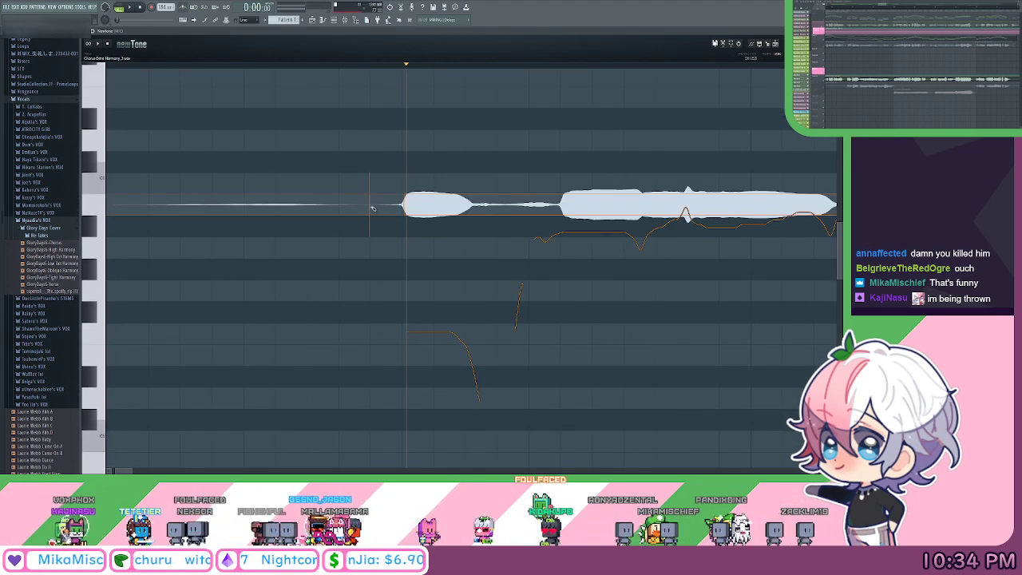
pyautogui.moveTo(568, 211); pyautogui.dragTo(382, 198)
pyautogui.click(373, 196)
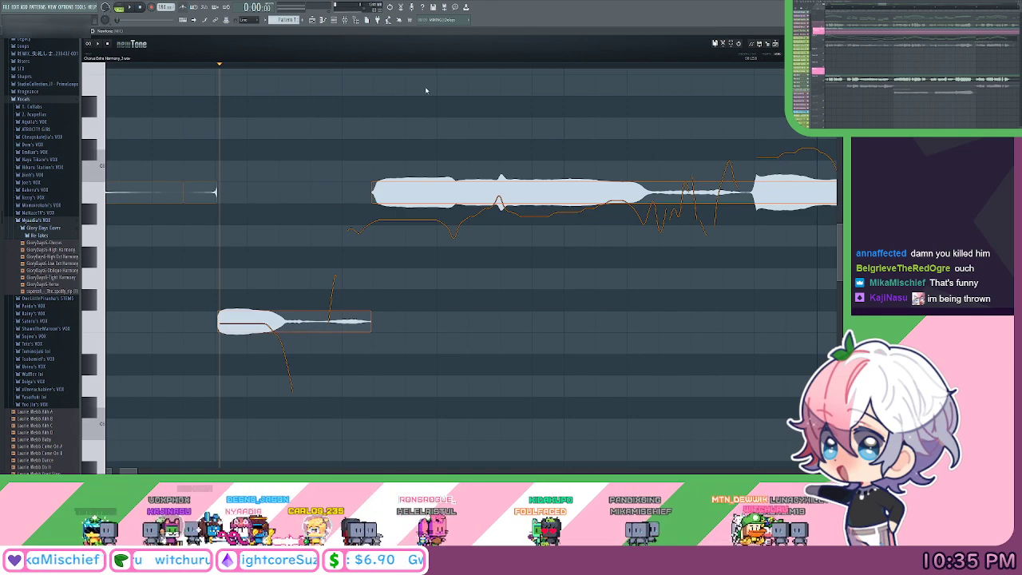
# Slice the vocal right before the third syllable, after the quiet gap that follows the second one.
pyautogui.hscroll(-1, 427, 77)
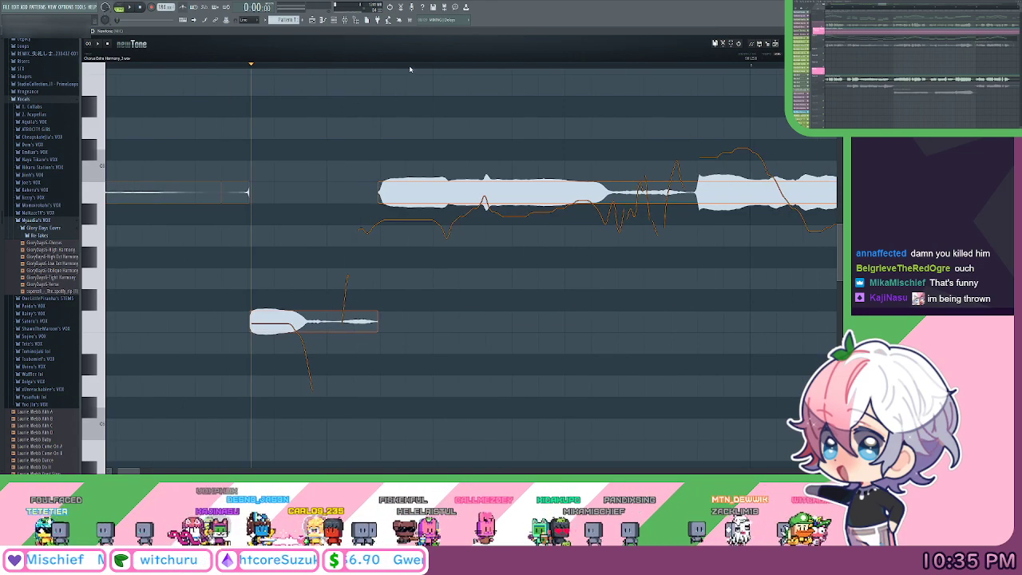
pyautogui.hscroll(2, 519, 126)
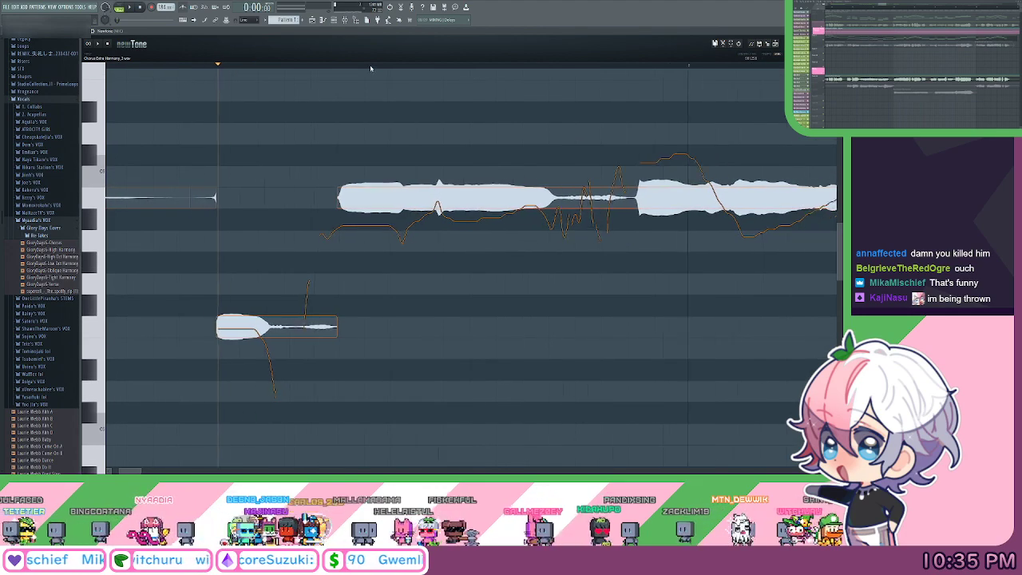
pyautogui.hscroll(2, 497, 113)
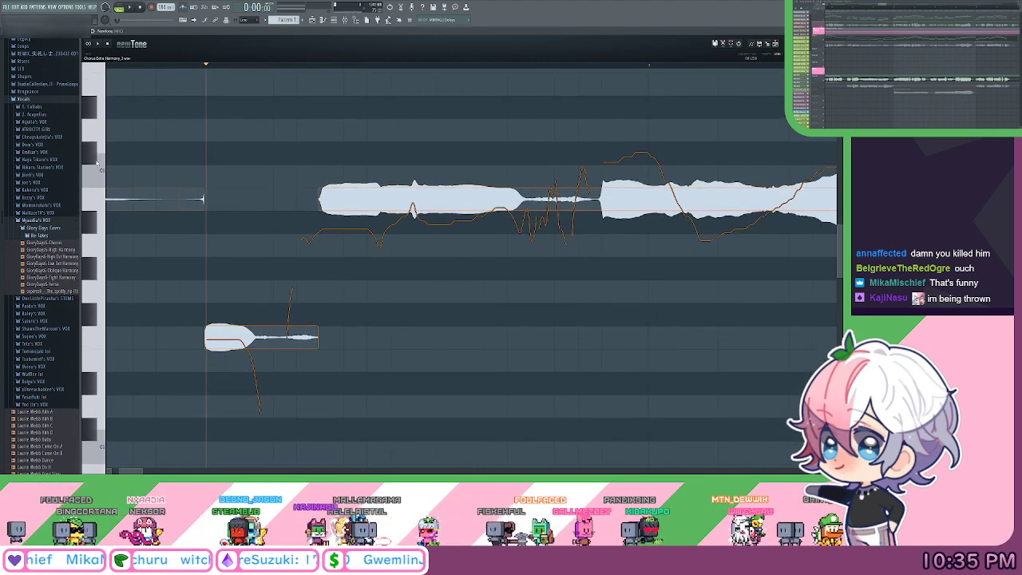
pyautogui.hscroll(-1, 406, 134)
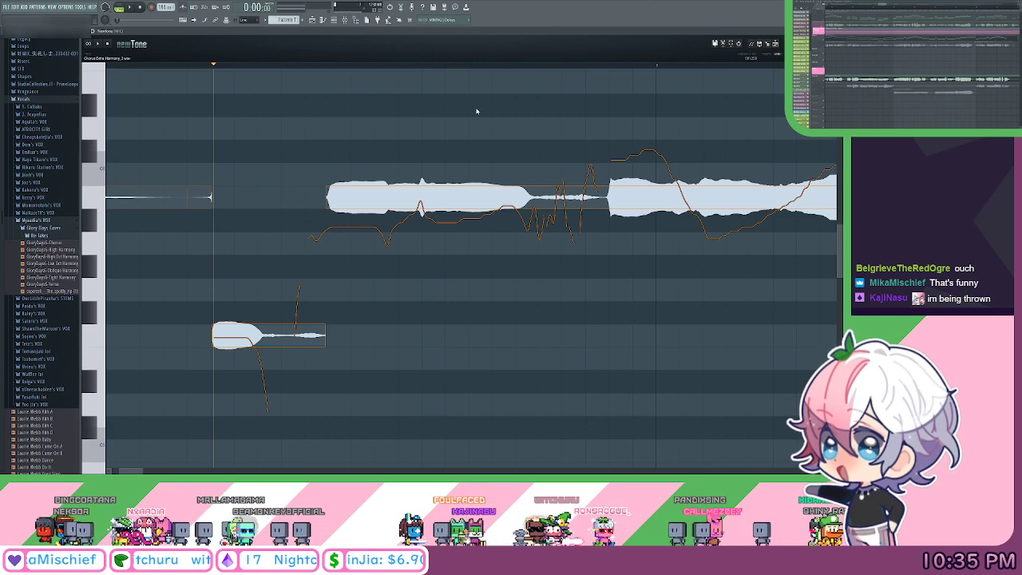
pyautogui.moveTo(516, 121); pyautogui.dragTo(490, 130)
pyautogui.click(581, 204)
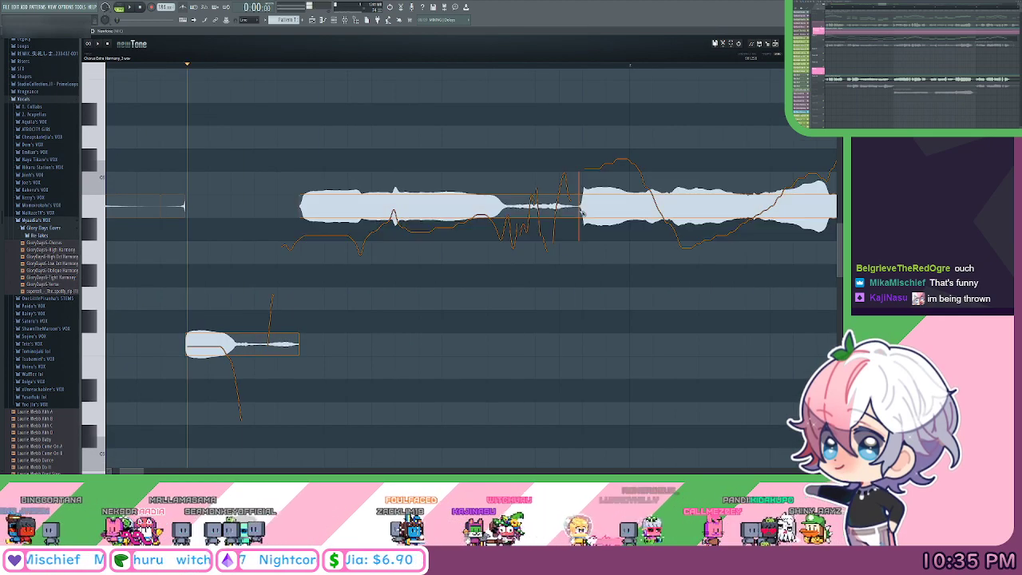
# Play through the second syllable's note and slice it at the small pitch bump in its middle.
pyautogui.click(265, 67)
pyautogui.press('space')
pyautogui.press('space')
pyautogui.moveTo(269, 68)
pyautogui.mouseDown()
pyautogui.moveTo(403, 88)
pyautogui.moveTo(393, 92)
pyautogui.mouseUp()
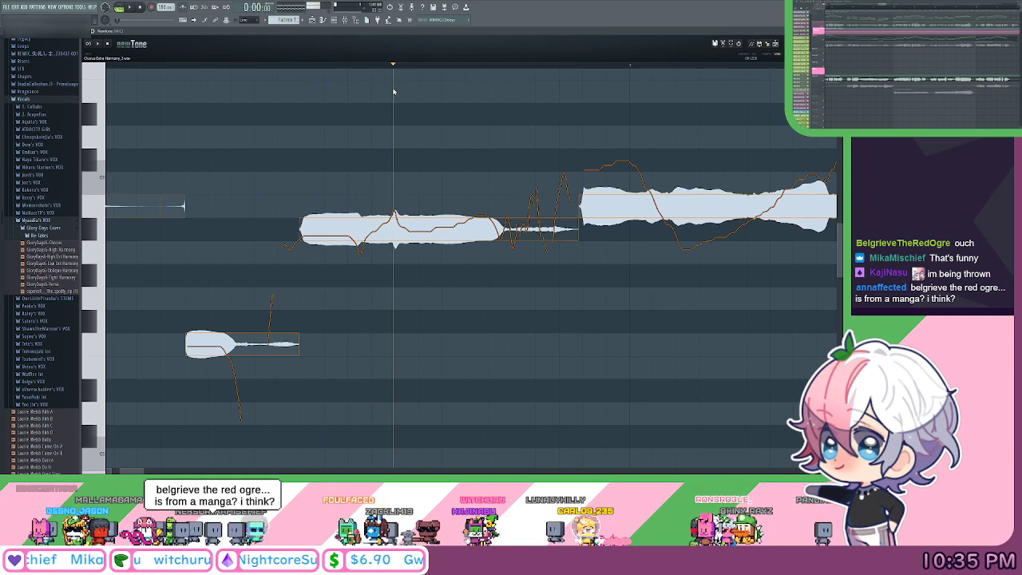
pyautogui.click(396, 227)
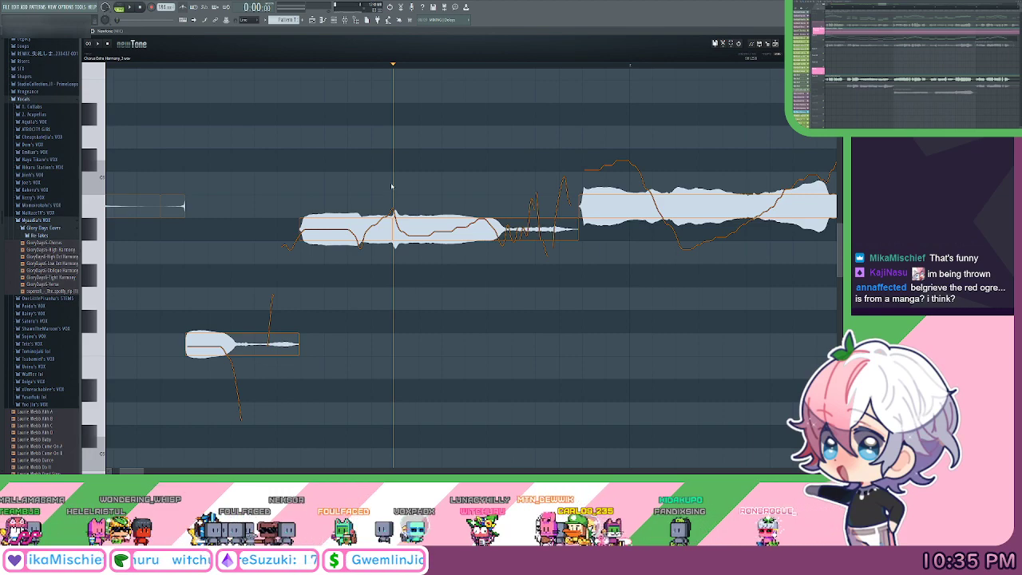
# Listen to the long note starting on the third syllable and slice it where its pitch curve falls to the lower pitch.
pyautogui.scroll(-1, 406, 72)
pyautogui.moveTo(545, 119); pyautogui.dragTo(422, 83)
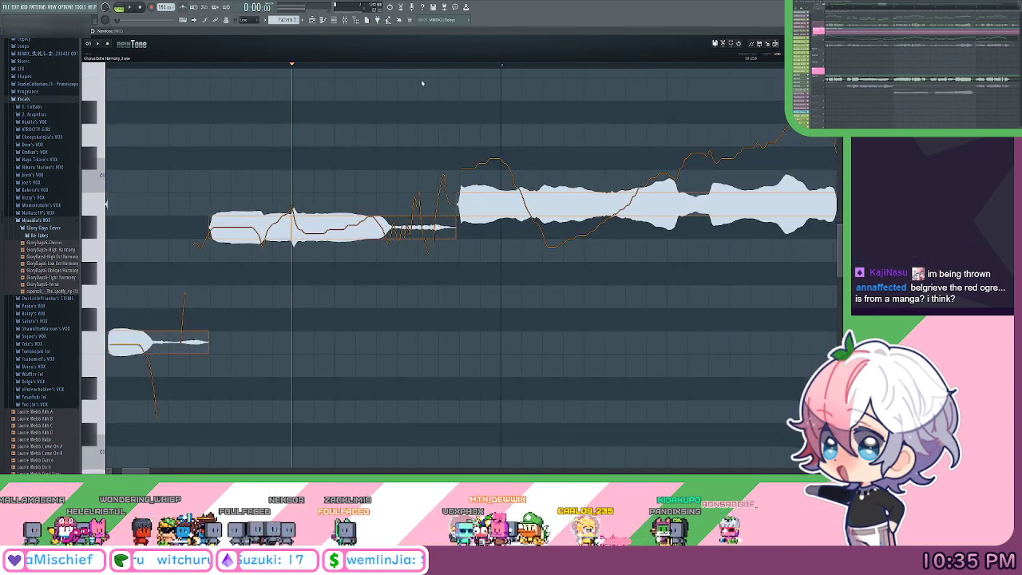
pyautogui.scroll(1, 414, 68)
pyautogui.hscroll(5, 506, 114)
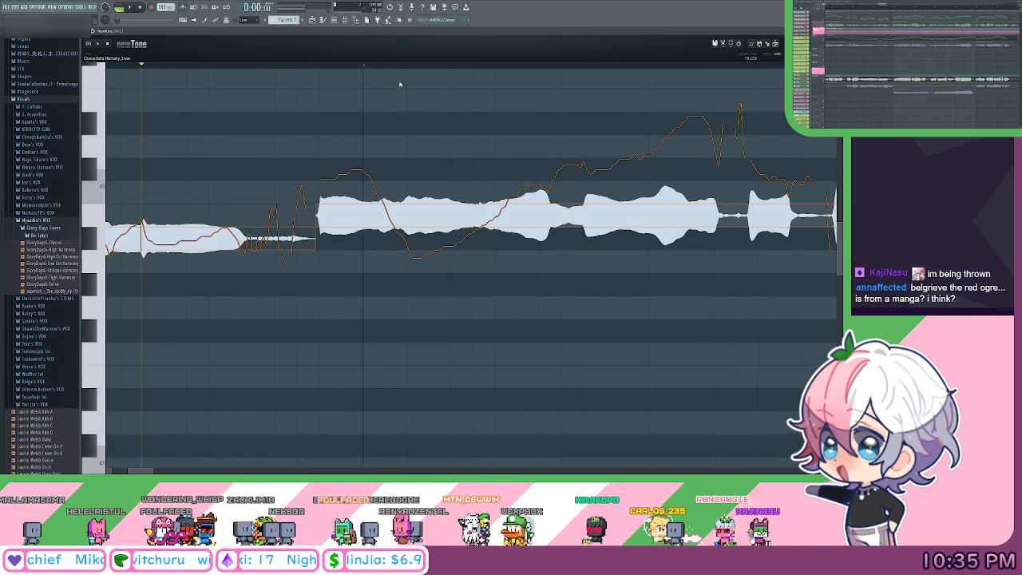
pyautogui.scroll(-2, 370, 66)
pyautogui.scroll(2, 367, 67)
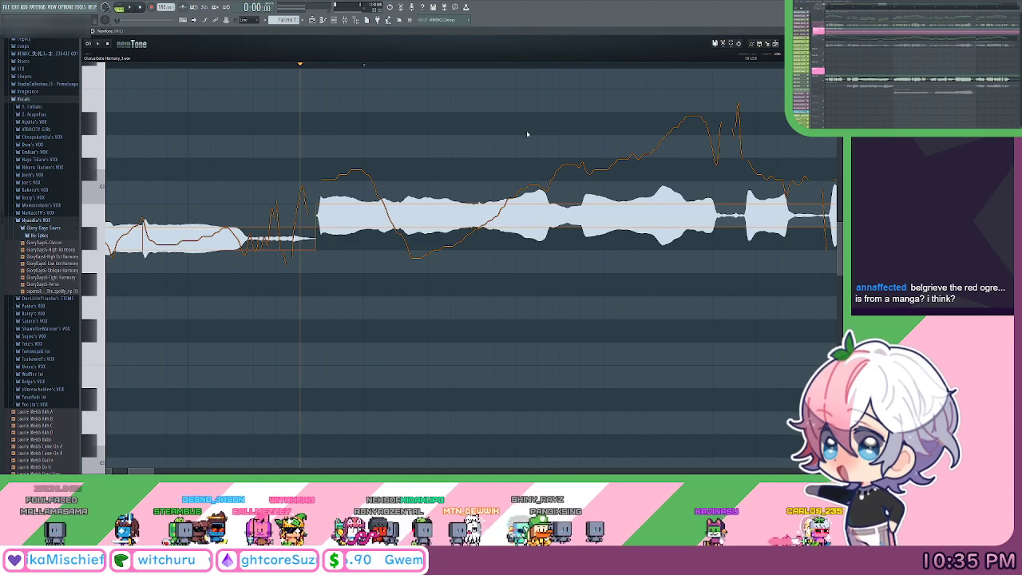
pyautogui.moveTo(497, 73); pyautogui.dragTo(485, 88)
pyautogui.scroll(1, 386, 67)
pyautogui.click(267, 67)
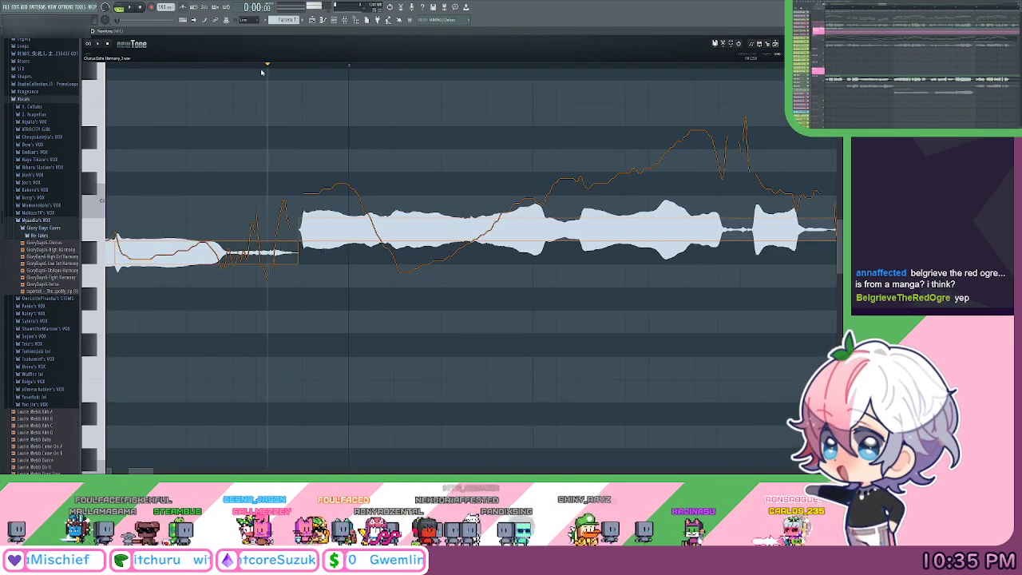
pyautogui.press('space')
pyautogui.scroll(4, 317, 68)
pyautogui.press('space')
pyautogui.moveTo(284, 68); pyautogui.dragTo(407, 86)
pyautogui.click(408, 232)
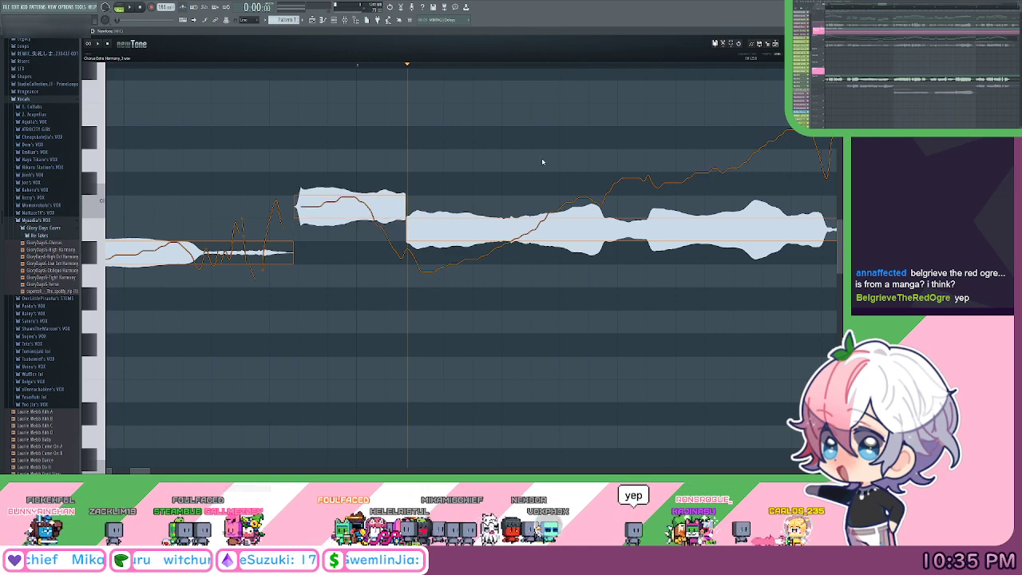
# Slice the rest of the long note where the pitch climbs back up and at the small bump after that rise.
pyautogui.moveTo(548, 144); pyautogui.dragTo(464, 140)
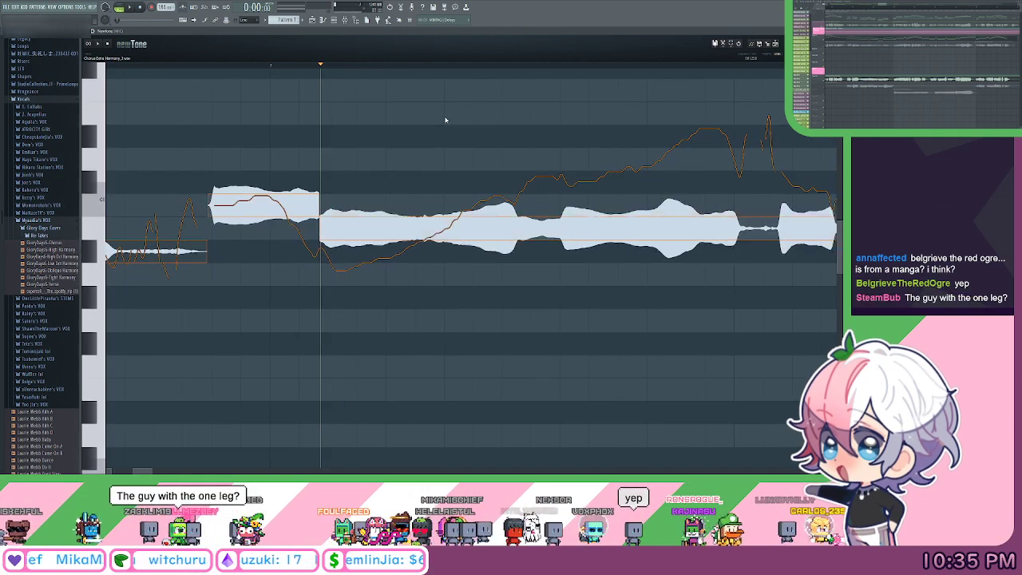
pyautogui.moveTo(284, 84); pyautogui.dragTo(434, 104)
pyautogui.click(429, 237)
pyautogui.moveTo(559, 103); pyautogui.dragTo(404, 90)
pyautogui.moveTo(404, 90); pyautogui.dragTo(442, 105)
pyautogui.scroll(2, 294, 72)
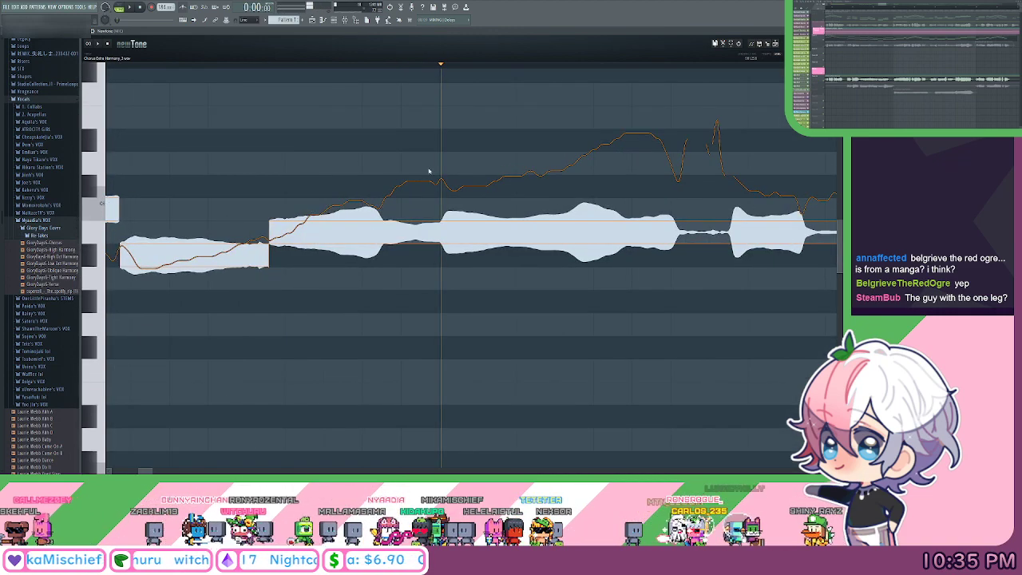
pyautogui.click(442, 225)
# Slice the vocal where the pitch rises towards its highest point and just before the short syllable that follows.
pyautogui.moveTo(596, 173); pyautogui.dragTo(394, 150)
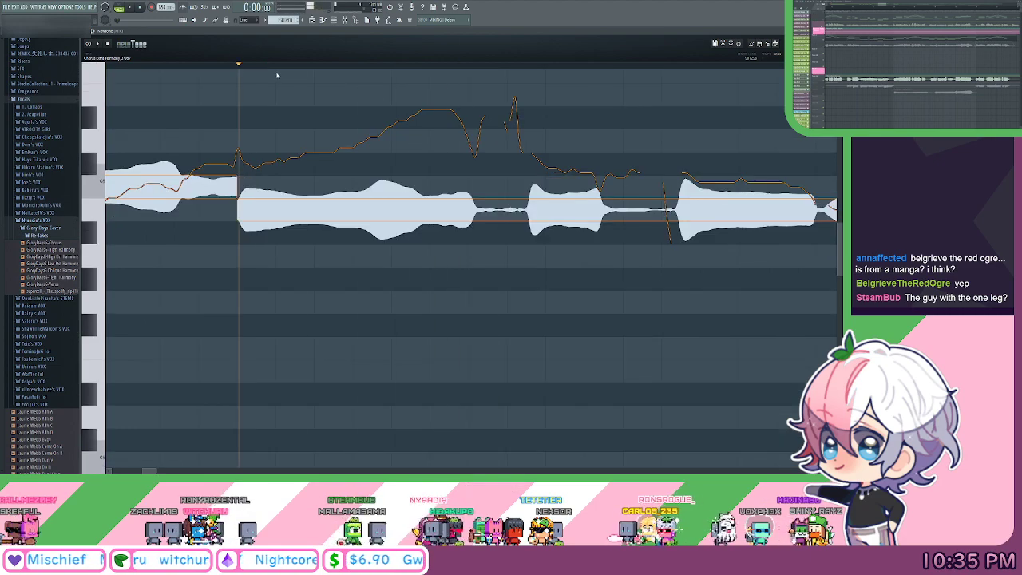
pyautogui.moveTo(232, 67); pyautogui.dragTo(366, 97)
pyautogui.click(368, 216)
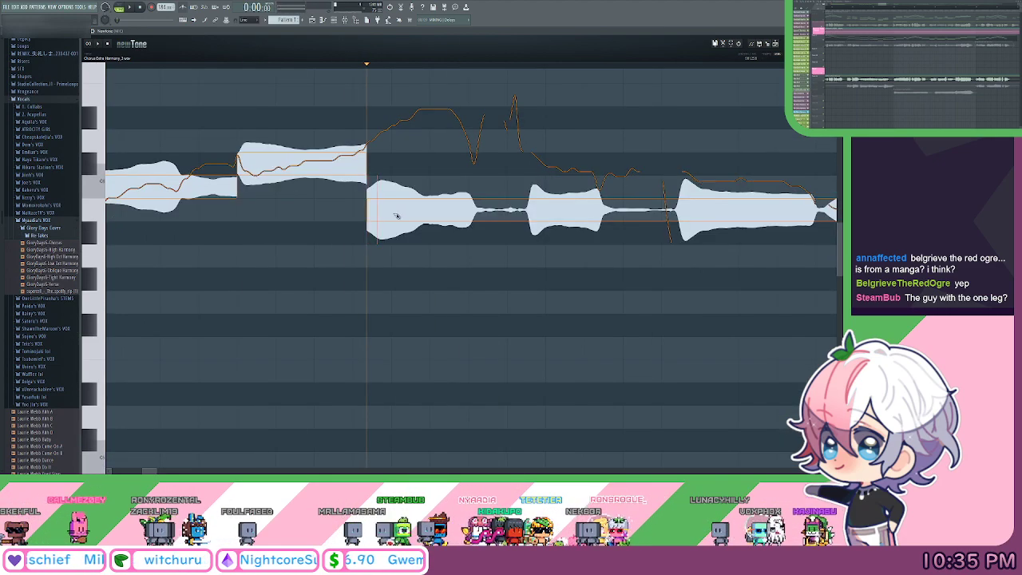
pyautogui.click(526, 213)
# Audition the end of the first phrase and slice it before each of its last two notes.
pyautogui.moveTo(528, 213); pyautogui.dragTo(303, 233)
pyautogui.press('space')
pyautogui.press('space')
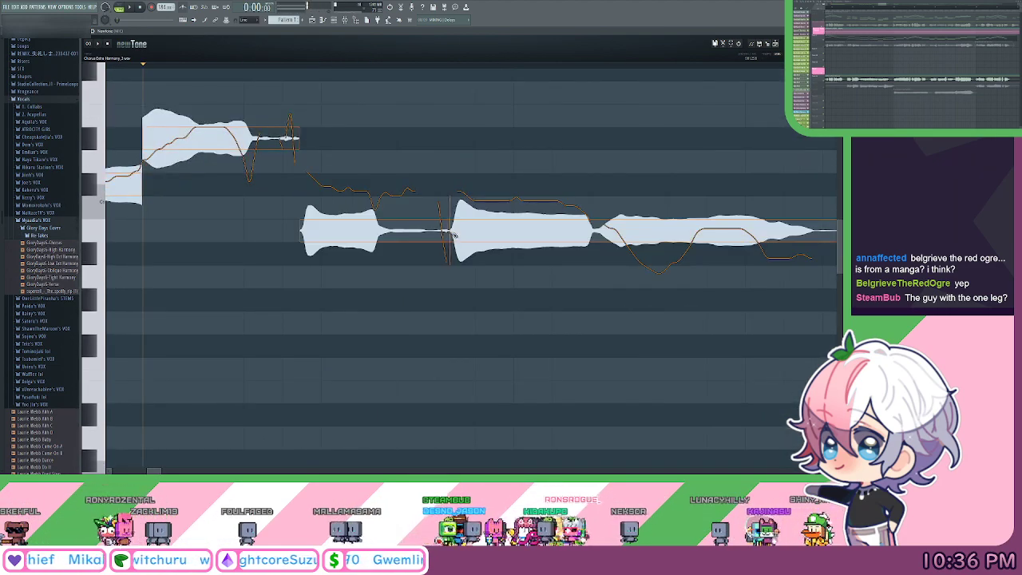
pyautogui.click(452, 234)
pyautogui.press('space')
pyautogui.press('space')
pyautogui.moveTo(541, 89); pyautogui.dragTo(370, 83)
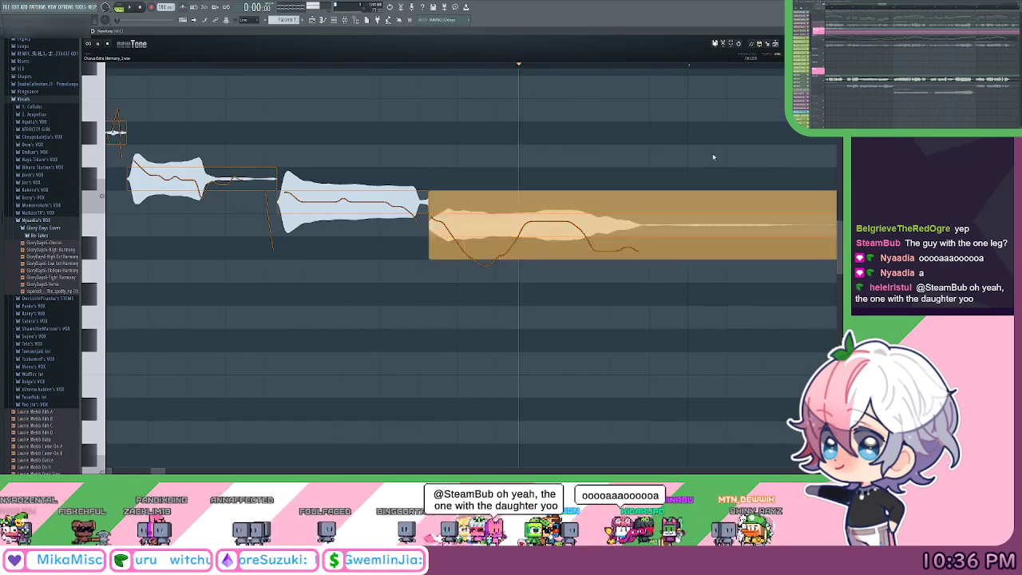
# Slice the second phrase at its low opening syllable, at the start of the following long note and at that note's slight pitch rise.
pyautogui.press('space')
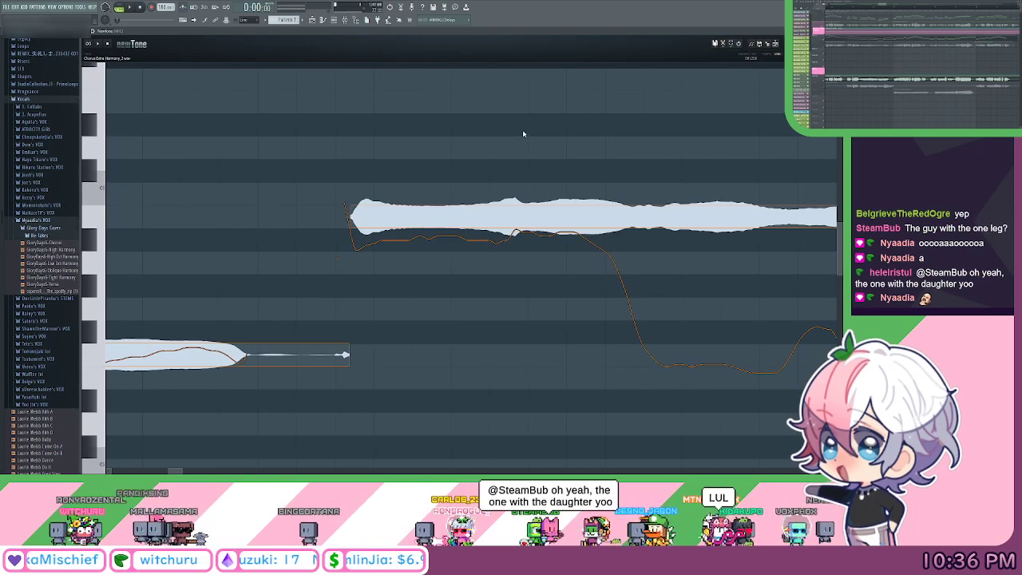
pyautogui.scroll(-2, 329, 64)
pyautogui.moveTo(311, 65); pyautogui.dragTo(453, 238)
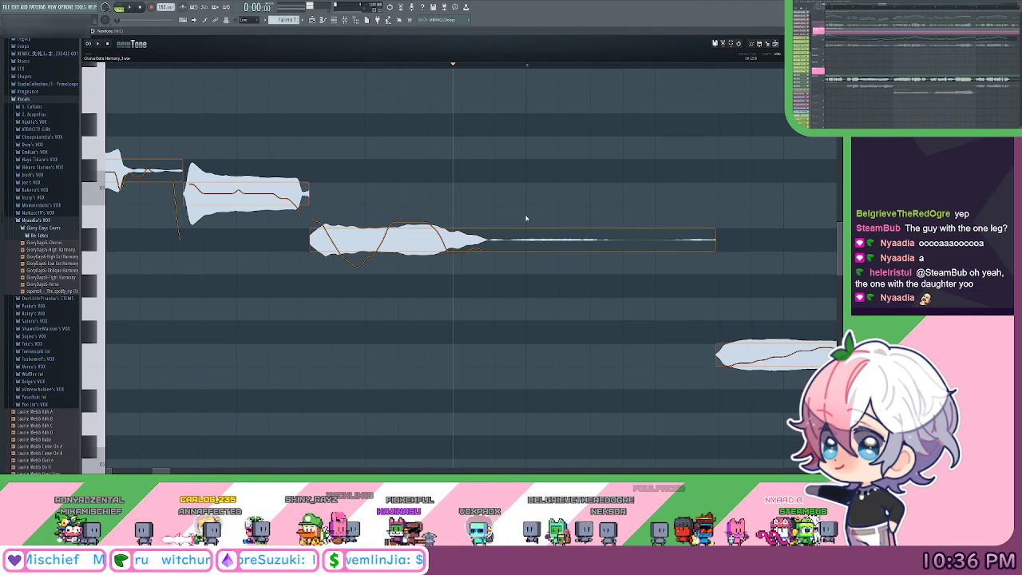
pyautogui.moveTo(744, 168); pyautogui.dragTo(342, 133)
pyautogui.moveTo(507, 118); pyautogui.dragTo(373, 112)
pyautogui.click(365, 176)
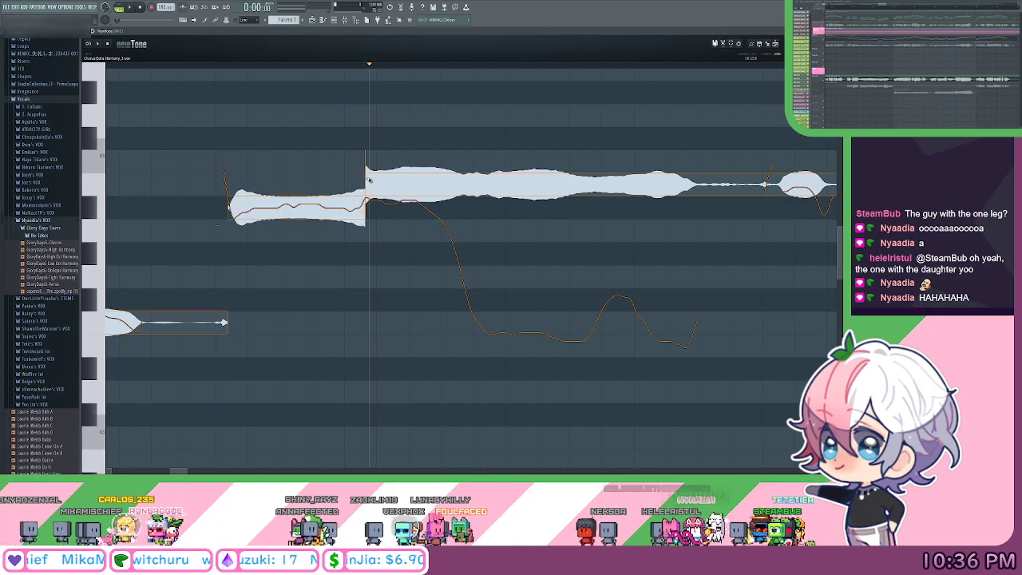
# Slice the long note where its pitch plunges to the low range and before the short syllable that follows.
pyautogui.press('space')
pyautogui.moveTo(416, 69); pyautogui.dragTo(376, 112)
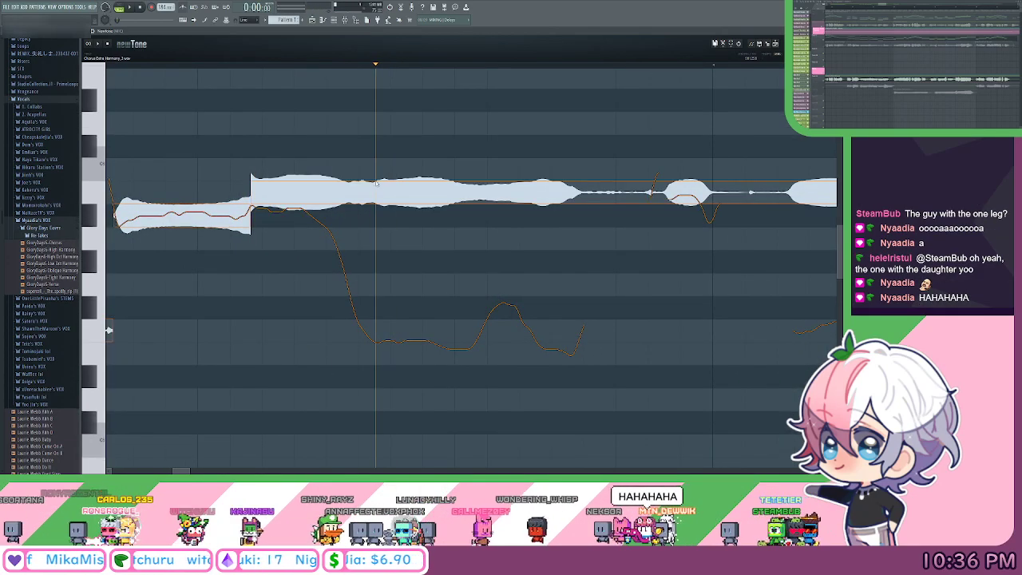
pyautogui.click(376, 181)
pyautogui.moveTo(504, 104); pyautogui.dragTo(359, 91)
pyautogui.click(516, 179)
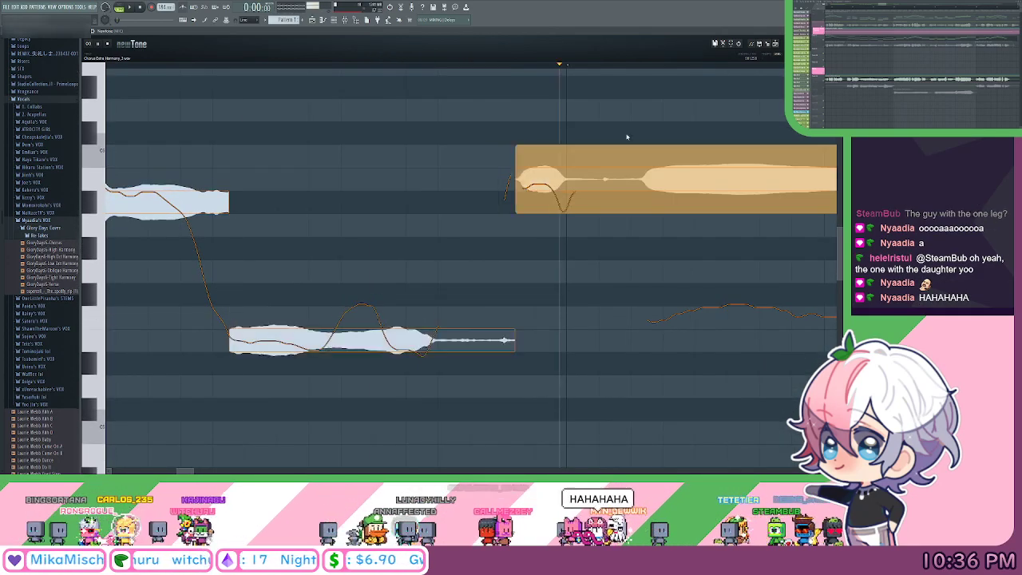
# Slice the vocal between the short syllable and the next sustained note, and again in the middle of that sustained note.
pyautogui.moveTo(627, 137); pyautogui.dragTo(456, 146)
pyautogui.press('space')
pyautogui.click(461, 196)
pyautogui.moveTo(598, 103); pyautogui.dragTo(346, 106)
pyautogui.moveTo(178, 64); pyautogui.dragTo(365, 146)
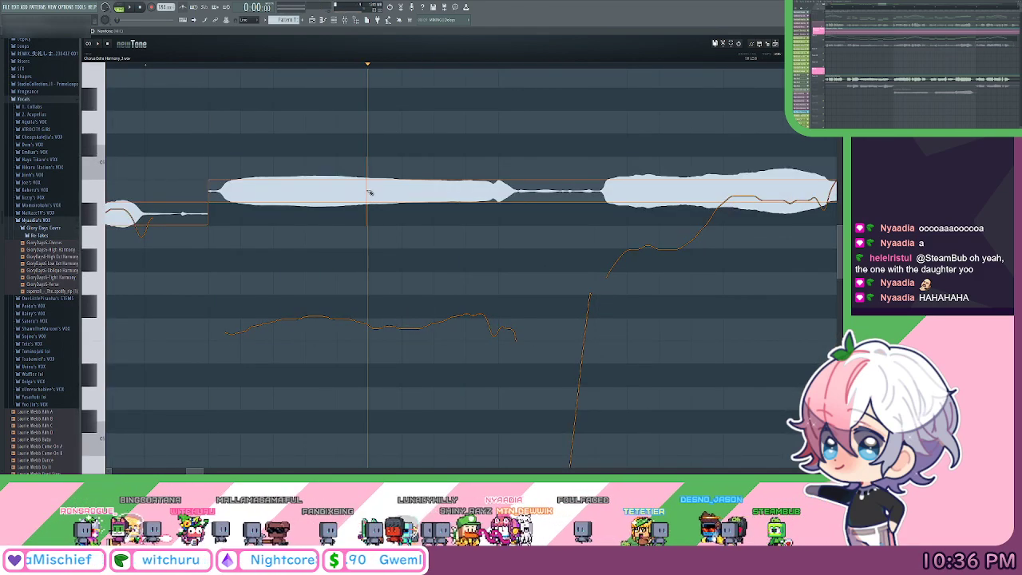
pyautogui.click(369, 191)
# Play the sustained low note and slice the vocal at the start of the rising note after it.
pyautogui.moveTo(511, 142); pyautogui.dragTo(352, 143)
pyautogui.press('space')
pyautogui.press('space')
pyautogui.click(440, 192)
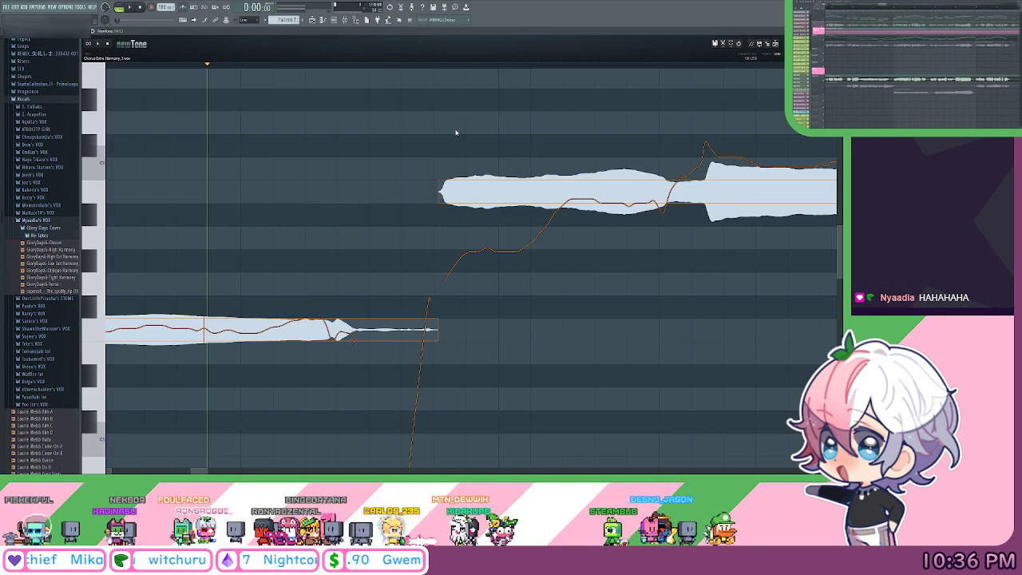
# Audition the rising note's opening and slice it where its pitch climbs to the higher level.
pyautogui.moveTo(418, 66); pyautogui.dragTo(466, 193)
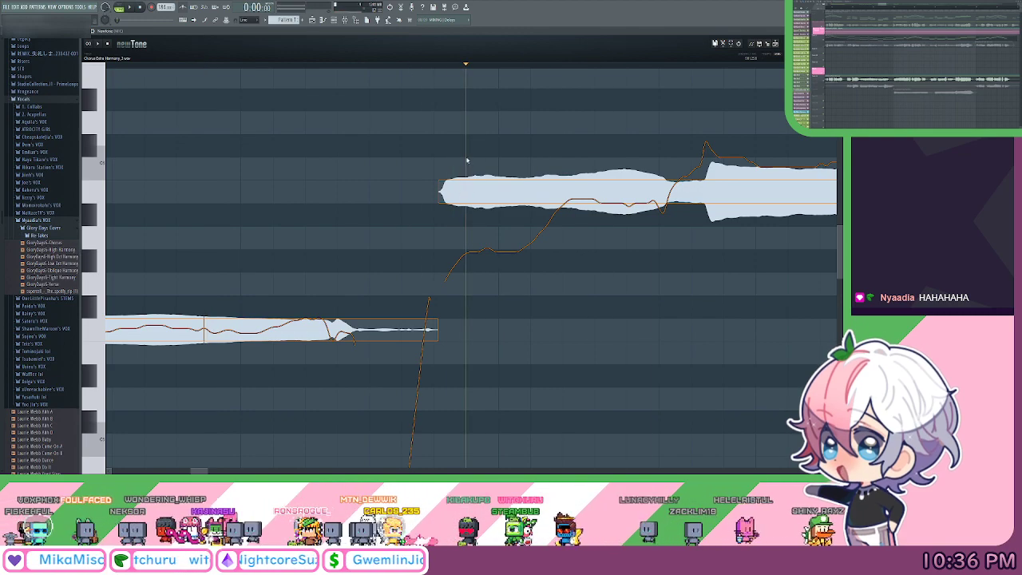
pyautogui.moveTo(397, 67); pyautogui.dragTo(387, 126)
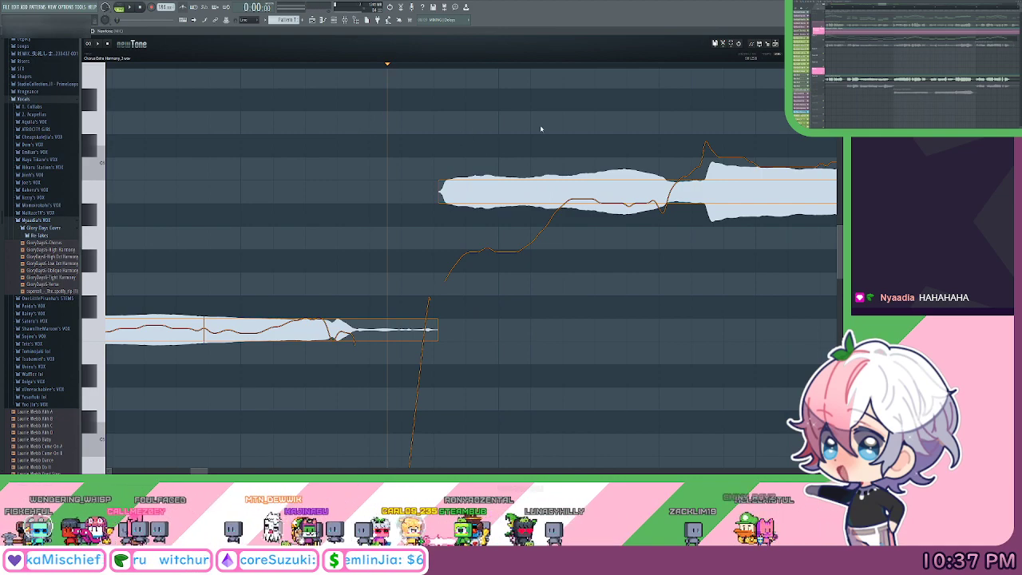
pyautogui.moveTo(540, 129); pyautogui.dragTo(439, 117)
pyautogui.moveTo(371, 66); pyautogui.dragTo(394, 89)
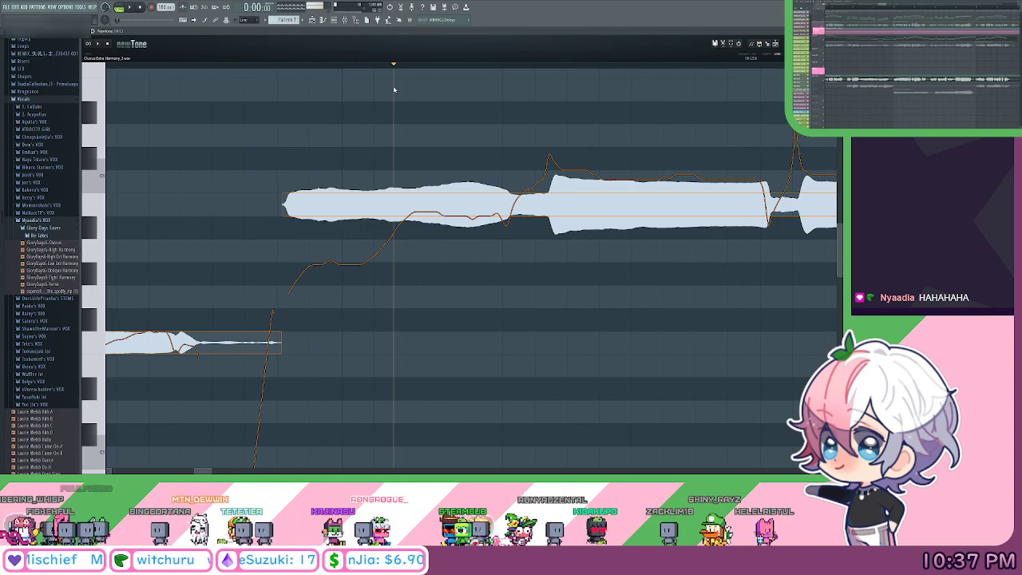
pyautogui.doubleClick(395, 214)
pyautogui.moveTo(573, 150); pyautogui.dragTo(475, 154)
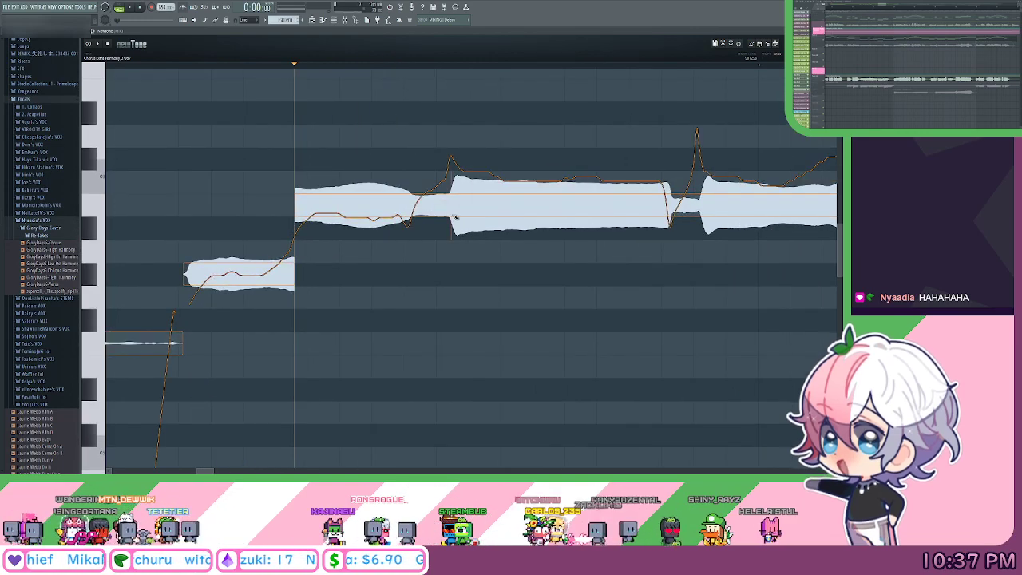
# Slice the sustained vocal at the swell where its pitch steps up and at the start of the next syllable.
pyautogui.doubleClick(450, 212)
pyautogui.hscroll(4, 610, 146)
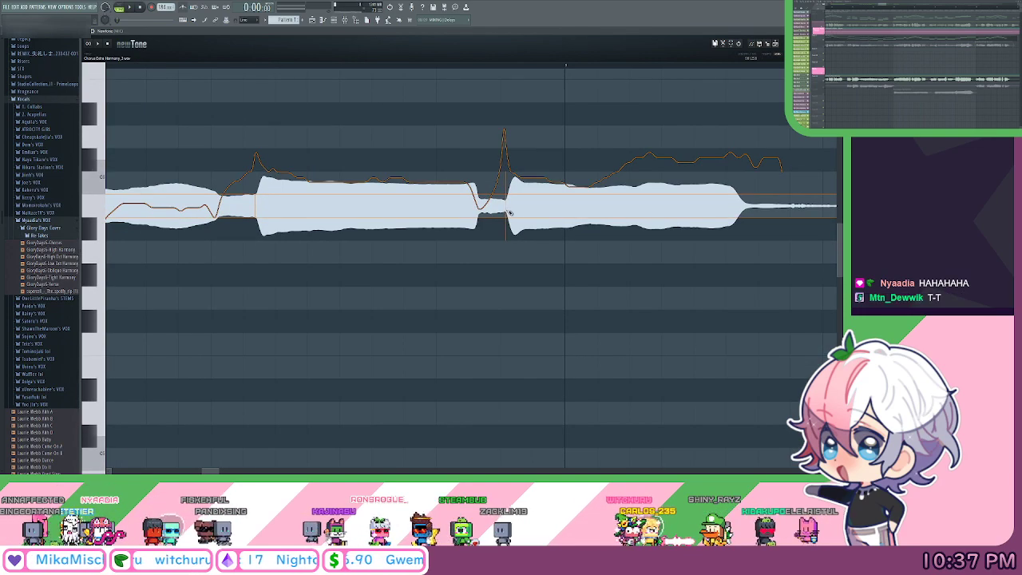
pyautogui.doubleClick(507, 210)
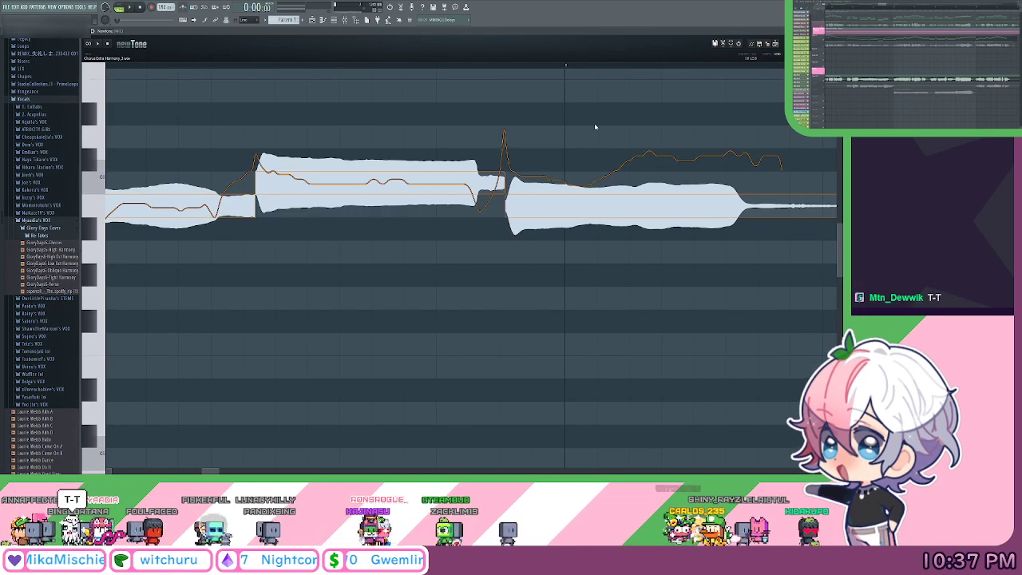
# Audition the following syllable and slice it where its pitch begins to climb to the higher level.
pyautogui.hscroll(5, 595, 126)
pyautogui.press('space')
pyautogui.moveTo(259, 70); pyautogui.dragTo(391, 88)
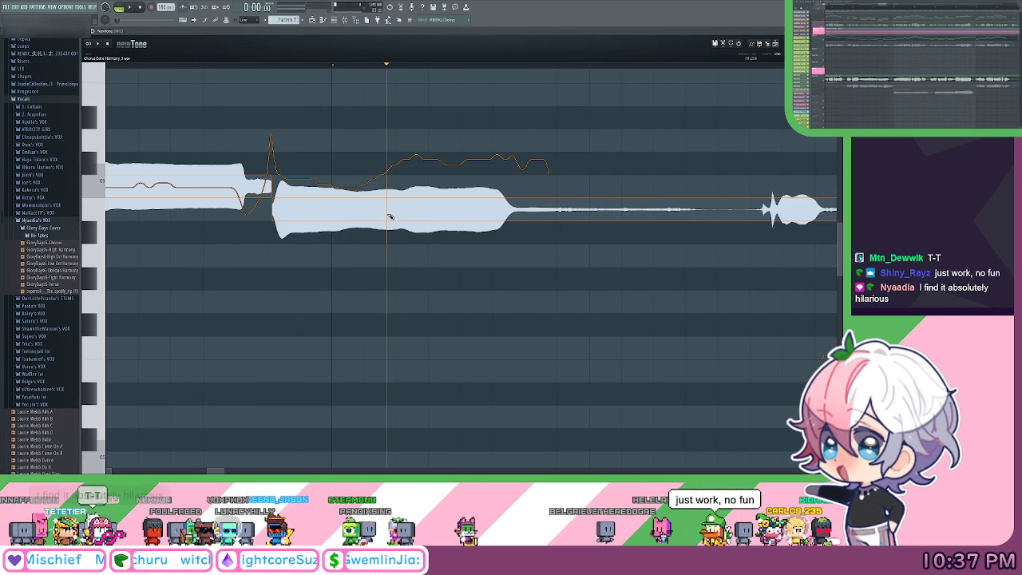
pyautogui.doubleClick(390, 216)
# Slice the vocal after the consonant spike ending the quiet tail, and again at the start of the next short syllable.
pyautogui.moveTo(628, 151); pyautogui.dragTo(457, 158)
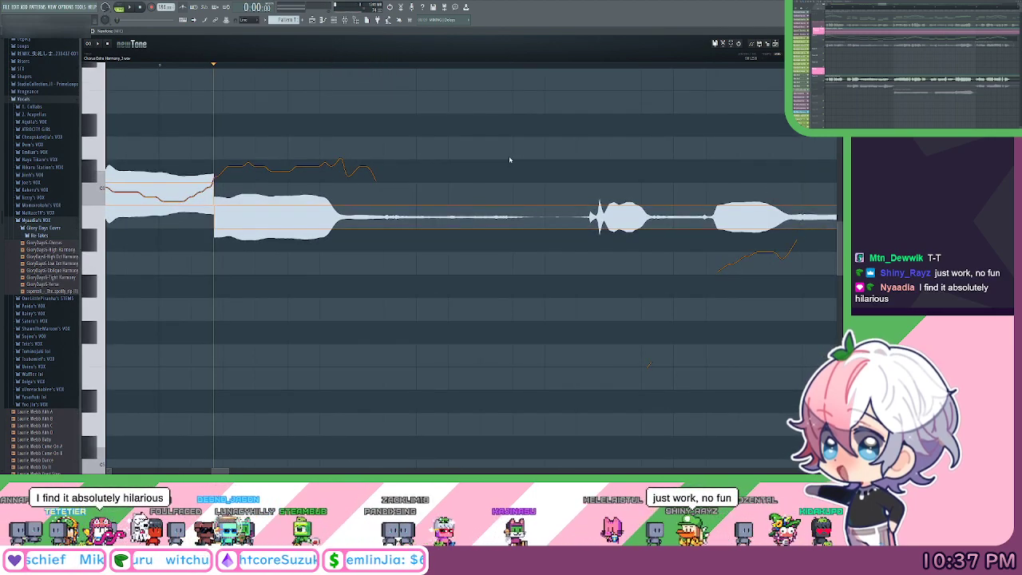
pyautogui.hscroll(3, 479, 162)
pyautogui.scroll(-1, 459, 71)
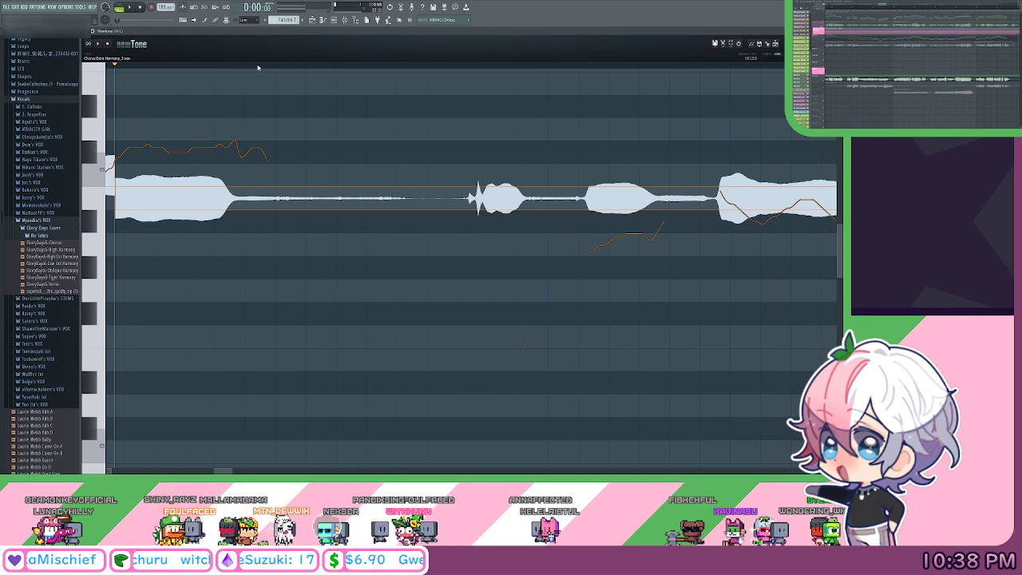
pyautogui.scroll(-2, 259, 67)
pyautogui.moveTo(439, 111); pyautogui.dragTo(403, 112)
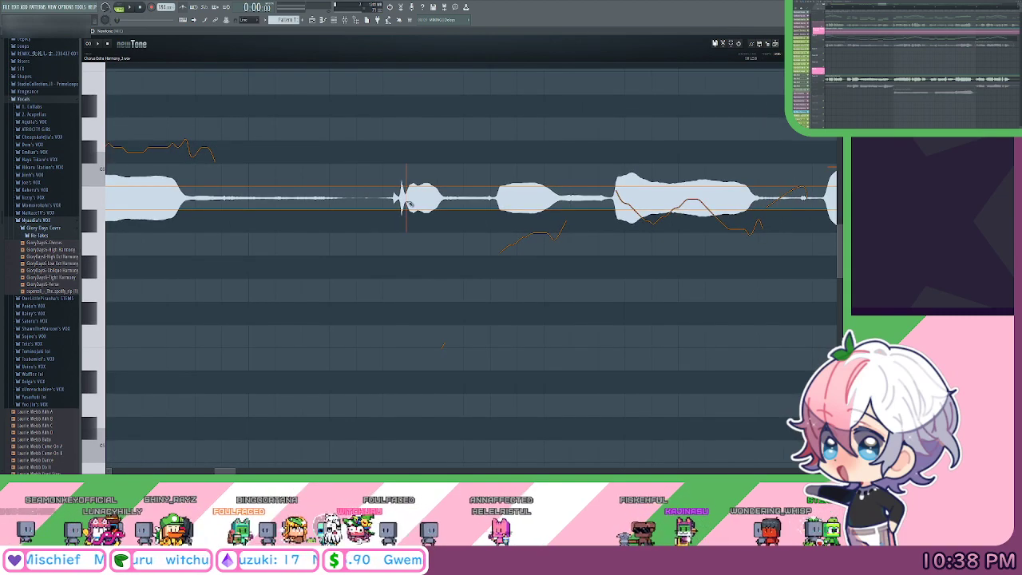
pyautogui.click(407, 201)
pyautogui.moveTo(517, 150); pyautogui.dragTo(507, 158)
pyautogui.click(486, 205)
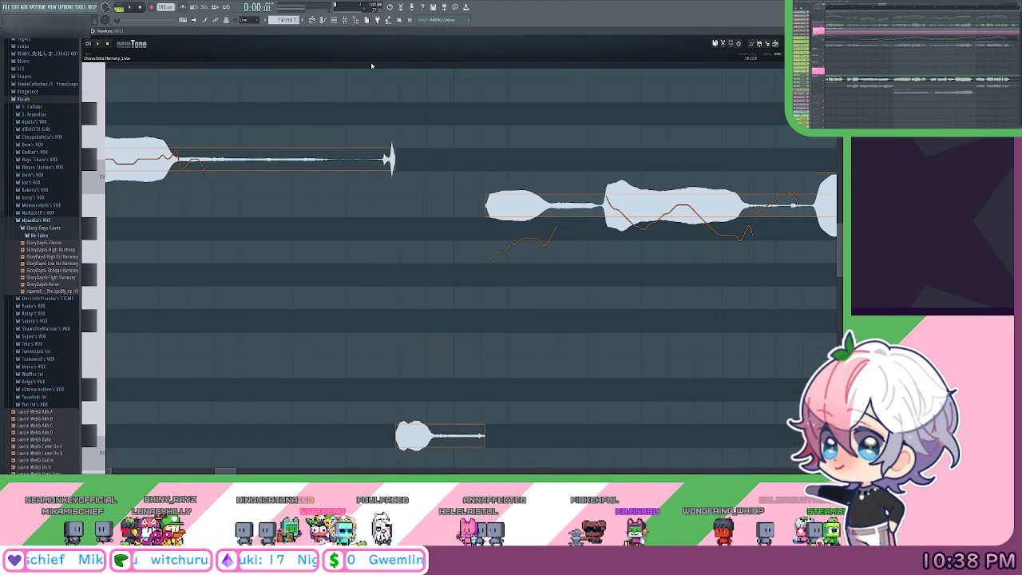
# Audition the passage and slice the vocal at the start of the long wavering note and in the silence after it.
pyautogui.click(349, 67)
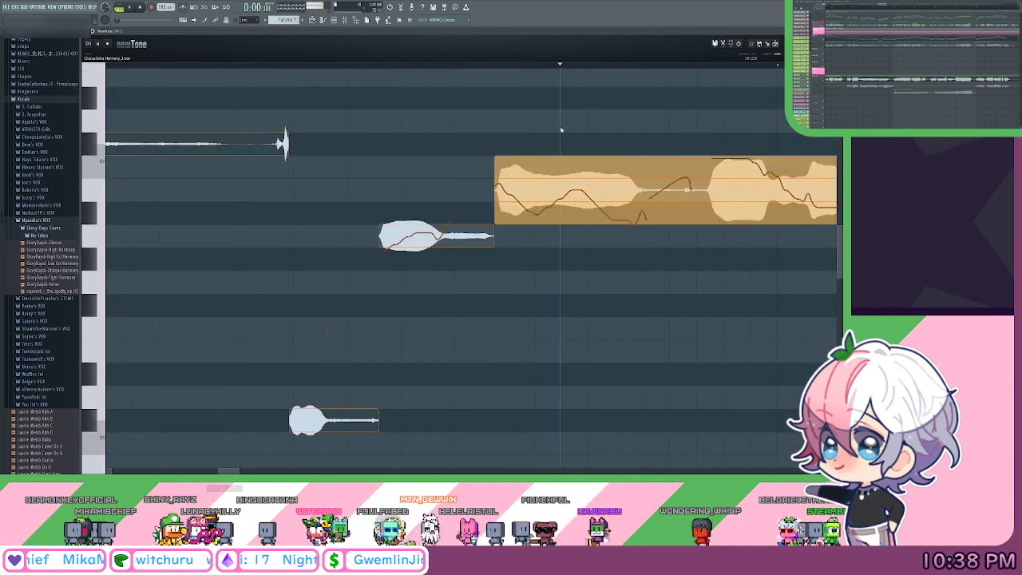
pyautogui.moveTo(567, 138); pyautogui.dragTo(420, 163)
pyautogui.press('space')
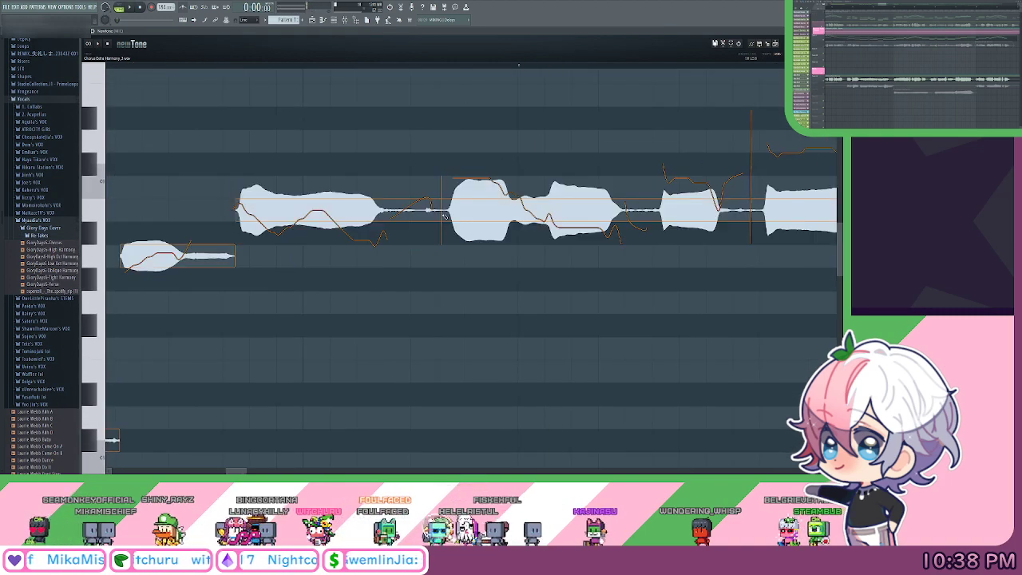
pyautogui.click(442, 207)
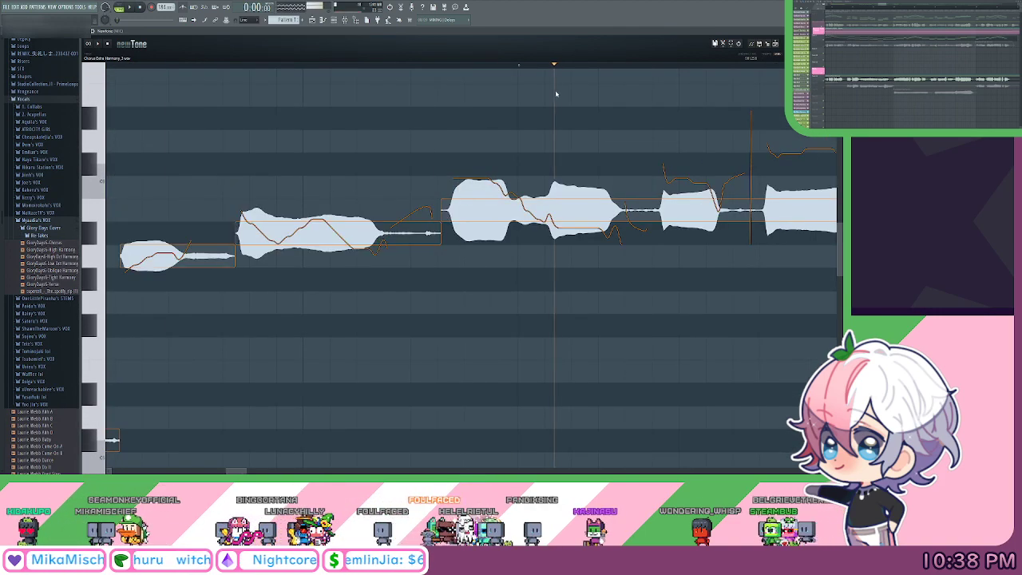
# Slice the next note where its pitch falls to the lower level and audition the passage around the cut.
pyautogui.click(550, 201)
pyautogui.moveTo(577, 114); pyautogui.dragTo(492, 99)
pyautogui.moveTo(428, 66); pyautogui.dragTo(450, 99)
pyautogui.scroll(2, 500, 67)
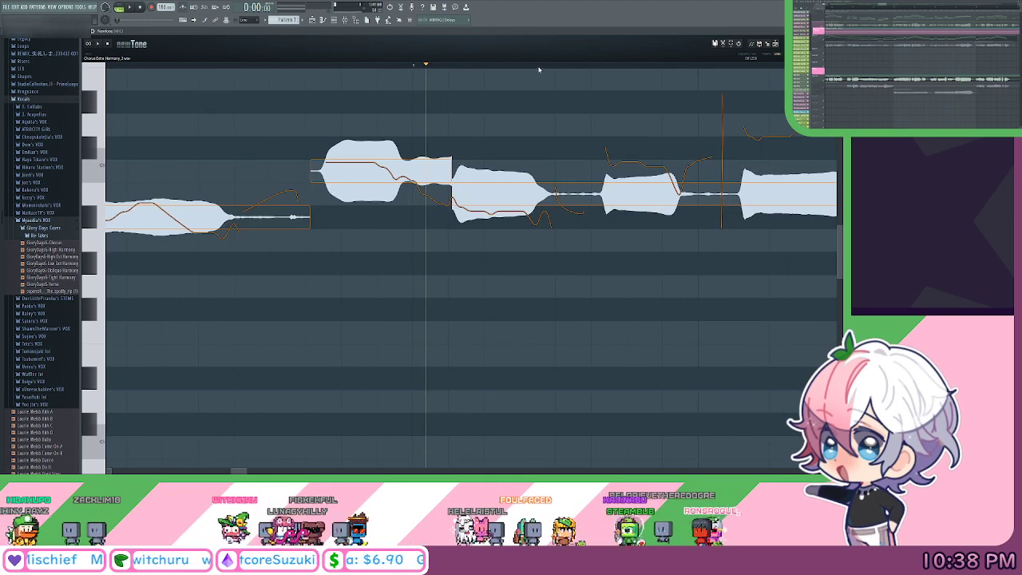
pyautogui.moveTo(532, 110); pyautogui.dragTo(521, 143)
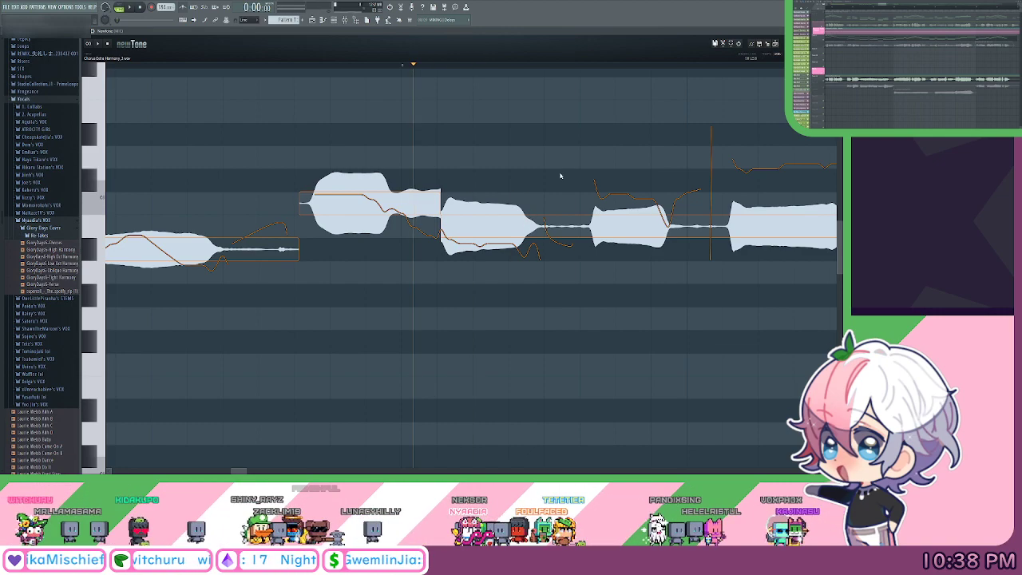
pyautogui.moveTo(580, 166); pyautogui.dragTo(534, 179)
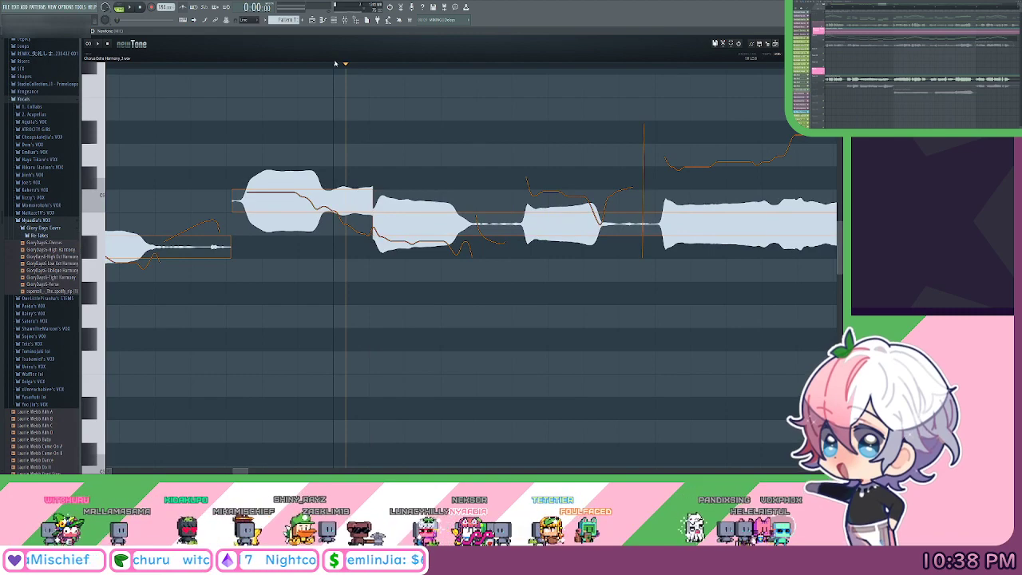
pyautogui.moveTo(348, 66)
pyautogui.mouseDown()
pyautogui.moveTo(398, 88)
pyautogui.moveTo(371, 86)
pyautogui.moveTo(372, 107)
pyautogui.mouseUp()
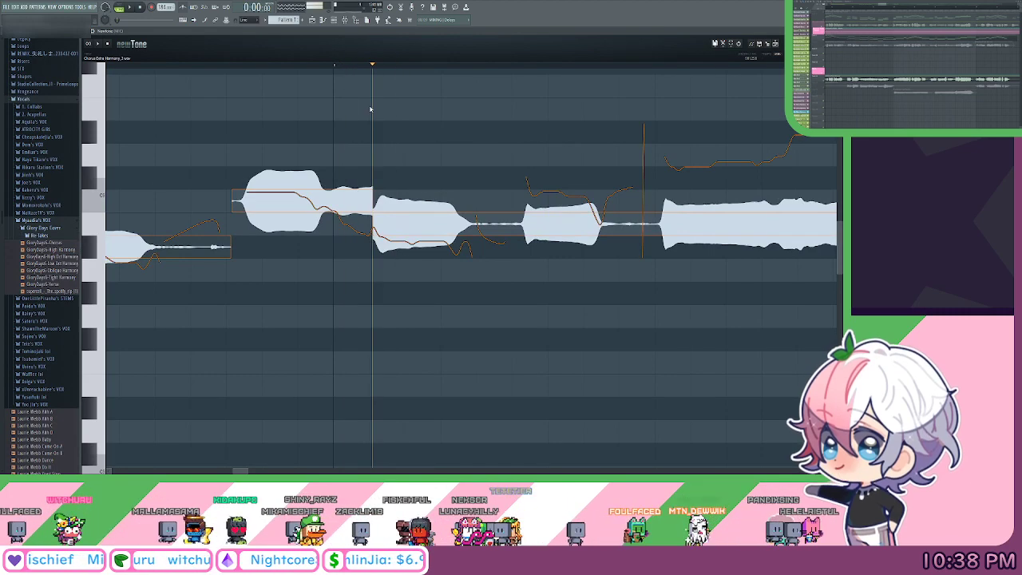
# Slice the vocal before the short syllable and again at the start of the sustained note that follows it.
pyautogui.click(521, 223)
pyautogui.moveTo(487, 224); pyautogui.dragTo(487, 248)
pyautogui.moveTo(566, 166); pyautogui.dragTo(380, 142)
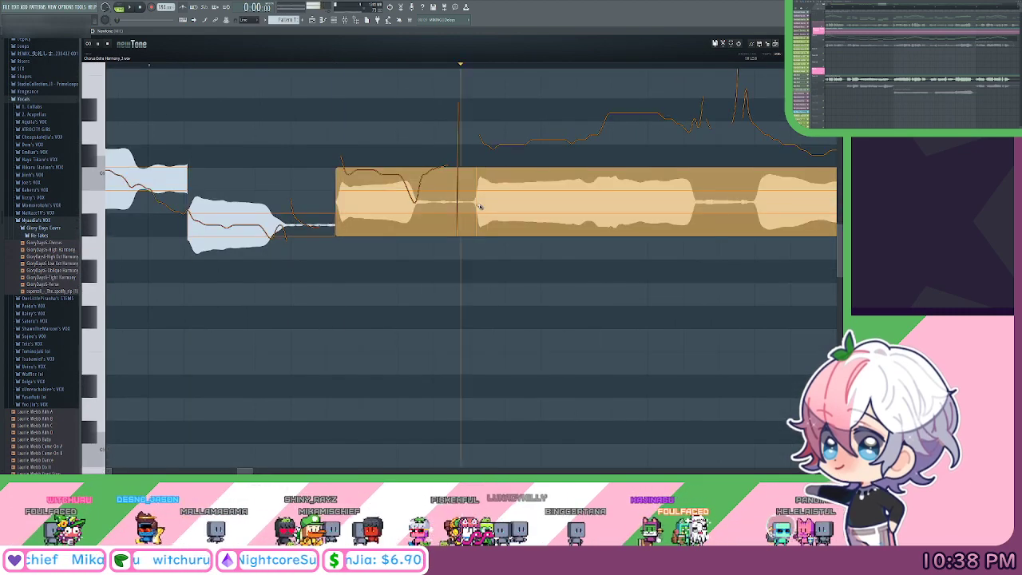
pyautogui.click(470, 206)
pyautogui.moveTo(435, 201); pyautogui.dragTo(435, 178)
# Slice the sustained note where its pitch climbs, and again where the next note starts after the short gap.
pyautogui.moveTo(520, 81); pyautogui.dragTo(387, 102)
pyautogui.click(219, 169)
pyautogui.click(390, 195)
pyautogui.moveTo(375, 194); pyautogui.dragTo(375, 149)
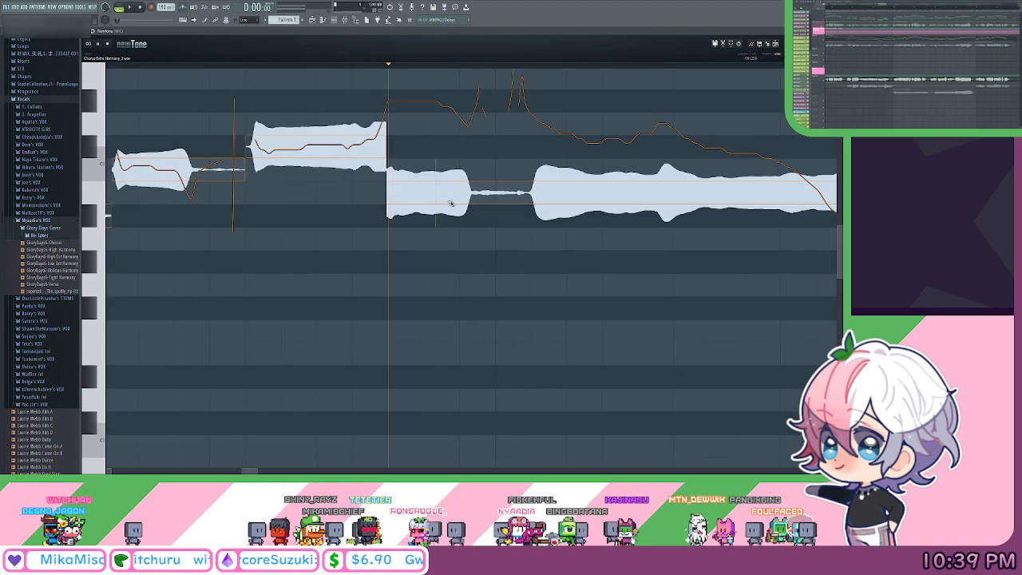
pyautogui.click(532, 194)
pyautogui.moveTo(495, 193); pyautogui.dragTo(495, 101)
# Audition the long note with the falling pitch and slice it at two points along the phrase.
pyautogui.moveTo(543, 145); pyautogui.dragTo(395, 147)
pyautogui.click(291, 65)
pyautogui.click(413, 188)
pyautogui.moveTo(479, 147); pyautogui.dragTo(346, 140)
pyautogui.moveTo(302, 67); pyautogui.dragTo(444, 197)
pyautogui.click(442, 198)
# Play on through the quiet stretch and slice the vocal where the next full note starts.
pyautogui.press('space')
pyautogui.moveTo(645, 115); pyautogui.dragTo(399, 136)
pyautogui.press('space')
pyautogui.press('space')
pyautogui.click(432, 207)
pyautogui.moveTo(511, 157); pyautogui.dragTo(336, 164)
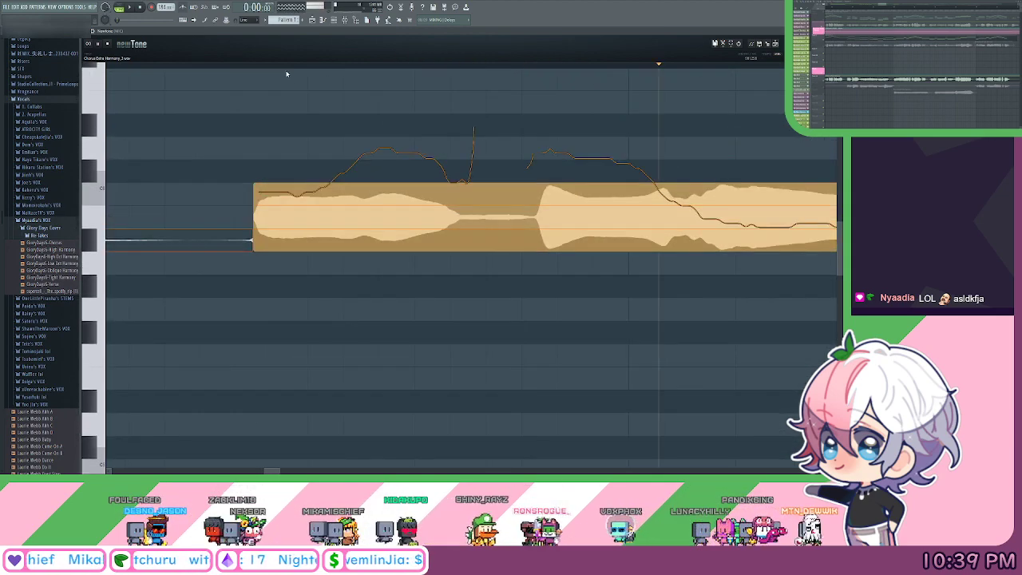
# Audition the note's opening and slice it where its pitch rises to the upper level.
pyautogui.press('space')
pyautogui.moveTo(311, 67); pyautogui.dragTo(365, 128)
pyautogui.click(365, 220)
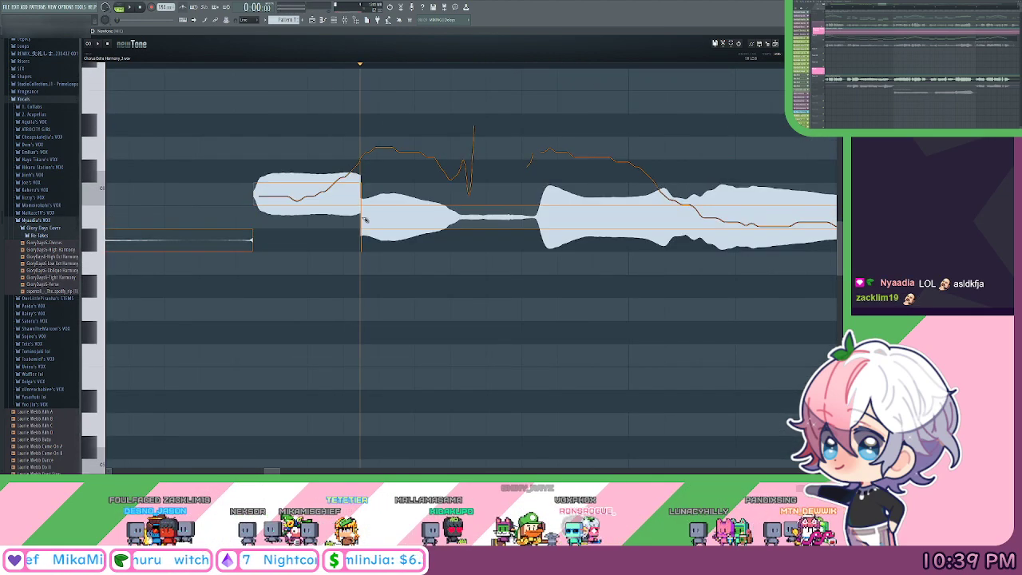
# Play the raised note and slice the vocal at the start of the loud note after the quiet gap.
pyautogui.press('space')
pyautogui.press('space')
pyautogui.press('space')
pyautogui.press('space')
pyautogui.click(539, 220)
# Slice the loud note where its falling pitch settles on the lower level.
pyautogui.moveTo(582, 156); pyautogui.dragTo(358, 121)
pyautogui.moveTo(280, 64); pyautogui.dragTo(487, 128)
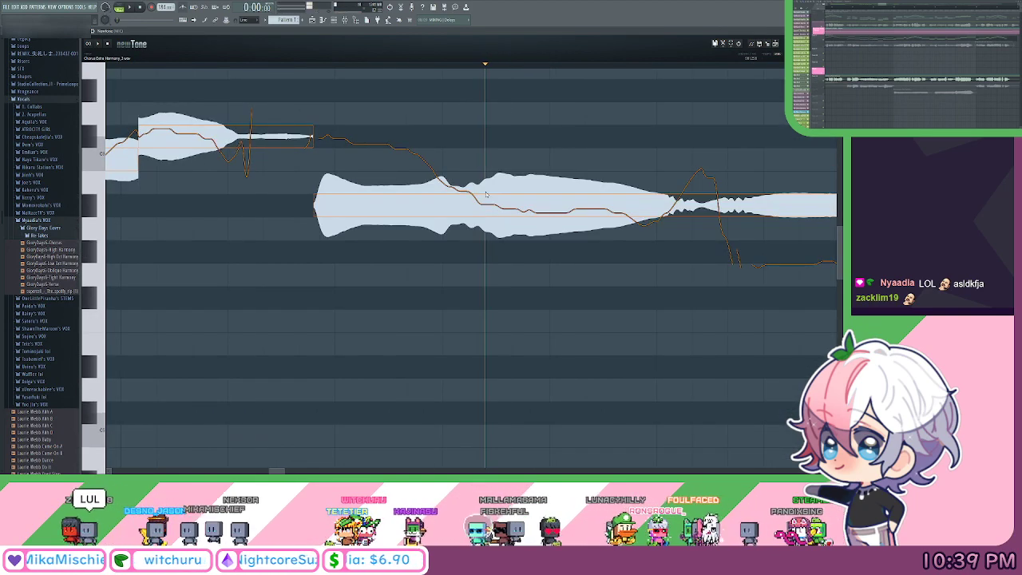
pyautogui.click(485, 208)
# Play the decaying note and slice the vocal where the pitch drops into the thin low note.
pyautogui.moveTo(575, 136); pyautogui.dragTo(401, 130)
pyautogui.press('space')
pyautogui.press('space')
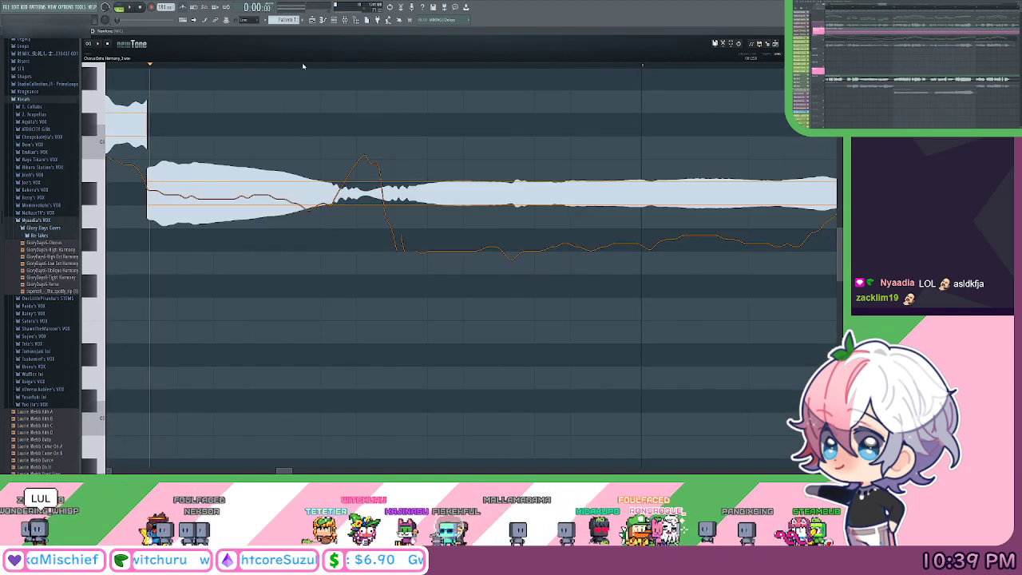
pyautogui.moveTo(305, 66); pyautogui.dragTo(397, 94)
pyautogui.press('space')
pyautogui.press('space')
pyautogui.click(398, 187)
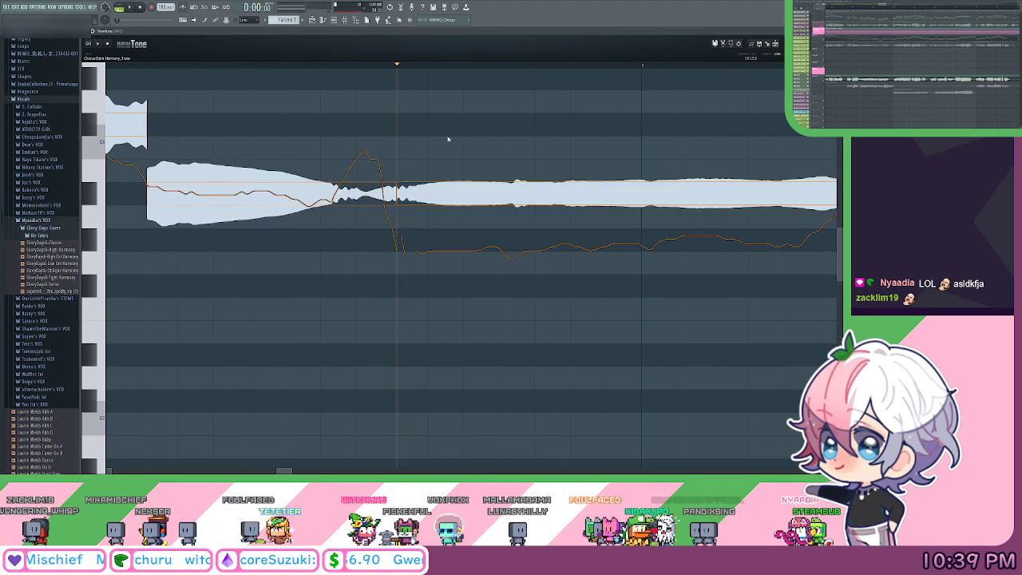
# Audition the thin low note and slice it just after its small early pitch dip.
pyautogui.scroll(-2, 426, 66)
pyautogui.press('space')
pyautogui.moveTo(573, 105); pyautogui.dragTo(357, 78)
pyautogui.press('space')
pyautogui.scroll(2, 245, 67)
pyautogui.moveTo(245, 67); pyautogui.dragTo(335, 119)
pyautogui.moveTo(336, 170); pyautogui.dragTo(336, 216)
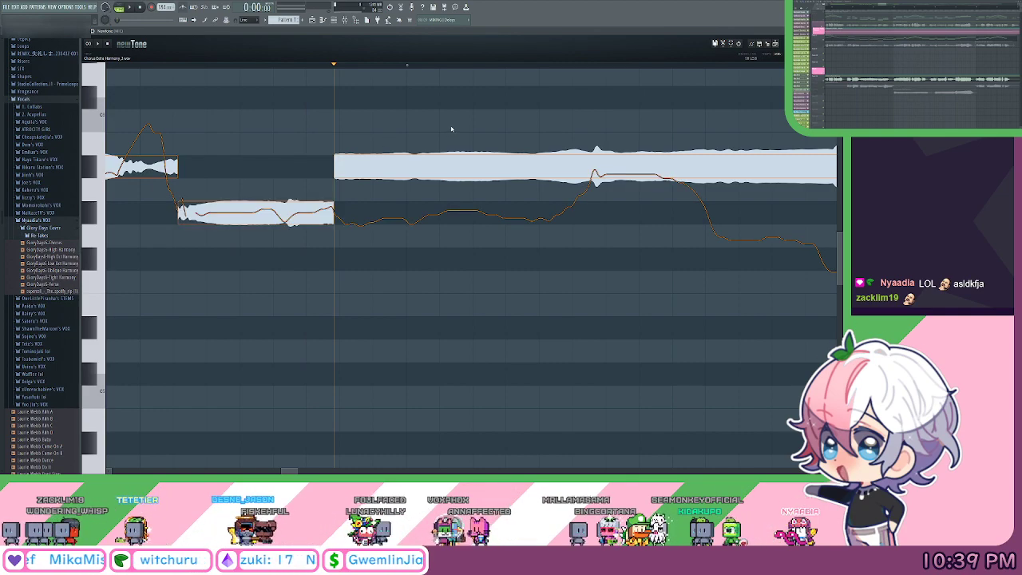
pyautogui.scroll(1, 471, 118)
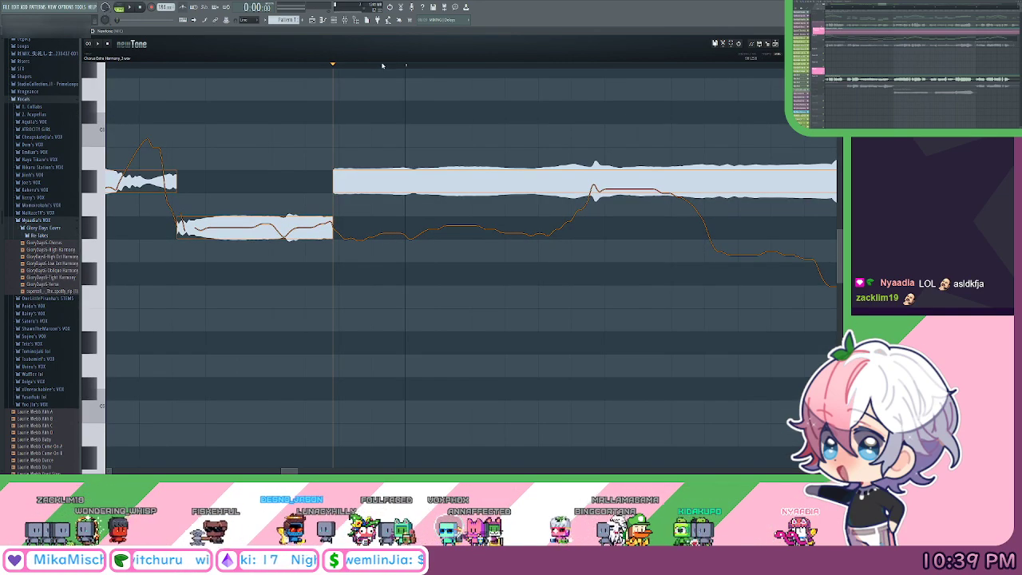
pyautogui.scroll(-1, 382, 65)
pyautogui.moveTo(463, 95); pyautogui.dragTo(460, 127)
pyautogui.scroll(1, 357, 67)
pyautogui.scroll(1, 98, 162)
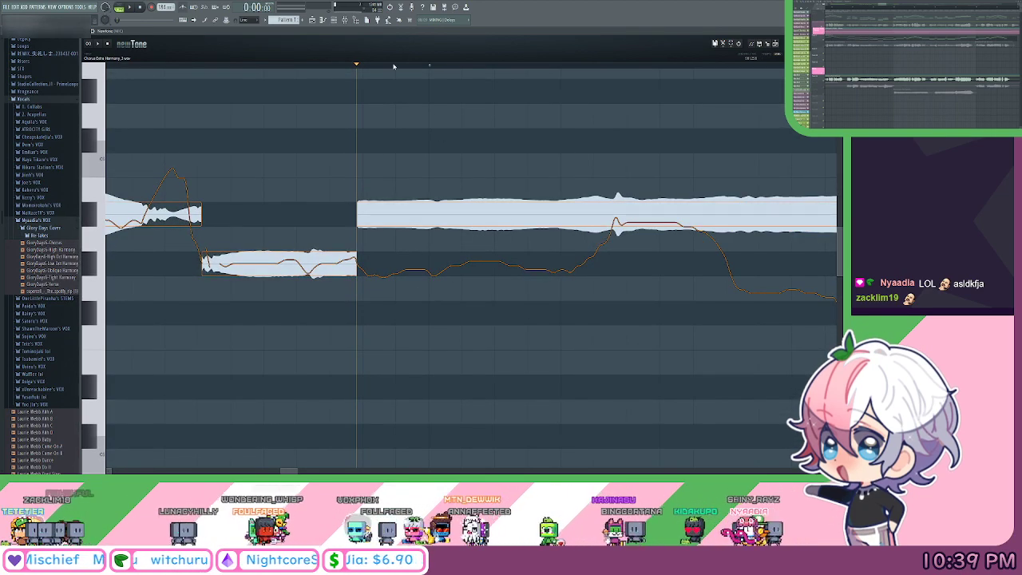
pyautogui.scroll(-1, 398, 69)
pyautogui.moveTo(517, 117); pyautogui.dragTo(478, 130)
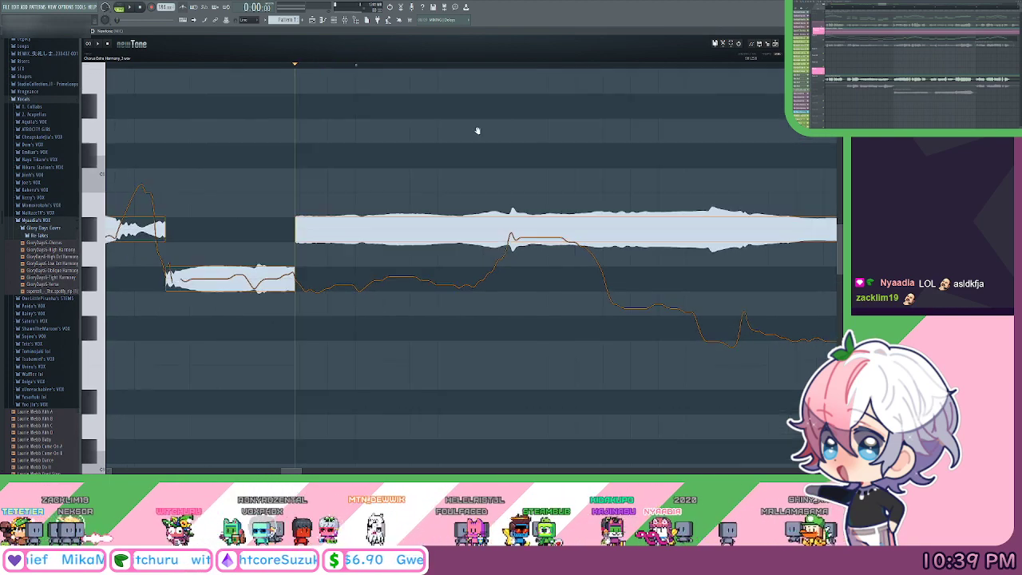
# Audition the remaining long low note and slice it at two of its pitch changes.
pyautogui.press('space')
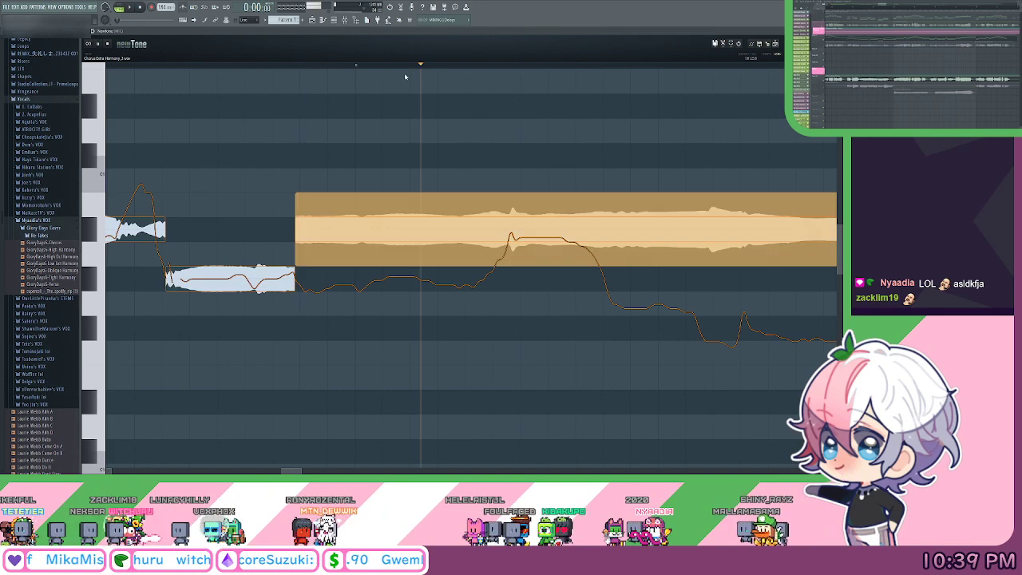
pyautogui.moveTo(272, 65); pyautogui.dragTo(319, 97)
pyautogui.click(380, 227)
pyautogui.press('space')
pyautogui.click(512, 211)
# Keep playing the descending phrase and slice it at three further pitch changes.
pyautogui.press('space')
pyautogui.press('space')
pyautogui.click(451, 182)
pyautogui.click(586, 171)
pyautogui.press('space')
pyautogui.press('space')
pyautogui.click(538, 160)
# Audition the next stretch of the phrase and slice it at the playback marker.
pyautogui.press('space')
pyautogui.press('space')
pyautogui.moveTo(386, 67); pyautogui.dragTo(528, 104)
pyautogui.click(529, 139)
pyautogui.press('space')
pyautogui.press('space')
# Slice the vocal at its next pitch change and at the start of the rising note after the long quiet tail.
pyautogui.moveTo(533, 67); pyautogui.dragTo(299, 99)
pyautogui.click(620, 139)
pyautogui.press('space')
pyautogui.moveTo(557, 88); pyautogui.dragTo(413, 110)
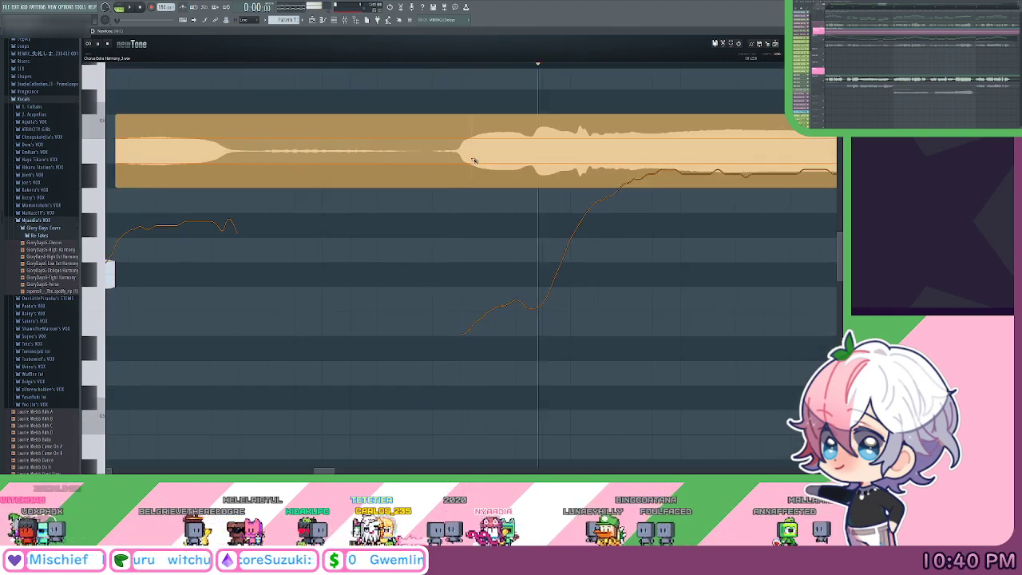
pyautogui.press('space')
pyautogui.click(459, 158)
# Audition the rising note and slice it midway up its steep pitch climb.
pyautogui.press('space')
pyautogui.moveTo(513, 103); pyautogui.dragTo(365, 103)
pyautogui.press('space')
pyautogui.moveTo(323, 65); pyautogui.dragTo(430, 65)
pyautogui.click(430, 150)
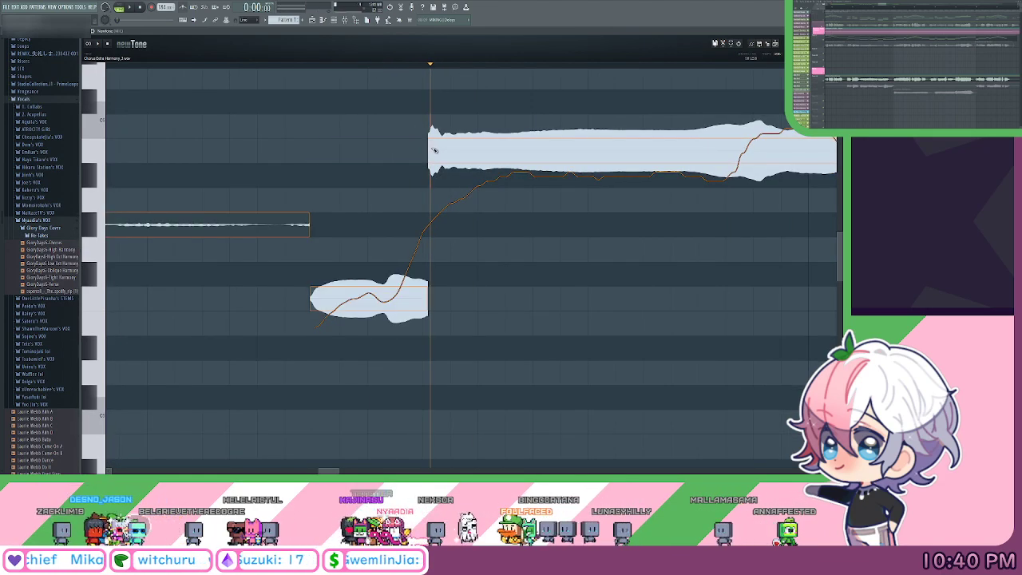
# Slice the long high note where its pitch rises to the plateau and where it falls off again.
pyautogui.moveTo(510, 109); pyautogui.dragTo(361, 117)
pyautogui.moveTo(529, 105); pyautogui.dragTo(375, 126)
pyautogui.press('space')
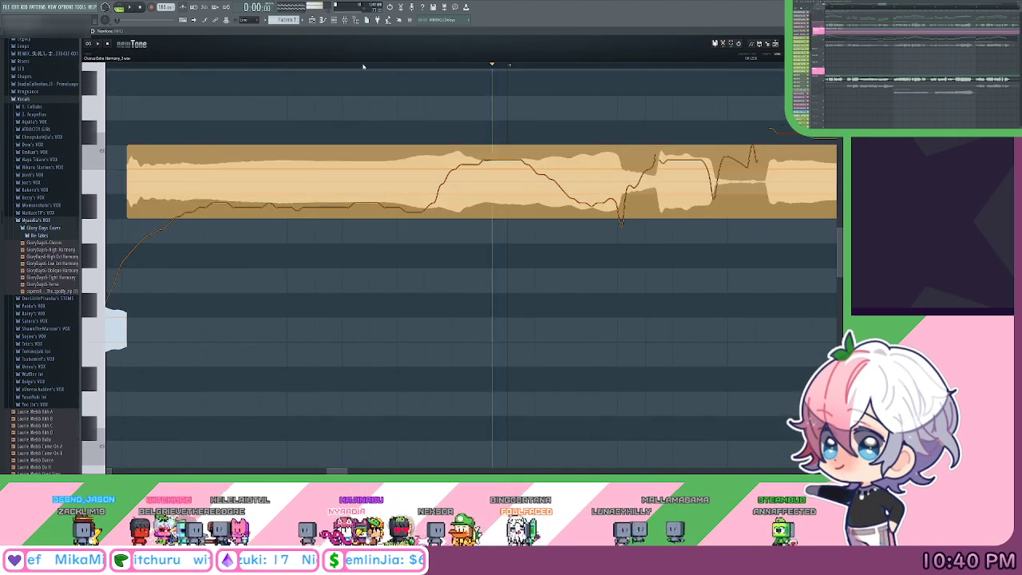
pyautogui.moveTo(374, 72)
pyautogui.mouseDown()
pyautogui.moveTo(474, 85)
pyautogui.moveTo(458, 90)
pyautogui.moveTo(573, 93)
pyautogui.moveTo(542, 100)
pyautogui.moveTo(567, 107)
pyautogui.moveTo(559, 116)
pyautogui.mouseUp()
pyautogui.click(453, 185)
pyautogui.click(565, 181)
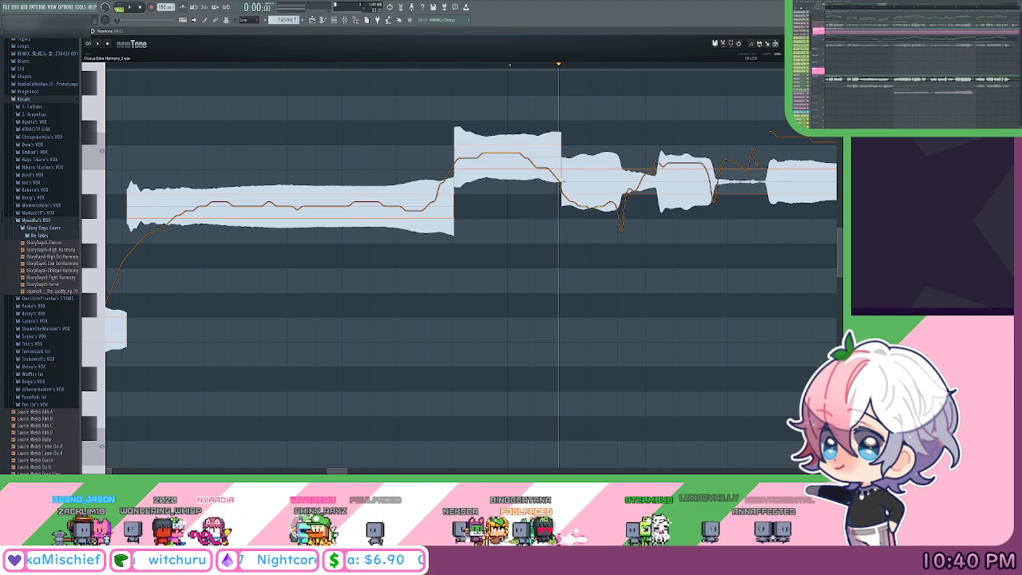
# Play on and slice the vocal before the next short syllable and at the start of the note after its quiet tail.
pyautogui.hscroll(1, 640, 124)
pyautogui.press('space')
pyautogui.press('space')
pyautogui.press('space')
pyautogui.press('space')
pyautogui.click(631, 185)
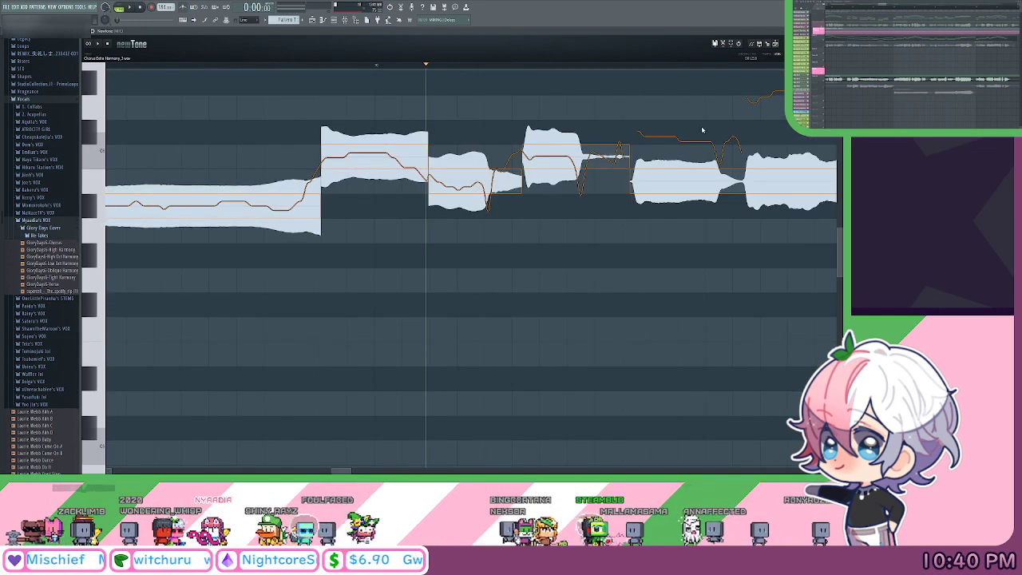
# Audition the next short note and slice the vocal where the long note after it begins.
pyautogui.moveTo(703, 130); pyautogui.dragTo(372, 134)
pyautogui.press('space')
pyautogui.press('space')
pyautogui.click(415, 185)
# Audition the long note and slice it where its high opening pitch starts falling.
pyautogui.click(396, 69)
pyautogui.press('space')
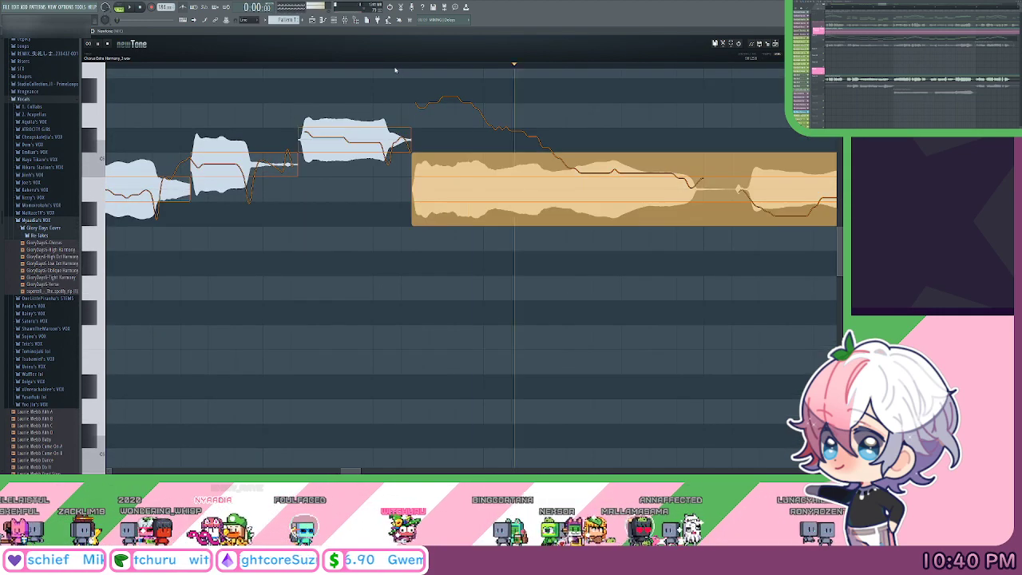
pyautogui.press('space')
pyautogui.moveTo(396, 68); pyautogui.dragTo(498, 104)
pyautogui.click(499, 186)
# Play the descending note and slice the vocal at the start of the syllable after the short silence.
pyautogui.moveTo(571, 130); pyautogui.dragTo(403, 121)
pyautogui.click(331, 65)
pyautogui.press('space')
pyautogui.press('space')
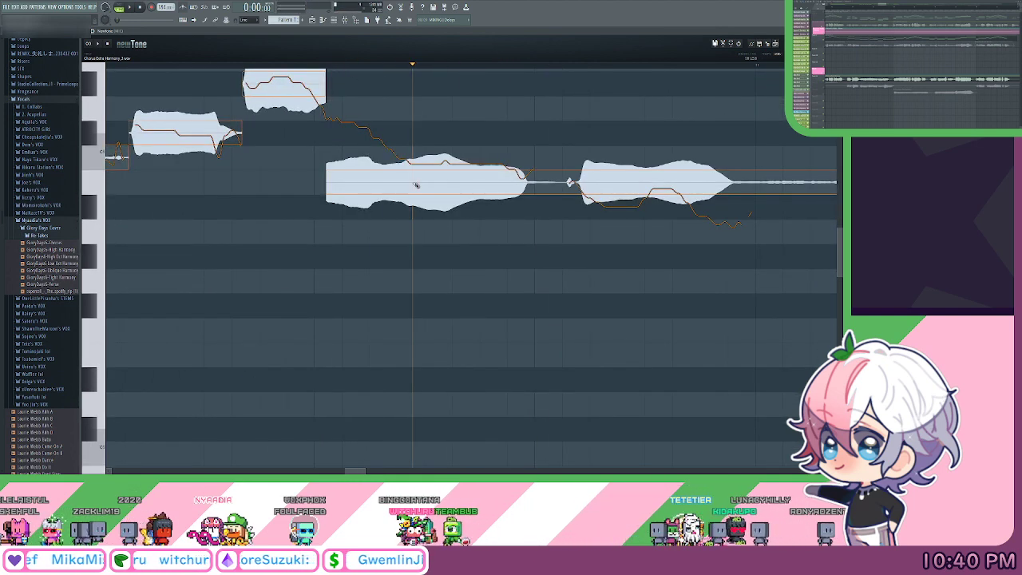
pyautogui.press('space')
pyautogui.press('space')
pyautogui.click(581, 185)
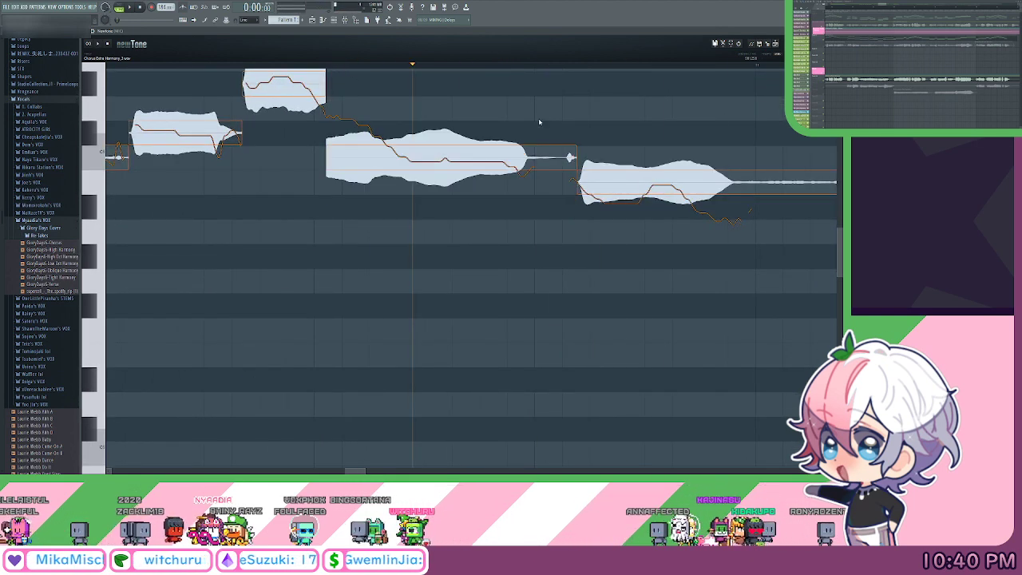
pyautogui.moveTo(532, 113); pyautogui.dragTo(499, 175)
pyautogui.scroll(-1, 363, 73)
pyautogui.scroll(1, 94, 151)
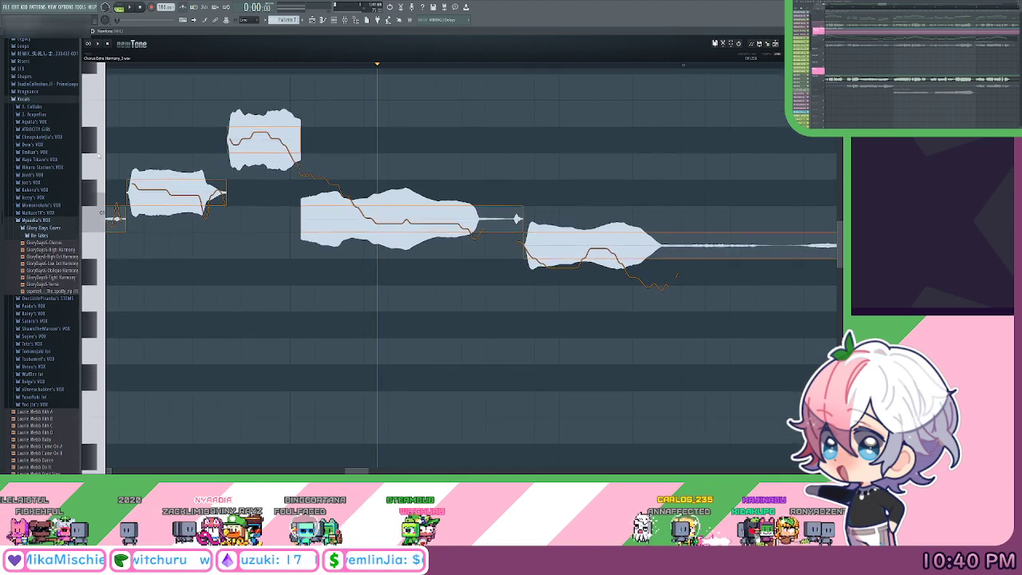
# Audition the note after the high syllable and slice it where its falling pitch levels out.
pyautogui.moveTo(387, 127); pyautogui.dragTo(417, 137)
pyautogui.scroll(2, 383, 68)
pyautogui.scroll(1, 382, 67)
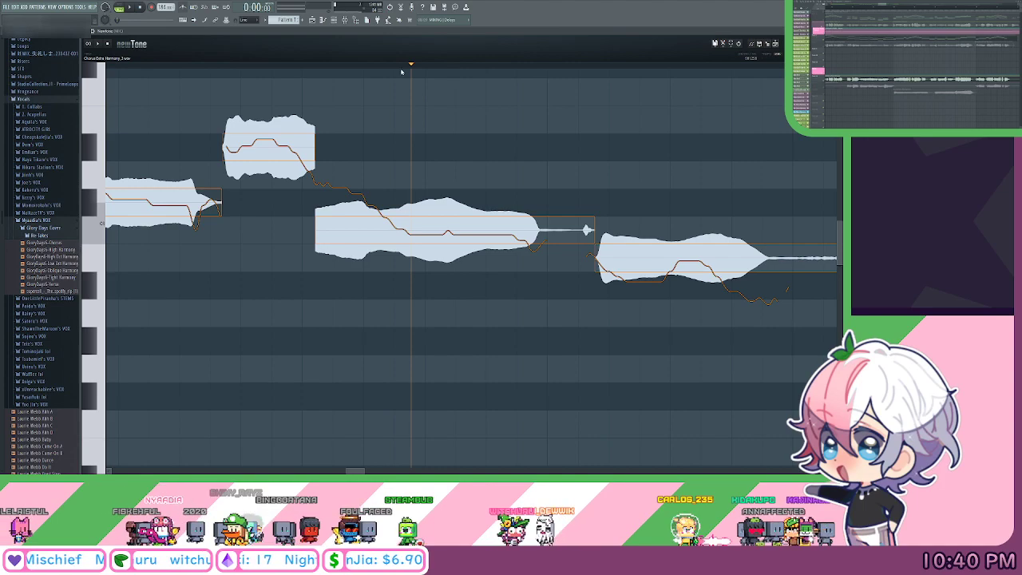
pyautogui.scroll(-1, 402, 72)
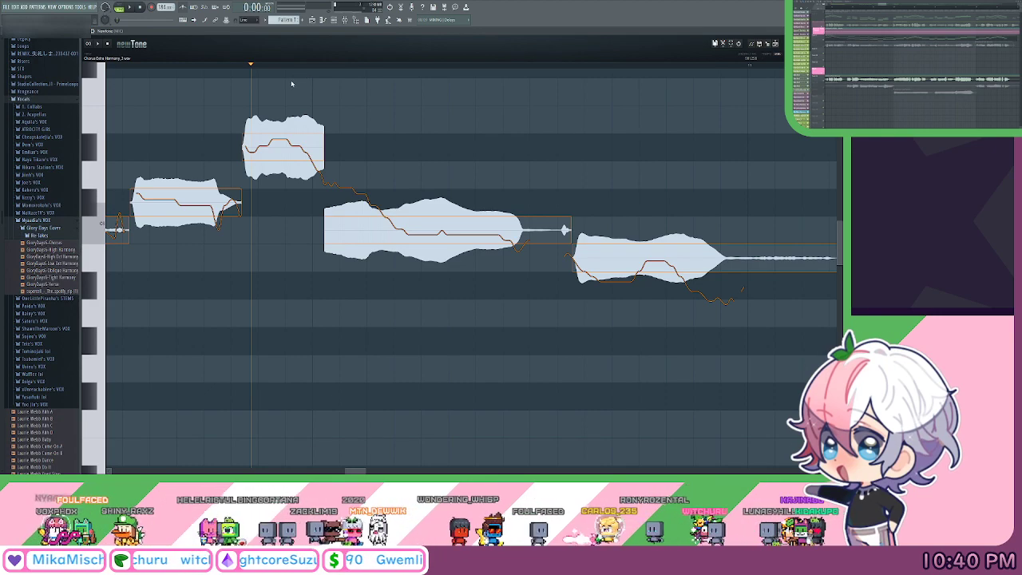
pyautogui.moveTo(253, 65)
pyautogui.mouseDown()
pyautogui.moveTo(417, 98)
pyautogui.moveTo(400, 254)
pyautogui.mouseUp()
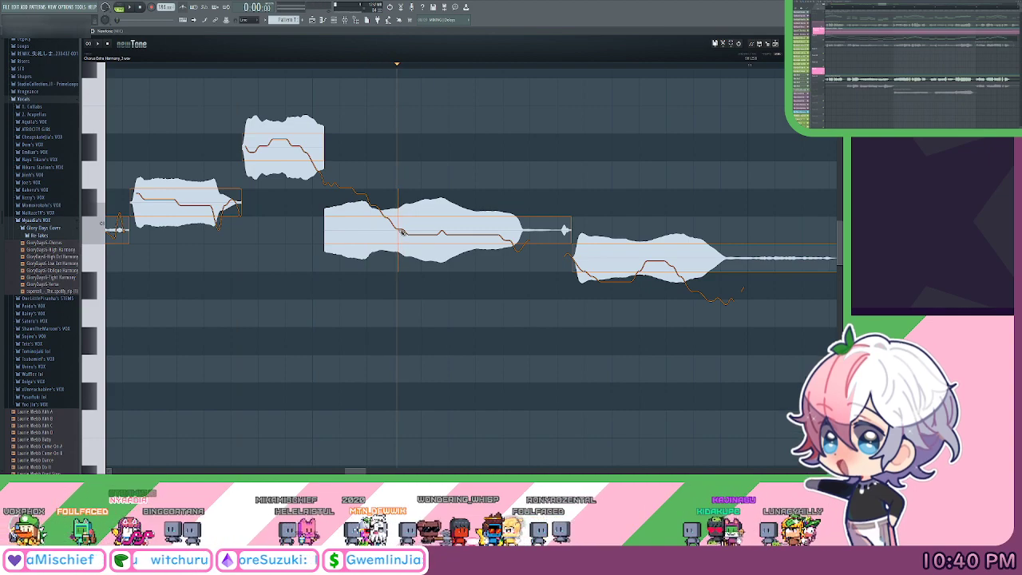
pyautogui.doubleClick(399, 231)
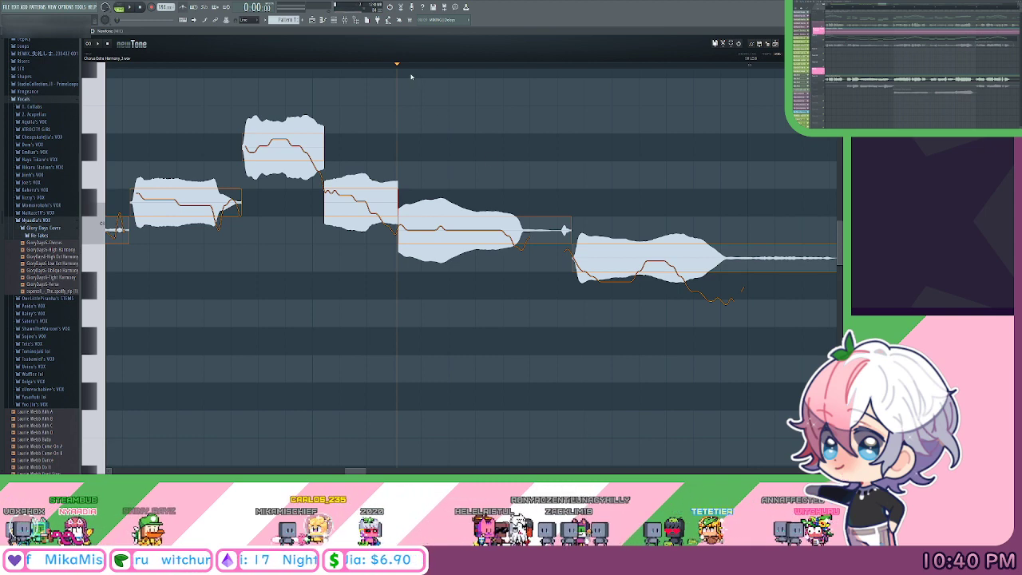
# Play back the vocal around the new slice from just before the cut to check the split.
pyautogui.scroll(-2, 399, 65)
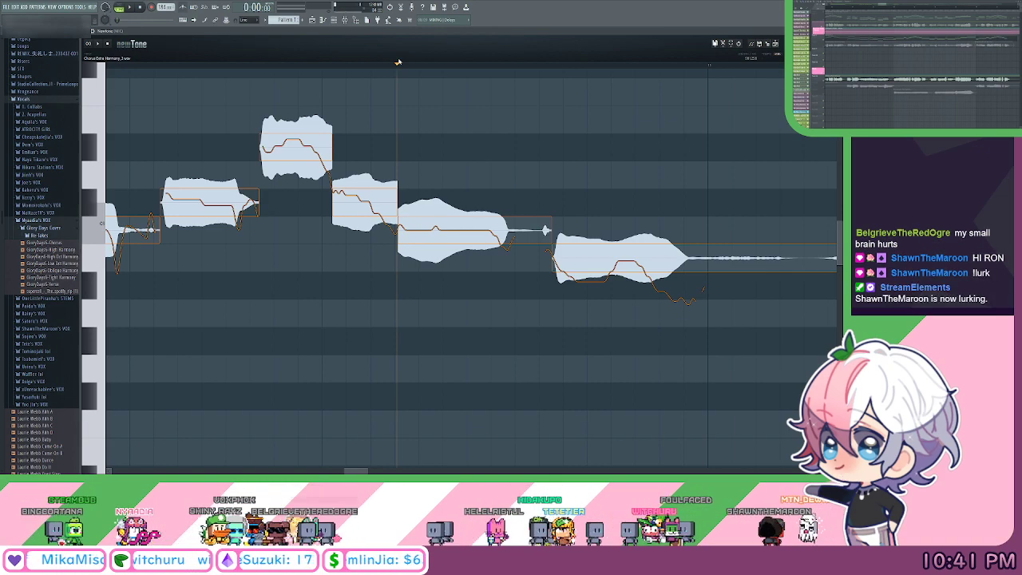
pyautogui.press('space')
pyautogui.press('space')
pyautogui.click(319, 62)
pyautogui.moveTo(347, 63); pyautogui.dragTo(348, 126)
pyautogui.press('space')
pyautogui.press('space')
# Slice the next long note at the start of the syllable after its quiet tail and play the separated note.
pyautogui.moveTo(405, 112)
pyautogui.mouseDown()
pyautogui.moveTo(336, 78)
pyautogui.moveTo(380, 85)
pyautogui.moveTo(404, 124)
pyautogui.mouseUp()
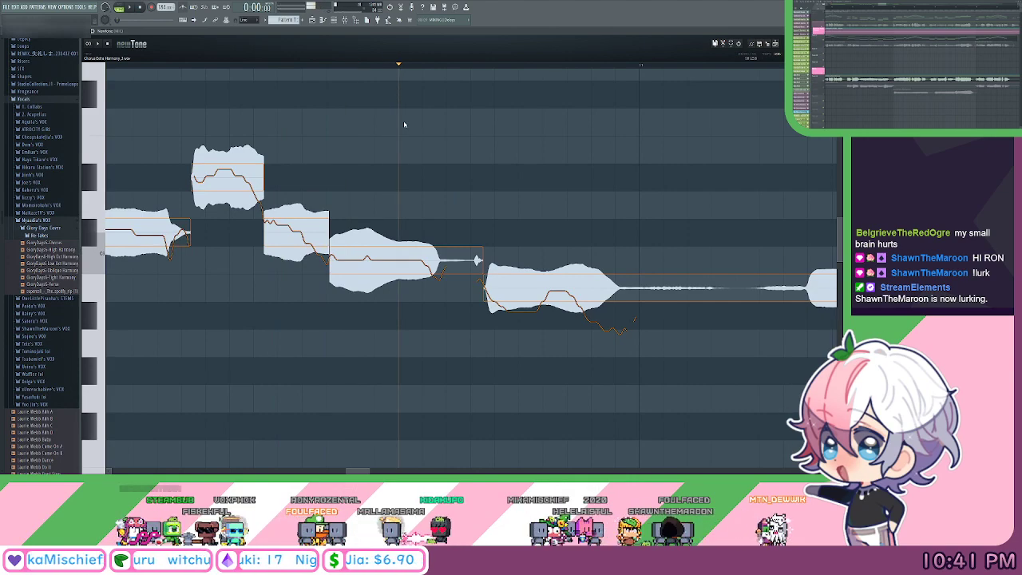
pyautogui.click(403, 271)
pyautogui.moveTo(597, 202); pyautogui.dragTo(464, 181)
pyautogui.moveTo(647, 208); pyautogui.dragTo(496, 168)
pyautogui.click(505, 226)
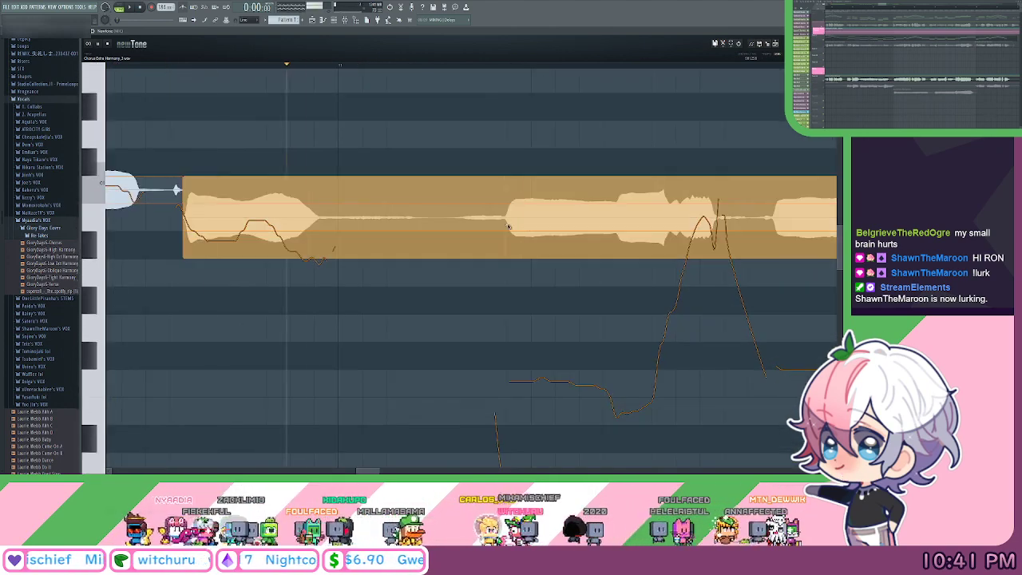
pyautogui.click(128, 65)
pyautogui.press('space')
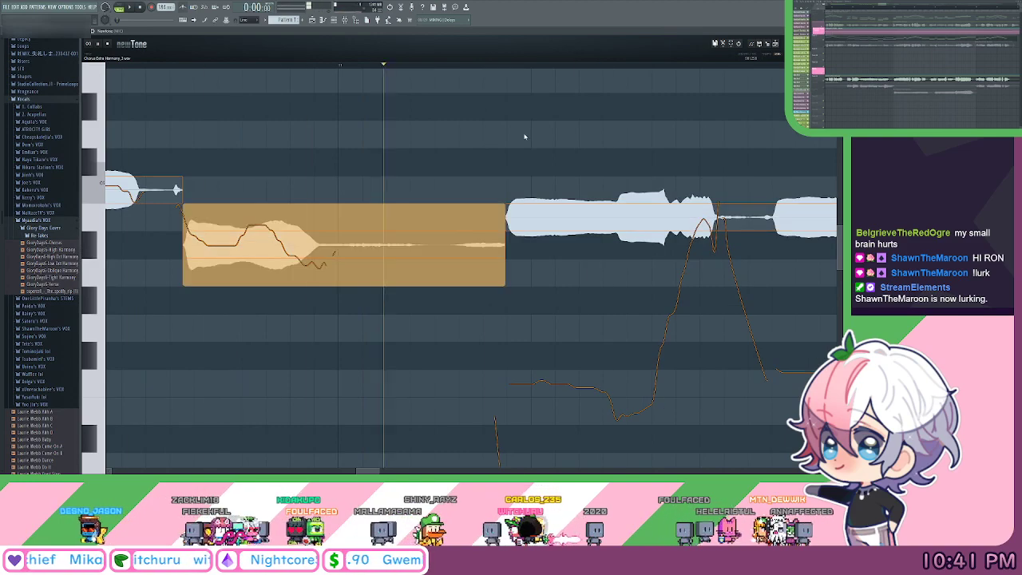
pyautogui.press('space')
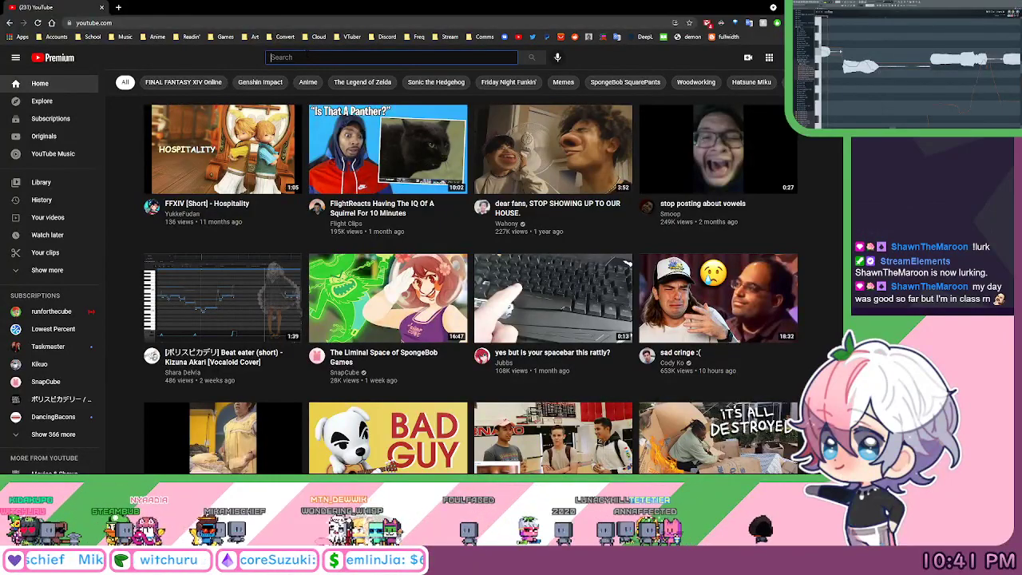
# Switch to YouTube in the browser and search for "complete silence but among us".
pyautogui.write('comple')
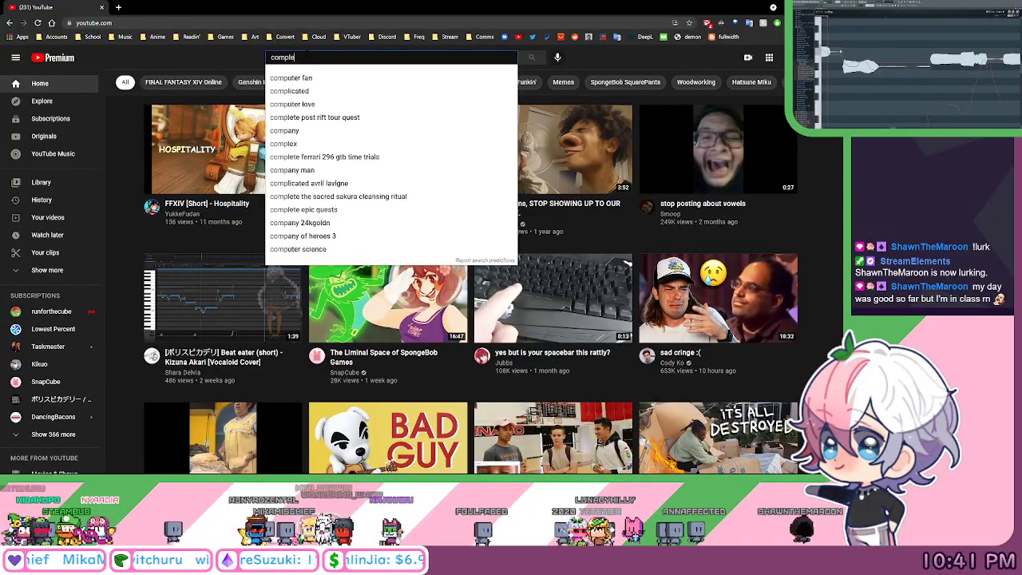
pyautogui.write('te silence')
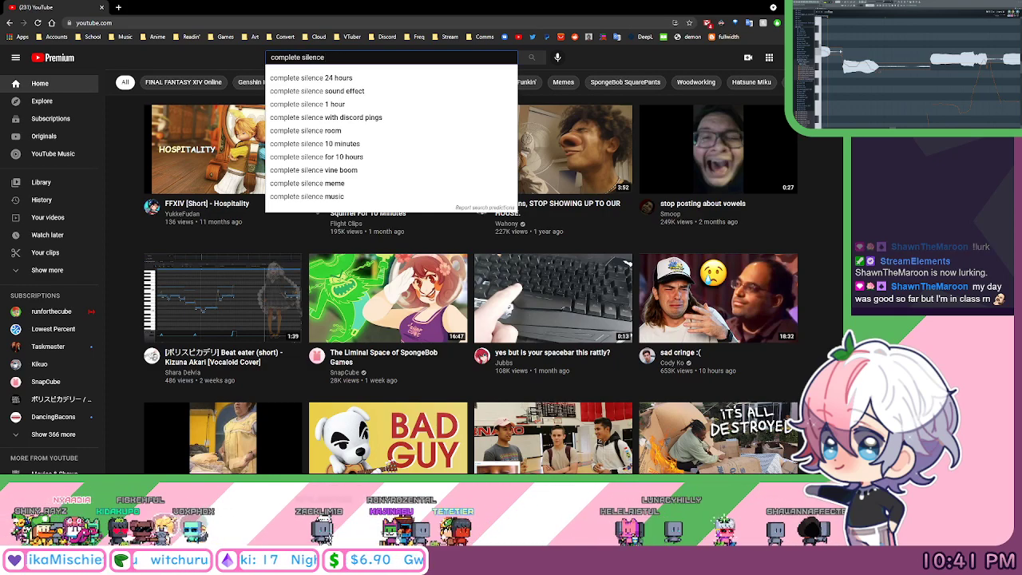
pyautogui.write(' but among us')
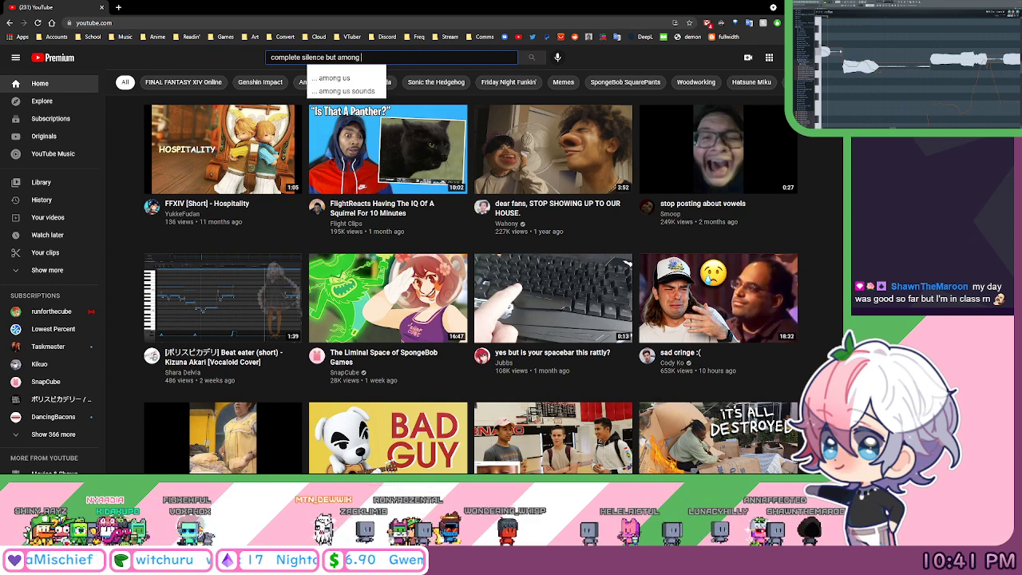
pyautogui.press('Return')
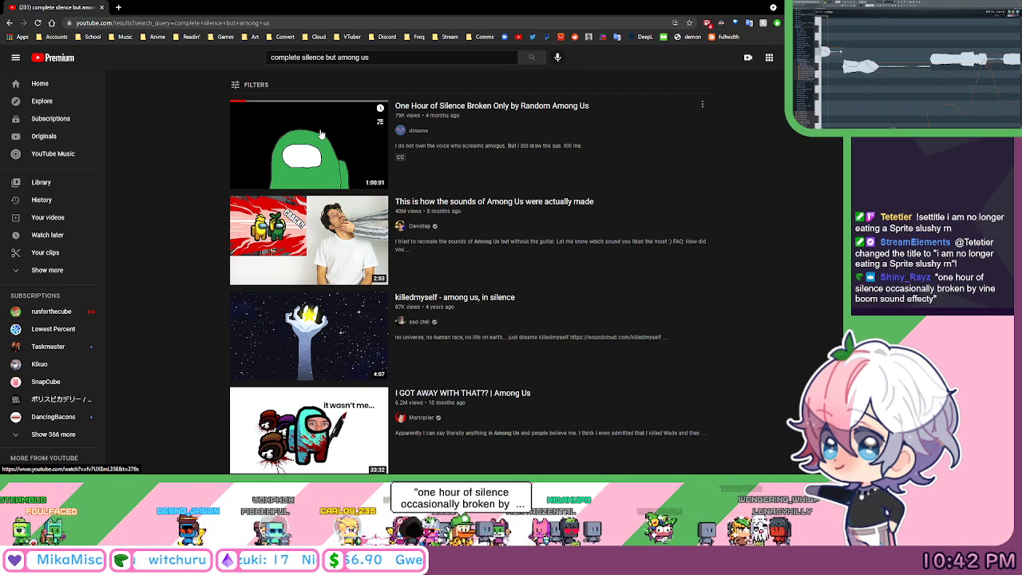
# Change the video search to "complete silence but vine boom".
pyautogui.press('/')
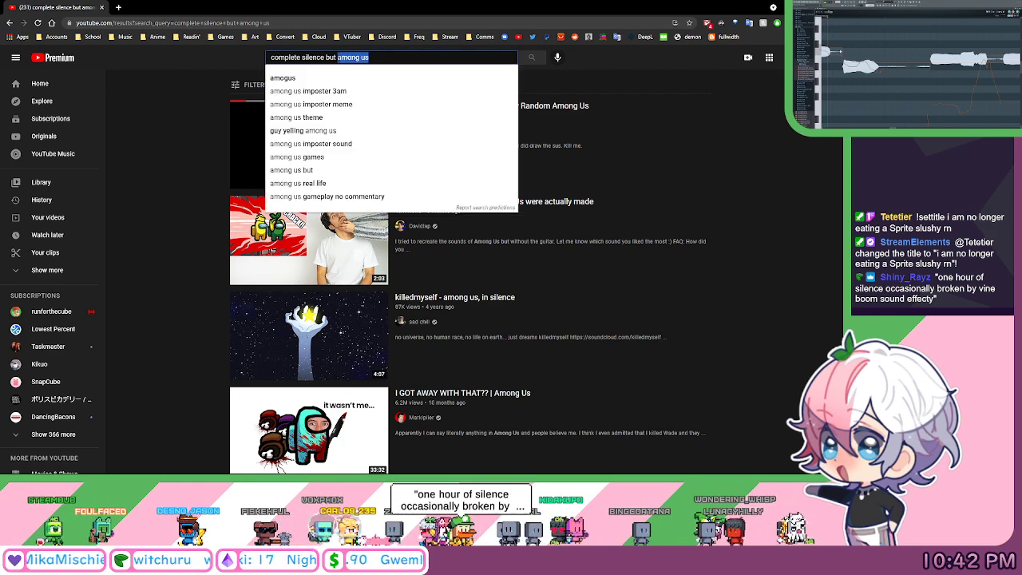
pyautogui.write('vine')
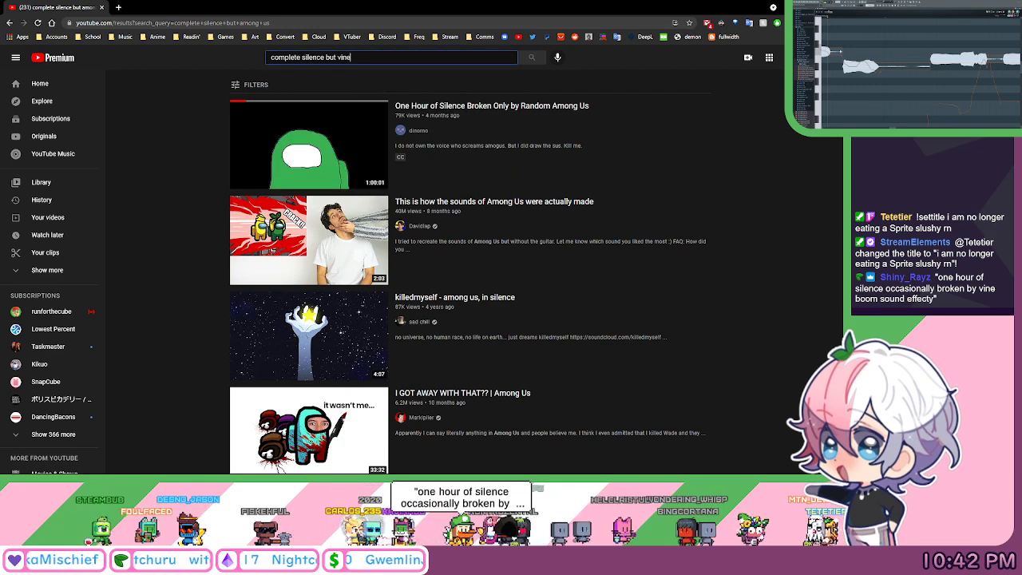
pyautogui.write(' boom')
pyautogui.press('Return')
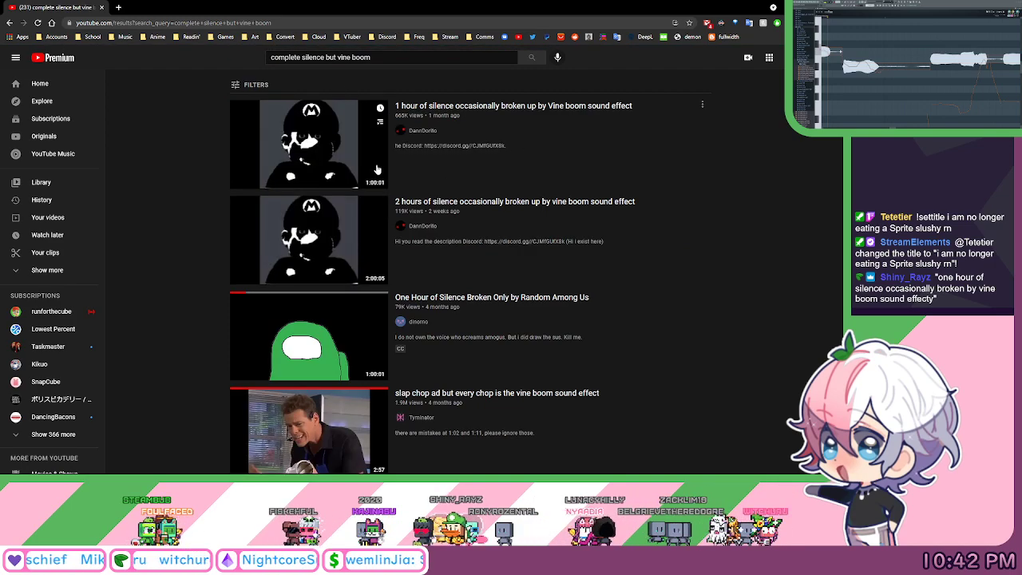
# Play "1 hour of silence occasionally broken up by Vine boom sound effect" and look through its comments.
pyautogui.click(334, 160)
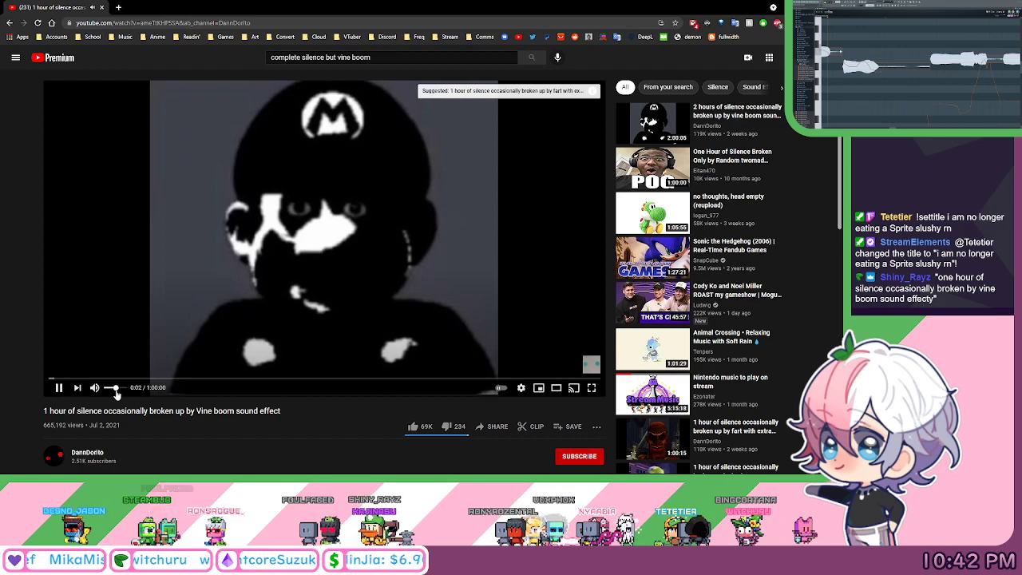
pyautogui.scroll(-3, 264, 377)
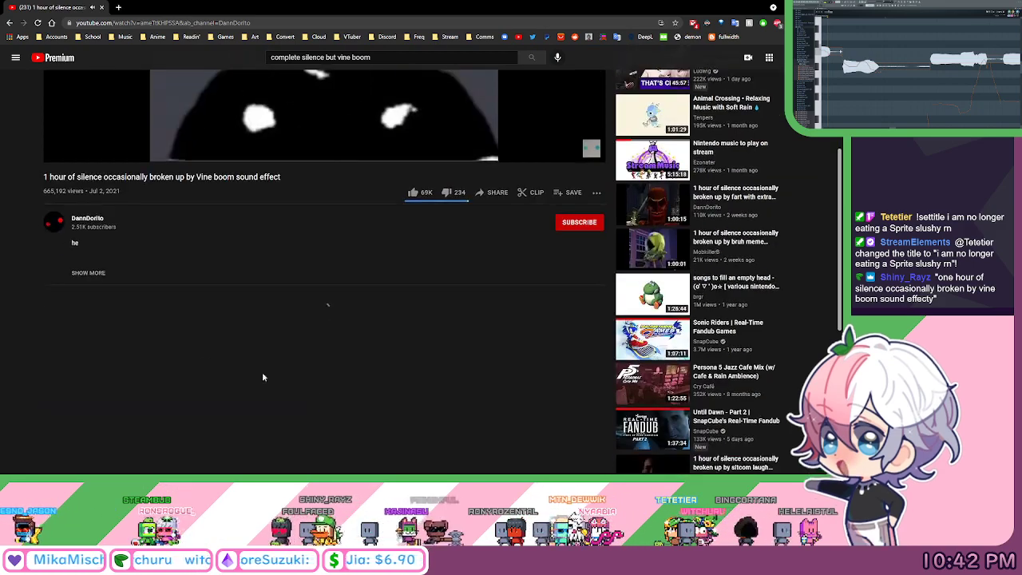
pyautogui.scroll(-5, 264, 377)
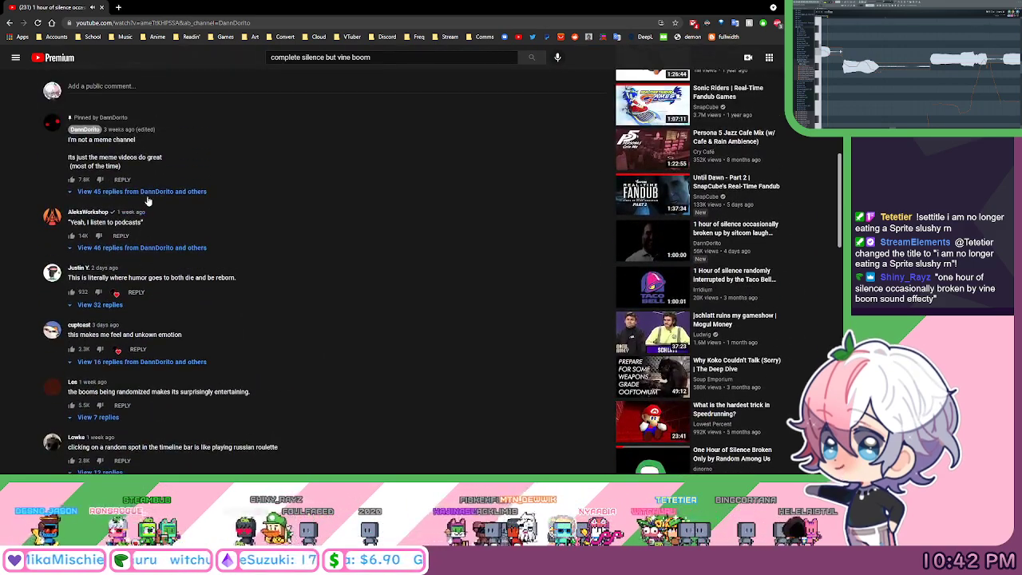
pyautogui.scroll(3, 136, 167)
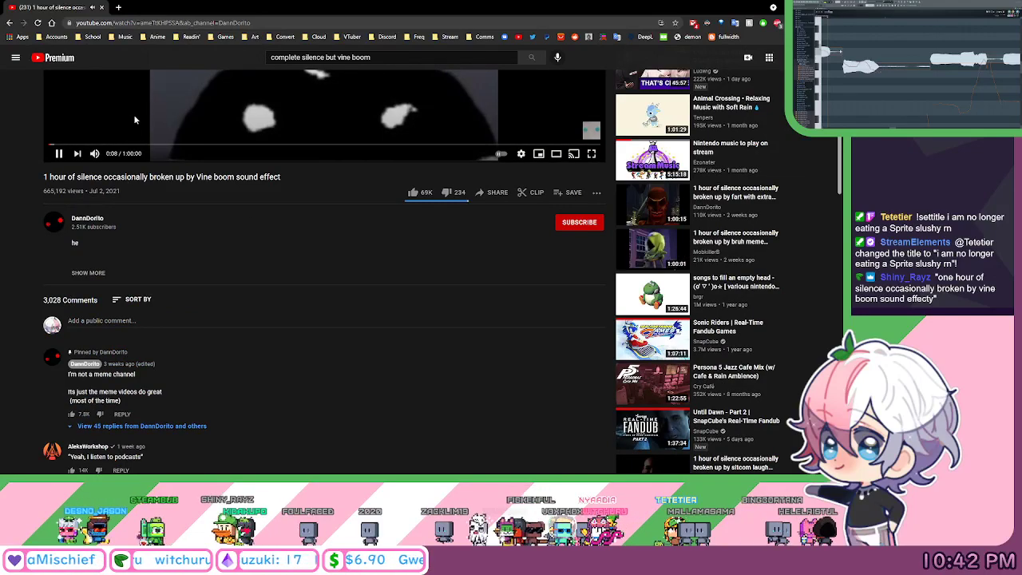
pyautogui.click(96, 273)
pyautogui.click(96, 292)
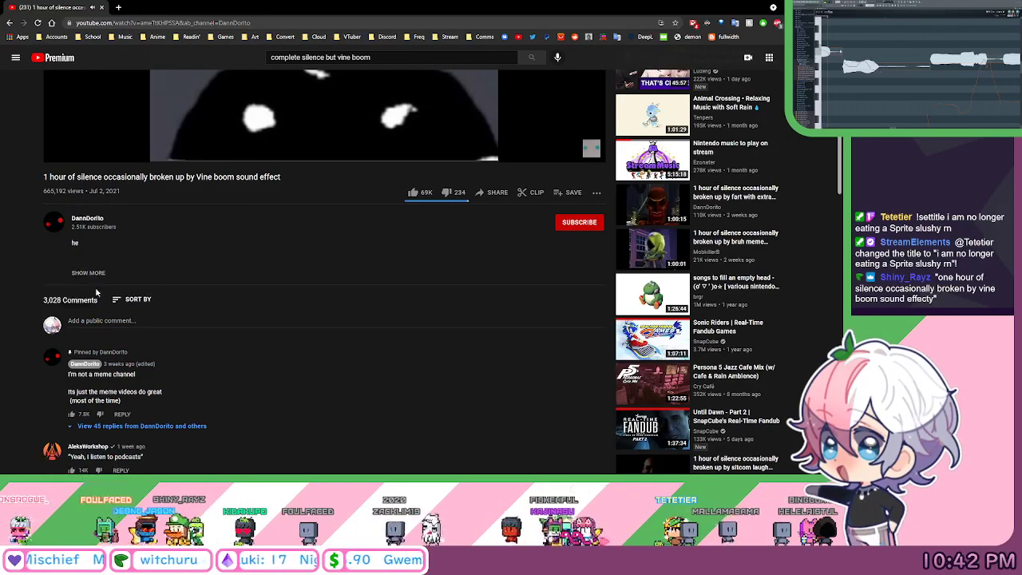
pyautogui.scroll(-4, 278, 259)
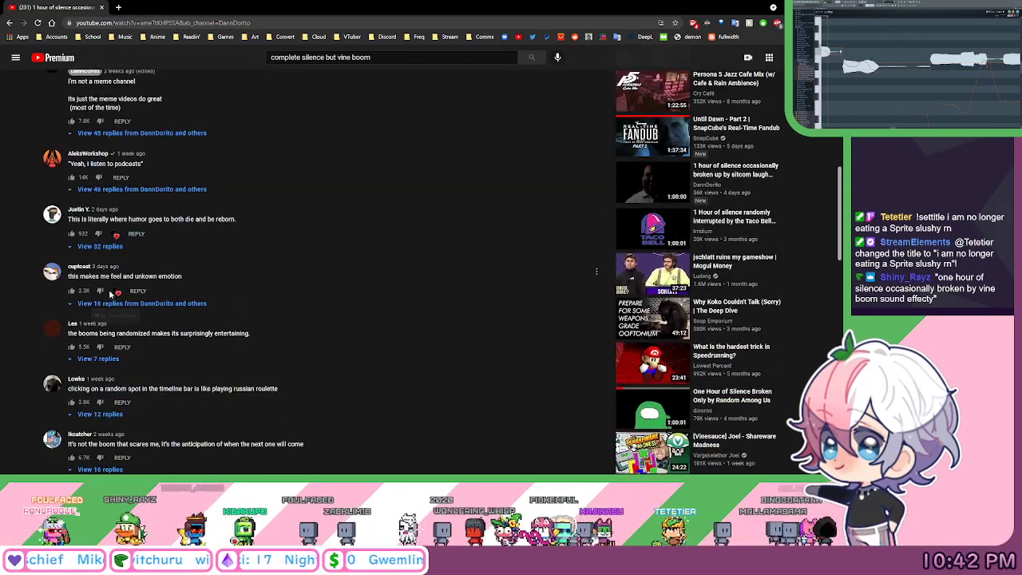
pyautogui.scroll(5, 182, 260)
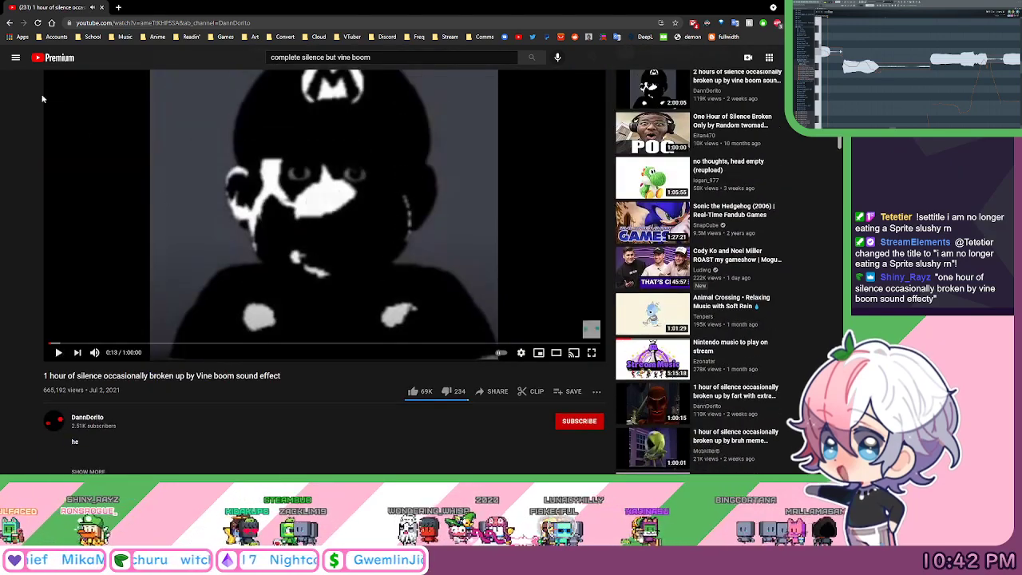
# Return to the results, open "One Hour of Silence Broken Only by Random Among Us" and read its expanded timestamp comment.
pyautogui.click(10, 23)
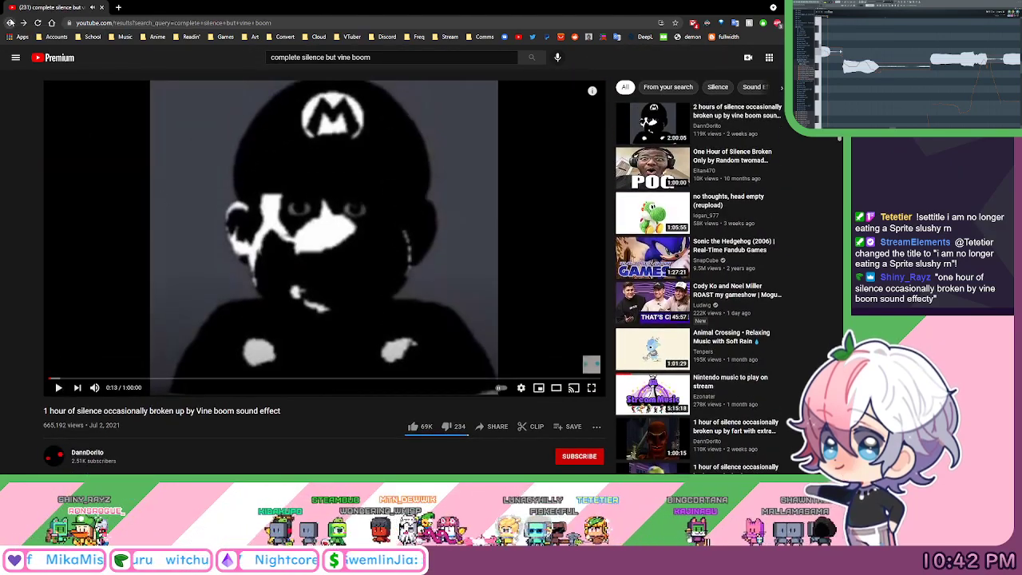
pyautogui.scroll(-2, 483, 220)
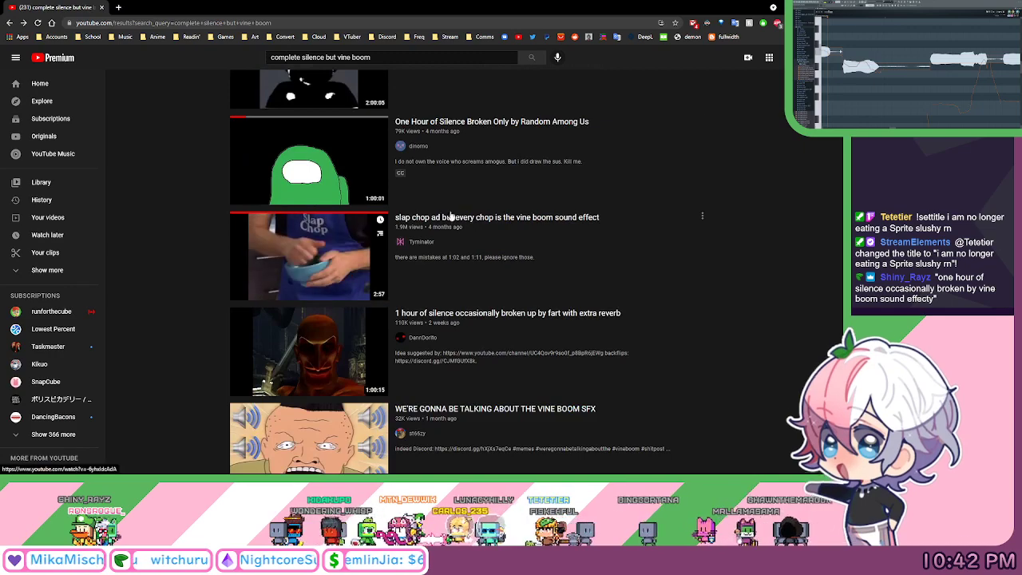
pyautogui.click(335, 172)
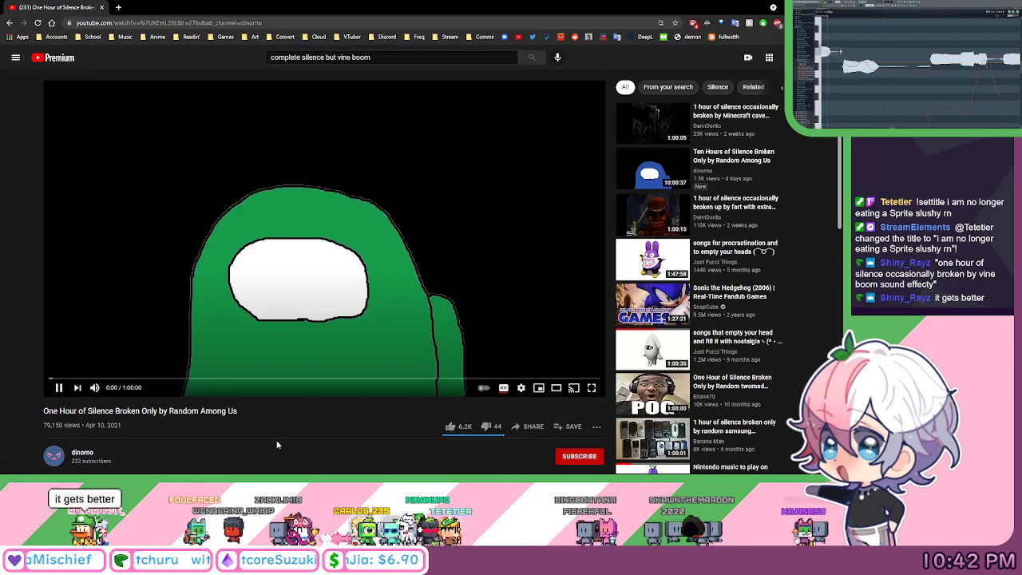
pyautogui.scroll(-4, 279, 432)
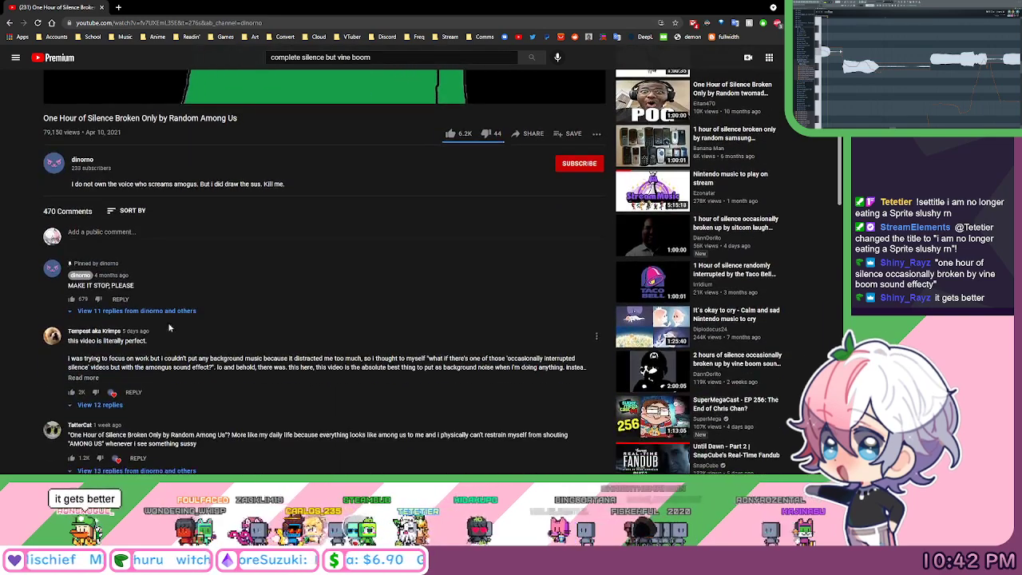
pyautogui.scroll(-3, 169, 327)
pyautogui.click(83, 362)
pyautogui.scroll(-4, 87, 362)
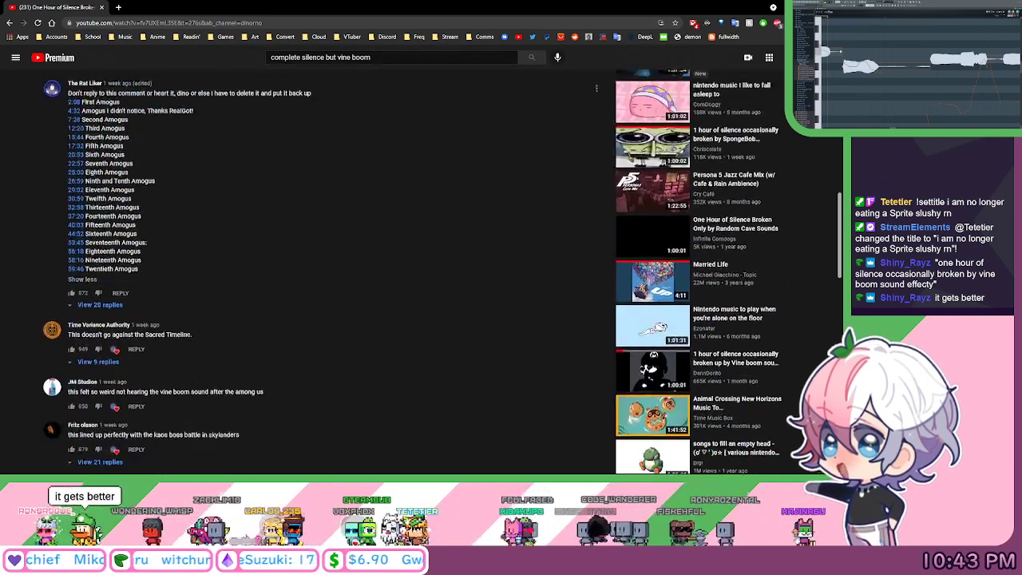
pyautogui.scroll(1, 312, 271)
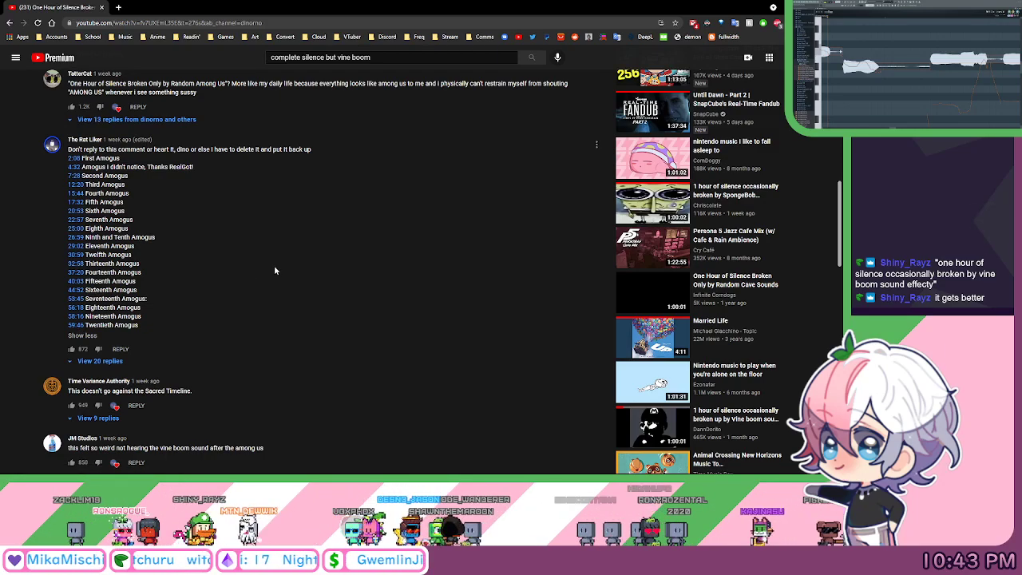
pyautogui.scroll(12, 275, 267)
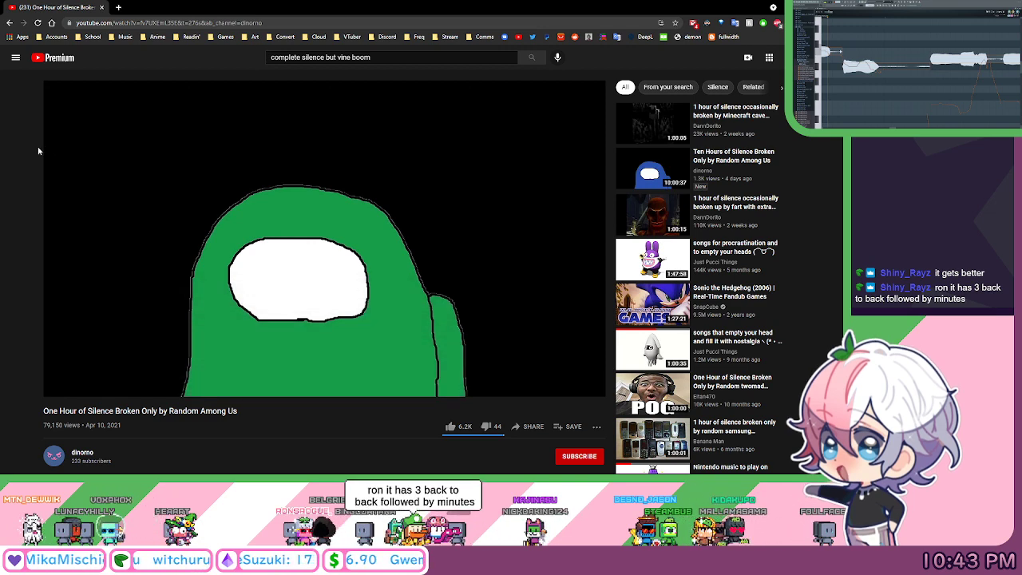
# Reopen the one-hour Vine boom video from the results, skip ahead to about 2:09 and browse its comments.
pyautogui.click(9, 24)
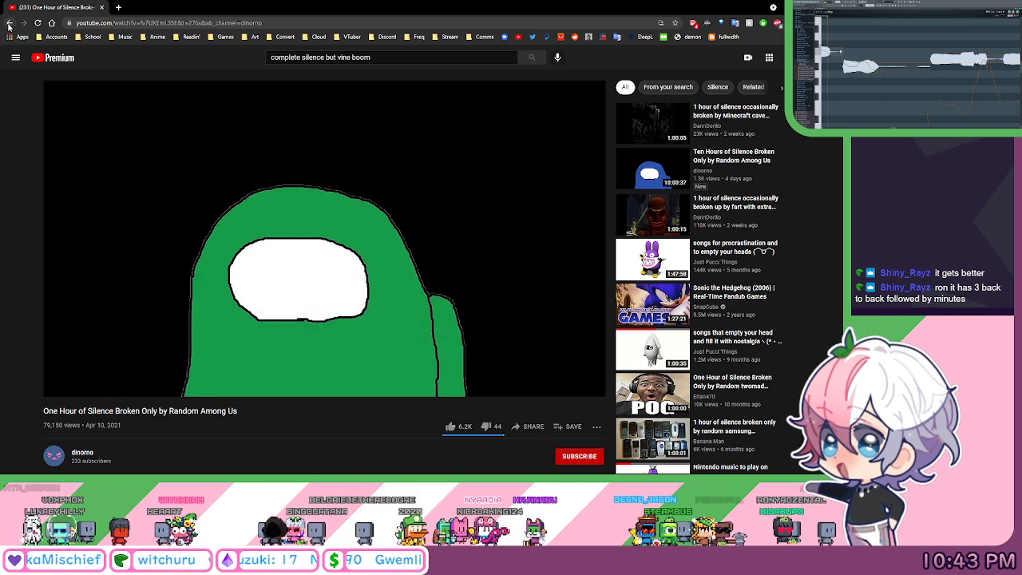
pyautogui.scroll(2, 386, 140)
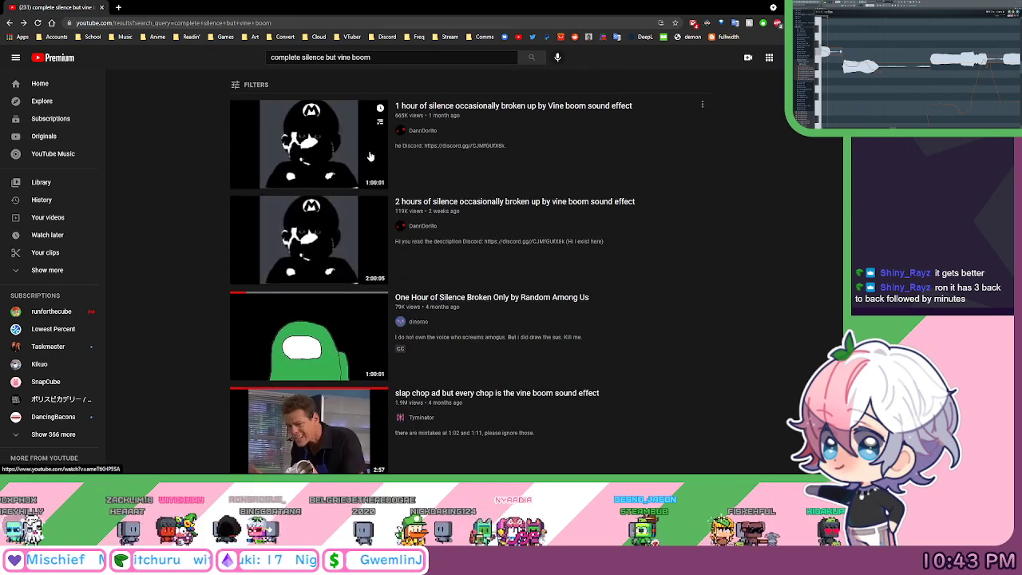
pyautogui.click(326, 128)
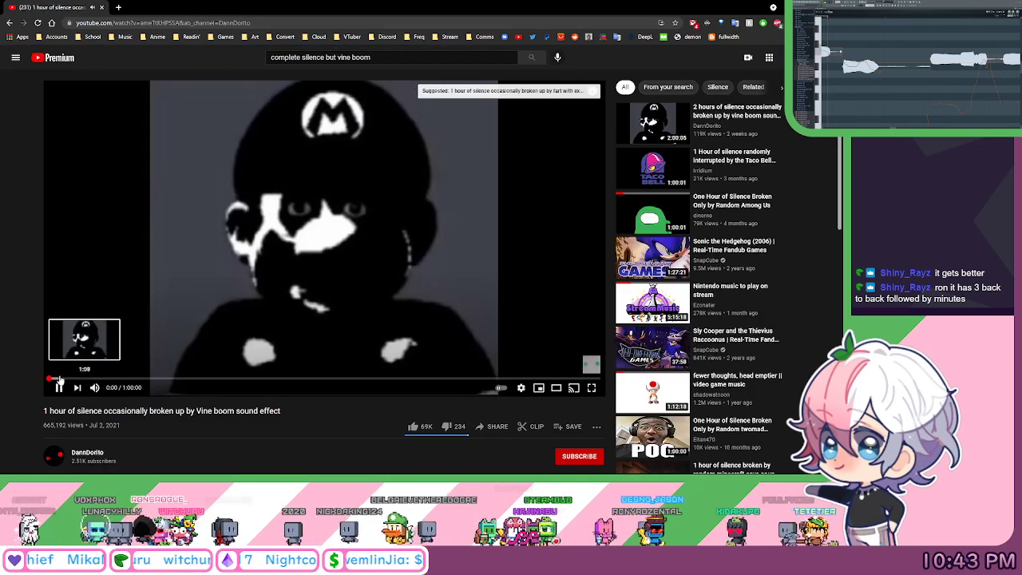
pyautogui.click(69, 379)
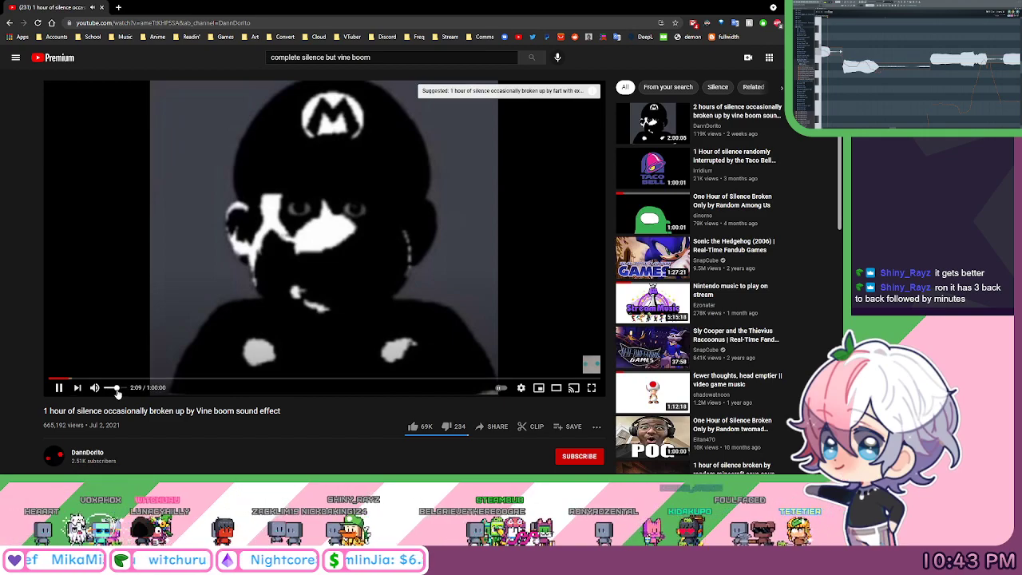
pyautogui.scroll(-10, 223, 413)
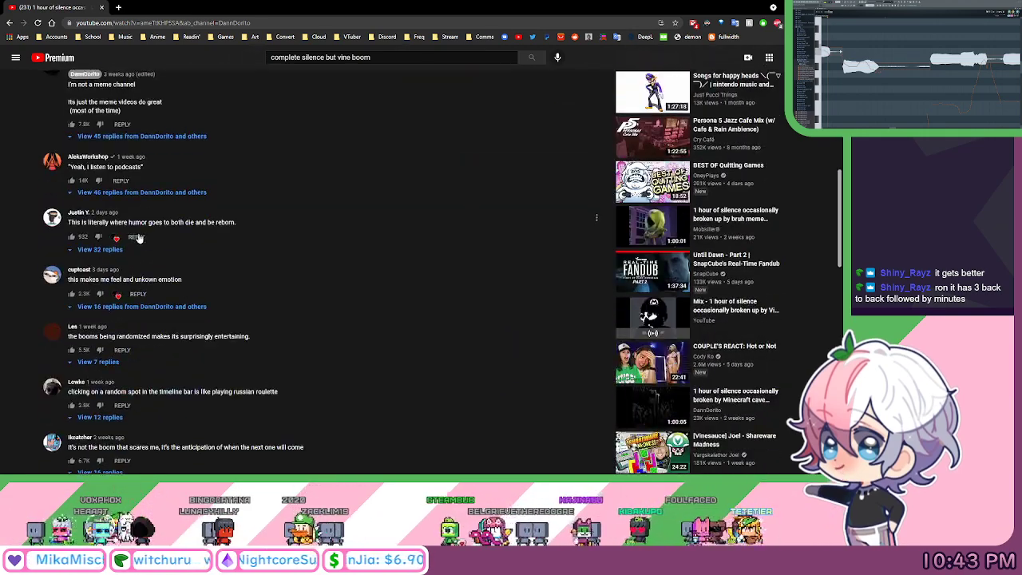
# Read further through the Vine boom video's comments, return to its player and switch back to NewTone.
pyautogui.scroll(-6, 137, 240)
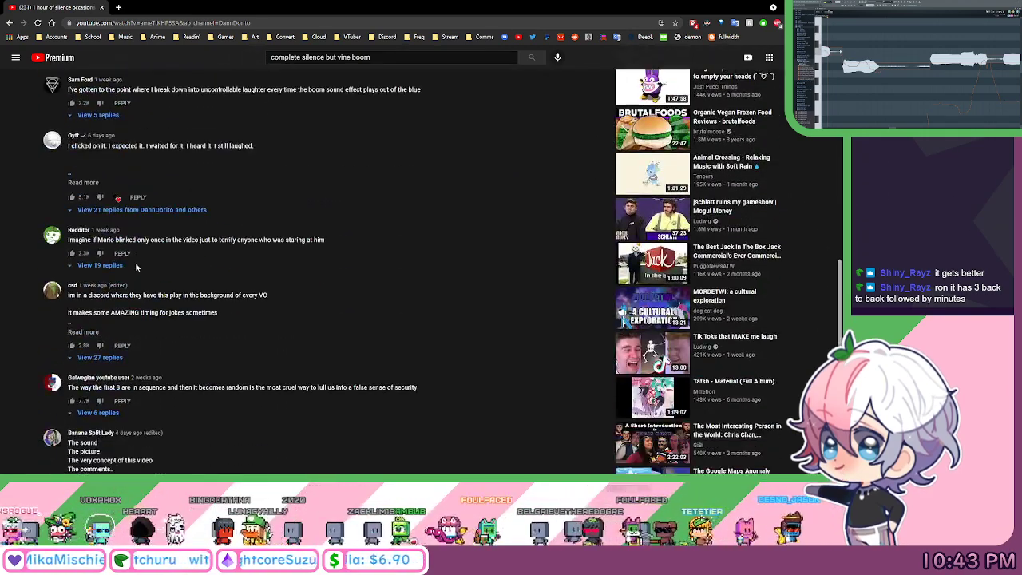
pyautogui.scroll(-2, 136, 267)
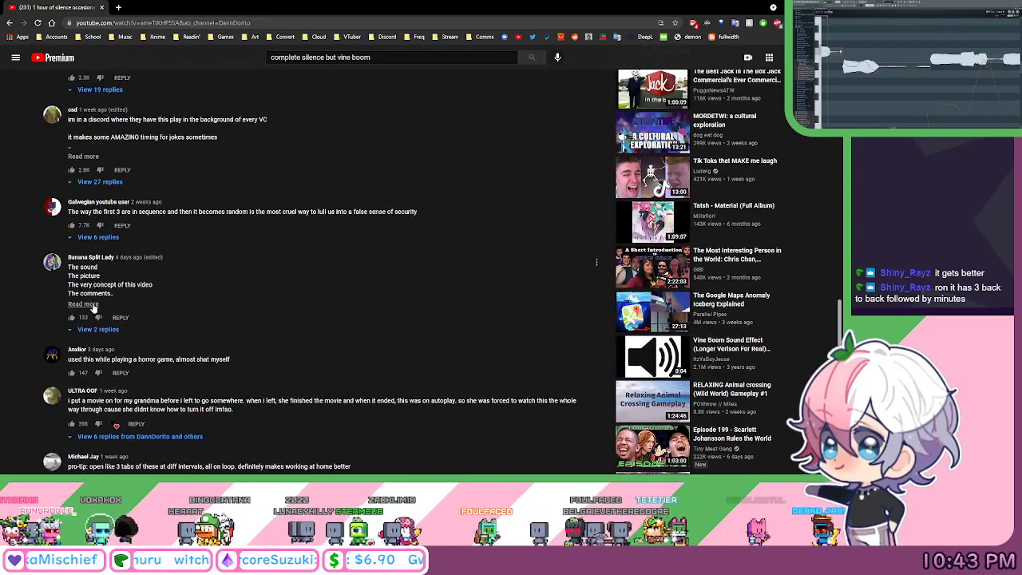
pyautogui.scroll(15, 315, 313)
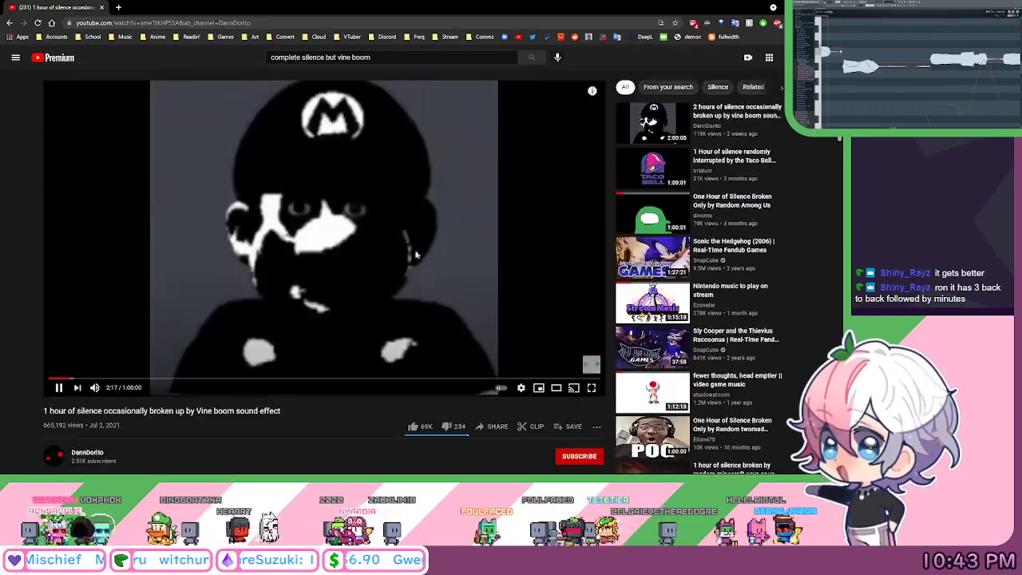
pyautogui.click(793, 7)
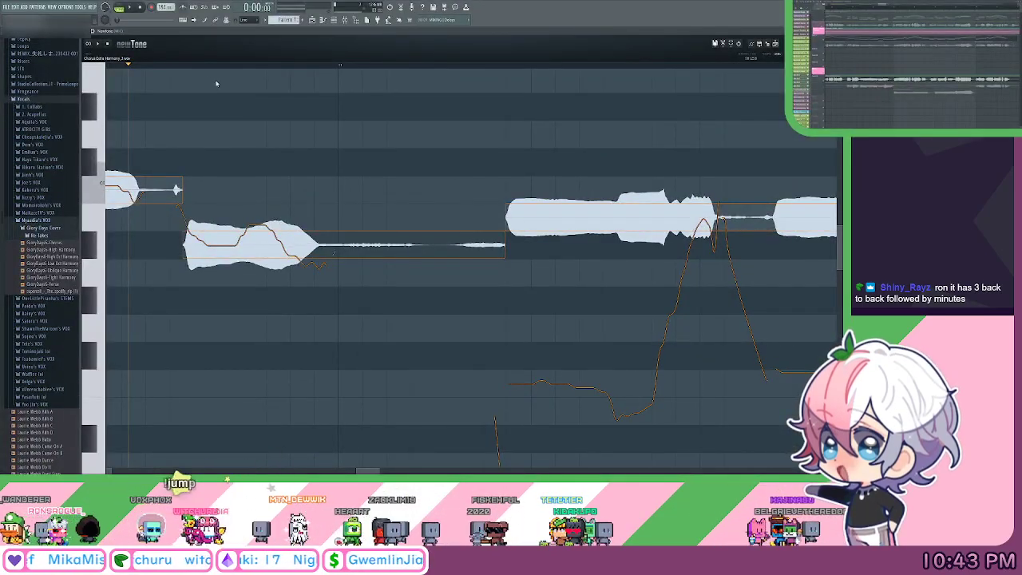
# Audition the long note after the quiet gap and slice it at the rise in pitch and at the start of the next syllable.
pyautogui.click(165, 67)
pyautogui.press('space')
pyautogui.moveTo(570, 148); pyautogui.dragTo(336, 132)
pyautogui.press('space')
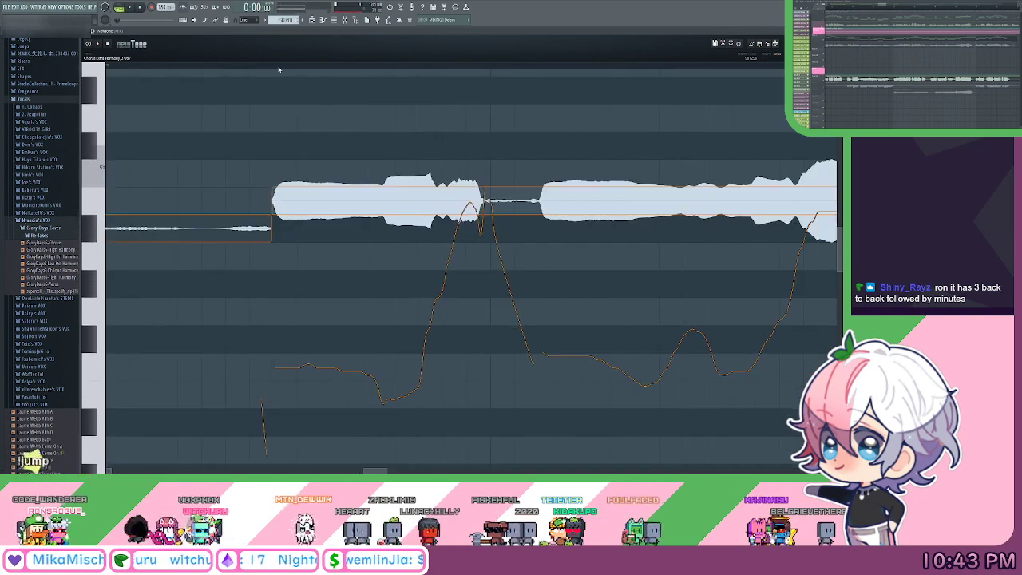
pyautogui.scroll(2, 324, 78)
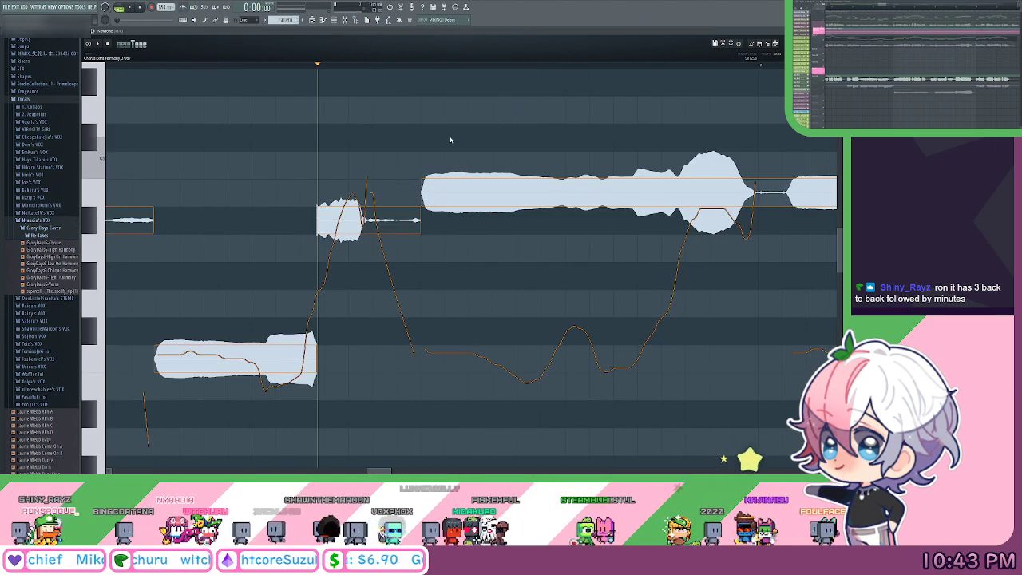
pyautogui.moveTo(647, 119); pyautogui.dragTo(520, 141)
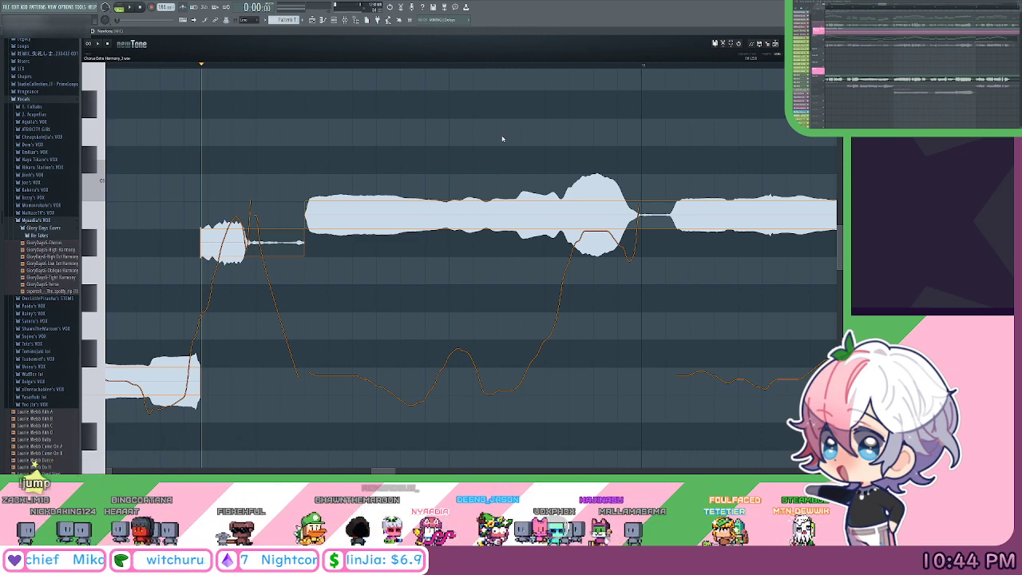
# Audition the next long held note and slice off its opening low-pitched part.
pyautogui.moveTo(469, 130)
pyautogui.mouseDown()
pyautogui.moveTo(482, 133)
pyautogui.moveTo(473, 131)
pyautogui.mouseUp()
pyautogui.click(341, 112)
pyautogui.moveTo(393, 111); pyautogui.dragTo(354, 107)
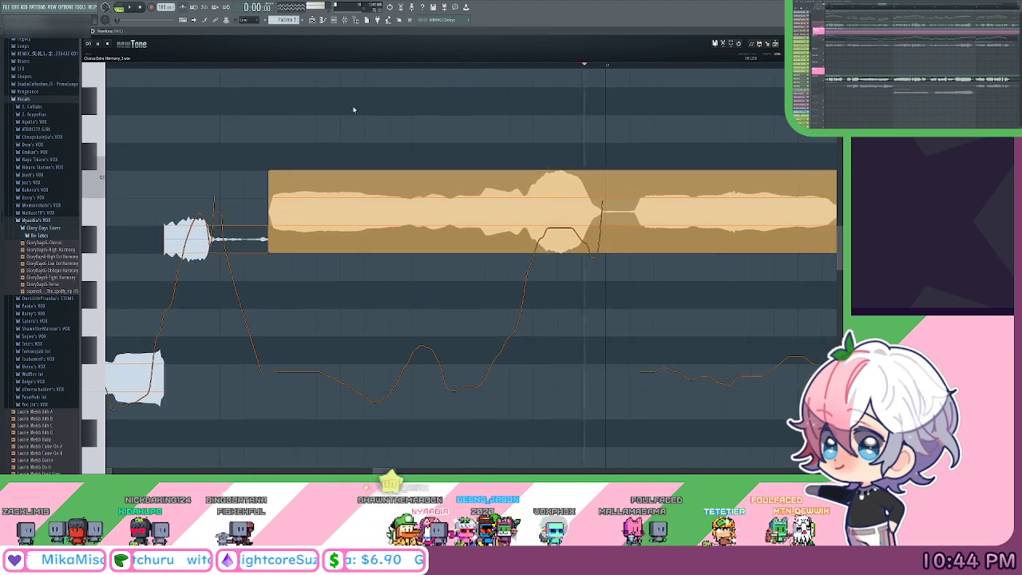
pyautogui.press('space')
pyautogui.scroll(1, 249, 66)
pyautogui.moveTo(273, 67); pyautogui.dragTo(359, 78)
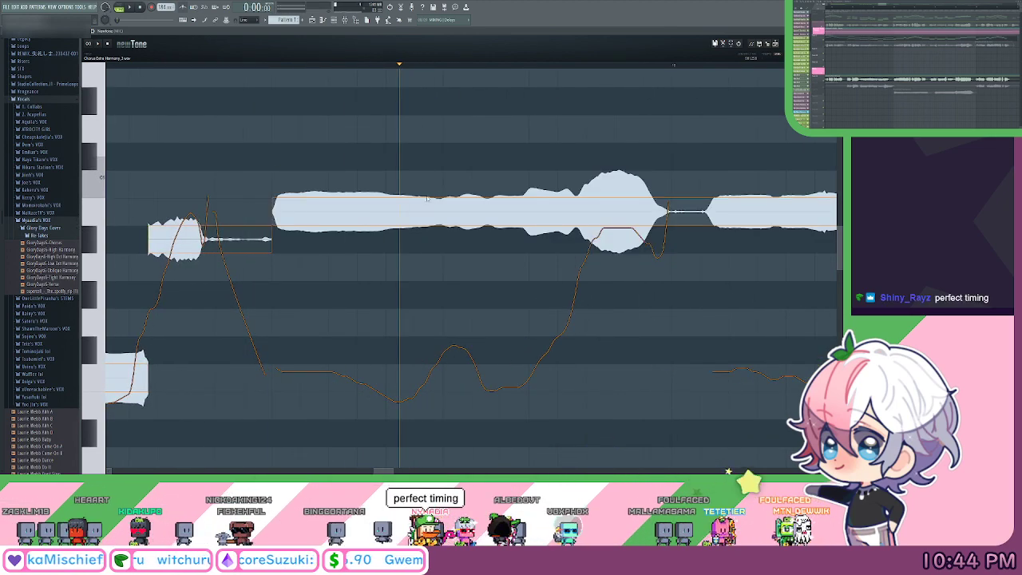
pyautogui.doubleClick(404, 207)
pyautogui.moveTo(518, 163); pyautogui.dragTo(473, 149)
# Slice the held note before its loud swell and again at the end of the silence that follows.
pyautogui.scroll(1, 370, 68)
pyautogui.click(368, 67)
pyautogui.moveTo(319, 67); pyautogui.dragTo(468, 94)
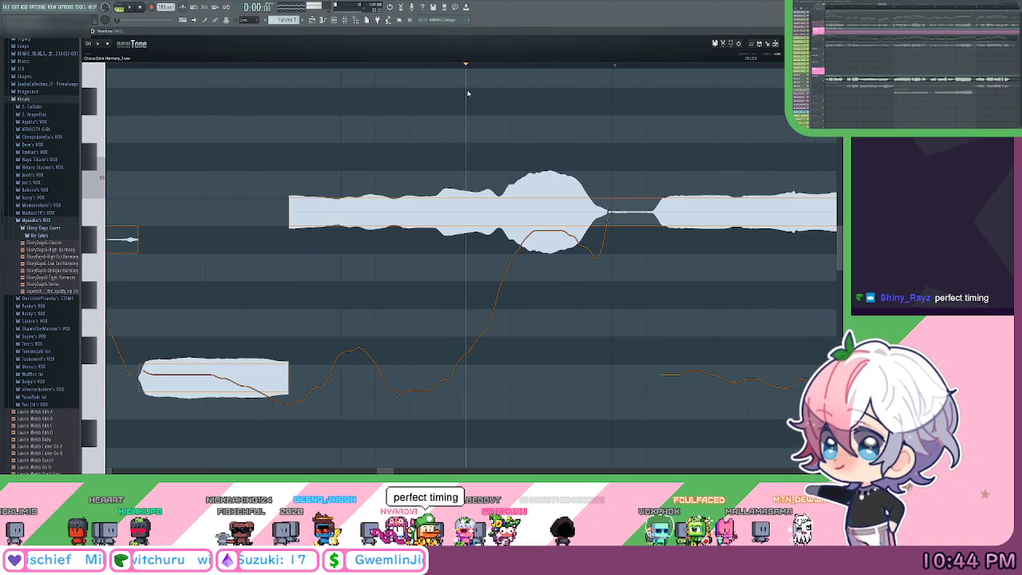
pyautogui.click(501, 210)
pyautogui.moveTo(527, 185); pyautogui.dragTo(368, 79)
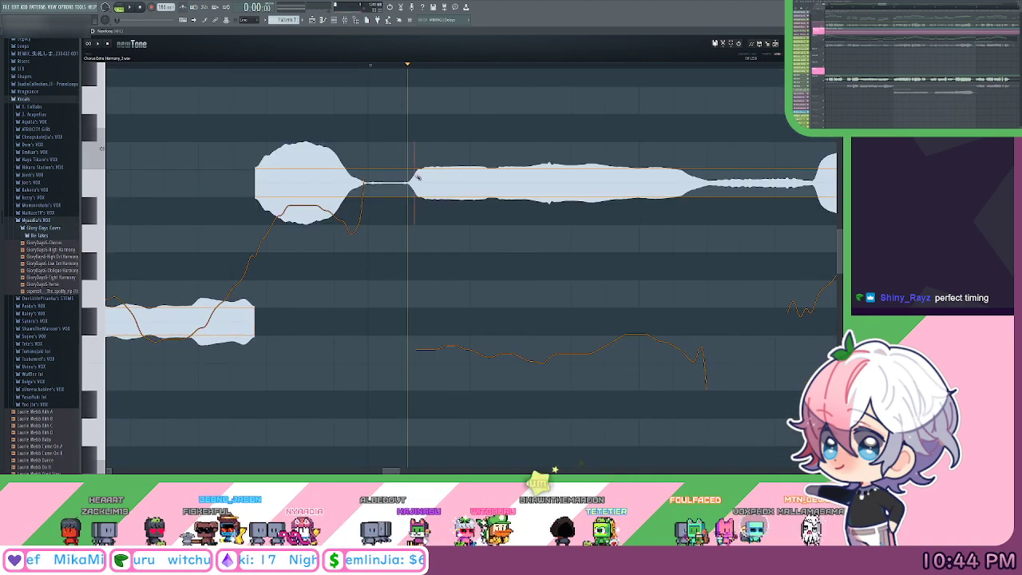
pyautogui.click(408, 177)
# Audition the following phrase and slice it at the mid-note syllable change and at the onset after the quiet breath.
pyautogui.moveTo(541, 126); pyautogui.dragTo(336, 118)
pyautogui.press('space')
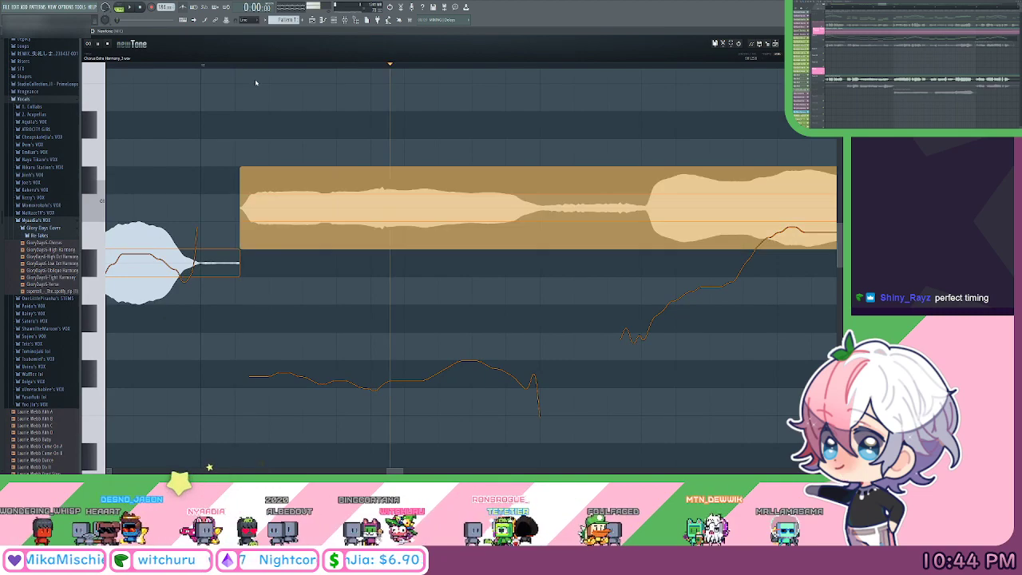
pyautogui.press('space')
pyautogui.click(264, 66)
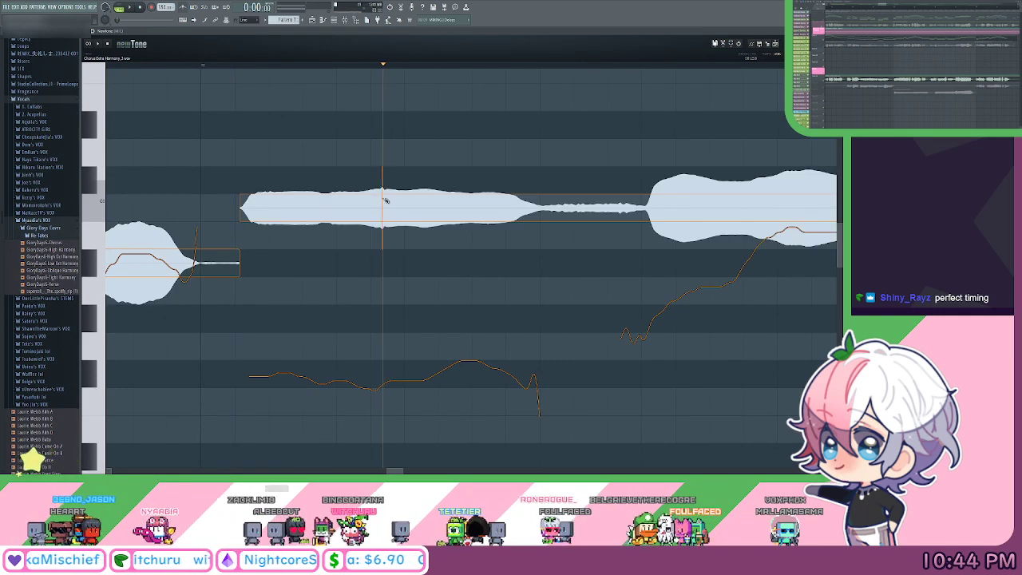
pyautogui.click(386, 200)
pyautogui.moveTo(570, 176); pyautogui.dragTo(403, 162)
pyautogui.click(481, 190)
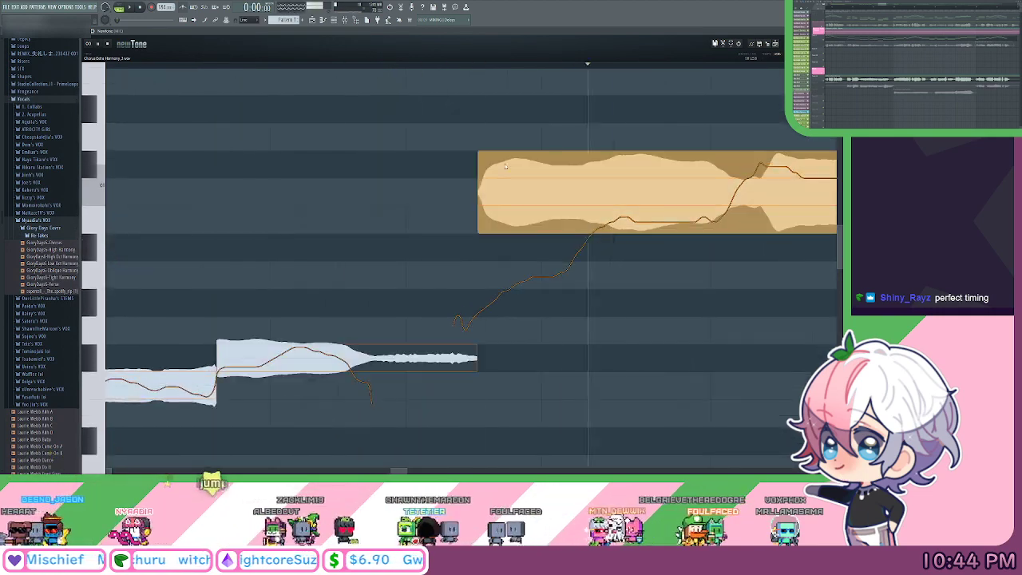
# Slice the rising phrase into three notes, at the step up in pitch and at the narrow dip before the sustained note.
pyautogui.moveTo(538, 76); pyautogui.dragTo(304, 79)
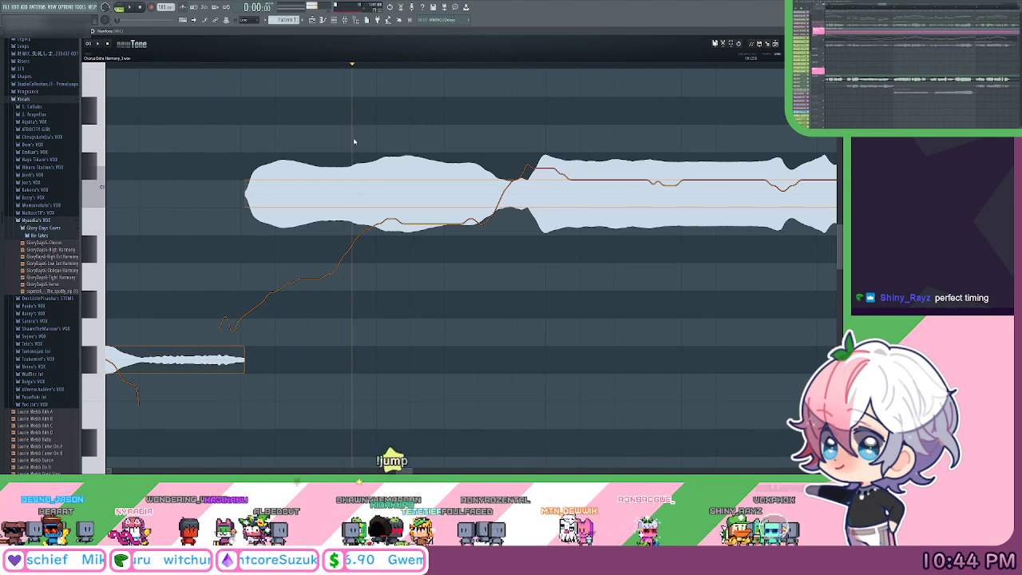
pyautogui.click(353, 197)
pyautogui.click(527, 197)
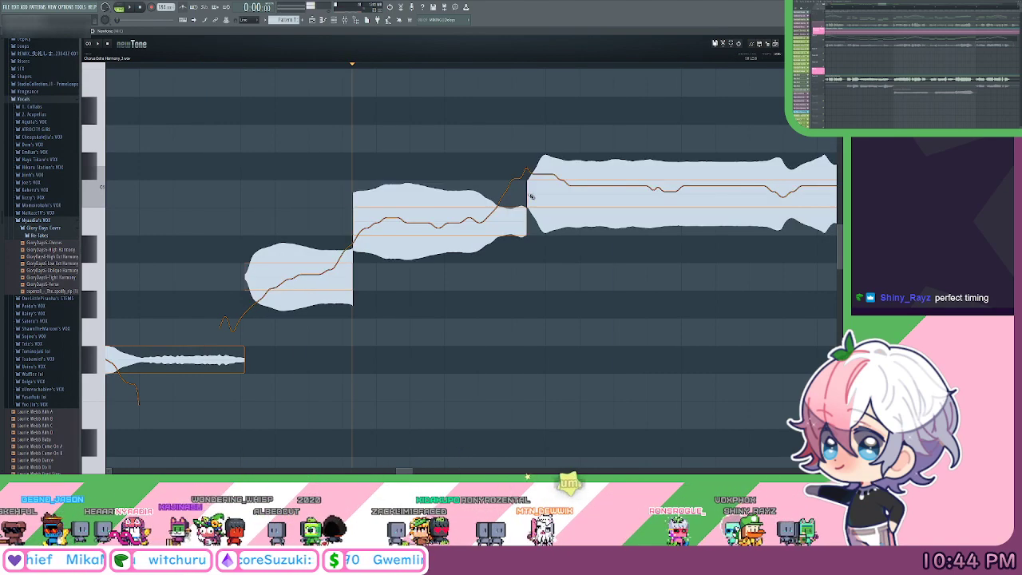
# Audition the long sustained note and slice it at the dip in volume and where the pitch curve climbs.
pyautogui.press('space')
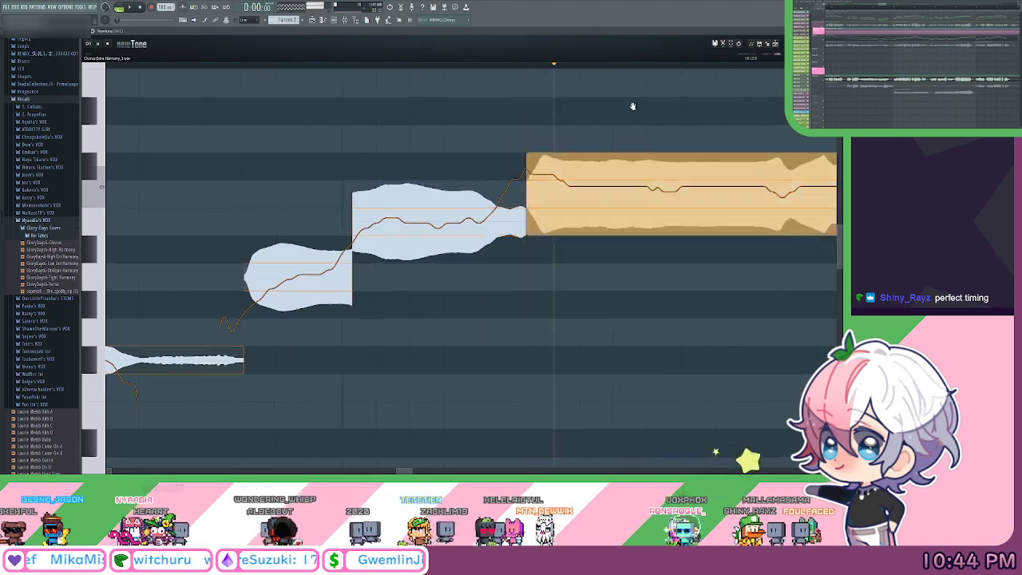
pyautogui.press('space')
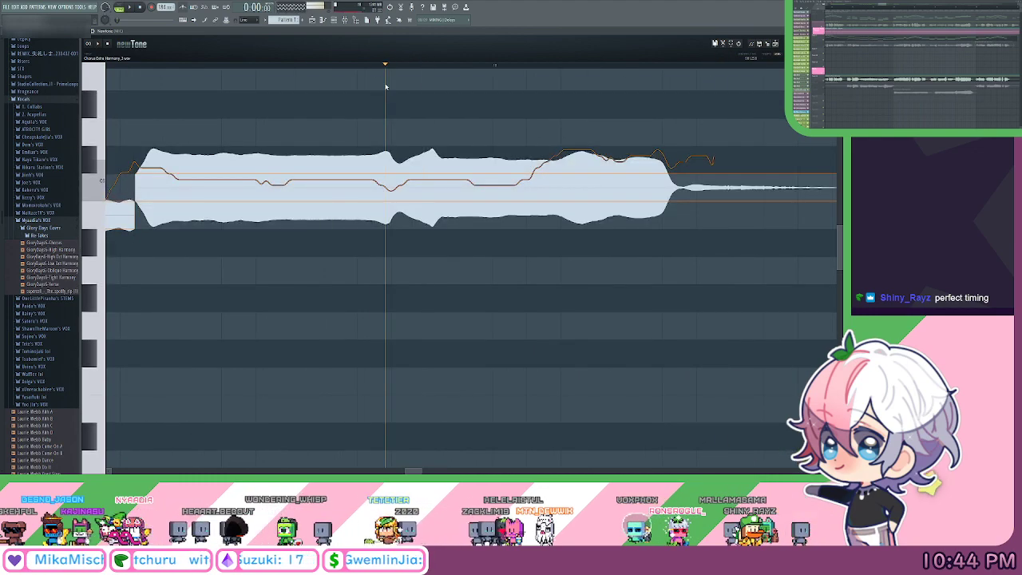
pyautogui.click(409, 184)
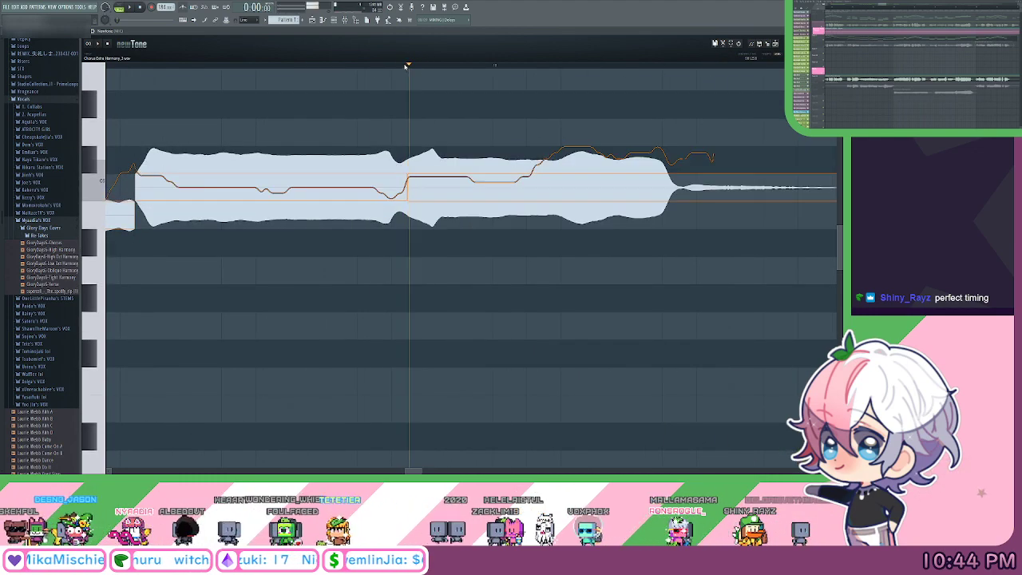
pyautogui.moveTo(408, 65)
pyautogui.mouseDown()
pyautogui.moveTo(525, 90)
pyautogui.moveTo(545, 185)
pyautogui.mouseUp()
pyautogui.click(548, 186)
# Slice the next syllable at its onset after the long quiet tail and at the narrowing where its pitch curve finishes rising.
pyautogui.moveTo(479, 133); pyautogui.dragTo(339, 132)
pyautogui.press('space')
pyautogui.press('space')
pyautogui.click(318, 176)
pyautogui.press('space')
pyautogui.press('space')
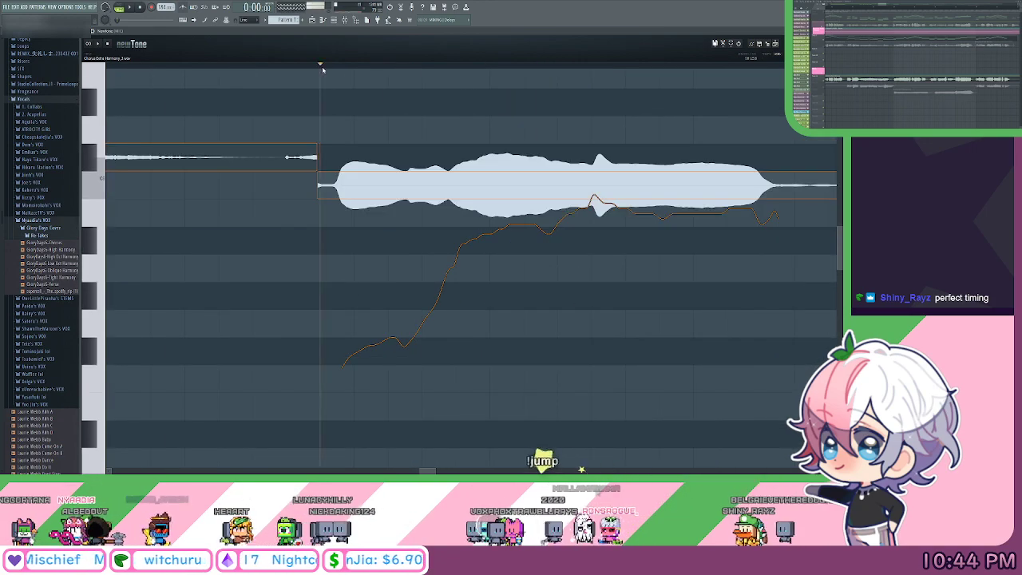
pyautogui.moveTo(321, 67)
pyautogui.mouseDown()
pyautogui.moveTo(452, 93)
pyautogui.moveTo(455, 148)
pyautogui.mouseUp()
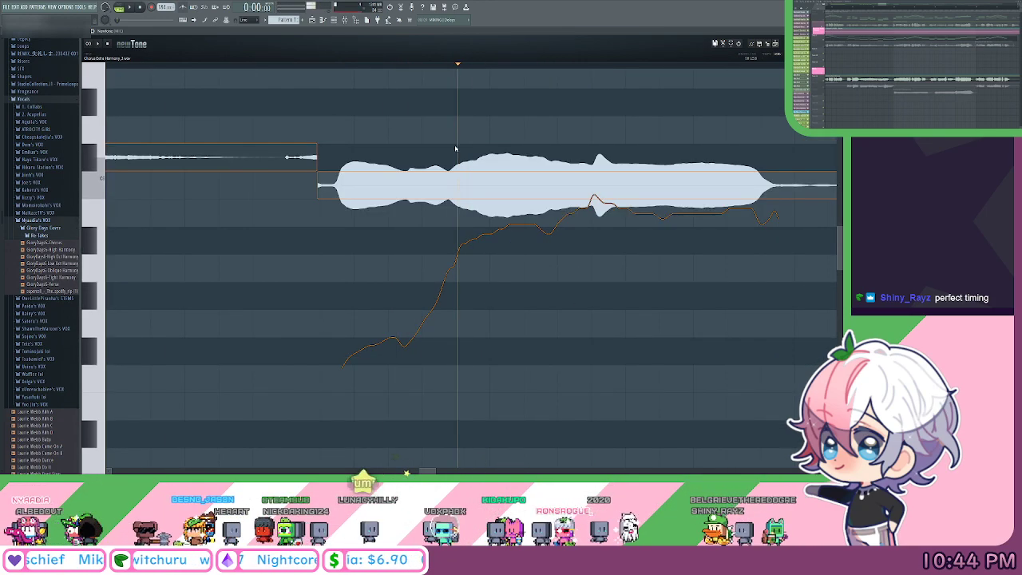
pyautogui.click(457, 185)
# Audition the next note and slice it at its short volume spike and just before the following syllable.
pyautogui.press('space')
pyautogui.moveTo(524, 99); pyautogui.dragTo(370, 100)
pyautogui.press('space')
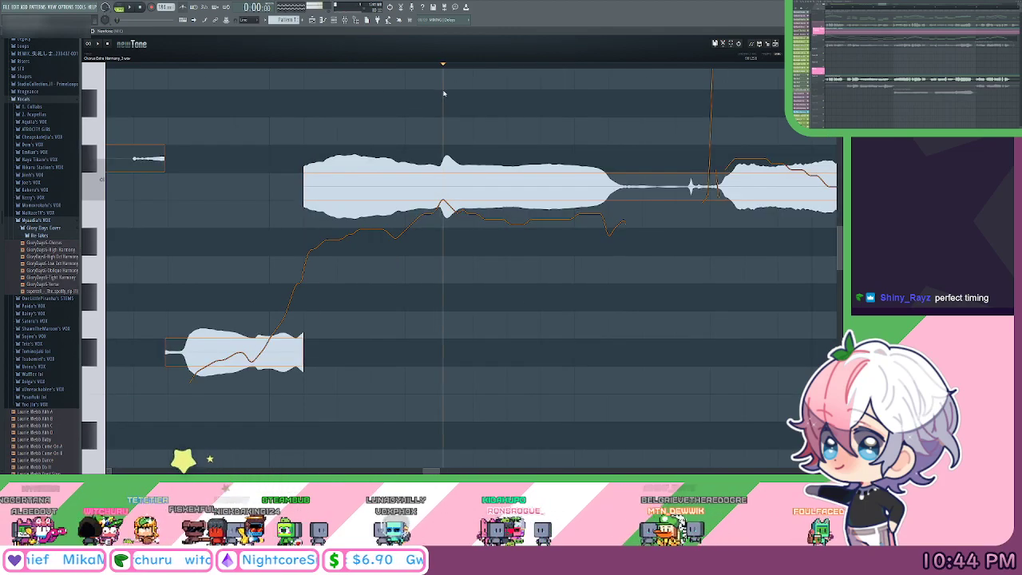
pyautogui.press('space')
pyautogui.press('space')
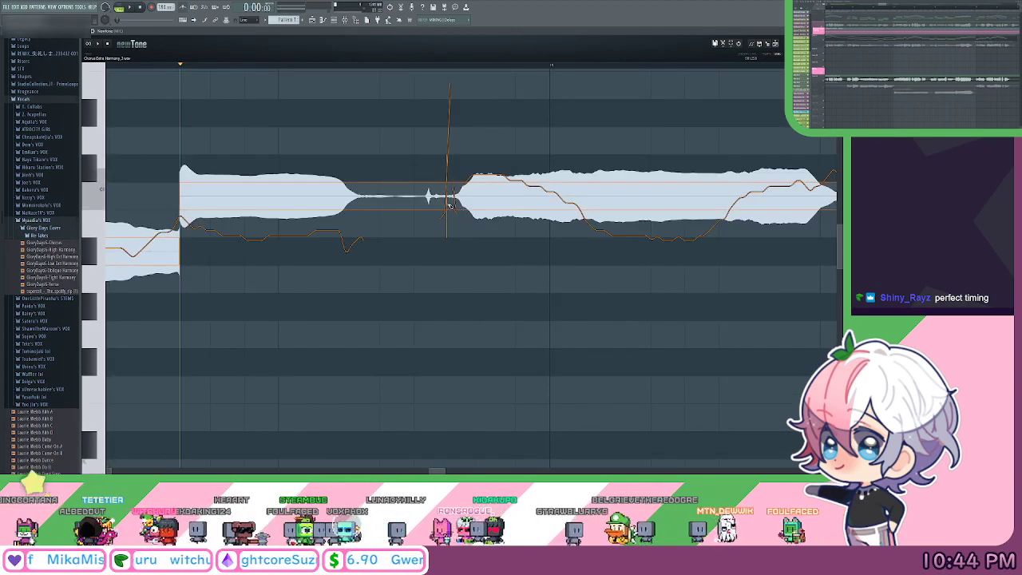
pyautogui.click(450, 202)
# Slice the wavering note where its pitch drops and where it rises again, isolating the lower section.
pyautogui.moveTo(577, 147); pyautogui.dragTo(342, 151)
pyautogui.moveTo(263, 67); pyautogui.dragTo(353, 148)
pyautogui.click(354, 199)
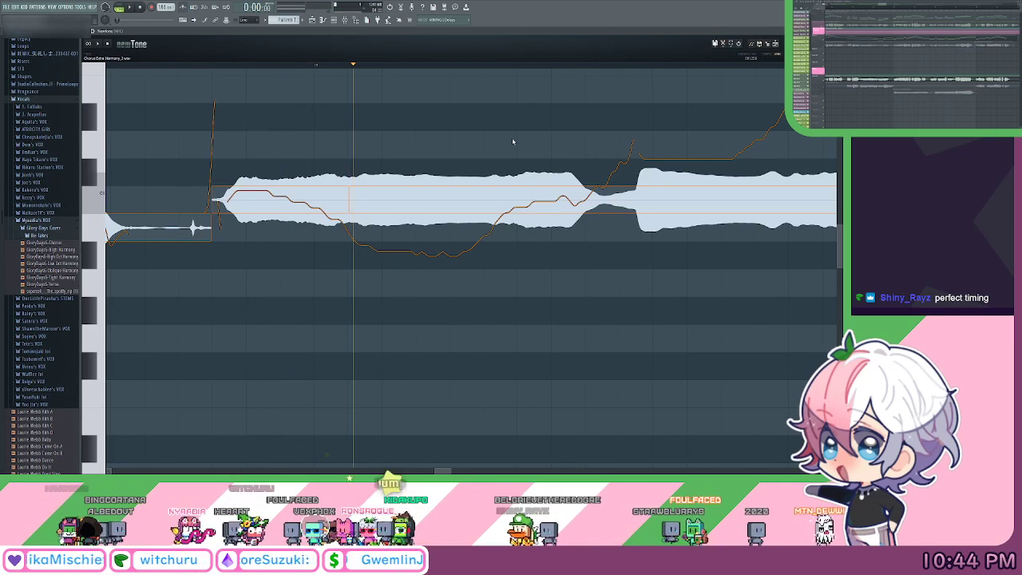
pyautogui.moveTo(509, 139); pyautogui.dragTo(415, 135)
pyautogui.moveTo(229, 67); pyautogui.dragTo(406, 112)
pyautogui.click(408, 203)
# Audition the higher phrase and slice it at the syllable onset, at the pitch peak and where the pitch falls back.
pyautogui.moveTo(548, 130); pyautogui.dragTo(434, 162)
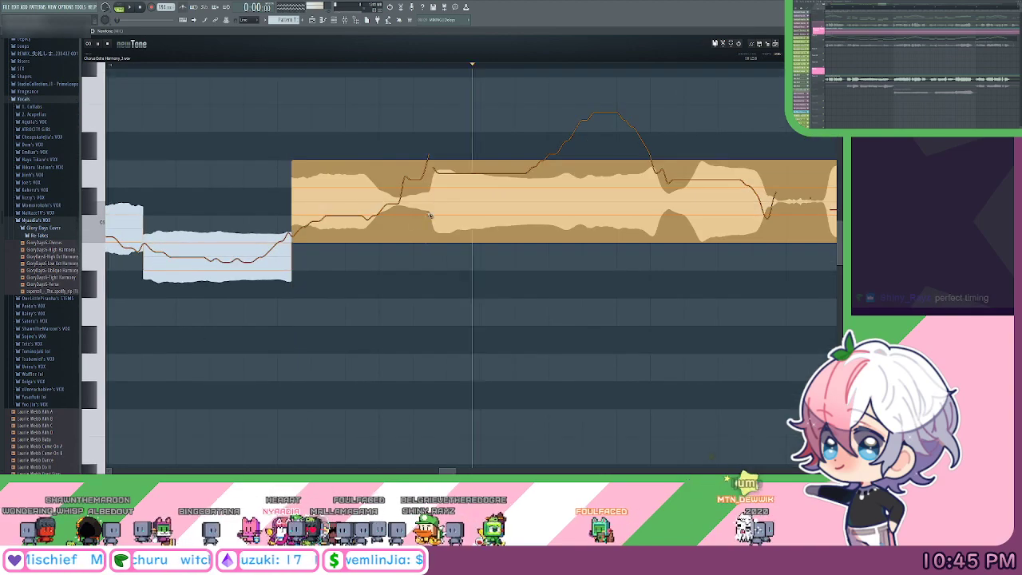
pyautogui.click(431, 208)
pyautogui.press('space')
pyautogui.press('space')
pyautogui.moveTo(270, 63); pyautogui.dragTo(424, 152)
pyautogui.press('space')
pyautogui.press('space')
pyautogui.press('space')
pyautogui.press('space')
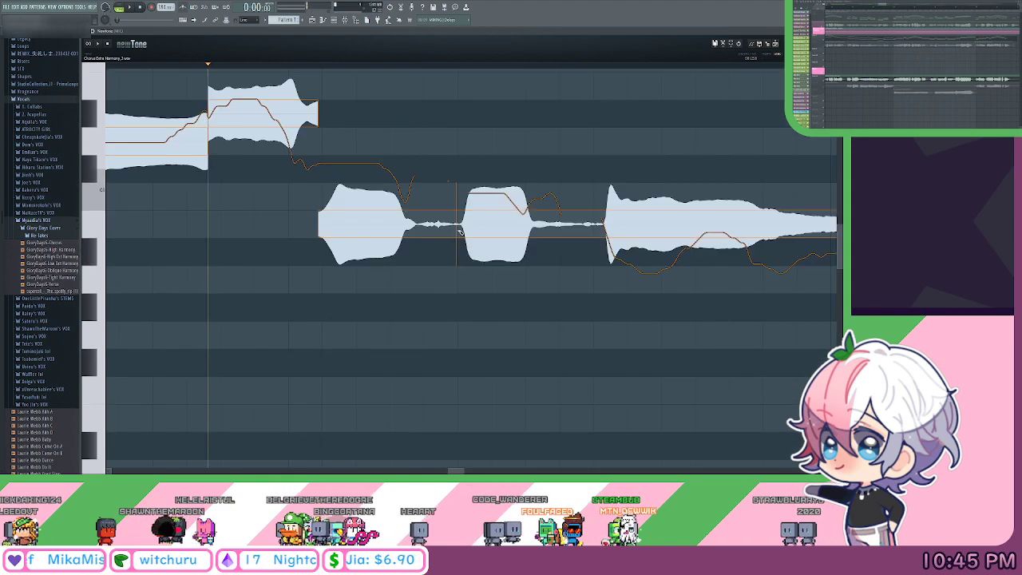
# Slice the closing phrase at both quiet gaps to separate its last three syllables.
pyautogui.click(459, 231)
pyautogui.moveTo(543, 155); pyautogui.dragTo(400, 146)
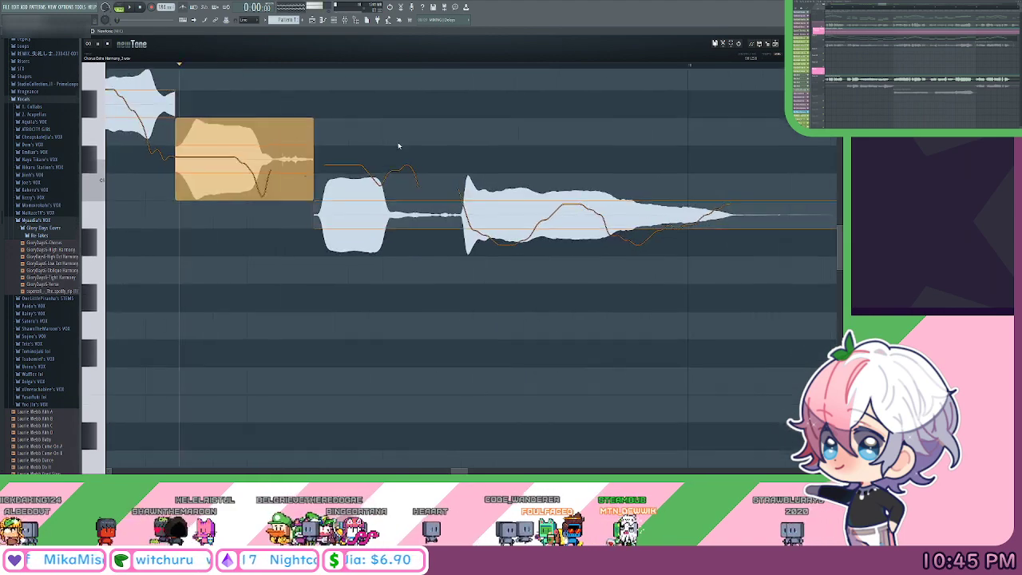
pyautogui.click(460, 227)
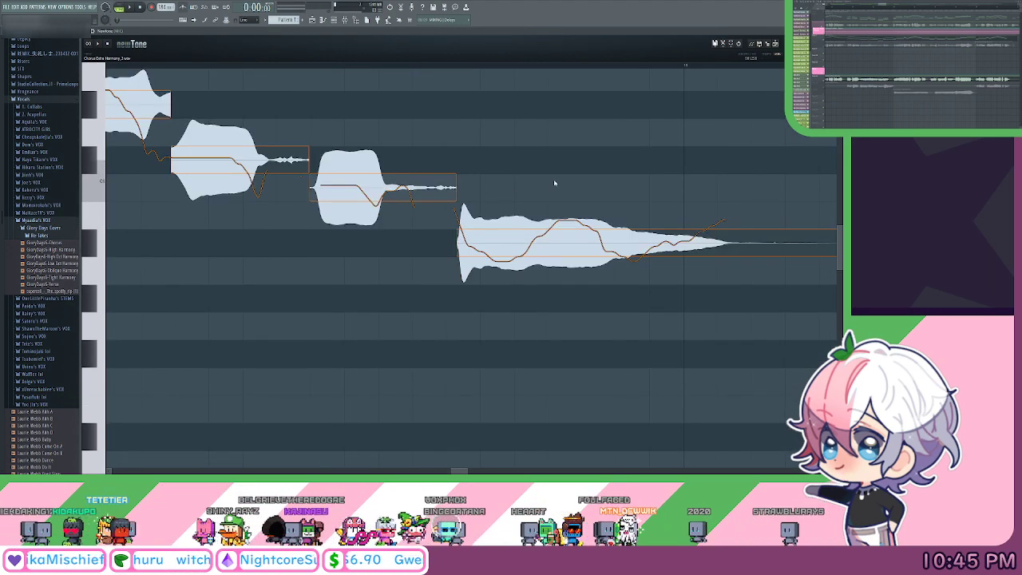
# Slice the final note's silent tail where the decay ends and partway along, and delete the empty last slice.
pyautogui.moveTo(649, 181); pyautogui.dragTo(411, 145)
pyautogui.scroll(-3, 438, 66)
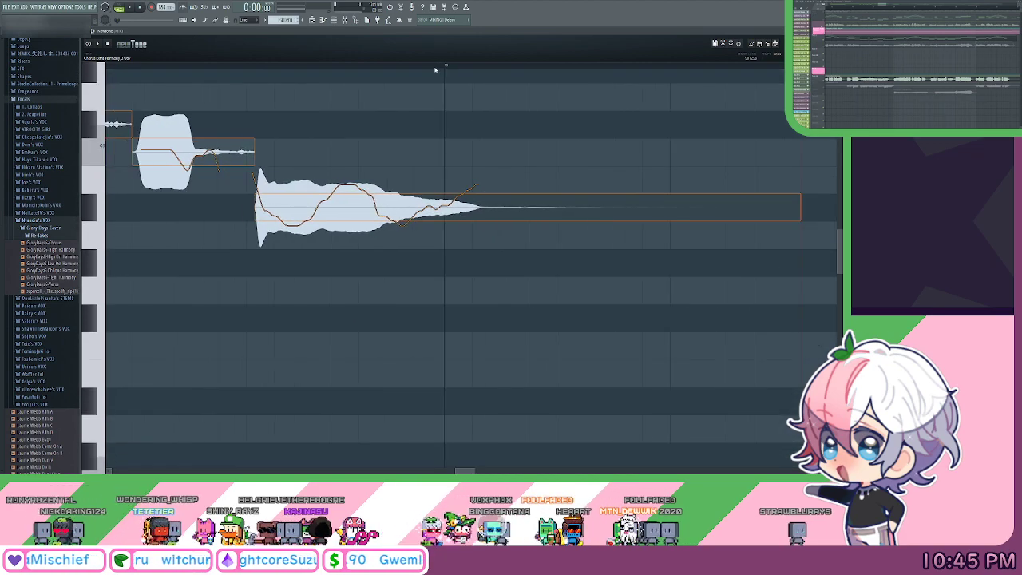
pyautogui.moveTo(542, 132); pyautogui.dragTo(524, 156)
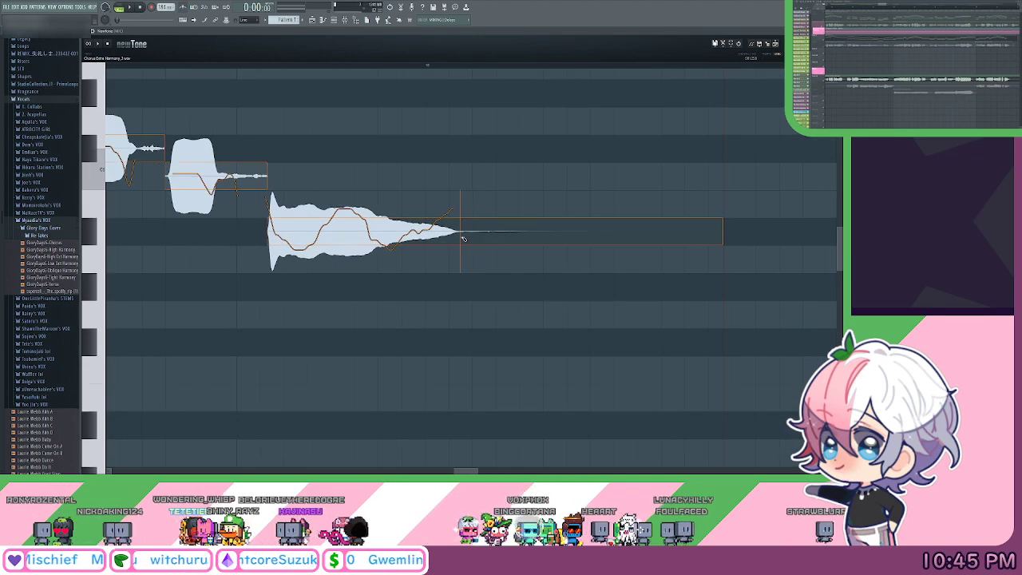
pyautogui.click(532, 239)
pyautogui.moveTo(600, 182); pyautogui.dragTo(630, 274)
pyautogui.press('Delete')
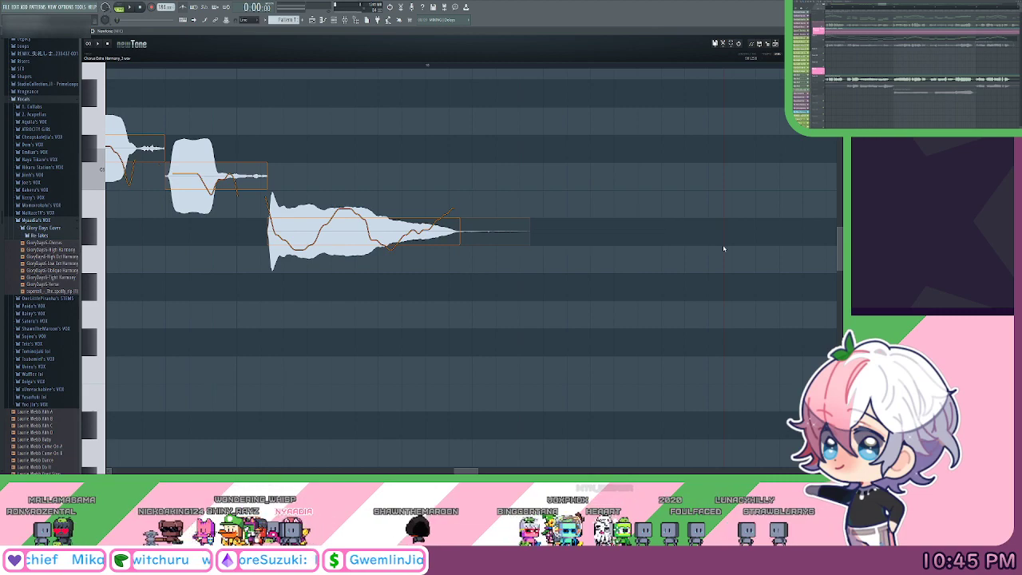
# Turn down the level of the short quiet tail slice at the end of the take and review the whole sliced take.
pyautogui.moveTo(605, 192); pyautogui.dragTo(626, 205)
pyautogui.scroll(2, 531, 69)
pyautogui.moveTo(591, 238); pyautogui.dragTo(586, 241)
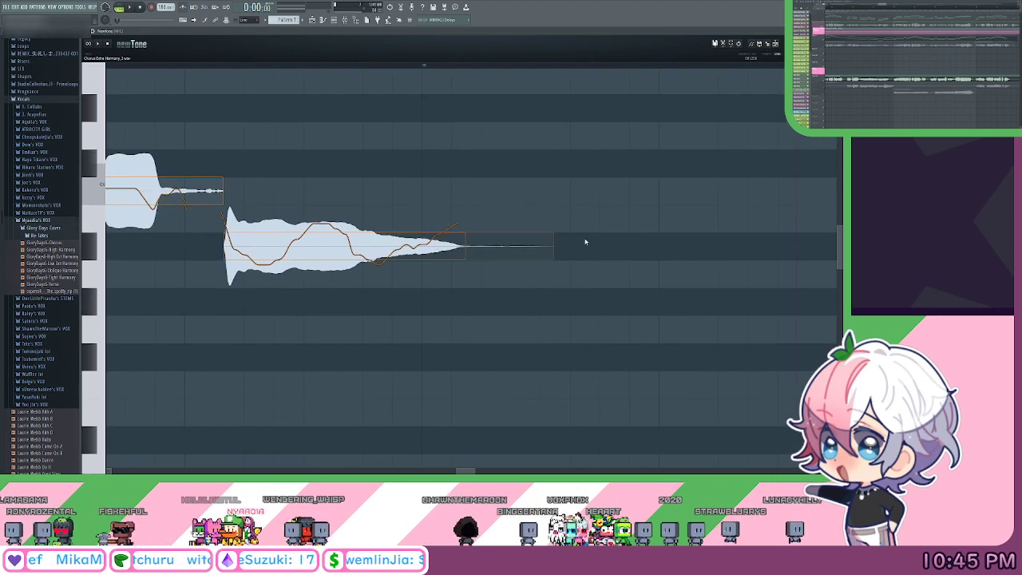
pyautogui.moveTo(537, 248)
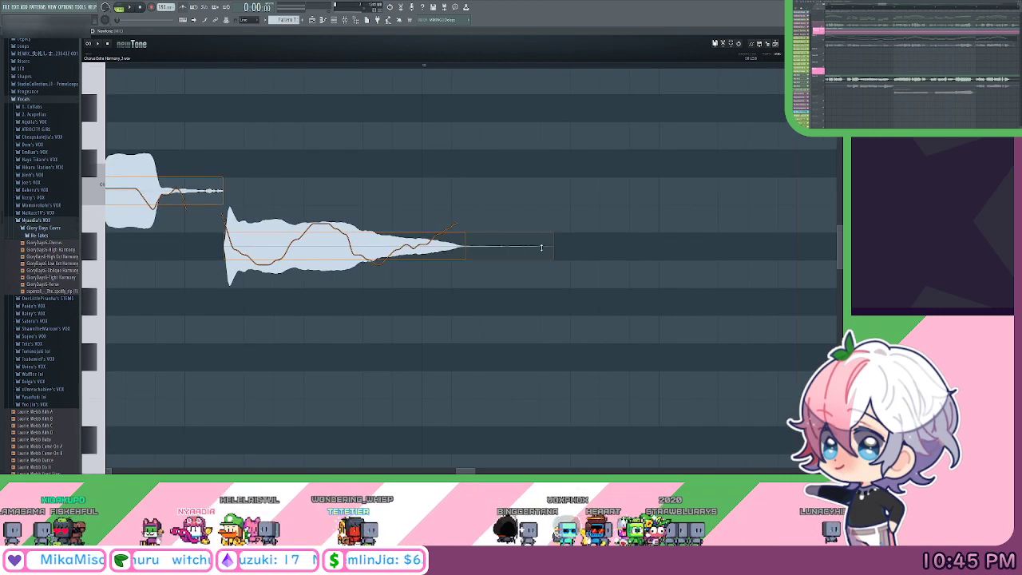
pyautogui.moveTo(541, 219); pyautogui.dragTo(540, 328)
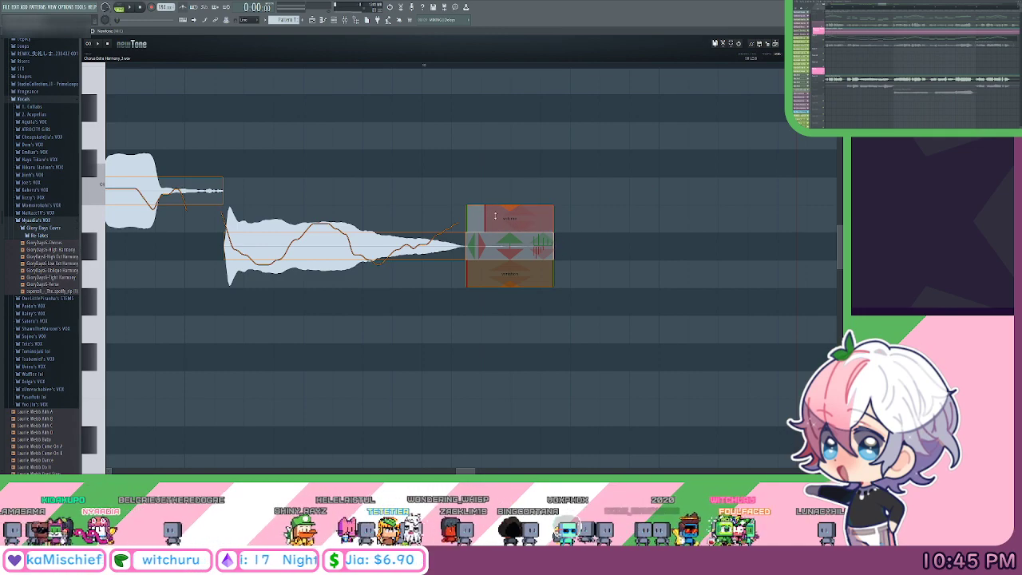
pyautogui.hscroll(-3, 532, 168)
pyautogui.scroll(-8, 514, 166)
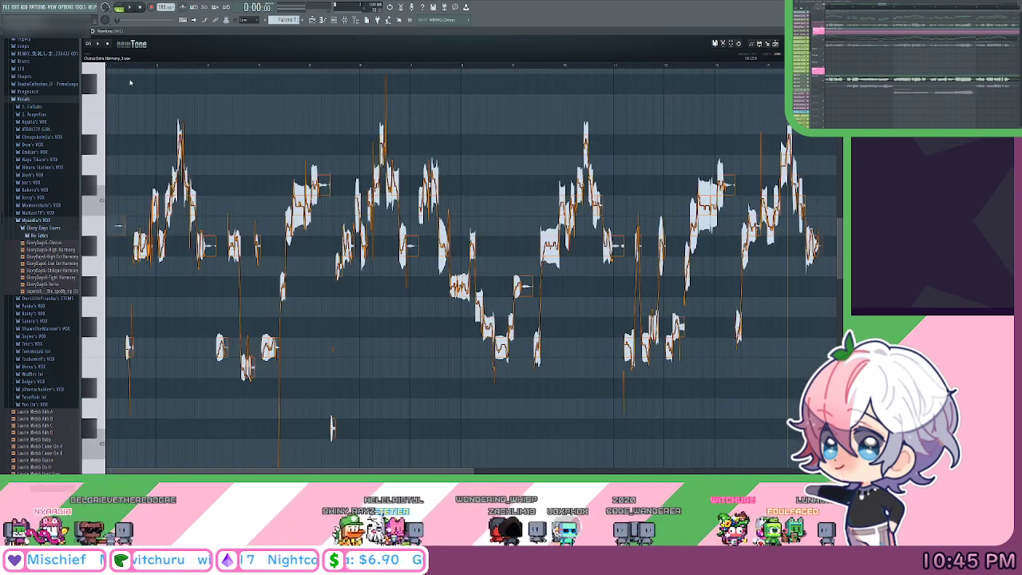
# Play the opening of the harmony take from just before its first low note.
pyautogui.scroll(3, 111, 66)
pyautogui.scroll(6, 111, 66)
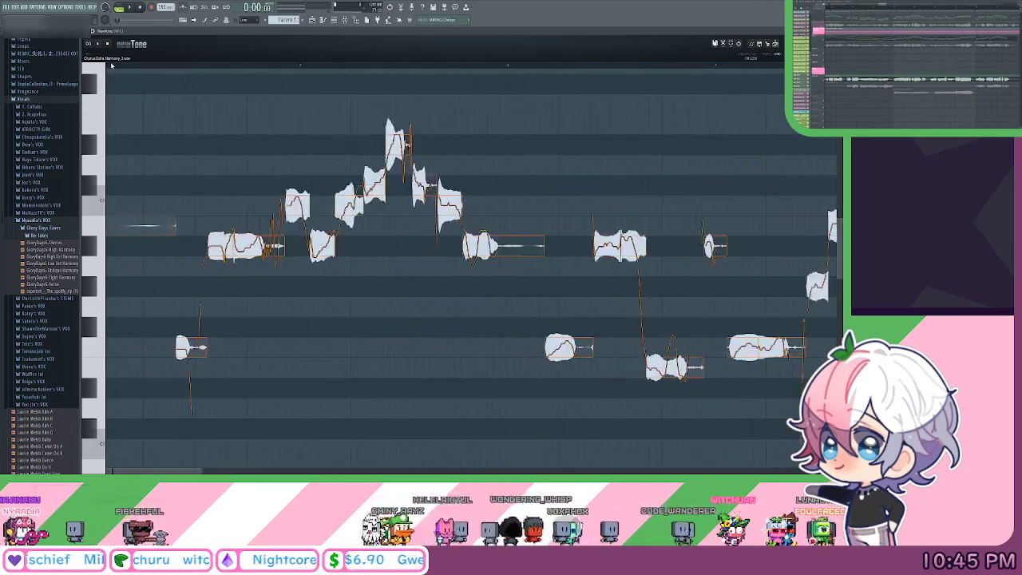
pyautogui.press('space')
pyautogui.scroll(1, 152, 69)
pyautogui.scroll(2, 152, 69)
pyautogui.moveTo(319, 146); pyautogui.dragTo(390, 136)
pyautogui.press('space')
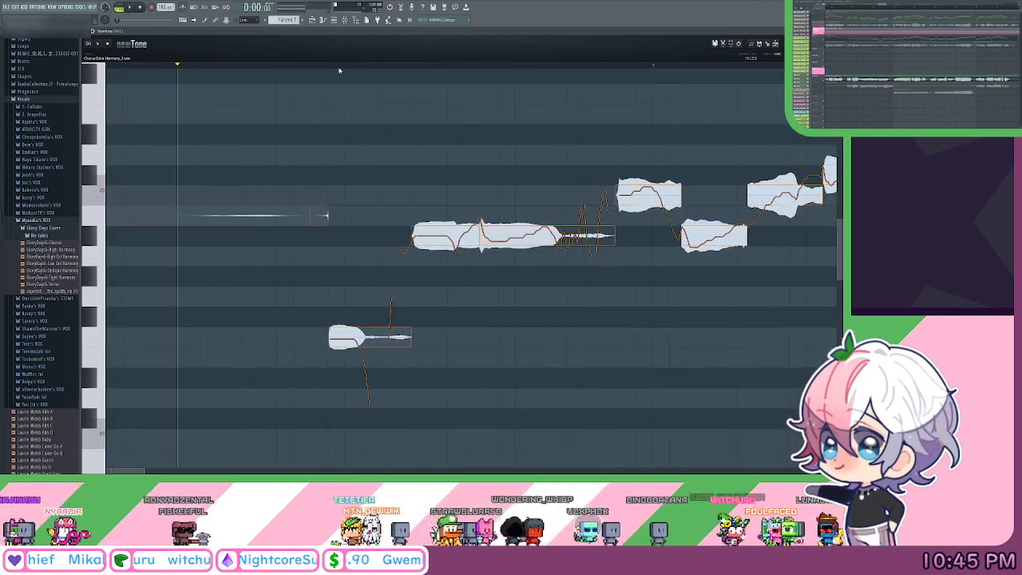
# Align the start of the take's first low note with the bar line.
pyautogui.scroll(-2, 340, 70)
pyautogui.moveTo(328, 97); pyautogui.dragTo(331, 110)
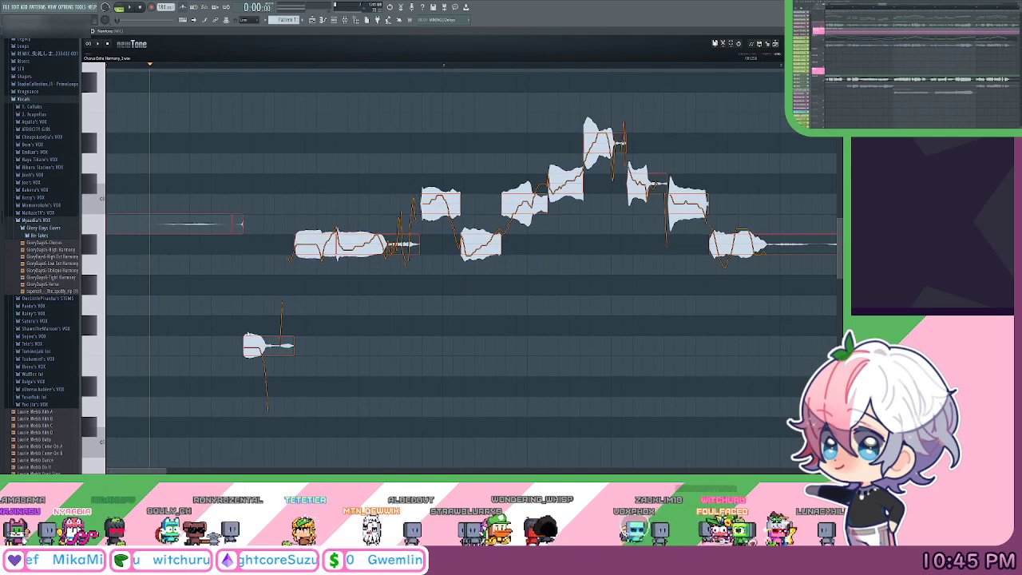
pyautogui.moveTo(257, 324); pyautogui.dragTo(402, 267)
pyautogui.scroll(3, 392, 65)
pyautogui.scroll(3, 393, 65)
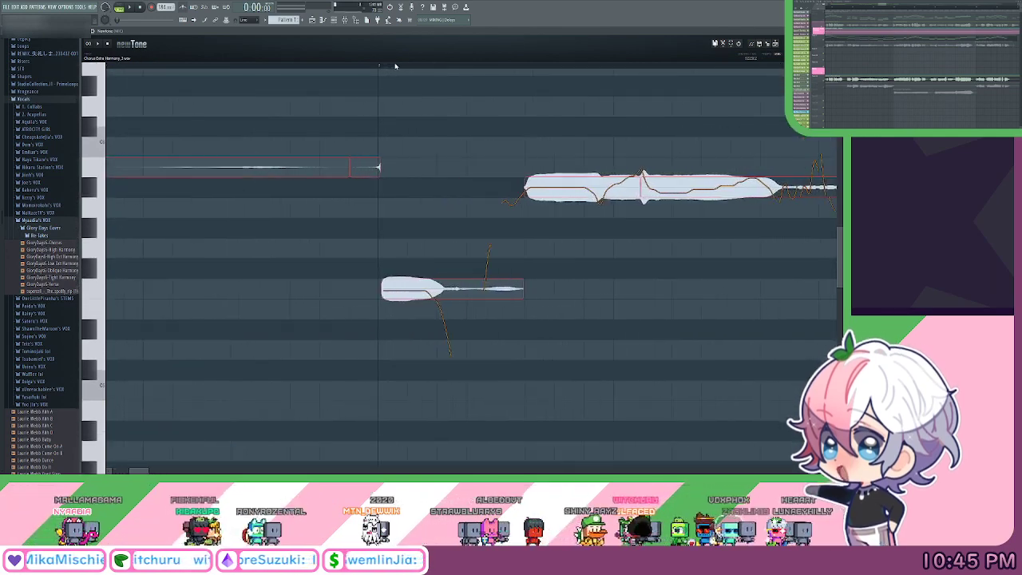
pyautogui.moveTo(397, 291)
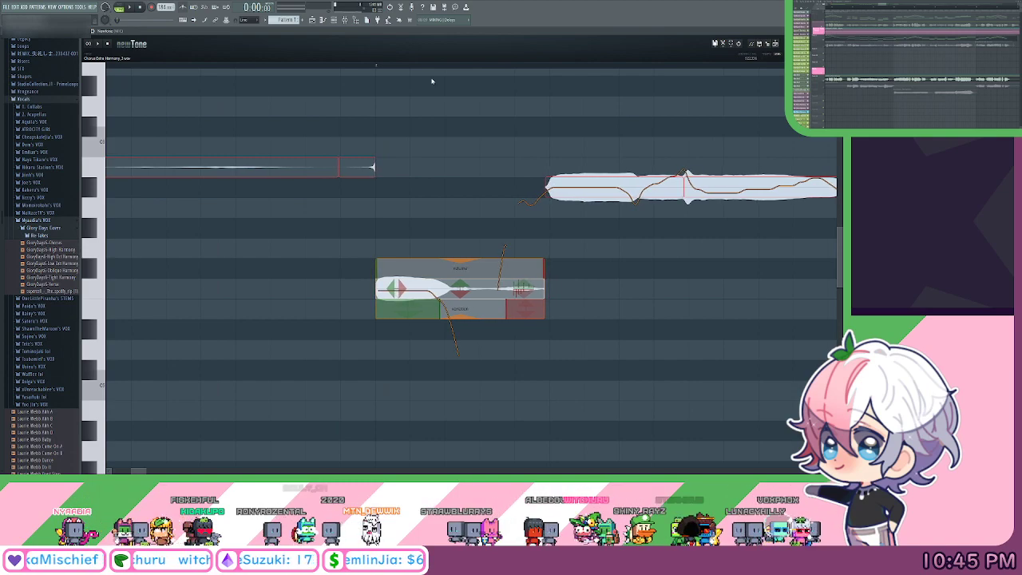
pyautogui.scroll(-4, 399, 65)
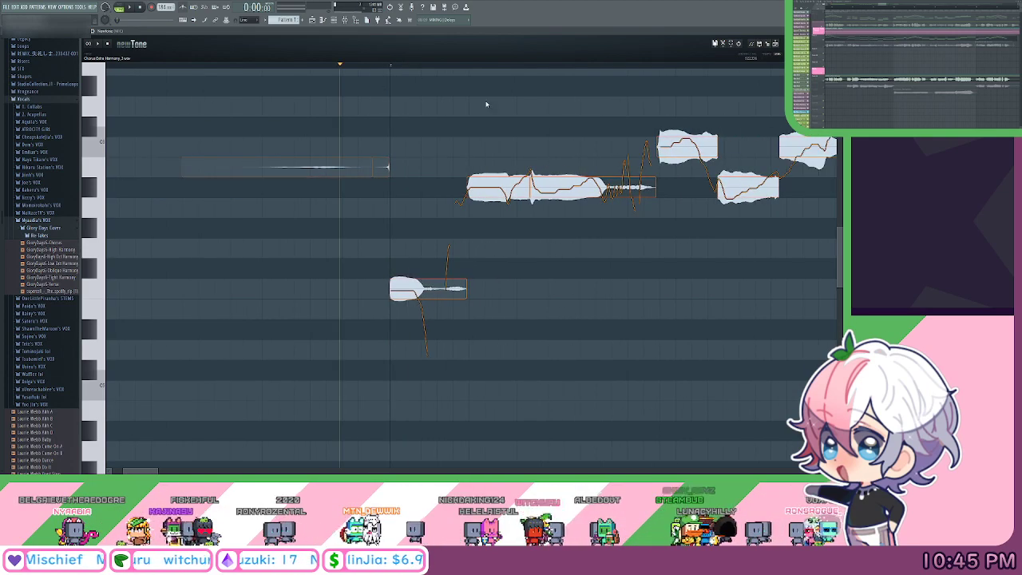
# Pull the starts of the next two joined slices earlier onto the grid and audition the timing.
pyautogui.moveTo(486, 104); pyautogui.dragTo(401, 140)
pyautogui.click(343, 324)
pyautogui.click(392, 224)
pyautogui.moveTo(382, 224); pyautogui.dragTo(370, 223)
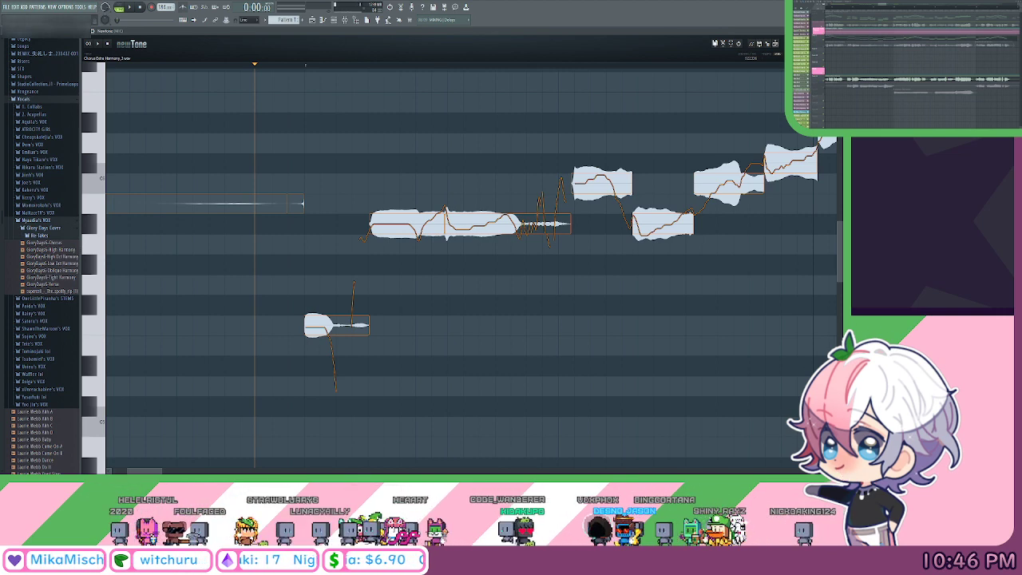
pyautogui.press('space')
pyautogui.moveTo(447, 130); pyautogui.dragTo(387, 115)
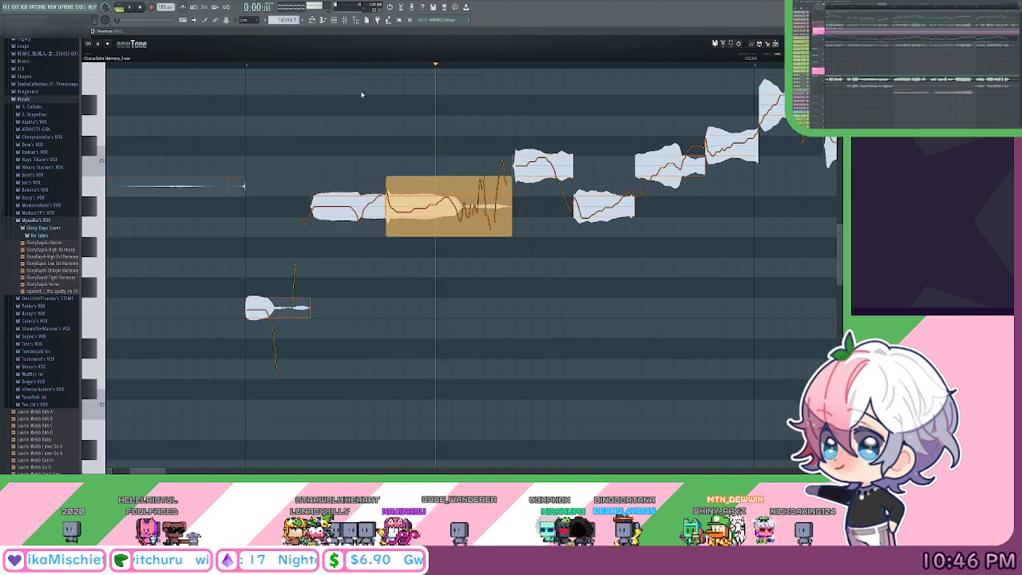
pyautogui.press('space')
pyautogui.click(214, 65)
pyautogui.press('space')
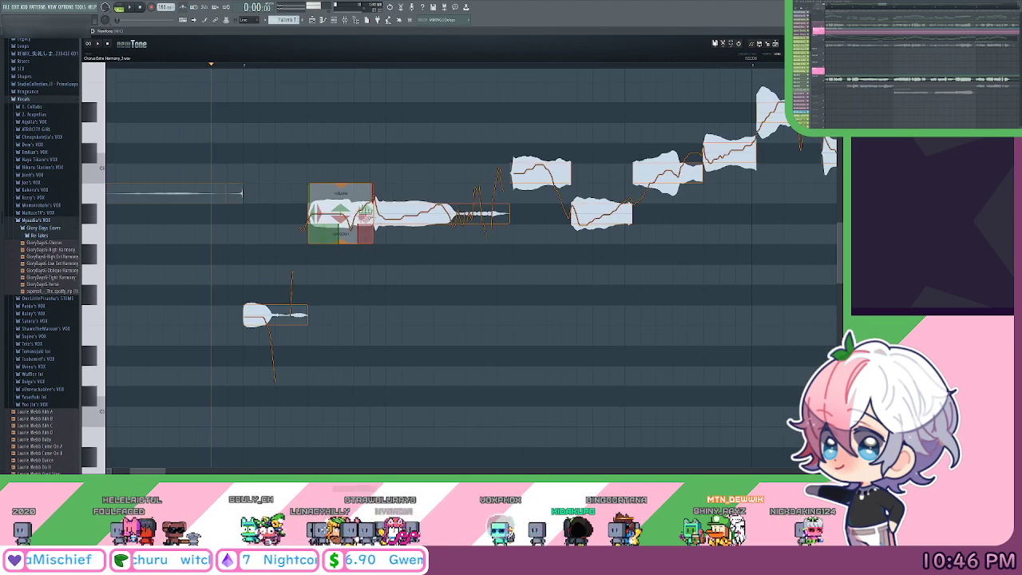
# Move the starts of the notes climbing to the first phrase's peak and descending from it earlier onto the grid, checking them with playback.
pyautogui.moveTo(409, 369); pyautogui.dragTo(295, 169)
pyautogui.press('space')
pyautogui.scroll(-1, 394, 116)
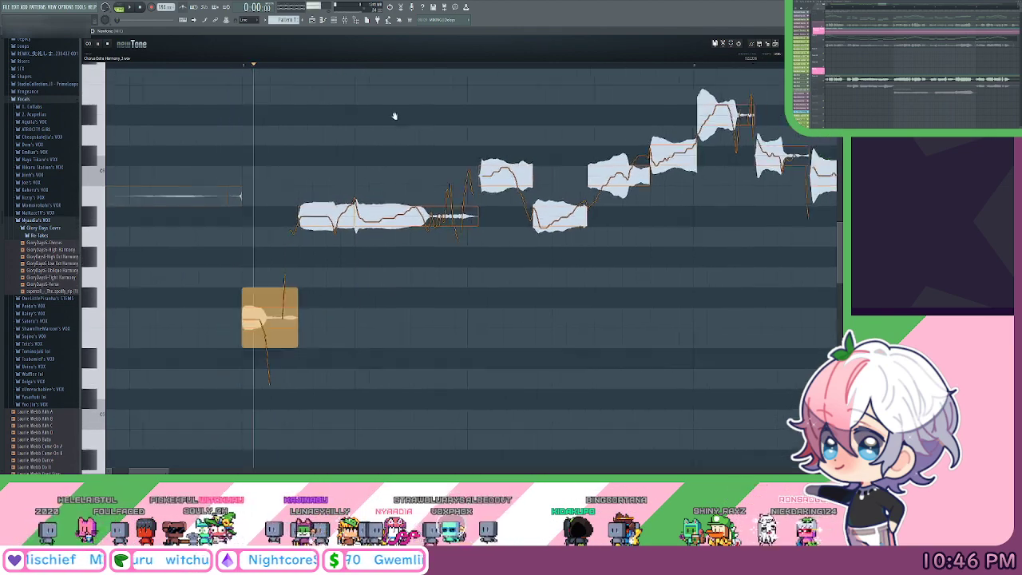
pyautogui.moveTo(394, 117); pyautogui.dragTo(342, 132)
pyautogui.press('space')
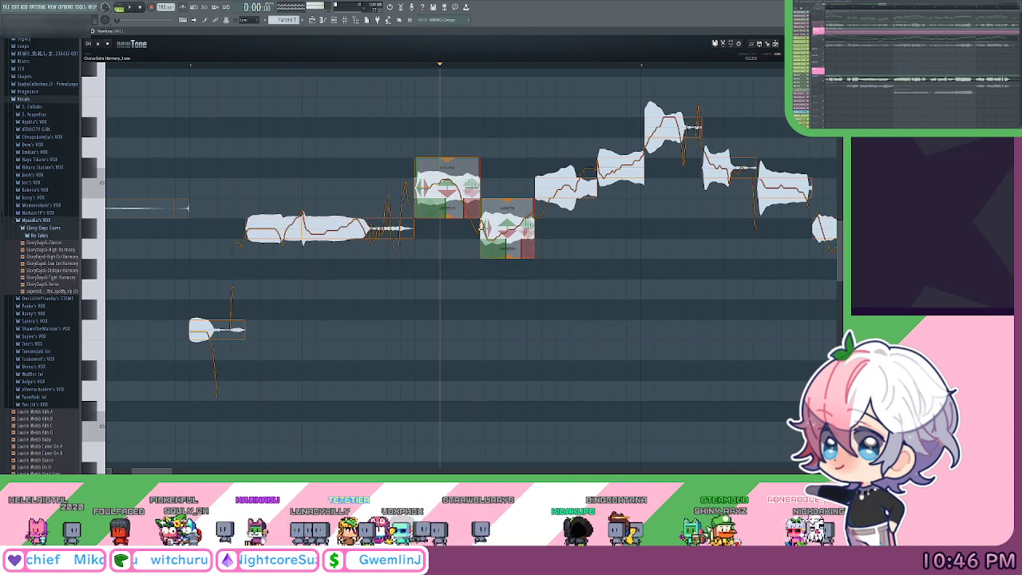
pyautogui.press('space')
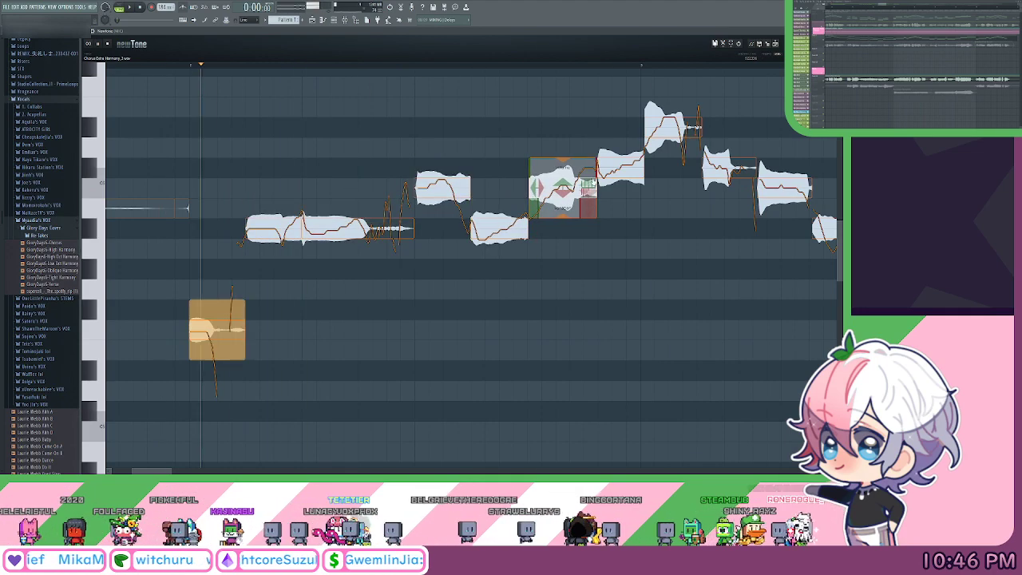
pyautogui.press('space')
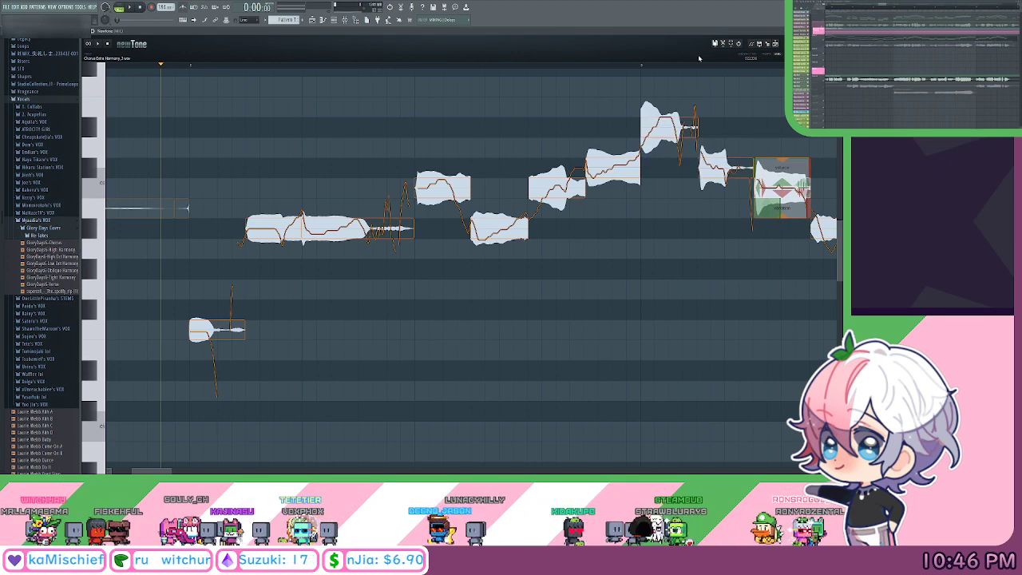
# Audition the first phrase's long closing note and pull the start of the low note after it earlier onto the grid.
pyautogui.scroll(-2, 700, 64)
pyautogui.moveTo(788, 224); pyautogui.dragTo(625, 241)
pyautogui.press('space')
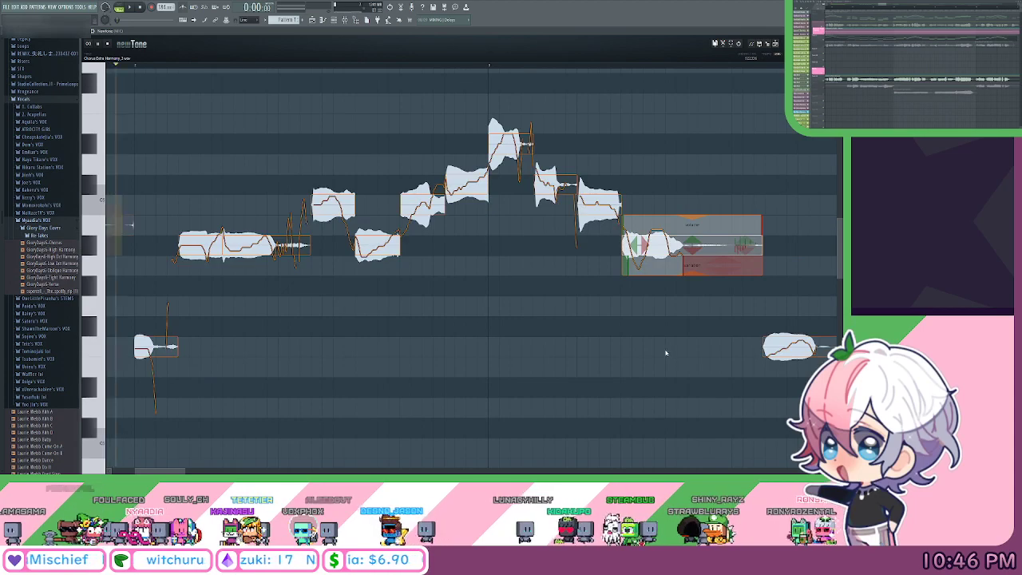
pyautogui.moveTo(680, 366); pyautogui.dragTo(326, 87)
pyautogui.moveTo(715, 219); pyautogui.dragTo(392, 136)
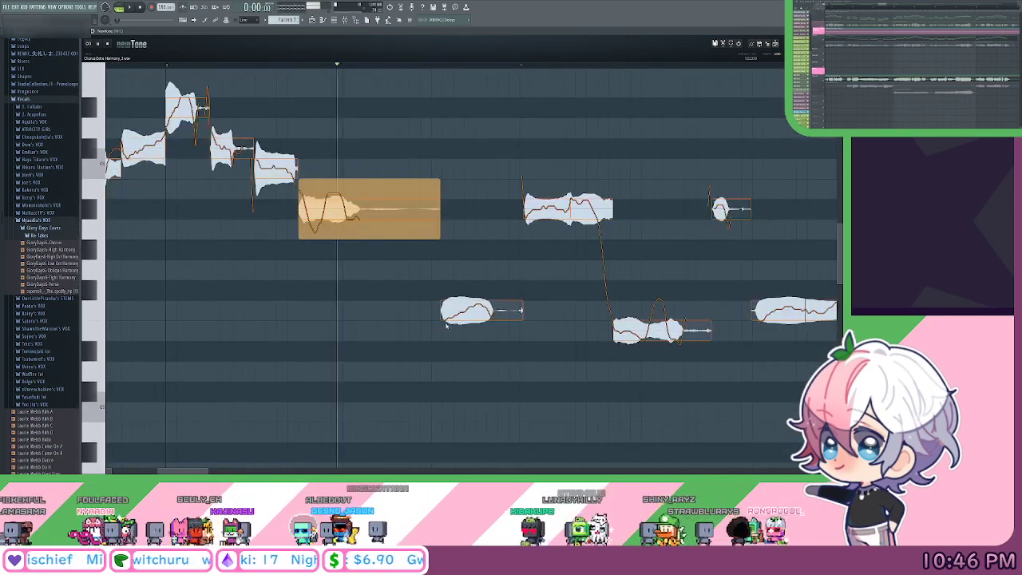
pyautogui.press('space')
pyautogui.moveTo(442, 316); pyautogui.dragTo(433, 316)
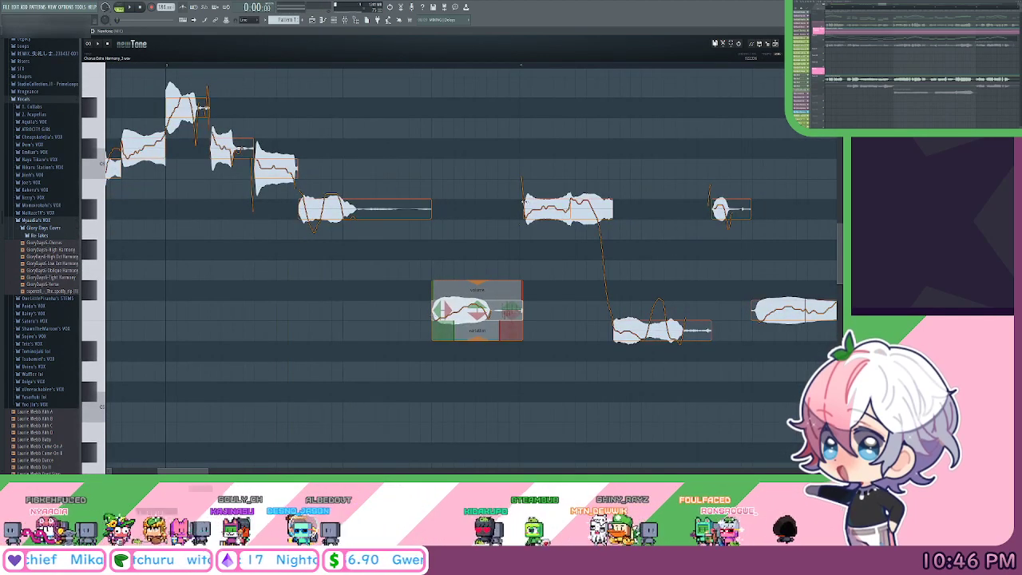
# Align the two-part note at the bar line, the low note after it and the short higher note to the grid.
pyautogui.moveTo(523, 209); pyautogui.dragTo(566, 210)
pyautogui.moveTo(625, 287); pyautogui.dragTo(530, 273)
pyautogui.click(512, 293)
pyautogui.moveTo(517, 319); pyautogui.dragTo(513, 320)
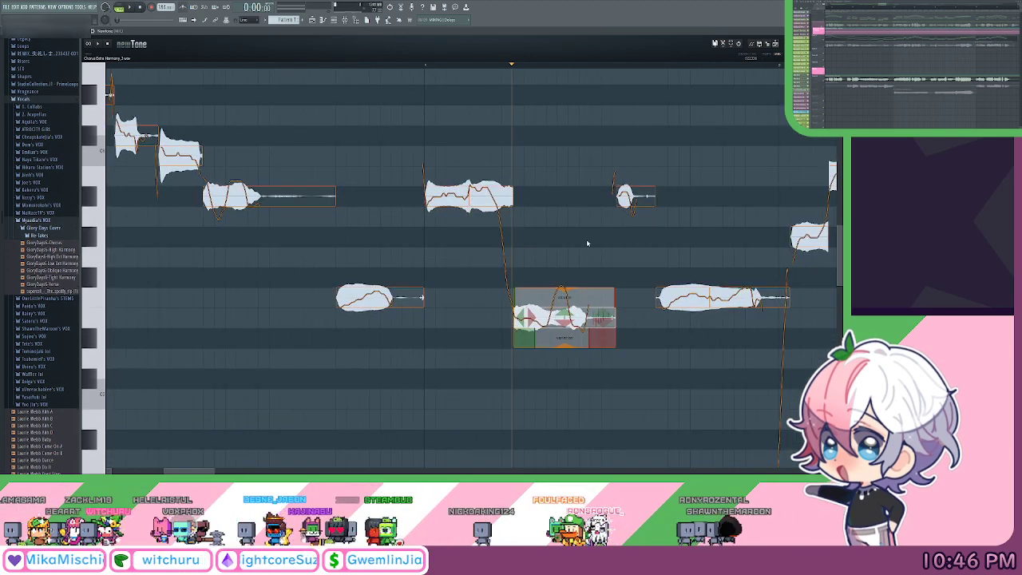
pyautogui.hscroll(2, 587, 243)
pyautogui.moveTo(552, 209); pyautogui.dragTo(539, 209)
pyautogui.hscroll(2, 541, 208)
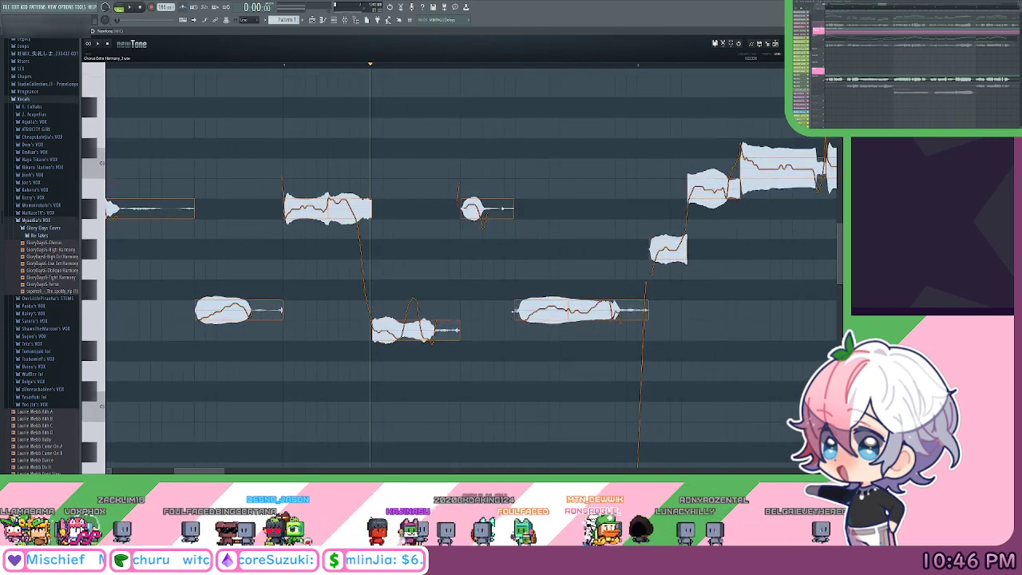
# Pull the long low note and its inner slice earlier onto the grid, and start the next rising note on the bar line.
pyautogui.moveTo(511, 310)
pyautogui.moveTo(568, 310); pyautogui.dragTo(549, 310)
pyautogui.hscroll(3, 549, 310)
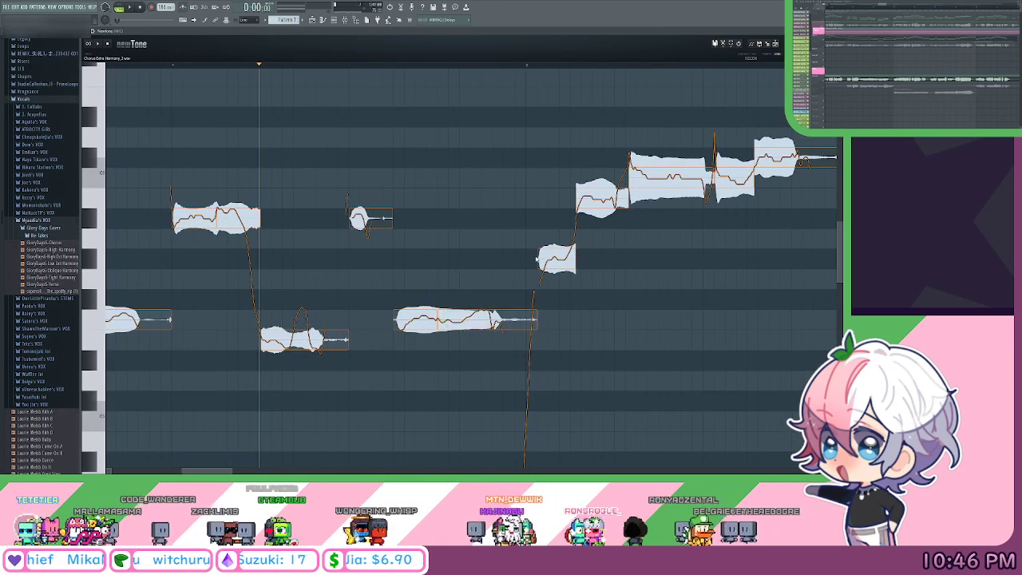
pyautogui.moveTo(525, 256)
pyautogui.moveTo(527, 258); pyautogui.dragTo(525, 257)
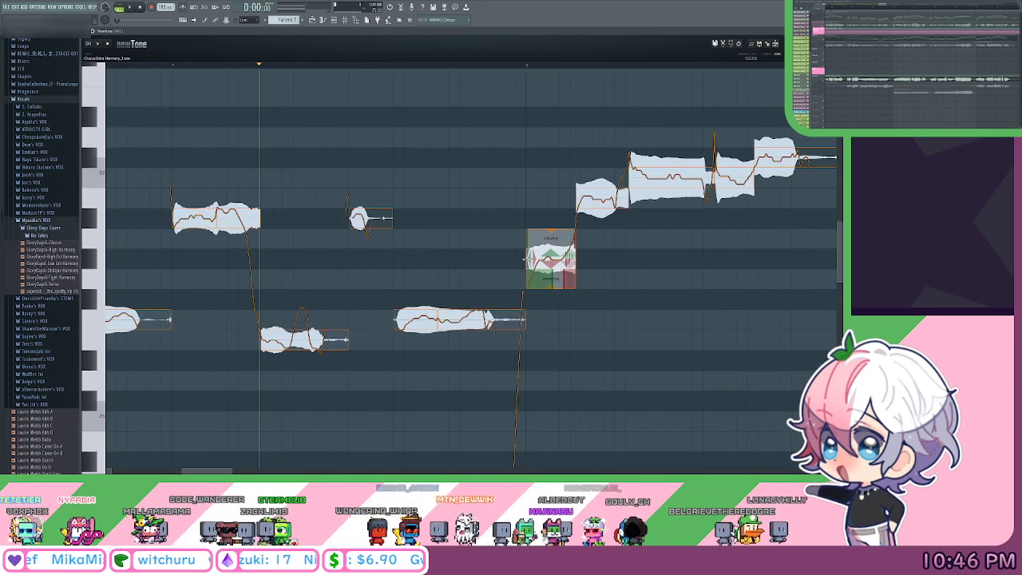
# Move the starts of the remaining notes in the rising phrase, through its long closing note, earlier onto the grid.
pyautogui.hscroll(2, 539, 210)
pyautogui.moveTo(516, 222)
pyautogui.moveTo(514, 222); pyautogui.dragTo(507, 222)
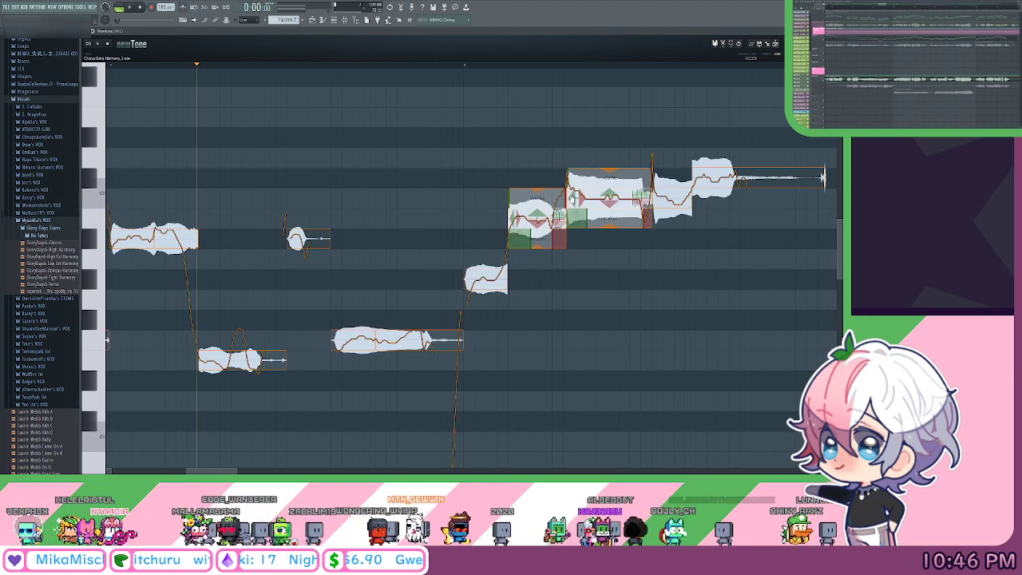
pyautogui.moveTo(567, 197); pyautogui.dragTo(553, 206)
pyautogui.hscroll(2, 513, 170)
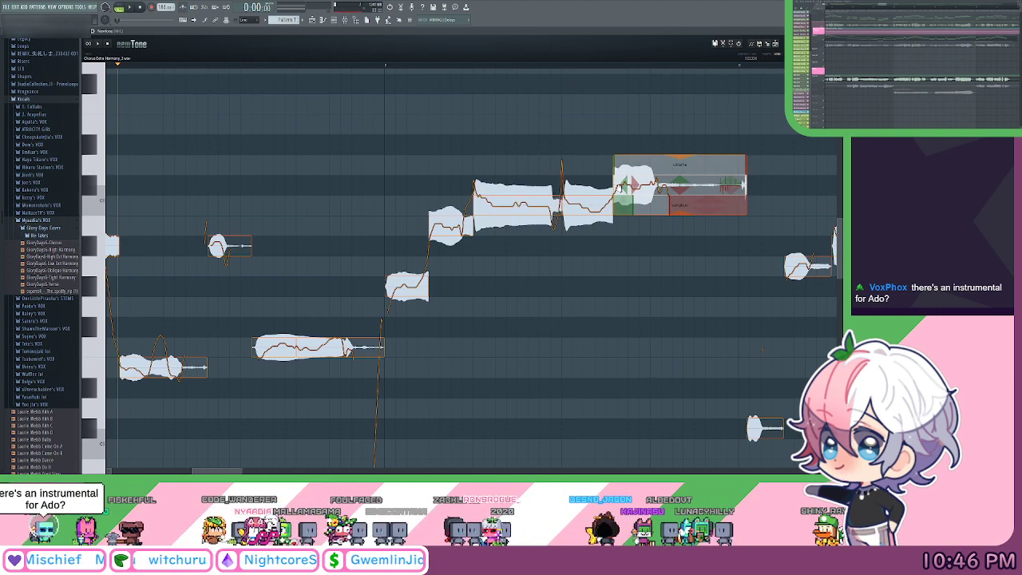
pyautogui.moveTo(614, 188); pyautogui.dragTo(609, 187)
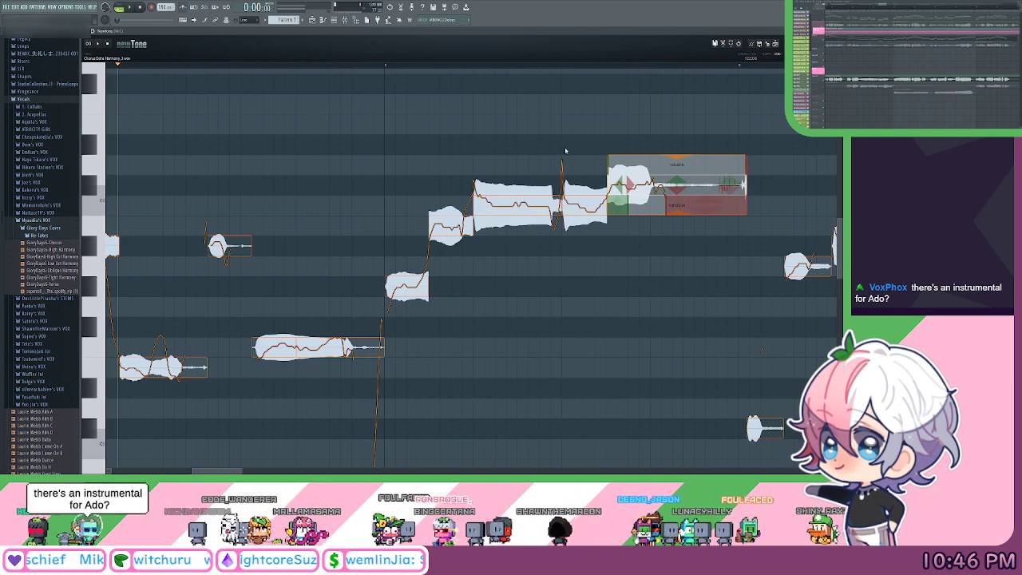
# Align the following phrase's lowest opening note with the bar line and its next notes with the grid.
pyautogui.hscroll(1, 594, 127)
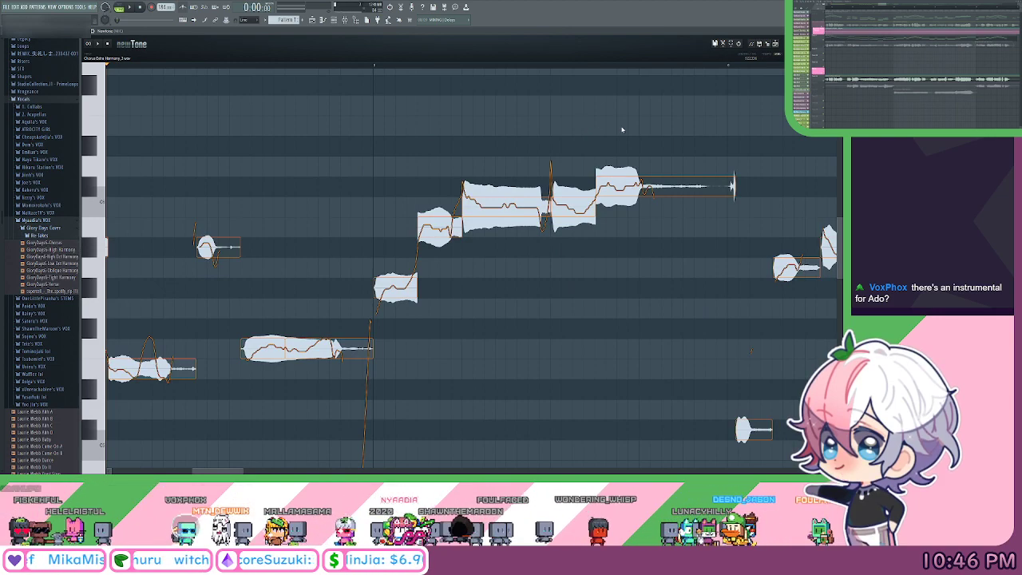
pyautogui.hscroll(5, 642, 139)
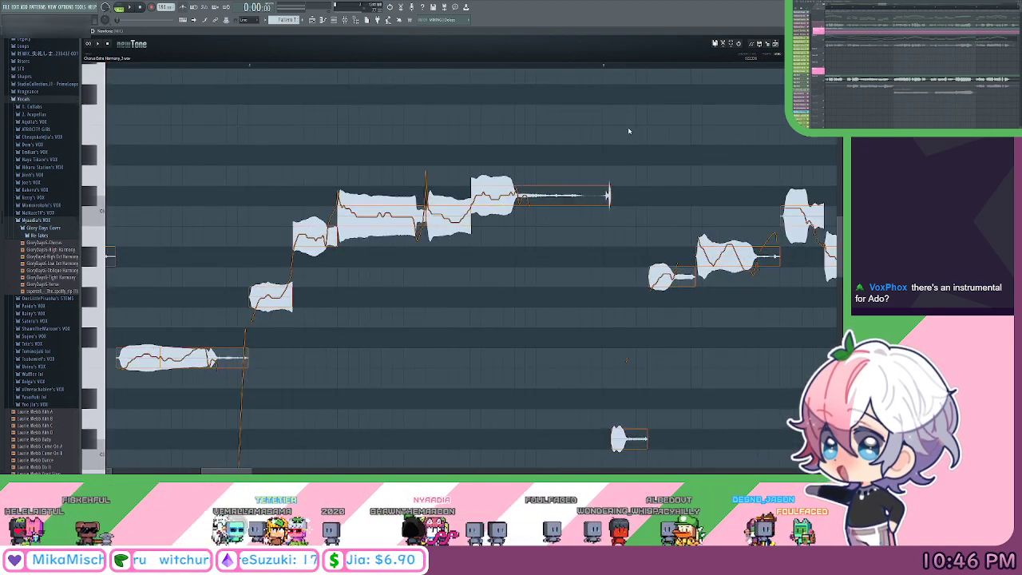
pyautogui.hscroll(3, 607, 184)
pyautogui.moveTo(535, 416); pyautogui.dragTo(528, 416)
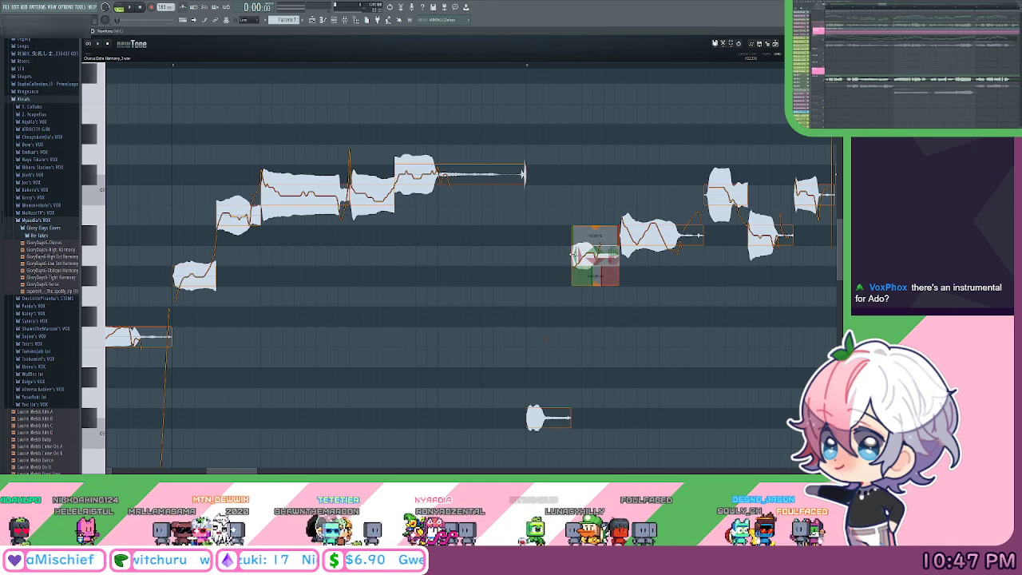
pyautogui.moveTo(622, 238)
pyautogui.moveTo(620, 239); pyautogui.dragTo(615, 239)
pyautogui.moveTo(547, 453); pyautogui.dragTo(548, 437)
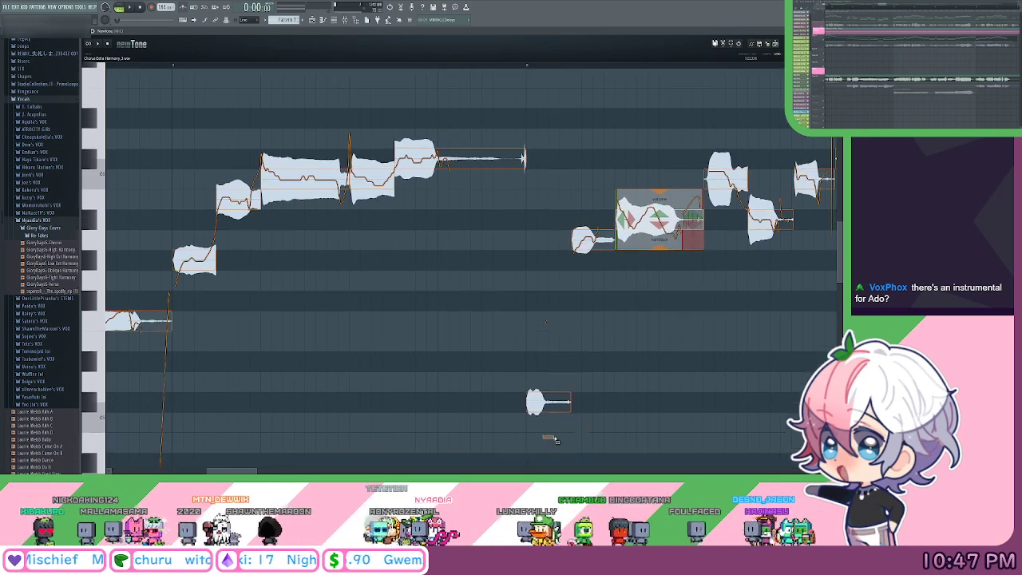
pyautogui.moveTo(685, 168); pyautogui.dragTo(506, 235)
pyautogui.moveTo(528, 245)
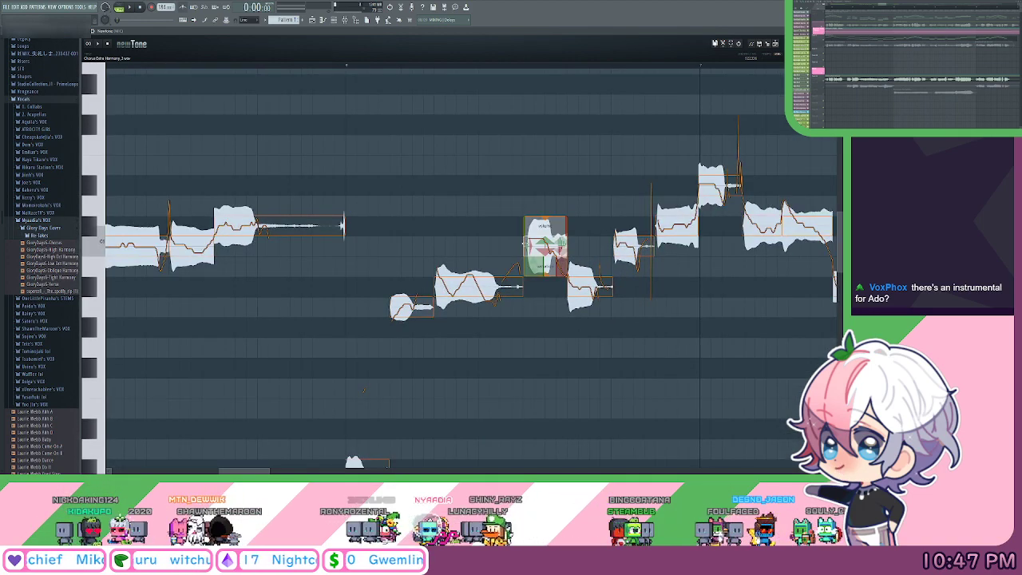
# Move the start of the short note after the mid-phrase dip slightly earlier, onto the grid line.
pyautogui.moveTo(569, 293)
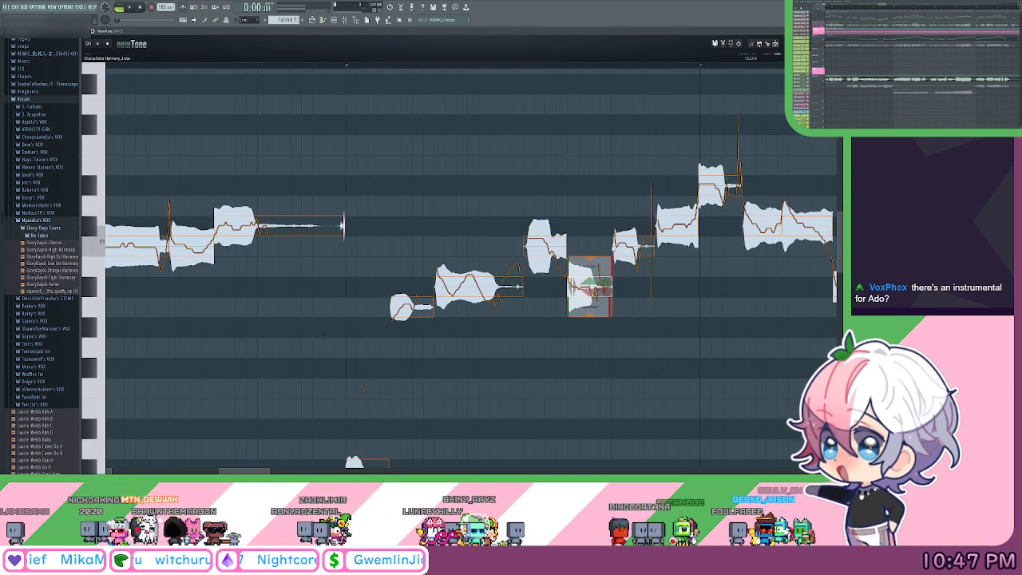
pyautogui.click(610, 286)
pyautogui.rightClick(632, 250)
pyautogui.rightClick(595, 186)
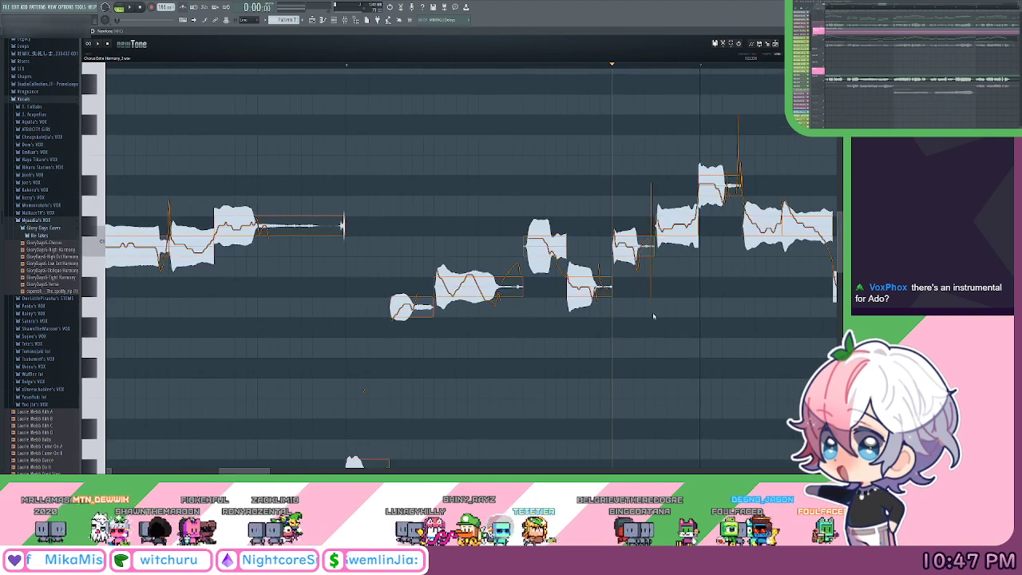
# Retime the next phrase's opening: start its first note earlier, lengthen that note, and bring the descending tapered note forward.
pyautogui.moveTo(662, 324); pyautogui.dragTo(570, 338)
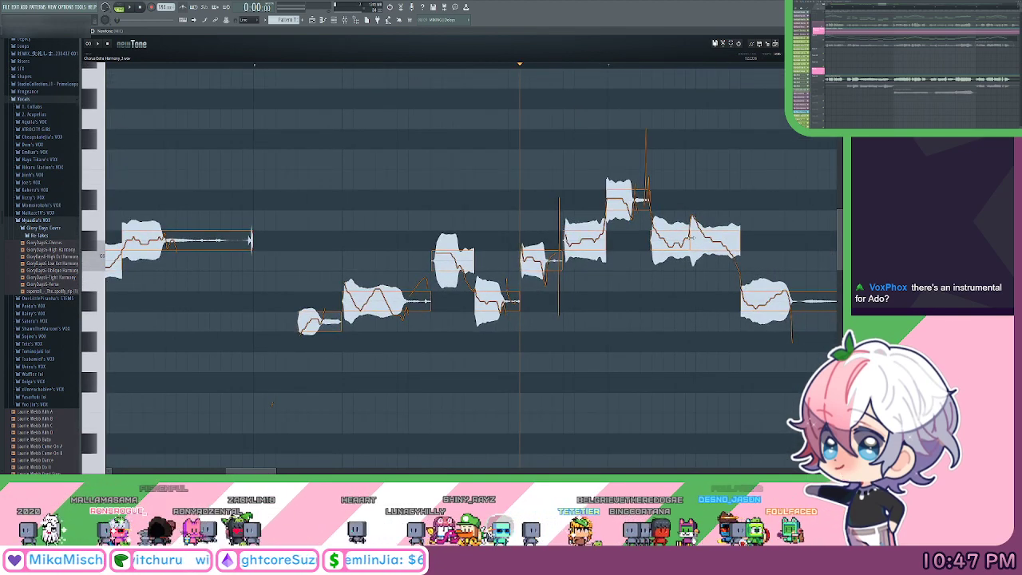
pyautogui.moveTo(772, 390); pyautogui.dragTo(742, 385)
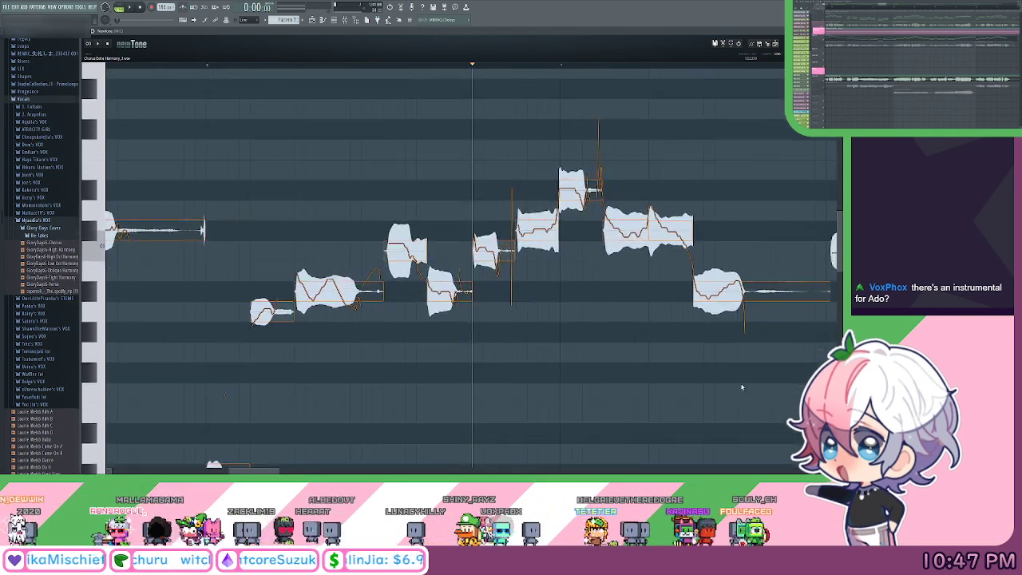
pyautogui.moveTo(647, 147); pyautogui.dragTo(419, 124)
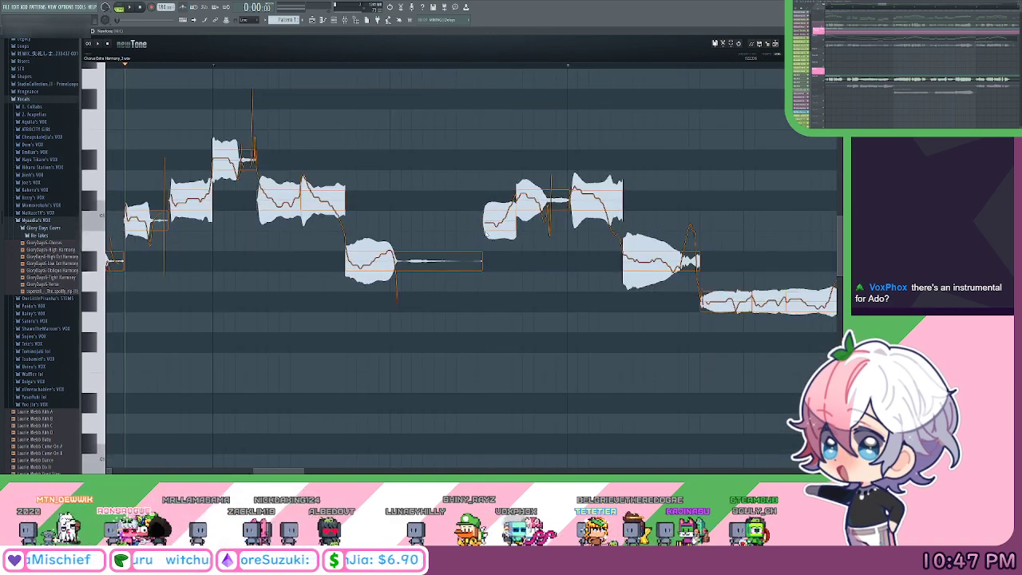
pyautogui.moveTo(482, 221); pyautogui.dragTo(566, 196)
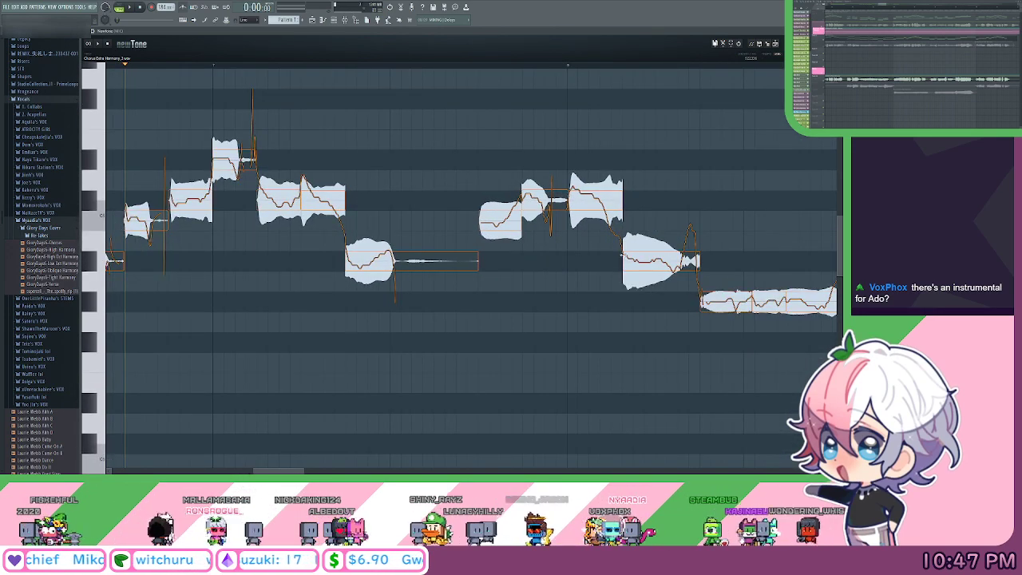
pyautogui.moveTo(624, 256); pyautogui.dragTo(609, 258)
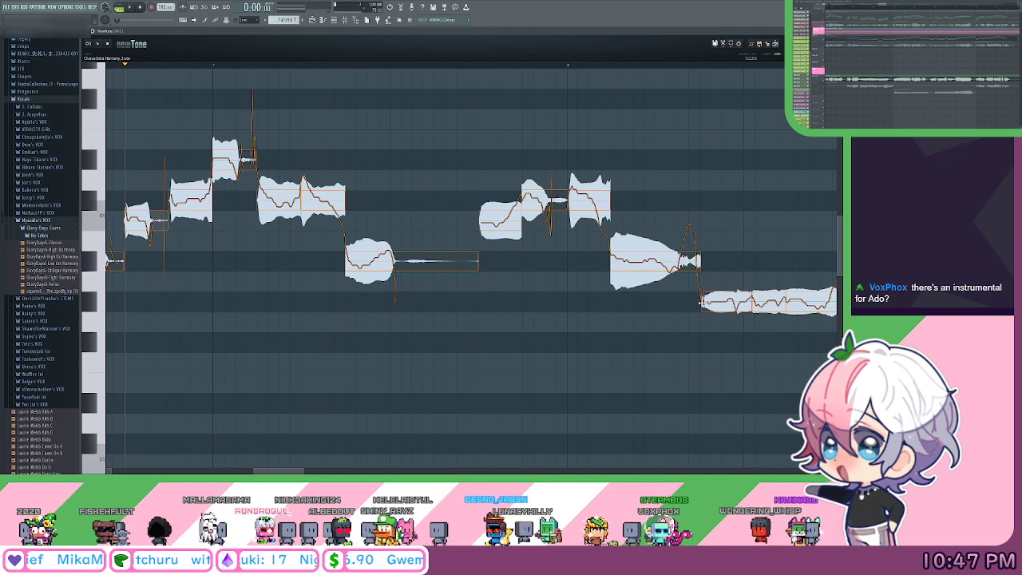
# Start the higher note after the long sustained low notes slightly earlier.
pyautogui.moveTo(760, 302); pyautogui.dragTo(573, 292)
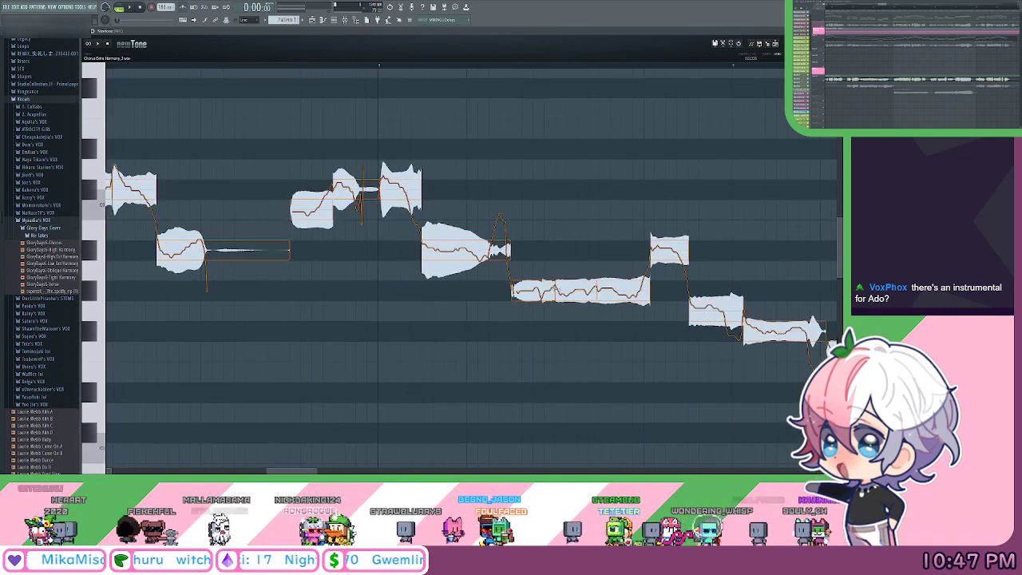
pyautogui.hscroll(2, 612, 265)
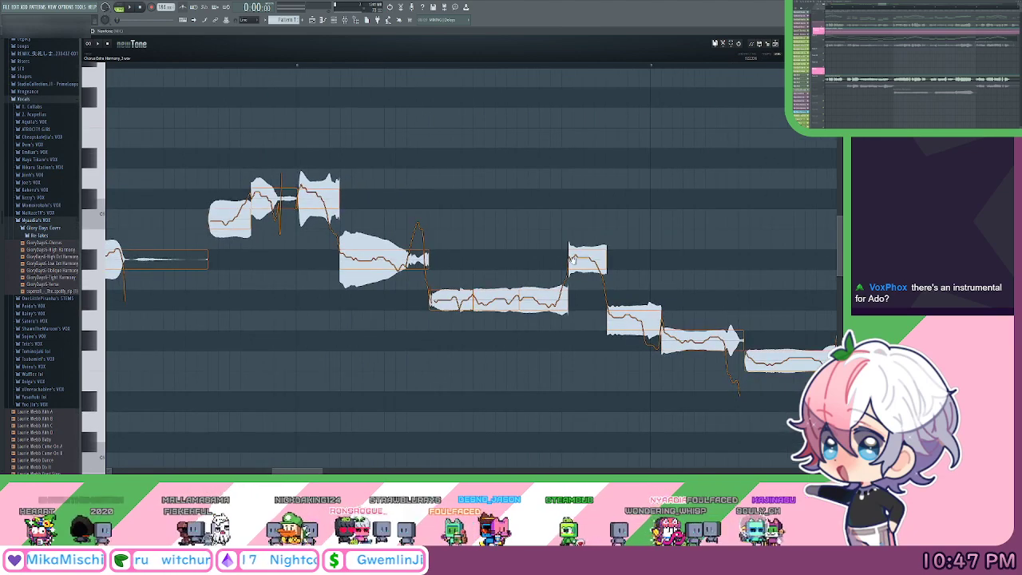
pyautogui.moveTo(567, 259); pyautogui.dragTo(562, 260)
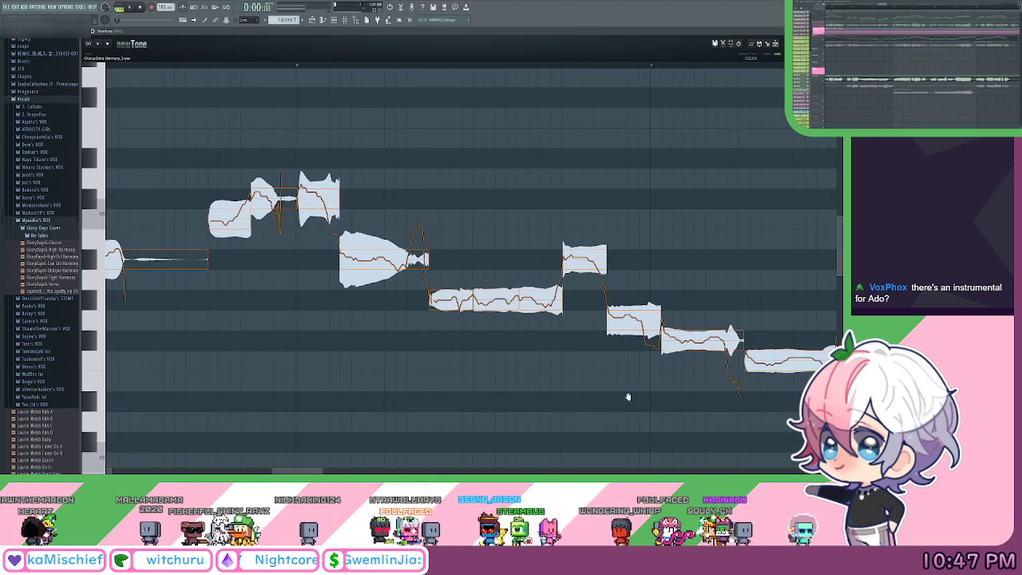
# Start the phrase's final rising note, which ends in the long faint tail, slightly earlier.
pyautogui.hscroll(1, 628, 397)
pyautogui.moveTo(616, 333)
pyautogui.mouseDown()
pyautogui.moveTo(605, 331)
pyautogui.moveTo(628, 345)
pyautogui.mouseUp()
pyautogui.hscroll(1, 655, 379)
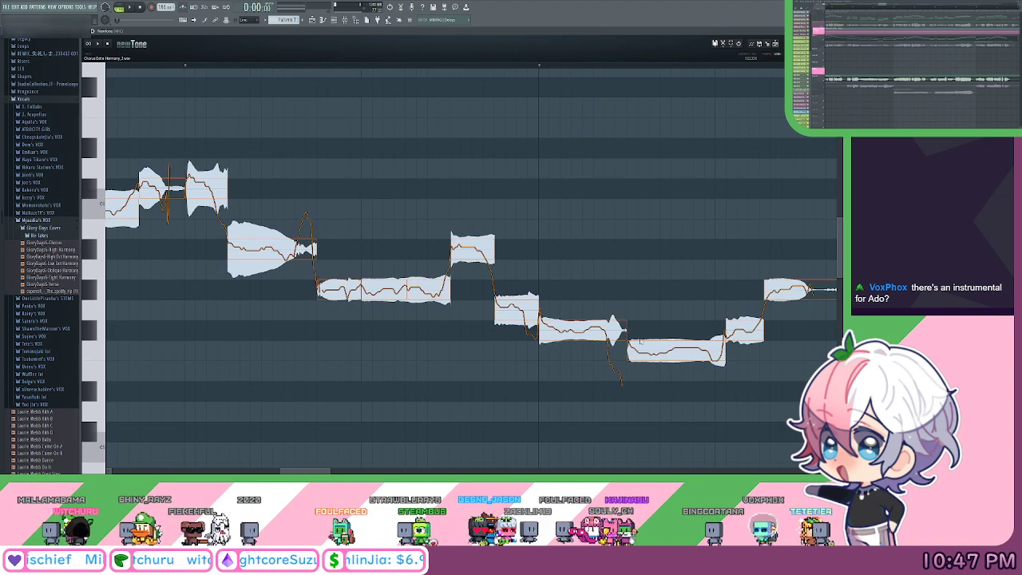
pyautogui.hscroll(1, 640, 340)
pyautogui.hscroll(2, 631, 343)
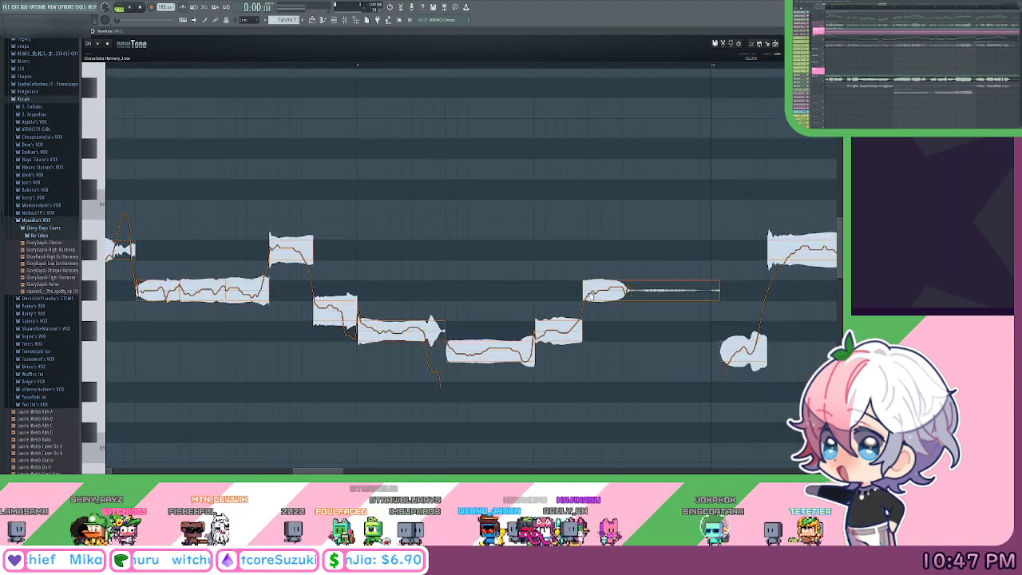
pyautogui.moveTo(582, 319); pyautogui.dragTo(577, 319)
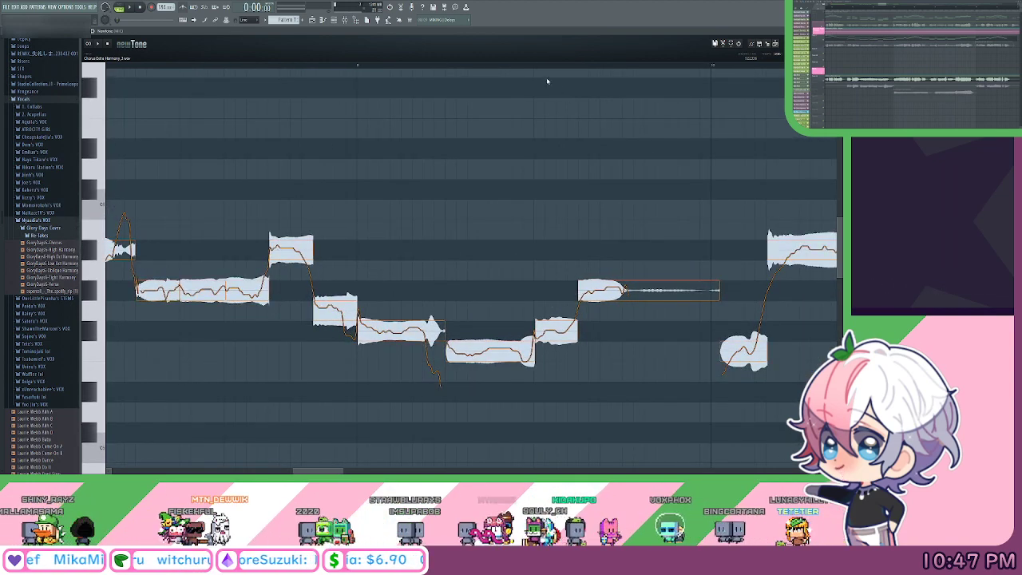
# Review the note timing across the earlier phrases and the upcoming phrase of the harmony vocal.
pyautogui.scroll(-3, 519, 69)
pyautogui.moveTo(587, 146)
pyautogui.mouseDown()
pyautogui.moveTo(665, 182)
pyautogui.moveTo(679, 379)
pyautogui.moveTo(699, 393)
pyautogui.mouseUp()
pyautogui.moveTo(724, 430); pyautogui.dragTo(274, 142)
pyautogui.moveTo(459, 187); pyautogui.dragTo(625, 187)
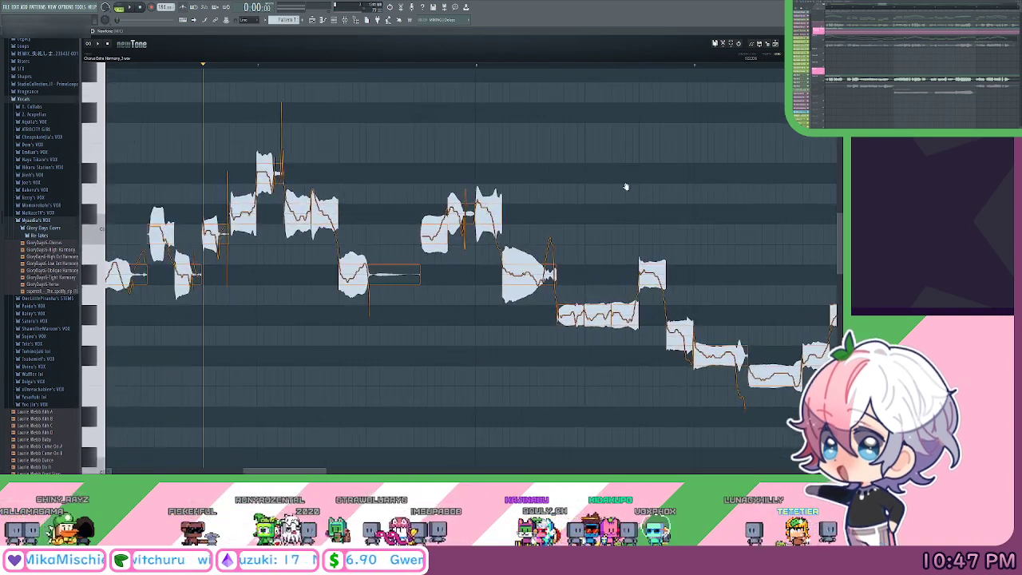
pyautogui.scroll(-2, 626, 187)
pyautogui.moveTo(750, 417)
pyautogui.mouseDown()
pyautogui.moveTo(232, 113)
pyautogui.moveTo(451, 109)
pyautogui.mouseUp()
pyautogui.moveTo(674, 376); pyautogui.dragTo(331, 104)
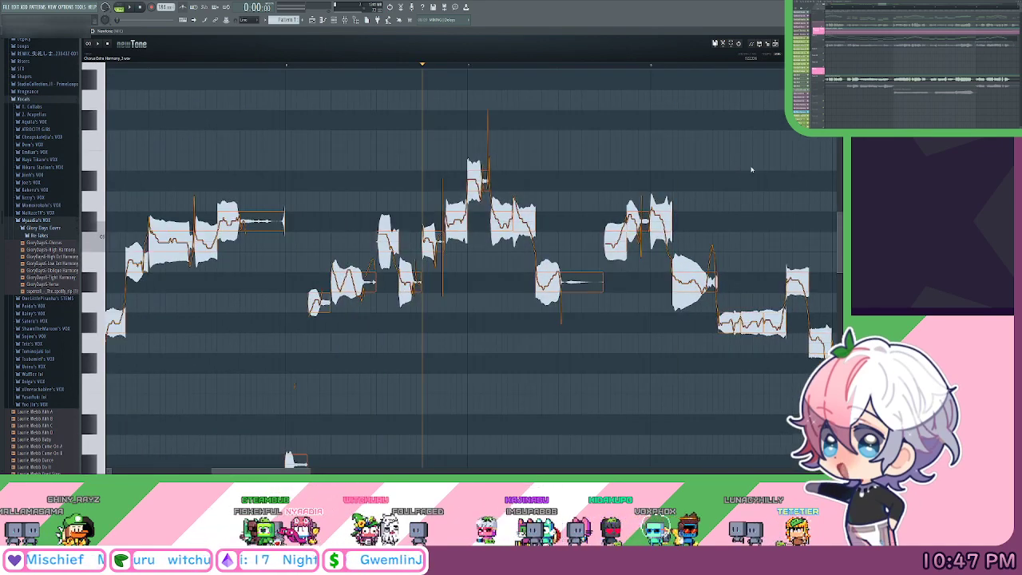
pyautogui.moveTo(698, 167); pyautogui.dragTo(493, 149)
pyautogui.moveTo(582, 160); pyautogui.dragTo(359, 155)
pyautogui.moveTo(543, 160); pyautogui.dragTo(440, 163)
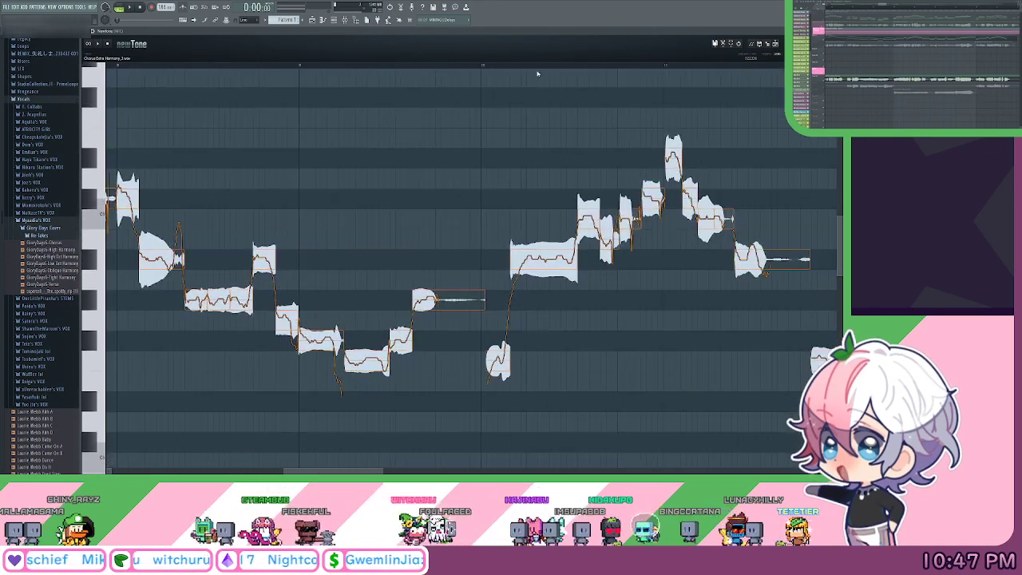
# Align the next phrase's low pickup note to the bar line, and start the long held note and the notes following it earlier.
pyautogui.scroll(4, 491, 311)
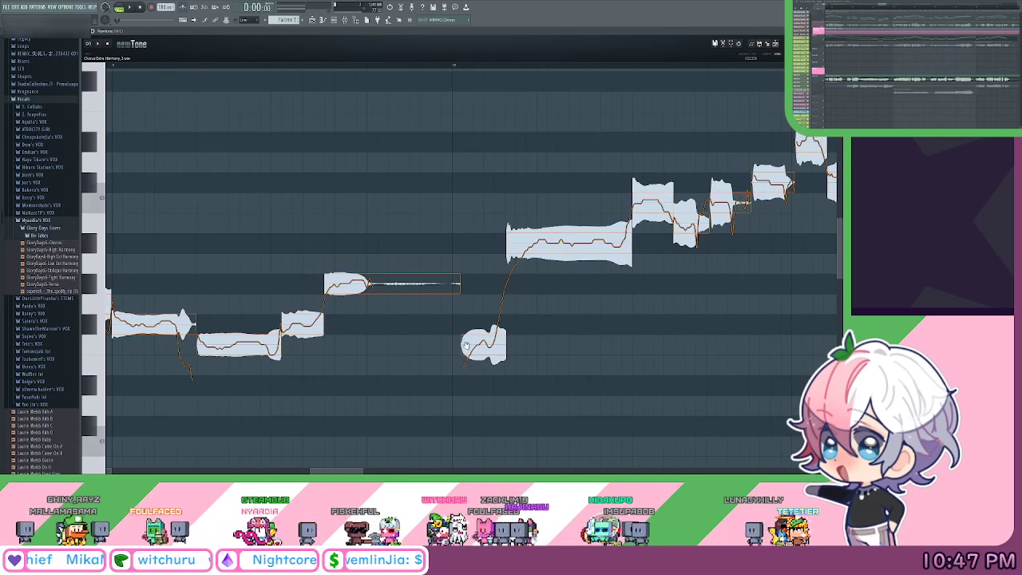
pyautogui.moveTo(466, 345); pyautogui.dragTo(452, 349)
pyautogui.moveTo(507, 236); pyautogui.dragTo(496, 237)
pyautogui.moveTo(644, 190); pyautogui.dragTo(554, 224)
pyautogui.moveTo(551, 174); pyautogui.dragTo(483, 178)
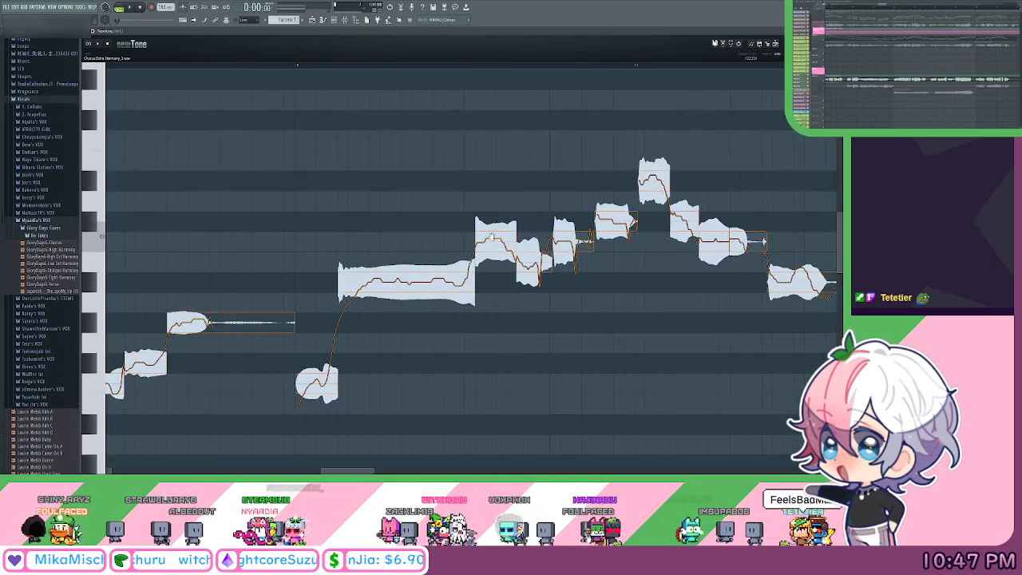
pyautogui.moveTo(490, 237); pyautogui.dragTo(481, 249)
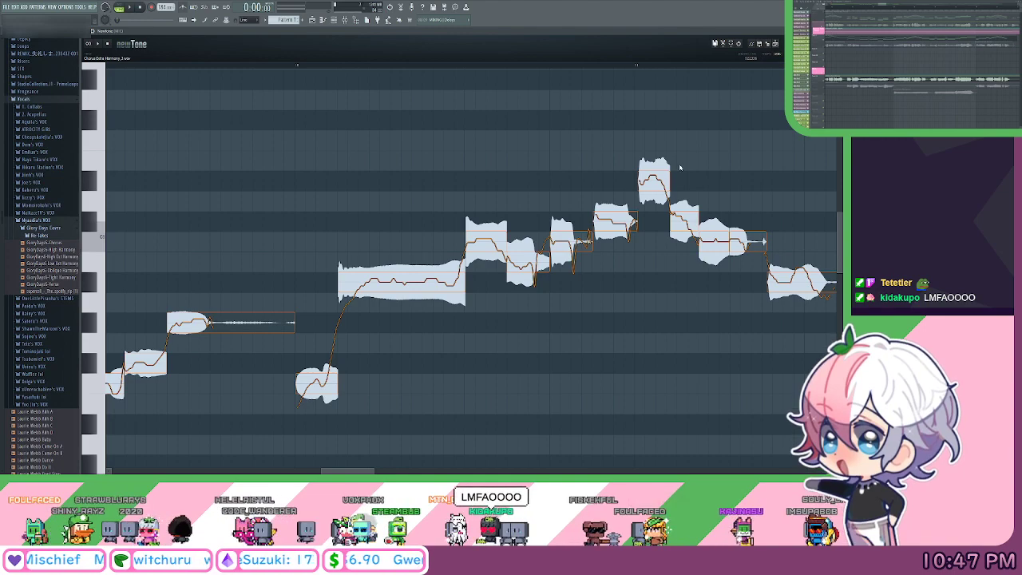
# Lengthen the phrase's highest note by starting it at the bar line and moving its end later.
pyautogui.moveTo(735, 173); pyautogui.dragTo(567, 172)
pyautogui.moveTo(511, 221); pyautogui.dragTo(519, 221)
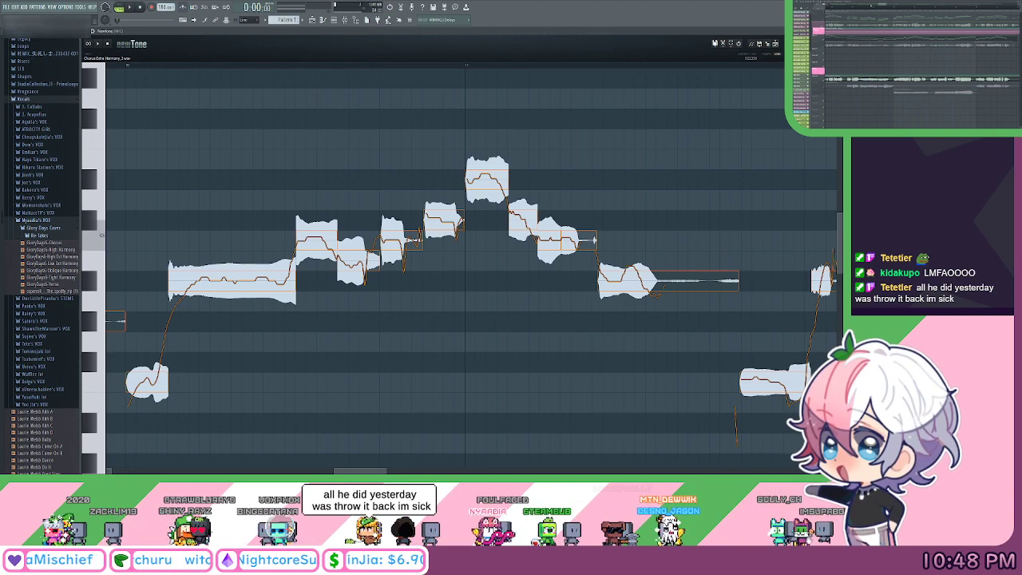
pyautogui.scroll(-1, 481, 67)
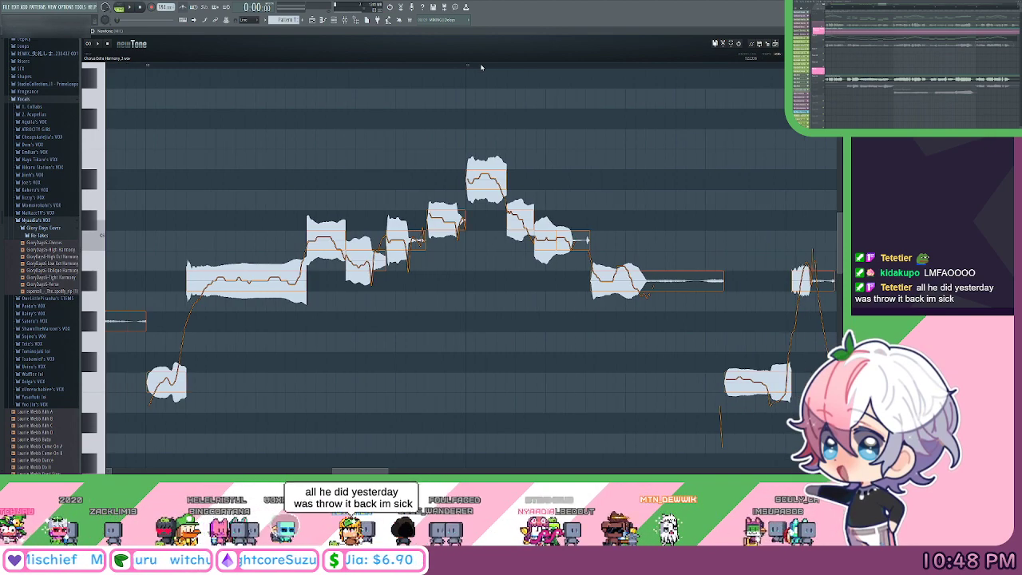
pyautogui.scroll(-1, 481, 67)
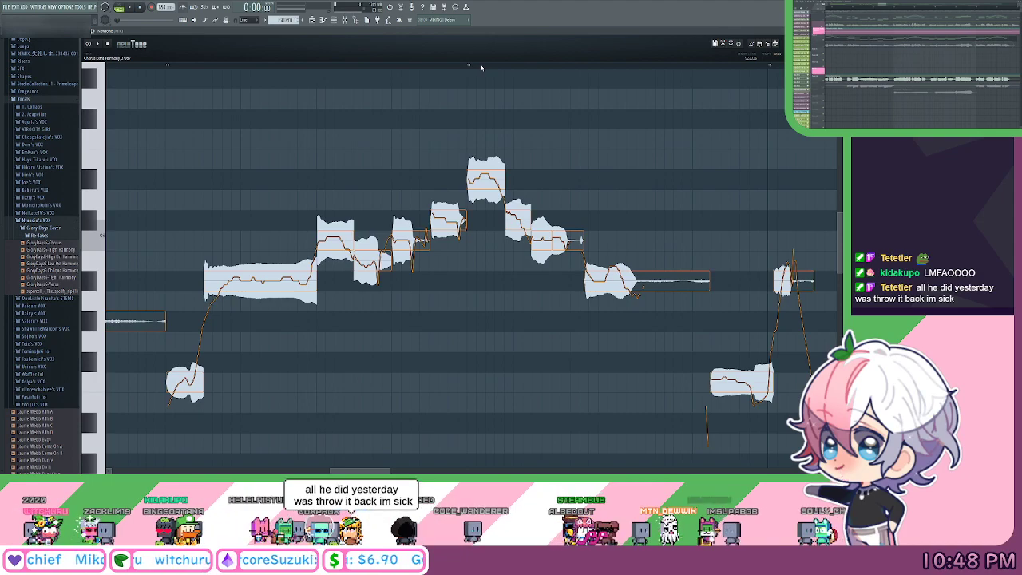
# Play back the rising and falling notes around the highest note to check their timing.
pyautogui.click(354, 67)
pyautogui.moveTo(618, 144)
pyautogui.mouseDown()
pyautogui.moveTo(551, 155)
pyautogui.moveTo(525, 140)
pyautogui.mouseUp()
pyautogui.press('space')
pyautogui.moveTo(475, 214); pyautogui.dragTo(469, 215)
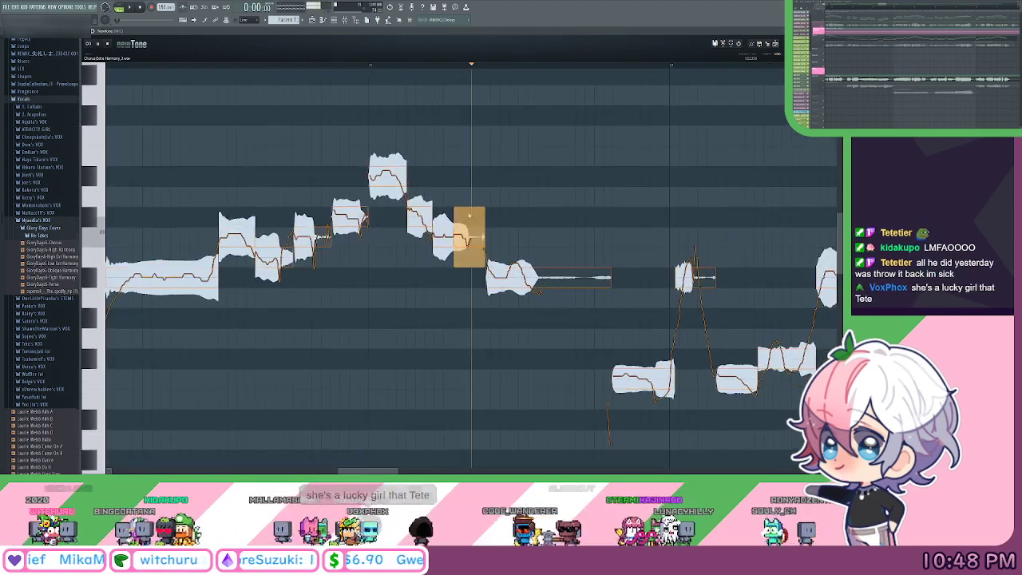
pyautogui.press('space')
pyautogui.press('space')
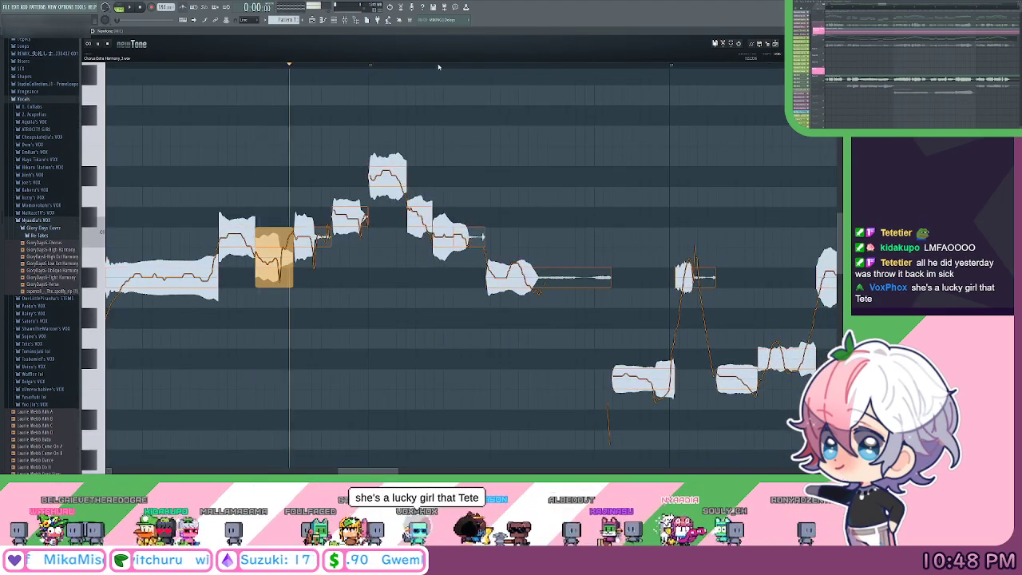
# Move the note boundaries in the descent after the highest note earlier, including the start of the low closing note, checking by playback.
pyautogui.moveTo(423, 237)
pyautogui.mouseDown()
pyautogui.moveTo(414, 239)
pyautogui.moveTo(439, 241)
pyautogui.mouseUp()
pyautogui.press('space')
pyautogui.press('space')
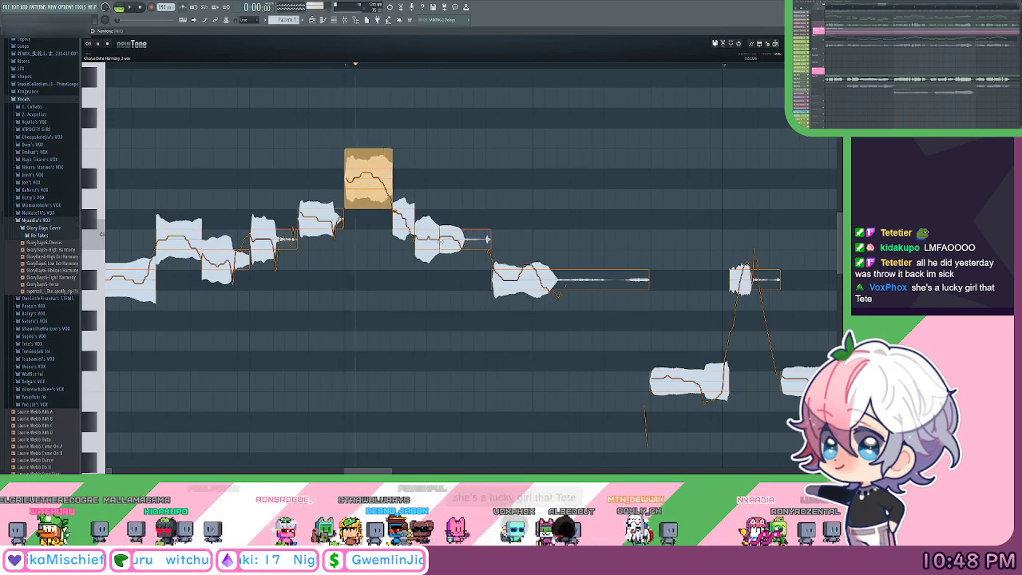
pyautogui.press('space')
pyautogui.moveTo(492, 274); pyautogui.dragTo(485, 276)
pyautogui.moveTo(515, 347)
pyautogui.mouseDown()
pyautogui.moveTo(483, 300)
pyautogui.moveTo(253, 128)
pyautogui.mouseUp()
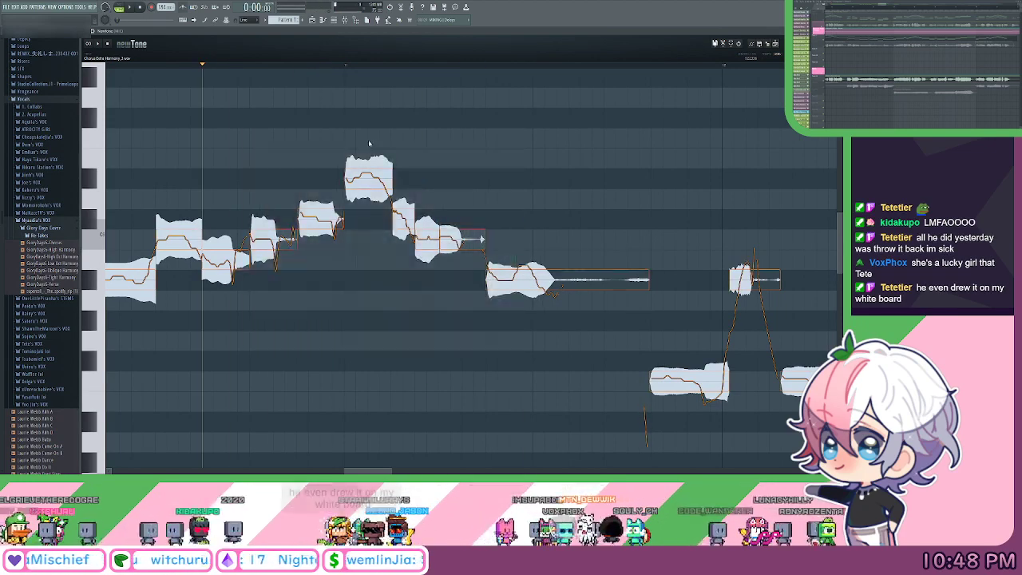
pyautogui.click(573, 189)
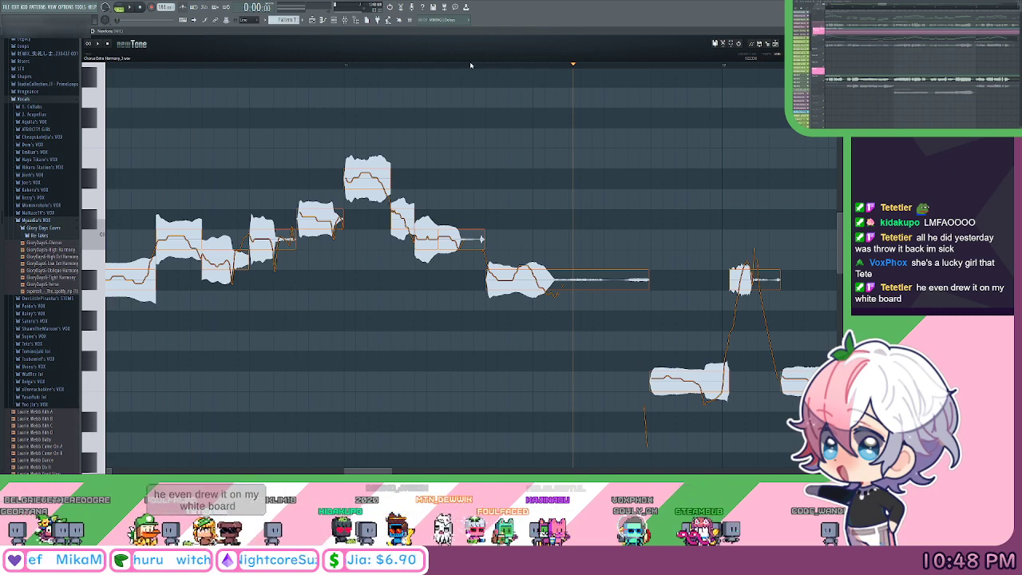
# Start the following phrase's first low note earlier and align the short high note after it to the bar line.
pyautogui.scroll(-2, 470, 64)
pyautogui.moveTo(673, 259); pyautogui.dragTo(511, 210)
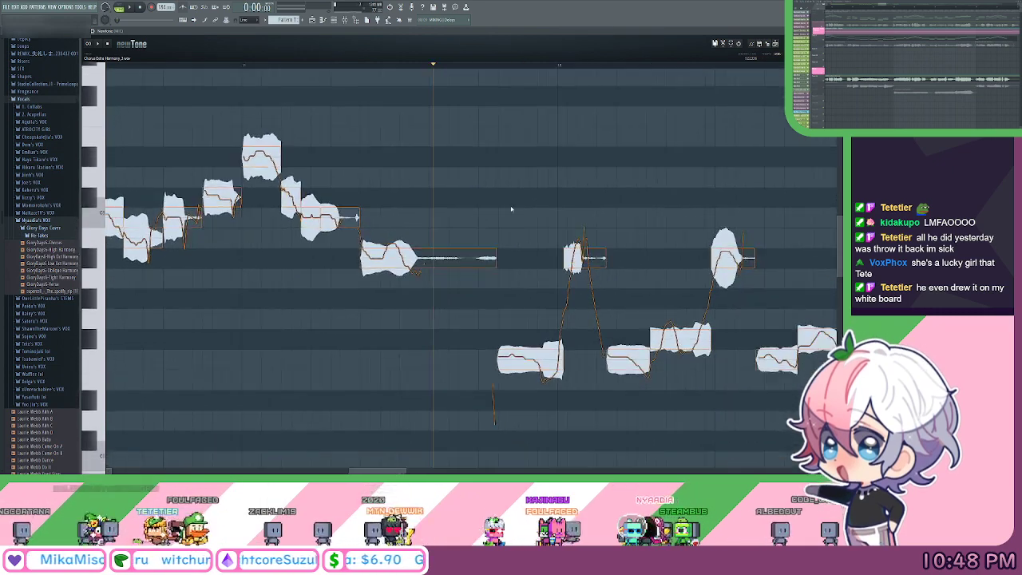
pyautogui.moveTo(502, 299)
pyautogui.mouseDown()
pyautogui.moveTo(506, 278)
pyautogui.moveTo(508, 298)
pyautogui.mouseUp()
pyautogui.moveTo(517, 333); pyautogui.dragTo(499, 332)
pyautogui.hscroll(2, 508, 306)
pyautogui.scroll(1, 520, 257)
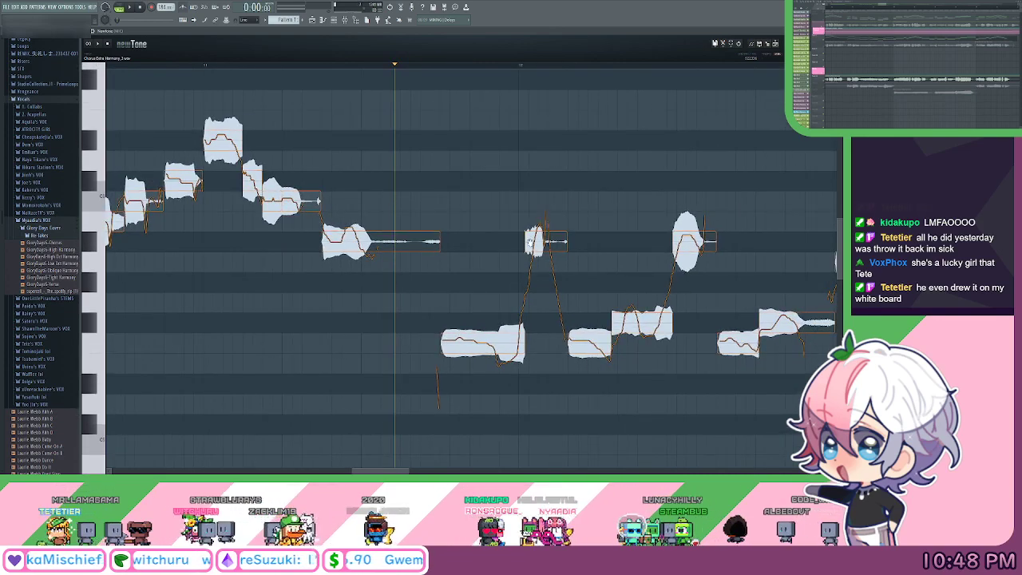
pyautogui.hscroll(1, 547, 356)
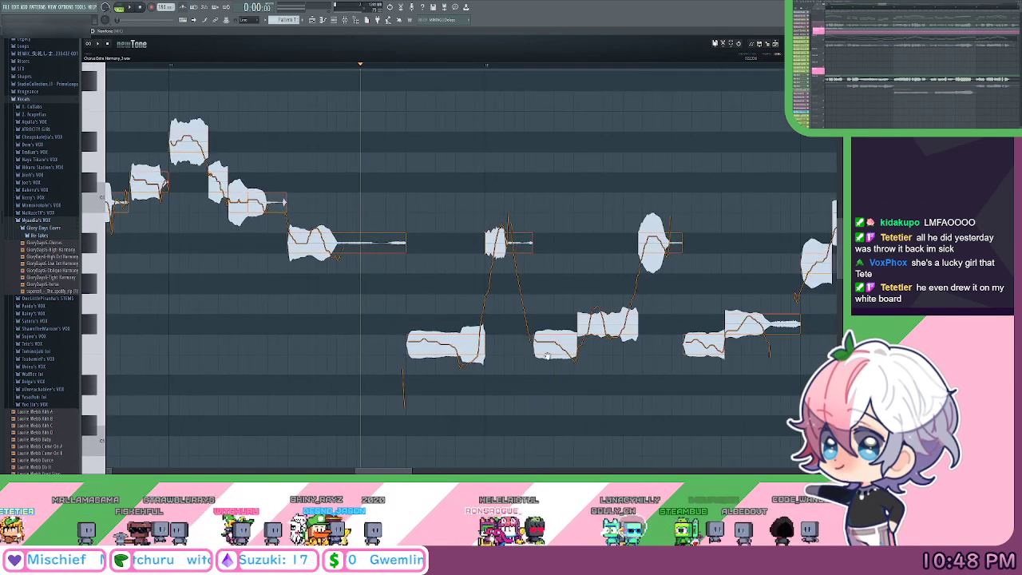
# Start the two low notes after the short high note earlier, and the next high note slightly later.
pyautogui.moveTo(533, 346); pyautogui.dragTo(525, 344)
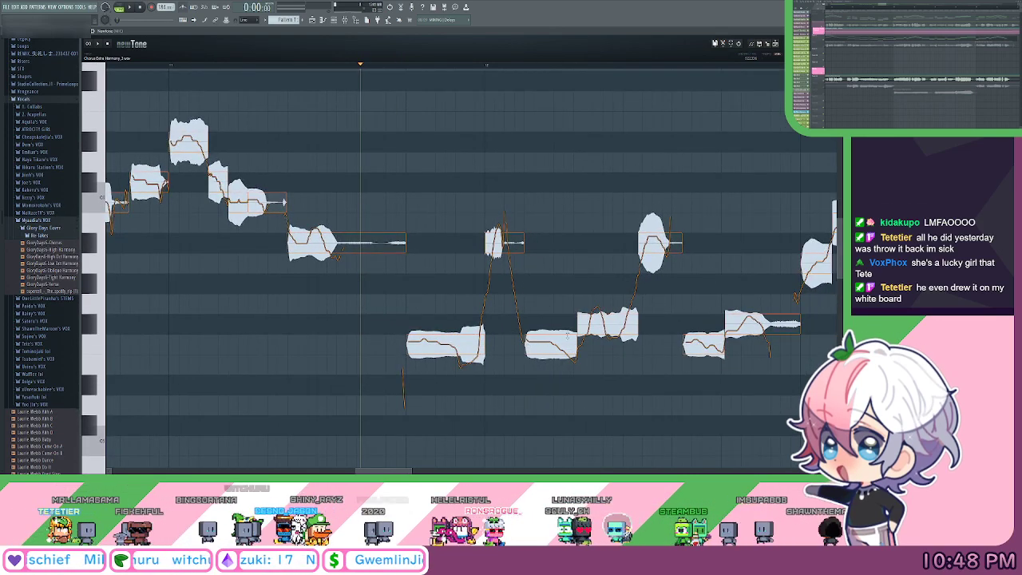
pyautogui.moveTo(578, 321); pyautogui.dragTo(565, 319)
pyautogui.moveTo(615, 282); pyautogui.dragTo(585, 292)
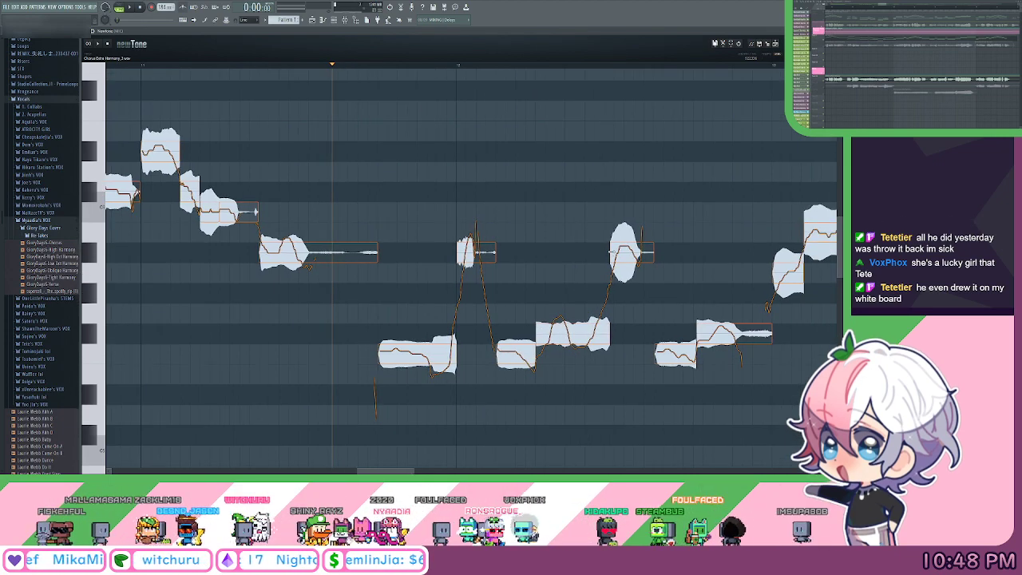
pyautogui.moveTo(610, 253); pyautogui.dragTo(614, 253)
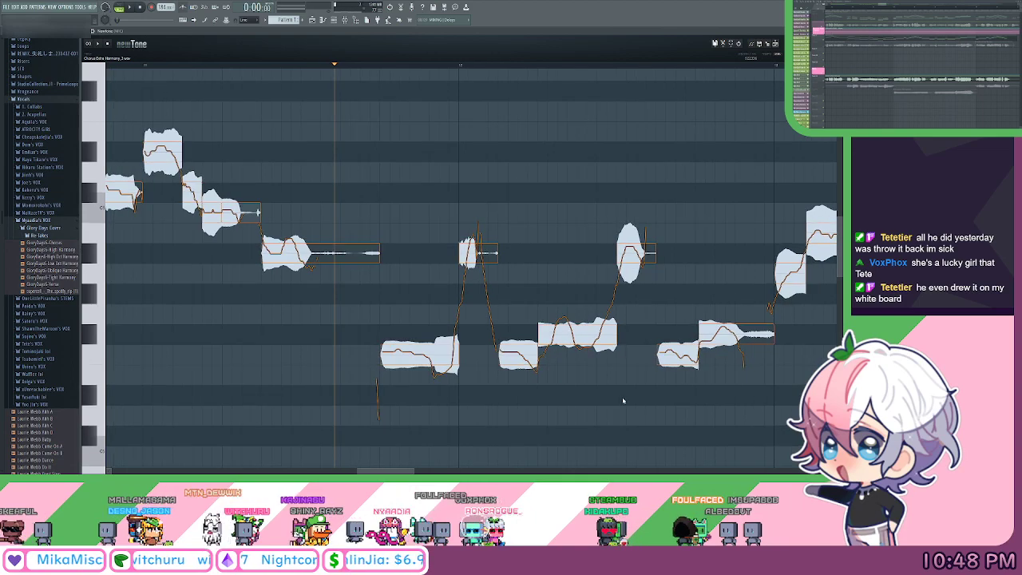
# Start the second note of the following low pair, the one with the fading tail, slightly earlier.
pyautogui.moveTo(638, 406); pyautogui.dragTo(307, 157)
pyautogui.moveTo(647, 178); pyautogui.dragTo(514, 158)
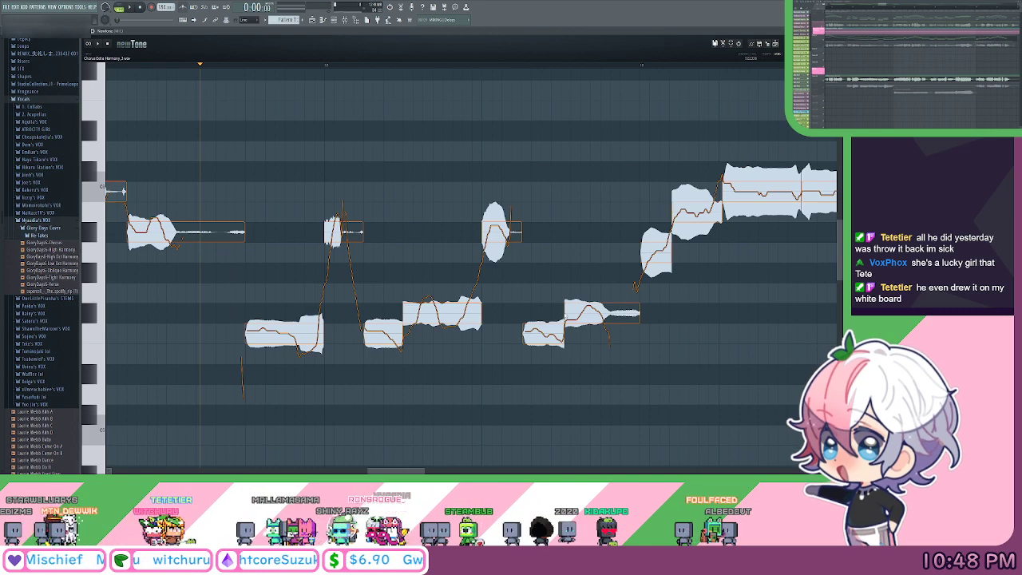
pyautogui.click(582, 233)
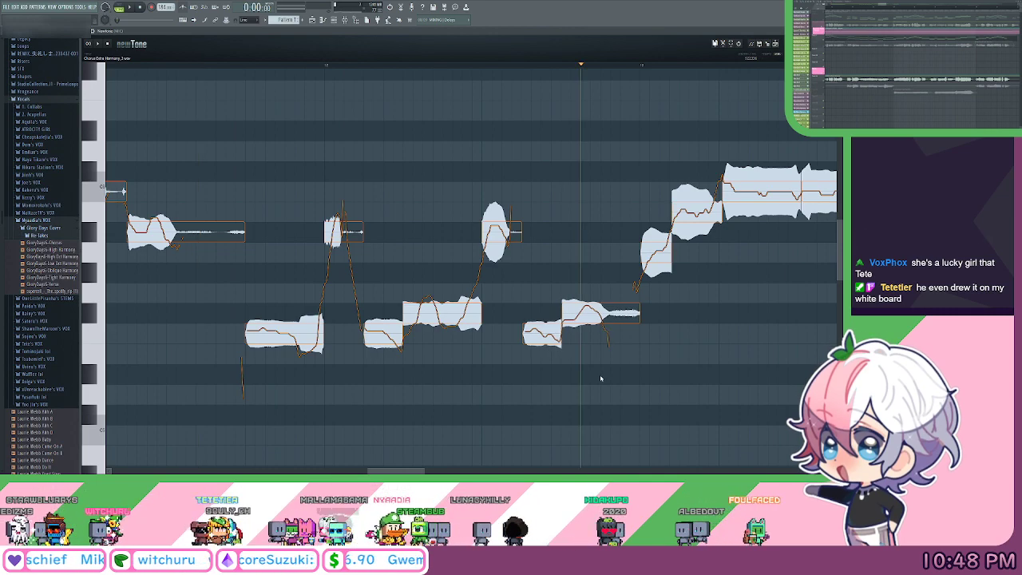
# Delay the start of the second note in the rising phrase that follows the low pair.
pyautogui.moveTo(602, 379); pyautogui.dragTo(583, 151)
pyautogui.moveTo(583, 152); pyautogui.dragTo(405, 160)
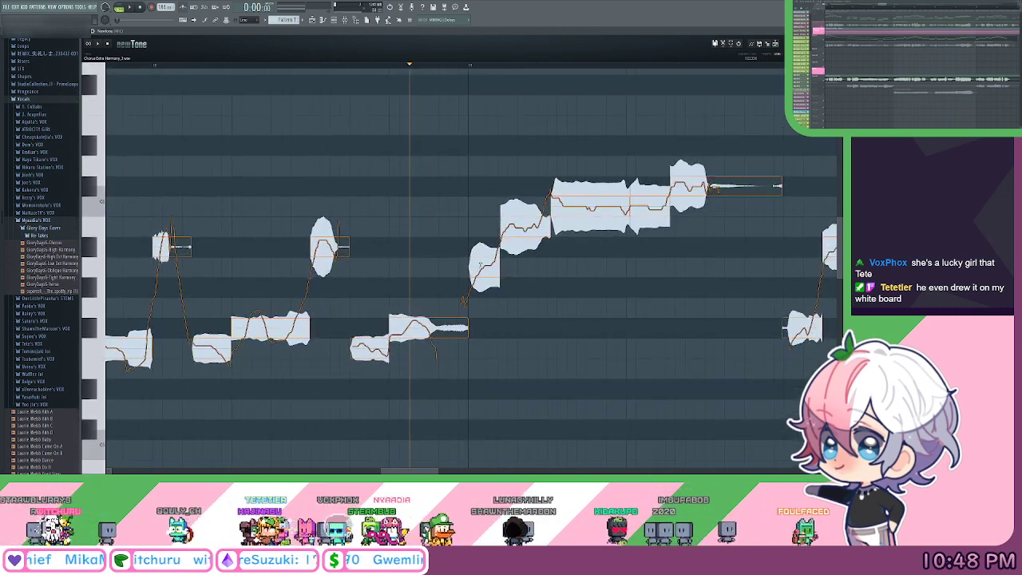
pyautogui.moveTo(501, 222); pyautogui.dragTo(548, 204)
pyautogui.moveTo(621, 299); pyautogui.dragTo(539, 341)
pyautogui.moveTo(547, 245); pyautogui.dragTo(584, 226)
pyautogui.moveTo(646, 364); pyautogui.dragTo(649, 363)
pyautogui.moveTo(649, 363)
pyautogui.mouseDown()
pyautogui.moveTo(540, 285)
pyautogui.moveTo(315, 181)
pyautogui.mouseUp()
# Start the following phrase's highest note and the two notes leading up to it slightly earlier.
pyautogui.hscroll(5, 667, 178)
pyautogui.scroll(-1, 668, 178)
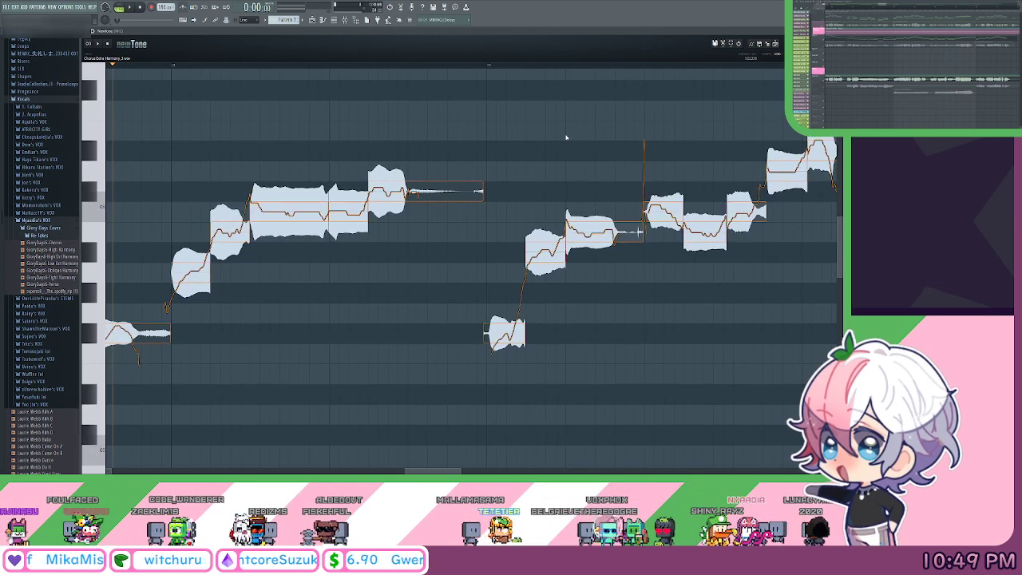
pyautogui.hscroll(2, 593, 136)
pyautogui.scroll(1, 593, 137)
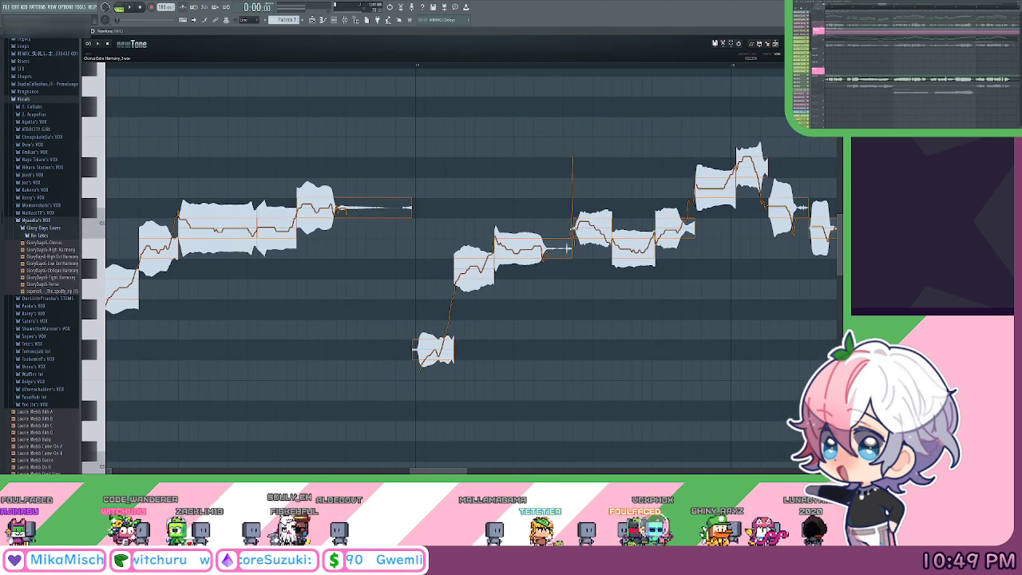
pyautogui.click(654, 228)
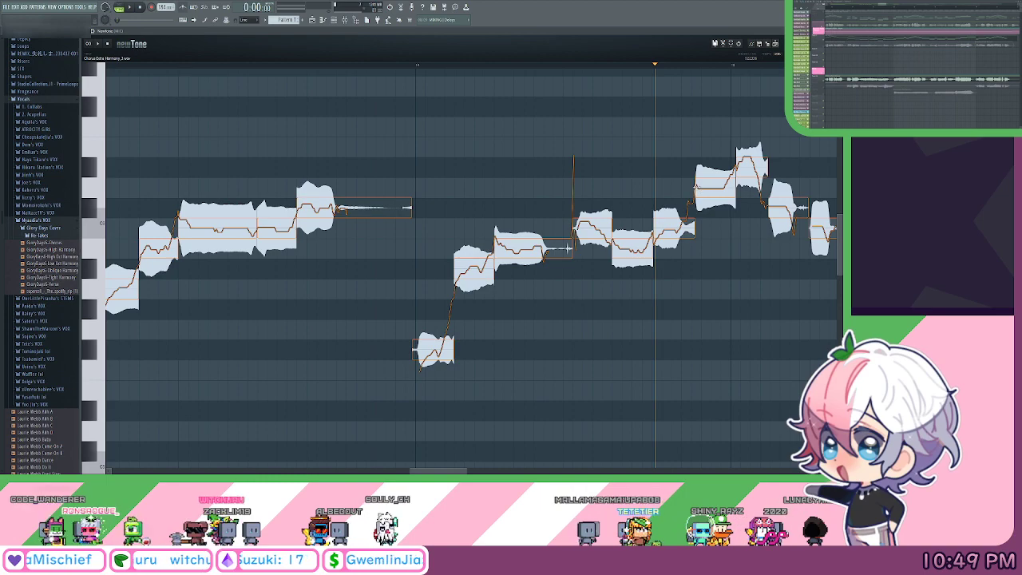
pyautogui.moveTo(695, 187); pyautogui.dragTo(693, 187)
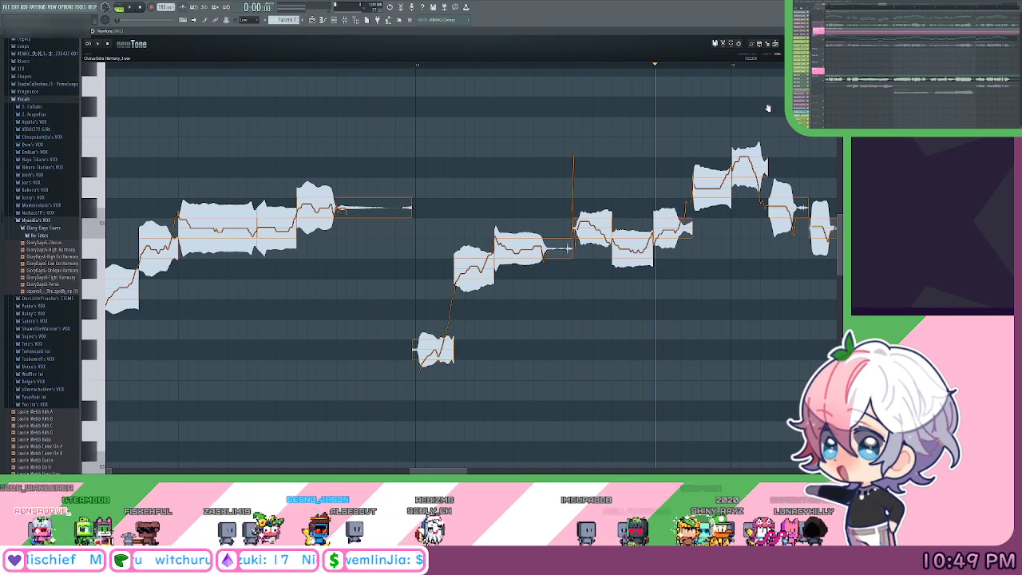
pyautogui.moveTo(733, 109); pyautogui.dragTo(394, 444)
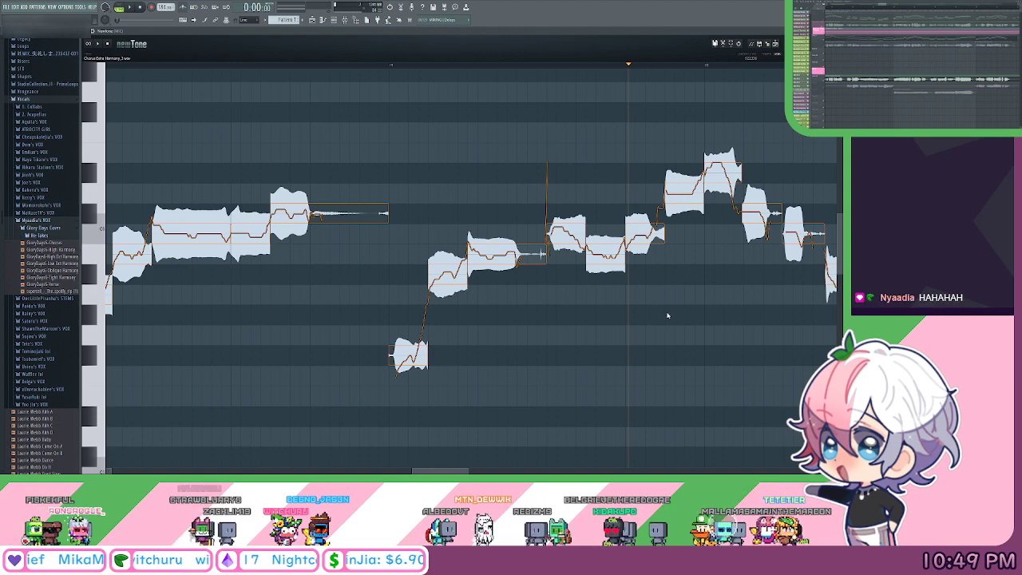
# Start the last two notes of the closing descent slightly earlier, including the final note with the fading tail.
pyautogui.moveTo(735, 290); pyautogui.dragTo(546, 301)
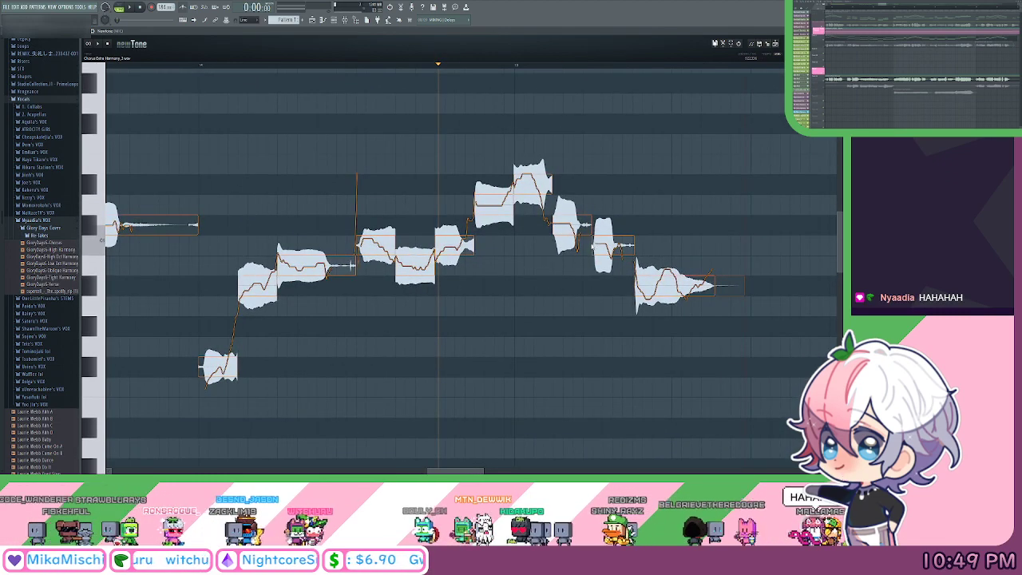
pyautogui.moveTo(733, 326); pyautogui.dragTo(646, 335)
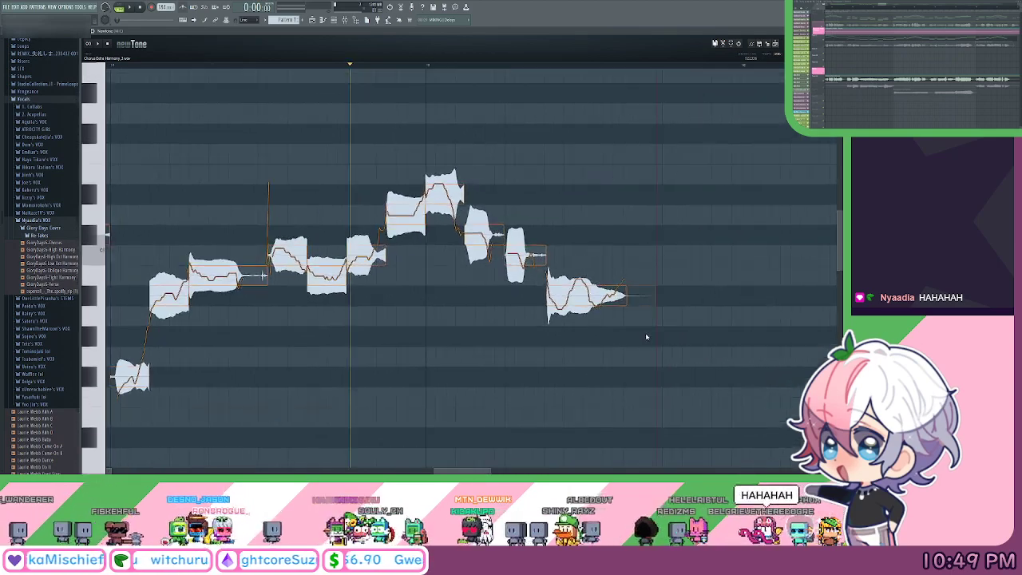
pyautogui.moveTo(726, 360); pyautogui.dragTo(525, 322)
pyautogui.scroll(1, 558, 295)
pyautogui.click(507, 307)
pyautogui.moveTo(606, 402); pyautogui.dragTo(412, 235)
pyautogui.moveTo(624, 199); pyautogui.dragTo(624, 199)
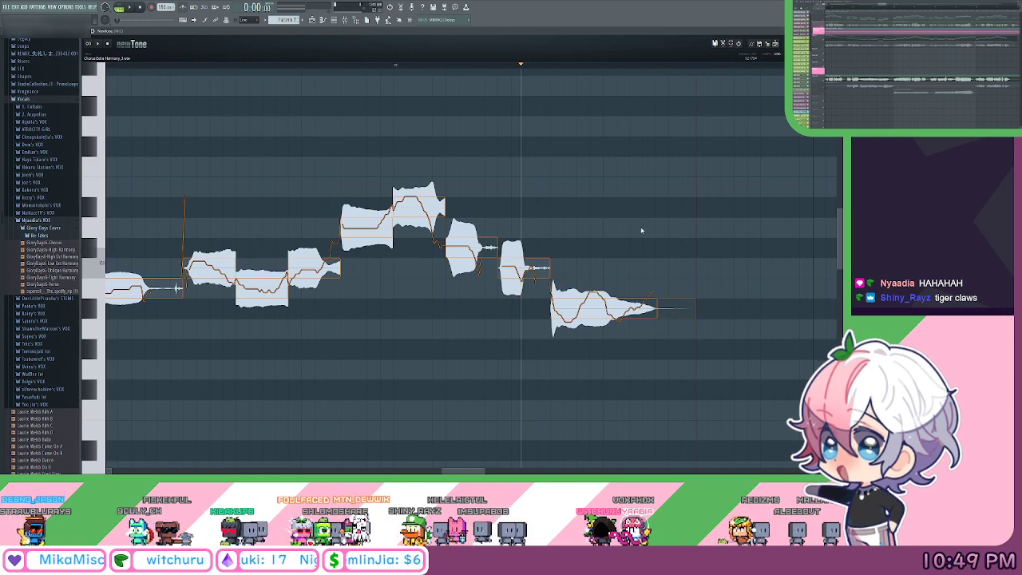
# Look over the whole edited harmony vocal, then return to its beginning and examine the opening phrase.
pyautogui.moveTo(641, 230); pyautogui.dragTo(676, 231)
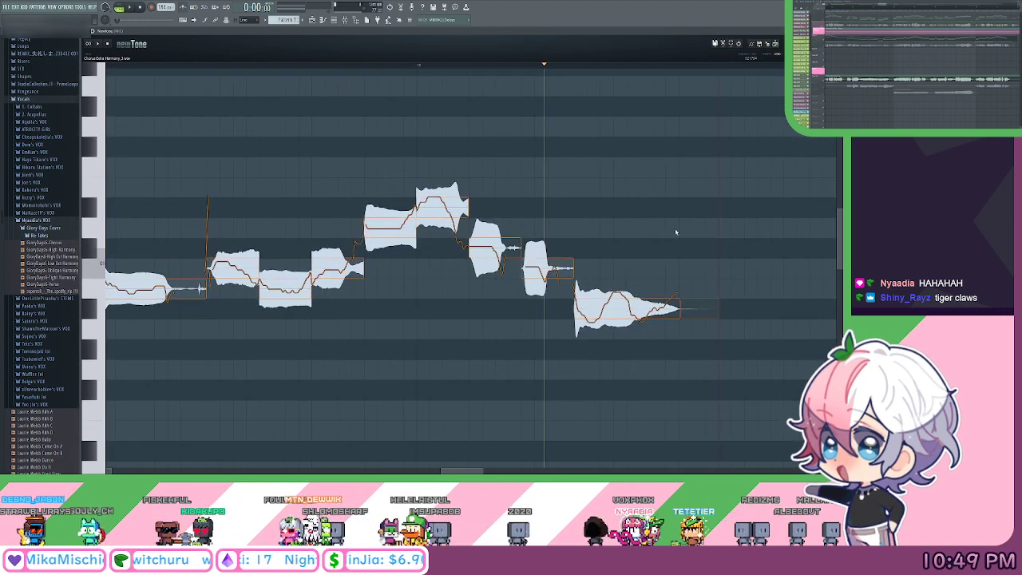
pyautogui.scroll(-6, 675, 232)
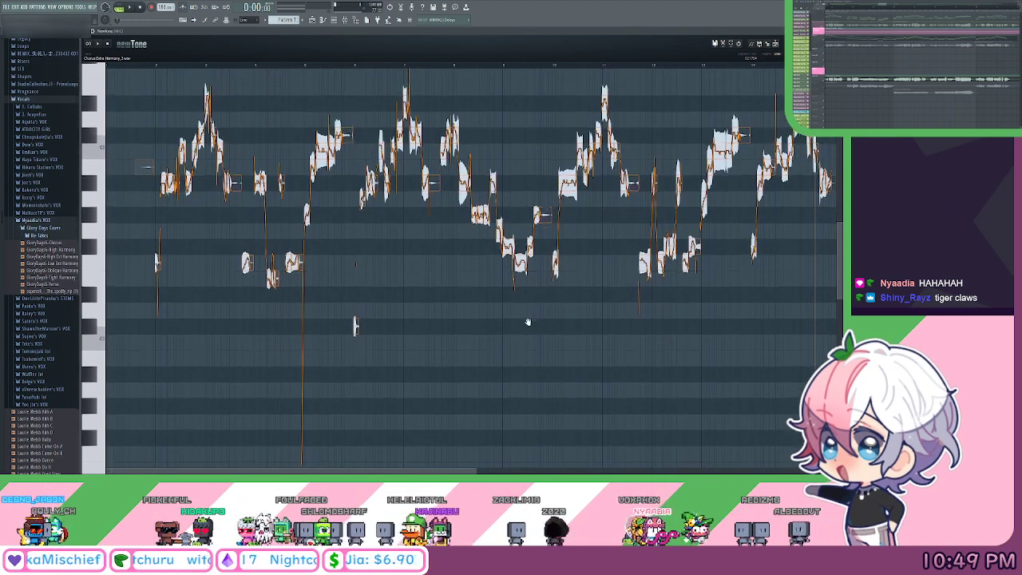
pyautogui.scroll(1, 465, 300)
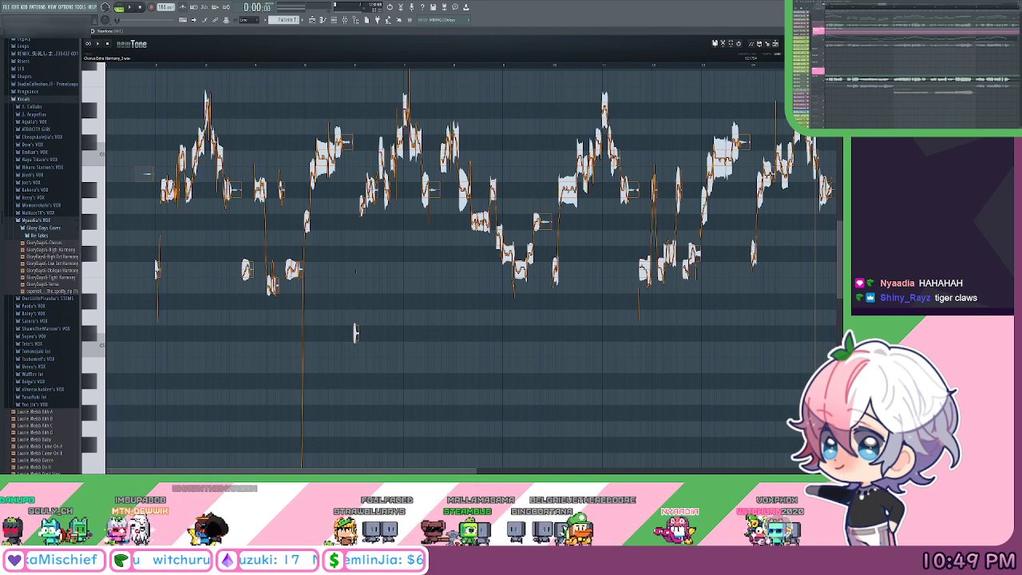
pyautogui.keyDown('ctrl'); pyautogui.scroll(5, 347, 131); pyautogui.keyUp('ctrl')
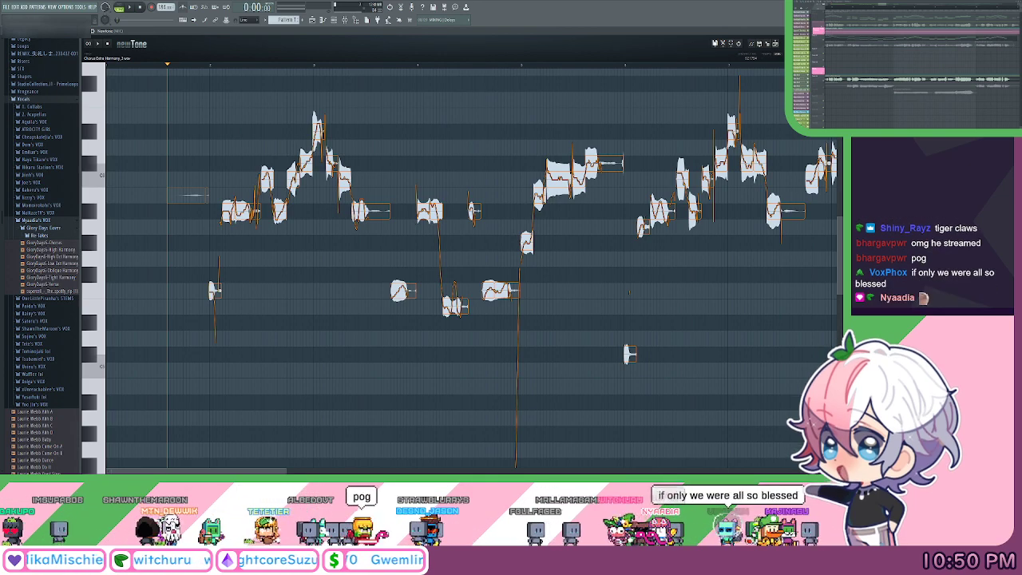
pyautogui.click(214, 290)
pyautogui.scroll(4, 253, 216)
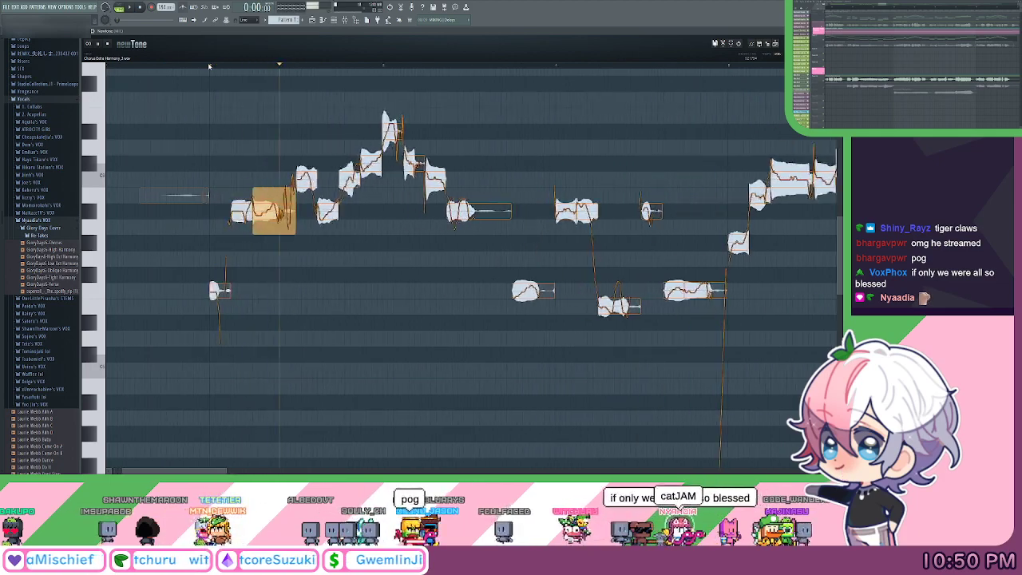
pyautogui.moveTo(261, 107); pyautogui.dragTo(365, 117)
pyautogui.scroll(-3, 296, 64)
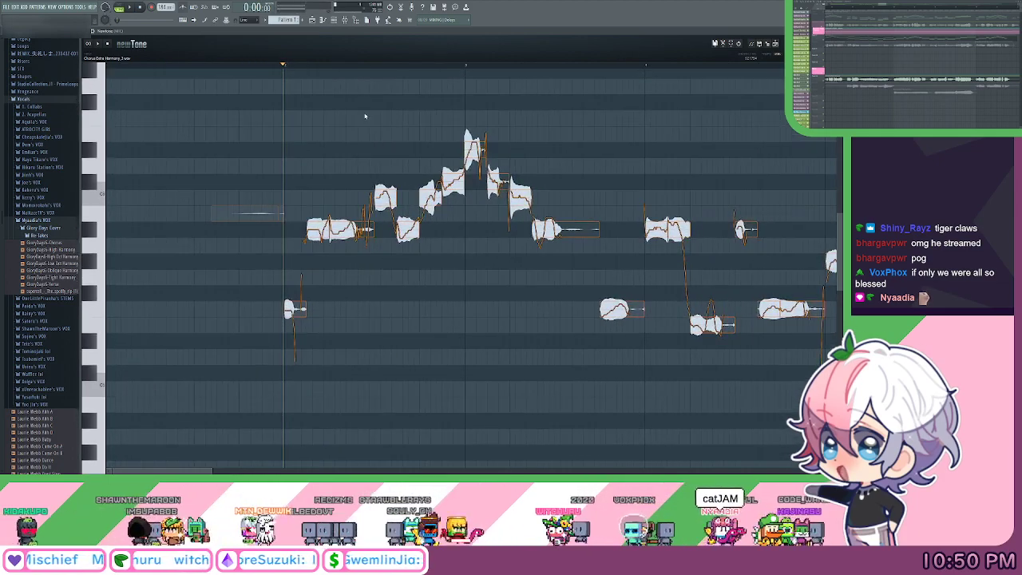
pyautogui.scroll(-1, 300, 64)
pyautogui.scroll(3, 302, 105)
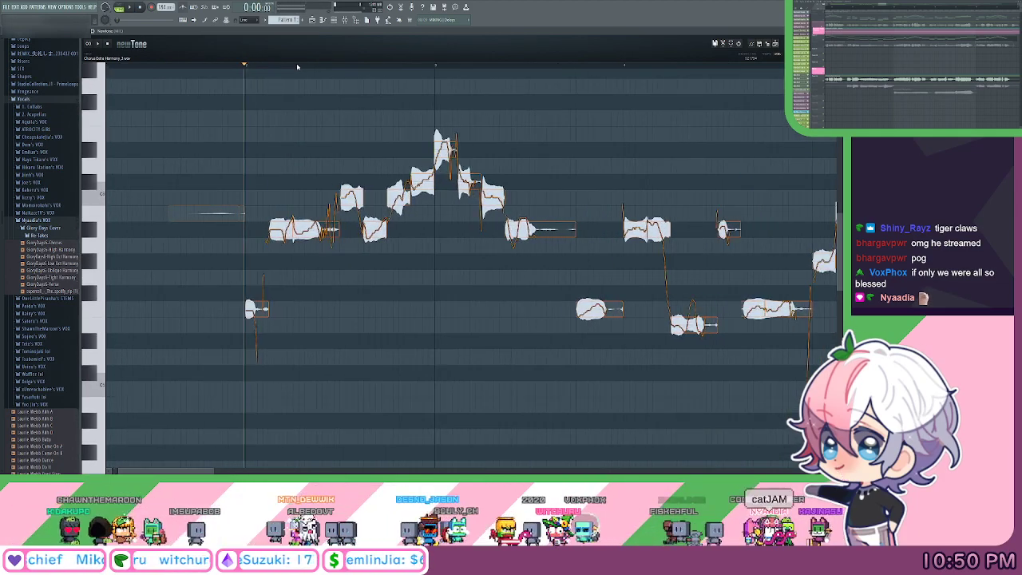
pyautogui.moveTo(301, 105); pyautogui.dragTo(394, 103)
pyautogui.scroll(-1, 356, 69)
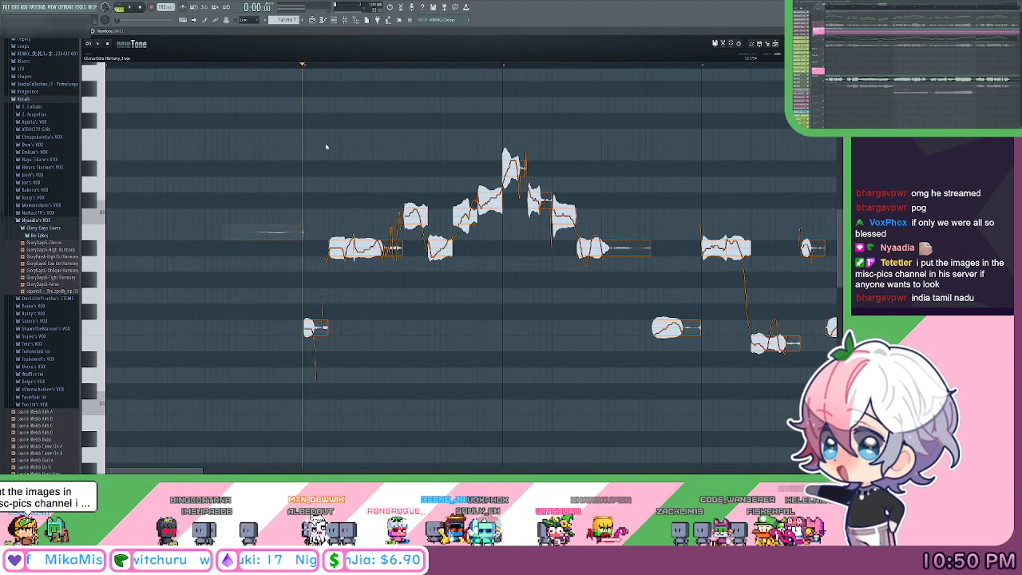
pyautogui.scroll(-1, 265, 350)
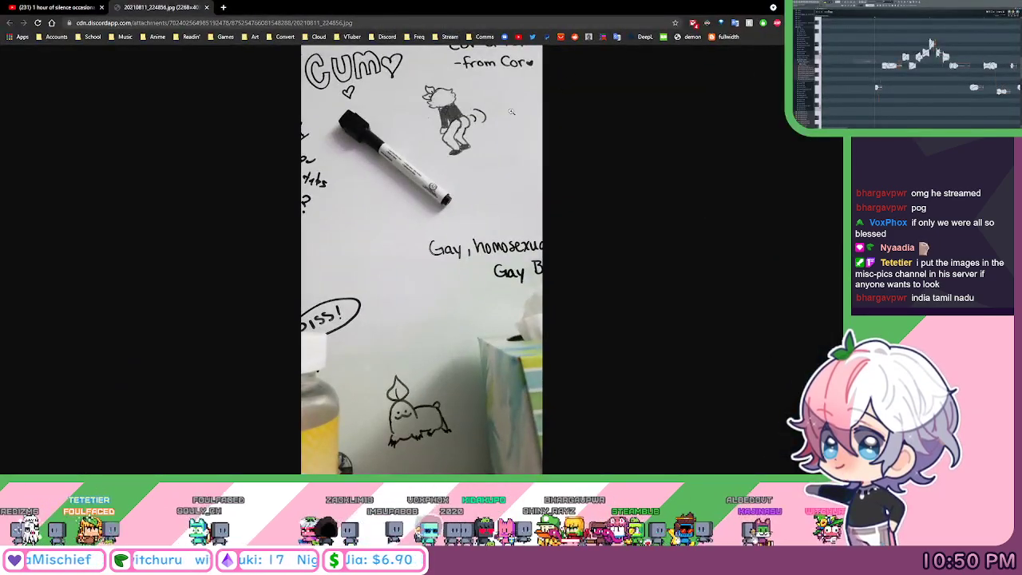
# In the browser, look closely at the two drawings in the whiteboard photo, then close its tab and leave the browser.
pyautogui.click(458, 109)
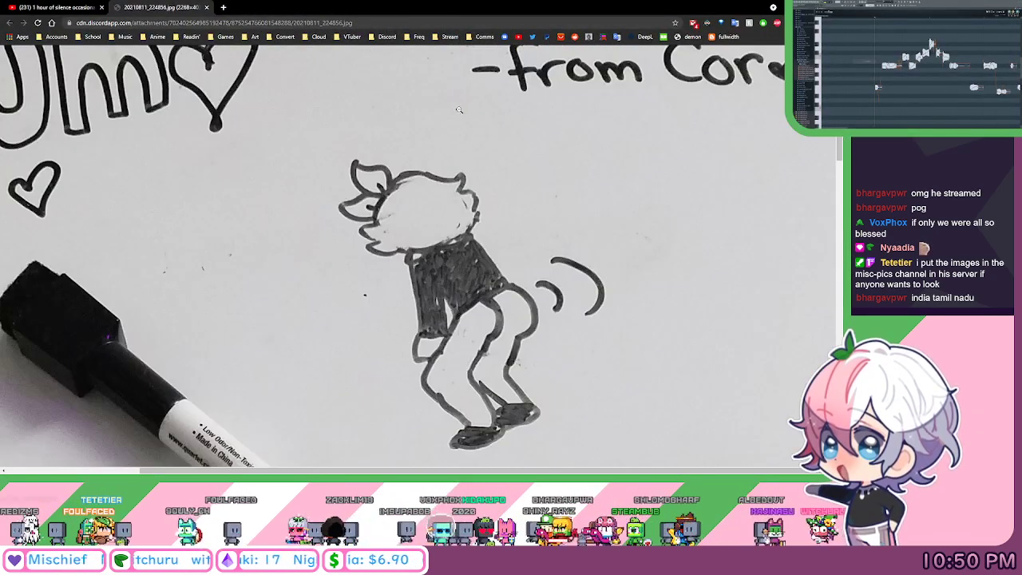
pyautogui.scroll(-1, 518, 227)
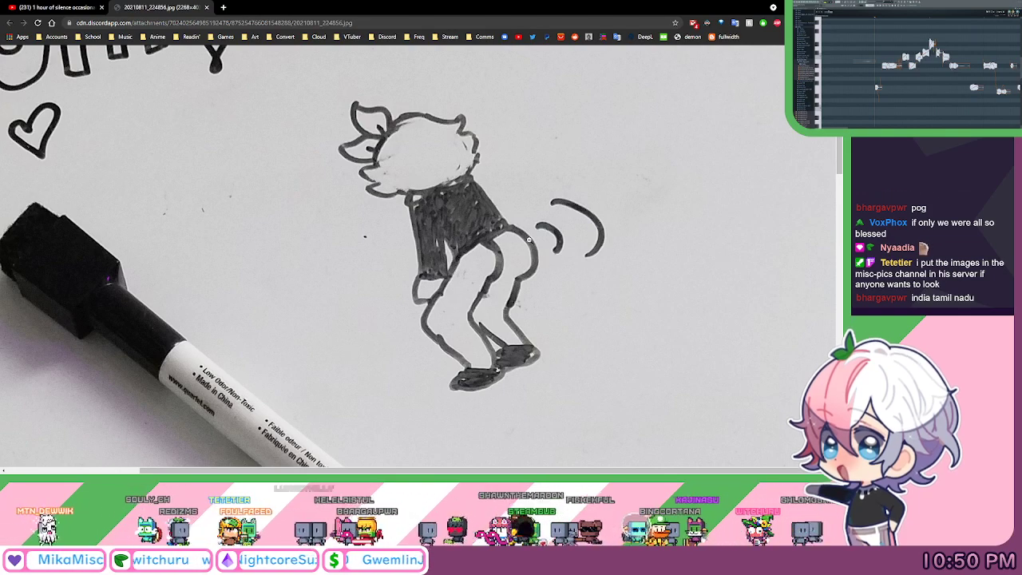
pyautogui.click(493, 227)
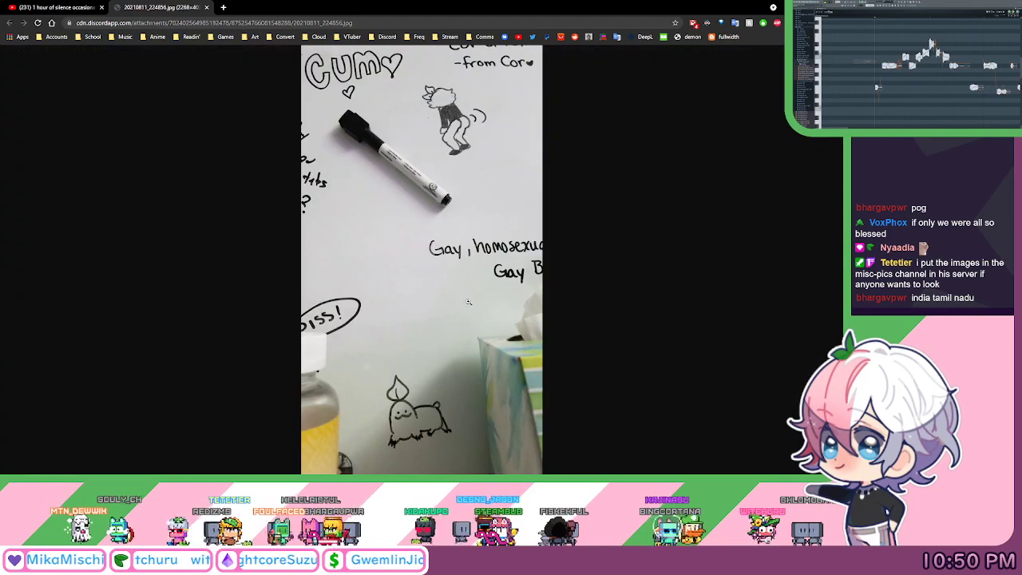
pyautogui.click(414, 432)
pyautogui.scroll(1, 495, 293)
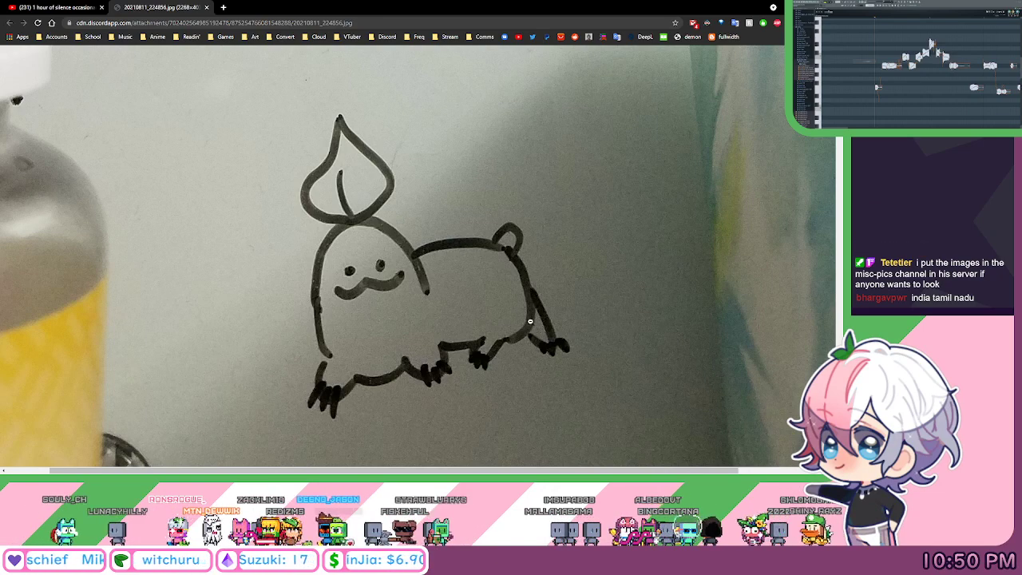
pyautogui.click(491, 309)
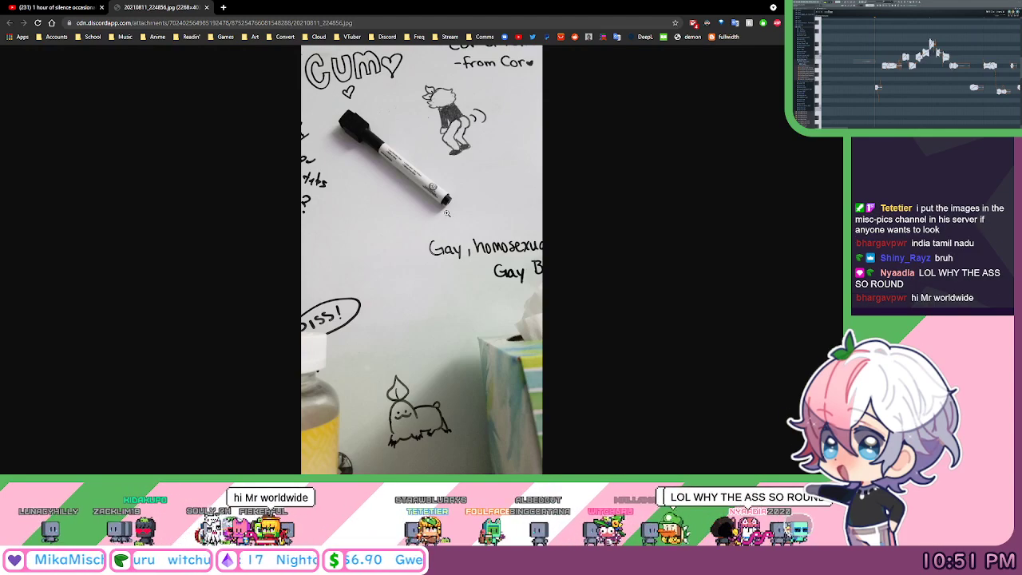
pyautogui.click(206, 8)
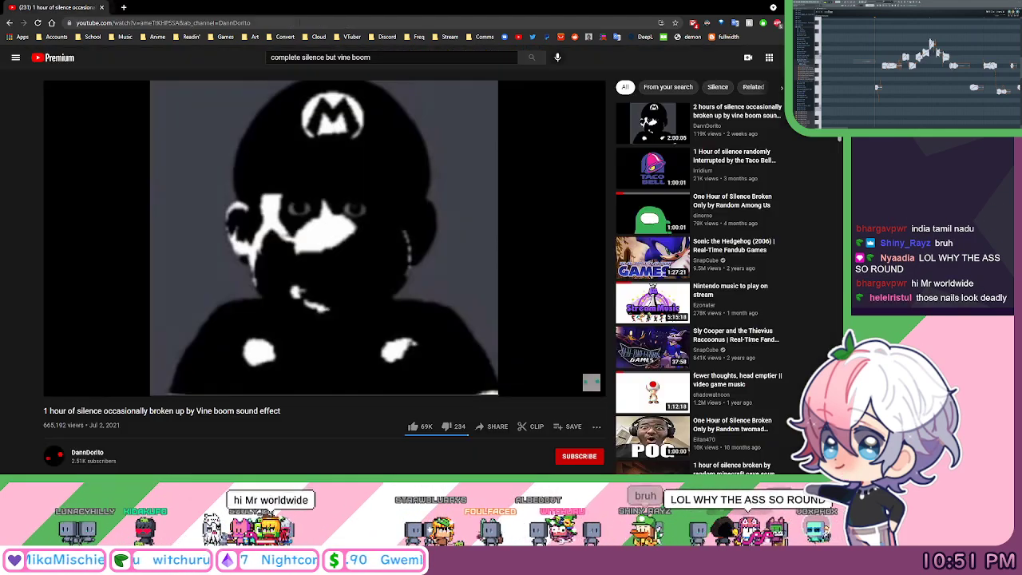
pyautogui.click(792, 6)
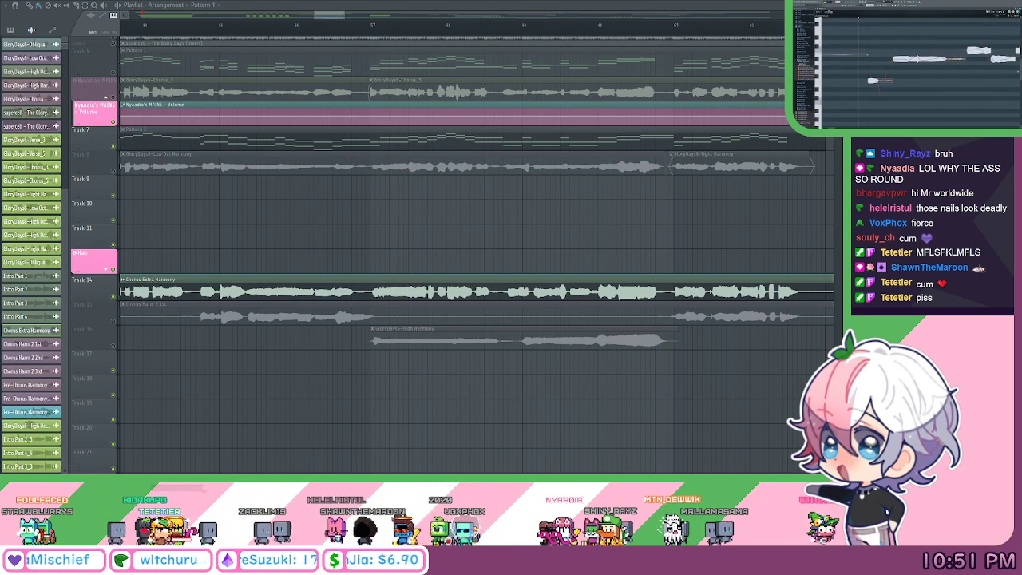
# Open Pattern 2 from the playlist and bring up its harms notes in the piano roll as a reference.
pyautogui.moveTo(170, 161); pyautogui.dragTo(359, 24)
pyautogui.scroll(-6, 363, 26)
pyautogui.scroll(2, 302, 30)
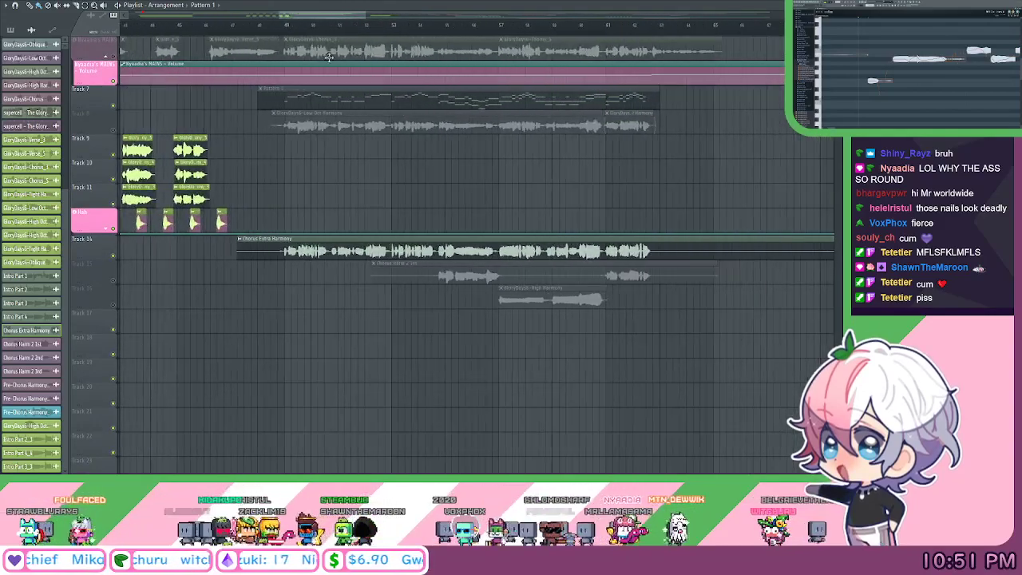
pyautogui.moveTo(339, 71); pyautogui.dragTo(323, 156)
pyautogui.doubleClick(268, 114)
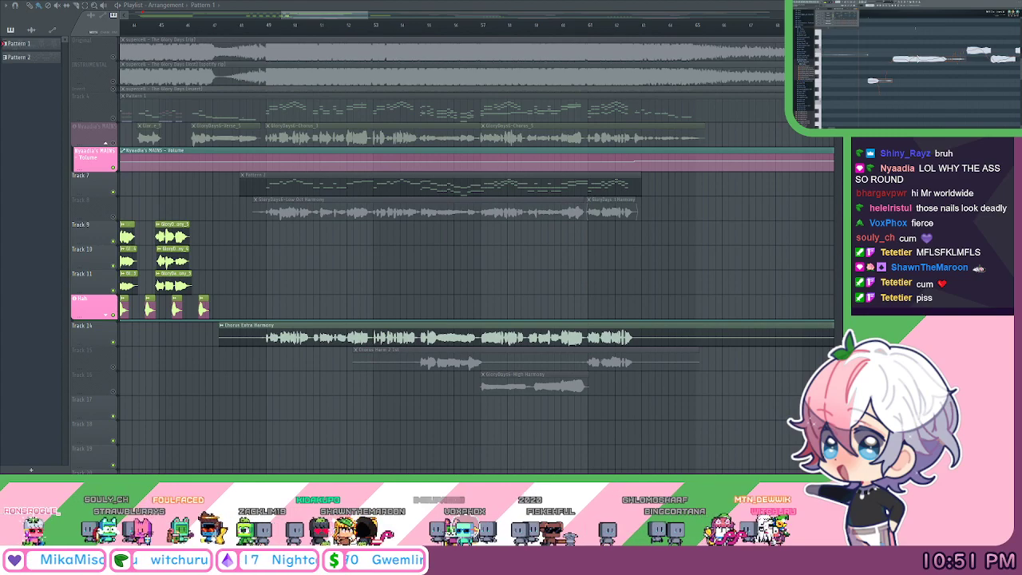
pyautogui.moveTo(1, 131); pyautogui.dragTo(419, 44)
pyautogui.doubleClick(419, 43)
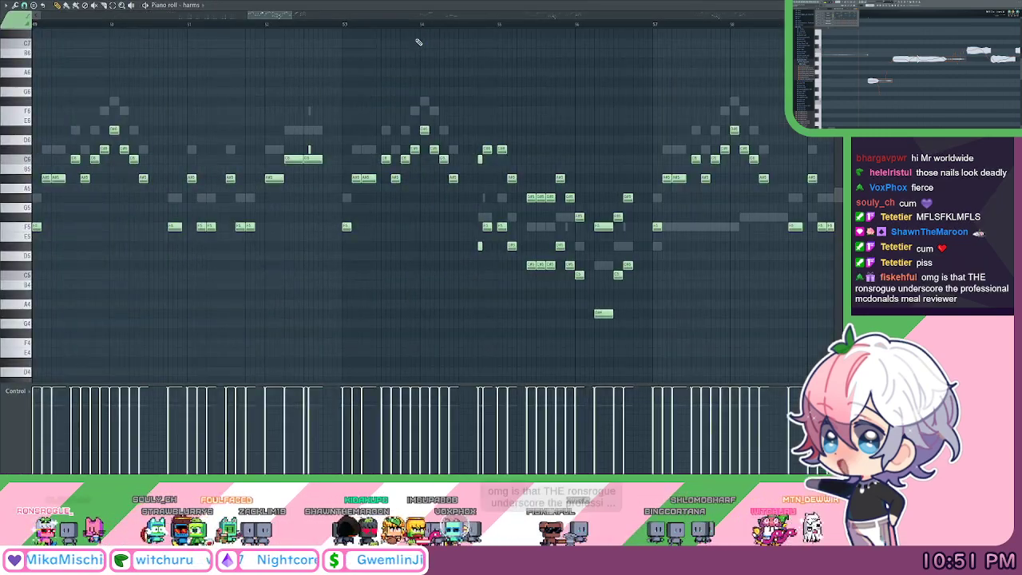
pyautogui.press('F7')
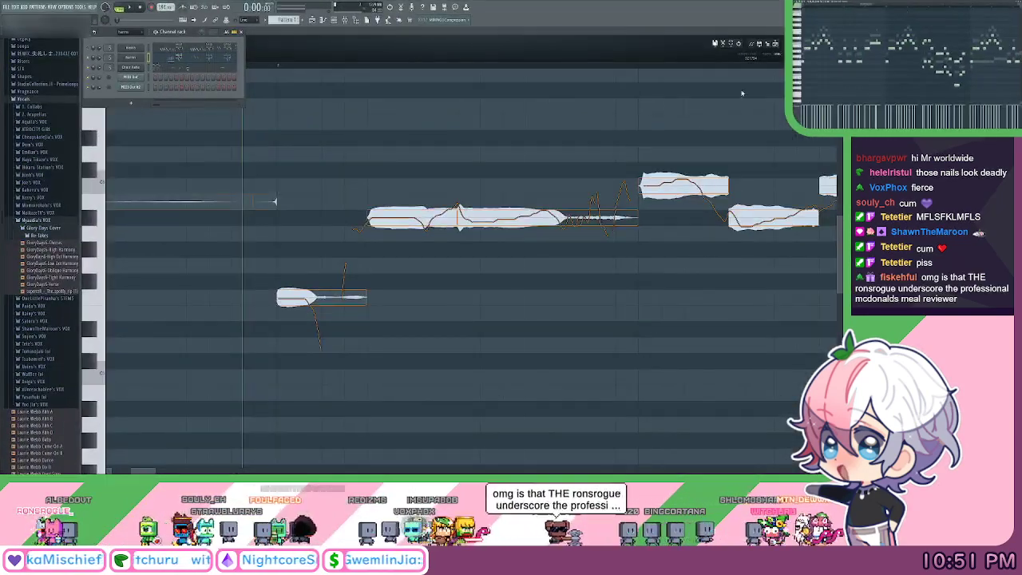
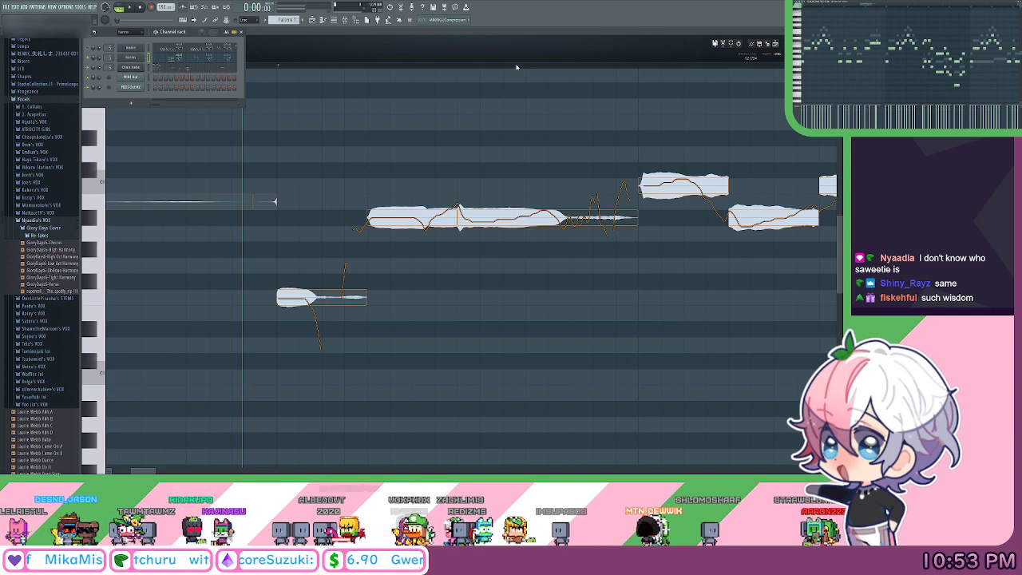
# Back in Newtone, play the vocal from just before the first low note and compare the opening phrase with the harmony notes.
pyautogui.scroll(-1, 520, 72)
pyautogui.moveTo(597, 99); pyautogui.dragTo(503, 98)
pyautogui.scroll(-1, 456, 71)
pyautogui.moveTo(430, 127); pyautogui.dragTo(426, 136)
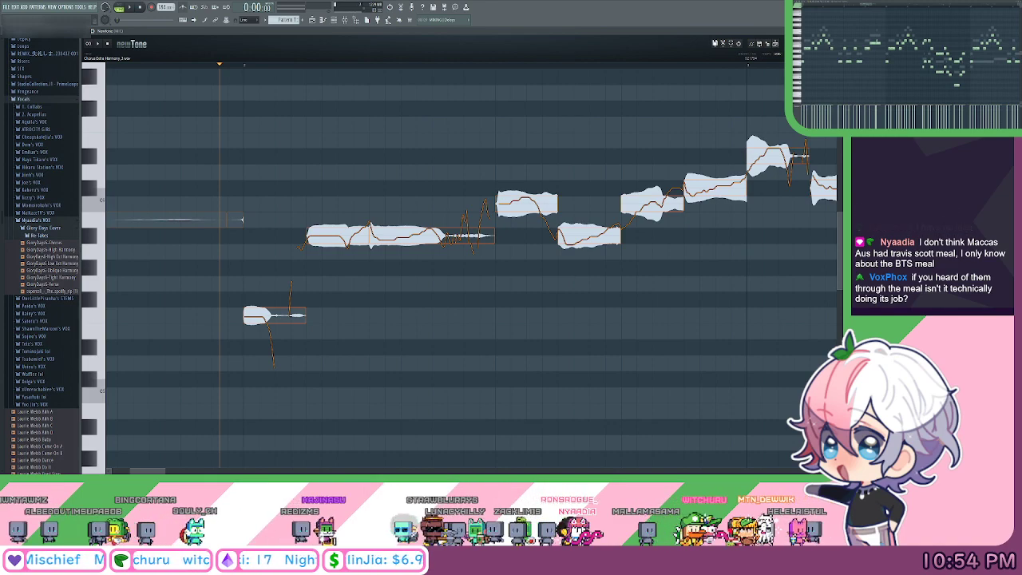
pyautogui.scroll(-2, 281, 68)
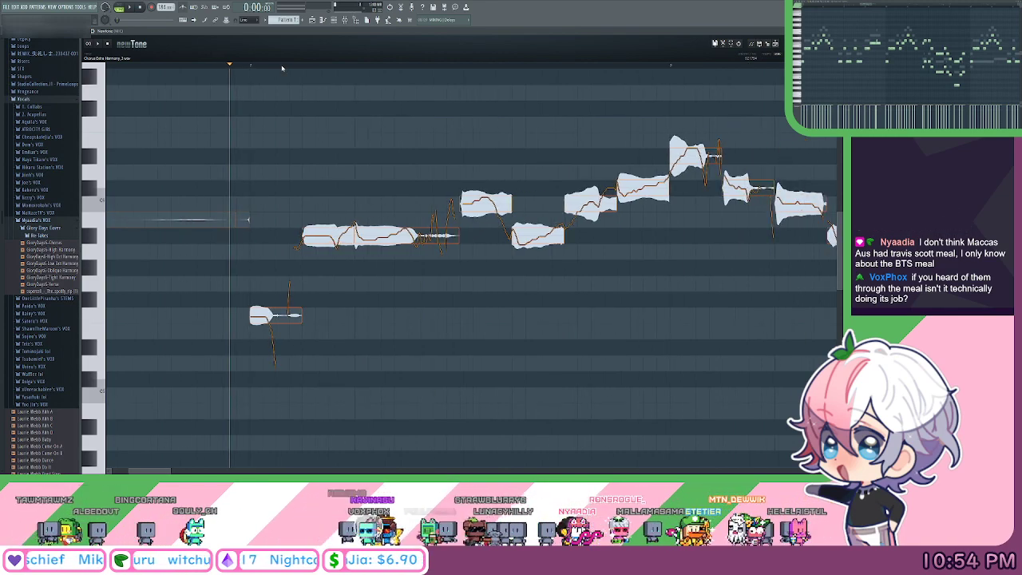
pyautogui.moveTo(250, 67); pyautogui.dragTo(244, 72)
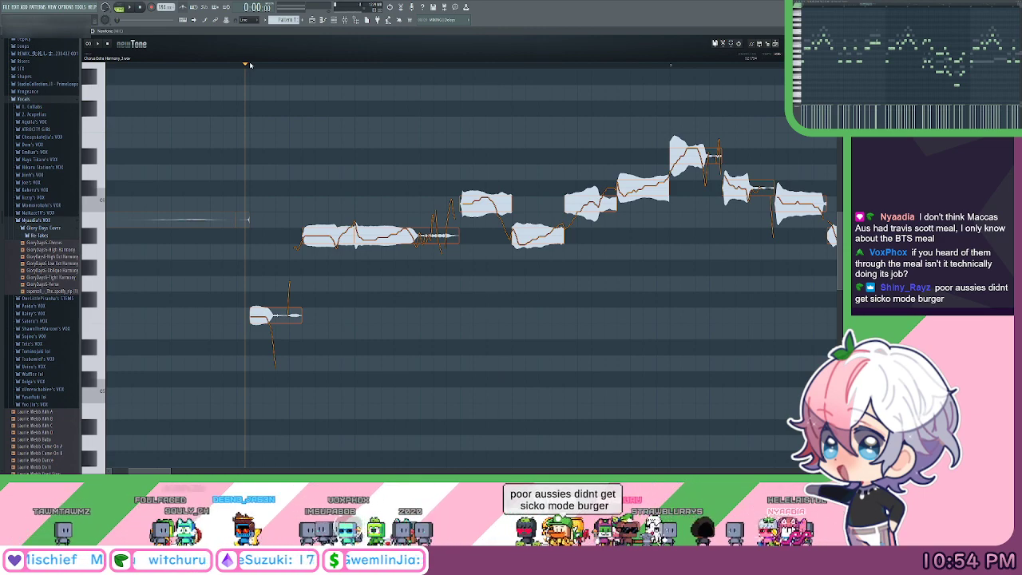
pyautogui.press('space')
pyautogui.press('space')
pyautogui.moveTo(470, 85); pyautogui.dragTo(378, 107)
pyautogui.scroll(-3, 374, 65)
pyautogui.scroll(1, 372, 66)
pyautogui.press('space')
pyautogui.scroll(3, 378, 107)
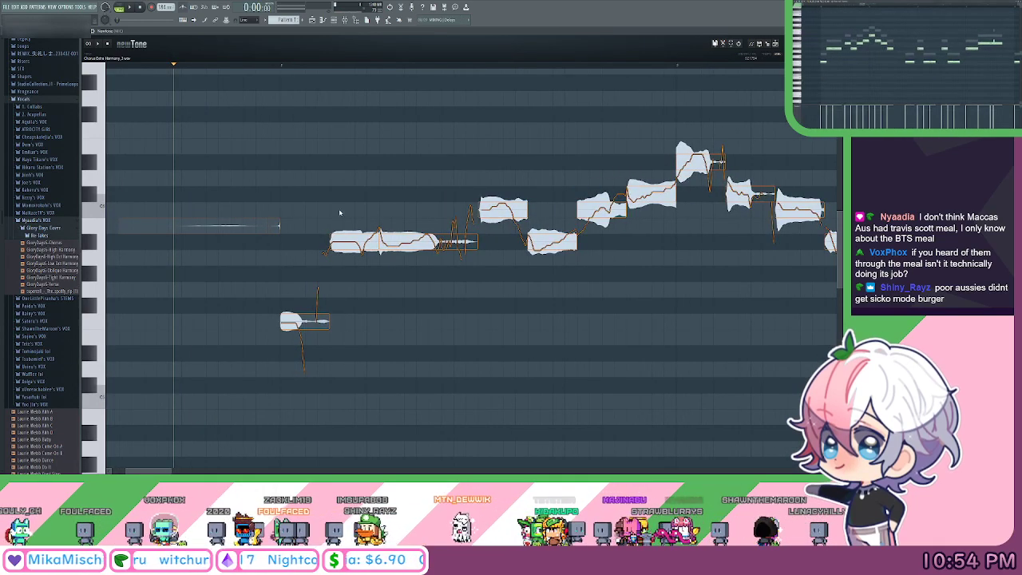
pyautogui.scroll(3, 266, 64)
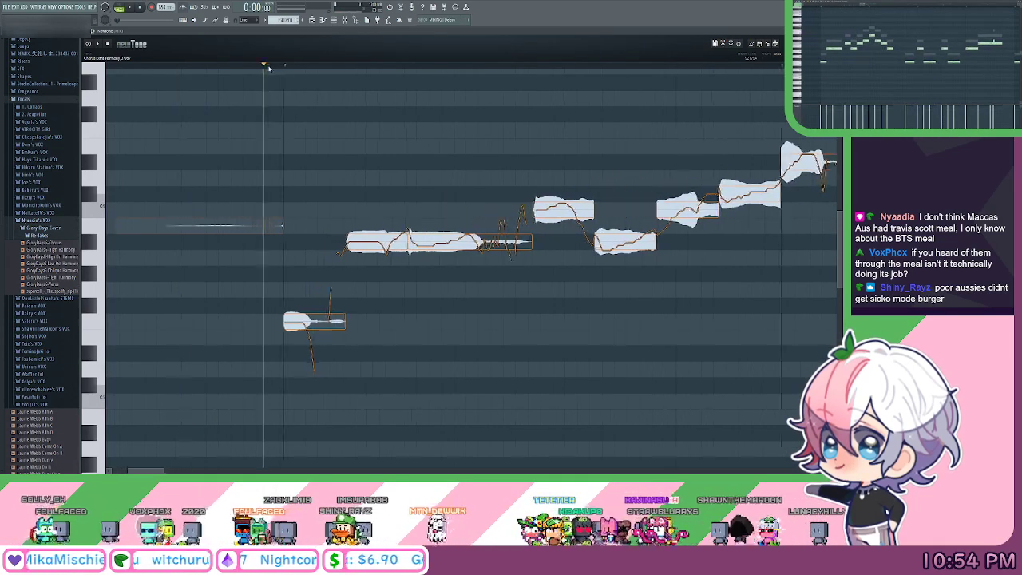
# Slice the quiet tail off the first low note of the opening phrase into its own segment.
pyautogui.click(327, 325)
pyautogui.moveTo(478, 327); pyautogui.dragTo(331, 324)
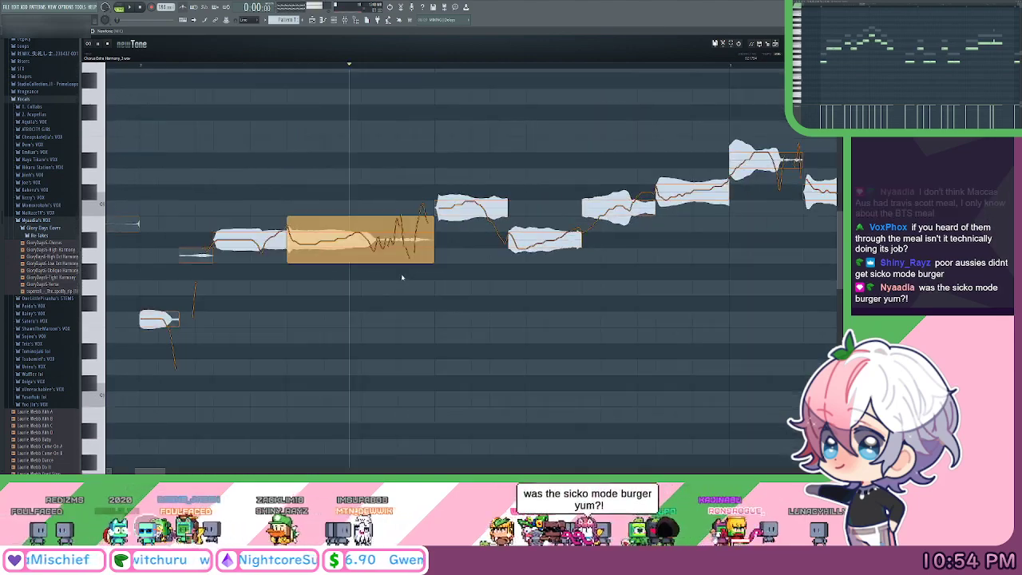
pyautogui.scroll(-6, 479, 271)
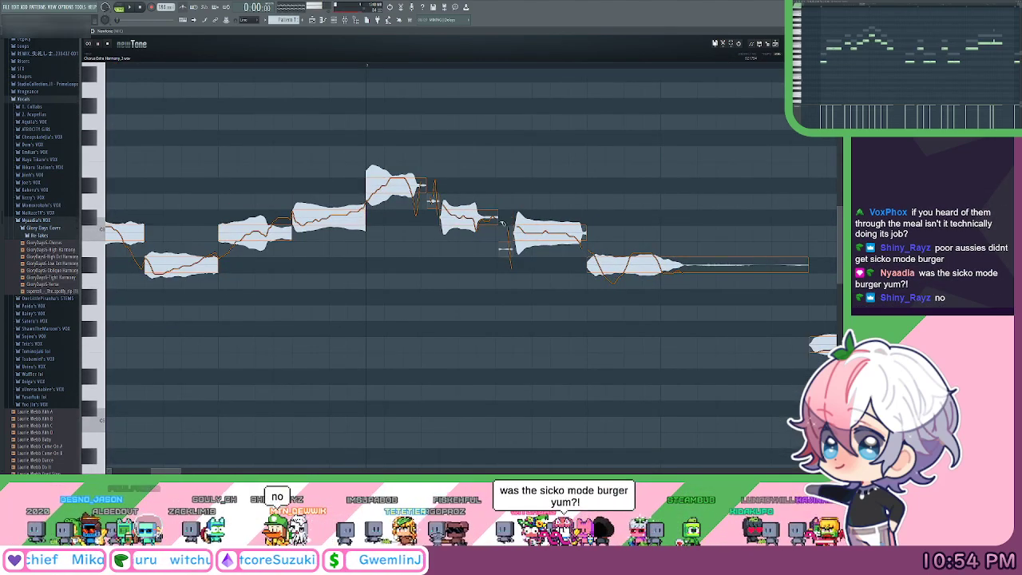
pyautogui.scroll(-5, 401, 167)
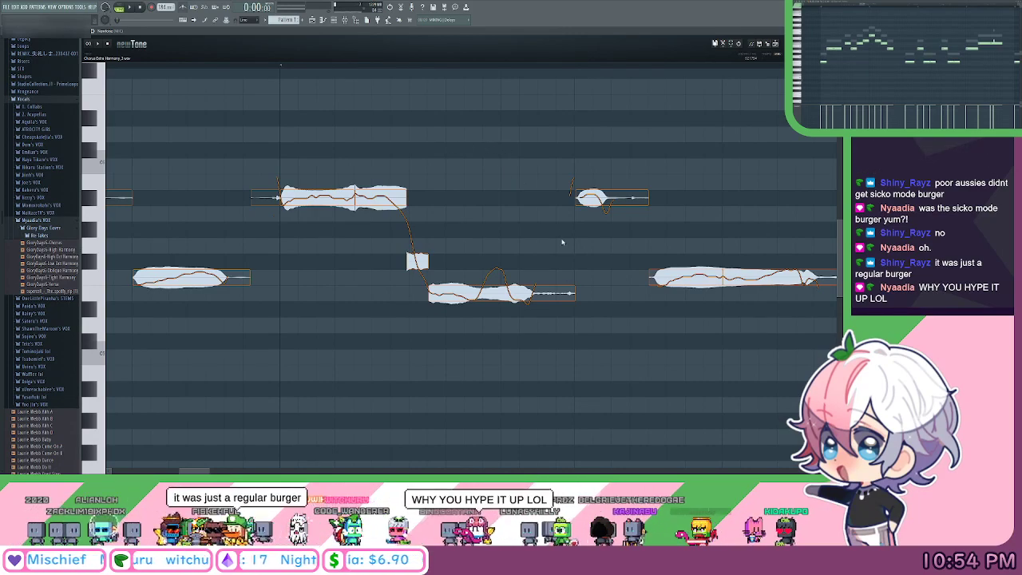
# Slice the quiet tails off the low note ending the second phrase's descent, the short high note after it, and the following long low note.
pyautogui.moveTo(559, 312); pyautogui.dragTo(498, 317)
pyautogui.click(479, 303)
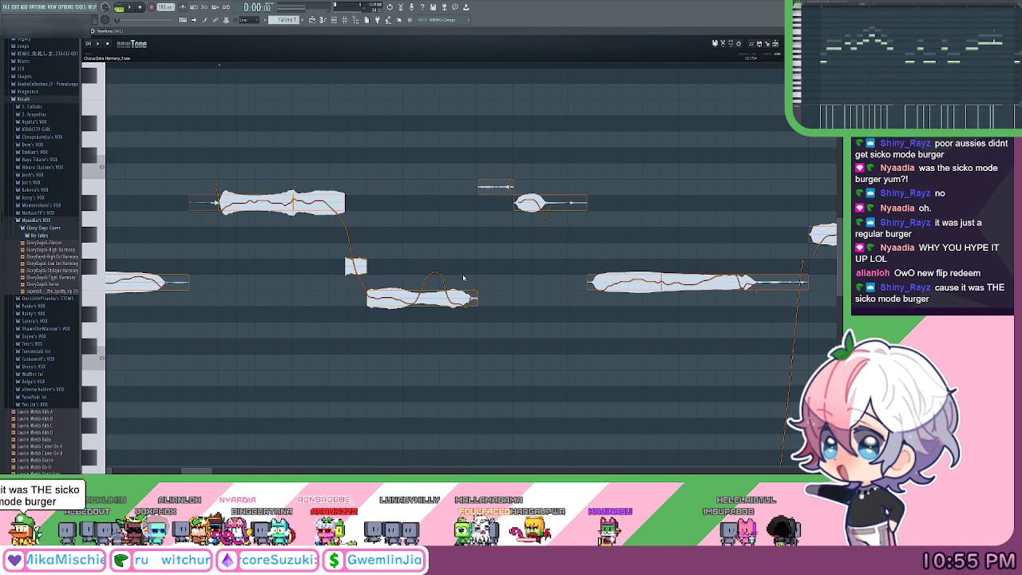
pyautogui.moveTo(536, 280); pyautogui.dragTo(389, 309)
pyautogui.click(415, 235)
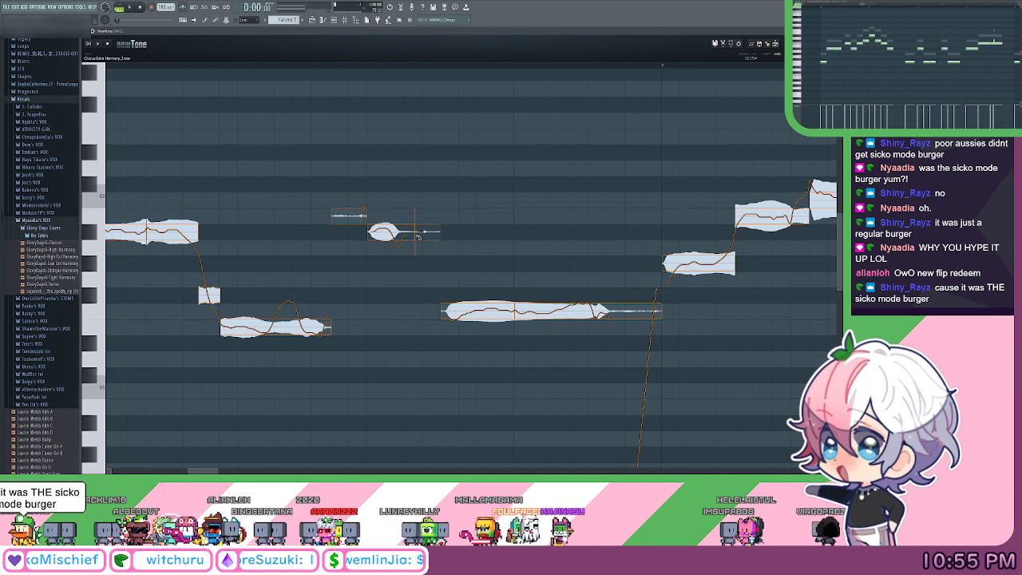
pyautogui.moveTo(561, 244); pyautogui.dragTo(402, 237)
pyautogui.click(452, 307)
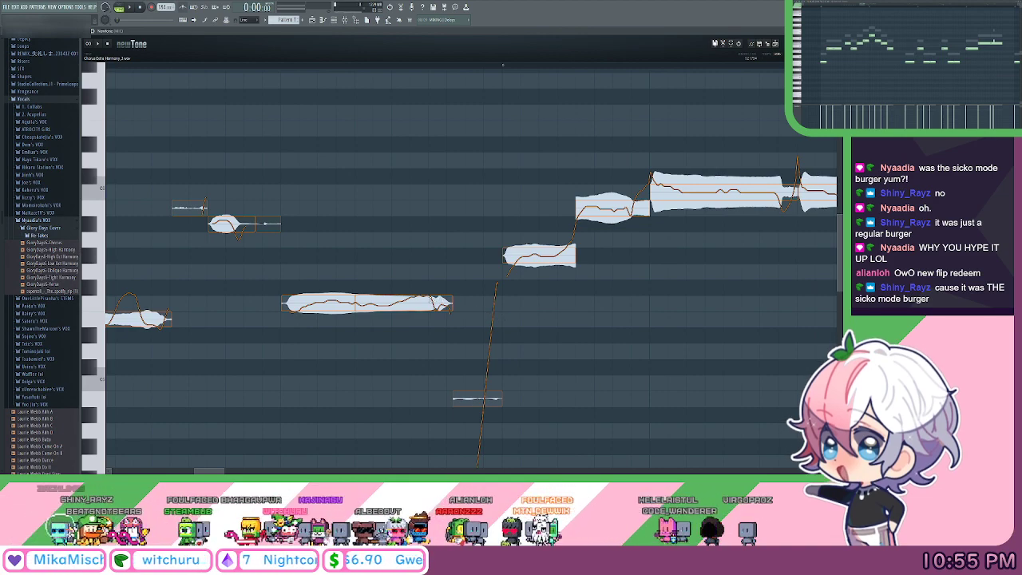
# Split the long quiet tail after the final note of the sustained high phrase into separate segments.
pyautogui.moveTo(670, 297); pyautogui.dragTo(594, 306)
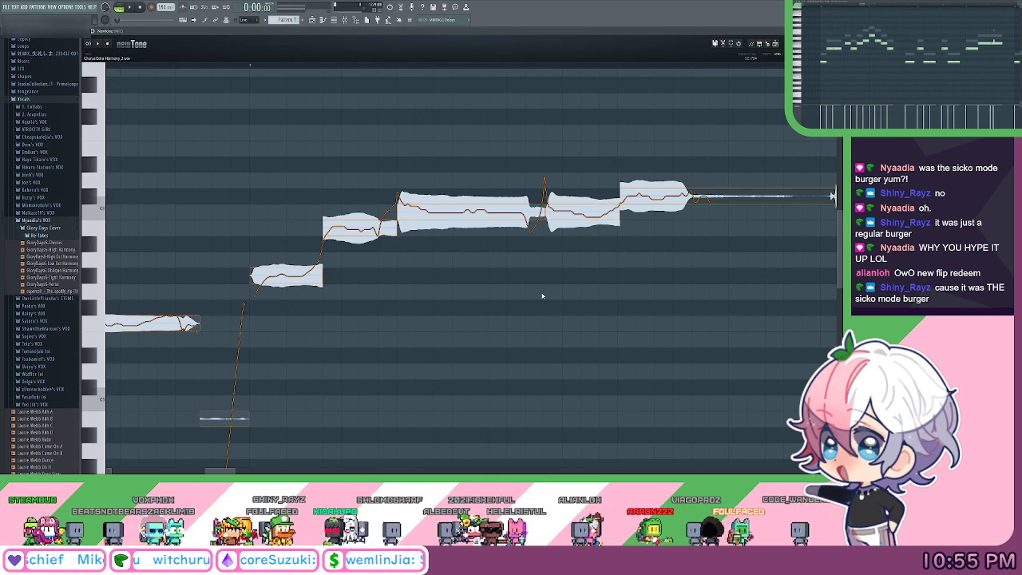
pyautogui.moveTo(665, 277)
pyautogui.mouseDown()
pyautogui.moveTo(573, 301)
pyautogui.moveTo(629, 325)
pyautogui.moveTo(333, 174)
pyautogui.moveTo(583, 285)
pyautogui.mouseUp()
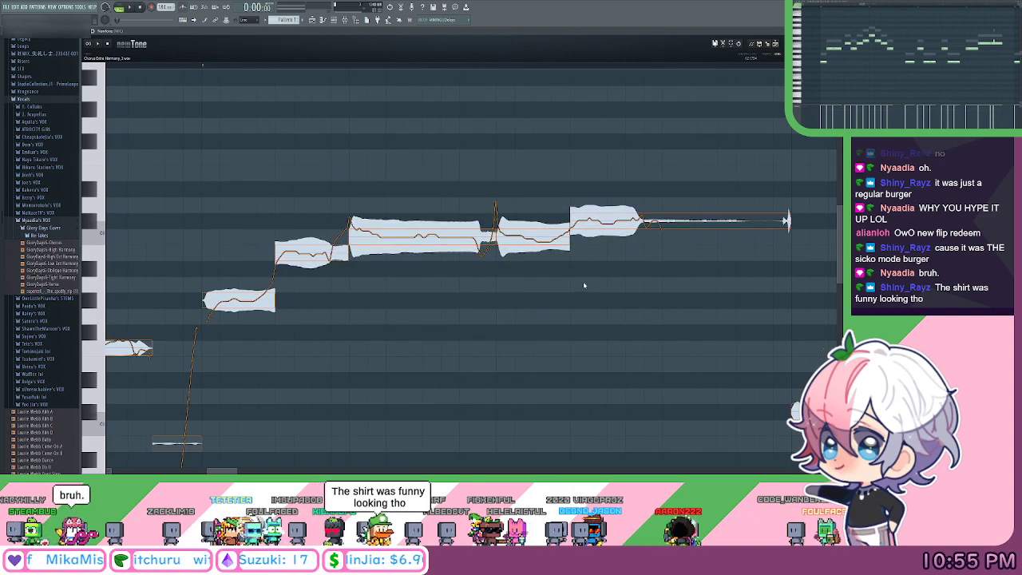
pyautogui.hscroll(2, 583, 285)
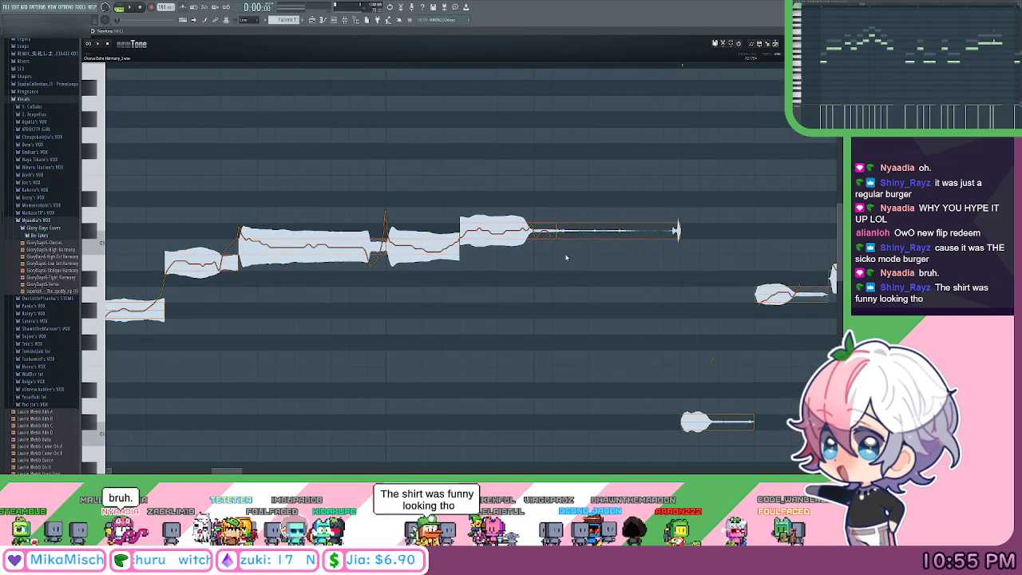
pyautogui.hscroll(2, 567, 235)
pyautogui.hscroll(5, 586, 232)
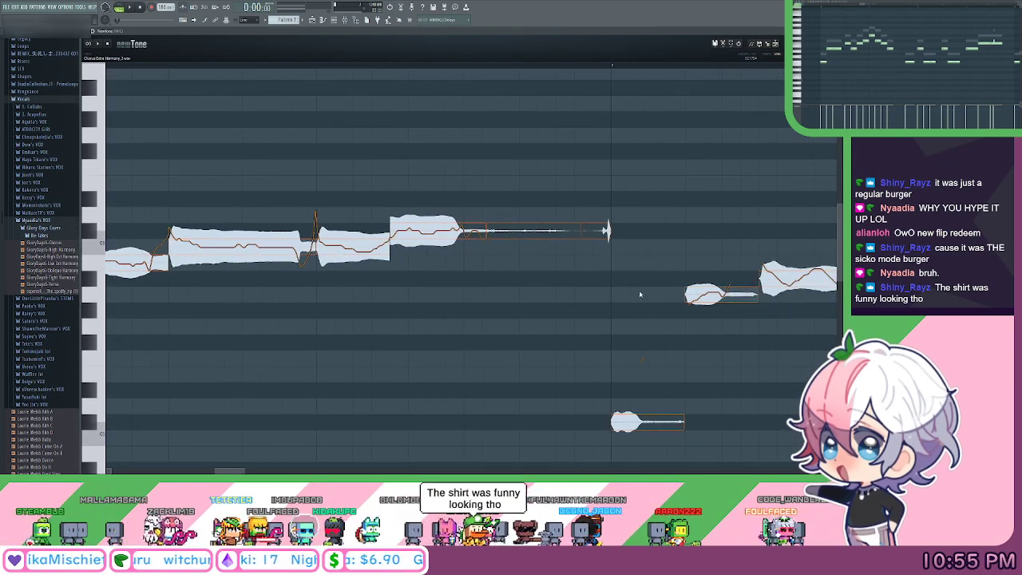
# Slice the quiet tails off the next phrase's isolated low note and the rising notes that follow it.
pyautogui.scroll(-5, 559, 223)
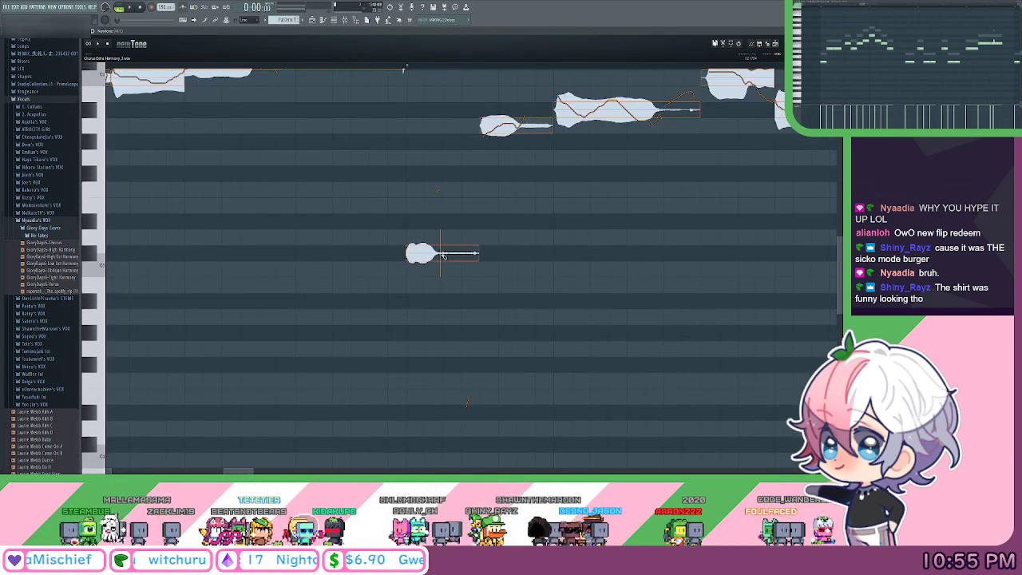
pyautogui.click(445, 255)
pyautogui.hscroll(4, 446, 281)
pyautogui.scroll(3, 446, 281)
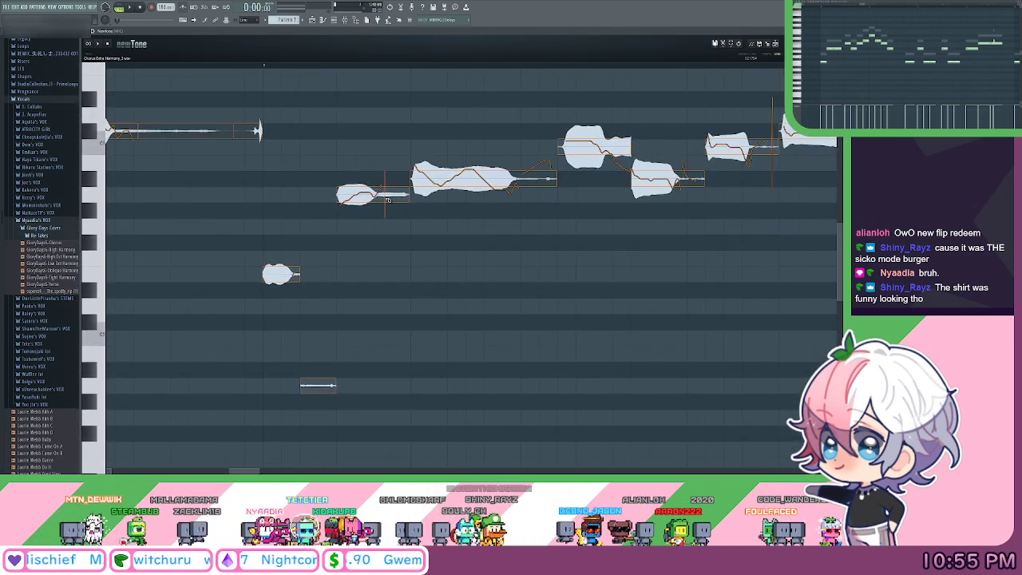
pyautogui.hscroll(1, 477, 206)
pyautogui.scroll(1, 477, 206)
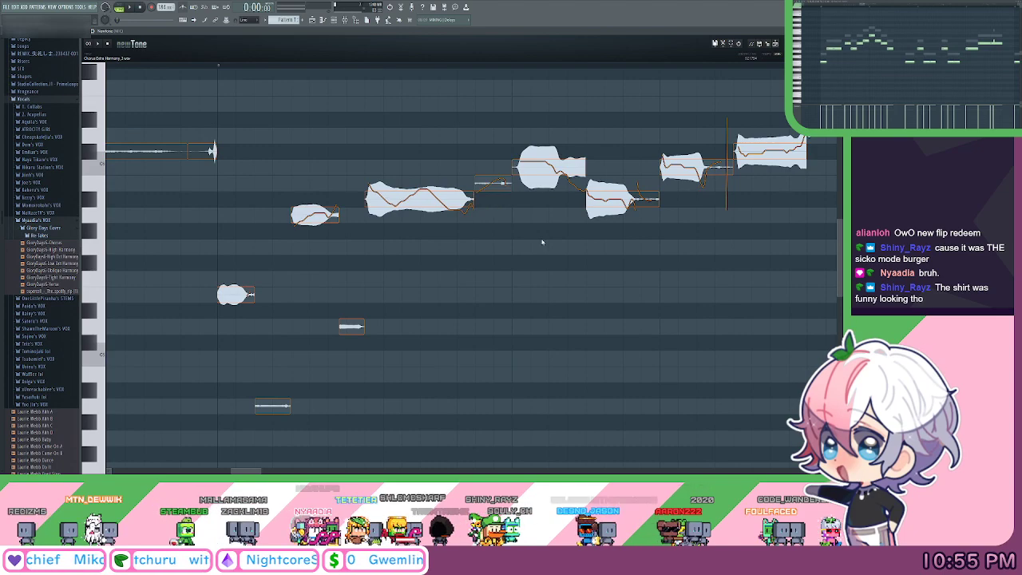
pyautogui.hscroll(3, 479, 209)
pyautogui.scroll(1, 479, 209)
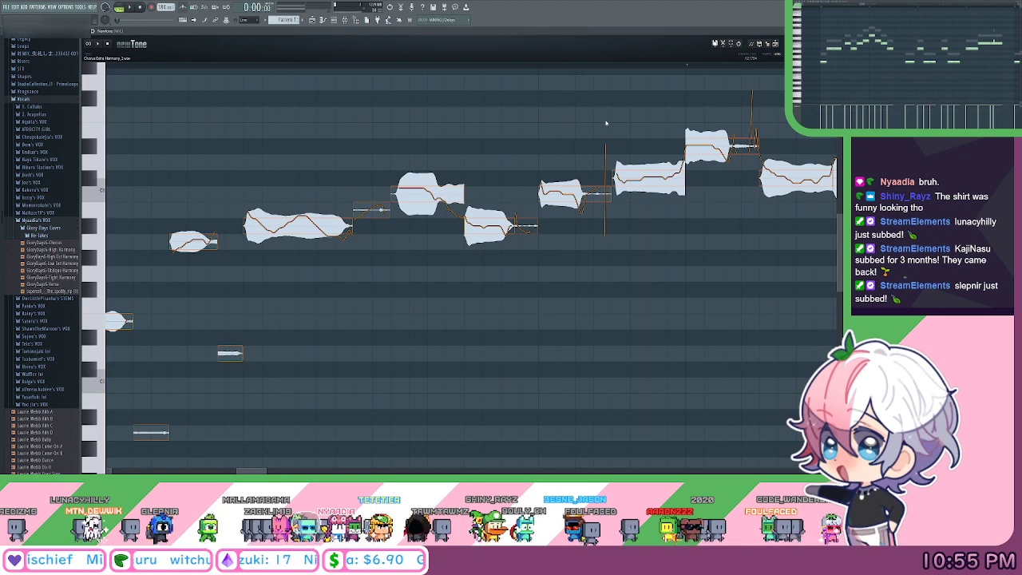
# Separate the quiet tails after the short note before the peak, the peak note, and the phrase's last falling note.
pyautogui.moveTo(567, 148); pyautogui.dragTo(469, 167)
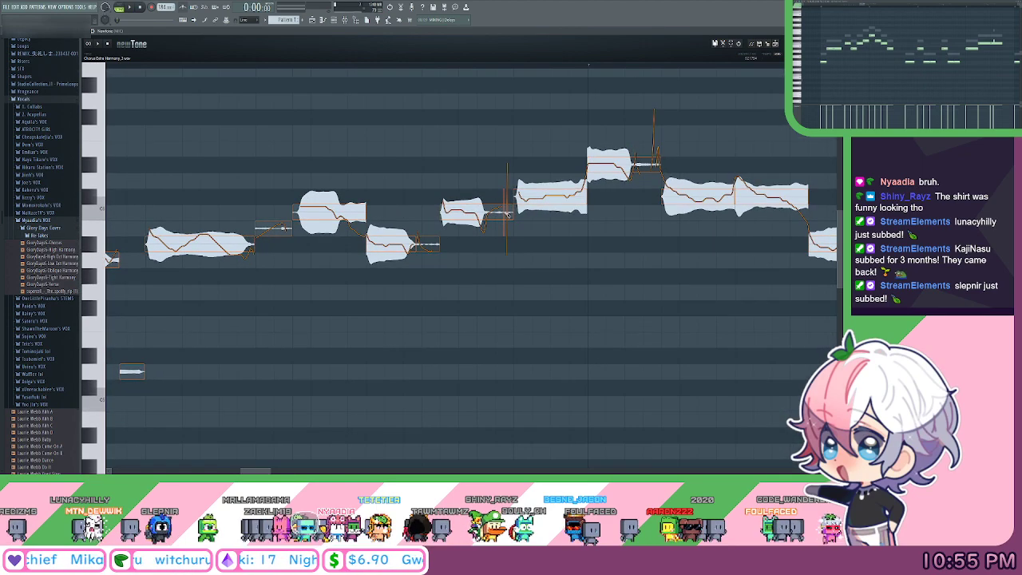
pyautogui.hscroll(3, 608, 247)
pyautogui.scroll(1, 609, 247)
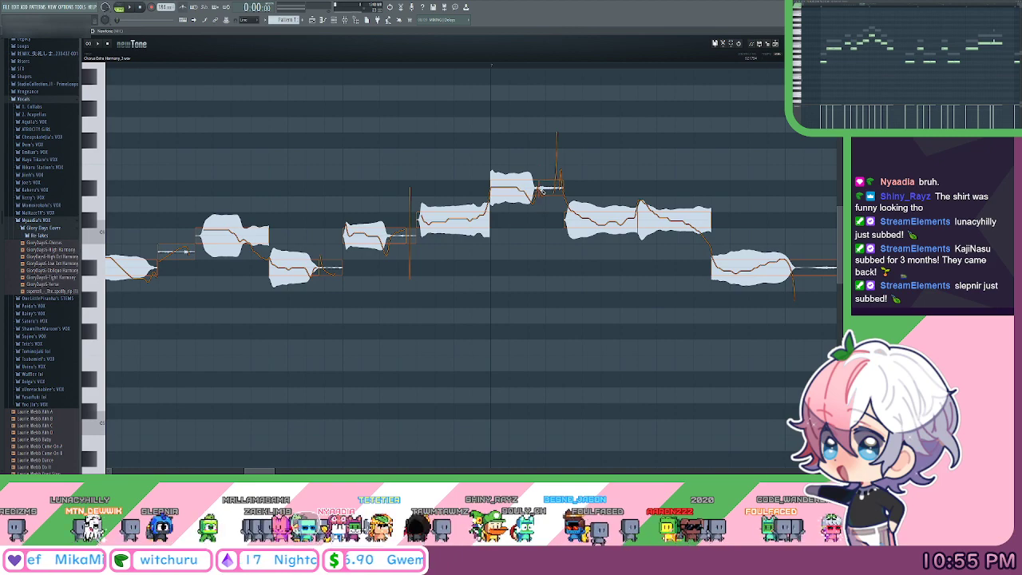
pyautogui.hscroll(1, 637, 173)
pyautogui.hscroll(7, 606, 177)
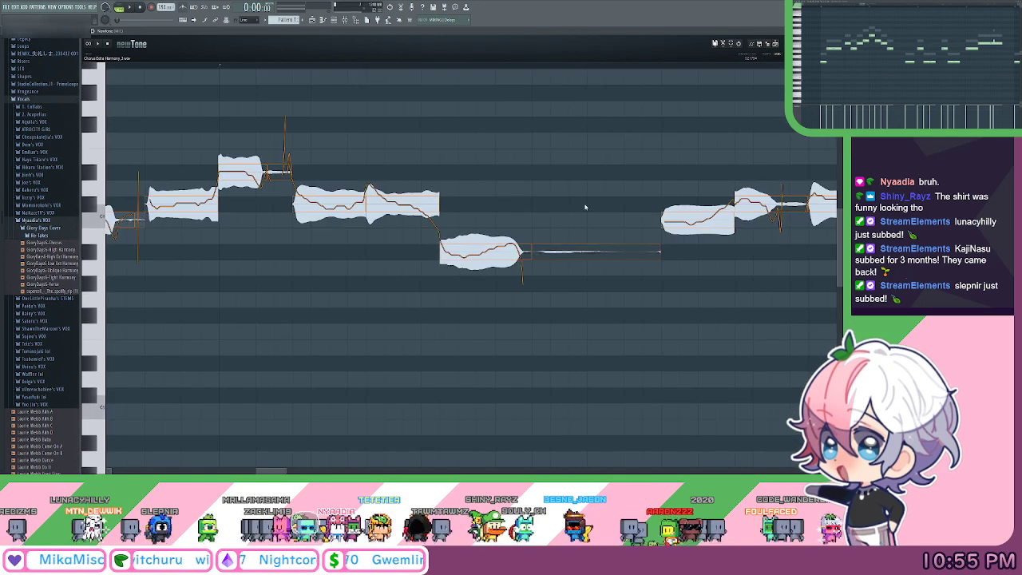
# Split the long quiet tail near its end, just before the next phrase's rising pair of notes.
pyautogui.hscroll(6, 422, 215)
pyautogui.hscroll(2, 421, 215)
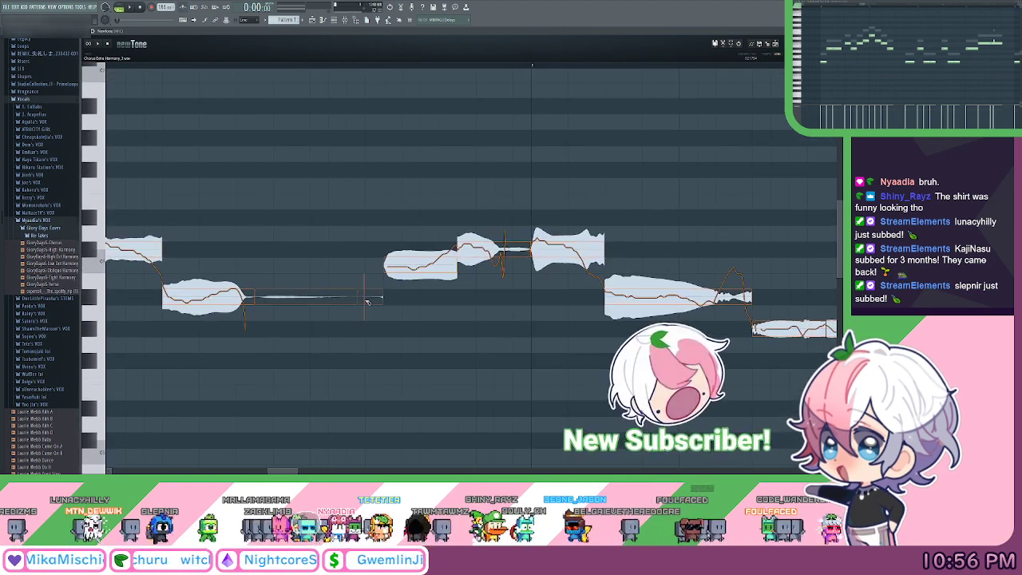
pyautogui.hscroll(3, 454, 274)
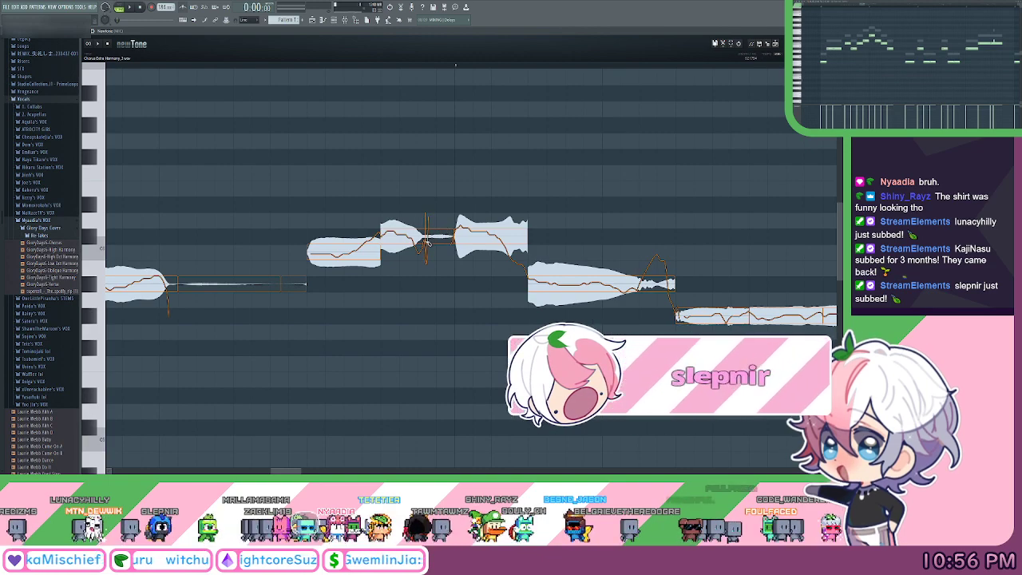
# Slice the tail off the large tapering note after the rising pair and raise that tail by one semitone.
pyautogui.hscroll(3, 426, 244)
pyautogui.scroll(-1, 425, 243)
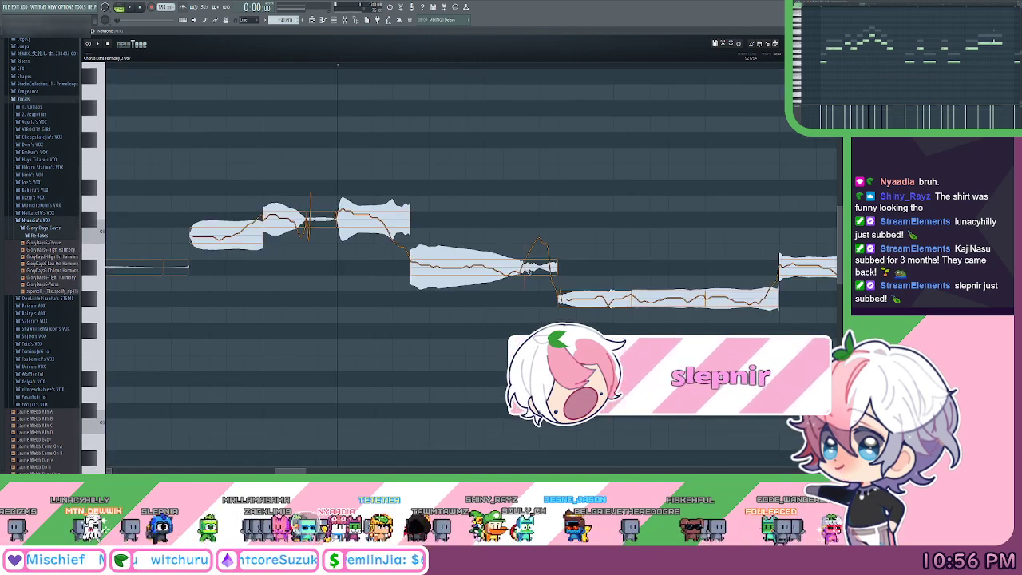
pyautogui.moveTo(526, 271); pyautogui.dragTo(528, 254)
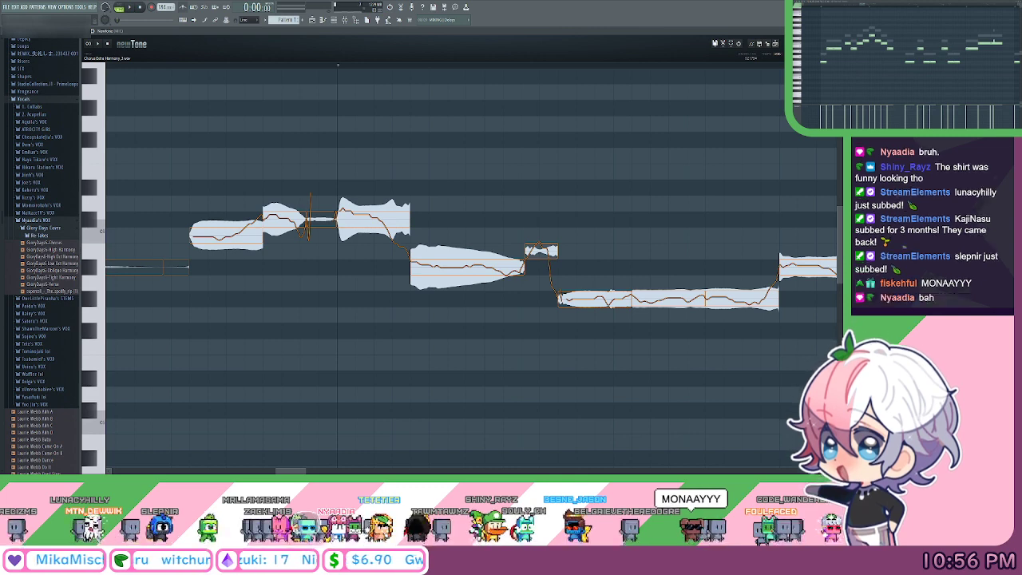
pyautogui.moveTo(511, 279); pyautogui.dragTo(408, 263)
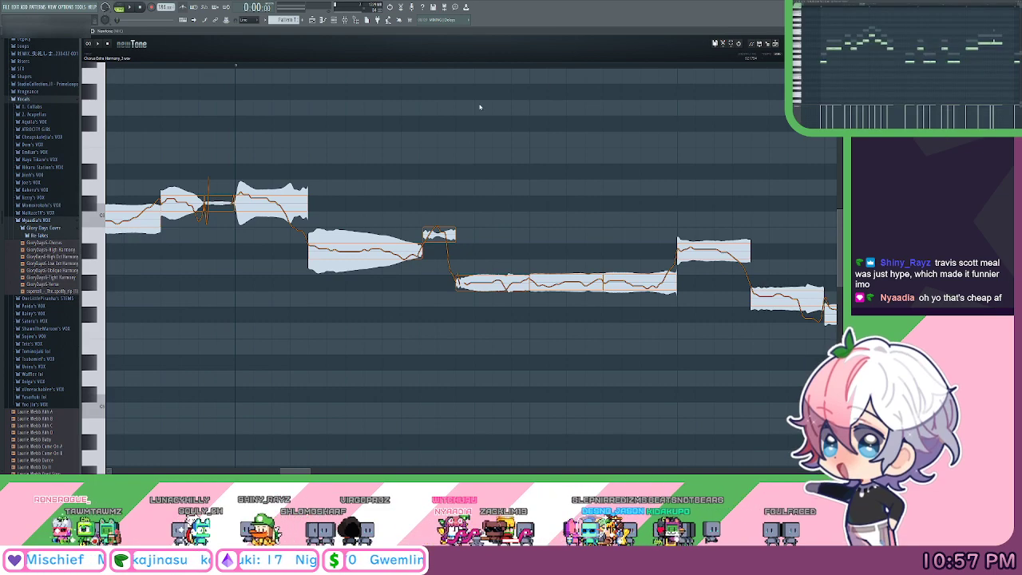
# Split off the end of the stepped-down note and the tail of the note after it in the descending phrase.
pyautogui.moveTo(422, 65); pyautogui.dragTo(416, 139)
pyautogui.moveTo(553, 168); pyautogui.dragTo(485, 166)
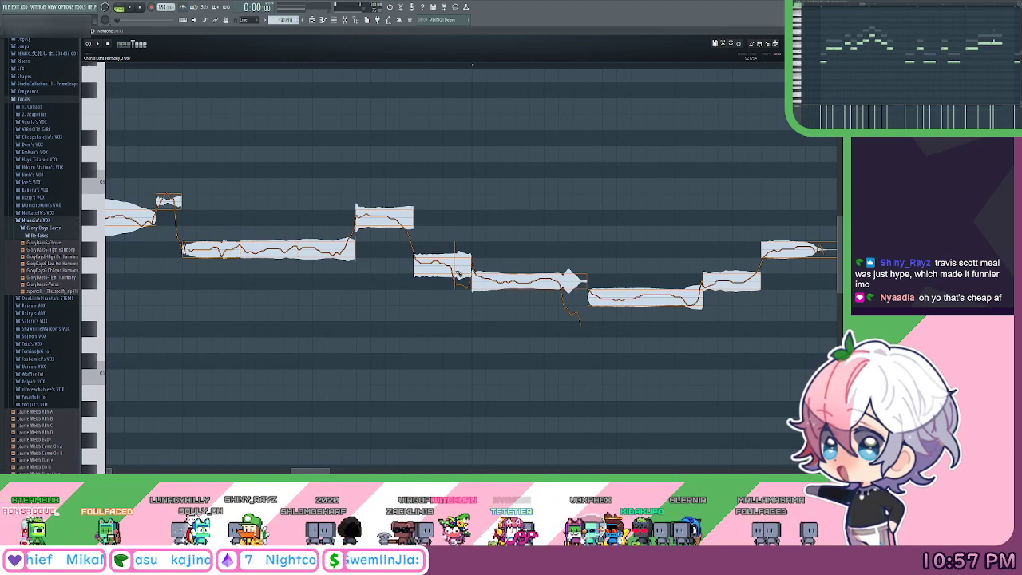
pyautogui.click(457, 274)
pyautogui.moveTo(501, 253); pyautogui.dragTo(449, 246)
pyautogui.click(513, 272)
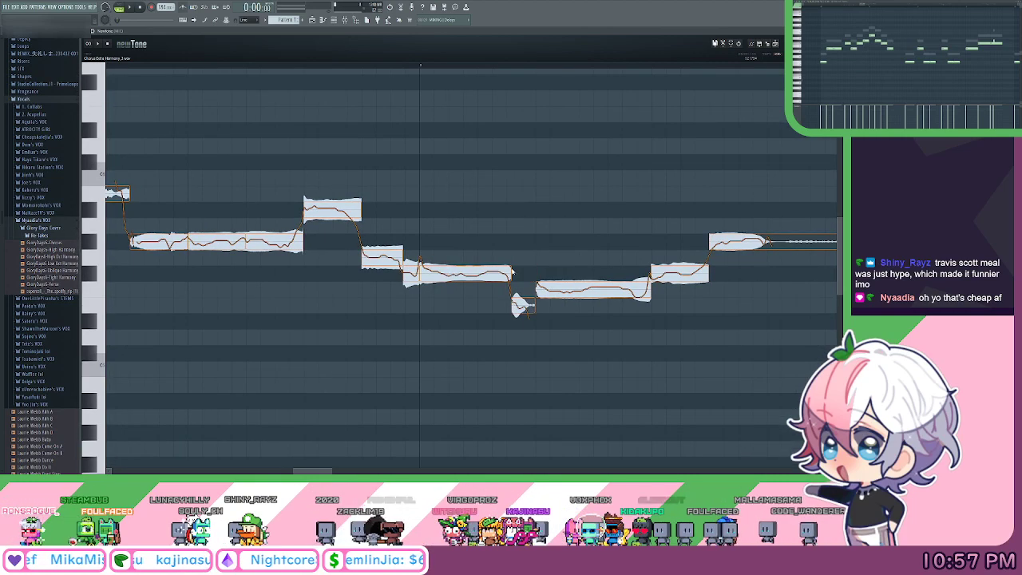
# Cut the quiet tail from the phrase's final rising note and split that tail again just before the next note.
pyautogui.moveTo(596, 227); pyautogui.dragTo(322, 232)
pyautogui.click(505, 250)
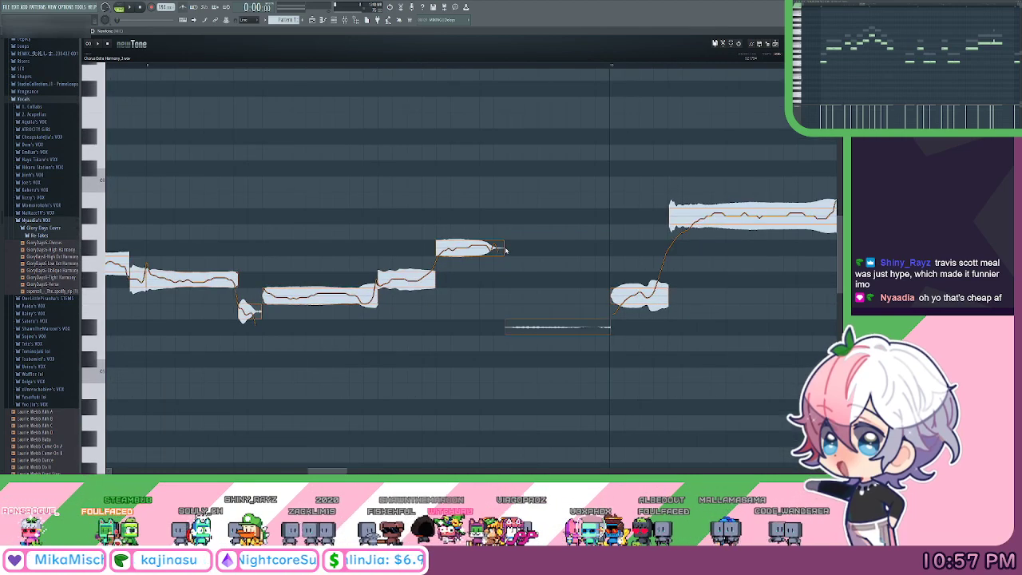
pyautogui.hscroll(2, 742, 352)
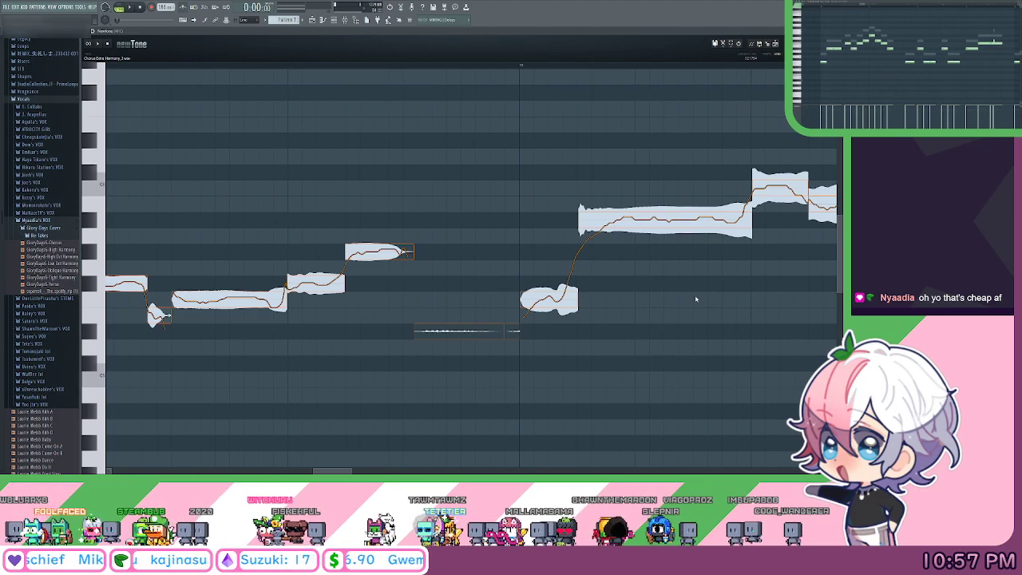
# Slice the upward slide off the end of the low note leading into the long sustained note.
pyautogui.hscroll(2, 698, 295)
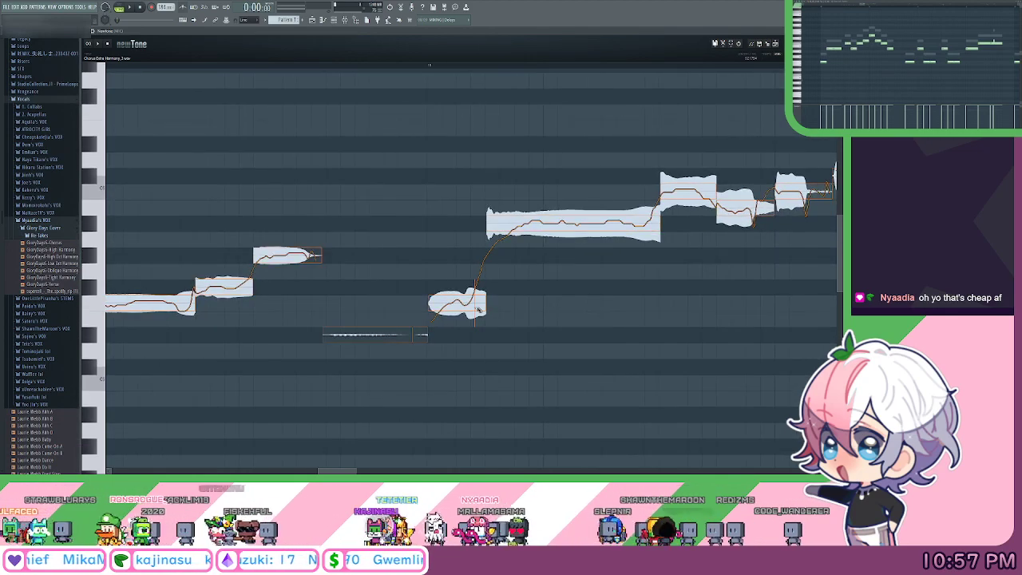
pyautogui.hscroll(5, 492, 304)
pyautogui.scroll(1, 483, 314)
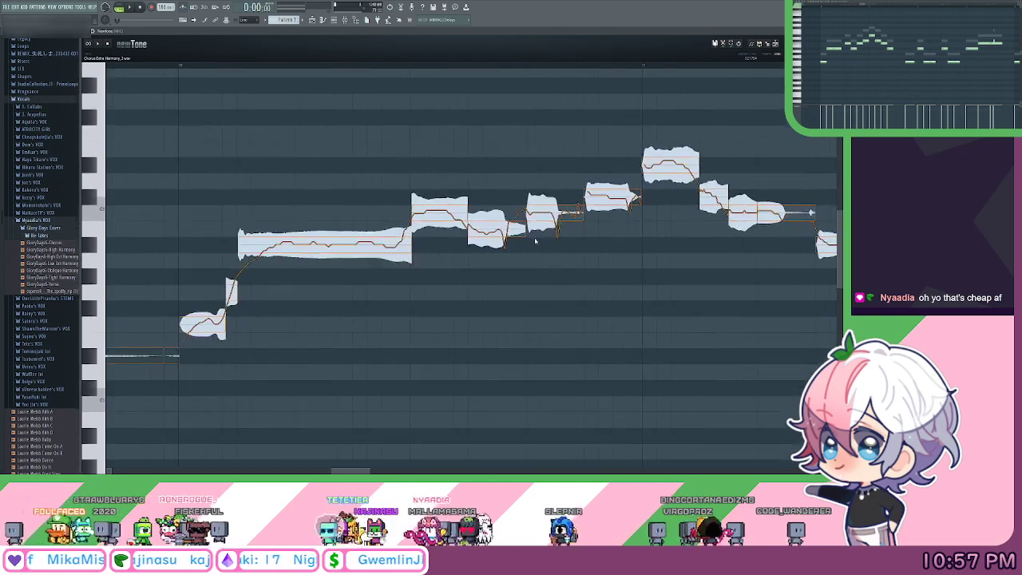
pyautogui.hscroll(1, 535, 241)
pyautogui.scroll(1, 535, 241)
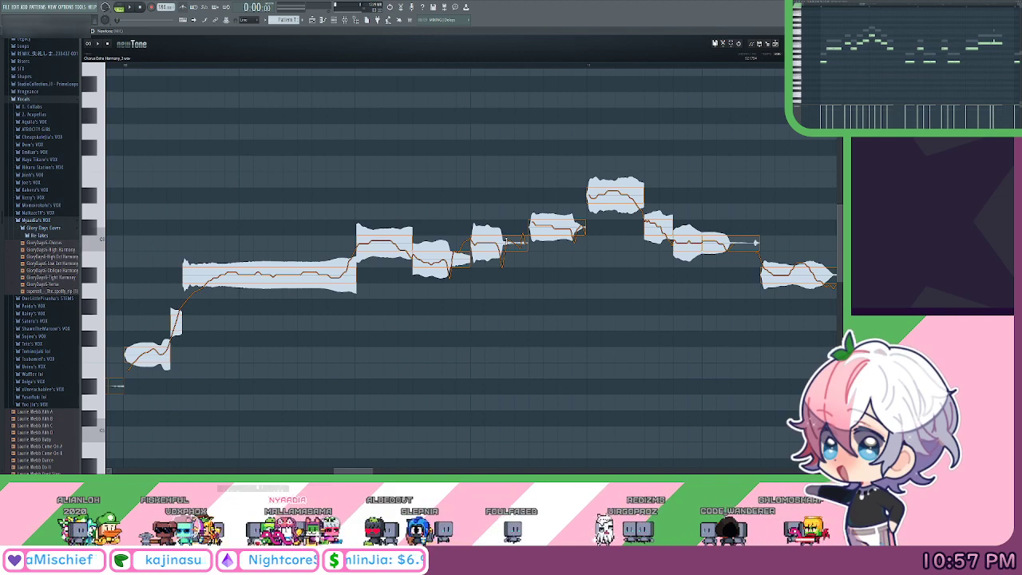
# Split off the short transition before the descending phrase's last note and the end of that note's long quiet tail.
pyautogui.hscroll(2, 625, 252)
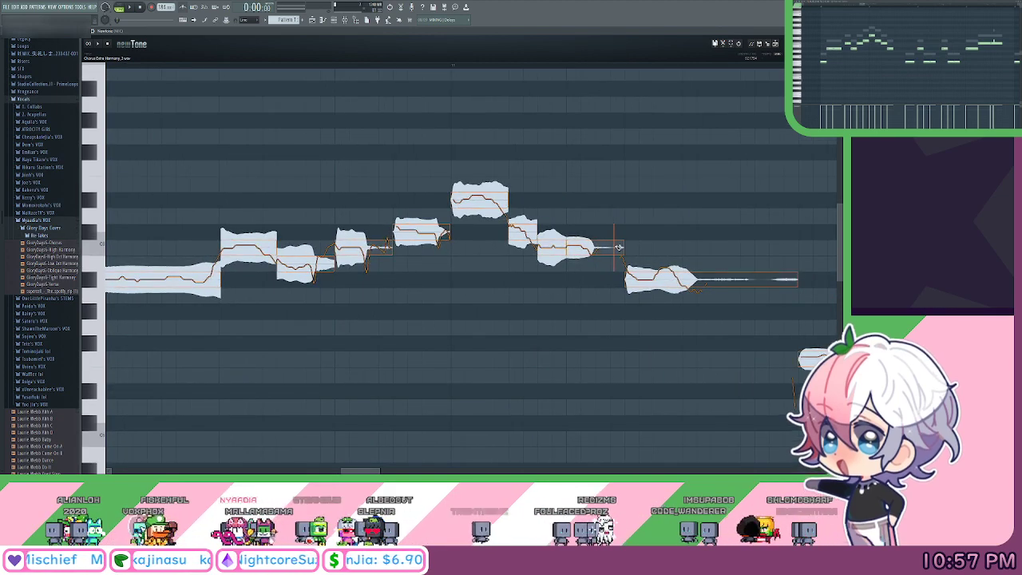
pyautogui.hscroll(3, 619, 249)
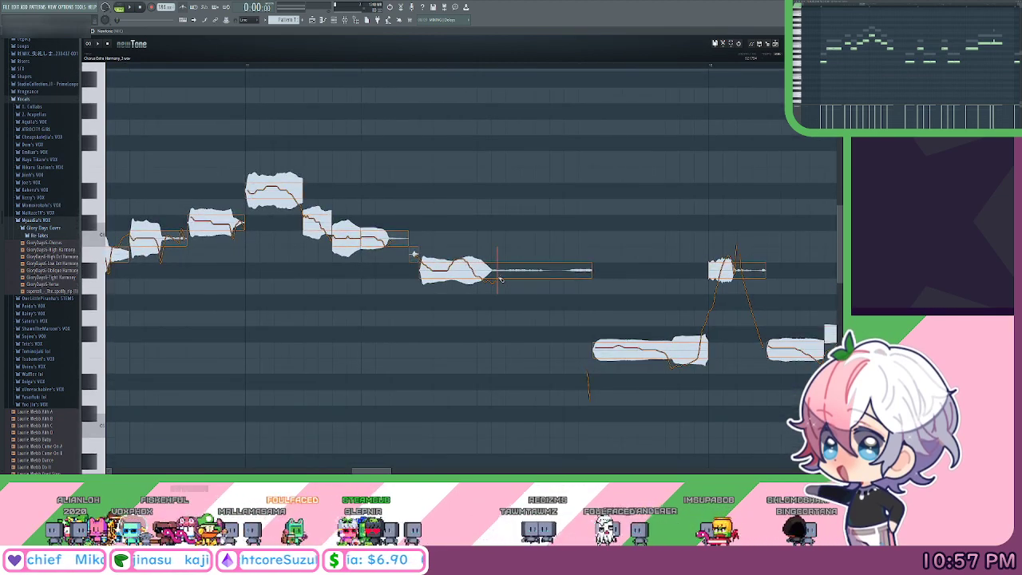
pyautogui.hscroll(1, 624, 260)
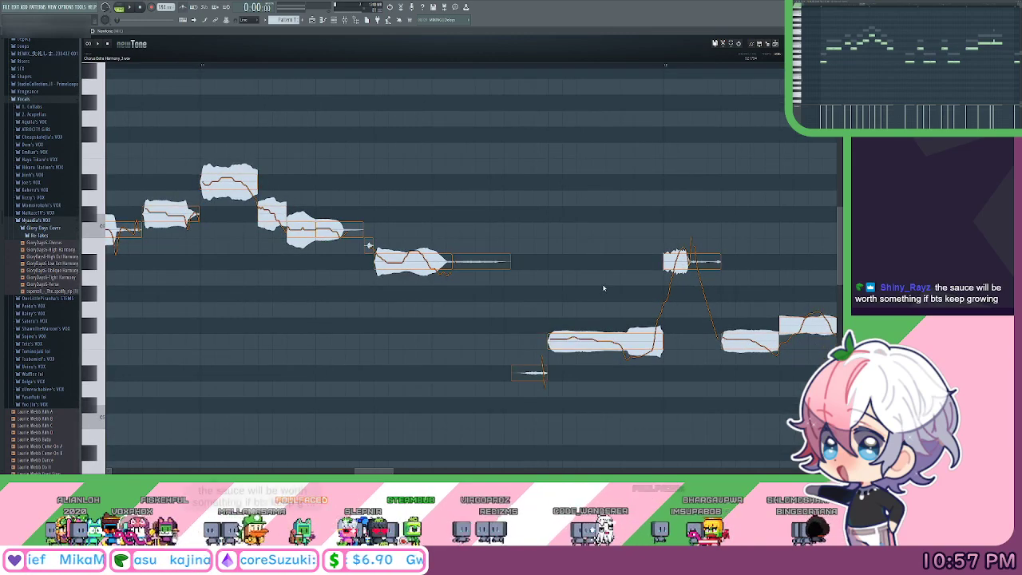
# Slice the quiet tail off the short high note, shift its pitch, and split the quiet onset from the following low note.
pyautogui.hscroll(2, 604, 288)
pyautogui.hscroll(1, 600, 229)
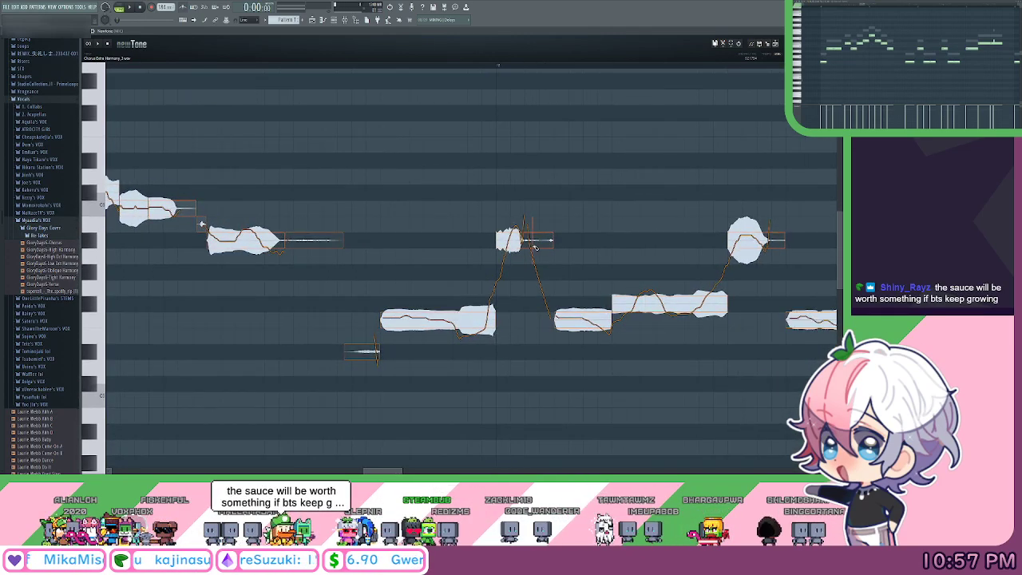
pyautogui.moveTo(538, 244); pyautogui.dragTo(541, 261)
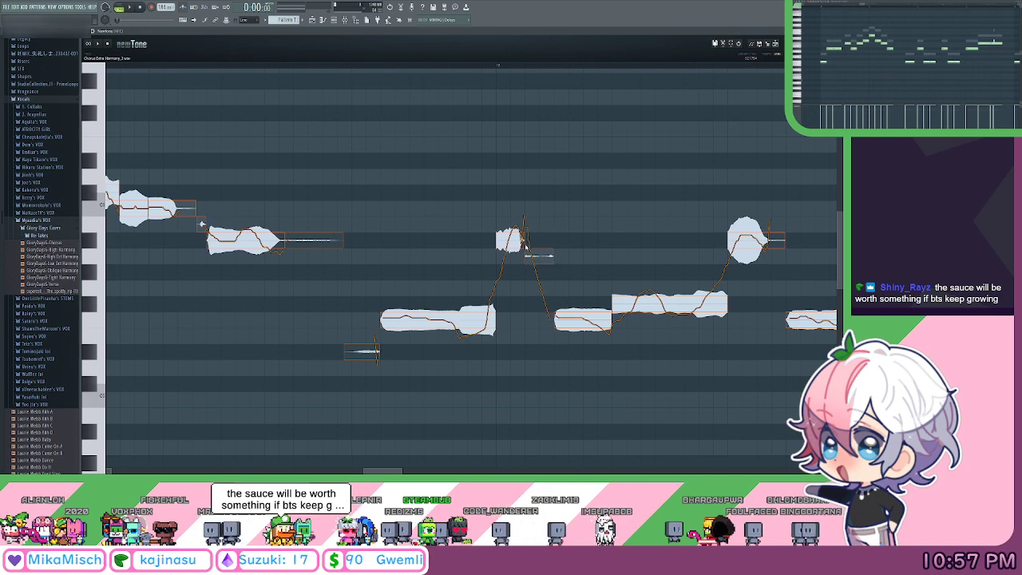
pyautogui.hscroll(1, 552, 245)
pyautogui.click(482, 262)
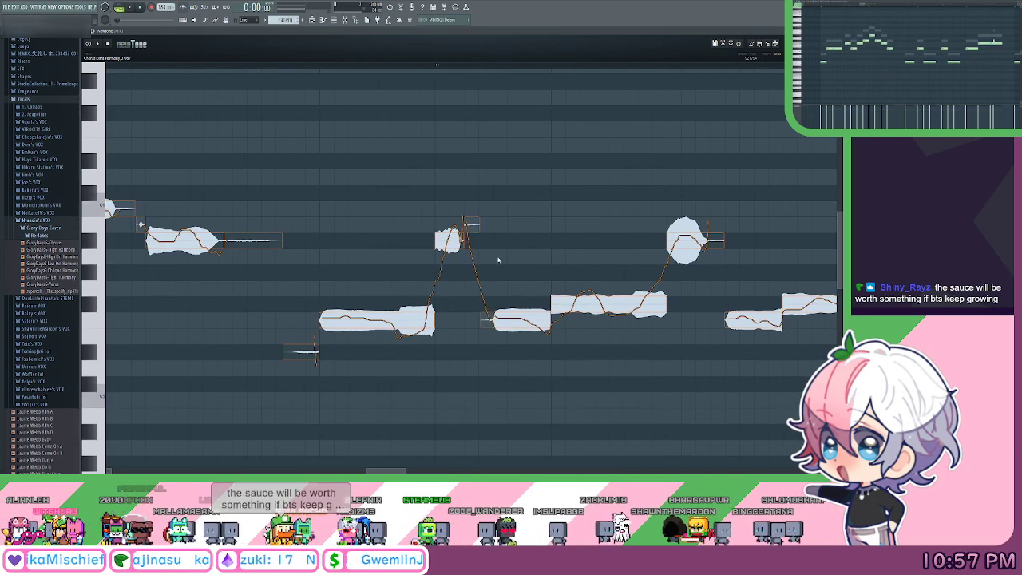
# Slice the quiet tail off the low note just before the rising phrase.
pyautogui.hscroll(2, 500, 262)
pyautogui.scroll(-1, 532, 319)
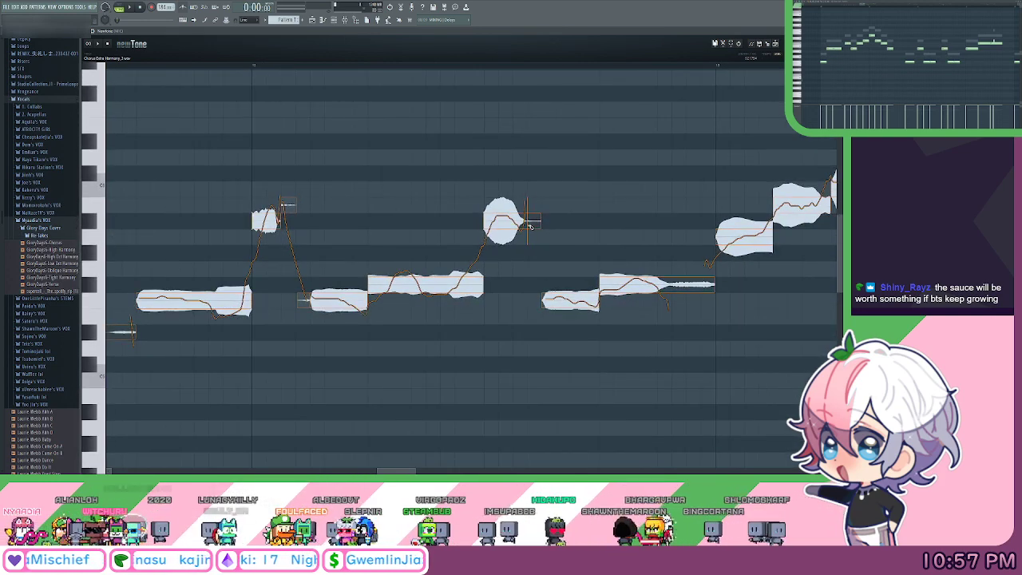
pyautogui.hscroll(3, 519, 239)
pyautogui.click(480, 282)
# Split the last bit off the rising phrase's long quiet tail and off the quiet tail ending the next rising group.
pyautogui.hscroll(5, 492, 321)
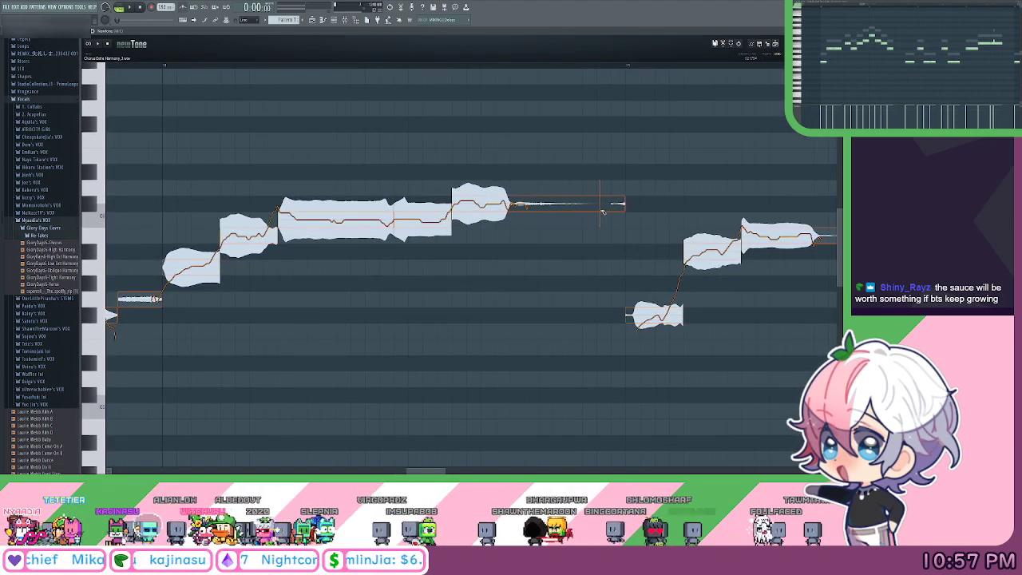
pyautogui.hscroll(3, 672, 205)
pyautogui.hscroll(2, 566, 309)
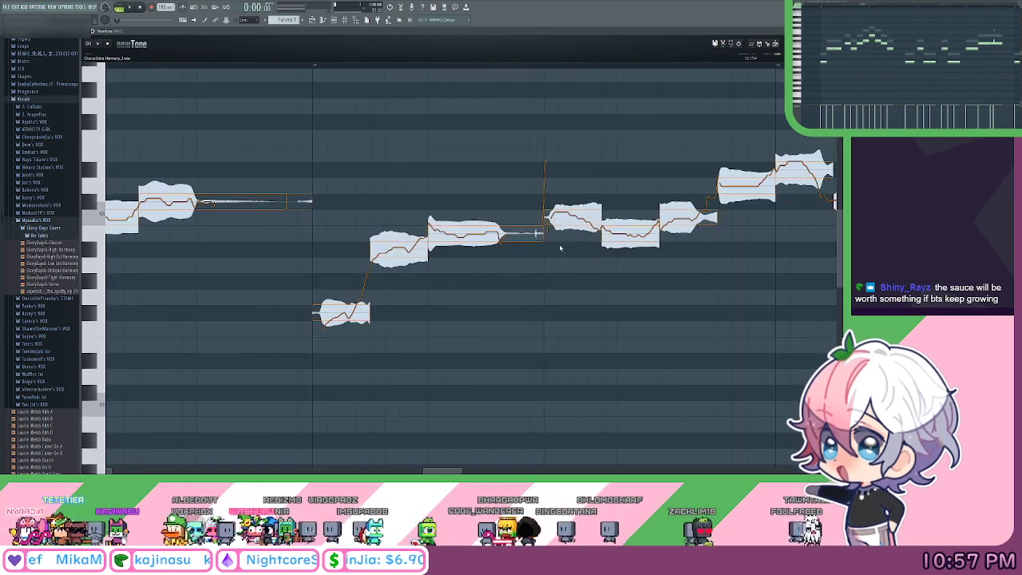
pyautogui.hscroll(4, 523, 263)
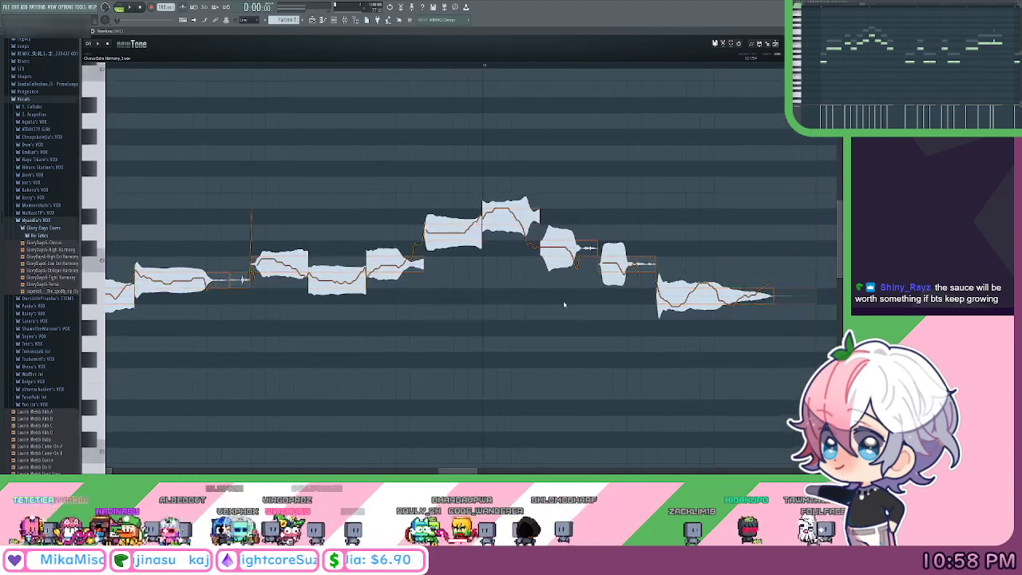
# Cut the ending off the final phrase's highest note and raise the descending note after it by a semitone.
pyautogui.hscroll(1, 621, 331)
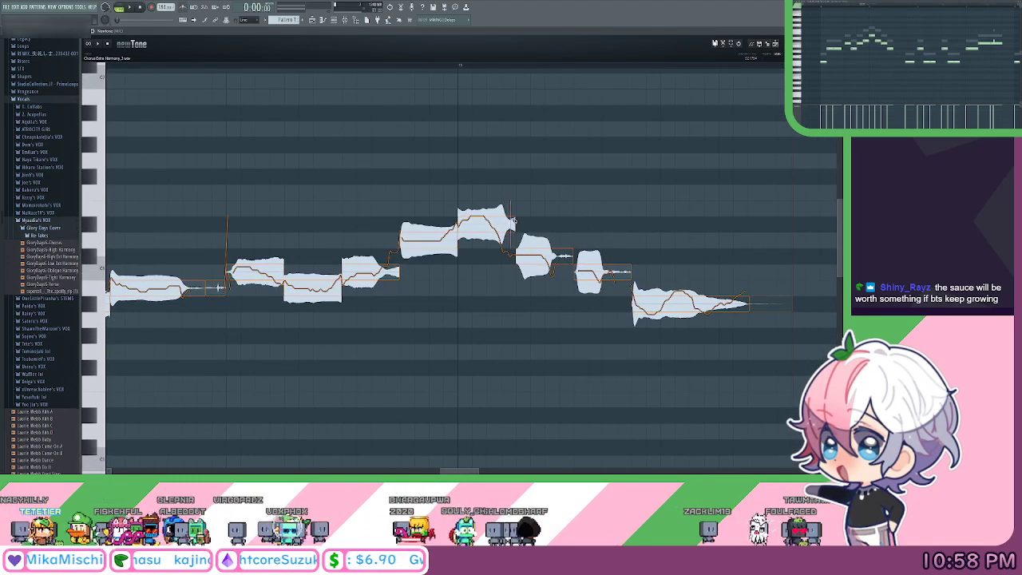
pyautogui.moveTo(531, 255); pyautogui.dragTo(530, 238)
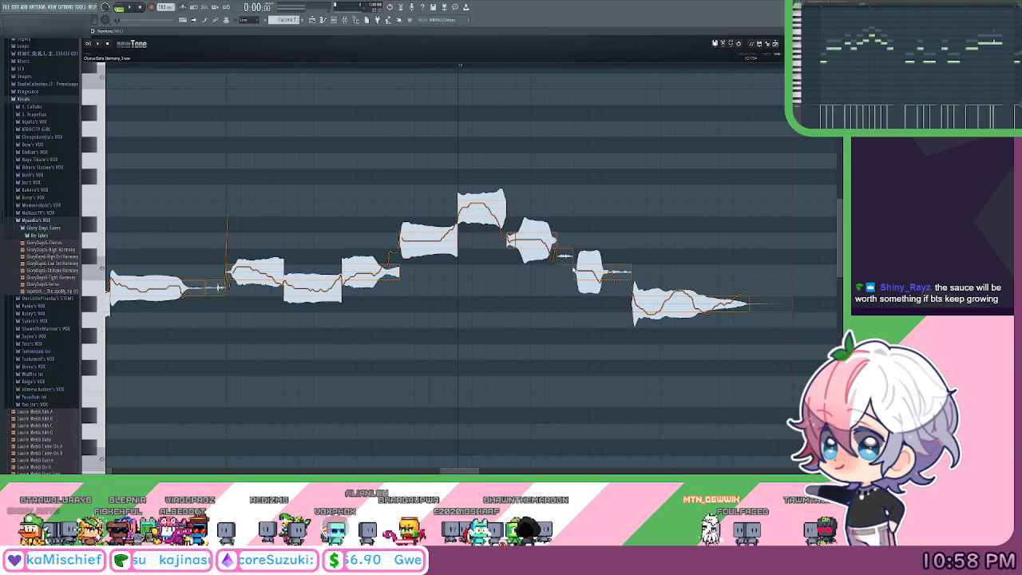
pyautogui.hscroll(8, 505, 237)
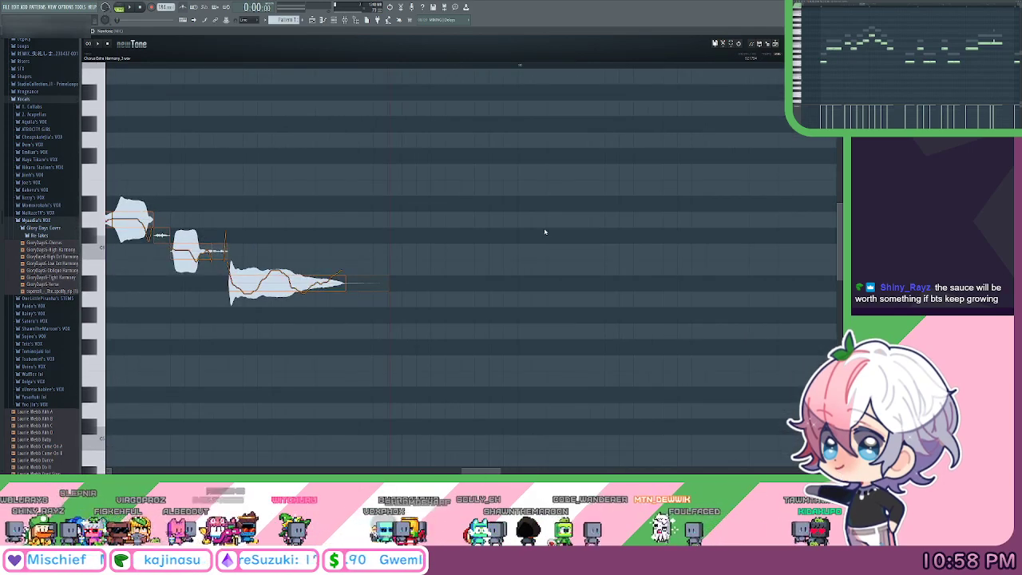
# Return to the beginning of the vocal and examine the opening phrase's long note and its neighbours.
pyautogui.scroll(-5, 545, 231)
pyautogui.scroll(2, 369, 313)
pyautogui.click(157, 66)
pyautogui.scroll(2, 155, 67)
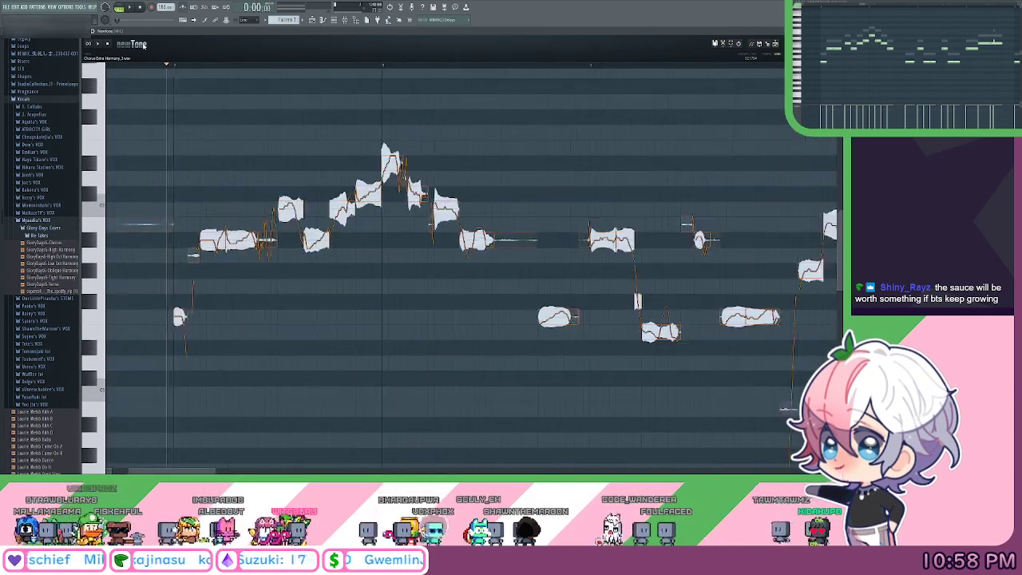
pyautogui.scroll(2, 144, 45)
pyautogui.moveTo(289, 87); pyautogui.dragTo(412, 105)
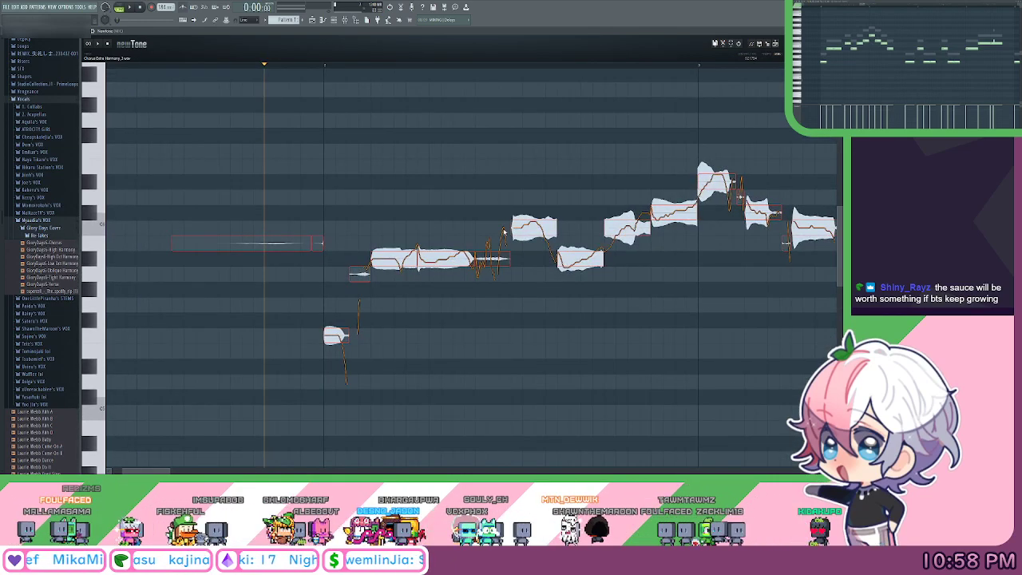
pyautogui.click(425, 278)
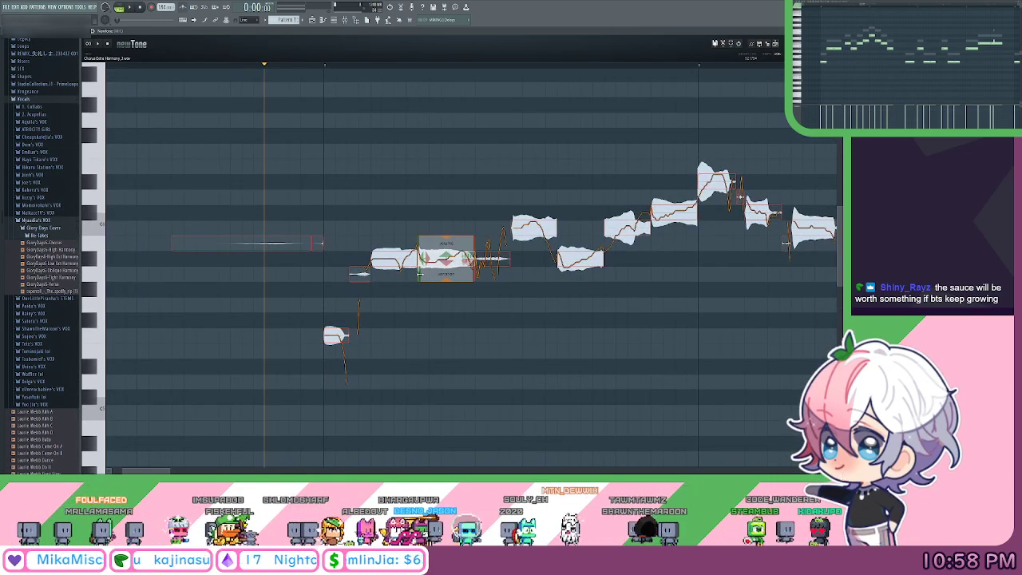
pyautogui.click(499, 274)
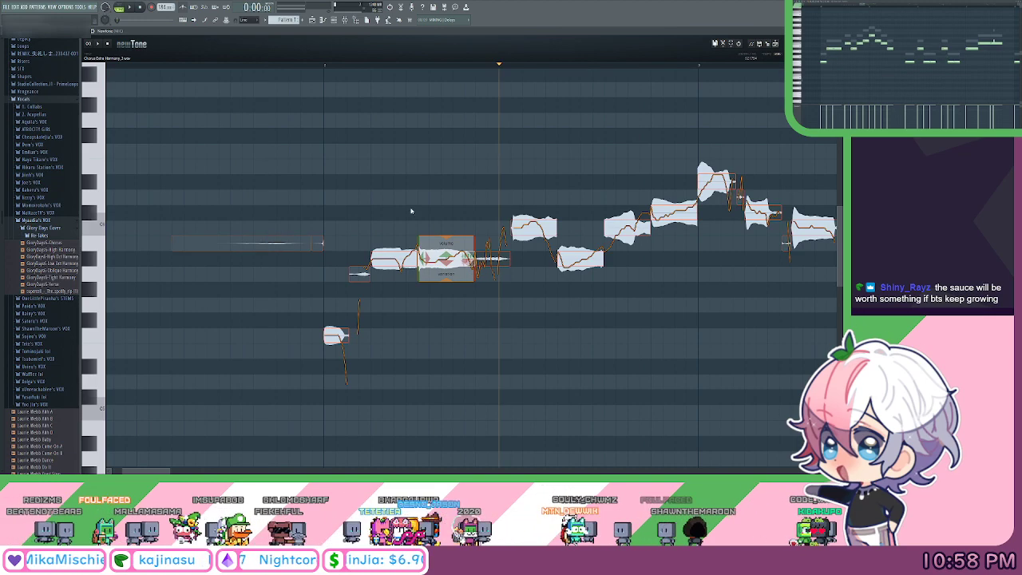
pyautogui.click(350, 186)
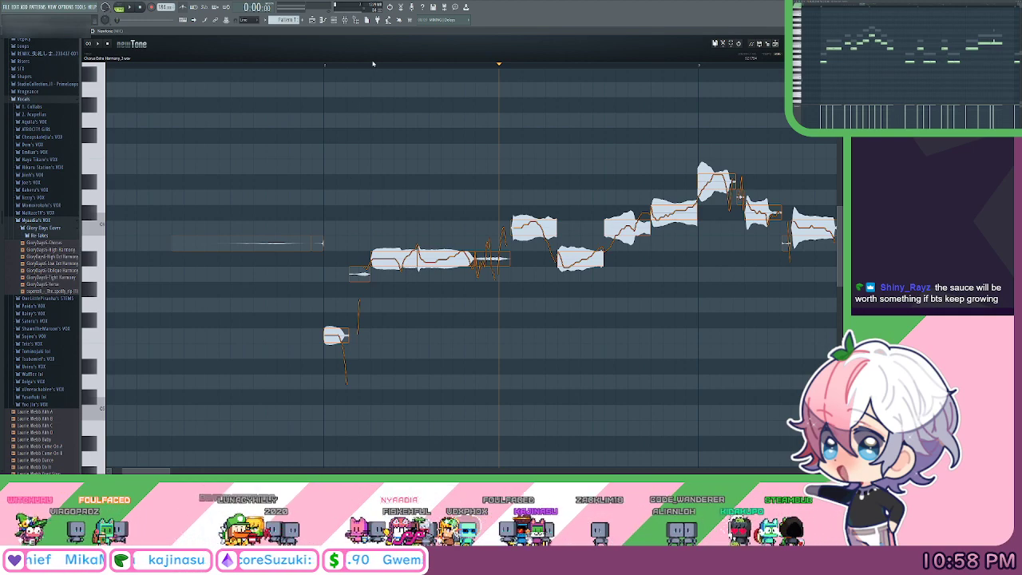
# Play back the opening phrase from its first low note.
pyautogui.scroll(1, 379, 68)
pyautogui.moveTo(436, 129); pyautogui.dragTo(487, 141)
pyautogui.scroll(1, 396, 67)
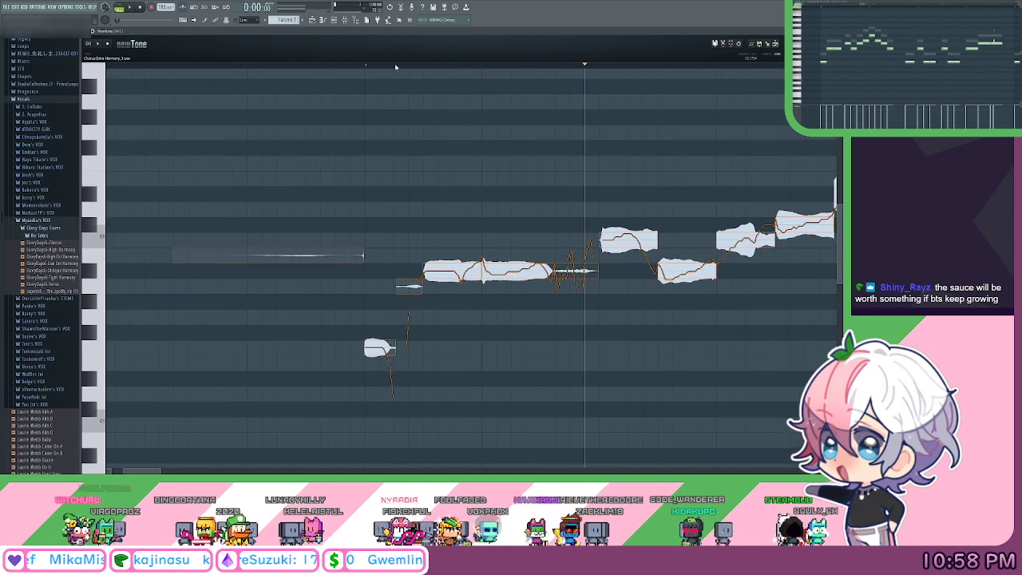
pyautogui.scroll(-1, 396, 67)
pyautogui.scroll(-1, 390, 70)
pyautogui.scroll(1, 391, 70)
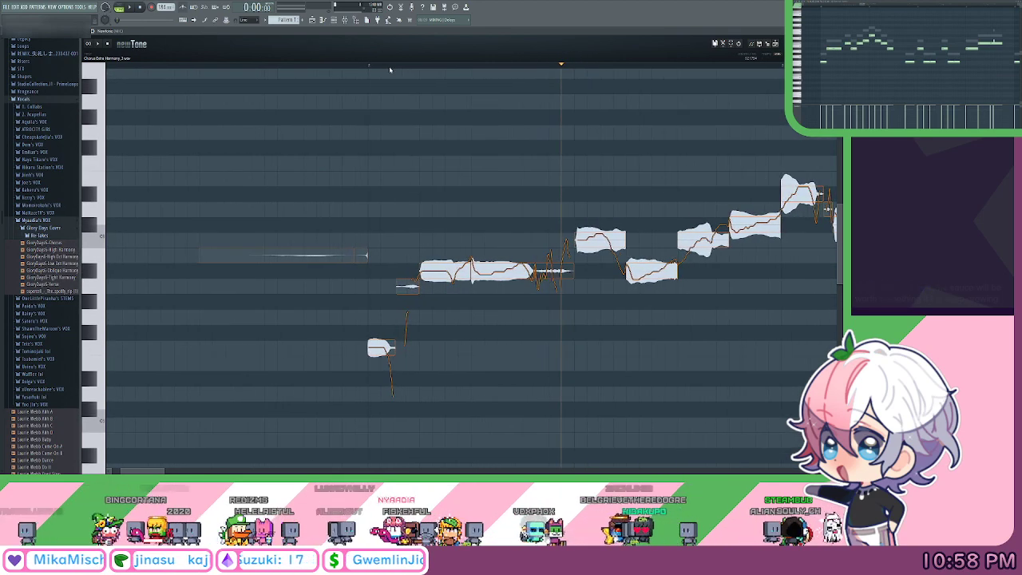
pyautogui.moveTo(469, 108); pyautogui.dragTo(376, 102)
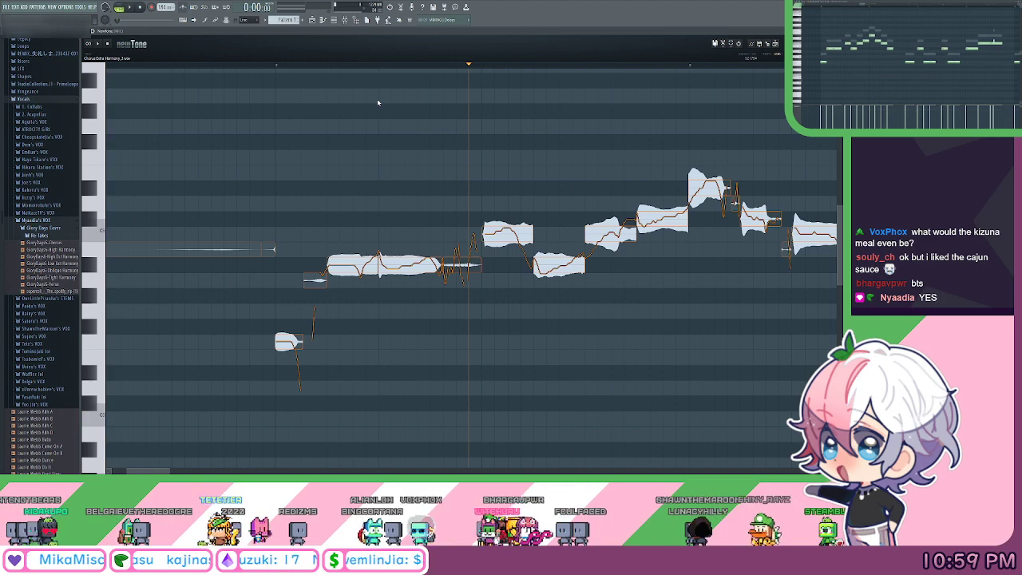
pyautogui.click(271, 67)
pyautogui.press('space')
pyautogui.press('space')
pyautogui.moveTo(410, 136); pyautogui.dragTo(419, 138)
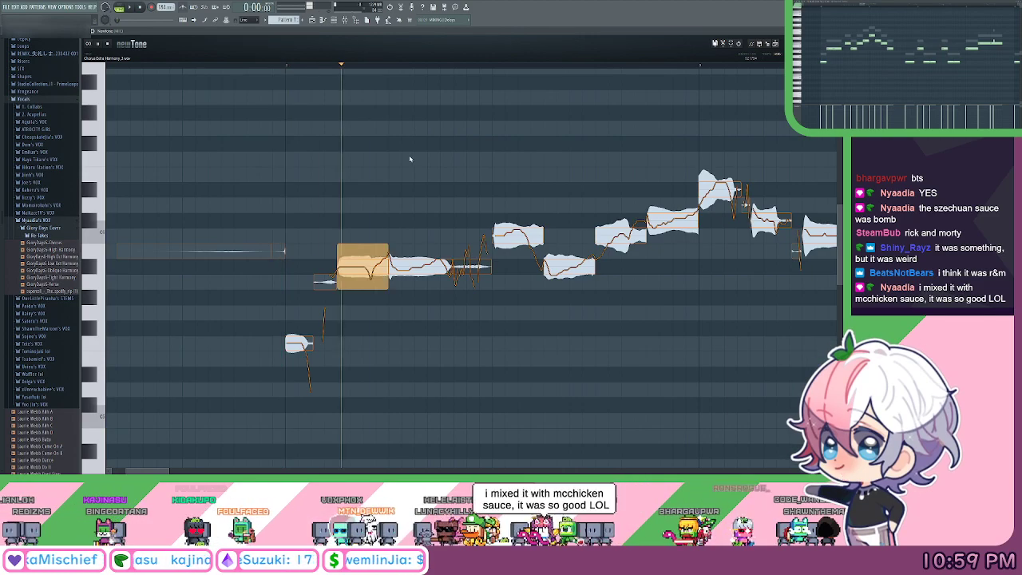
# Reduce the pitch variation of the opening low note, the long note's second half and the low note before the rise.
pyautogui.moveTo(299, 361); pyautogui.dragTo(300, 379)
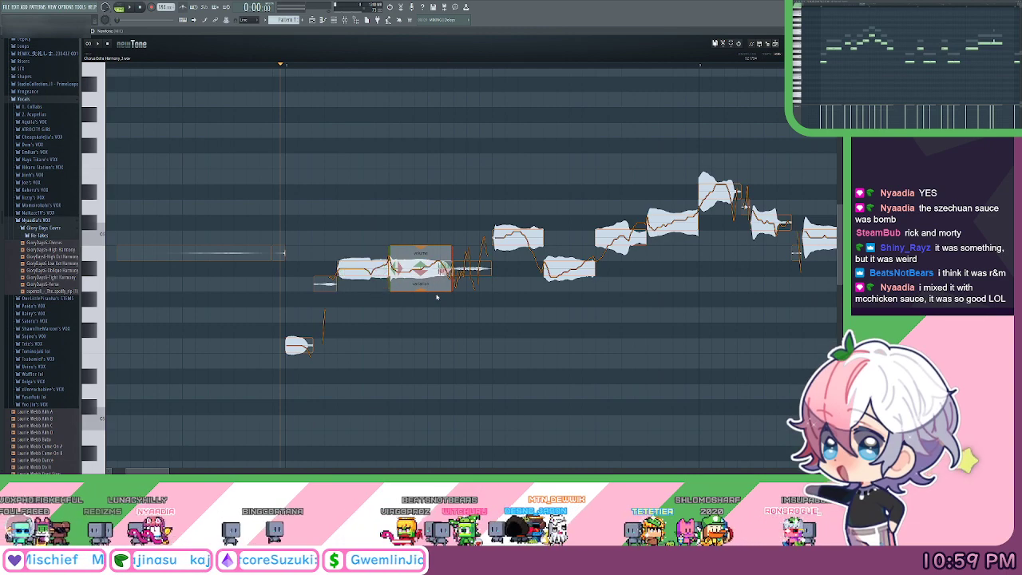
pyautogui.moveTo(444, 269); pyautogui.dragTo(445, 238)
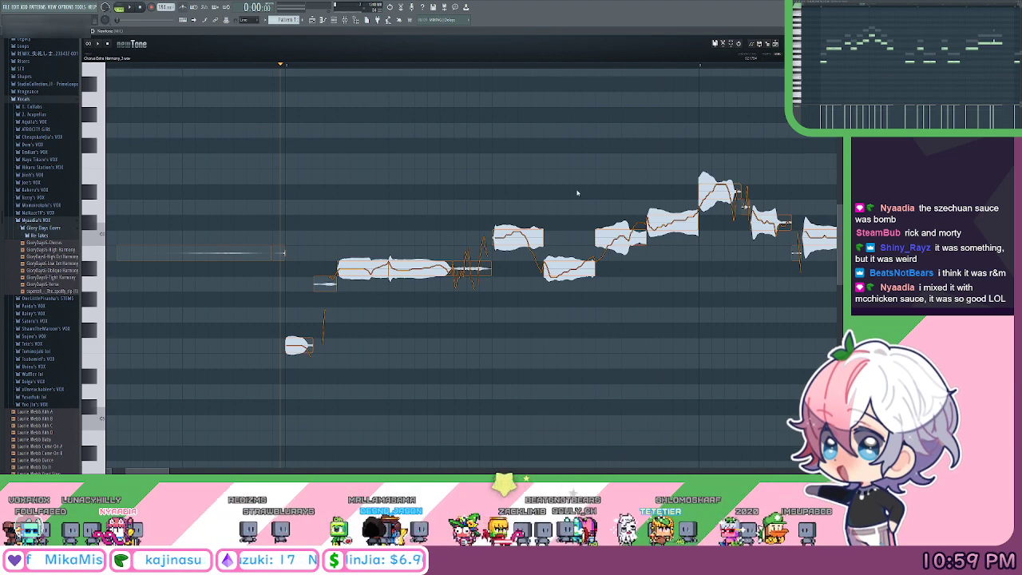
pyautogui.hscroll(3, 577, 193)
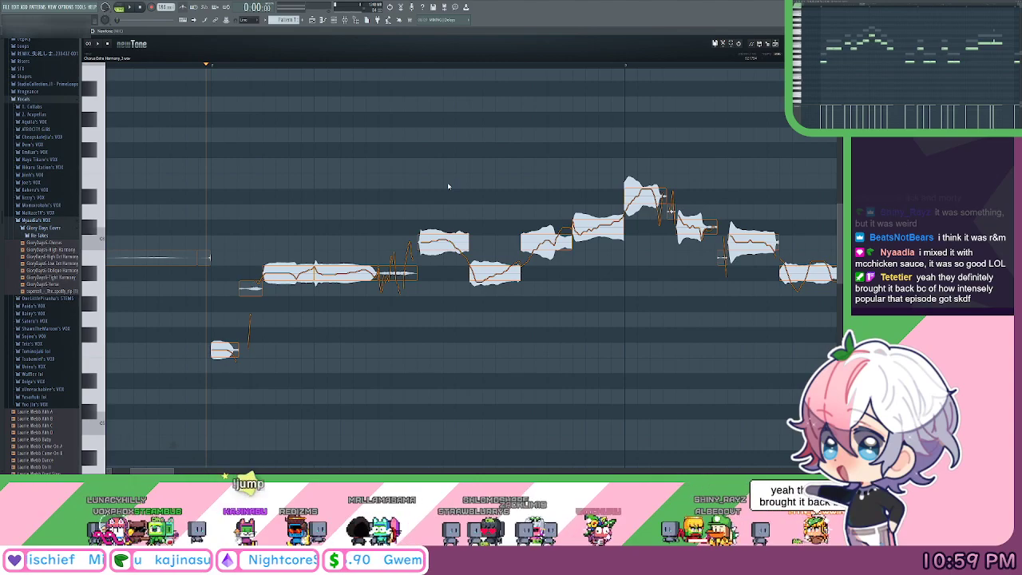
pyautogui.moveTo(500, 253); pyautogui.dragTo(438, 246)
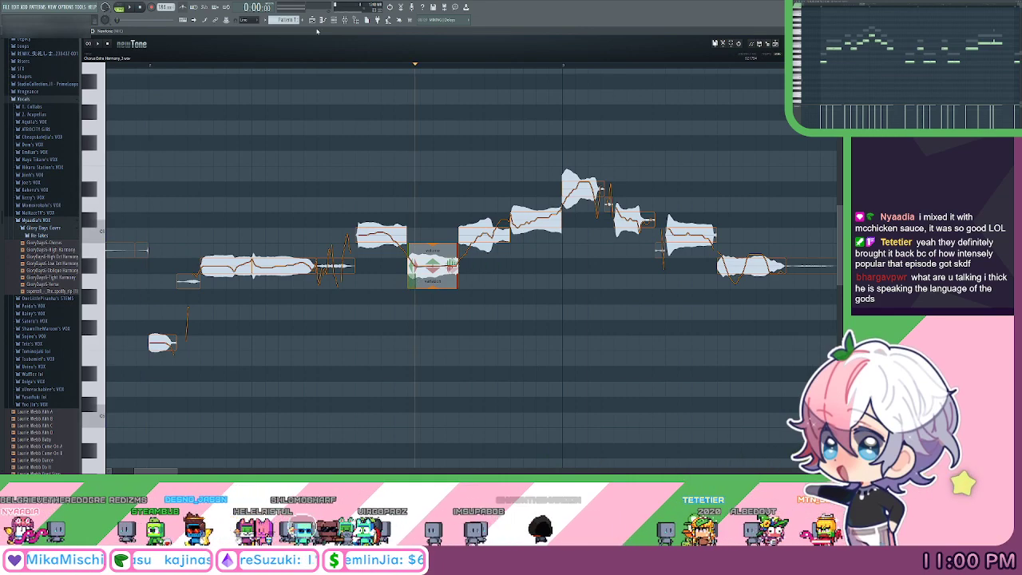
pyautogui.scroll(-1, 319, 66)
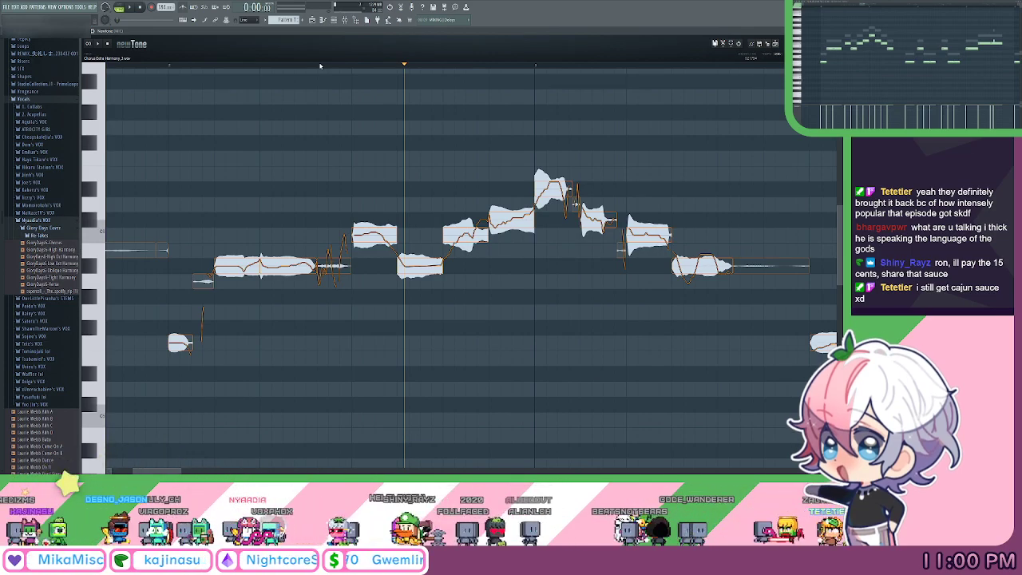
pyautogui.scroll(2, 442, 65)
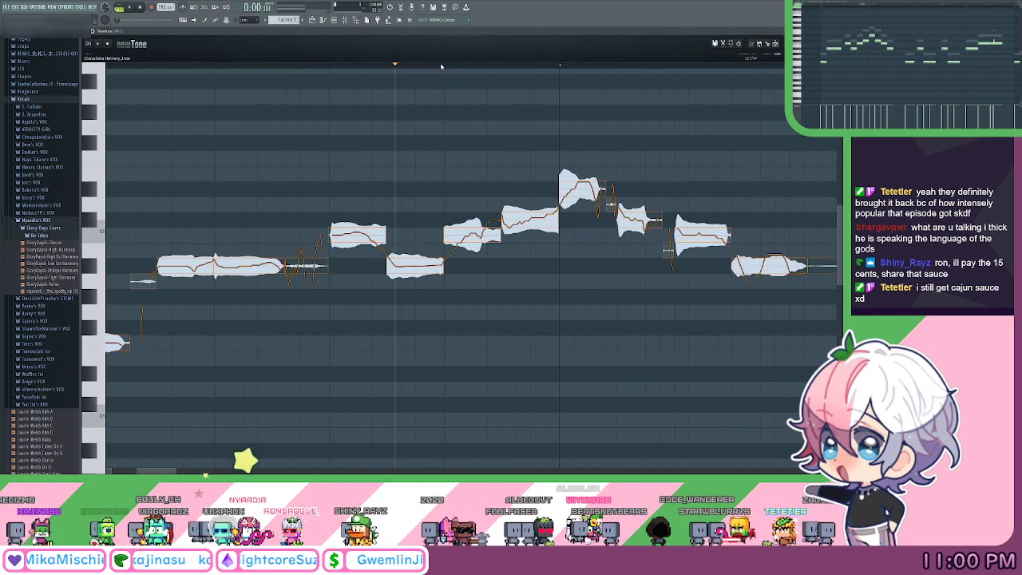
# Flatten the pitch variation of the first rising note and adjust the transition into it from the low note.
pyautogui.moveTo(486, 238)
pyautogui.mouseDown()
pyautogui.moveTo(475, 240)
pyautogui.moveTo(485, 204)
pyautogui.mouseUp()
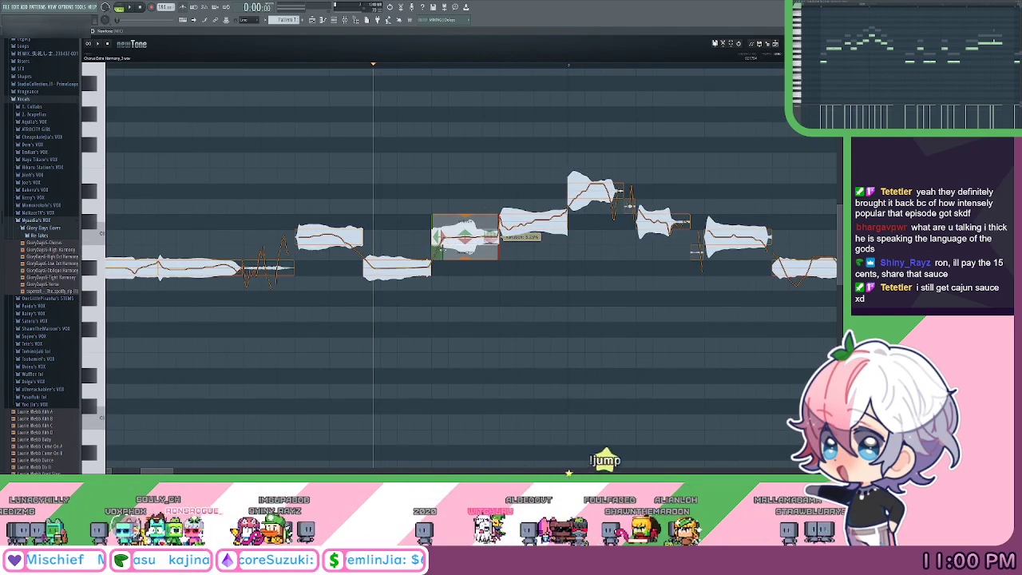
pyautogui.moveTo(436, 238); pyautogui.dragTo(440, 239)
pyautogui.click(429, 281)
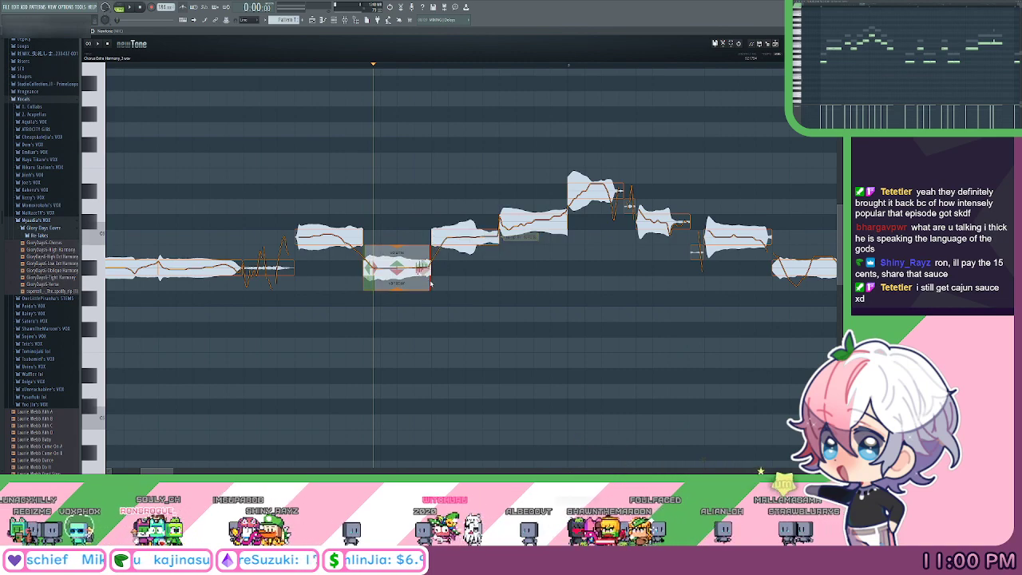
pyautogui.click(441, 252)
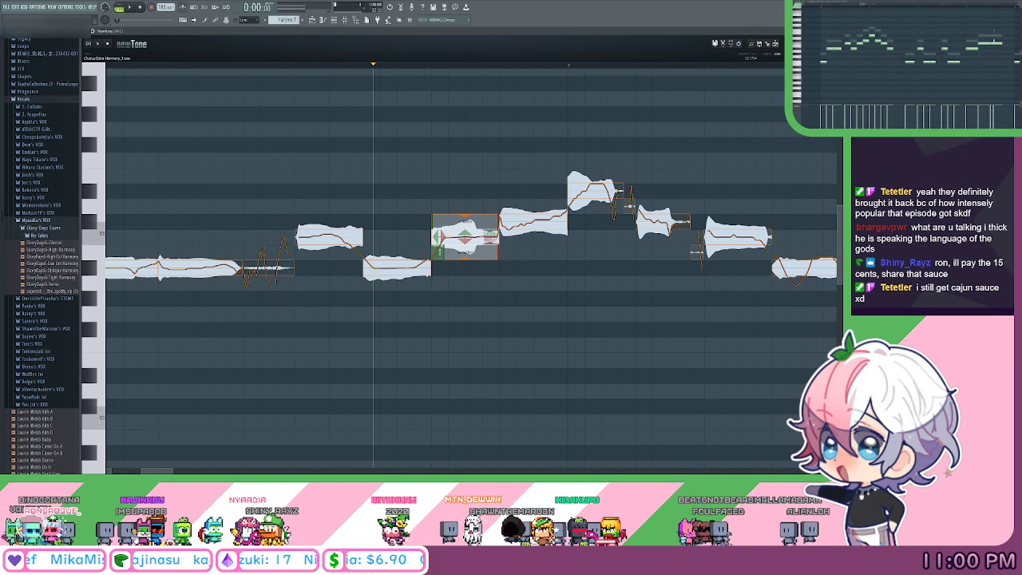
pyautogui.moveTo(438, 241); pyautogui.dragTo(441, 247)
# Flatten the pitch variation of the note just before the peak and adjust the outgoing transition of the note preceding it.
pyautogui.moveTo(508, 185); pyautogui.dragTo(495, 168)
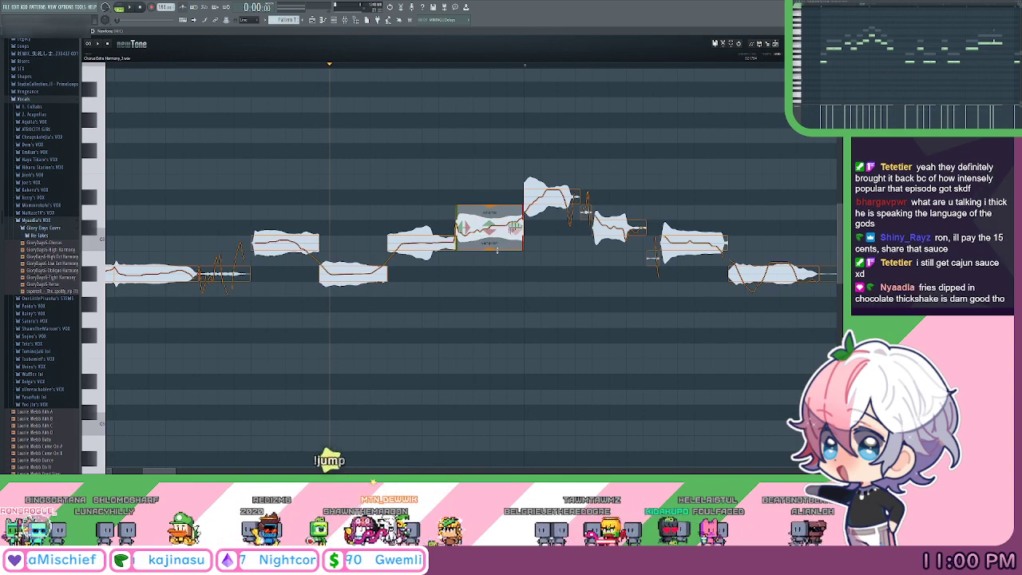
pyautogui.moveTo(498, 243); pyautogui.dragTo(498, 197)
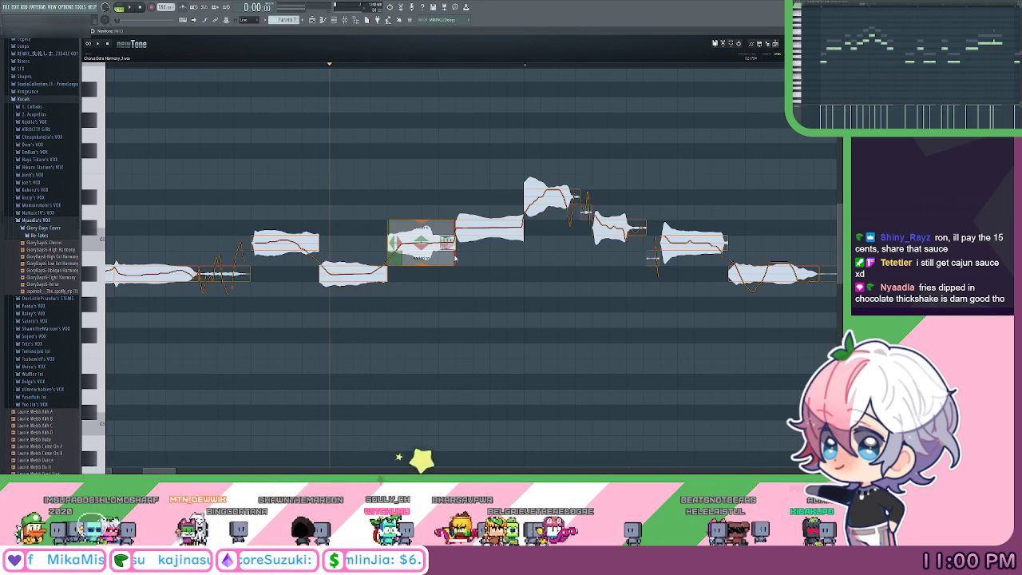
pyautogui.moveTo(448, 258); pyautogui.dragTo(449, 253)
# Play back the opening phrase repeatedly from its start to check the adjusted notes and transitions.
pyautogui.press('space')
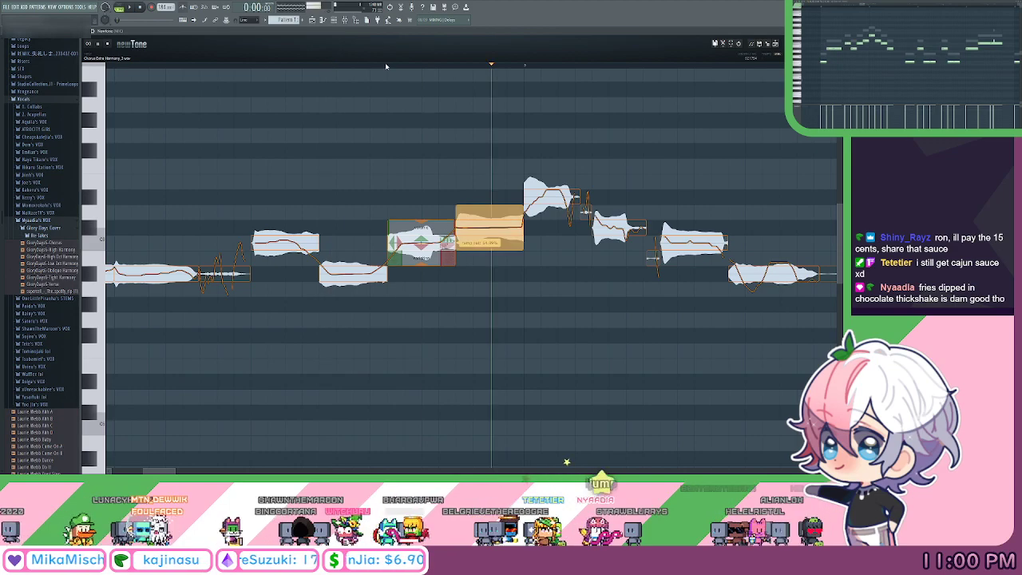
pyautogui.press('space')
pyautogui.scroll(-1, 386, 67)
pyautogui.click(173, 66)
pyautogui.press('space')
pyautogui.press('space')
pyautogui.hscroll(-3, 347, 110)
pyautogui.click(242, 67)
pyautogui.press('space')
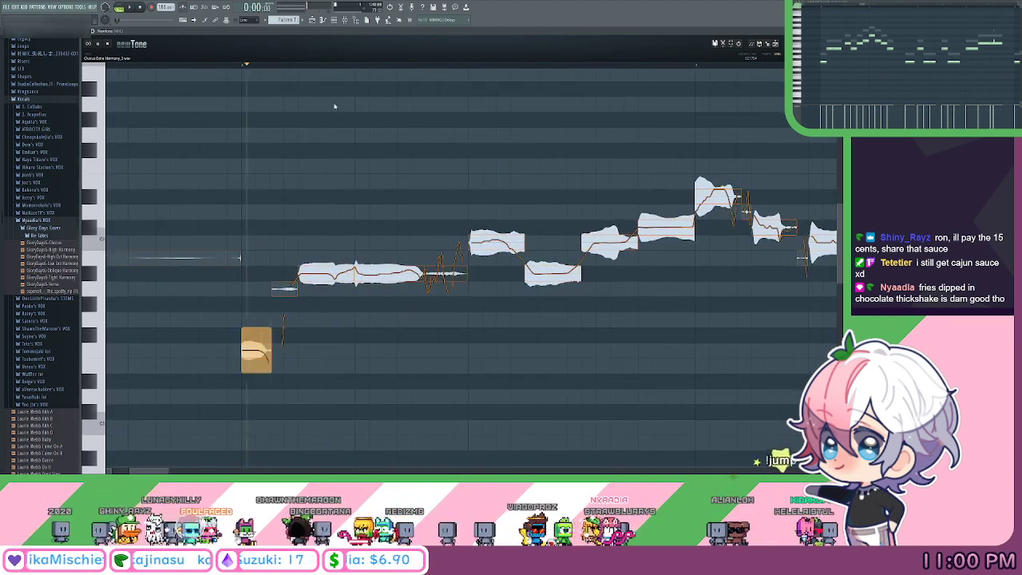
pyautogui.moveTo(498, 141); pyautogui.dragTo(390, 134)
pyautogui.press('space')
pyautogui.moveTo(464, 172); pyautogui.dragTo(428, 176)
pyautogui.press('space')
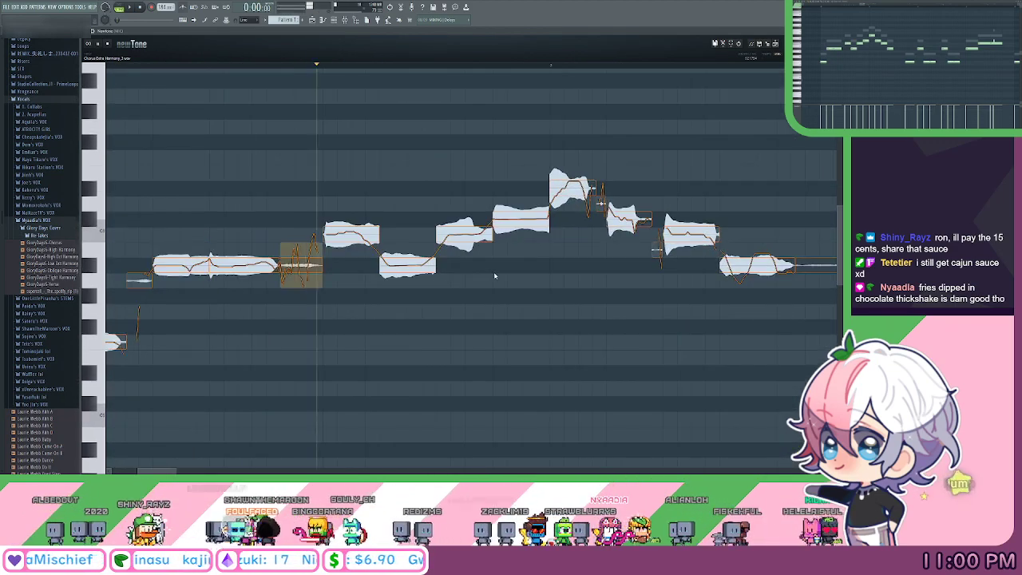
pyautogui.moveTo(573, 273); pyautogui.dragTo(527, 279)
pyautogui.press('space')
pyautogui.press('space')
# Reduce the peak note's pitch variation and adjust the transition leading into it from the preceding note.
pyautogui.moveTo(524, 209); pyautogui.dragTo(525, 215)
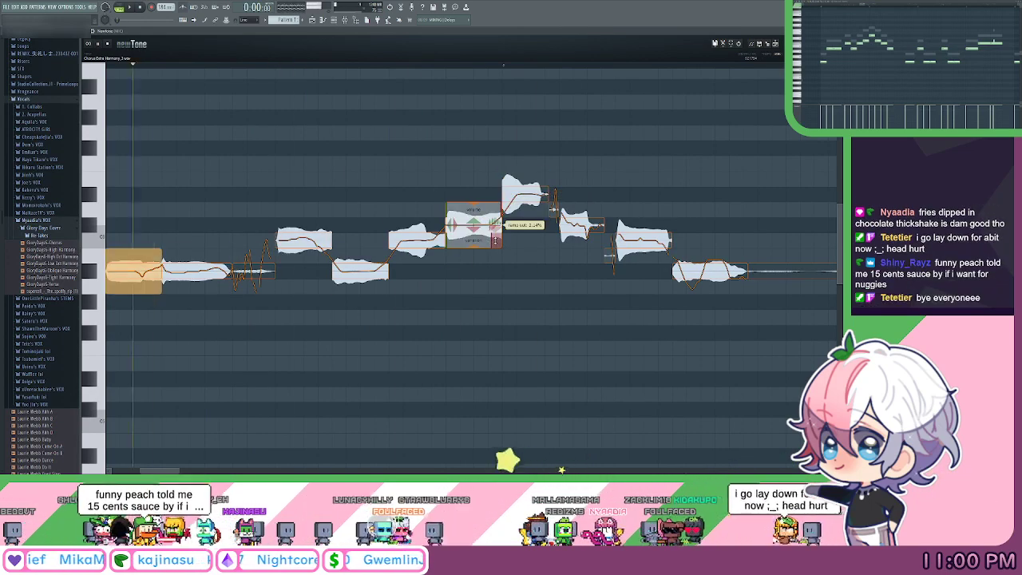
pyautogui.hscroll(2, 487, 206)
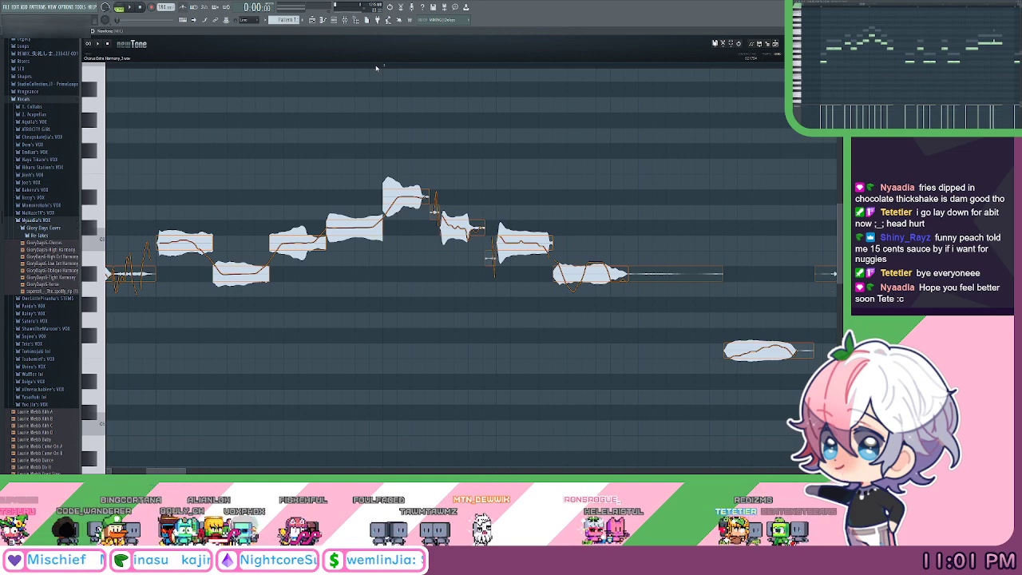
# Play the phrase from the low note before the rise and reduce the pitch variation of the descending notes after the peak.
pyautogui.click(238, 66)
pyautogui.press('space')
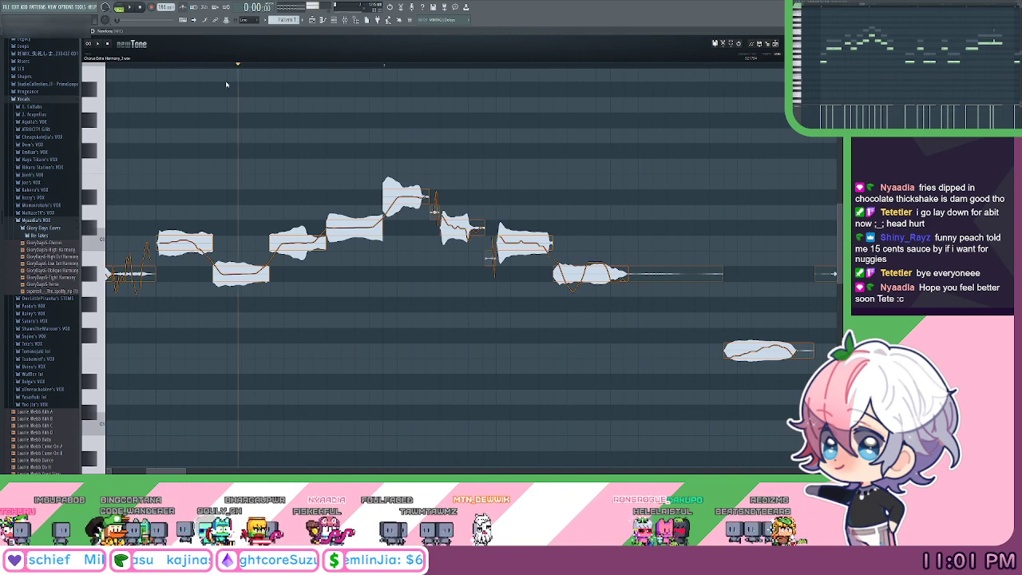
pyautogui.moveTo(573, 155); pyautogui.dragTo(510, 141)
pyautogui.press('space')
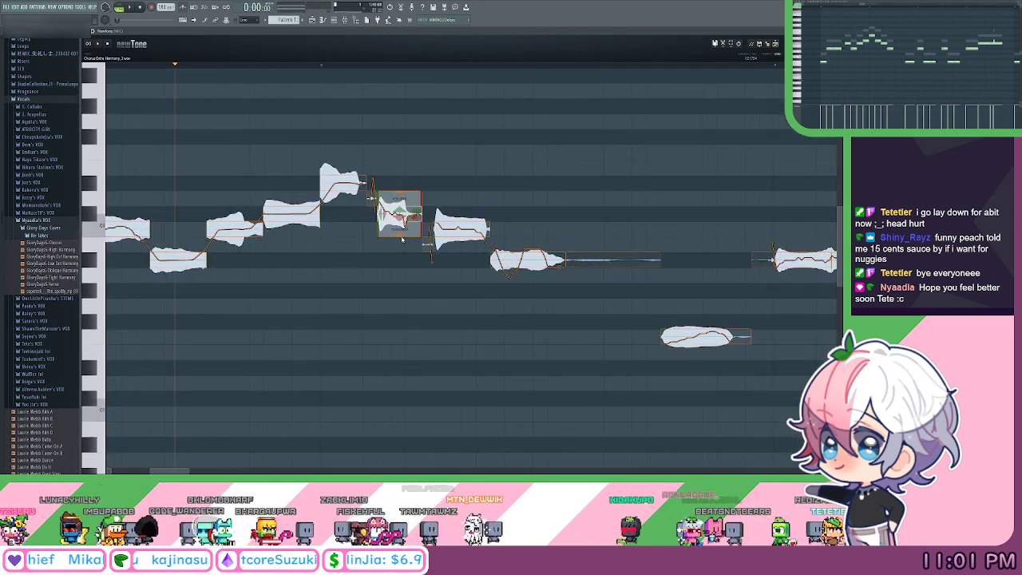
pyautogui.moveTo(402, 236); pyautogui.dragTo(402, 253)
pyautogui.press('space')
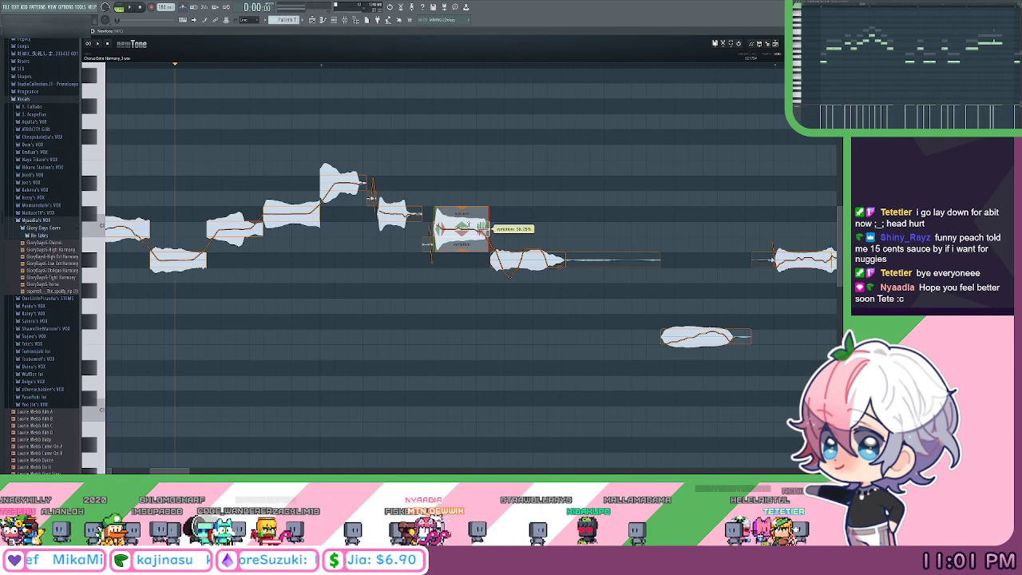
# Reduce the pitch variation of the final low note of the descending phrase, keeping some of its natural curve.
pyautogui.click(530, 263)
pyautogui.moveTo(539, 267); pyautogui.dragTo(539, 285)
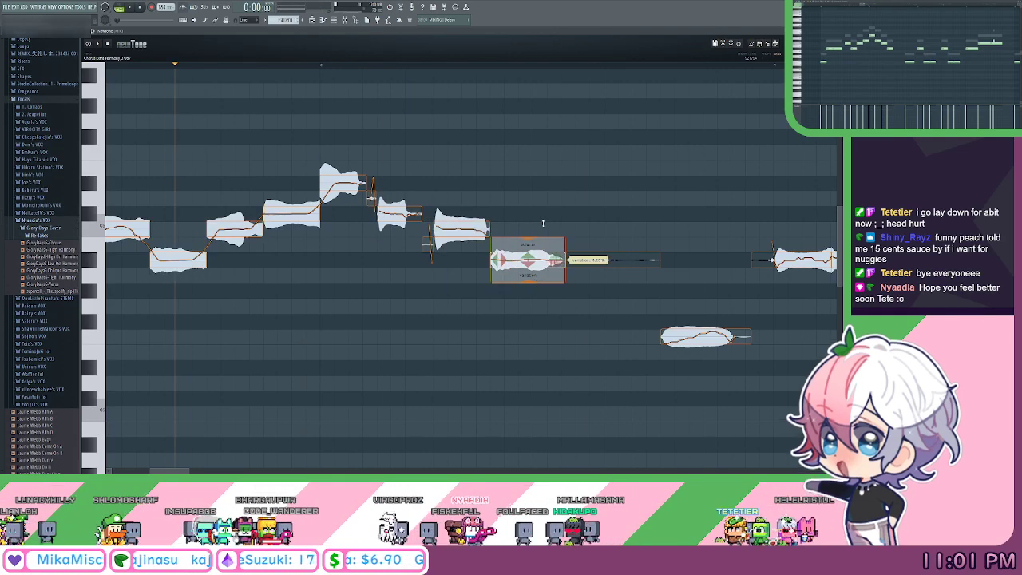
pyautogui.click(723, 44)
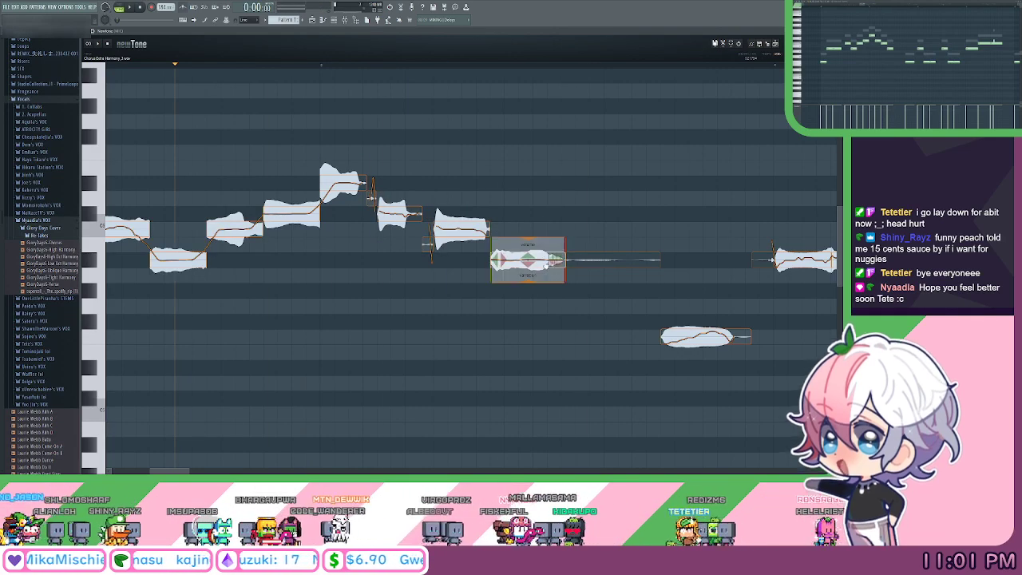
pyautogui.moveTo(542, 281); pyautogui.dragTo(542, 306)
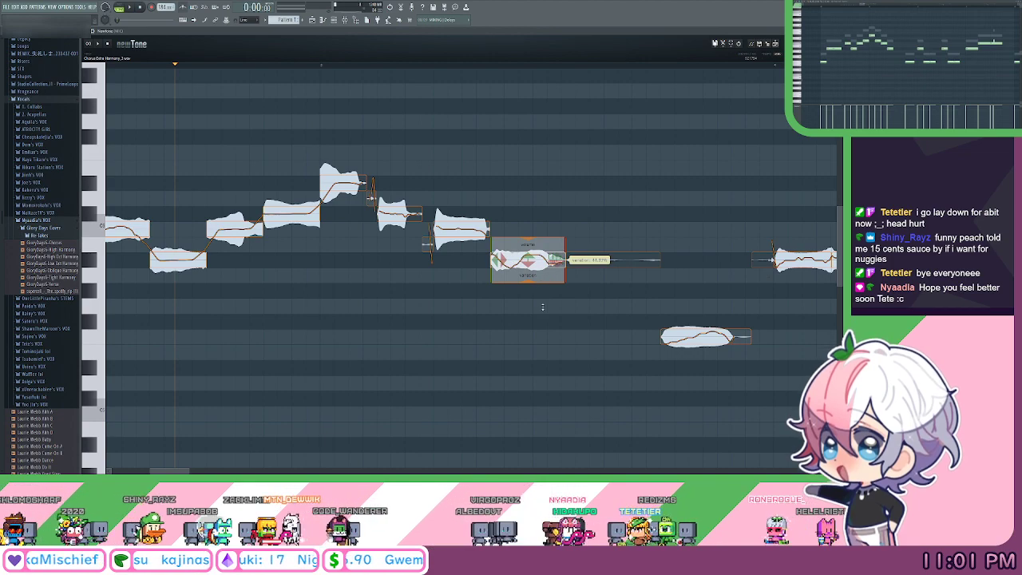
pyautogui.hscroll(-2, 572, 210)
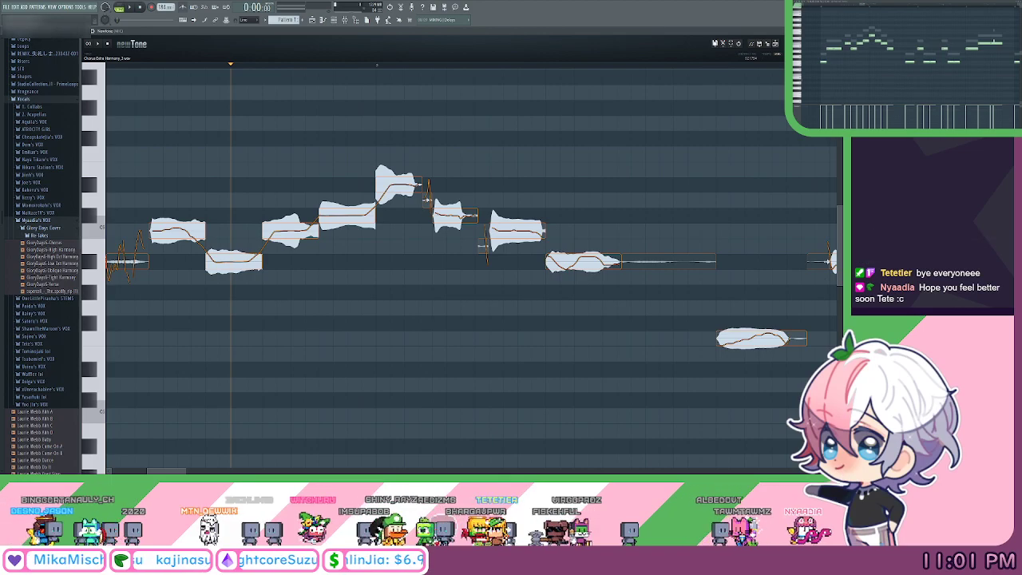
# Play from the peak note onward and reduce the pitch variation of the isolated low note after the descending phrase.
pyautogui.click(344, 66)
pyautogui.press('space')
pyautogui.moveTo(619, 132); pyautogui.dragTo(490, 116)
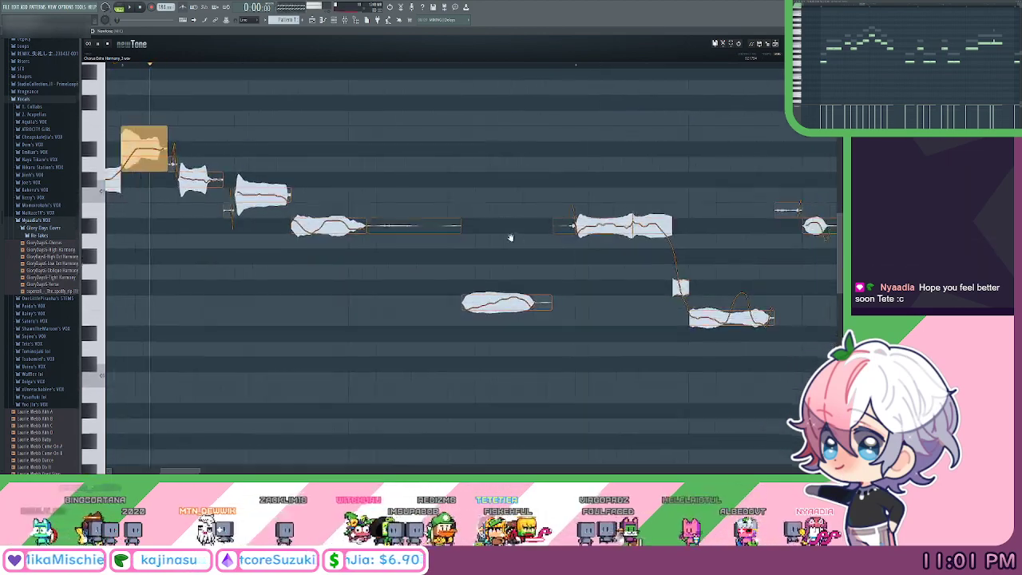
pyautogui.press('space')
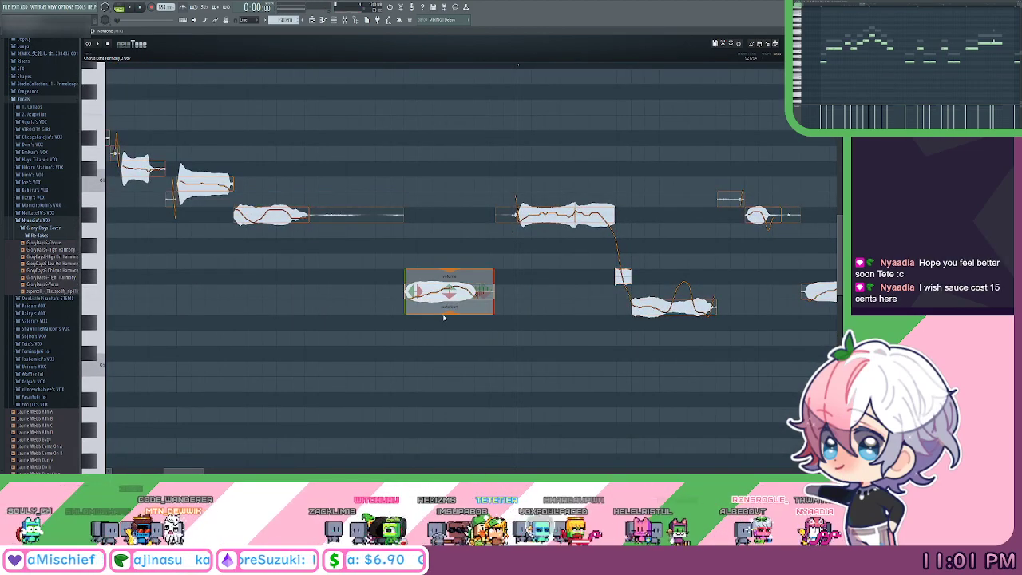
pyautogui.moveTo(445, 312); pyautogui.dragTo(445, 270)
pyautogui.press('space')
pyautogui.moveTo(491, 171); pyautogui.dragTo(369, 173)
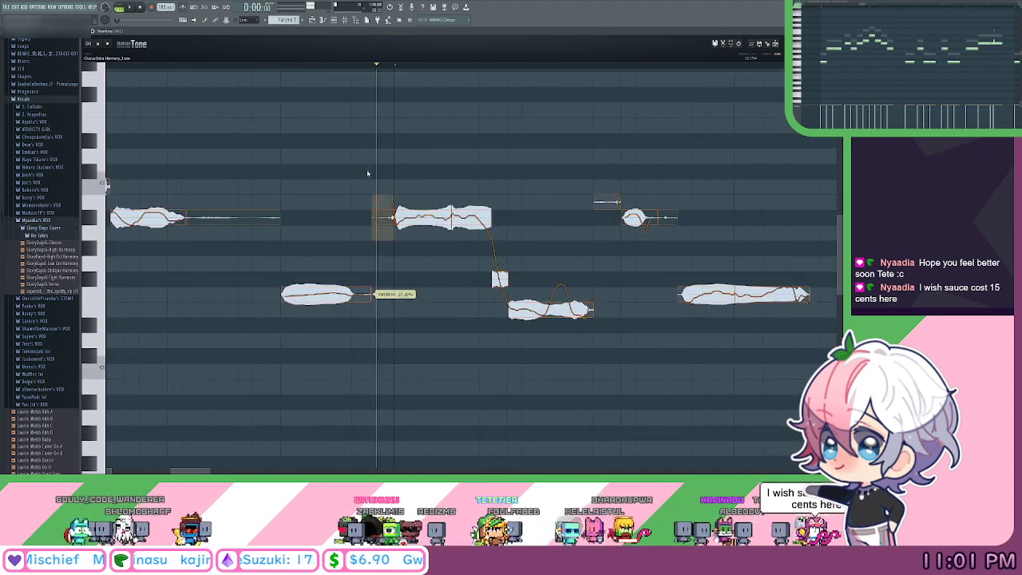
pyautogui.press('space')
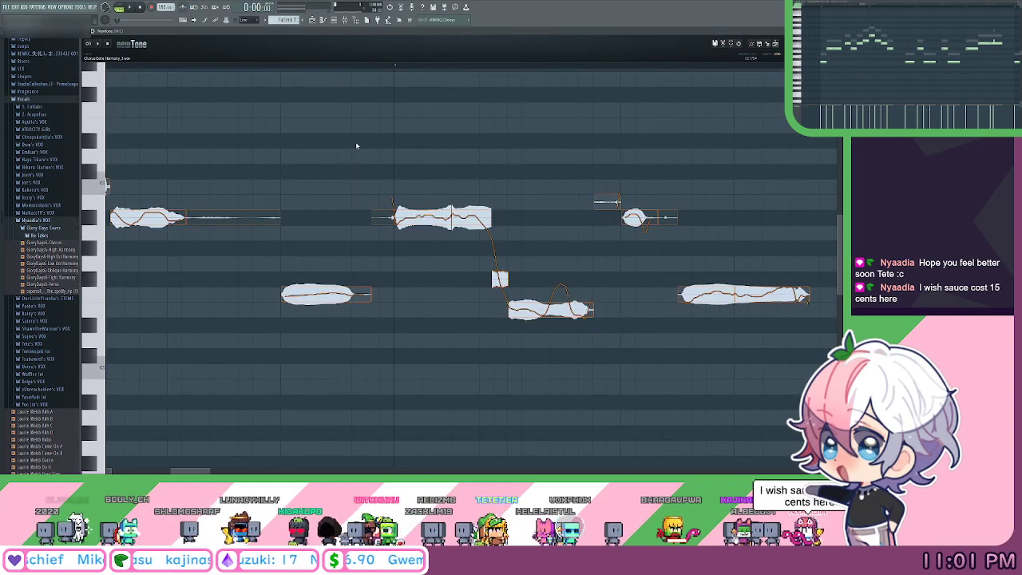
# Flatten the pitch variation of the split sustained high note, check it in playback and adjust the outgoing transition of its second half.
pyautogui.moveTo(527, 166); pyautogui.dragTo(431, 178)
pyautogui.click(409, 211)
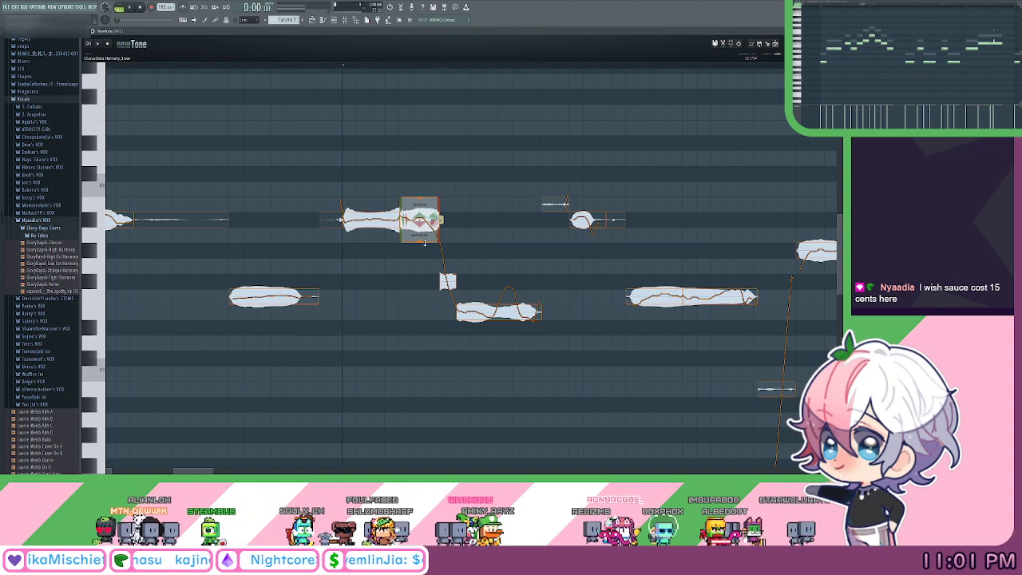
pyautogui.moveTo(421, 234); pyautogui.dragTo(421, 244)
pyautogui.moveTo(306, 65); pyautogui.dragTo(203, 66)
pyautogui.press('space')
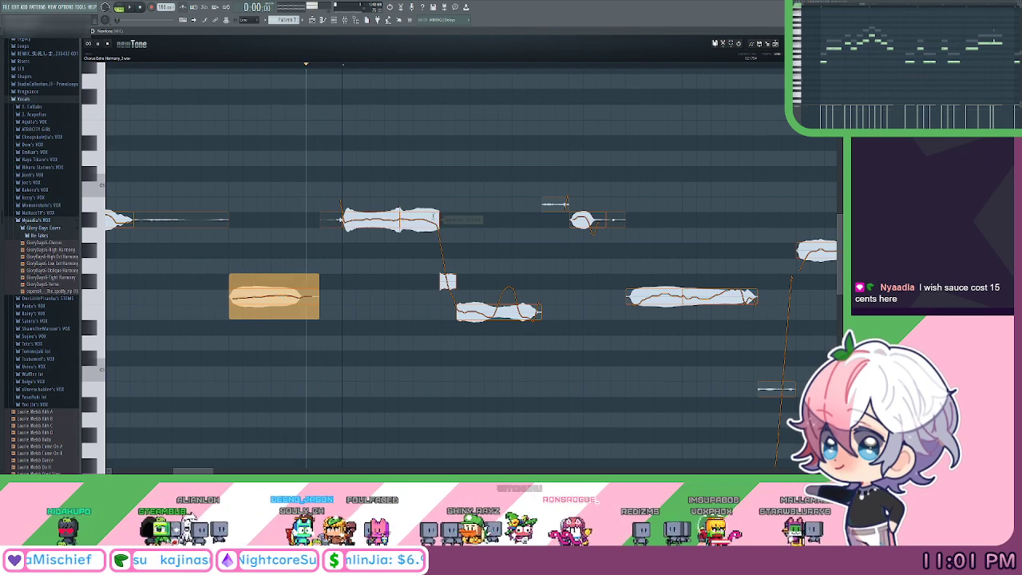
pyautogui.press('space')
pyautogui.press('space')
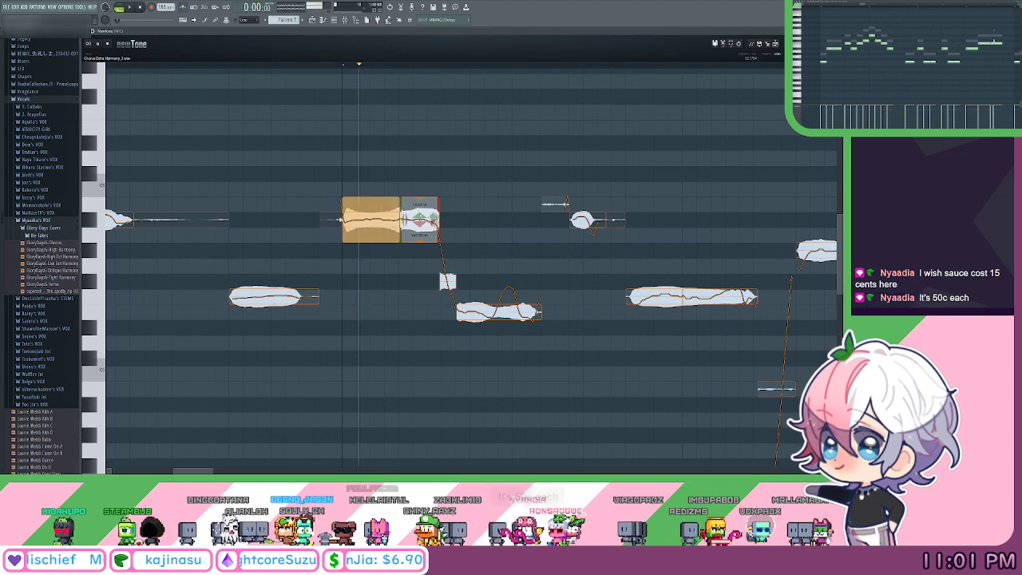
pyautogui.press('space')
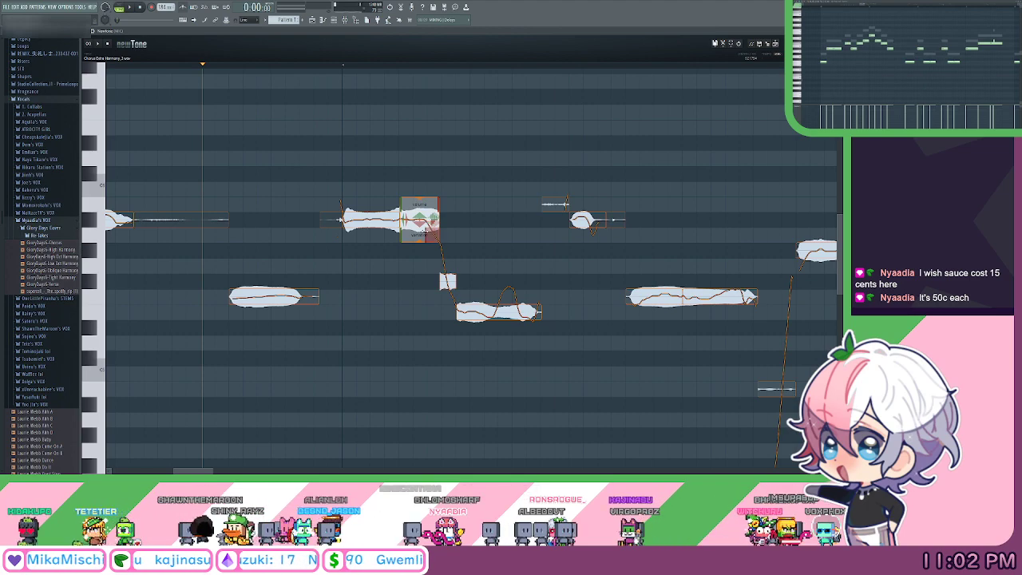
pyautogui.moveTo(432, 236); pyautogui.dragTo(418, 243)
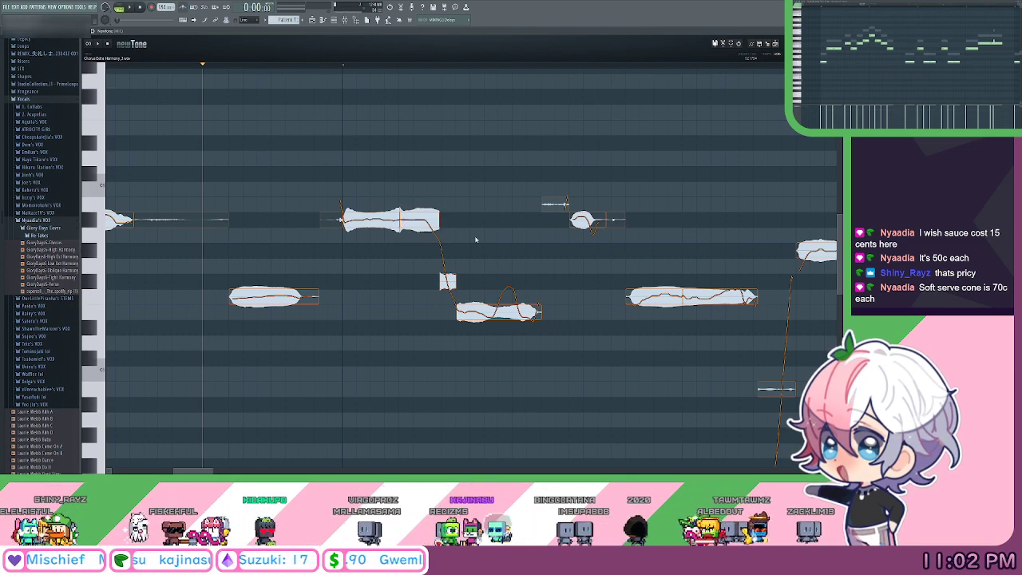
# Adjust the pitch variation of the low note after the drop and raise that note by one semitone.
pyautogui.moveTo(483, 244); pyautogui.dragTo(471, 240)
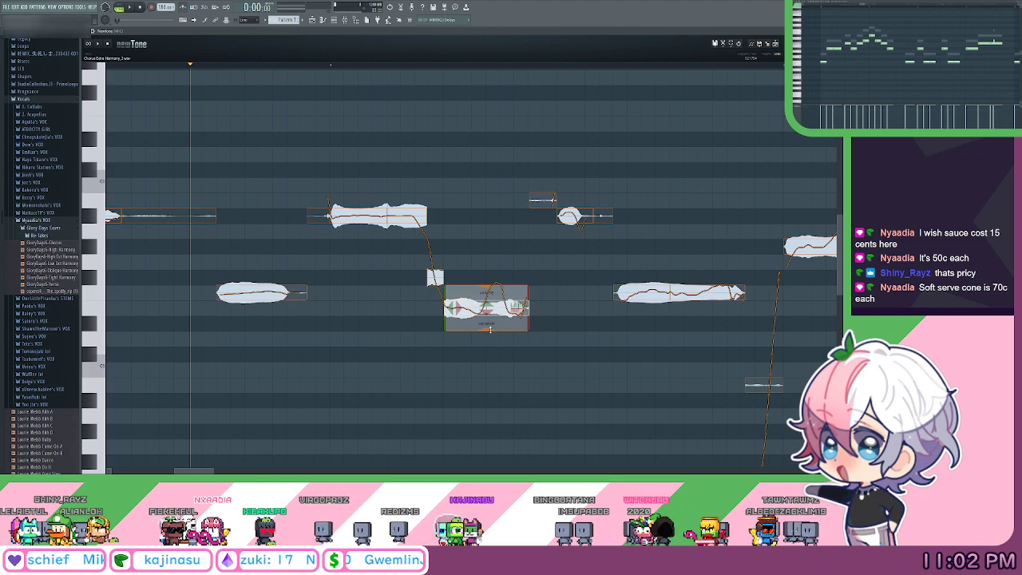
pyautogui.moveTo(490, 329); pyautogui.dragTo(490, 387)
pyautogui.press('space')
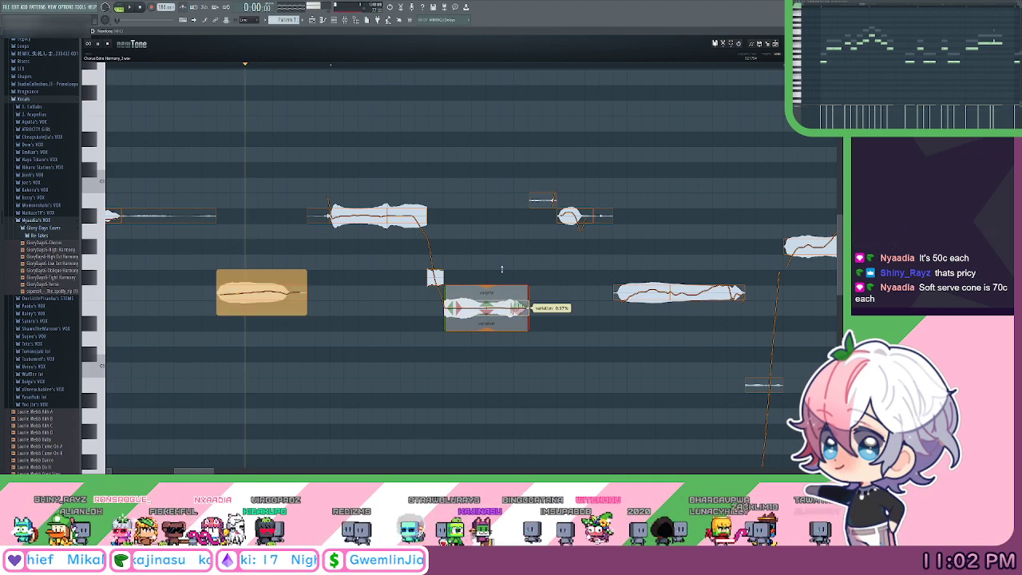
pyautogui.press('space')
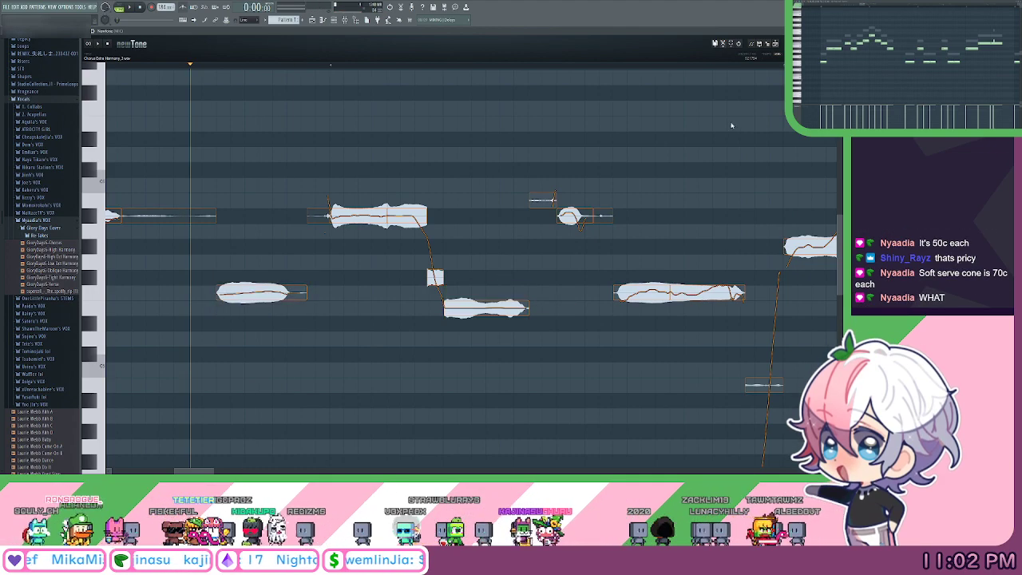
pyautogui.moveTo(522, 309); pyautogui.dragTo(510, 307)
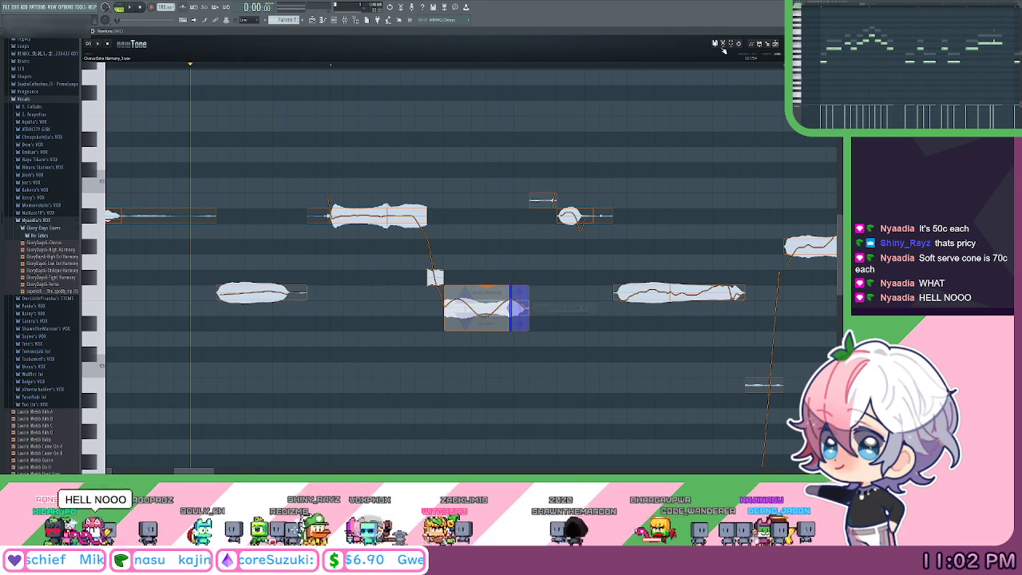
pyautogui.press('space')
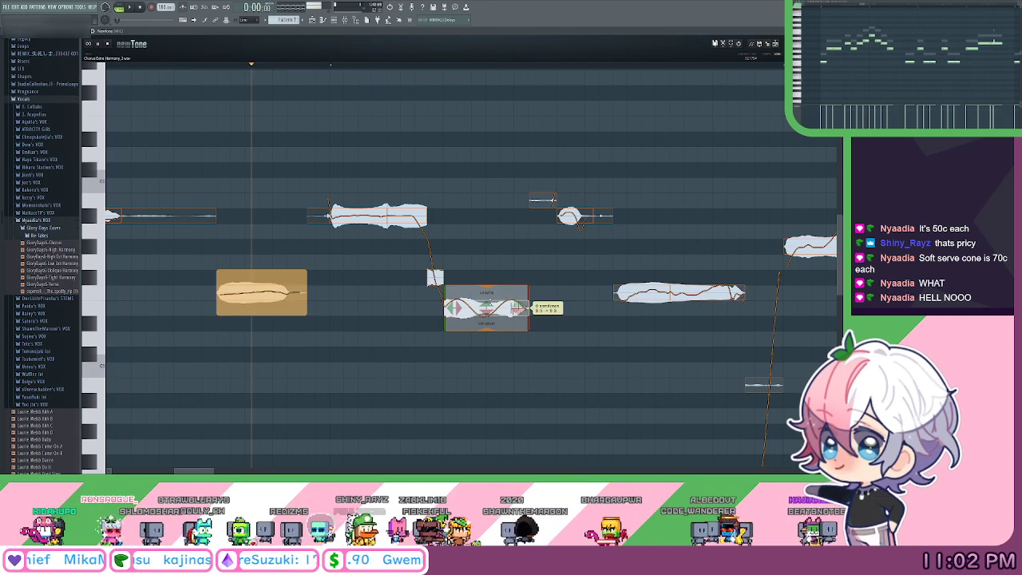
pyautogui.moveTo(486, 308); pyautogui.dragTo(485, 293)
pyautogui.press('space')
# Play back the section with the raised note and reduce the pitch variation of the following short high note and sustained low note.
pyautogui.scroll(4, 419, 73)
pyautogui.click(239, 67)
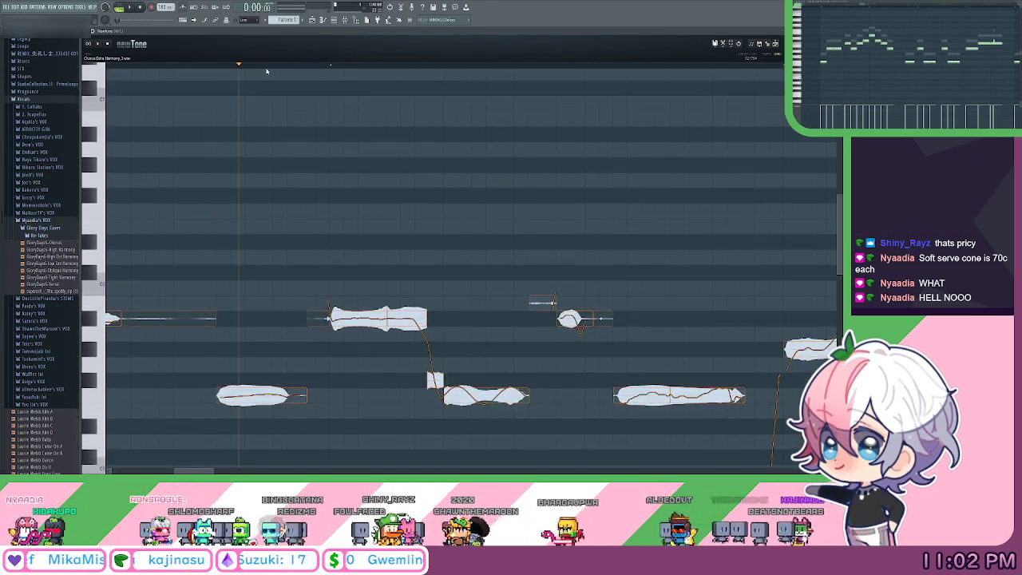
pyautogui.press('space')
pyautogui.moveTo(563, 227); pyautogui.dragTo(516, 128)
pyautogui.moveTo(592, 160); pyautogui.dragTo(532, 160)
pyautogui.press('space')
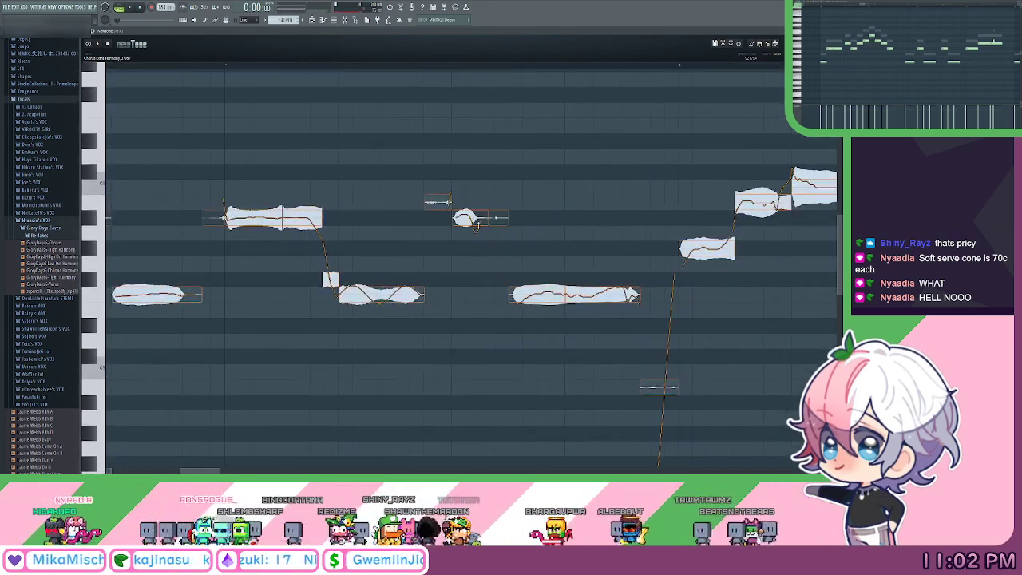
pyautogui.moveTo(476, 235); pyautogui.dragTo(476, 255)
pyautogui.moveTo(587, 219); pyautogui.dragTo(552, 213)
pyautogui.hscroll(2, 551, 212)
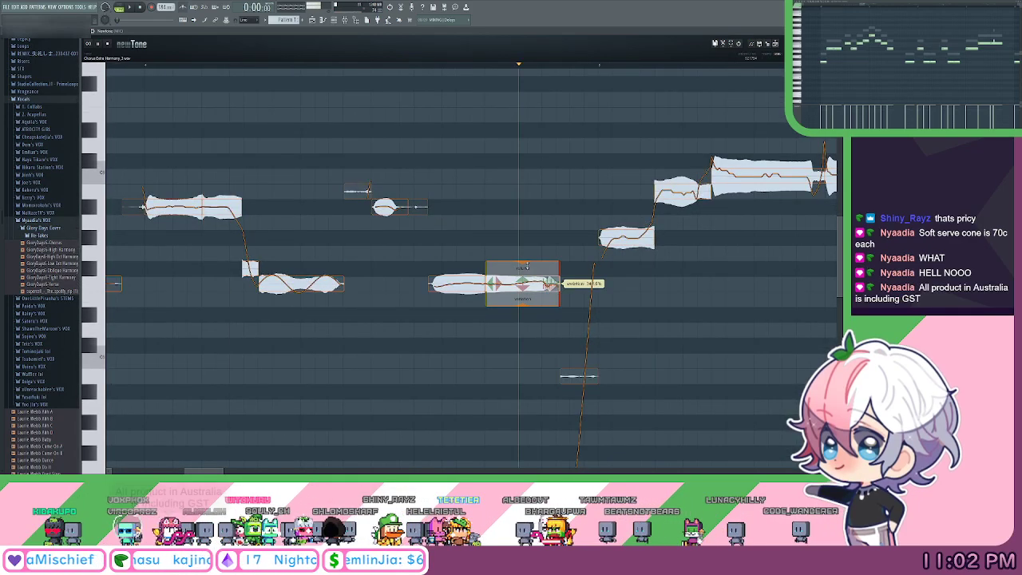
# Try the second half of the sustained high note one semitone lower and return it to its original pitch.
pyautogui.hscroll(-8, 523, 306)
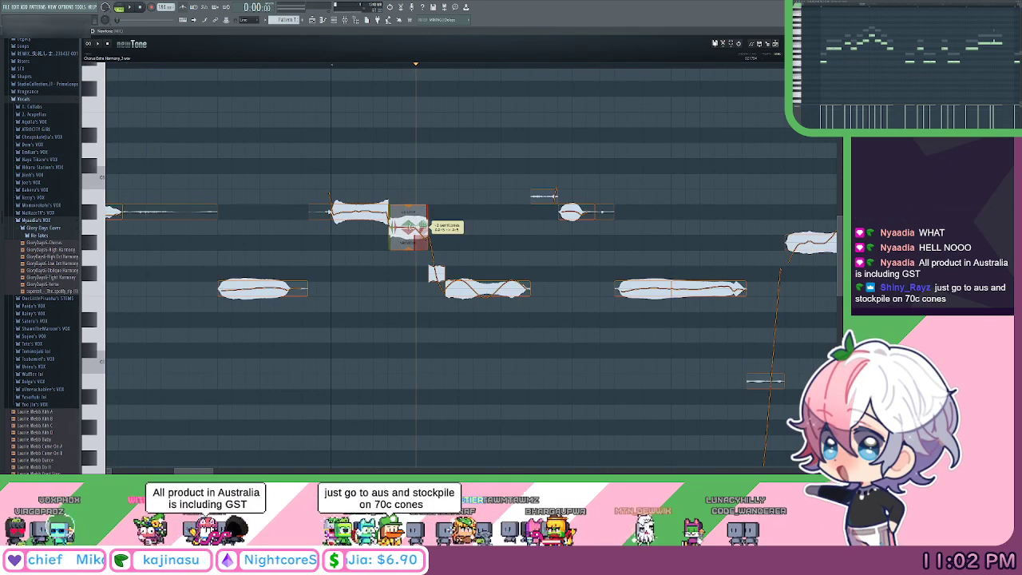
pyautogui.moveTo(417, 226); pyautogui.dragTo(437, 212)
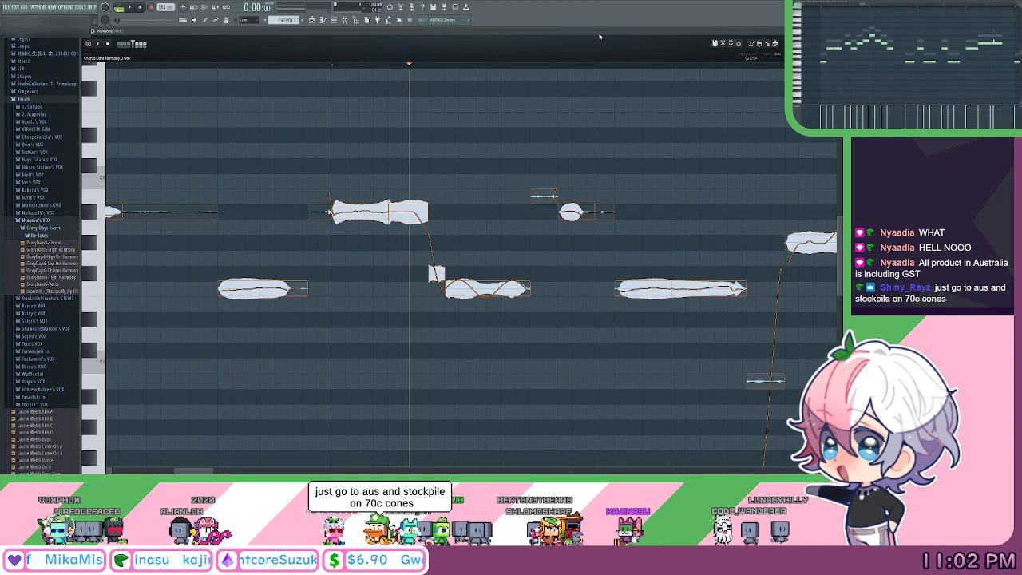
pyautogui.moveTo(579, 33)
pyautogui.mouseDown()
pyautogui.moveTo(572, 290)
pyautogui.moveTo(622, 69)
pyautogui.moveTo(579, 35)
pyautogui.mouseUp()
pyautogui.click(418, 209)
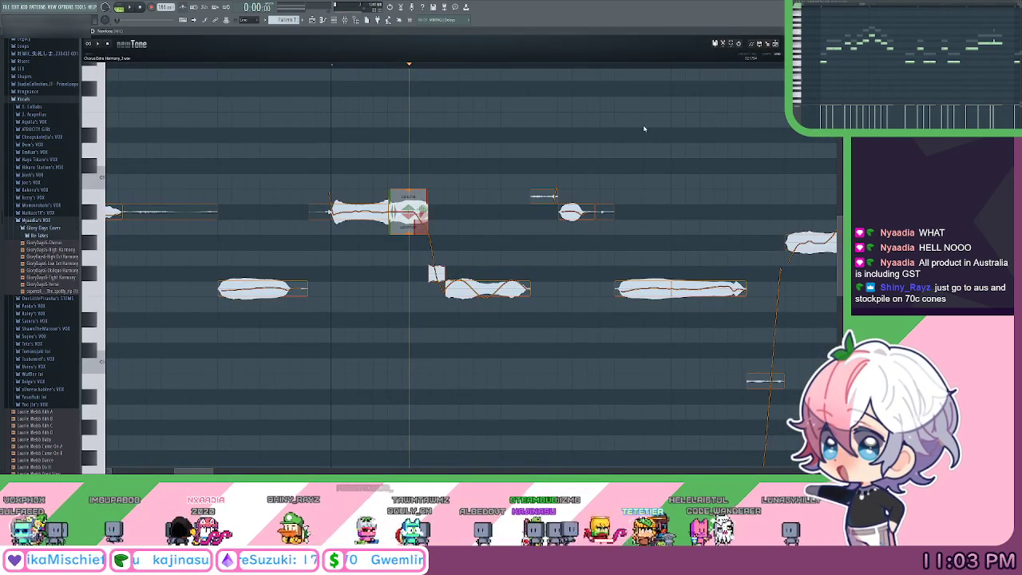
# Lower the second note of the rising phrase by one semitone and play back the lead-in to it.
pyautogui.moveTo(644, 128); pyautogui.dragTo(558, 124)
pyautogui.scroll(-1, 516, 68)
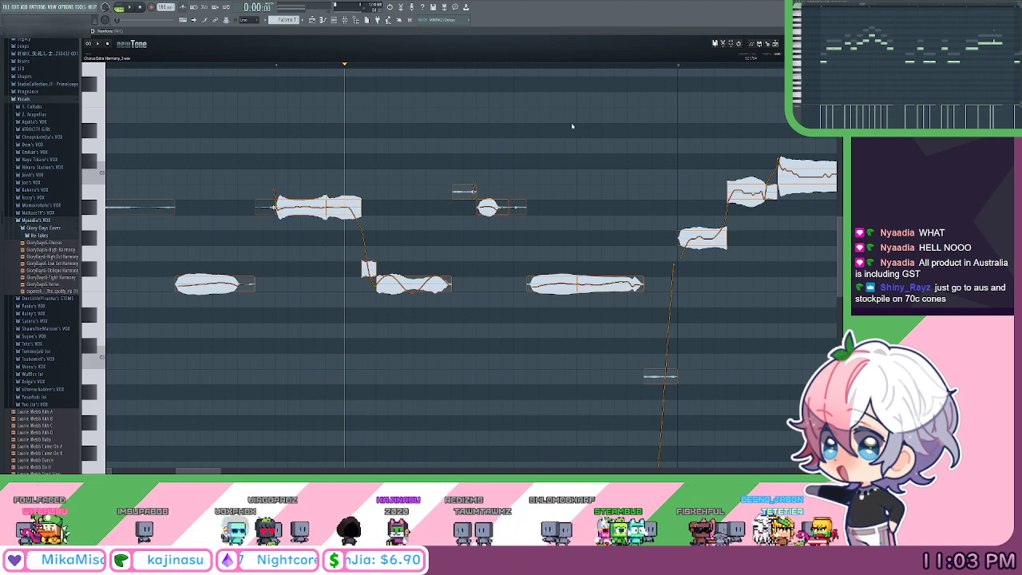
pyautogui.press('space')
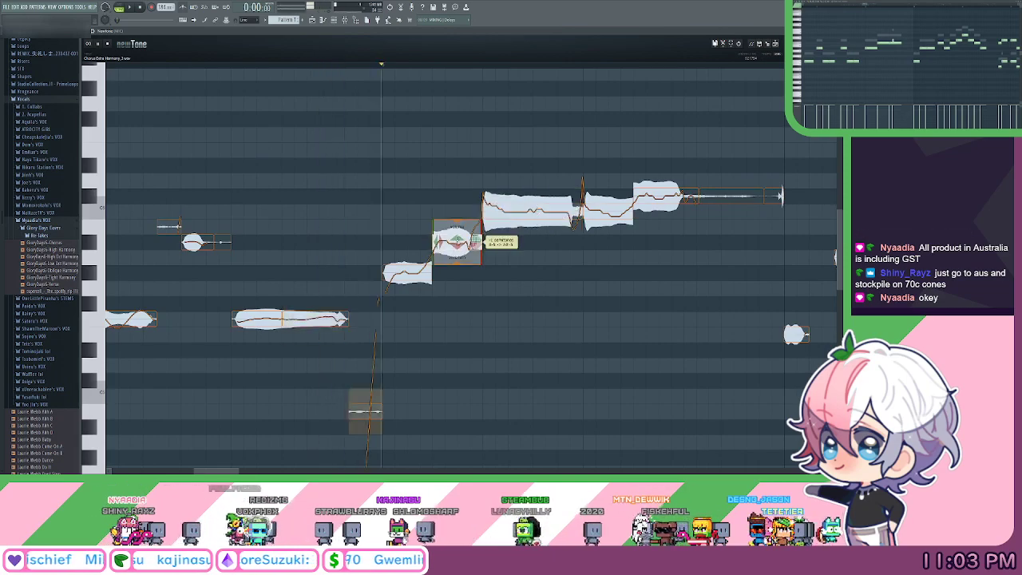
pyautogui.press('space')
pyautogui.moveTo(556, 270)
pyautogui.mouseDown()
pyautogui.moveTo(544, 268)
pyautogui.moveTo(571, 258)
pyautogui.mouseUp()
pyautogui.press('space')
pyautogui.moveTo(516, 299); pyautogui.dragTo(546, 287)
pyautogui.press('space')
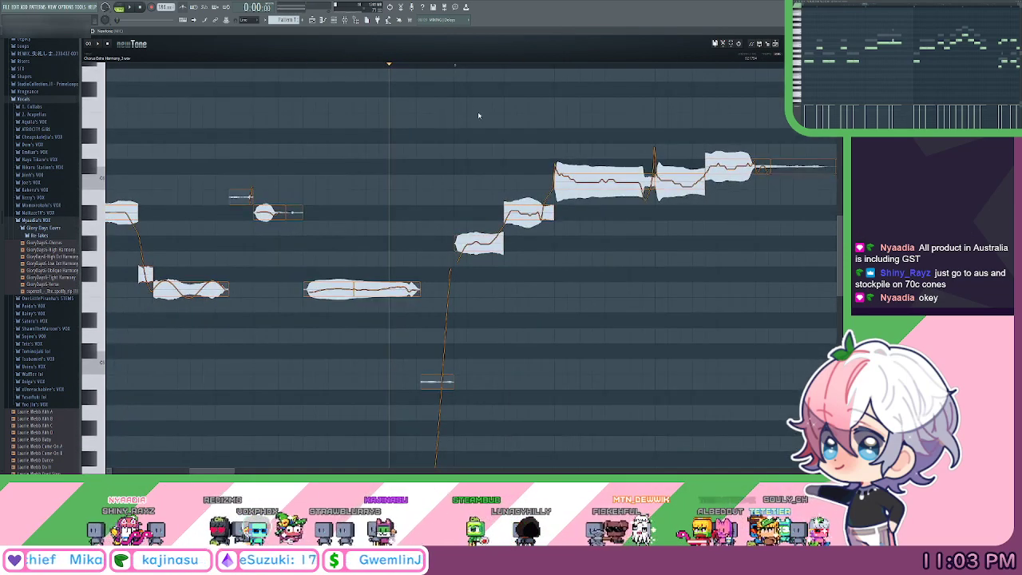
# Play back the passage leading from the low notes into the rising phrase to check the pitches.
pyautogui.moveTo(453, 67); pyautogui.dragTo(704, 119)
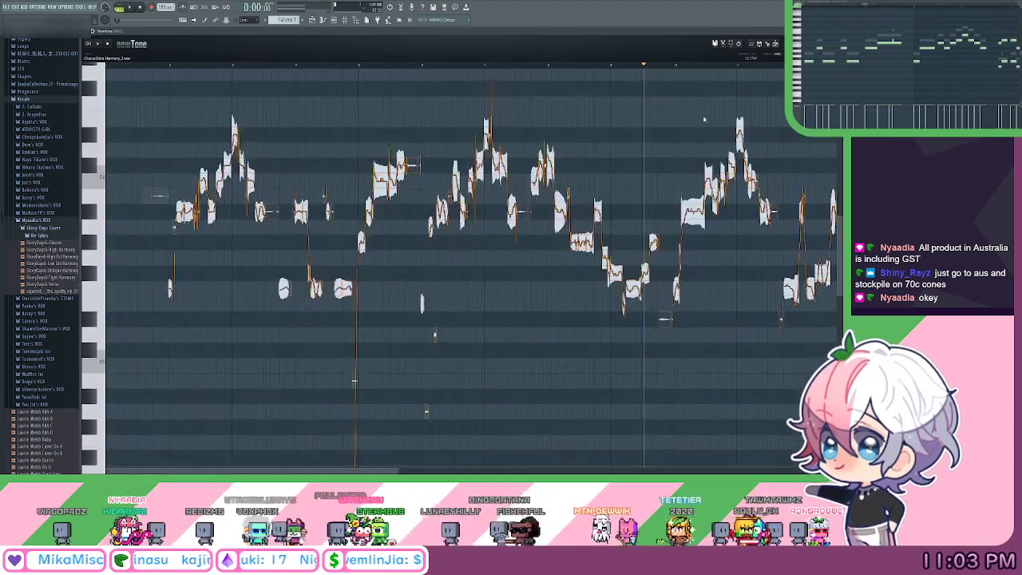
pyautogui.scroll(7, 312, 66)
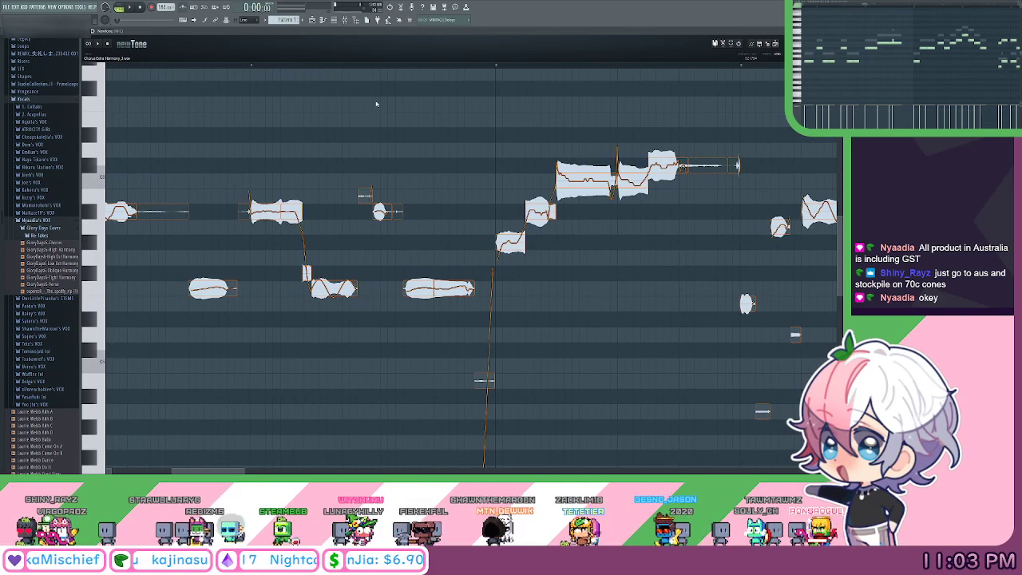
pyautogui.scroll(3, 475, 68)
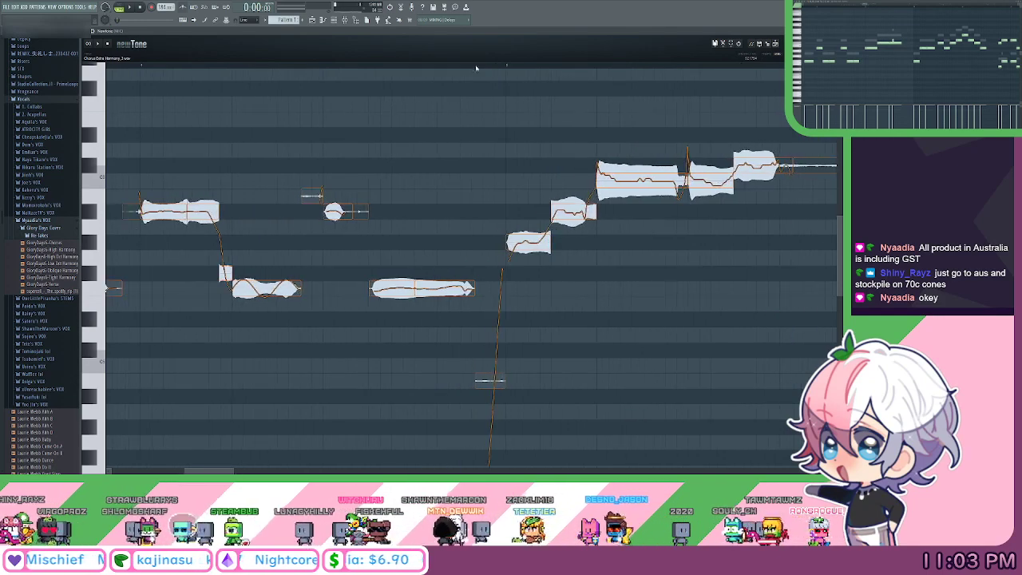
pyautogui.moveTo(560, 124); pyautogui.dragTo(454, 141)
pyautogui.scroll(1, 414, 64)
pyautogui.moveTo(399, 67); pyautogui.dragTo(192, 78)
pyautogui.press('space')
pyautogui.moveTo(412, 125); pyautogui.dragTo(385, 134)
pyautogui.press('space')
# Reduce the pitch variation of the first two notes of the rising phrase and adjust the pitch transition between them.
pyautogui.moveTo(471, 299); pyautogui.dragTo(546, 290)
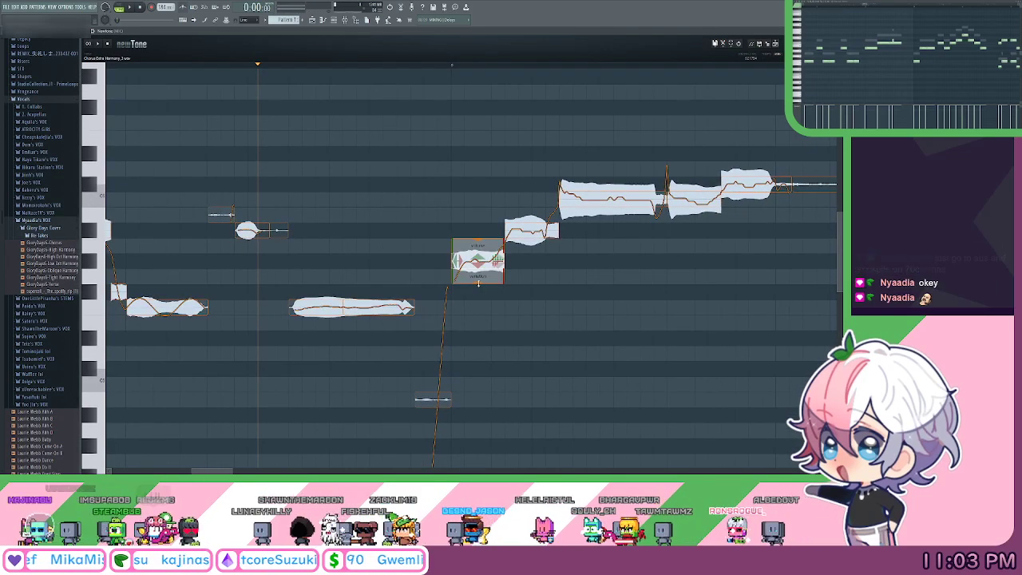
pyautogui.press('space')
pyautogui.moveTo(478, 279); pyautogui.dragTo(501, 273)
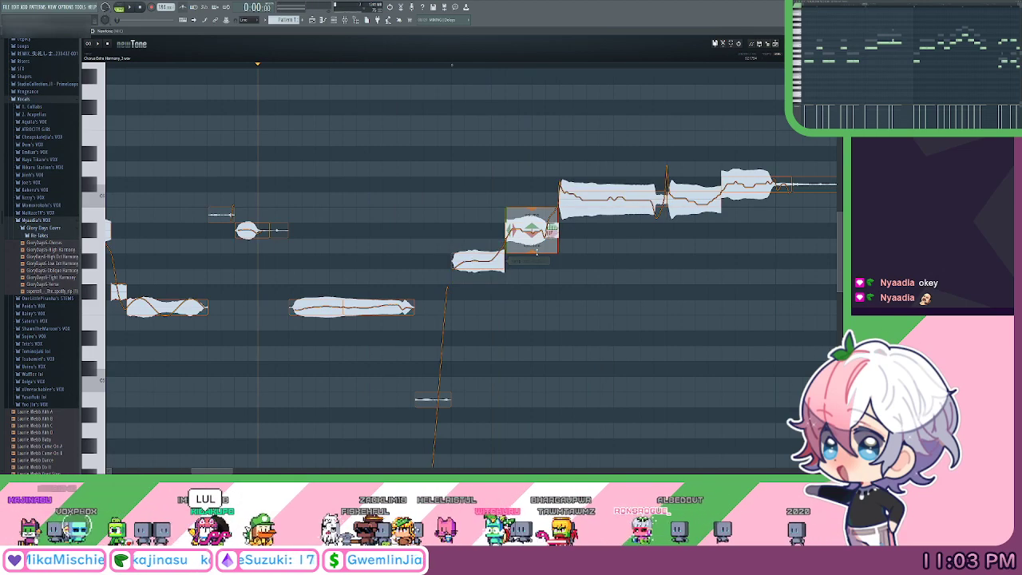
pyautogui.moveTo(541, 246); pyautogui.dragTo(551, 210)
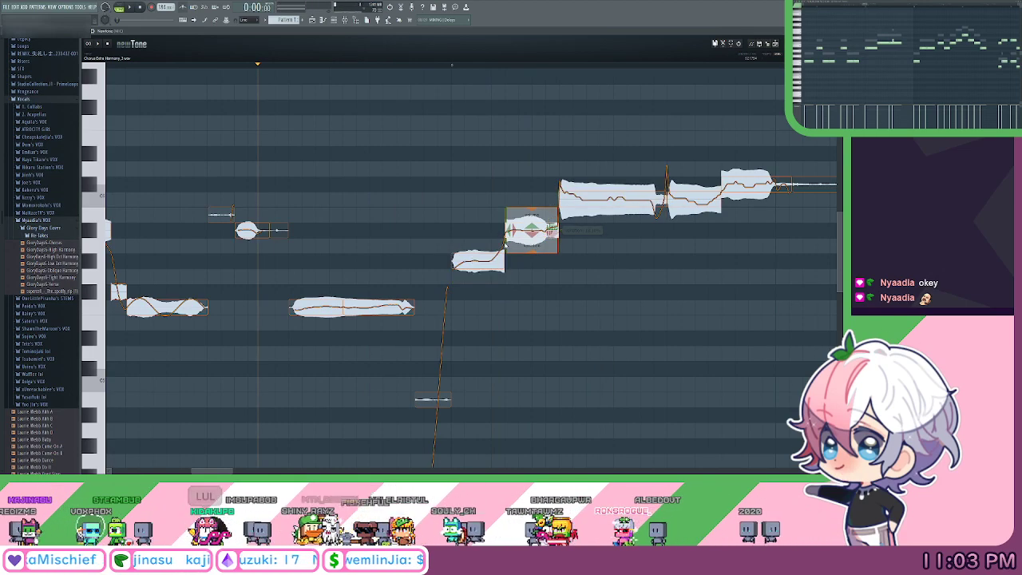
pyautogui.rightClick(507, 245)
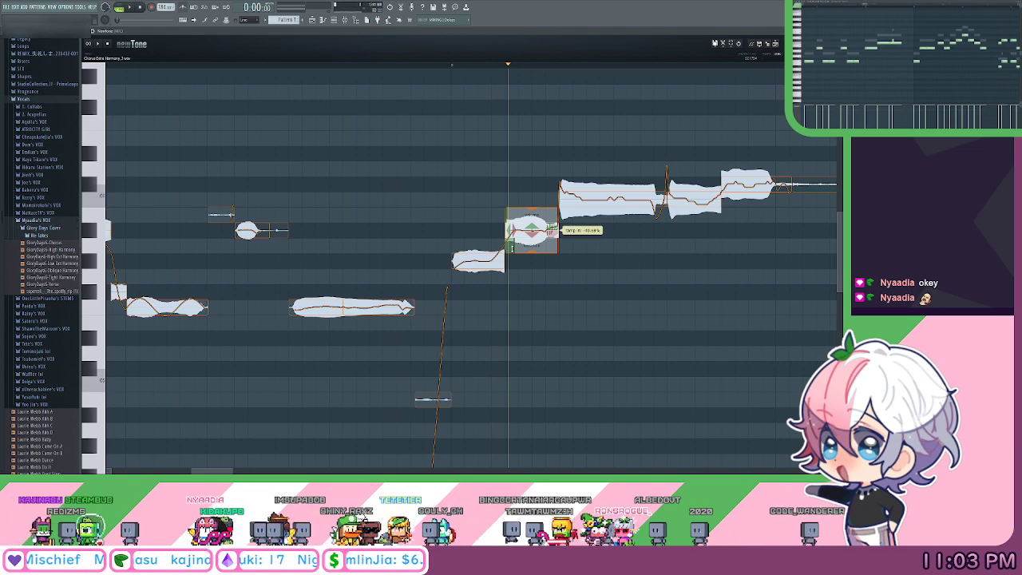
pyautogui.click(492, 275)
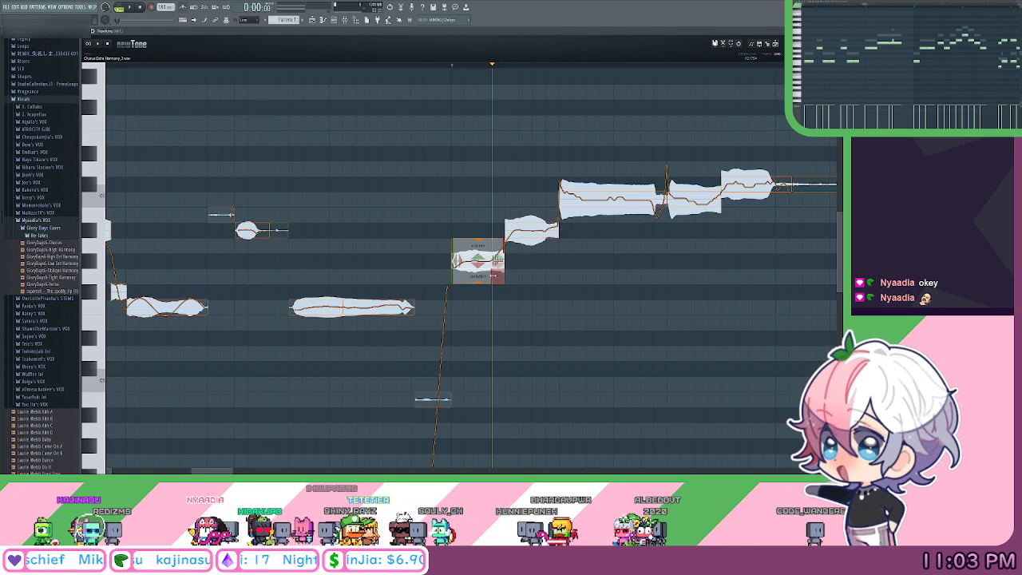
pyautogui.moveTo(498, 276); pyautogui.dragTo(500, 276)
pyautogui.click(517, 233)
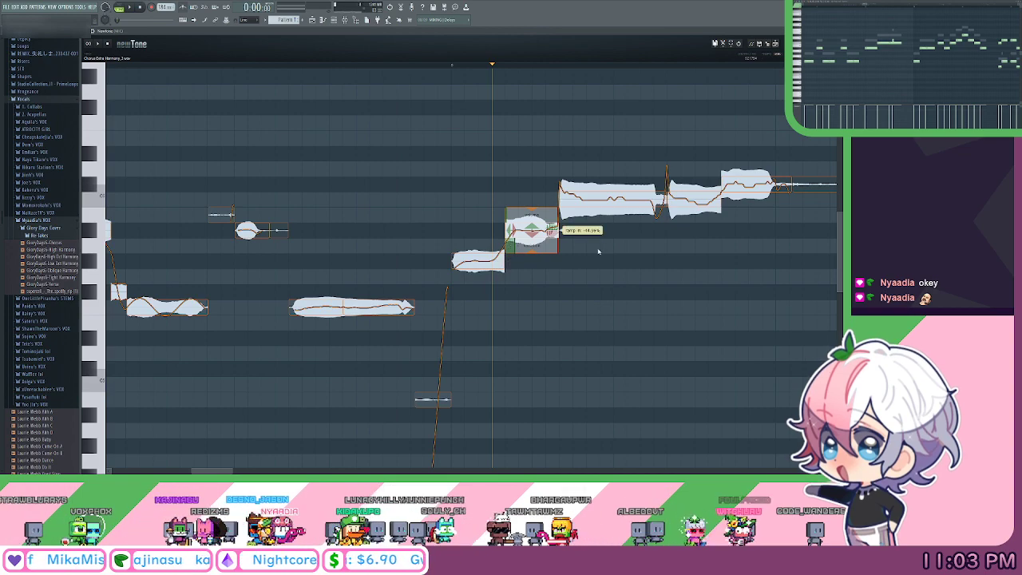
# Flatten the pitch variation of the sustained high note and play back the rising phrase.
pyautogui.moveTo(607, 239); pyautogui.dragTo(480, 208)
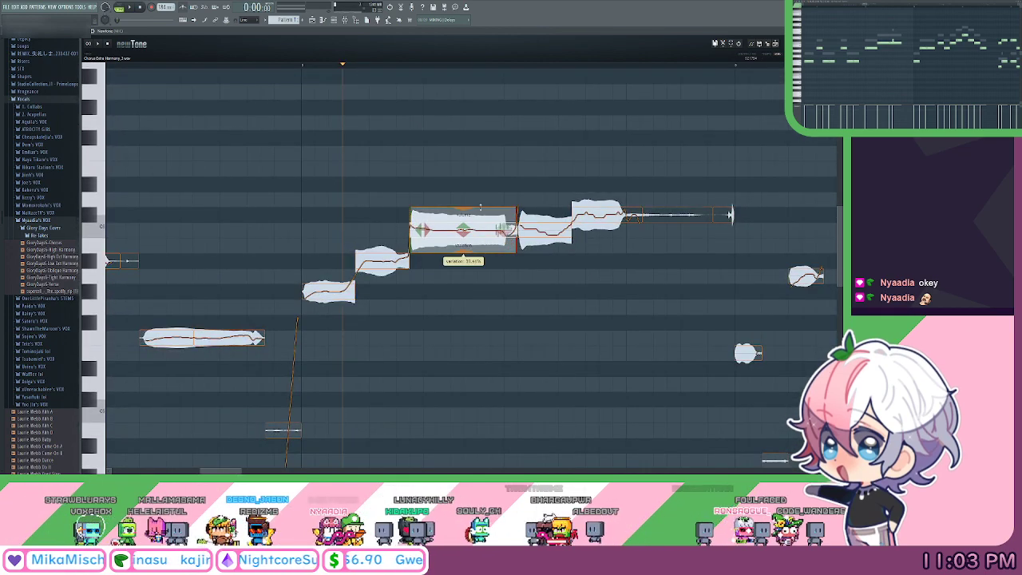
pyautogui.click(399, 257)
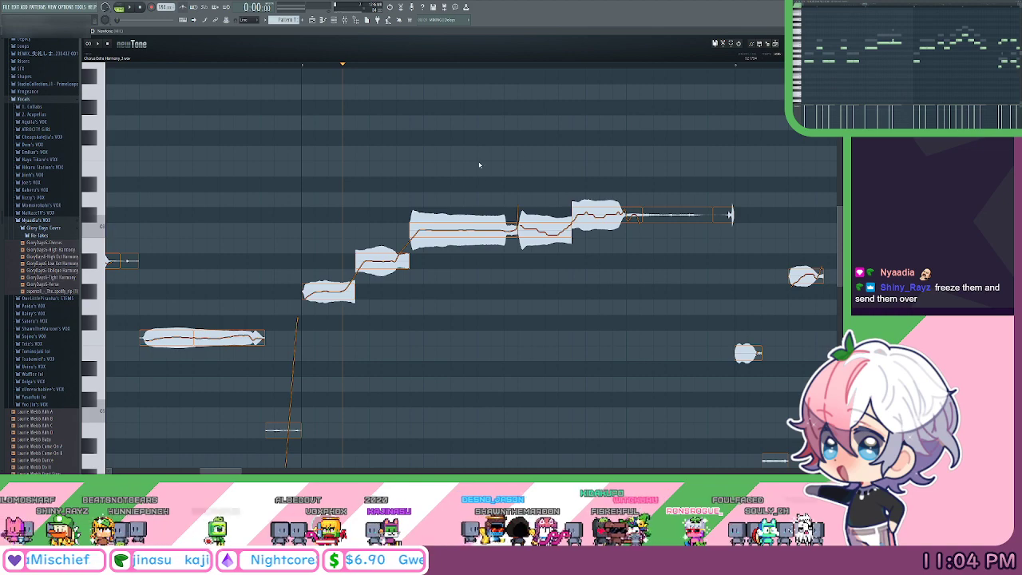
pyautogui.scroll(-1, 339, 68)
pyautogui.press('space')
pyautogui.moveTo(493, 132); pyautogui.dragTo(515, 132)
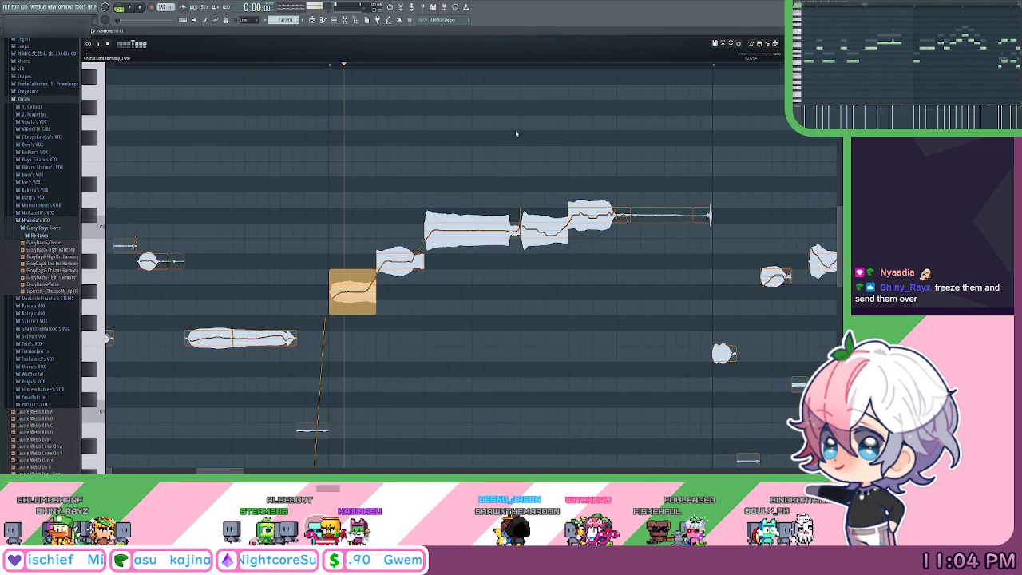
pyautogui.moveTo(579, 139); pyautogui.dragTo(483, 153)
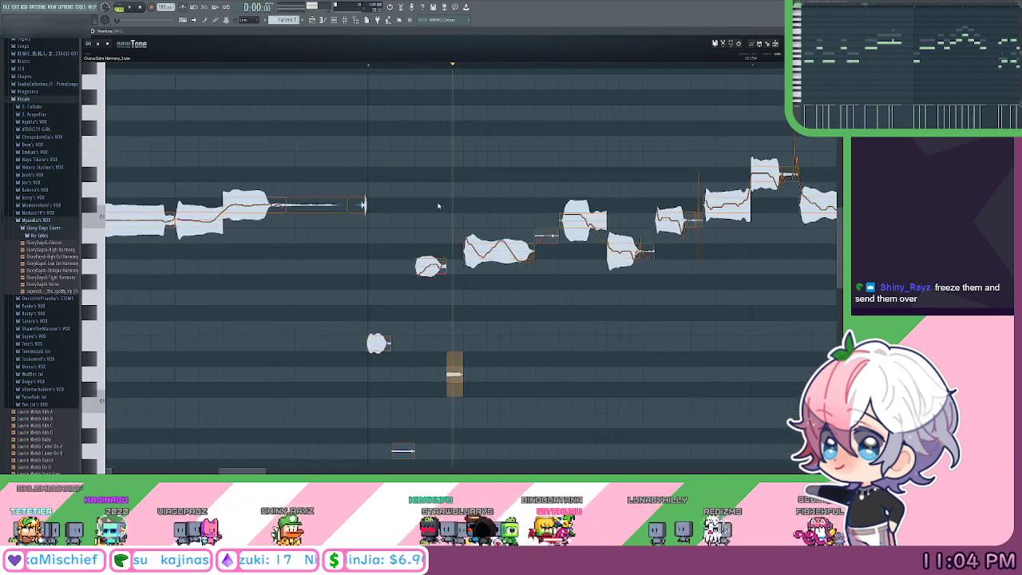
# Bring the next phrase into view in the reference piano roll and play back the phrase's opening low note.
pyautogui.press('space')
pyautogui.moveTo(438, 206); pyautogui.dragTo(452, 199)
pyautogui.moveTo(957, 74); pyautogui.dragTo(897, 67)
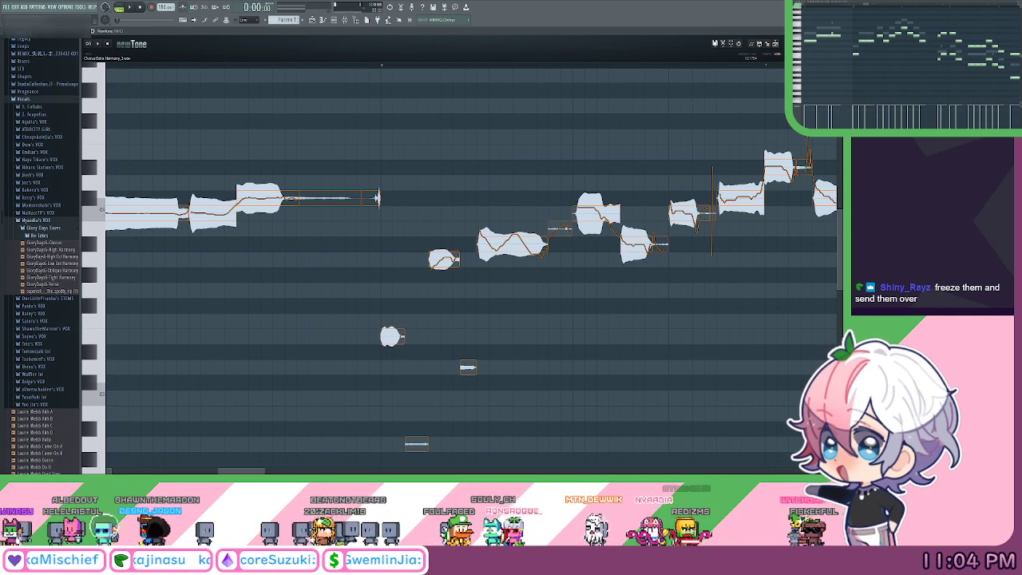
pyautogui.click(362, 65)
pyautogui.press('space')
pyautogui.press('space')
pyautogui.press('space')
pyautogui.press('space')
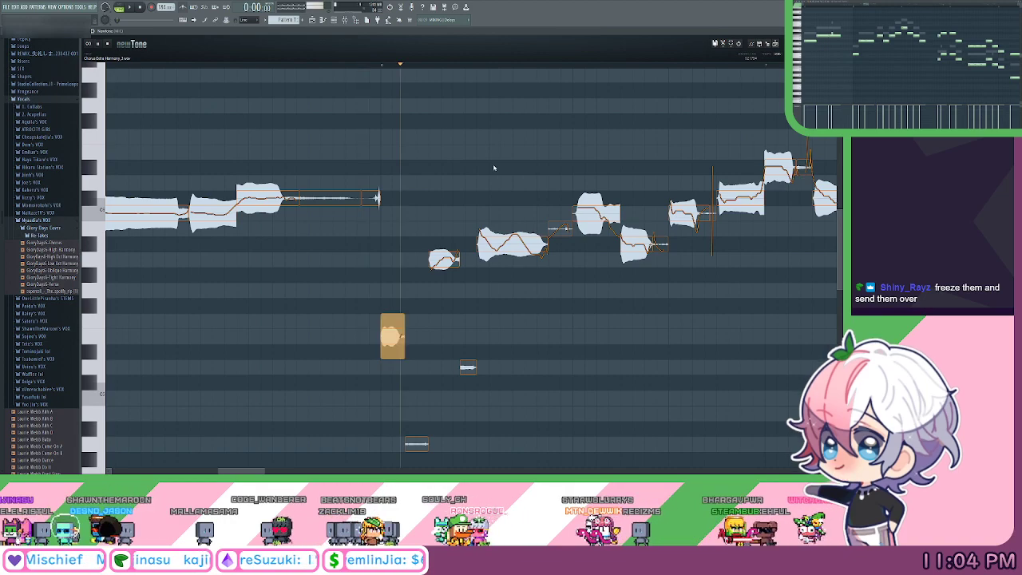
# Raise the short note after the low opening note by one semitone and play back the start of the phrase.
pyautogui.moveTo(451, 305); pyautogui.dragTo(449, 303)
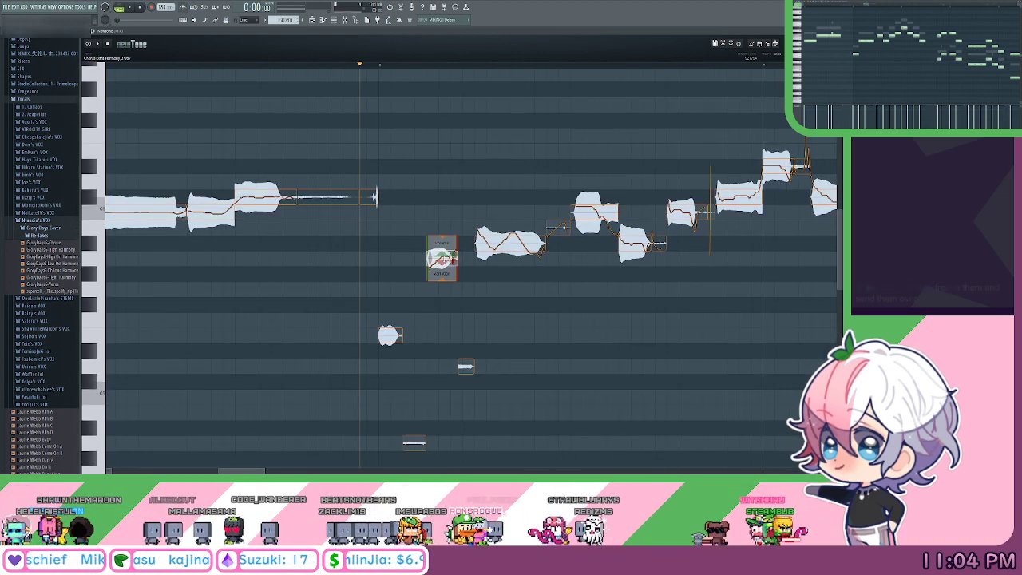
pyautogui.moveTo(442, 258); pyautogui.dragTo(443, 244)
pyautogui.press('space')
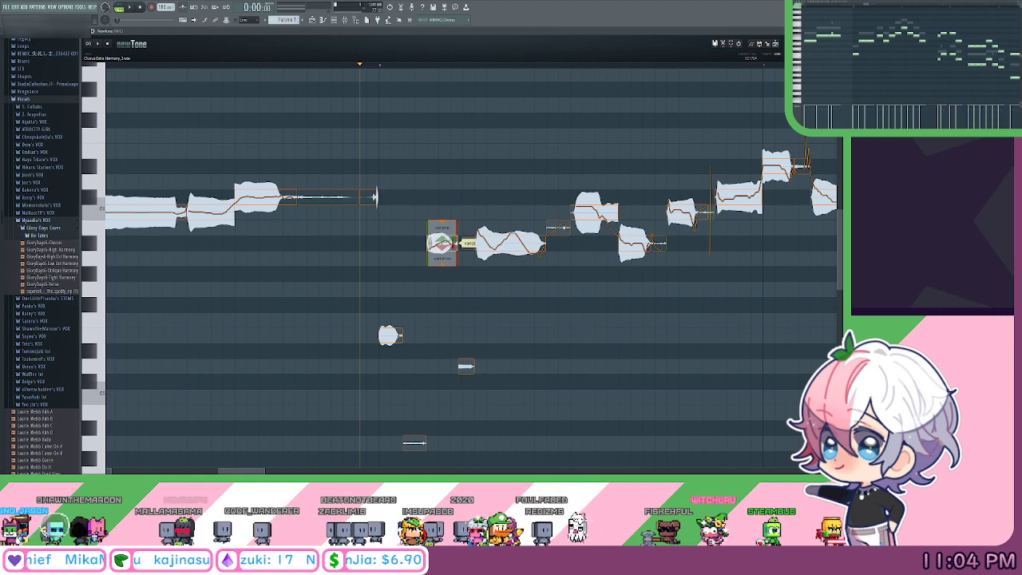
pyautogui.press('space')
pyautogui.press('space')
pyautogui.moveTo(572, 307); pyautogui.dragTo(461, 322)
pyautogui.press('space')
pyautogui.press('space')
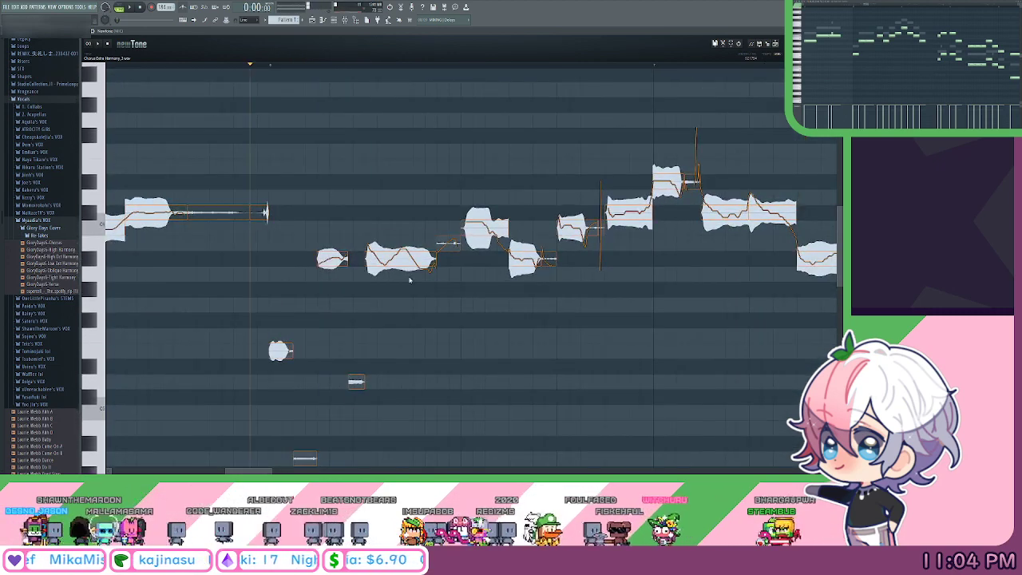
# Reduce the pitch variation of the wavering sustained note and the higher note that follows it, checking them by playback.
pyautogui.moveTo(407, 281); pyautogui.dragTo(408, 292)
pyautogui.press('space')
pyautogui.press('space')
pyautogui.moveTo(486, 244); pyautogui.dragTo(452, 269)
pyautogui.click(444, 231)
pyautogui.press('space')
pyautogui.press('space')
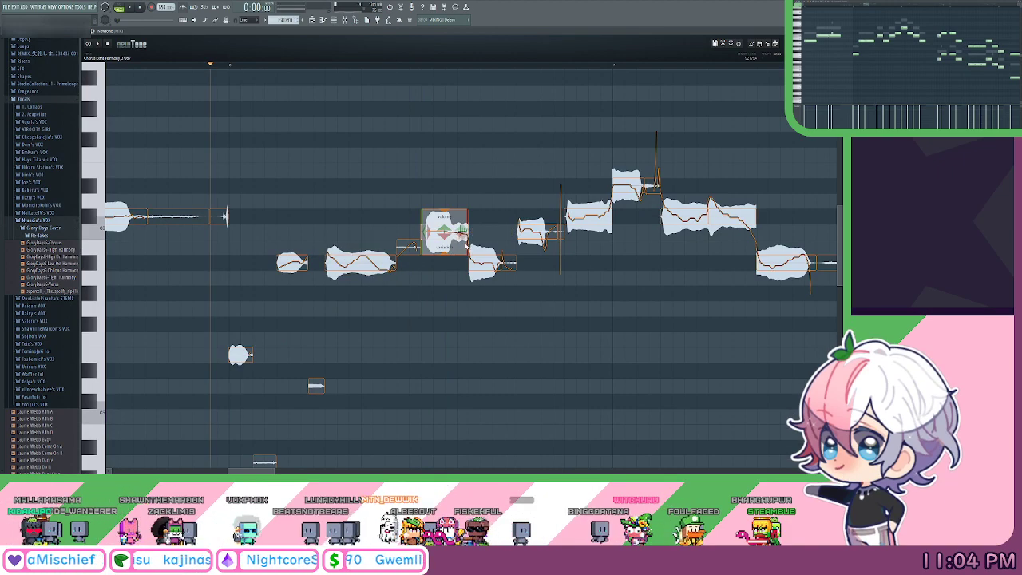
# Smooth the pitch transition from the higher note down to the next note and play back the passage.
pyautogui.rightClick(465, 243)
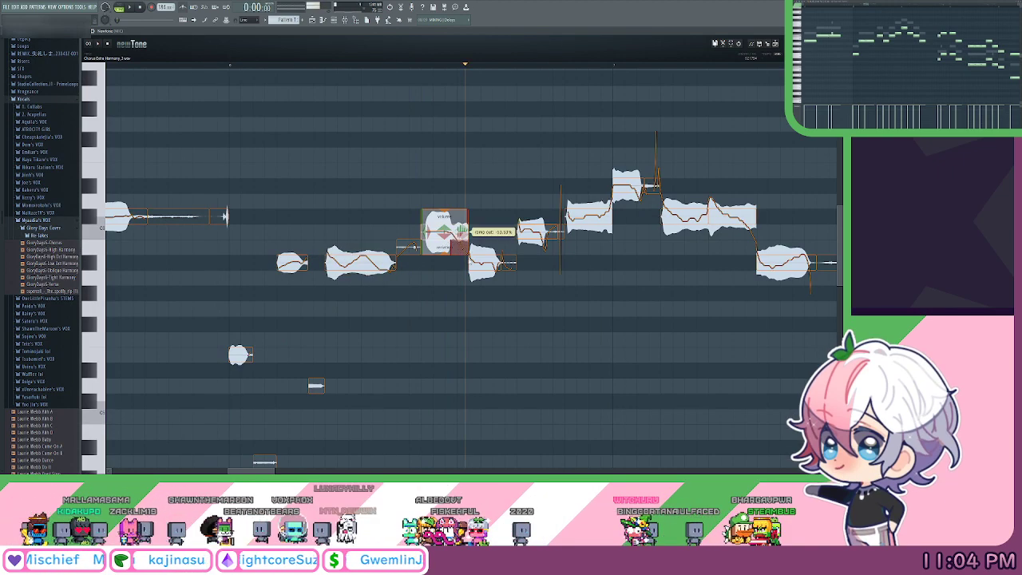
pyautogui.click(485, 262)
pyautogui.click(450, 212)
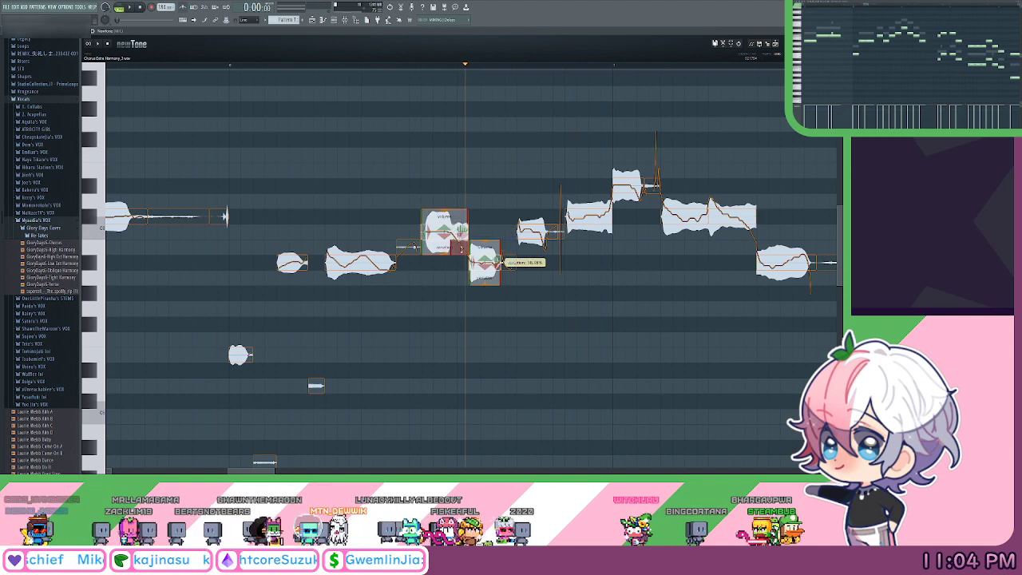
pyautogui.press('space')
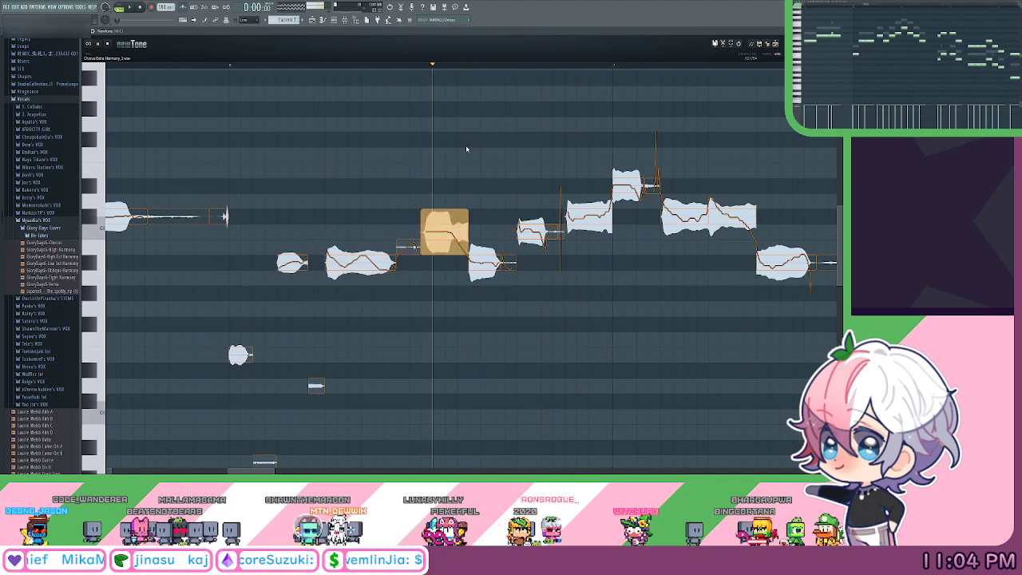
pyautogui.press('space')
pyautogui.moveTo(496, 138); pyautogui.dragTo(455, 130)
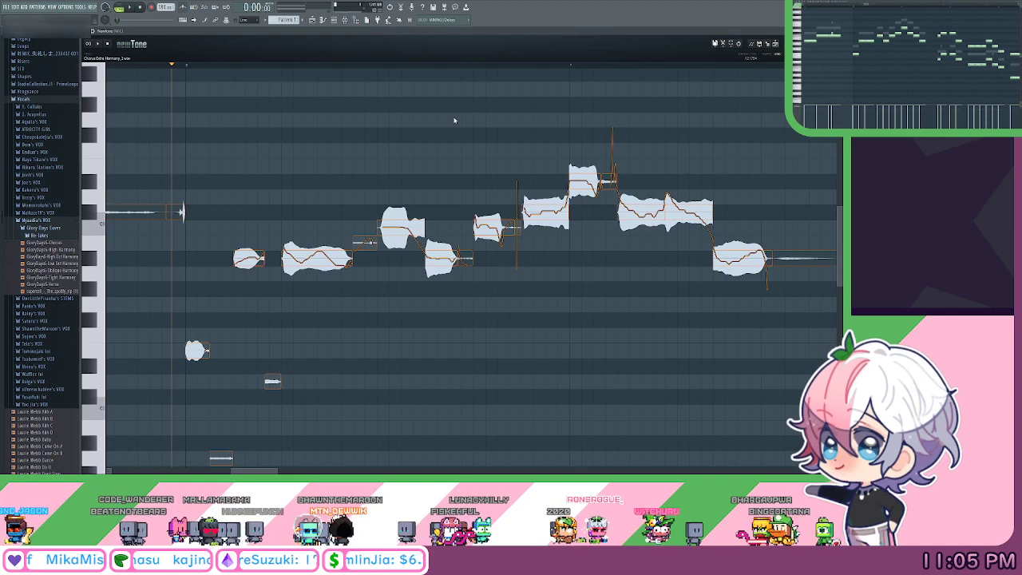
pyautogui.press('space')
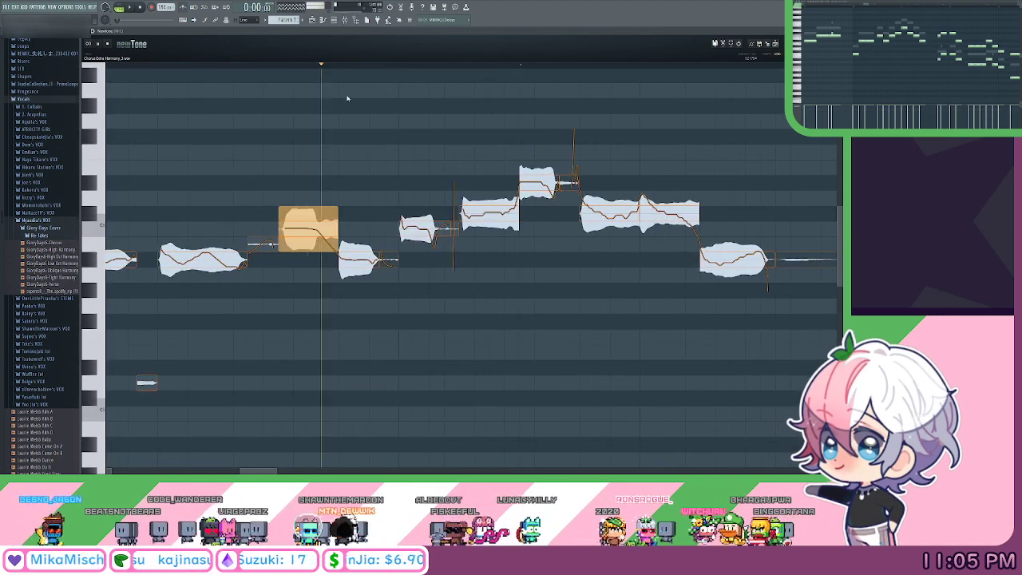
pyautogui.press('space')
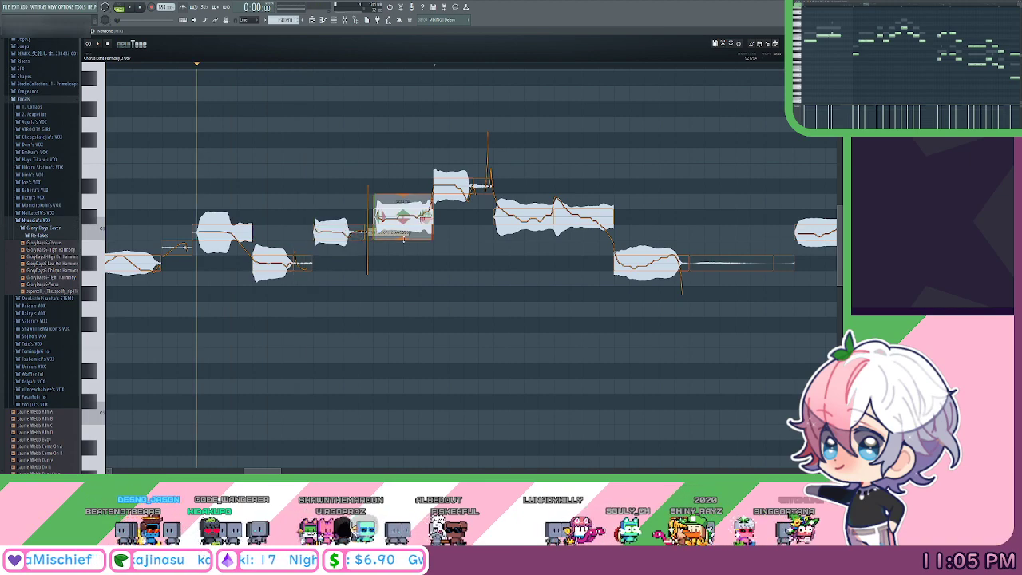
# Reduce the pitch variation of the peak note and adjust the outgoing transition of the note leading into it.
pyautogui.scroll(1, 415, 160)
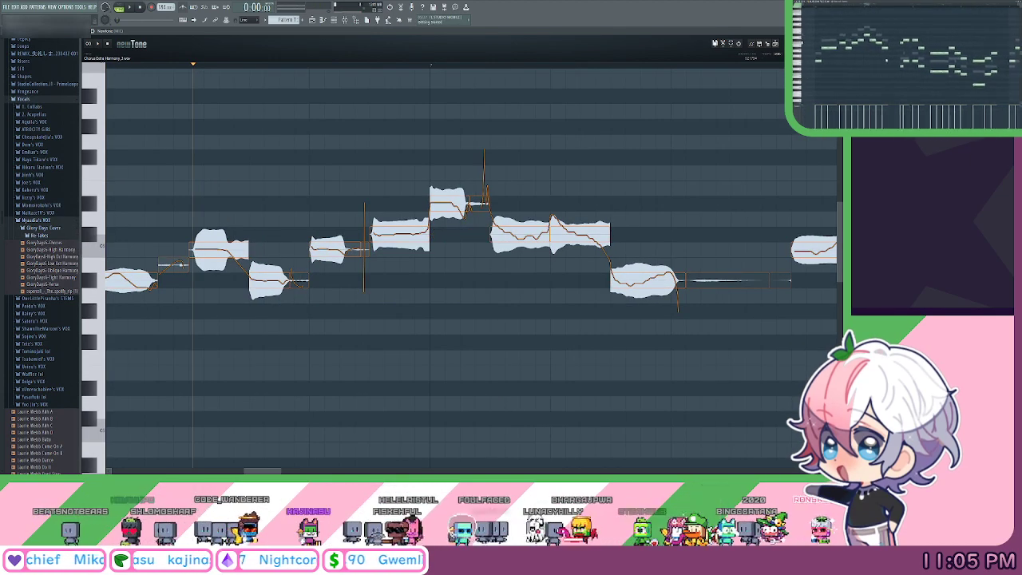
pyautogui.hscroll(1, 447, 102)
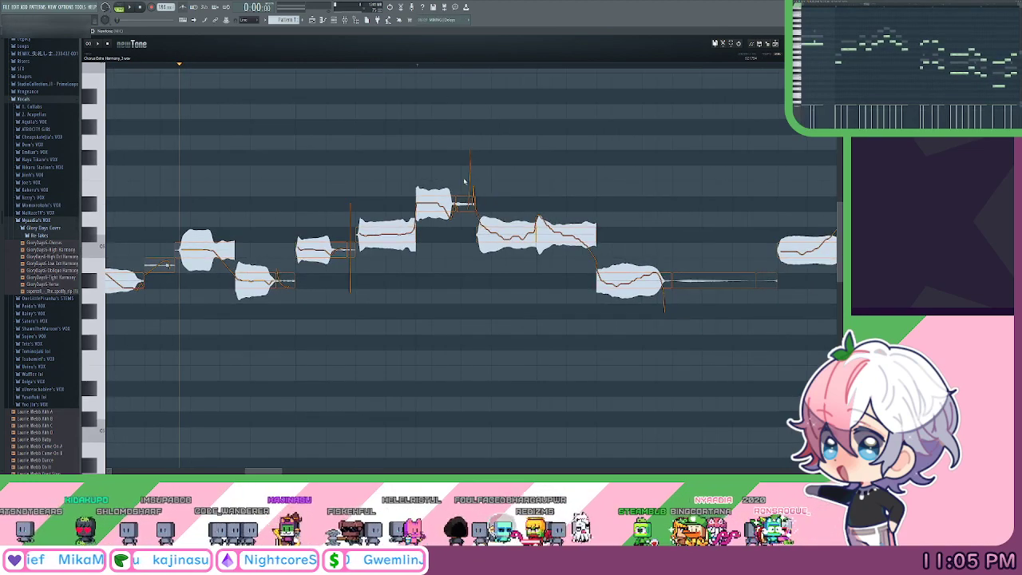
pyautogui.click(437, 201)
pyautogui.moveTo(441, 223); pyautogui.dragTo(442, 188)
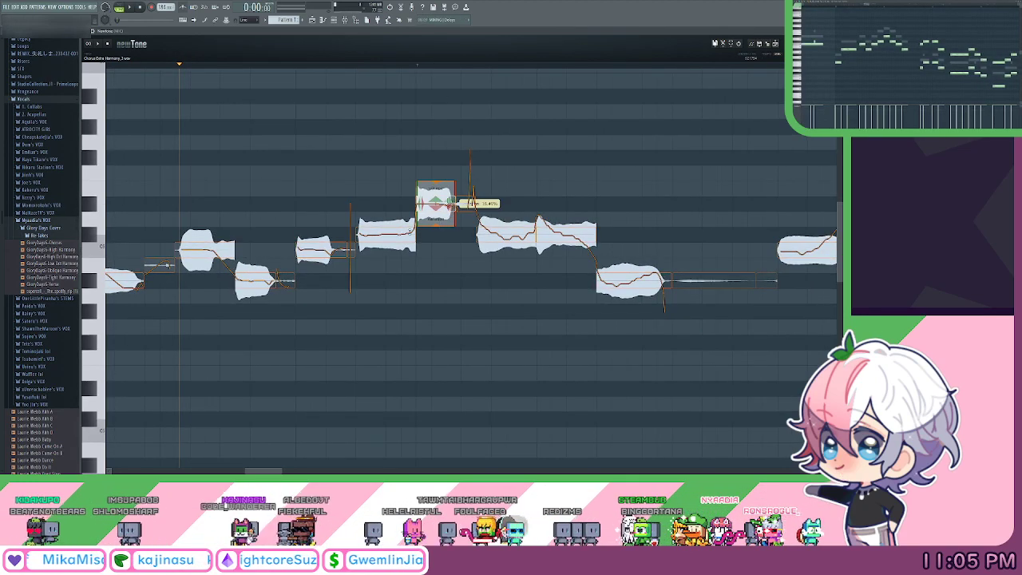
pyautogui.click(385, 234)
pyautogui.moveTo(408, 237); pyautogui.dragTo(414, 234)
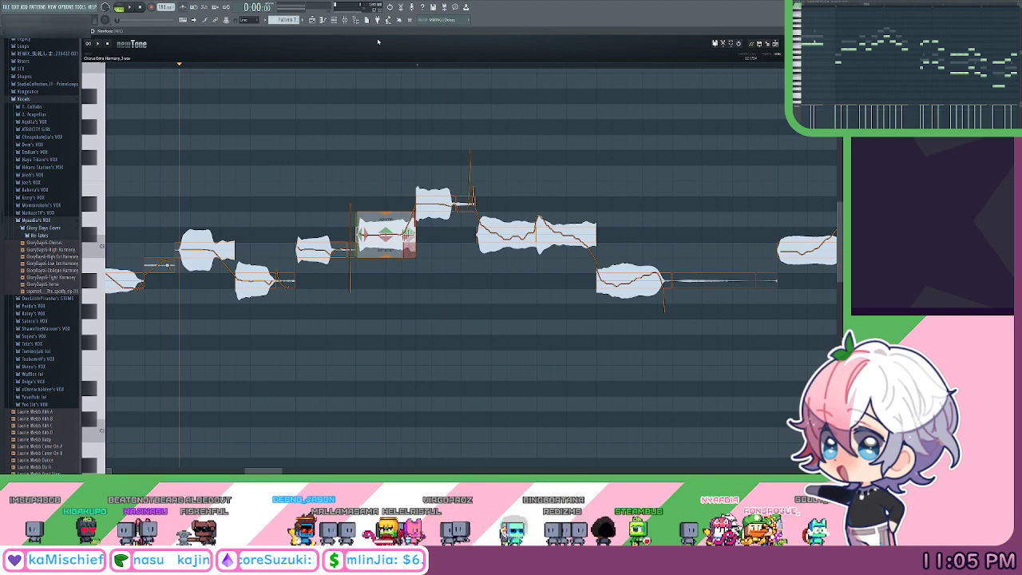
pyautogui.press('space')
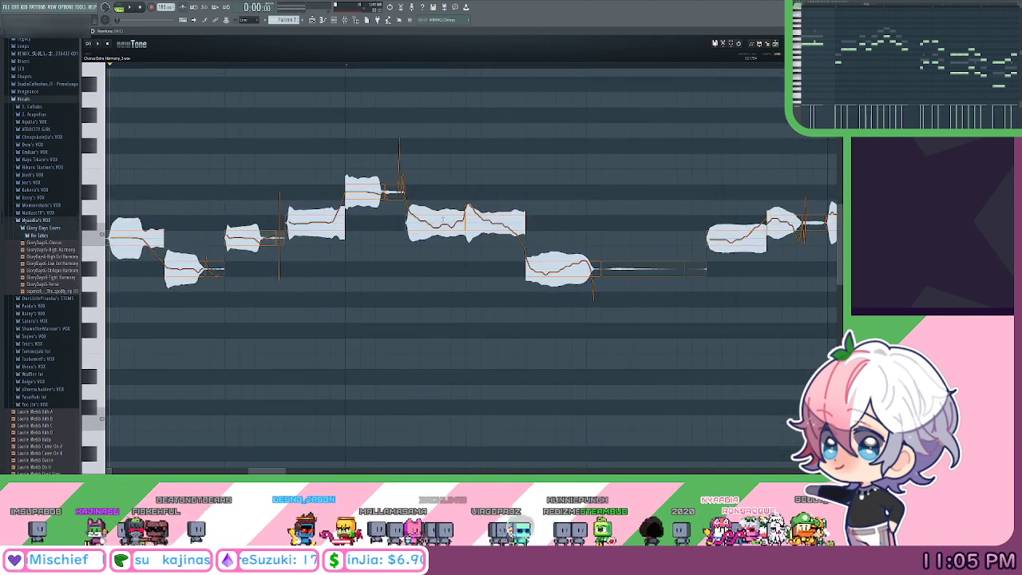
pyautogui.click(364, 192)
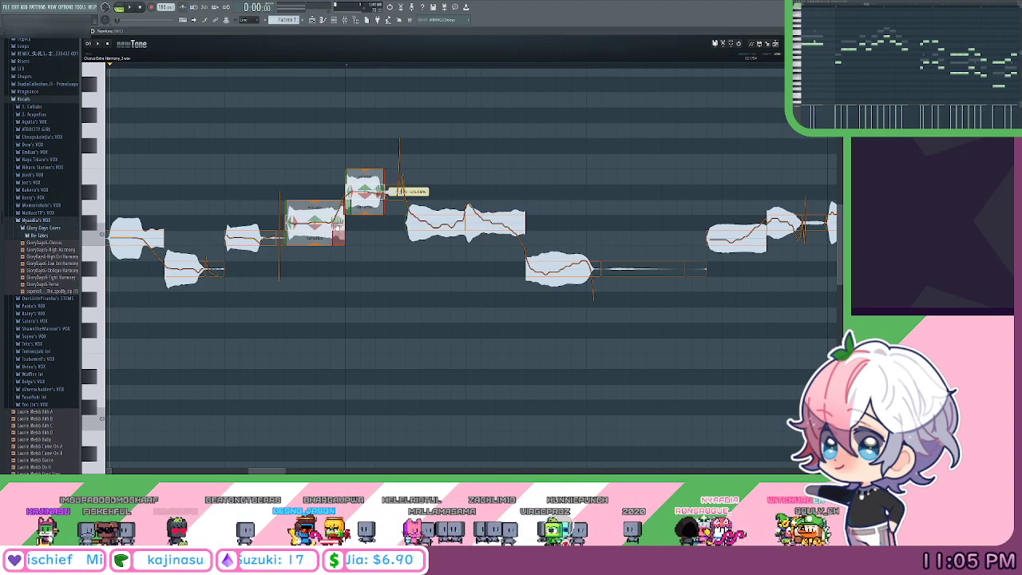
pyautogui.moveTo(340, 238); pyautogui.dragTo(332, 238)
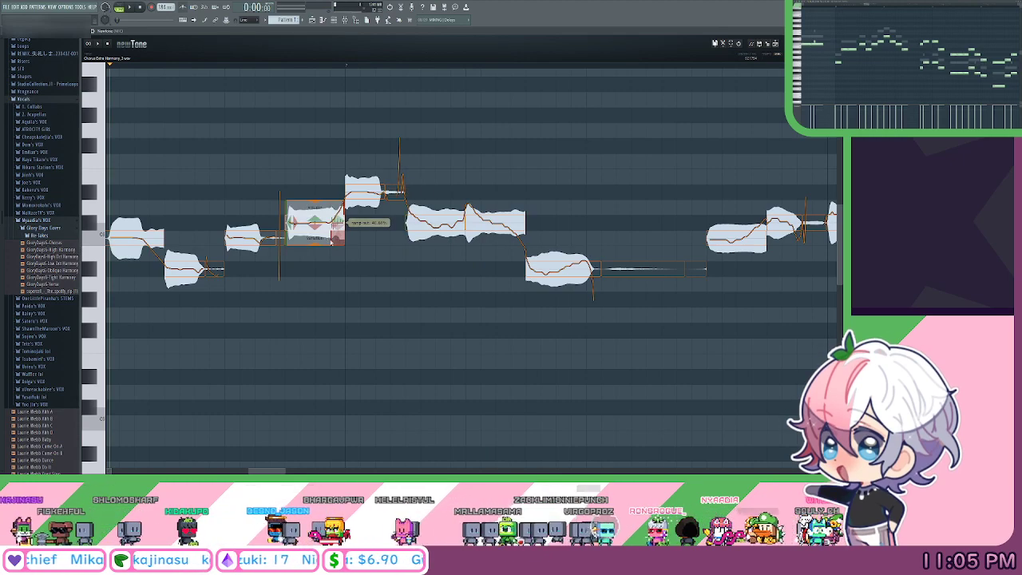
# Reduce the pitch variation of the first sustained note after the peak and play back the passage.
pyautogui.click(438, 253)
pyautogui.moveTo(456, 223)
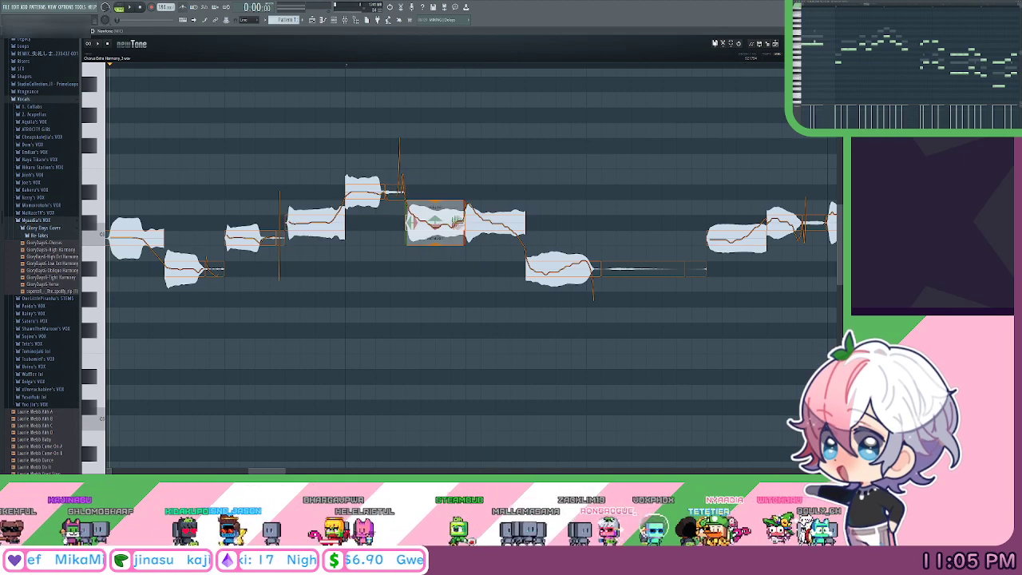
pyautogui.press('Escape')
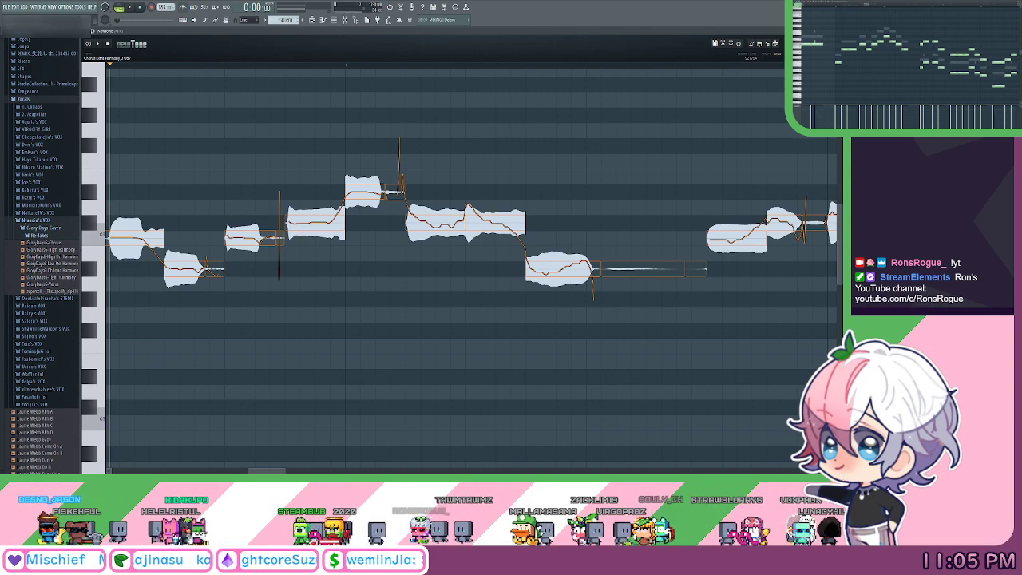
pyautogui.scroll(-1, 396, 175)
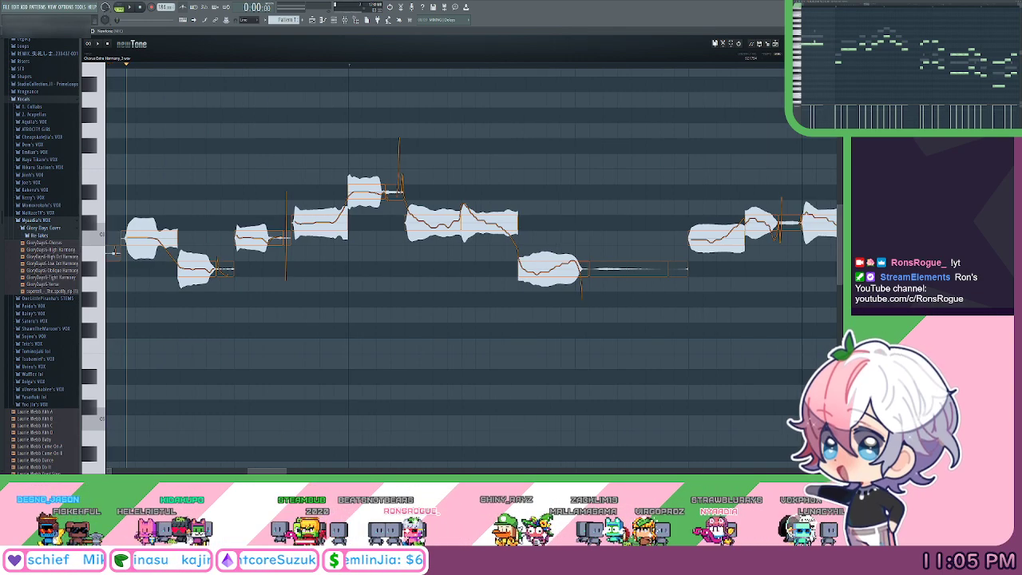
pyautogui.press('space')
pyautogui.moveTo(545, 144); pyautogui.dragTo(497, 139)
pyautogui.press('space')
pyautogui.press('space')
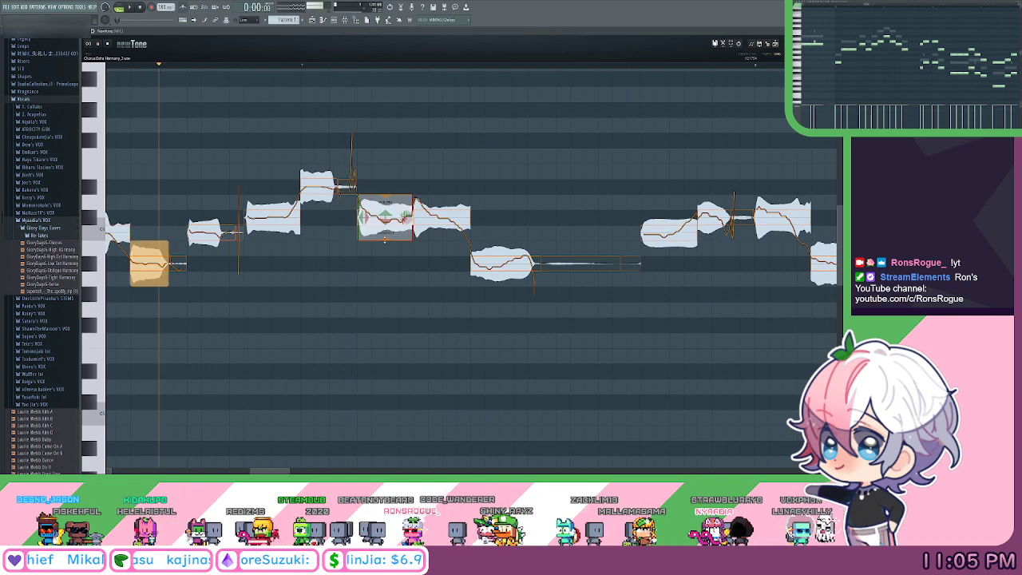
pyautogui.press('space')
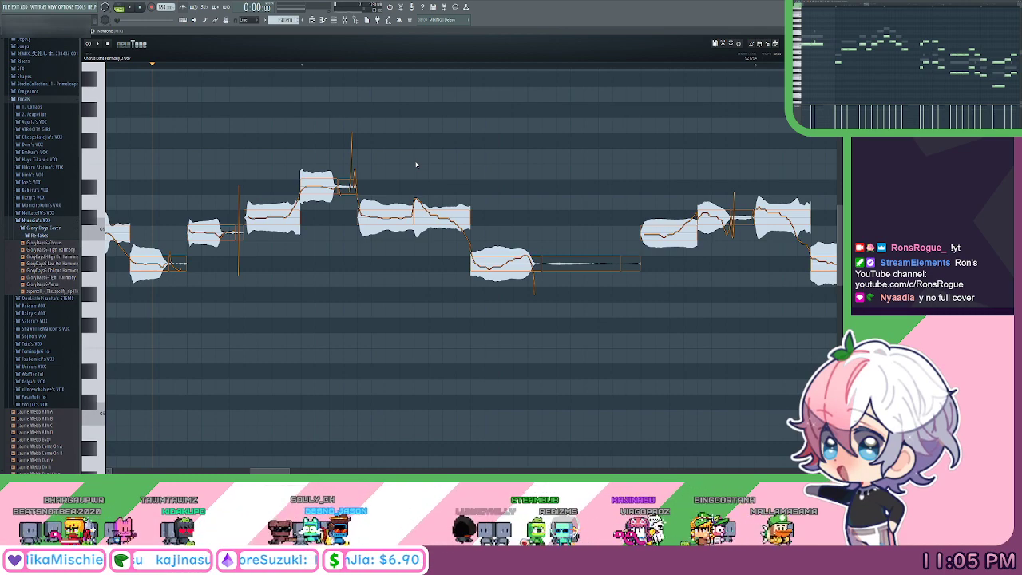
pyautogui.moveTo(415, 211)
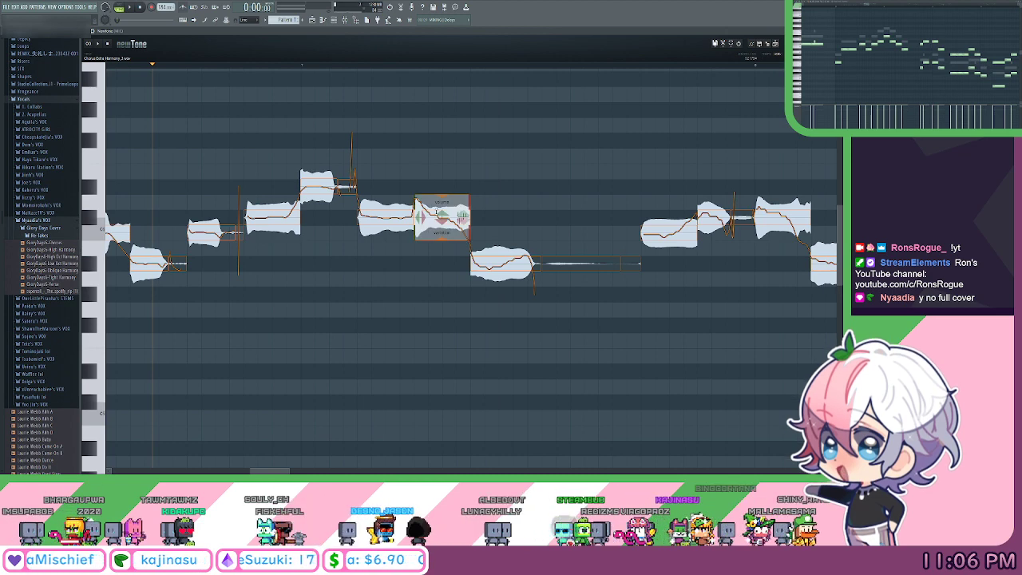
# Lower the selected descending note by one semitone, reducing its pitch variation and smoothing the transition into it from the preceding note.
pyautogui.moveTo(439, 216); pyautogui.dragTo(452, 231)
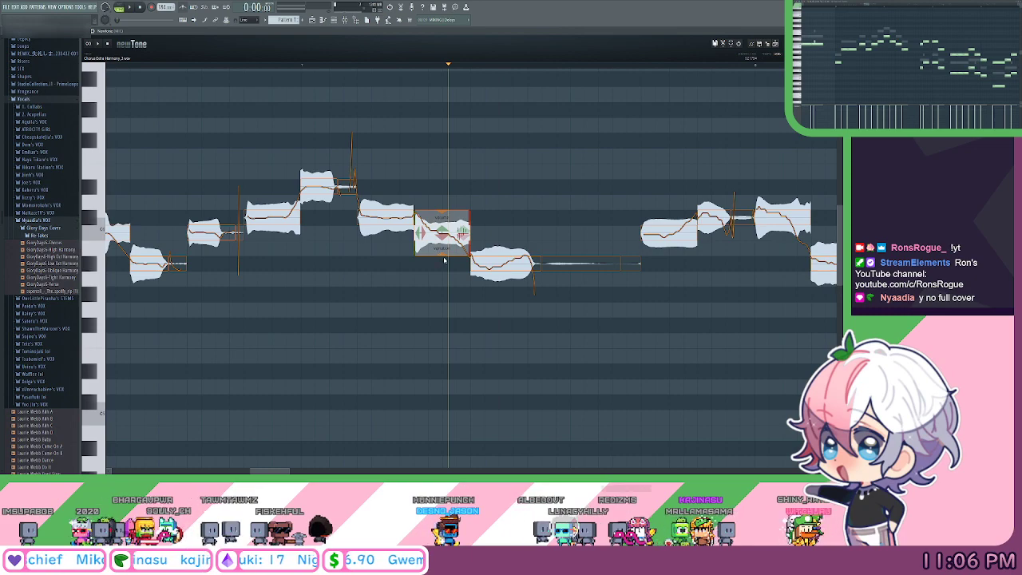
pyautogui.moveTo(444, 254); pyautogui.dragTo(440, 193)
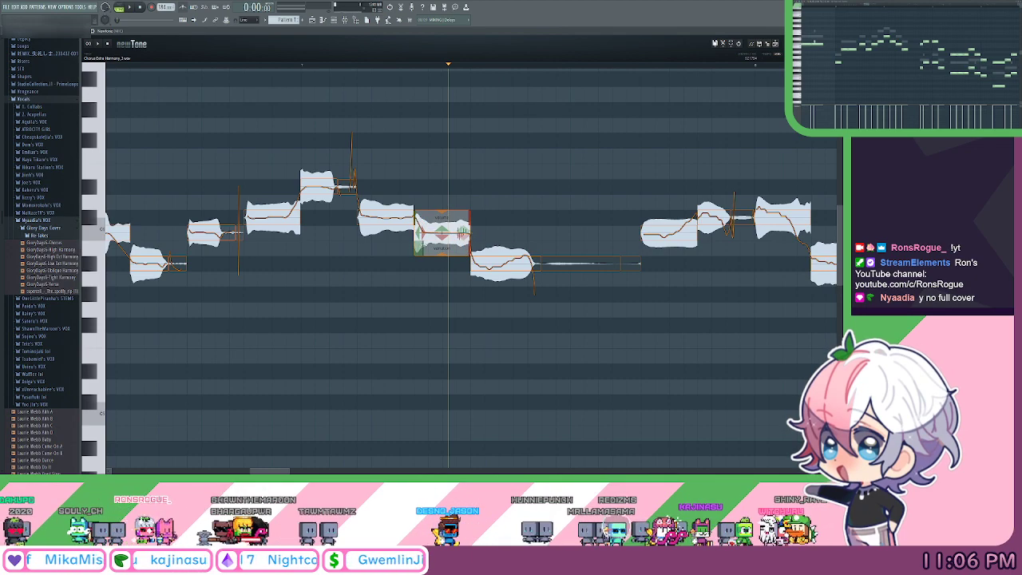
pyautogui.moveTo(428, 245); pyautogui.dragTo(408, 220)
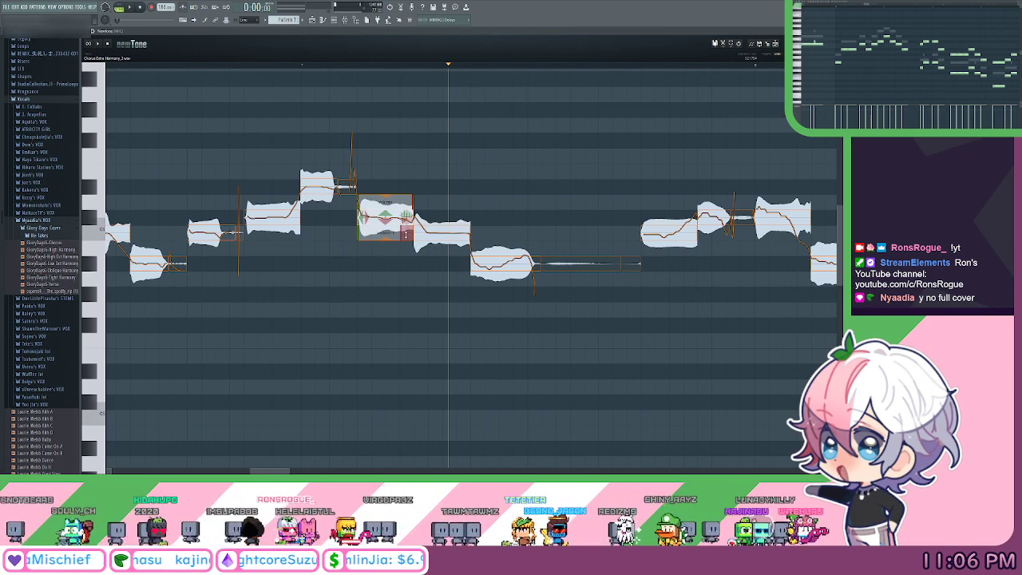
pyautogui.moveTo(405, 234); pyautogui.dragTo(426, 257)
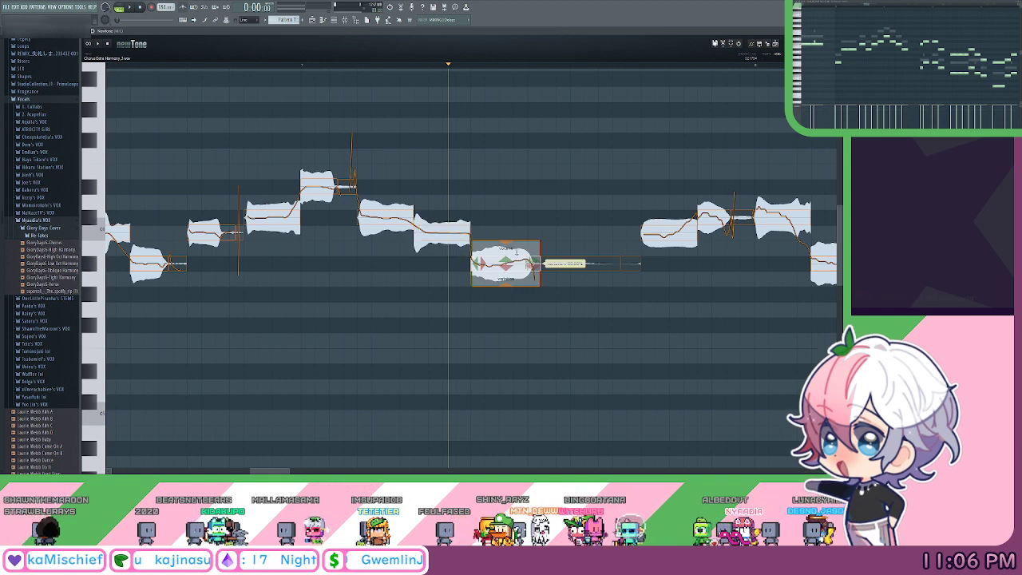
# Flatten the pitch variation of the low note ending the phrase and adjust the outgoing transition of the note before it.
pyautogui.click(473, 281)
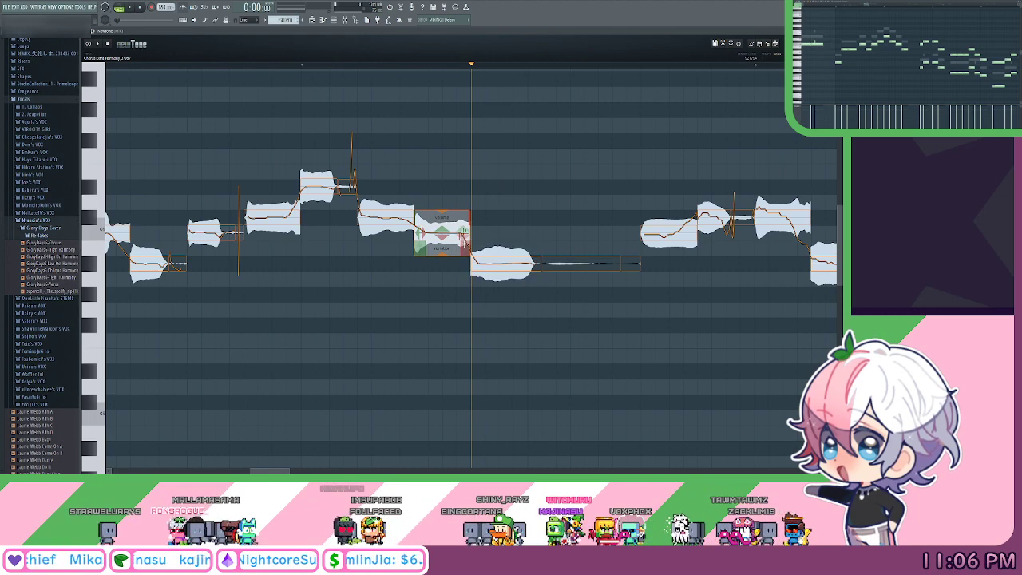
pyautogui.moveTo(464, 246); pyautogui.dragTo(467, 242)
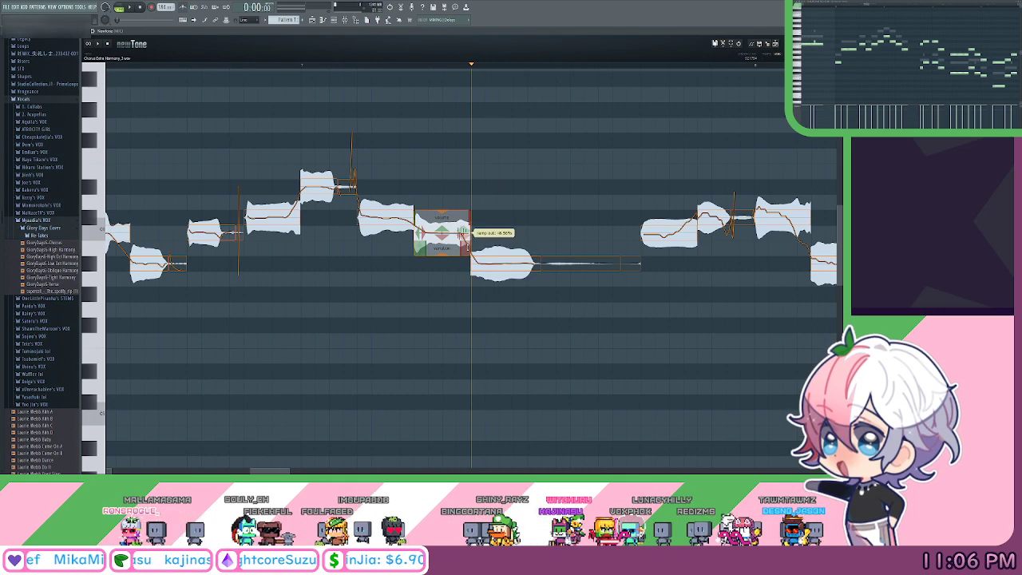
pyautogui.moveTo(523, 139); pyautogui.dragTo(495, 134)
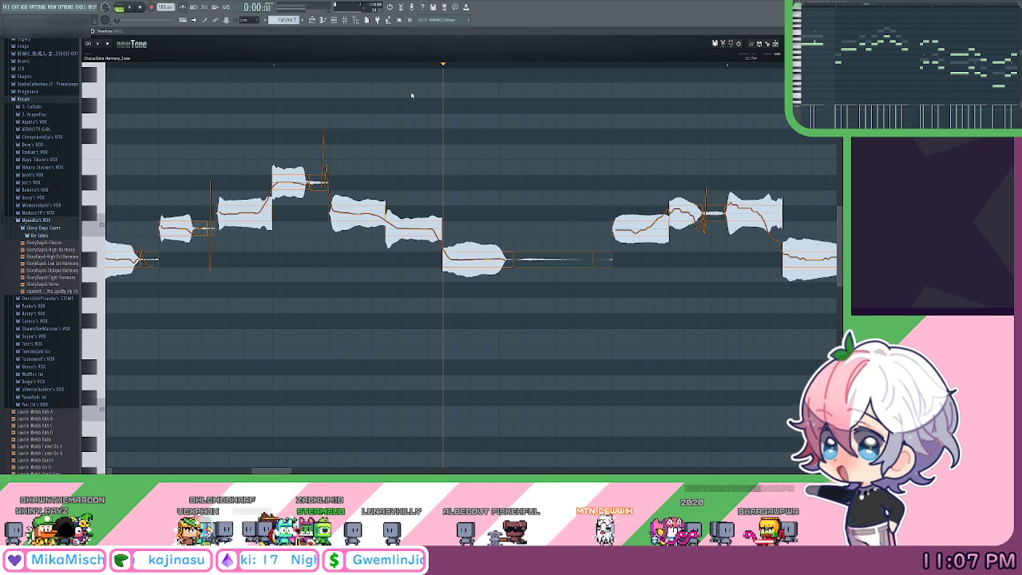
pyautogui.middleClick(520, 140)
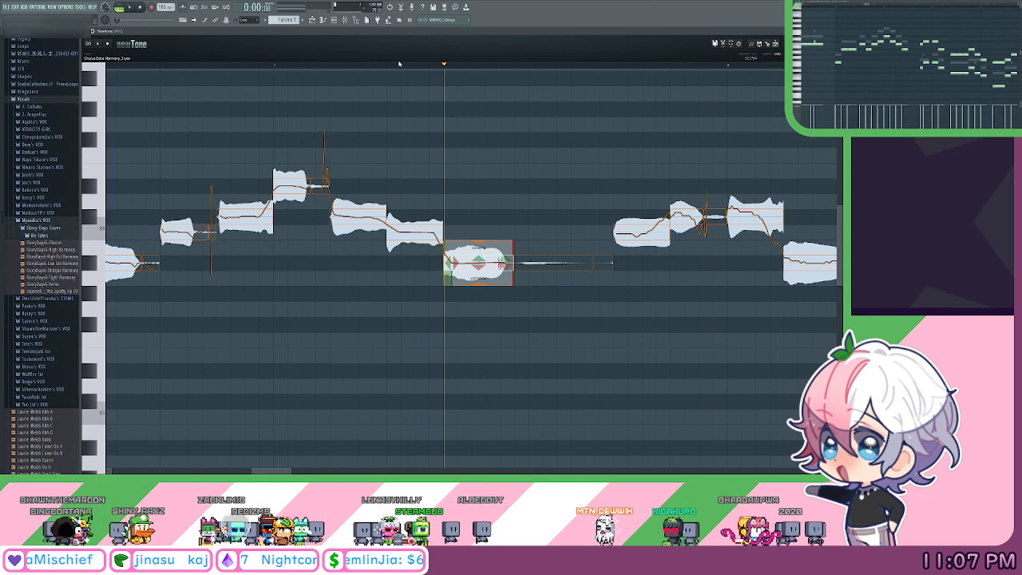
pyautogui.scroll(-1, 402, 69)
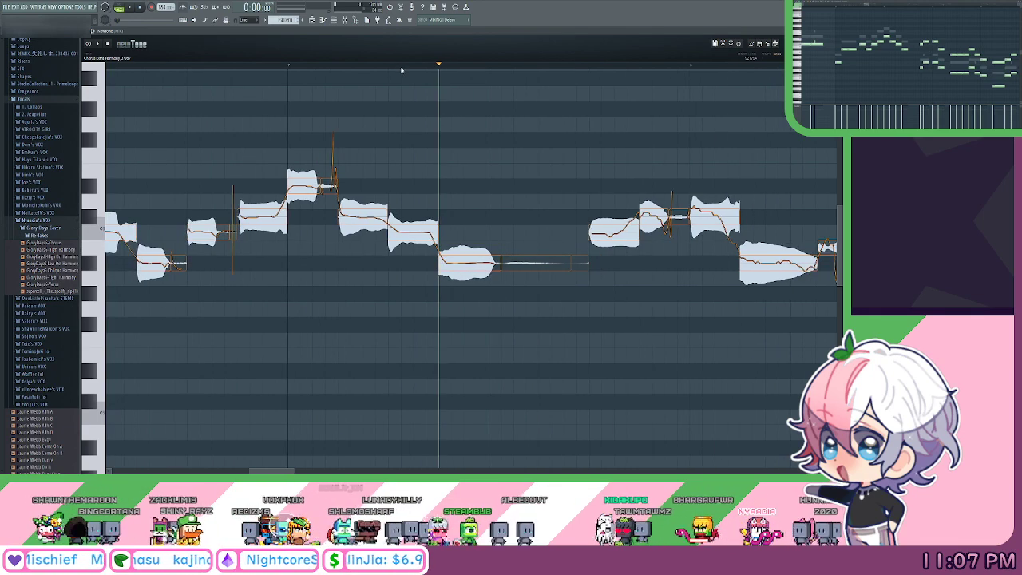
# Play back the descending phrase and fine-tune the transition down into its final low note.
pyautogui.click(402, 68)
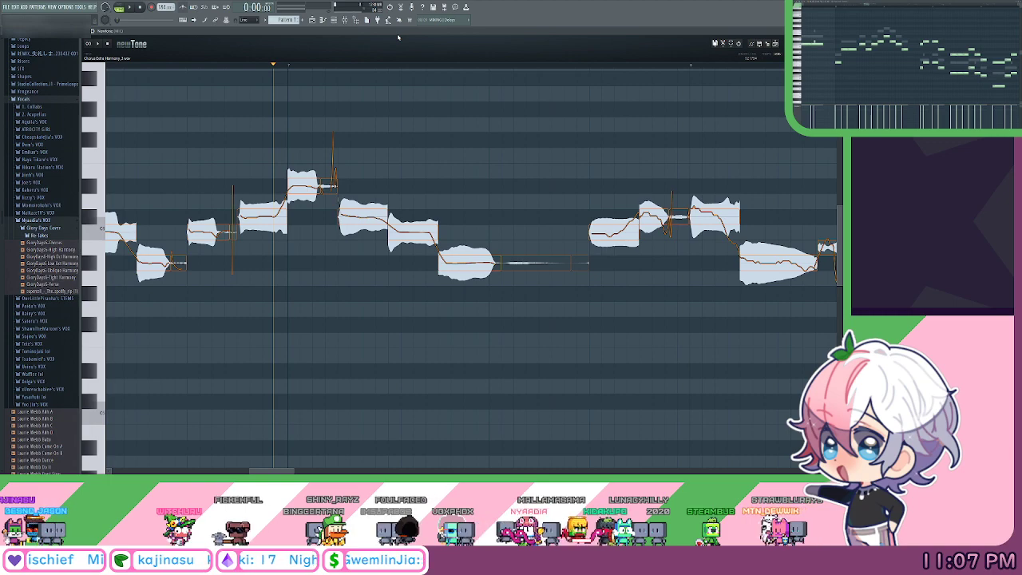
pyautogui.moveTo(263, 65); pyautogui.dragTo(191, 66)
pyautogui.press('space')
pyautogui.moveTo(446, 185)
pyautogui.mouseDown()
pyautogui.moveTo(456, 180)
pyautogui.moveTo(441, 174)
pyautogui.mouseUp()
pyautogui.press('space')
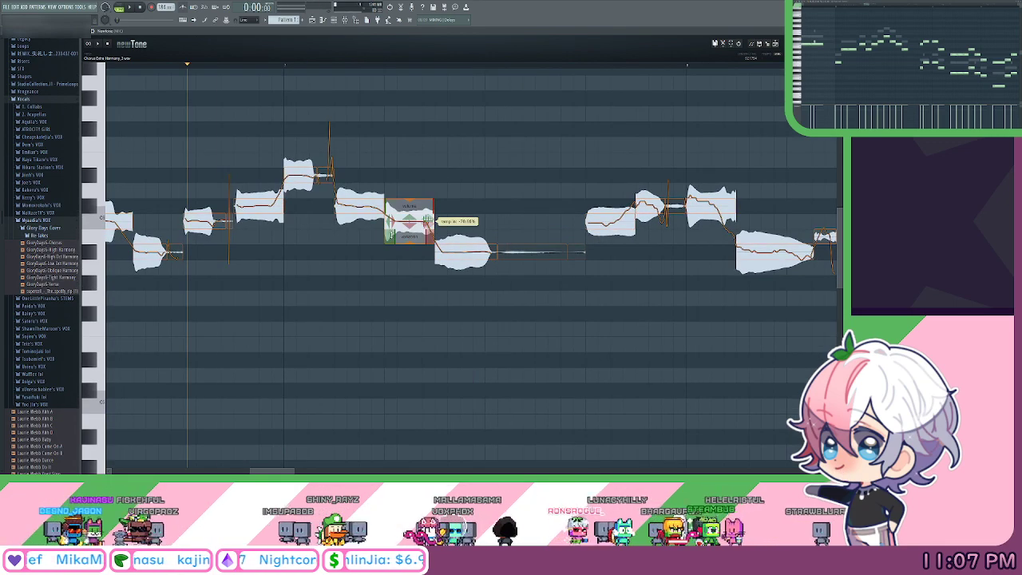
pyautogui.press('space')
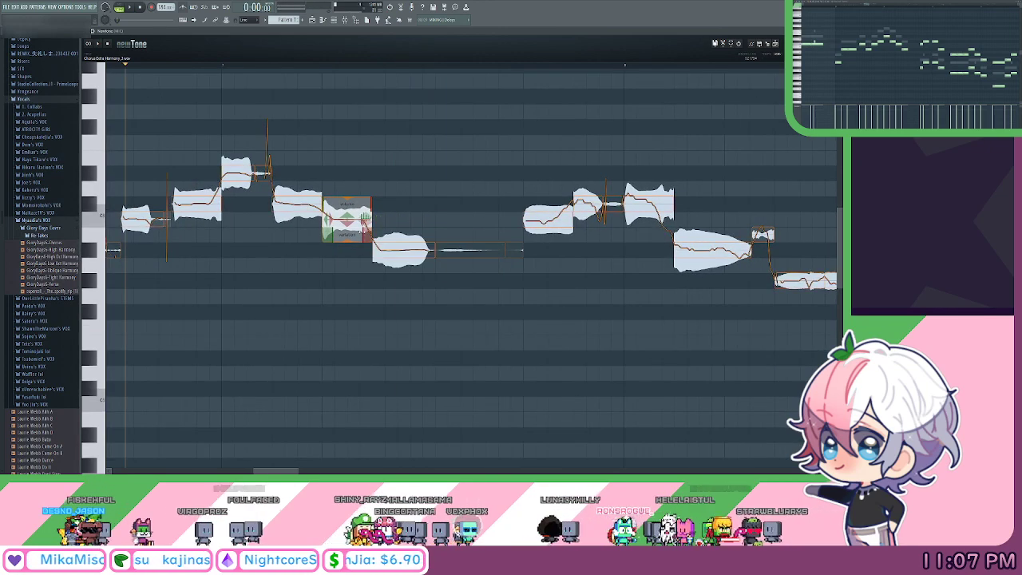
# Reduce the pitch variation of the first note after the gap and smooth its transition up to the next note.
pyautogui.moveTo(384, 221); pyautogui.dragTo(424, 203)
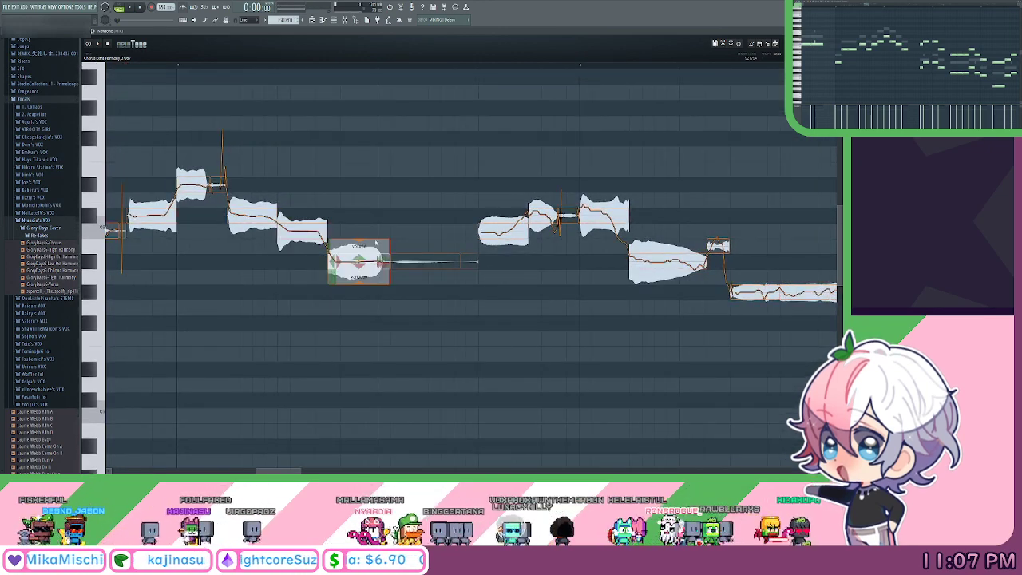
pyautogui.moveTo(384, 259); pyautogui.dragTo(452, 234)
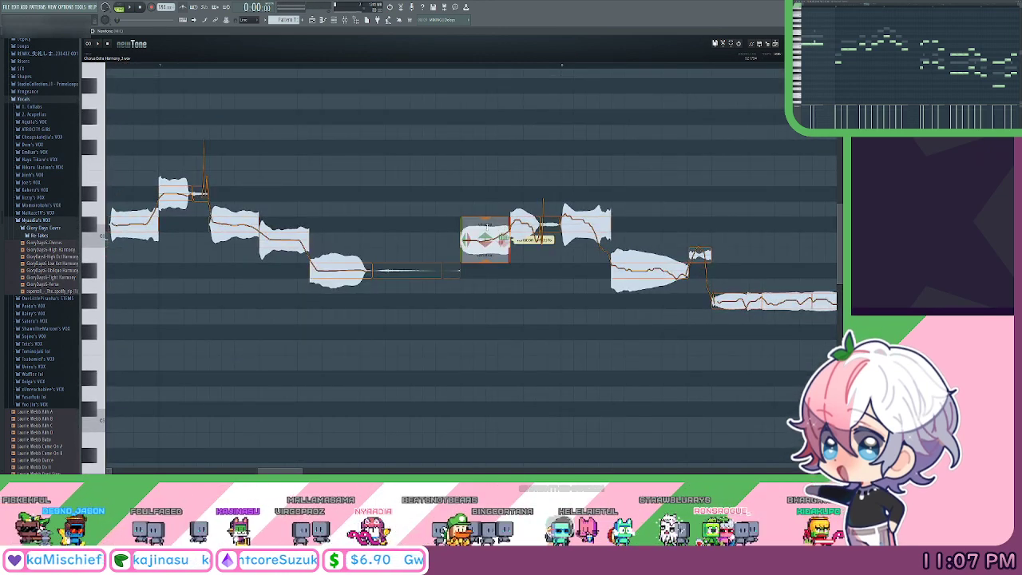
pyautogui.moveTo(519, 166); pyautogui.dragTo(472, 169)
pyautogui.moveTo(405, 160); pyautogui.dragTo(449, 159)
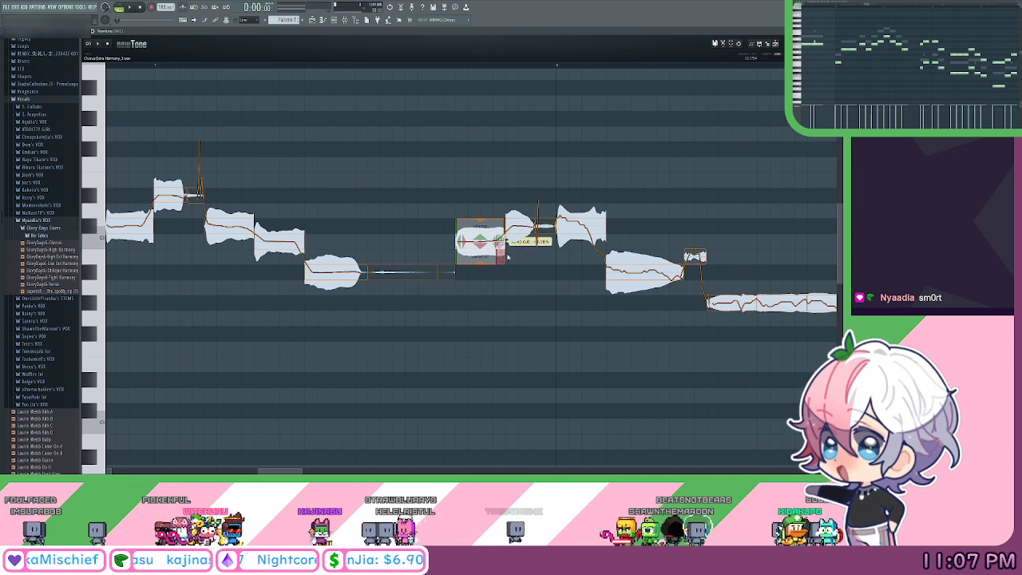
pyautogui.hscroll(2, 591, 143)
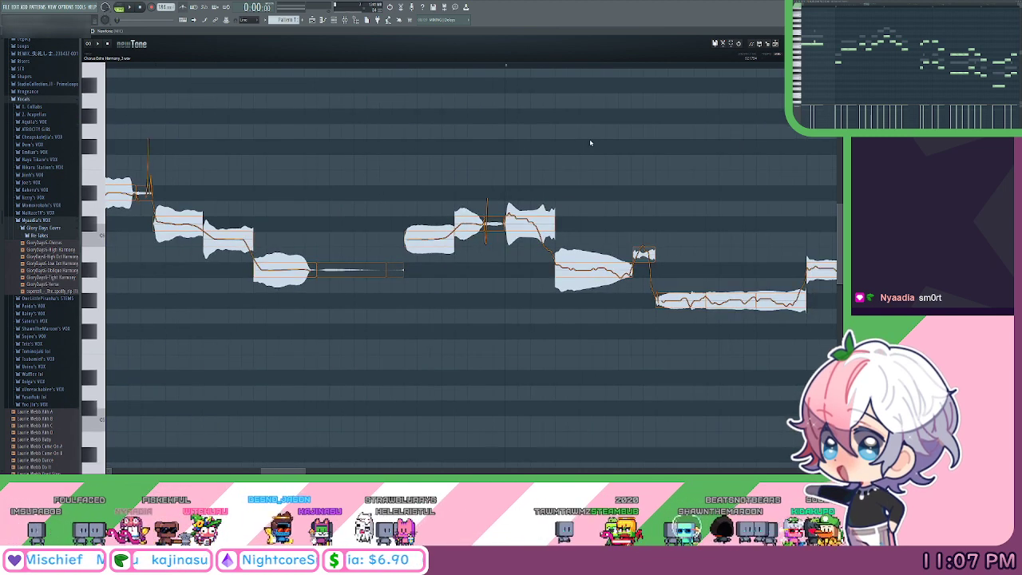
# Play back the passage from the gap into the two rising notes to check their timing and pitch.
pyautogui.press('space')
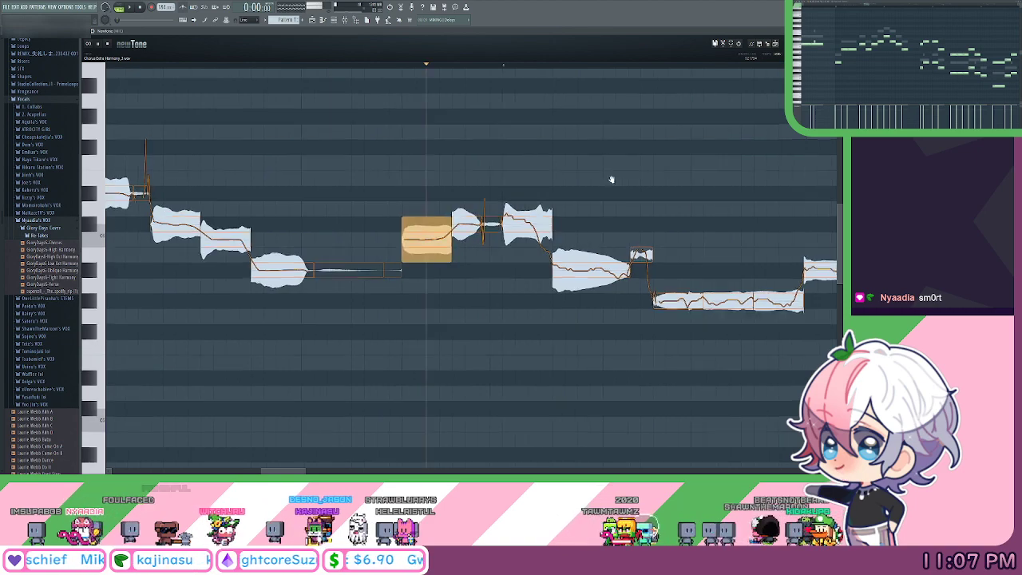
pyautogui.press('space')
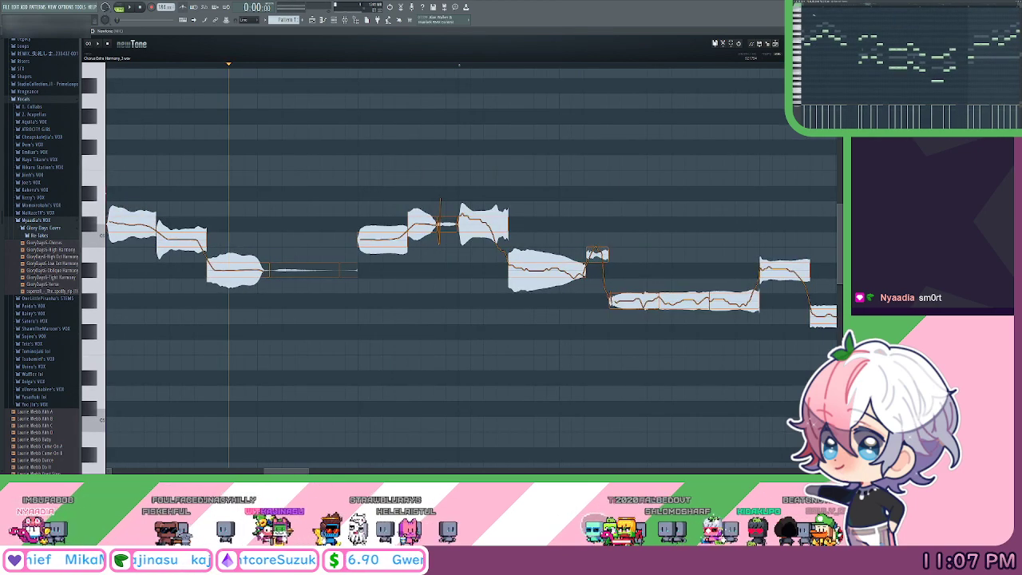
pyautogui.click(298, 64)
pyautogui.press('space')
pyautogui.press('space')
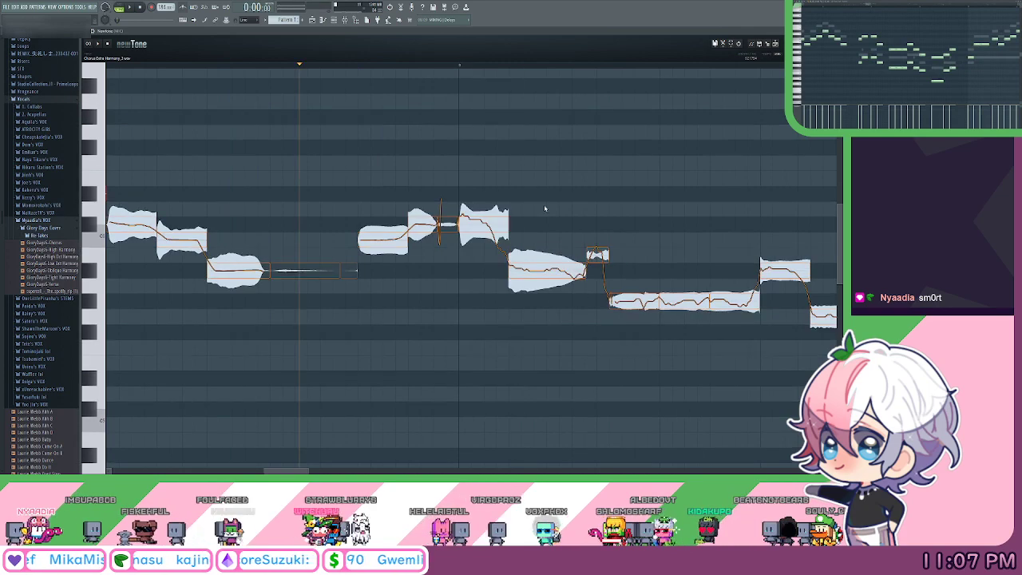
pyautogui.moveTo(497, 246); pyautogui.dragTo(505, 235)
pyautogui.press('space')
pyautogui.press('space')
pyautogui.press('space')
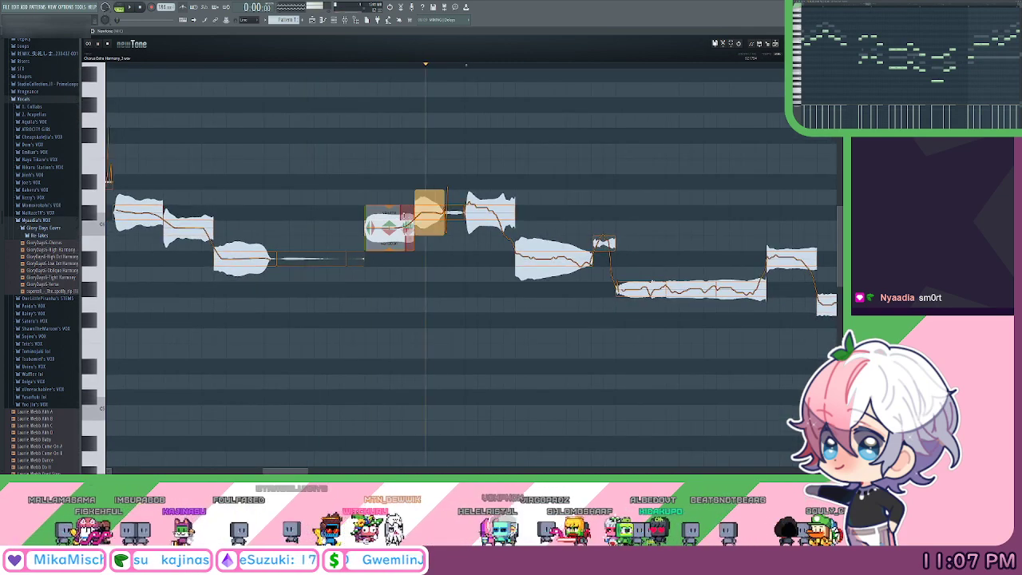
pyautogui.press('space')
# Move the boundary between the two rising notes earlier so the higher note starts sooner, and play back the change.
pyautogui.moveTo(414, 227); pyautogui.dragTo(391, 226)
pyautogui.press('space')
pyautogui.press('space')
pyautogui.press('space')
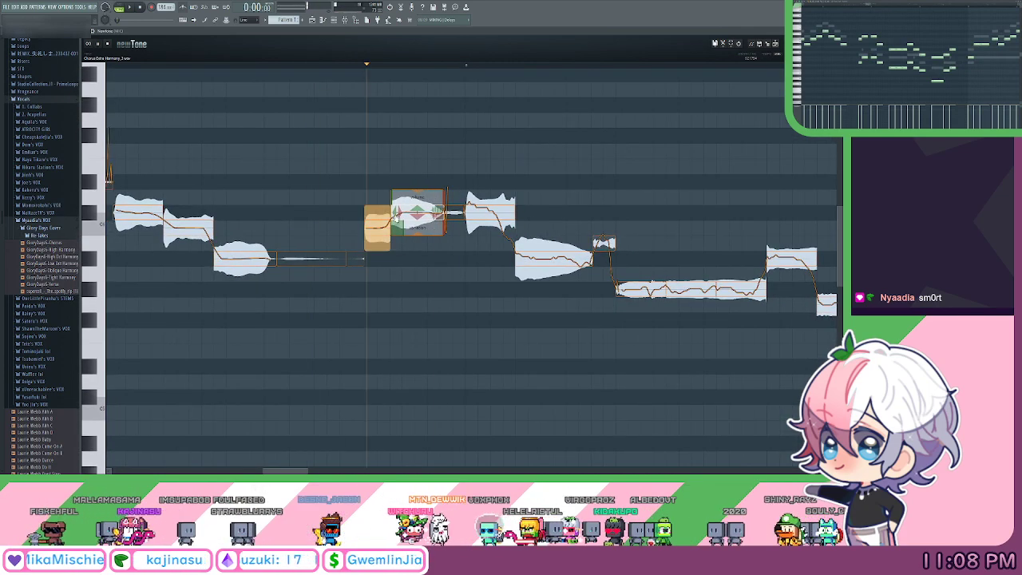
pyautogui.press('space')
# Smooth the transition between the shortened note and the higher note after it, and play back the passage.
pyautogui.click(377, 227)
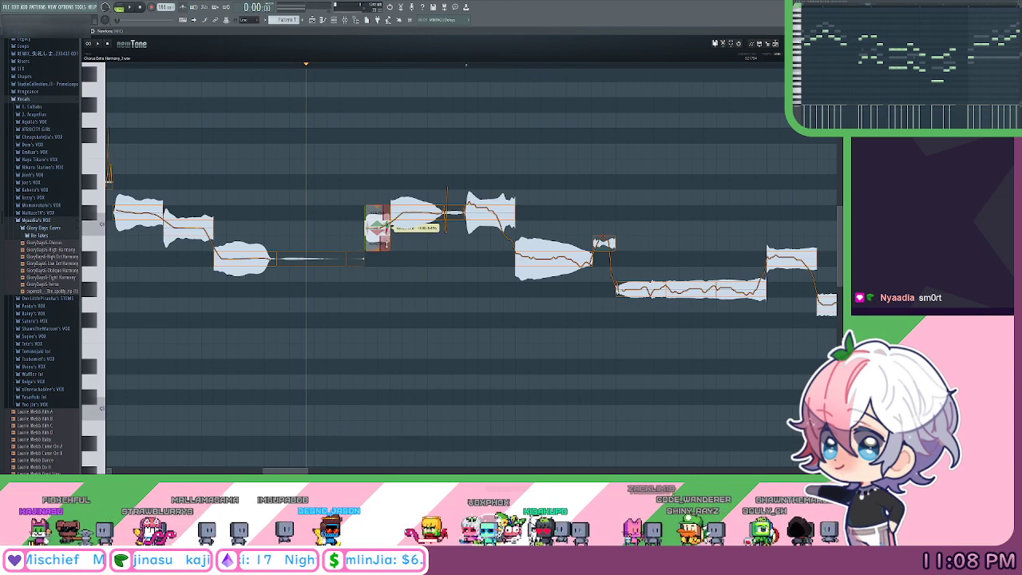
pyautogui.click(388, 237)
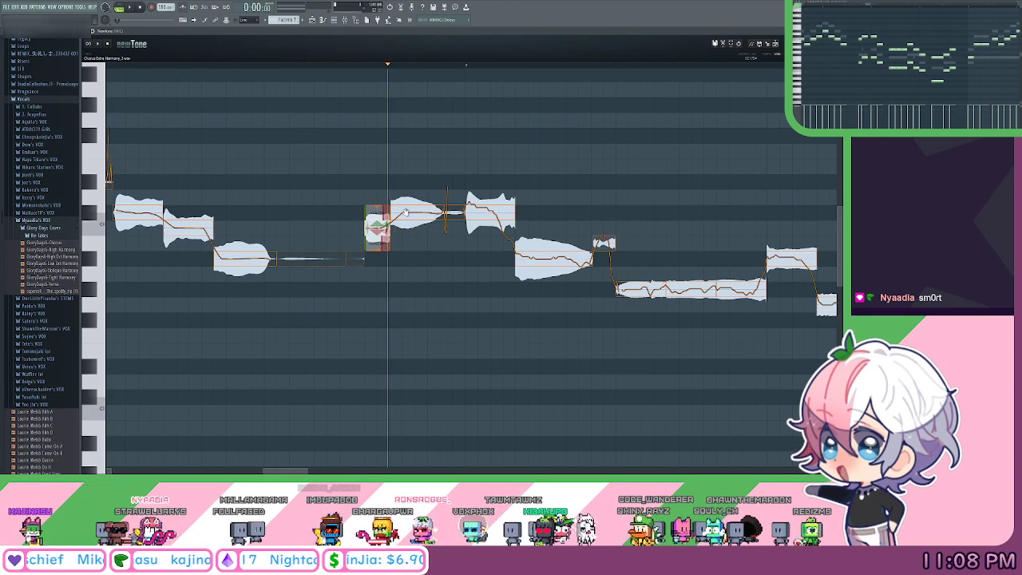
pyautogui.click(397, 229)
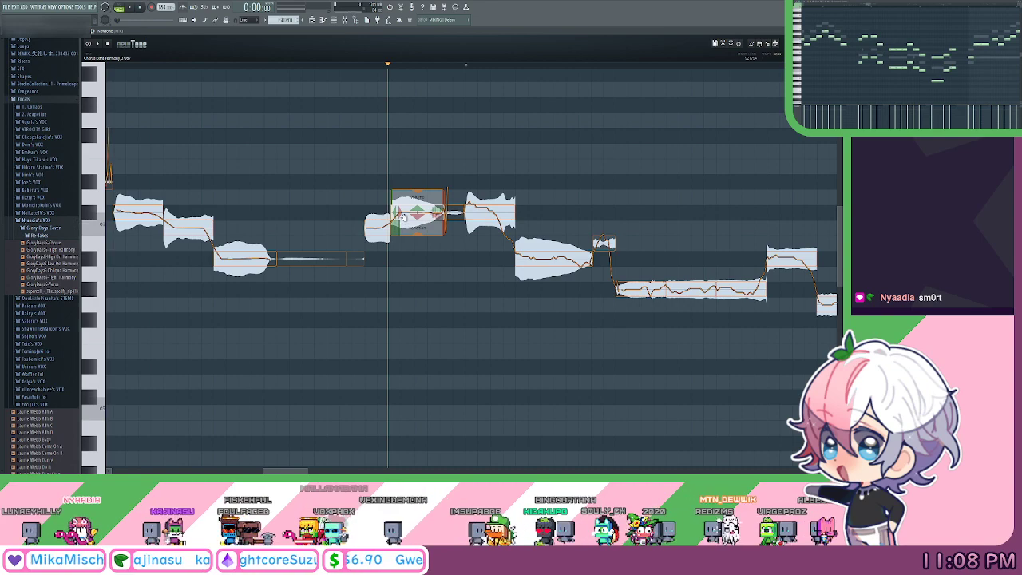
pyautogui.moveTo(608, 175); pyautogui.dragTo(541, 179)
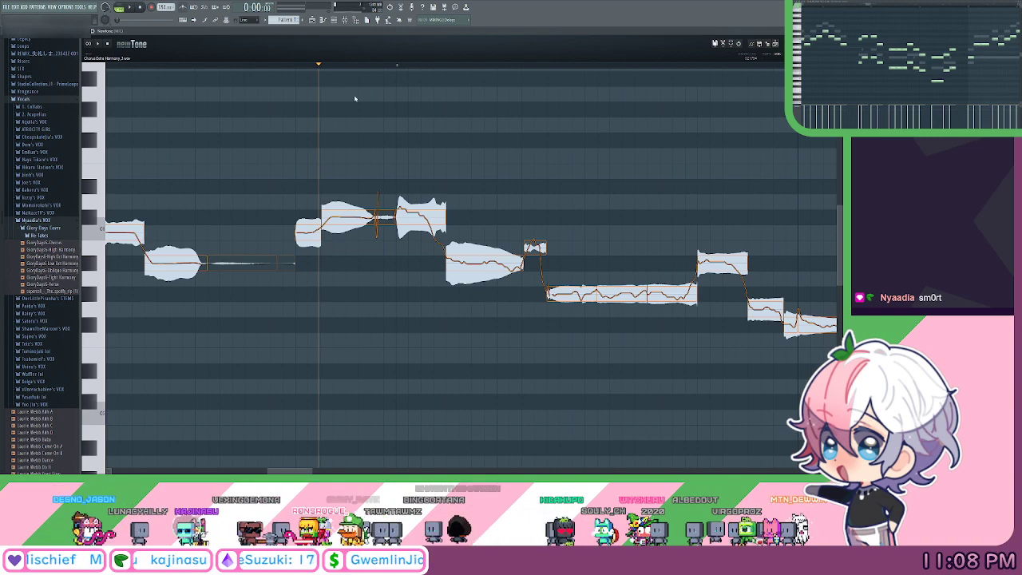
pyautogui.hscroll(1, 447, 127)
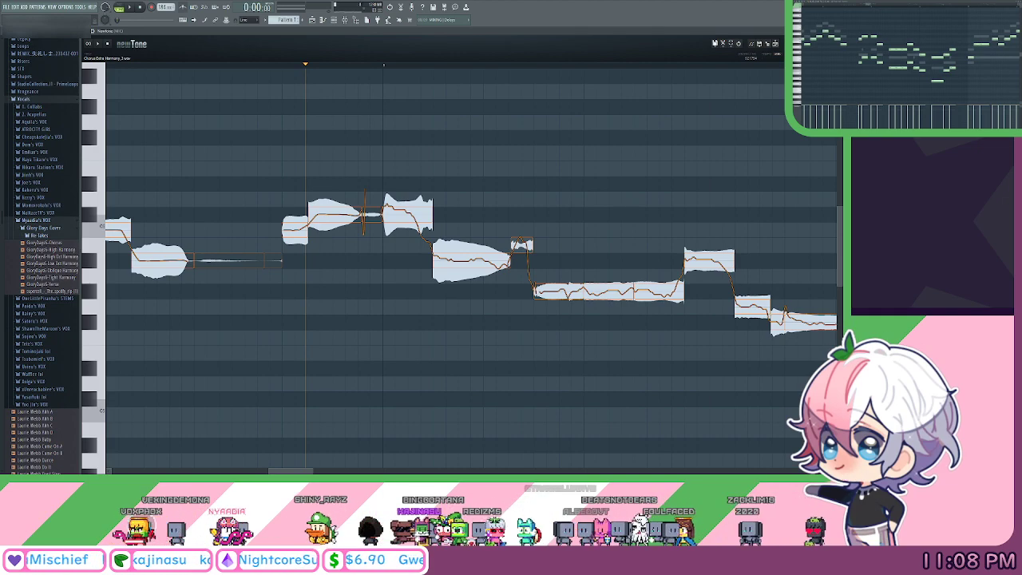
pyautogui.click(267, 176)
pyautogui.press('space')
pyautogui.moveTo(506, 161)
pyautogui.mouseDown()
pyautogui.moveTo(458, 155)
pyautogui.moveTo(503, 149)
pyautogui.mouseUp()
pyautogui.press('space')
# Reduce the pitch variation of the note that follows the short breath and play back the passage.
pyautogui.click(397, 208)
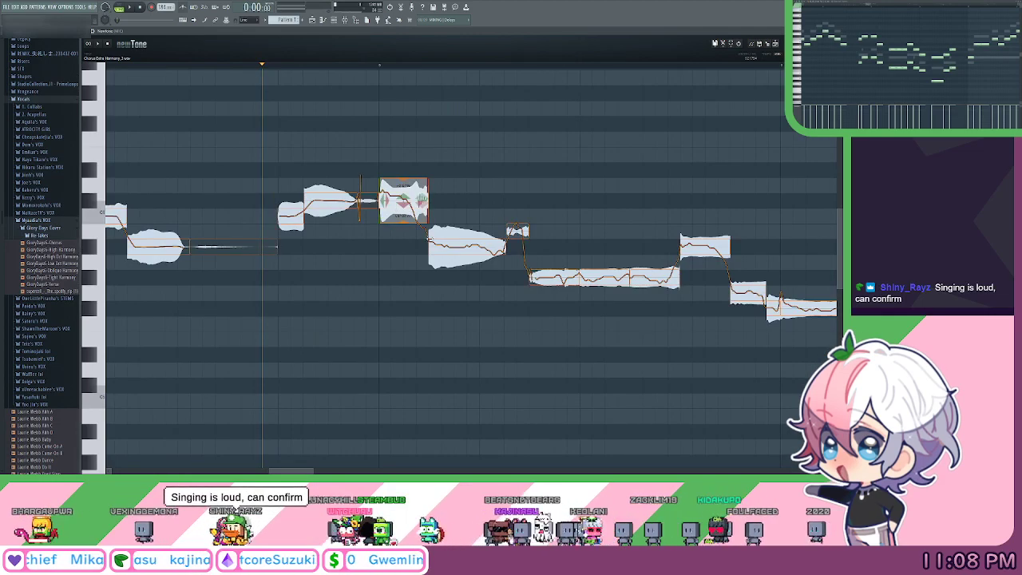
pyautogui.press('space')
pyautogui.moveTo(405, 215); pyautogui.dragTo(407, 175)
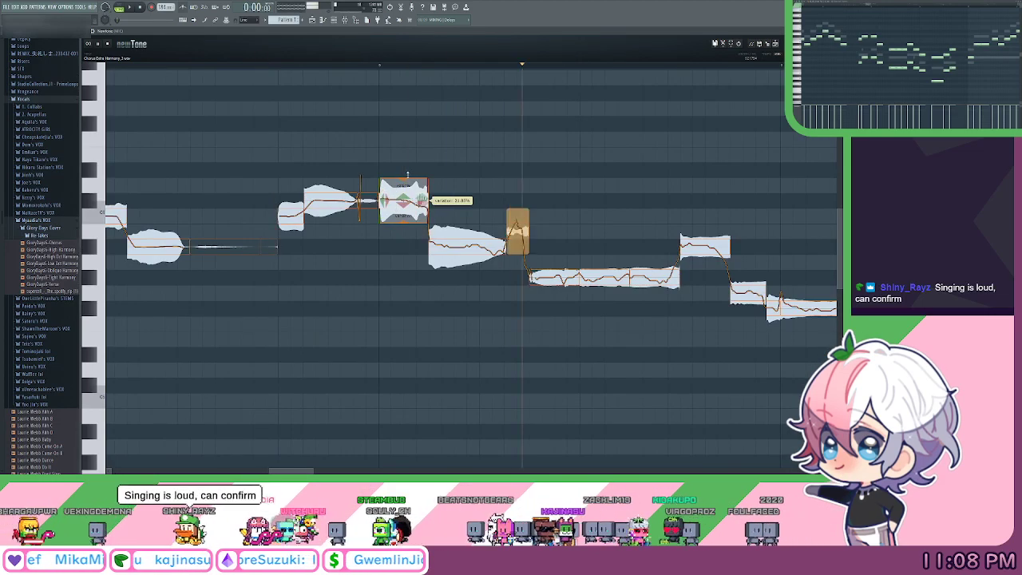
pyautogui.press('space')
pyautogui.click(223, 91)
pyautogui.press('space')
pyautogui.moveTo(476, 300); pyautogui.dragTo(442, 290)
pyautogui.press('space')
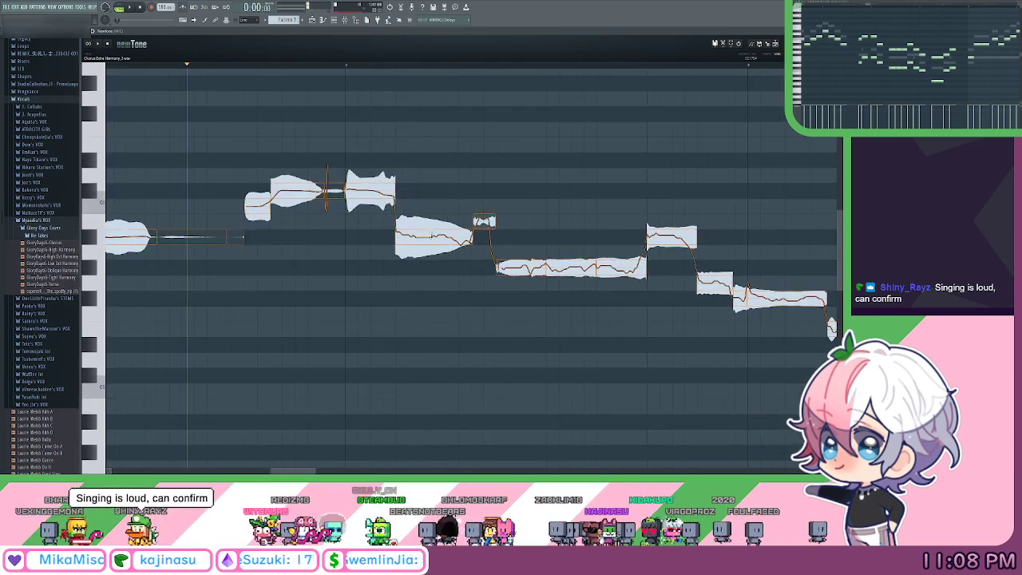
# Flatten the pitch variation of the next lower sustained note and smooth the outgoing transition of the note leading into it.
pyautogui.click(431, 235)
pyautogui.click(393, 205)
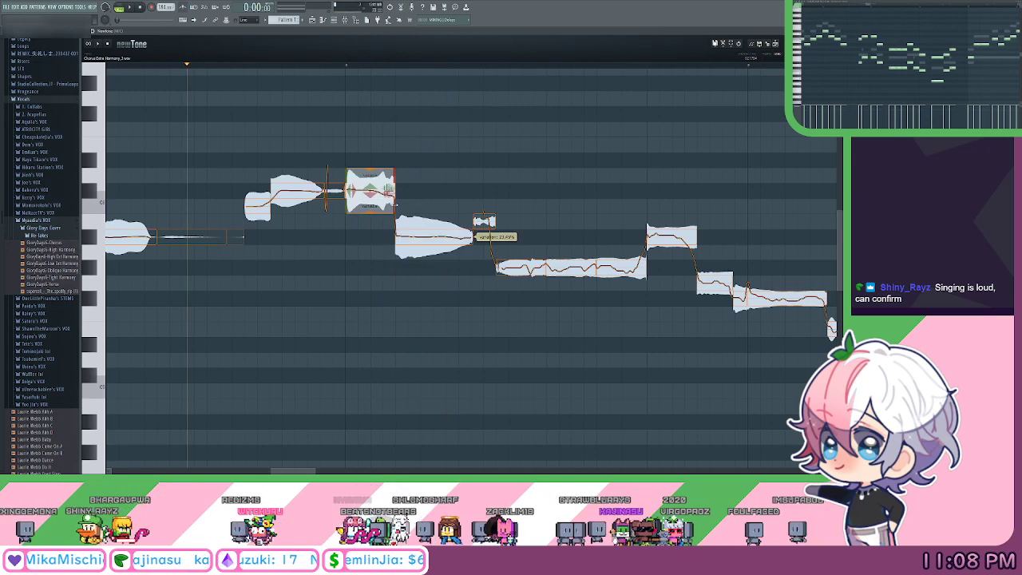
pyautogui.moveTo(385, 202); pyautogui.dragTo(385, 212)
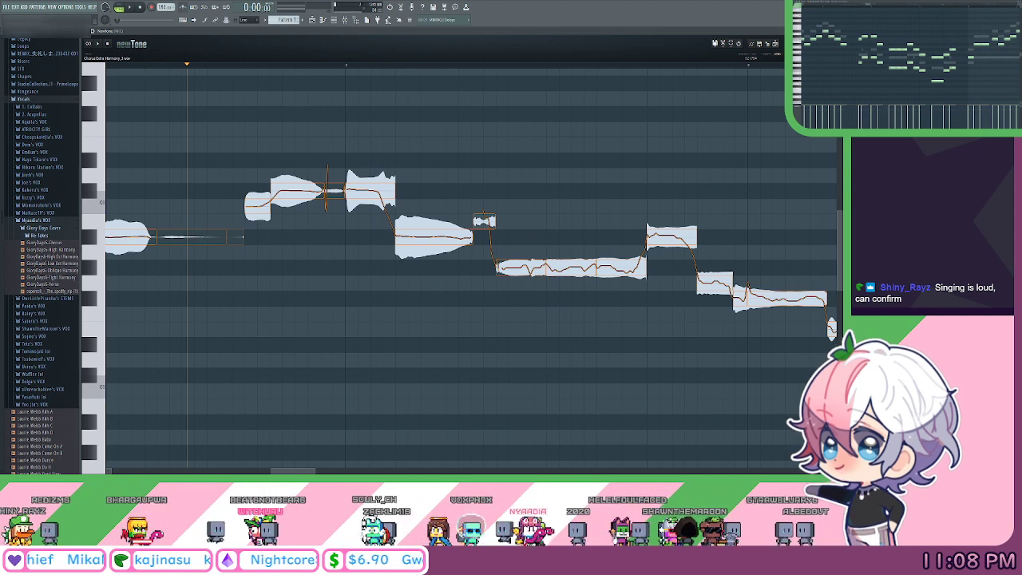
# Set the playback start just before the two rising notes and review the phrase through the descending notes.
pyautogui.scroll(-1, 243, 128)
pyautogui.click(238, 64)
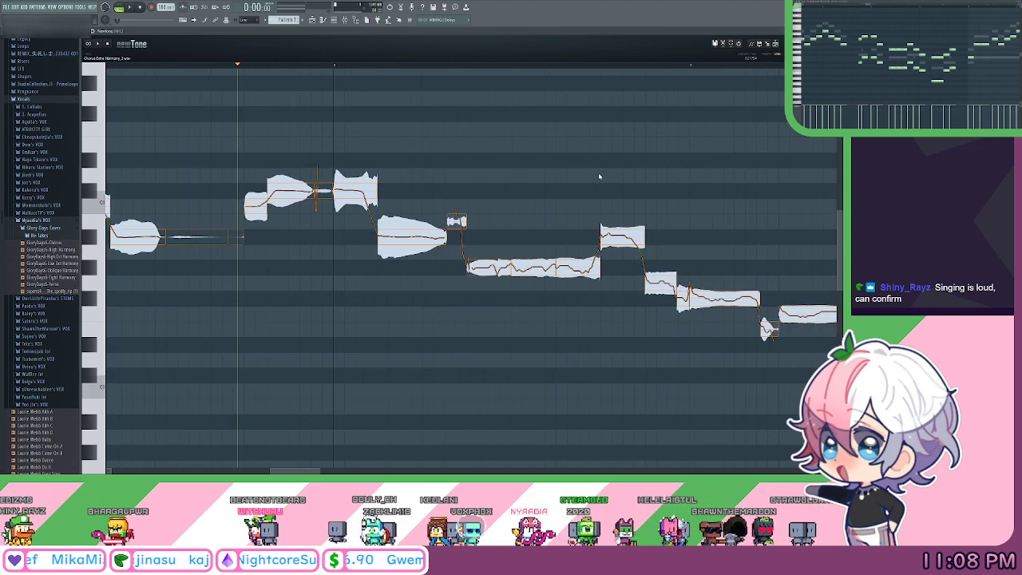
pyautogui.hscroll(1, 599, 176)
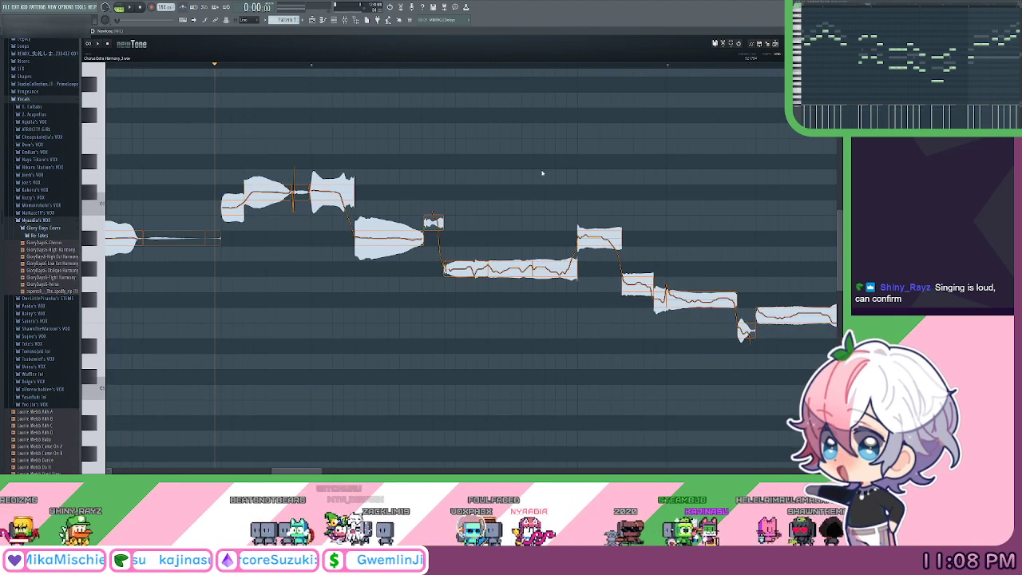
pyautogui.moveTo(542, 170); pyautogui.dragTo(550, 169)
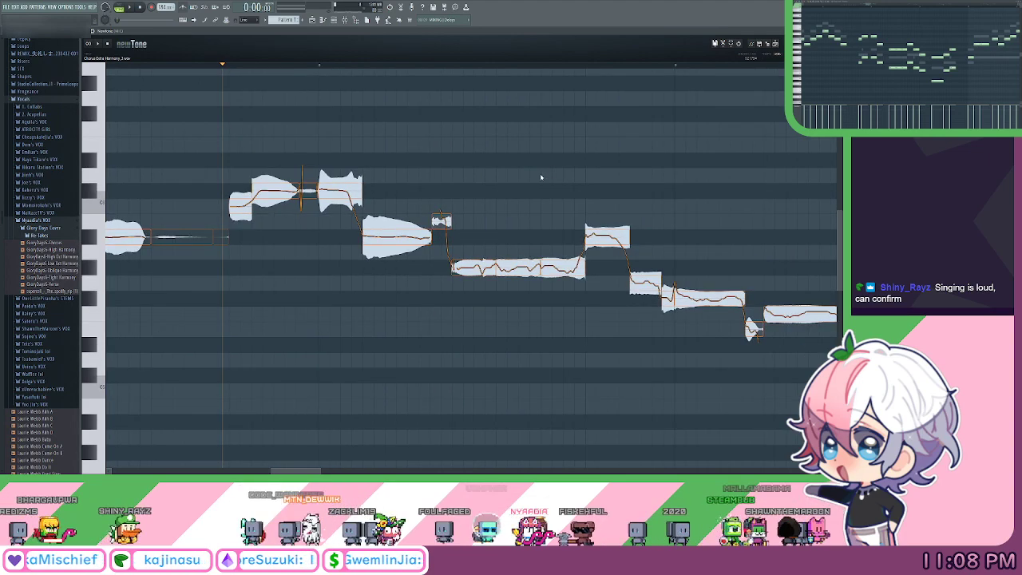
pyautogui.hscroll(2, 542, 193)
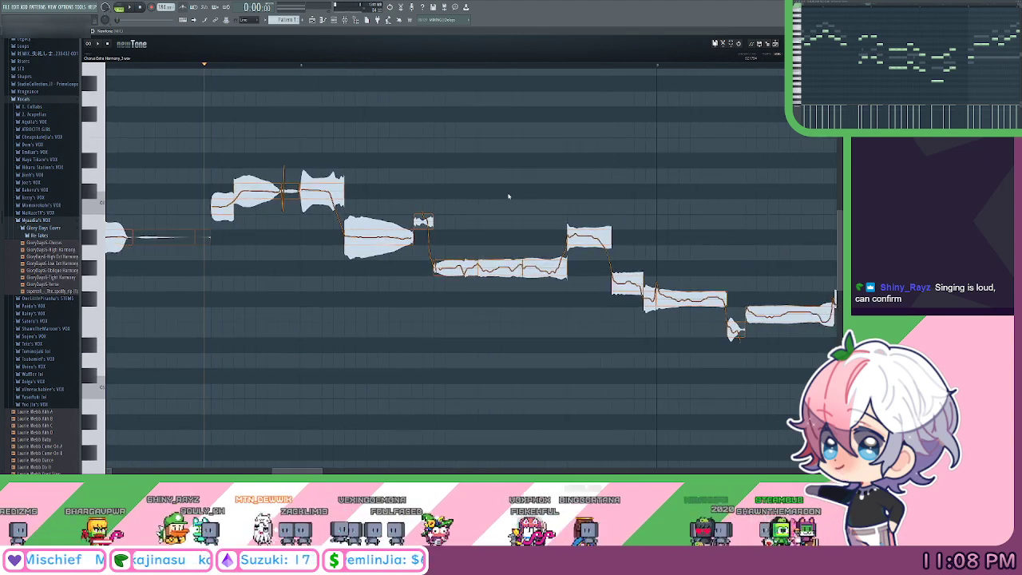
# Play the passage and smooth the transition from the second high note down into the long tapered note.
pyautogui.moveTo(526, 193); pyautogui.dragTo(517, 216)
pyautogui.press('space')
pyautogui.press('space')
pyautogui.moveTo(441, 302)
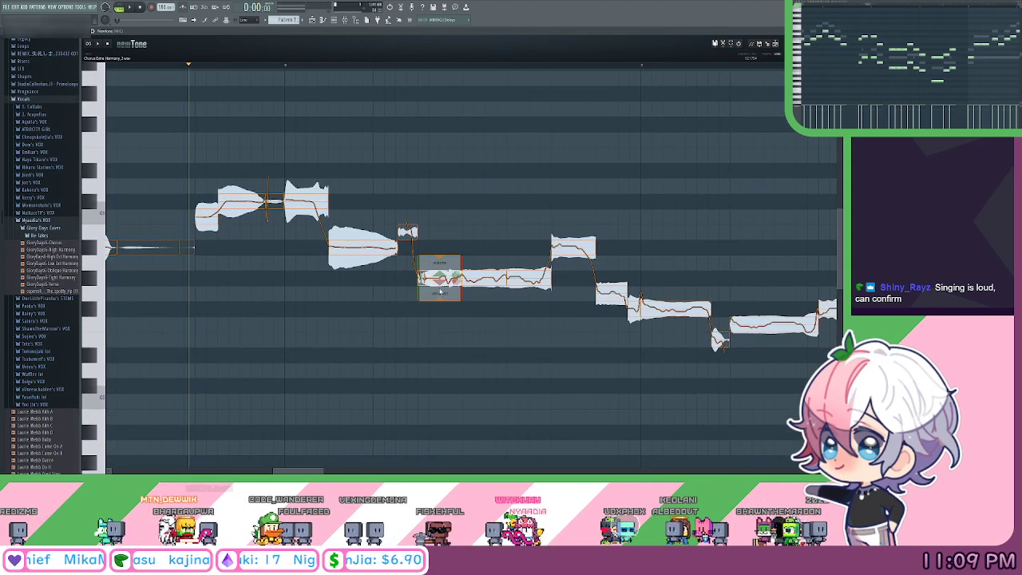
pyautogui.moveTo(329, 264)
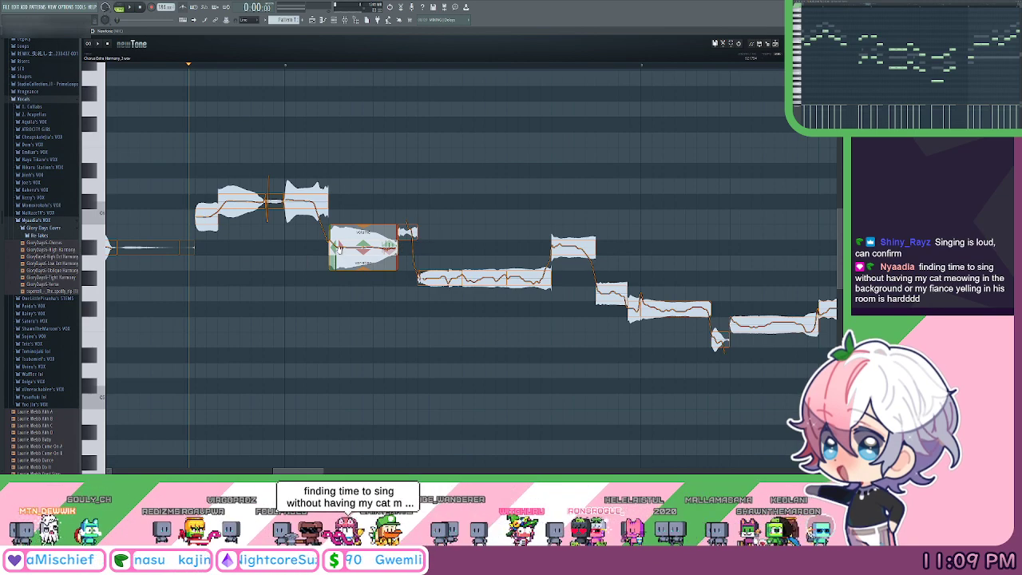
pyautogui.moveTo(316, 214)
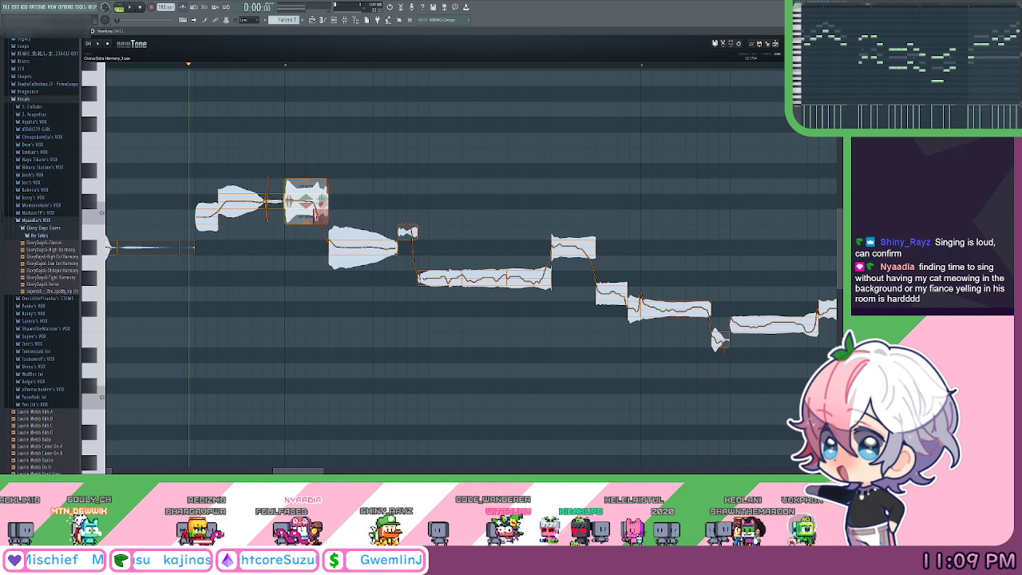
pyautogui.moveTo(321, 214); pyautogui.dragTo(323, 218)
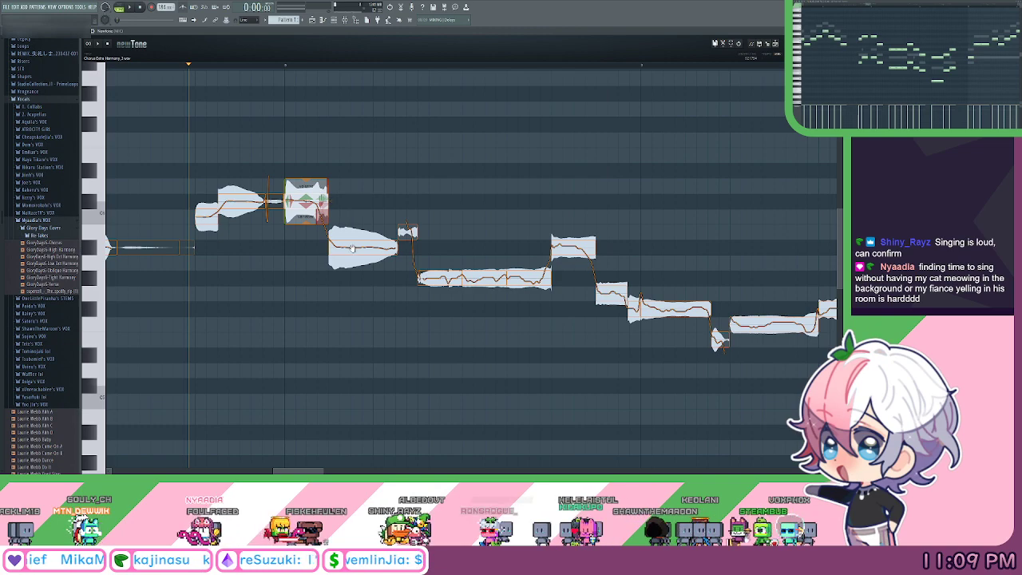
pyautogui.click(352, 249)
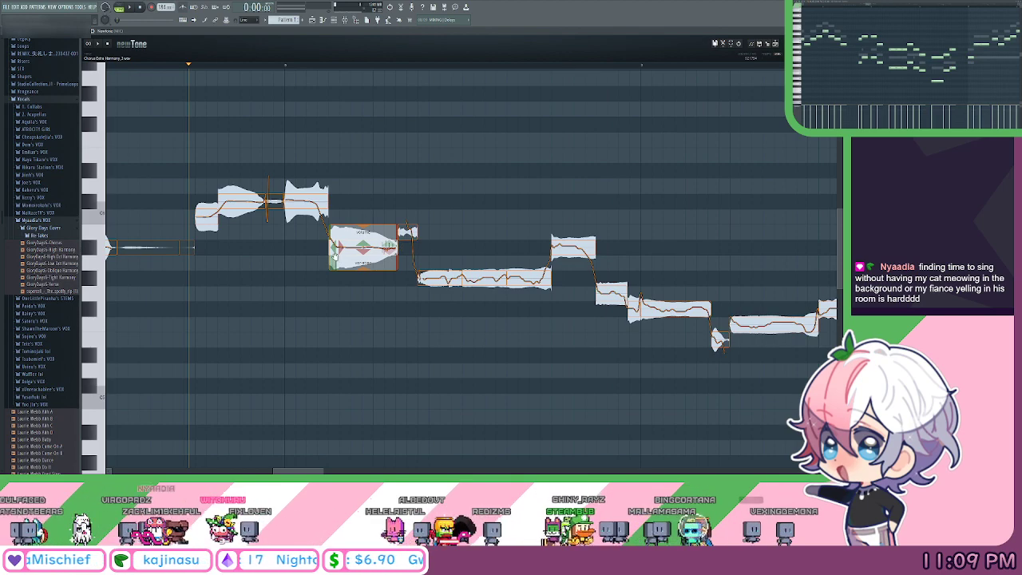
pyautogui.click(417, 166)
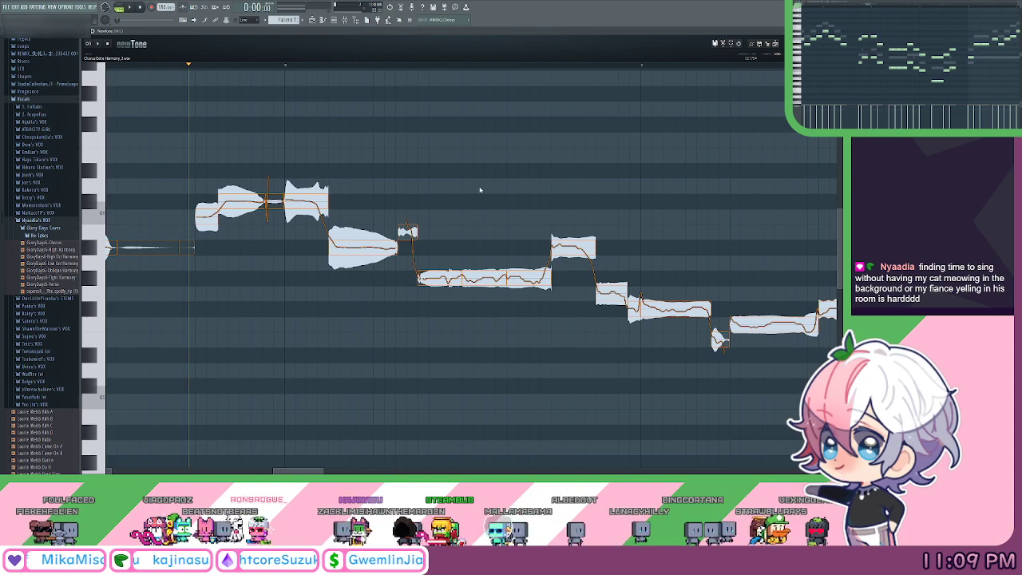
# Flatten the pitch variation of the three joined segments of the low sustained note and play back the passage.
pyautogui.press('space')
pyautogui.moveTo(538, 202); pyautogui.dragTo(419, 183)
pyautogui.press('space')
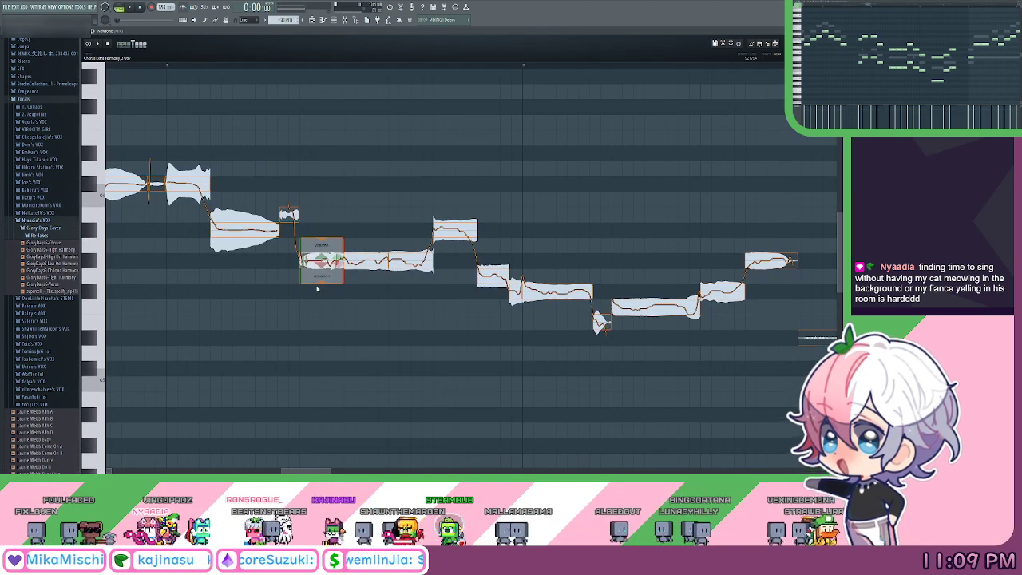
pyautogui.moveTo(337, 257); pyautogui.dragTo(421, 286)
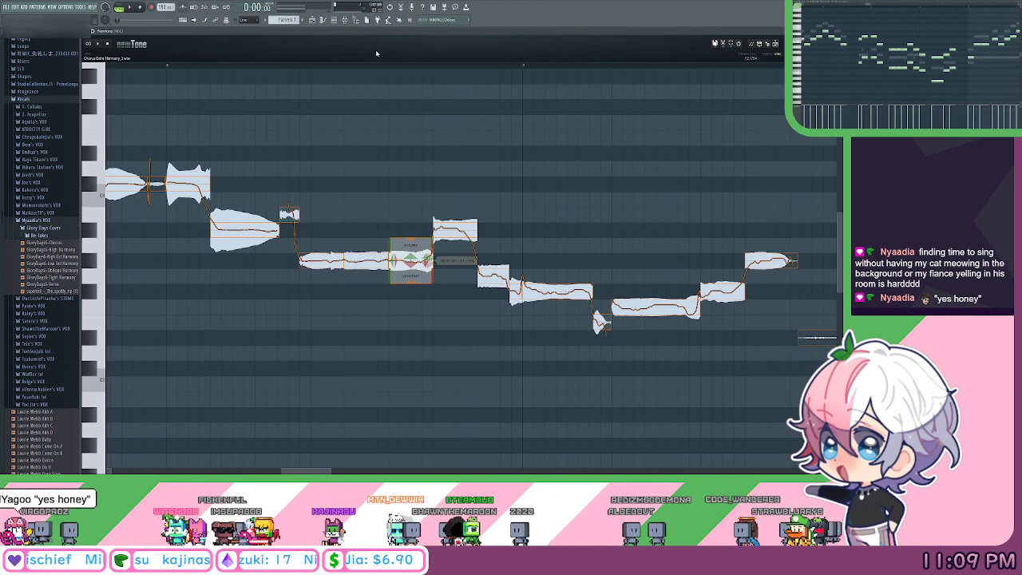
pyautogui.press('space')
pyautogui.press('space')
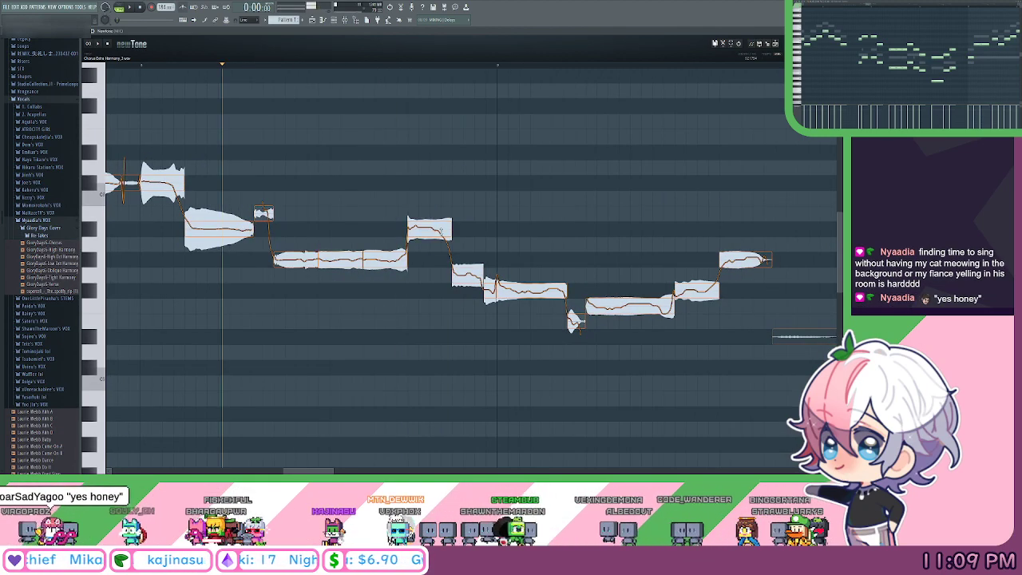
# Flatten the higher note after the three joined segments, smooth the transition between them, and play back the passage.
pyautogui.press('space')
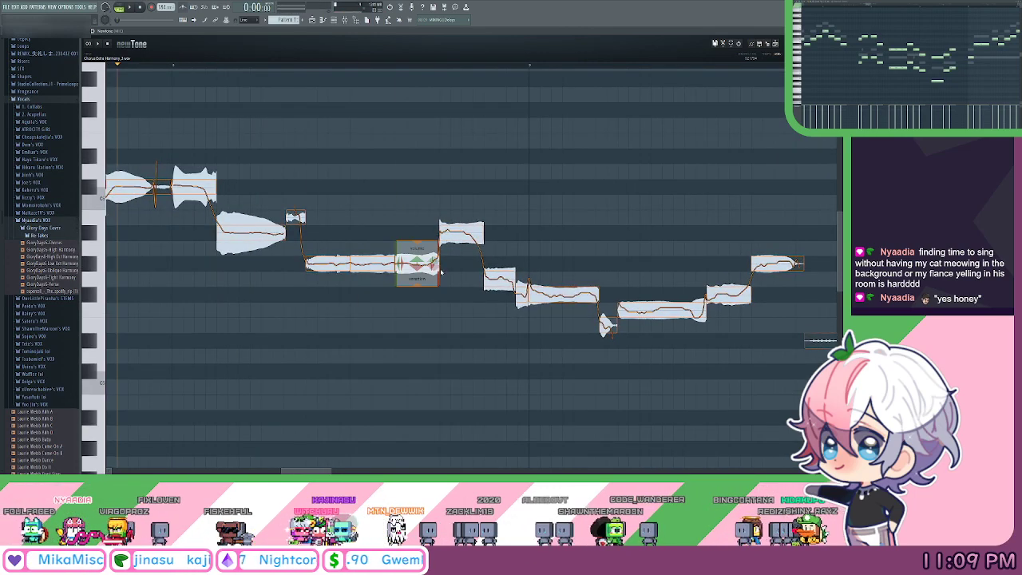
pyautogui.moveTo(457, 256); pyautogui.dragTo(459, 264)
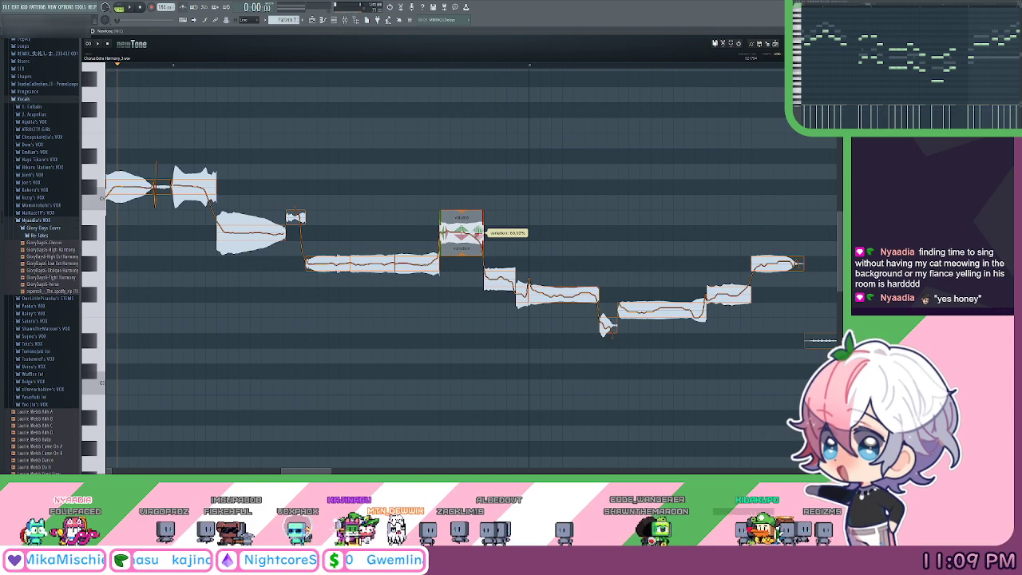
pyautogui.moveTo(457, 205); pyautogui.dragTo(457, 211)
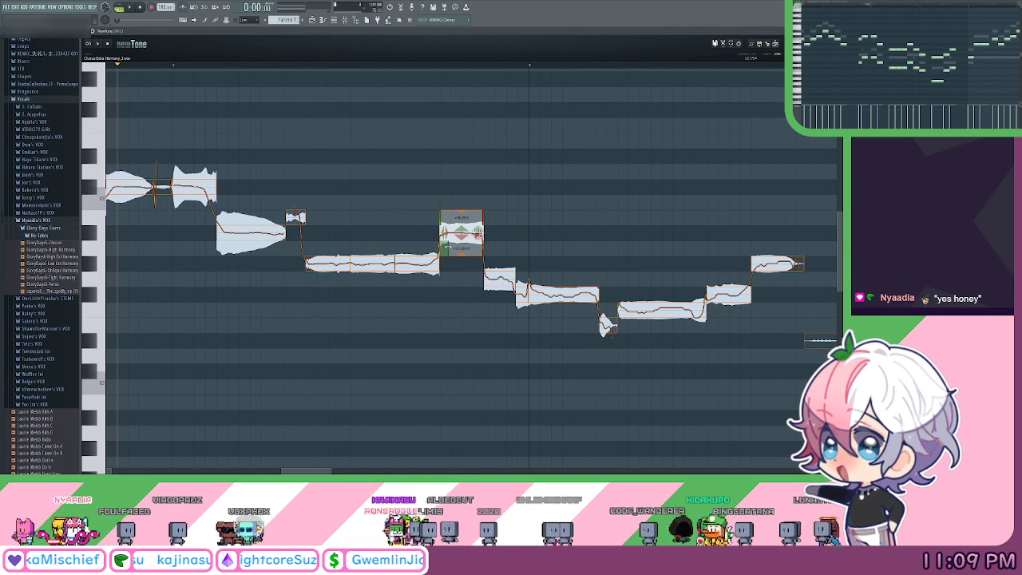
pyautogui.moveTo(445, 248); pyautogui.dragTo(444, 254)
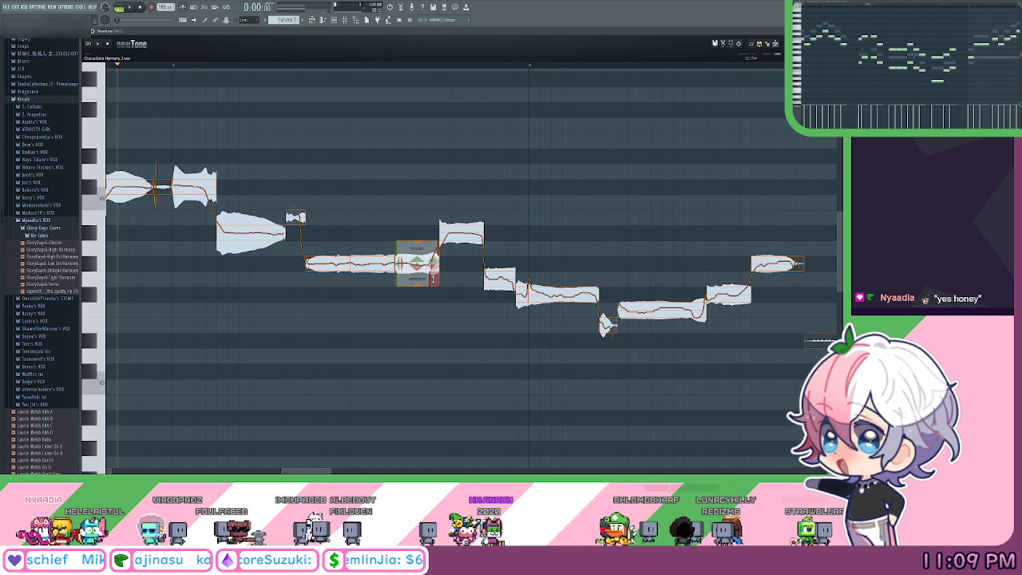
pyautogui.moveTo(436, 278); pyautogui.dragTo(436, 282)
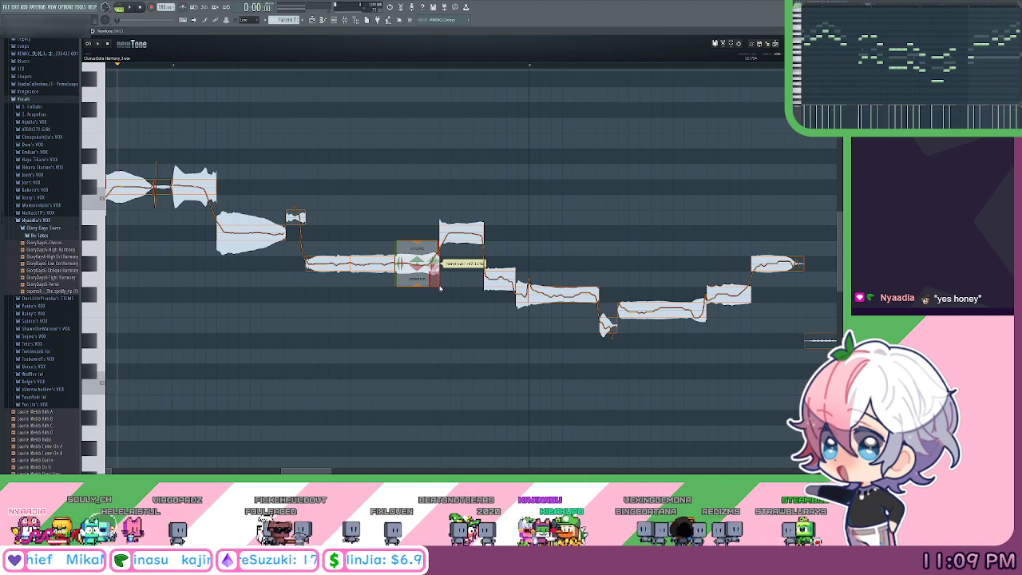
pyautogui.press('space')
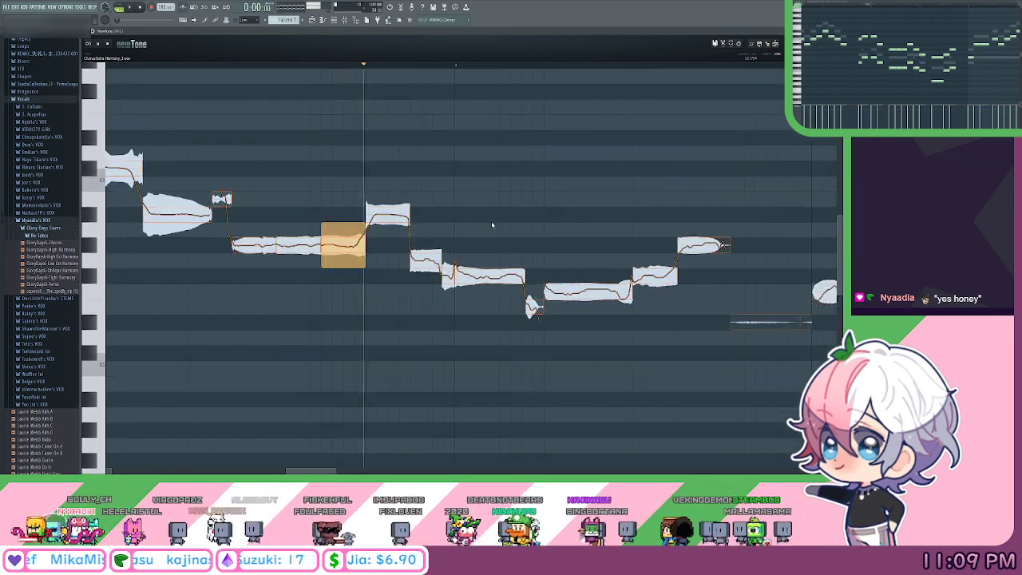
pyautogui.press('space')
# Raise the short note after that higher note by one semitone, smooth its incoming transition with a 20% ramp in, and play it back.
pyautogui.moveTo(425, 279); pyautogui.dragTo(424, 248)
pyautogui.press('space')
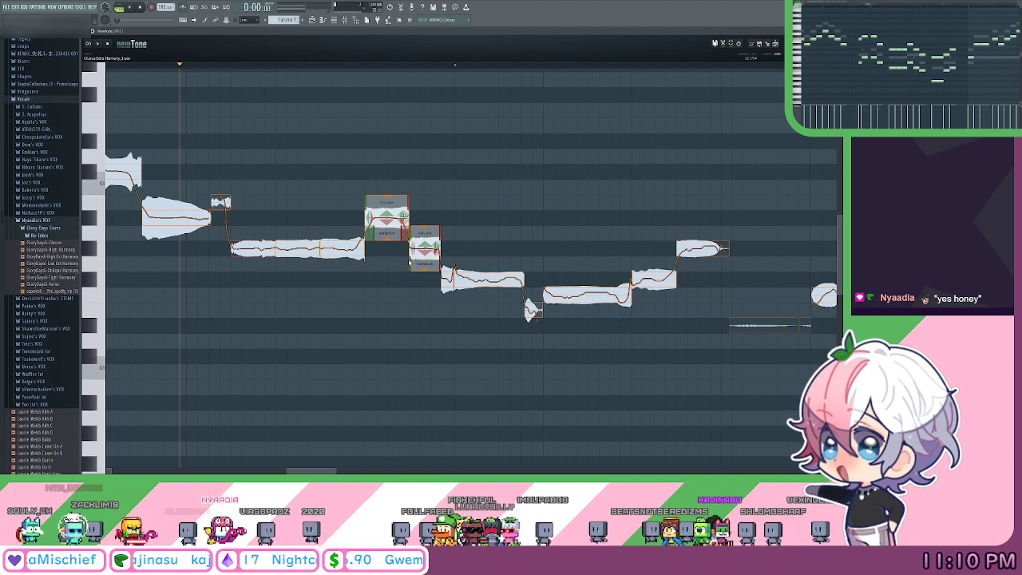
pyautogui.click(412, 257)
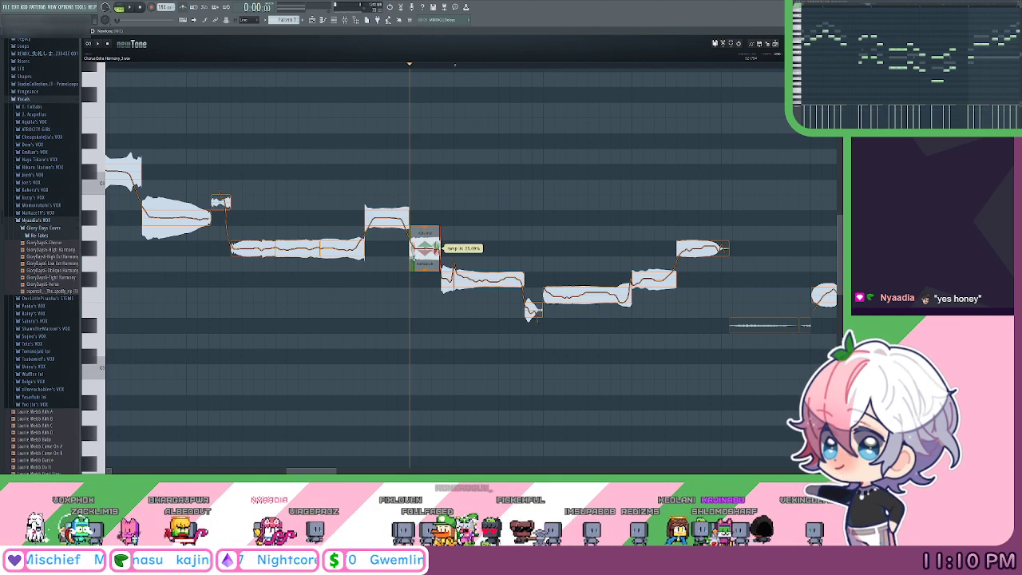
pyautogui.click(157, 67)
pyautogui.moveTo(453, 189); pyautogui.dragTo(360, 167)
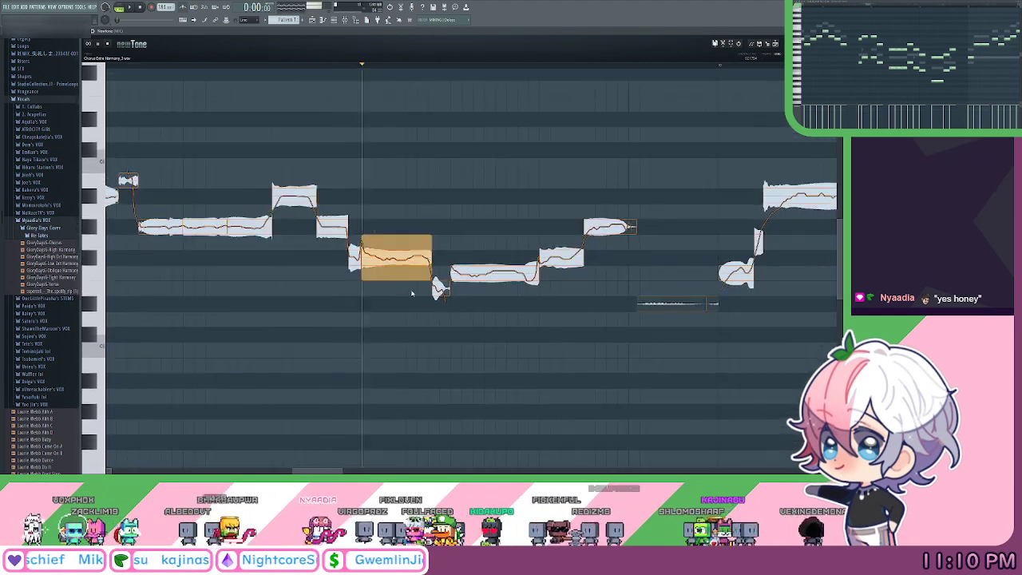
pyautogui.press('space')
# Reduce the pitch variation of the lower sustained note that follows the raised short note and play back the descending passage.
pyautogui.moveTo(396, 279); pyautogui.dragTo(396, 294)
pyautogui.press('space')
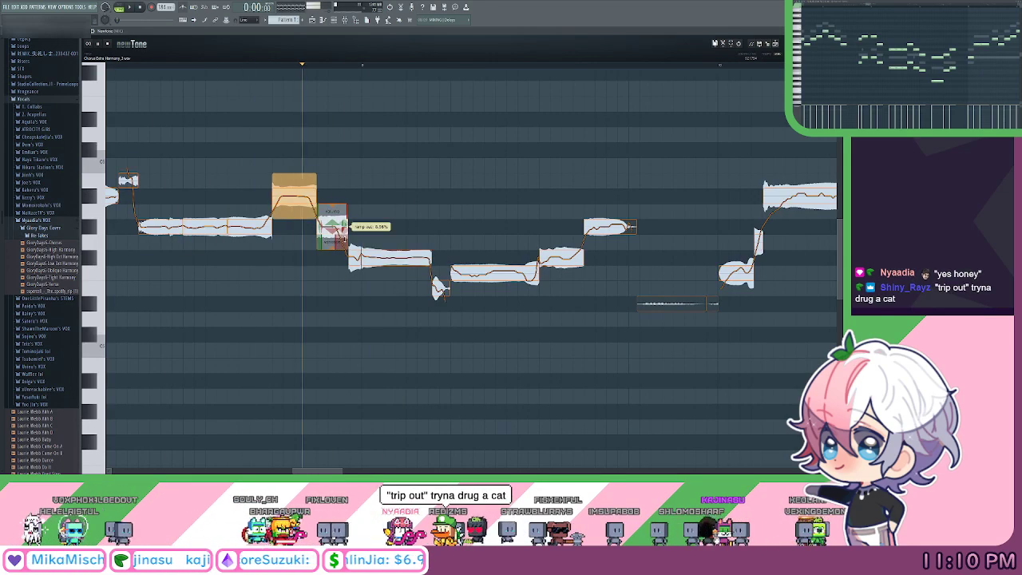
pyautogui.press('space')
pyautogui.moveTo(399, 276); pyautogui.dragTo(399, 286)
pyautogui.press('space')
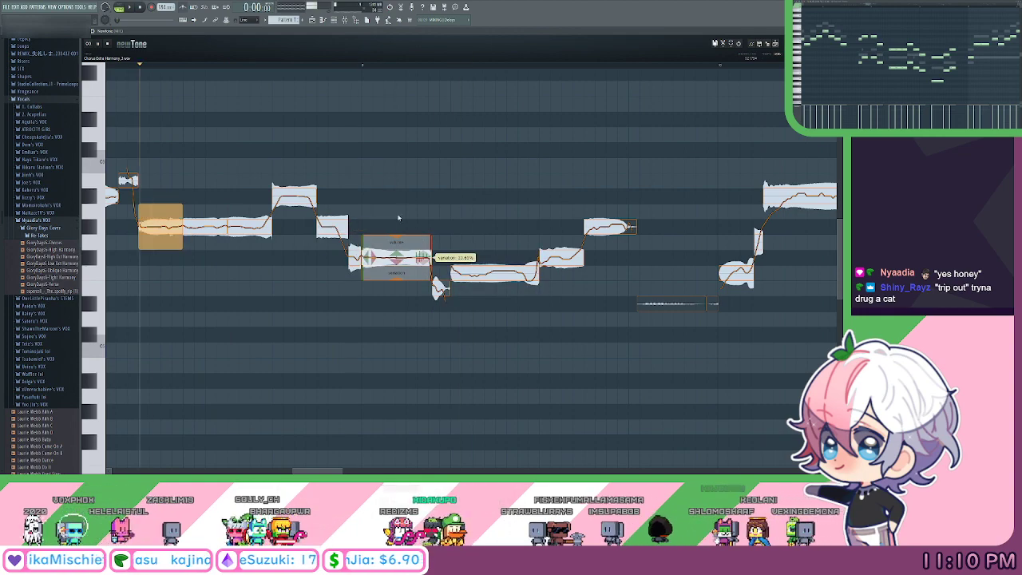
pyautogui.press('space')
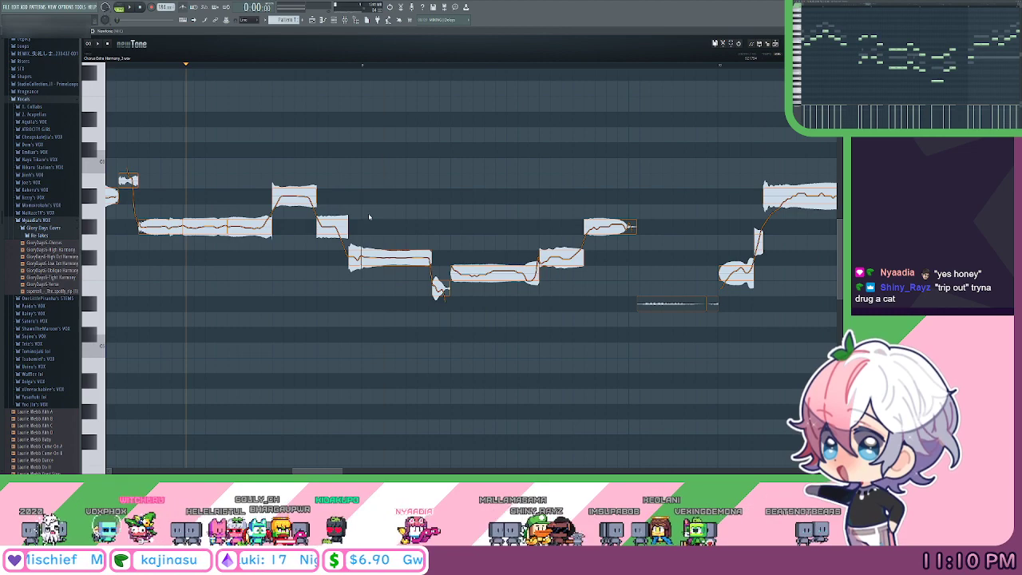
# Set the playback start before the descending notes and review the phrase down to its lowest short note.
pyautogui.moveTo(445, 204); pyautogui.dragTo(402, 190)
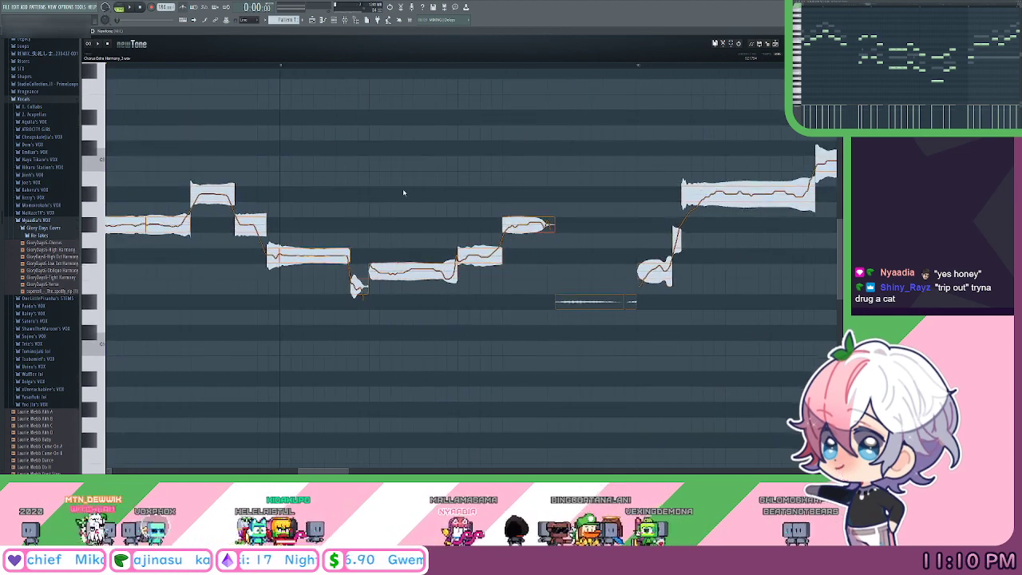
pyautogui.click(400, 191)
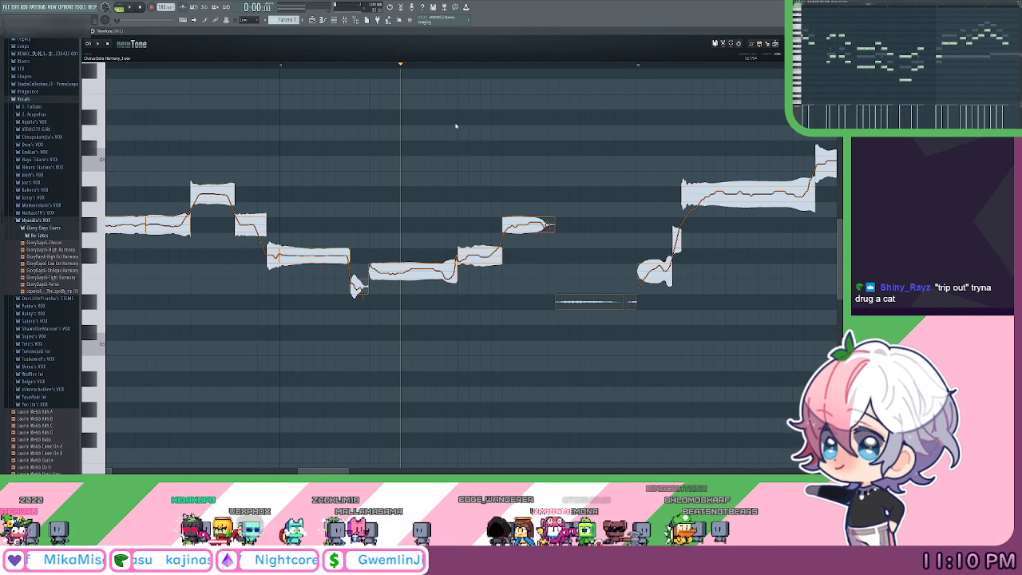
pyautogui.scroll(-1, 399, 69)
pyautogui.scroll(1, 399, 68)
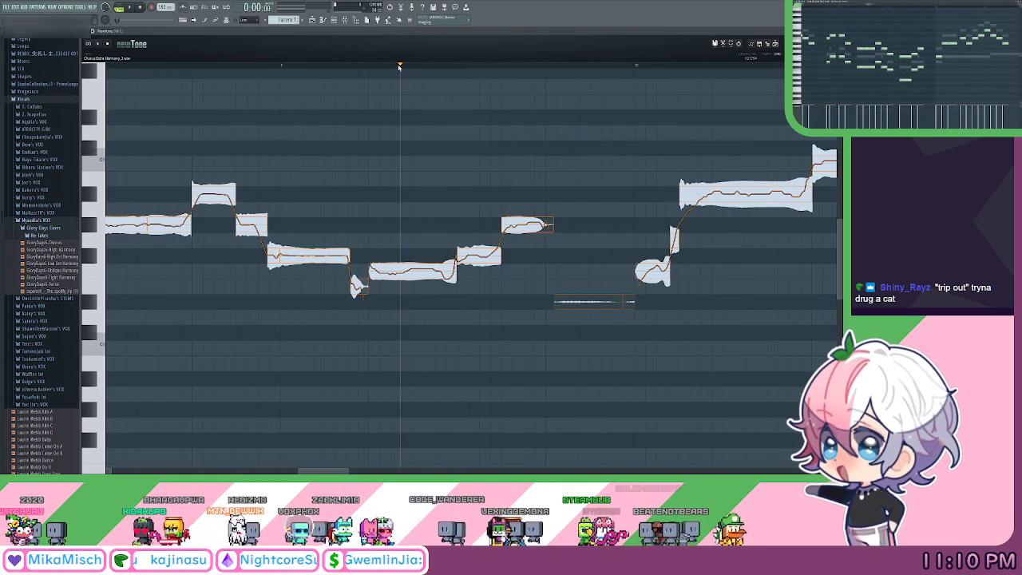
pyautogui.scroll(-1, 400, 68)
pyautogui.click(366, 67)
pyautogui.press('space')
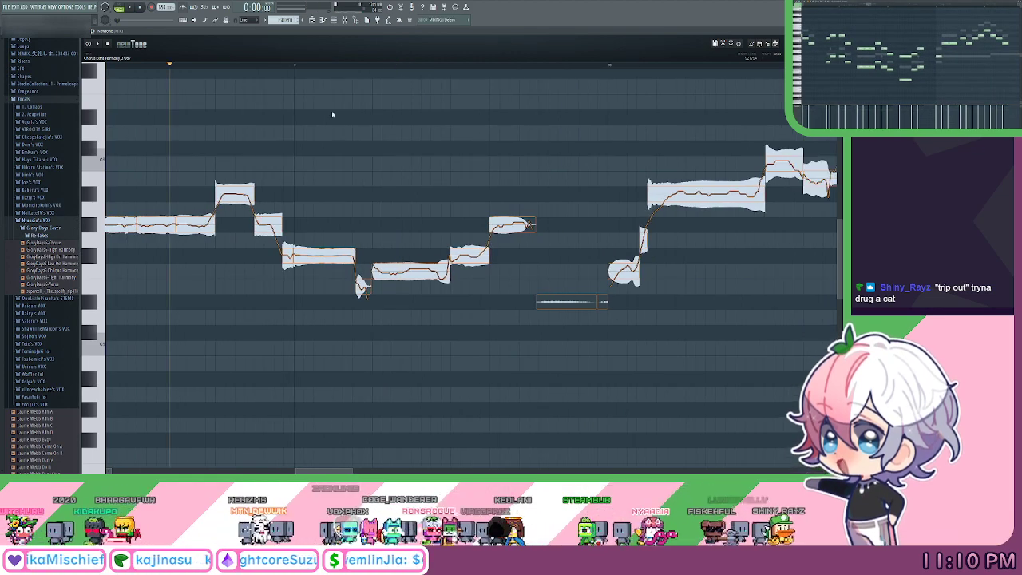
pyautogui.press('space')
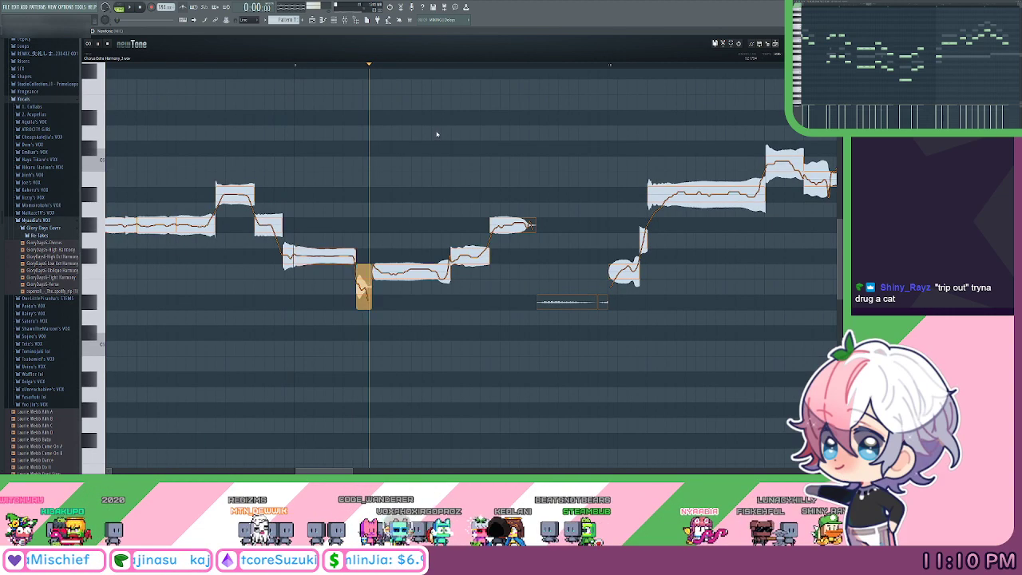
pyautogui.press('space')
# Flatten the lowest sustained note and smooth its transition into the short rising note after it.
pyautogui.moveTo(440, 180); pyautogui.dragTo(436, 187)
pyautogui.moveTo(415, 306)
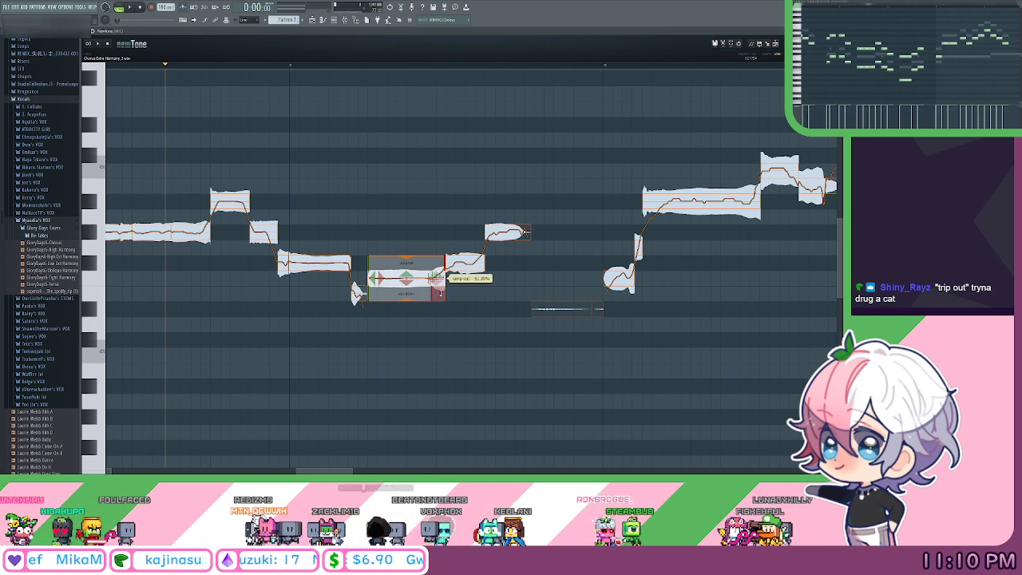
pyautogui.press('space')
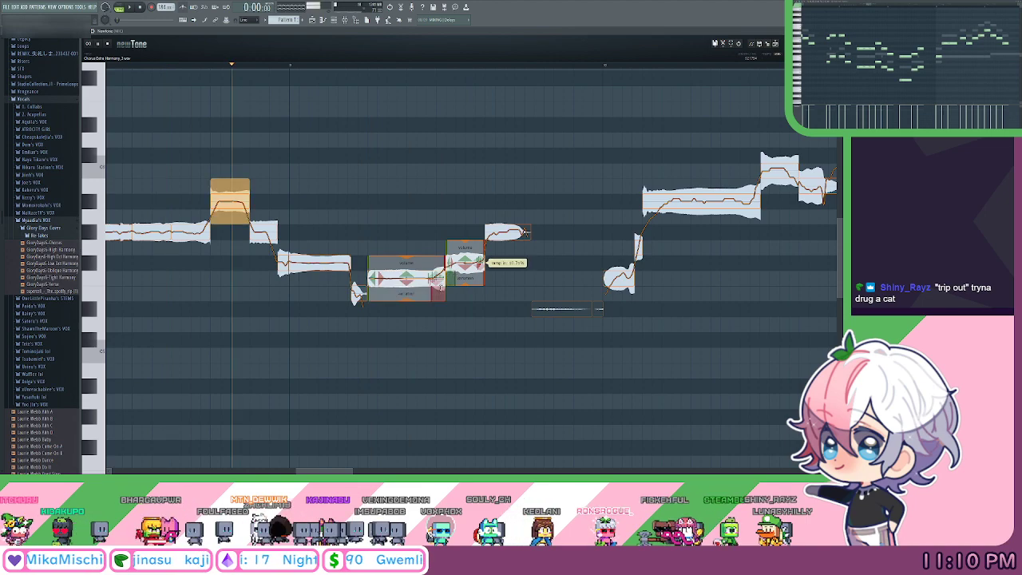
pyautogui.press('space')
# Flatten the last note of the phrase, smooth the rising note's transition into it, and play back the passage.
pyautogui.press('space')
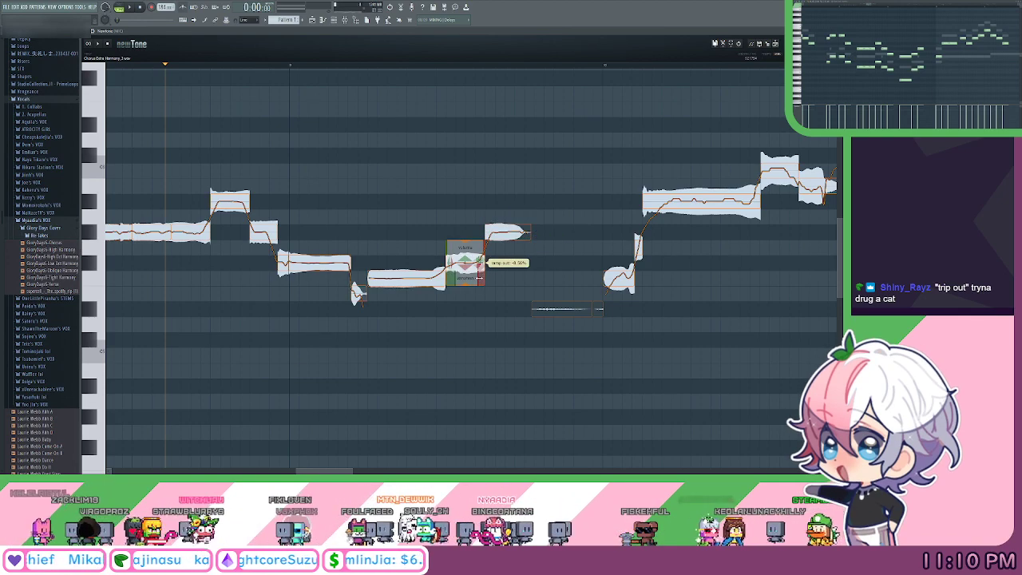
pyautogui.moveTo(481, 278); pyautogui.dragTo(483, 278)
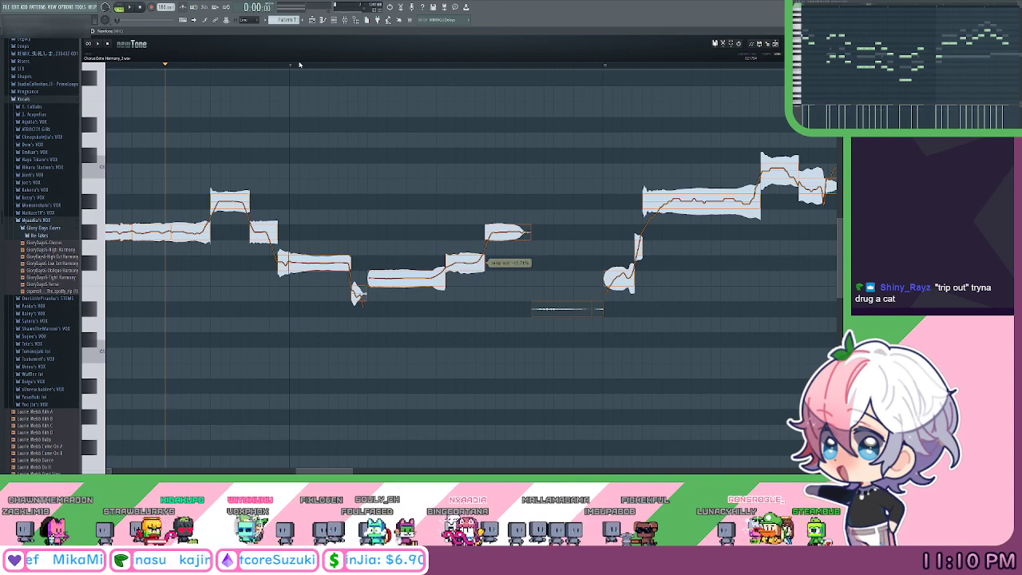
pyautogui.press('space')
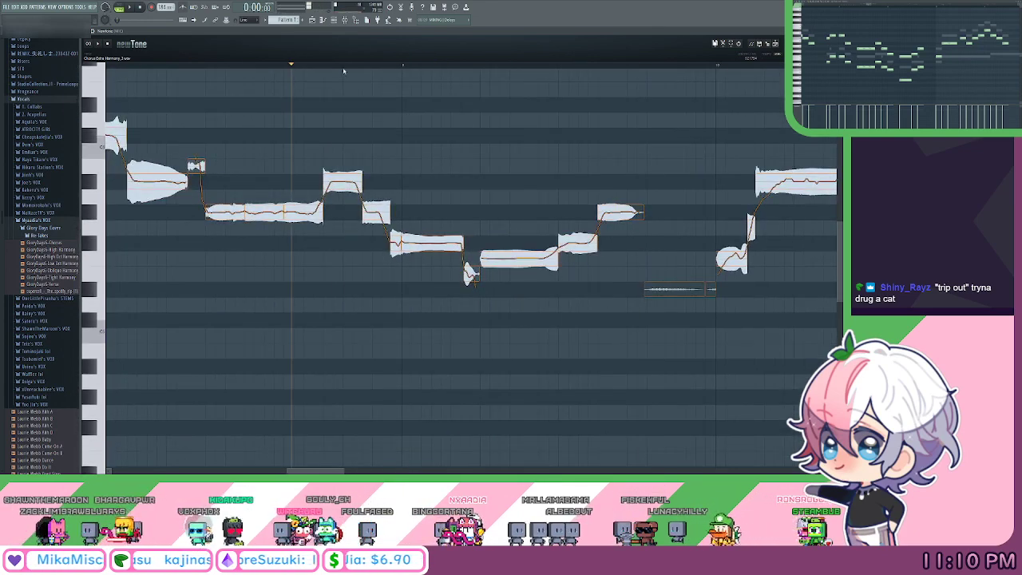
pyautogui.press('space')
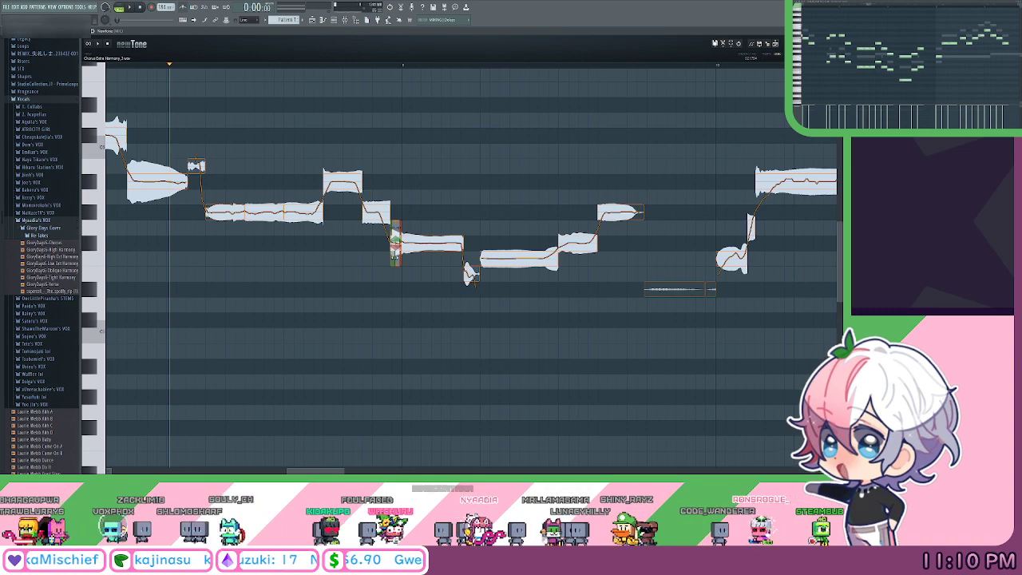
# Adjust the transition from the short descending note into the lower sustained note and play back the whole phrase.
pyautogui.click(376, 214)
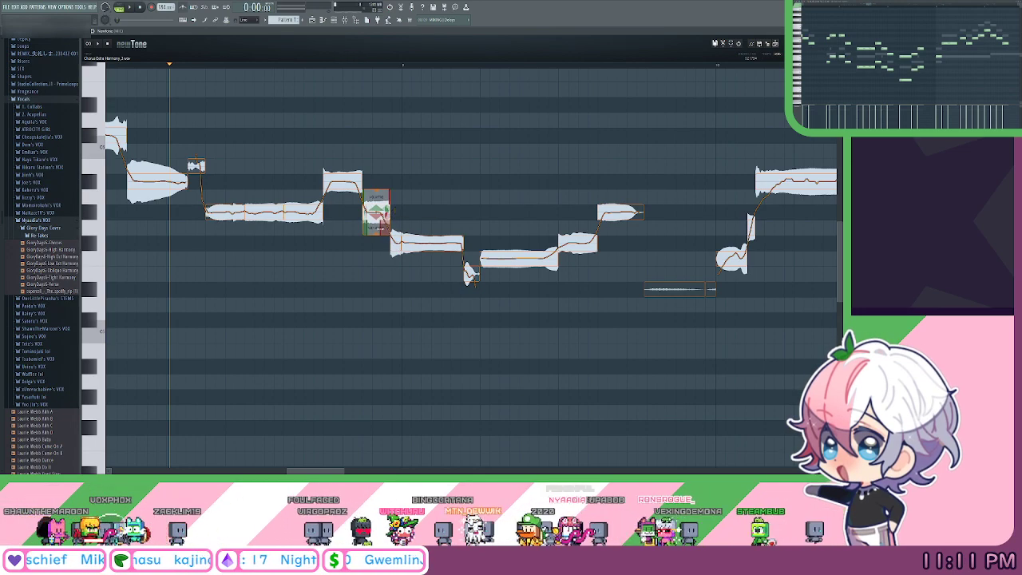
pyautogui.click(359, 99)
pyautogui.scroll(-1, 347, 88)
pyautogui.moveTo(343, 65); pyautogui.dragTo(264, 65)
pyautogui.press('space')
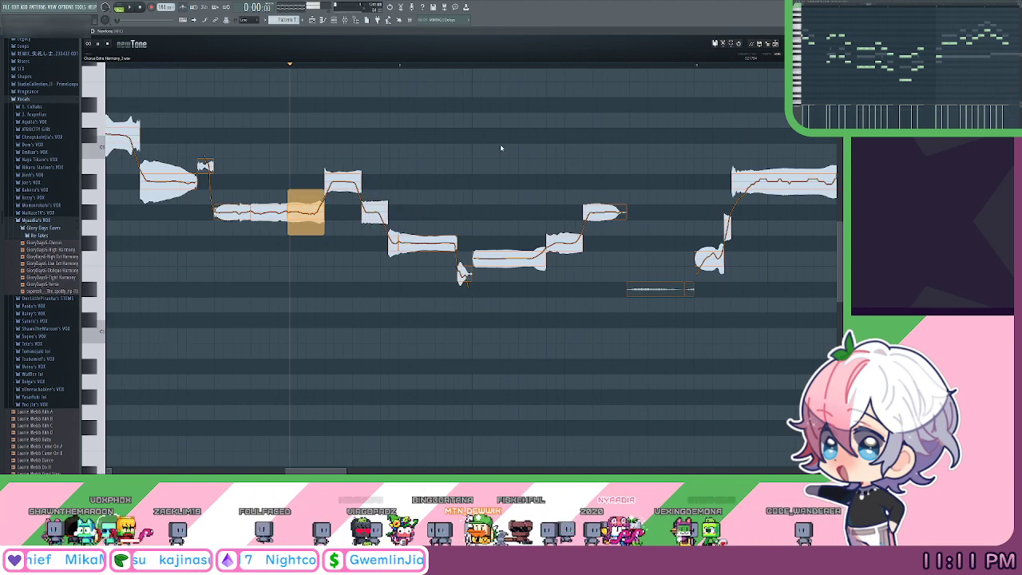
pyautogui.moveTo(499, 146); pyautogui.dragTo(489, 150)
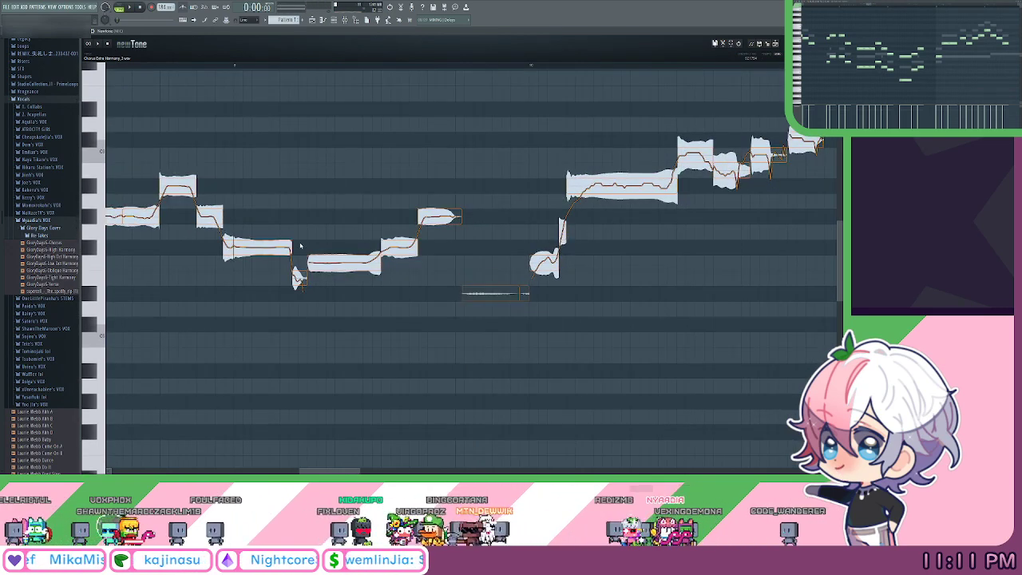
# Adjust the transition out of the sustained note before the short descending note and play back the phrase.
pyautogui.press('space')
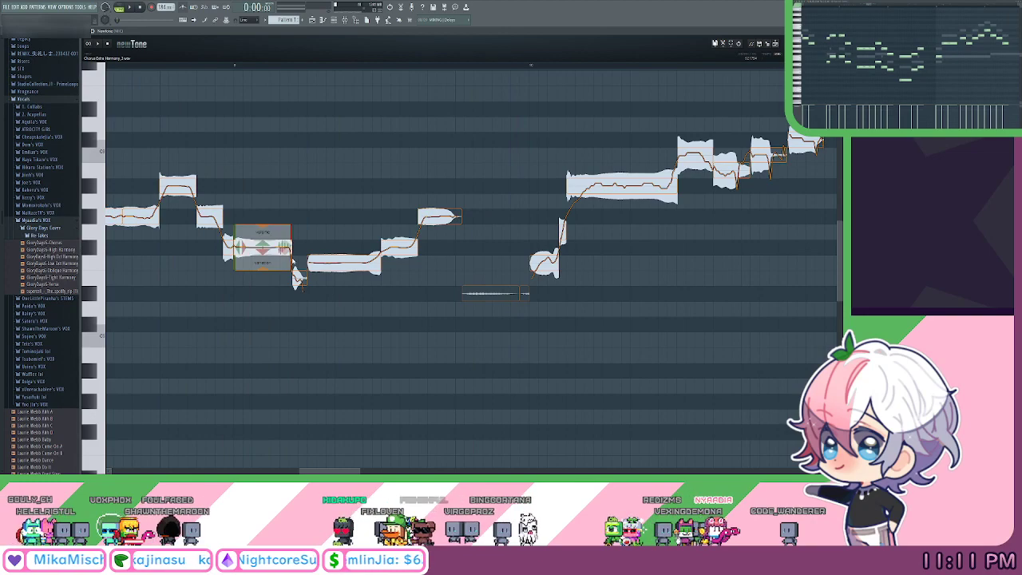
pyautogui.press('space')
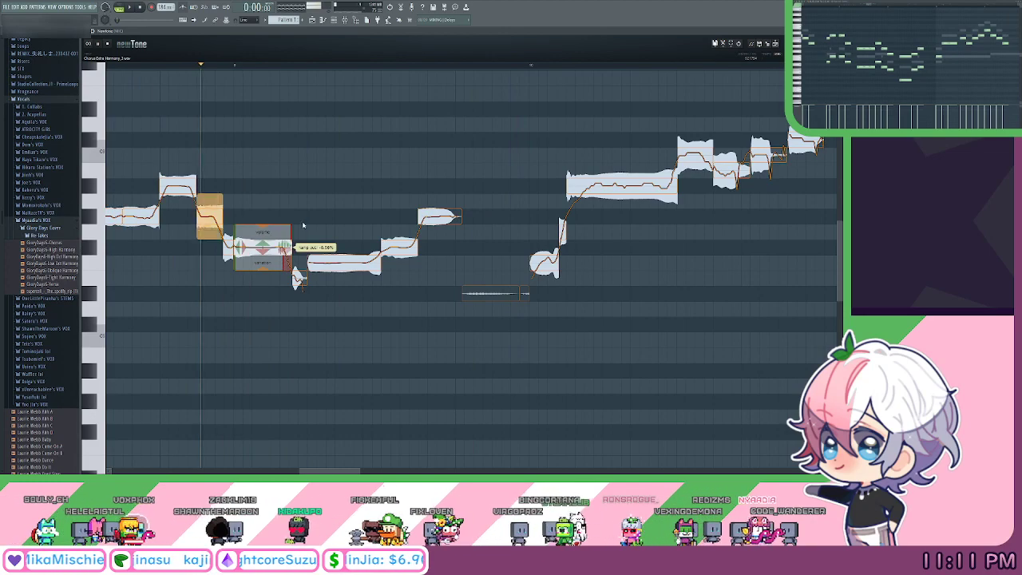
pyautogui.moveTo(423, 135); pyautogui.dragTo(451, 125)
pyautogui.press('space')
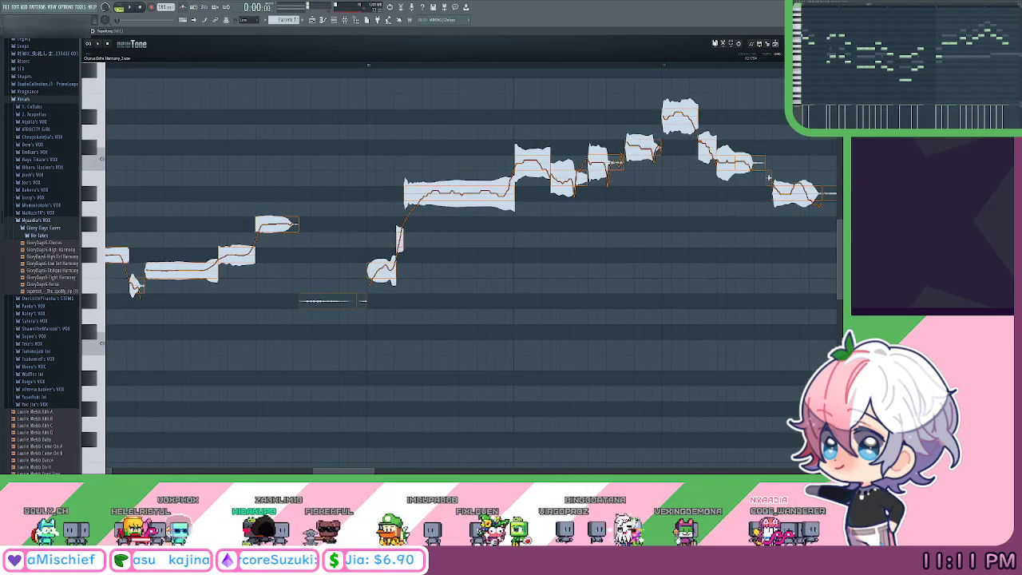
# Set the playback start just before the next rising phrase and review its opening notes against the reference melody.
pyautogui.moveTo(968, 67); pyautogui.dragTo(865, 66)
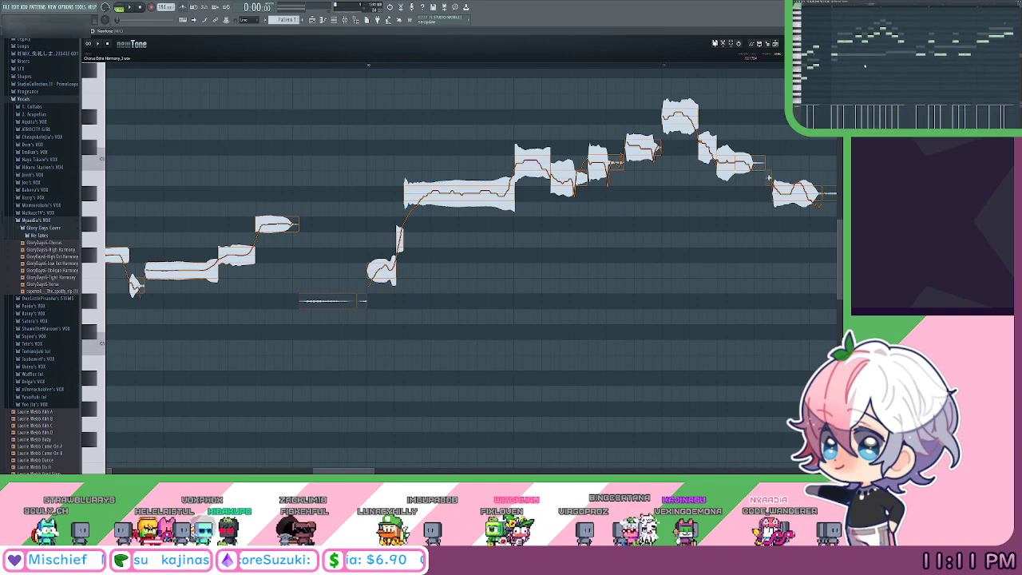
pyautogui.click(353, 65)
pyautogui.scroll(1, 353, 66)
pyautogui.press('space')
pyautogui.moveTo(482, 108)
pyautogui.mouseDown()
pyautogui.moveTo(420, 112)
pyautogui.moveTo(449, 118)
pyautogui.mouseUp()
pyautogui.press('space')
pyautogui.press('space')
pyautogui.press('space')
pyautogui.moveTo(424, 317); pyautogui.dragTo(424, 321)
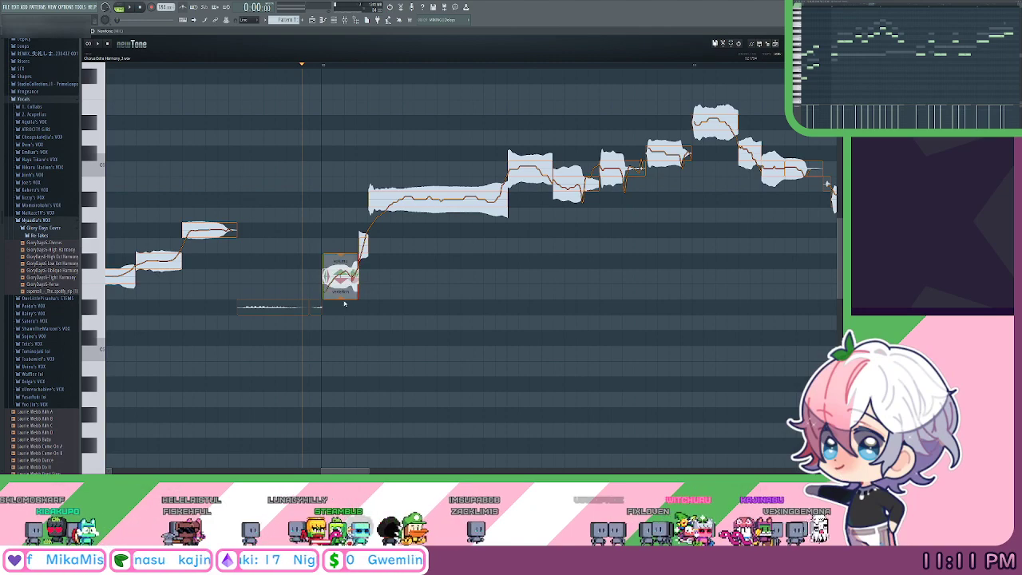
# Flatten the phrase's first low note and the long sustained note, and smooth the transition into the sustained note.
pyautogui.moveTo(343, 295); pyautogui.dragTo(346, 248)
pyautogui.press('space')
pyautogui.press('space')
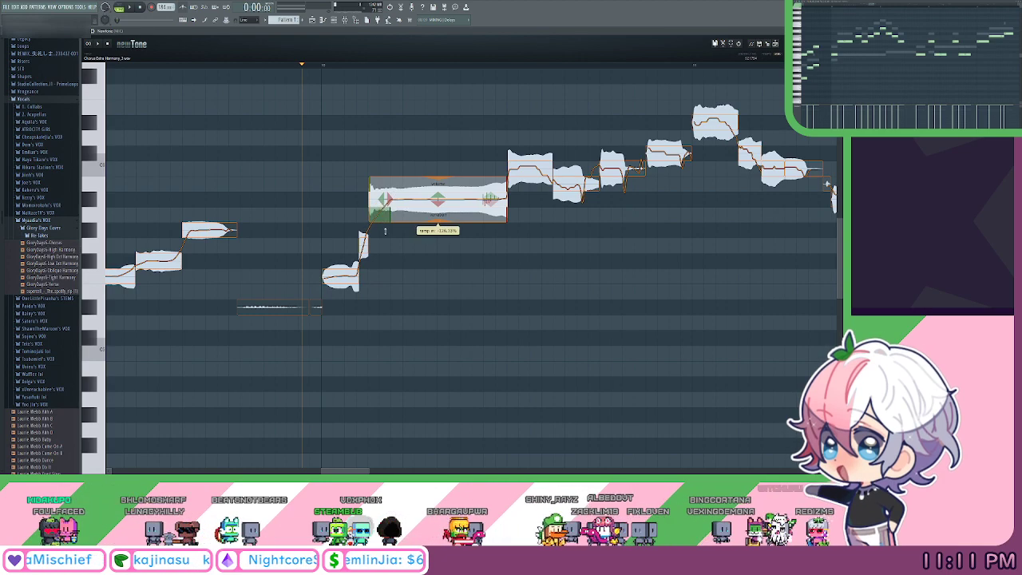
# Move the playback start back to the end of the previous phrase and smooth the low note's transition into the short rising note.
pyautogui.click(236, 65)
pyautogui.press('space')
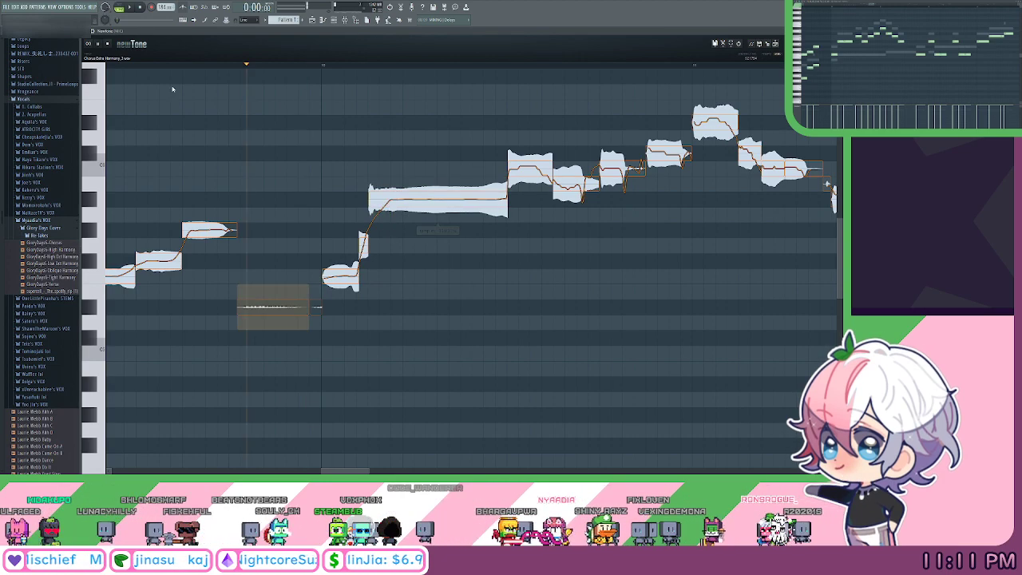
pyautogui.press('space')
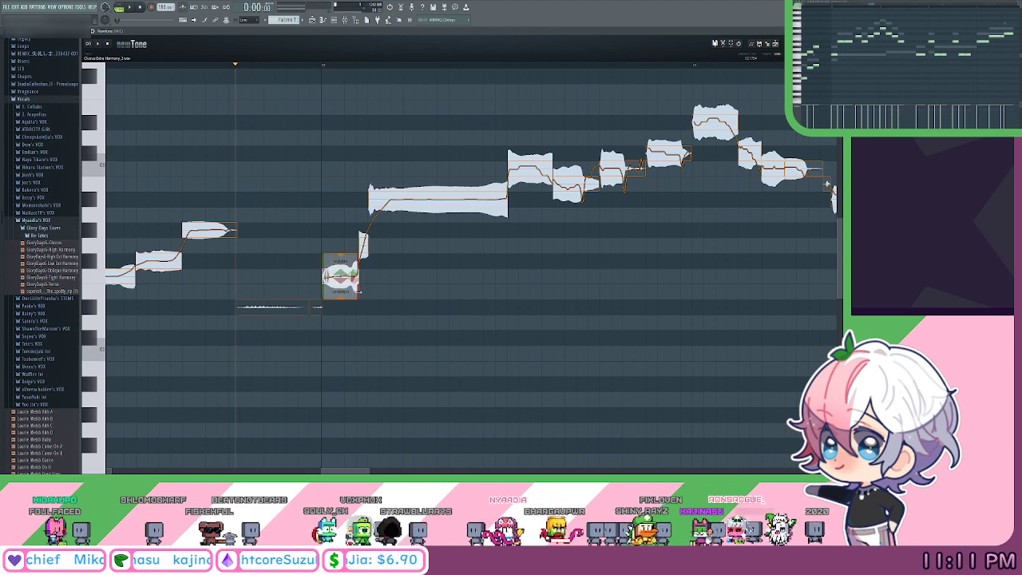
pyautogui.moveTo(354, 288); pyautogui.dragTo(349, 291)
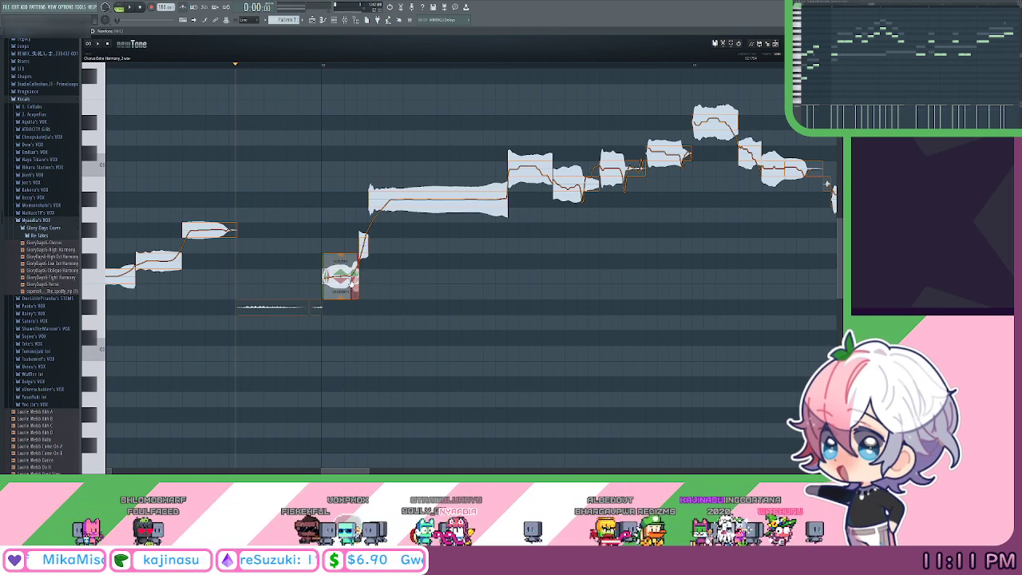
pyautogui.press('space')
pyautogui.press('space')
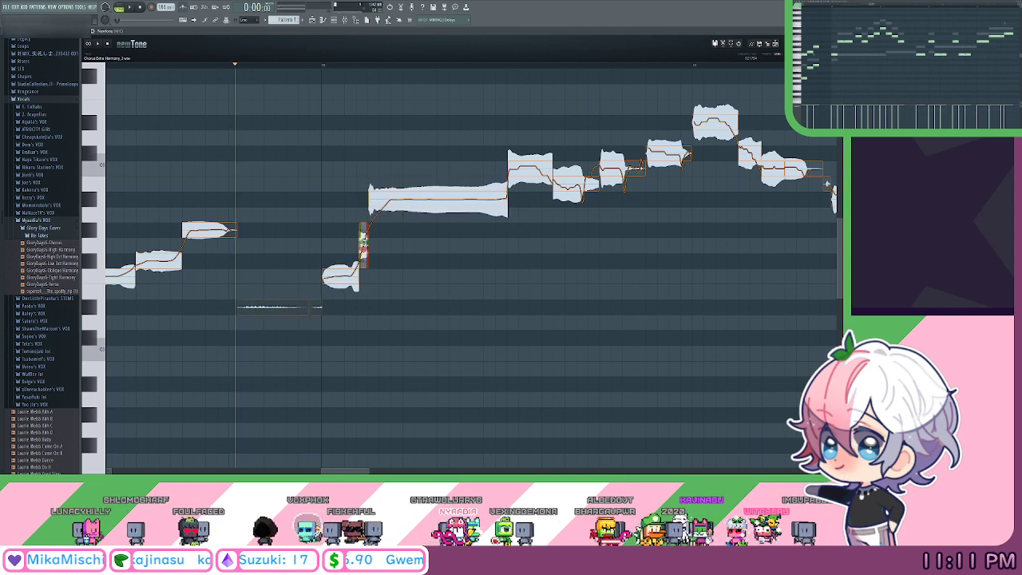
# Replay the phrase's opening and raise the short rising note by one semitone.
pyautogui.press('space')
pyautogui.press('space')
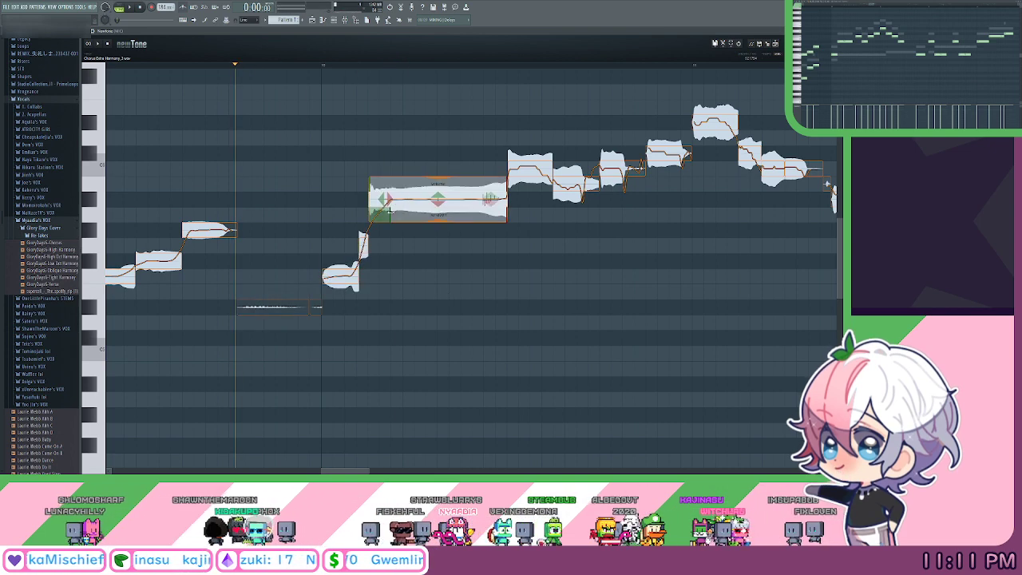
pyautogui.press('space')
pyautogui.press('space')
pyautogui.press('space')
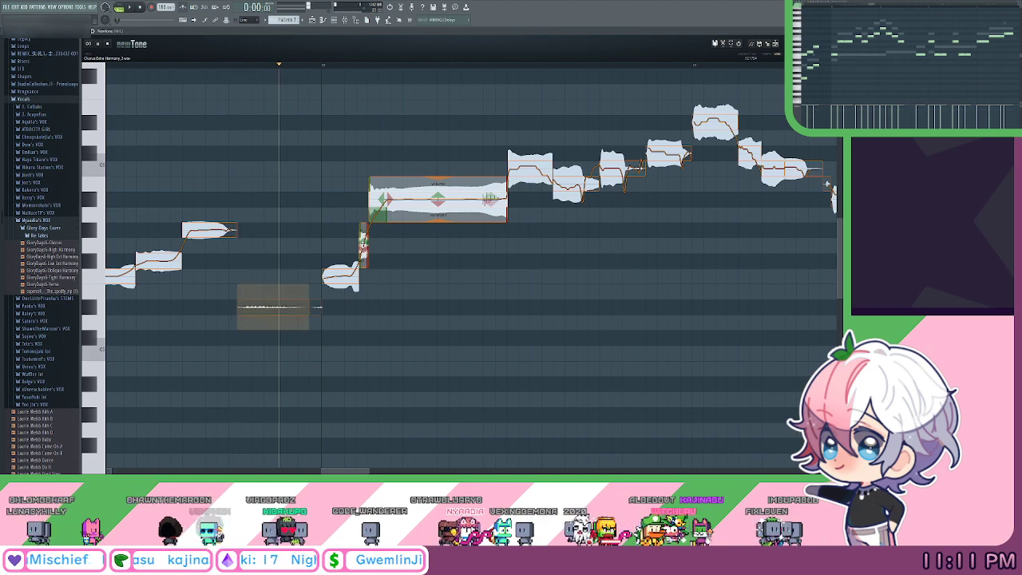
pyautogui.press('space')
pyautogui.moveTo(364, 244); pyautogui.dragTo(358, 206)
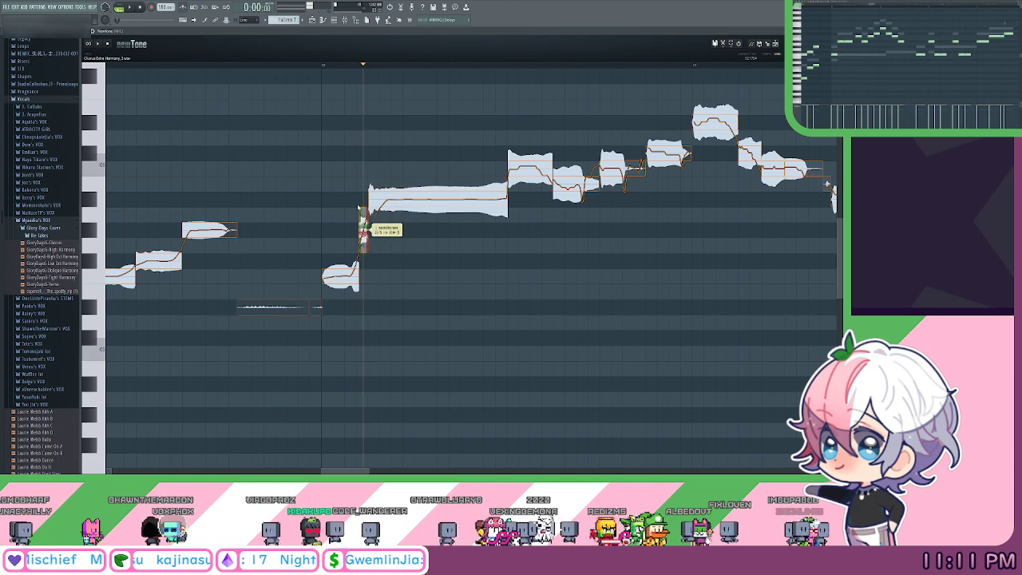
# Set the playback start just before the low note and review the rise through the short note into the sustained note.
pyautogui.click(291, 67)
pyautogui.press('space')
pyautogui.scroll(3, 295, 70)
pyautogui.press('space')
pyautogui.scroll(4, 310, 68)
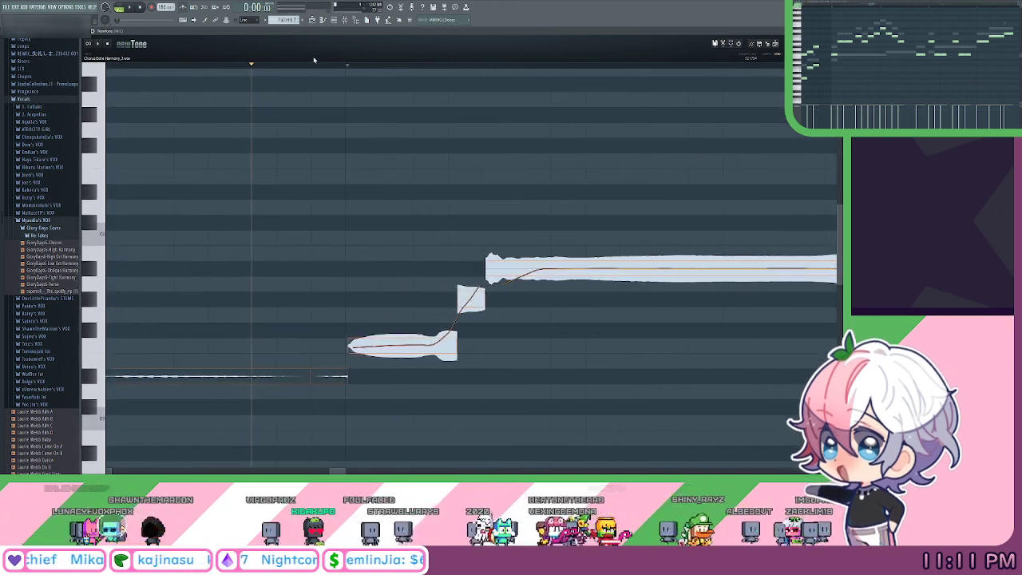
pyautogui.scroll(3, 315, 61)
pyautogui.click(313, 63)
pyautogui.moveTo(550, 175); pyautogui.dragTo(407, 142)
pyautogui.press('space')
pyautogui.press('space')
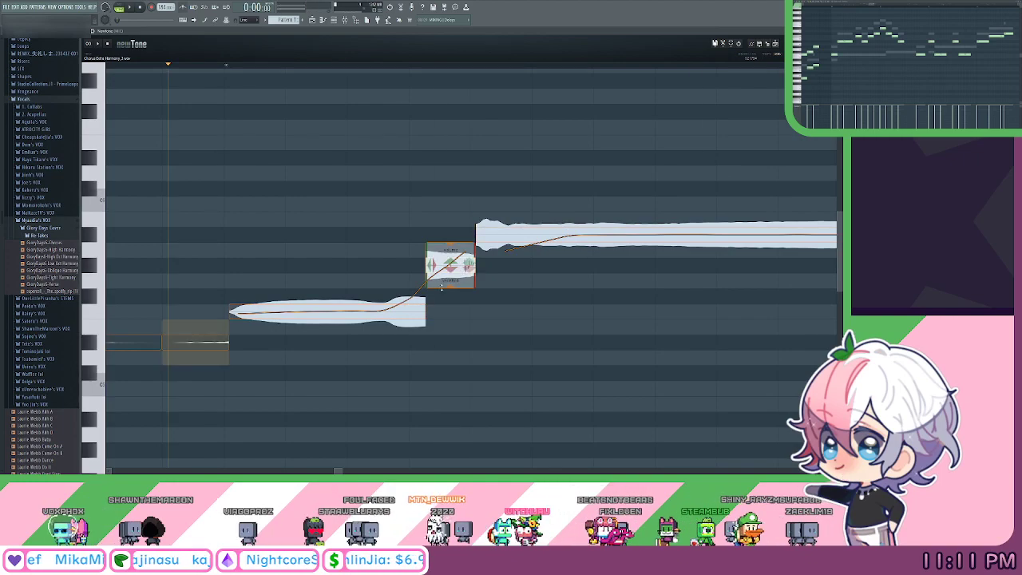
# Flatten the short rising note's pitch variation and smooth its transitions in and out.
pyautogui.scroll(-2, 448, 77)
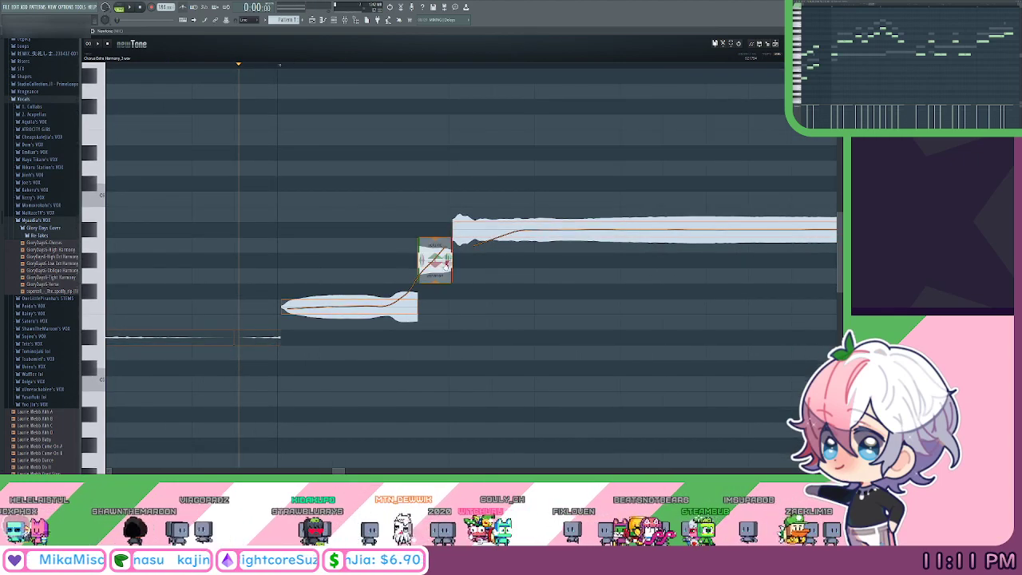
pyautogui.moveTo(447, 284); pyautogui.dragTo(449, 218)
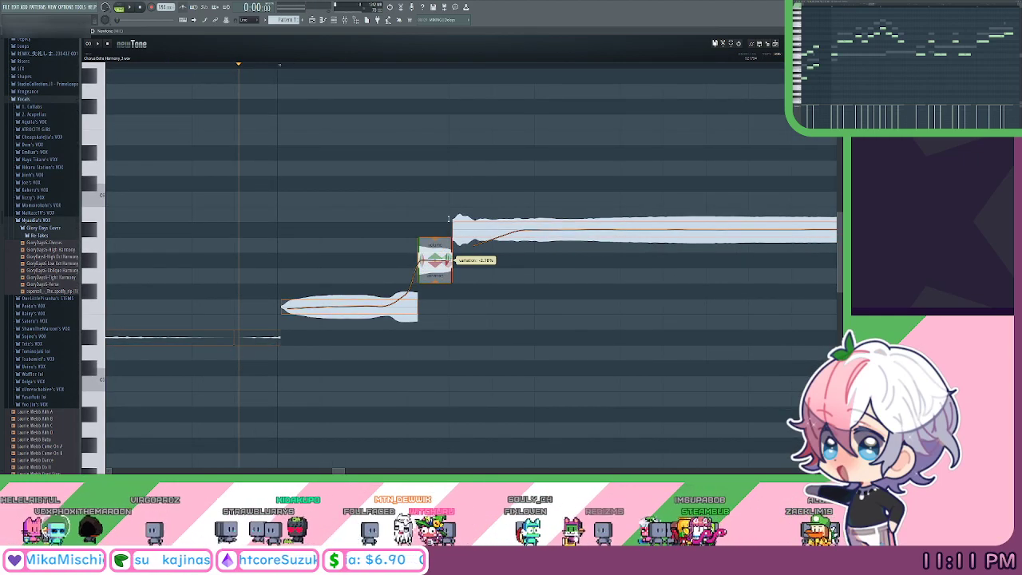
pyautogui.moveTo(452, 278); pyautogui.dragTo(440, 296)
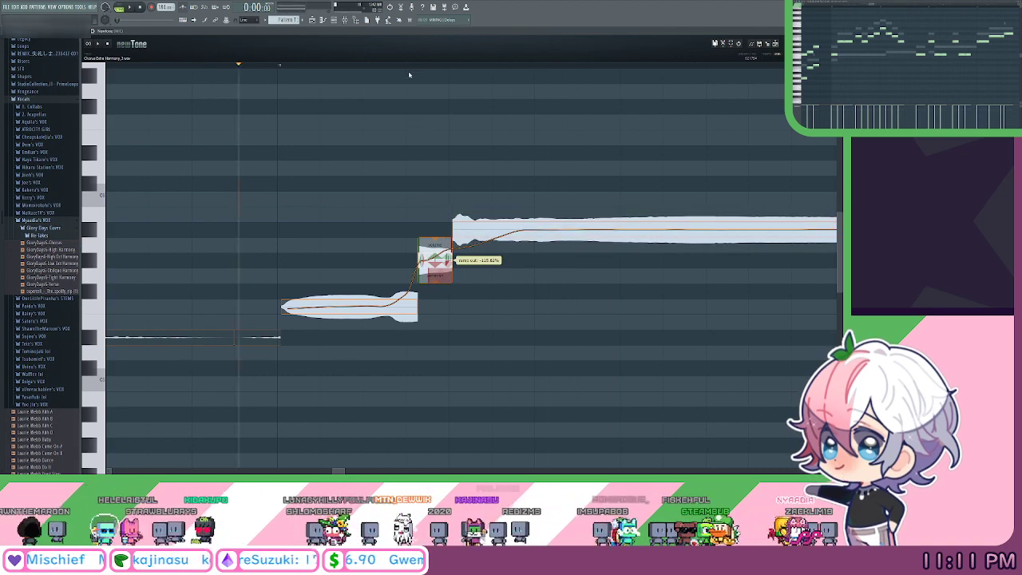
pyautogui.scroll(-1, 412, 244)
pyautogui.moveTo(428, 265)
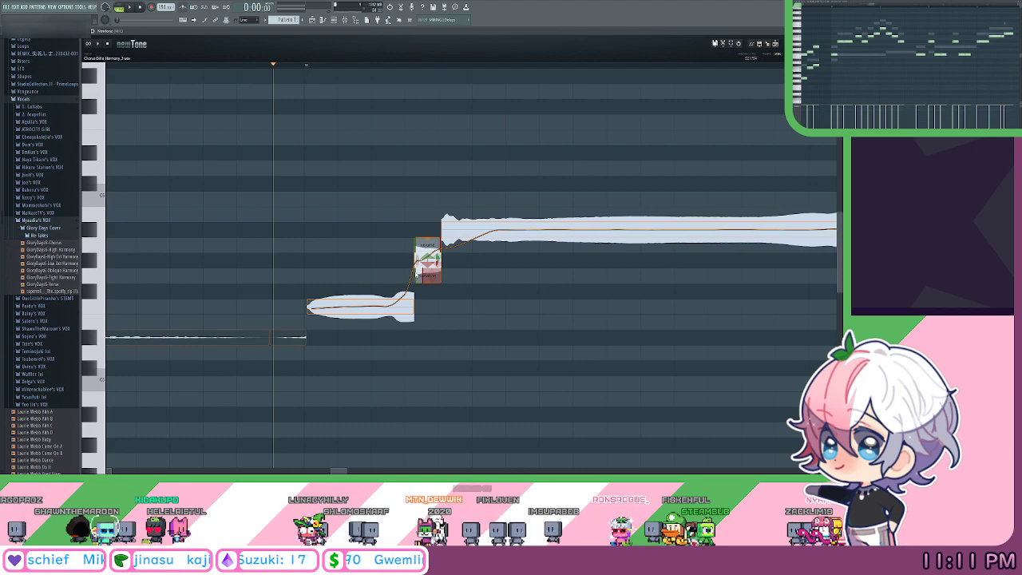
pyautogui.rightClick(426, 273)
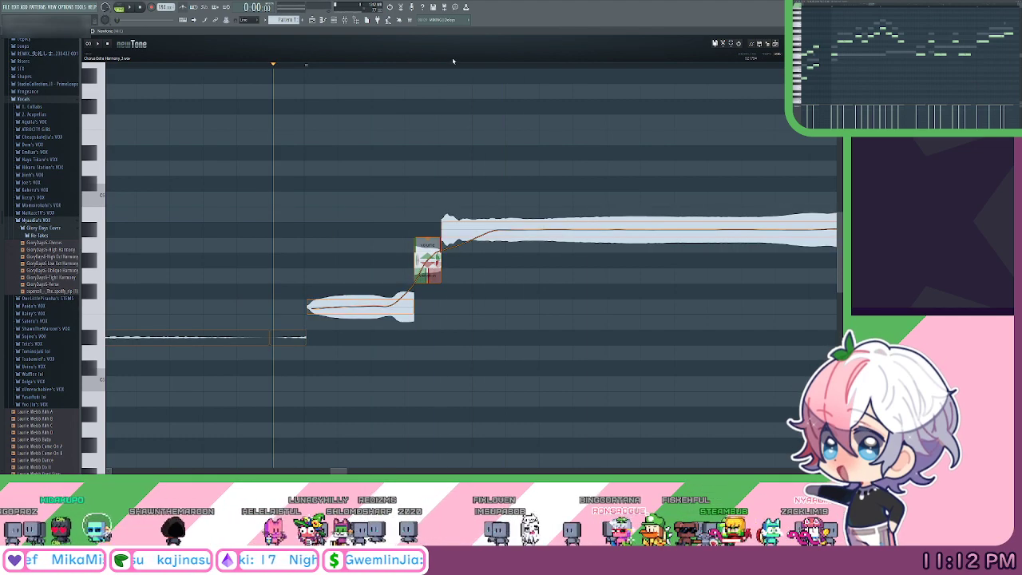
# Merge the short rising note into the low note before it.
pyautogui.scroll(-2, 475, 71)
pyautogui.moveTo(475, 301); pyautogui.dragTo(355, 261)
pyautogui.hotkey('ctrl', 'z')
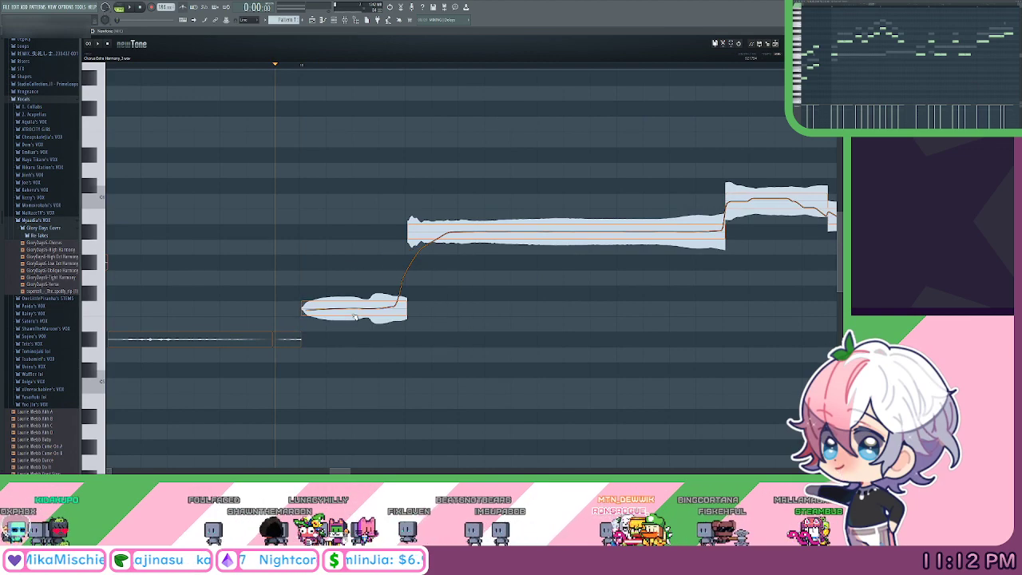
# Restore some pitch variation to the merged low note, lengthen its transition into the sustained note, and play it back.
pyautogui.moveTo(457, 306); pyautogui.dragTo(485, 311)
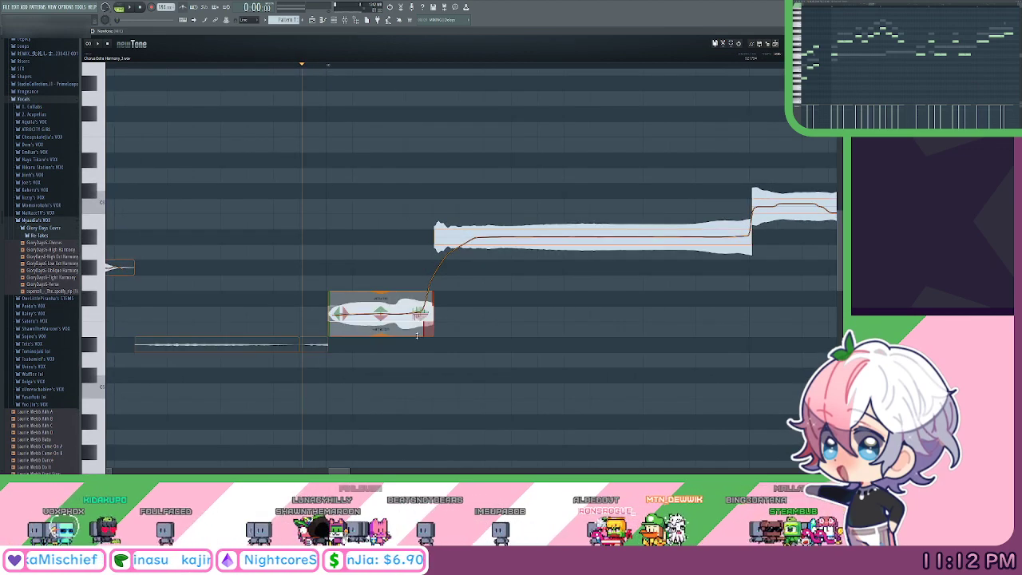
pyautogui.moveTo(416, 336)
pyautogui.mouseDown()
pyautogui.moveTo(411, 384)
pyautogui.moveTo(424, 364)
pyautogui.moveTo(419, 330)
pyautogui.mouseUp()
pyautogui.press('space')
pyautogui.press('space')
pyautogui.press('space')
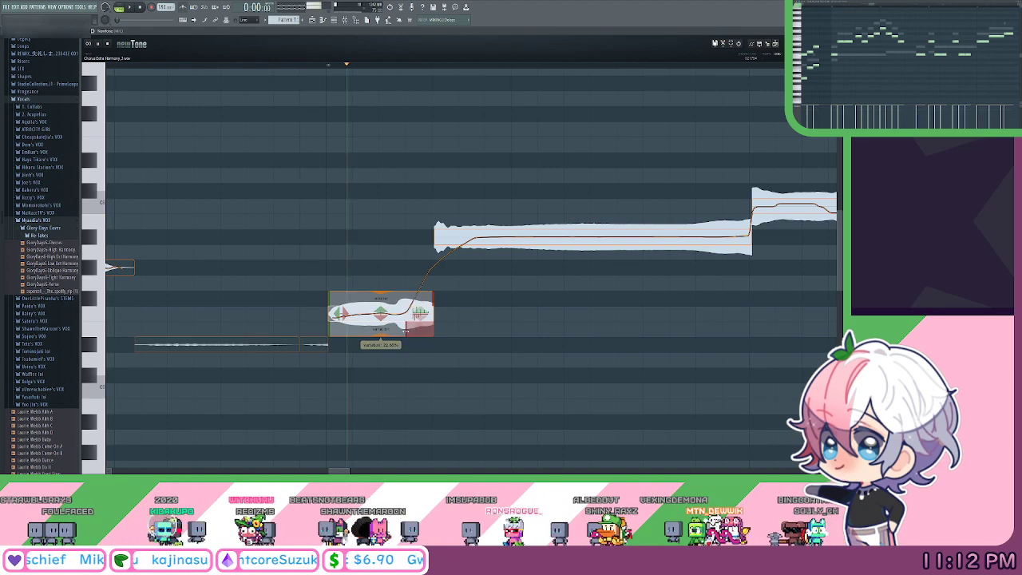
pyautogui.press('space')
pyautogui.press('space')
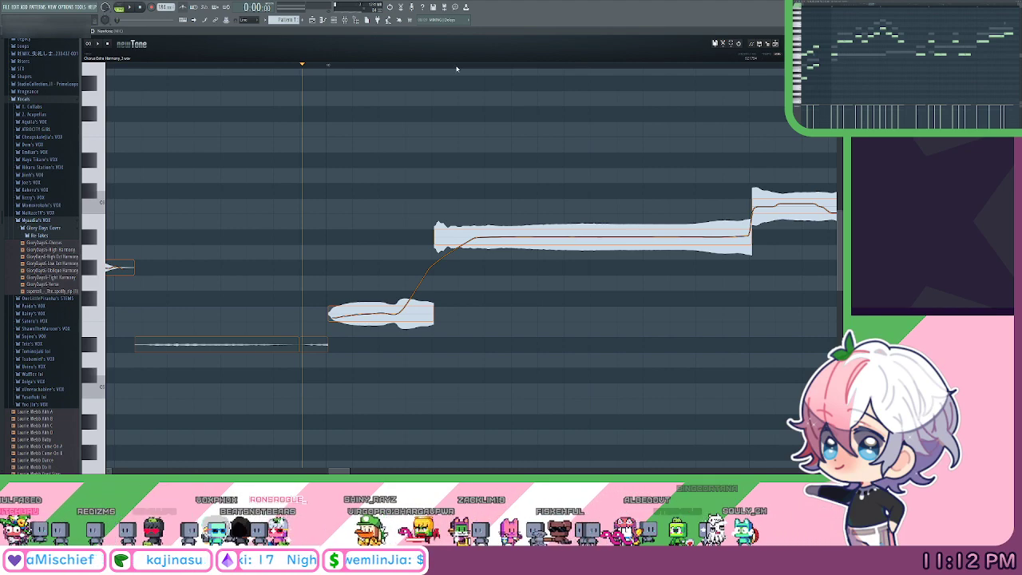
# Play back the rise, and quantize the low note and the following sustained note to the grid.
pyautogui.scroll(-1, 456, 68)
pyautogui.click(269, 66)
pyautogui.press('space')
pyautogui.moveTo(518, 172); pyautogui.dragTo(506, 176)
pyautogui.press('space')
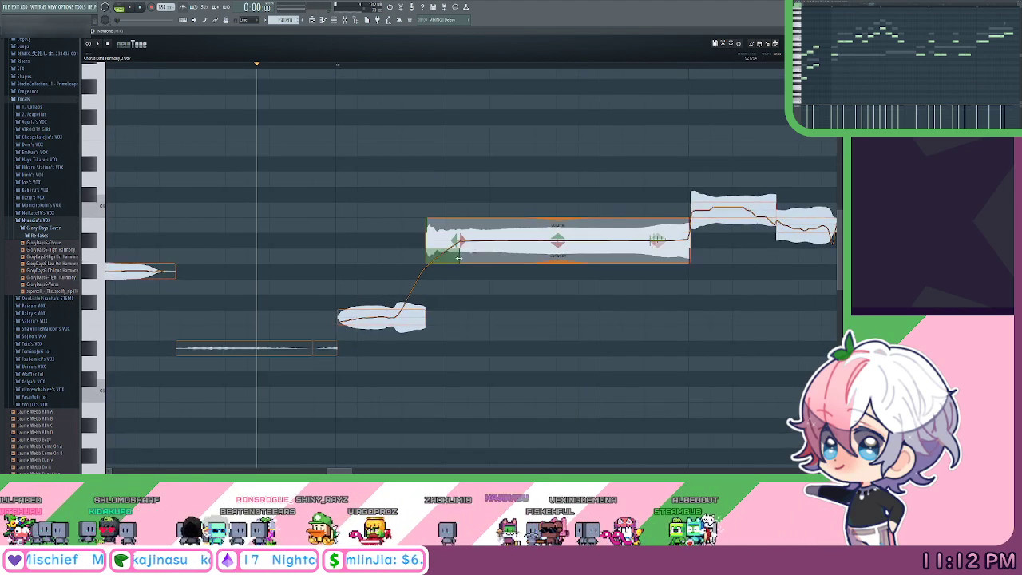
pyautogui.moveTo(511, 375); pyautogui.dragTo(420, 235)
pyautogui.hotkey('ctrl', 'q')
pyautogui.click(568, 313)
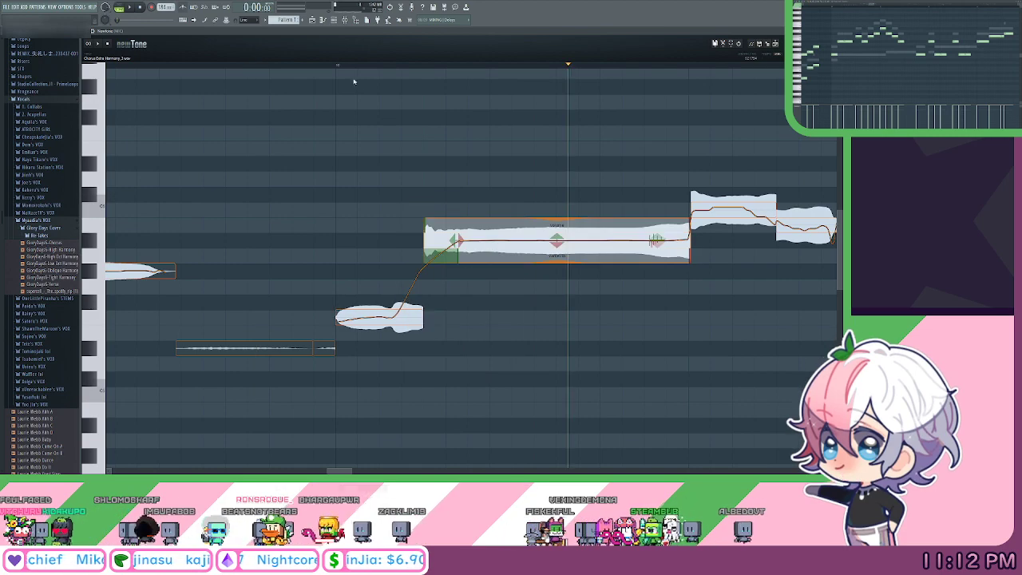
# Remove the low note's outgoing transition and lengthen the sustained note's incoming transition, replaying the rise from the gap before it.
pyautogui.moveTo(335, 69); pyautogui.dragTo(195, 96)
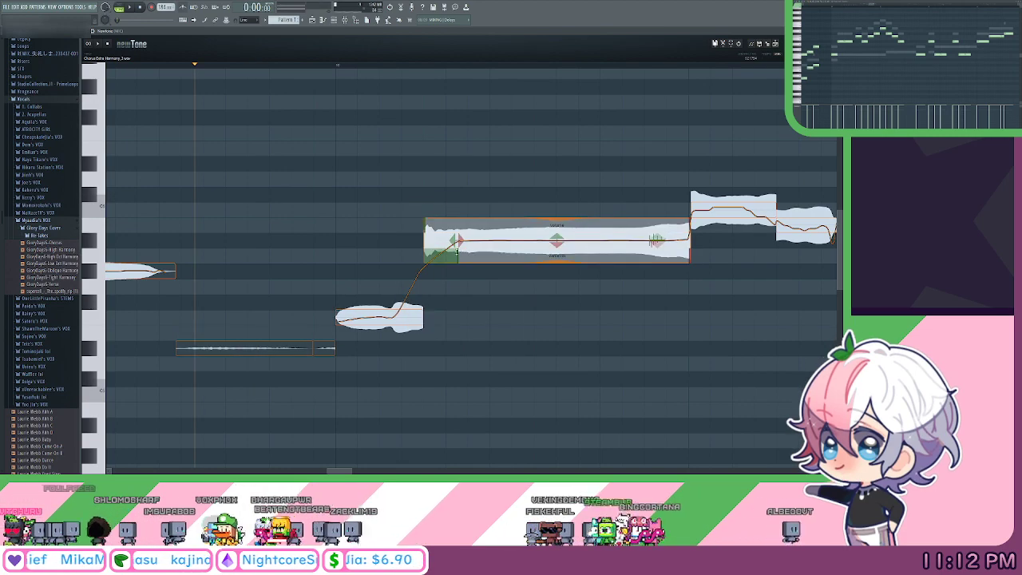
pyautogui.press('space')
pyautogui.press('space')
pyautogui.press('space')
pyautogui.moveTo(457, 252); pyautogui.dragTo(443, 260)
pyautogui.press('space')
pyautogui.press('space')
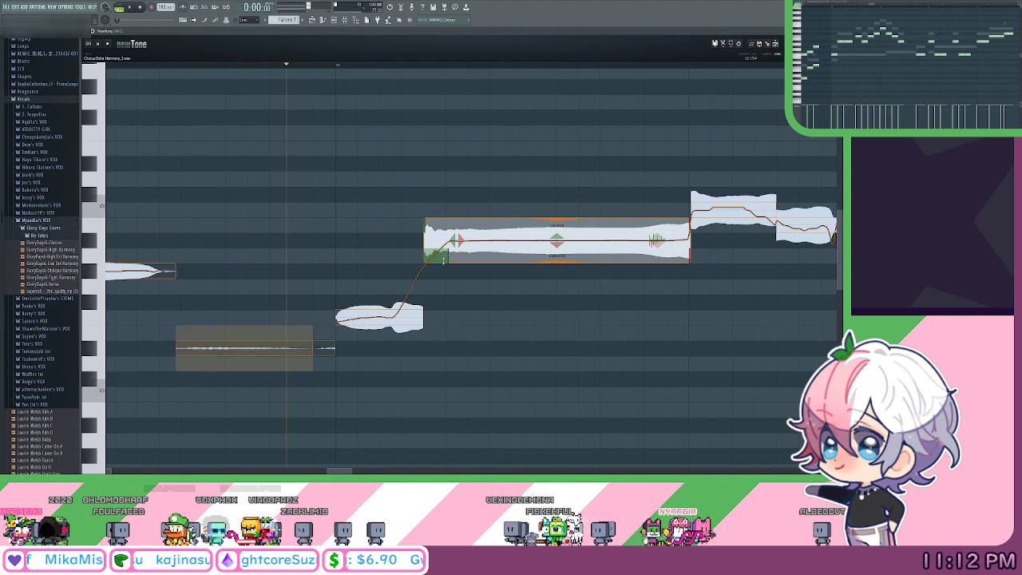
pyautogui.click(403, 321)
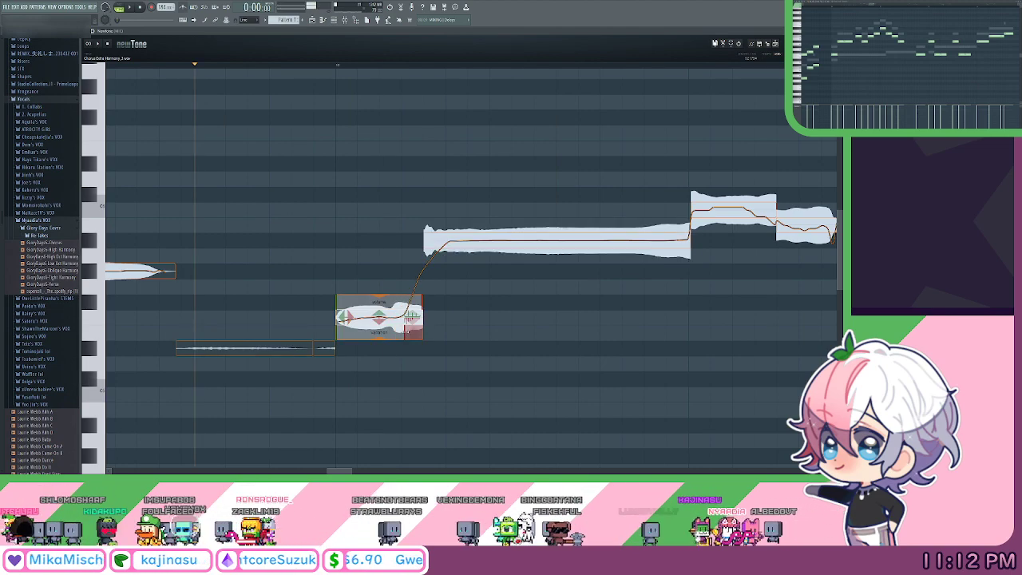
pyautogui.click(437, 250)
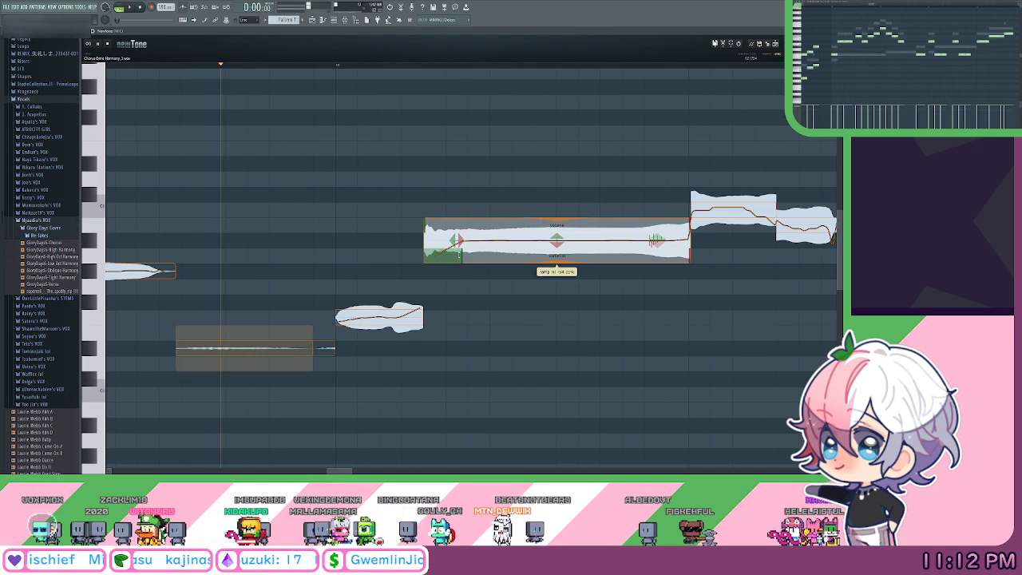
# Play back the passage and review the rising notes after the long sustained note against the reference melody.
pyautogui.scroll(-4, 389, 67)
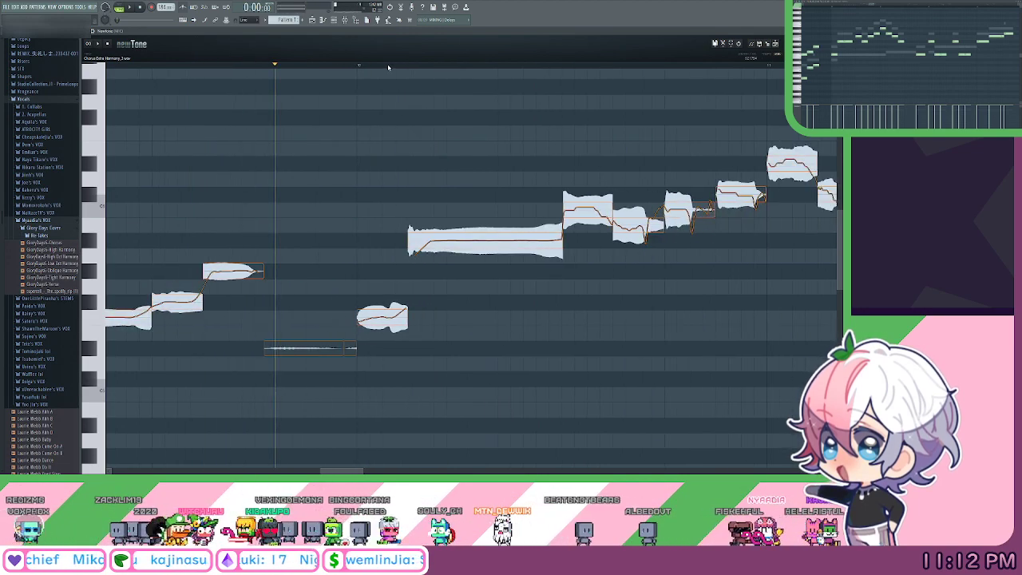
pyautogui.press('space')
pyautogui.moveTo(542, 115); pyautogui.dragTo(436, 93)
pyautogui.scroll(2, 449, 69)
pyautogui.press('space')
pyautogui.moveTo(509, 183); pyautogui.dragTo(454, 190)
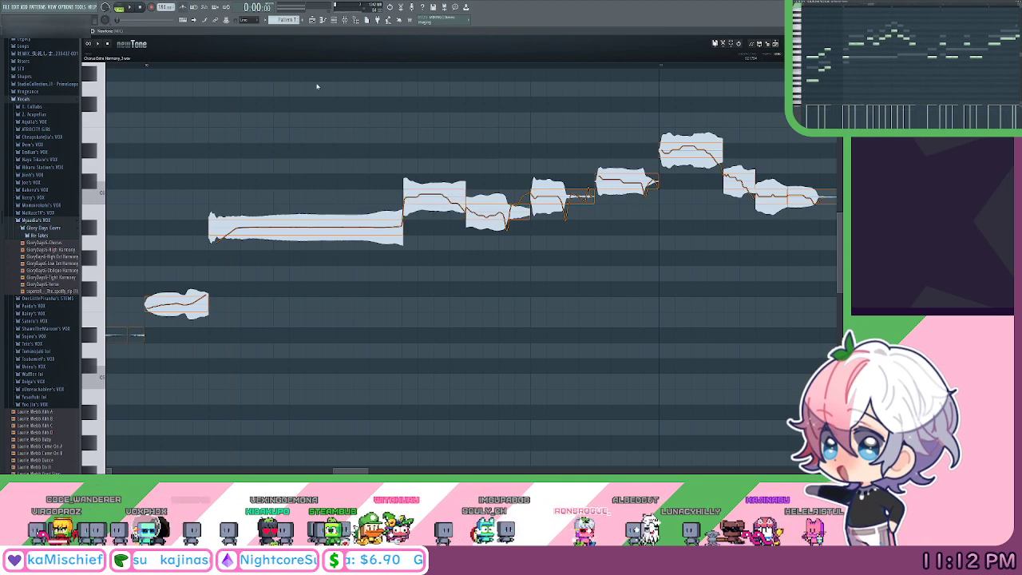
pyautogui.scroll(-1, 274, 64)
pyautogui.press('space')
pyautogui.press('space')
# Lower the second note after the long sustained note by one semitone and play back the passage.
pyautogui.moveTo(401, 152); pyautogui.dragTo(390, 173)
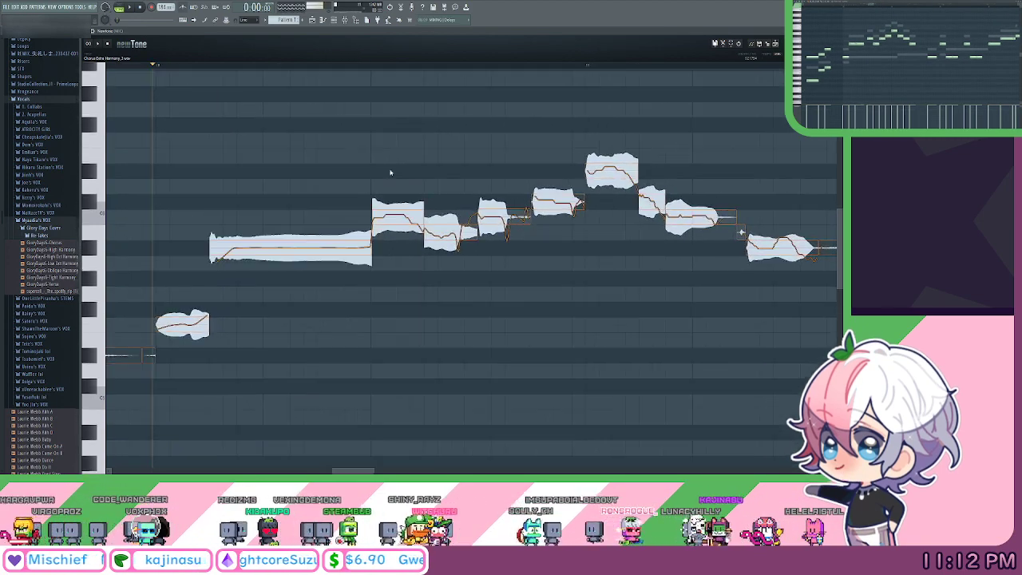
pyautogui.moveTo(397, 216)
pyautogui.press('space')
pyautogui.moveTo(452, 232); pyautogui.dragTo(453, 248)
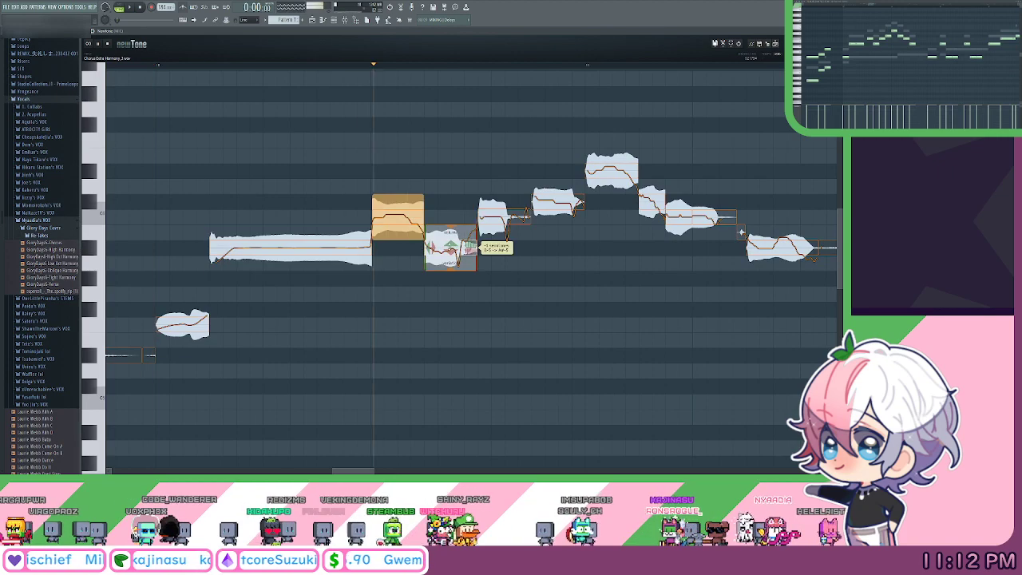
pyautogui.press('space')
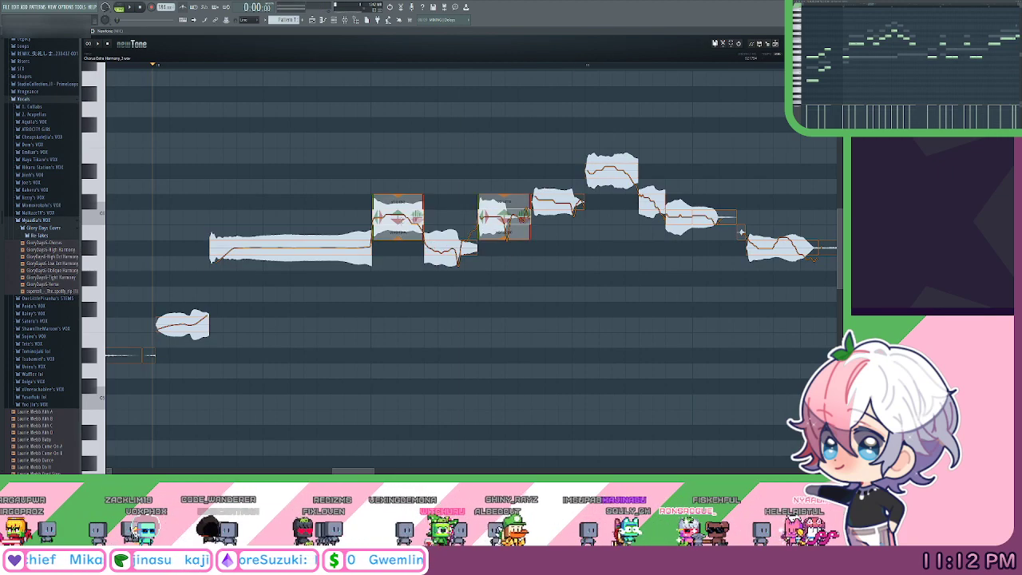
# Flatten the pitch variation of the first note after the long sustained note, shape its incoming transition, and play back the passage.
pyautogui.moveTo(401, 233); pyautogui.dragTo(407, 183)
pyautogui.moveTo(375, 236); pyautogui.dragTo(375, 229)
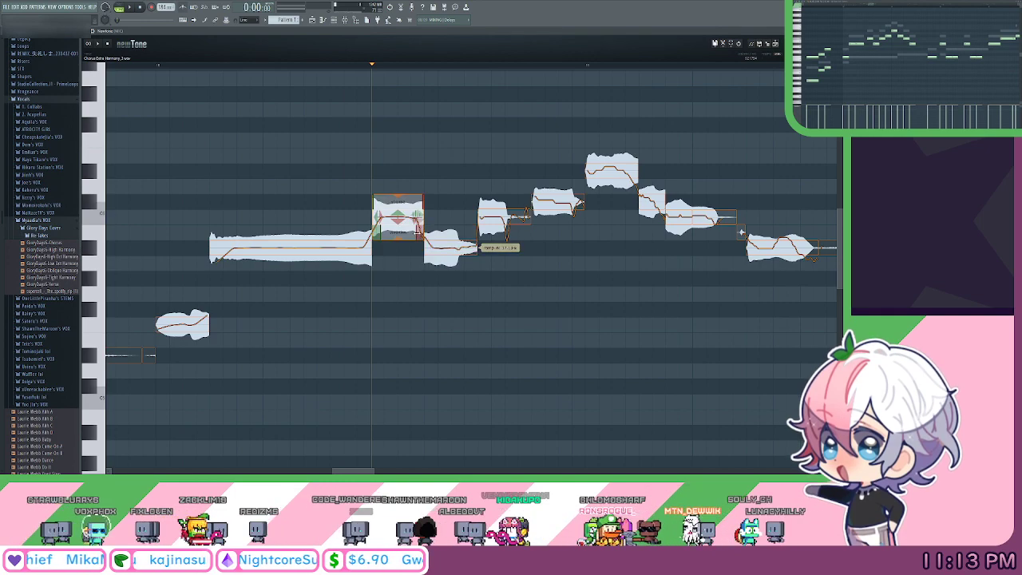
pyautogui.press('space')
pyautogui.press('space')
pyautogui.moveTo(309, 66); pyautogui.dragTo(155, 66)
pyautogui.press('space')
# Lengthen the outgoing transition of the second note after the long sustained note and play back the rise.
pyautogui.moveTo(489, 133); pyautogui.dragTo(450, 135)
pyautogui.press('space')
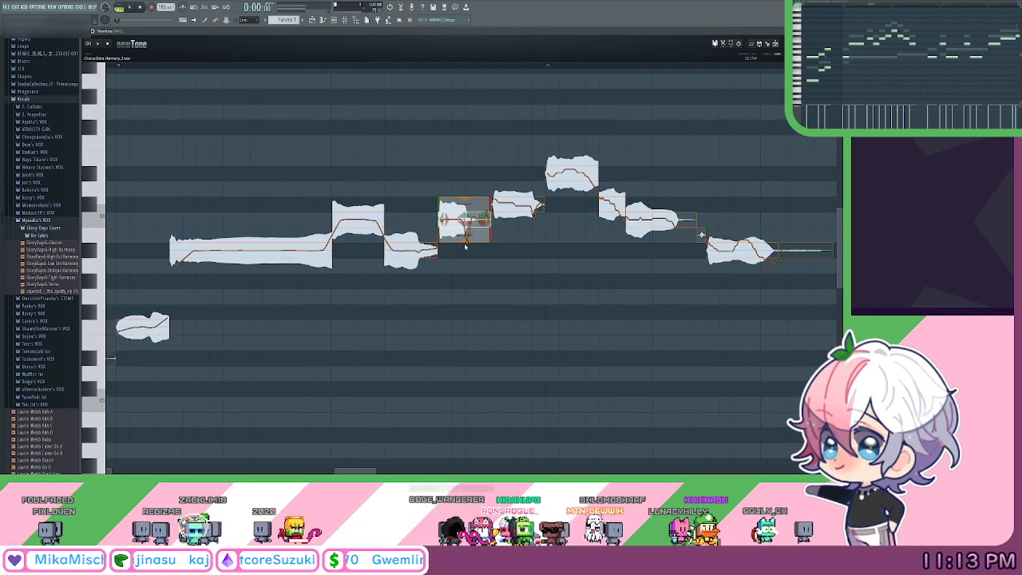
pyautogui.press('space')
pyautogui.press('space')
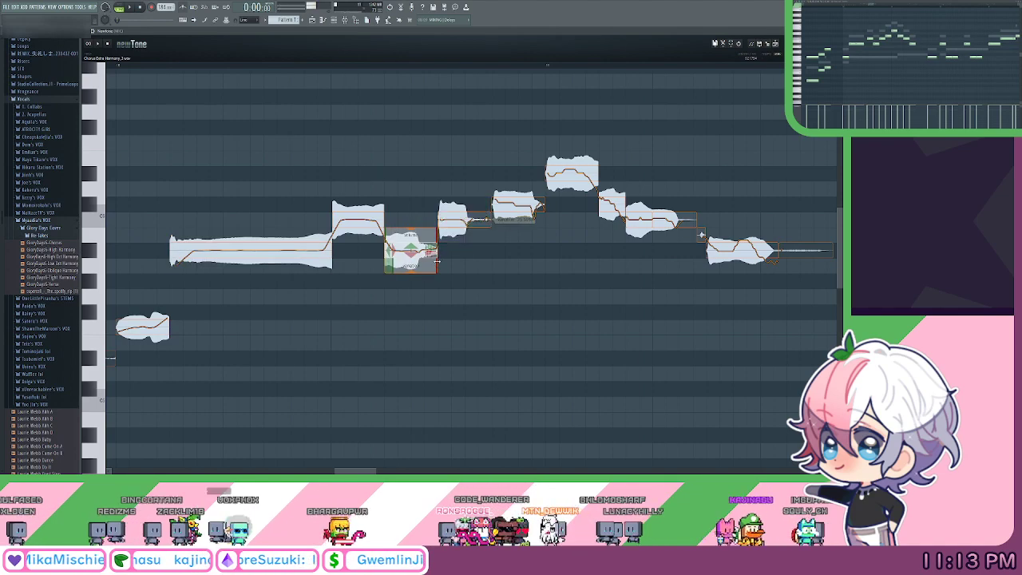
pyautogui.moveTo(435, 263); pyautogui.dragTo(421, 264)
pyautogui.press('space')
# Reduce the pitch variation of the note just before the phrase's peak and play it back.
pyautogui.moveTo(524, 266); pyautogui.dragTo(459, 274)
pyautogui.press('space')
pyautogui.moveTo(453, 237); pyautogui.dragTo(452, 251)
pyautogui.press('space')
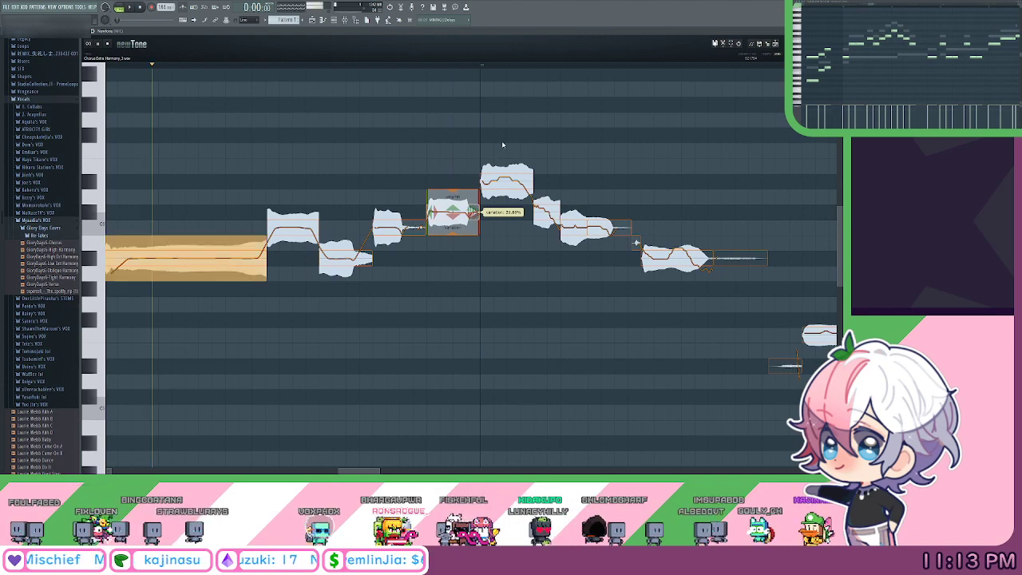
# Flatten the pitch variation of the phrase's peak note and play it back.
pyautogui.moveTo(503, 145); pyautogui.dragTo(483, 201)
pyautogui.press('space')
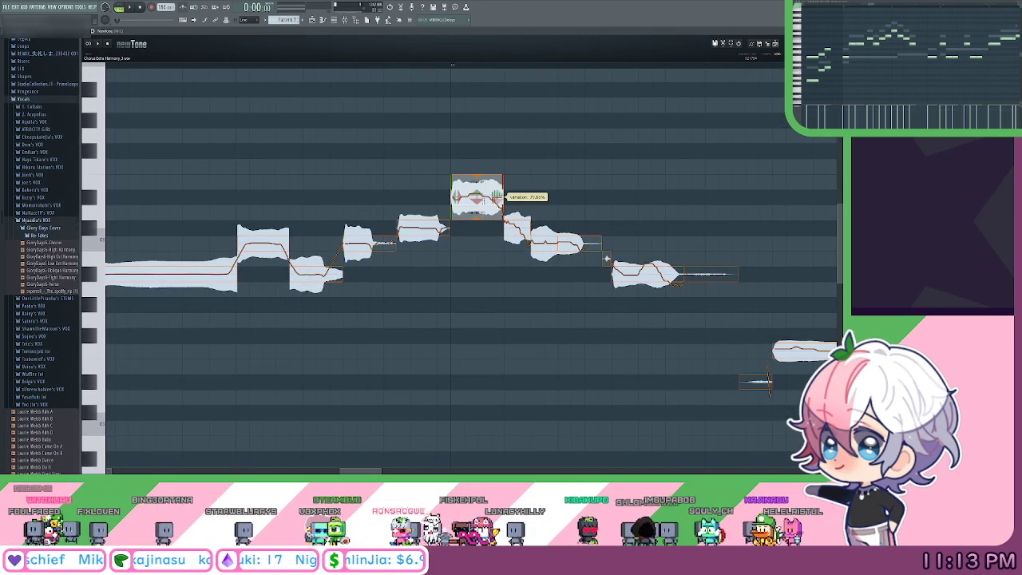
pyautogui.press('space')
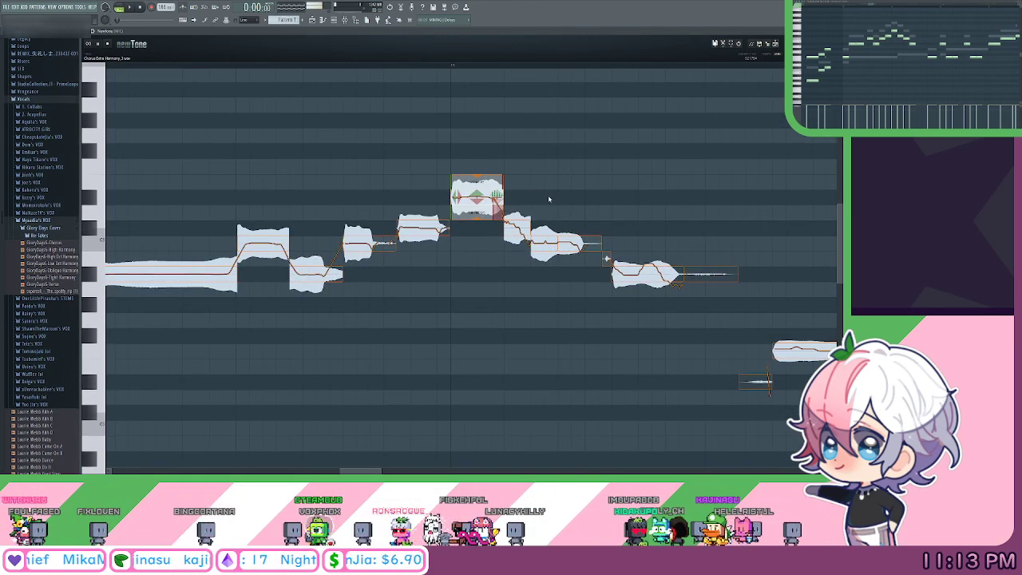
pyautogui.press('space')
# Reduce the pitch variation of the short note following the peak and replay the descent from just before the peak.
pyautogui.moveTo(438, 249); pyautogui.dragTo(439, 260)
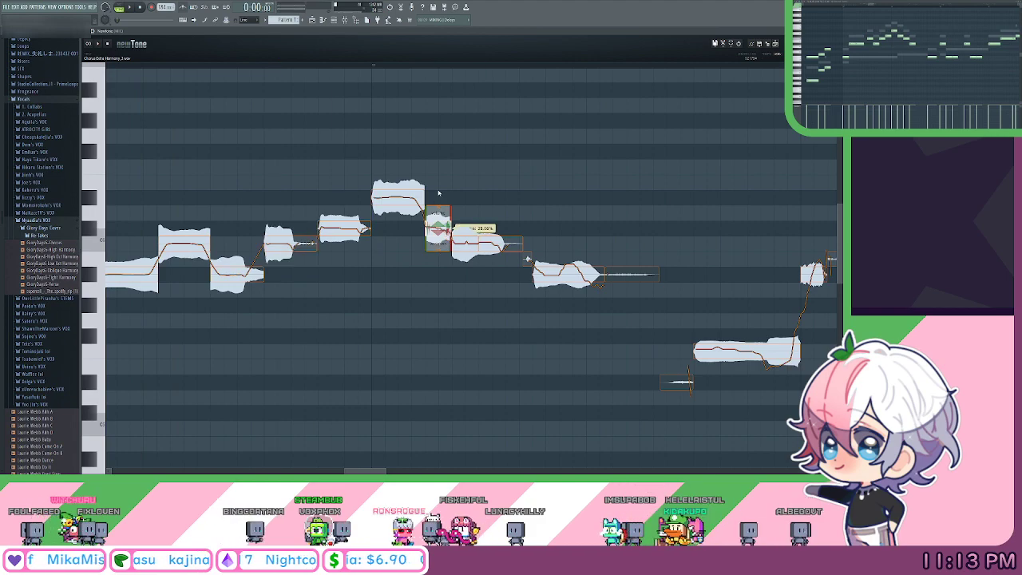
pyautogui.click(353, 66)
pyautogui.press('space')
pyautogui.scroll(1, 367, 83)
pyautogui.moveTo(366, 82); pyautogui.dragTo(309, 74)
pyautogui.press('space')
pyautogui.press('space')
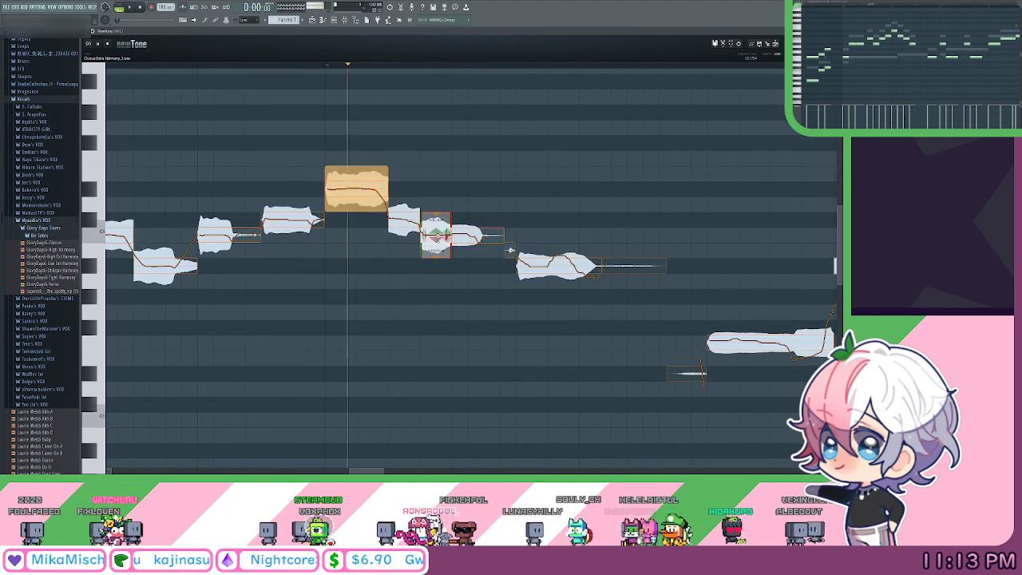
# Flatten the pitch variation of the two adjoining level notes in the descent and play them back.
pyautogui.press('space')
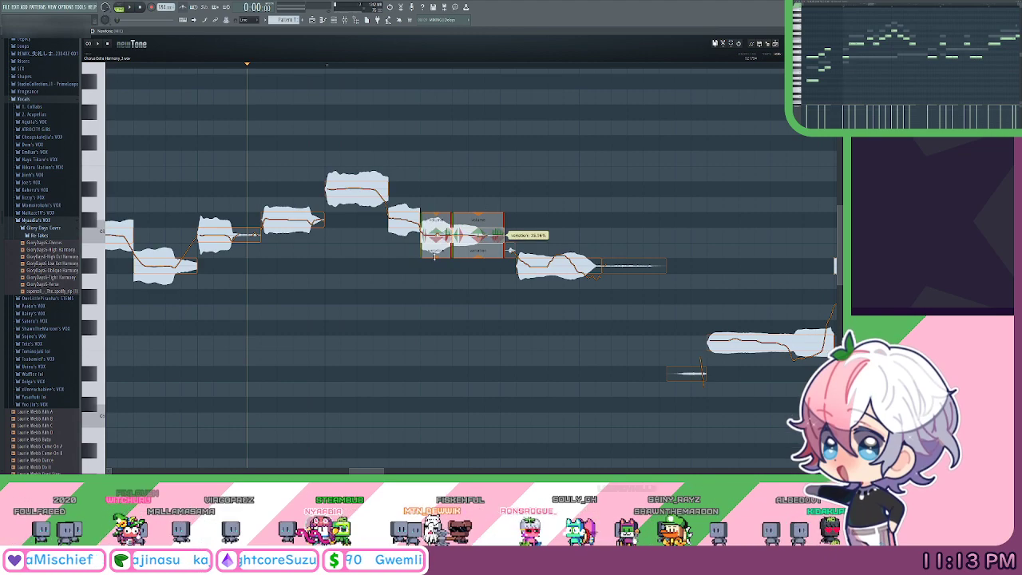
pyautogui.press('space')
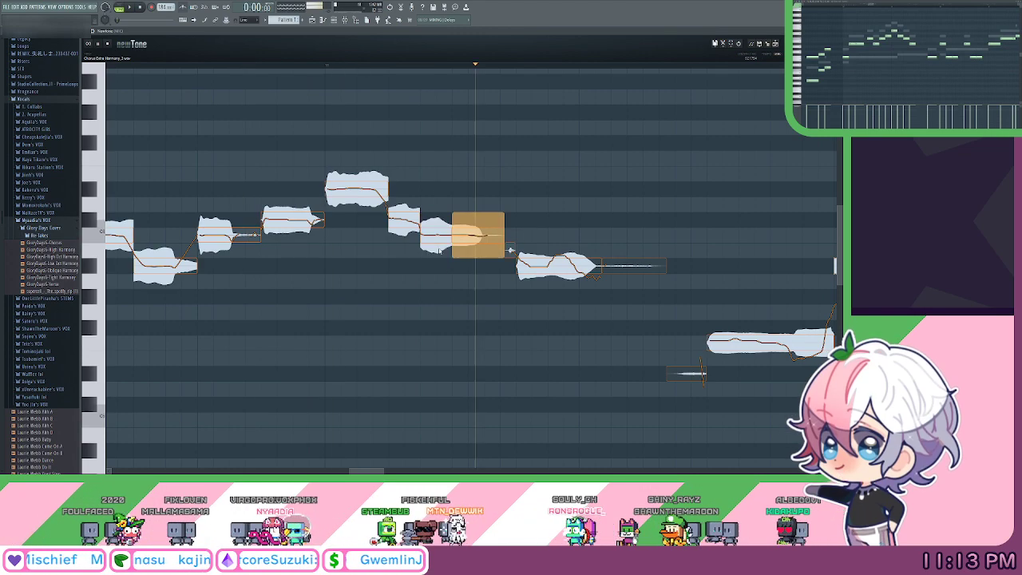
pyautogui.press('space')
# Try raising the first of the two adjoining level notes by one semitone, play it back, and lower it again.
pyautogui.press('space')
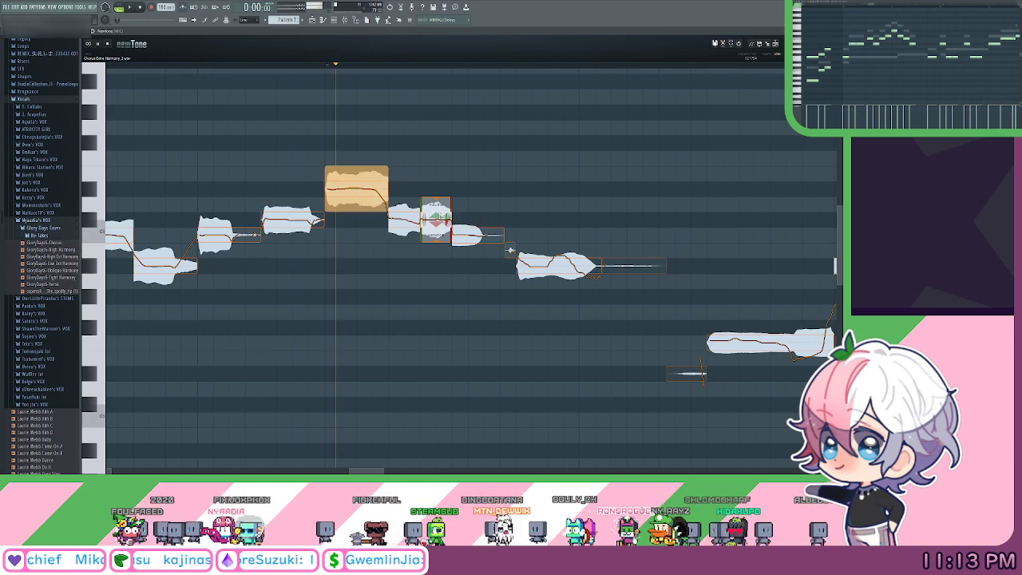
pyautogui.press('space')
pyautogui.moveTo(436, 221); pyautogui.dragTo(436, 234)
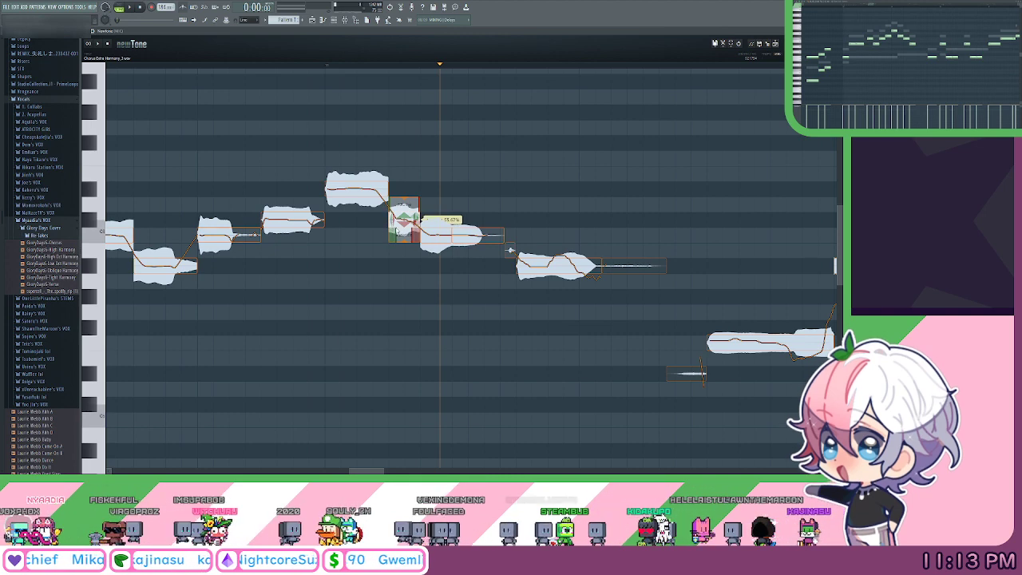
# Adjust the pitch variation of the short note right after the peak and play back the descent.
pyautogui.click(395, 66)
pyautogui.scroll(-1, 341, 66)
pyautogui.moveTo(340, 66); pyautogui.dragTo(190, 66)
pyautogui.press('space')
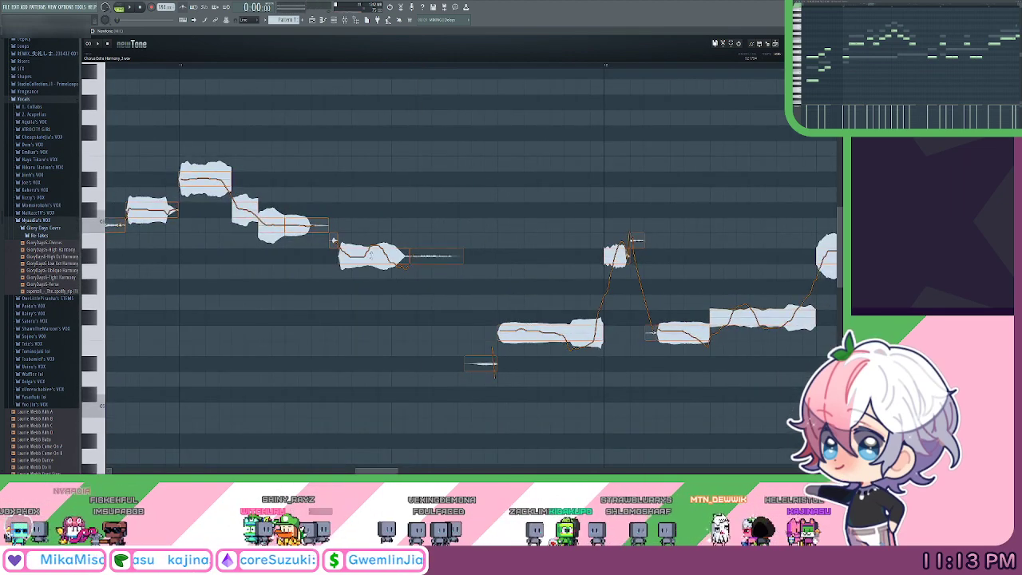
# Add vibrato to the sustained note that ends the descent and play it back from the preceding notes.
pyautogui.click(376, 280)
pyautogui.moveTo(375, 256); pyautogui.dragTo(384, 237)
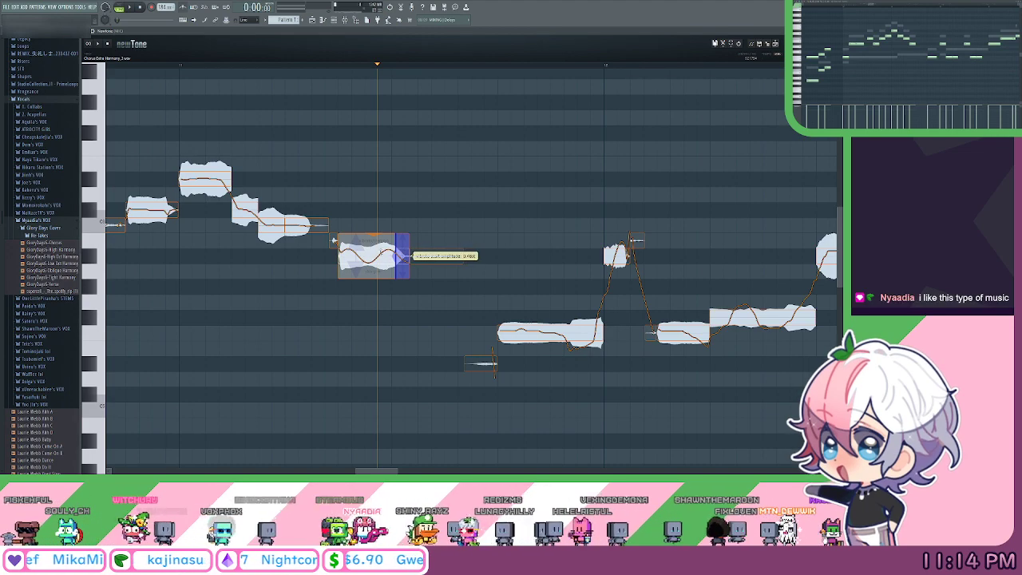
pyautogui.click(261, 65)
pyautogui.press('space')
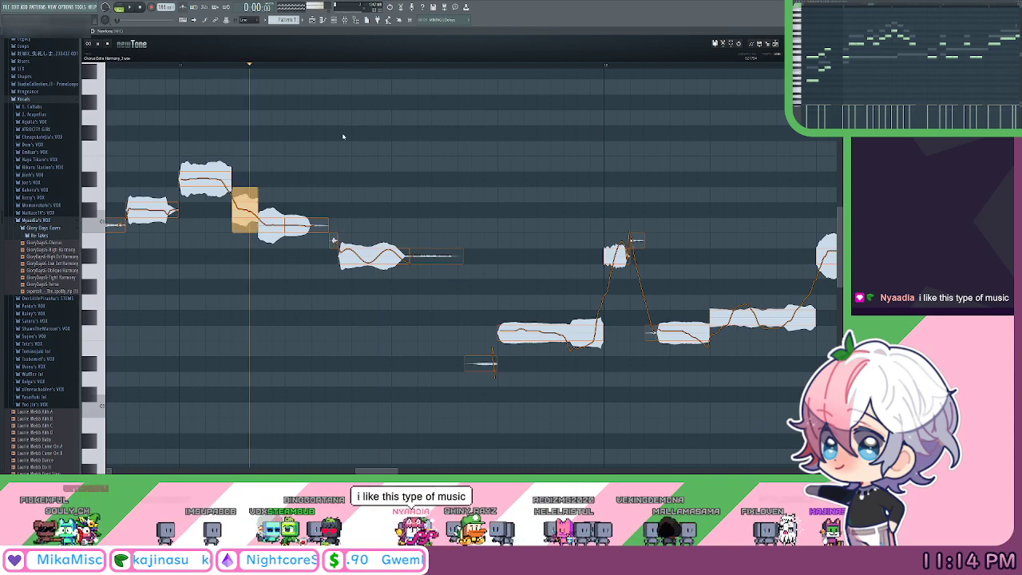
pyautogui.press('space')
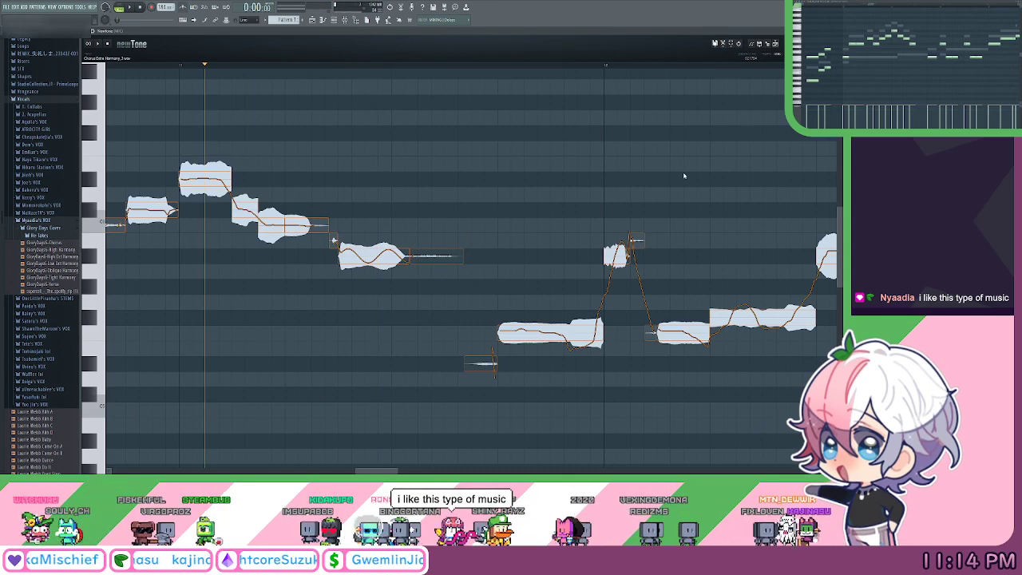
# Flatten the pitch variation of the next phrase's long low opening note and play it back.
pyautogui.moveTo(683, 175); pyautogui.dragTo(575, 170)
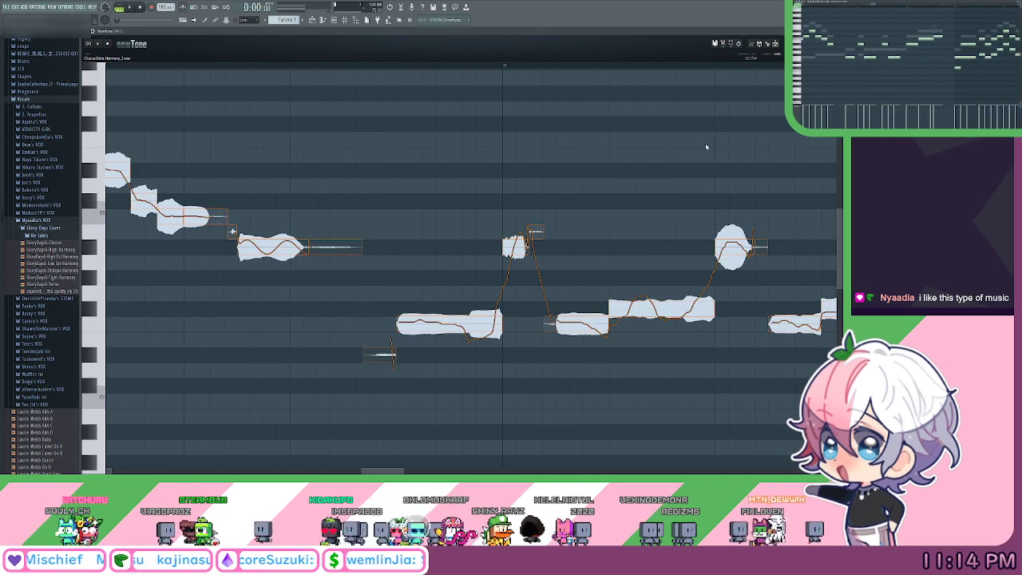
pyautogui.moveTo(705, 143); pyautogui.dragTo(650, 157)
pyautogui.moveTo(465, 380); pyautogui.dragTo(410, 385)
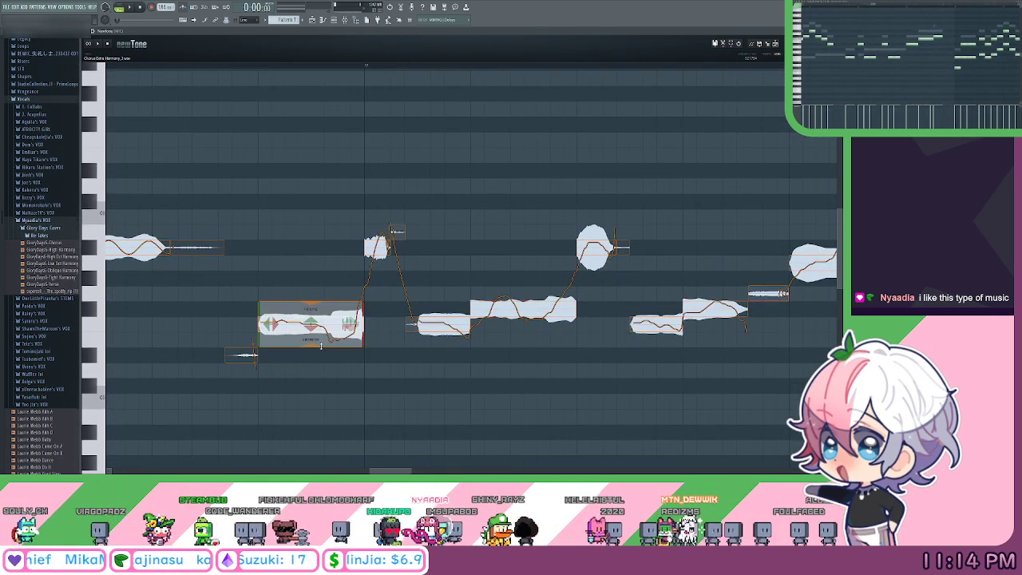
pyautogui.moveTo(315, 343); pyautogui.dragTo(329, 291)
pyautogui.press('space')
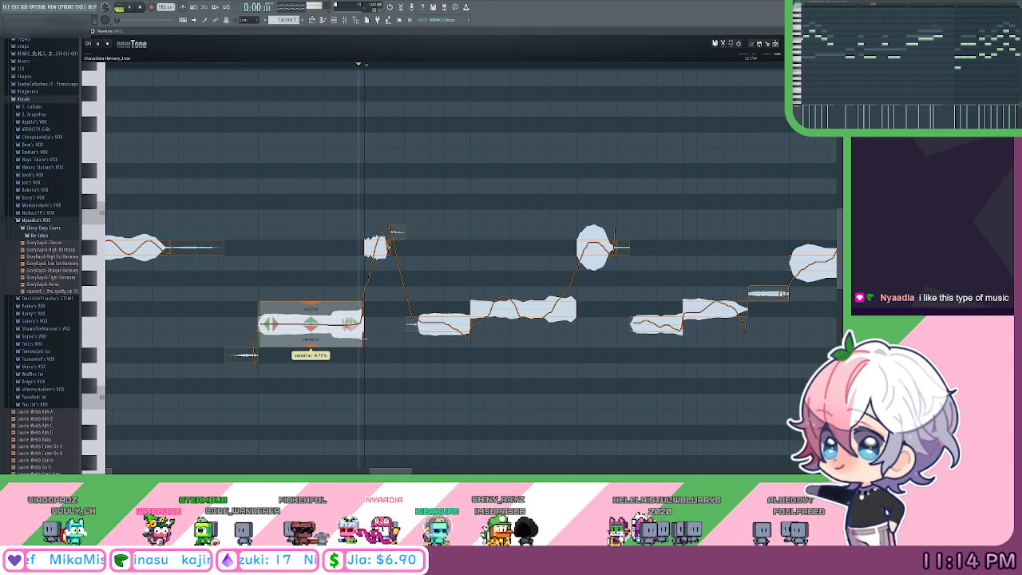
# Reduce the pitch variation of the short high note, lengthen its incoming transition, and play back the jump.
pyautogui.click(377, 244)
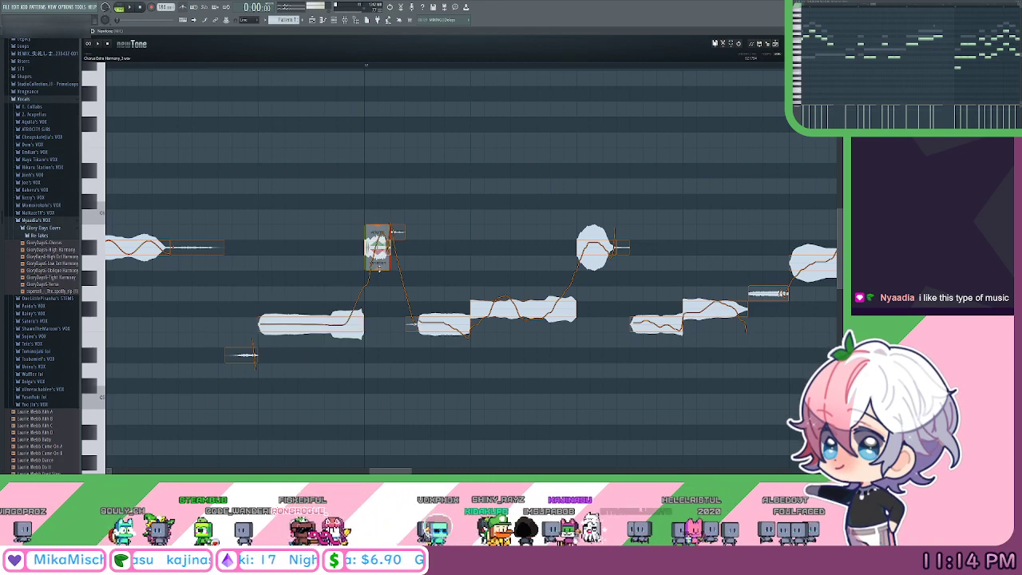
pyautogui.moveTo(364, 263); pyautogui.dragTo(376, 263)
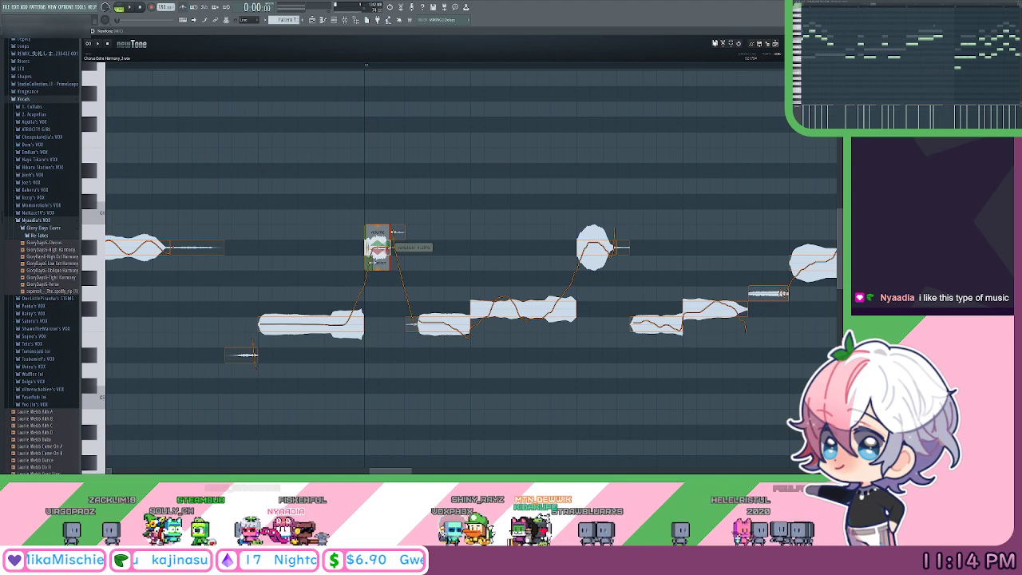
pyautogui.press('space')
pyautogui.press('space')
# Flatten the low note after the short high note, and lower the following long note by one semitone with reduced pitch variation.
pyautogui.moveTo(441, 352)
pyautogui.mouseDown()
pyautogui.moveTo(424, 347)
pyautogui.moveTo(427, 337)
pyautogui.mouseUp()
pyautogui.click(502, 305)
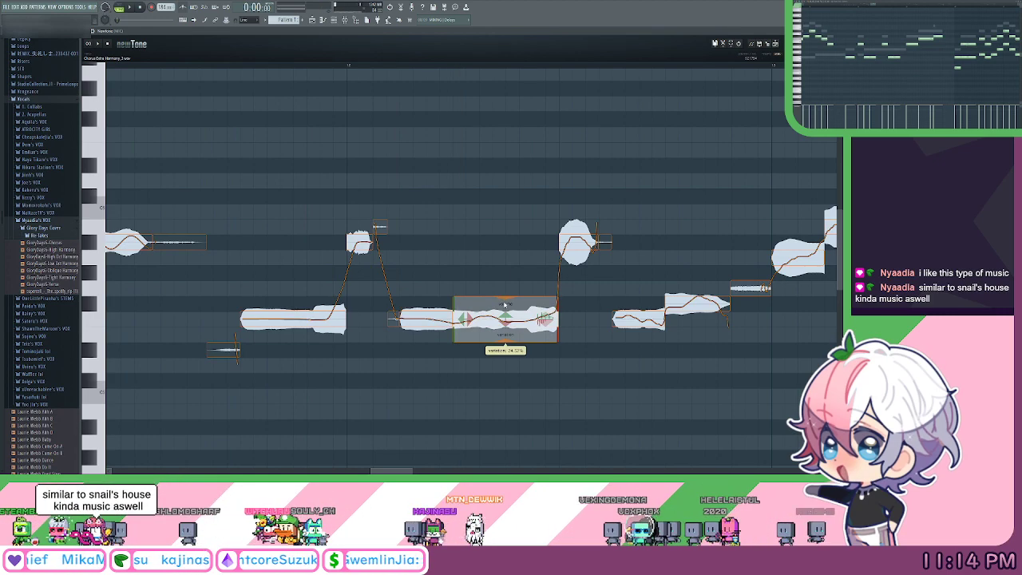
pyautogui.click(511, 344)
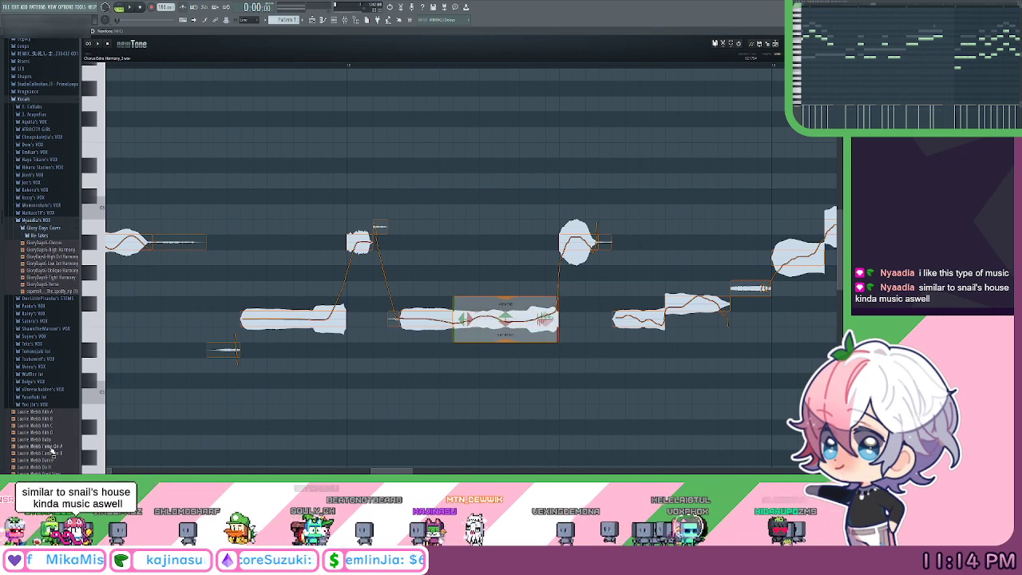
# Switch to the web browser and play the YouTube video "Snail's House - Hot Milk" from the start.
pyautogui.hotkey('alt', 'Tab')
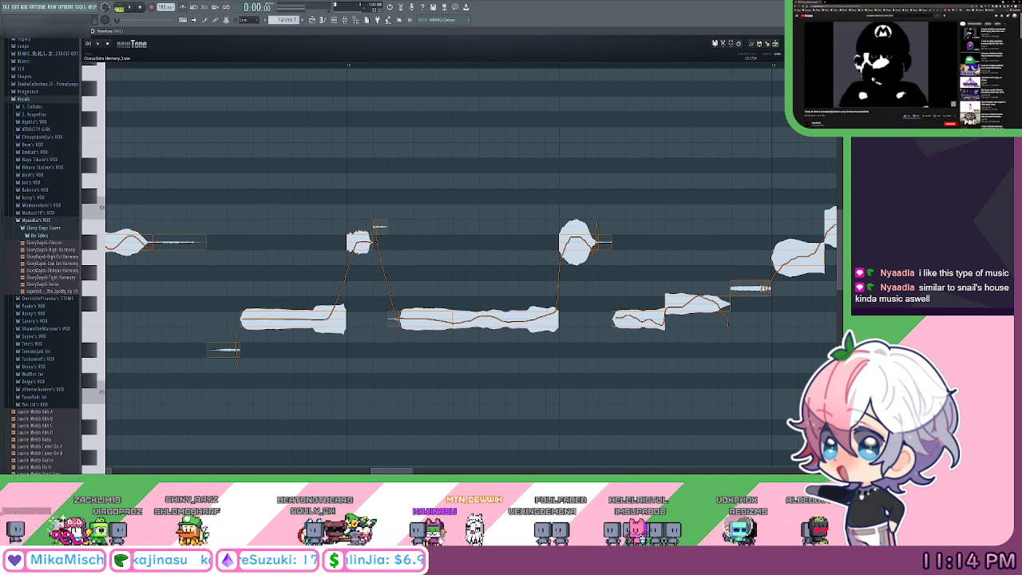
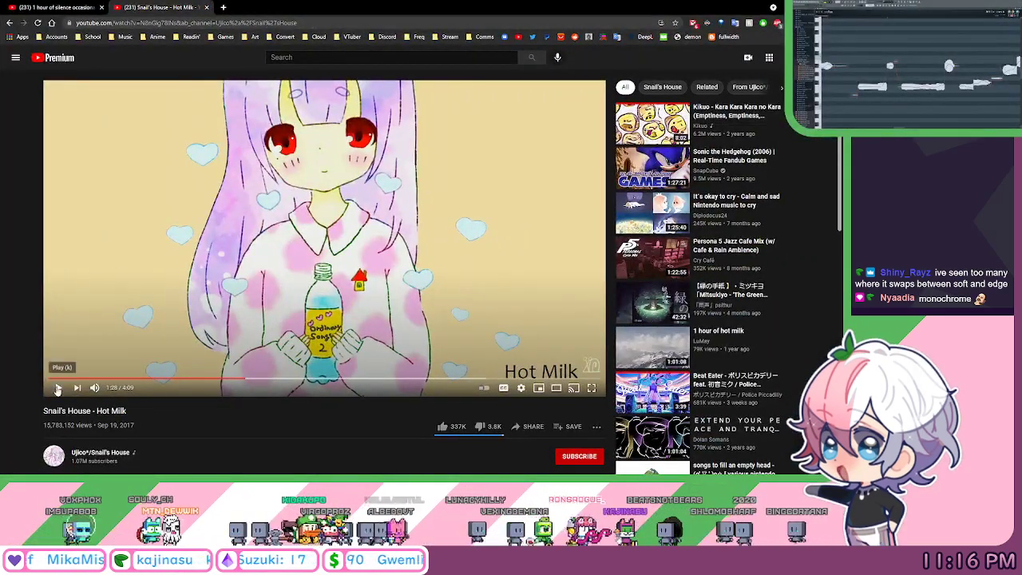
pyautogui.moveTo(56, 380); pyautogui.dragTo(37, 380)
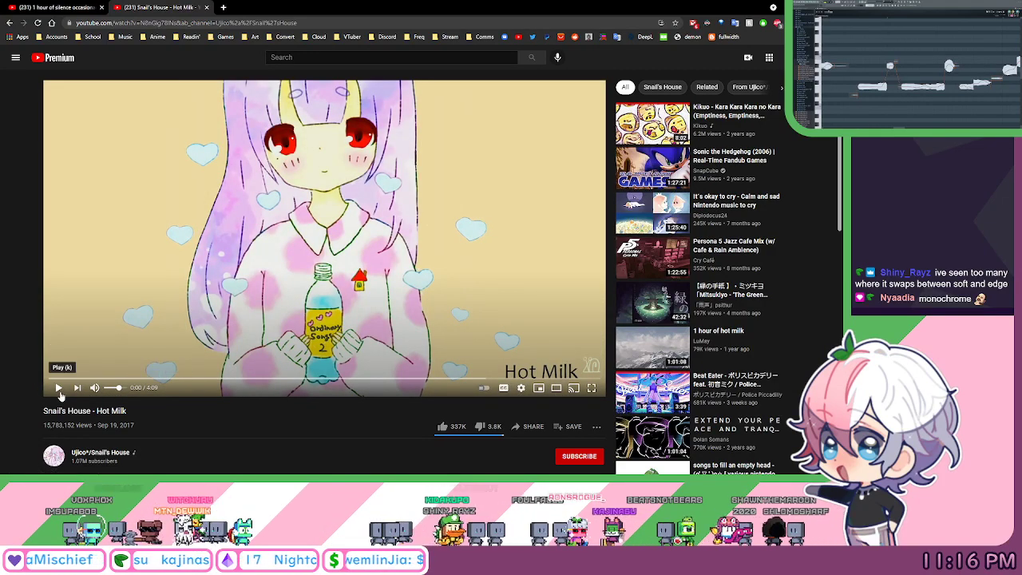
pyautogui.click(59, 390)
# View the small dog stock photo and the second image in separate browser tabs, adjusting their zoom, and return to the dog photo.
pyautogui.moveTo(238, 470); pyautogui.dragTo(267, 8)
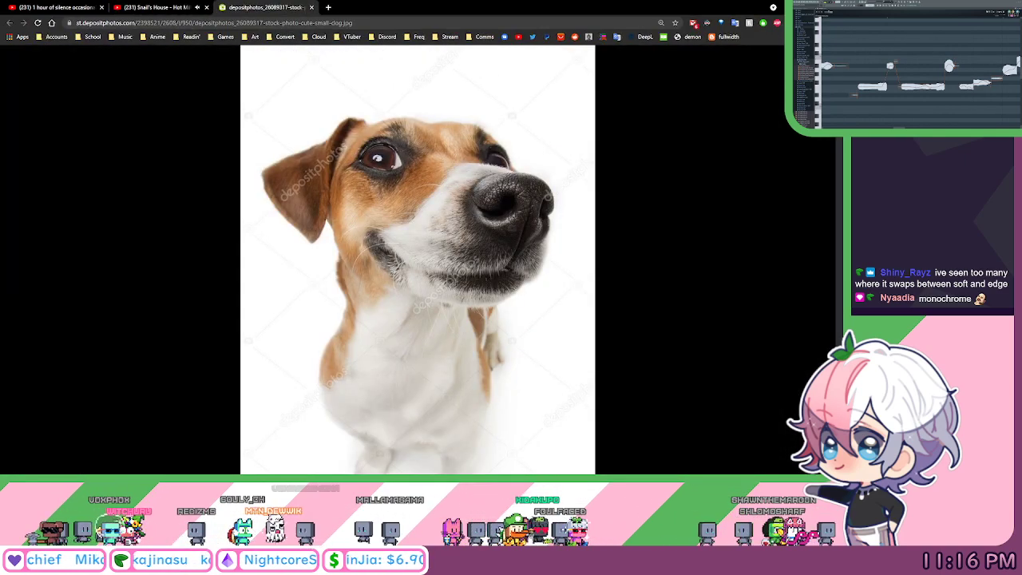
pyautogui.scroll(-3, 553, 195)
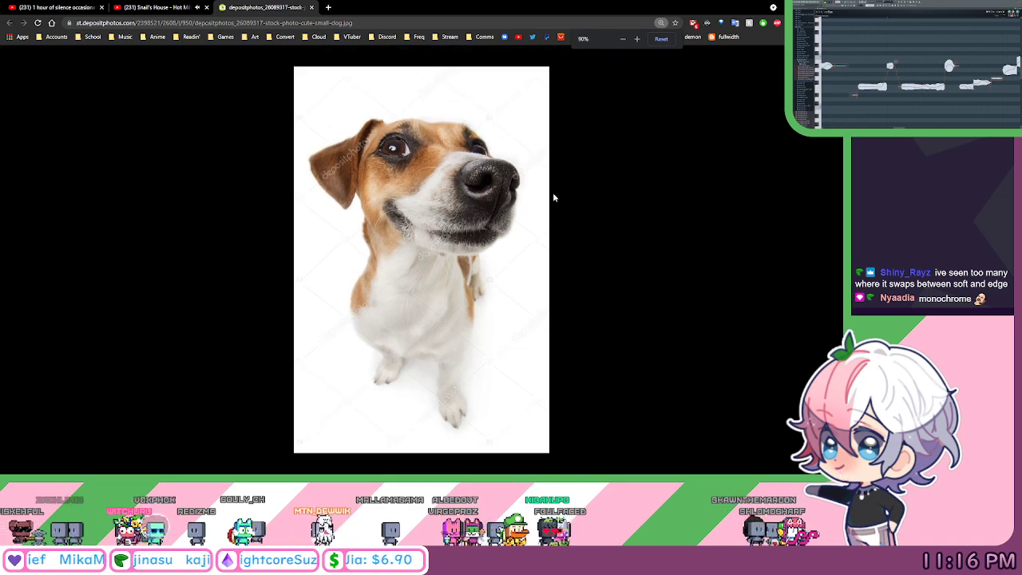
pyautogui.hotkey('ctrl', '+')
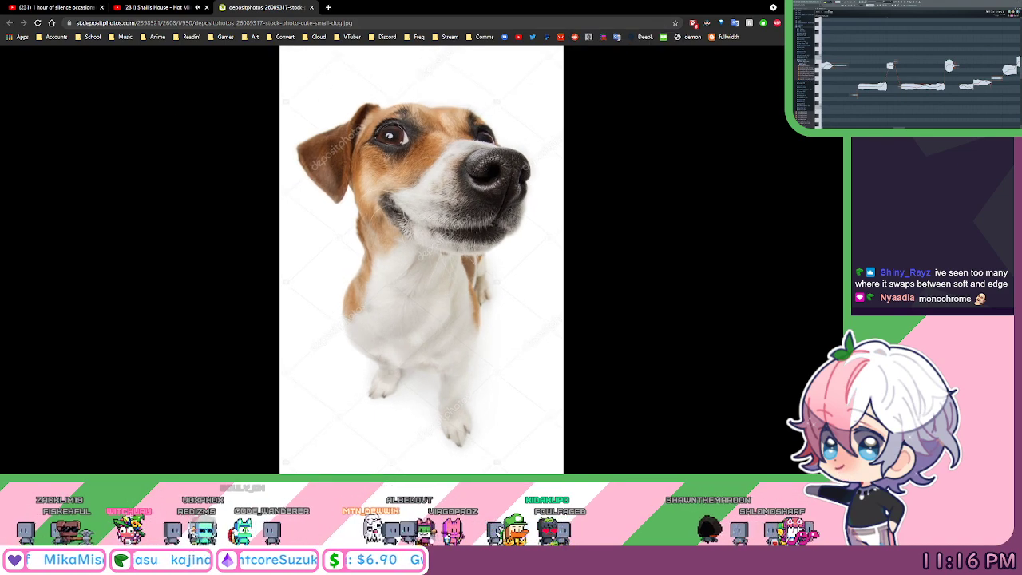
pyautogui.moveTo(0, 96); pyautogui.dragTo(407, 16)
pyautogui.hotkey('ctrl', '-')
pyautogui.hotkey('ctrl', '-')
pyautogui.click(264, 8)
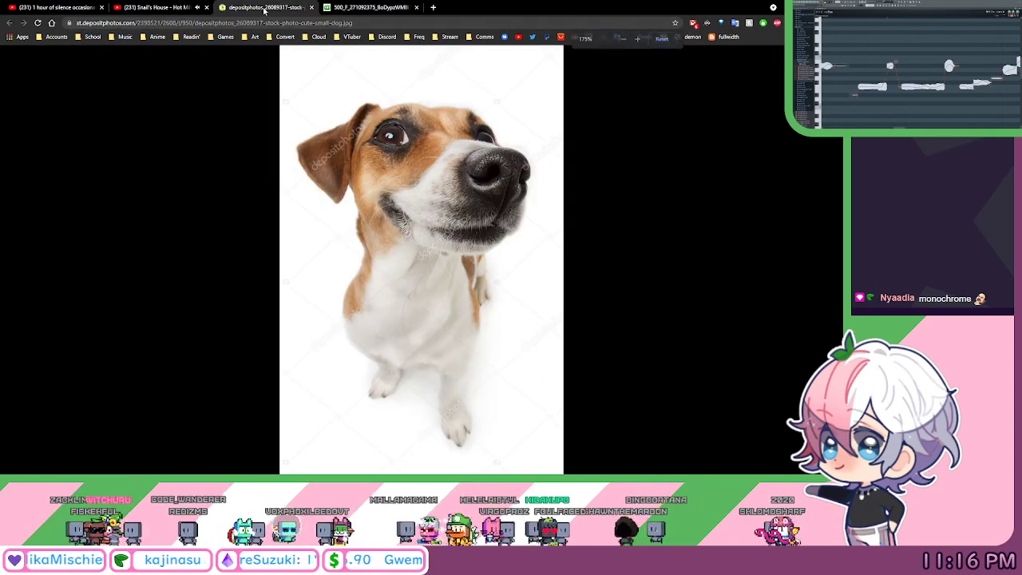
# Alternate repeatedly between the depositphotos smiling dog photo and the Adobe Stock close-up dog photo to compare the two images.
pyautogui.click(345, 8)
pyautogui.click(275, 8)
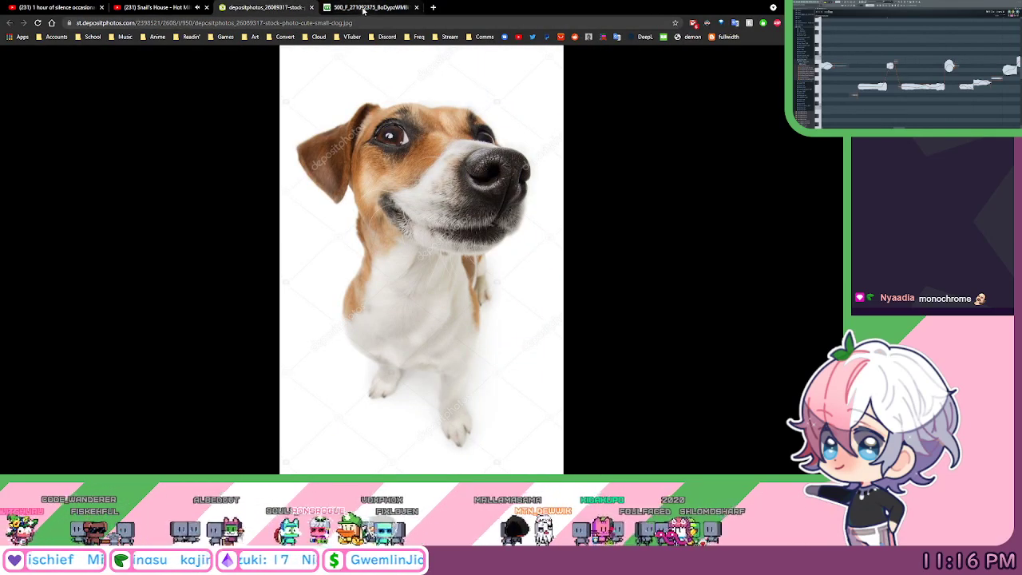
pyautogui.click(334, 8)
pyautogui.click(284, 7)
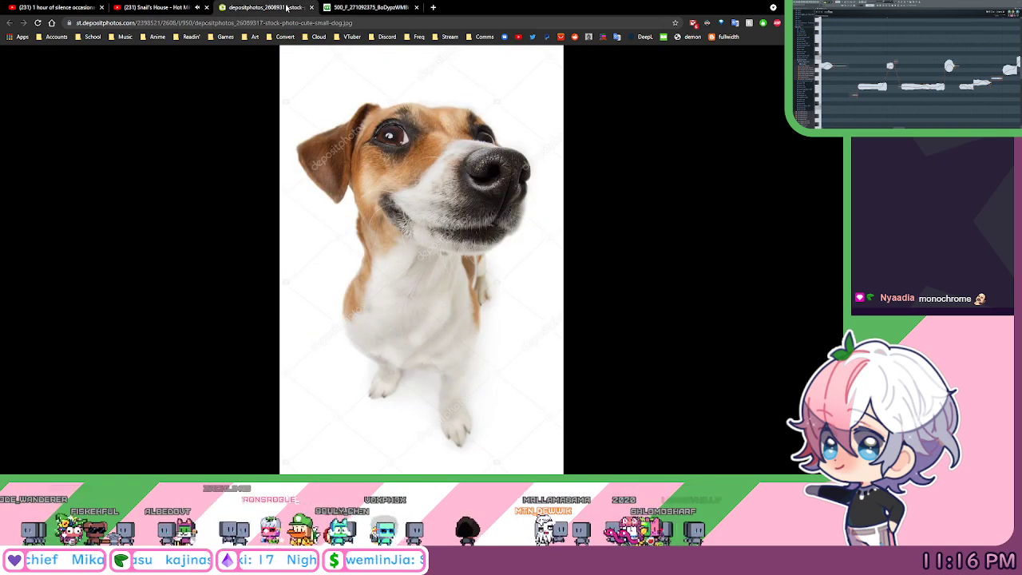
pyautogui.click(352, 8)
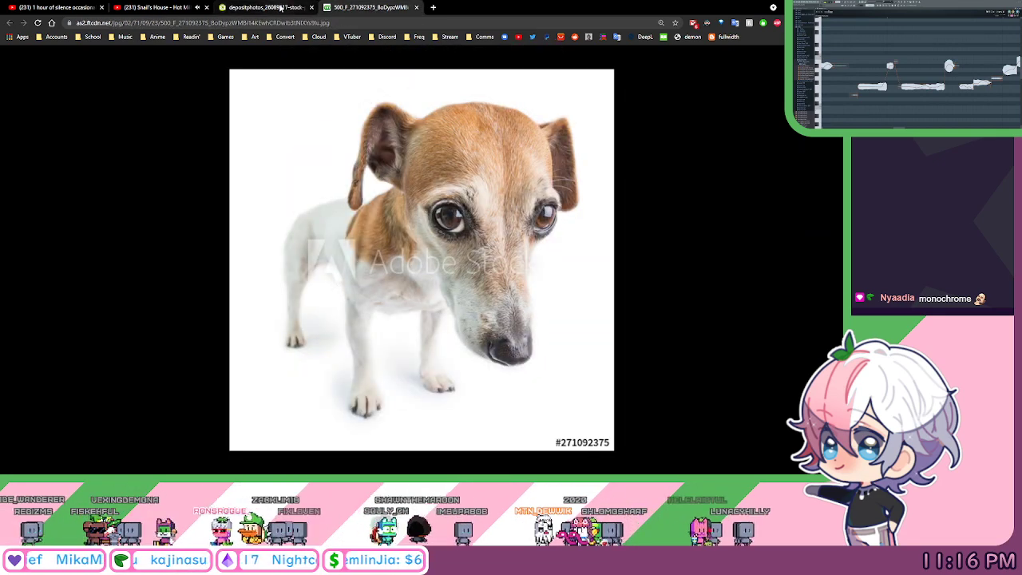
pyautogui.click(281, 8)
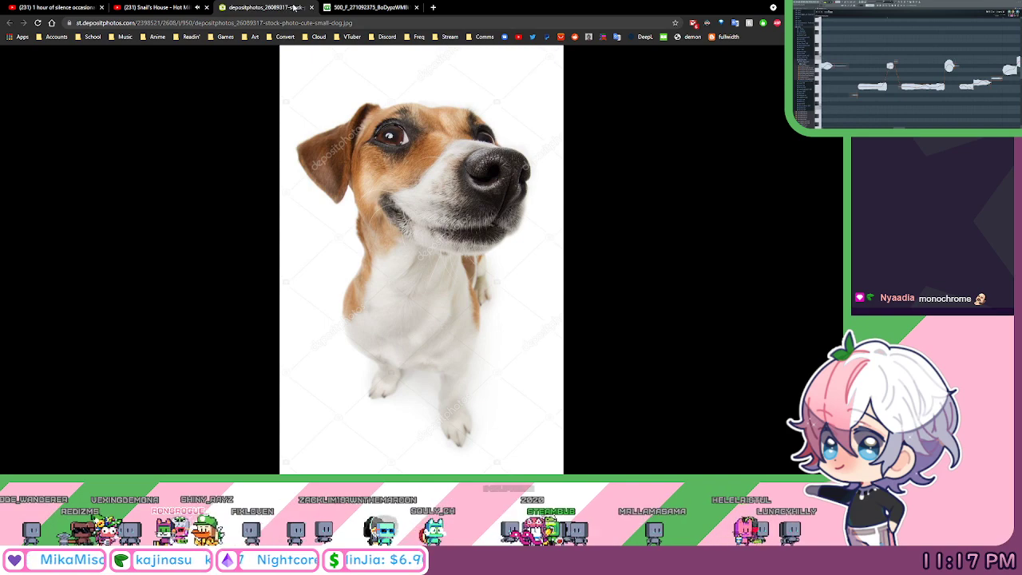
pyautogui.click(341, 8)
pyautogui.click(292, 9)
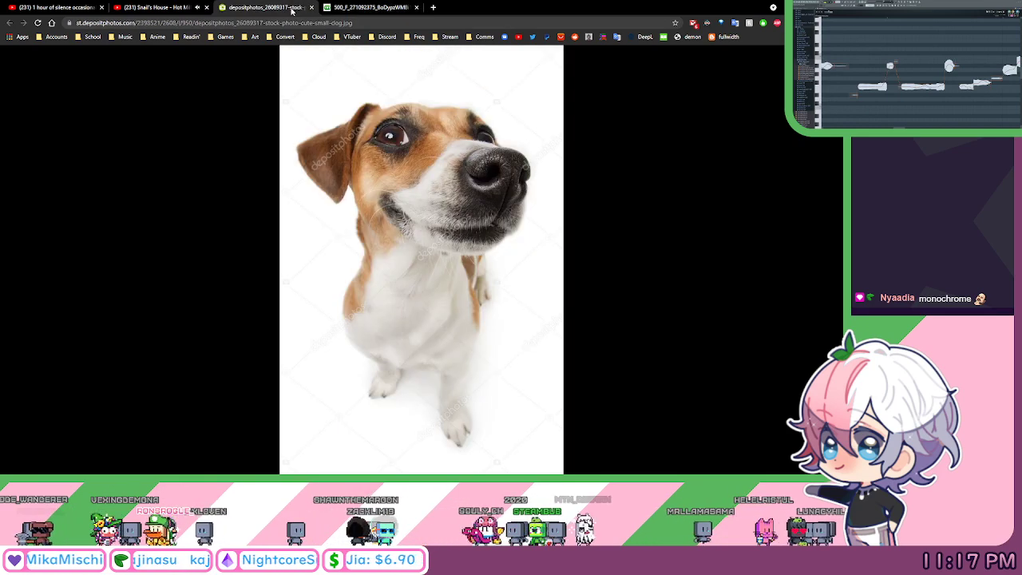
pyautogui.click(343, 8)
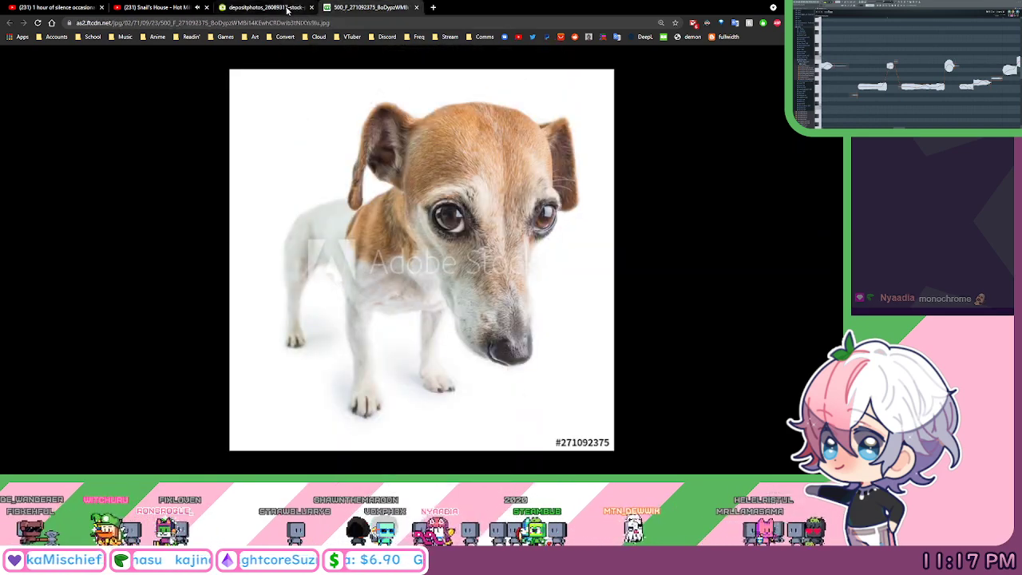
pyautogui.click(285, 8)
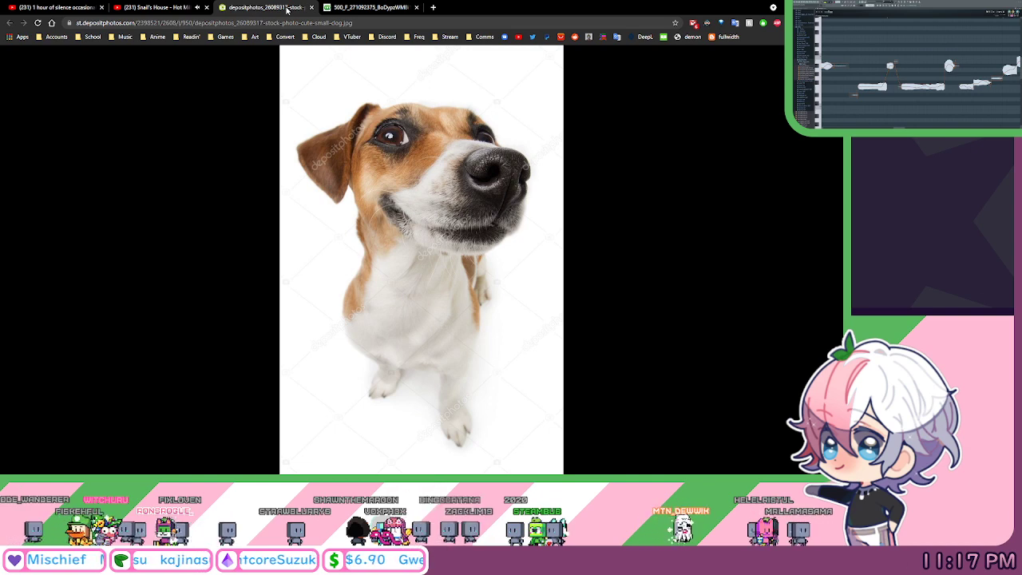
pyautogui.click(337, 12)
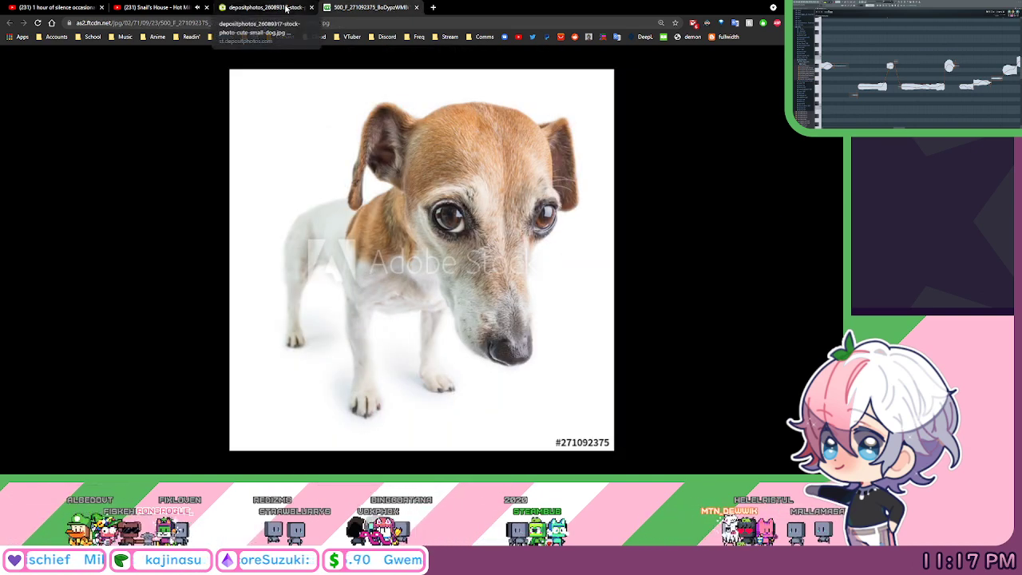
pyautogui.click(311, 8)
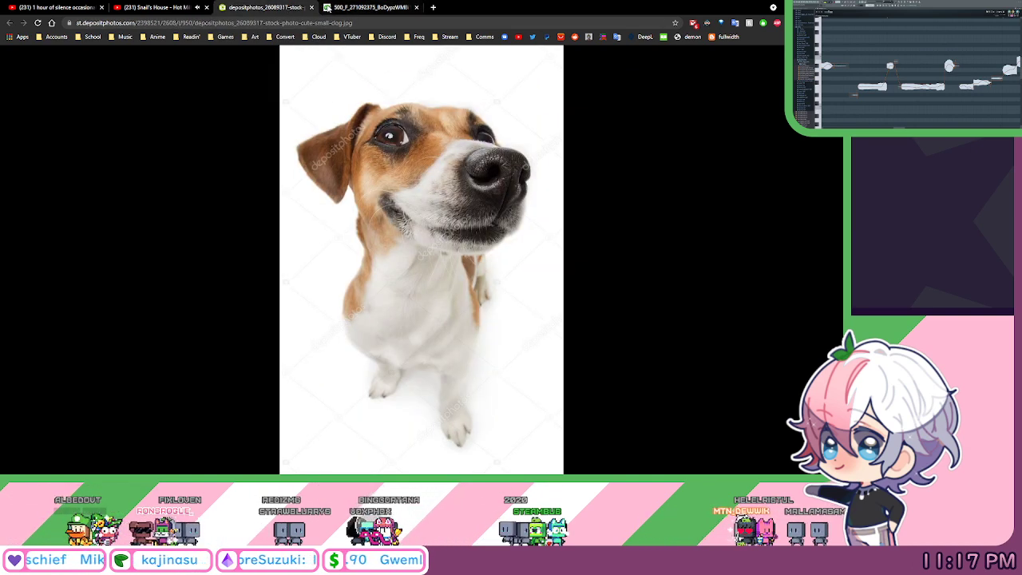
pyautogui.click(340, 9)
pyautogui.click(290, 8)
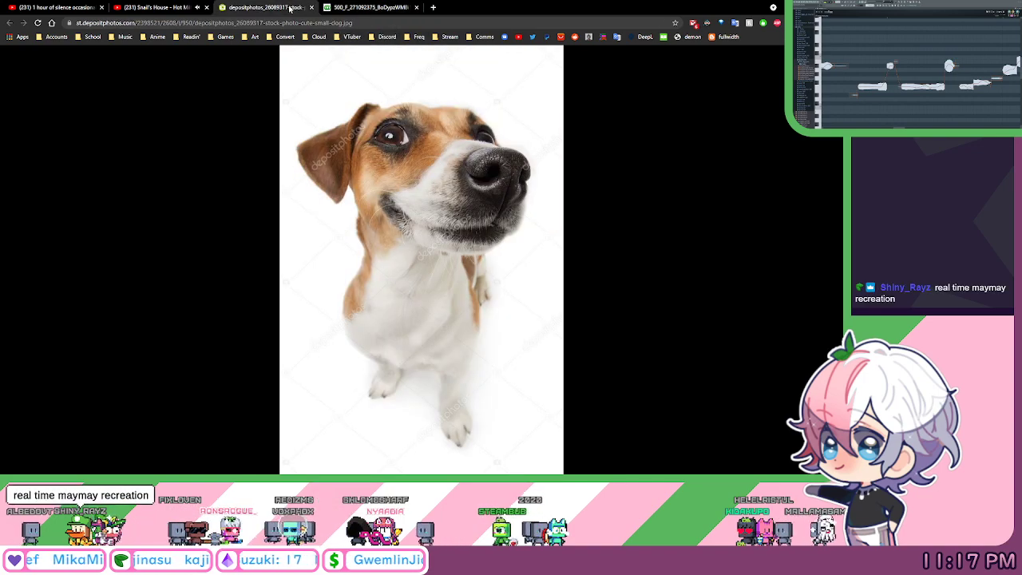
pyautogui.click(339, 9)
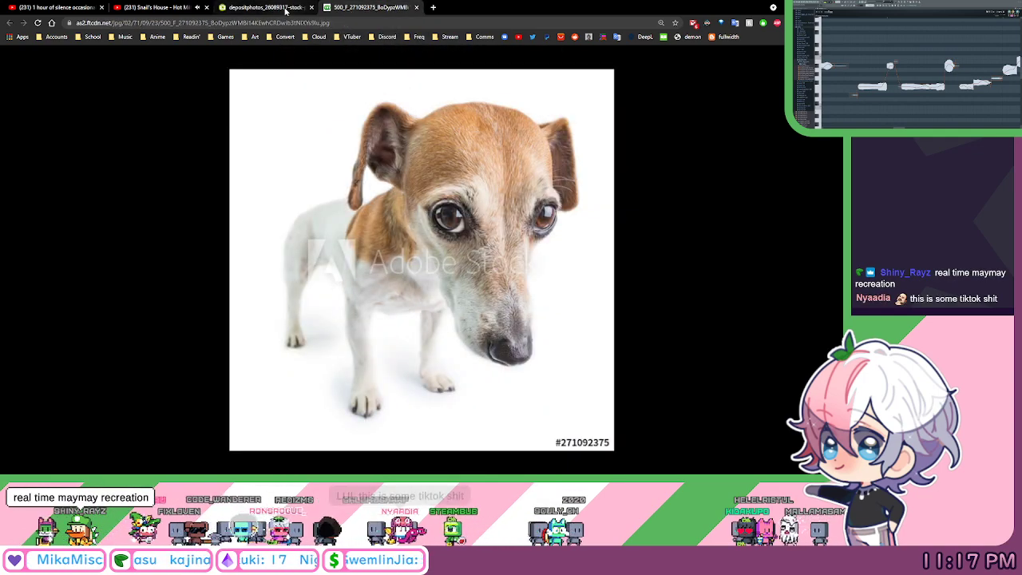
pyautogui.click(286, 9)
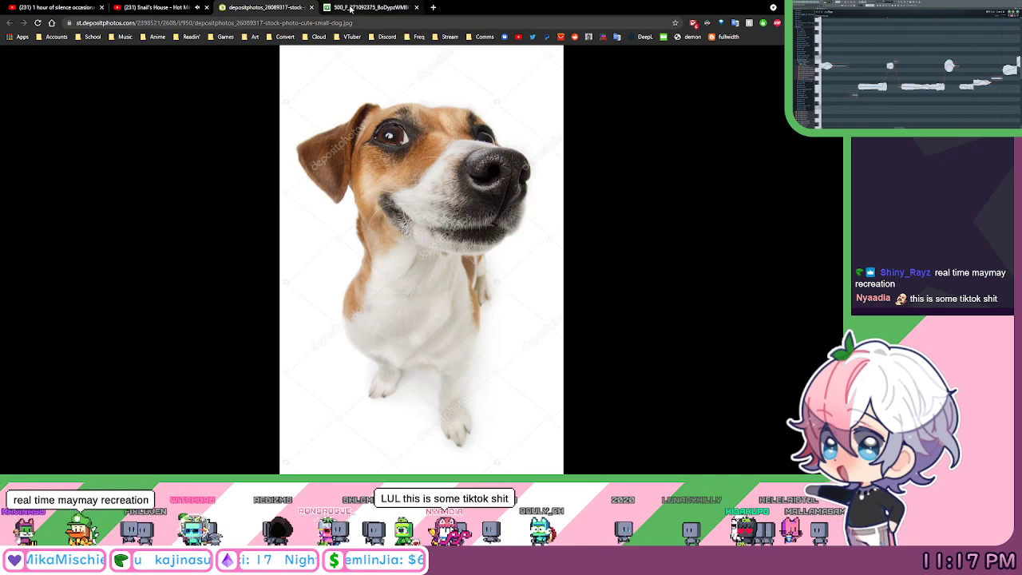
pyautogui.click(350, 8)
pyautogui.click(303, 9)
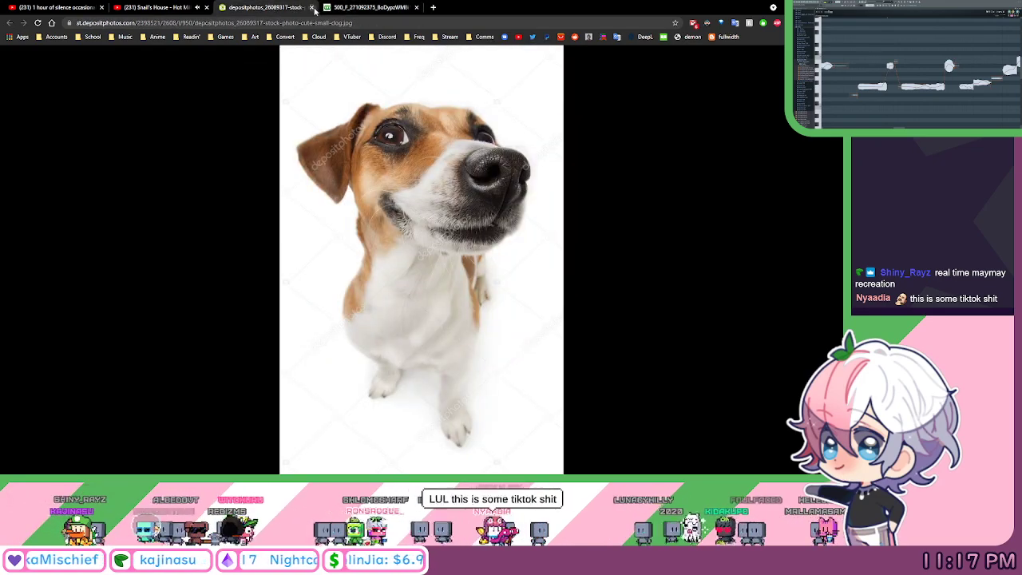
pyautogui.click(343, 9)
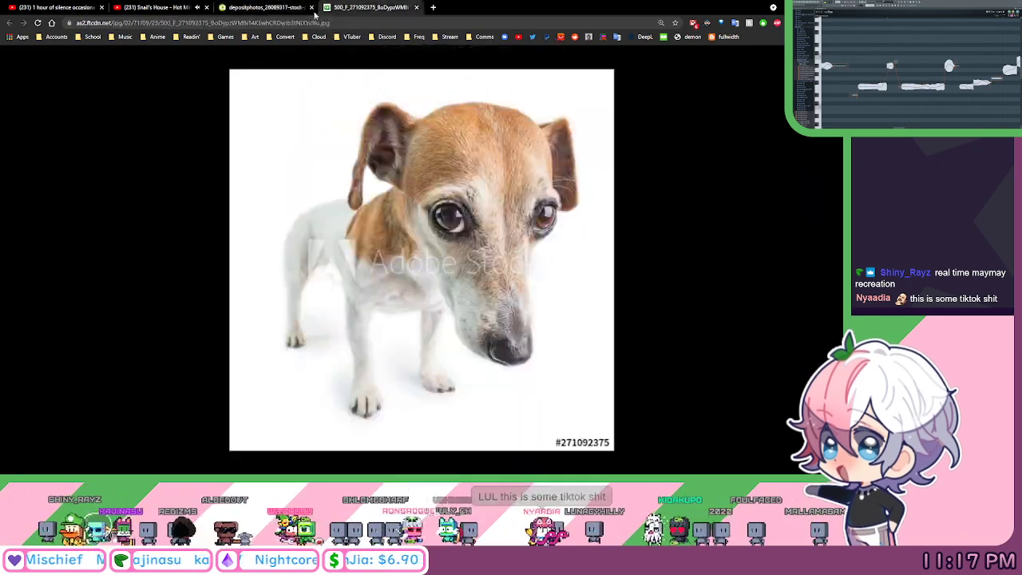
pyautogui.click(277, 10)
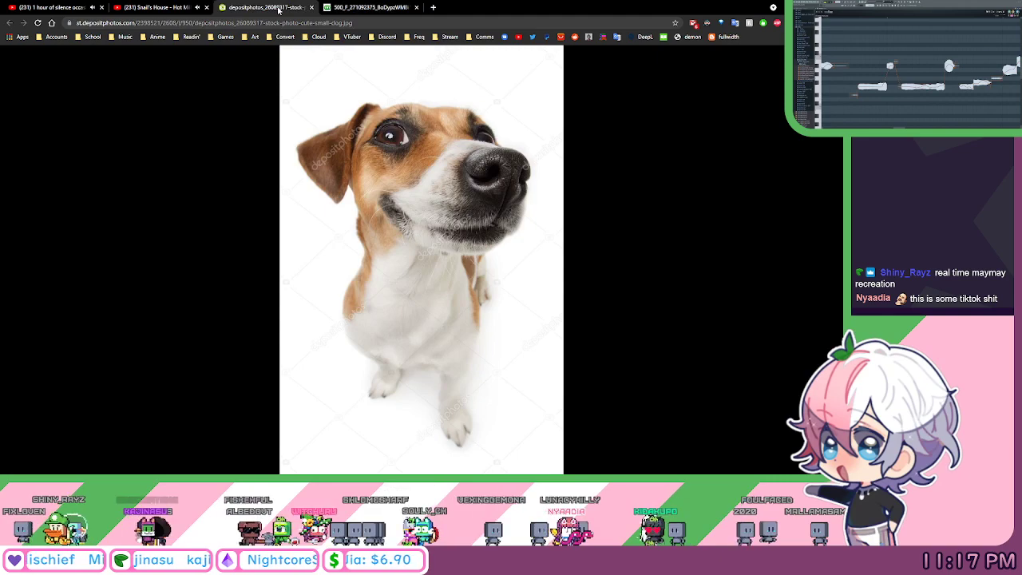
pyautogui.click(358, 9)
pyautogui.click(263, 8)
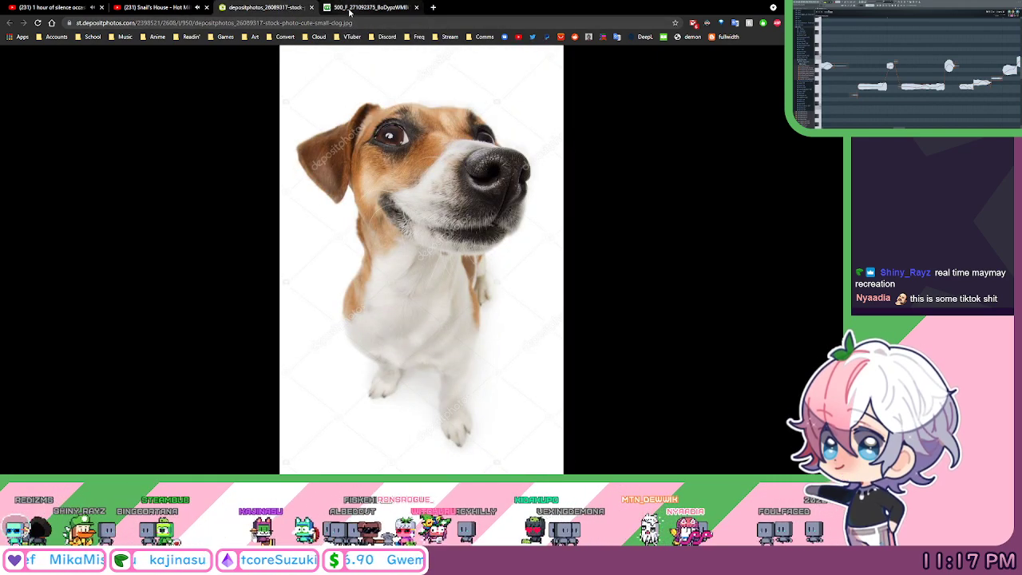
pyautogui.click(351, 9)
pyautogui.click(285, 9)
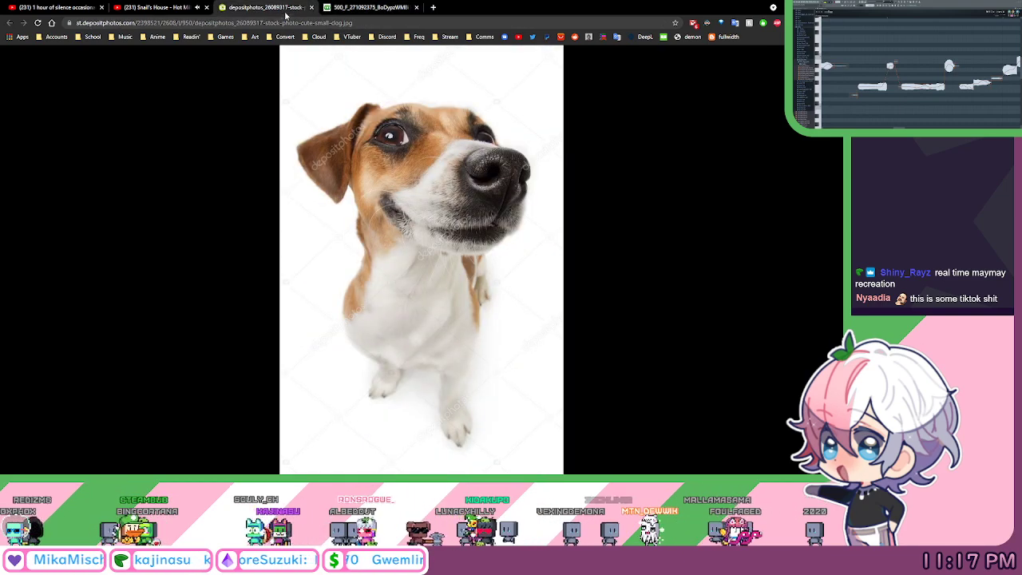
pyautogui.click(364, 7)
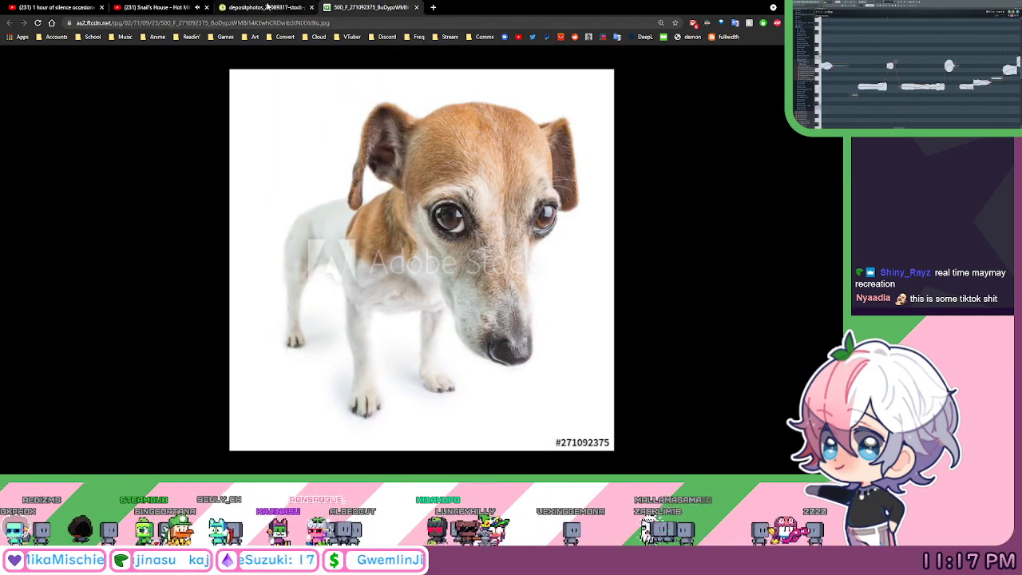
pyautogui.click(268, 8)
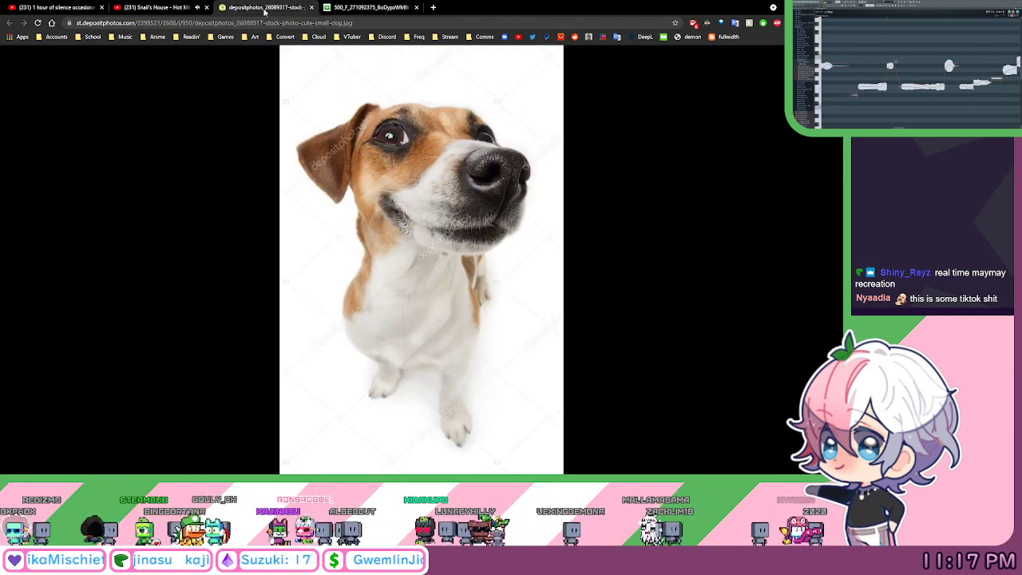
pyautogui.click(343, 8)
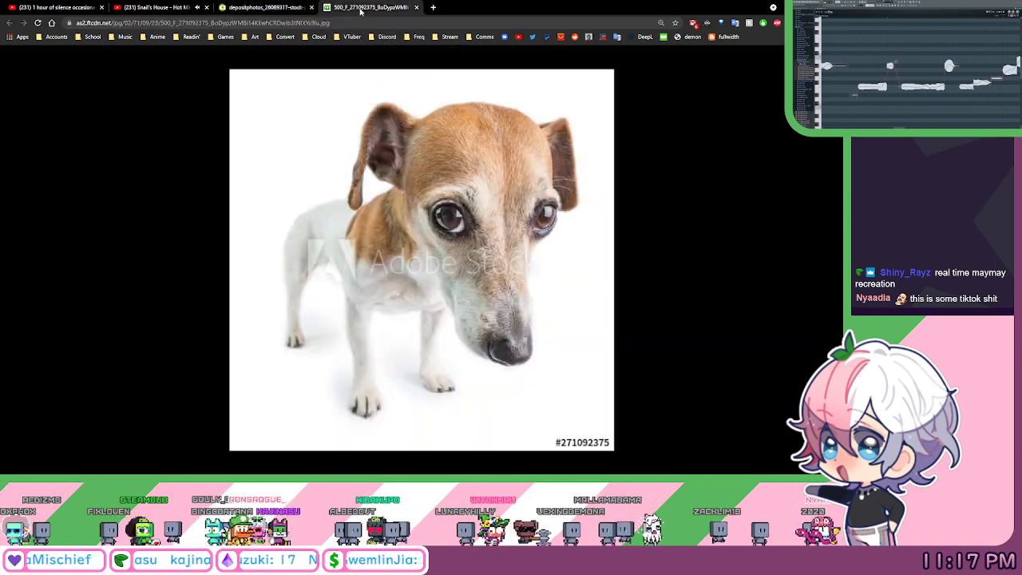
pyautogui.click(281, 10)
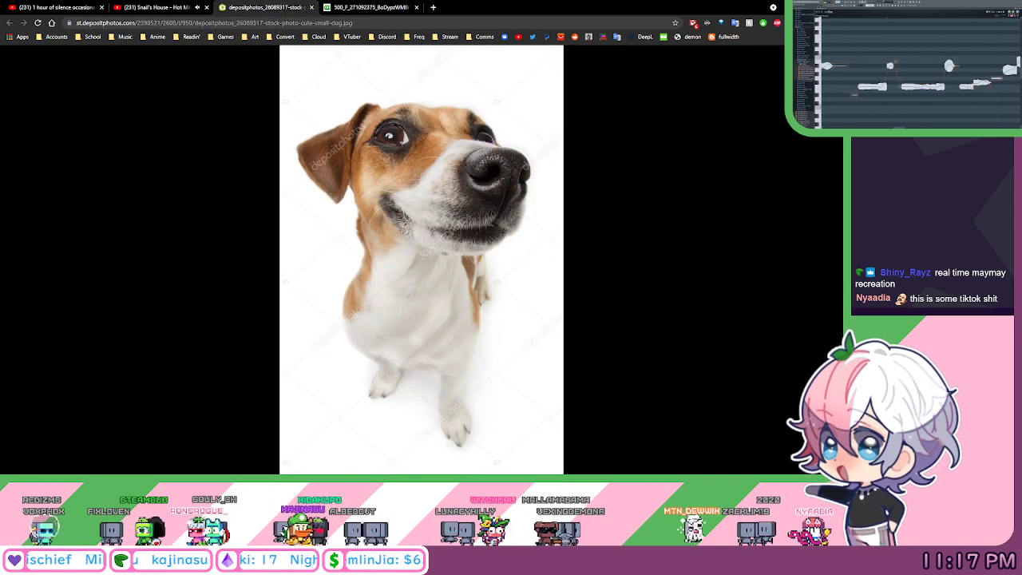
pyautogui.click(366, 8)
pyautogui.click(268, 8)
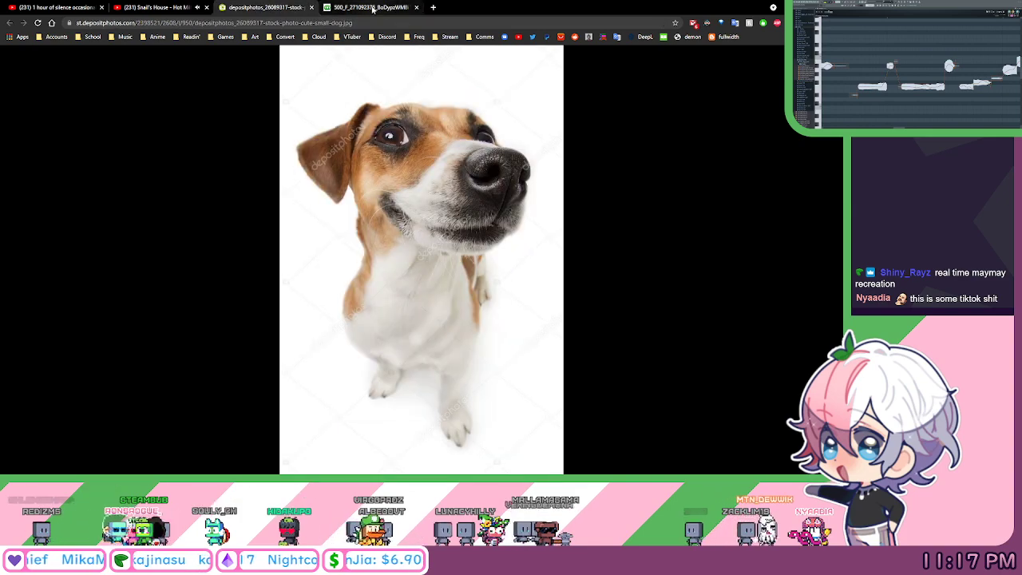
pyautogui.click(372, 9)
pyautogui.click(297, 8)
pyautogui.click(334, 9)
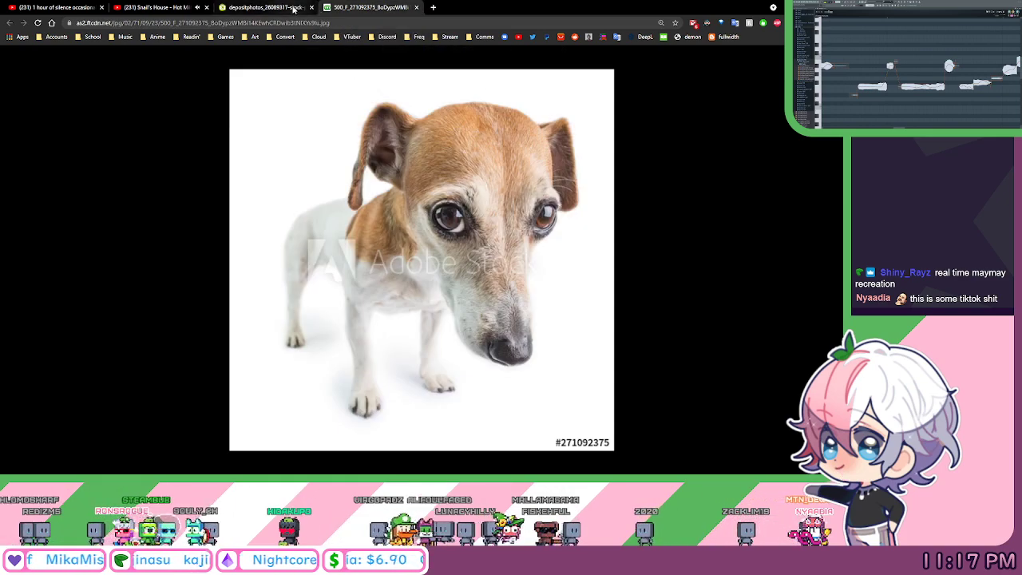
pyautogui.click(294, 8)
pyautogui.click(355, 8)
pyautogui.click(275, 8)
pyautogui.click(355, 8)
pyautogui.click(275, 8)
pyautogui.click(346, 9)
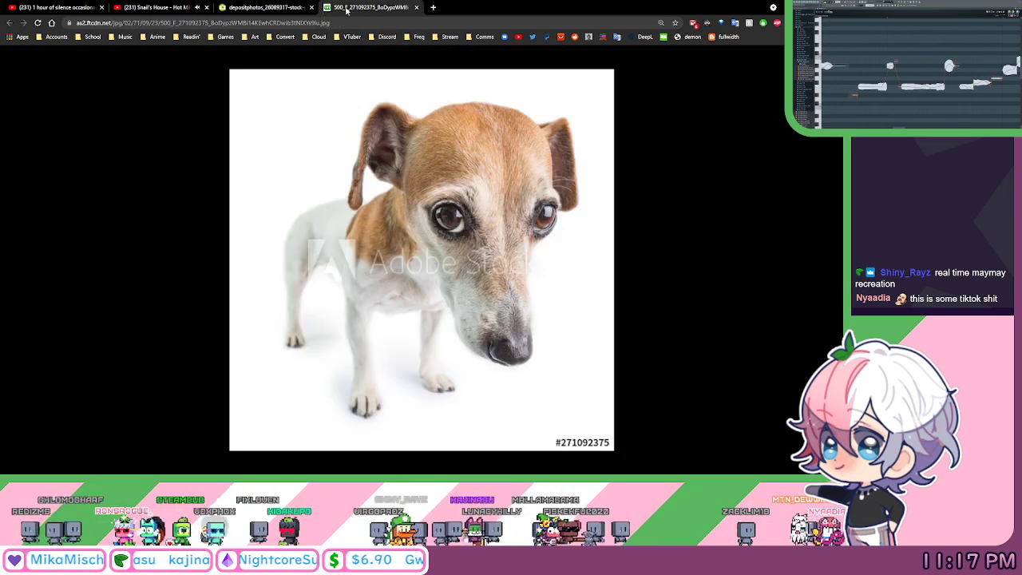
pyautogui.click(295, 7)
pyautogui.click(346, 9)
pyautogui.click(279, 10)
pyautogui.click(330, 10)
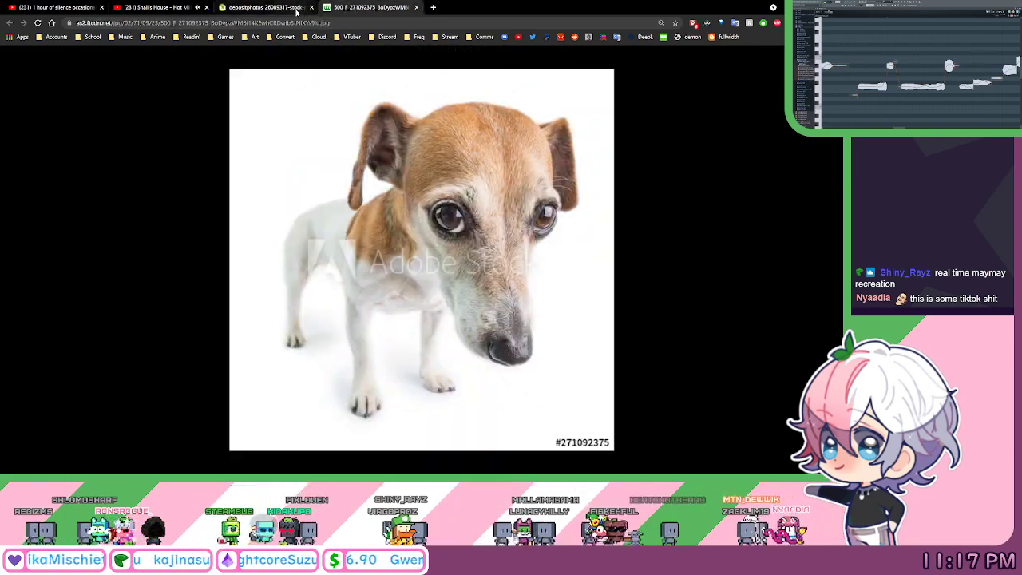
pyautogui.click(296, 9)
pyautogui.click(327, 9)
# Close both dog photos, the "Snail's House - Hot Milk" video and the Vine boom silence video.
pyautogui.click(311, 8)
pyautogui.click(311, 8)
pyautogui.click(271, 139)
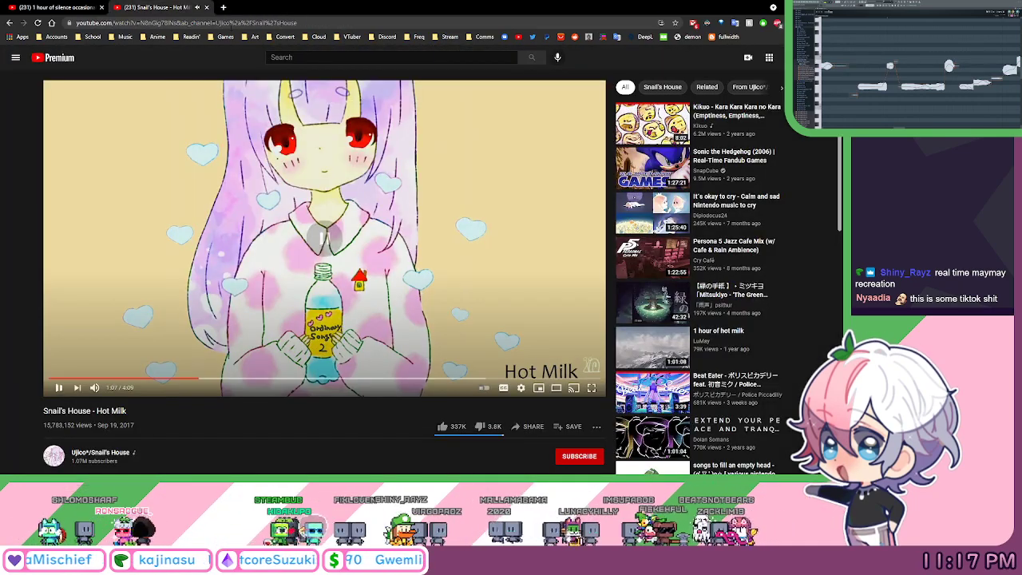
pyautogui.hotkey('ctrl', 'w')
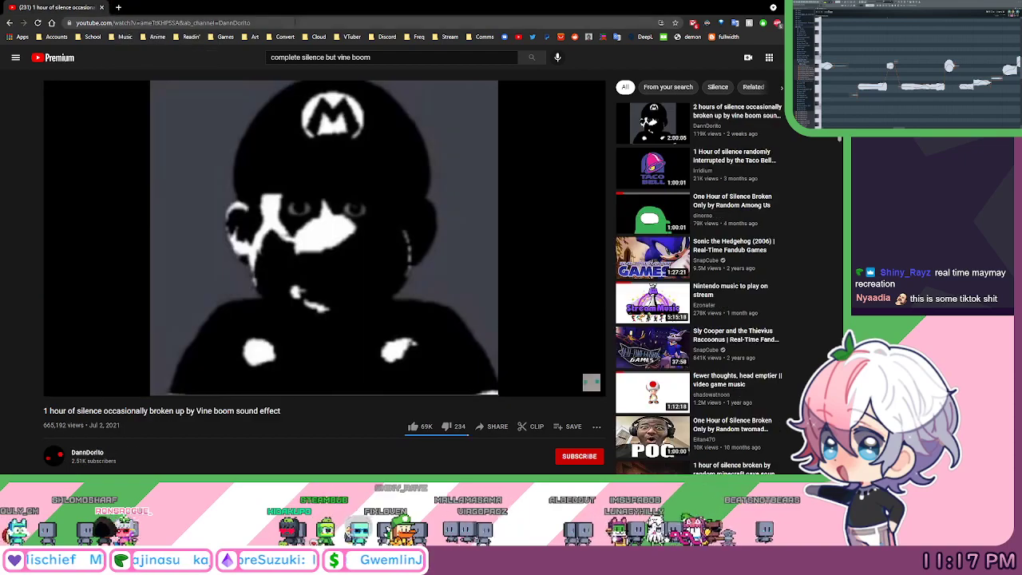
pyautogui.hotkey('ctrl', 'w')
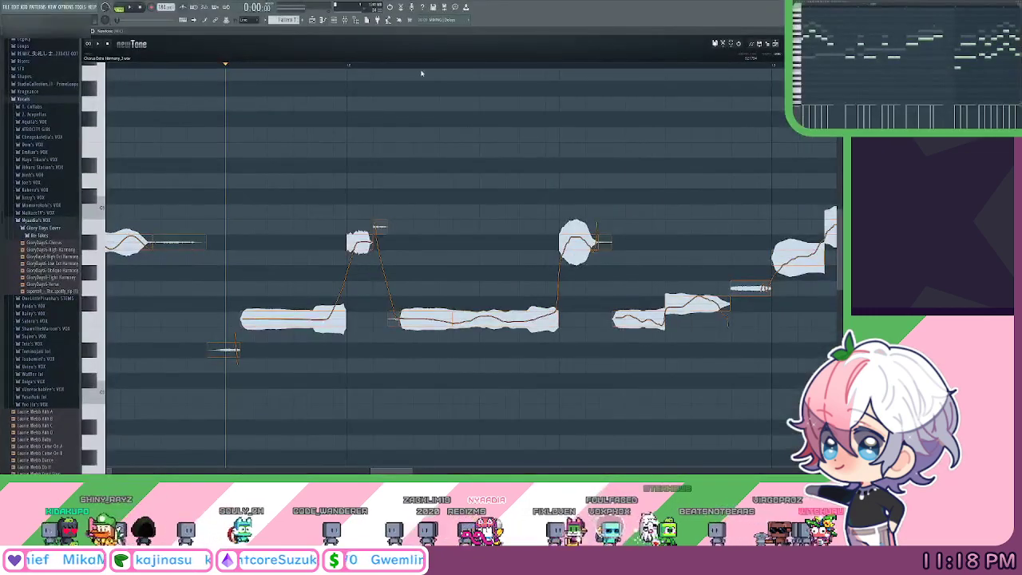
# In FL Studio's NewTone, play the vocal harmony from just before the low sustained note and reduce the rounded high note's pitch variation.
pyautogui.click(231, 66)
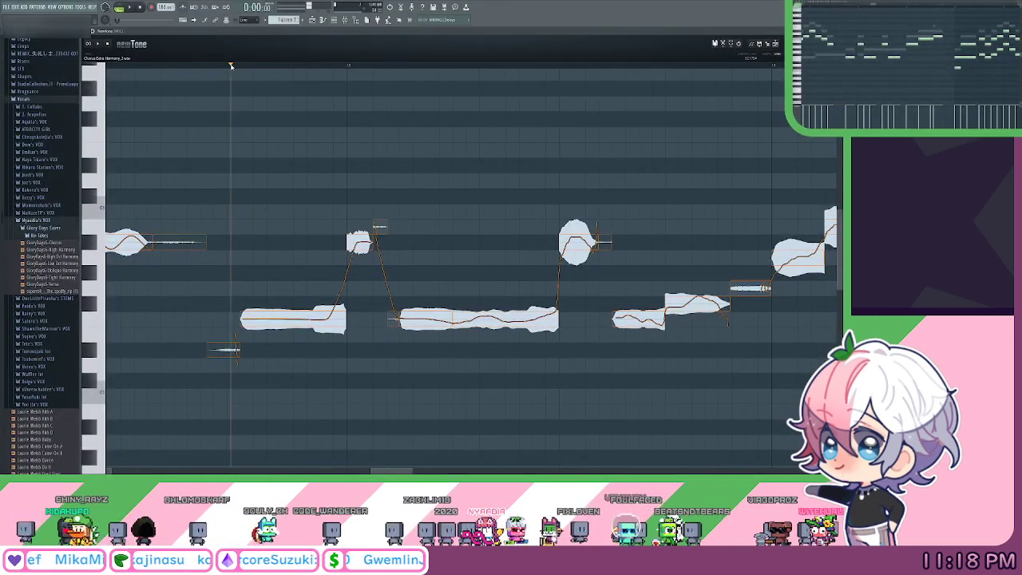
pyautogui.press('space')
pyautogui.moveTo(520, 215); pyautogui.dragTo(396, 219)
pyautogui.press('space')
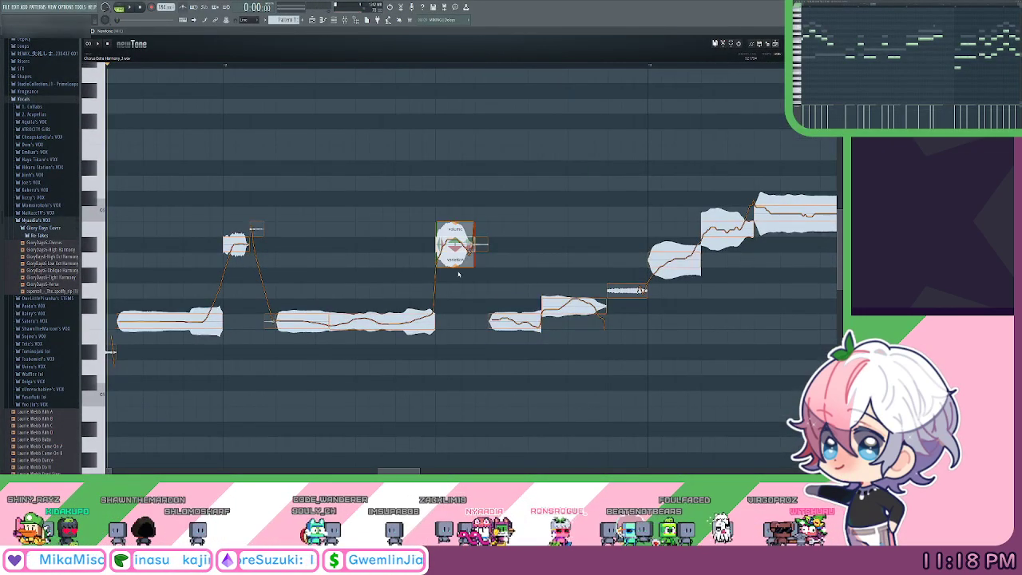
pyautogui.moveTo(454, 263); pyautogui.dragTo(449, 268)
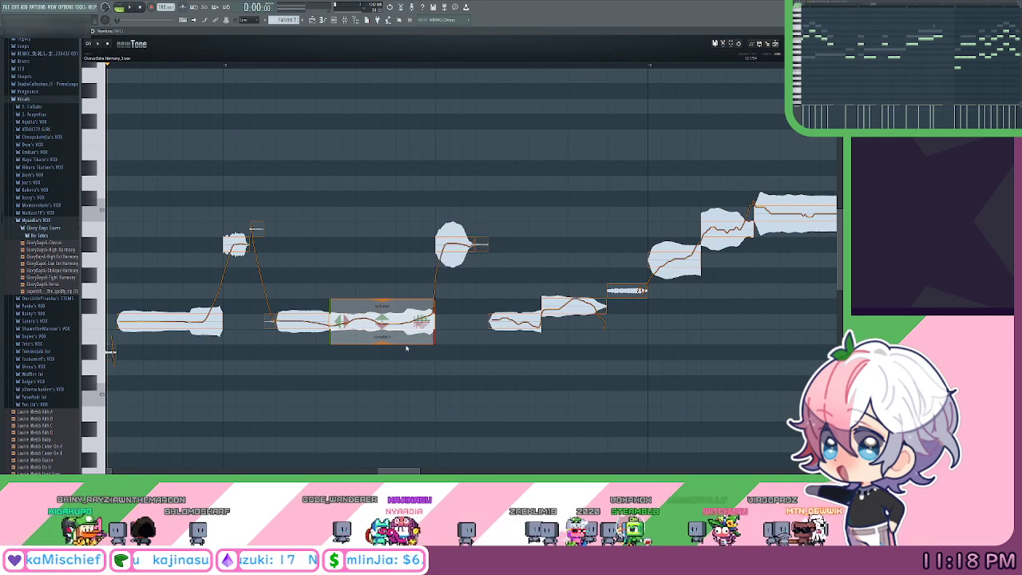
# Flatten the pitch variation of the long low note's second half, adjust its ramp-out and replay the phrase.
pyautogui.moveTo(406, 343); pyautogui.dragTo(430, 345)
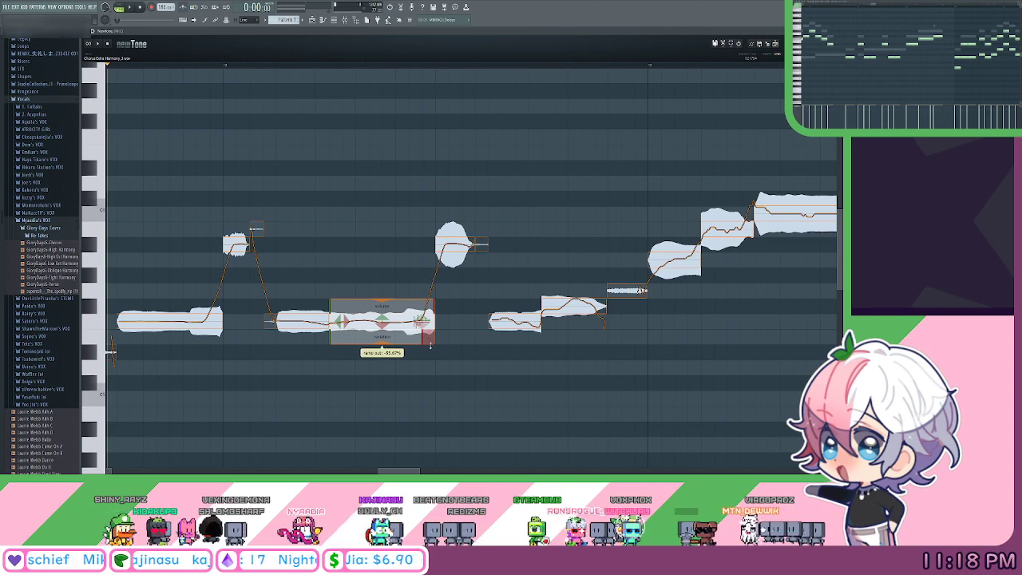
pyautogui.hscroll(-3, 440, 356)
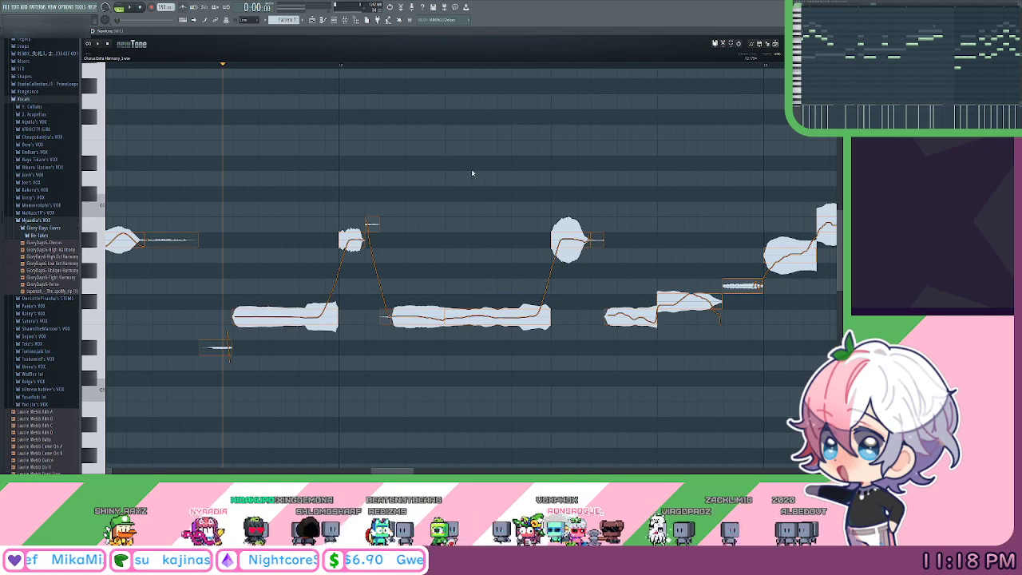
pyautogui.hscroll(5, 436, 180)
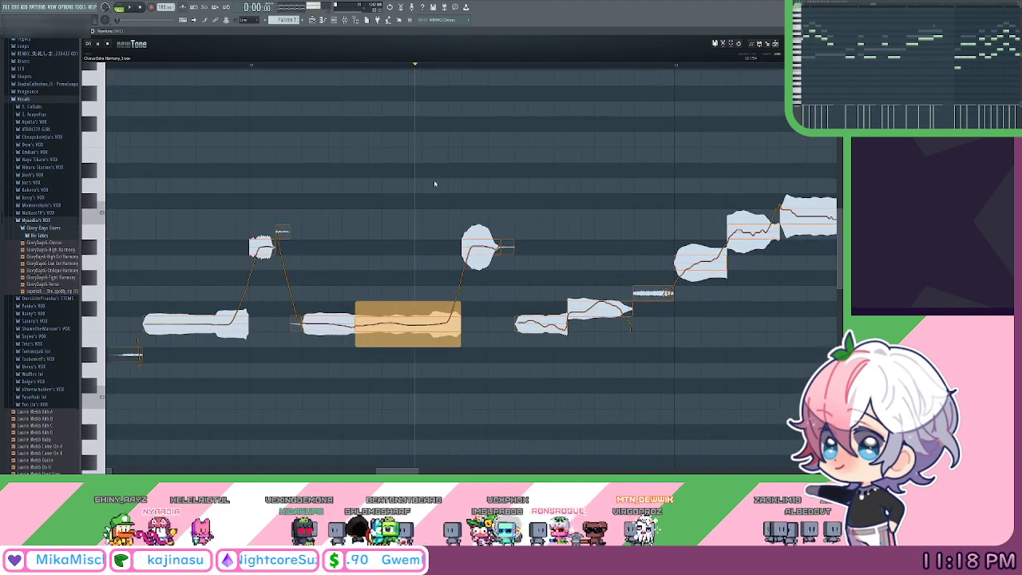
# Stop playback and lower the second of the two joined notes after the pause by one semitone, level with the first.
pyautogui.press('space')
pyautogui.moveTo(465, 320); pyautogui.dragTo(475, 321)
pyautogui.press('space')
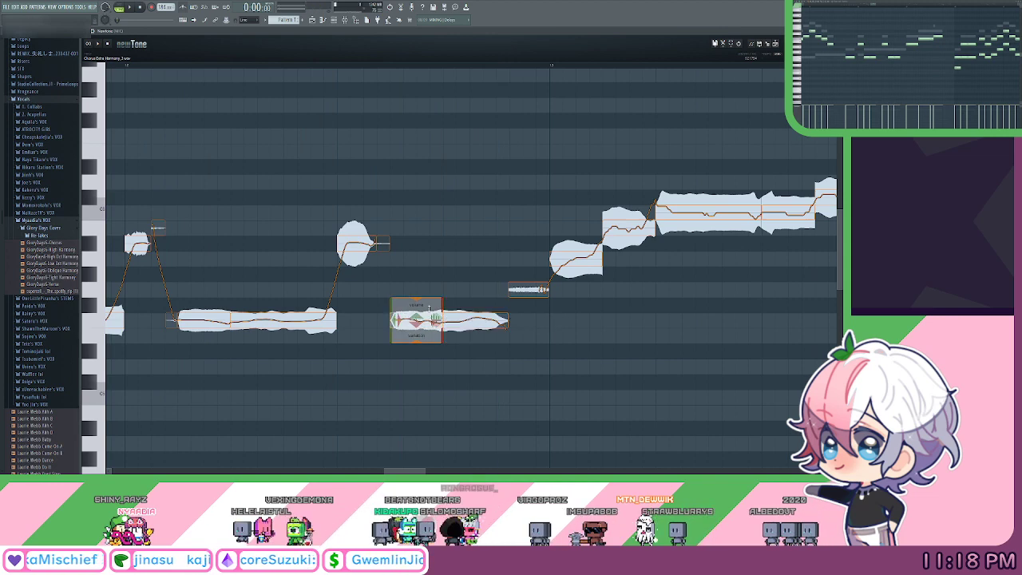
# Play the phrase from the joined low notes into the rising notes several times to check their pitch.
pyautogui.hscroll(2, 463, 284)
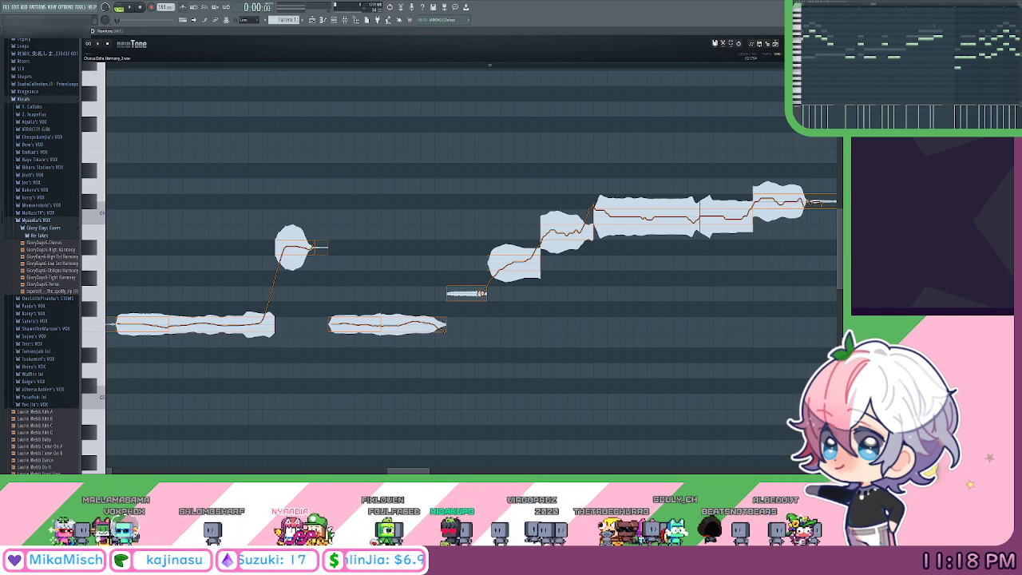
pyautogui.press('space')
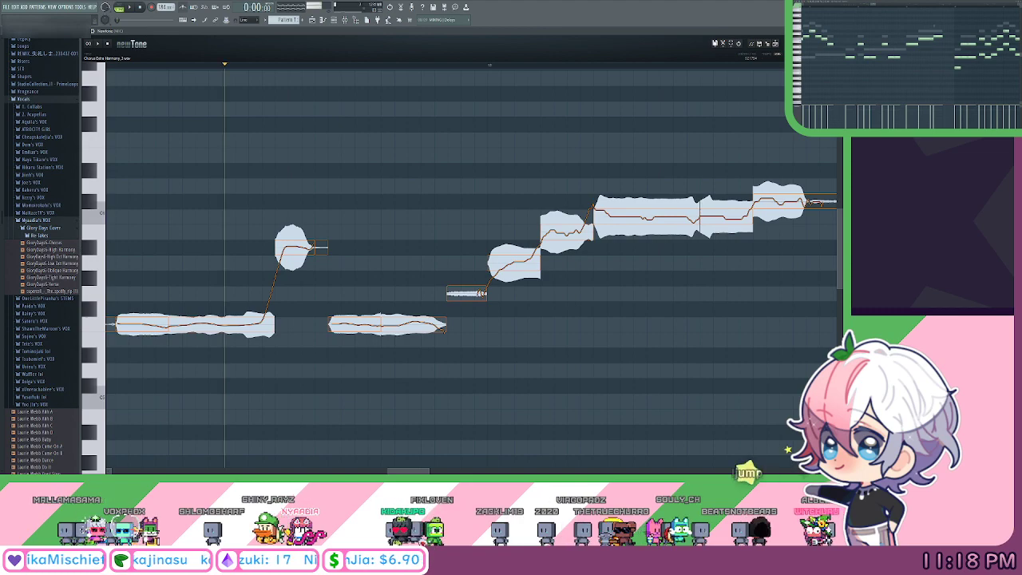
pyautogui.press('space')
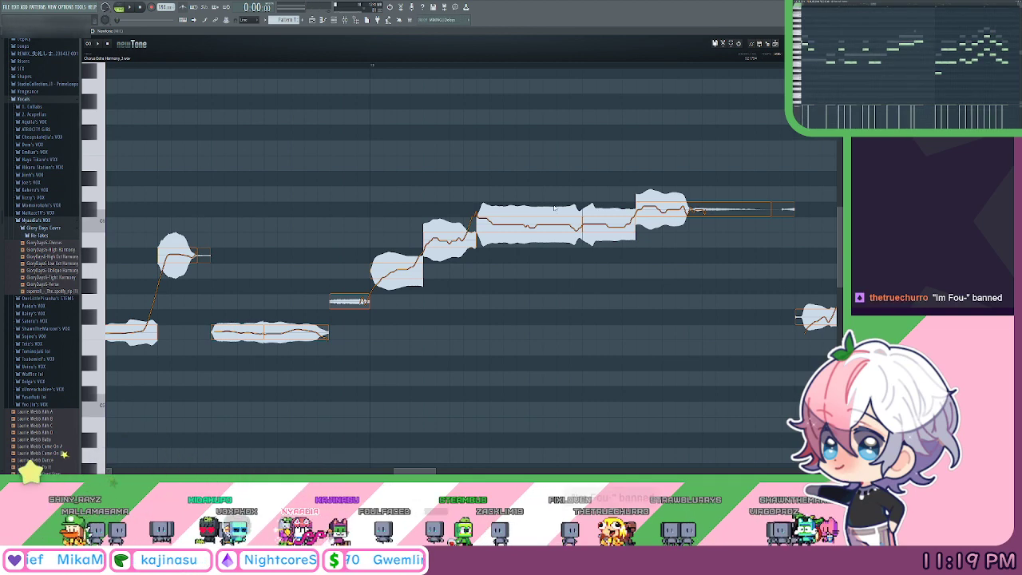
pyautogui.moveTo(312, 67); pyautogui.dragTo(281, 67)
pyautogui.press('space')
pyautogui.press('space')
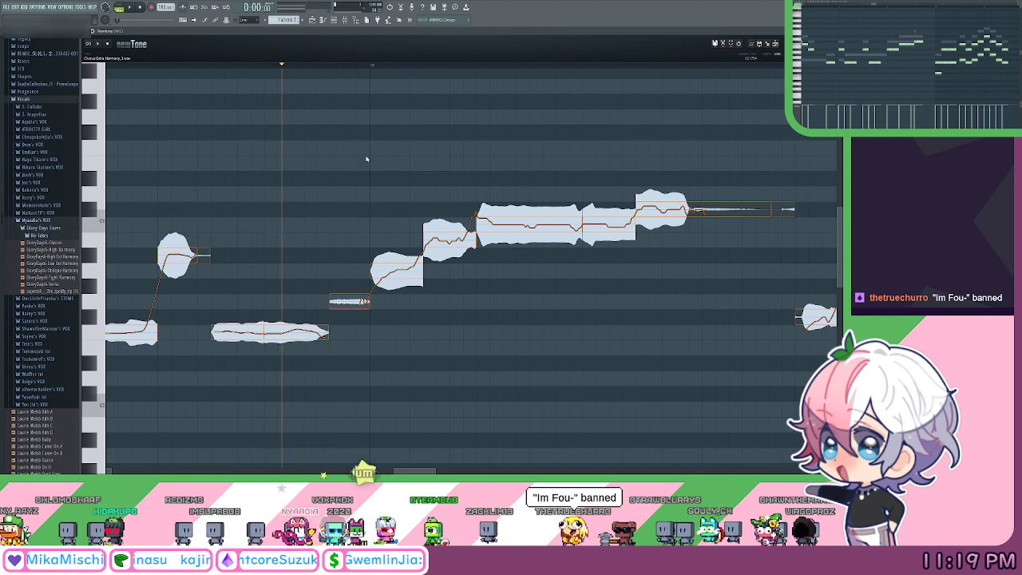
pyautogui.moveTo(420, 151); pyautogui.dragTo(428, 153)
pyautogui.press('space')
pyautogui.press('space')
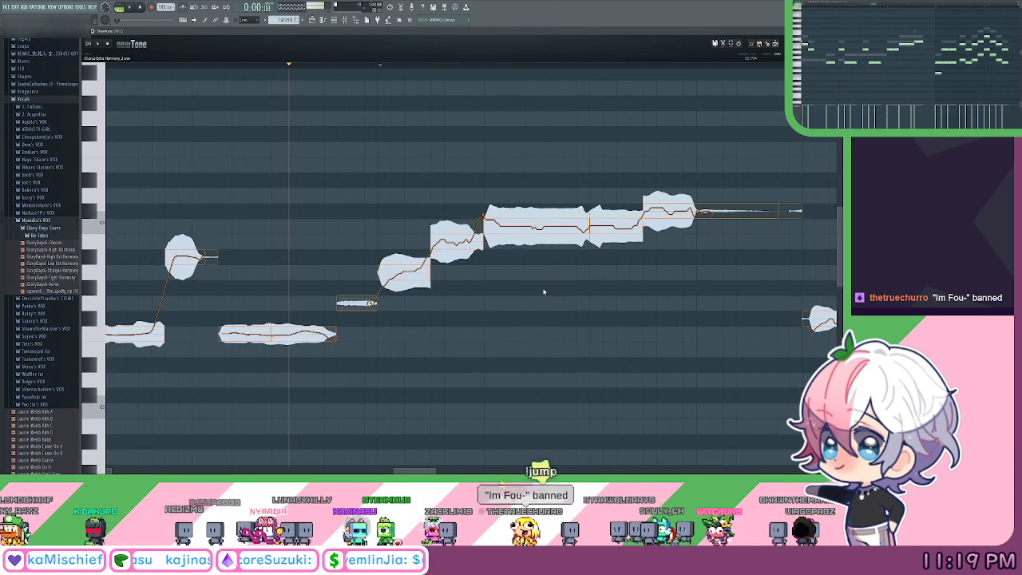
pyautogui.press('space')
pyautogui.press('space')
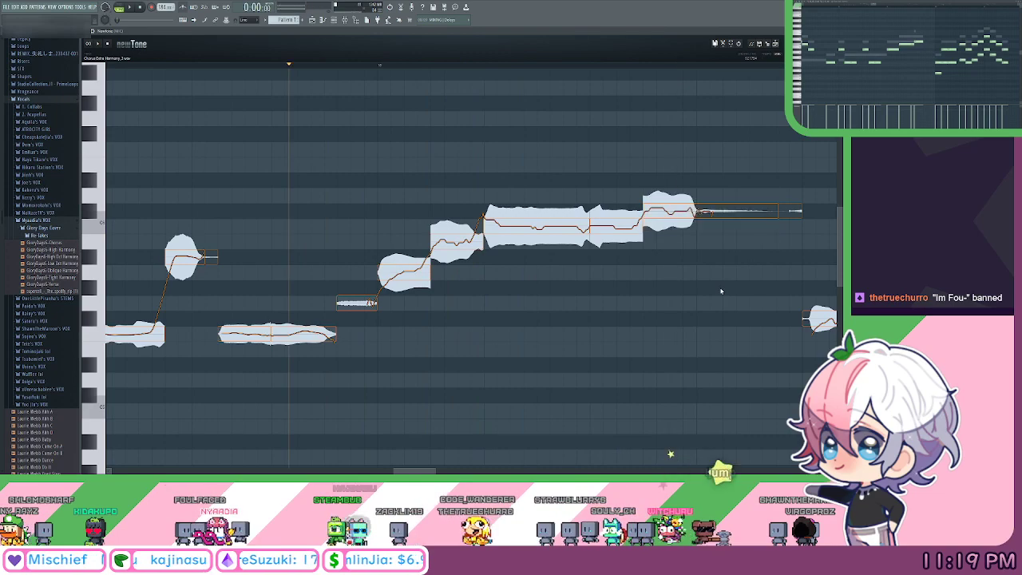
pyautogui.press('space')
pyautogui.press('space')
# Flatten the first rising note's pitch variation, lower it and the second rising note by one semitone each, and replay them.
pyautogui.moveTo(408, 268); pyautogui.dragTo(459, 279)
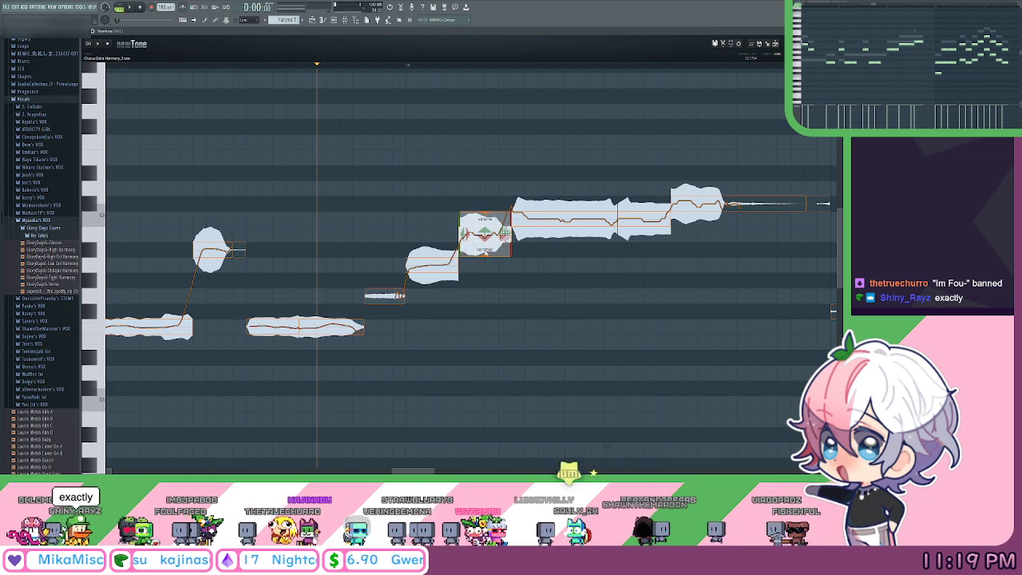
pyautogui.press('space')
pyautogui.press('space')
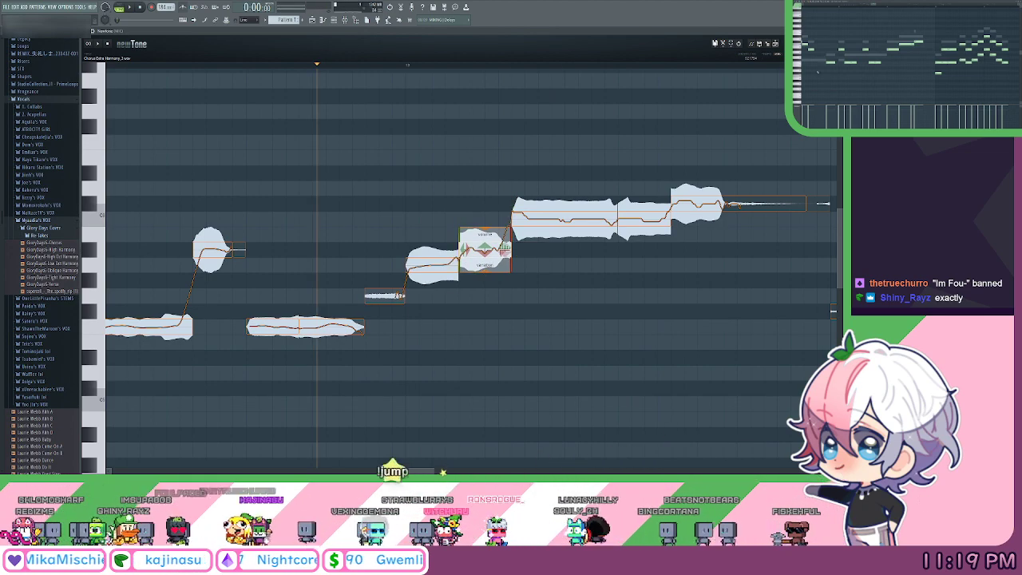
pyautogui.press('space')
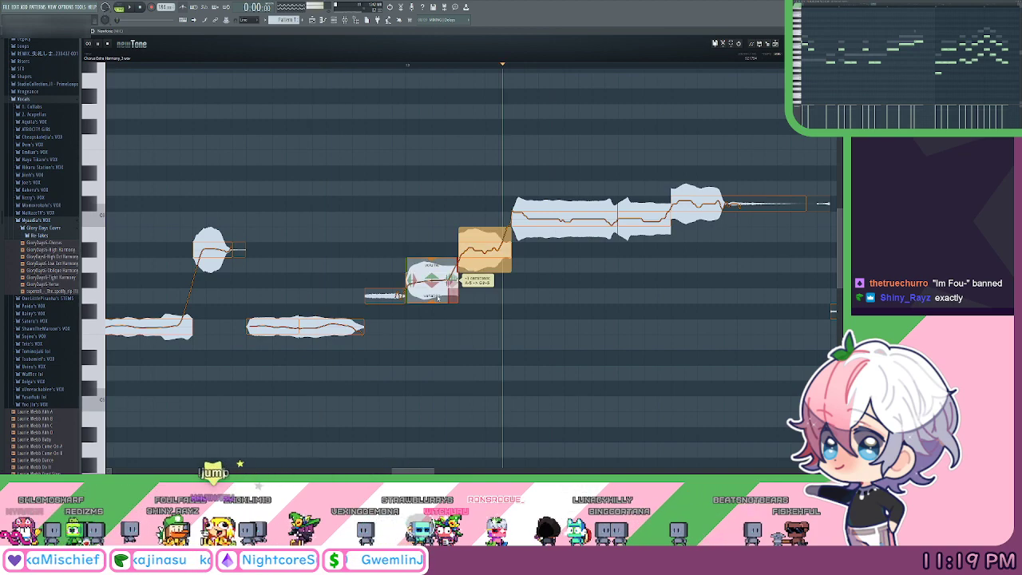
pyautogui.press('space')
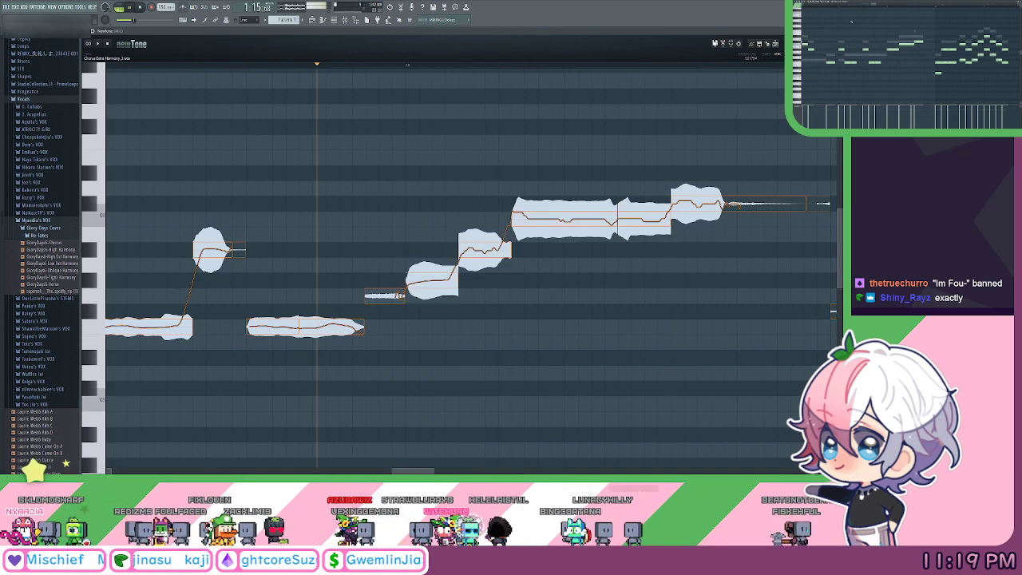
pyautogui.press('space')
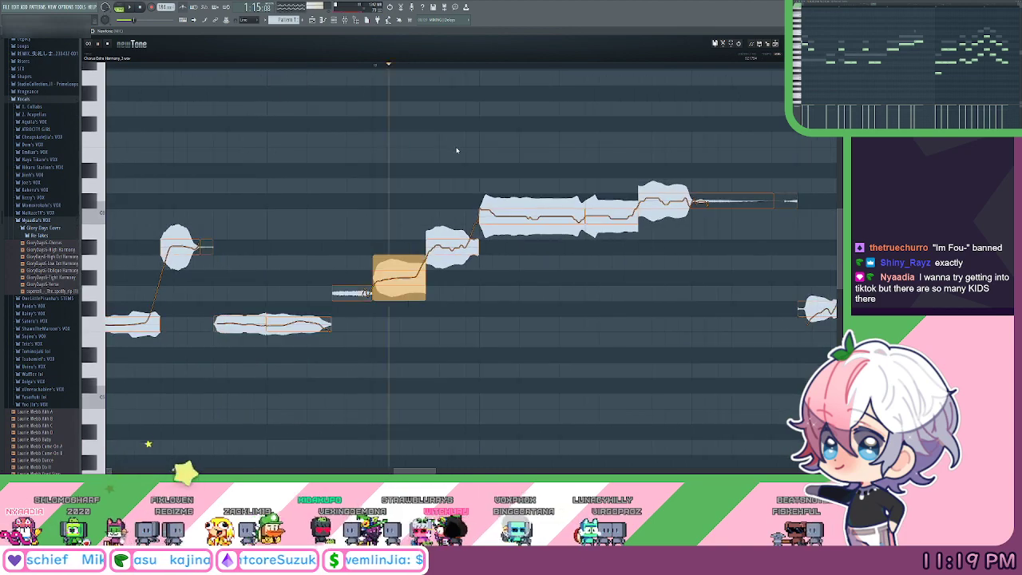
# Smooth the second rising note's pitch and ramp-out, flatten both parts of the sustained high note and replay them.
pyautogui.press('space')
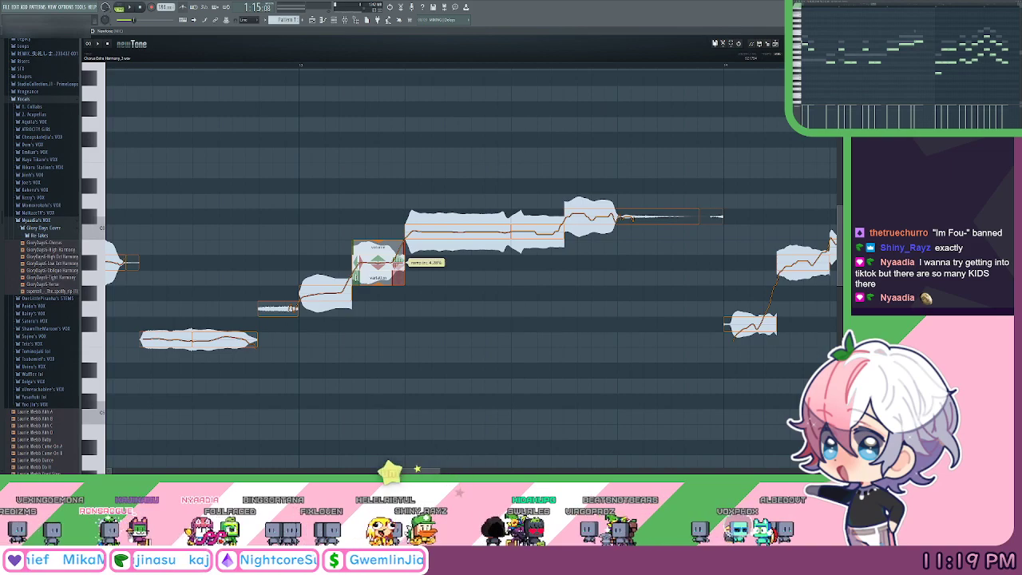
pyautogui.press('space')
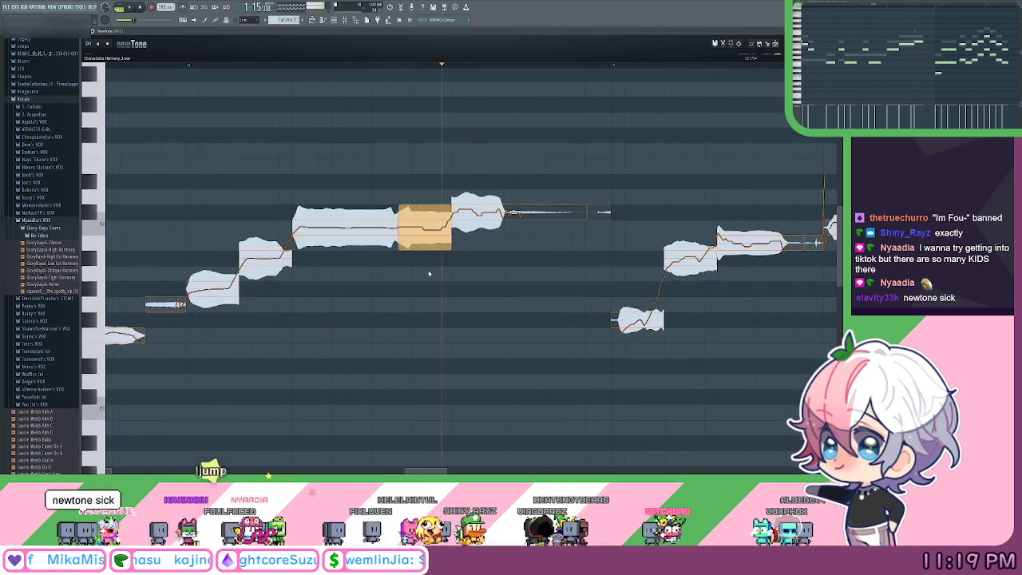
pyautogui.press('space')
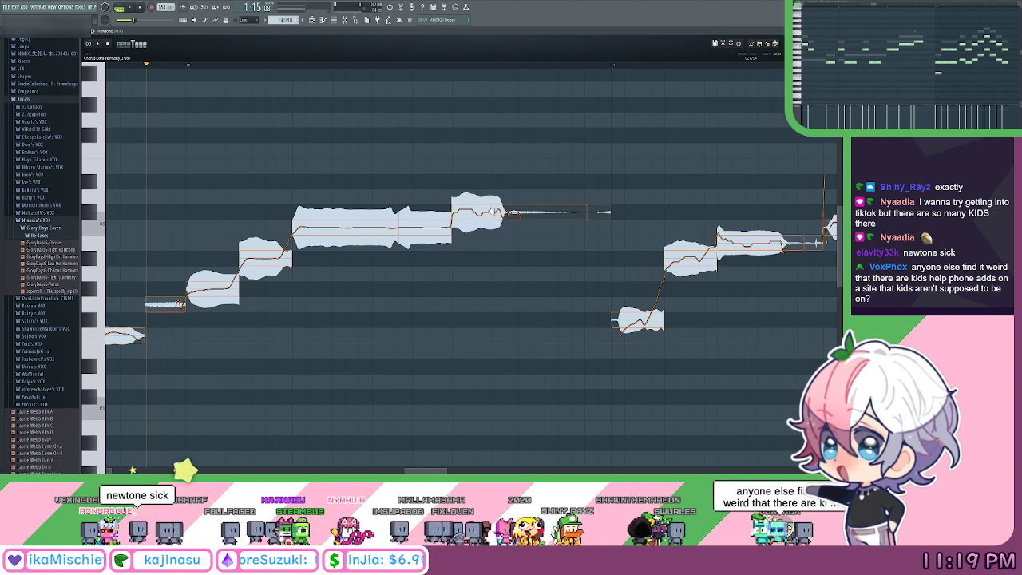
# Flatten the pitch variation of the last high note before the pause and adjust its ramp-in from the sustained note.
pyautogui.moveTo(494, 229); pyautogui.dragTo(487, 186)
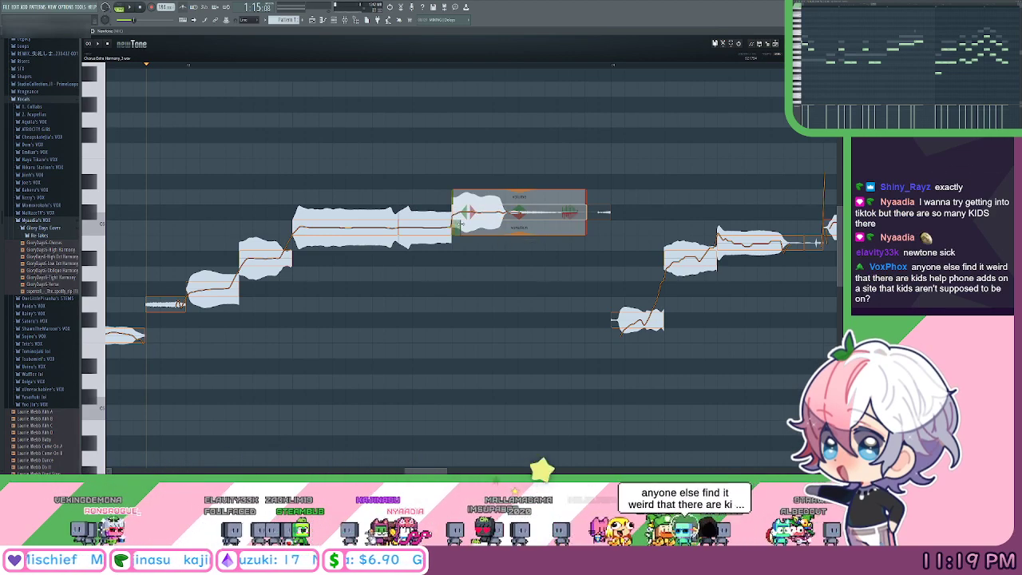
pyautogui.moveTo(455, 227); pyautogui.dragTo(458, 225)
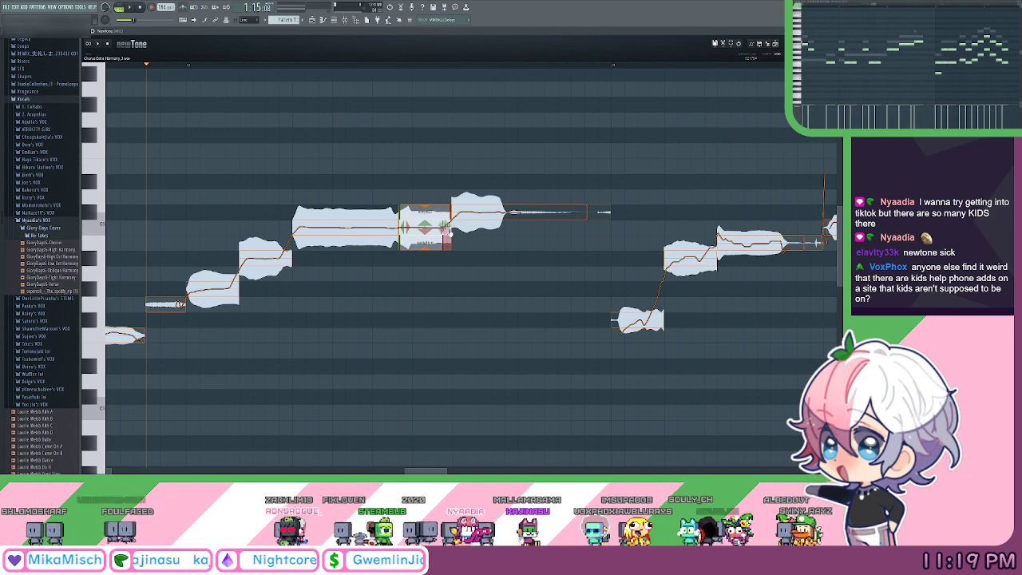
pyautogui.click(471, 212)
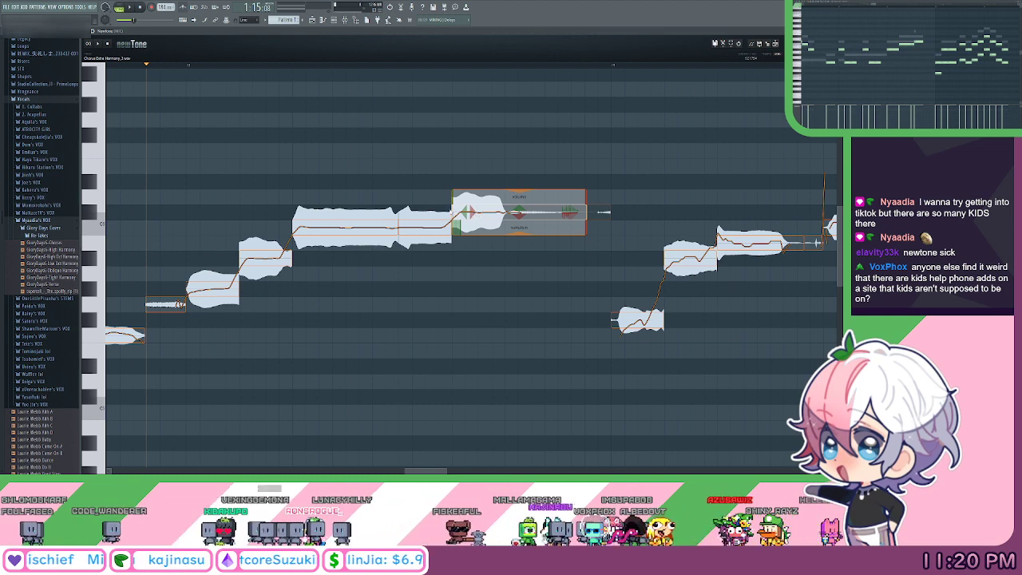
pyautogui.click(427, 134)
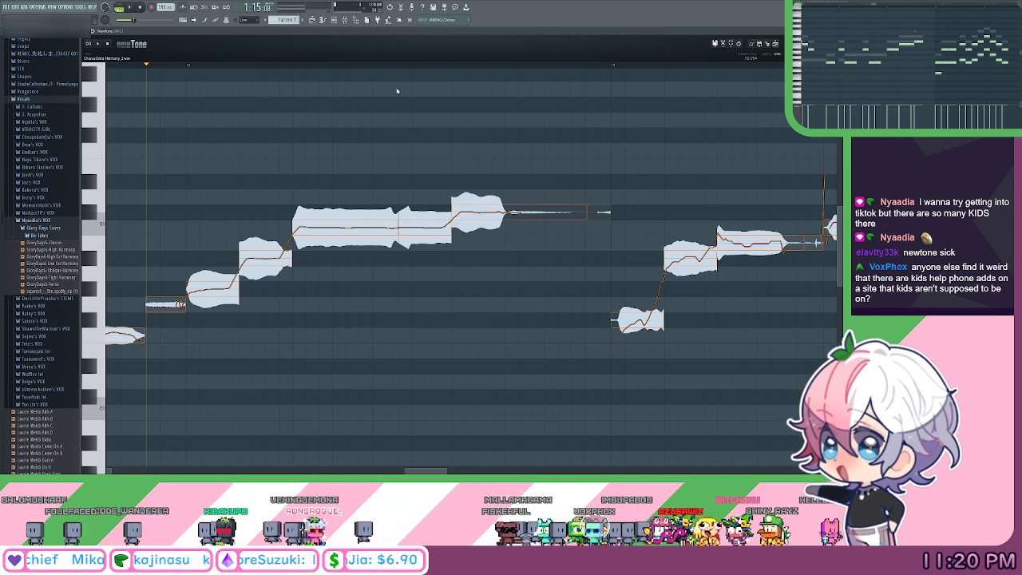
# Play back the corrected rising notes and the phrase that follows the pause.
pyautogui.scroll(-2, 373, 69)
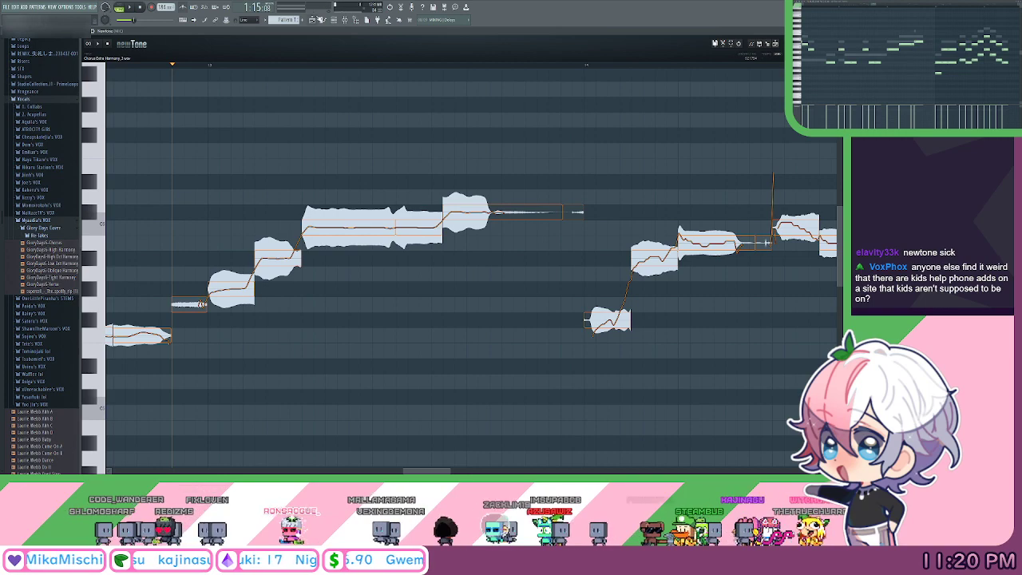
pyautogui.press('space')
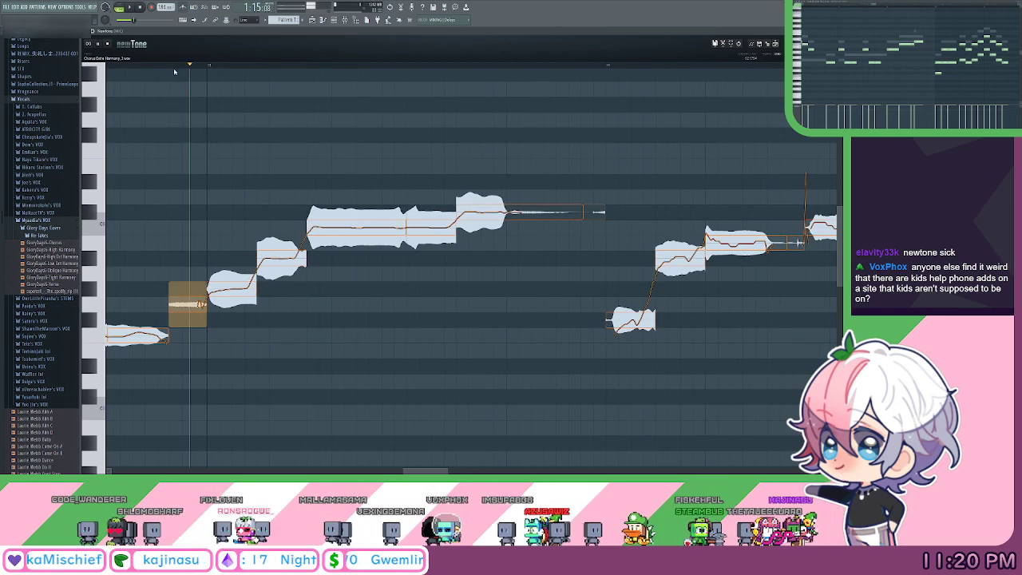
pyautogui.press('space')
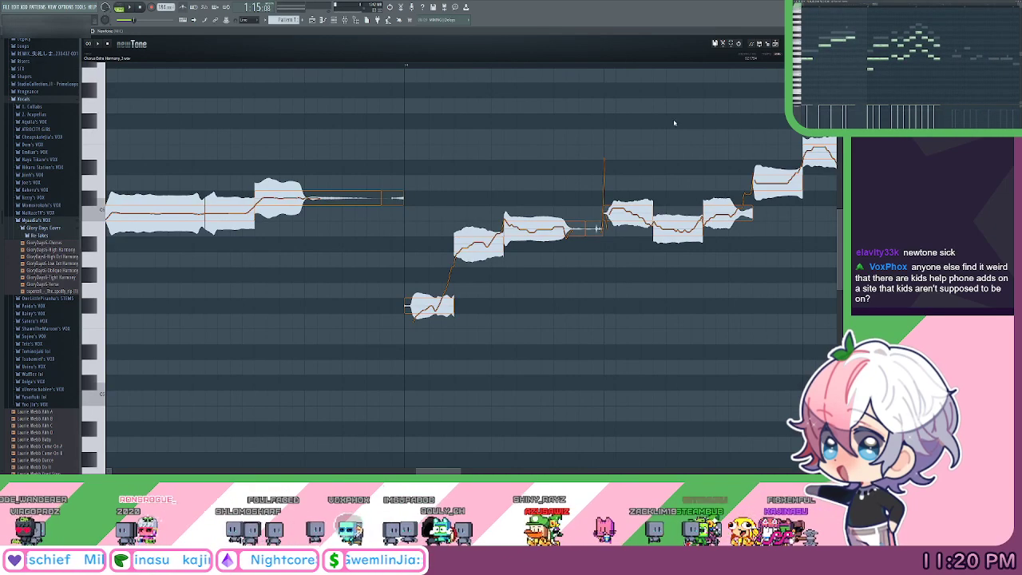
pyautogui.press('space')
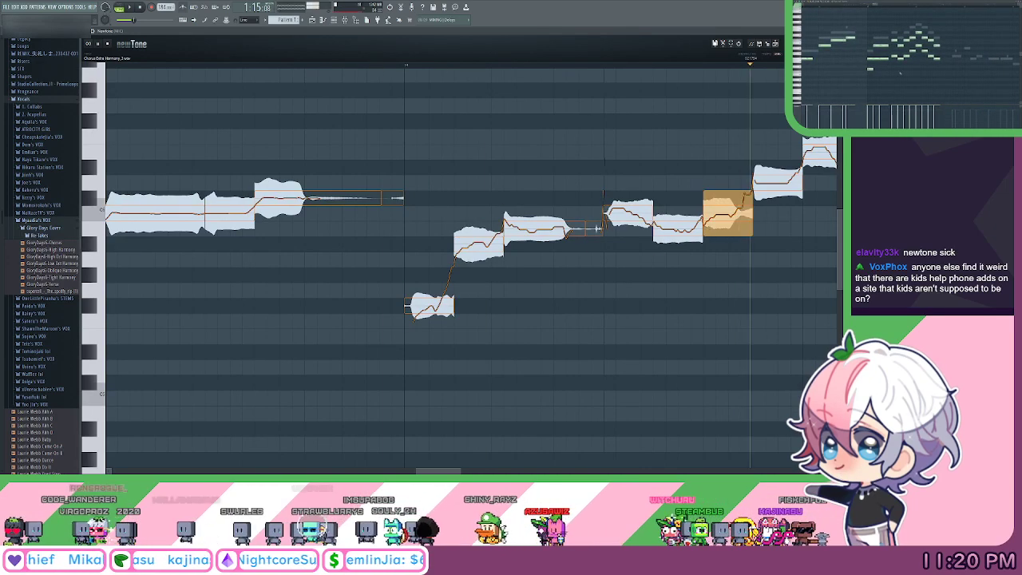
pyautogui.press('space')
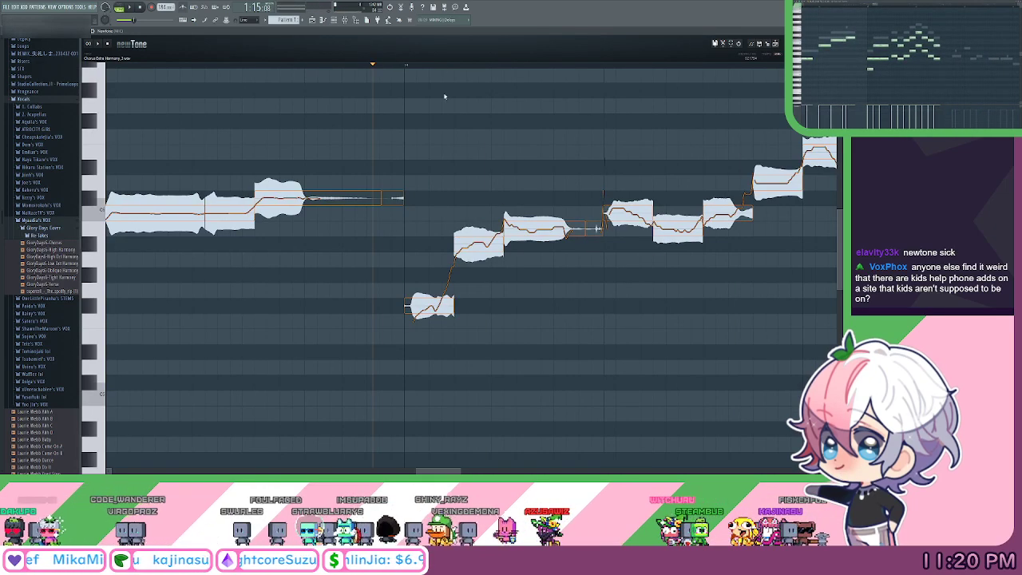
pyautogui.moveTo(445, 96); pyautogui.dragTo(343, 90)
pyautogui.press('space')
pyautogui.press('space')
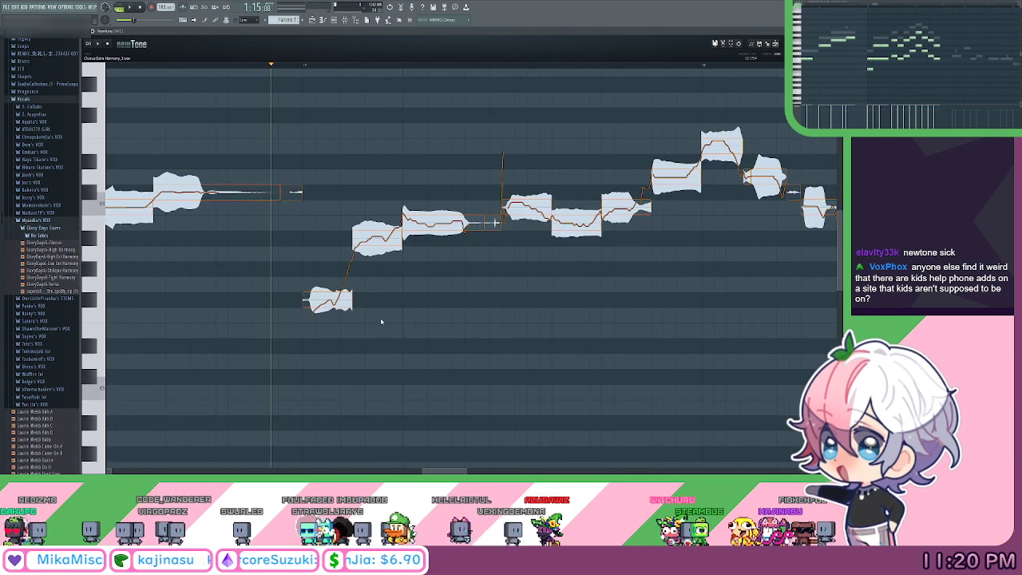
# Lower the low note after the pause by one semitone, flatten its pitch variation and adjust its ramp-out.
pyautogui.moveTo(434, 324); pyautogui.dragTo(426, 325)
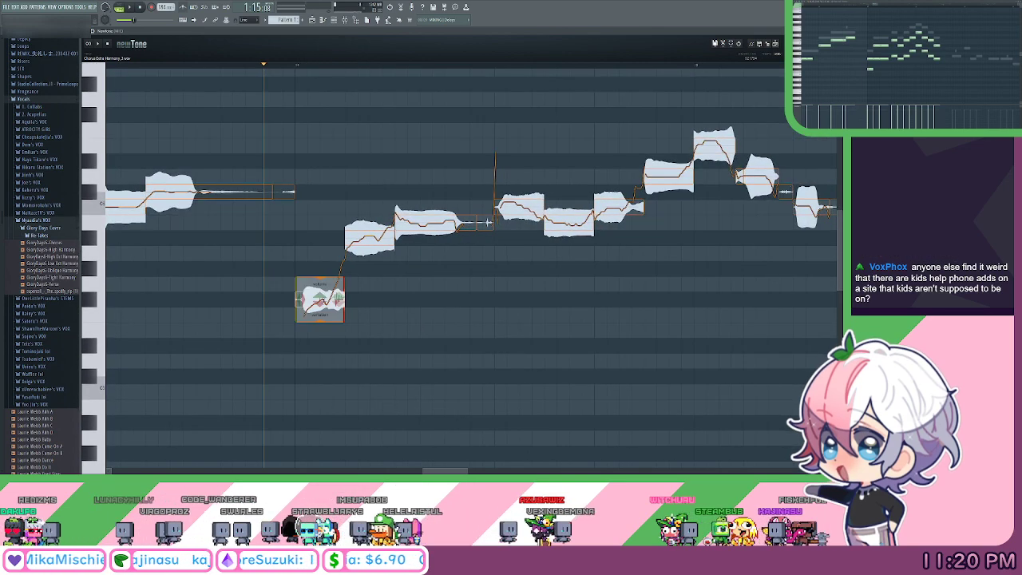
pyautogui.click(459, 320)
pyautogui.click(320, 312)
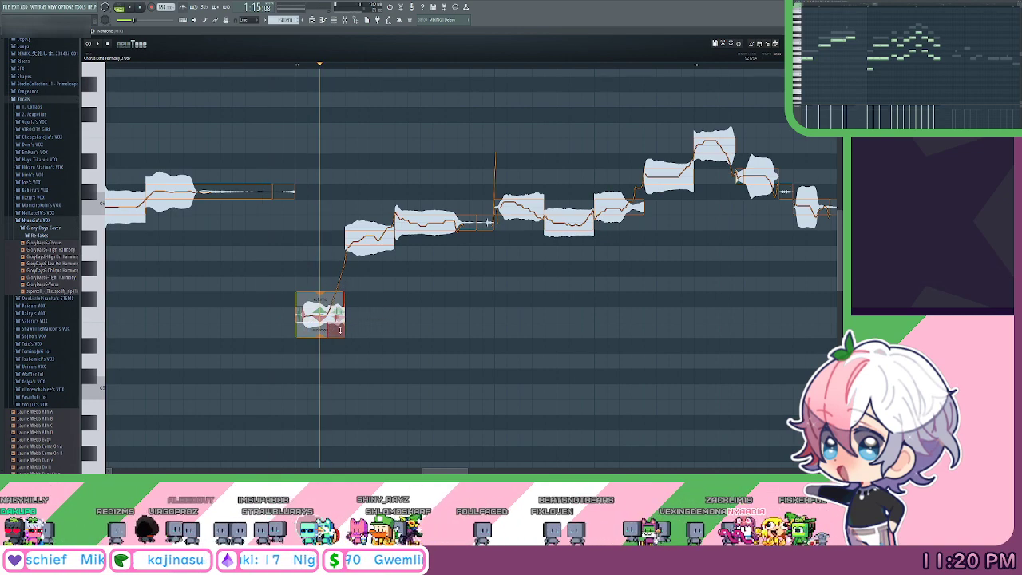
pyautogui.moveTo(339, 329); pyautogui.dragTo(338, 318)
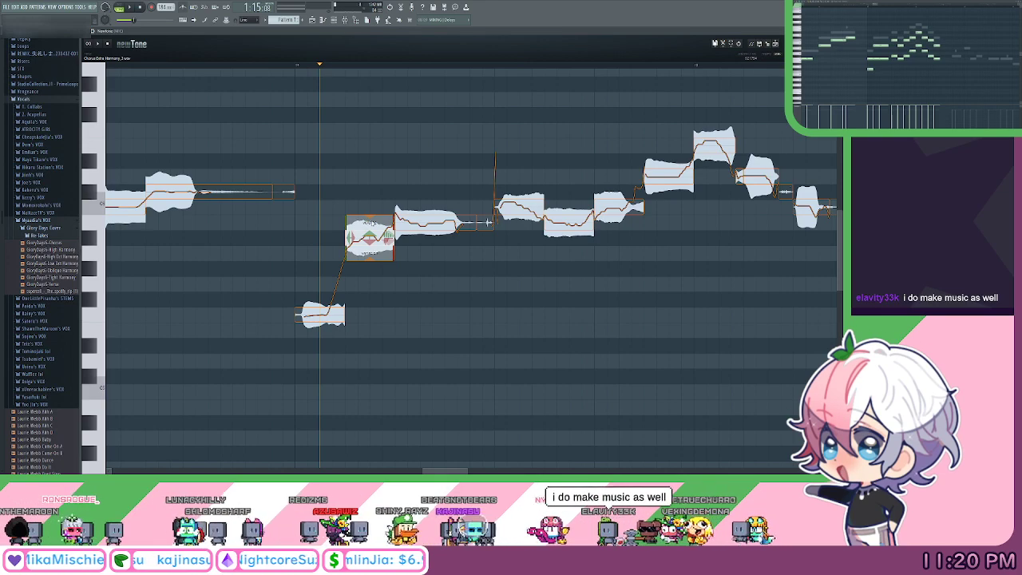
# Lower the long tapering note by one semitone, flatten it and the note before it, and smooth the ramps from the low note.
pyautogui.click(439, 254)
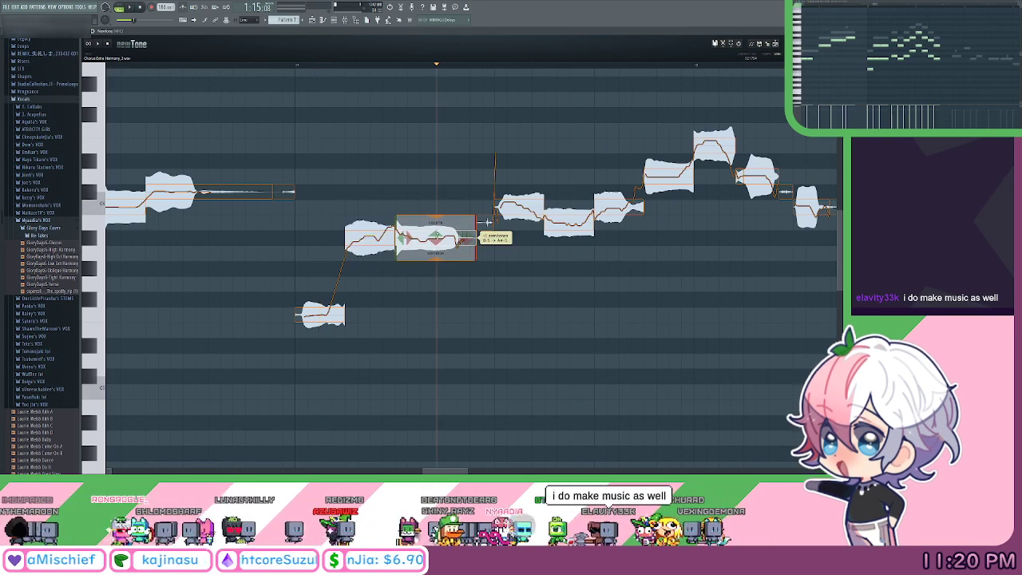
pyautogui.moveTo(437, 260); pyautogui.dragTo(431, 217)
pyautogui.click(360, 249)
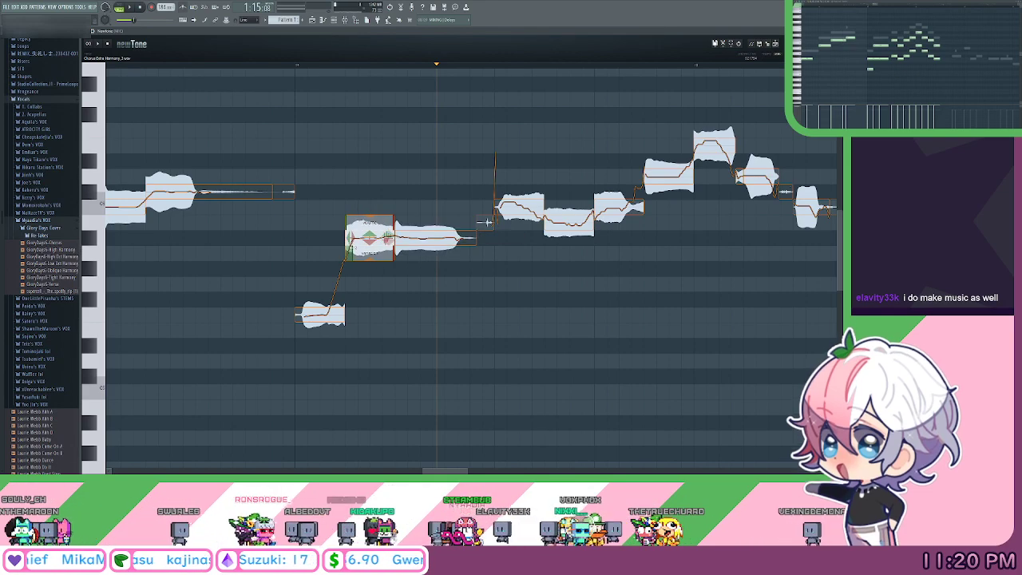
pyautogui.click(339, 314)
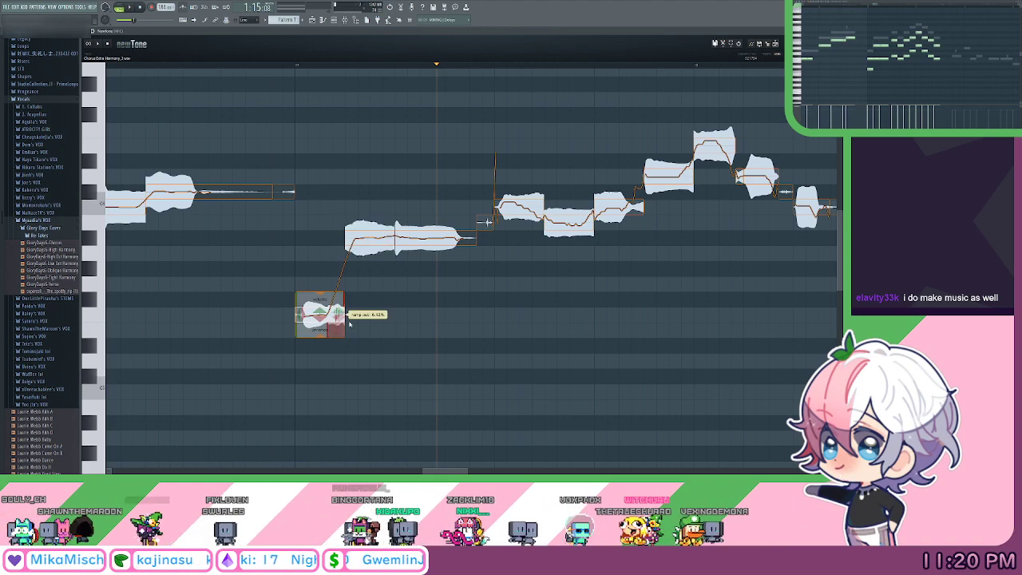
pyautogui.moveTo(349, 323); pyautogui.dragTo(348, 319)
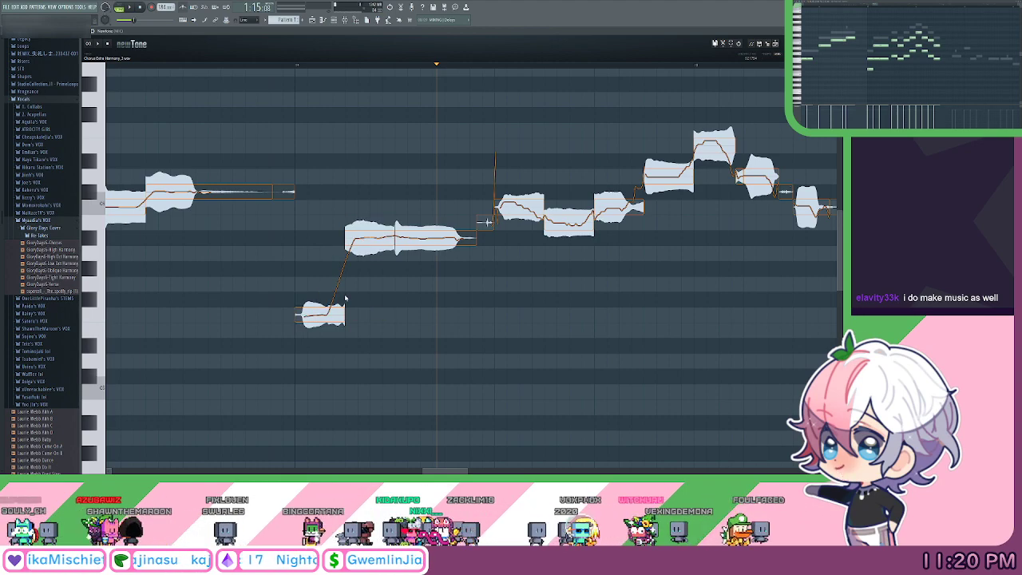
# Replay the phrase from the low note after the pause to check the corrected notes and those that follow.
pyautogui.scroll(-1, 311, 68)
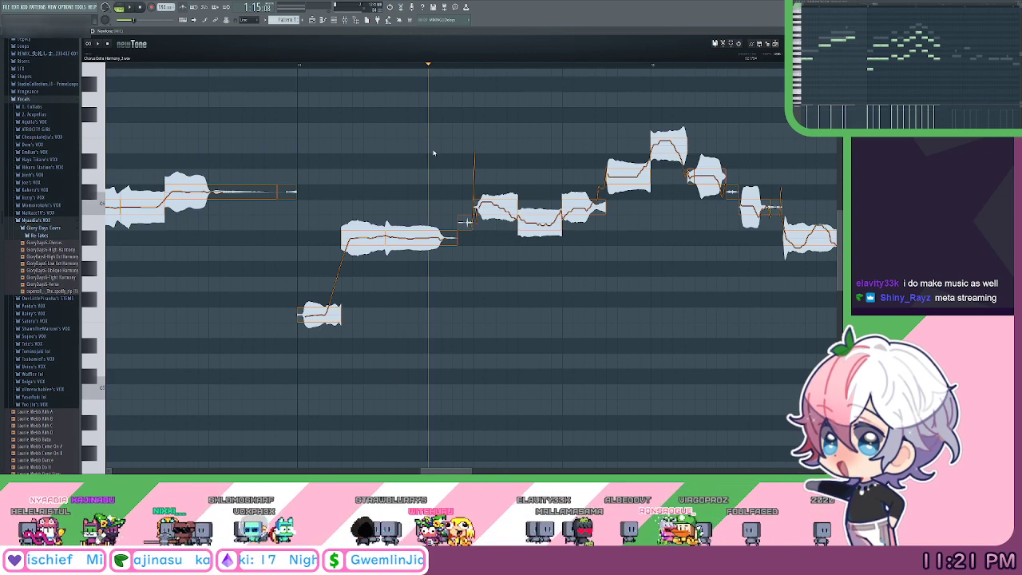
pyautogui.moveTo(424, 365); pyautogui.dragTo(340, 196)
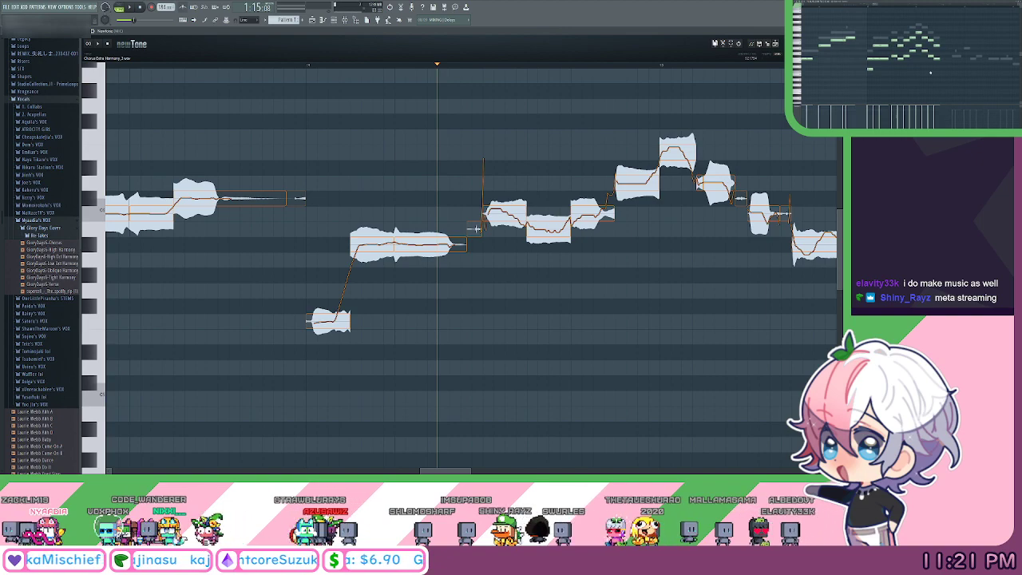
pyautogui.moveTo(513, 113); pyautogui.dragTo(440, 139)
pyautogui.click(225, 65)
pyautogui.press('space')
pyautogui.press('space')
pyautogui.click(234, 65)
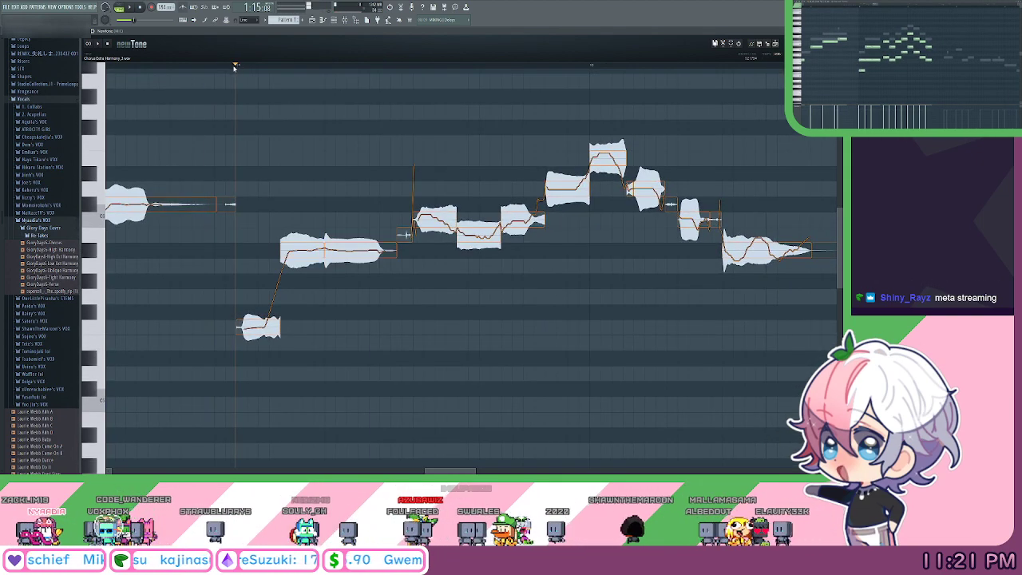
pyautogui.moveTo(441, 150)
pyautogui.mouseDown()
pyautogui.moveTo(468, 146)
pyautogui.moveTo(457, 153)
pyautogui.mouseUp()
pyautogui.press('space')
pyautogui.press('space')
pyautogui.press('space')
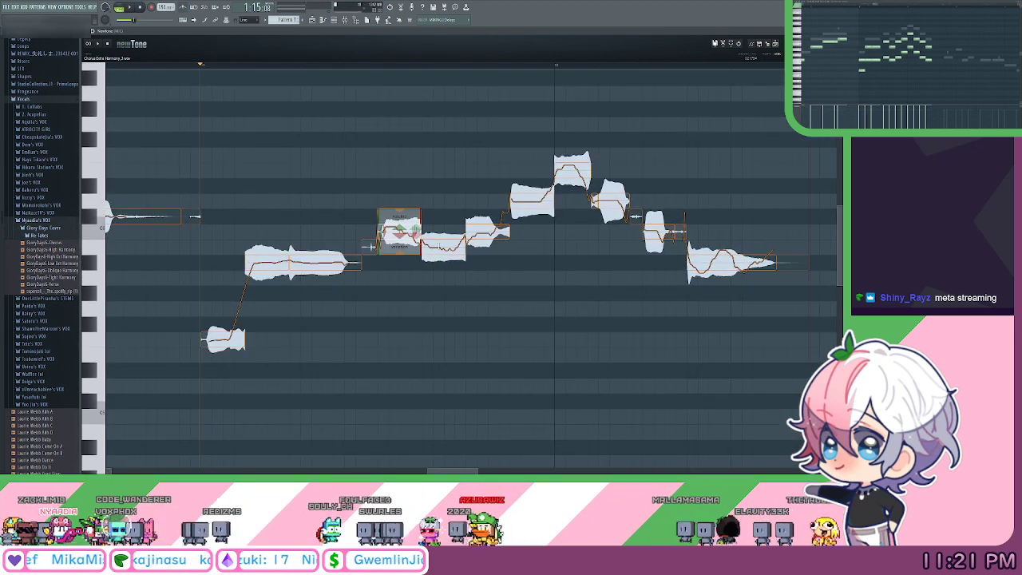
# Lower the dip note after the first short rise by one semitone and flatten its pitch variation, adjusting the ramp-in of the note before it.
pyautogui.press('space')
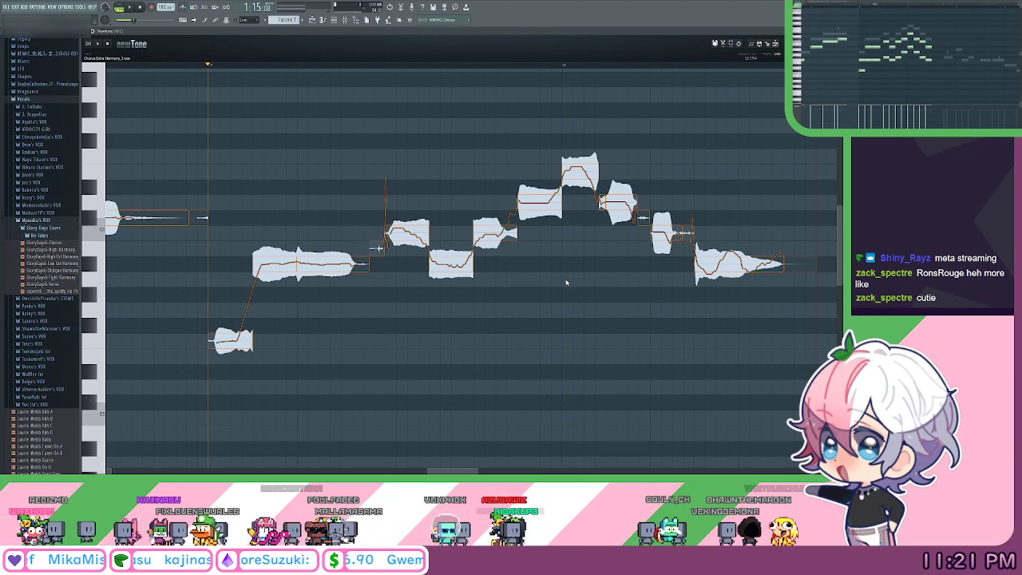
pyautogui.click(222, 65)
pyautogui.press('space')
pyautogui.moveTo(506, 296); pyautogui.dragTo(448, 301)
pyautogui.press('space')
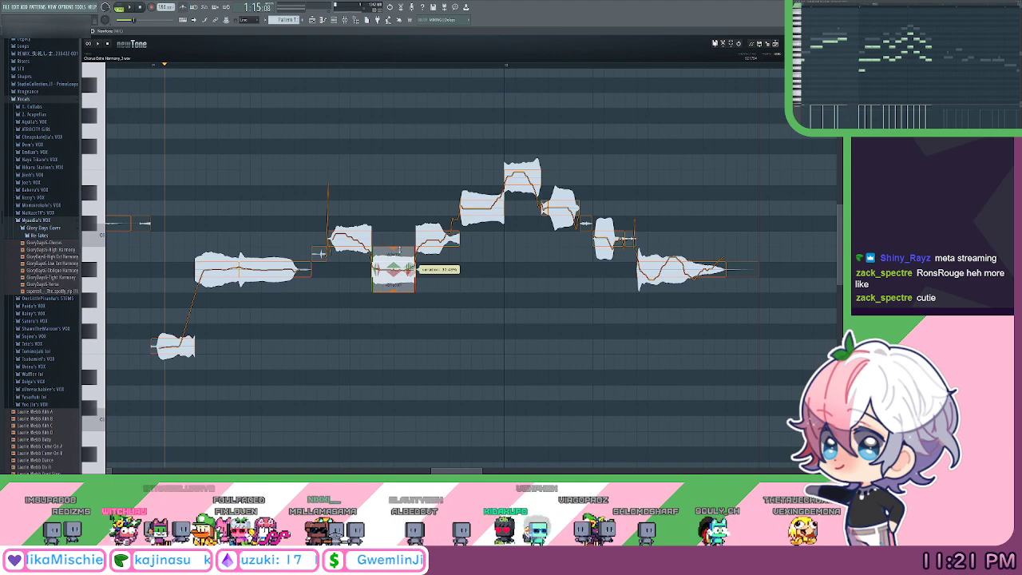
pyautogui.click(359, 238)
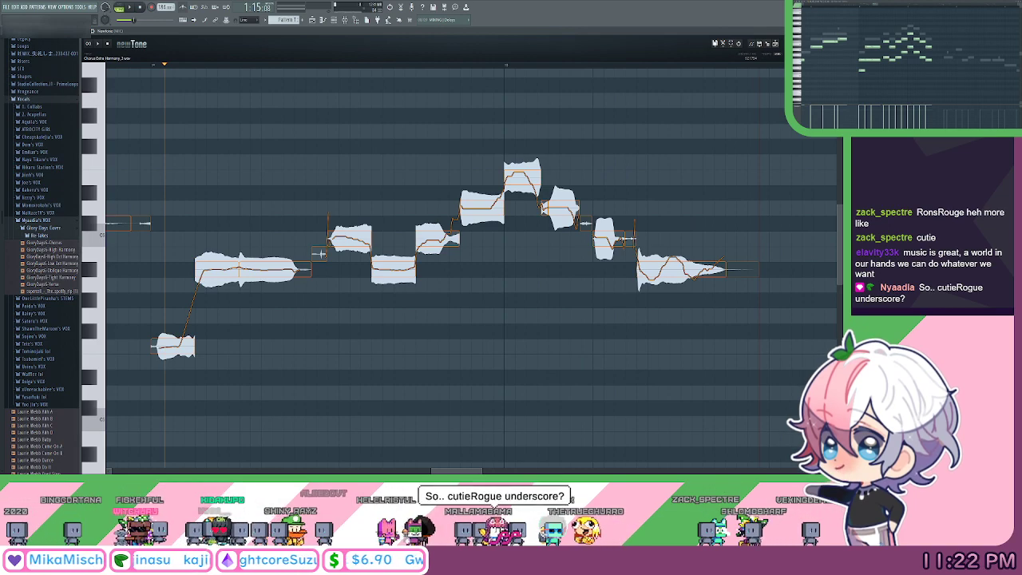
# Replay the phrase from the low note through the peak to check the corrected dip.
pyautogui.click(133, 65)
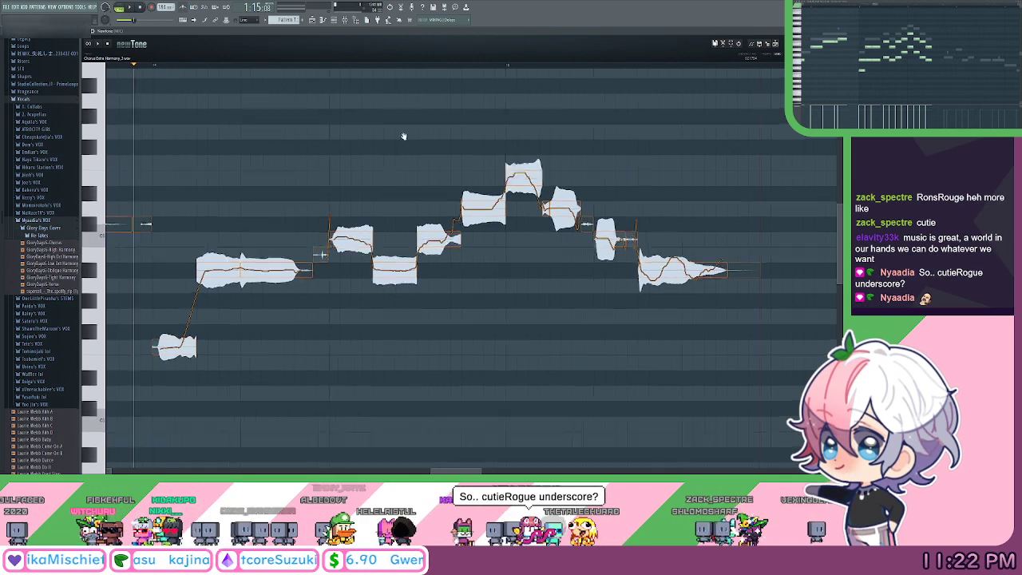
pyautogui.moveTo(404, 136); pyautogui.dragTo(417, 147)
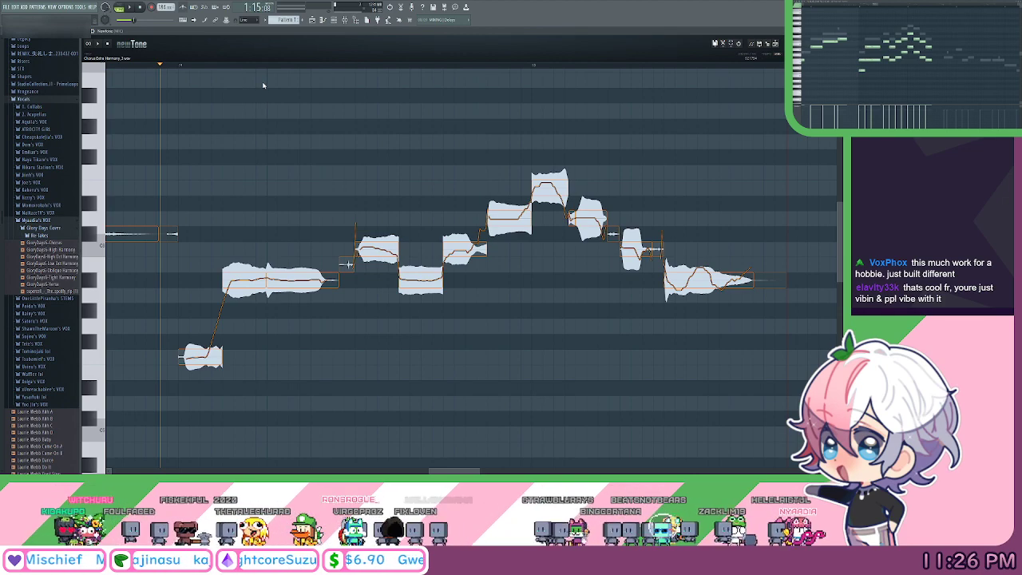
pyautogui.click(182, 67)
pyautogui.press('space')
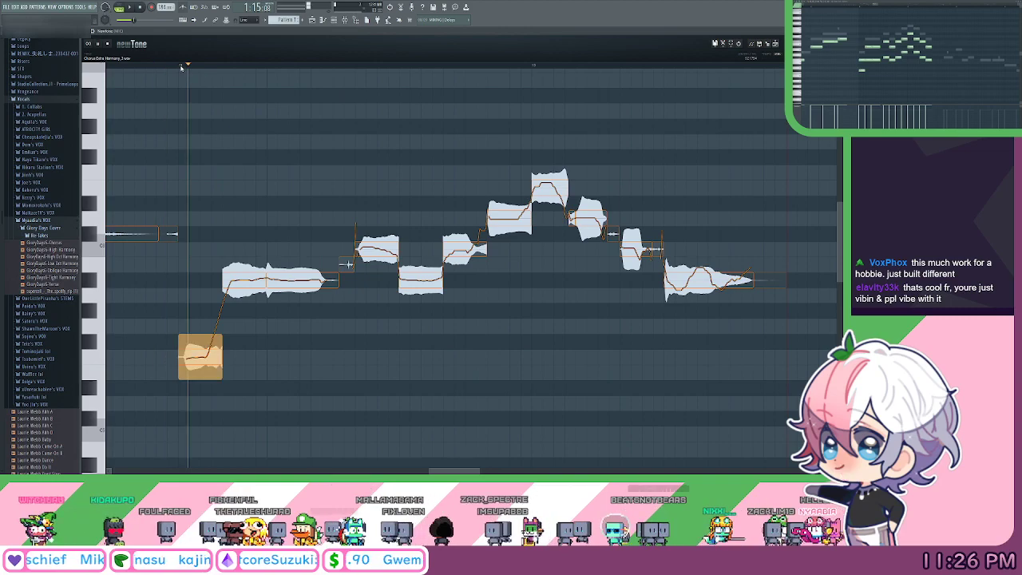
pyautogui.scroll(1, 185, 74)
pyautogui.press('space')
pyautogui.moveTo(393, 139)
pyautogui.mouseDown()
pyautogui.moveTo(420, 130)
pyautogui.moveTo(351, 109)
pyautogui.mouseUp()
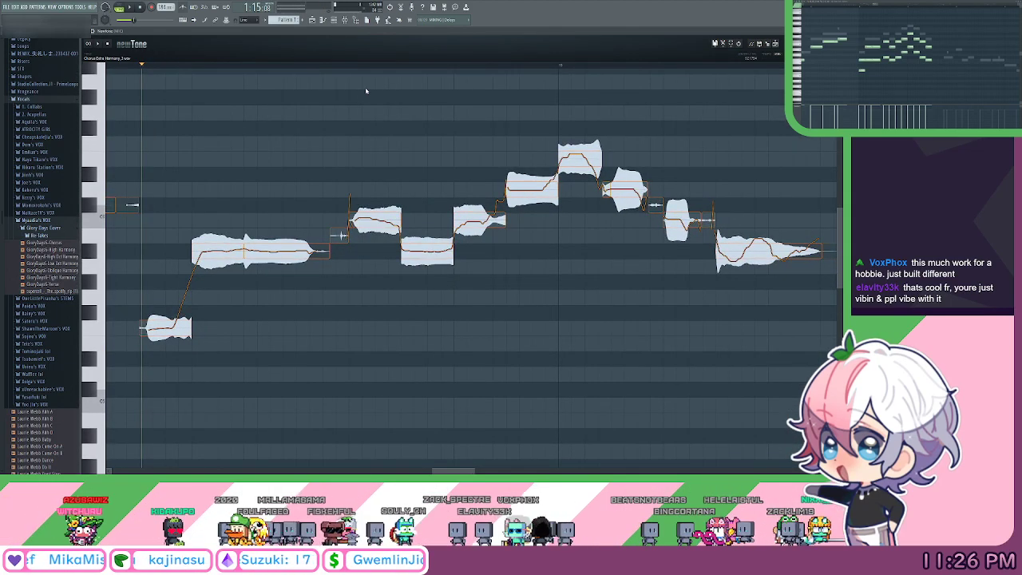
pyautogui.press('space')
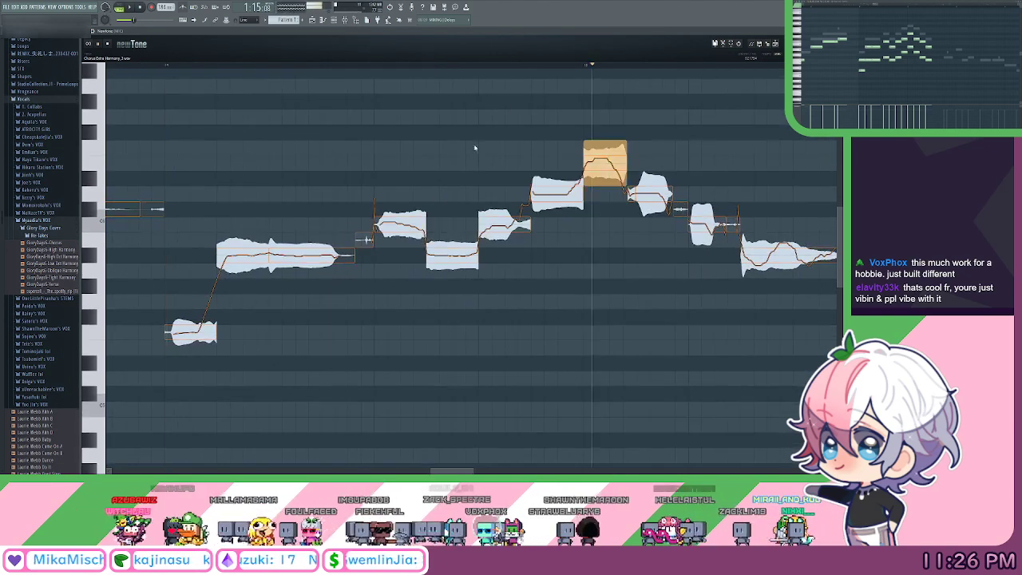
# Reduce the pitch variation of the dip note and the note before it, and smooth the ramp-out and ramp-in between the two.
pyautogui.click(401, 225)
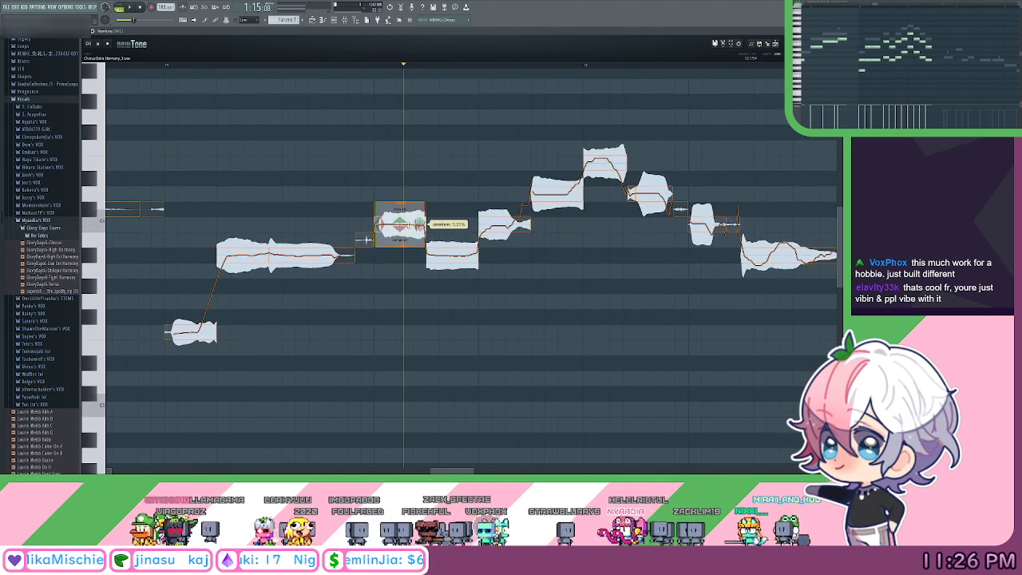
pyautogui.click(452, 269)
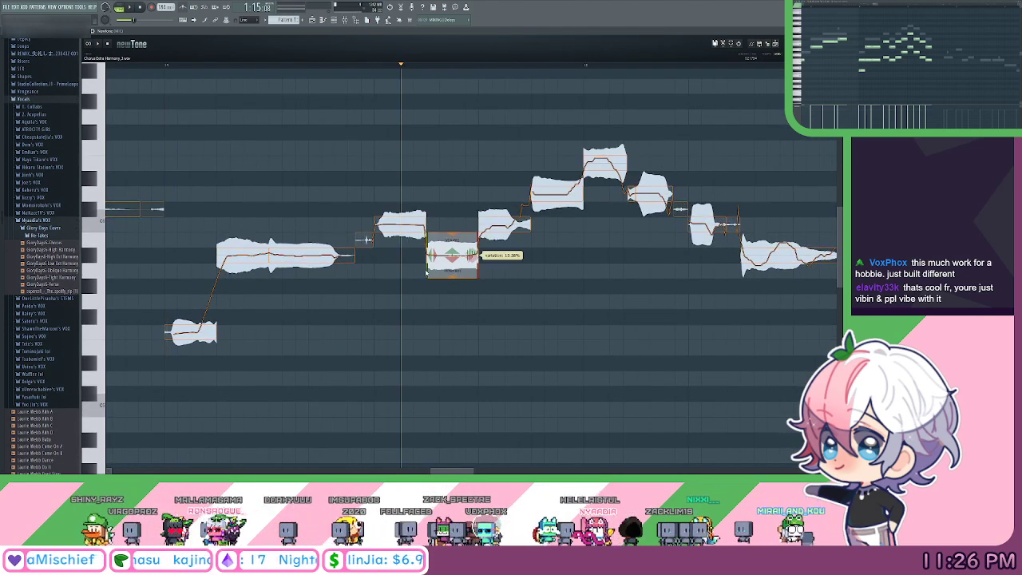
pyautogui.moveTo(428, 271); pyautogui.dragTo(434, 269)
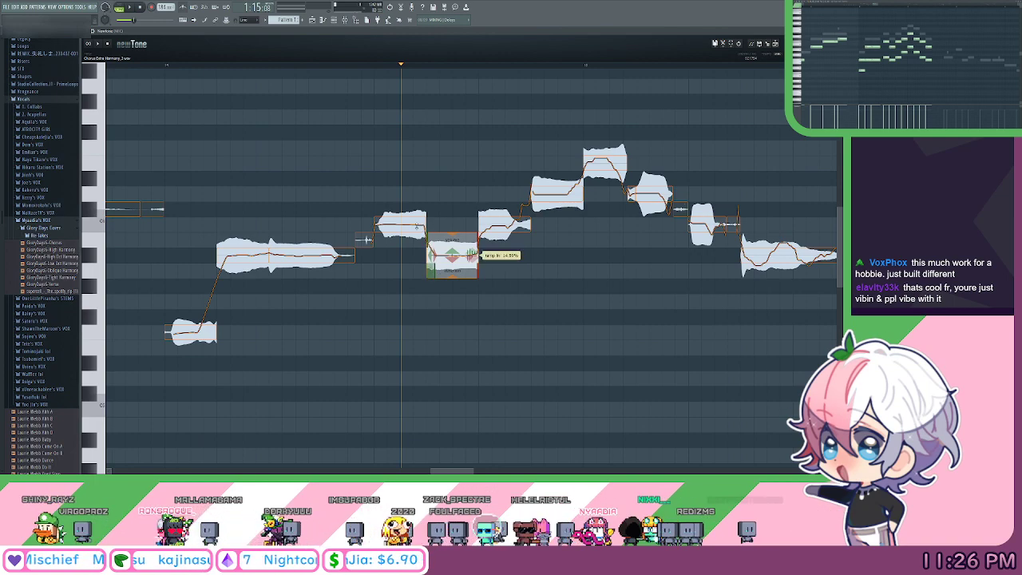
pyautogui.click(423, 236)
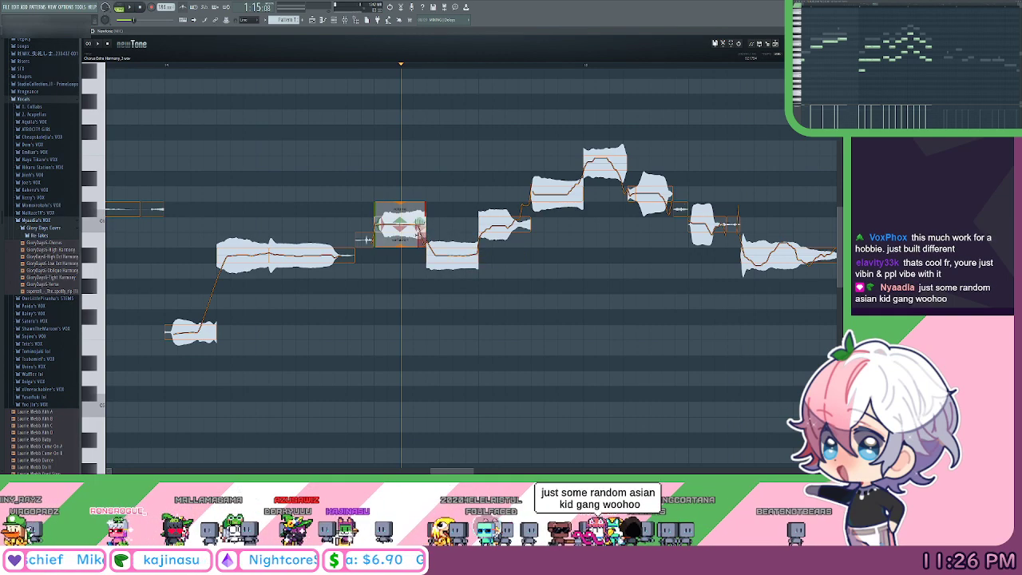
pyautogui.click(467, 254)
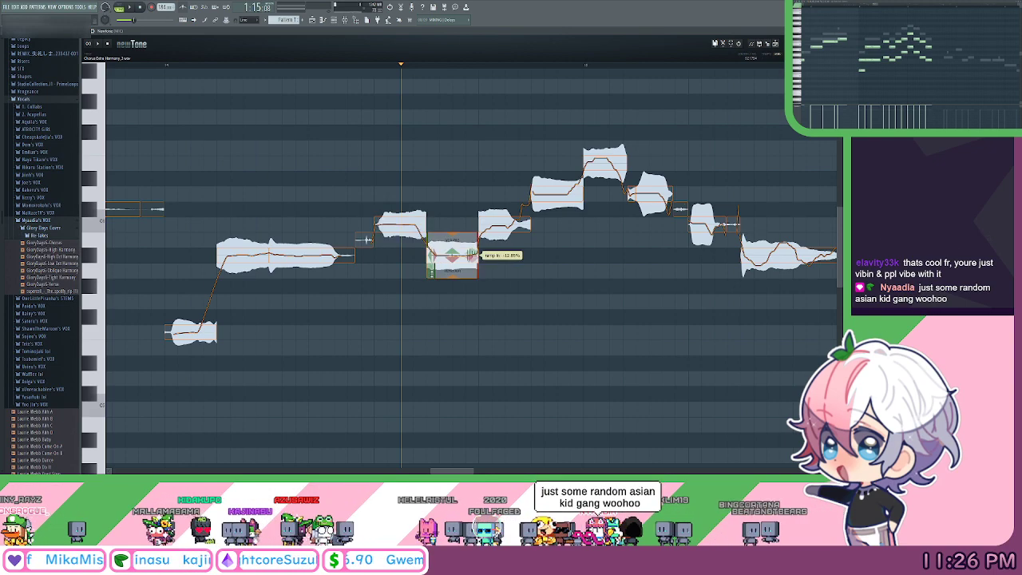
pyautogui.click(423, 227)
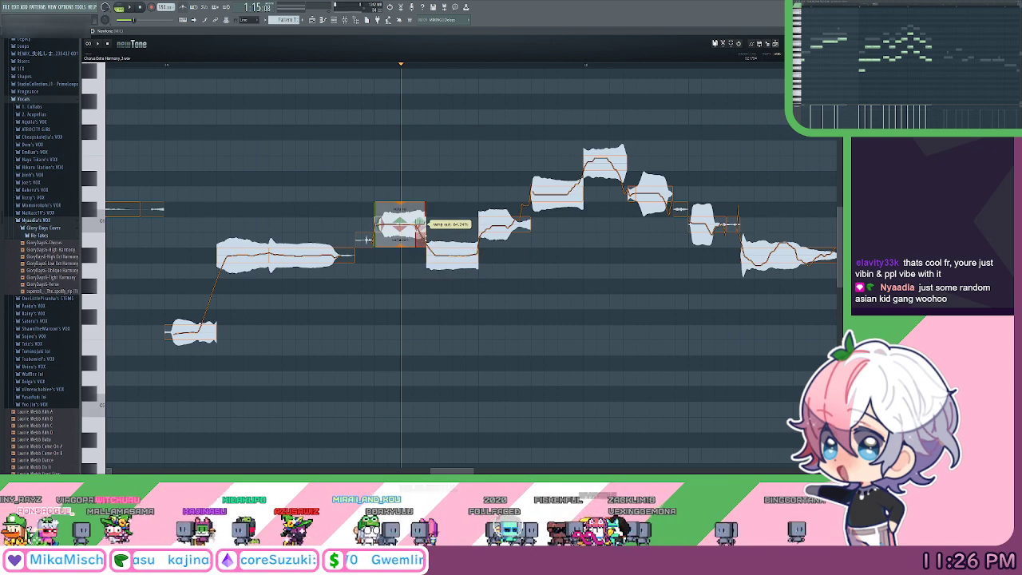
pyautogui.click(459, 137)
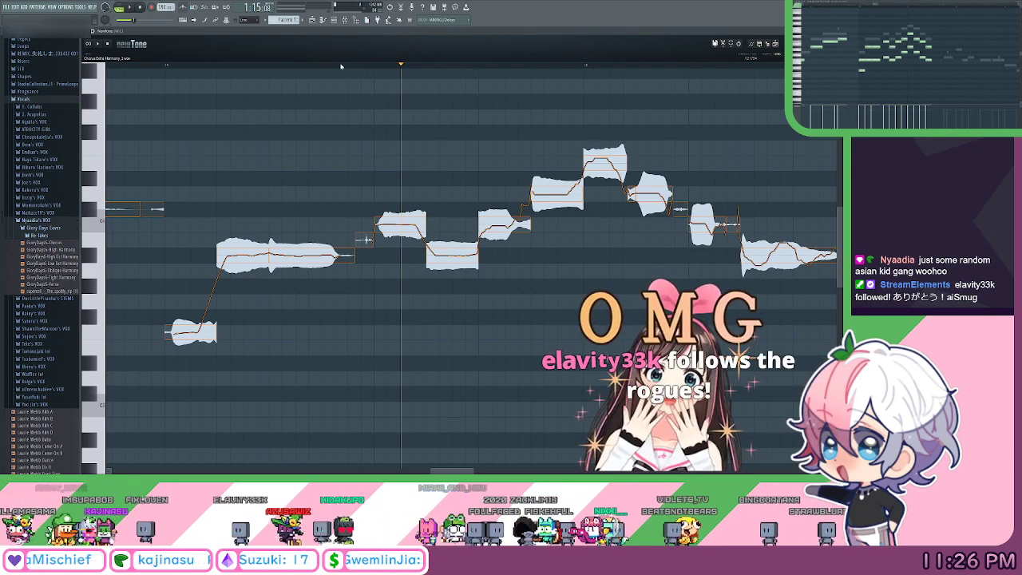
# Flatten the rising note after the dip and smooth the ramp from the dip note into it.
pyautogui.press('space')
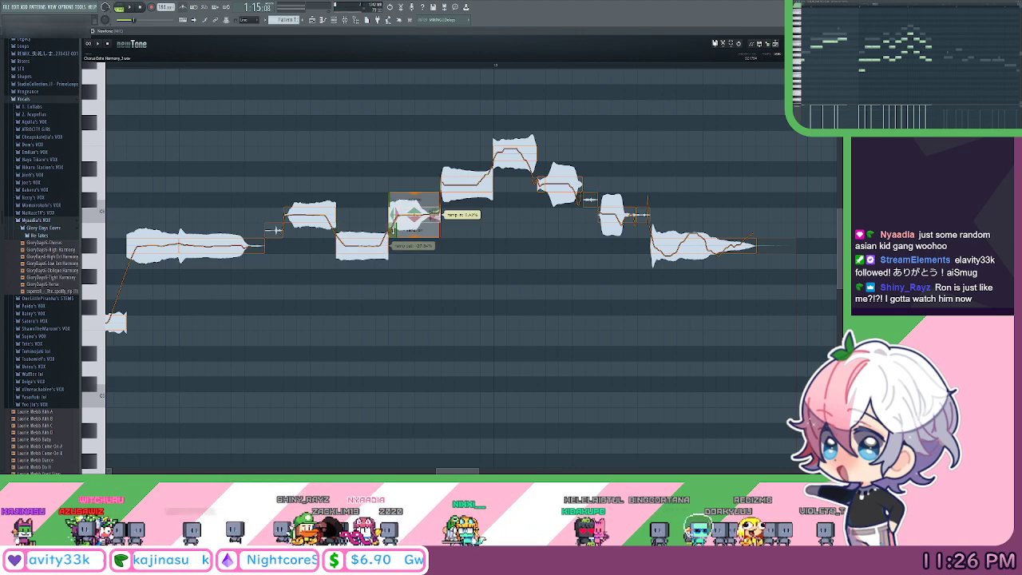
pyautogui.moveTo(384, 258); pyautogui.dragTo(384, 262)
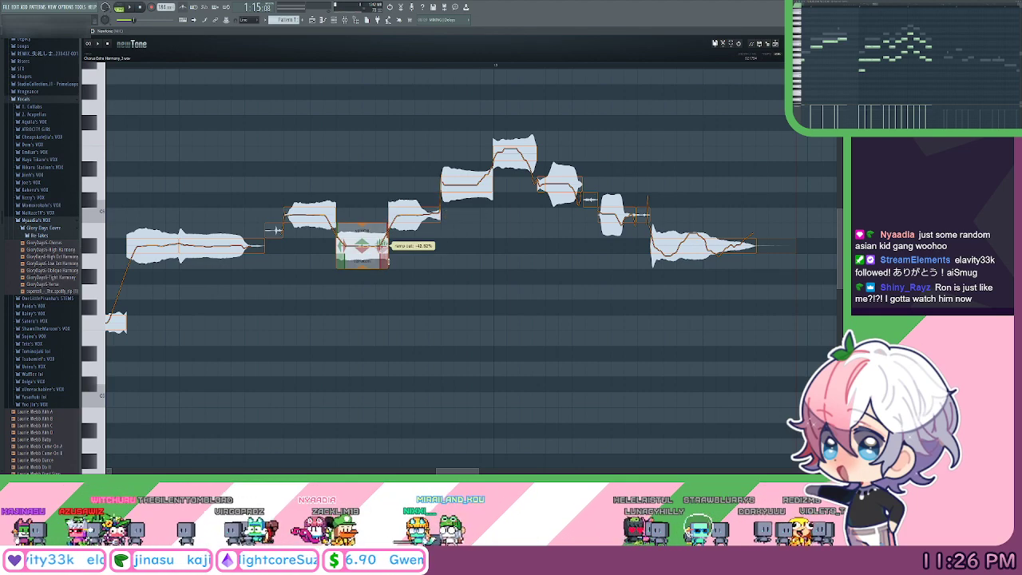
pyautogui.moveTo(471, 266); pyautogui.dragTo(447, 281)
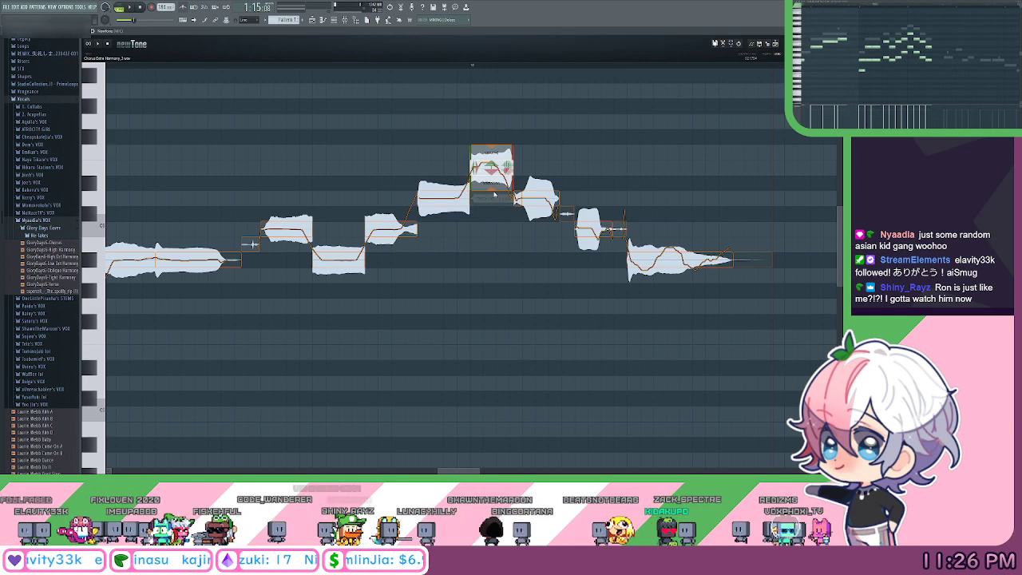
# Flatten the peak note and the descending note after it, and adjust the ramps into and out of the peak.
pyautogui.moveTo(492, 177); pyautogui.dragTo(492, 190)
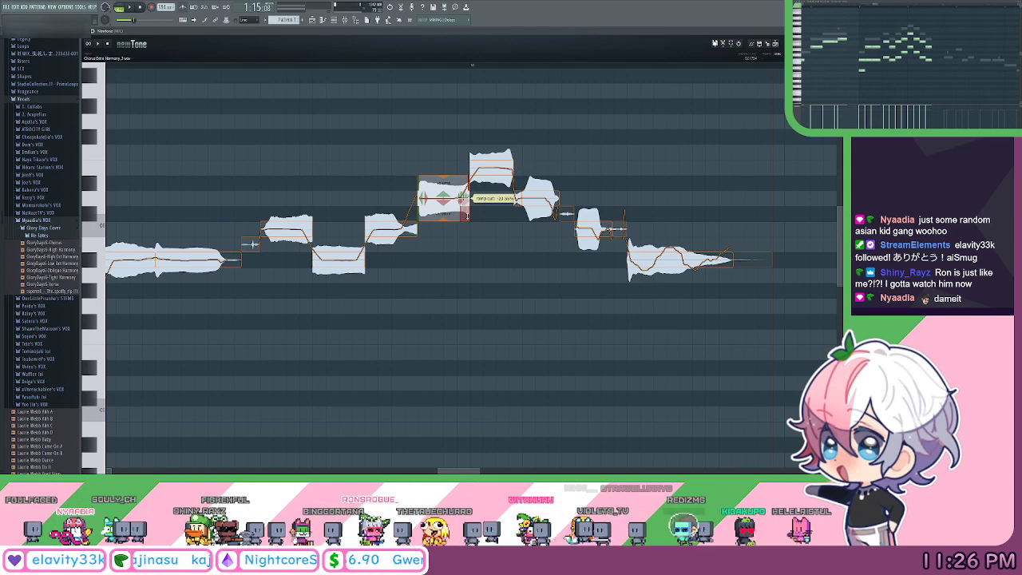
pyautogui.moveTo(542, 278); pyautogui.dragTo(529, 265)
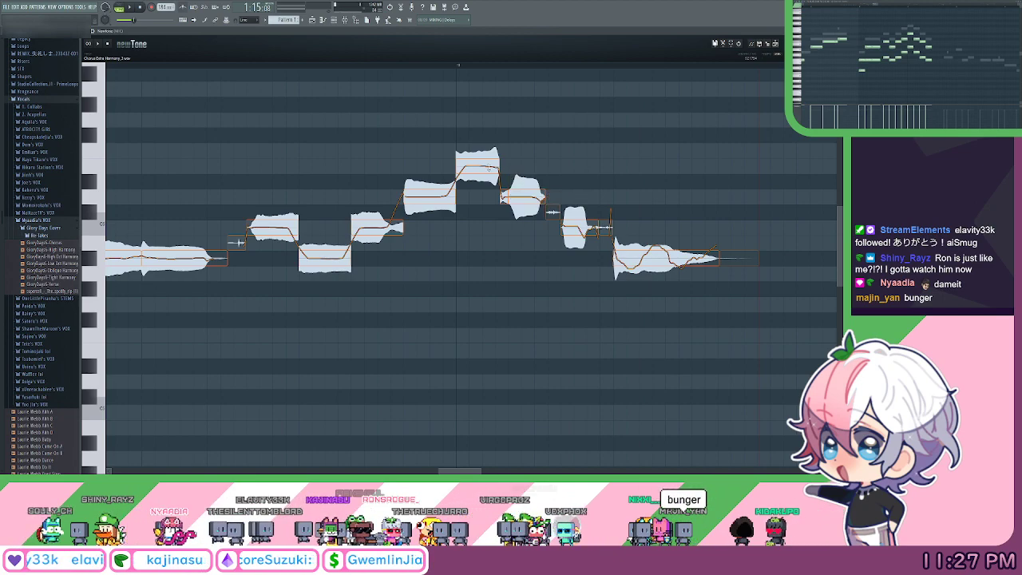
pyautogui.click(497, 177)
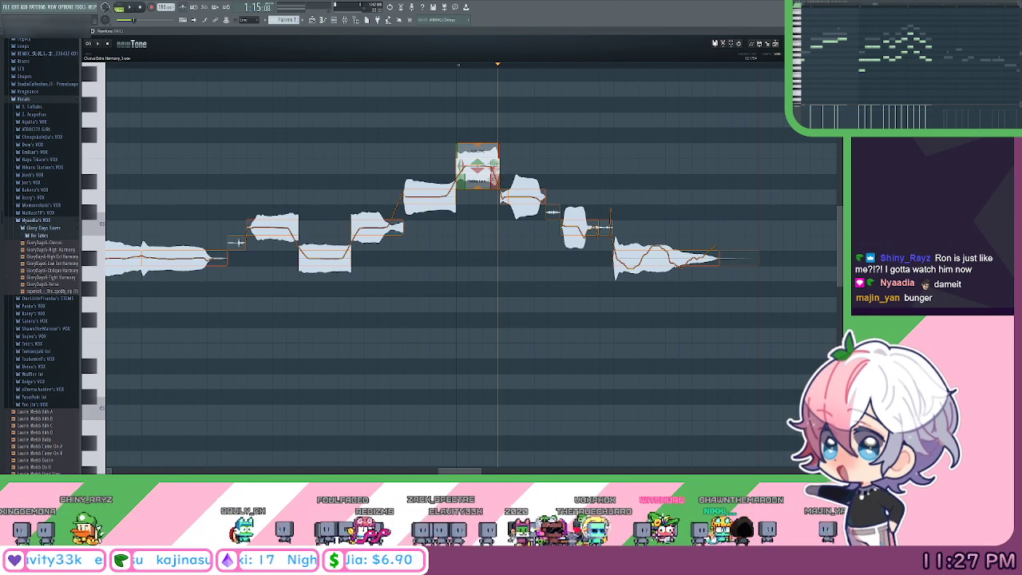
# Replay the rise from the dip note to the peak and lower the peak note by one semitone.
pyautogui.hscroll(3, 591, 164)
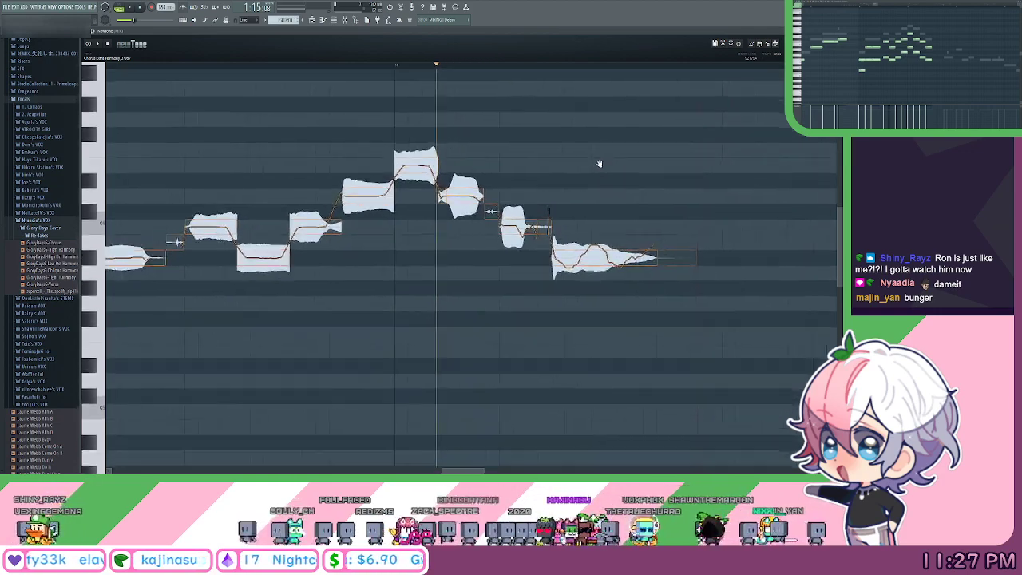
pyautogui.hscroll(4, 562, 156)
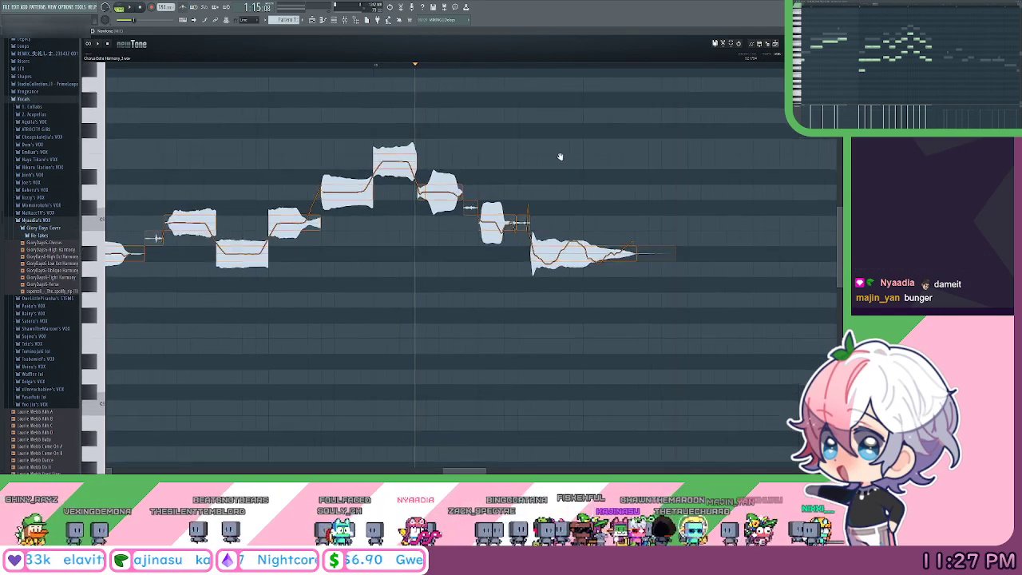
pyautogui.click(220, 66)
pyautogui.press('space')
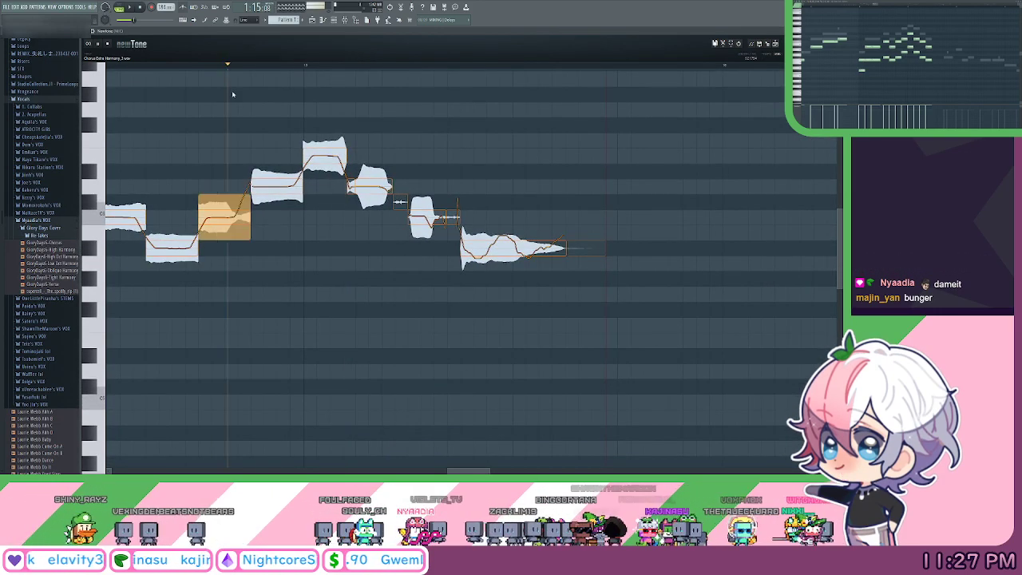
pyautogui.moveTo(446, 182); pyautogui.dragTo(453, 189)
pyautogui.press('space')
pyautogui.hscroll(-6, 590, 159)
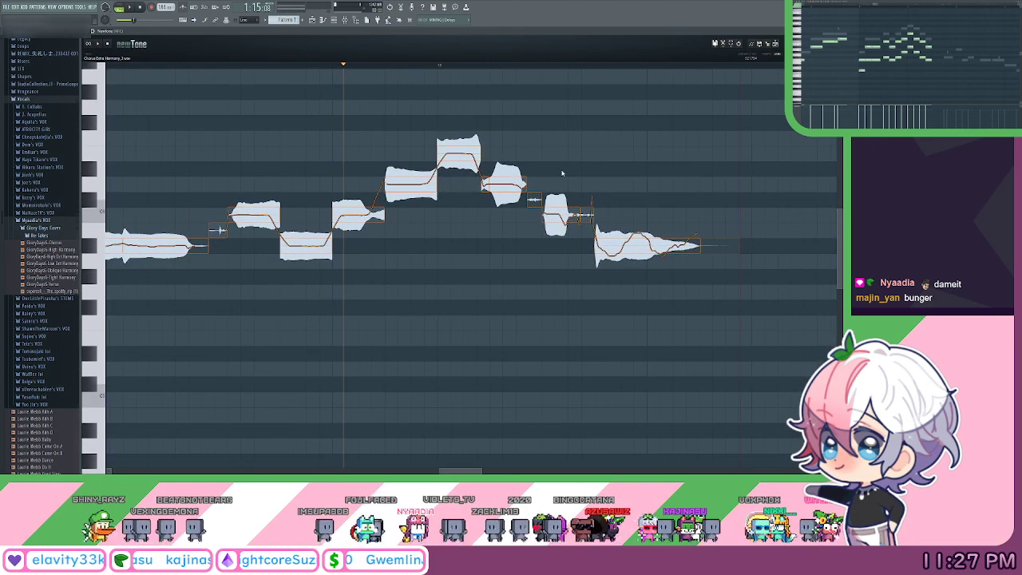
pyautogui.moveTo(460, 154); pyautogui.dragTo(461, 169)
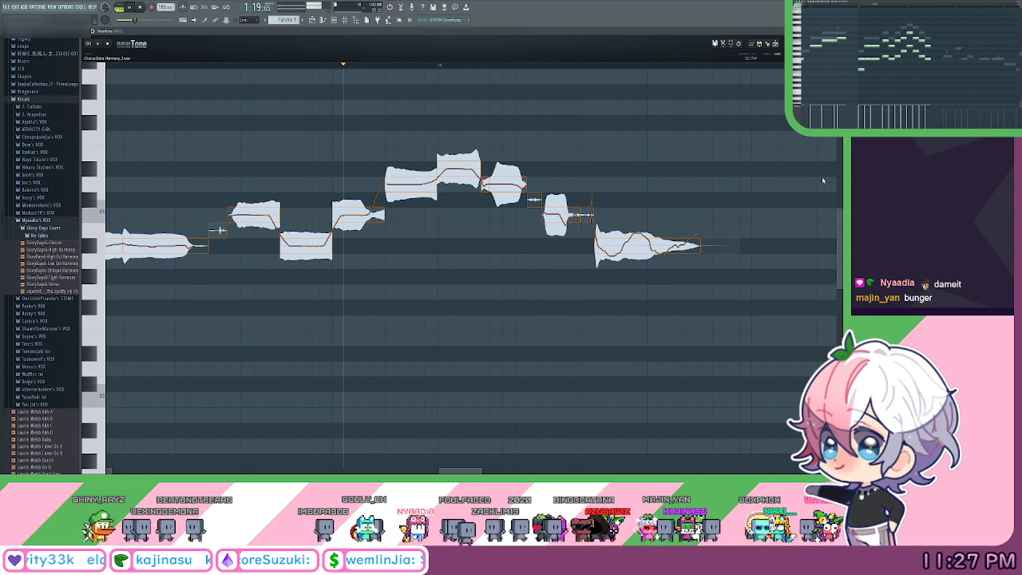
# Play back the phrase with the lowered peak and adjust the ramp-out of the rising note right after the dip.
pyautogui.click(175, 65)
pyautogui.press('space')
pyautogui.moveTo(406, 132)
pyautogui.mouseDown()
pyautogui.moveTo(434, 133)
pyautogui.moveTo(408, 148)
pyautogui.mouseUp()
pyautogui.press('space')
pyautogui.press('space')
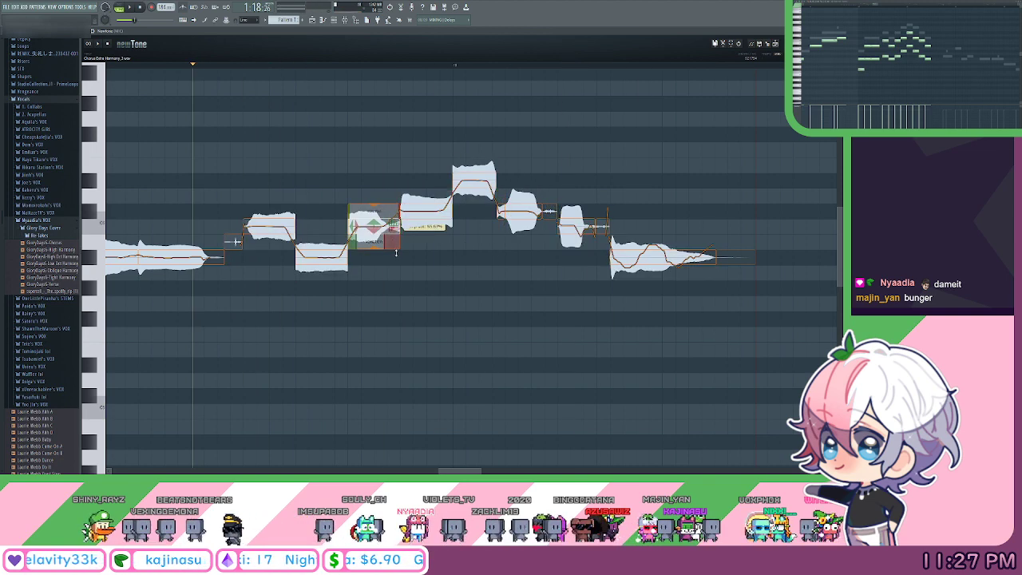
pyautogui.moveTo(534, 272); pyautogui.dragTo(407, 256)
# Flatten the pitch variation of the phrase's final tapering note, adjust its tail end and play it back.
pyautogui.press('space')
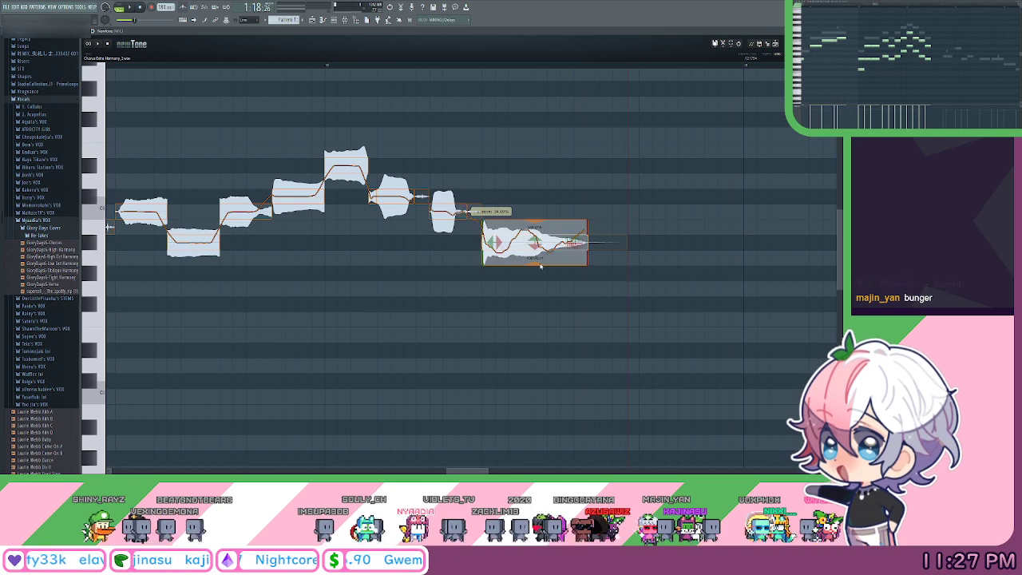
pyautogui.moveTo(539, 265); pyautogui.dragTo(581, 192)
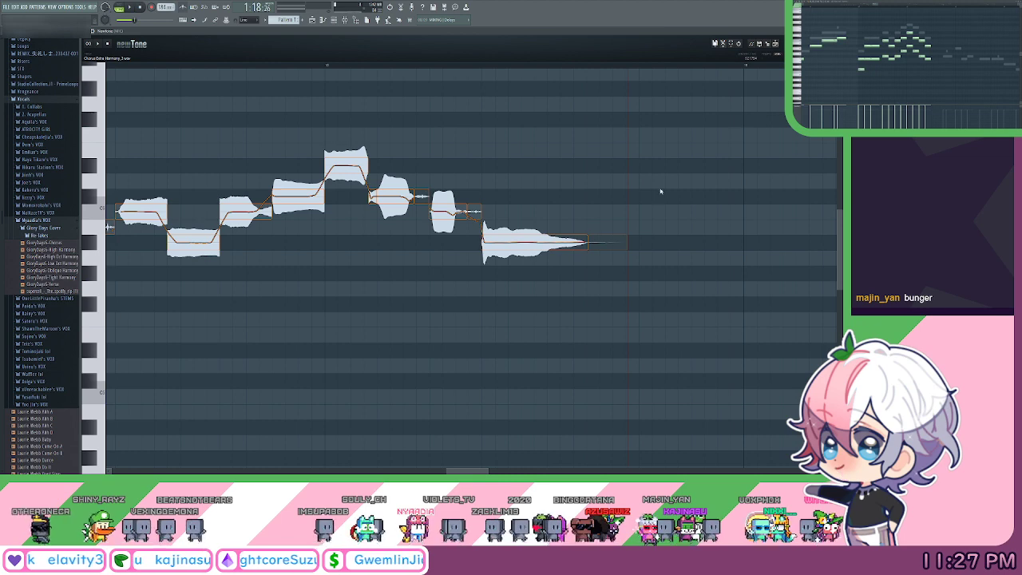
pyautogui.rightClick(588, 240)
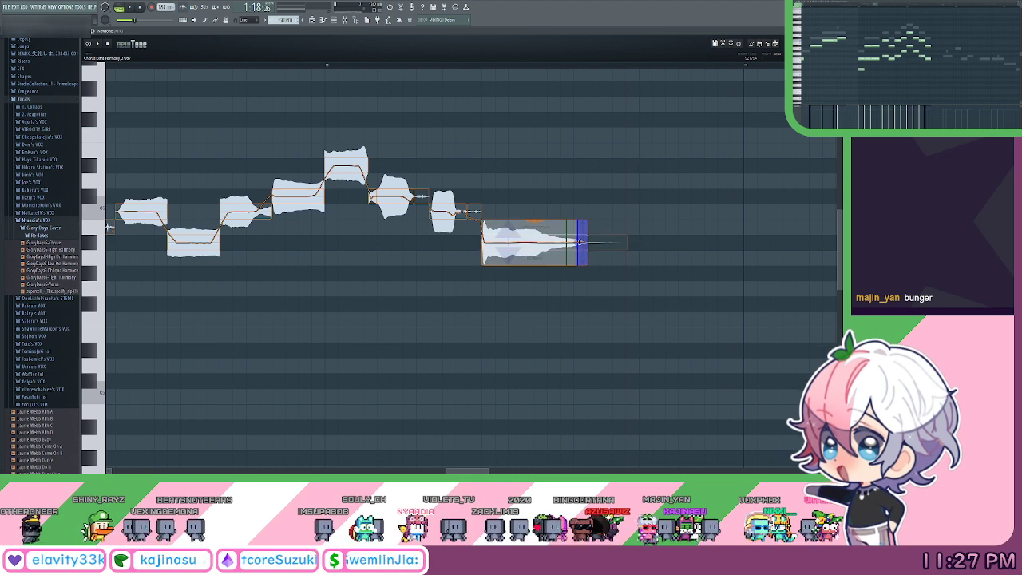
pyautogui.moveTo(576, 241); pyautogui.dragTo(581, 215)
pyautogui.press('space')
pyautogui.press('space')
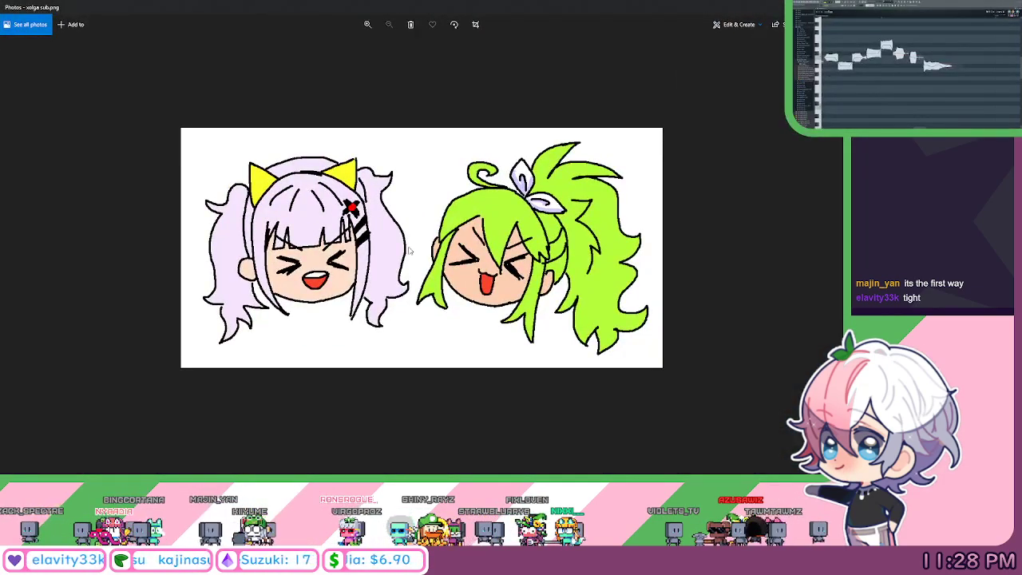
# Switch to Photos, examine the xolga sub.png artwork up close and browse through the images that follow it.
pyautogui.scroll(3, 470, 261)
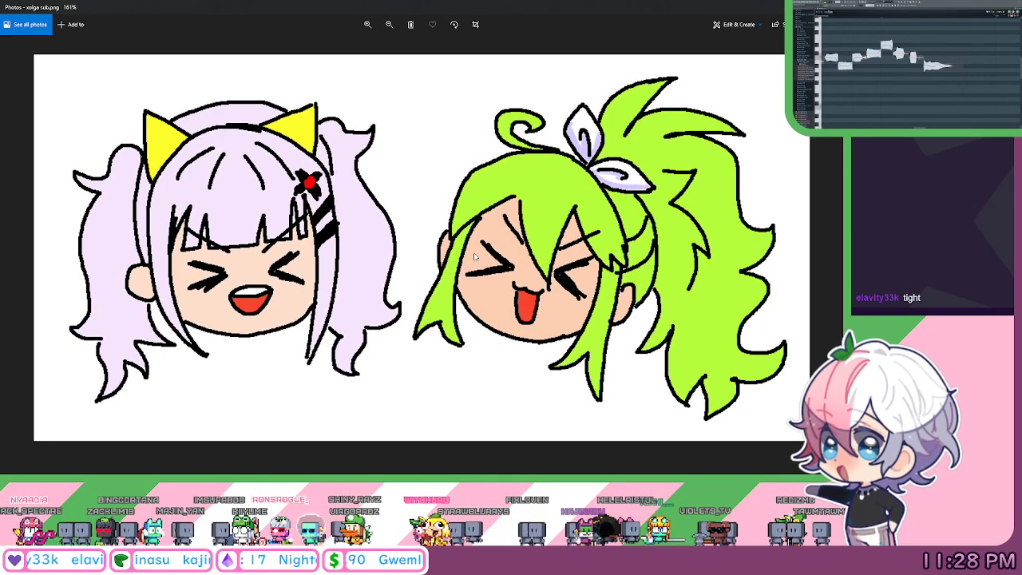
pyautogui.scroll(-3, 473, 252)
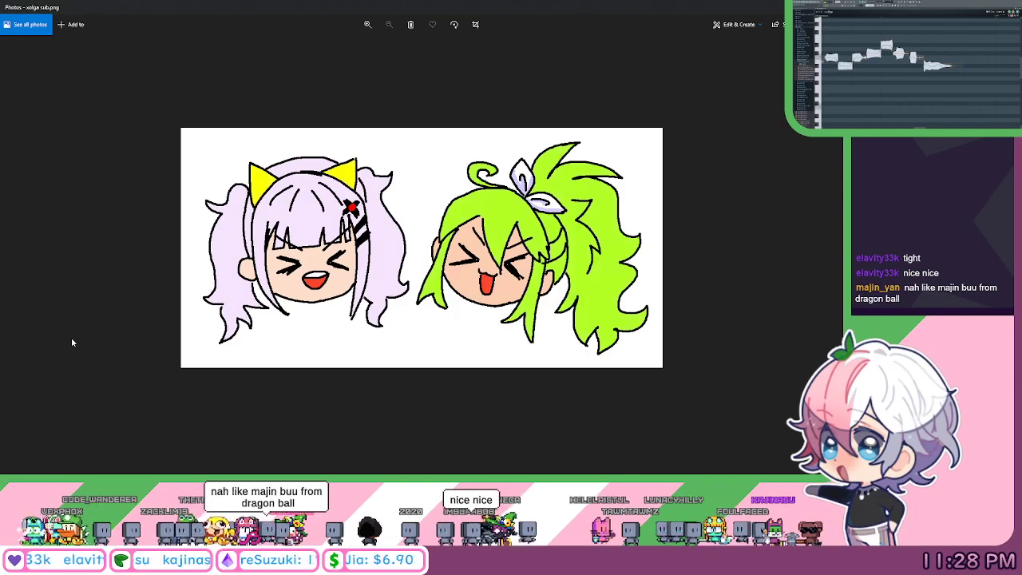
pyautogui.press('Right')
pyautogui.press('Right')
pyautogui.press('Right')
pyautogui.press('Right')
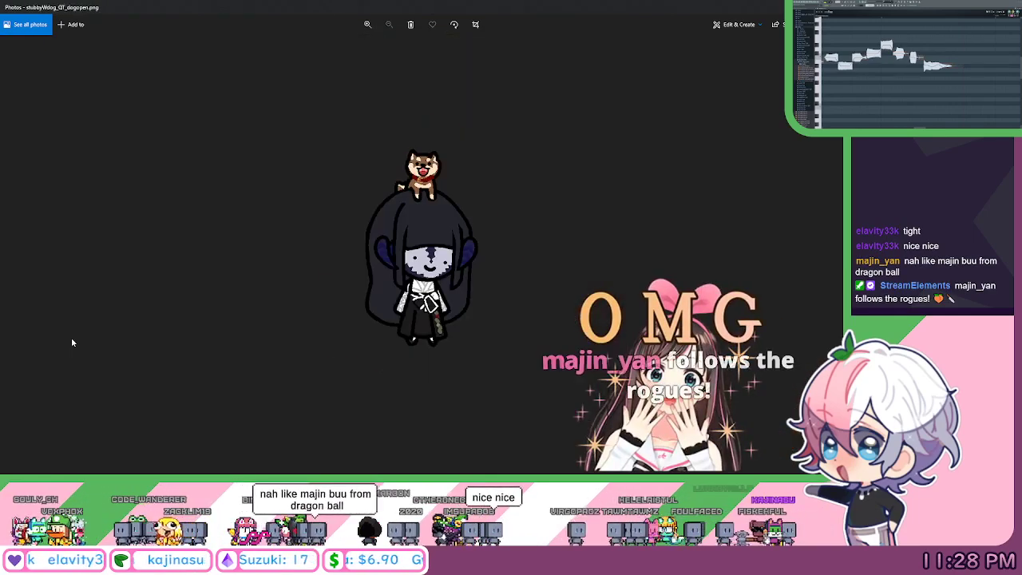
pyautogui.press('Right')
pyautogui.press('Right')
pyautogui.press('Right')
pyautogui.press('Right')
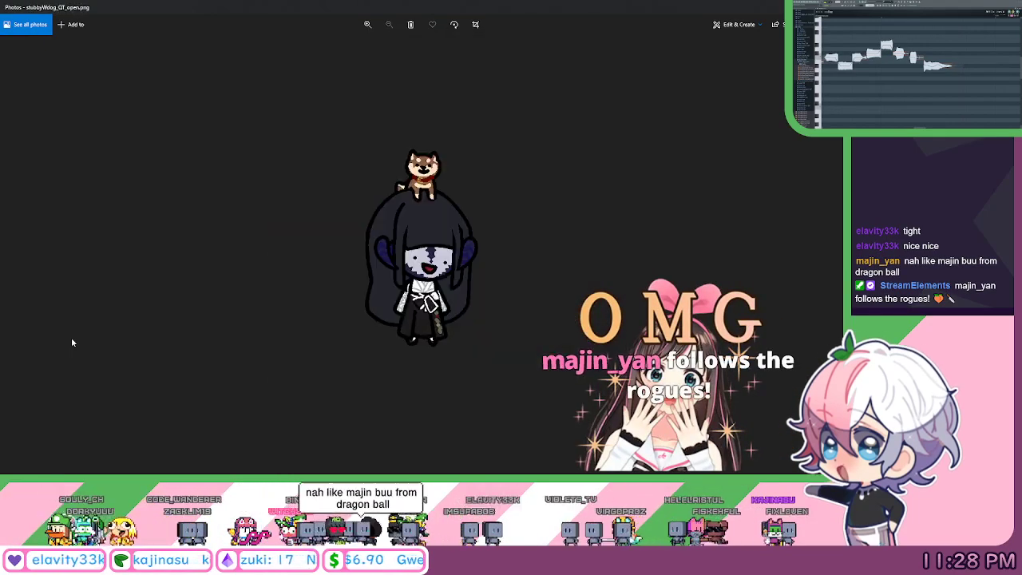
# Leave the current artwork, return to Photos and examine the long tanu-chan.png artwork up close.
pyautogui.click(833, 7)
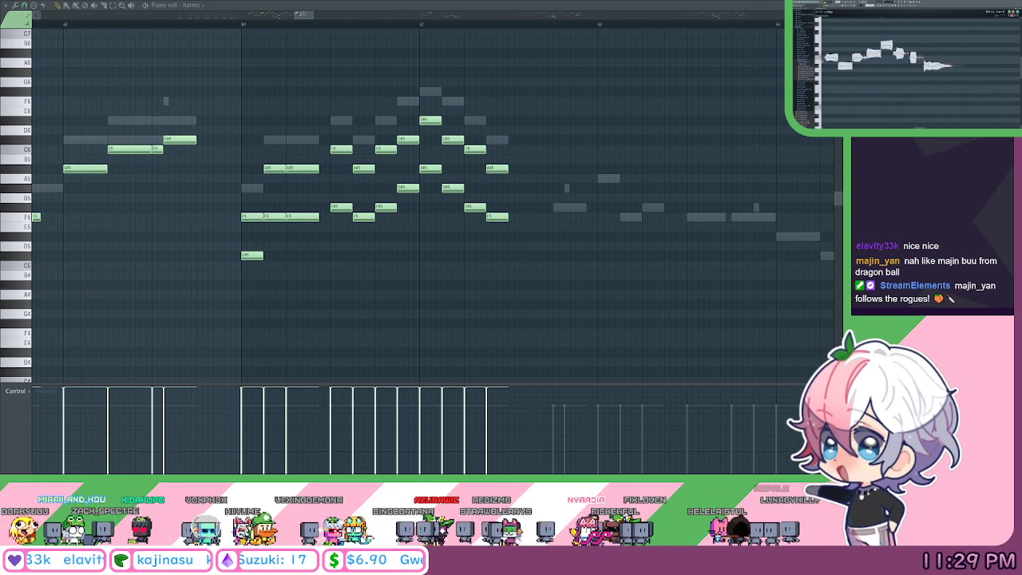
pyautogui.hotkey('alt', 'Tab')
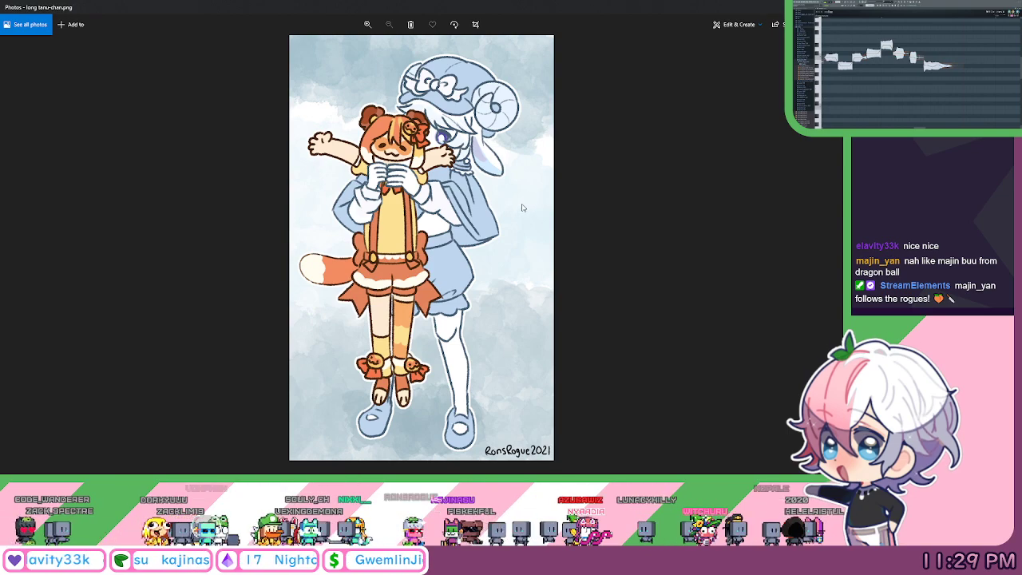
pyautogui.scroll(3, 525, 214)
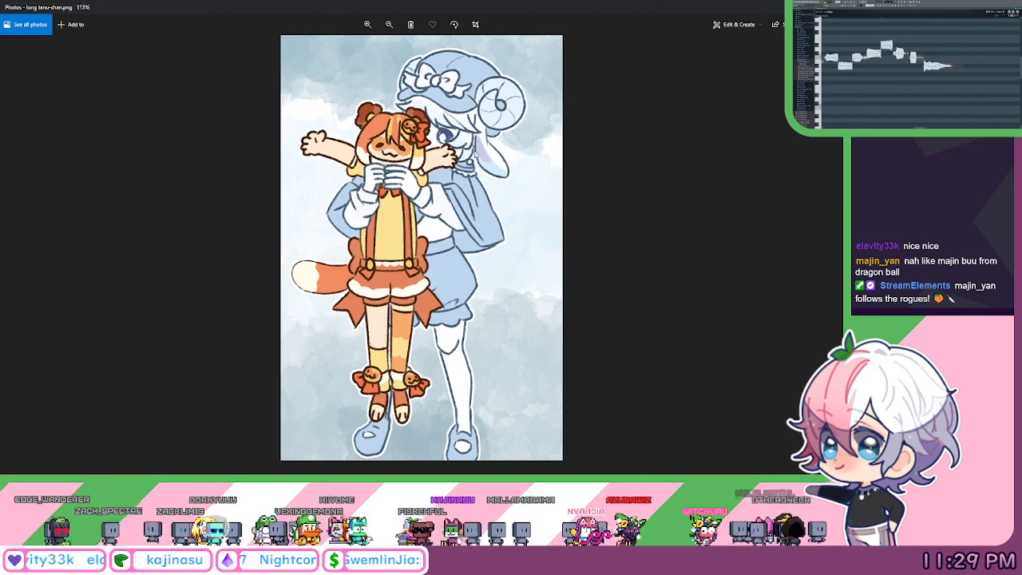
pyautogui.moveTo(561, 261); pyautogui.dragTo(568, 233)
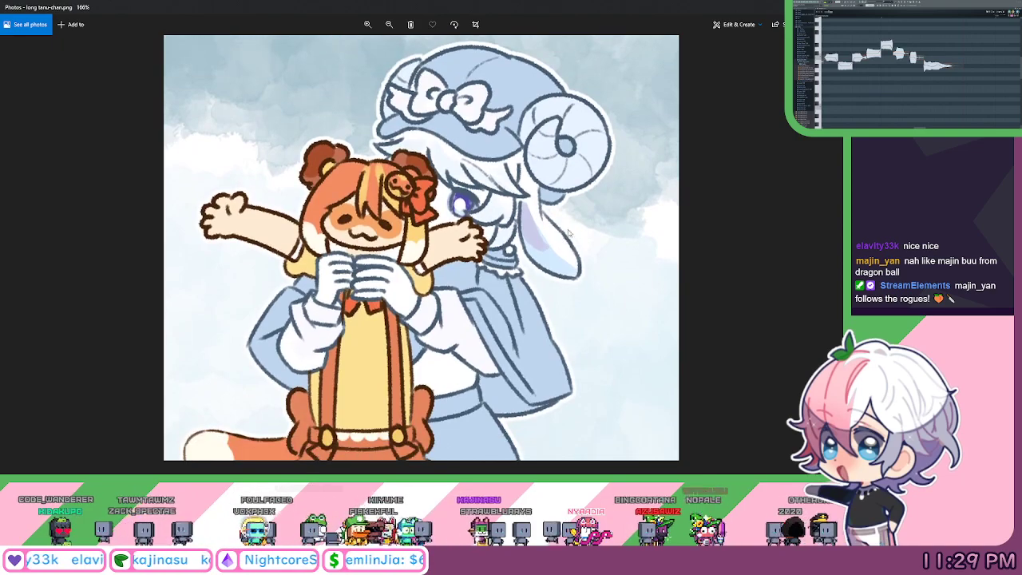
pyautogui.scroll(-5, 579, 292)
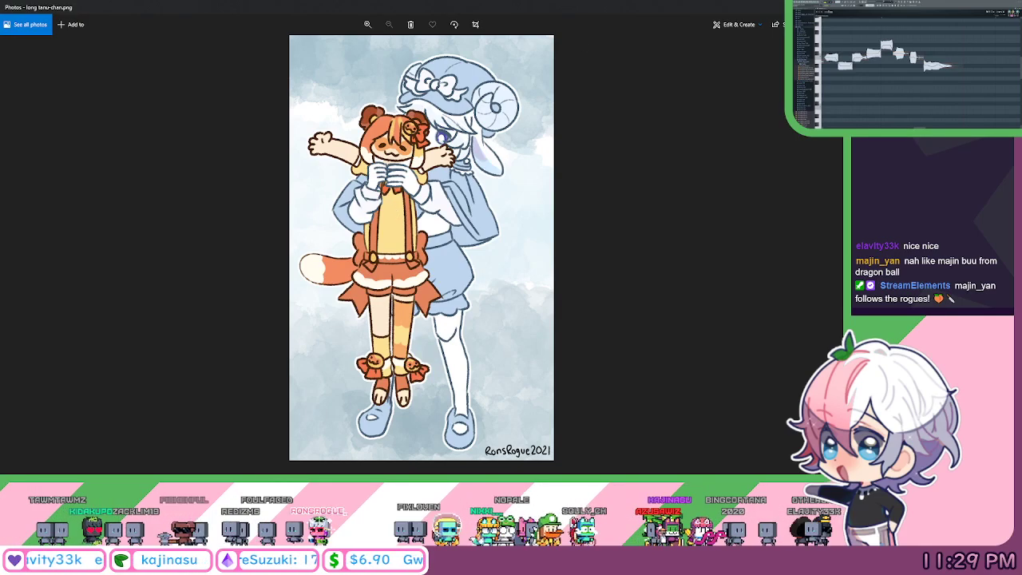
# Go to the emoshimo and benji.png artwork and examine its face, plush companion and outfit up close.
pyautogui.press('Right')
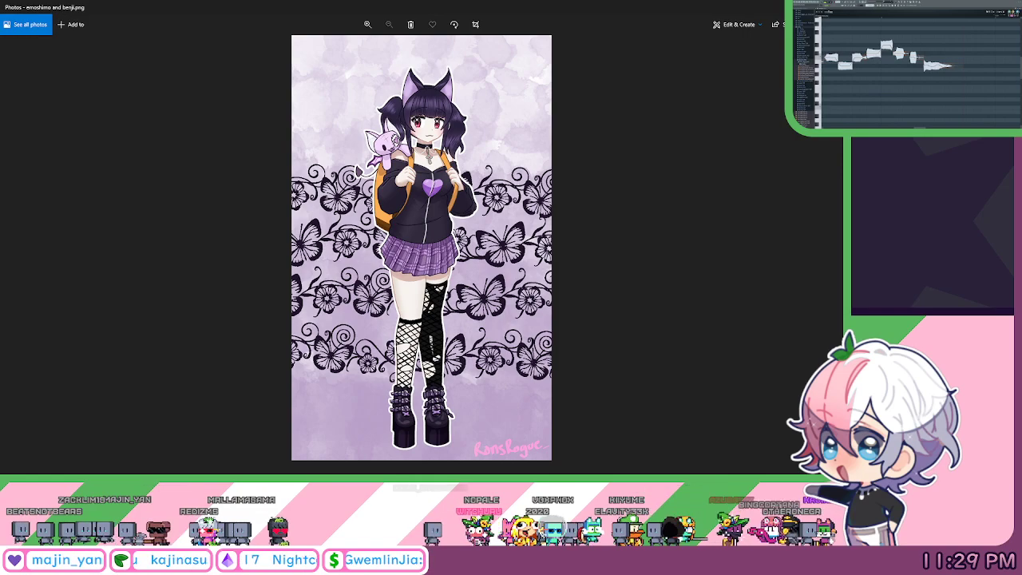
pyautogui.scroll(3, 421, 72)
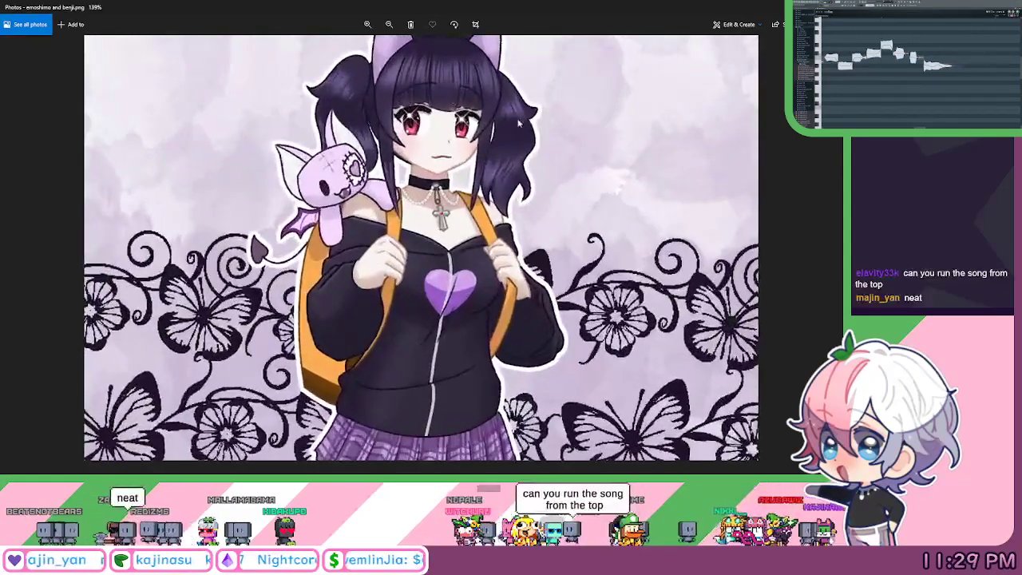
pyautogui.scroll(3, 517, 259)
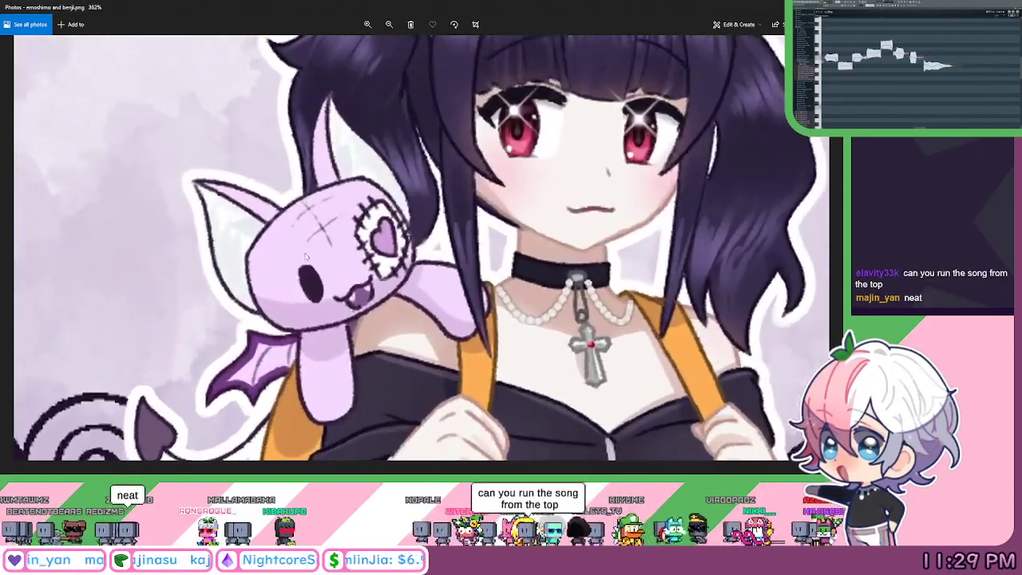
pyautogui.scroll(-4, 517, 260)
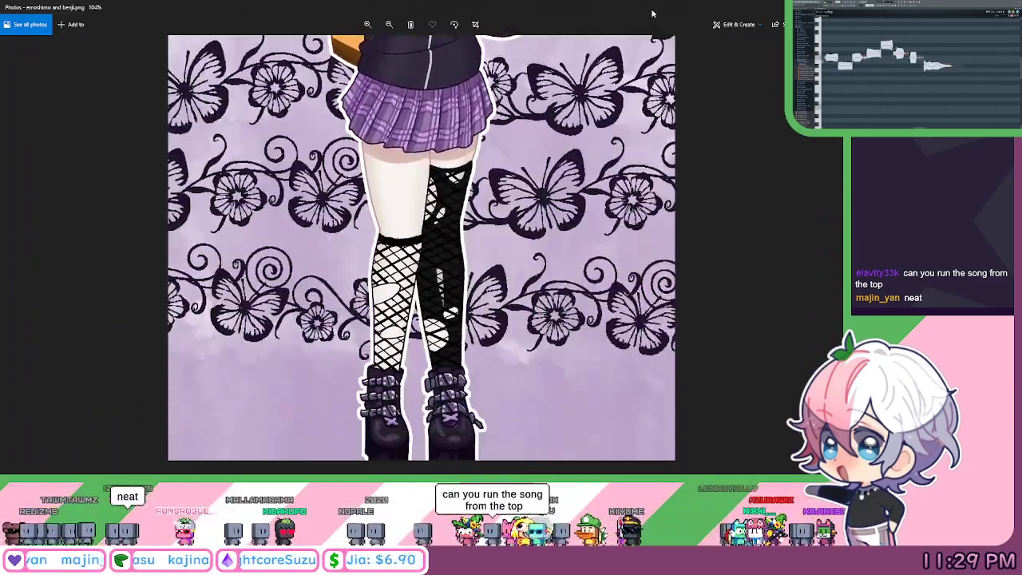
pyautogui.moveTo(652, 13); pyautogui.dragTo(600, 217)
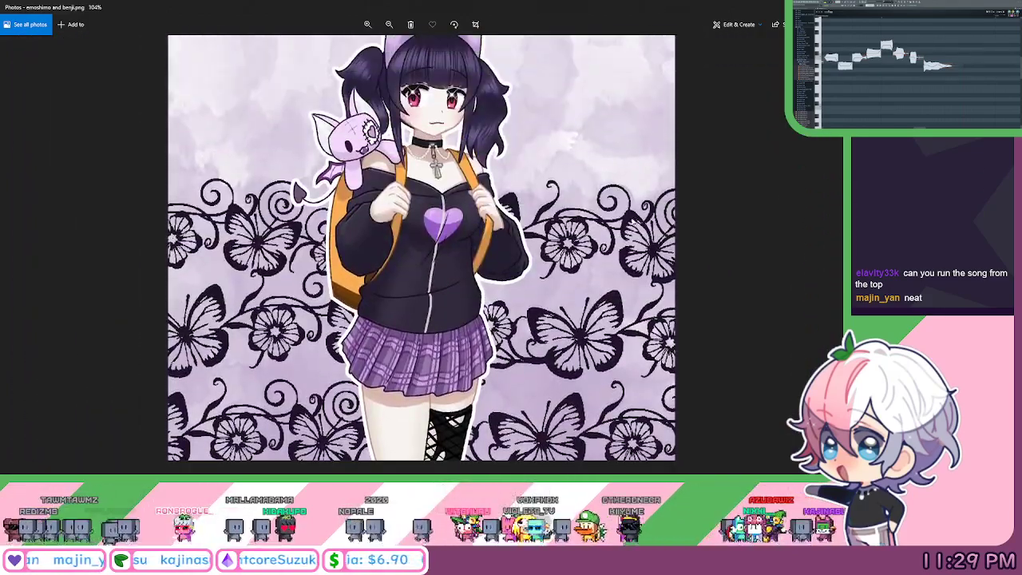
pyautogui.scroll(-4, 600, 217)
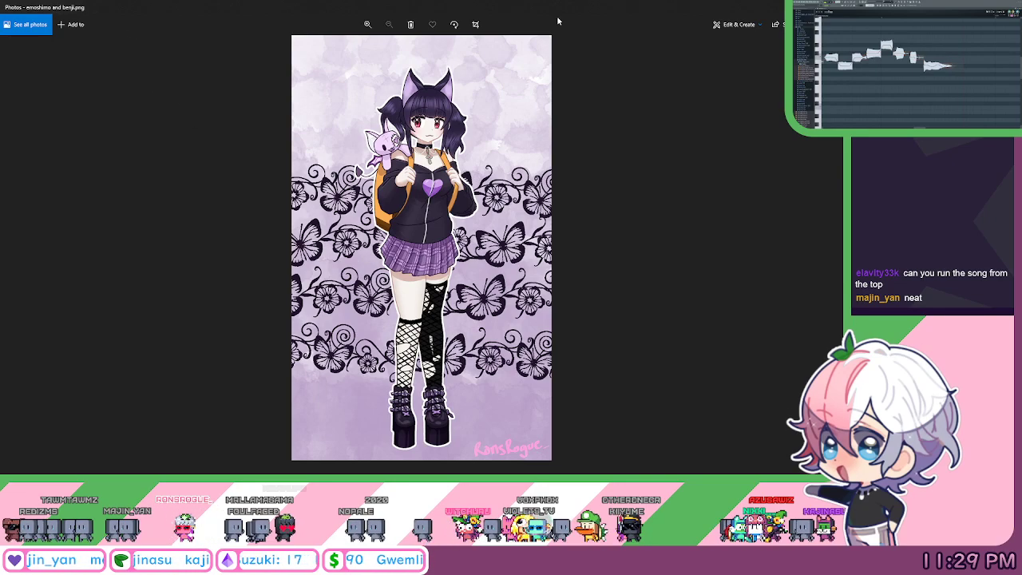
# Switch back to FL Studio, leave the piano roll for the playlist and unmute the INSTRUMENTAL track.
pyautogui.click(833, 7)
pyautogui.click(832, 7)
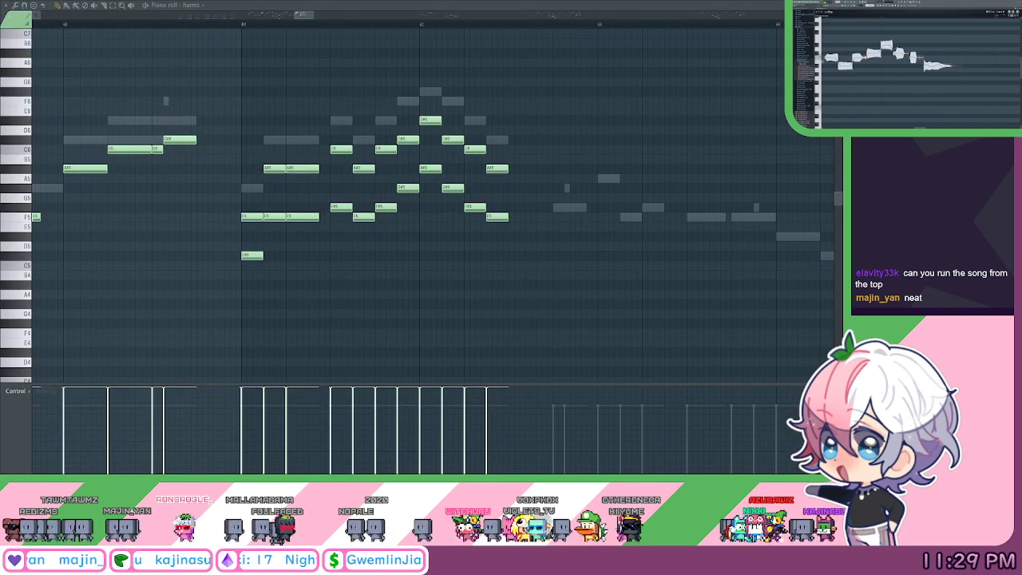
pyautogui.click(834, 6)
pyautogui.scroll(-5, 300, 29)
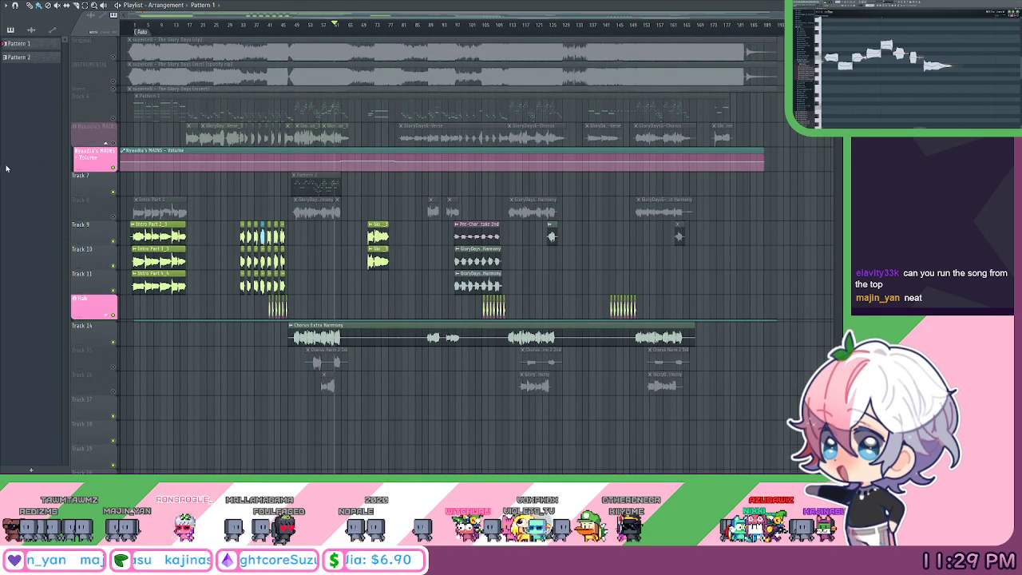
pyautogui.click(117, 83)
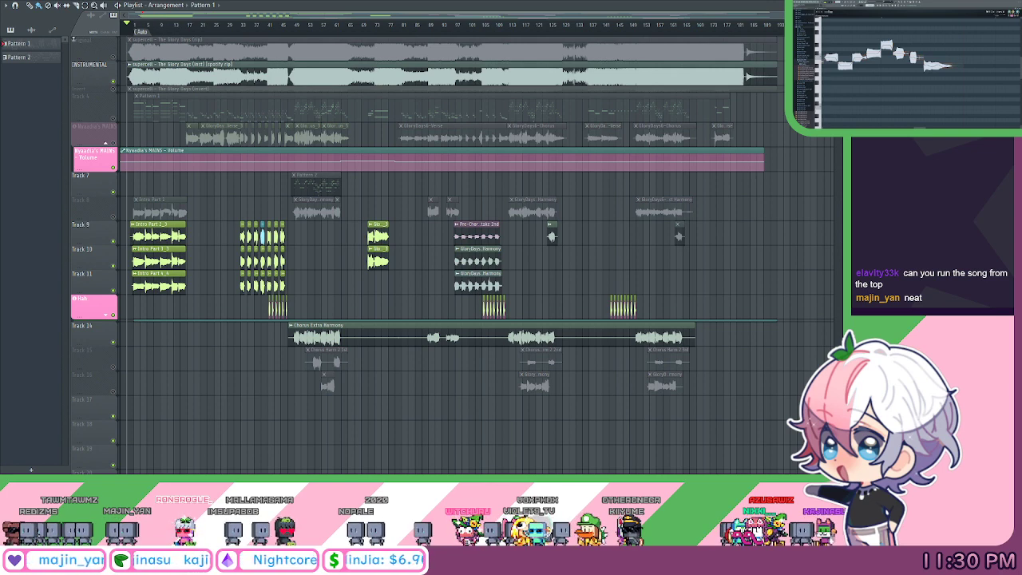
# Unmute the main vocals track and play the song from just before the intro harmonies.
pyautogui.scroll(3, 136, 26)
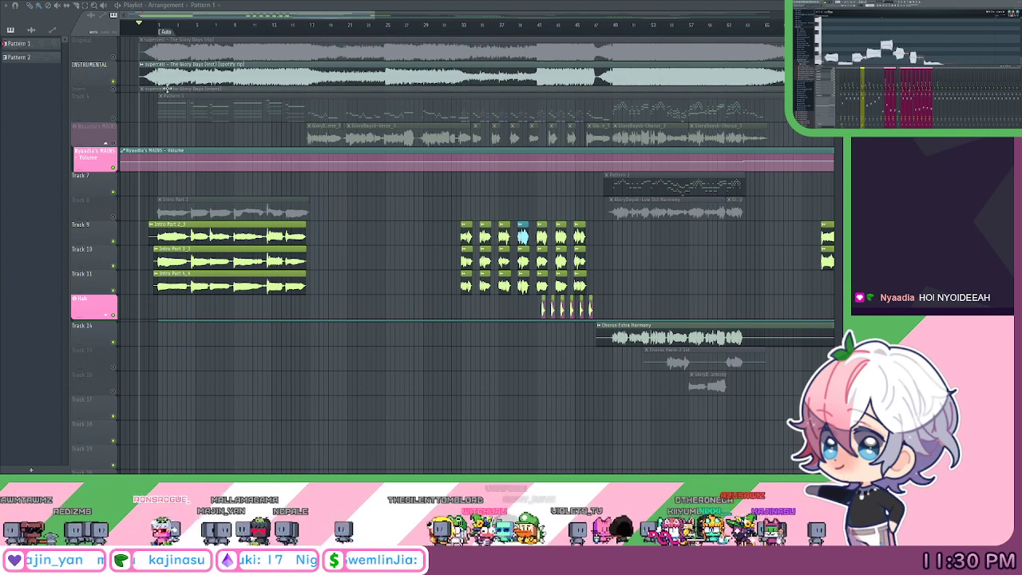
pyautogui.click(144, 32)
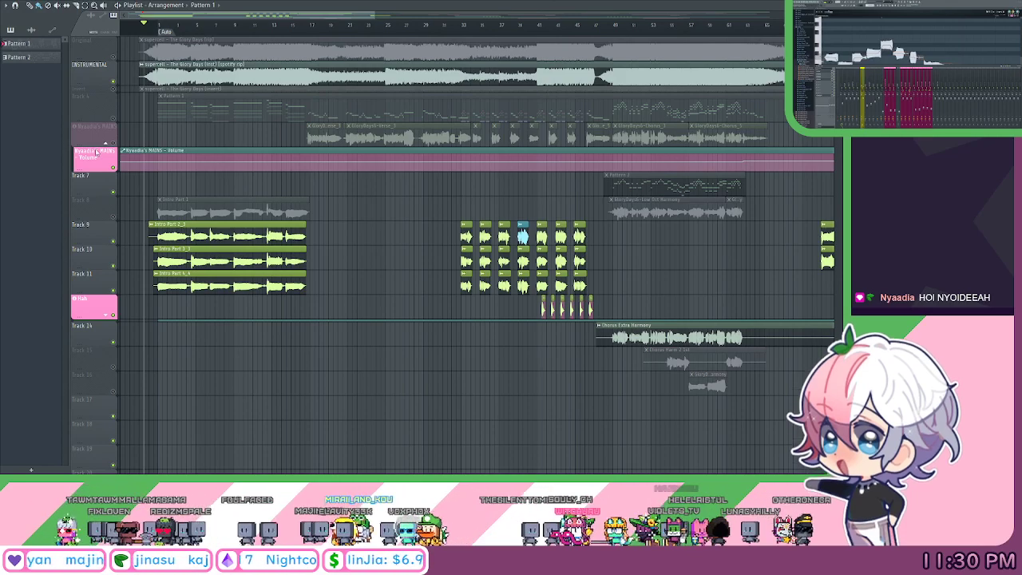
pyautogui.click(114, 142)
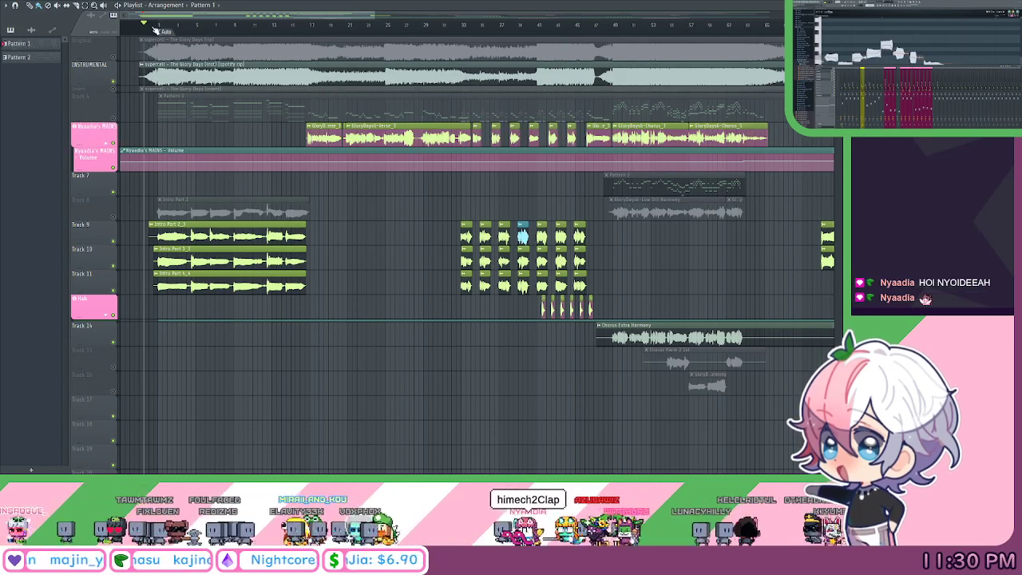
pyautogui.press('space')
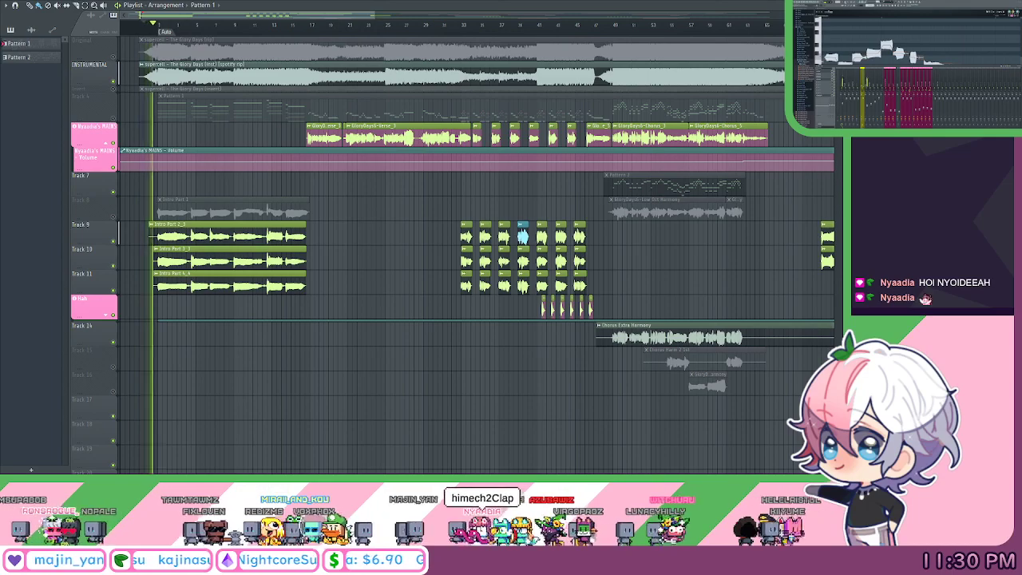
# Follow the playback in the playlist through the intro, verse and pre-chorus harmony clips up to the chorus.
pyautogui.scroll(-2, 206, 37)
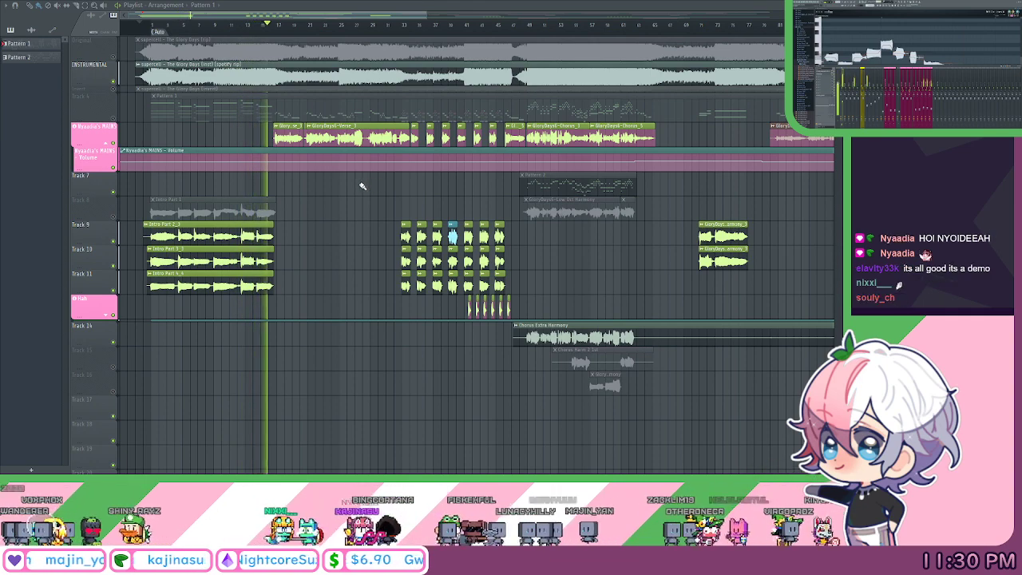
pyautogui.moveTo(385, 192); pyautogui.dragTo(272, 204)
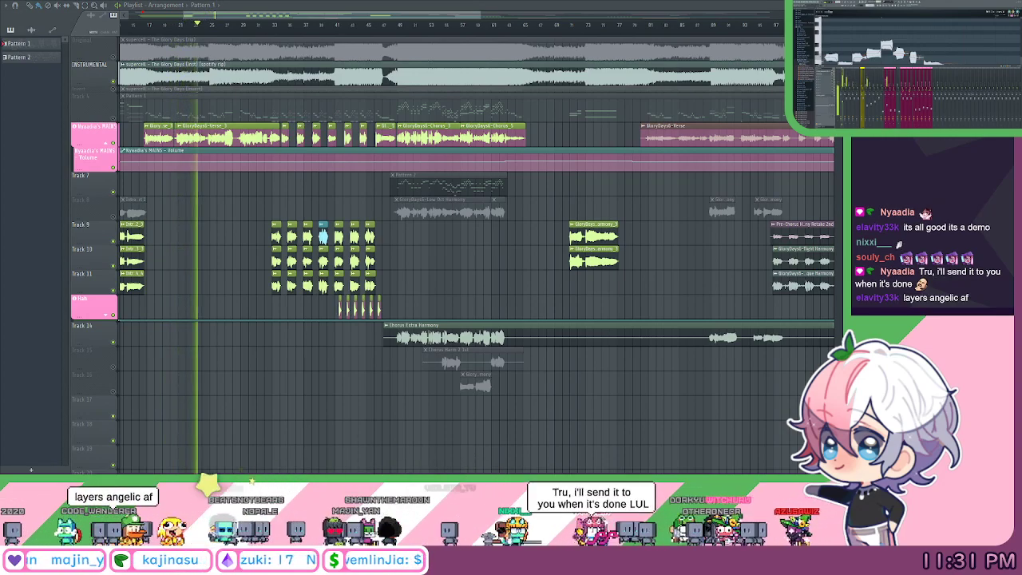
pyautogui.scroll(3, 228, 22)
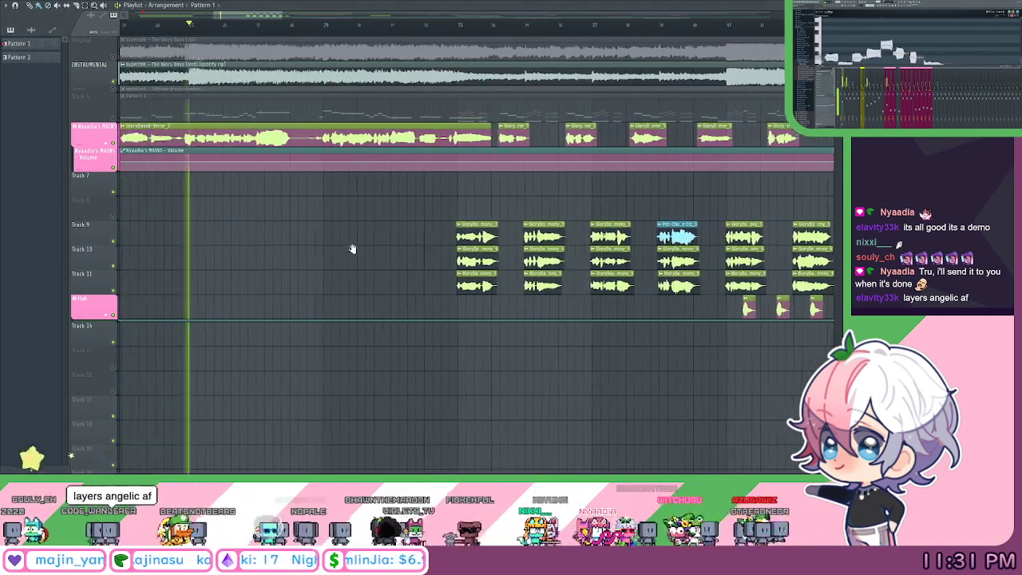
pyautogui.scroll(-5, 417, 216)
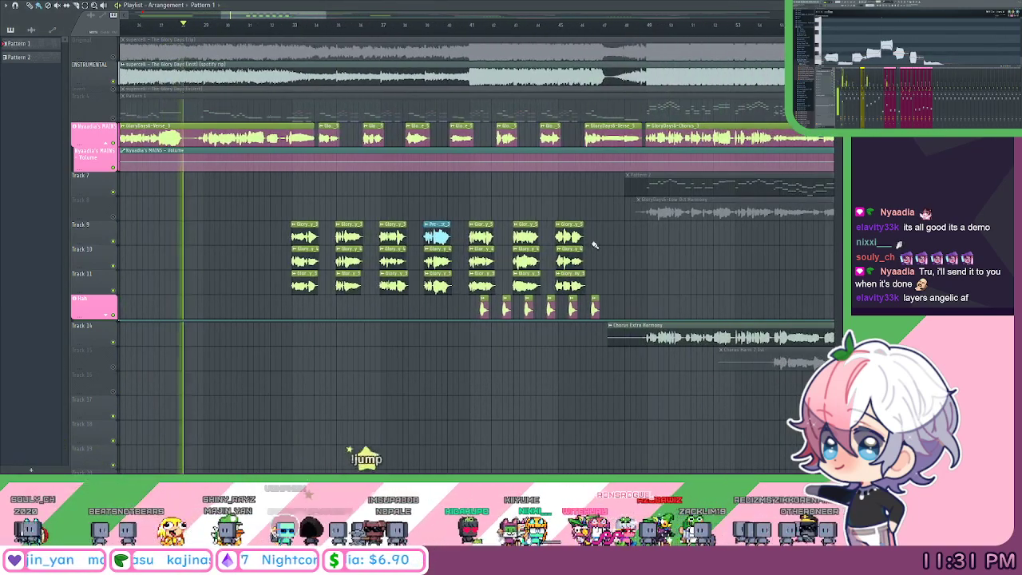
pyautogui.moveTo(655, 267); pyautogui.dragTo(644, 268)
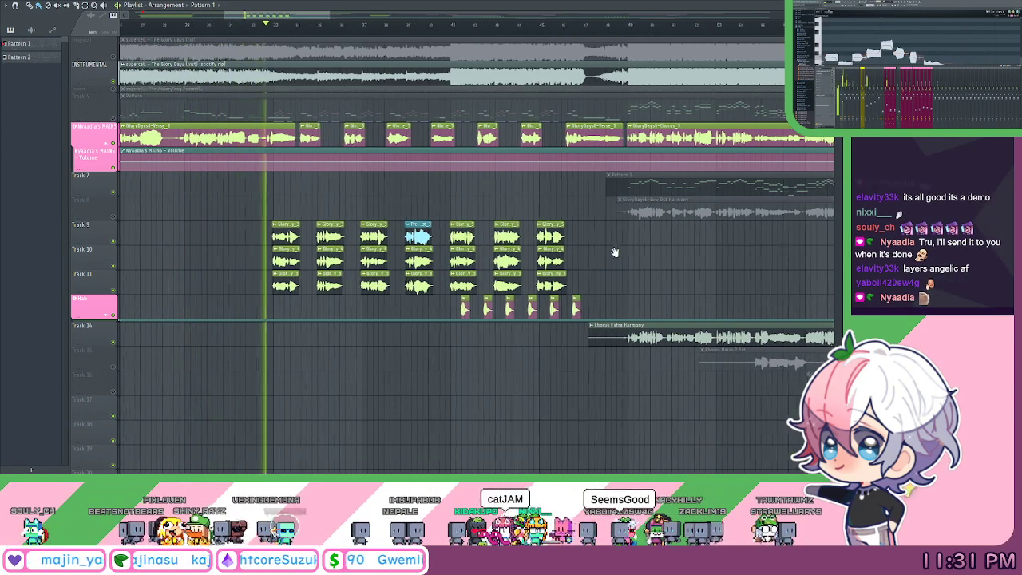
pyautogui.hscroll(5, 611, 250)
pyautogui.hscroll(2, 593, 258)
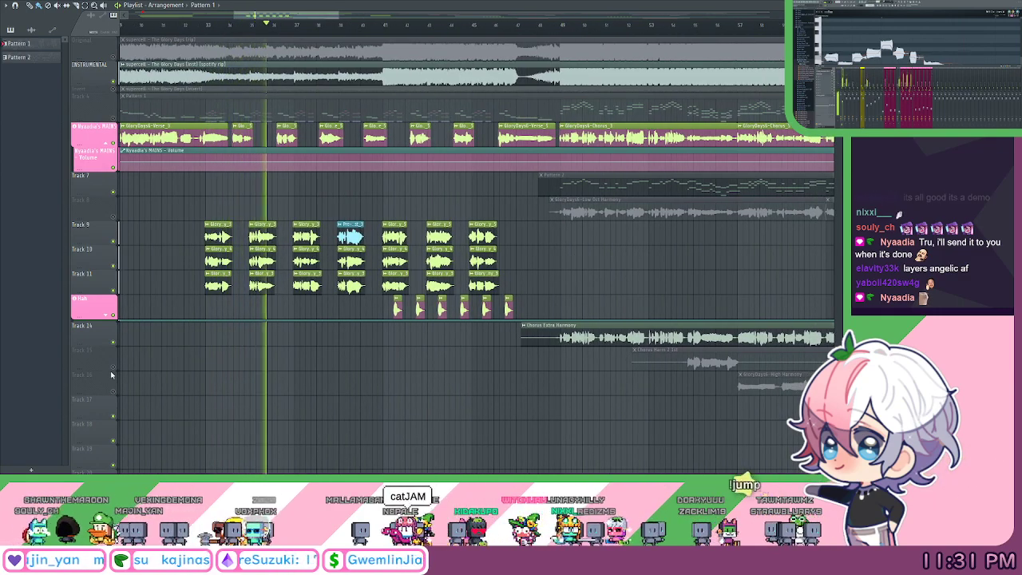
pyautogui.hscroll(1, 664, 248)
pyautogui.hscroll(3, 646, 252)
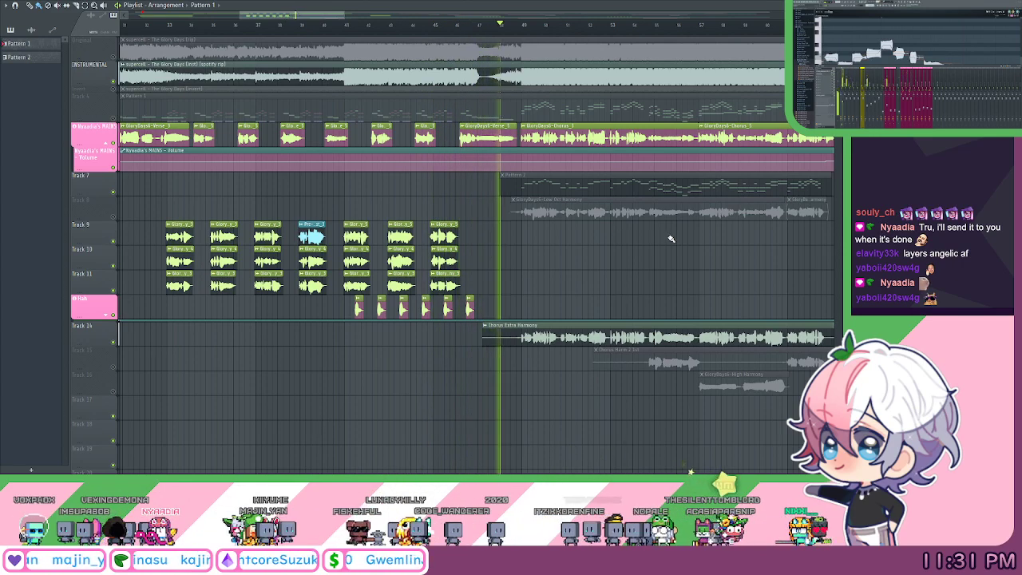
# Follow the playback through the chorus and the Low Oct and Tight Harmony clips after it, and stop playback at their end.
pyautogui.moveTo(473, 268); pyautogui.dragTo(430, 299)
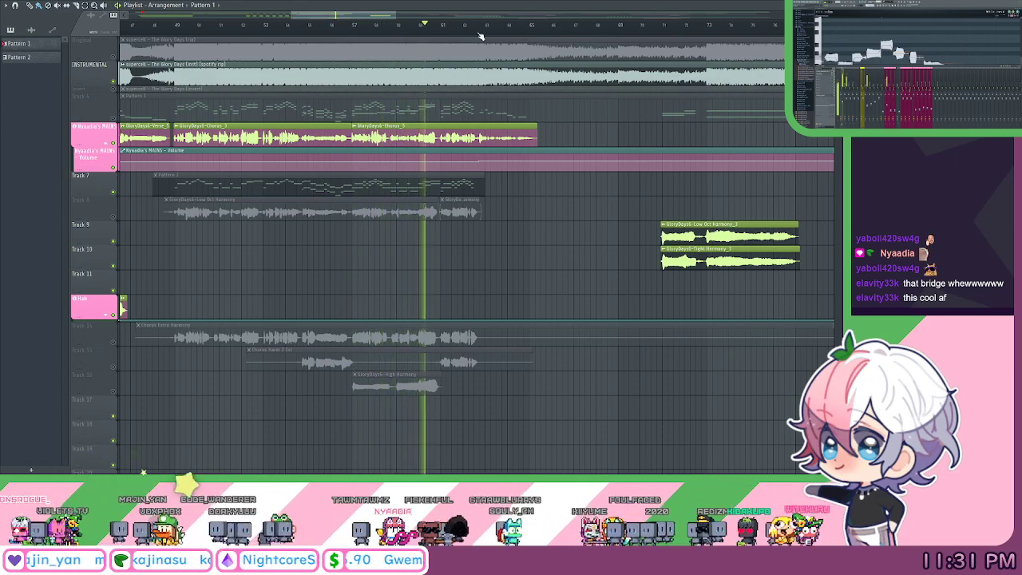
pyautogui.scroll(-1, 480, 36)
pyautogui.scroll(-1, 479, 36)
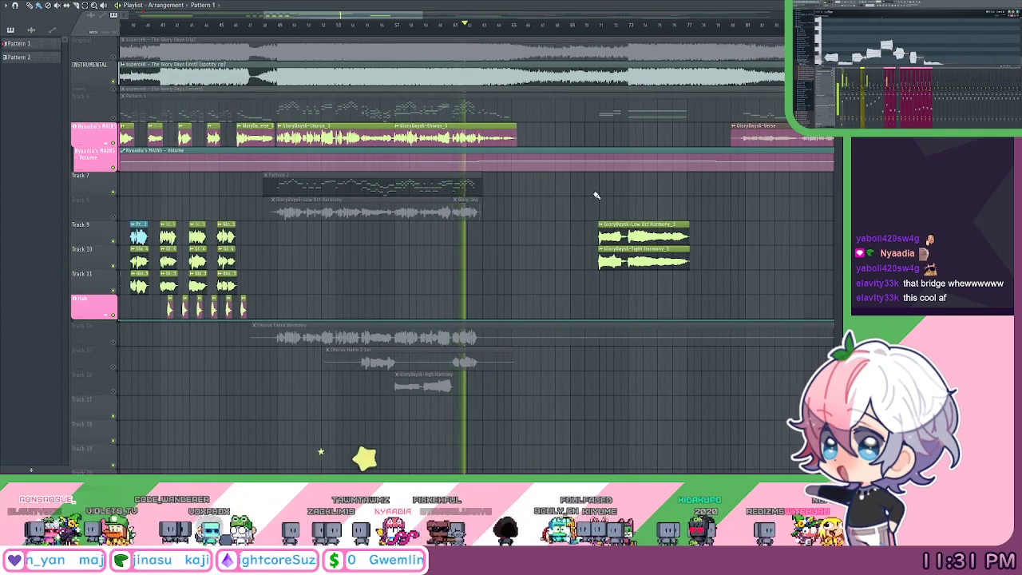
pyautogui.moveTo(595, 194); pyautogui.dragTo(501, 221)
pyautogui.hscroll(1, 607, 231)
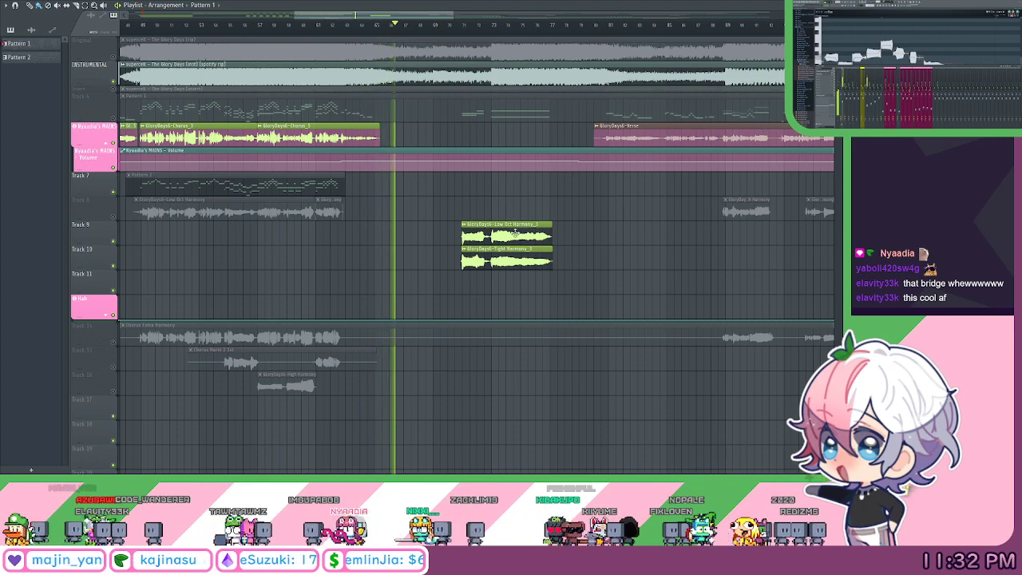
pyautogui.hscroll(3, 444, 268)
pyautogui.hscroll(1, 445, 268)
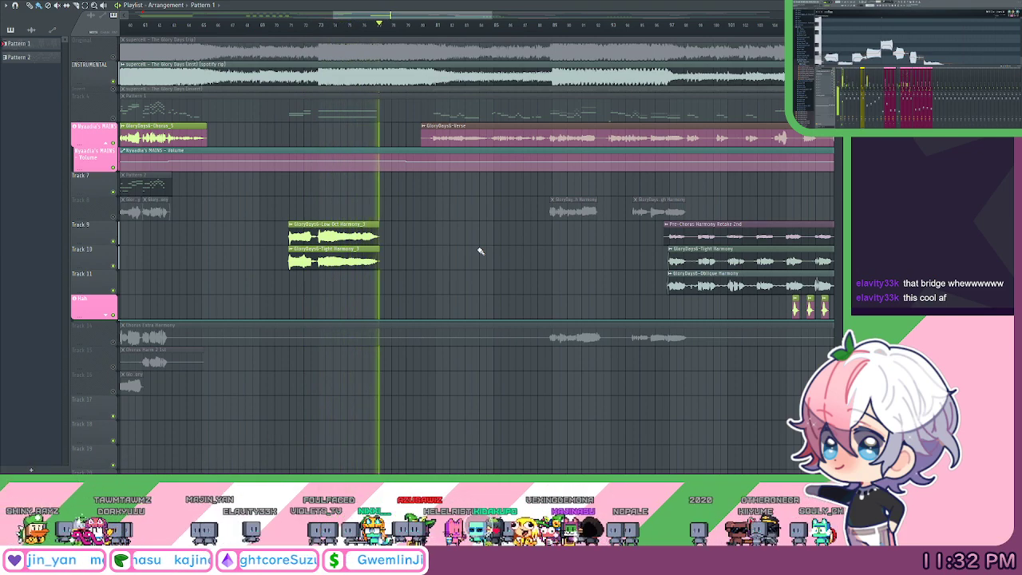
pyautogui.scroll(-5, 370, 28)
pyautogui.scroll(-1, 399, 276)
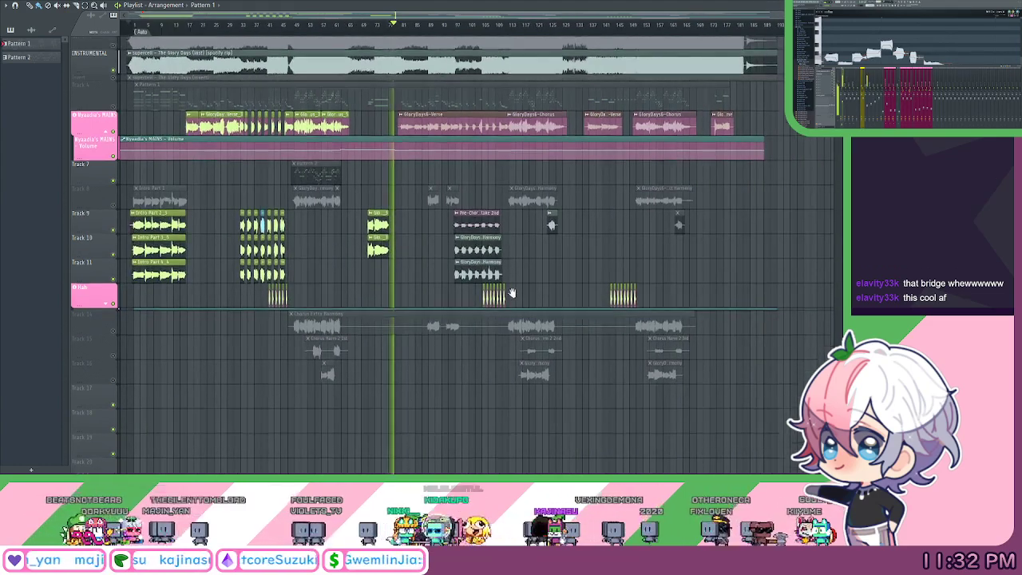
pyautogui.press('space')
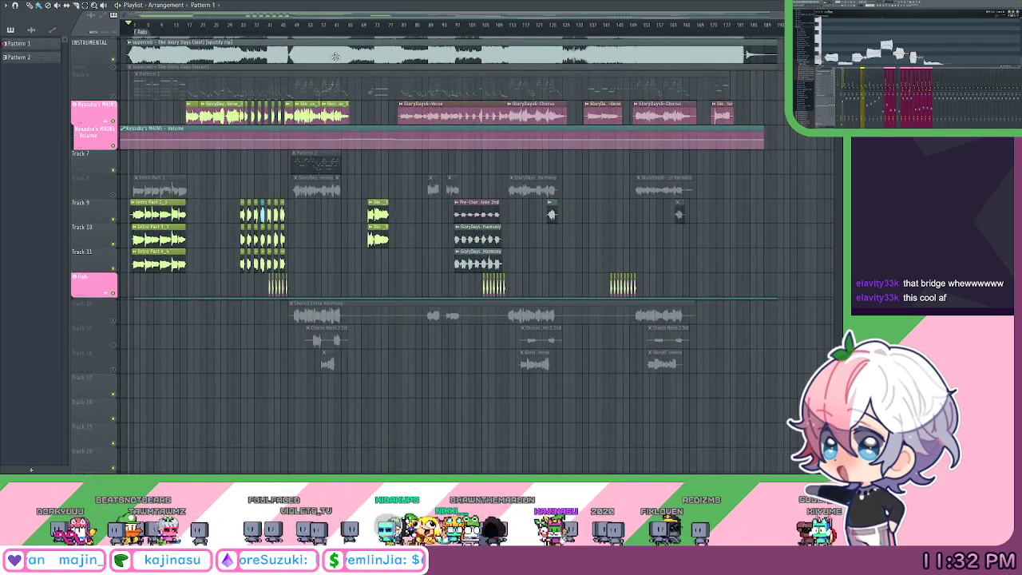
# Return to the first chorus in the playlist and unmute Track 14 with the Chorus Extra Harmony clip.
pyautogui.scroll(5, 329, 32)
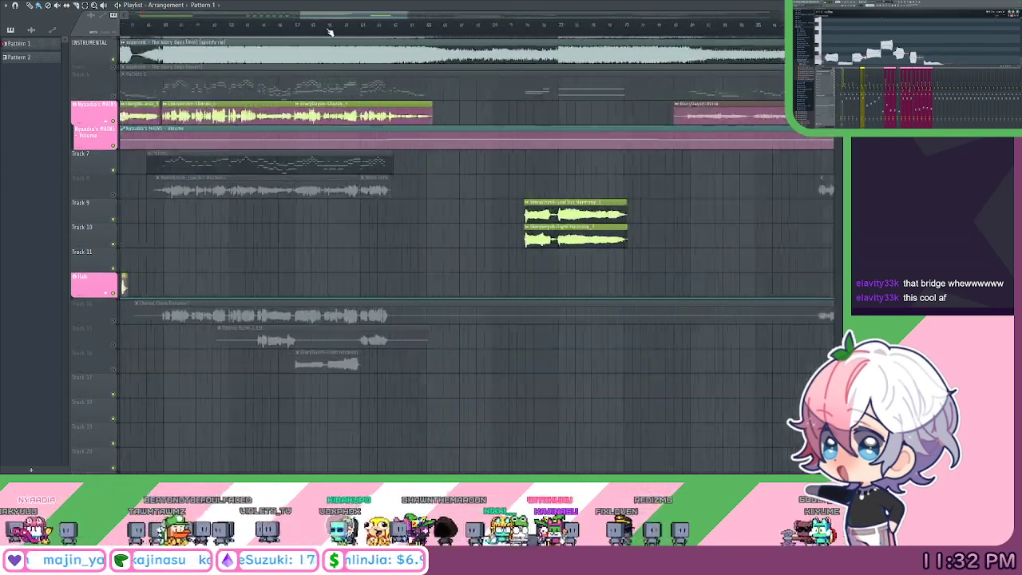
pyautogui.moveTo(403, 239)
pyautogui.mouseDown()
pyautogui.moveTo(474, 164)
pyautogui.moveTo(401, 225)
pyautogui.mouseUp()
pyautogui.scroll(-3, 325, 31)
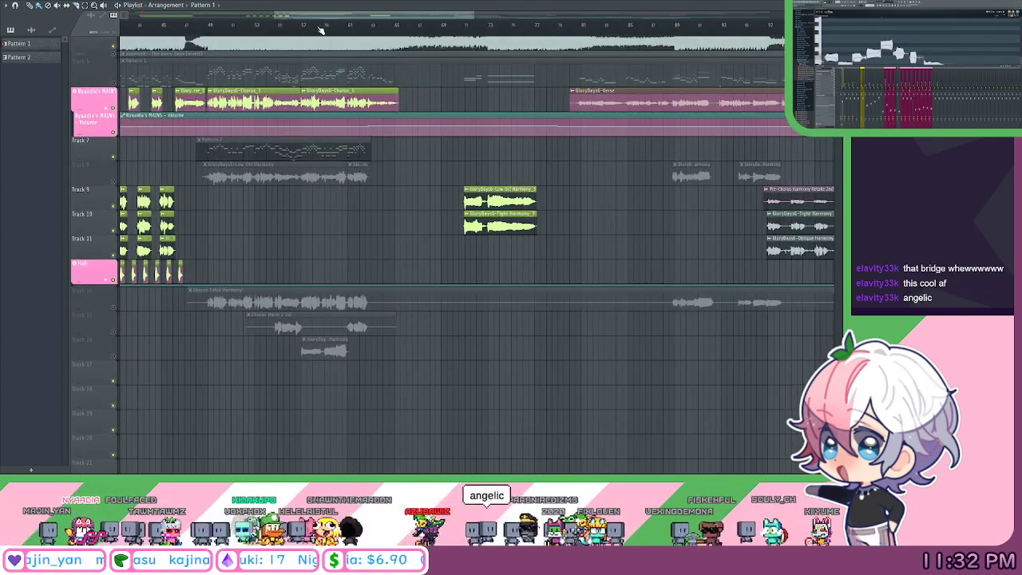
pyautogui.scroll(5, 293, 28)
pyautogui.moveTo(463, 349); pyautogui.dragTo(559, 289)
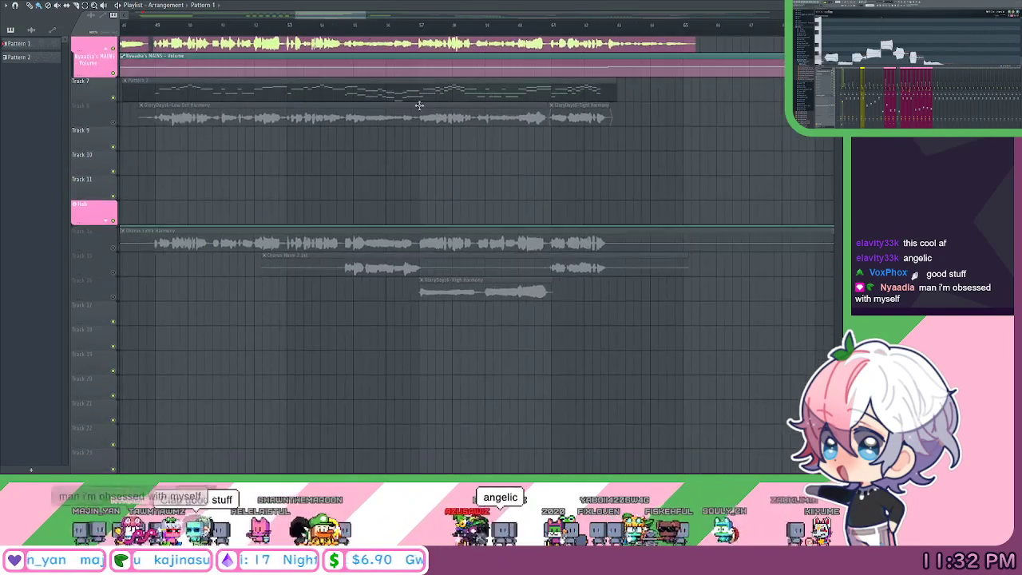
pyautogui.scroll(-2, 362, 30)
pyautogui.scroll(2, 321, 325)
pyautogui.click(114, 289)
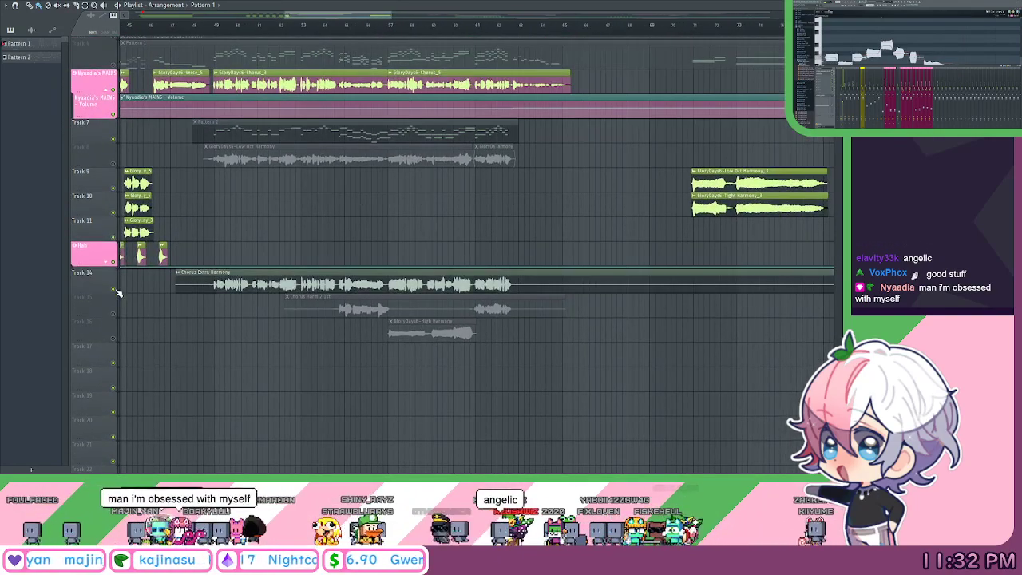
# Unmute Track 15 and Track 16, which hold the second chorus harmony and the High Harmony clips.
pyautogui.click(113, 314)
pyautogui.click(113, 338)
pyautogui.moveTo(449, 242); pyautogui.dragTo(457, 231)
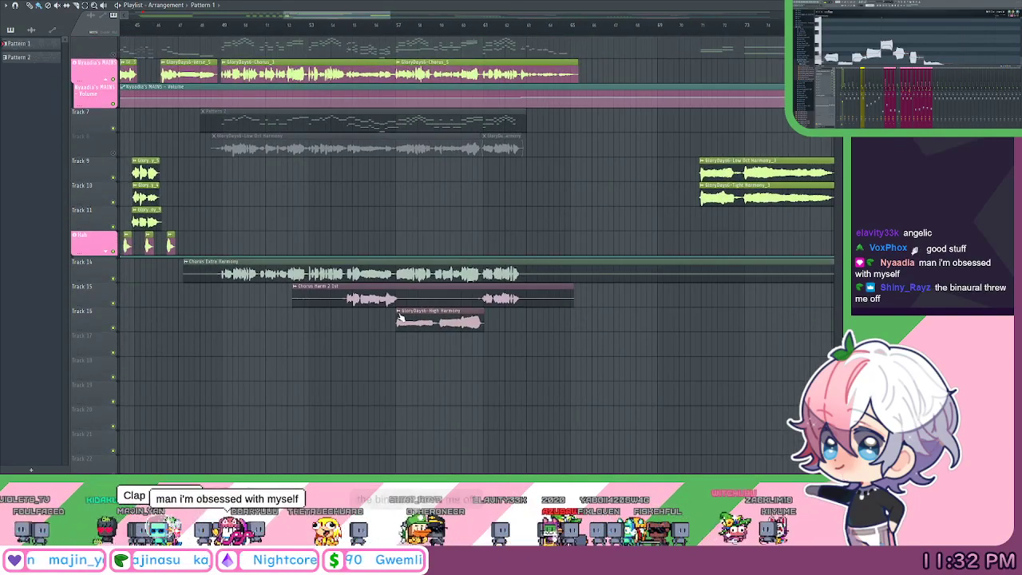
# Extend the start of the first chorus's High Harmony clip on Track 16 back to just before bar 53.
pyautogui.click(399, 312)
pyautogui.click(412, 326)
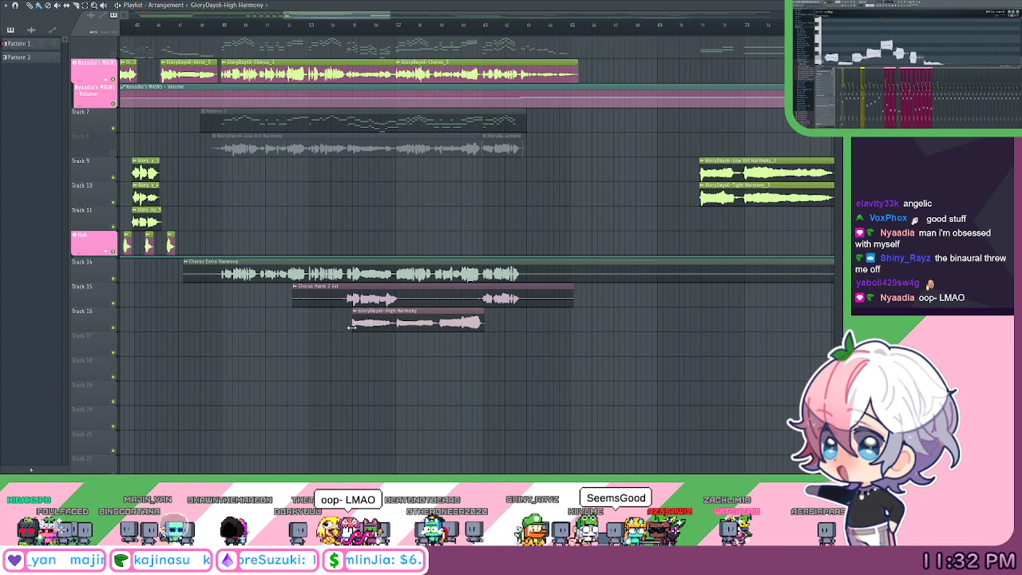
pyautogui.click(305, 312)
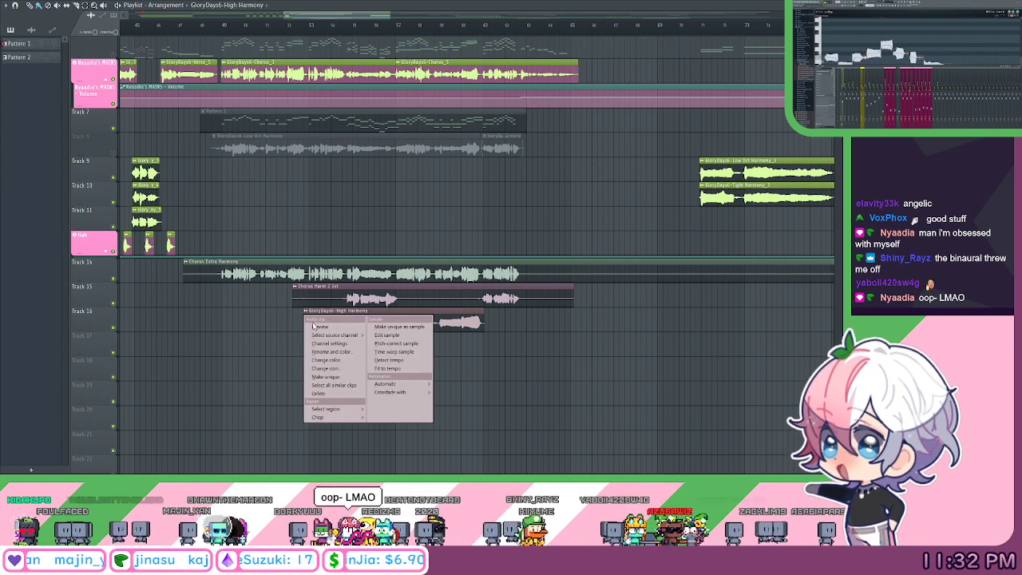
pyautogui.click(315, 326)
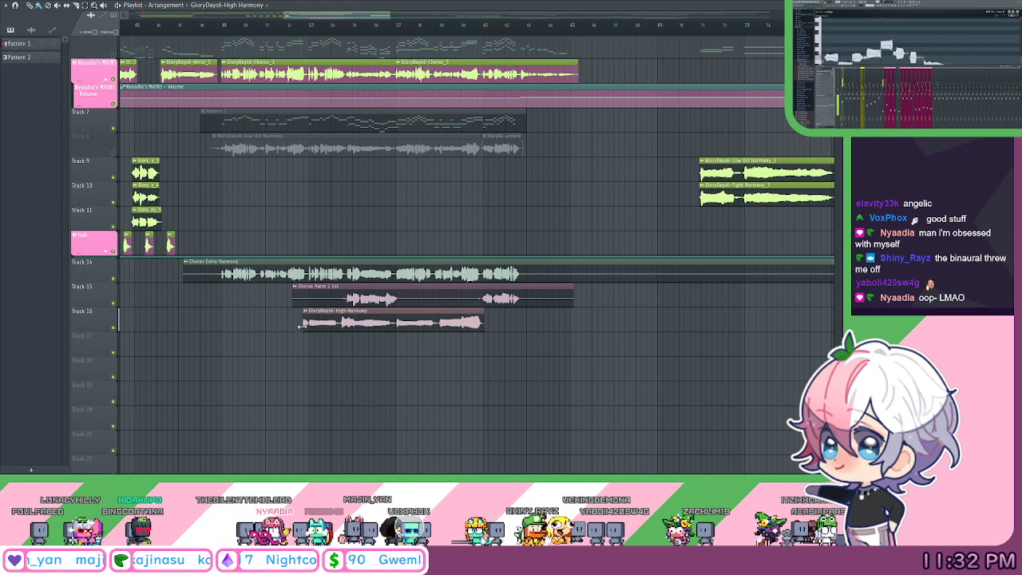
pyautogui.moveTo(297, 335); pyautogui.dragTo(300, 335)
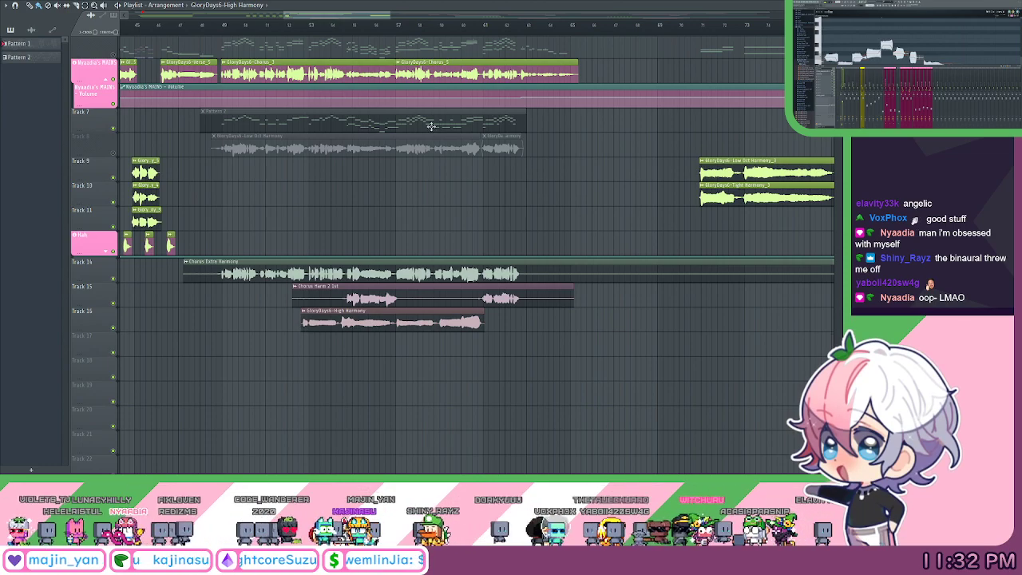
# Enlarge Track 4 and open the mains notes of its Pattern 1 guide around bar 57 in the piano roll.
pyautogui.moveTo(444, 44); pyautogui.dragTo(421, 119)
pyautogui.scroll(3, 401, 32)
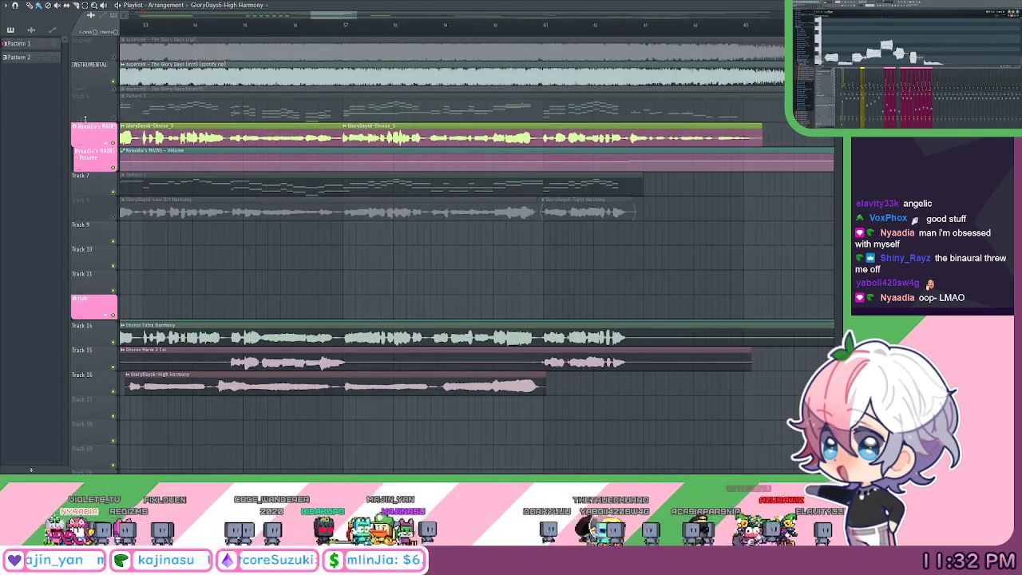
pyautogui.moveTo(85, 119); pyautogui.dragTo(85, 303)
pyautogui.moveTo(379, 209); pyautogui.dragTo(382, 209)
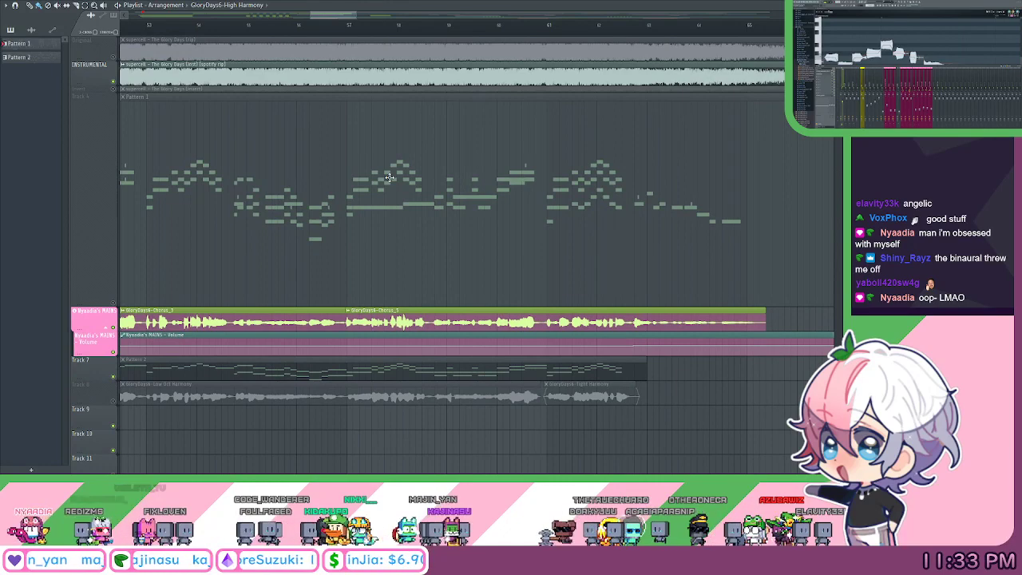
pyautogui.doubleClick(347, 214)
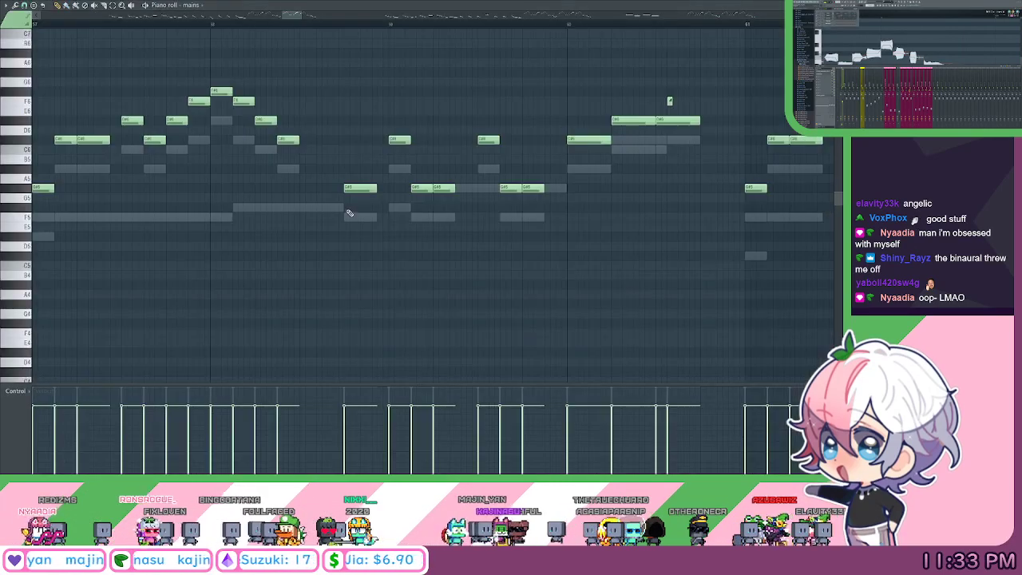
pyautogui.scroll(-2, 162, 25)
pyautogui.moveTo(212, 93); pyautogui.dragTo(307, 105)
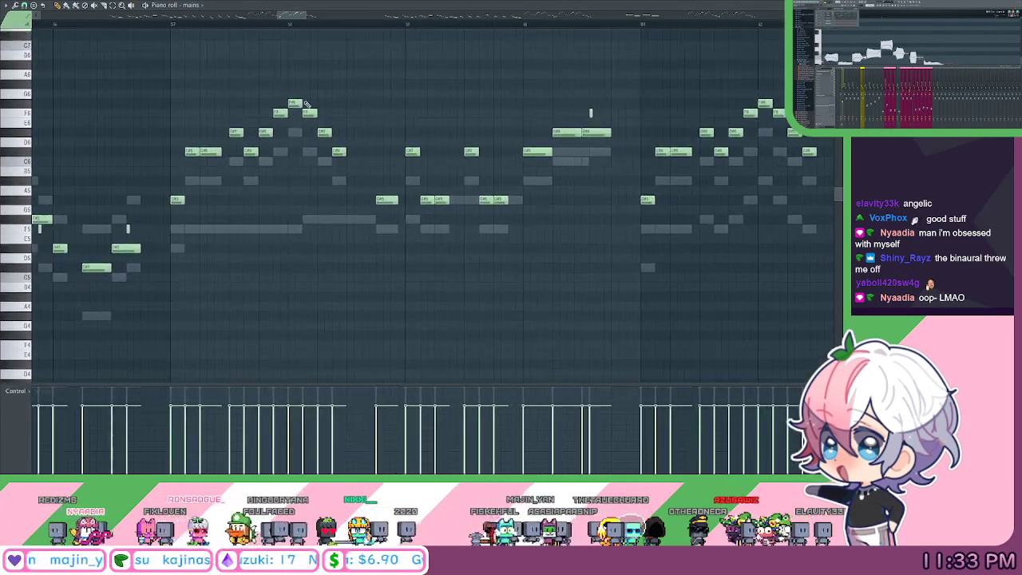
# Switch the piano roll to the Choir Aahs notes, examine them from bar 57 onward, and close the piano roll.
pyautogui.doubleClick(252, 231)
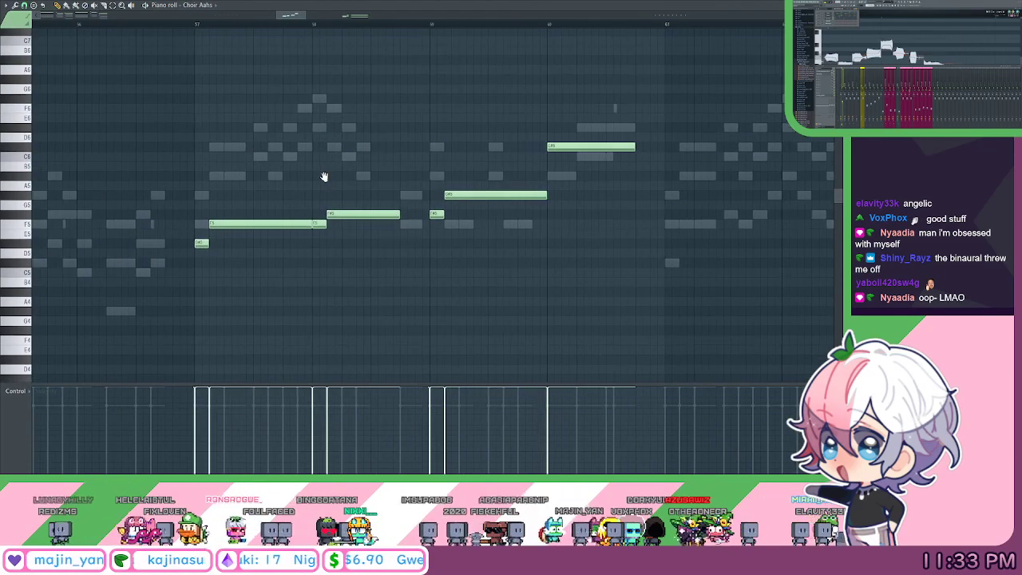
pyautogui.scroll(-2, 399, 94)
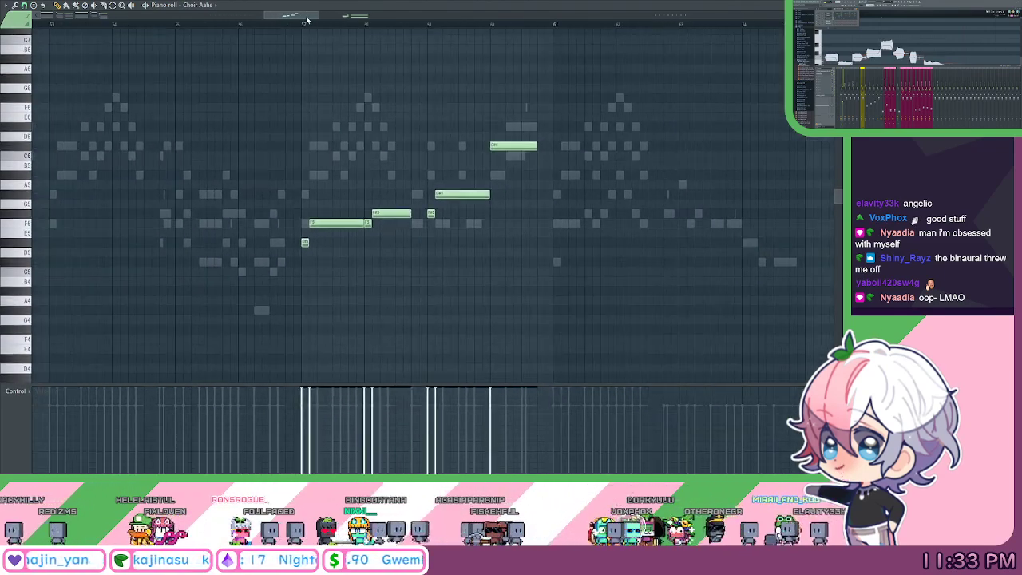
pyautogui.moveTo(351, 61); pyautogui.dragTo(333, 77)
pyautogui.scroll(1, 294, 26)
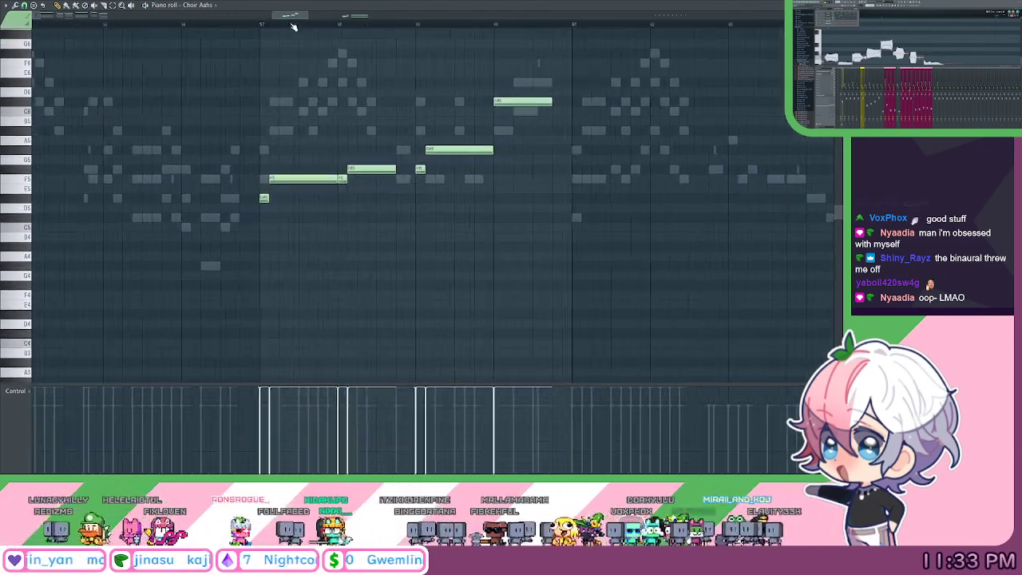
pyautogui.scroll(2, 270, 212)
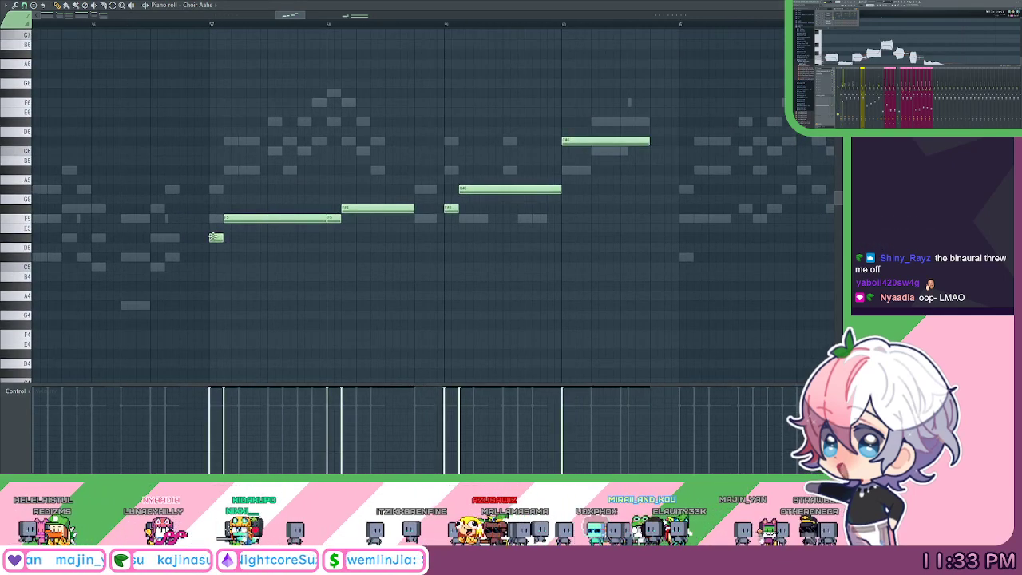
pyautogui.doubleClick(445, 8)
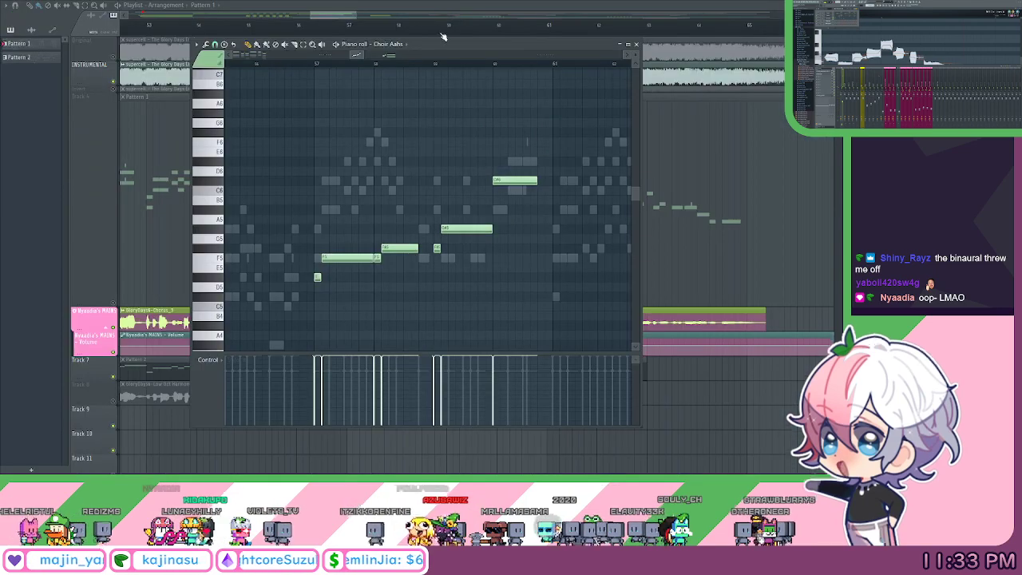
pyautogui.moveTo(352, 39); pyautogui.dragTo(348, 144)
pyautogui.press('F7')
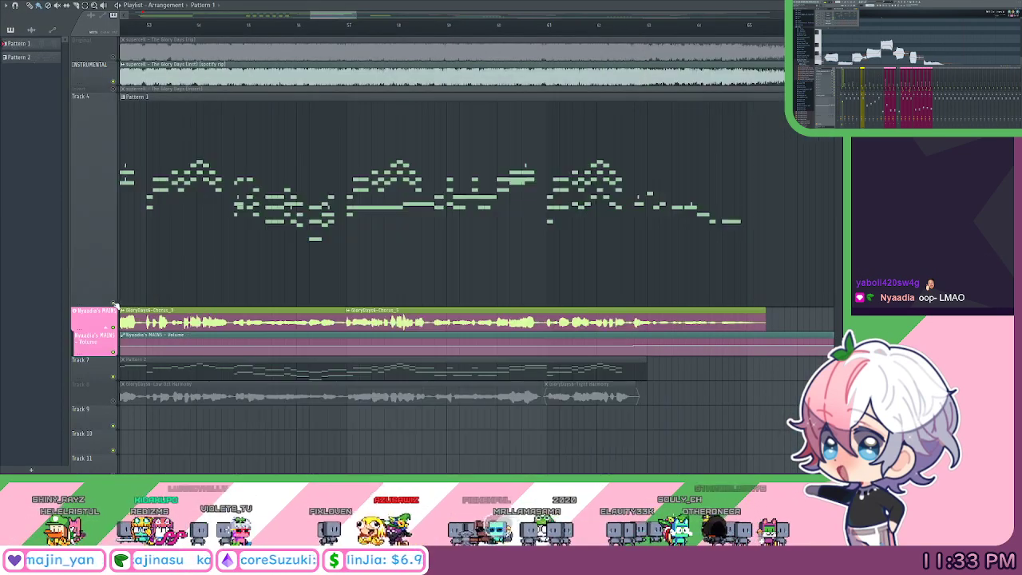
# Unmute Track 4, mute the instrumental and main vocals tracks, and play the harmony guide from just before bar 57.
pyautogui.press('space')
pyautogui.scroll(3, 352, 35)
pyautogui.moveTo(406, 160); pyautogui.dragTo(348, 146)
pyautogui.press('space')
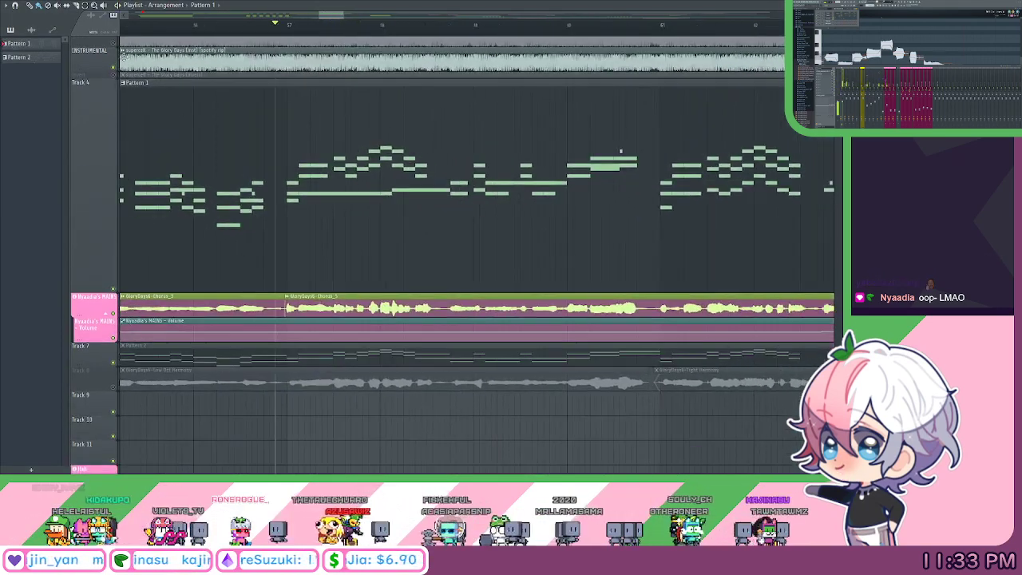
pyautogui.click(113, 67)
pyautogui.press('space')
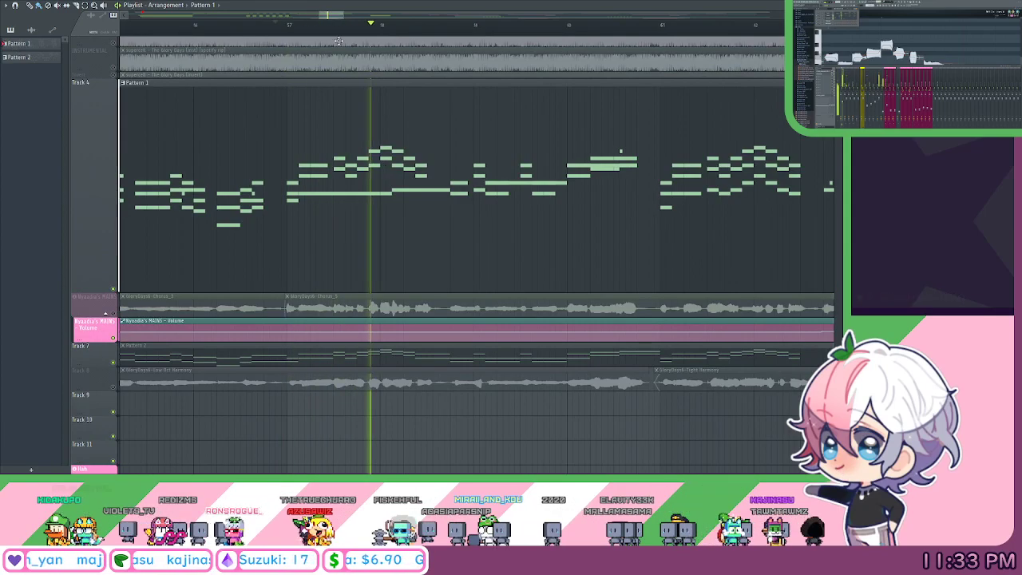
pyautogui.scroll(-2, 311, 263)
pyautogui.scroll(-1, 405, 144)
pyautogui.moveTo(405, 145); pyautogui.dragTo(346, 141)
pyautogui.scroll(-1, 392, 42)
pyautogui.press('space')
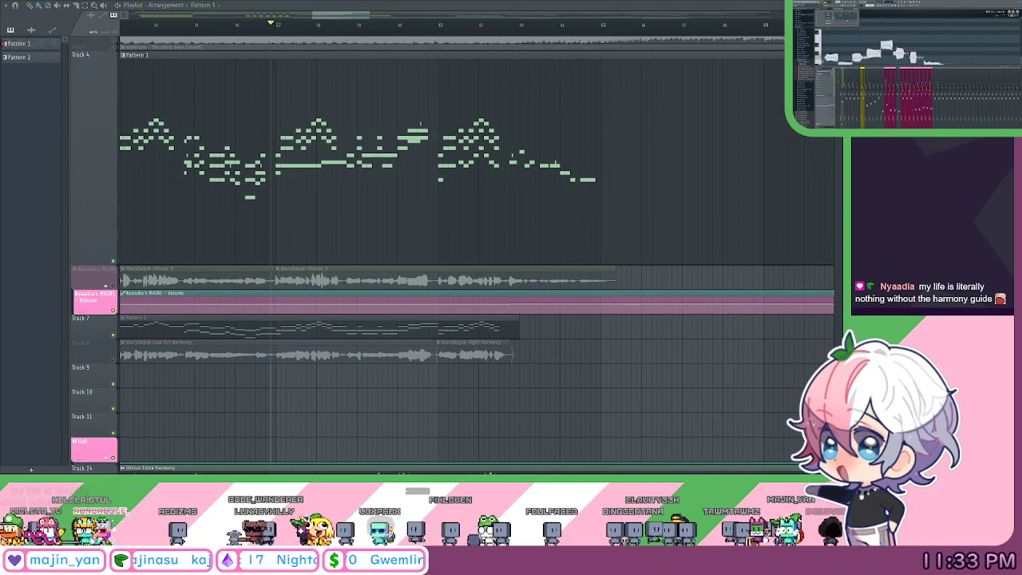
# Reopen the Choir Aahs notes in the piano roll, play them from bar 57, and close the piano roll.
pyautogui.doubleClick(300, 166)
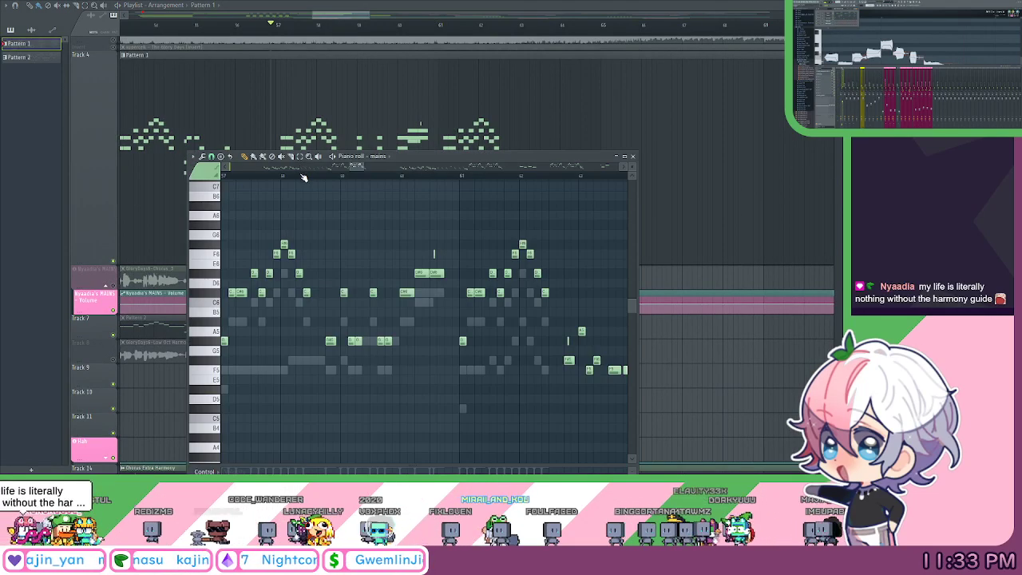
pyautogui.doubleClick(381, 332)
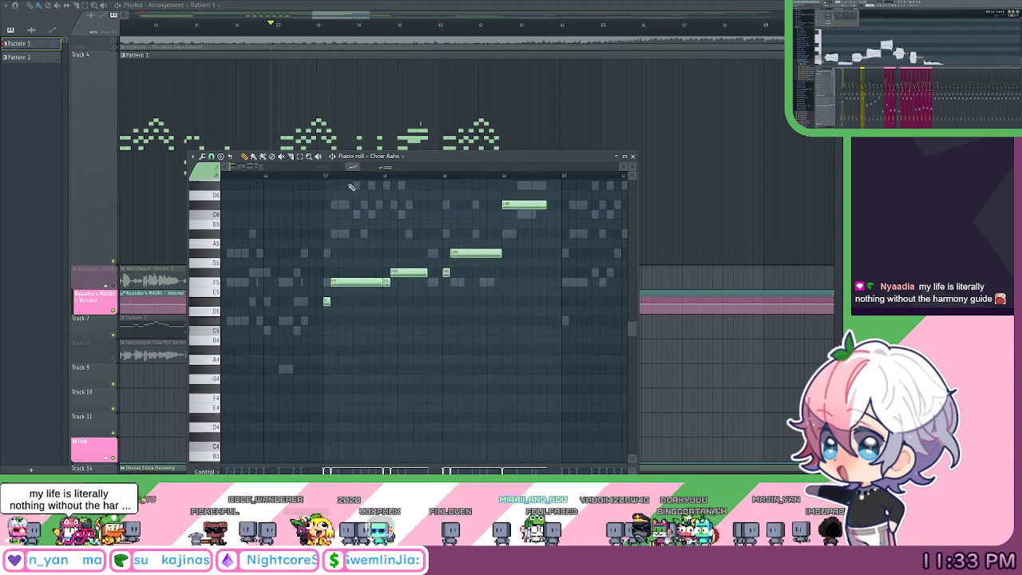
pyautogui.moveTo(428, 158); pyautogui.dragTo(416, 91)
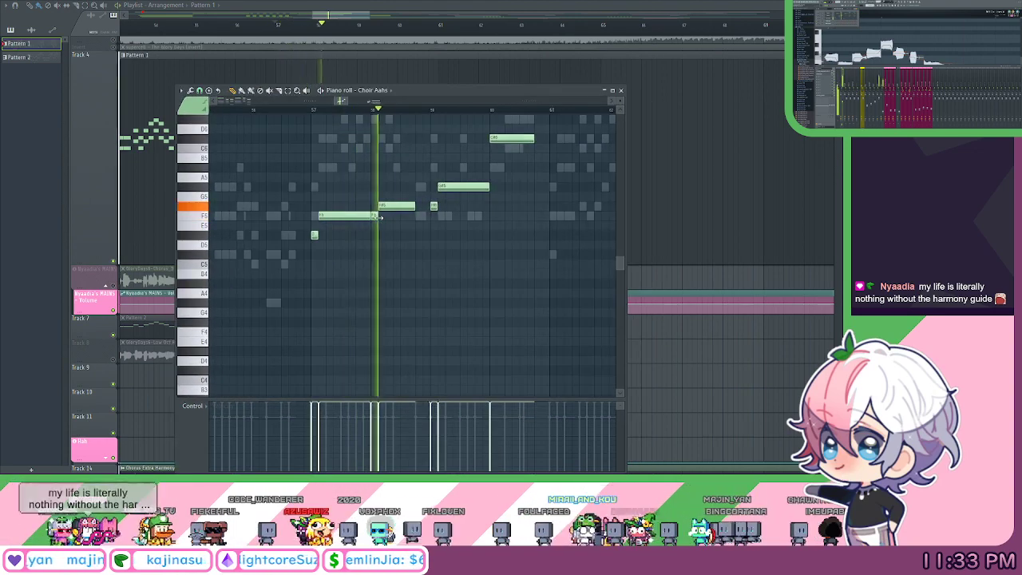
pyautogui.moveTo(398, 187); pyautogui.dragTo(351, 209)
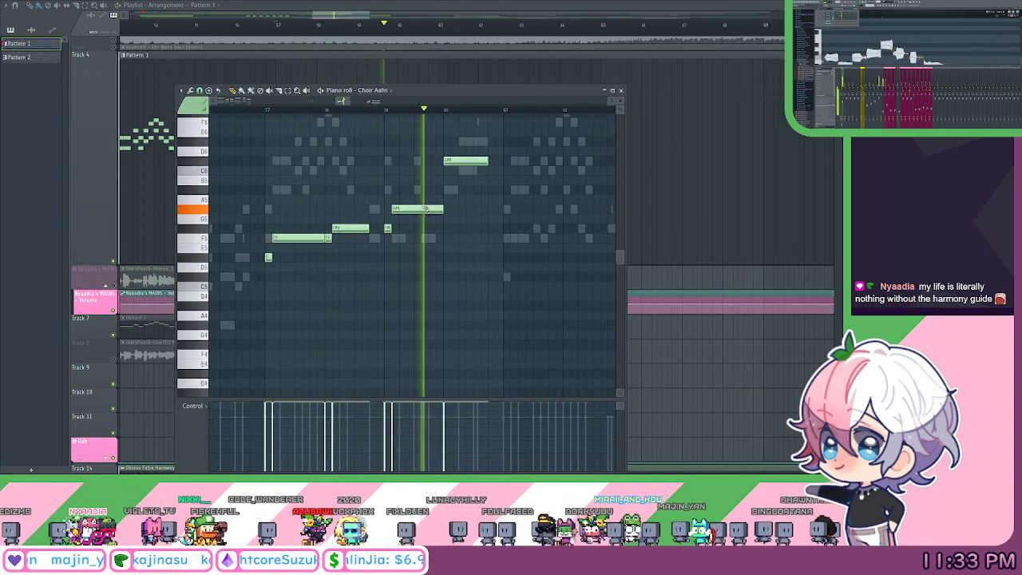
pyautogui.press('space')
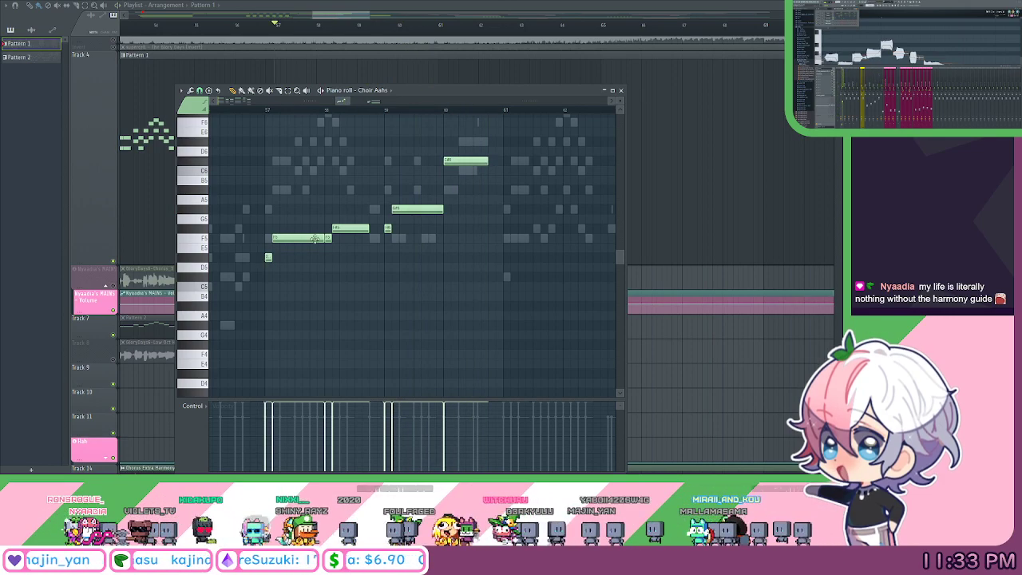
pyautogui.moveTo(462, 95); pyautogui.dragTo(497, 54)
# Survey the playlist and compare the Track 16 High Harmony clips in the first, second and last choruses.
pyautogui.moveTo(342, 18); pyautogui.dragTo(337, 19)
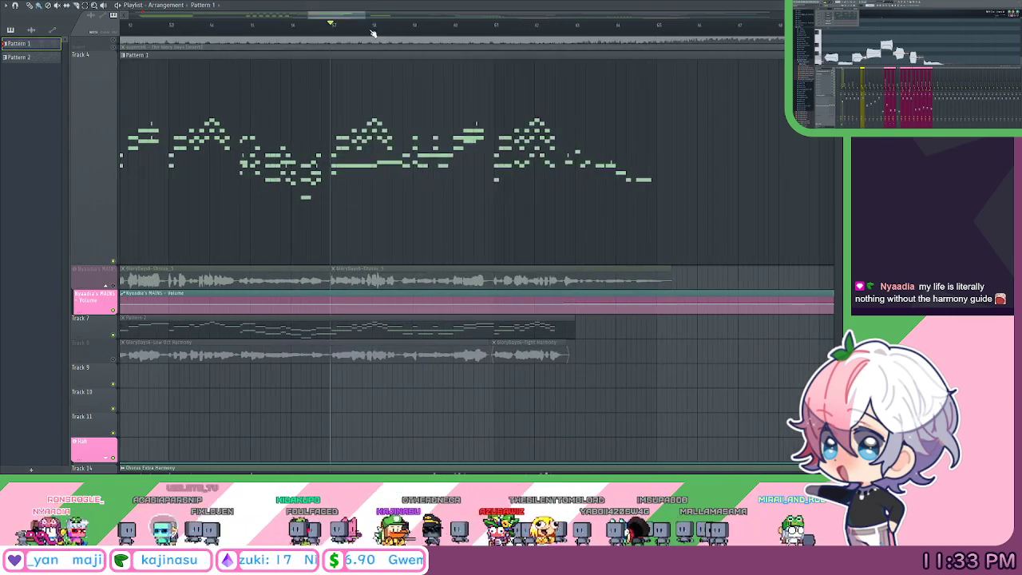
pyautogui.scroll(-4, 373, 32)
pyautogui.moveTo(556, 274); pyautogui.dragTo(514, 133)
pyautogui.scroll(-3, 391, 34)
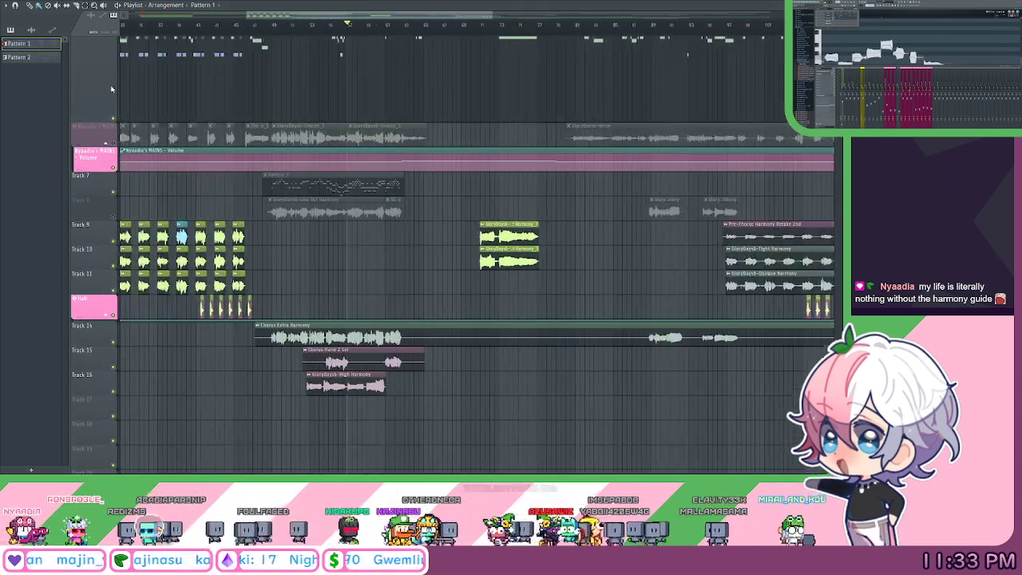
pyautogui.scroll(3, 351, 96)
pyautogui.moveTo(99, 196); pyautogui.dragTo(124, 78)
pyautogui.scroll(-4, 377, 33)
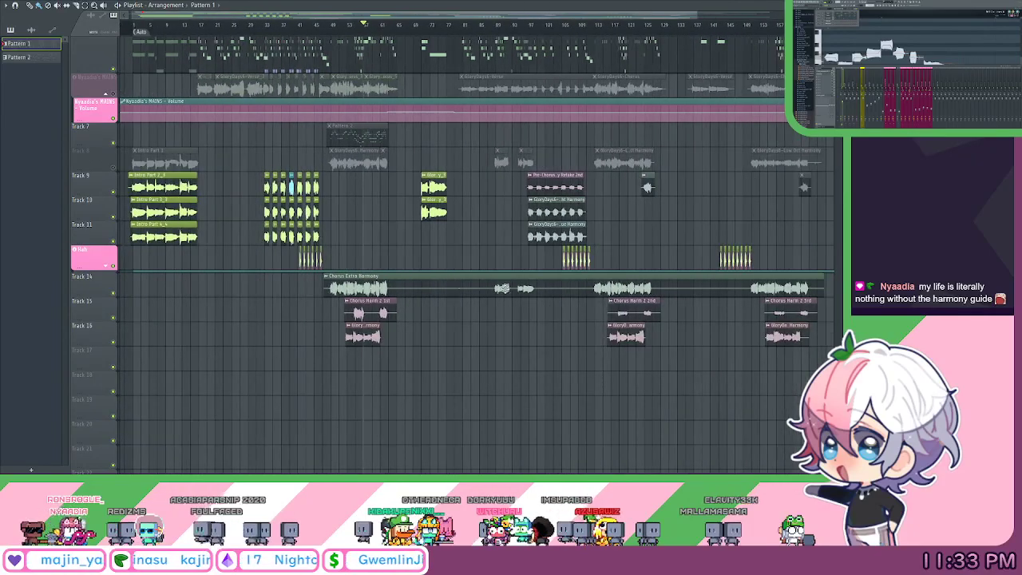
pyautogui.moveTo(533, 306); pyautogui.dragTo(154, 300)
pyautogui.scroll(4, 425, 34)
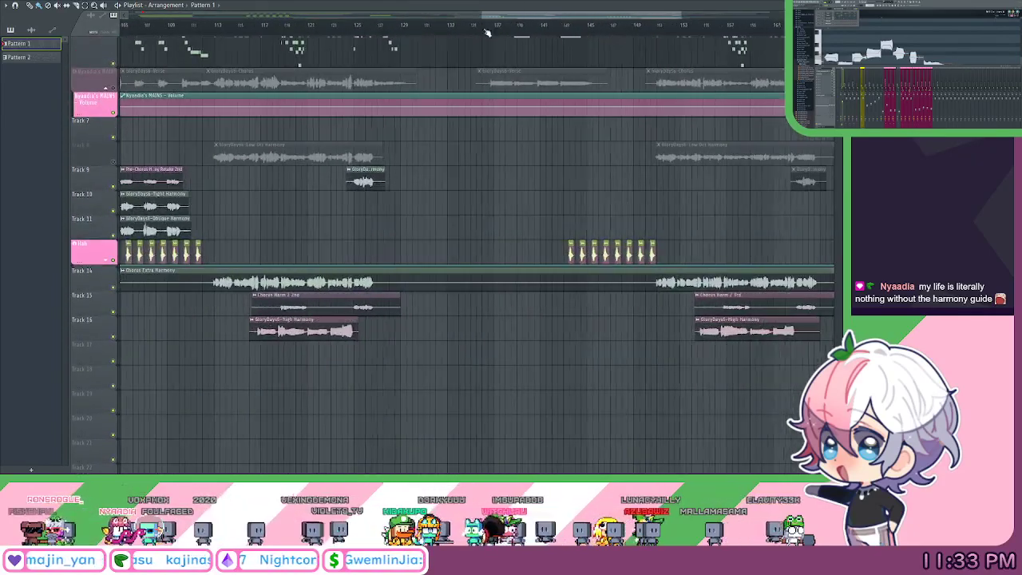
pyautogui.moveTo(758, 203); pyautogui.dragTo(441, 202)
pyautogui.moveTo(422, 359); pyautogui.dragTo(380, 305)
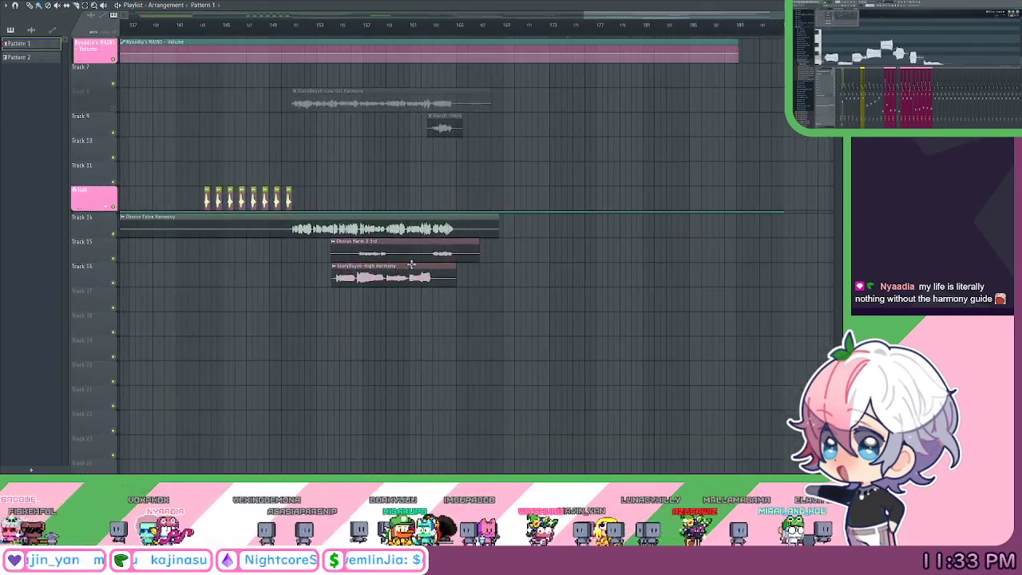
pyautogui.hscroll(-5, 444, 277)
pyautogui.scroll(3, 335, 278)
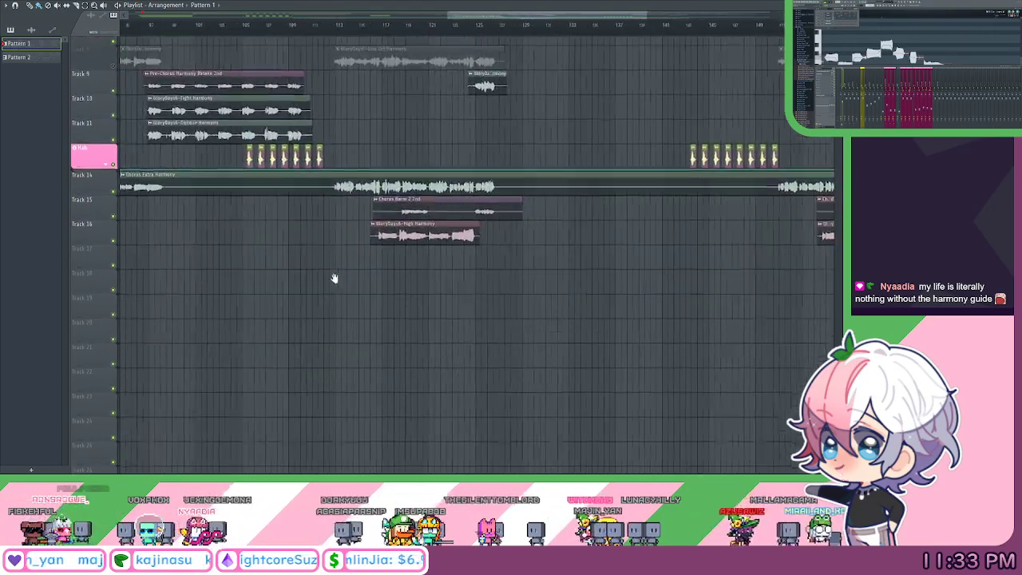
pyautogui.moveTo(328, 314); pyautogui.dragTo(654, 314)
pyautogui.moveTo(275, 203); pyautogui.dragTo(538, 194)
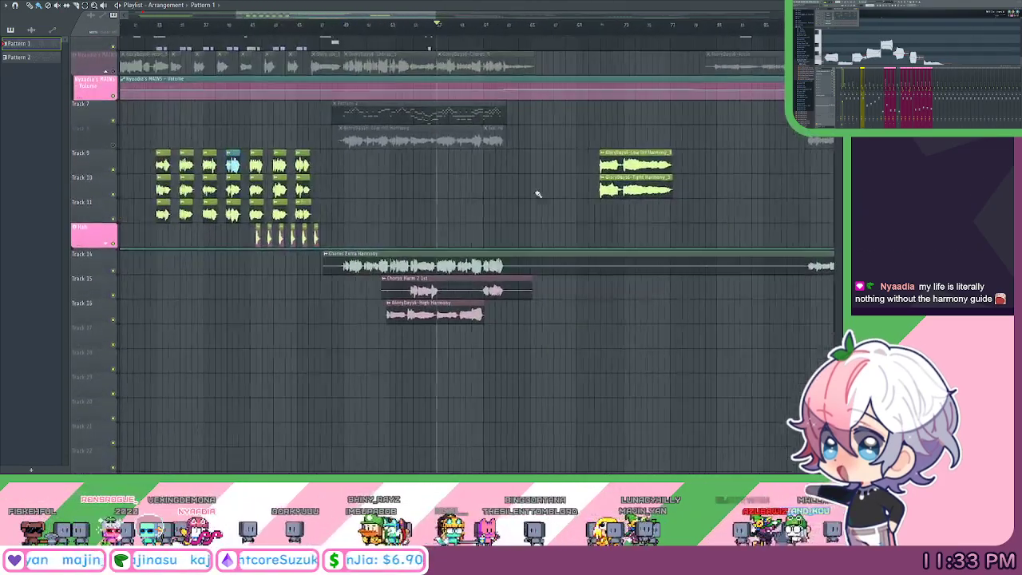
# Trim the start of the first chorus's High Harmony clip on Track 16 to bar 57.
pyautogui.scroll(4, 452, 28)
pyautogui.moveTo(334, 322); pyautogui.dragTo(304, 261)
pyautogui.moveTo(244, 255); pyautogui.dragTo(336, 265)
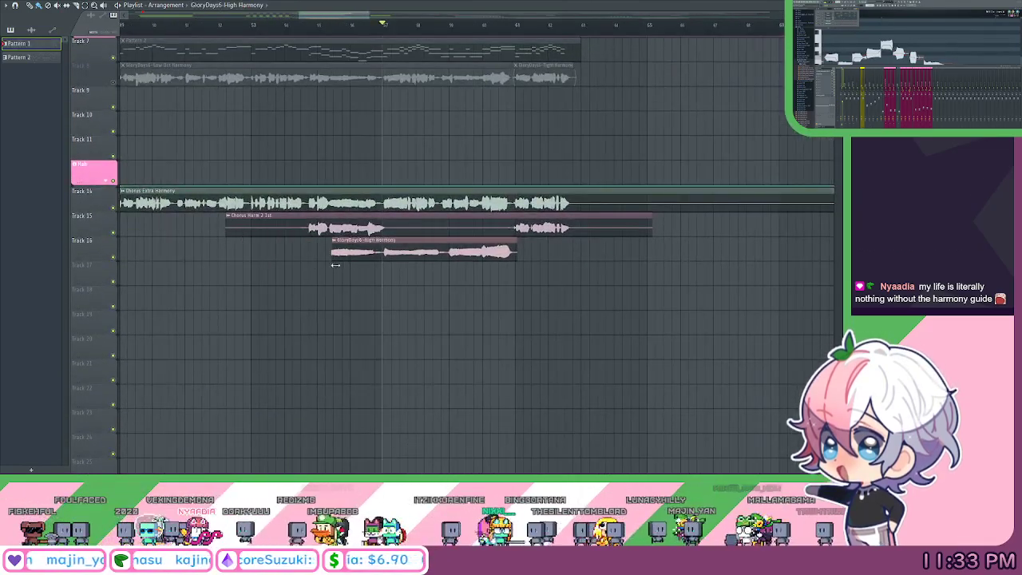
pyautogui.scroll(3, 386, 267)
pyautogui.hscroll(1, 430, 263)
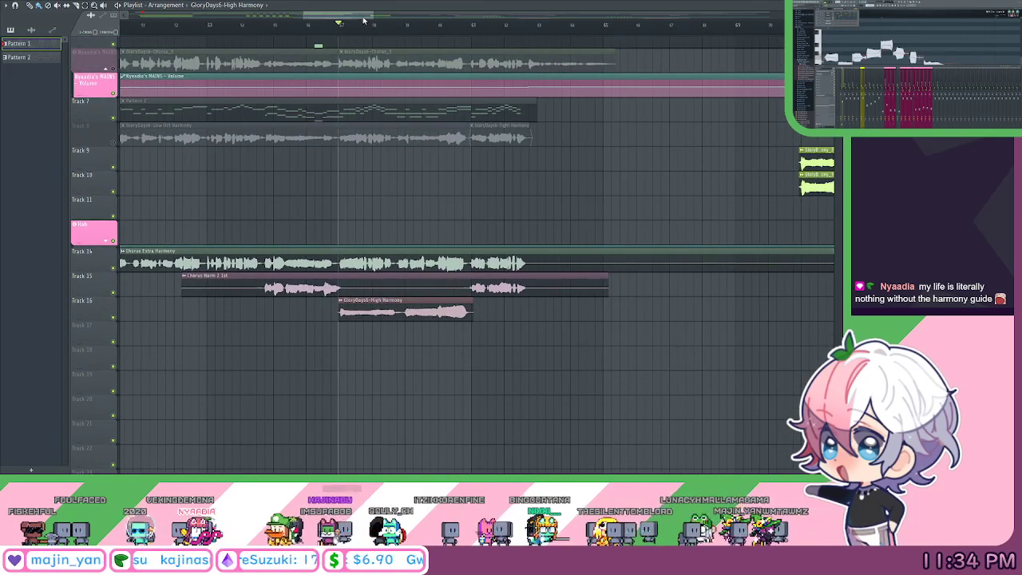
# Mute Track 4 with the harmony guide and reset it to its normal height.
pyautogui.scroll(-2, 481, 187)
pyautogui.scroll(1, 471, 175)
pyautogui.scroll(2, 427, 258)
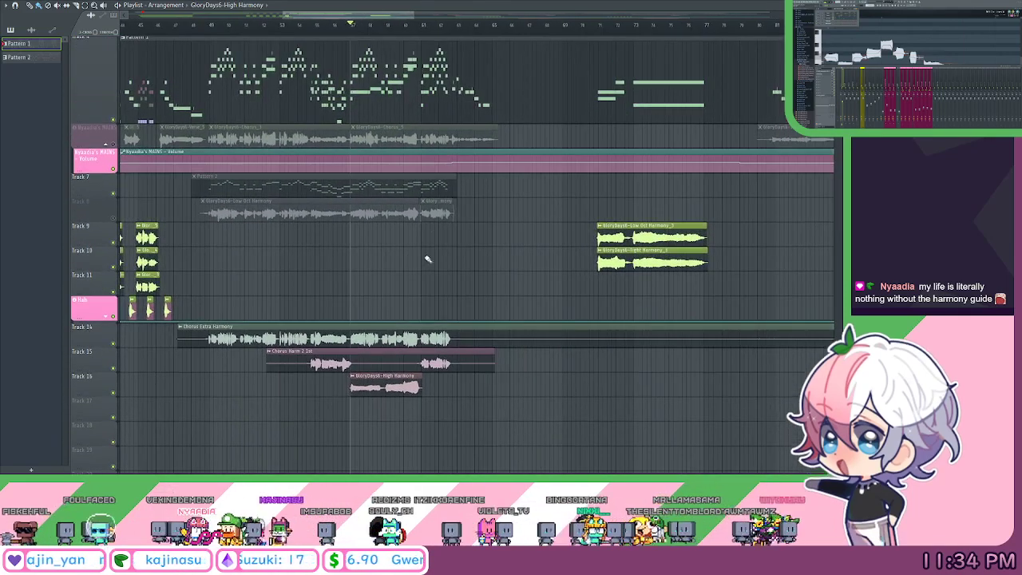
pyautogui.scroll(3, 115, 124)
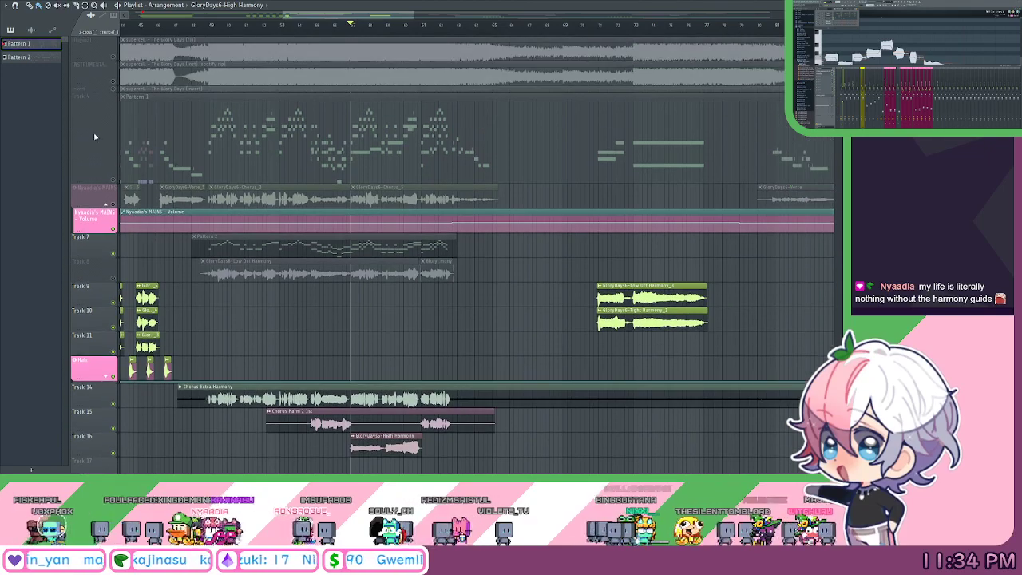
pyautogui.rightClick(94, 132)
pyautogui.click(174, 177)
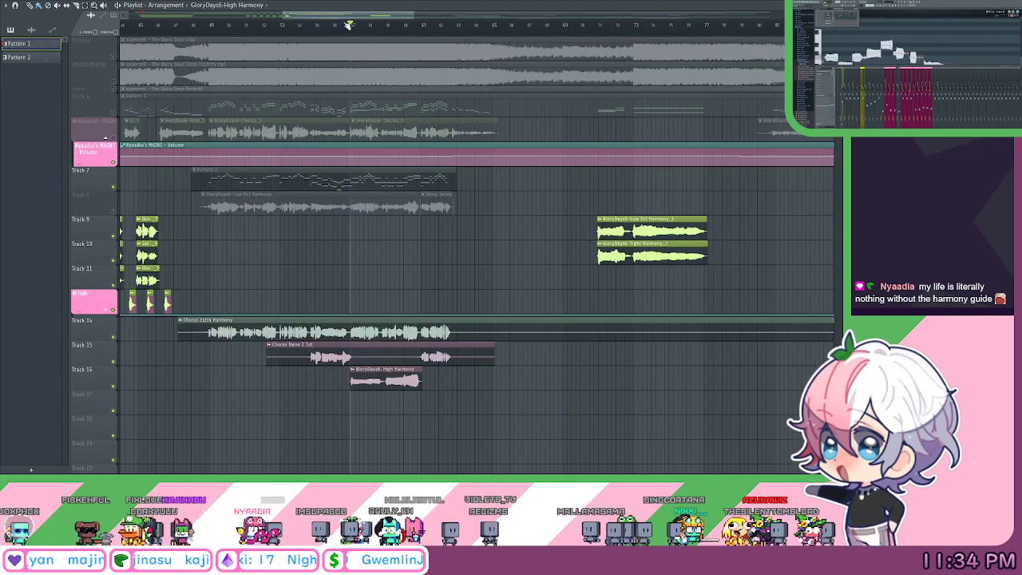
pyautogui.scroll(-2, 347, 25)
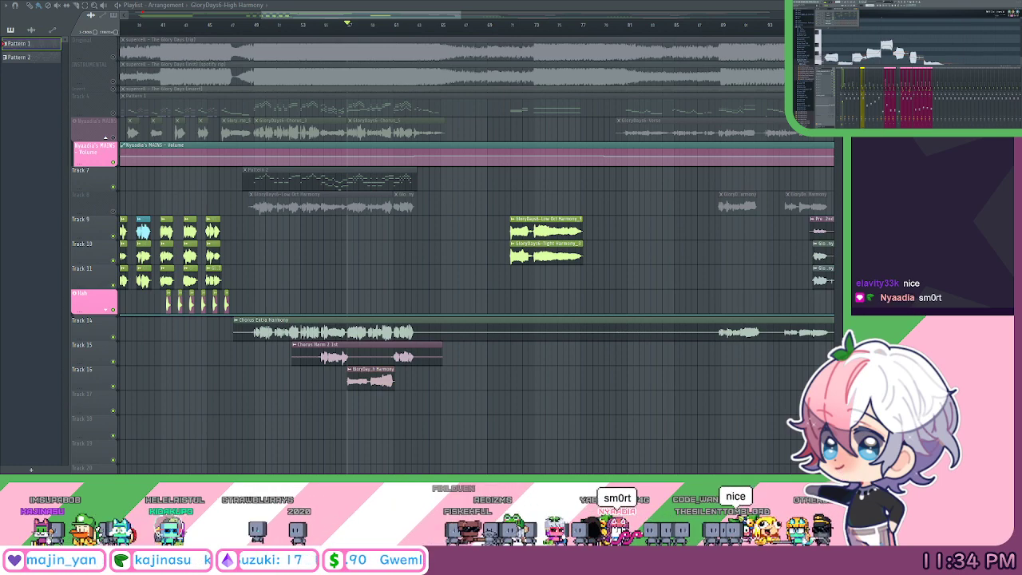
pyautogui.click(926, 38)
pyautogui.scroll(-3, 275, 32)
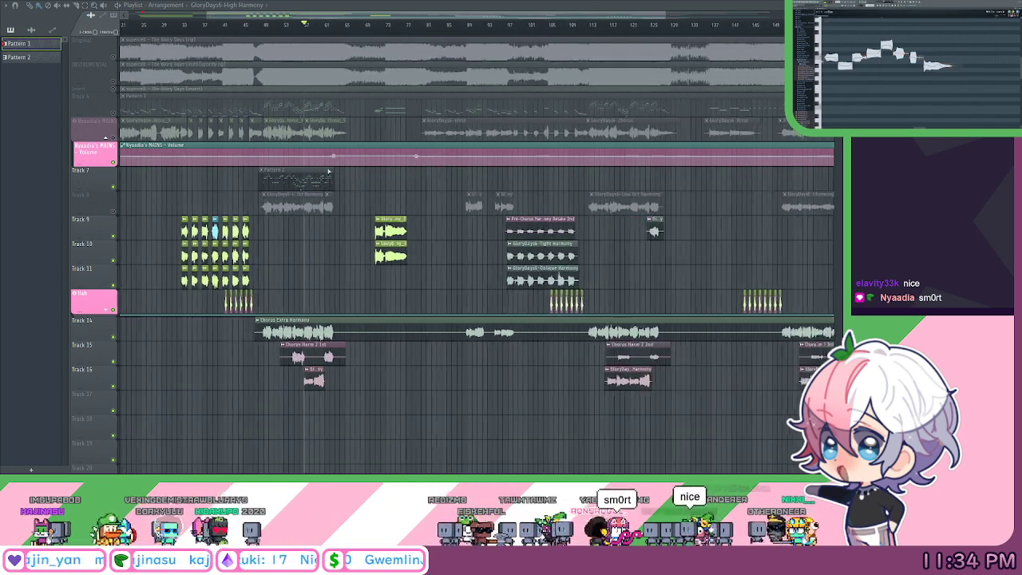
pyautogui.scroll(4, 399, 32)
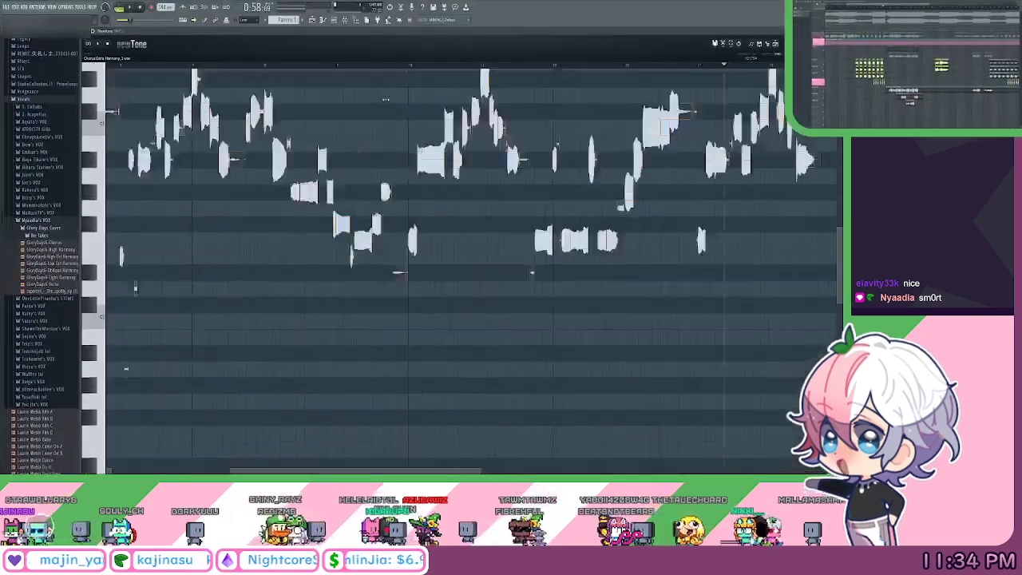
# Play the Chorus Extra Harmony vocal in NewTone from its first note, and collapse the expanded browser folders.
pyautogui.scroll(-3, 386, 100)
pyautogui.click(157, 66)
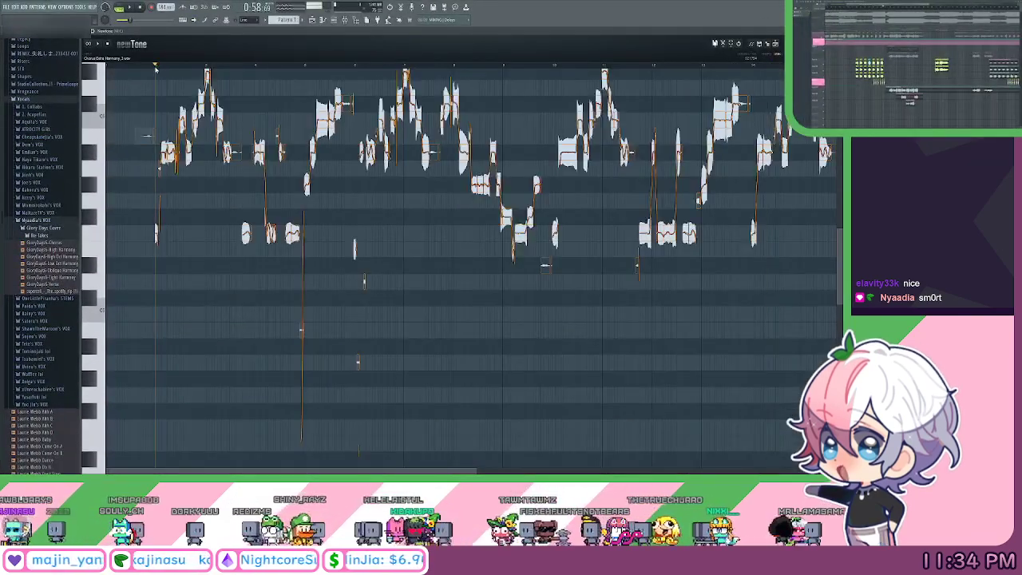
pyautogui.press('space')
pyautogui.scroll(2, 268, 104)
pyautogui.scroll(-1, 279, 113)
pyautogui.scroll(1, 269, 102)
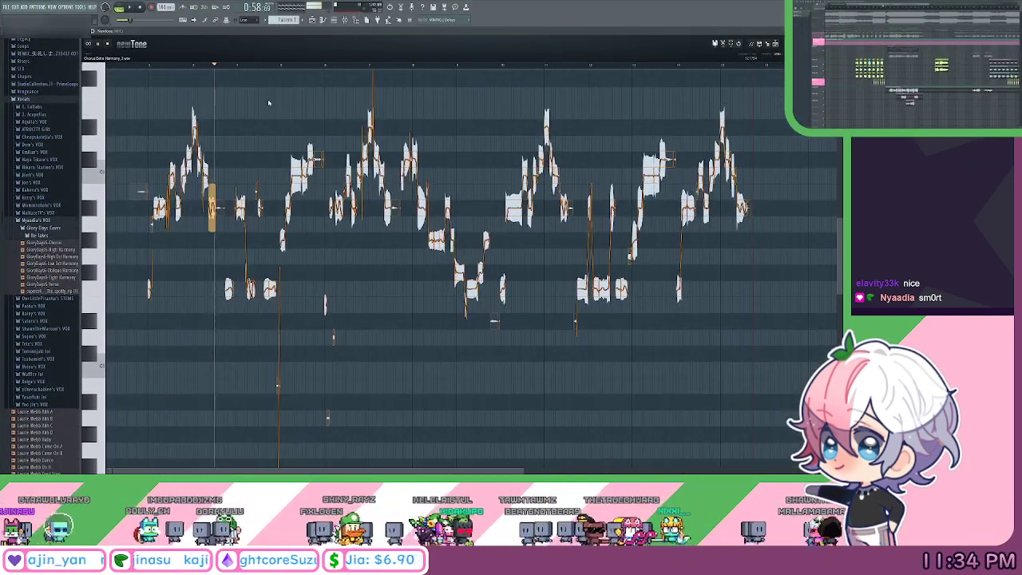
pyautogui.press('space')
pyautogui.scroll(1, 271, 101)
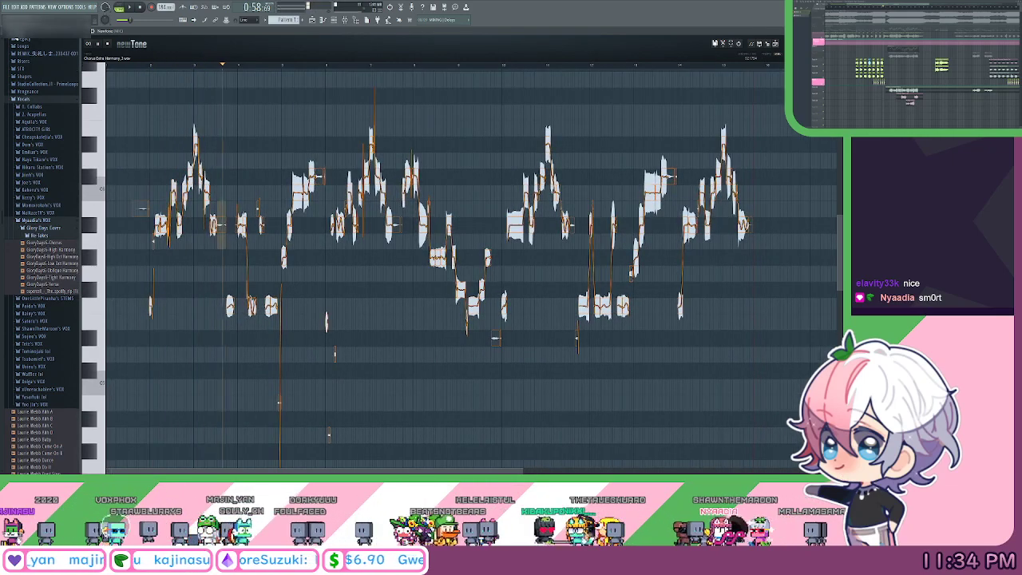
pyautogui.click(17, 29)
pyautogui.scroll(1, 463, 148)
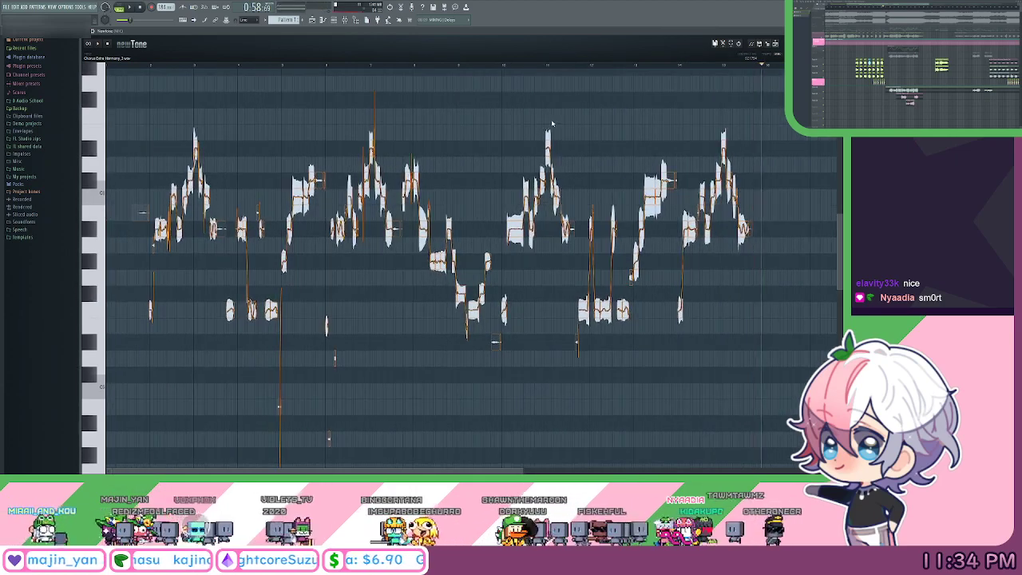
# Select all Chorus Extra Harmony notes in NewTone and shift them together half a bar earlier.
pyautogui.scroll(7, 168, 69)
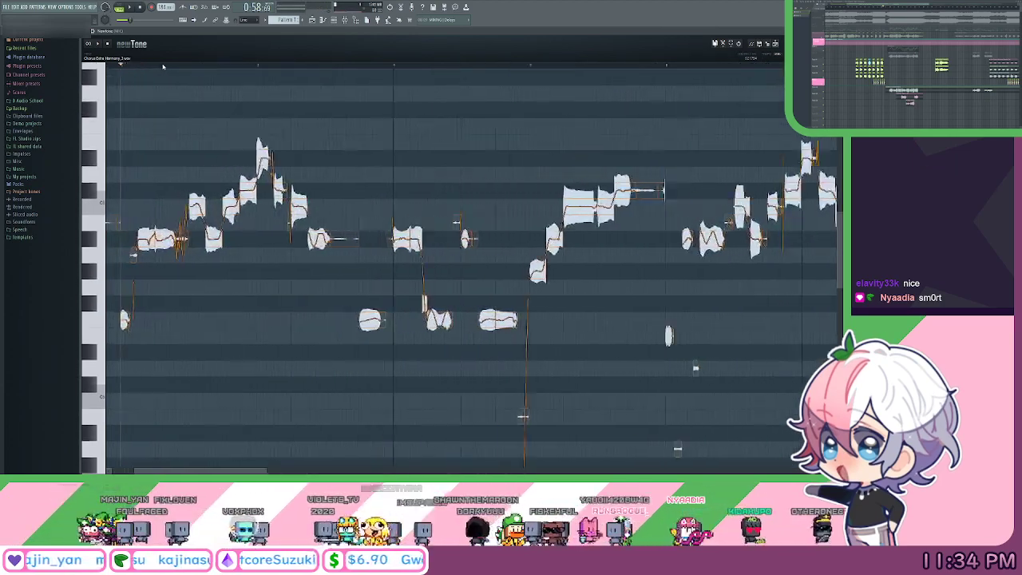
pyautogui.moveTo(175, 110); pyautogui.dragTo(341, 106)
pyautogui.scroll(3, 204, 67)
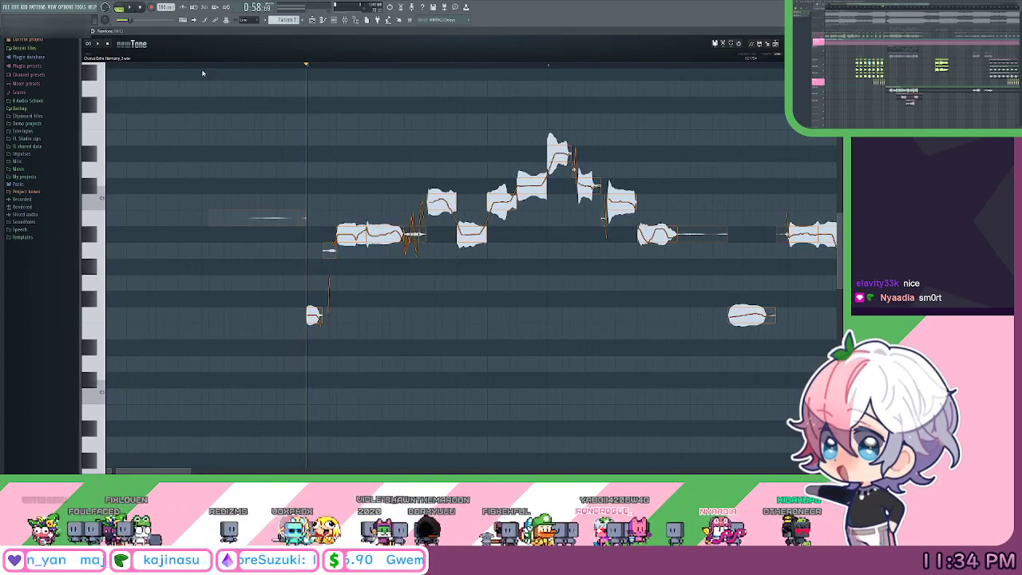
pyautogui.moveTo(508, 106); pyautogui.dragTo(547, 117)
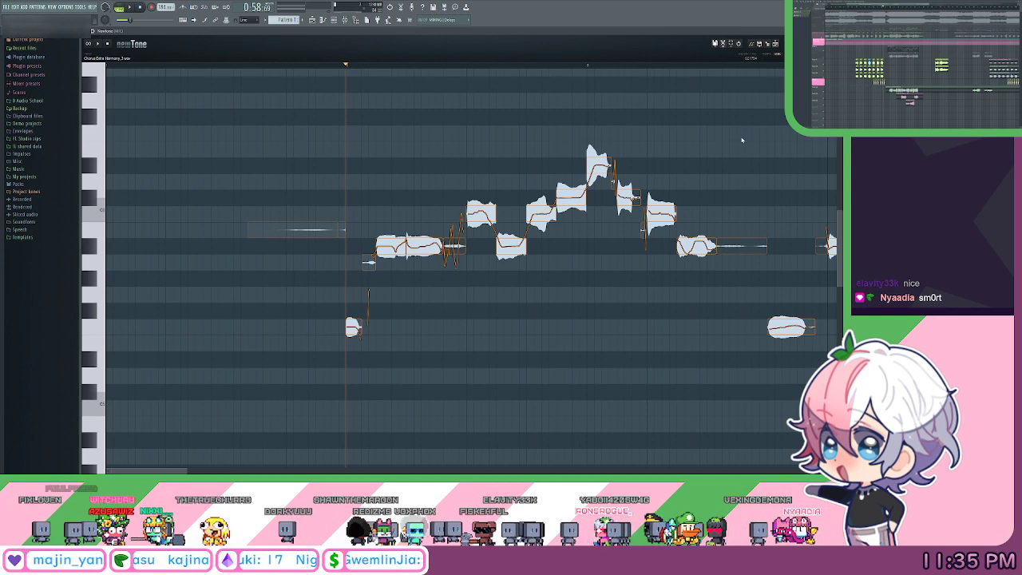
pyautogui.hotkey('ctrl', 'a')
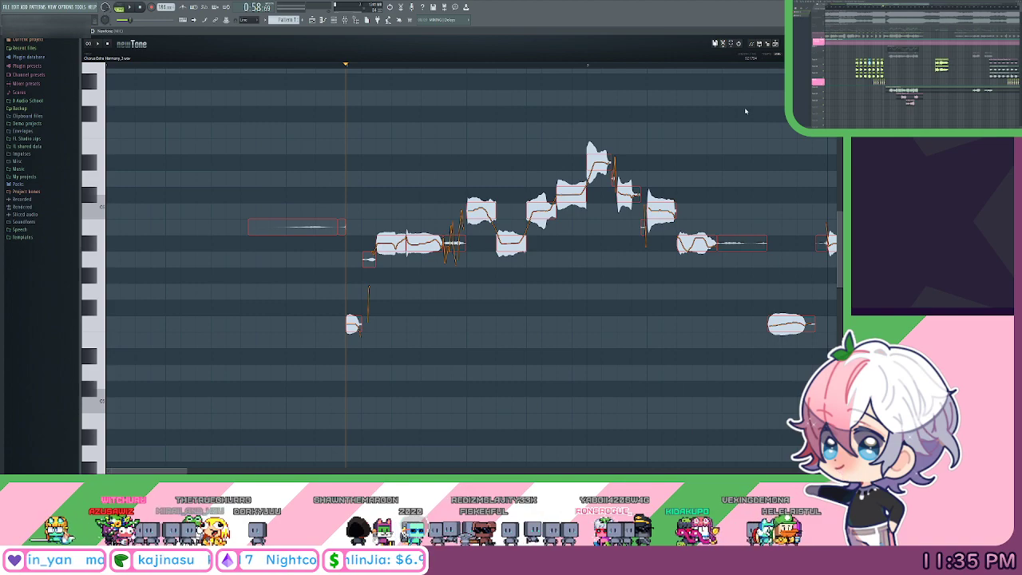
pyautogui.scroll(-1, 538, 116)
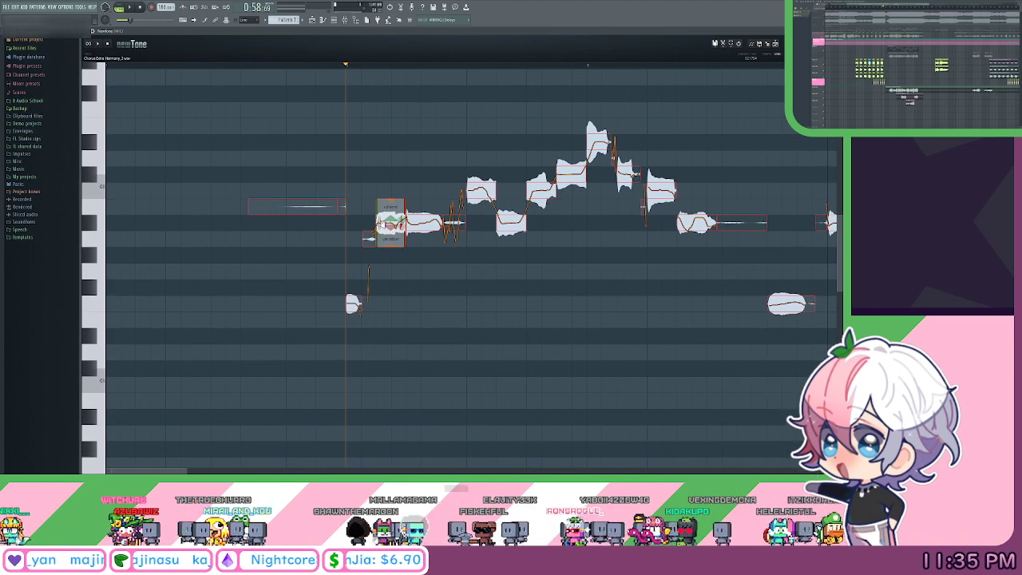
pyautogui.moveTo(285, 103); pyautogui.dragTo(285, 105)
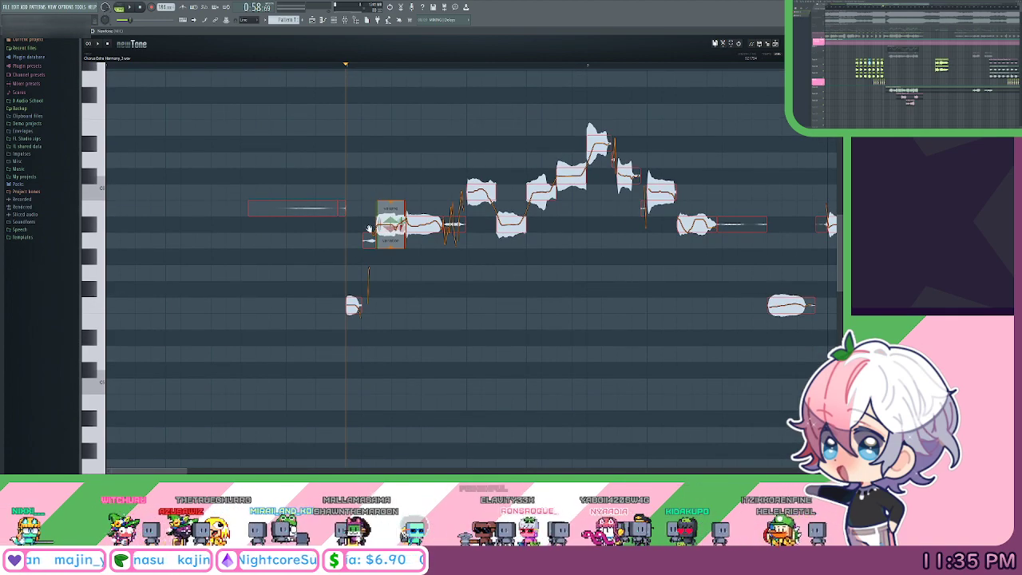
pyautogui.moveTo(370, 229); pyautogui.dragTo(254, 232)
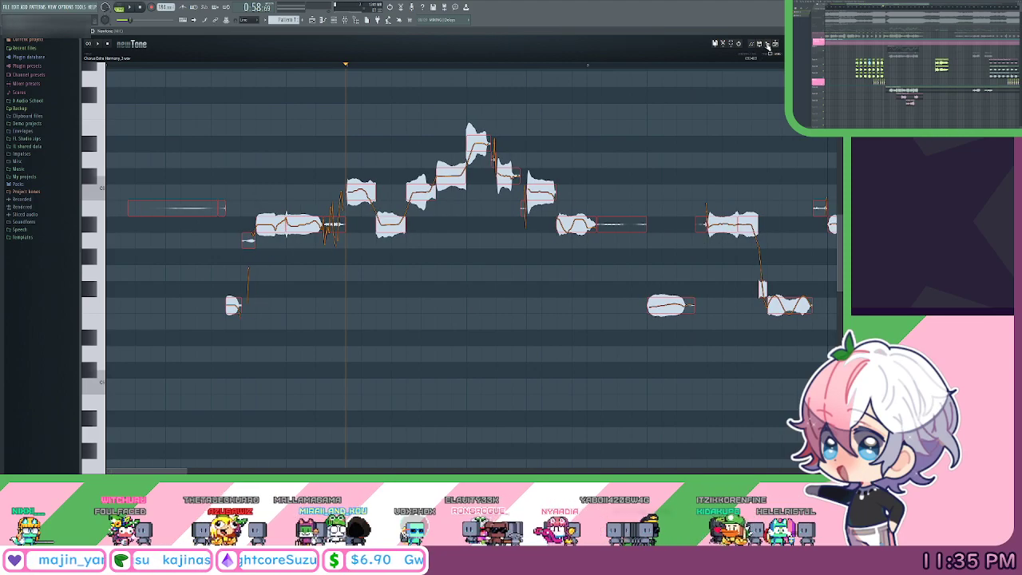
# Send the NewTone result to the playlist and move the Chorus Extra Harmony_4 clip earlier on Track 10.
pyautogui.moveTo(771, 46); pyautogui.dragTo(923, 70)
pyautogui.scroll(4, 391, 28)
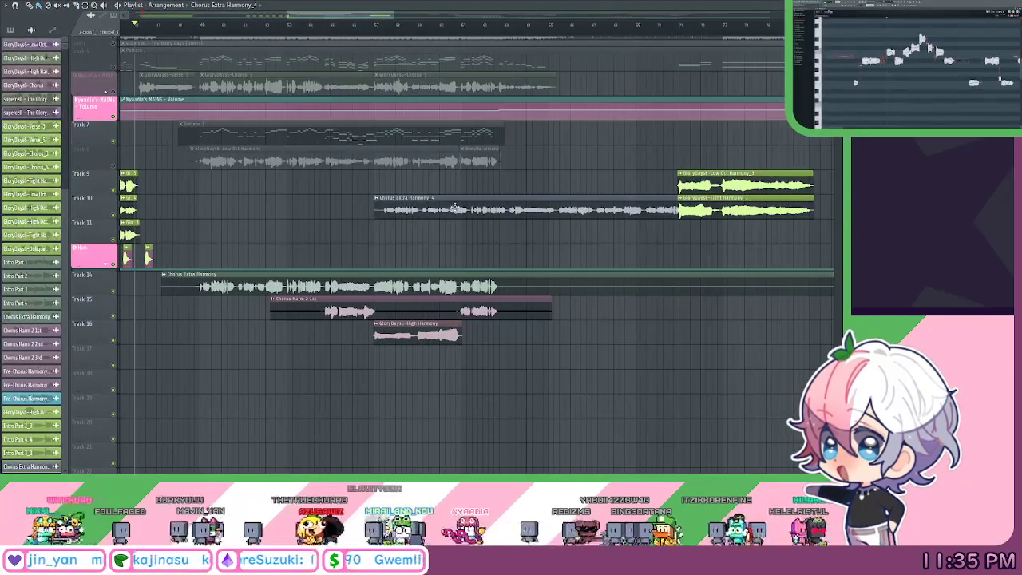
pyautogui.moveTo(455, 207); pyautogui.dragTo(411, 194)
pyautogui.scroll(-1, 400, 32)
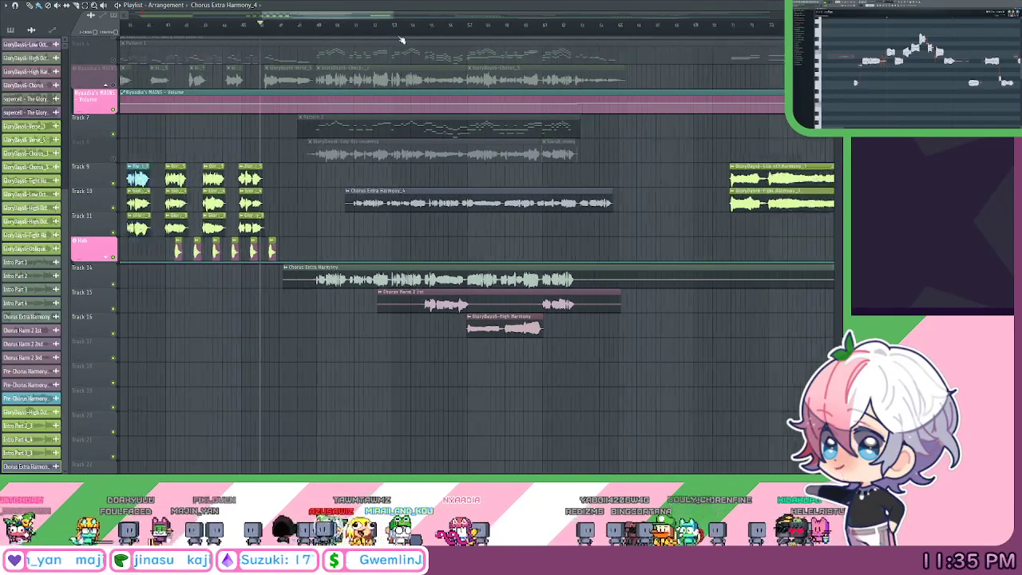
pyautogui.scroll(-3, 402, 39)
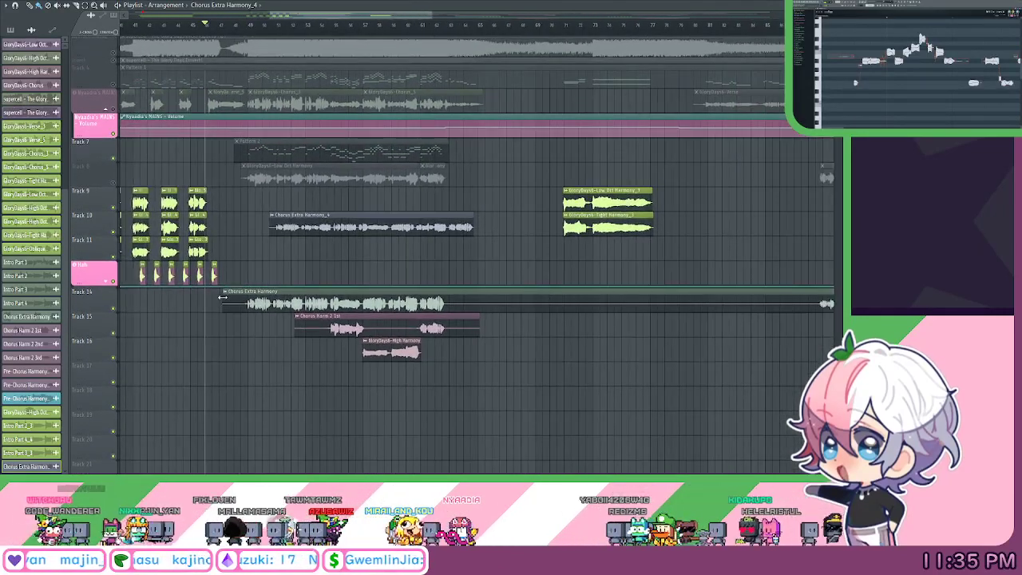
# Trim the start of Track 14's Chorus Extra Harmony clip to about bar 70 and delete the first chorus's Low Oct Harmony clips from Track 8.
pyautogui.moveTo(222, 297); pyautogui.dragTo(499, 310)
pyautogui.moveTo(419, 264); pyautogui.dragTo(484, 279)
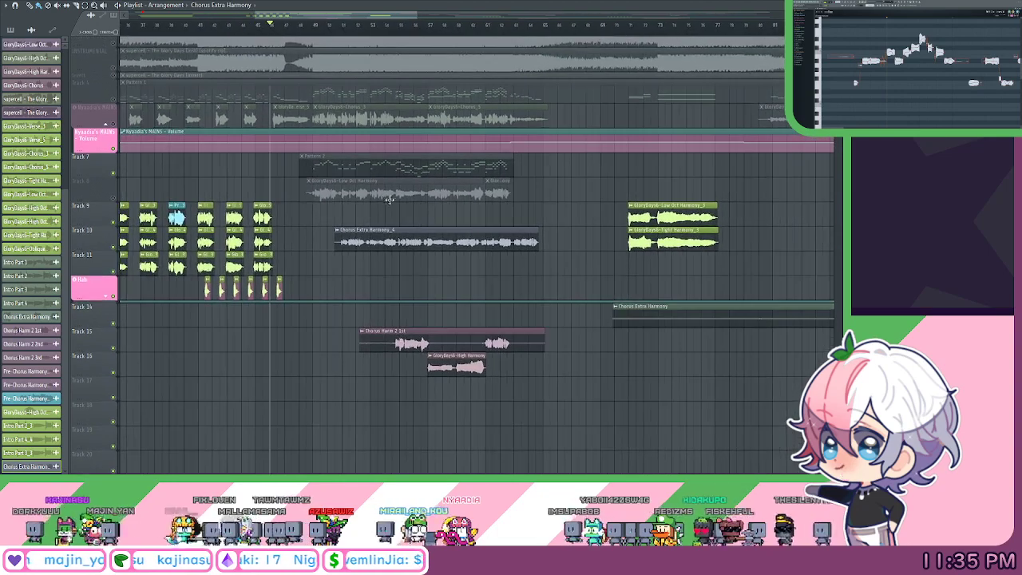
pyautogui.rightClick(384, 191)
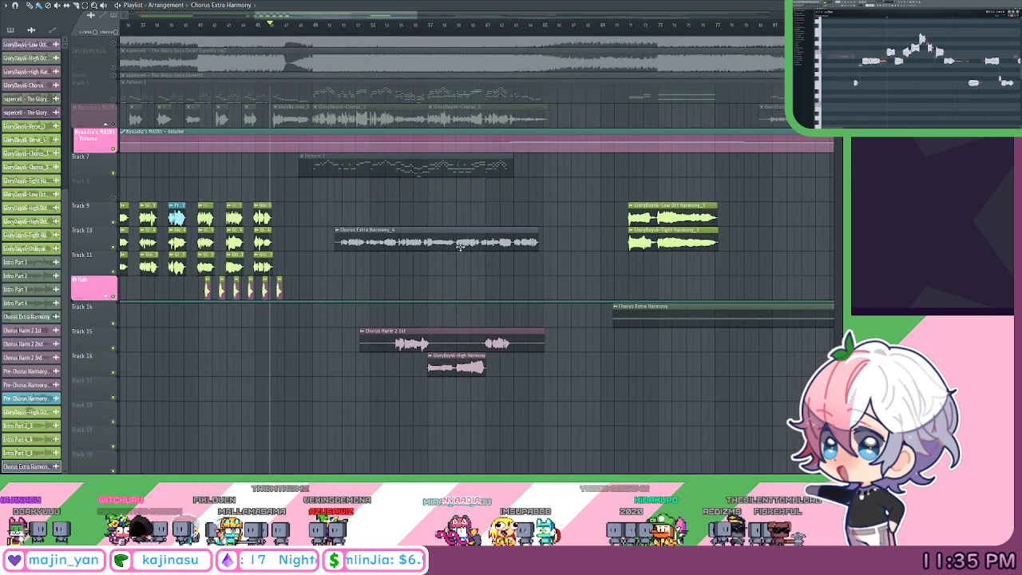
# Move the Chorus Extra Harmony_4 clip to Track 8, lining up its first phrase with the chorus start at bar 49.
pyautogui.moveTo(460, 246); pyautogui.dragTo(444, 192)
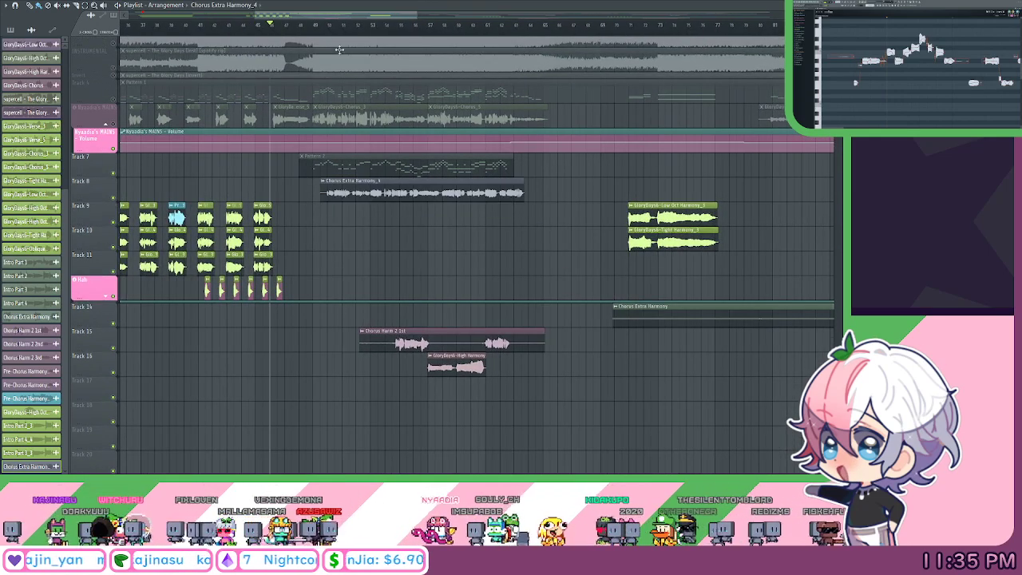
pyautogui.scroll(-5, 331, 30)
pyautogui.scroll(8, 332, 31)
pyautogui.click(261, 29)
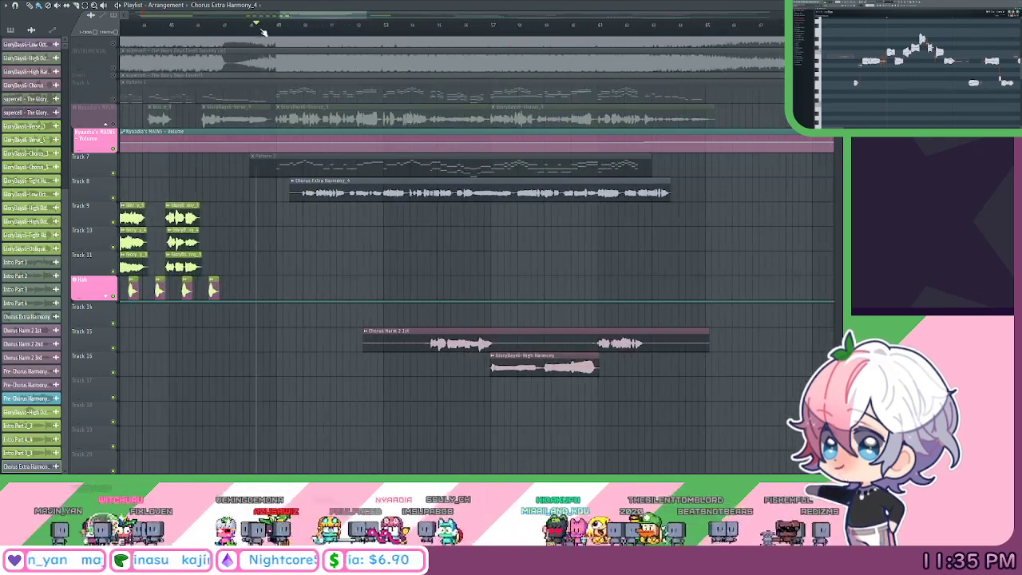
pyautogui.scroll(3, 263, 31)
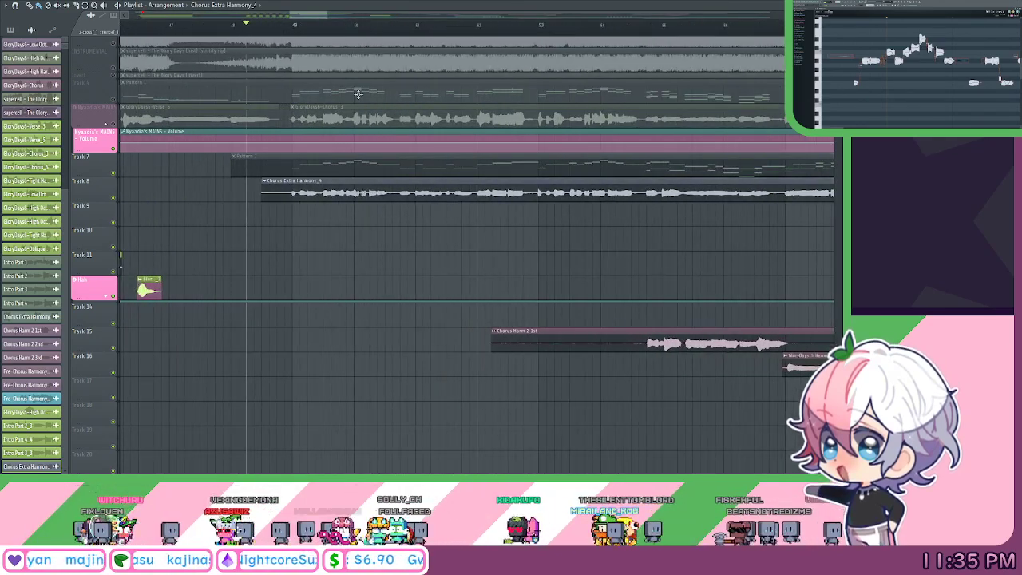
pyautogui.moveTo(359, 95); pyautogui.dragTo(321, 108)
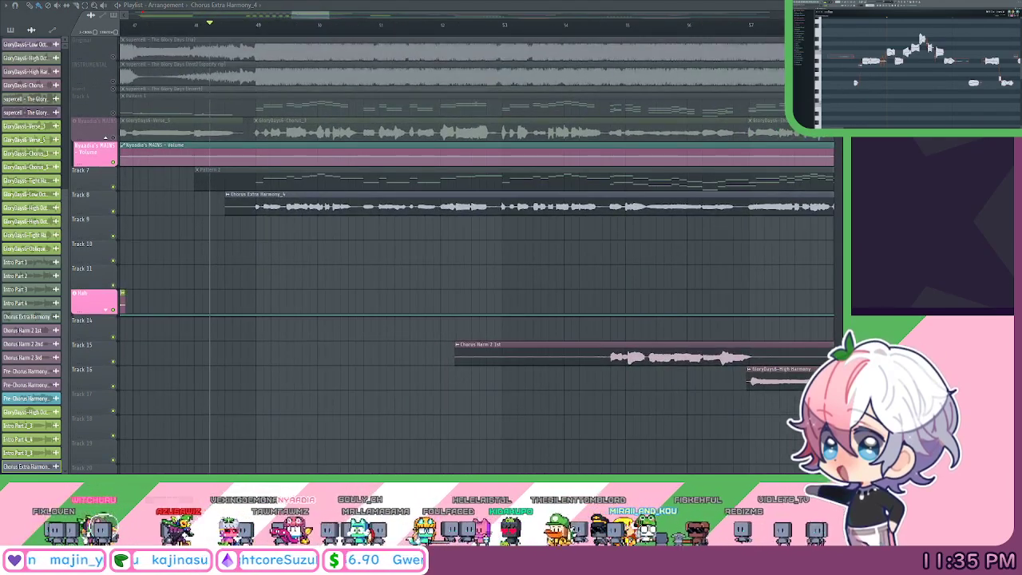
# Unmute the MAINS vocal track and route the Chorus Extra Harmony_4 clip to mixer track 8.
pyautogui.click(113, 137)
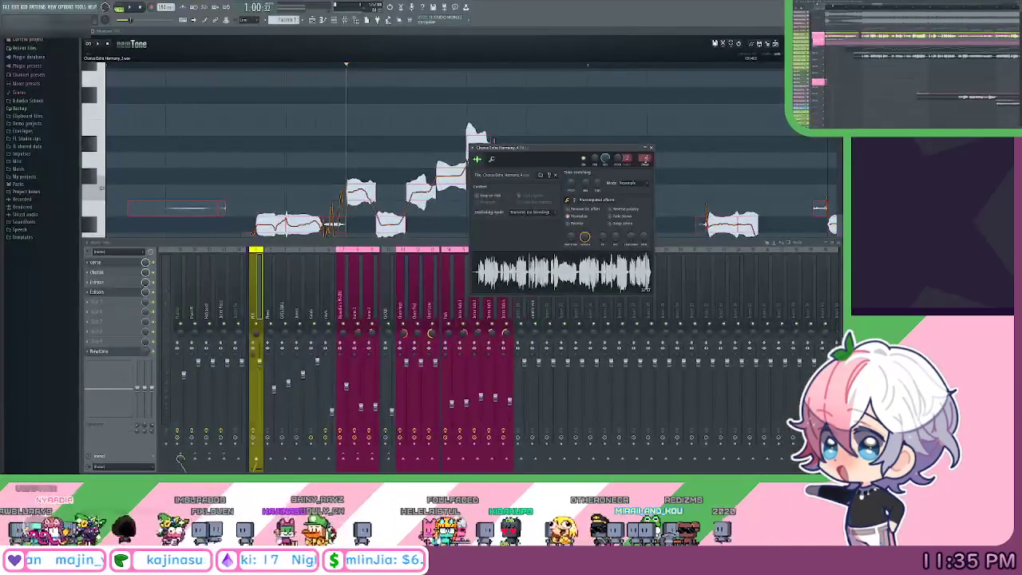
pyautogui.scroll(1, 646, 159)
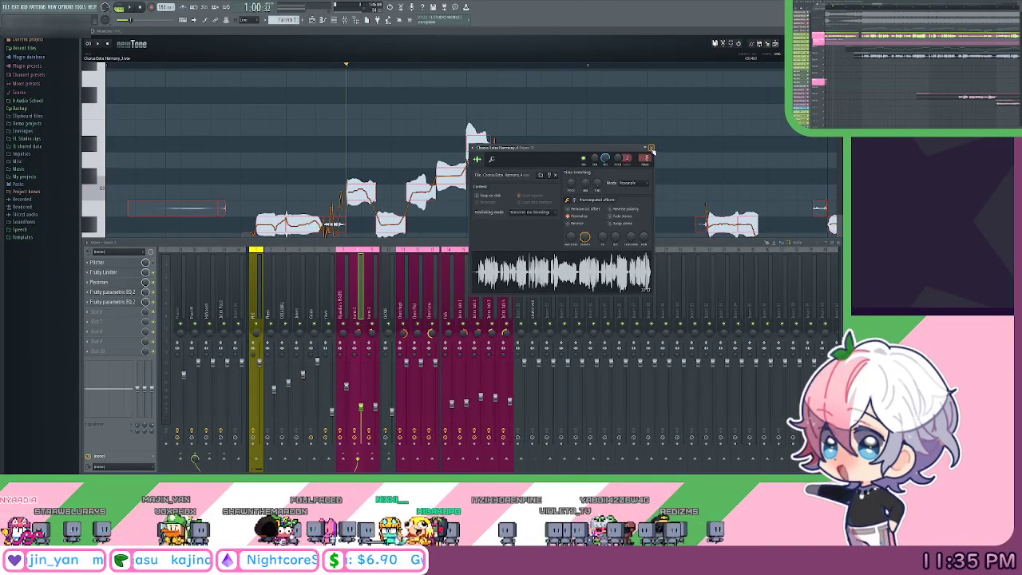
pyautogui.click(651, 149)
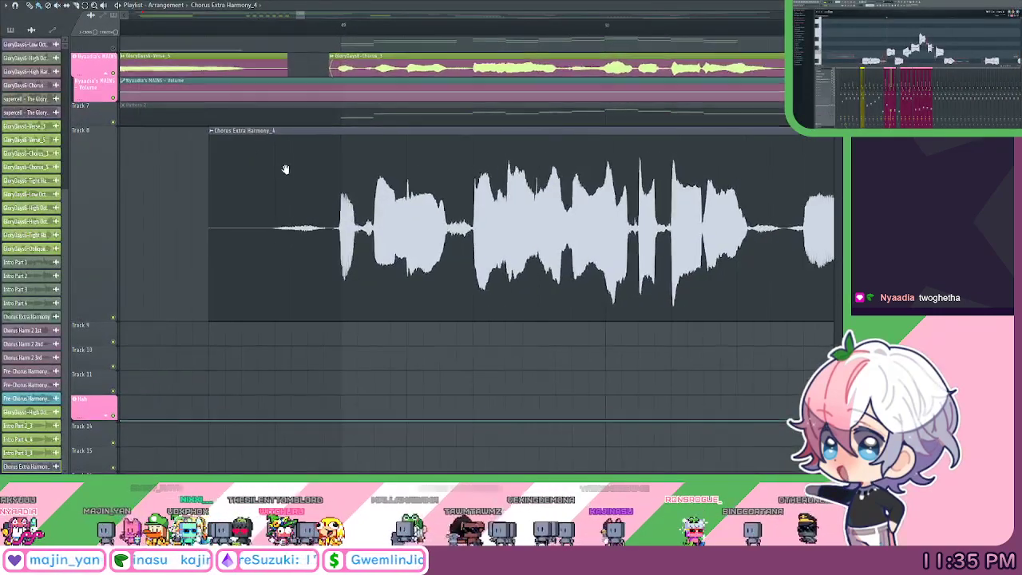
# Trim the start of the Chorus Extra Harmony_4 clip to just before bar 49 and check its short fade-in.
pyautogui.moveTo(208, 152); pyautogui.dragTo(327, 161)
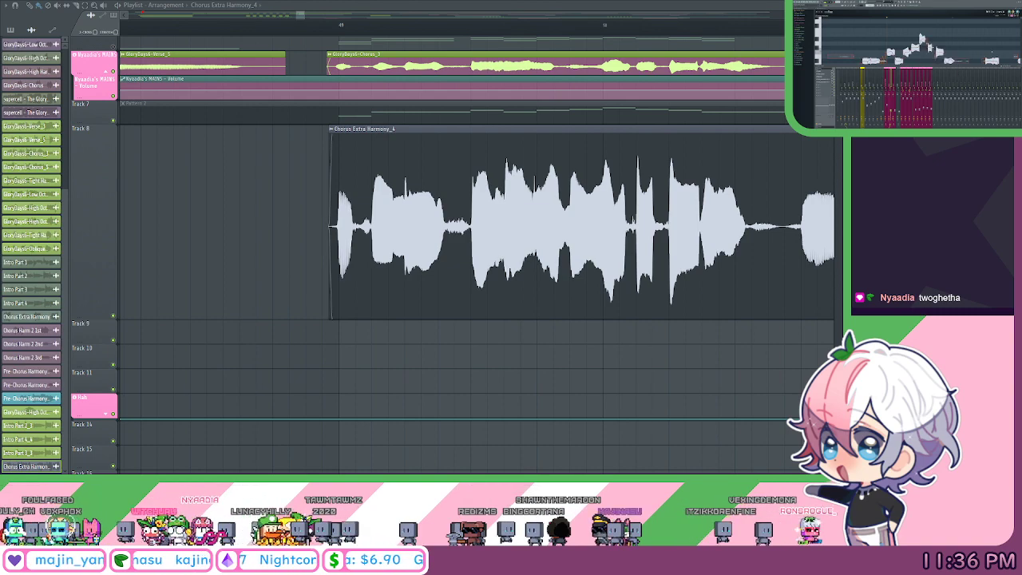
pyautogui.scroll(4, 348, 38)
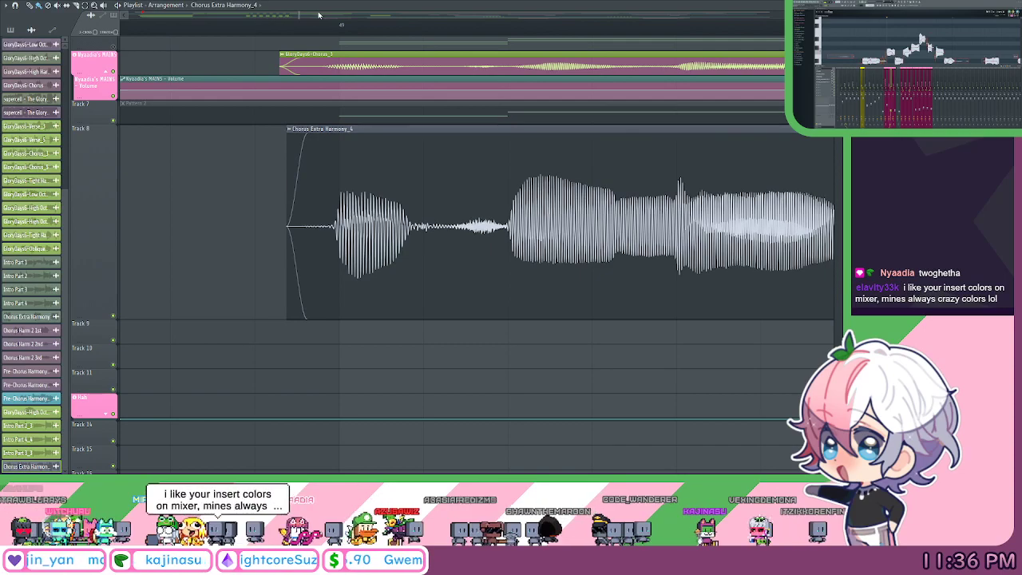
pyautogui.scroll(-4, 336, 34)
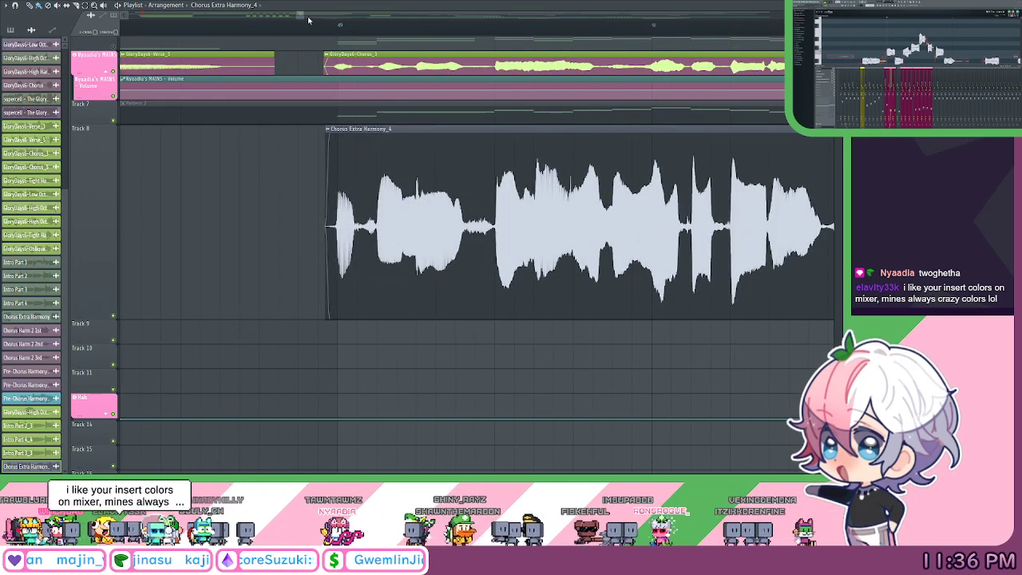
pyautogui.scroll(-4, 319, 32)
pyautogui.moveTo(439, 167); pyautogui.dragTo(399, 184)
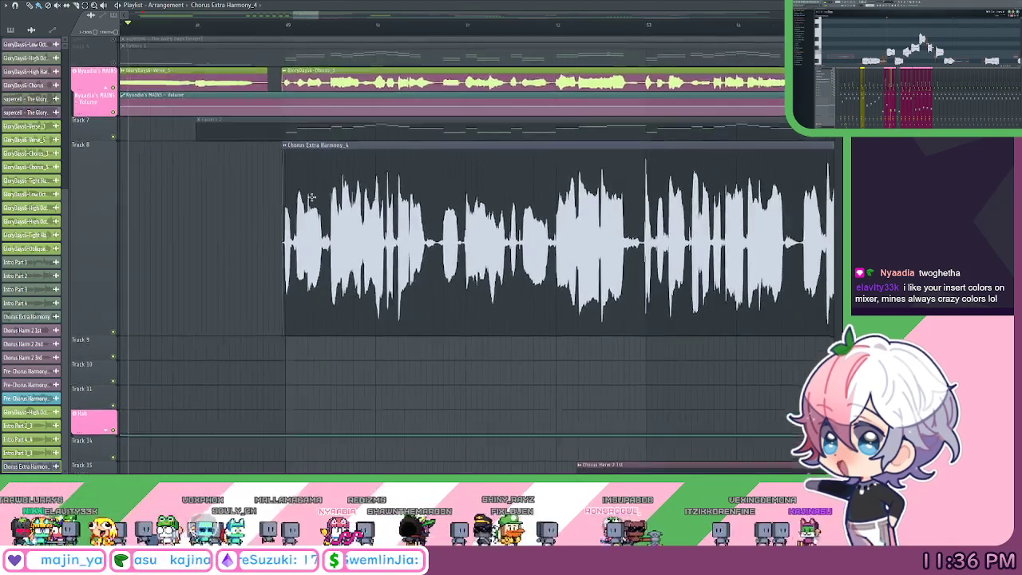
# Reset the enlarged Track 8 to a size of 100%.
pyautogui.moveTo(113, 335); pyautogui.dragTo(112, 206)
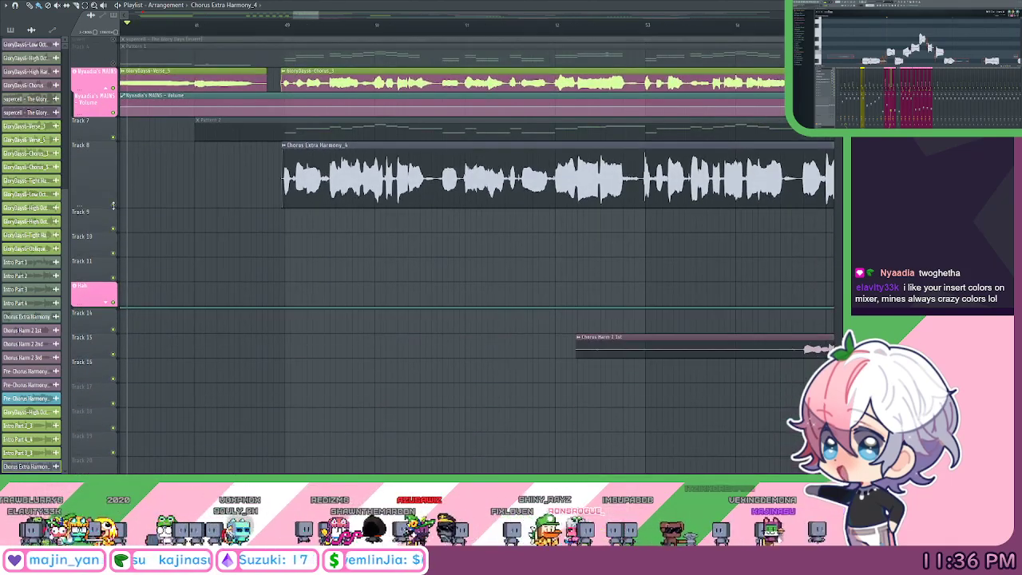
pyautogui.rightClick(101, 168)
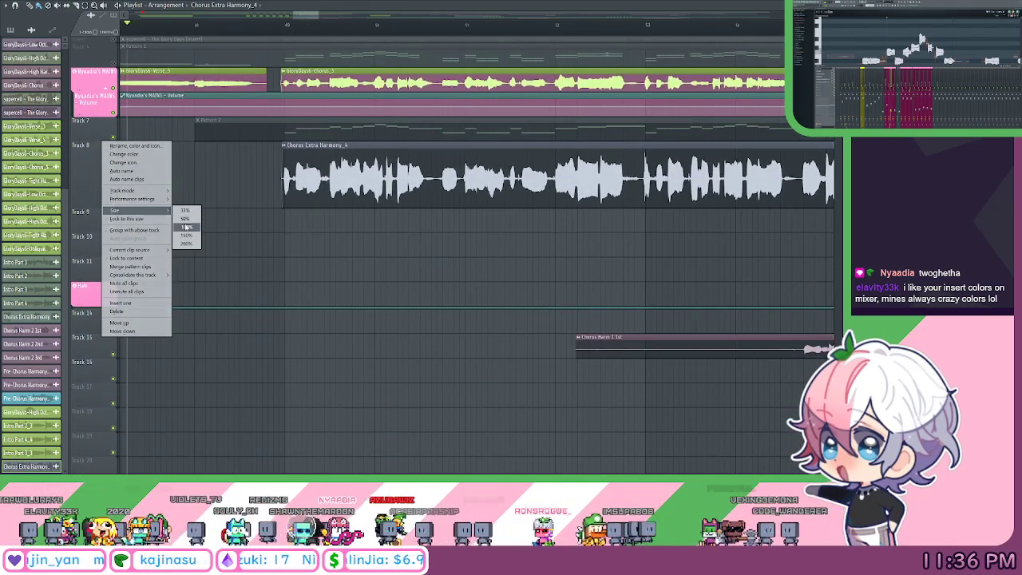
pyautogui.click(186, 227)
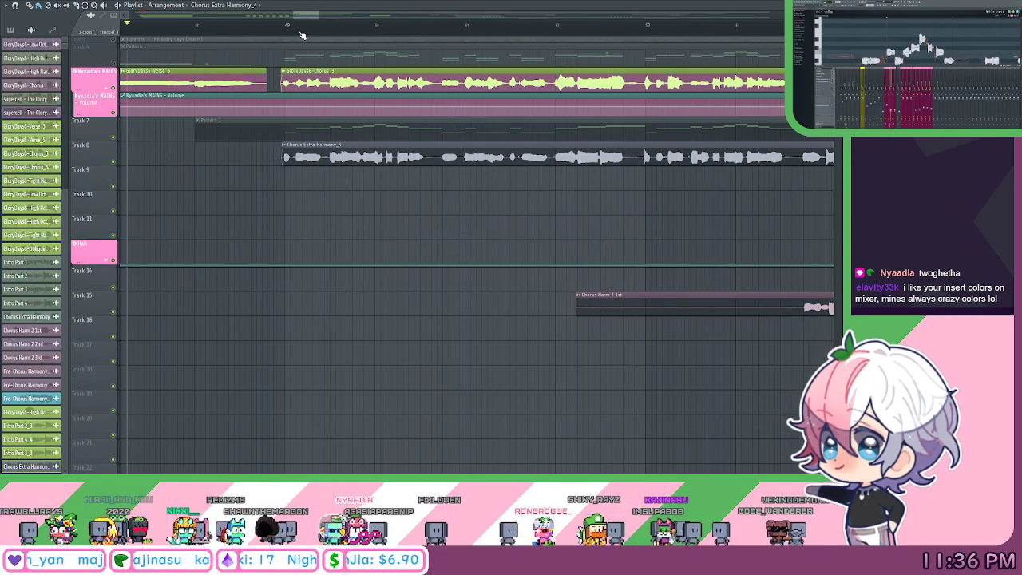
pyautogui.scroll(-4, 302, 35)
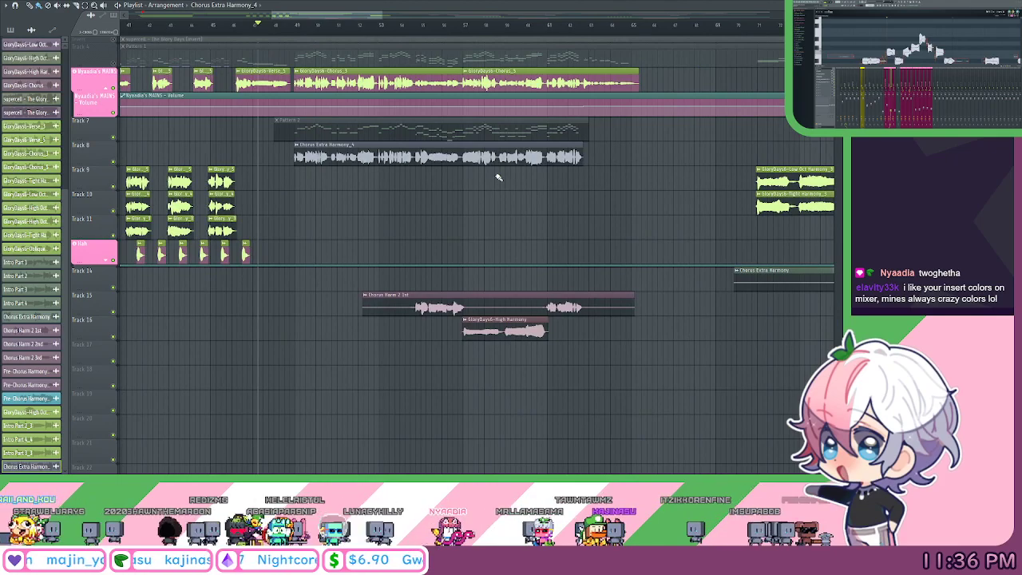
pyautogui.moveTo(506, 228); pyautogui.dragTo(494, 243)
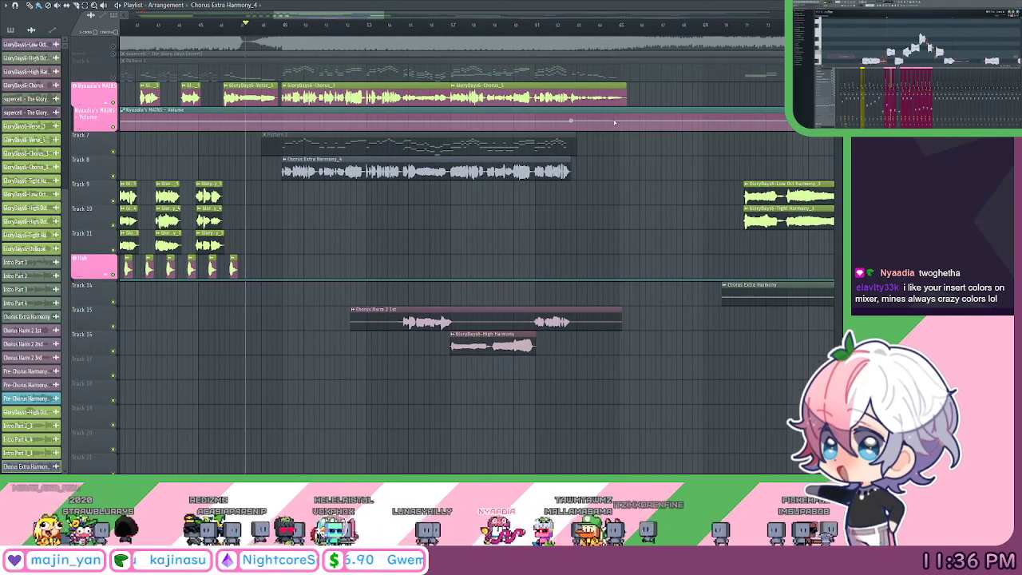
# Play the song from just before the first chorus at bar 49 and mute Tracks 15 and 16.
pyautogui.click(274, 25)
pyautogui.moveTo(306, 59); pyautogui.dragTo(275, 91)
pyautogui.press('space')
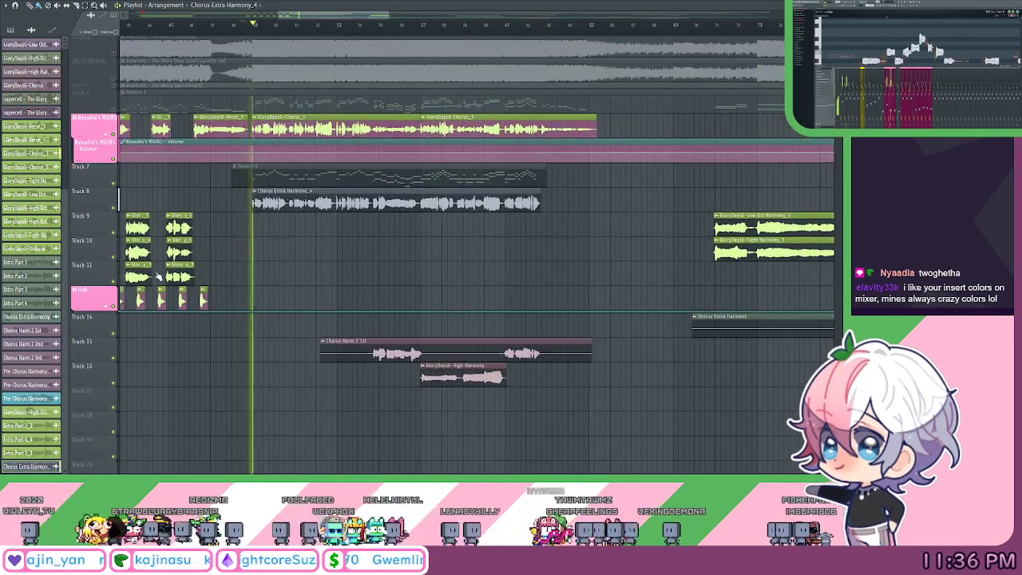
pyautogui.click(113, 357)
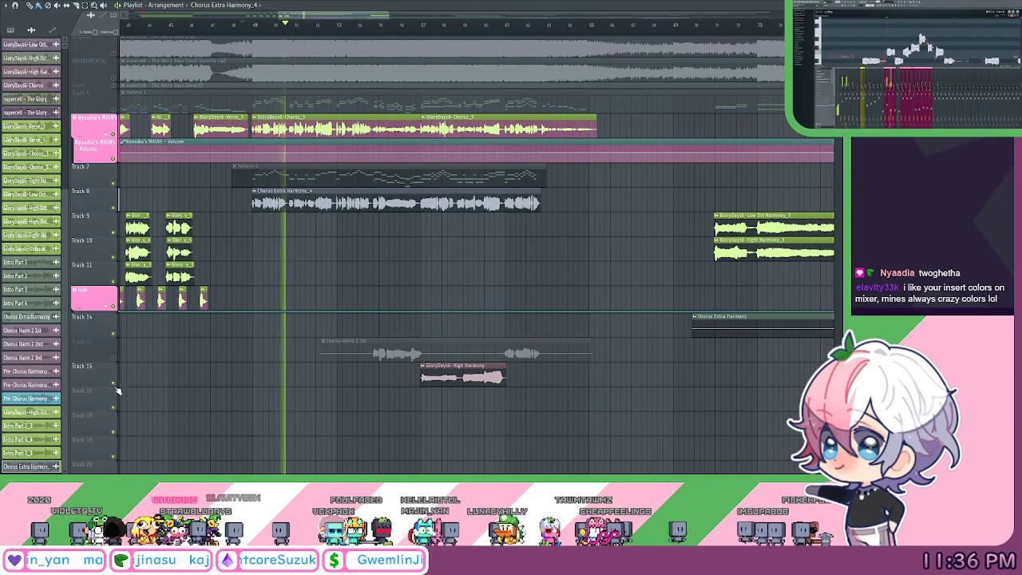
pyautogui.click(113, 382)
# Recolor the Chorus Extra Harmony_4 clip green to match the other vocal clips, close its channel settings, and stop playback.
pyautogui.scroll(1, 405, 269)
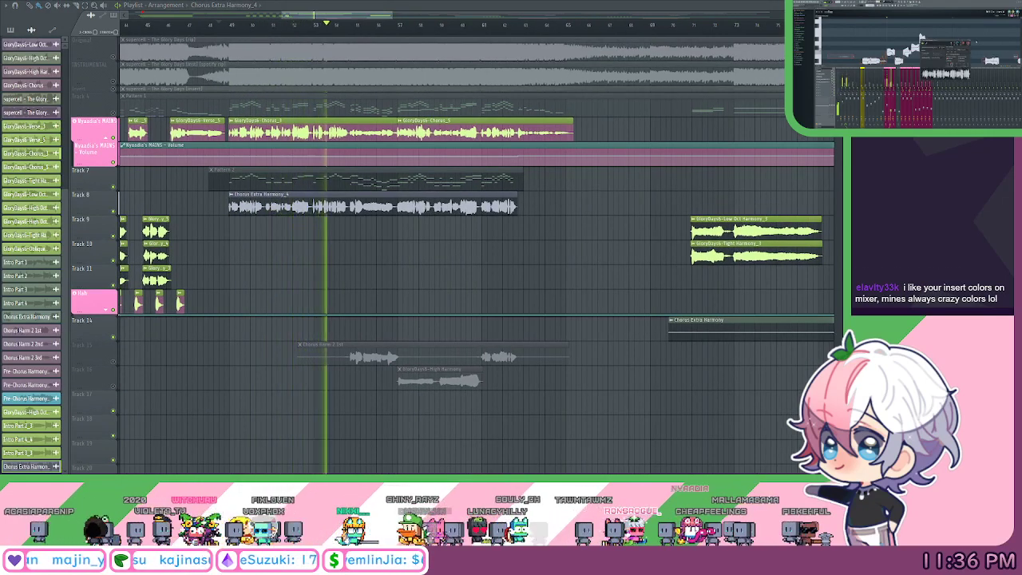
pyautogui.press('Return')
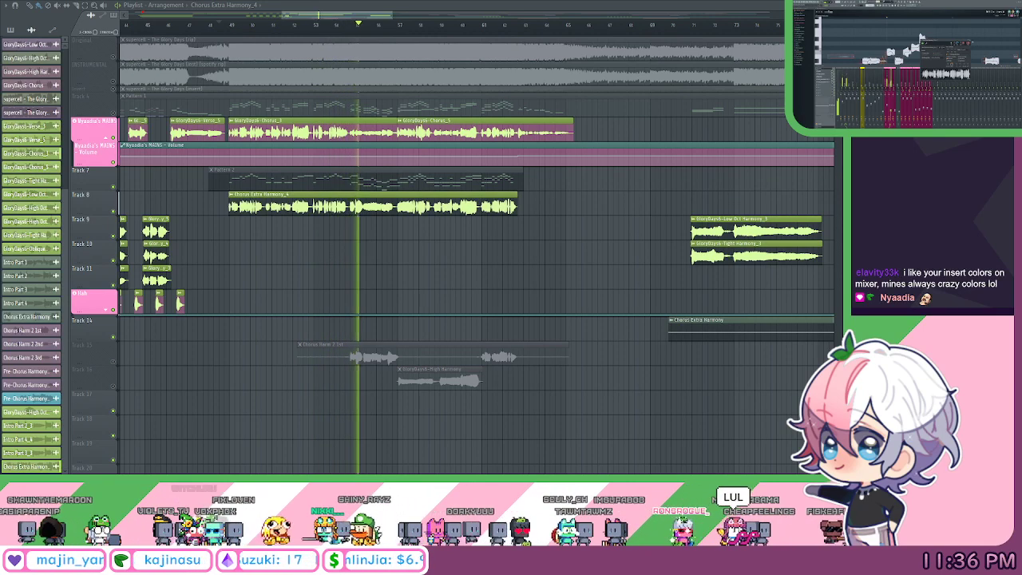
pyautogui.click(969, 43)
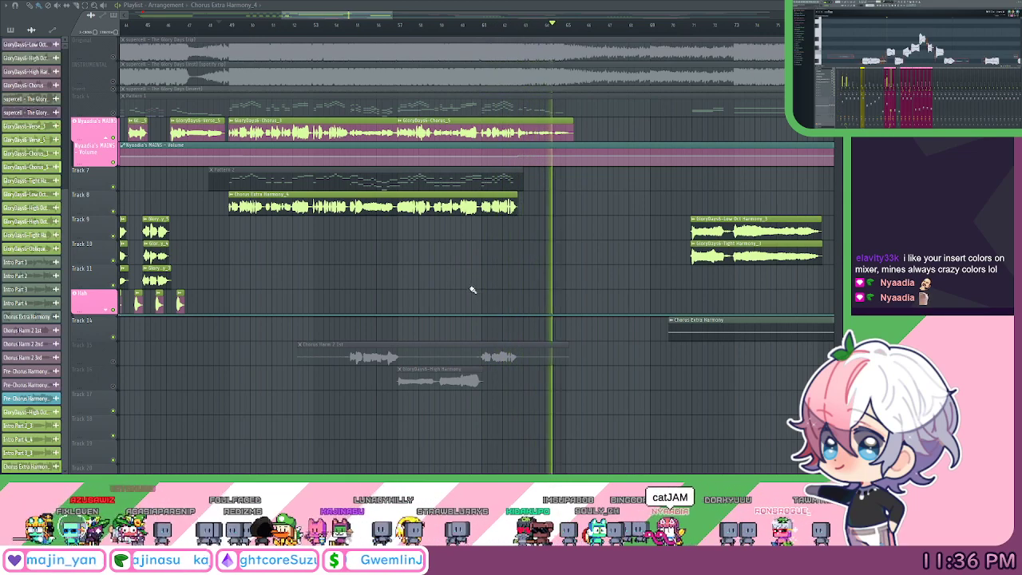
pyautogui.press('space')
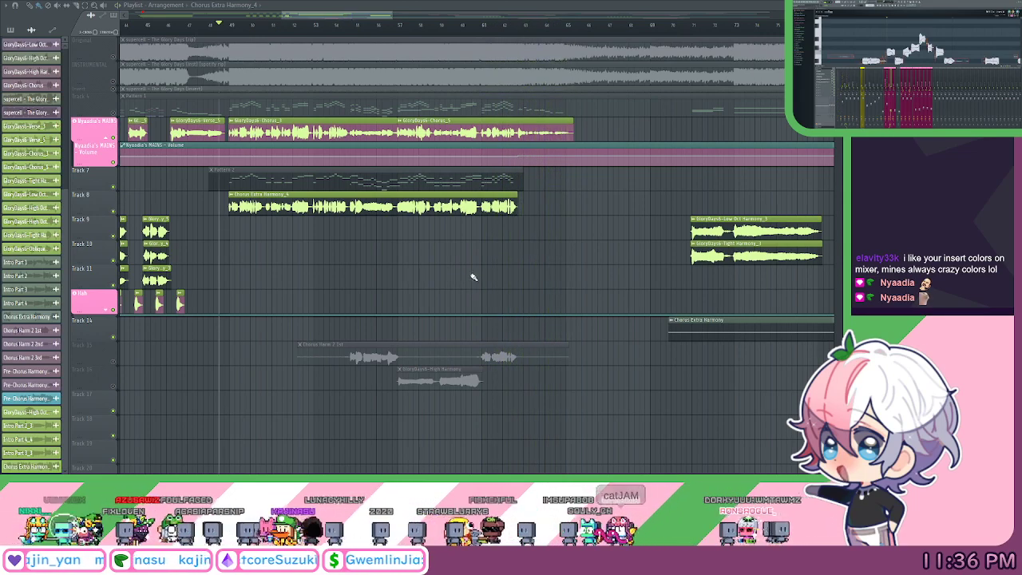
# Unmute Track 15 and trim the silent start of the Chorus Harm 2 1st clip up to its first phrase.
pyautogui.moveTo(422, 289); pyautogui.dragTo(406, 221)
pyautogui.click(113, 292)
pyautogui.scroll(4, 352, 33)
pyautogui.moveTo(322, 235); pyautogui.dragTo(395, 254)
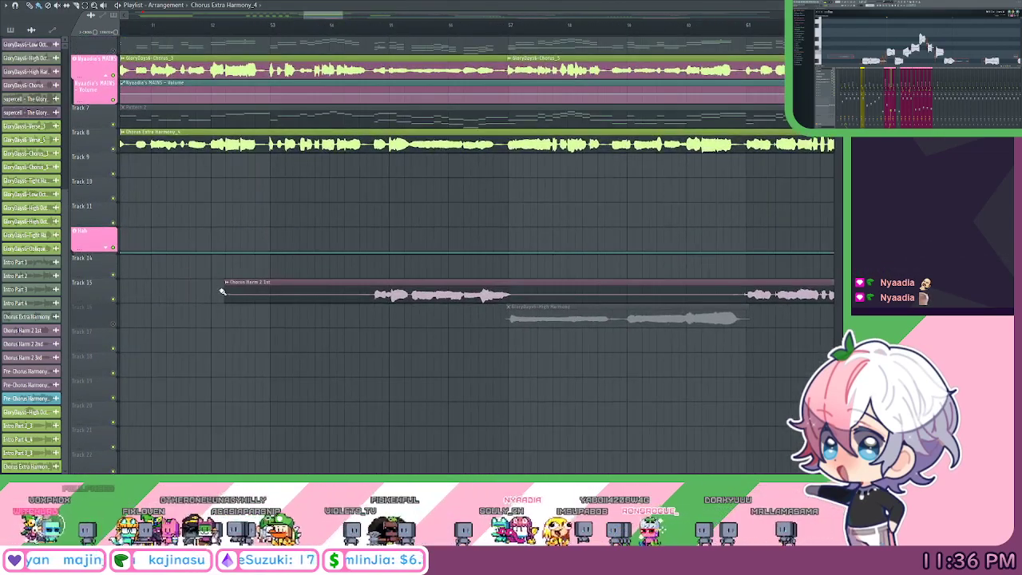
pyautogui.moveTo(223, 291); pyautogui.dragTo(363, 307)
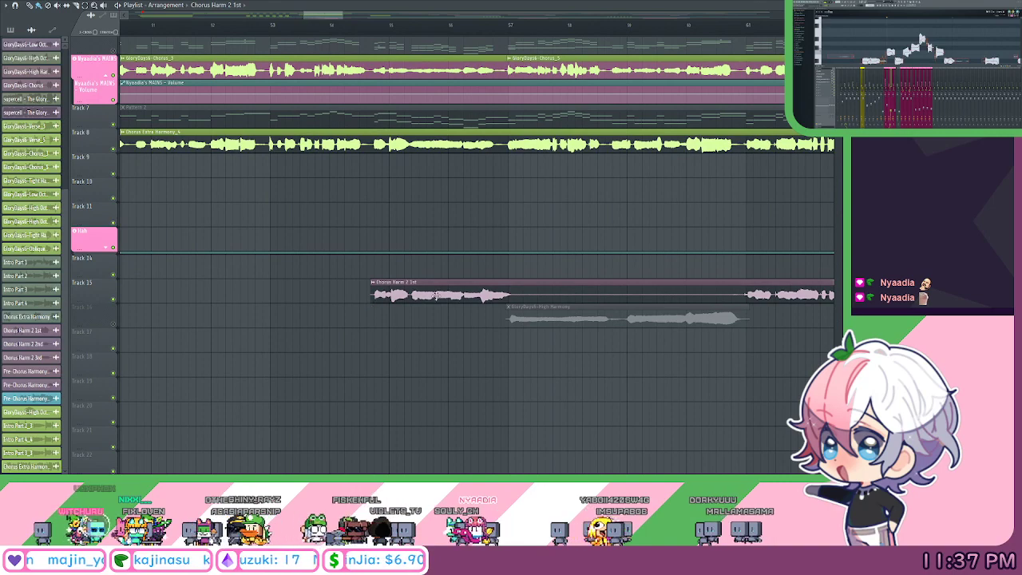
# Split the Chorus Harm 2 1st clip after its first phrase and trim the second part's start to its next phrase.
pyautogui.moveTo(537, 292); pyautogui.dragTo(503, 294)
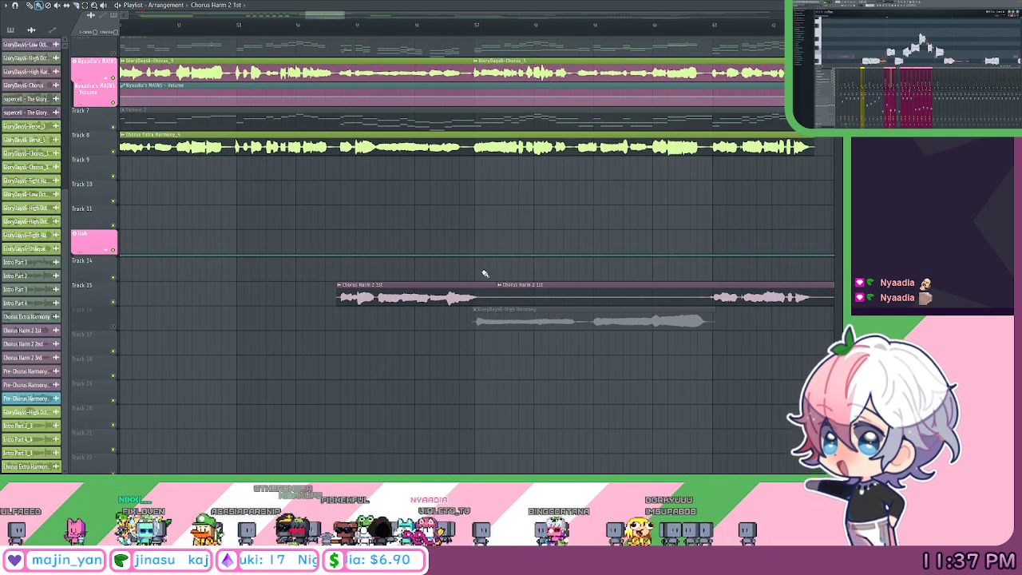
pyautogui.click(342, 285)
pyautogui.click(357, 301)
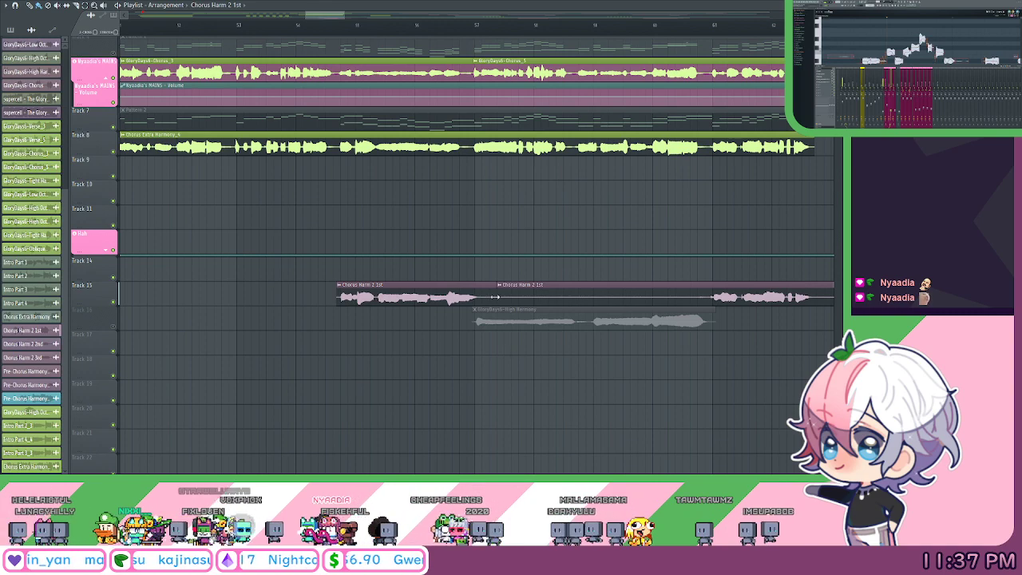
pyautogui.moveTo(499, 292); pyautogui.dragTo(698, 304)
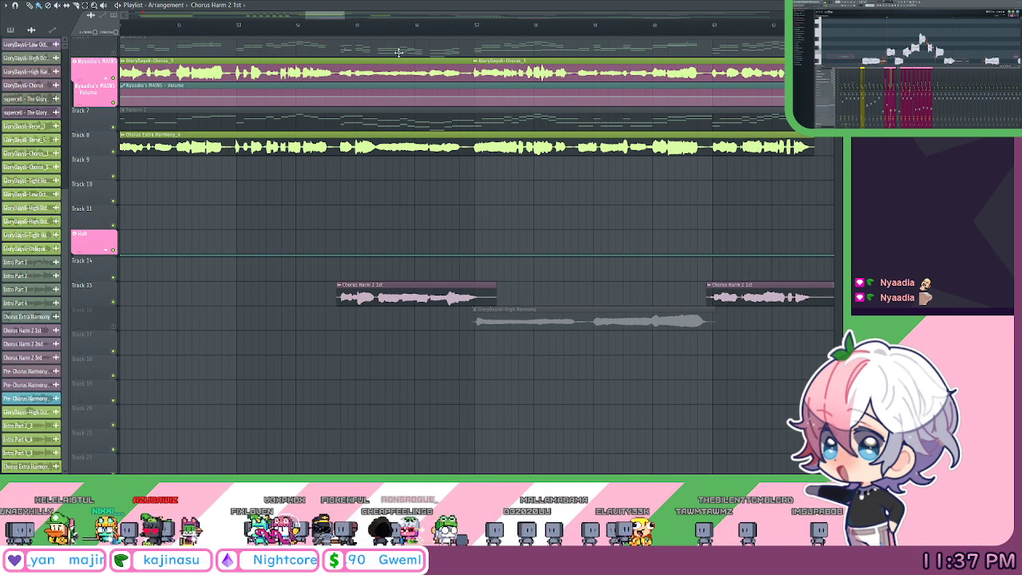
# Examine Pattern 1's mains melody and ghost harmony notes for the chorus in the piano roll, and close it.
pyautogui.scroll(2, 443, 216)
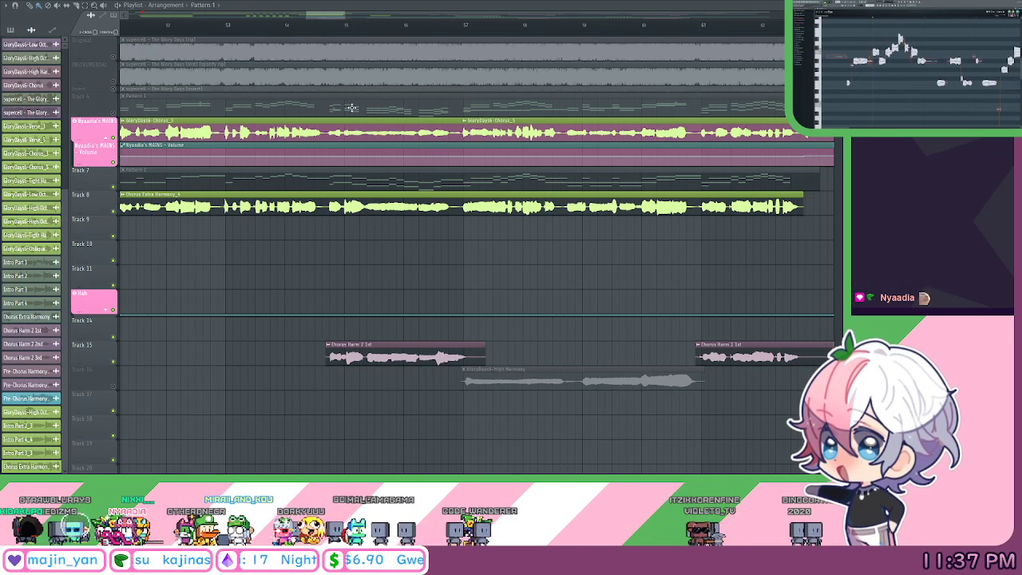
pyautogui.doubleClick(351, 107)
pyautogui.moveTo(333, 131); pyautogui.dragTo(447, 119)
pyautogui.scroll(3, 413, 66)
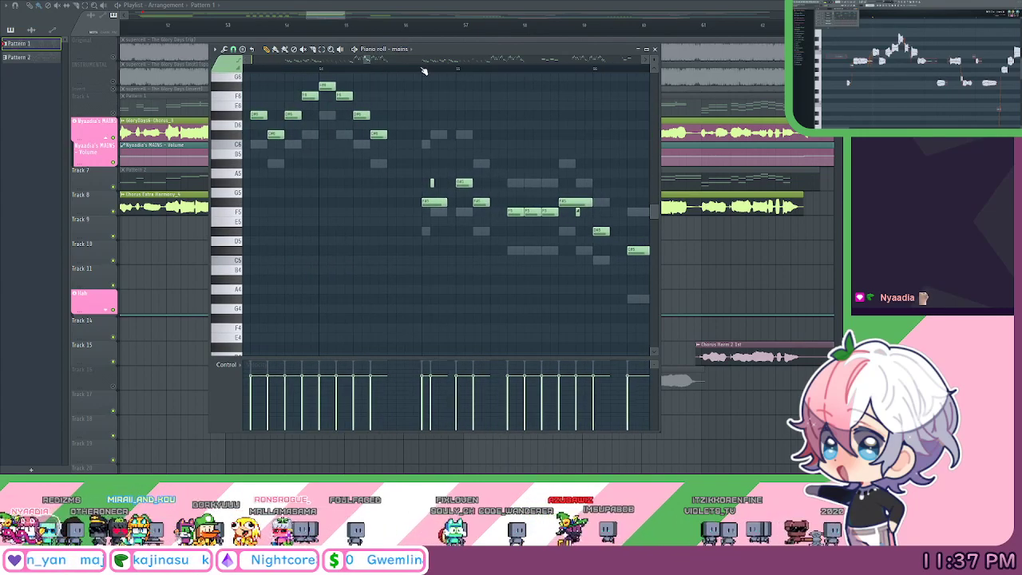
pyautogui.scroll(2, 461, 73)
pyautogui.moveTo(562, 119); pyautogui.dragTo(451, 104)
pyautogui.moveTo(489, 135); pyautogui.dragTo(474, 137)
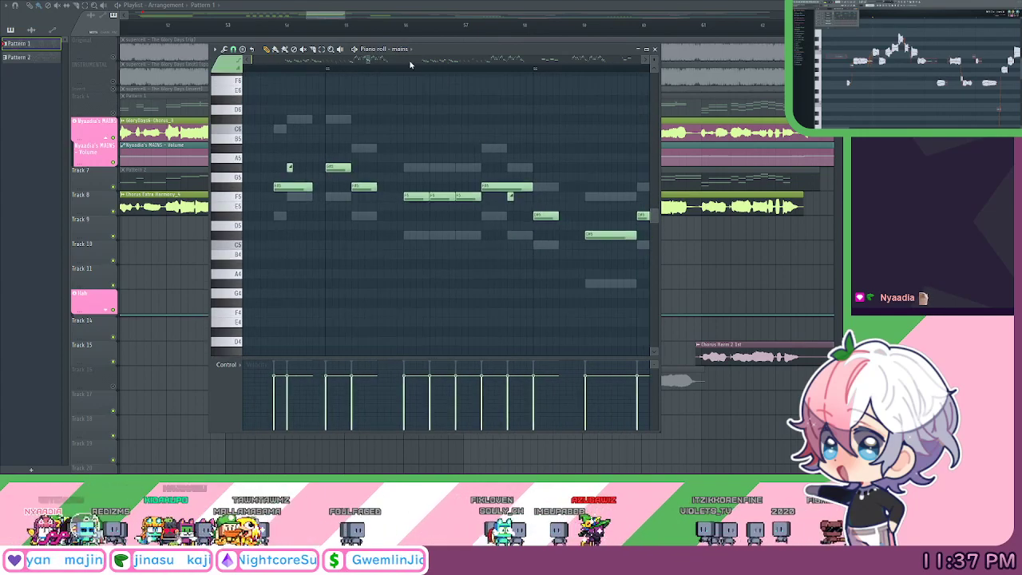
pyautogui.scroll(2, 413, 68)
pyautogui.moveTo(438, 108); pyautogui.dragTo(276, 135)
pyautogui.moveTo(571, 132); pyautogui.dragTo(320, 143)
pyautogui.moveTo(448, 118); pyautogui.dragTo(400, 126)
pyautogui.scroll(-6, 570, 107)
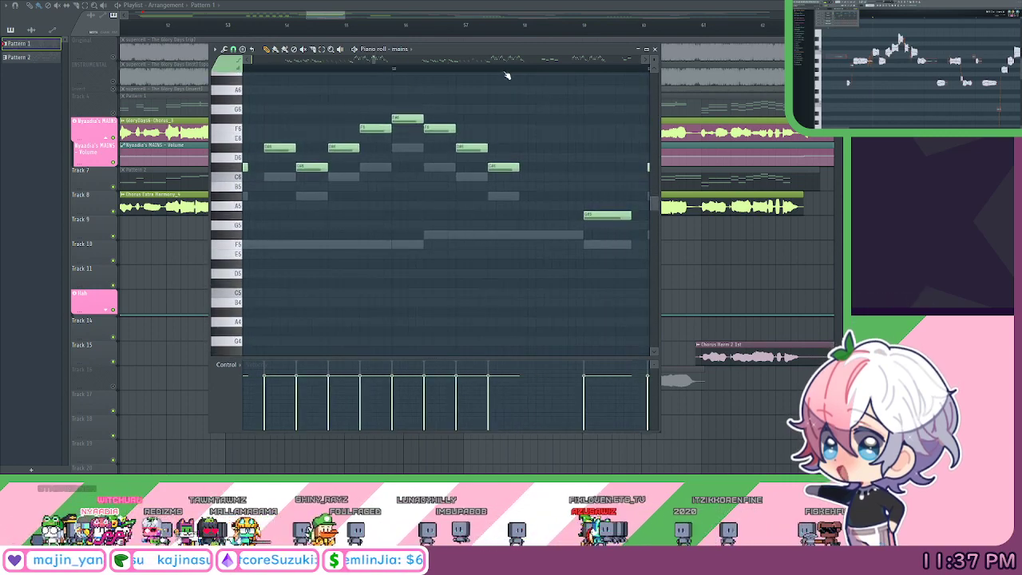
pyautogui.scroll(3, 519, 76)
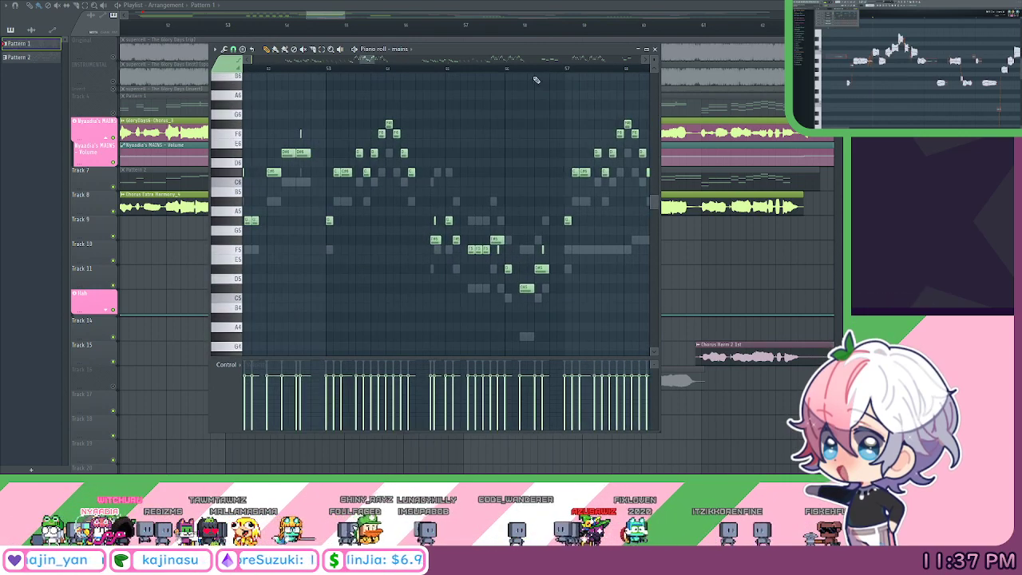
pyautogui.click(656, 49)
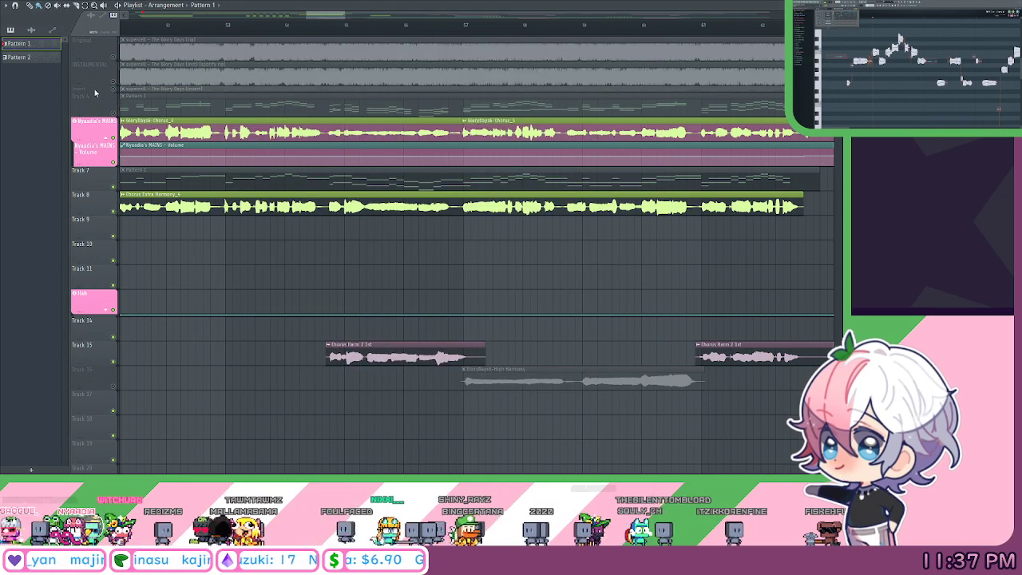
# Make the Invert track taller and solo it for listening around the first chorus.
pyautogui.moveTo(90, 91); pyautogui.dragTo(100, 134)
pyautogui.rightClick(114, 133)
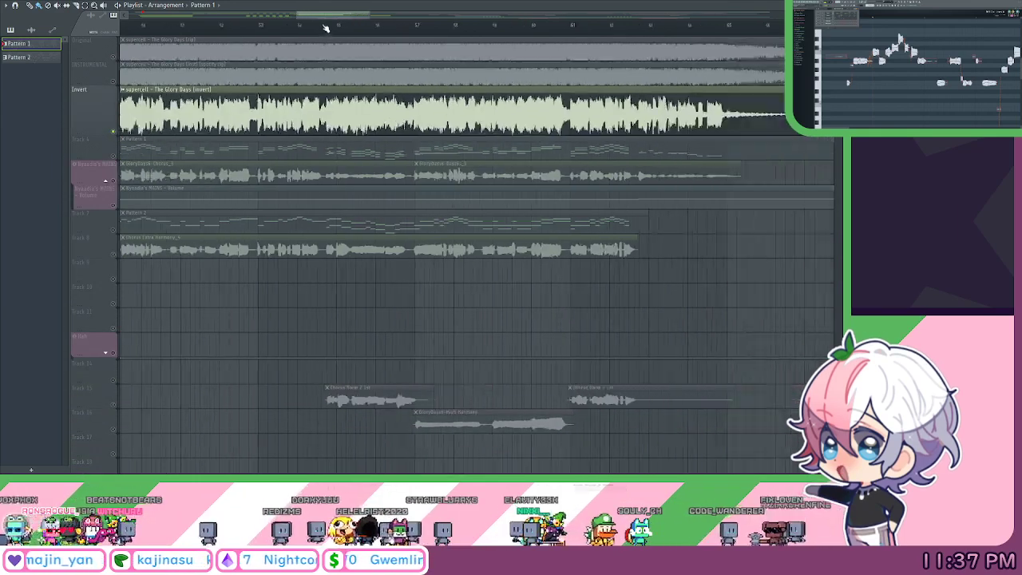
pyautogui.scroll(-4, 294, 26)
pyautogui.hscroll(3, 294, 27)
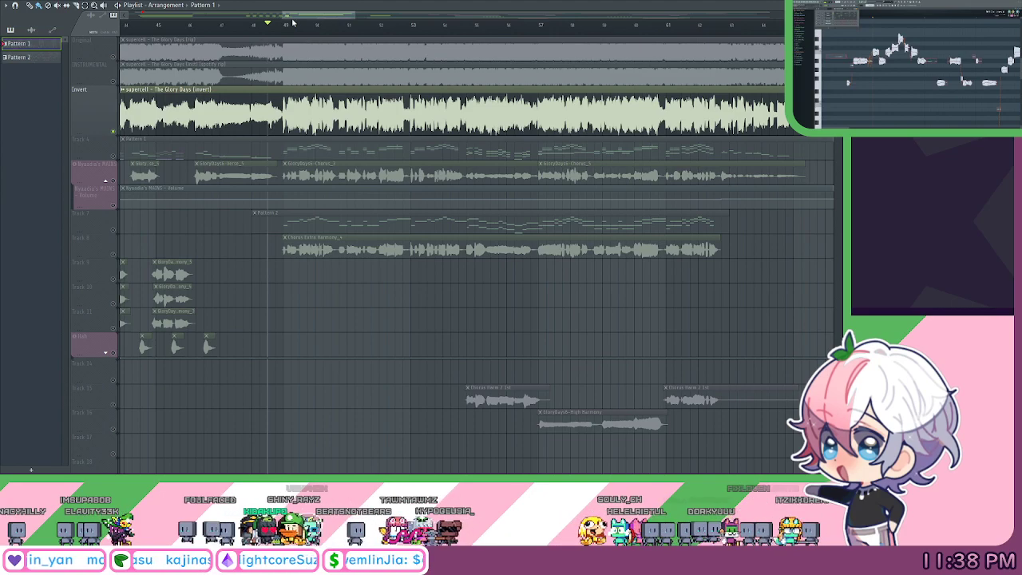
# Play a short part of the soloed Invert track from the start of the song, and stop playback.
pyautogui.moveTo(291, 18); pyautogui.dragTo(146, 20)
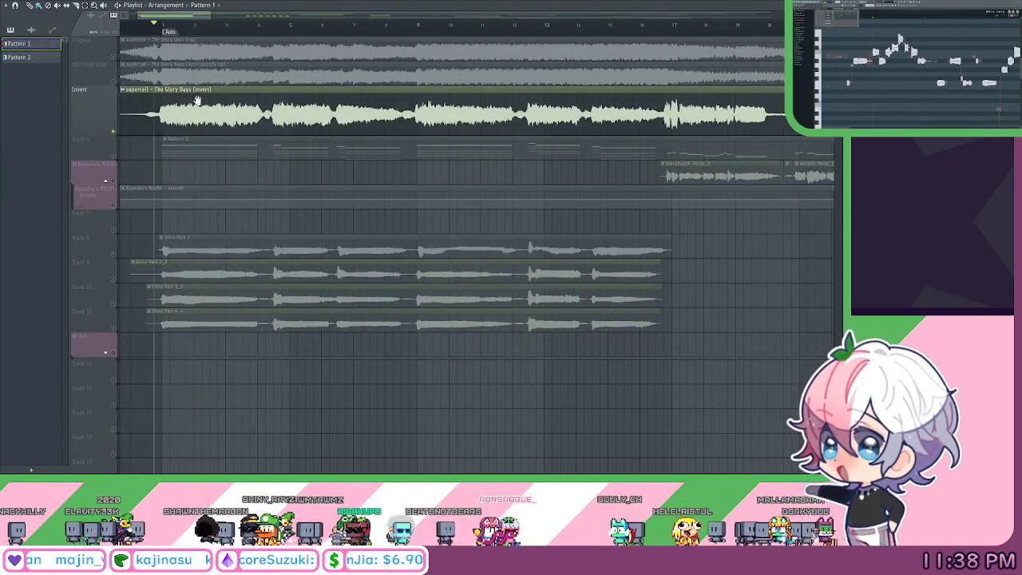
pyautogui.press('space')
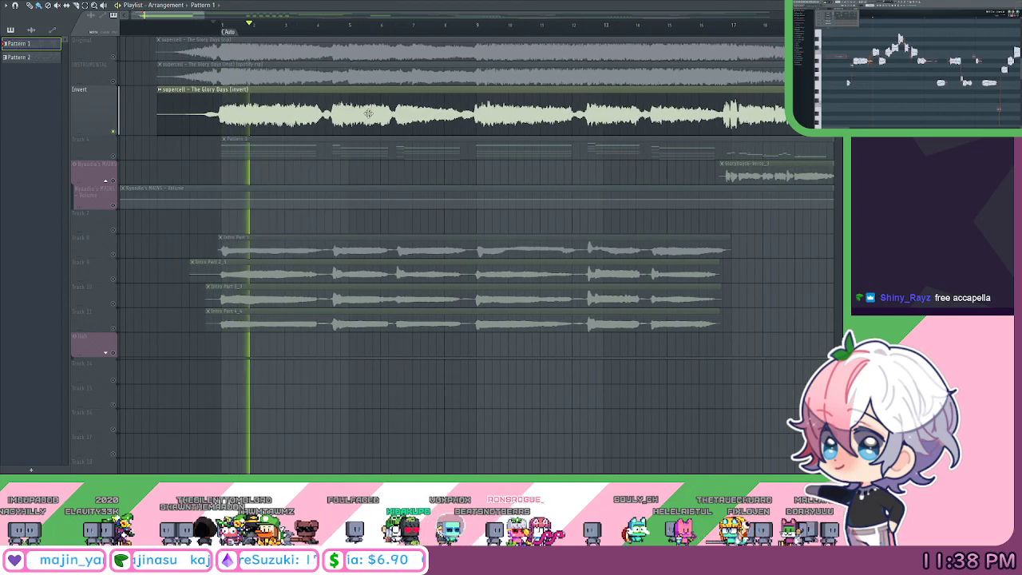
pyautogui.press('space')
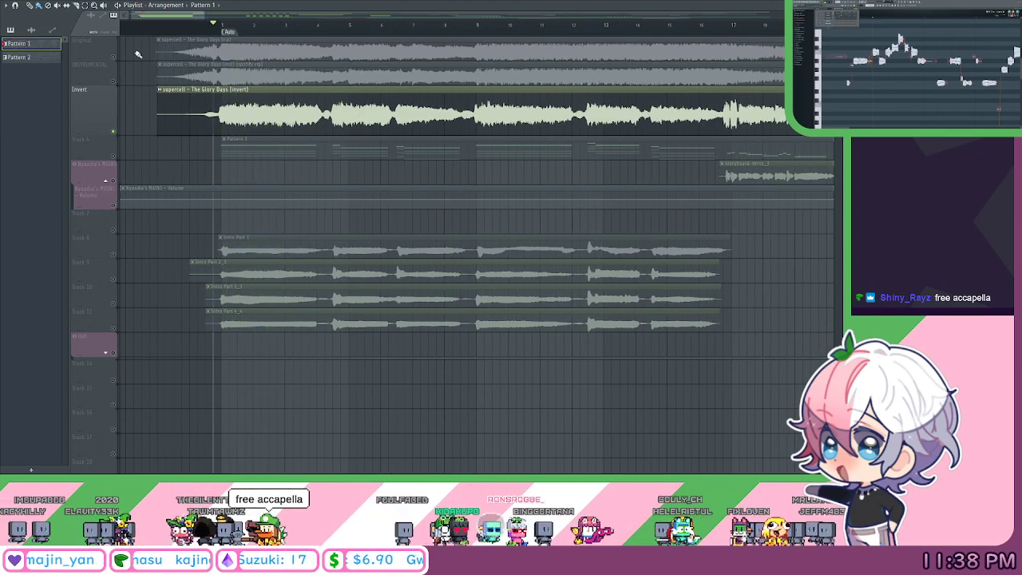
# Compare the Original and Invert tracks by soloing them alternately during intro playback, ending with Invert soloed and playback stopped.
pyautogui.rightClick(113, 57)
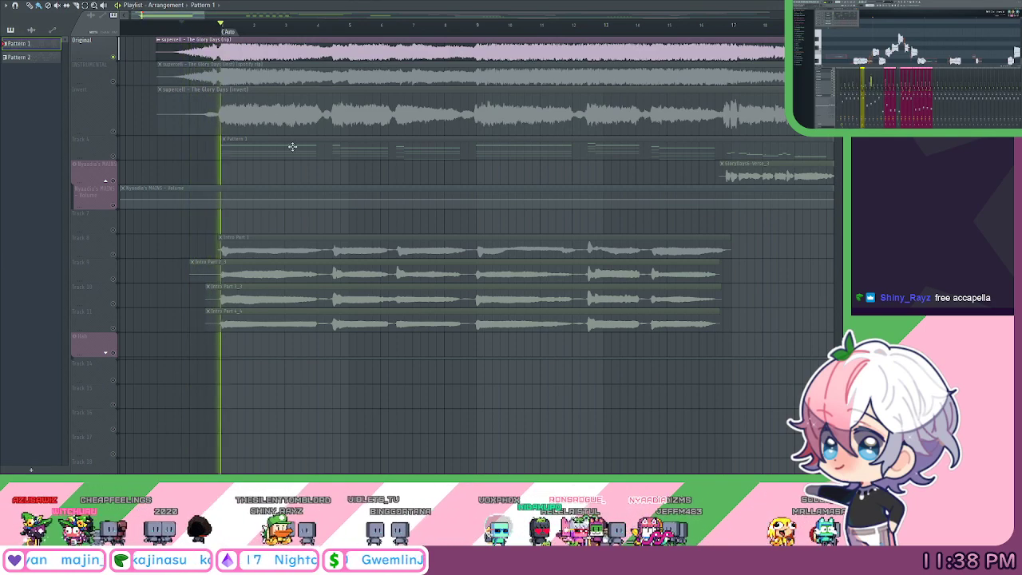
pyautogui.scroll(-1, 274, 33)
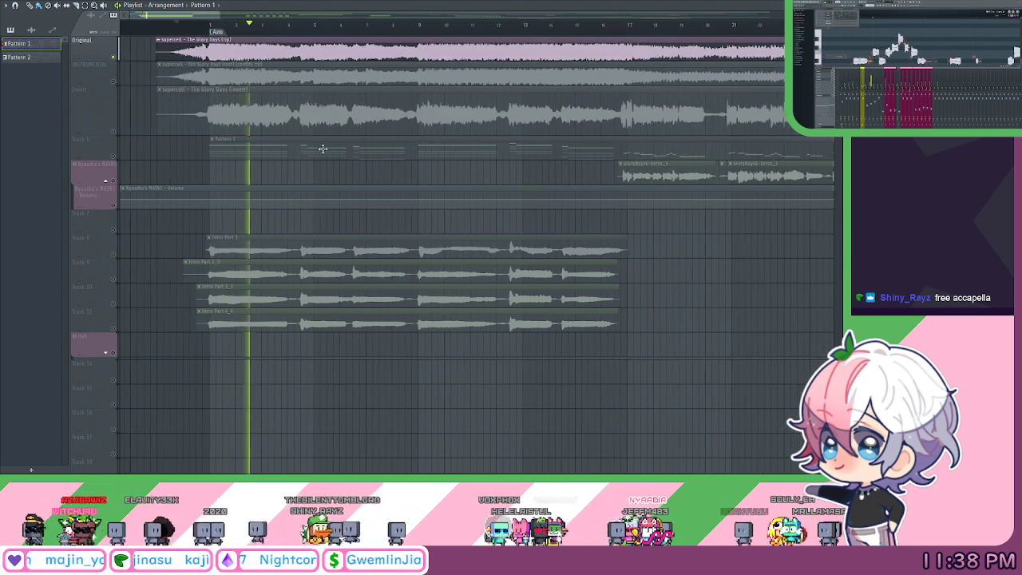
pyautogui.rightClick(113, 131)
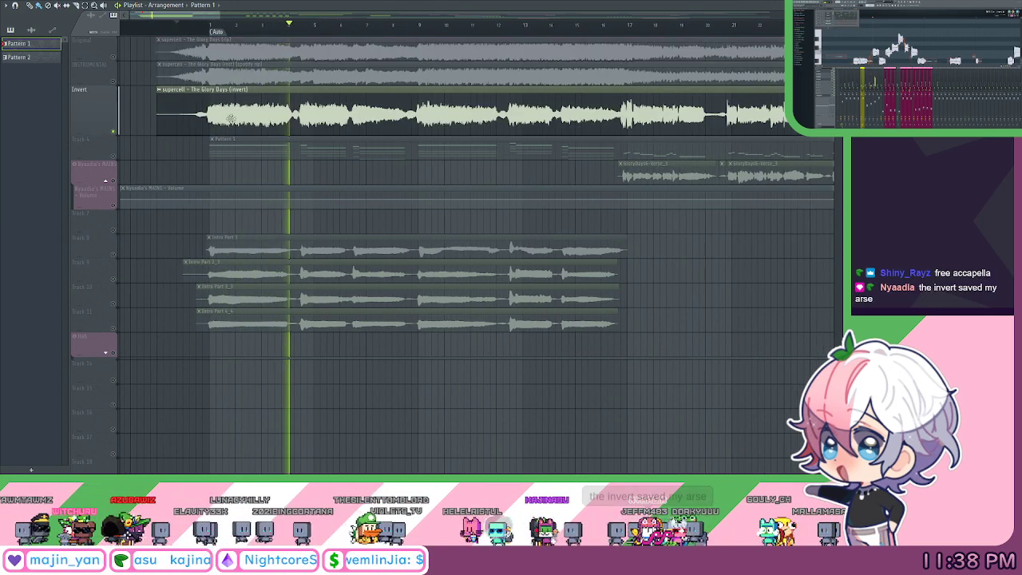
pyautogui.click(116, 62)
pyautogui.click(116, 62)
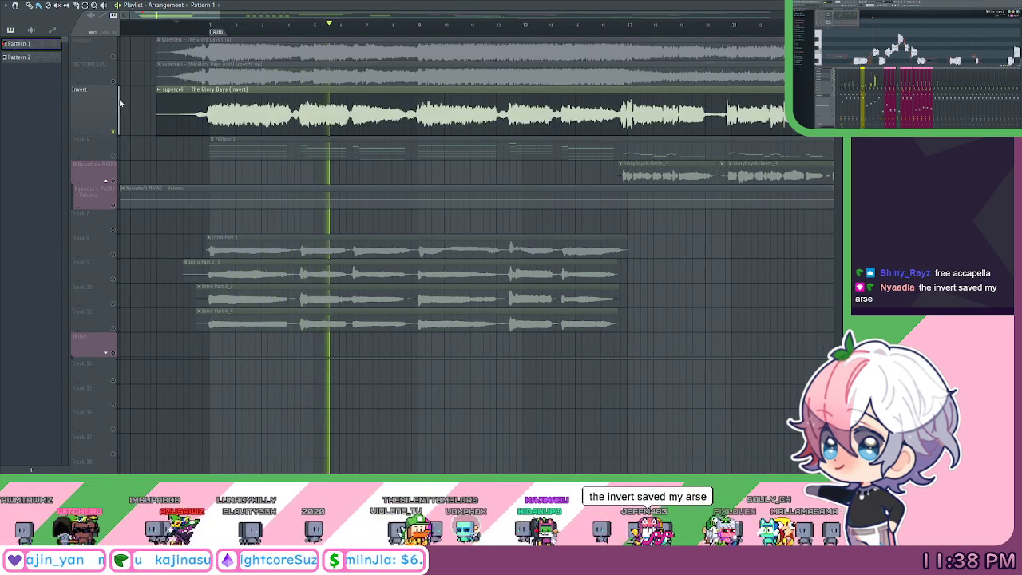
pyautogui.click(115, 62)
pyautogui.click(114, 62)
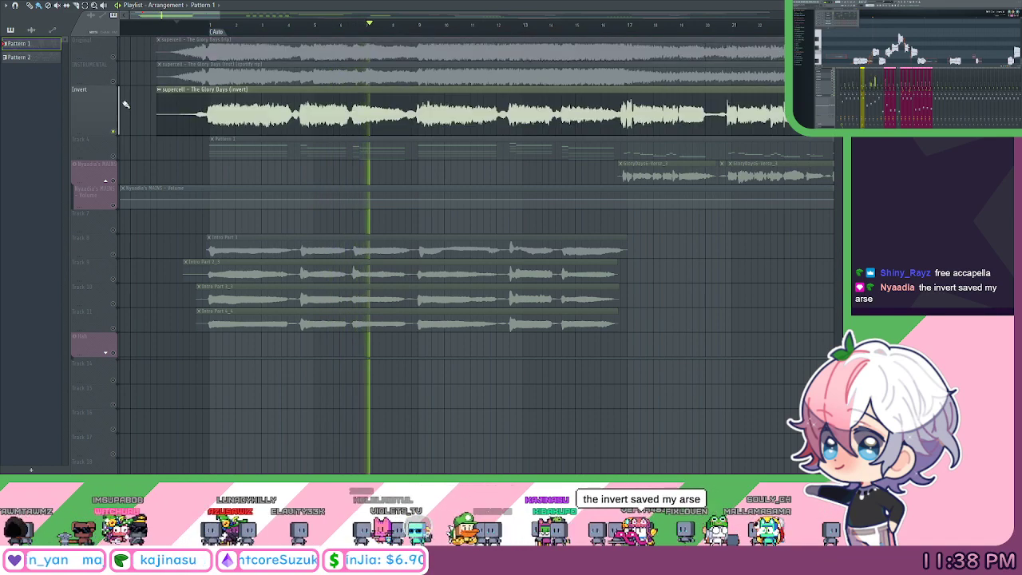
pyautogui.click(115, 62)
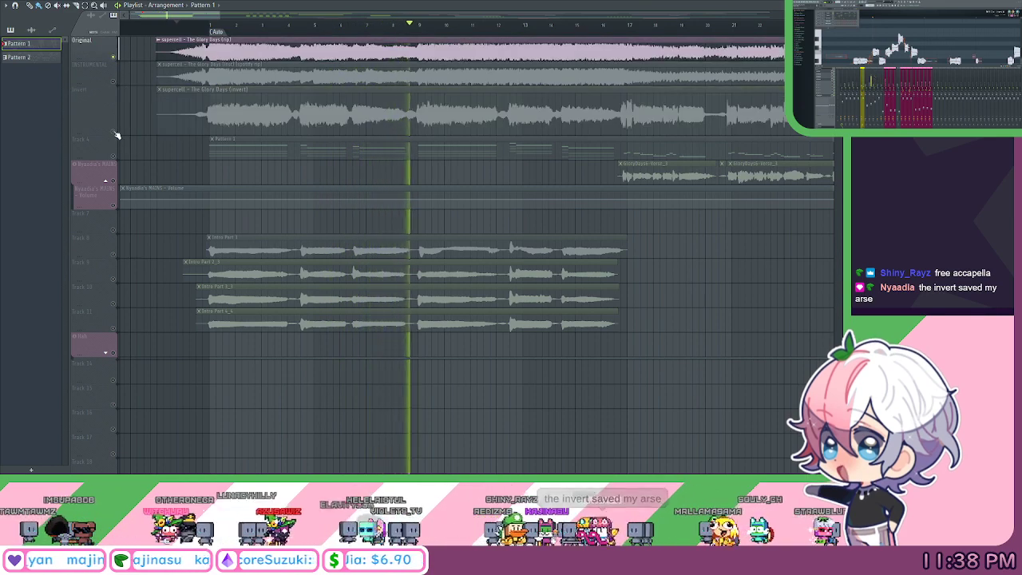
pyautogui.click(116, 135)
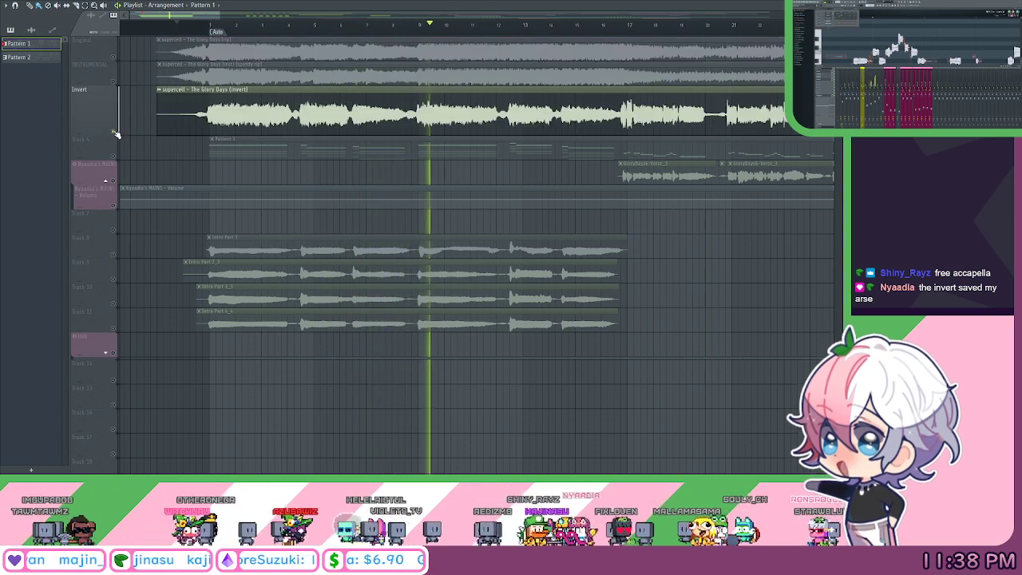
pyautogui.click(115, 61)
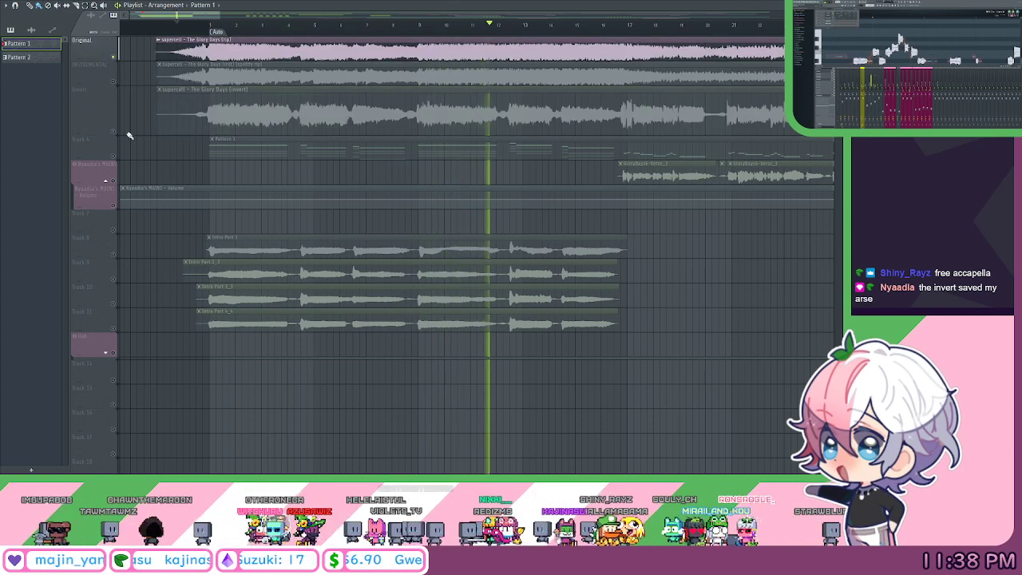
pyautogui.click(116, 132)
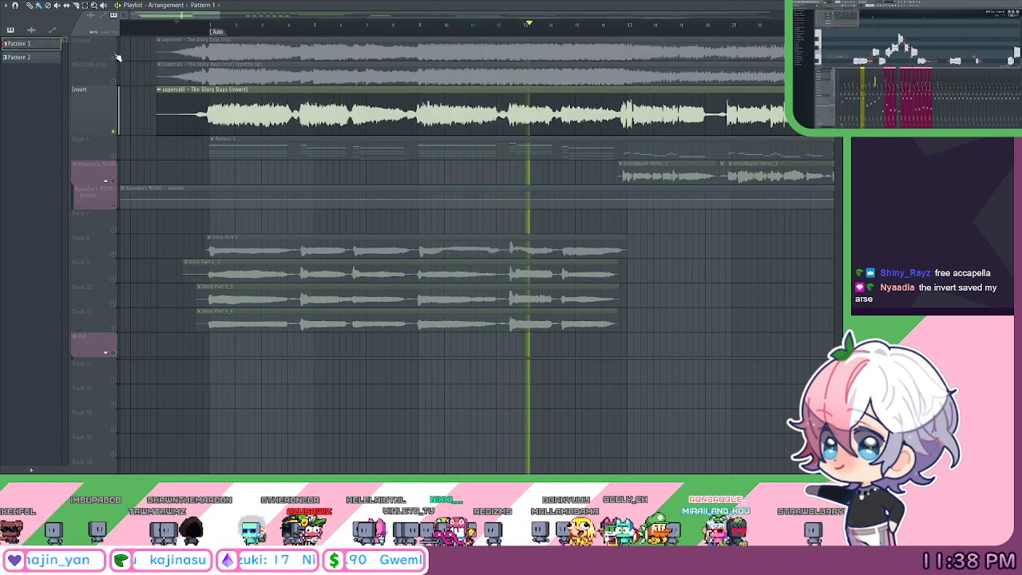
pyautogui.click(116, 131)
pyautogui.click(116, 131)
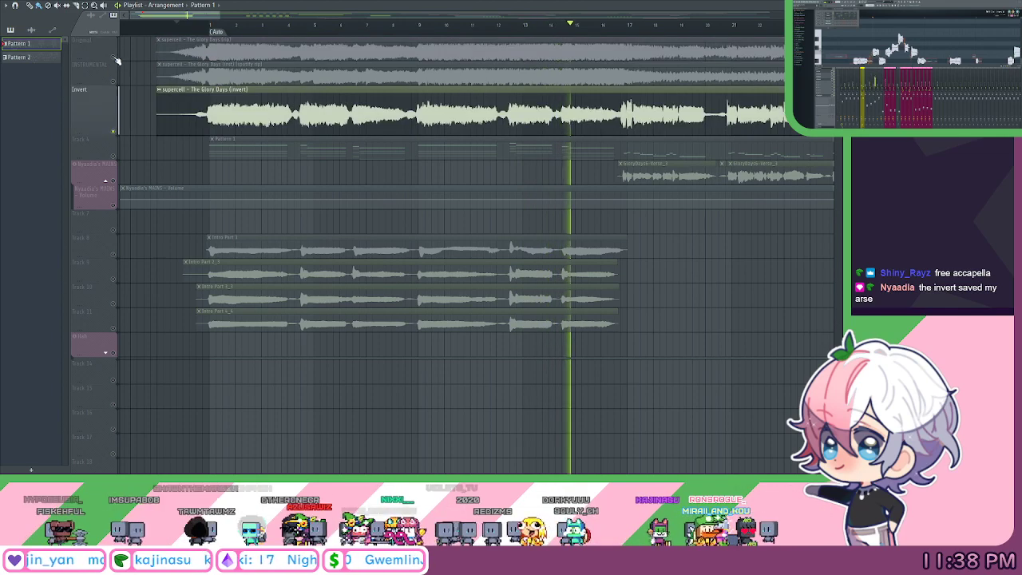
pyautogui.click(116, 60)
pyautogui.click(115, 132)
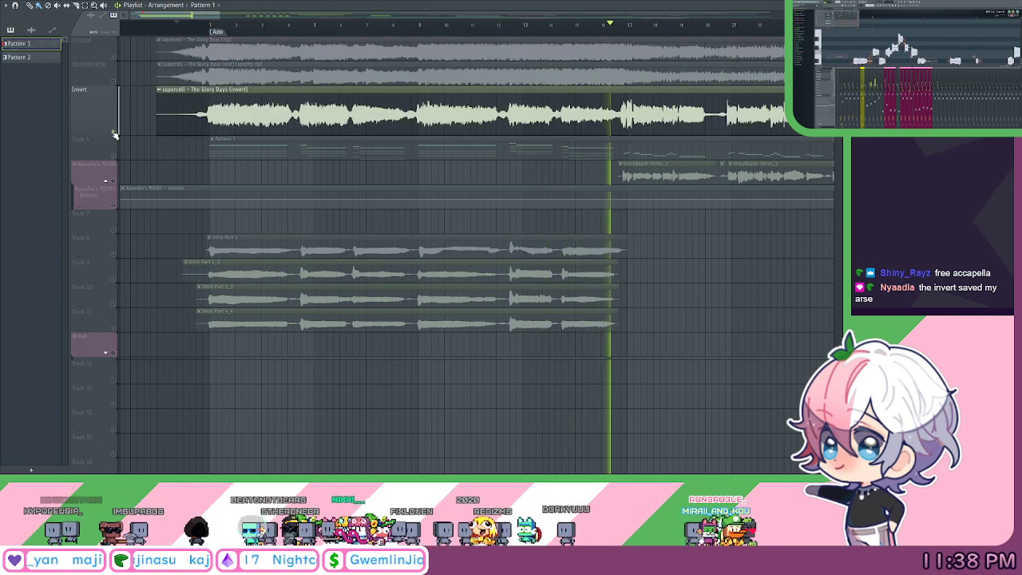
pyautogui.click(115, 58)
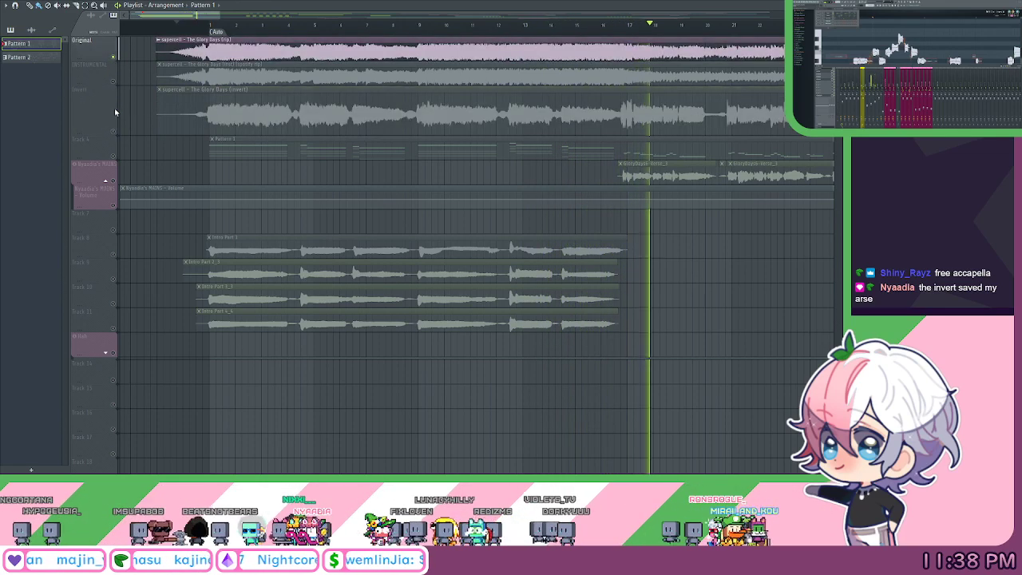
pyautogui.rightClick(115, 134)
pyautogui.press('space')
pyautogui.scroll(-4, 360, 26)
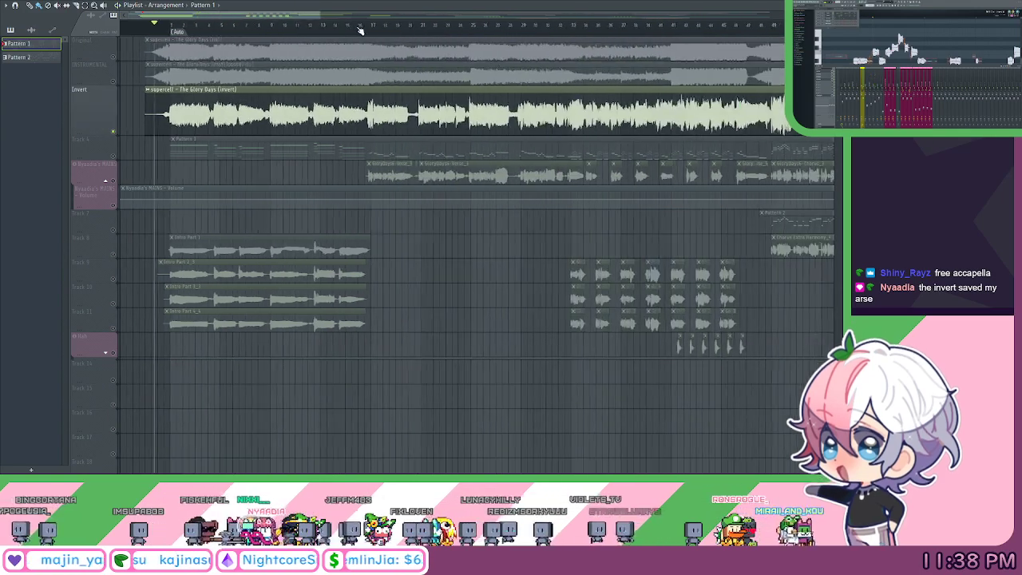
# Play the soloed Invert track from bar 33 to hear the pre-chorus reference vocals, and stop playback.
pyautogui.moveTo(661, 118); pyautogui.dragTo(468, 41)
pyautogui.scroll(4, 471, 30)
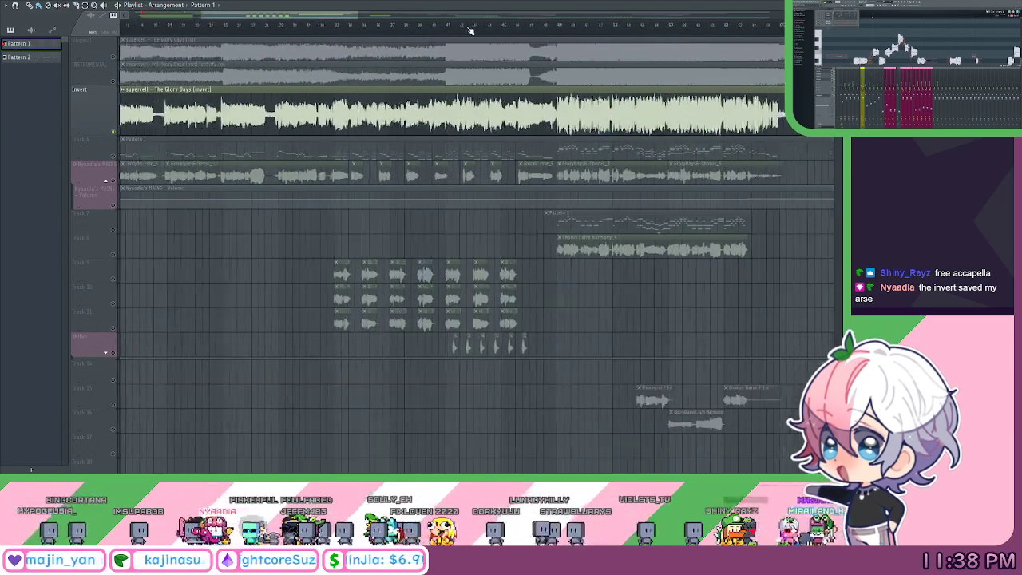
pyautogui.scroll(2, 471, 29)
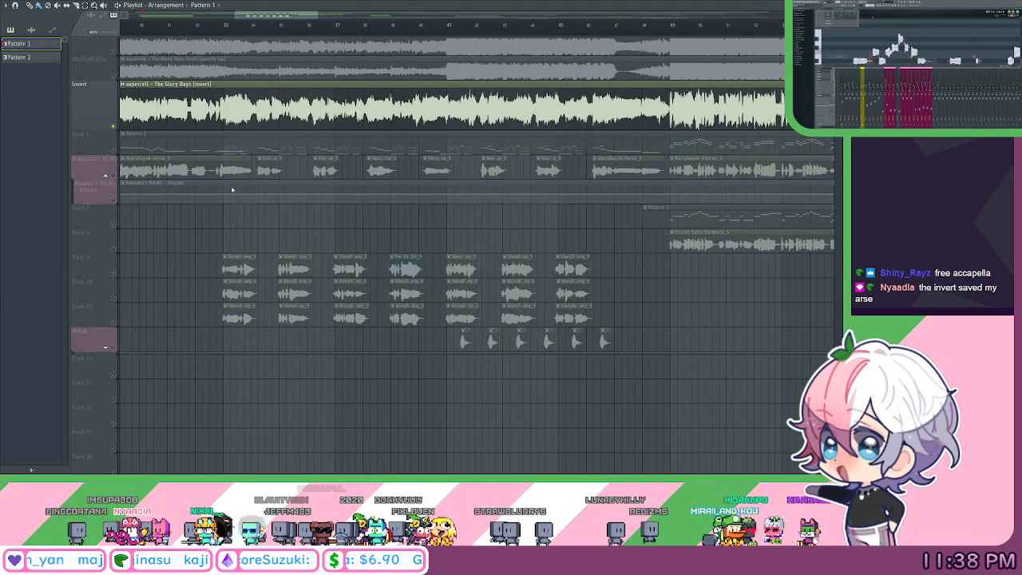
pyautogui.click(227, 25)
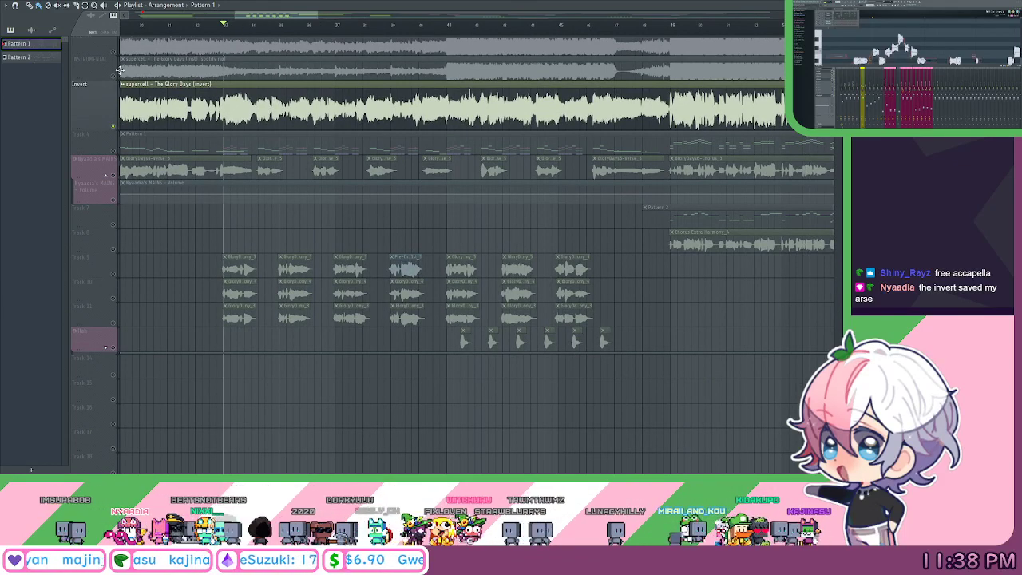
pyautogui.press('space')
pyautogui.scroll(1, 233, 24)
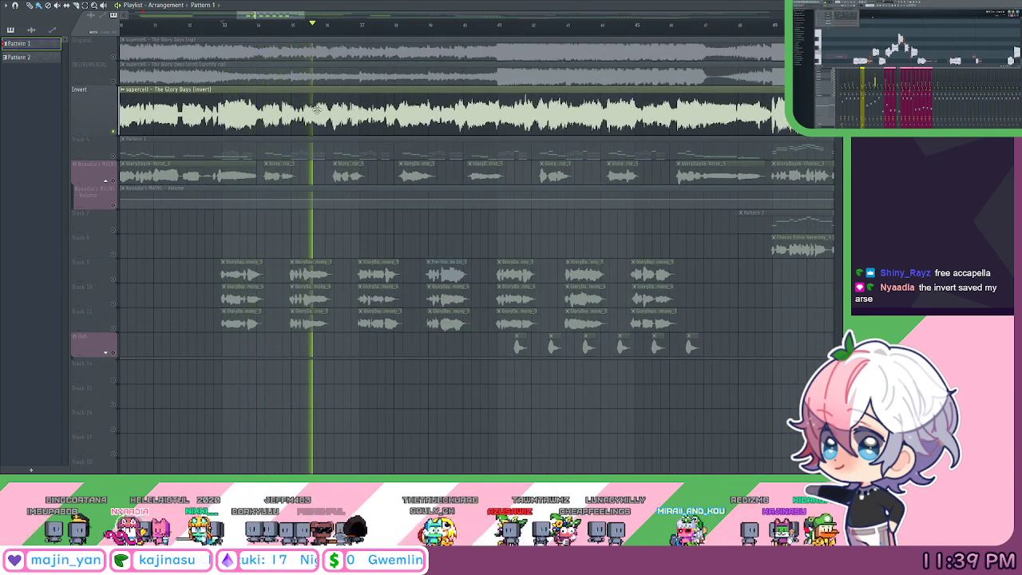
pyautogui.press('space')
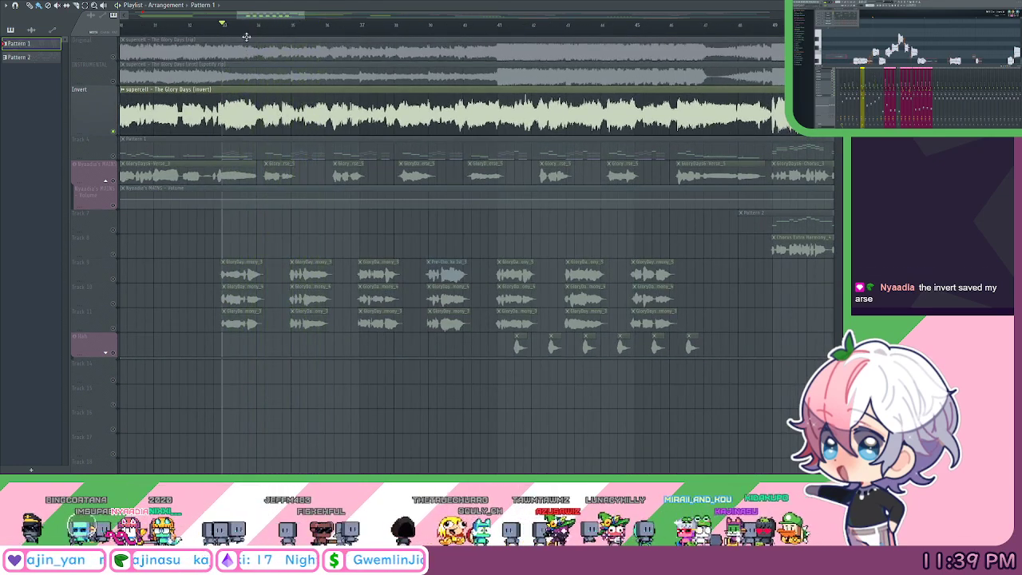
# Preview the first High Oct, Tight and Oblique Harmony clips stacked at bar 33 one after another.
pyautogui.scroll(2, 246, 37)
pyautogui.scroll(-1, 266, 269)
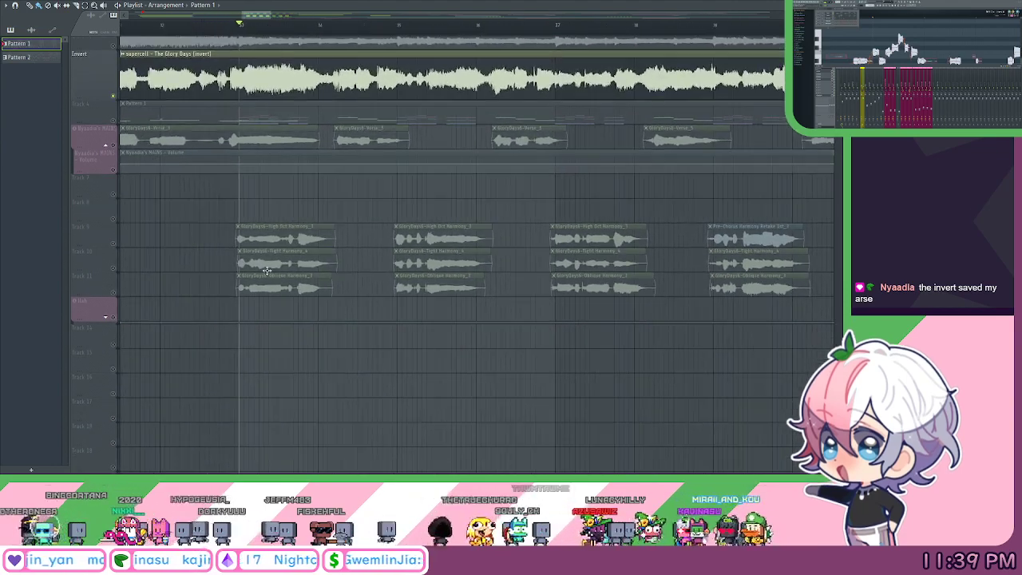
pyautogui.click(238, 227)
pyautogui.click(254, 243)
pyautogui.click(239, 251)
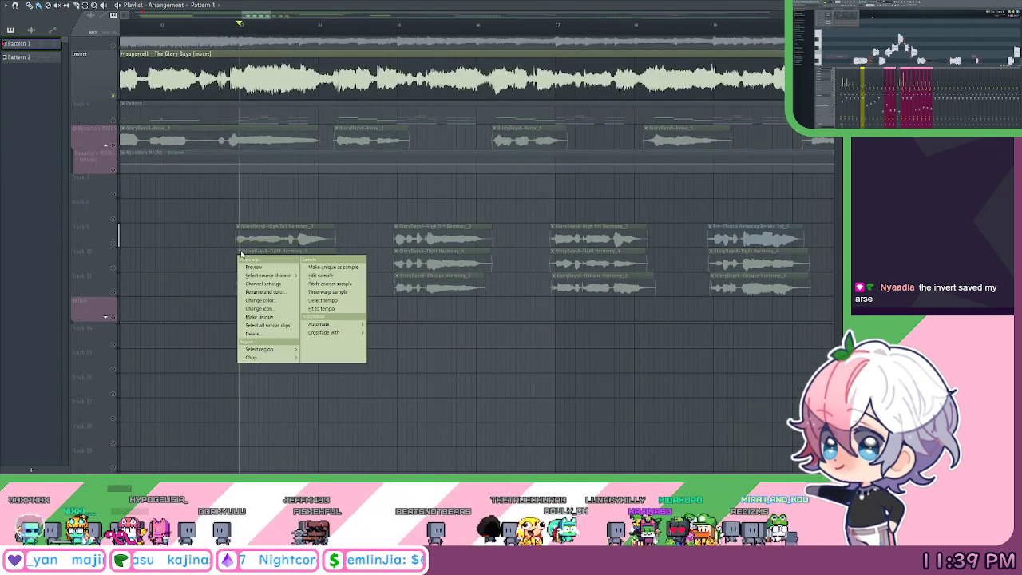
pyautogui.click(254, 268)
pyautogui.rightClick(244, 279)
pyautogui.click(254, 291)
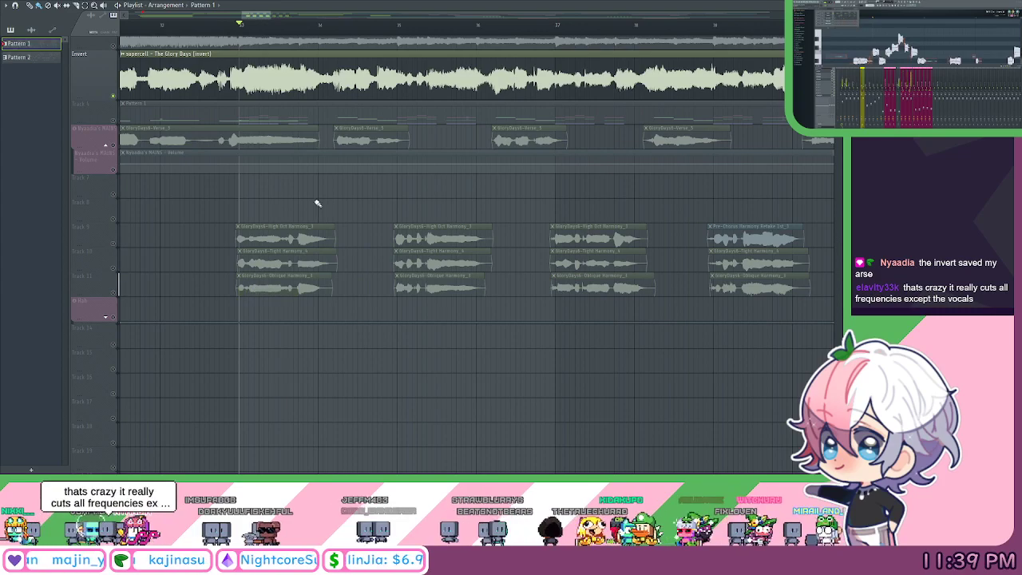
# Replay the soloed Invert track from bar 33 through the pre-chorus harmony sections, and stop playback.
pyautogui.scroll(1, 320, 211)
pyautogui.scroll(-1, 244, 89)
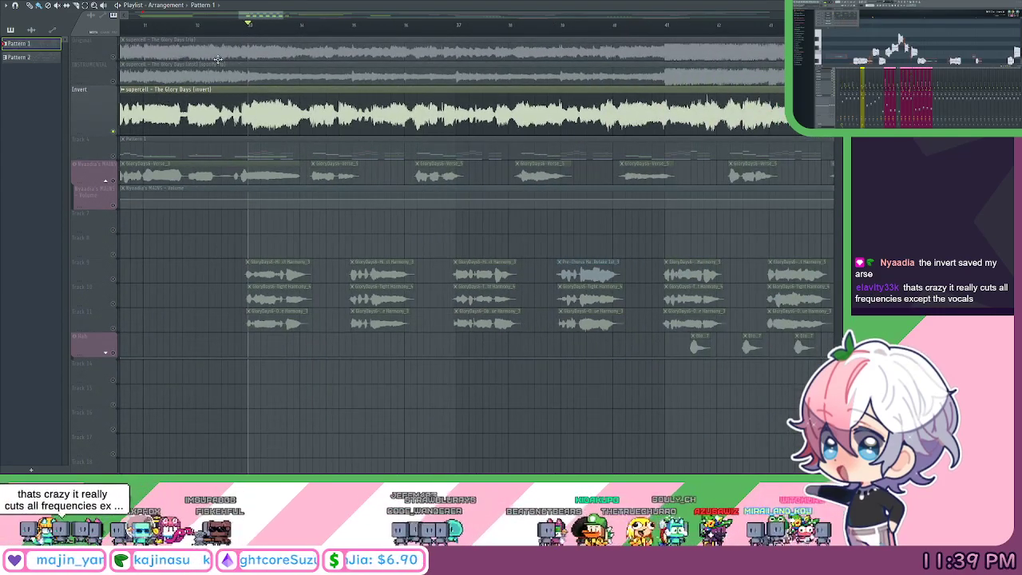
pyautogui.press('space')
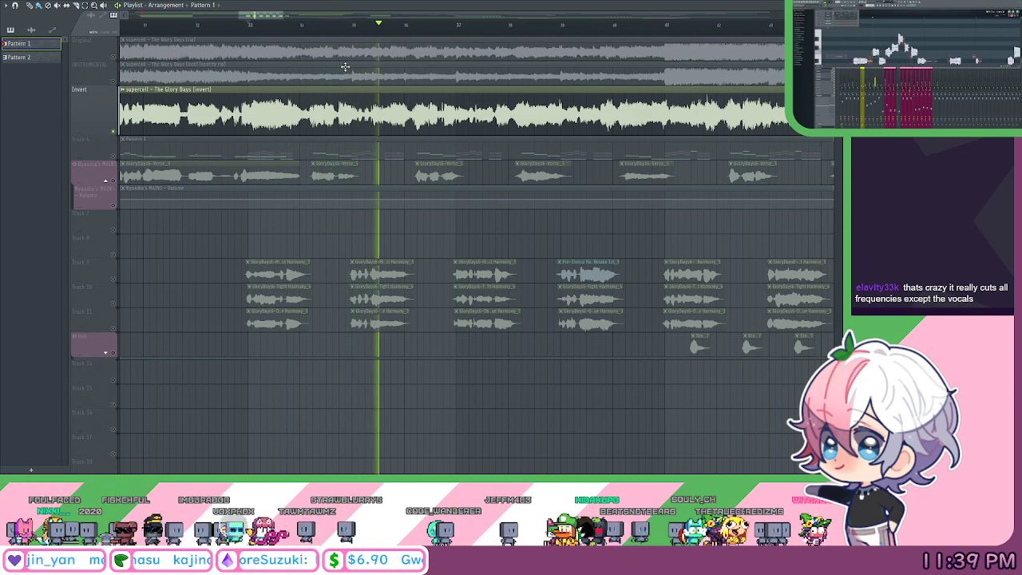
pyautogui.scroll(-3, 342, 41)
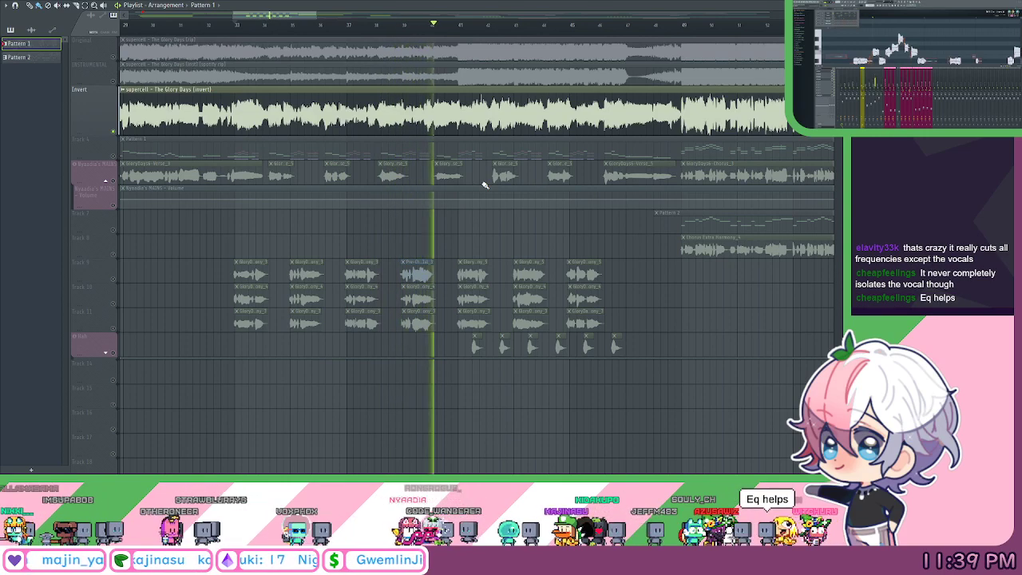
pyautogui.press('space')
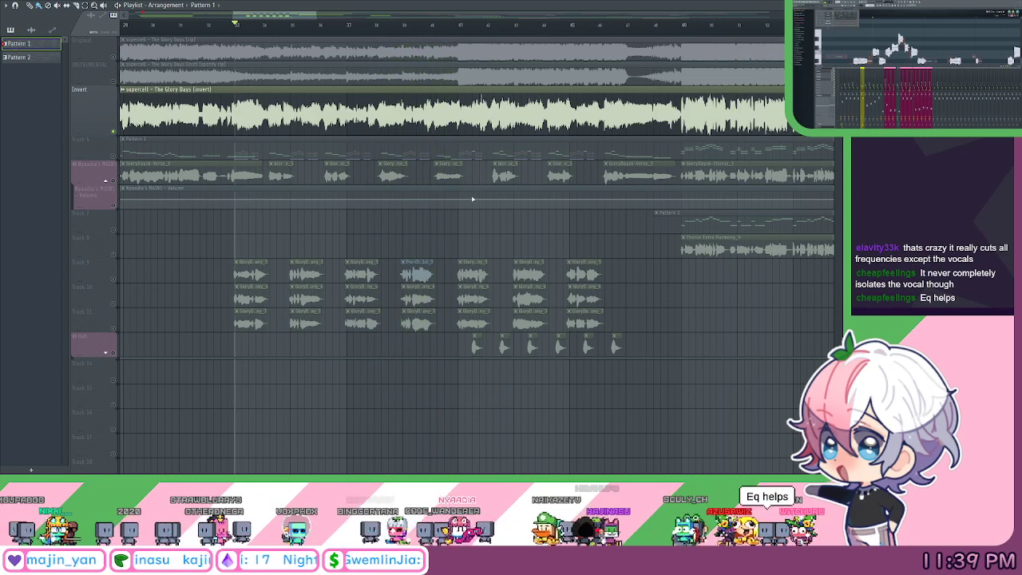
# Play the soloed Invert track briefly from just before bar 33, stop, and move the playback position to bar 37.
pyautogui.hscroll(-1, 326, 59)
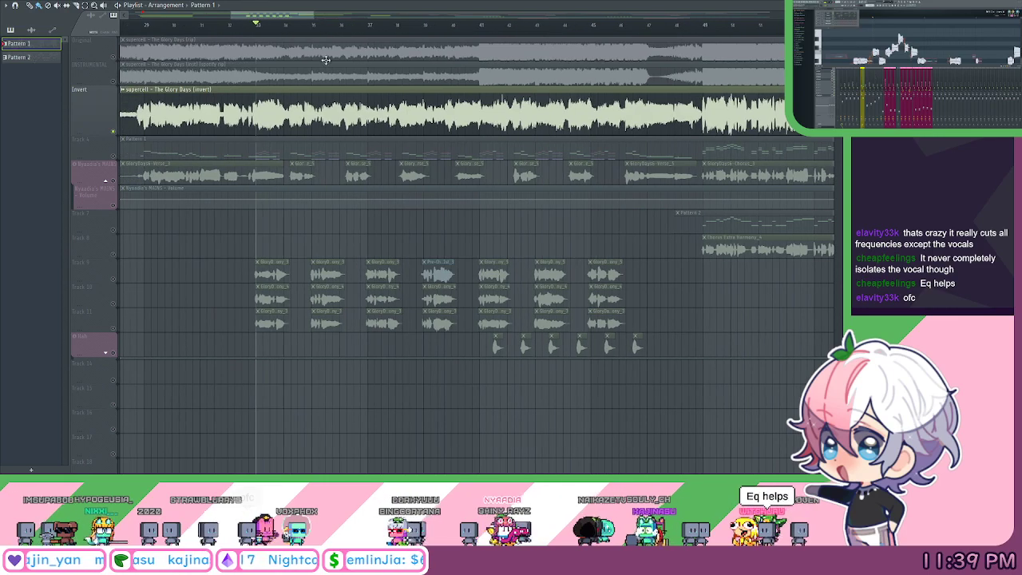
pyautogui.scroll(3, 303, 27)
pyautogui.hscroll(-1, 456, 255)
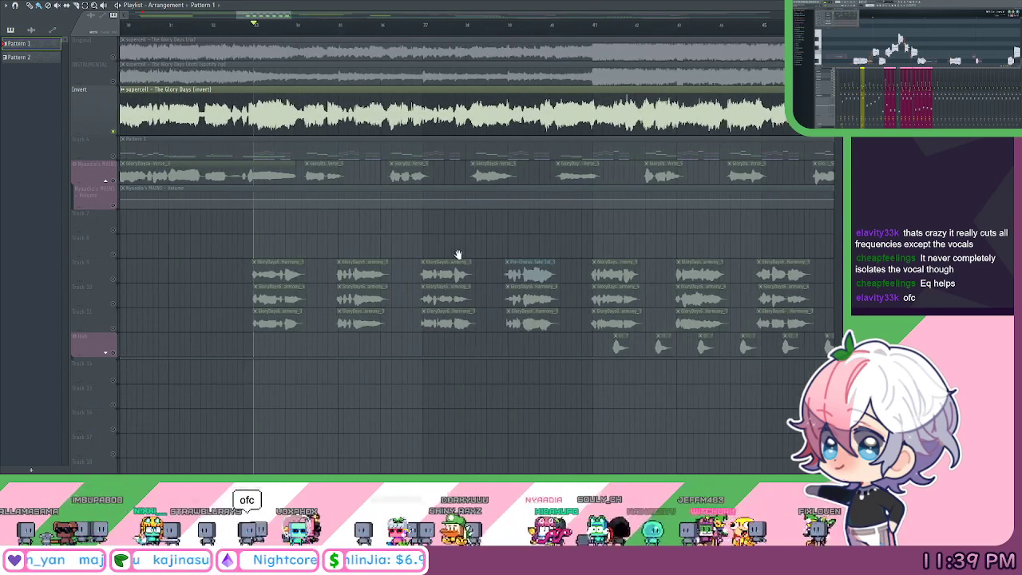
pyautogui.scroll(2, 354, 43)
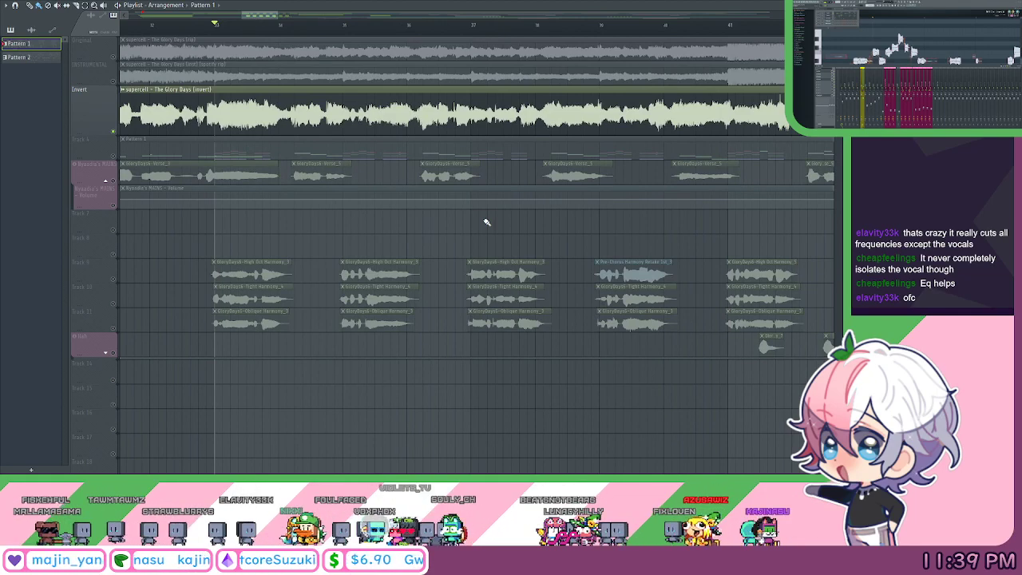
pyautogui.click(205, 36)
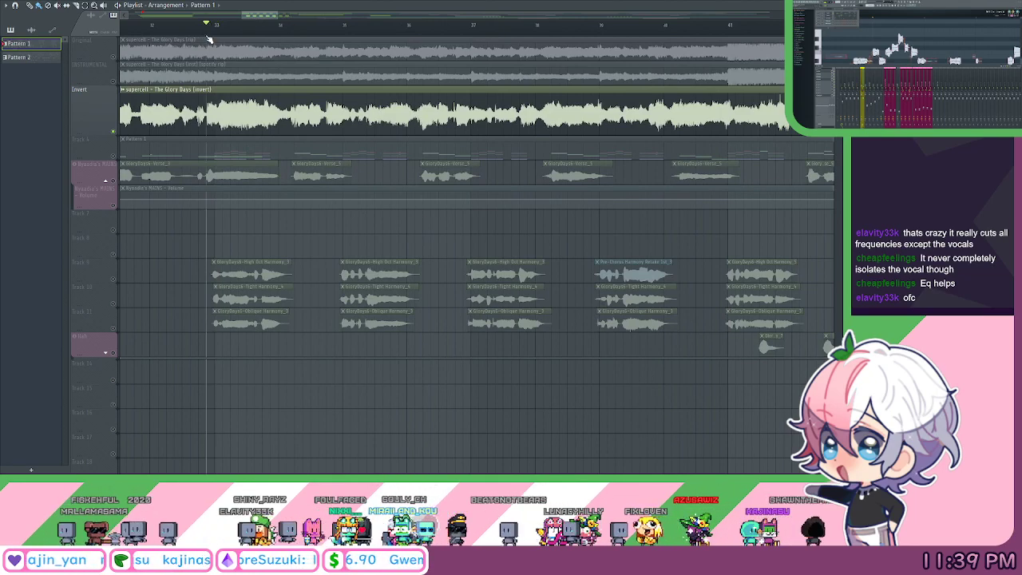
pyautogui.press('space')
pyautogui.press('space')
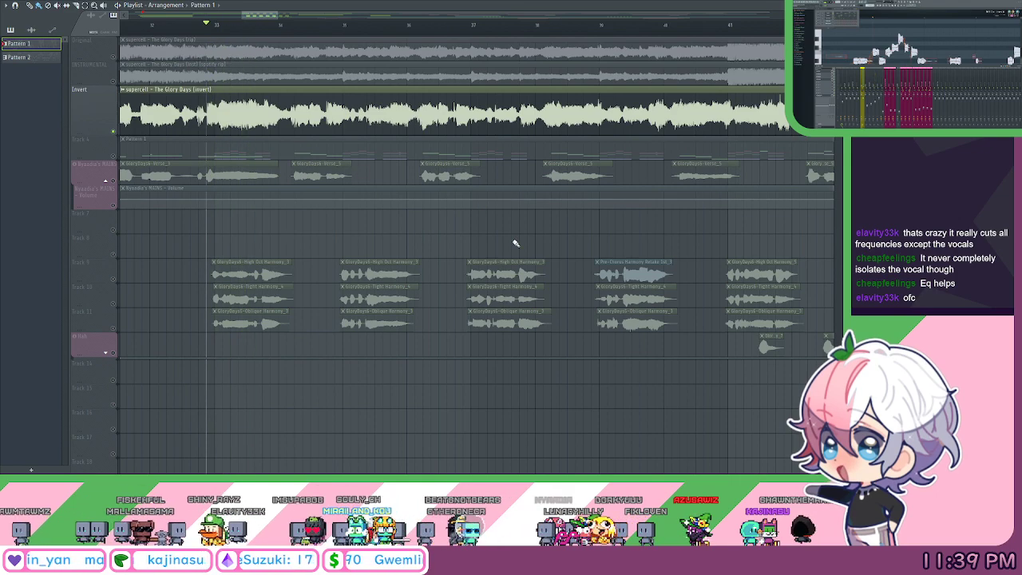
pyautogui.moveTo(461, 104); pyautogui.dragTo(401, 101)
pyautogui.click(412, 32)
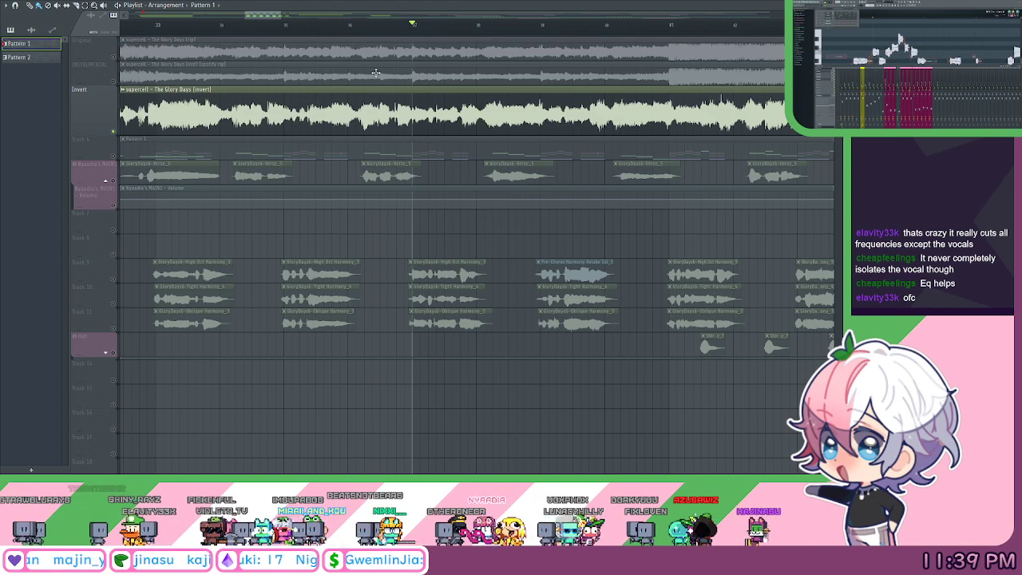
pyautogui.hscroll(3, 455, 116)
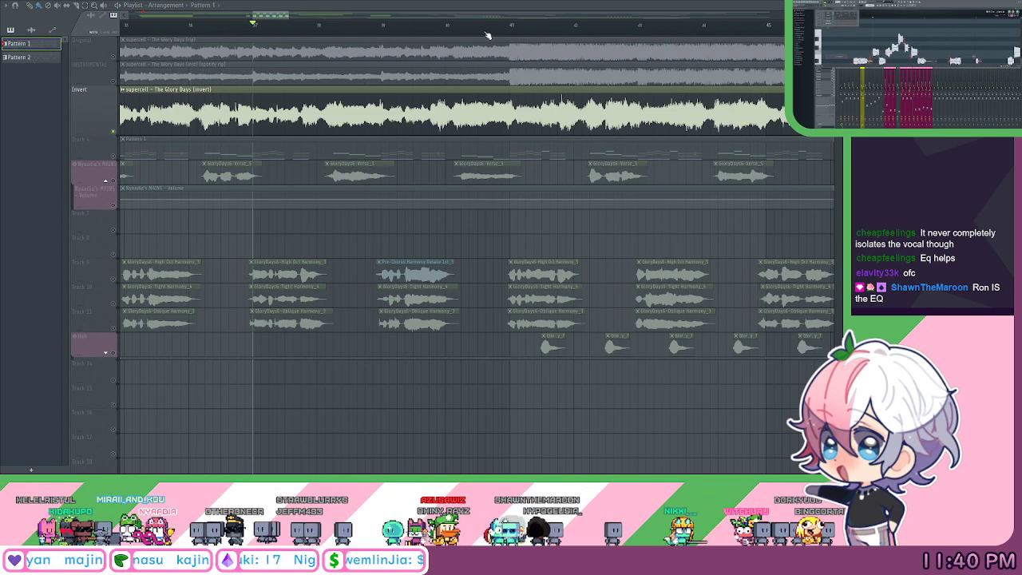
# Play the soloed Invert track from bar 41, stop it, and preview the first short vocal clip below the harmony stacks.
pyautogui.click(522, 32)
pyautogui.moveTo(484, 281); pyautogui.dragTo(406, 245)
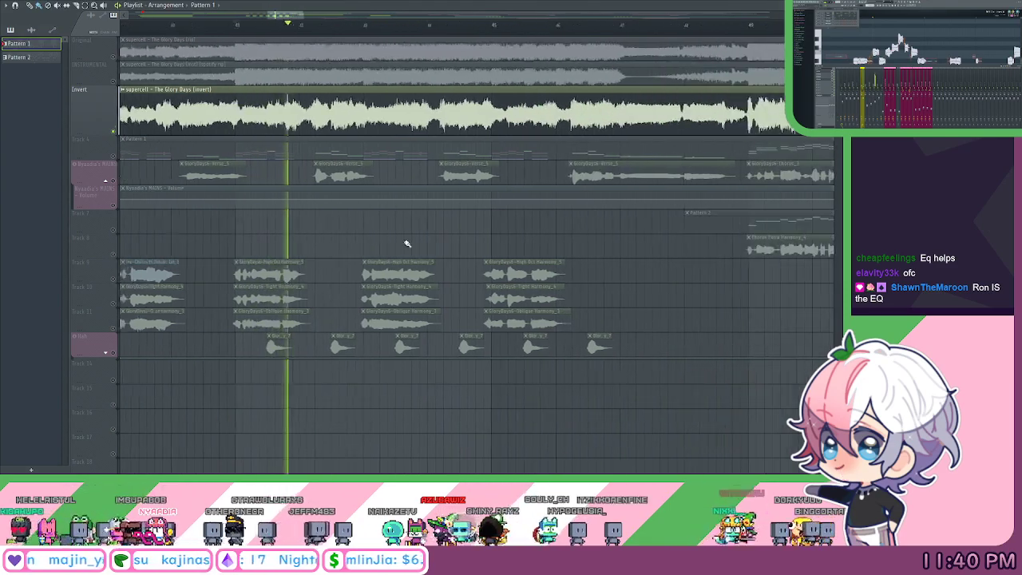
pyautogui.scroll(-2, 364, 32)
pyautogui.scroll(-1, 485, 209)
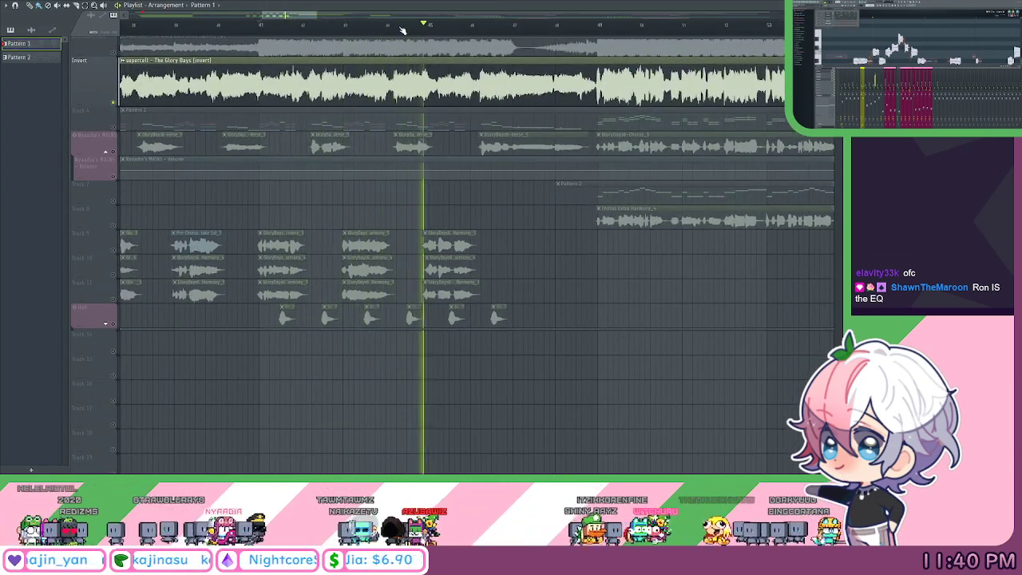
pyautogui.press('space')
pyautogui.scroll(-2, 403, 29)
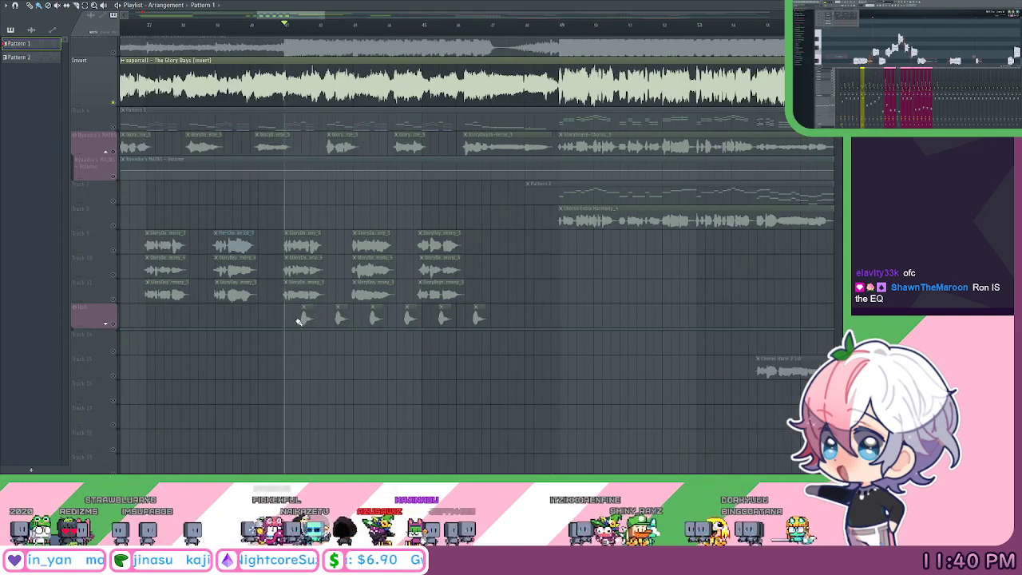
pyautogui.click(304, 308)
pyautogui.click(312, 324)
# Play the soloed Invert track around bar 143, where the short vocal clips repeat before the final chorus, and stop playback.
pyautogui.scroll(-6, 337, 34)
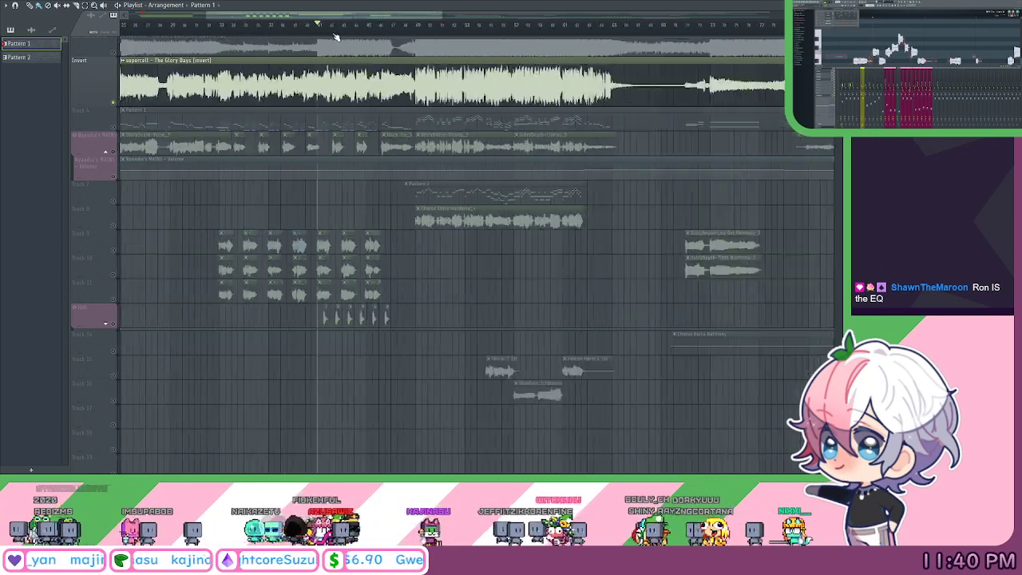
pyautogui.moveTo(661, 217); pyautogui.dragTo(426, 246)
pyautogui.moveTo(652, 256); pyautogui.dragTo(415, 221)
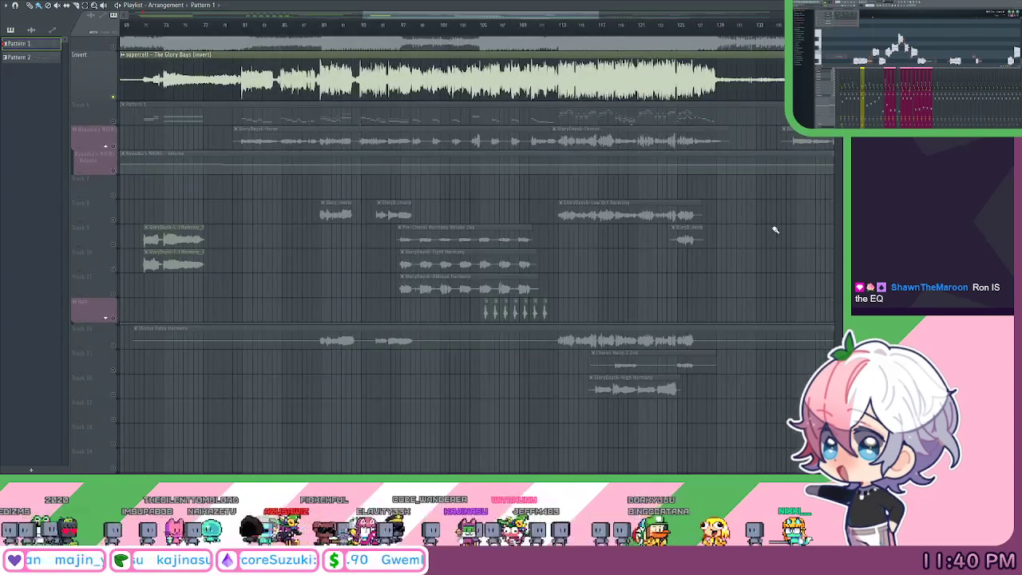
pyautogui.moveTo(772, 230); pyautogui.dragTo(324, 245)
pyautogui.scroll(3, 425, 30)
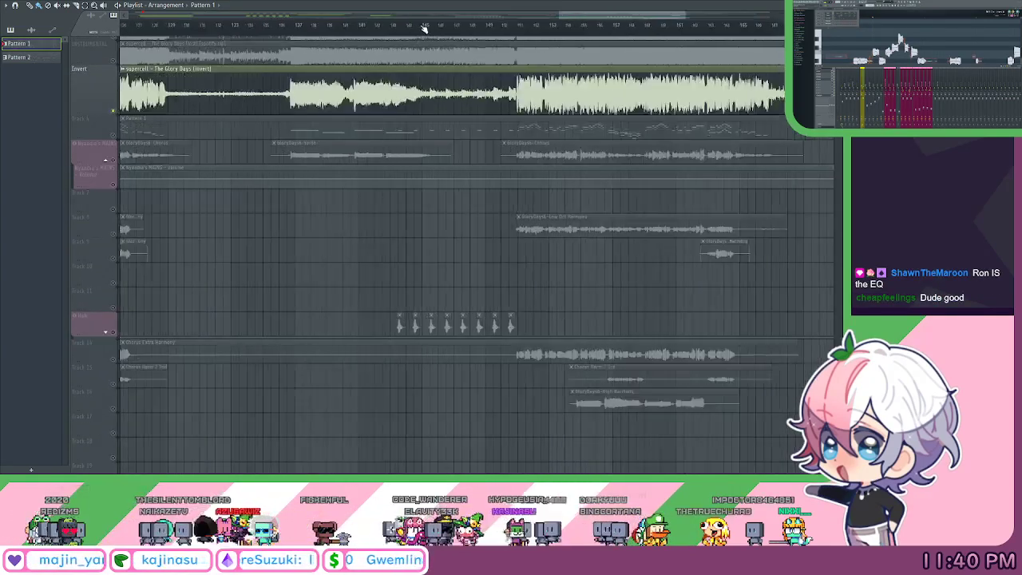
pyautogui.scroll(1, 425, 29)
pyautogui.click(388, 27)
pyautogui.moveTo(522, 148); pyautogui.dragTo(454, 169)
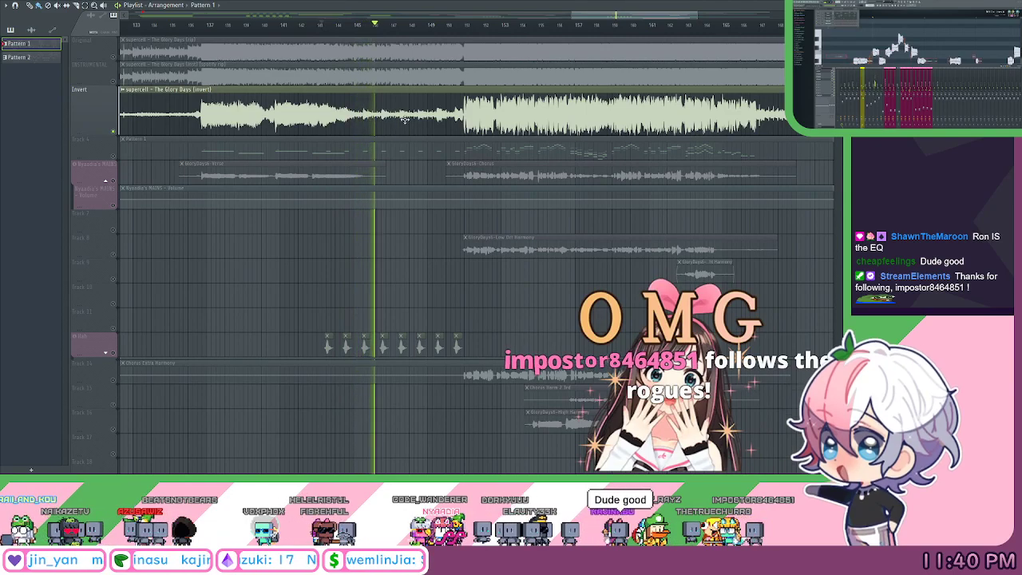
pyautogui.press('space')
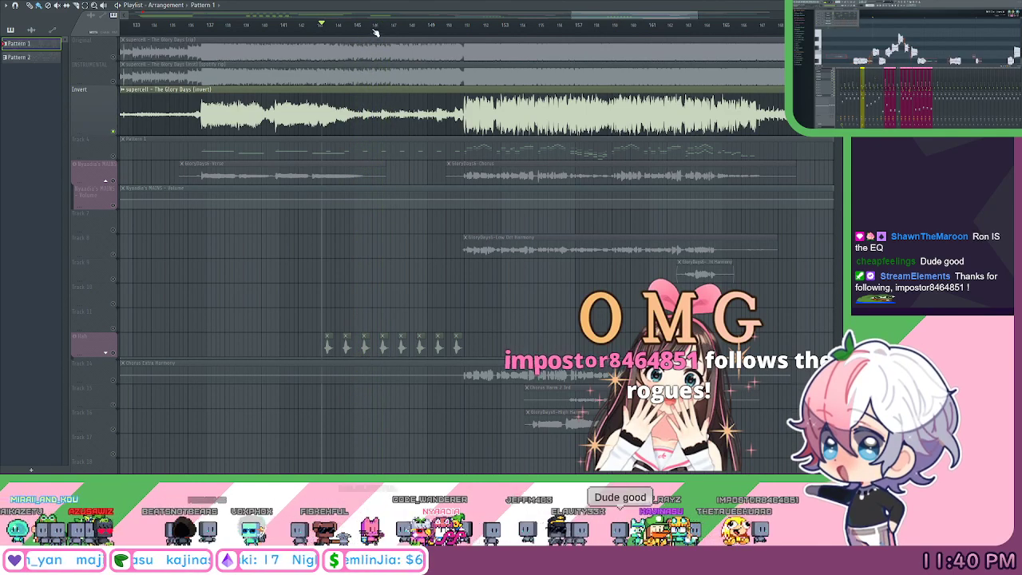
pyautogui.scroll(-4, 375, 32)
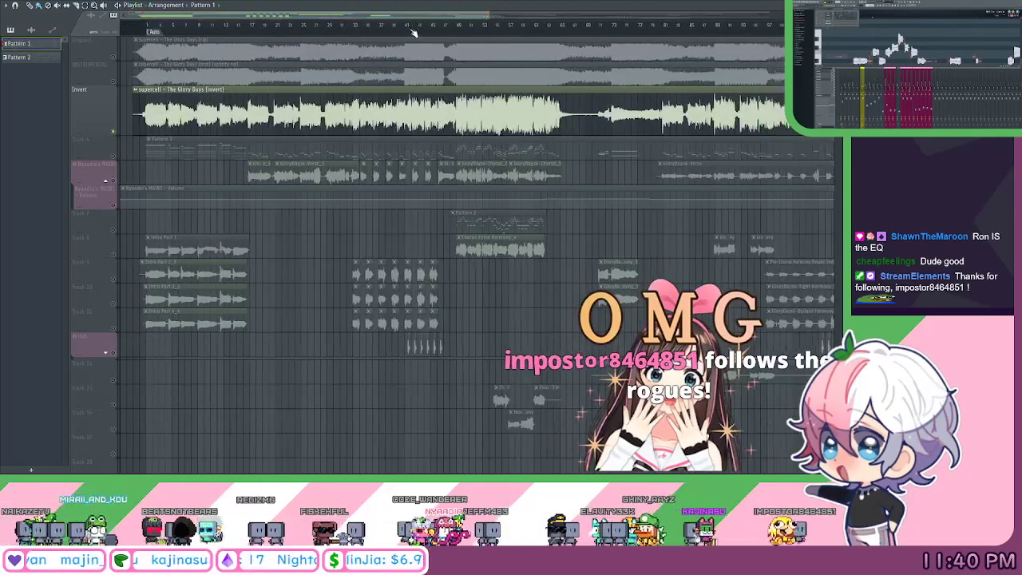
pyautogui.scroll(3, 413, 32)
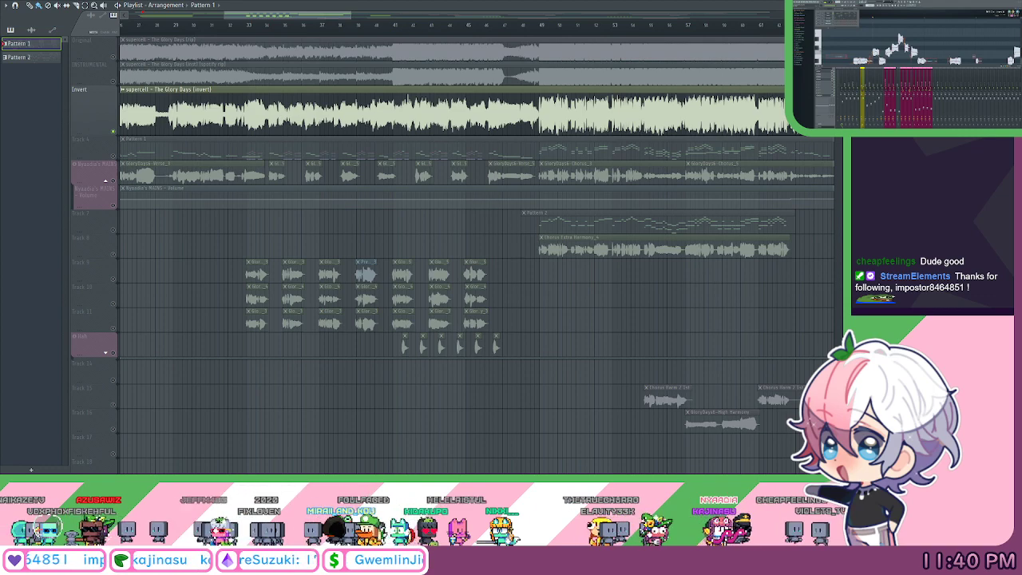
pyautogui.scroll(2, 273, 27)
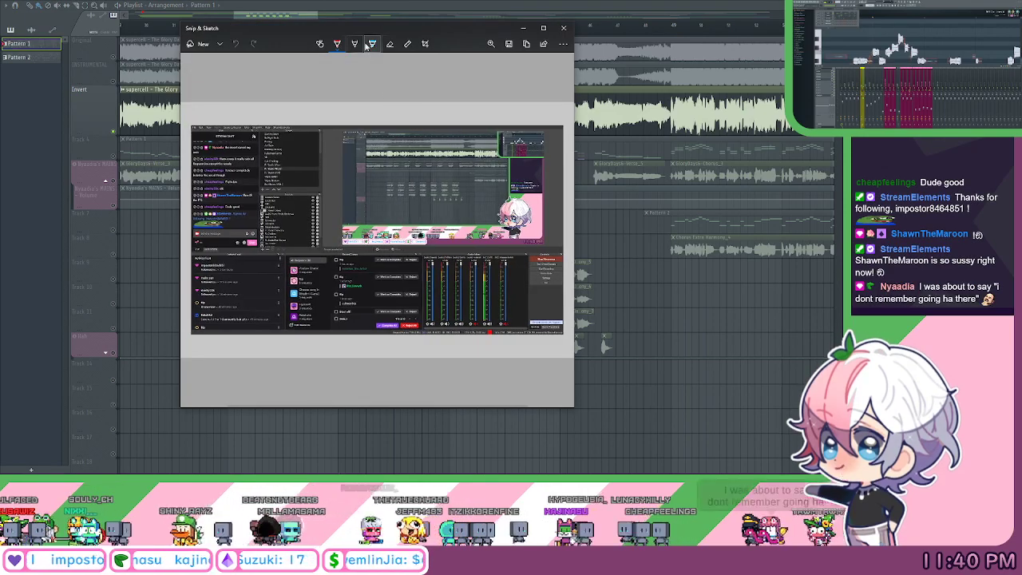
# Switch to the OBS screenshot in Snip & Sketch, circle the status bar's red square in red, and draw a sad face below it.
pyautogui.doubleClick(365, 31)
pyautogui.scroll(10, 532, 316)
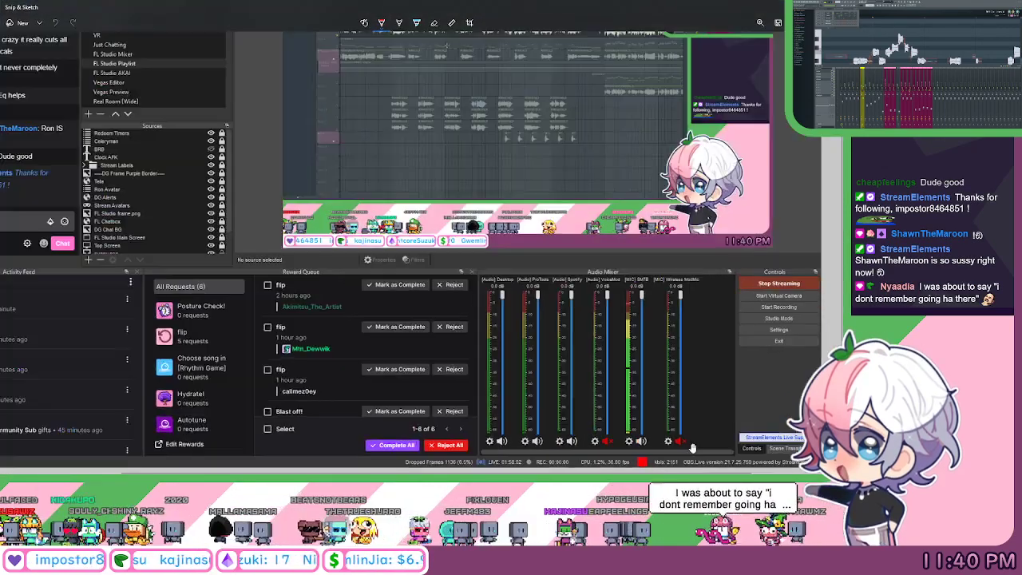
pyautogui.scroll(2, 633, 383)
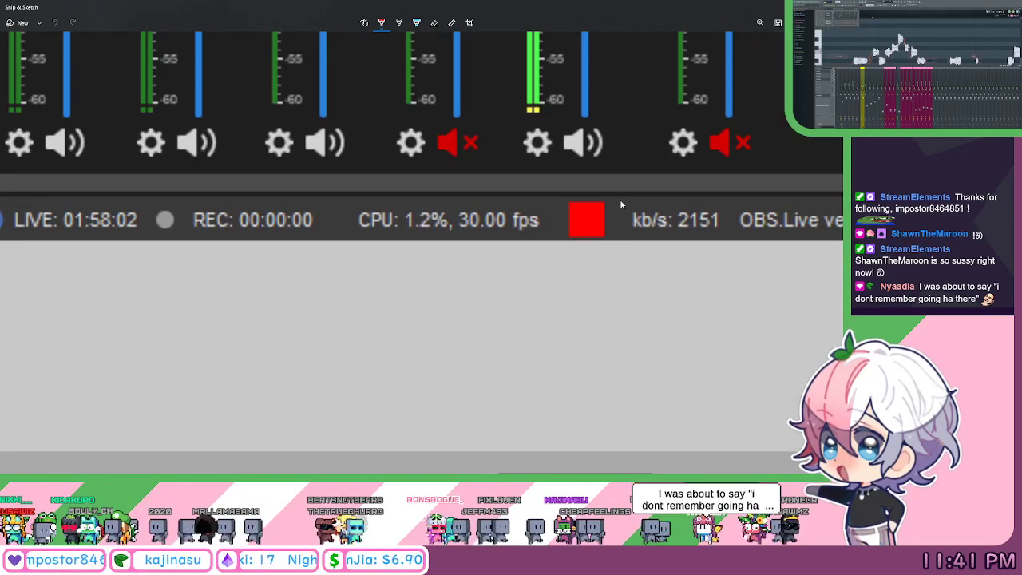
pyautogui.moveTo(583, 185)
pyautogui.mouseDown()
pyautogui.moveTo(597, 275)
pyautogui.moveTo(608, 169)
pyautogui.moveTo(514, 264)
pyautogui.mouseUp()
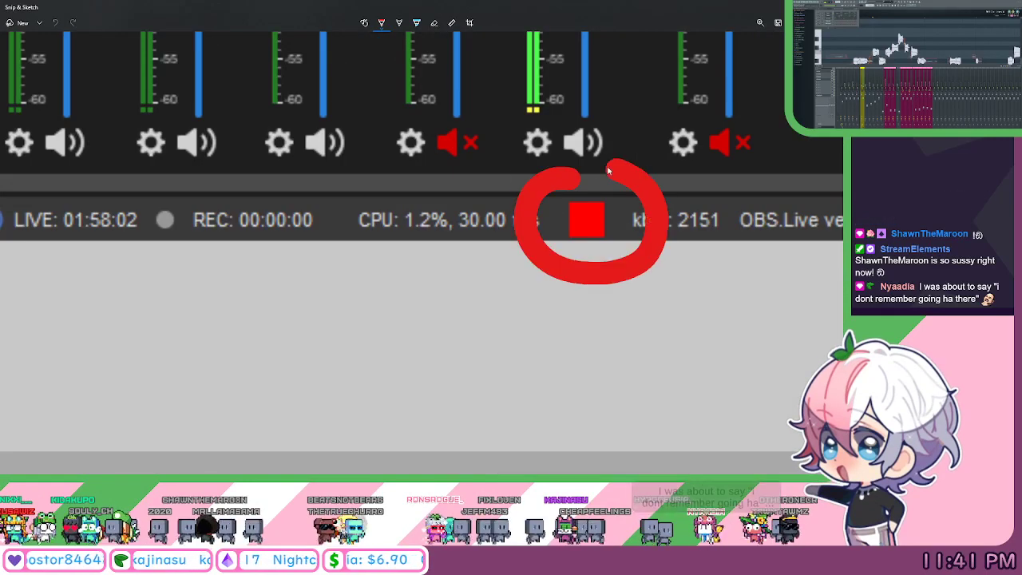
pyautogui.click(451, 280)
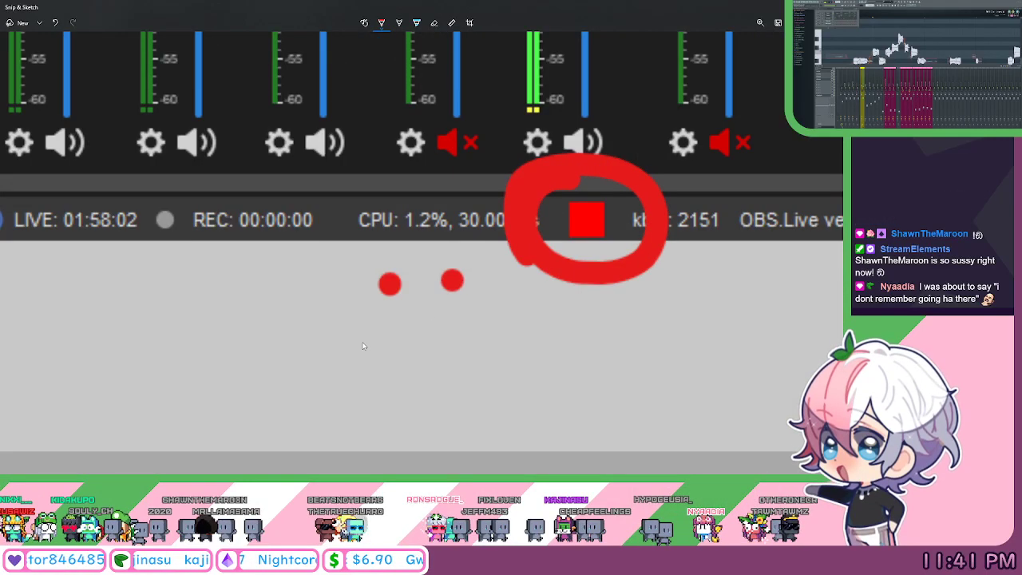
pyautogui.moveTo(349, 348)
pyautogui.mouseDown()
pyautogui.moveTo(433, 317)
pyautogui.moveTo(513, 356)
pyautogui.mouseUp()
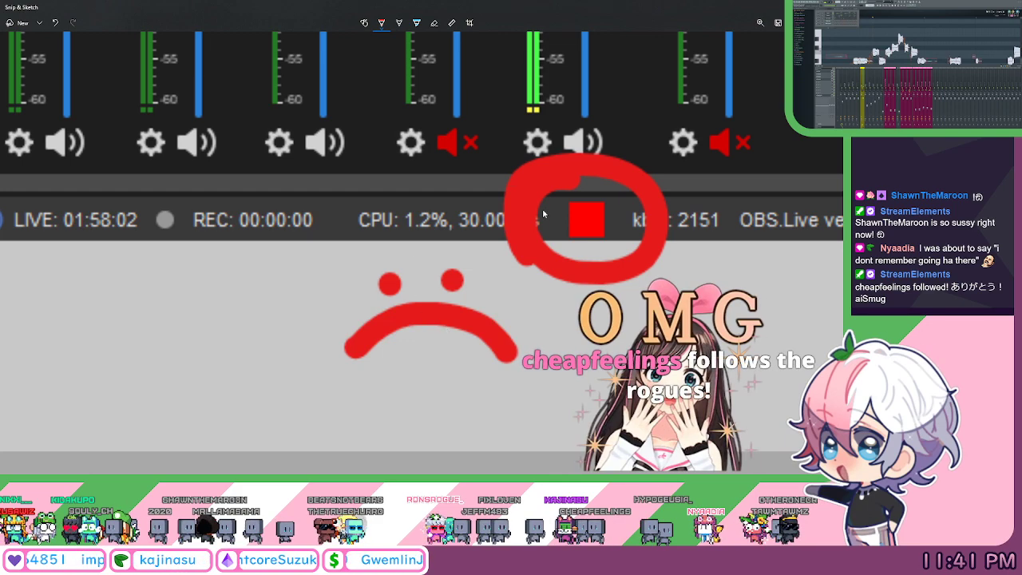
pyautogui.scroll(2, 447, 174)
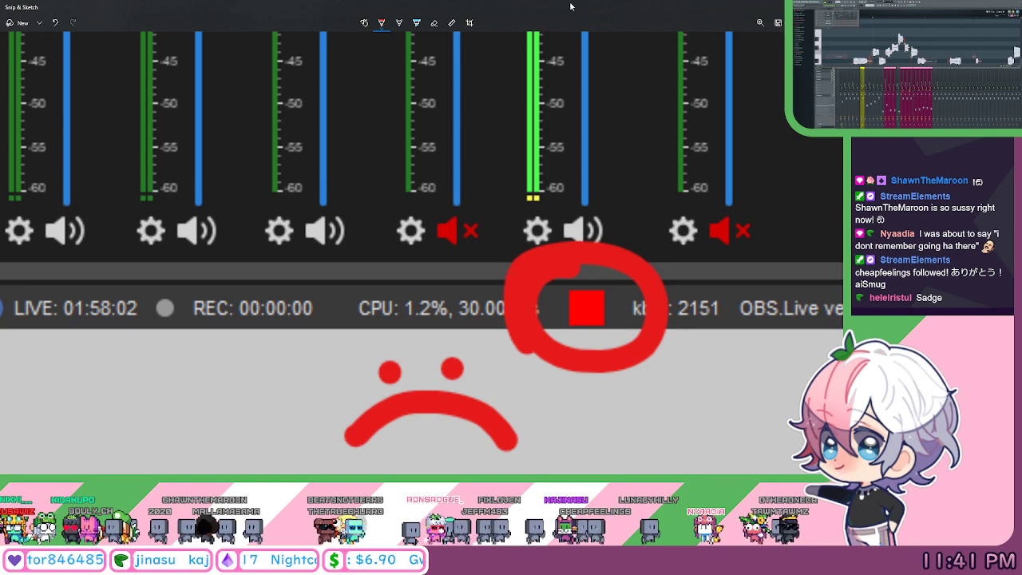
pyautogui.scroll(-5, 506, 205)
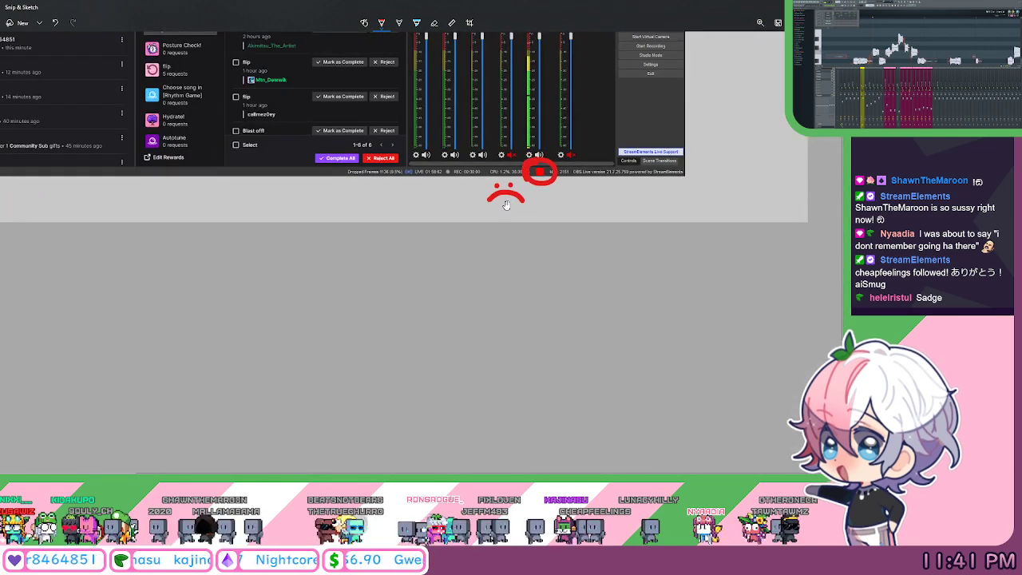
pyautogui.scroll(5, 467, 132)
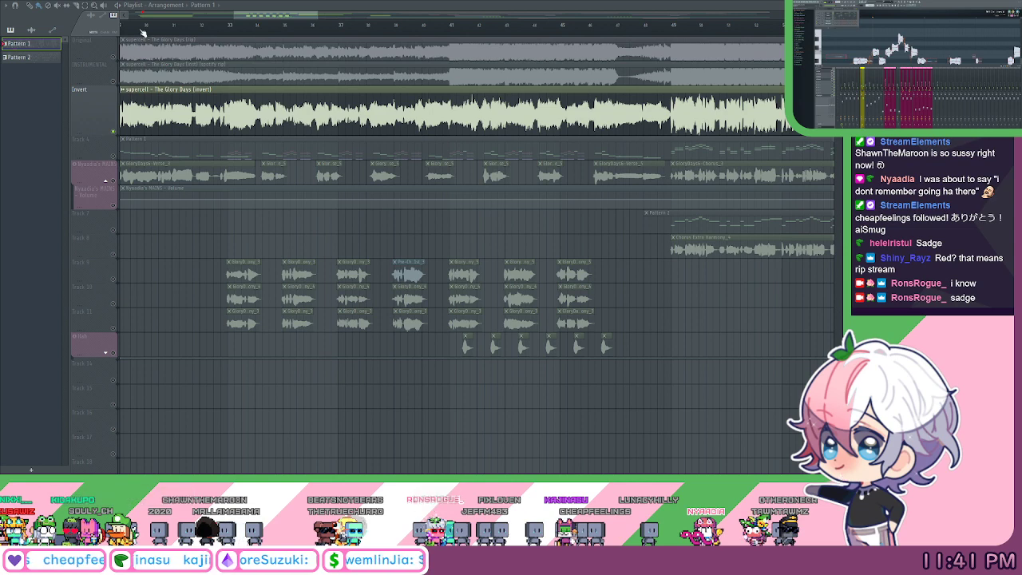
# Play the soloed Invert track into the first harmony stack from just before bar 33, then stop.
pyautogui.moveTo(273, 17); pyautogui.dragTo(265, 18)
pyautogui.click(288, 28)
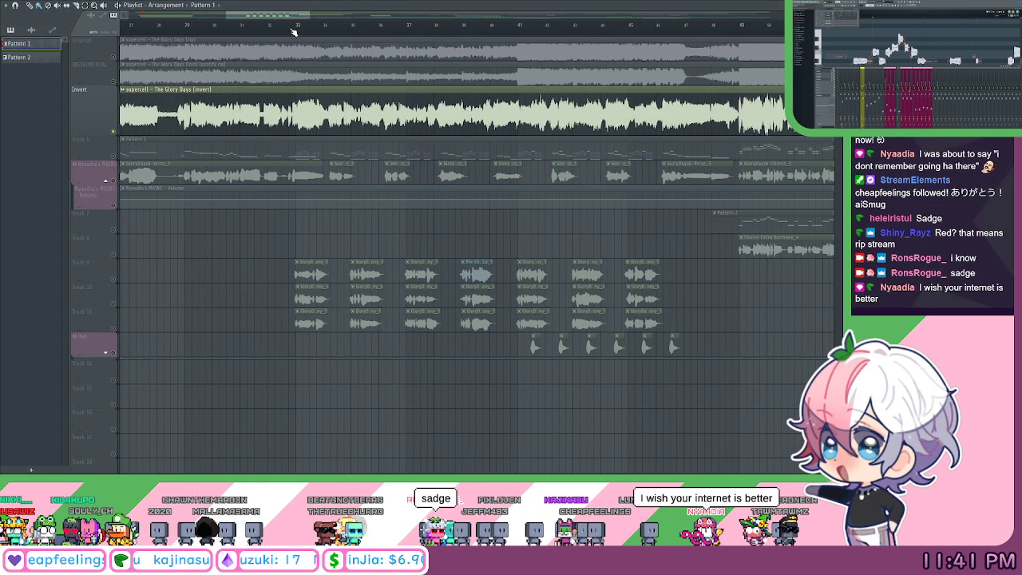
pyautogui.press('space')
pyautogui.scroll(2, 303, 29)
pyautogui.press('space')
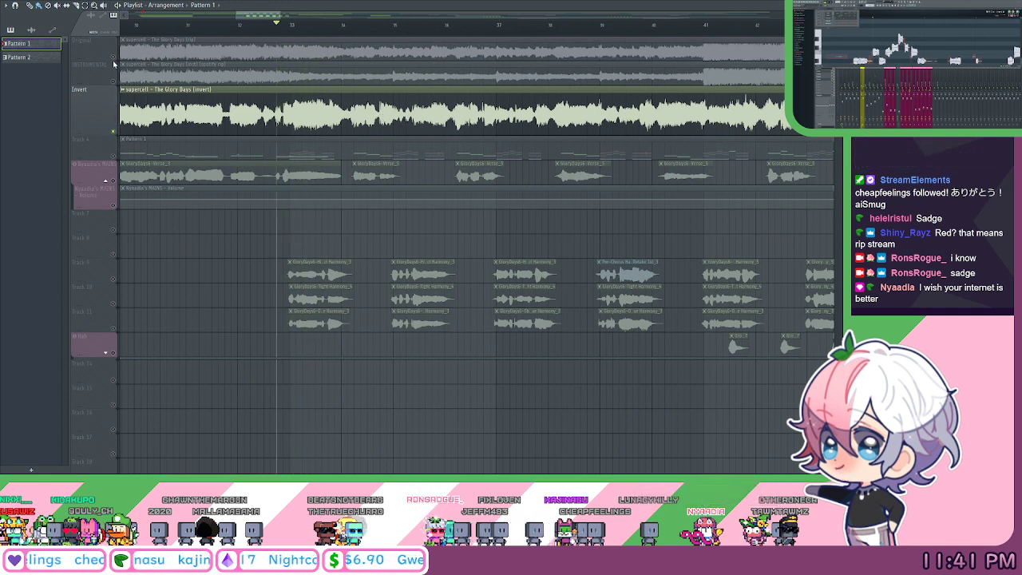
# Take the Invert track off solo, restore the instrumental and vocal tracks, and mute Invert and Track 4.
pyautogui.rightClick(114, 57)
pyautogui.rightClick(113, 58)
pyautogui.click(113, 132)
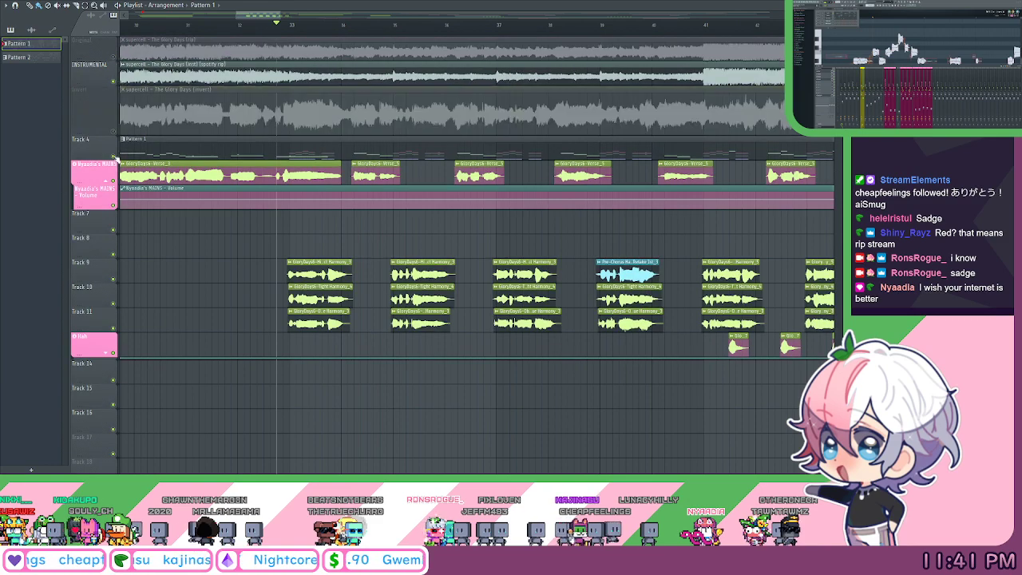
pyautogui.click(113, 156)
# Play the arrangement from just before bar 33, jump ahead into the first chorus, and stop playback before the Chorus Harm 2 1st clip.
pyautogui.click(270, 24)
pyautogui.press('space')
pyautogui.scroll(-4, 274, 31)
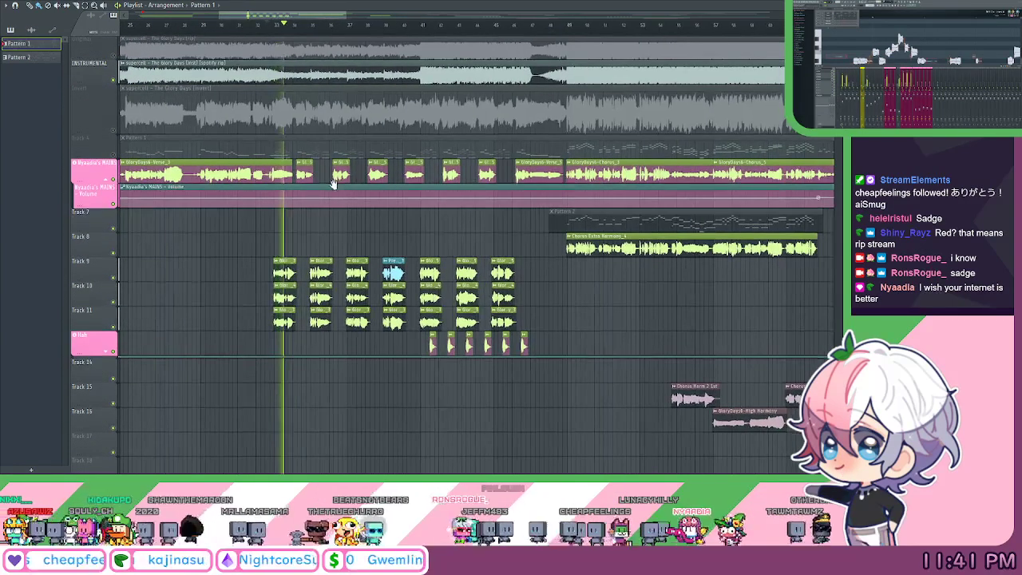
pyautogui.hscroll(4, 337, 35)
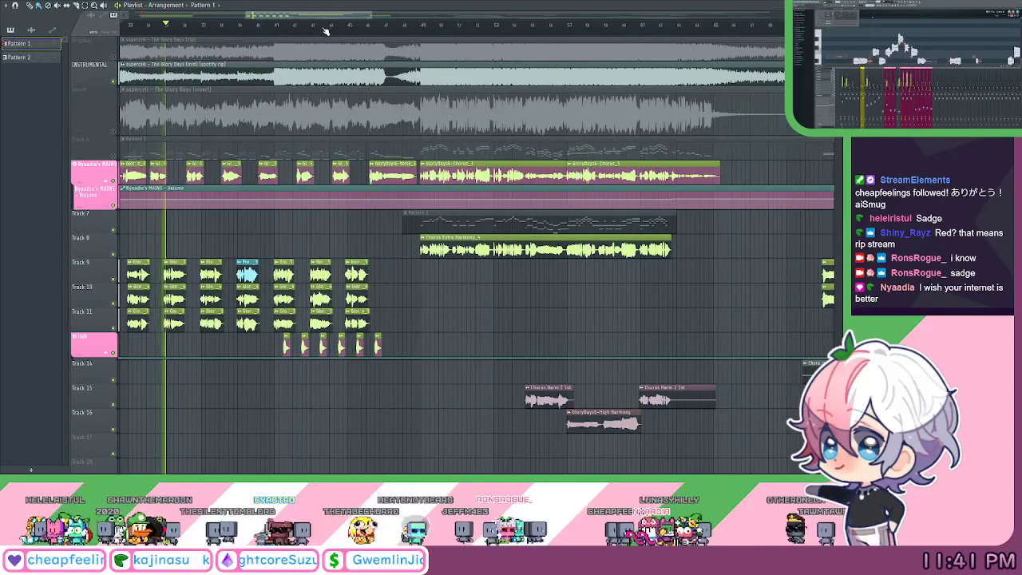
pyautogui.moveTo(396, 182); pyautogui.dragTo(303, 162)
pyautogui.click(334, 25)
pyautogui.scroll(5, 464, 53)
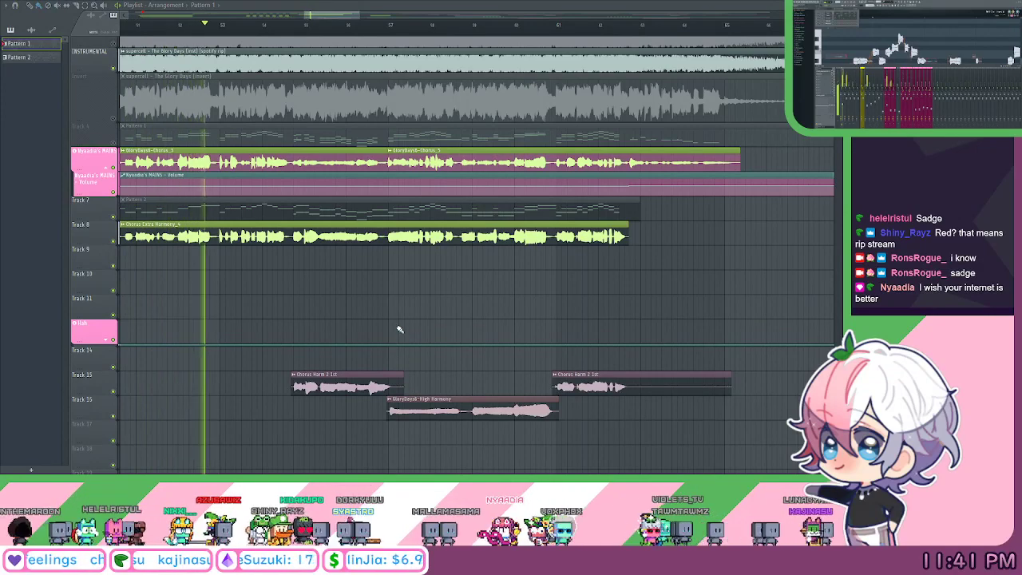
pyautogui.scroll(2, 395, 323)
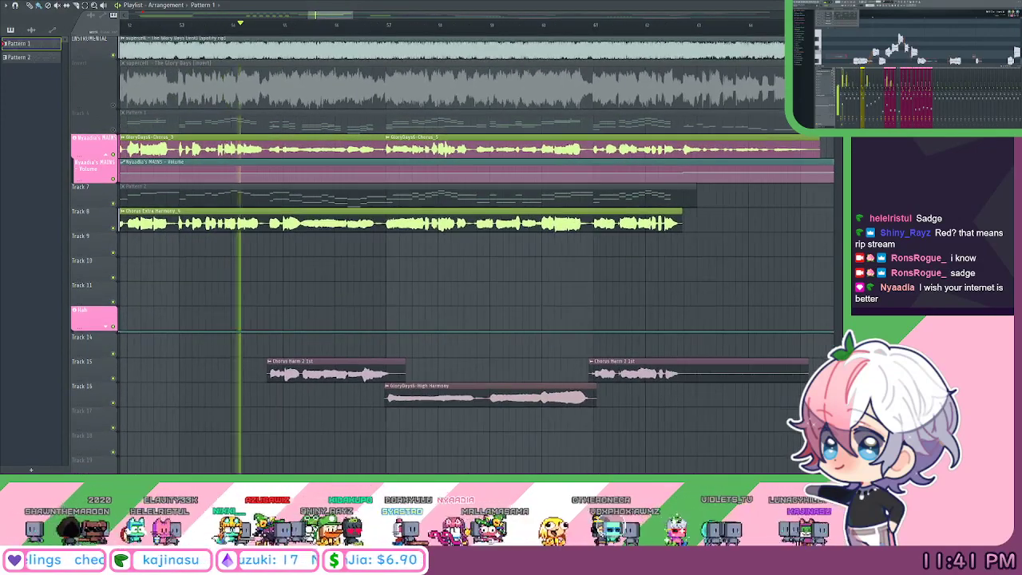
pyautogui.press('space')
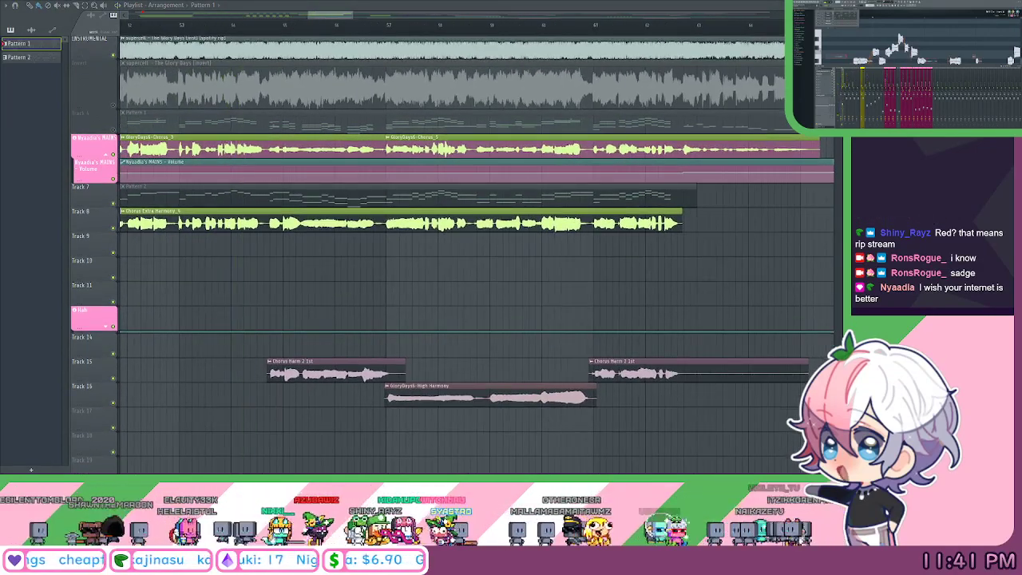
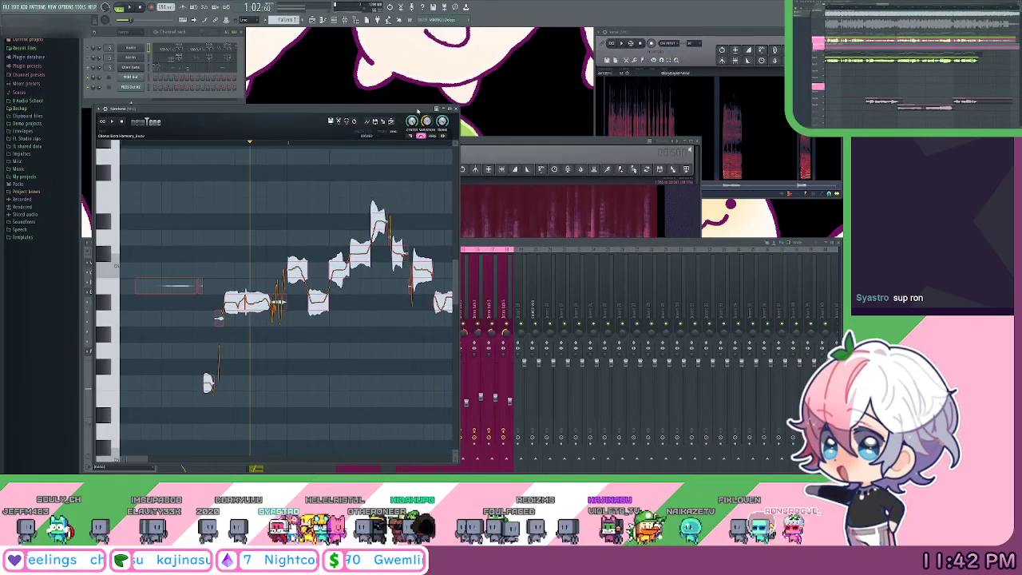
# Open the Chorus Harm 2 1st clip's channel settings, load its sample into Edison, and close the settings.
pyautogui.moveTo(597, 141); pyautogui.dragTo(655, 134)
pyautogui.scroll(-5, 556, 247)
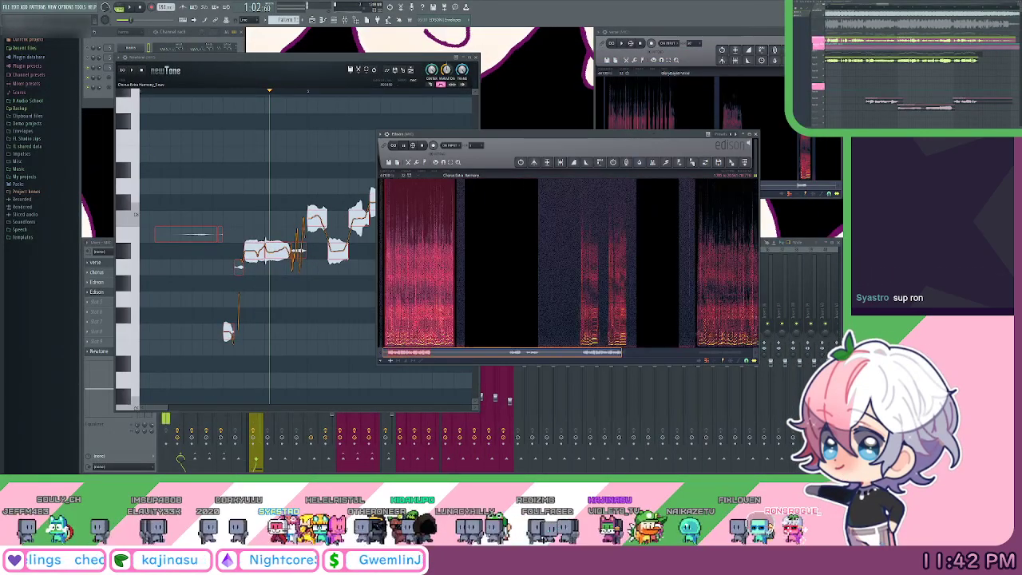
pyautogui.press('space')
pyautogui.press('space')
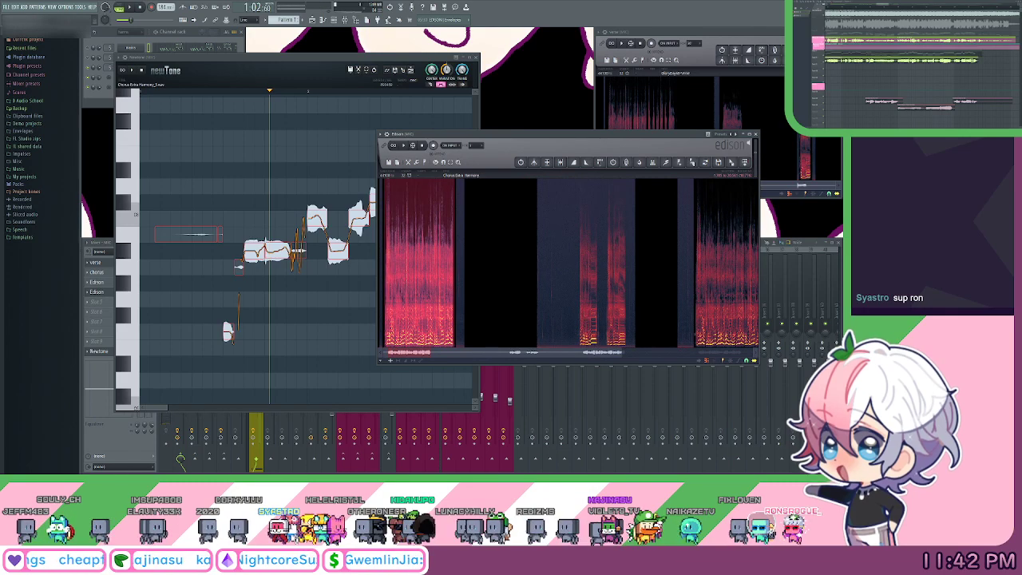
pyautogui.doubleClick(843, 63)
pyautogui.moveTo(184, 73); pyautogui.dragTo(311, 72)
pyautogui.moveTo(323, 192); pyautogui.dragTo(559, 223)
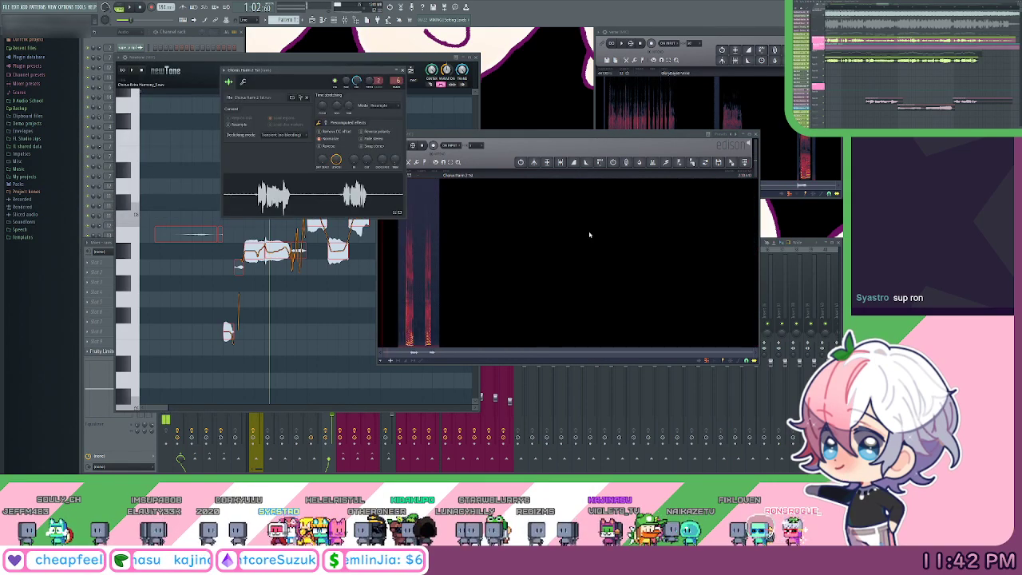
pyautogui.click(402, 70)
# Delete the empty audio after and before the two vocal phrases in Edison.
pyautogui.moveTo(445, 312); pyautogui.dragTo(808, 340)
pyautogui.press('Delete')
pyautogui.moveTo(486, 329); pyautogui.dragTo(289, 324)
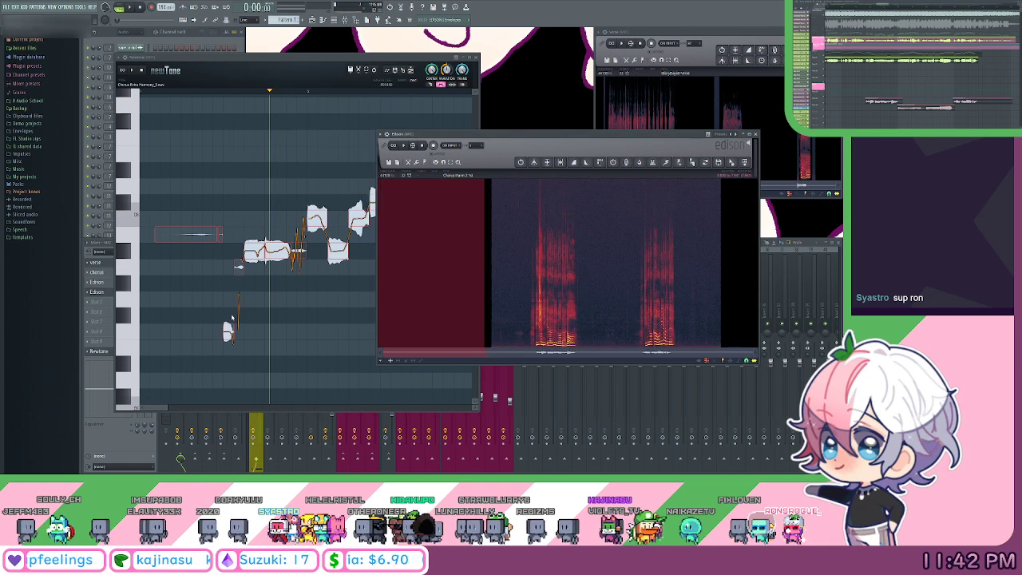
pyautogui.press('Delete')
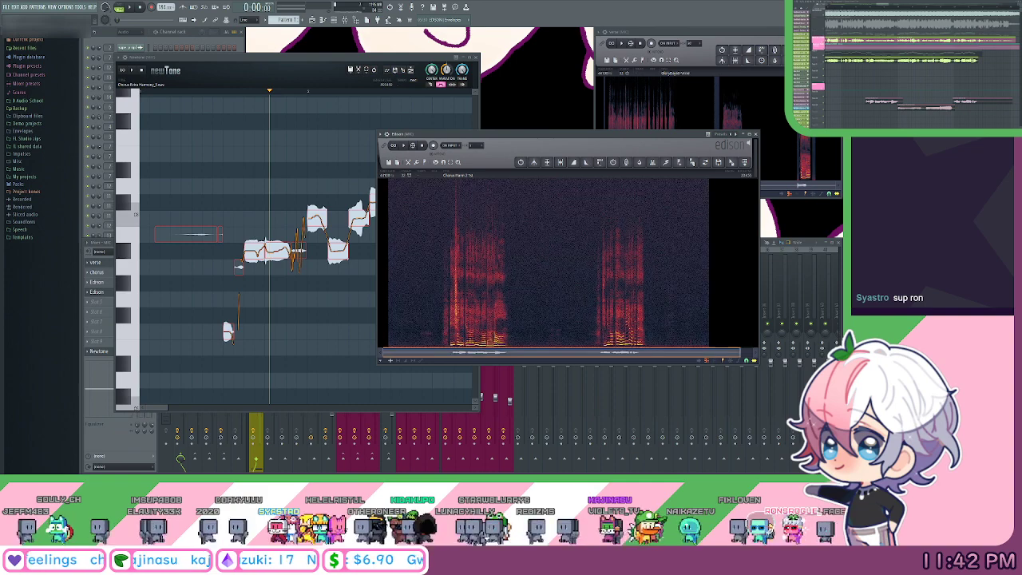
# Select the two vocal phrases of the trimmed Chorus Harm 2 1st recording in Edison and play them.
pyautogui.scroll(1, 564, 280)
pyautogui.moveTo(452, 324)
pyautogui.mouseDown()
pyautogui.moveTo(594, 327)
pyautogui.moveTo(443, 322)
pyautogui.mouseUp()
pyautogui.scroll(-2, 604, 305)
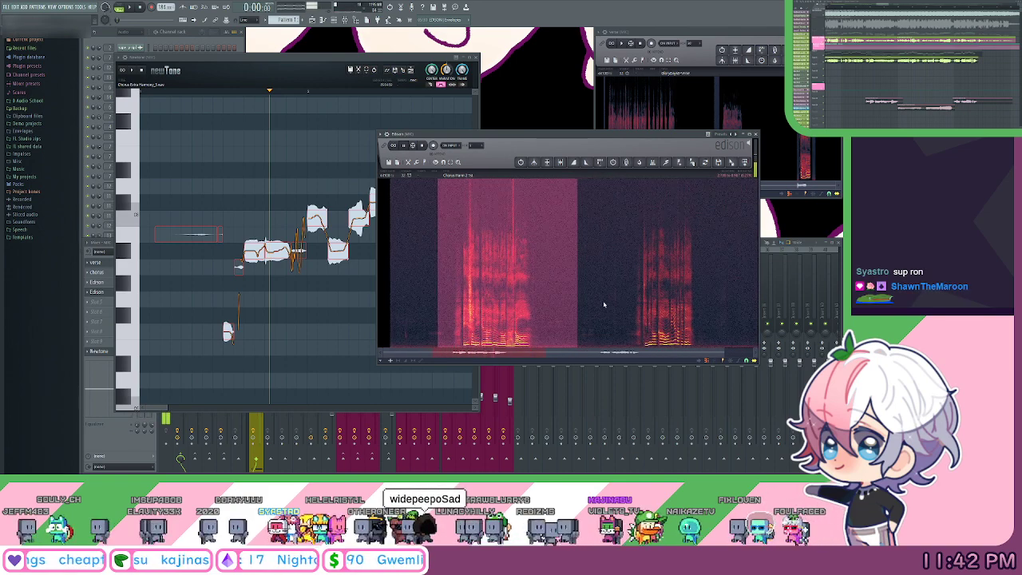
pyautogui.moveTo(545, 309); pyautogui.dragTo(677, 316)
pyautogui.moveTo(428, 312); pyautogui.dragTo(415, 310)
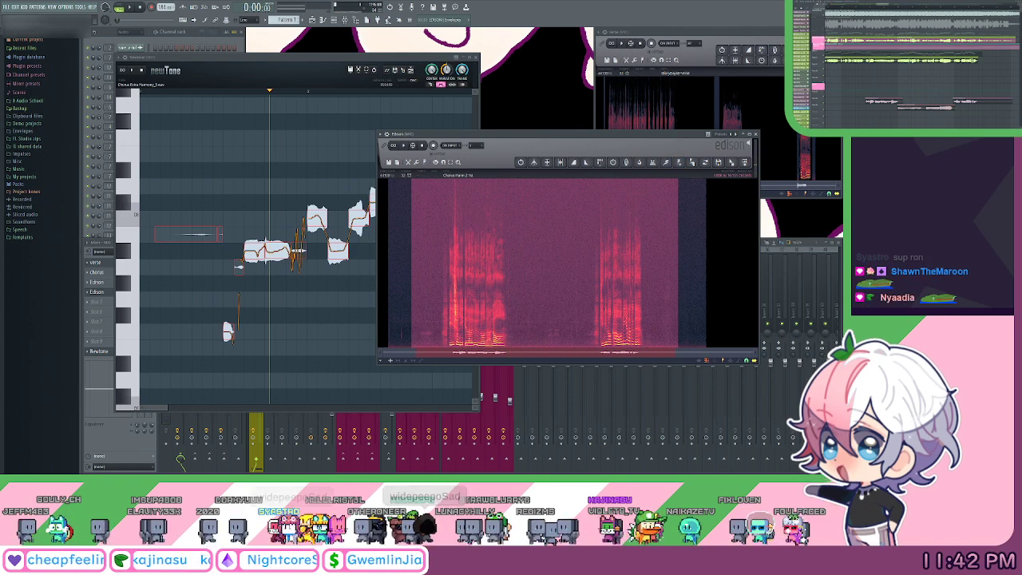
pyautogui.press('space')
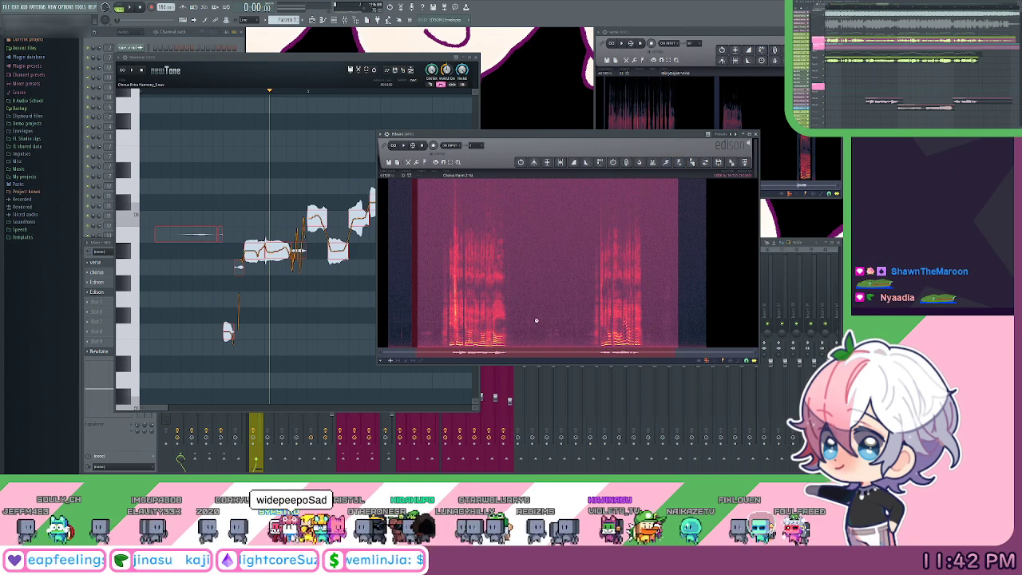
# Select the noise-only stretch before the first vocal phrase and clean the background noise out of the recording.
pyautogui.scroll(3, 415, 308)
pyautogui.moveTo(401, 319); pyautogui.dragTo(473, 324)
pyautogui.press('space')
pyautogui.scroll(-2, 475, 322)
pyautogui.scroll(-1, 658, 308)
pyautogui.press('space')
pyautogui.scroll(-1, 720, 312)
# Select and play the first vocal phrase in Edison, then transfer the selection into NewTone.
pyautogui.moveTo(720, 312); pyautogui.dragTo(544, 313)
pyautogui.scroll(3, 519, 352)
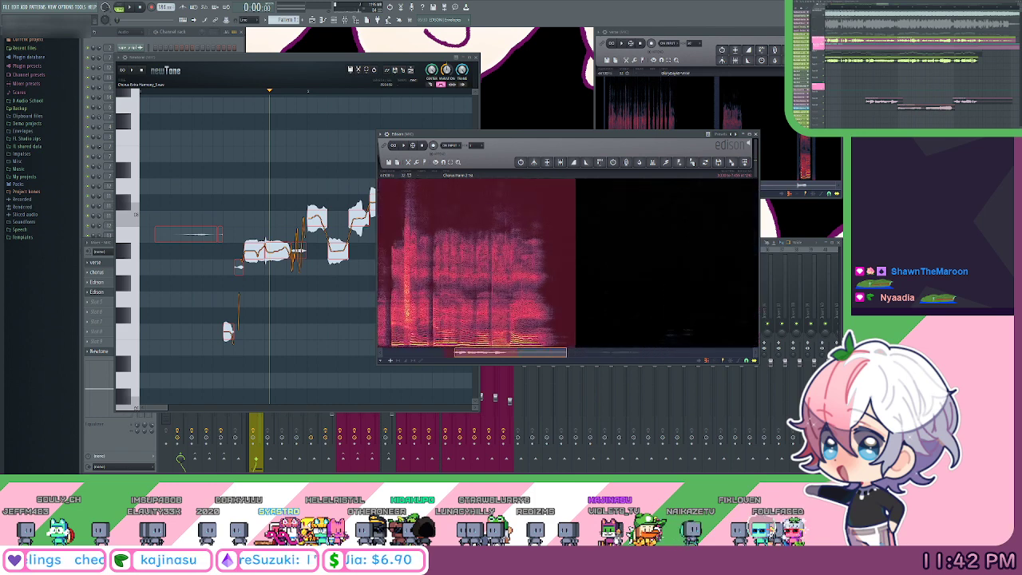
pyautogui.moveTo(518, 352); pyautogui.dragTo(486, 352)
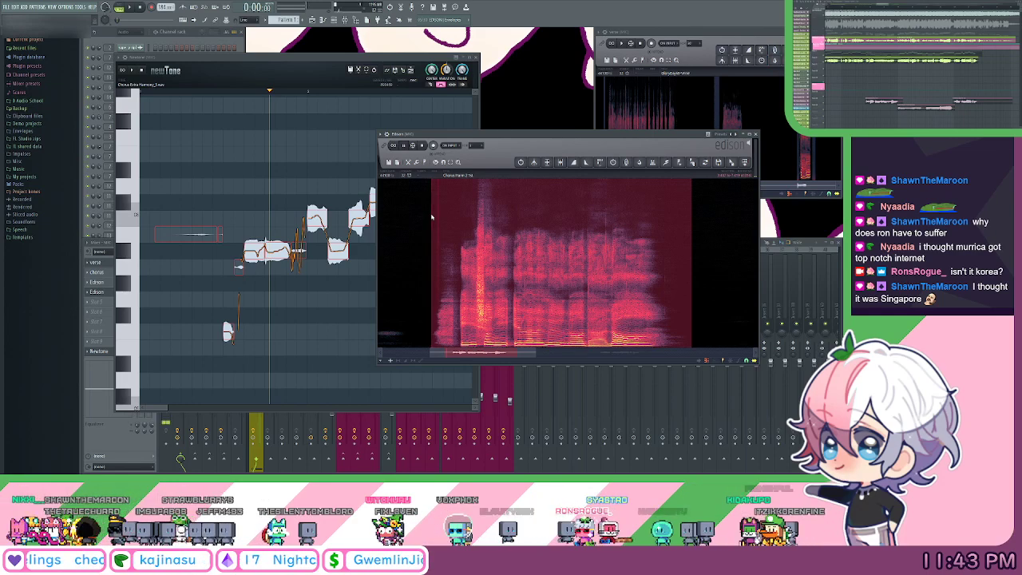
pyautogui.scroll(-2, 690, 265)
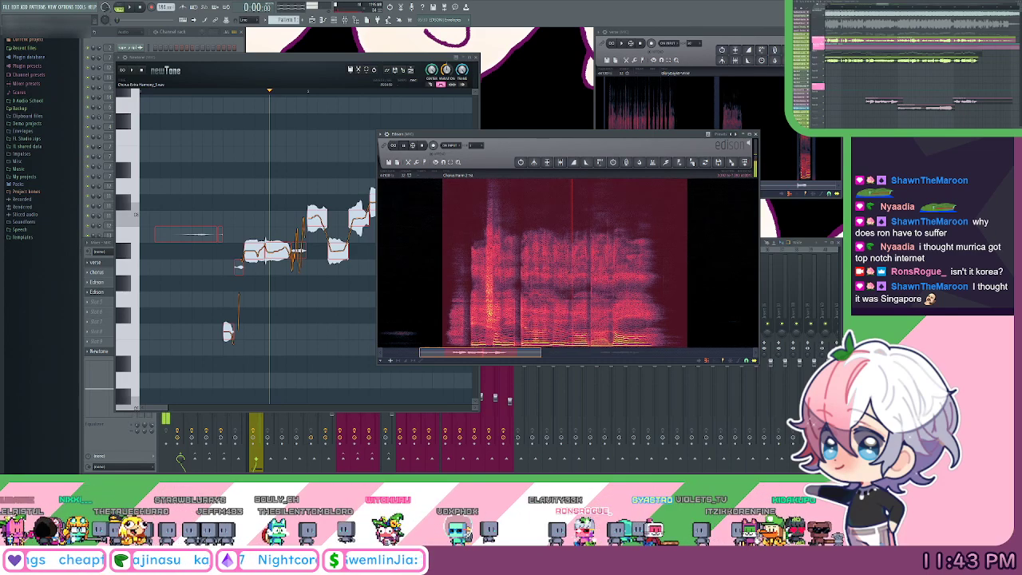
pyautogui.click(731, 163)
pyautogui.moveTo(258, 164); pyautogui.dragTo(257, 165)
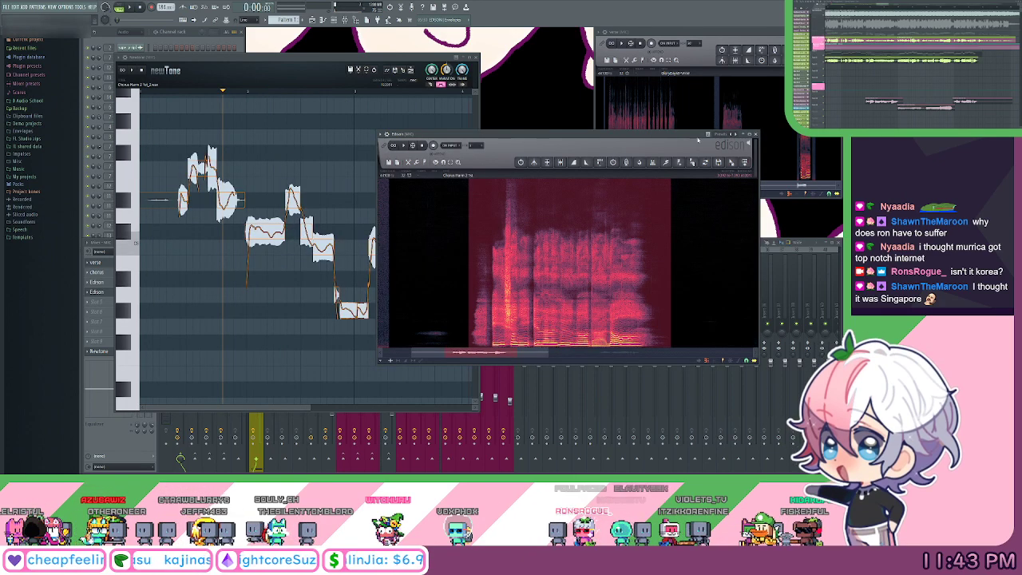
# Move the Edison window clear of NewTone and select the second vocal phrase of the recording.
pyautogui.moveTo(698, 141); pyautogui.dragTo(731, 116)
pyautogui.scroll(-3, 638, 264)
pyautogui.scroll(2, 658, 287)
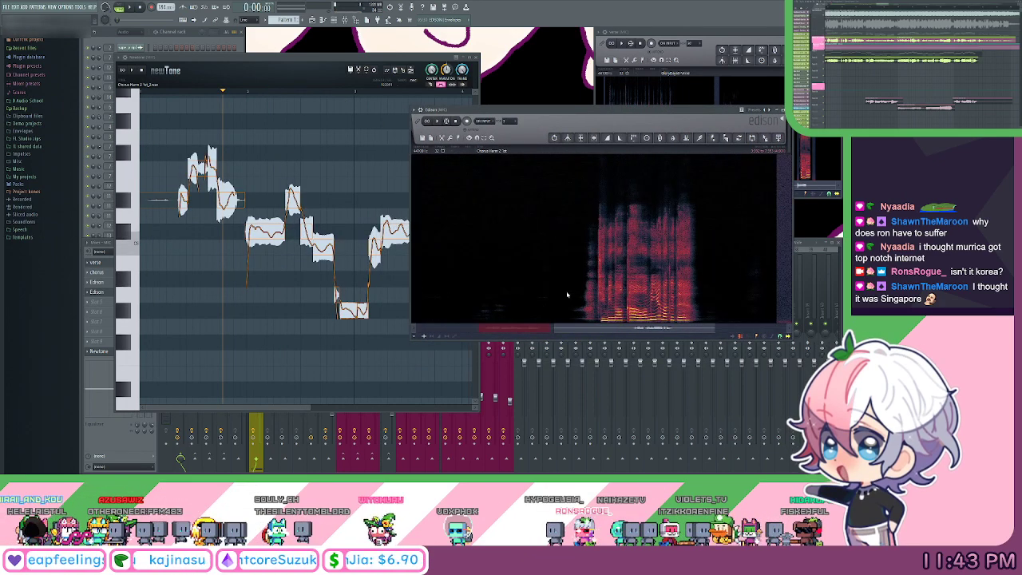
pyautogui.moveTo(570, 296); pyautogui.dragTo(707, 298)
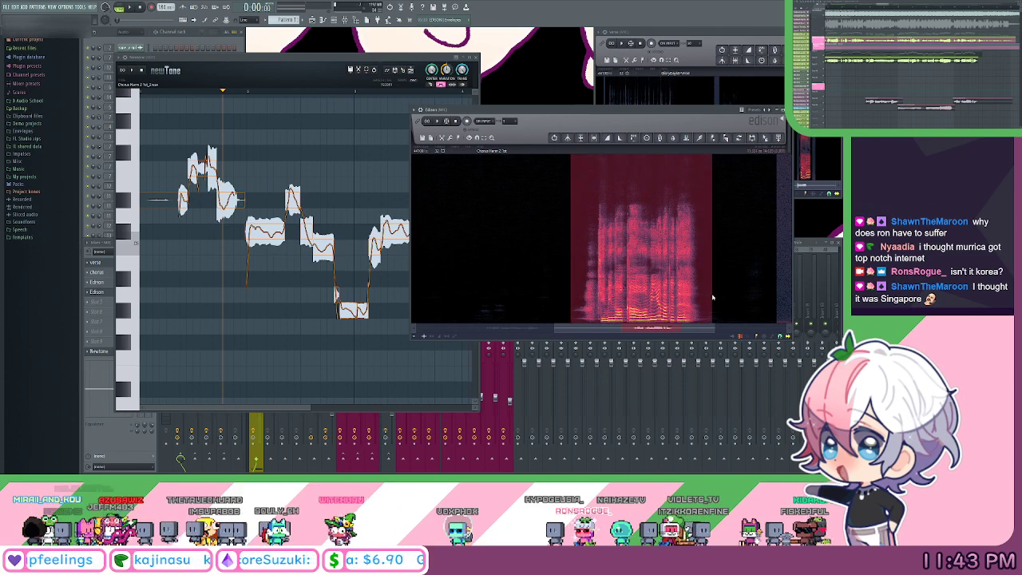
pyautogui.scroll(3, 665, 272)
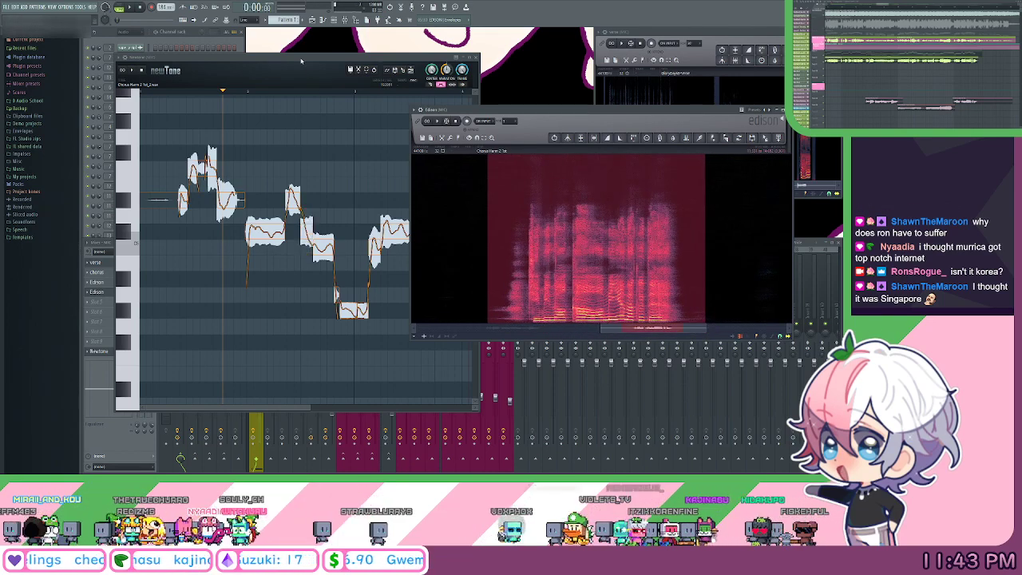
# Widen the NewTone window and merge the phrase's detected note slices into one continuous note.
pyautogui.moveTo(301, 61); pyautogui.dragTo(288, 49)
pyautogui.moveTo(467, 400); pyautogui.dragTo(753, 404)
pyautogui.scroll(3, 638, 283)
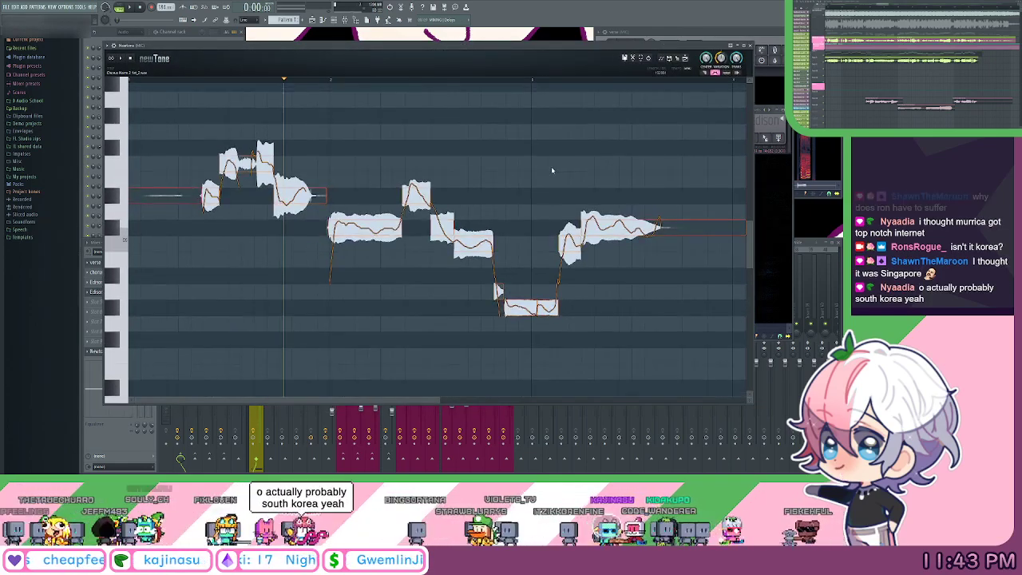
pyautogui.click(705, 72)
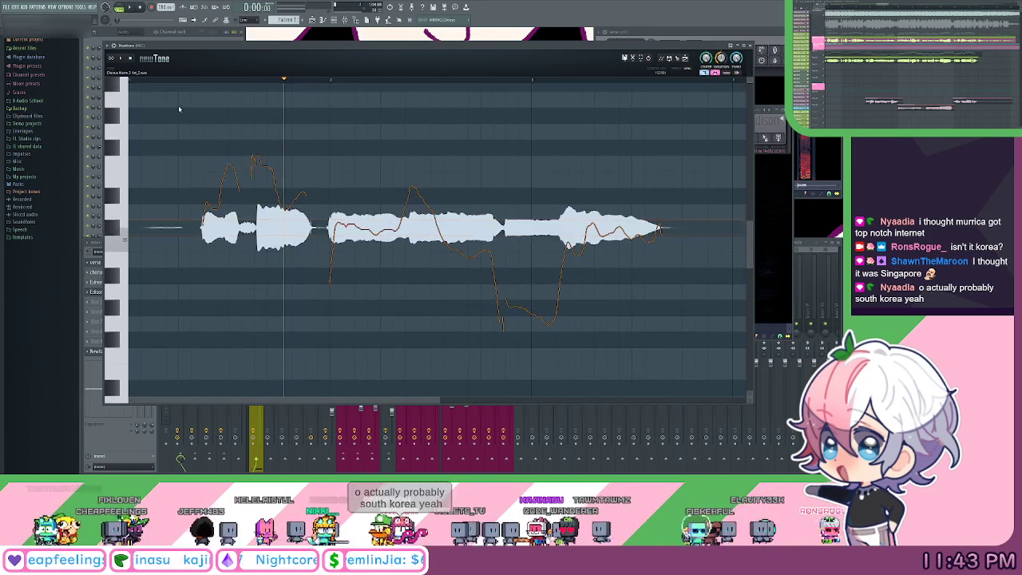
# Split the merged note at the start of the second loud vocal segment and play the opening slice.
pyautogui.scroll(5, 164, 82)
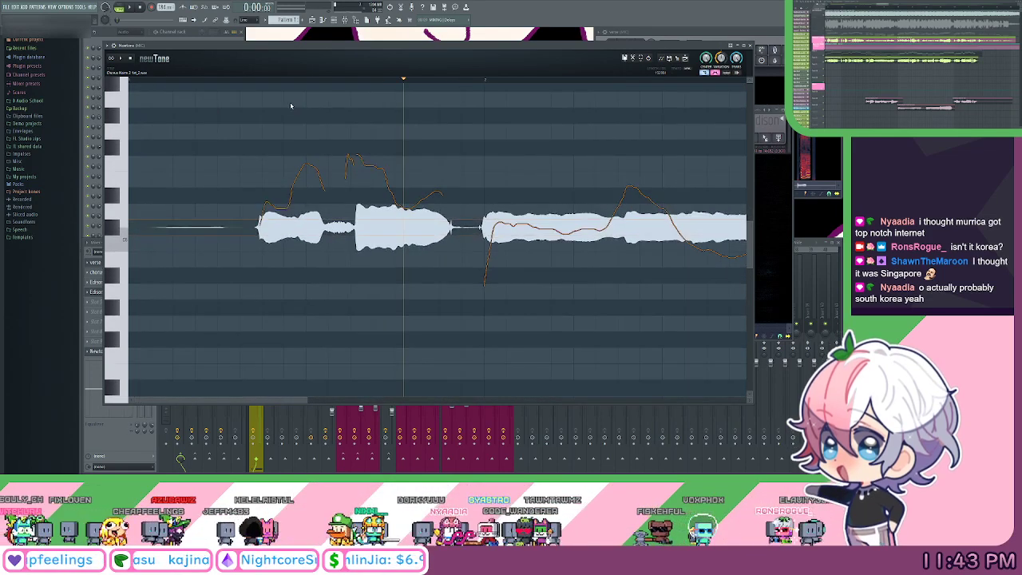
pyautogui.scroll(2, 166, 85)
pyautogui.scroll(1, 190, 82)
pyautogui.moveTo(290, 121); pyautogui.dragTo(315, 115)
pyautogui.scroll(1, 230, 82)
pyautogui.moveTo(391, 142); pyautogui.dragTo(422, 139)
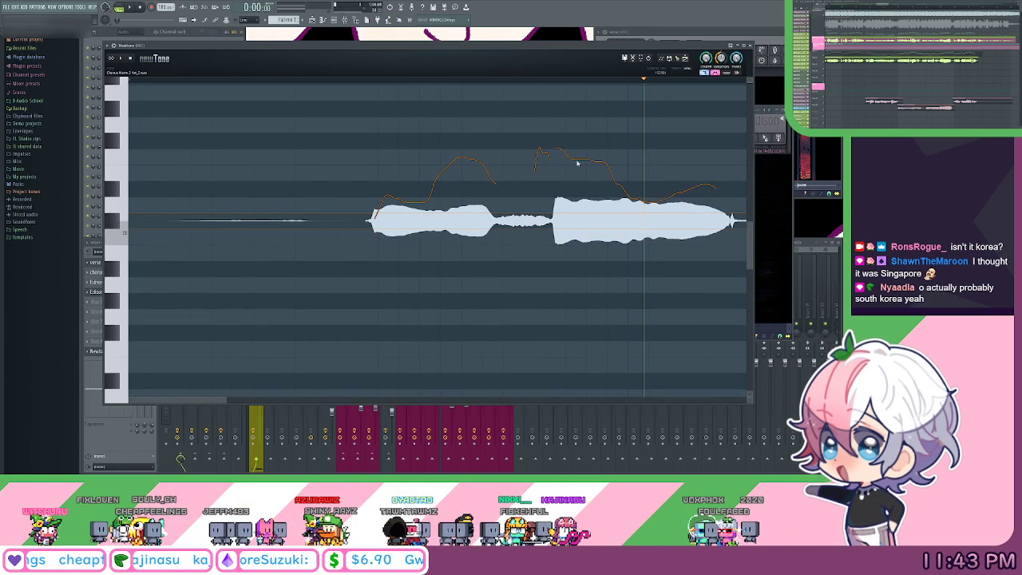
pyautogui.scroll(1, 577, 164)
pyautogui.doubleClick(551, 227)
pyautogui.click(239, 83)
pyautogui.press('space')
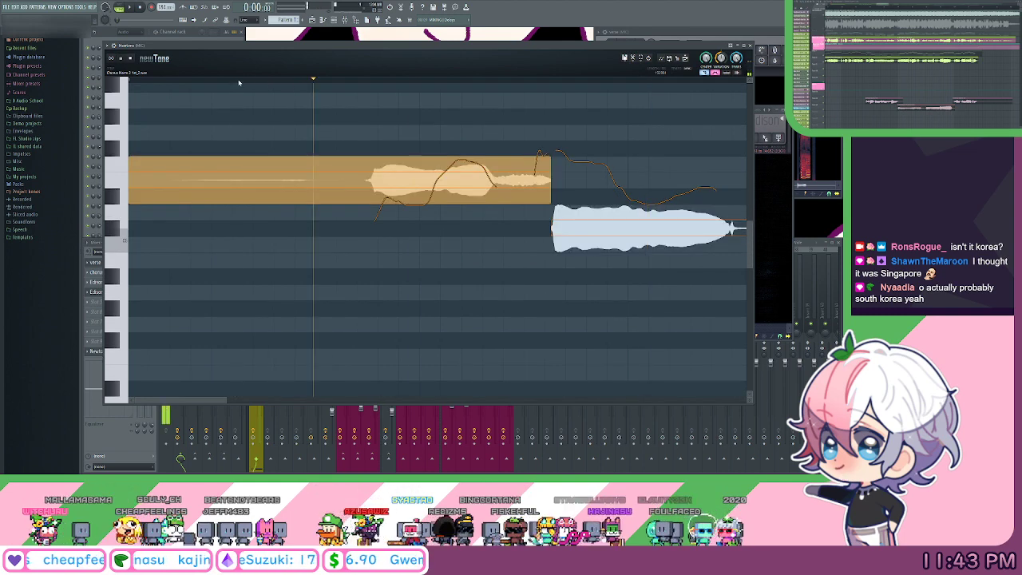
# Slice the quiet lead-in off the first sung note, and split that note where its pitch curve rises.
pyautogui.moveTo(239, 83); pyautogui.dragTo(373, 105)
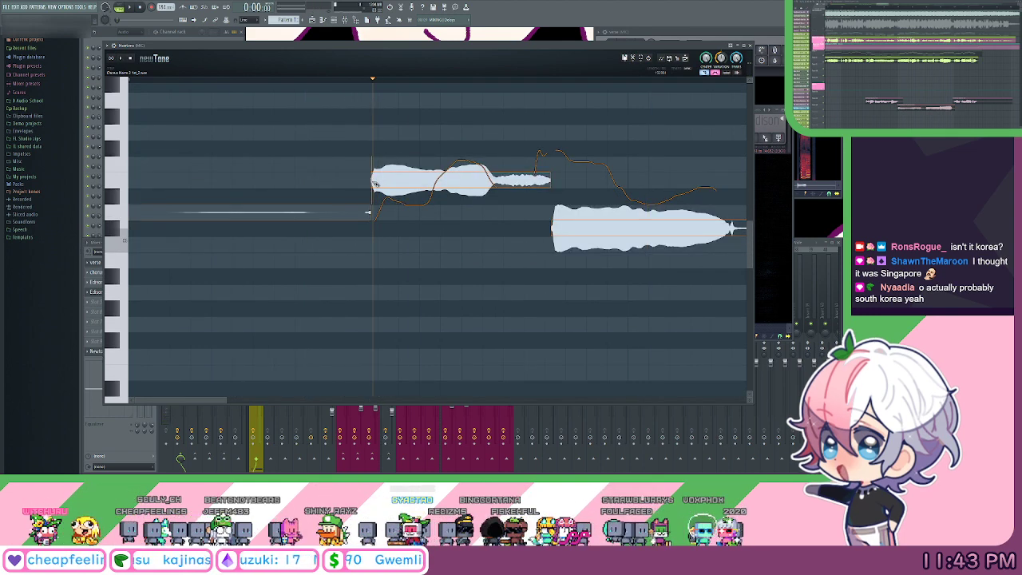
pyautogui.hscroll(2, 352, 112)
pyautogui.hscroll(1, 353, 112)
pyautogui.click(369, 185)
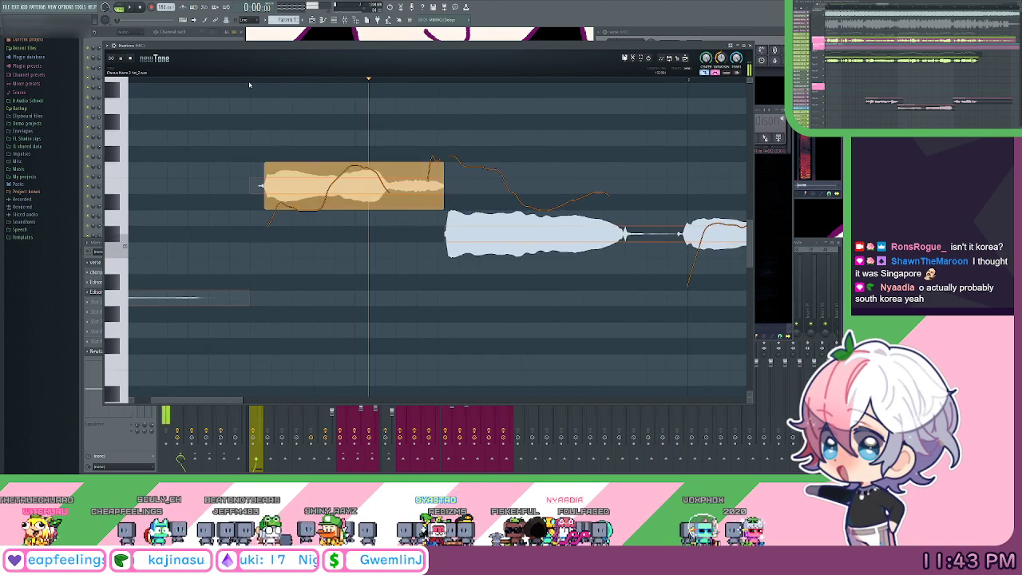
pyautogui.doubleClick(333, 192)
pyautogui.hscroll(4, 429, 153)
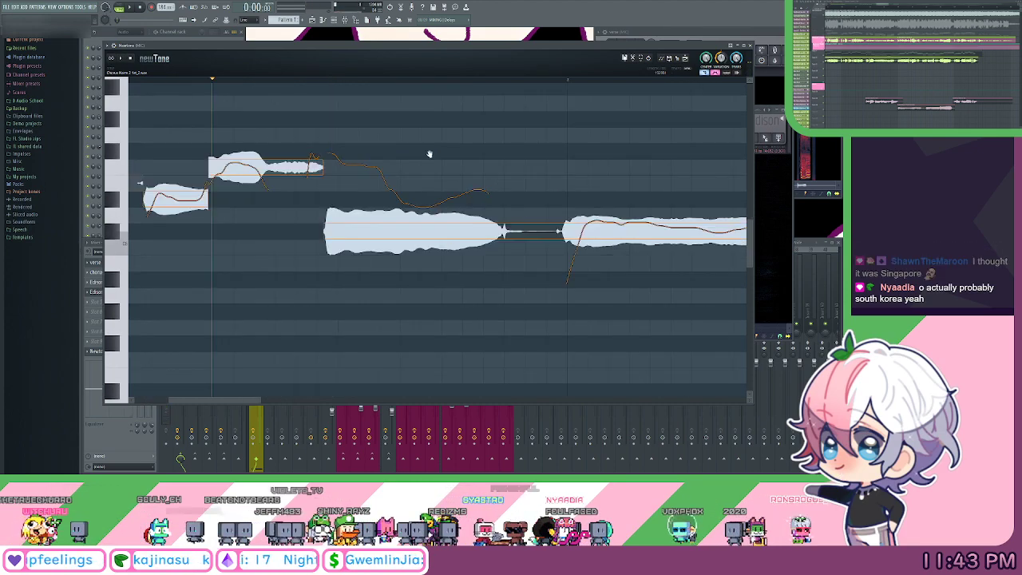
# Slice the loud note after the two short opening notes where its falling pitch curve begins to level out.
pyautogui.click(456, 189)
pyautogui.scroll(1, 228, 89)
pyautogui.scroll(2, 253, 89)
pyautogui.click(252, 80)
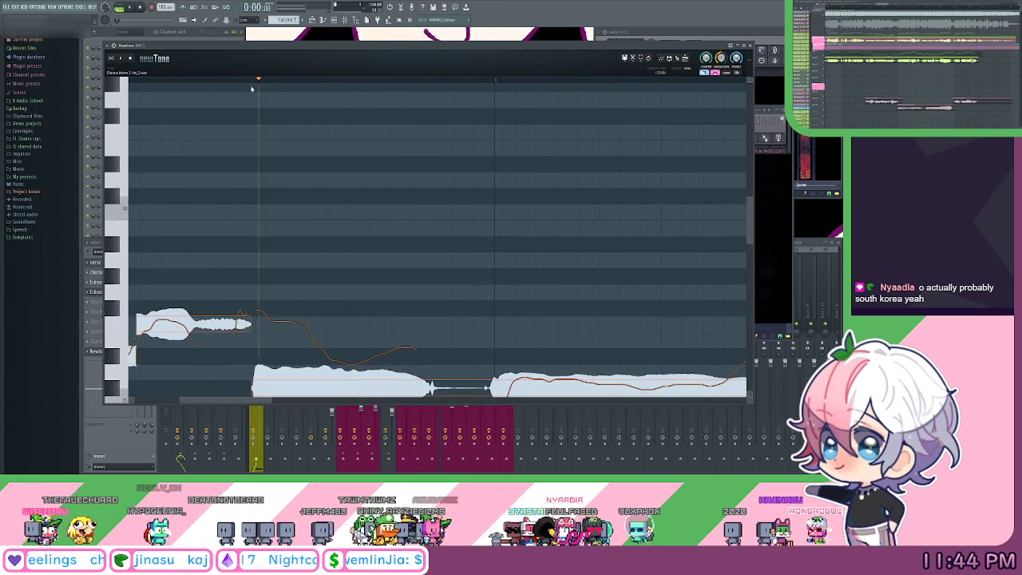
pyautogui.scroll(-3, 394, 80)
pyautogui.scroll(1, 446, 197)
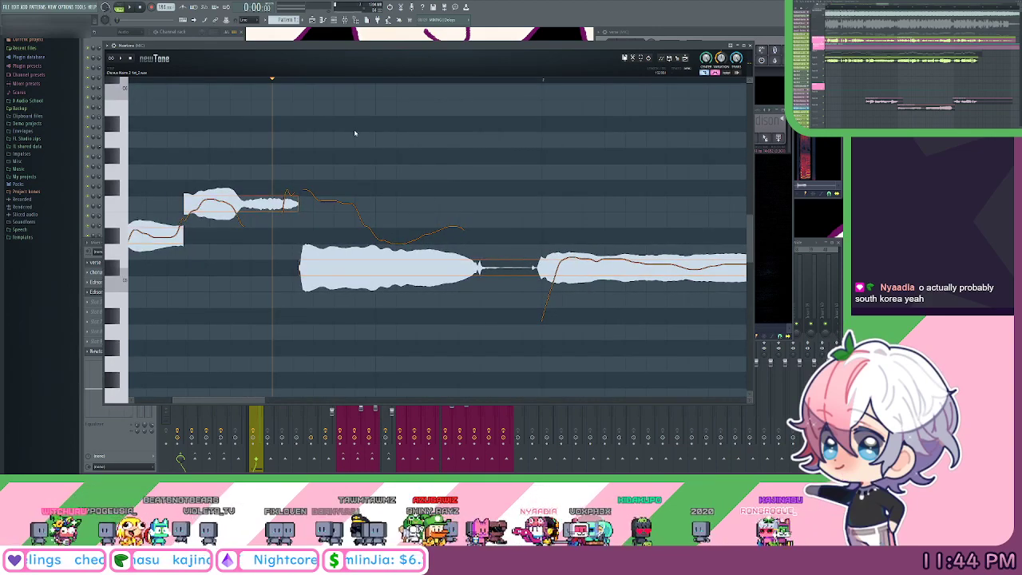
pyautogui.click(397, 268)
pyautogui.moveTo(278, 82); pyautogui.dragTo(384, 107)
pyautogui.doubleClick(385, 262)
pyautogui.hscroll(1, 488, 224)
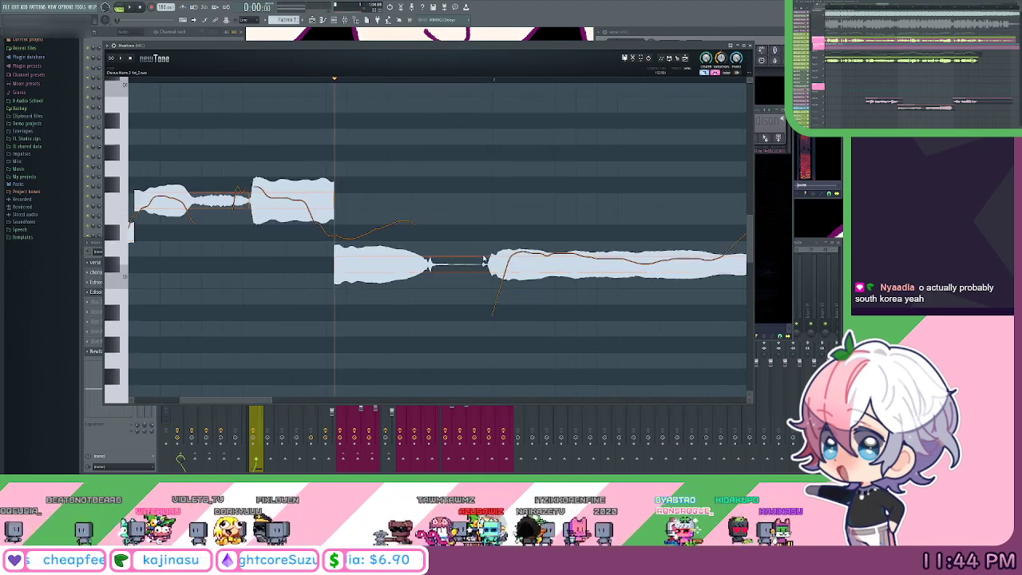
# Split the quiet gap from the long sung segment that follows it, and play that segment.
pyautogui.click(488, 265)
pyautogui.doubleClick(488, 266)
pyautogui.press('space')
pyautogui.hscroll(3, 577, 208)
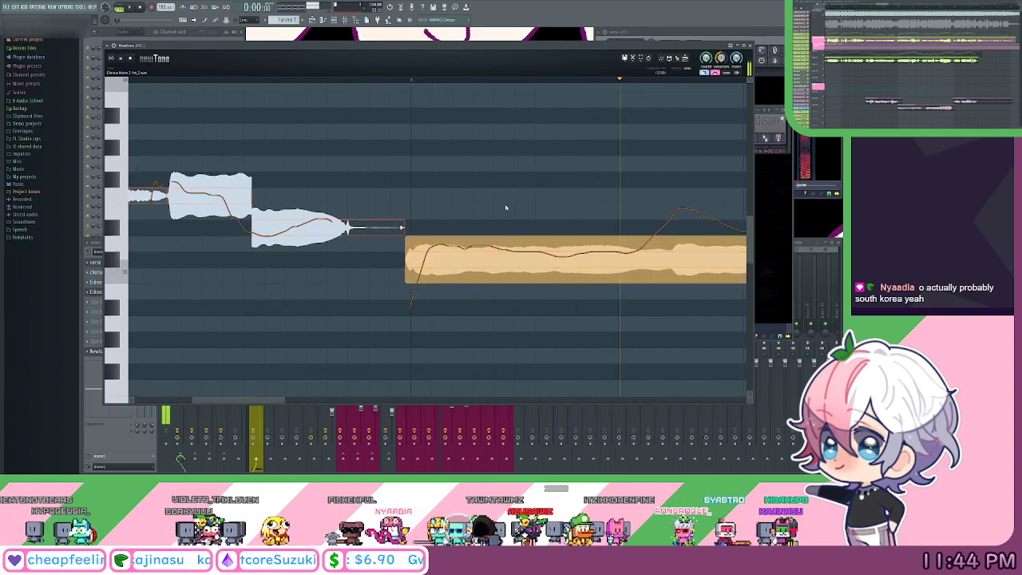
pyautogui.press('space')
pyautogui.press('space')
pyautogui.press('space')
# Slice off the opening part of the long sung note and play the remaining part.
pyautogui.click(300, 82)
pyautogui.moveTo(387, 100); pyautogui.dragTo(407, 109)
pyautogui.doubleClick(411, 263)
pyautogui.hscroll(3, 477, 221)
pyautogui.press('space')
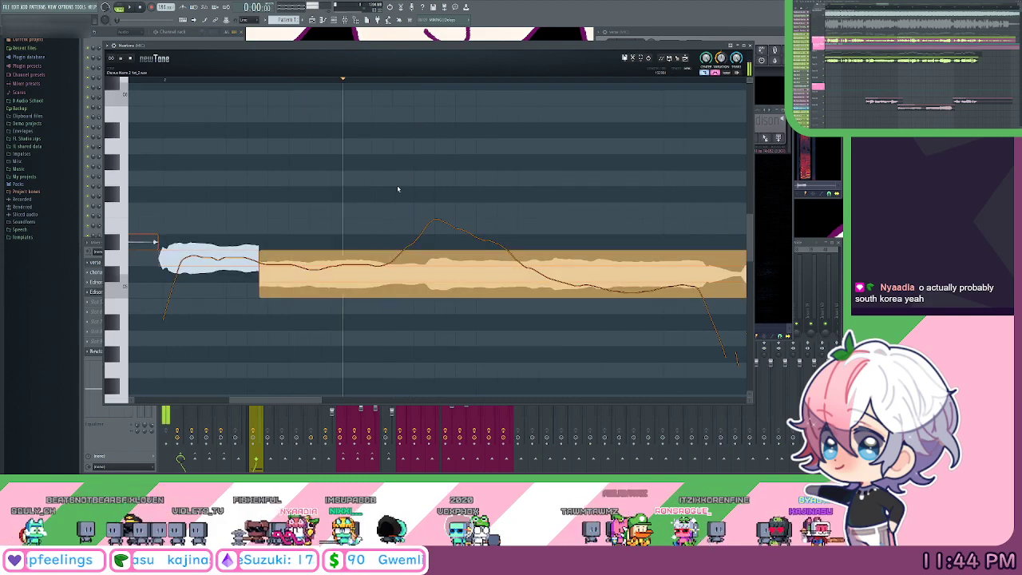
pyautogui.press('space')
# Split the remaining long note before its pitch curve rises and again at the pitch peak, and audition the last slice.
pyautogui.moveTo(238, 81); pyautogui.dragTo(347, 103)
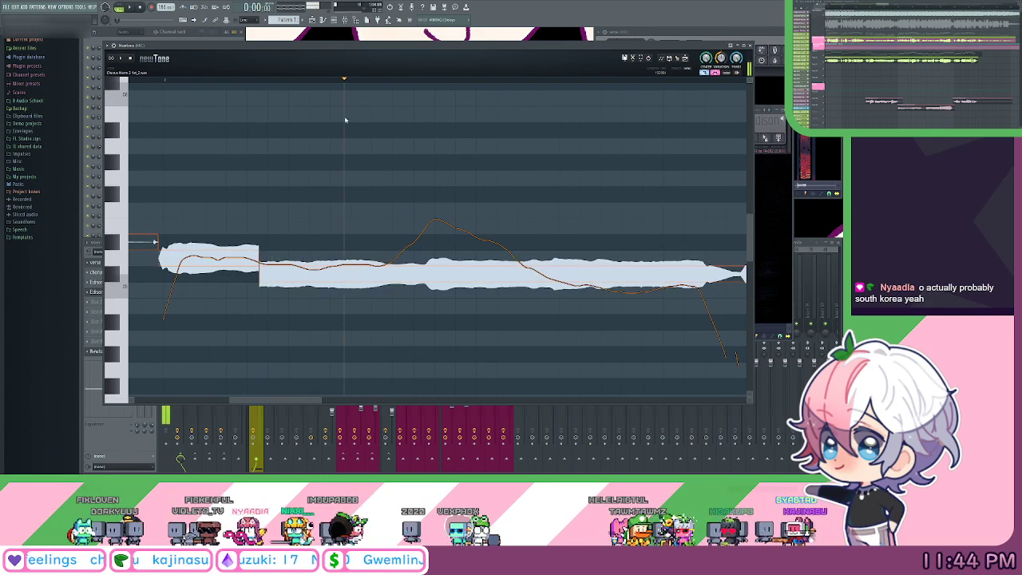
pyautogui.doubleClick(349, 277)
pyautogui.moveTo(369, 83); pyautogui.dragTo(432, 124)
pyautogui.doubleClick(428, 290)
pyautogui.hscroll(3, 479, 220)
pyautogui.press('space')
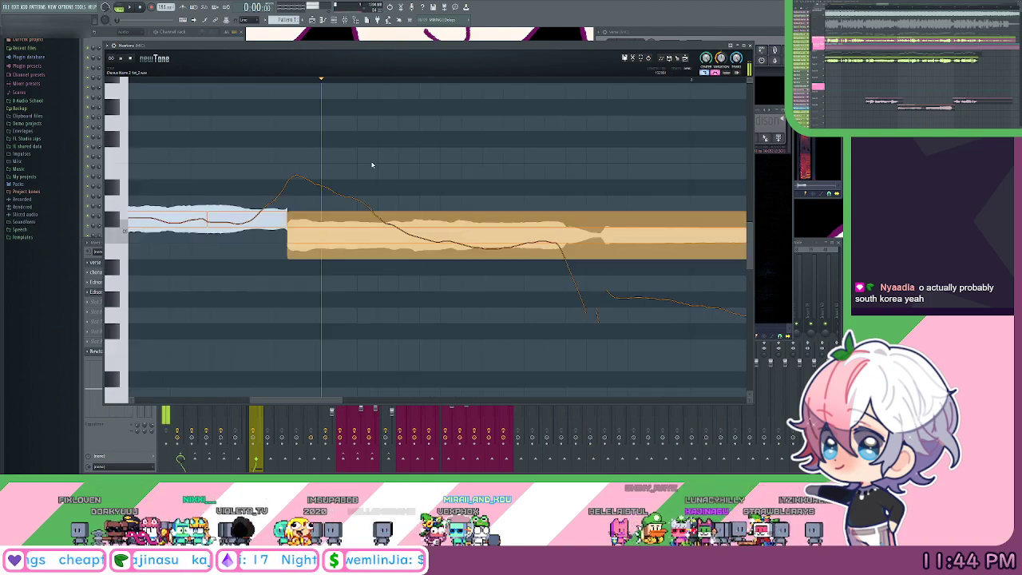
pyautogui.press('space')
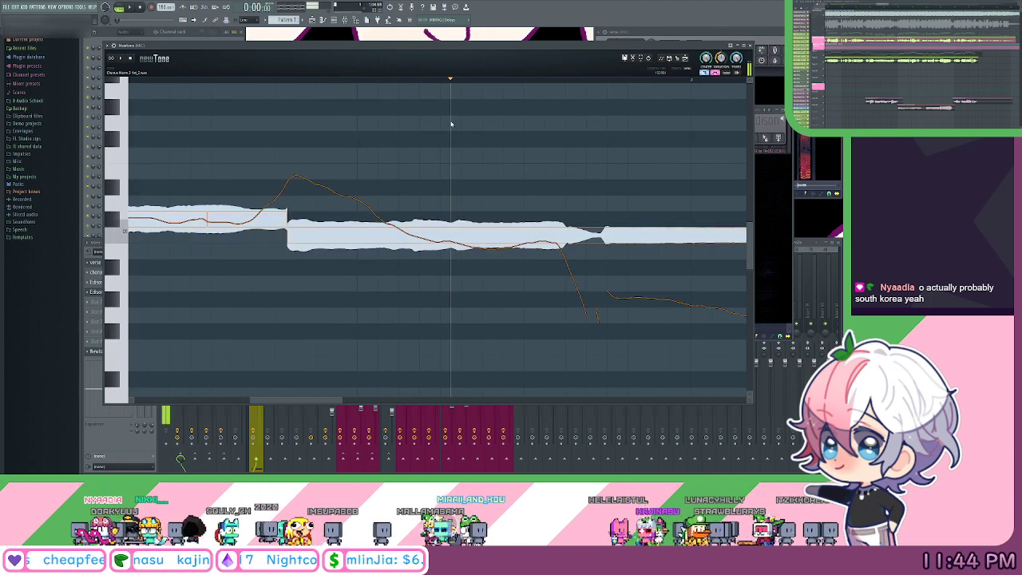
# Slice the long note where its descending pitch settles, and again at the narrow gap before the low-pitched sound.
pyautogui.doubleClick(455, 240)
pyautogui.press('space')
pyautogui.hscroll(3, 437, 152)
pyautogui.press('space')
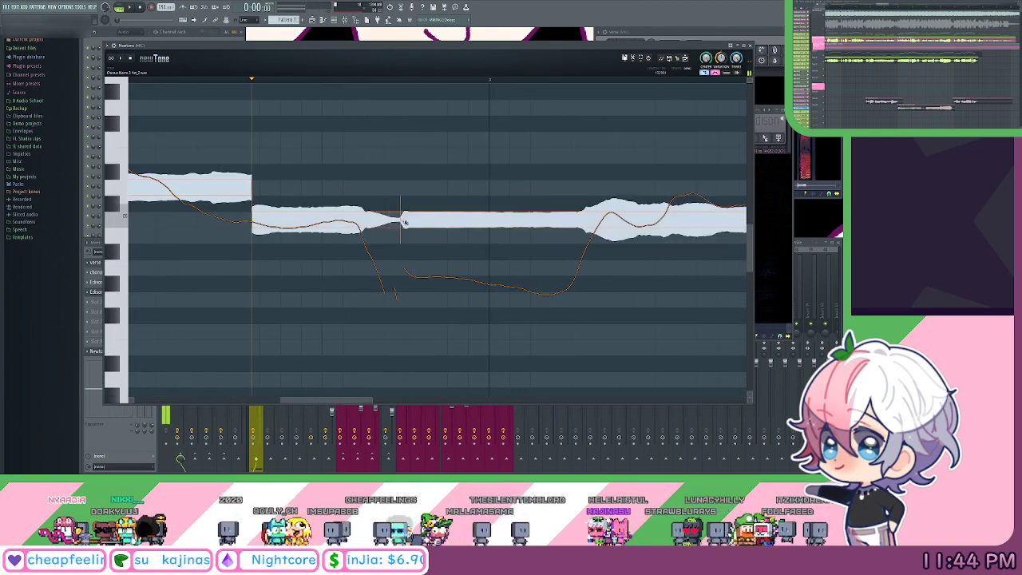
pyautogui.press('space')
pyautogui.doubleClick(402, 225)
pyautogui.hscroll(3, 351, 135)
pyautogui.press('space')
# Split the low-pitched note from the final sung note where the pitch curve jumps upward.
pyautogui.moveTo(225, 83); pyautogui.dragTo(427, 119)
pyautogui.doubleClick(424, 210)
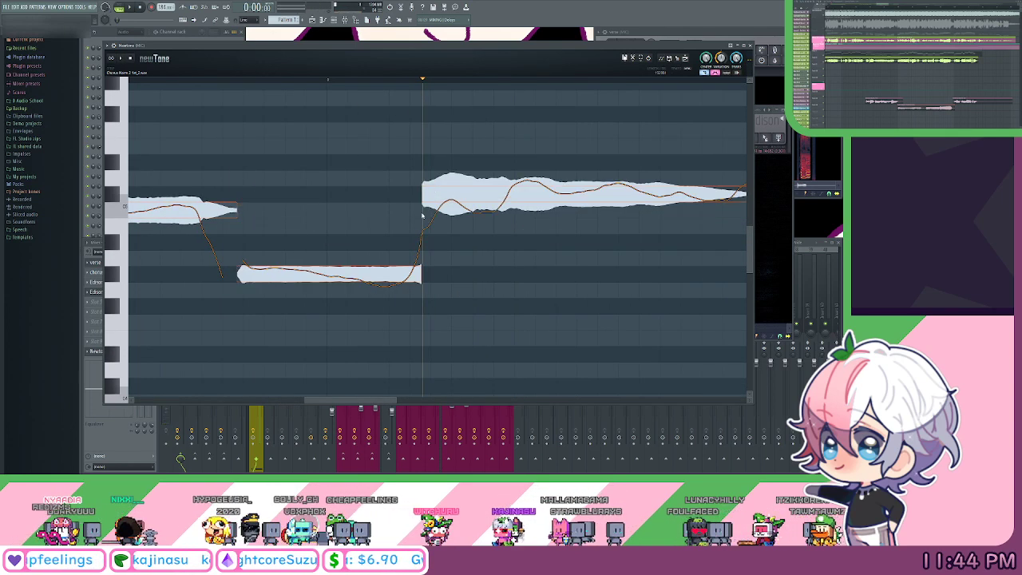
pyautogui.press('space')
pyautogui.hscroll(3, 431, 128)
pyautogui.press('space')
# Slice the final sung note where its pitch curve makes its second rise.
pyautogui.moveTo(315, 81); pyautogui.dragTo(422, 109)
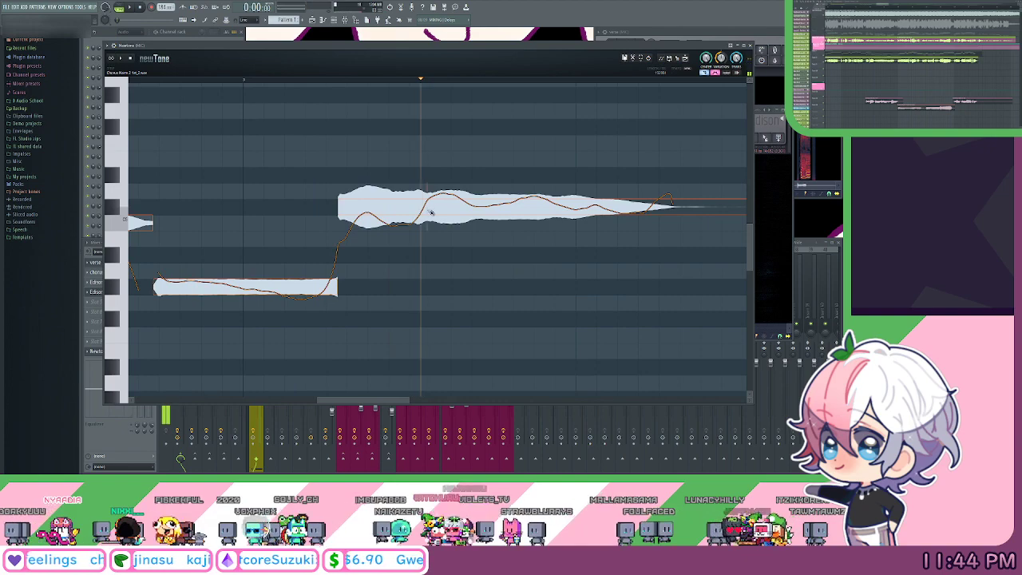
pyautogui.doubleClick(423, 213)
pyautogui.press('space')
pyautogui.hscroll(3, 432, 174)
pyautogui.press('space')
# Slice the faint fading tail off the end of the final sung note and play the held part.
pyautogui.doubleClick(431, 218)
pyautogui.press('space')
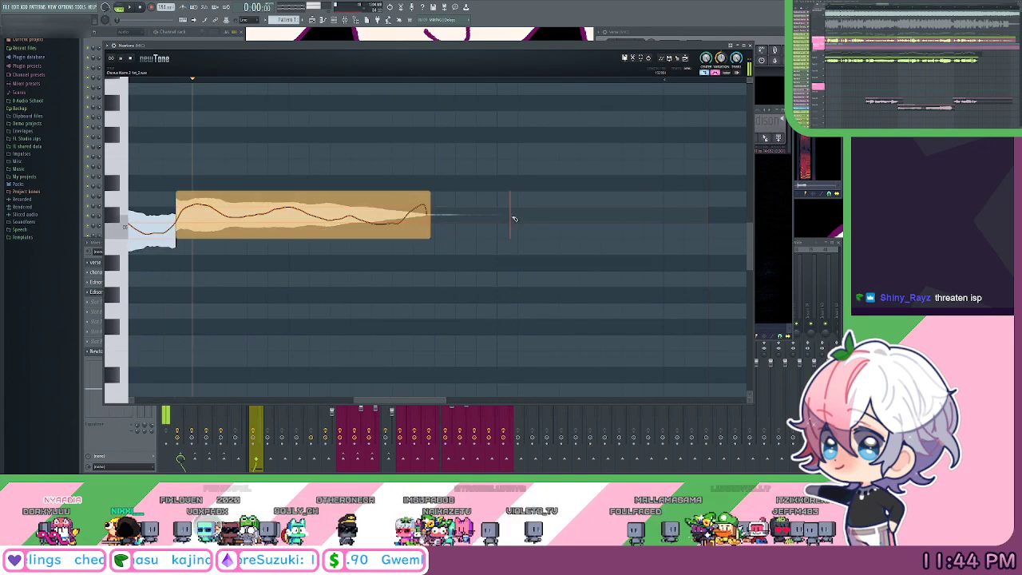
pyautogui.press('space')
pyautogui.press('Delete')
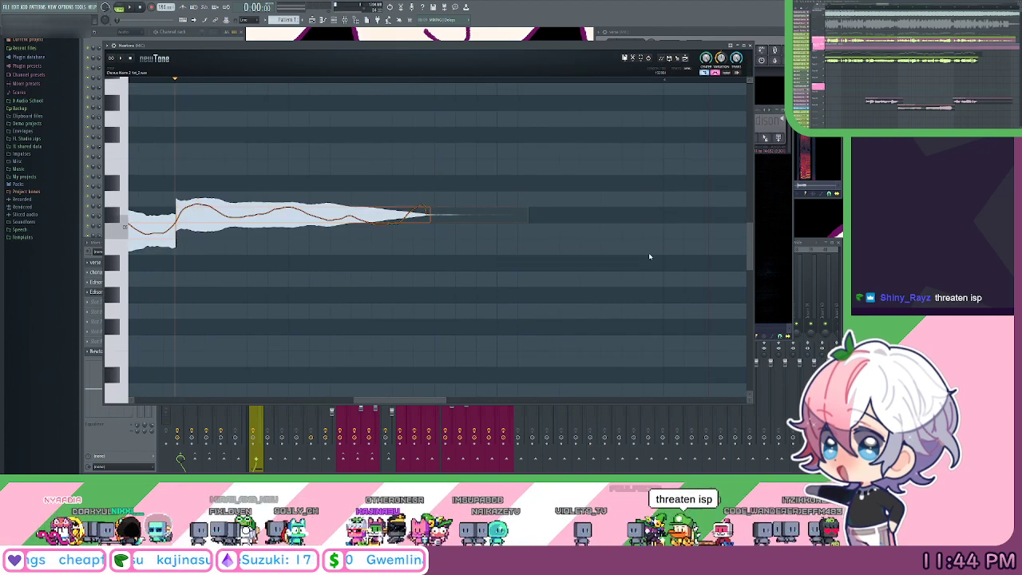
pyautogui.moveTo(621, 226); pyautogui.dragTo(644, 249)
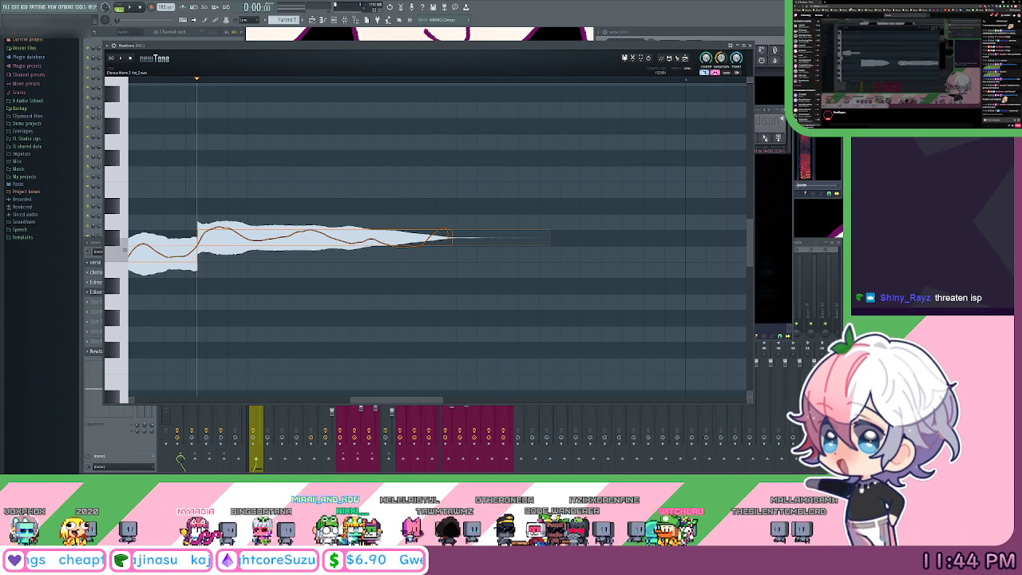
# Switch to the Twitch channel page in Chrome, check the live player's video stats, and close the overlay.
pyautogui.hotkey('alt', 'Tab')
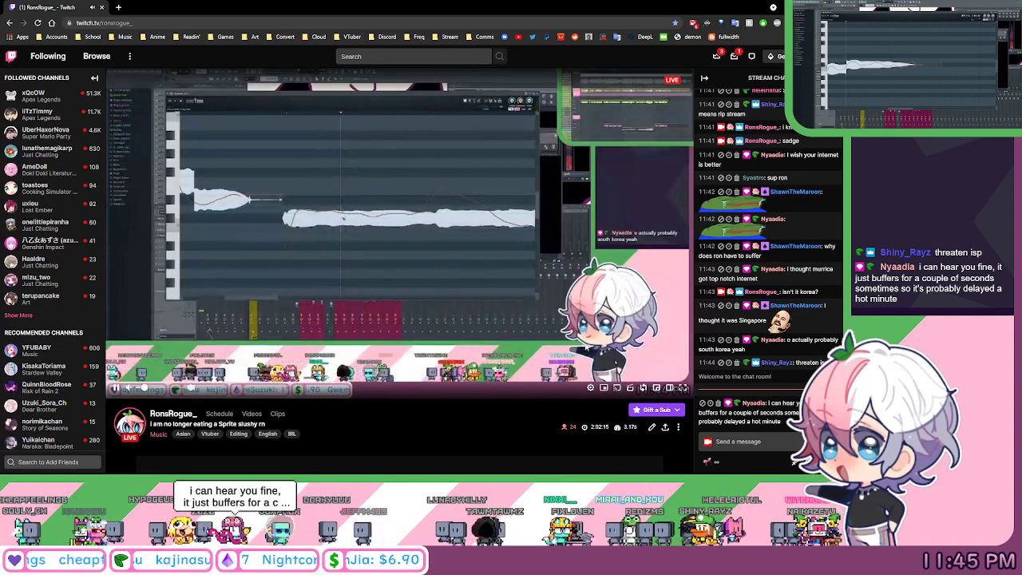
pyautogui.click(589, 389)
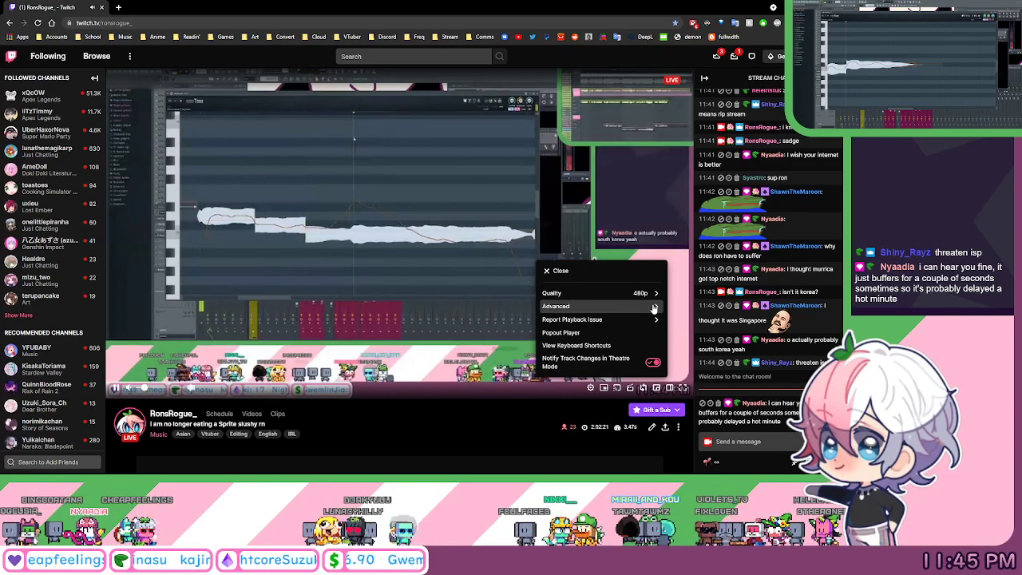
pyautogui.click(653, 307)
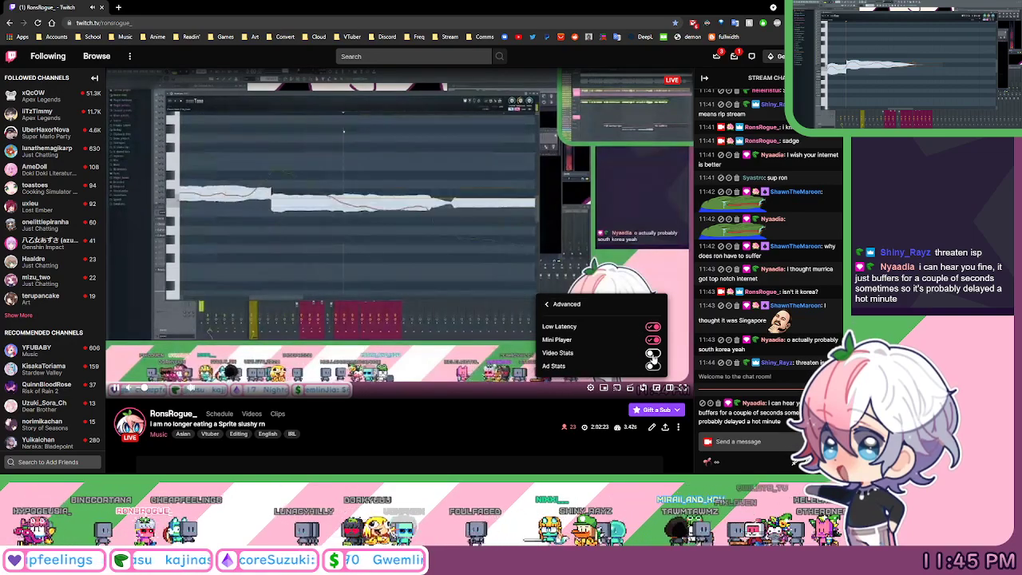
pyautogui.click(654, 355)
pyautogui.click(551, 305)
pyautogui.click(552, 272)
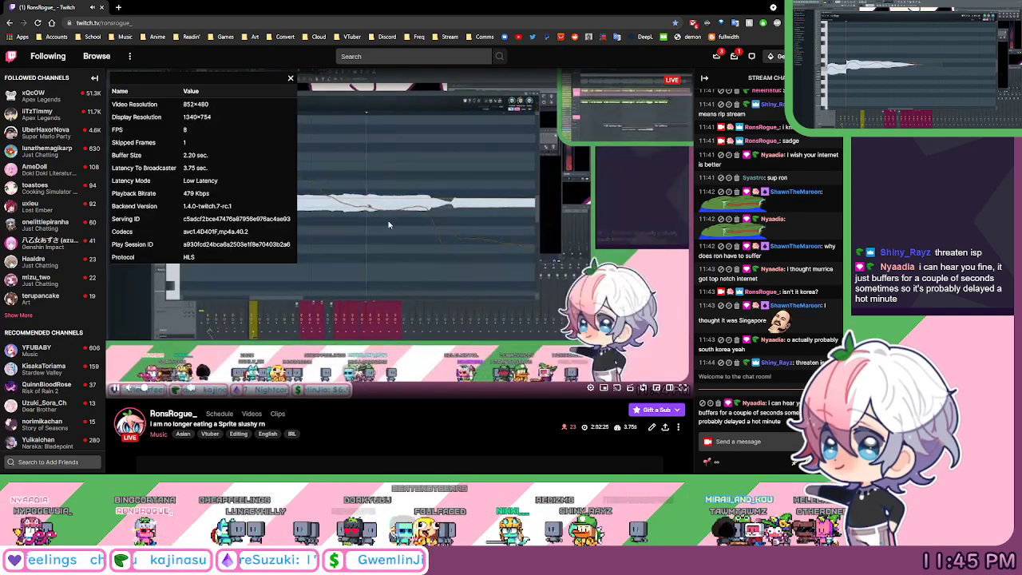
pyautogui.click(291, 79)
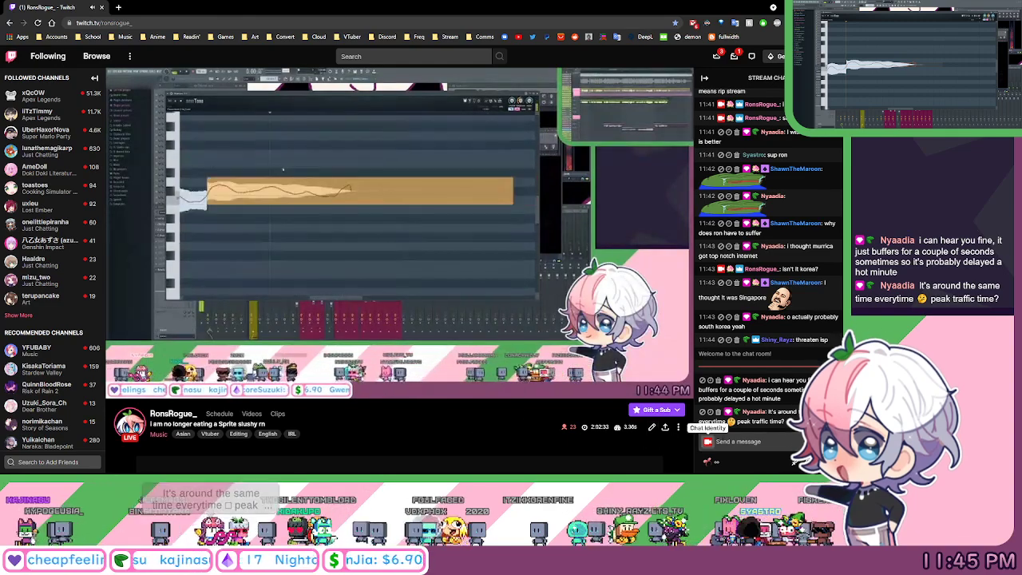
# Send "idk man" in the stream chat and close the browser window.
pyautogui.click(730, 443)
pyautogui.click(730, 442)
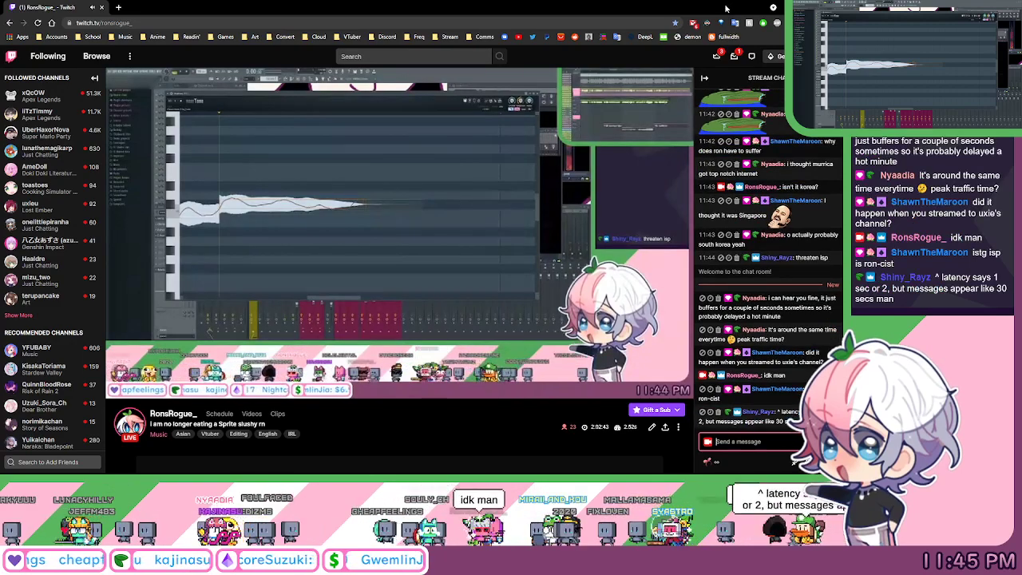
pyautogui.moveTo(726, 8); pyautogui.dragTo(684, 36)
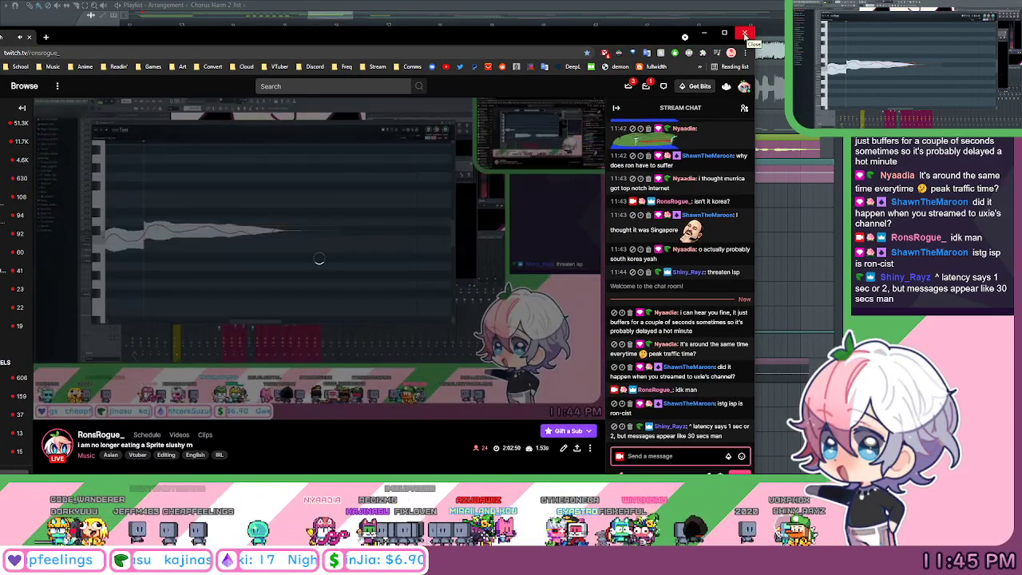
pyautogui.click(744, 35)
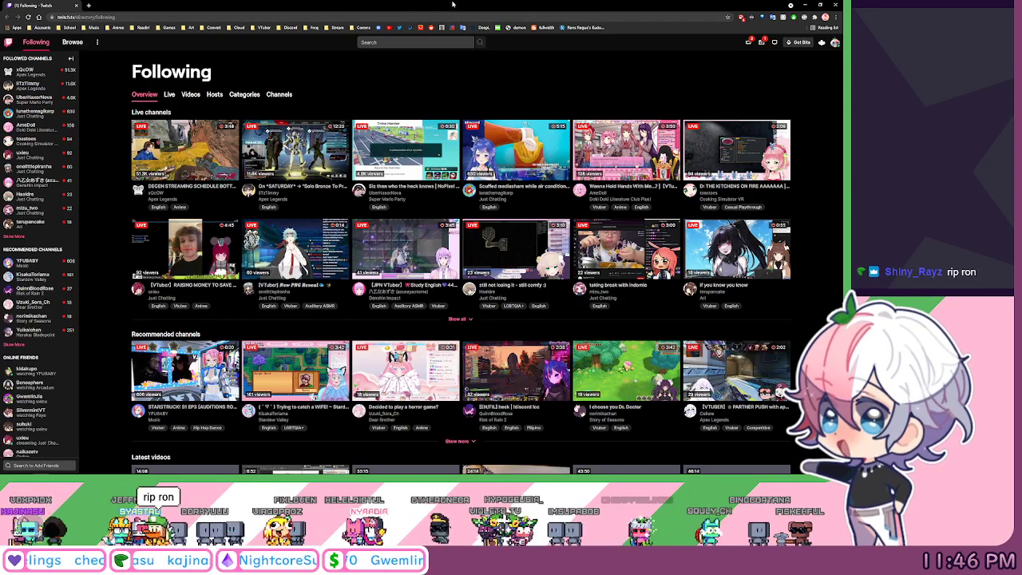
# Show all followed live channels on Twitch, open the "still comfy" Just Chatting stream separately, and close the channel list.
pyautogui.click(459, 317)
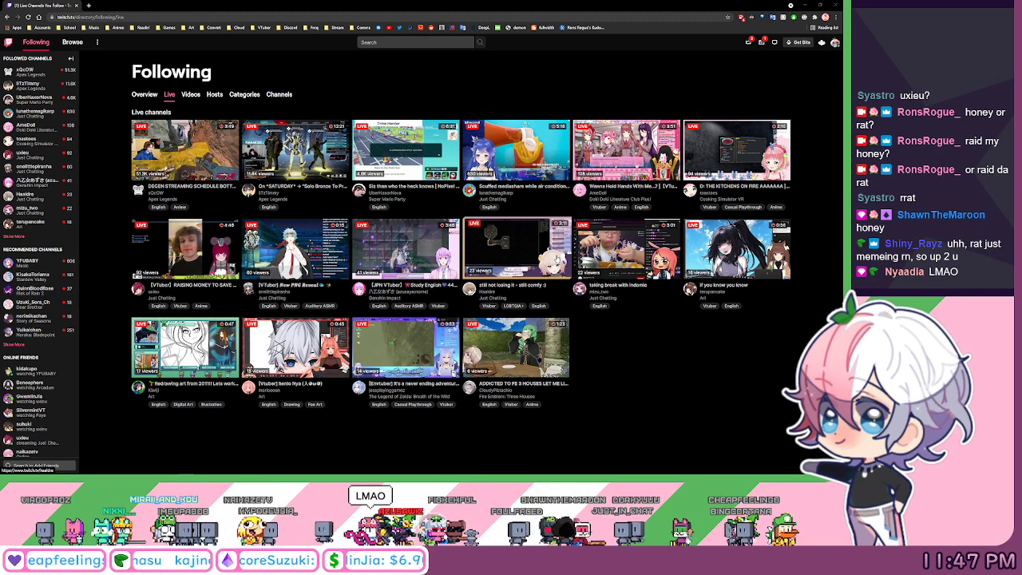
pyautogui.middleClick(558, 259)
pyautogui.click(86, 6)
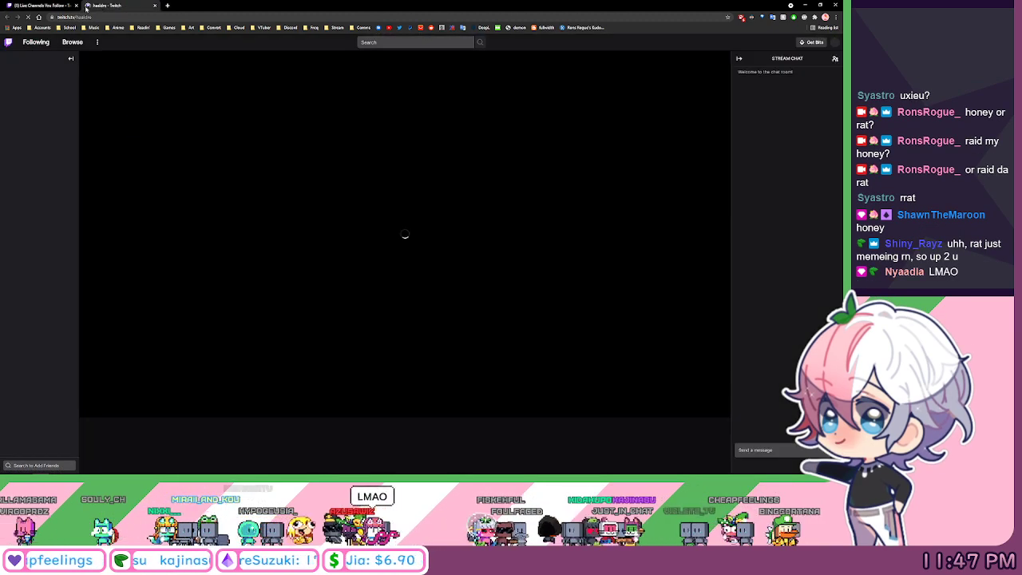
pyautogui.click(76, 6)
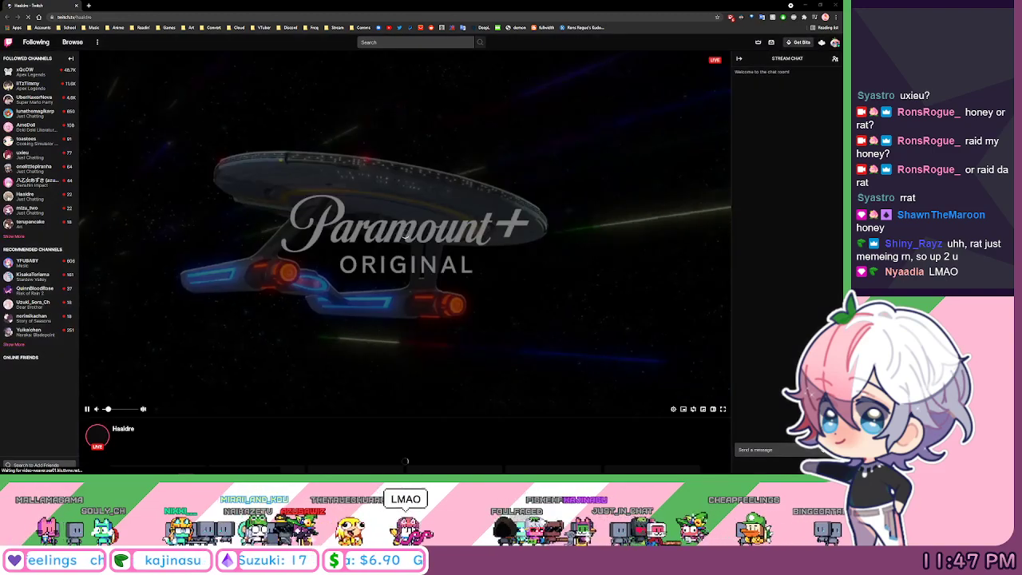